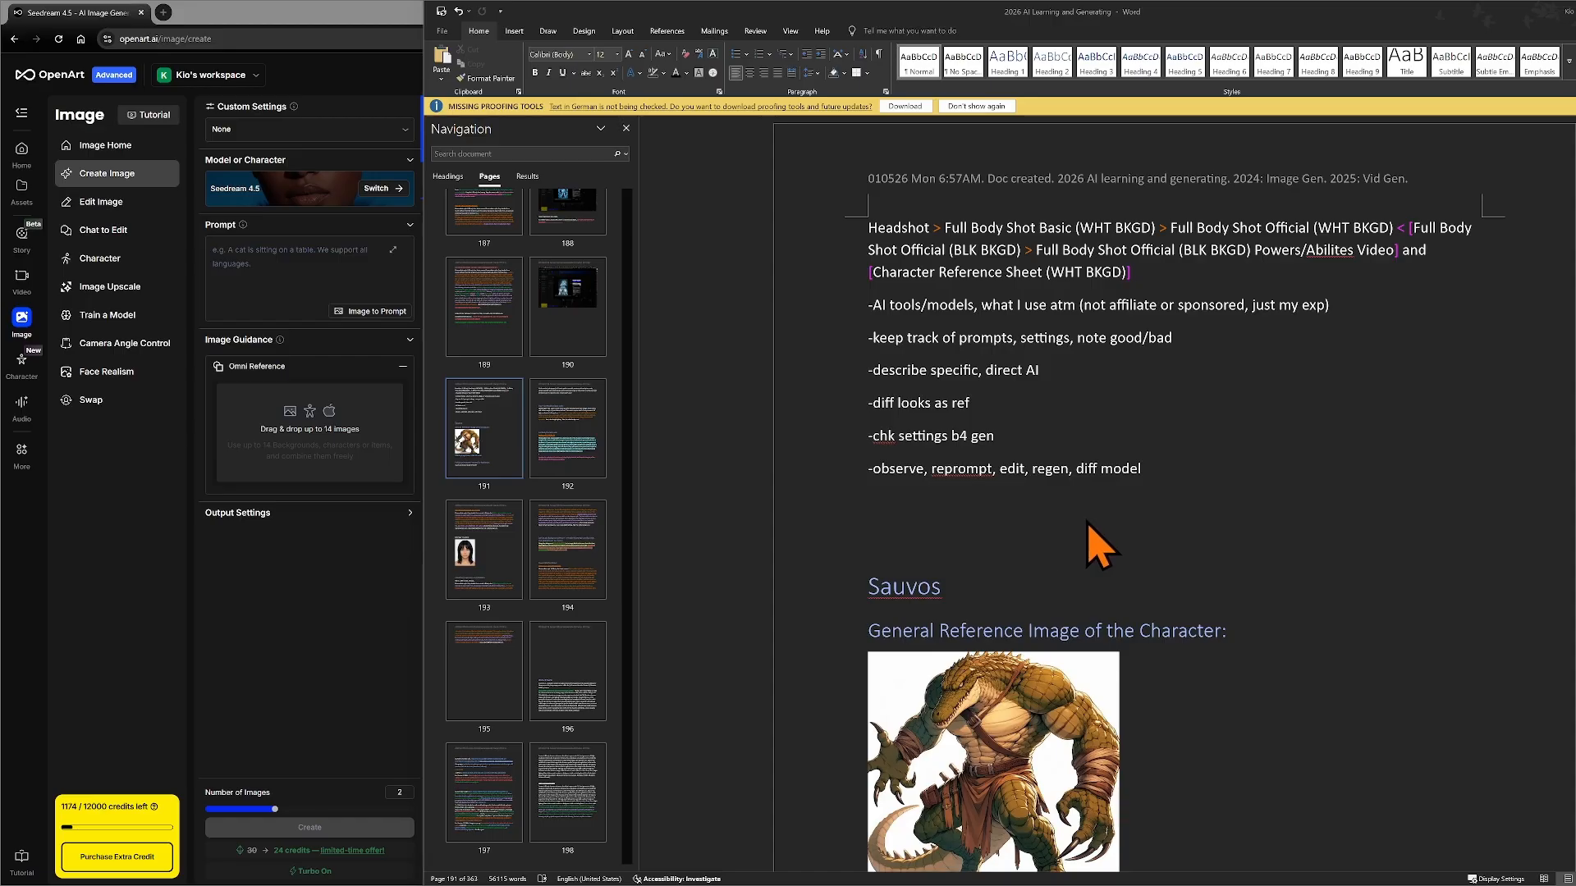
# - Look over the Sauvos reference section in the document, and switch to OpenArt to browse the previously generated character images
pyautogui.scroll(-2, 1215, 534)
pyautogui.scroll(-2, 1214, 535)
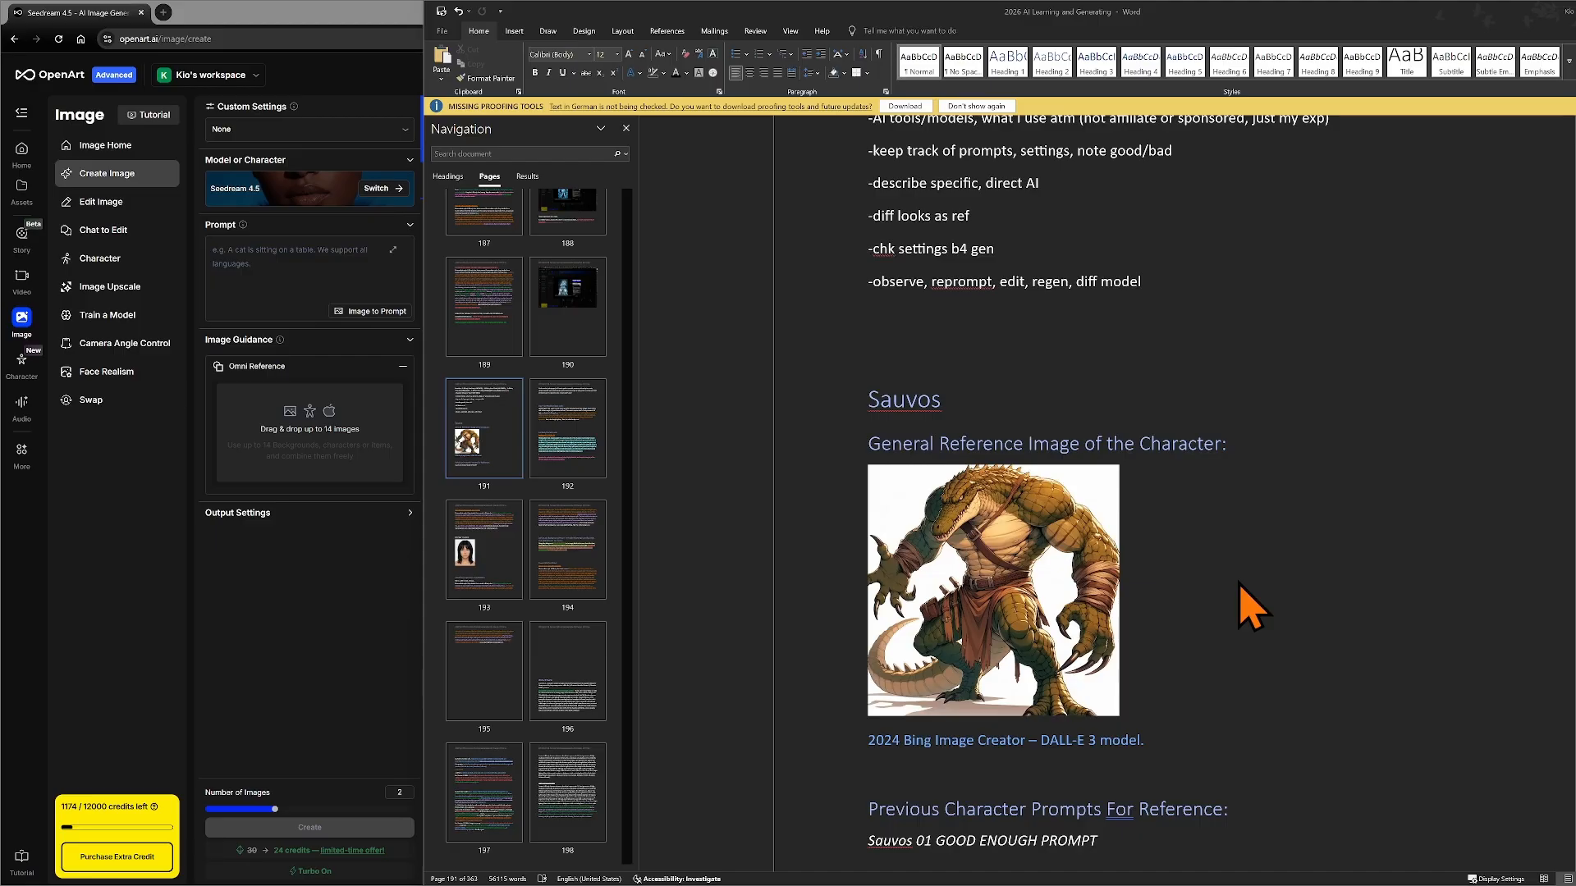
pyautogui.click(319, 585)
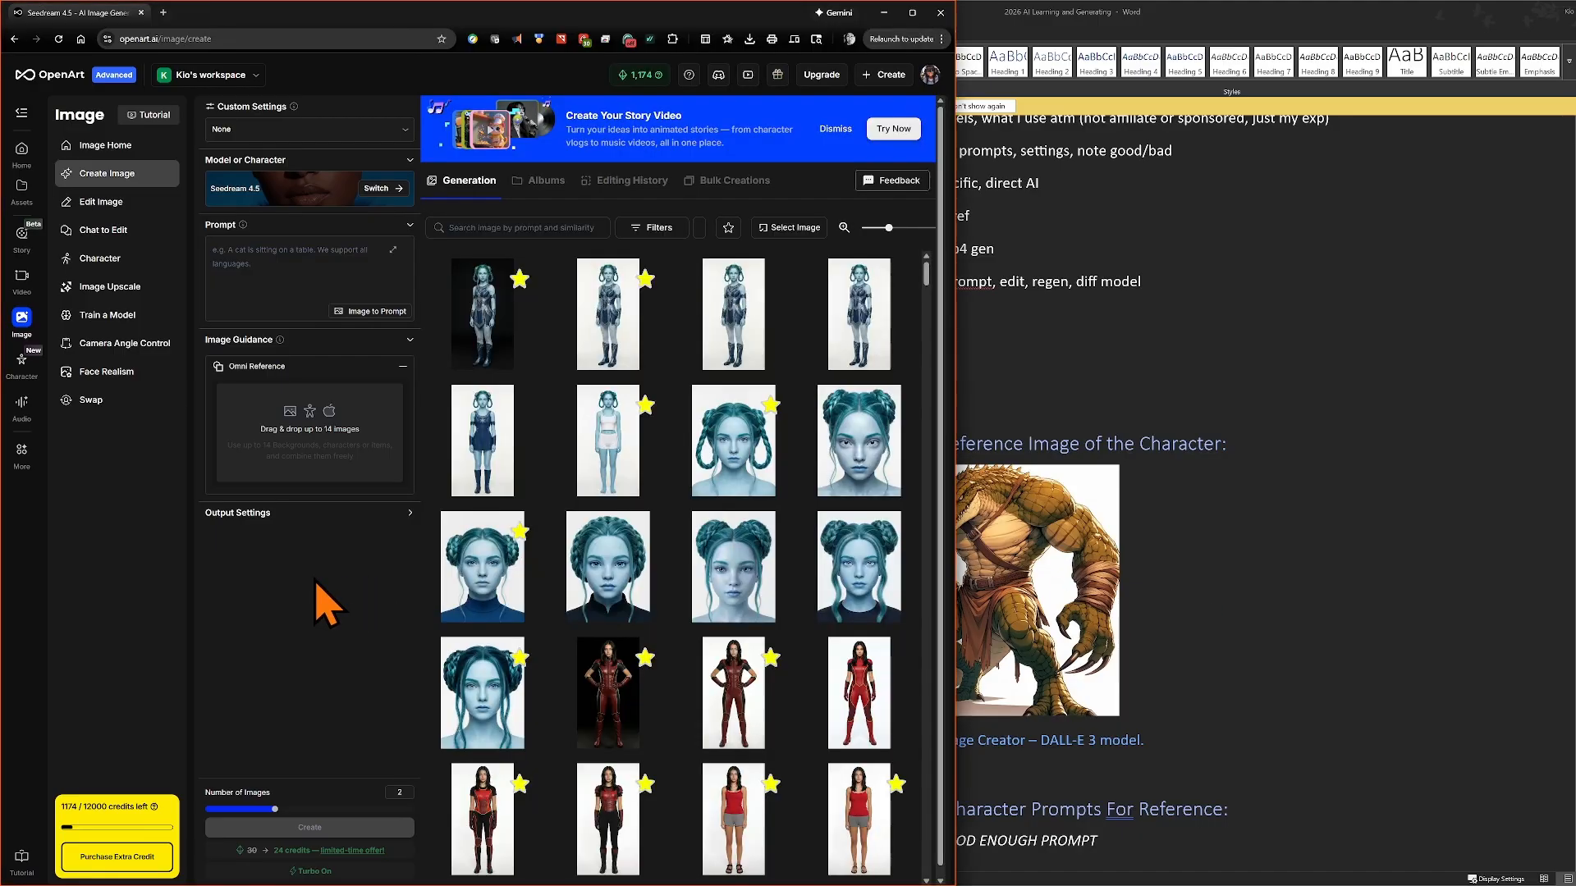
pyautogui.scroll(-8, 791, 520)
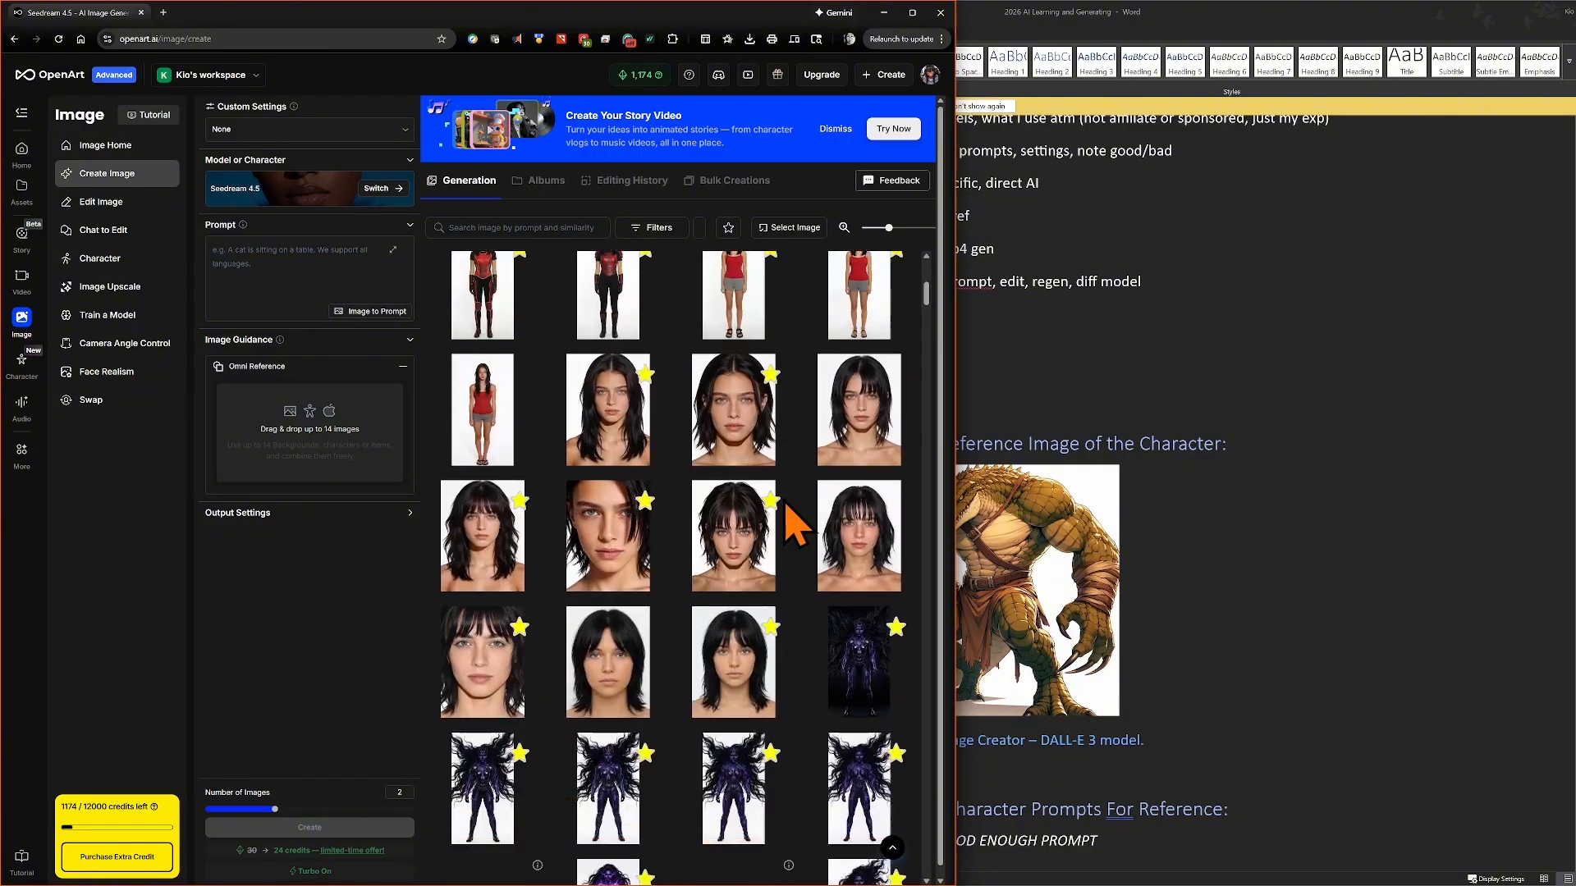
pyautogui.scroll(6, 791, 520)
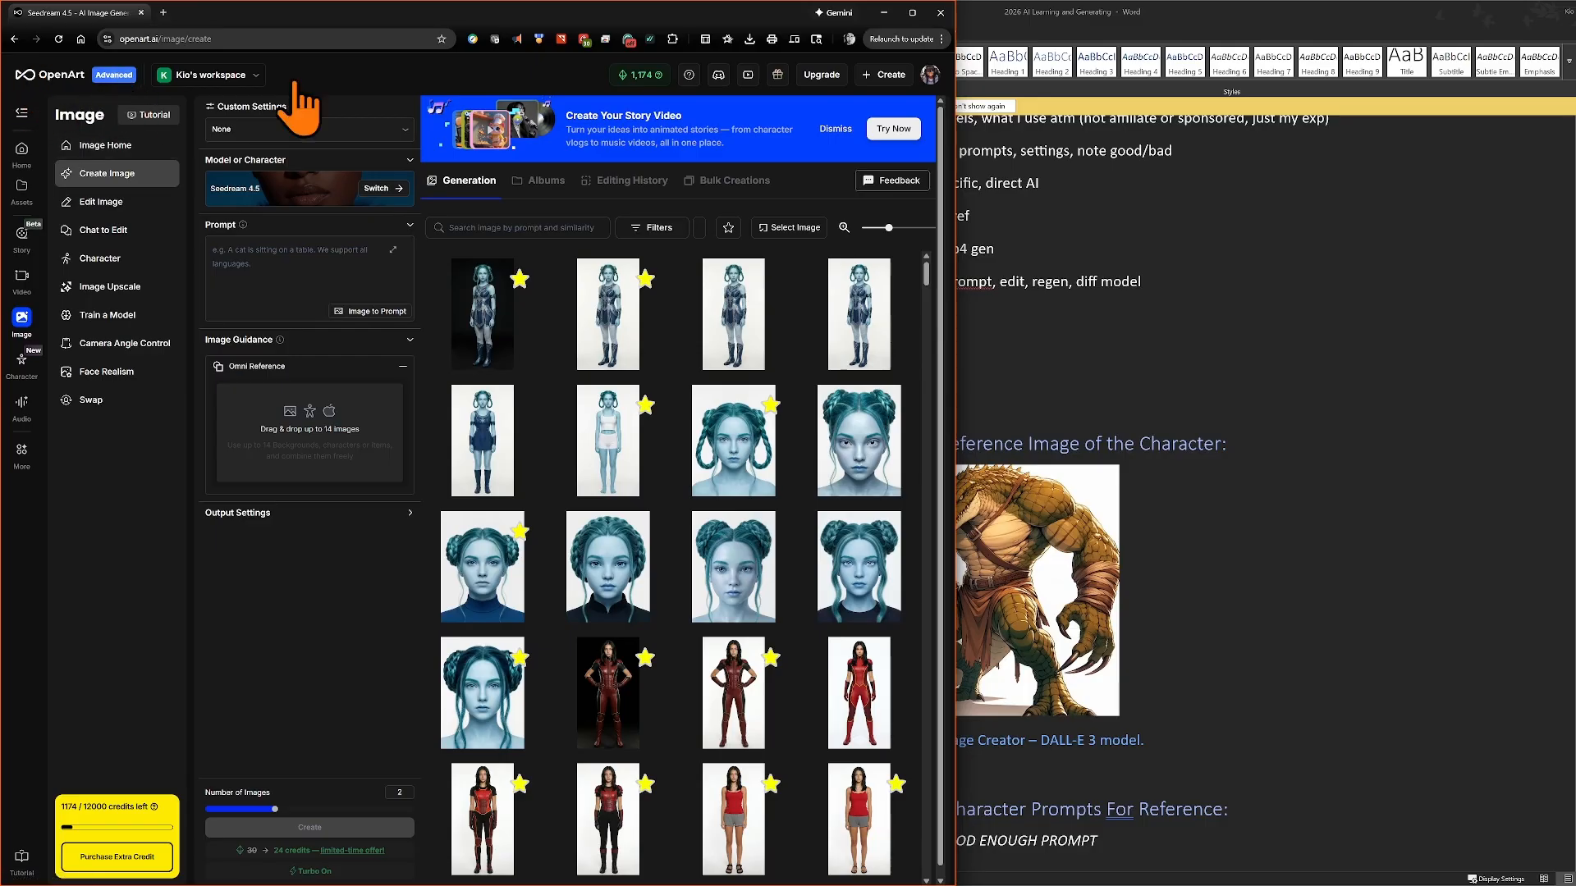
# - View the OpenArt subscription plans and close them again
pyautogui.click(819, 76)
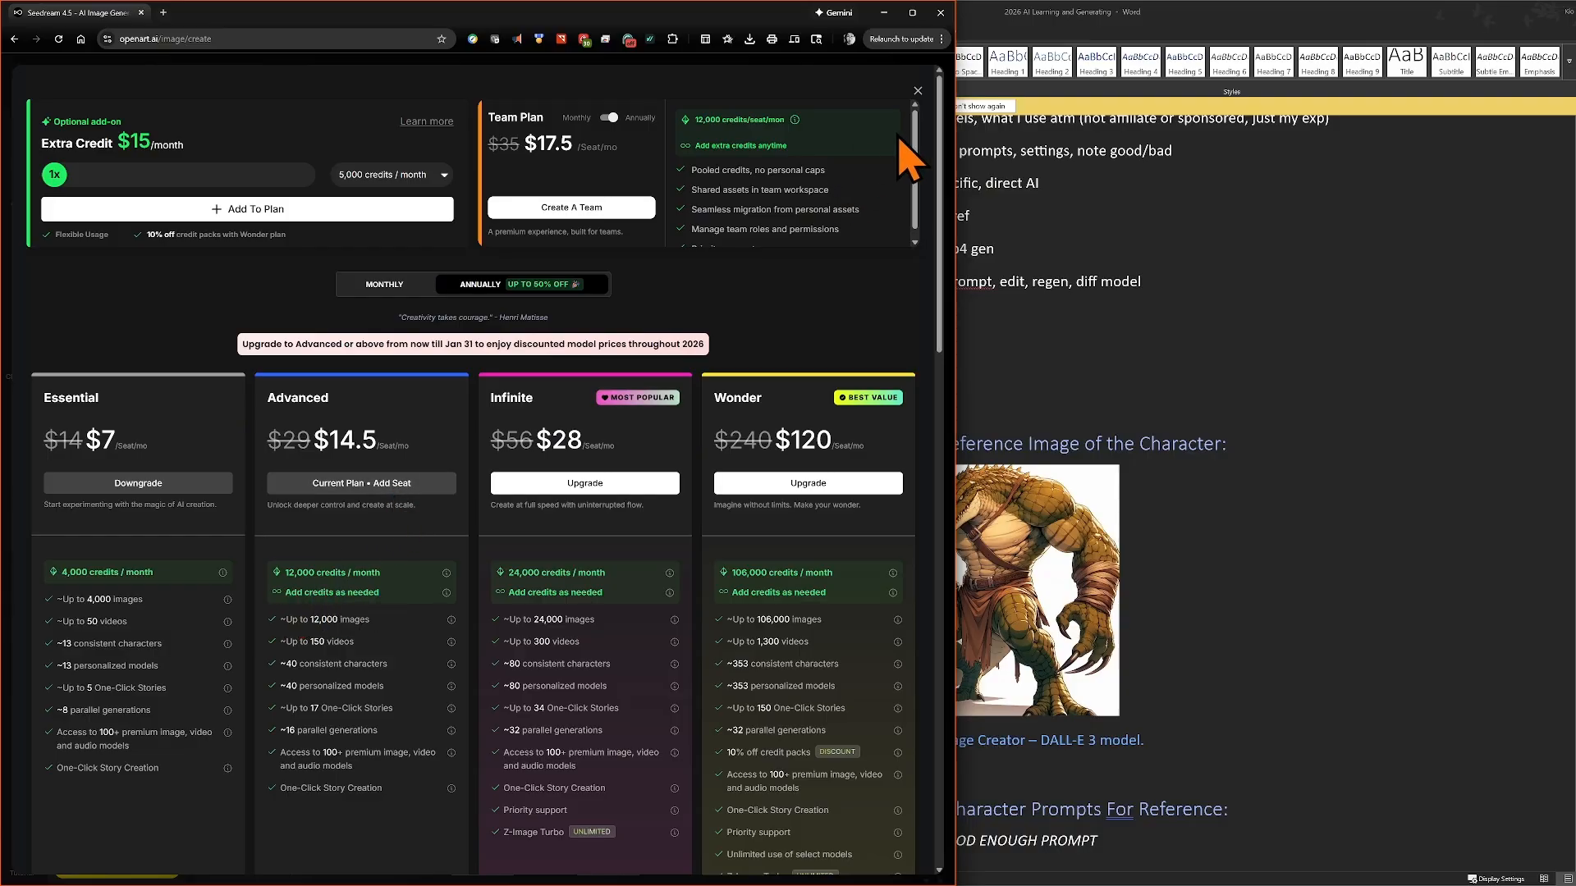
pyautogui.click(917, 90)
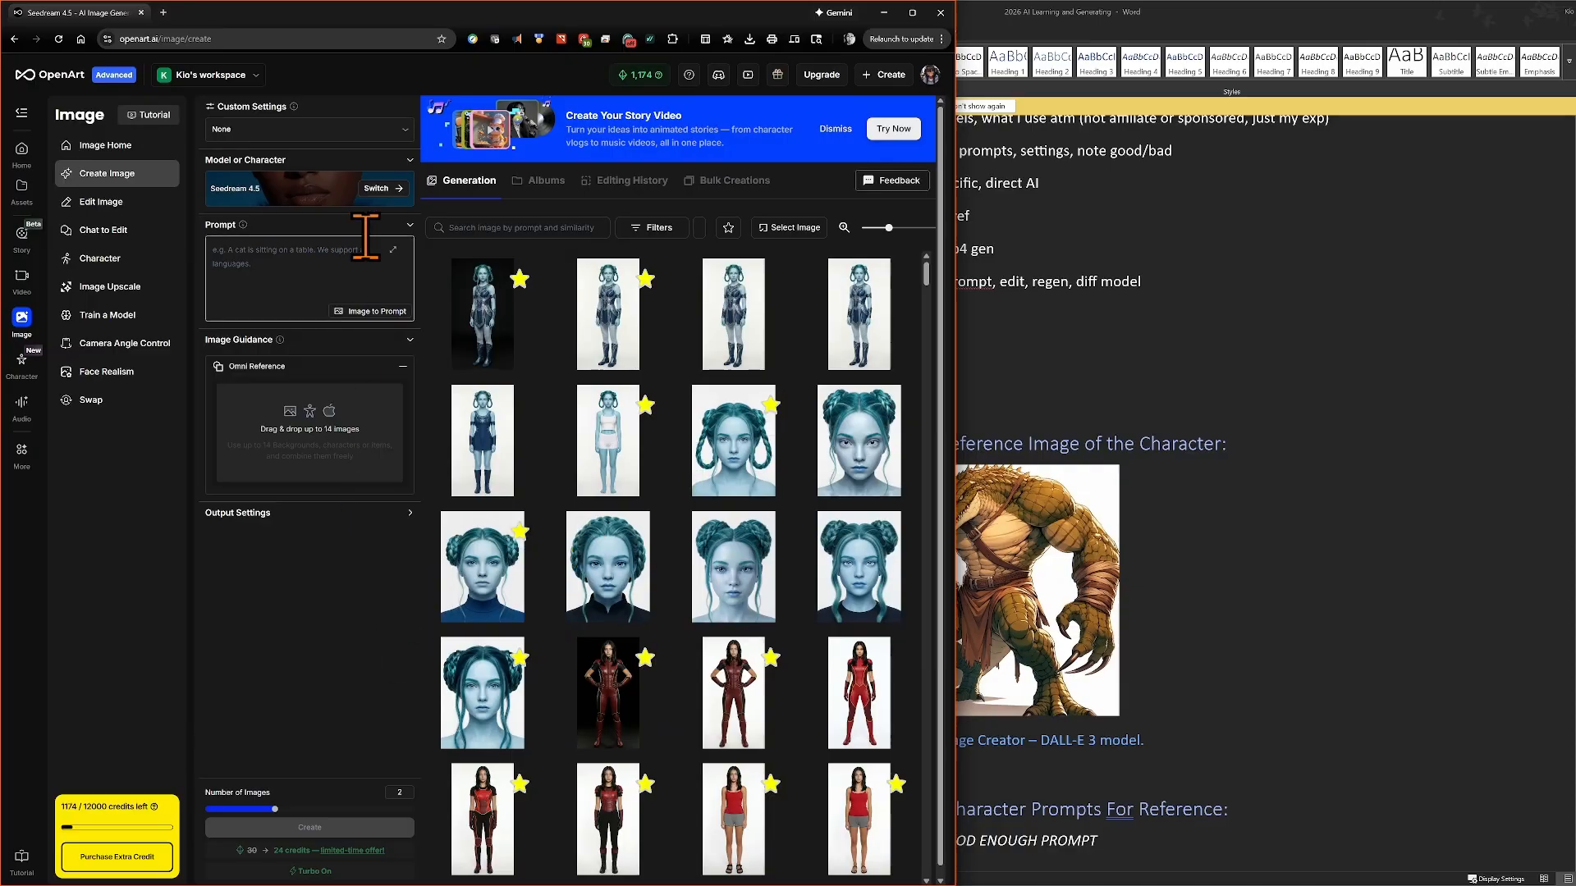
# - Browse the public image models and switch the generation model to Nano Banana Pro
pyautogui.click(379, 191)
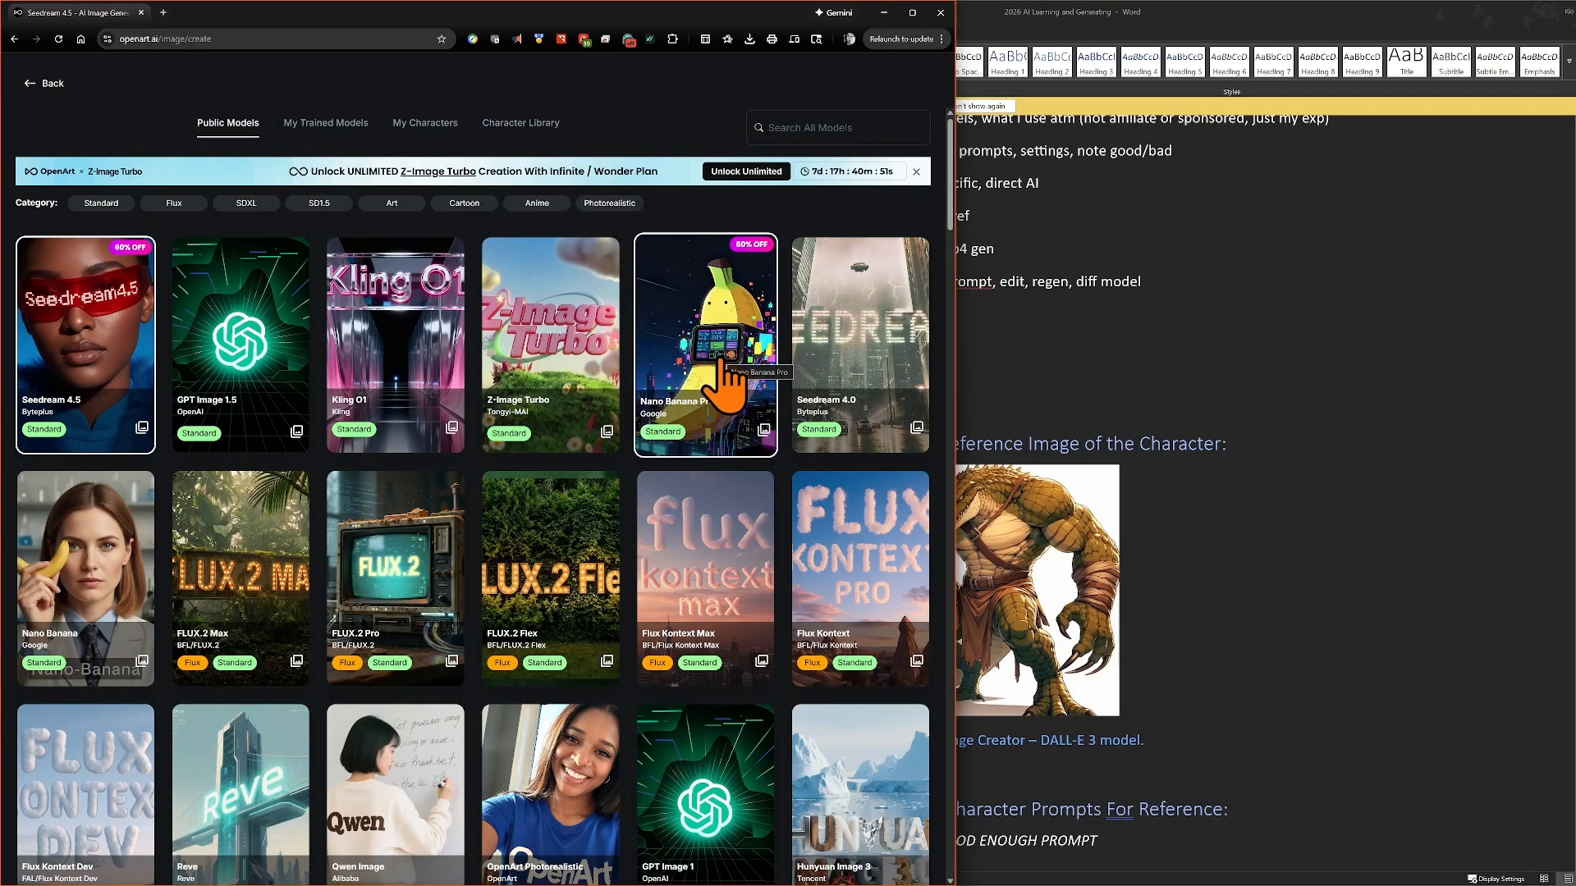
pyautogui.scroll(-4, 722, 380)
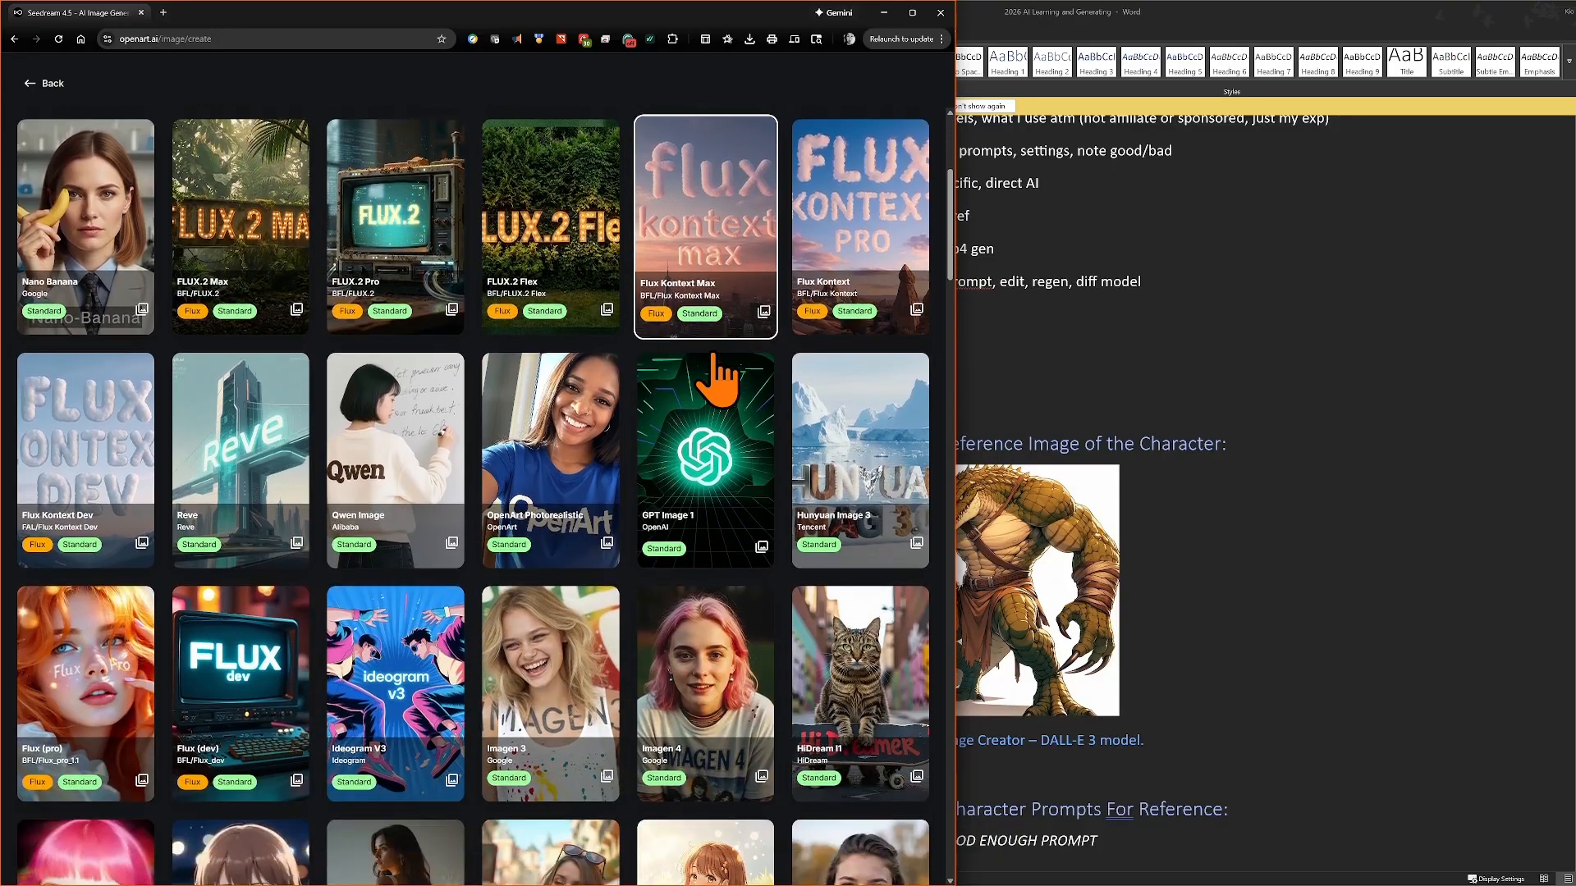
pyautogui.scroll(-4, 719, 377)
pyautogui.scroll(6, 714, 390)
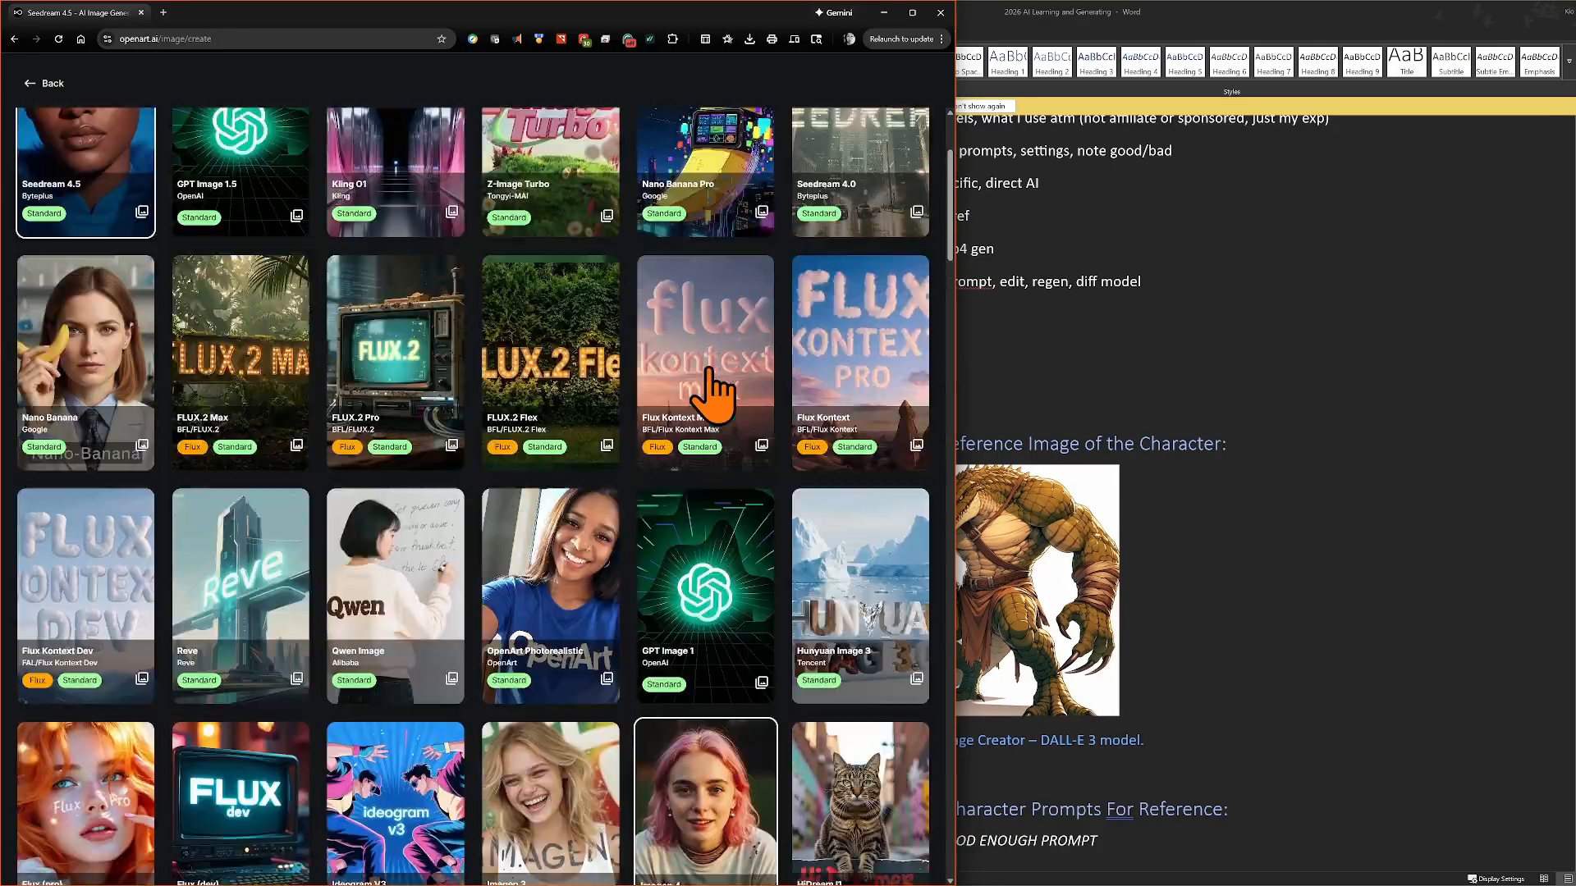
pyautogui.scroll(3, 712, 392)
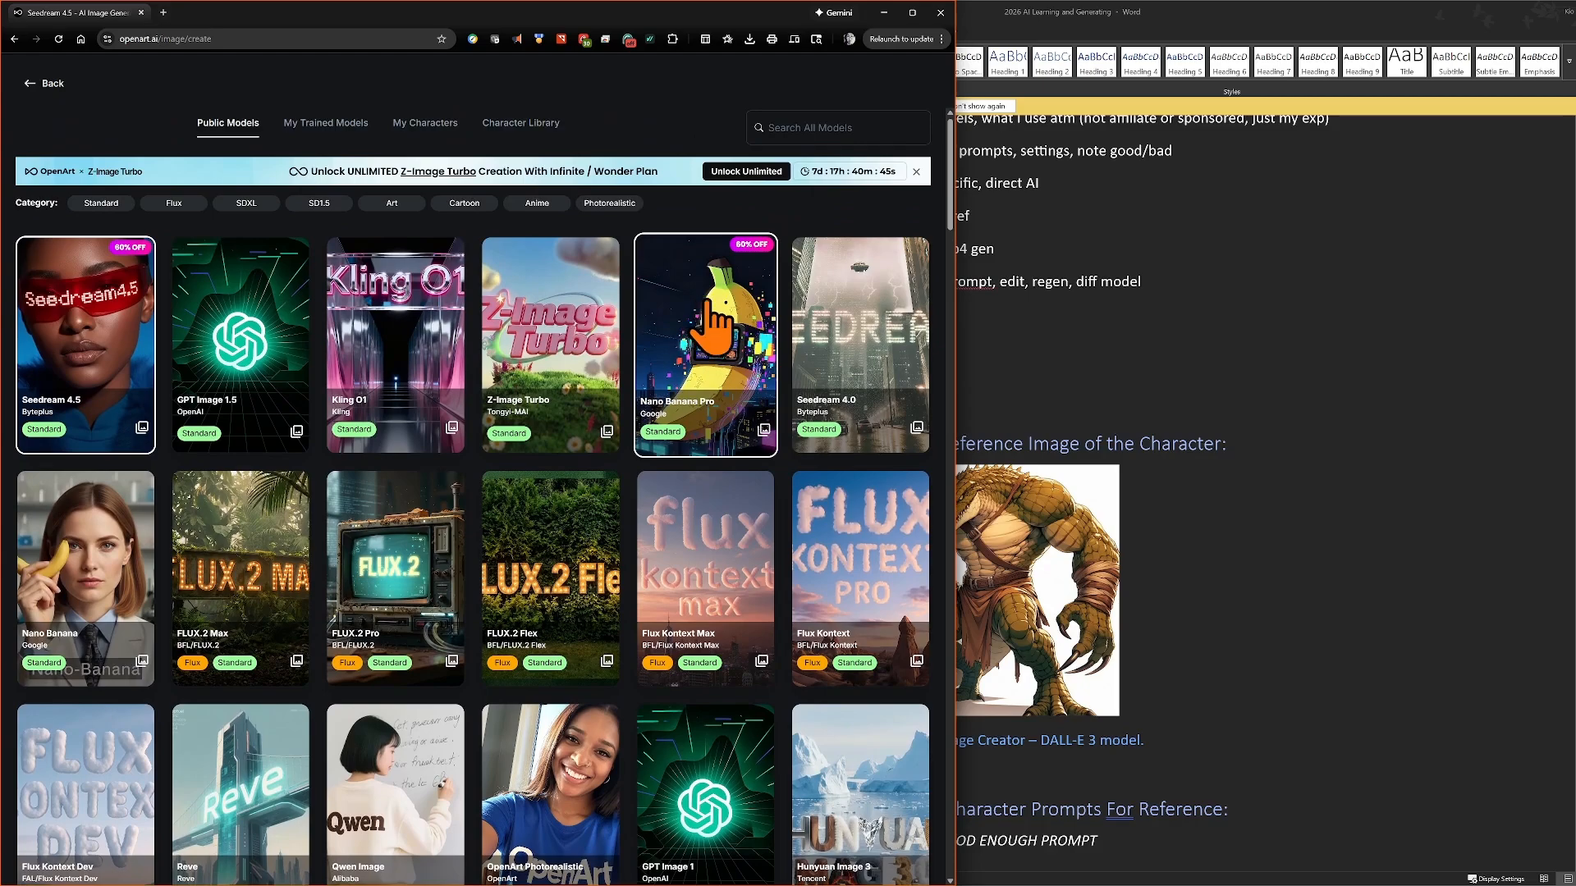
pyautogui.click(713, 322)
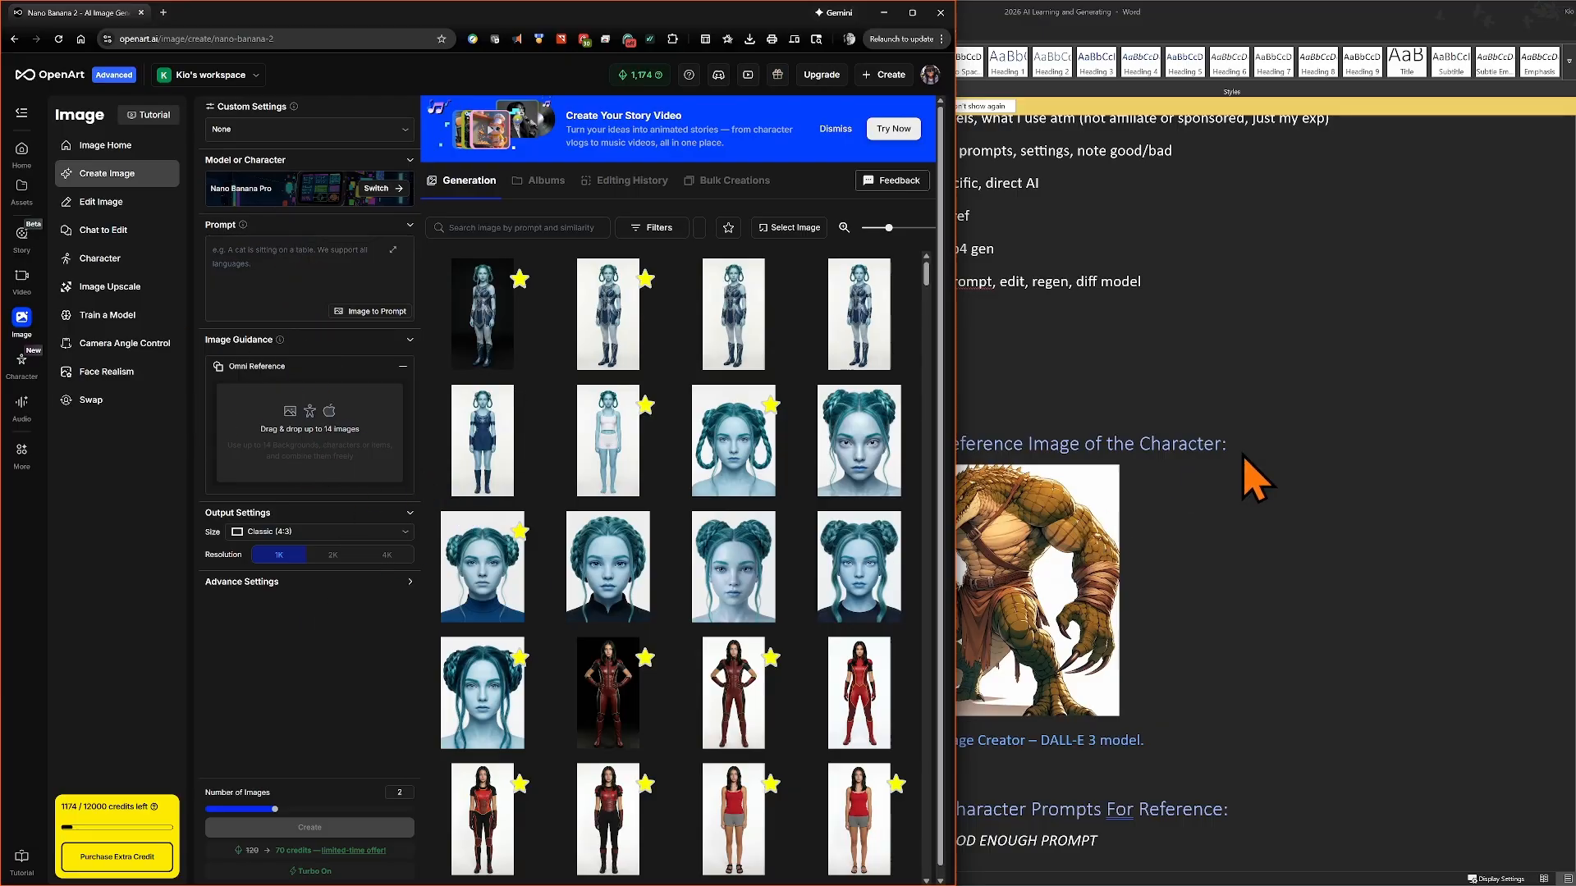
# - Switch to the Word document and study the workflow notes, the Sauvos reference image and the earlier crocodile creature prompt
pyautogui.click(1322, 451)
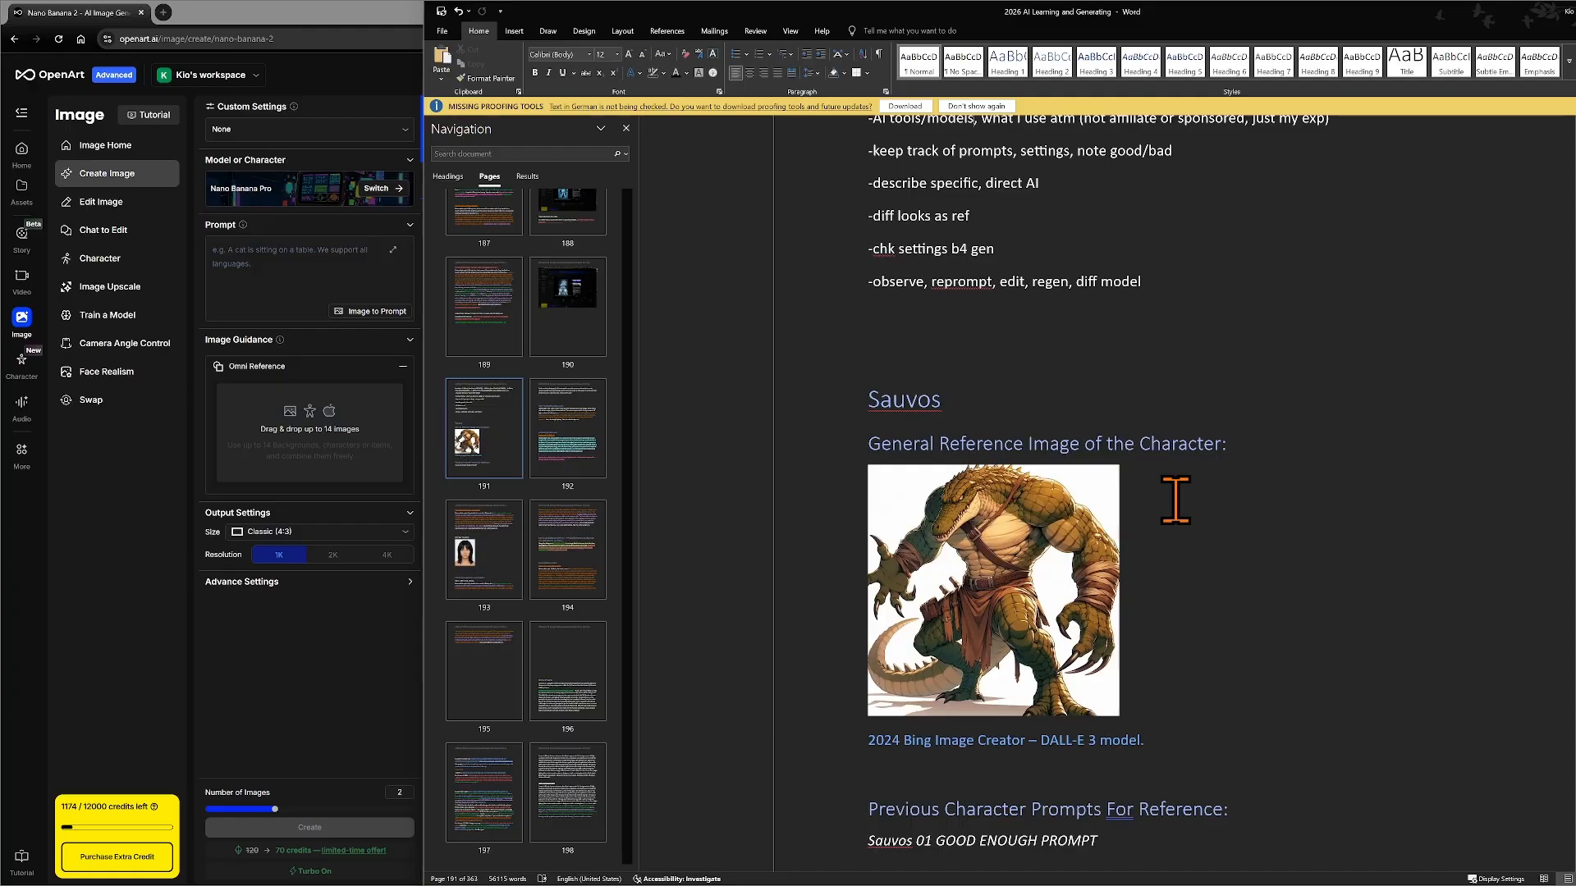
pyautogui.scroll(3, 1305, 463)
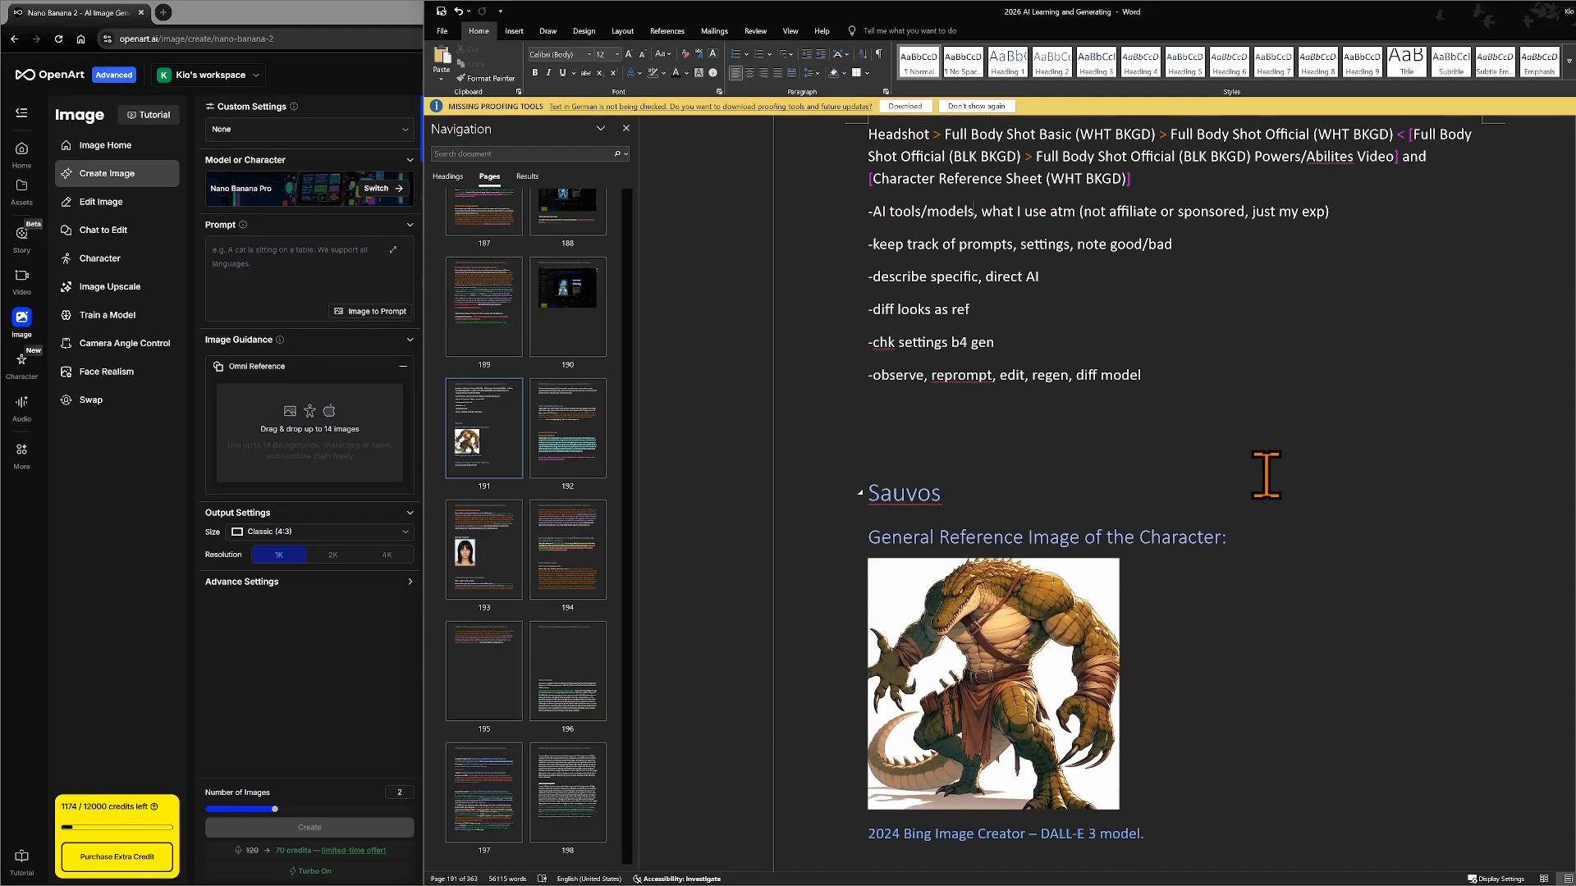
pyautogui.scroll(-6, 1144, 440)
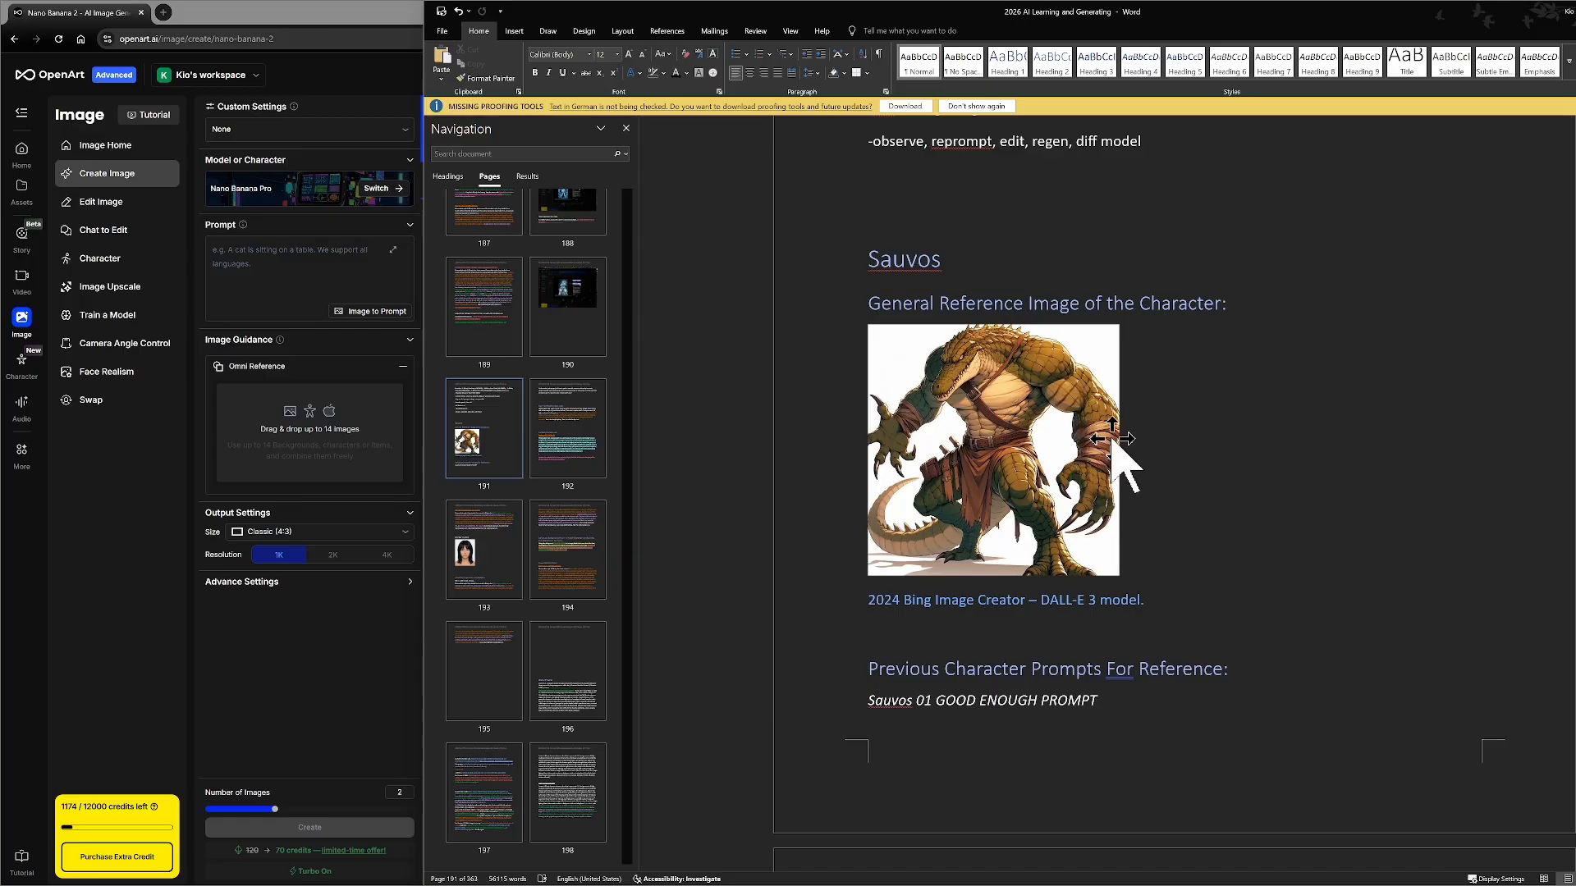
pyautogui.scroll(-2, 1209, 410)
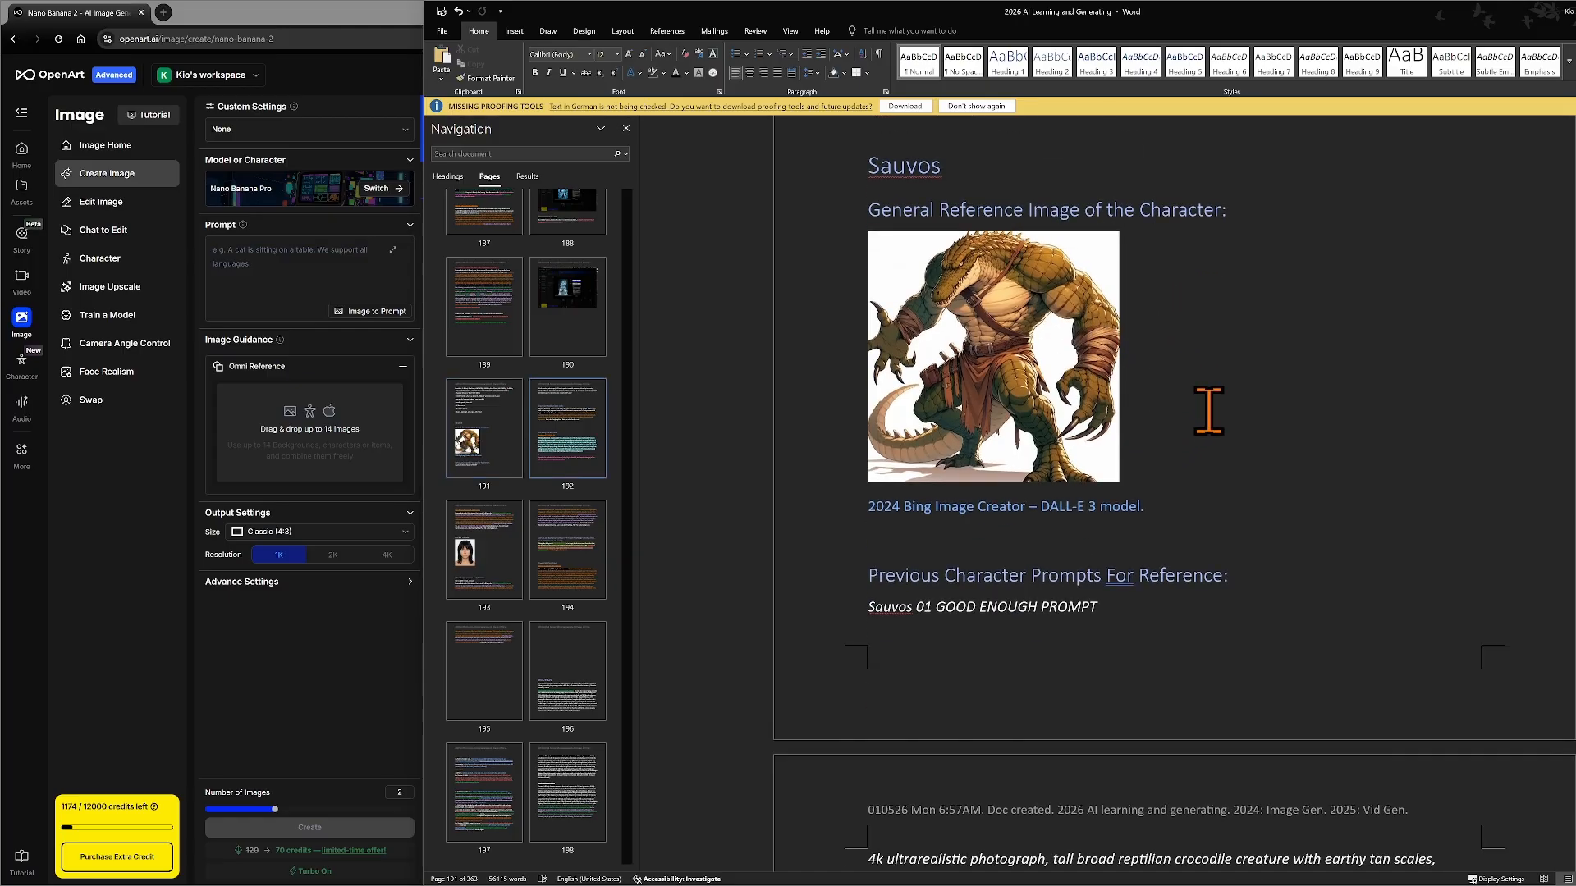
pyautogui.scroll(-1, 1209, 404)
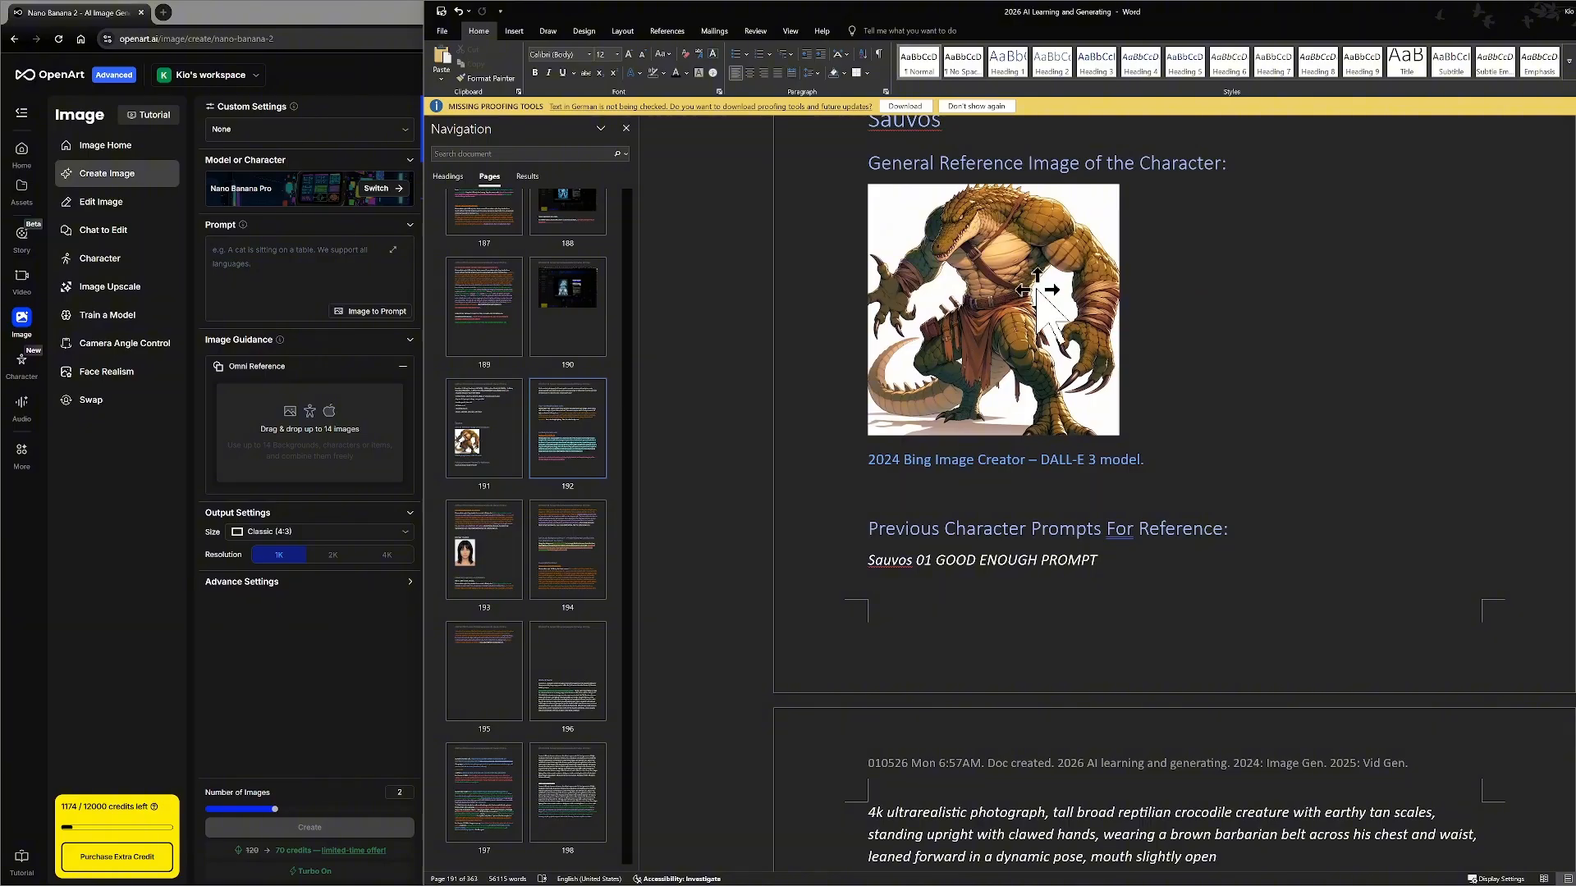
pyautogui.scroll(2, 1083, 295)
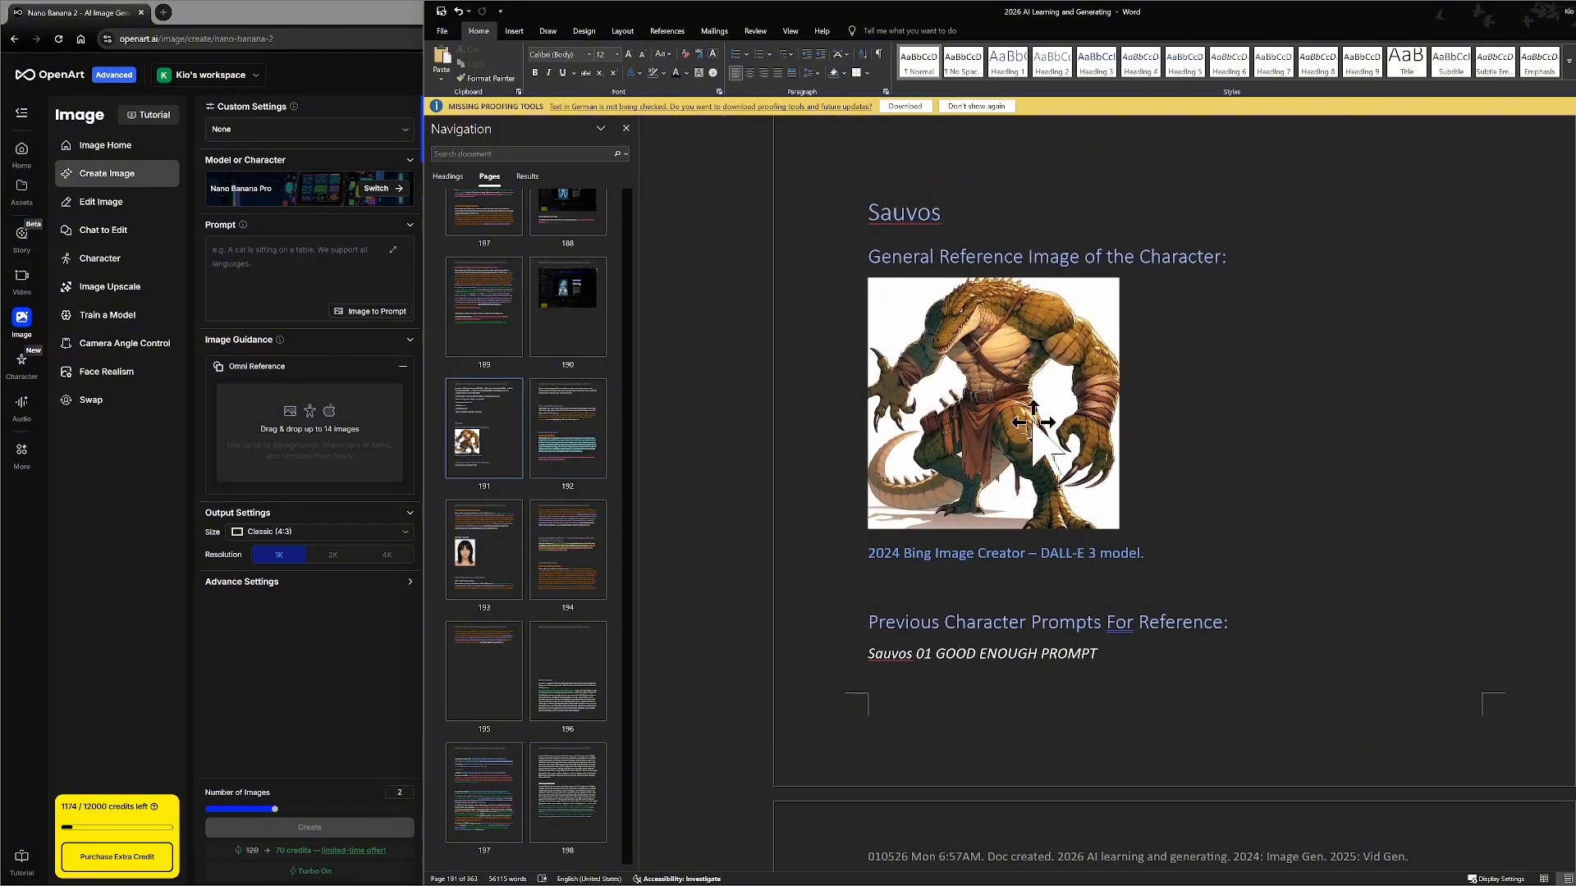
pyautogui.scroll(-7, 1208, 427)
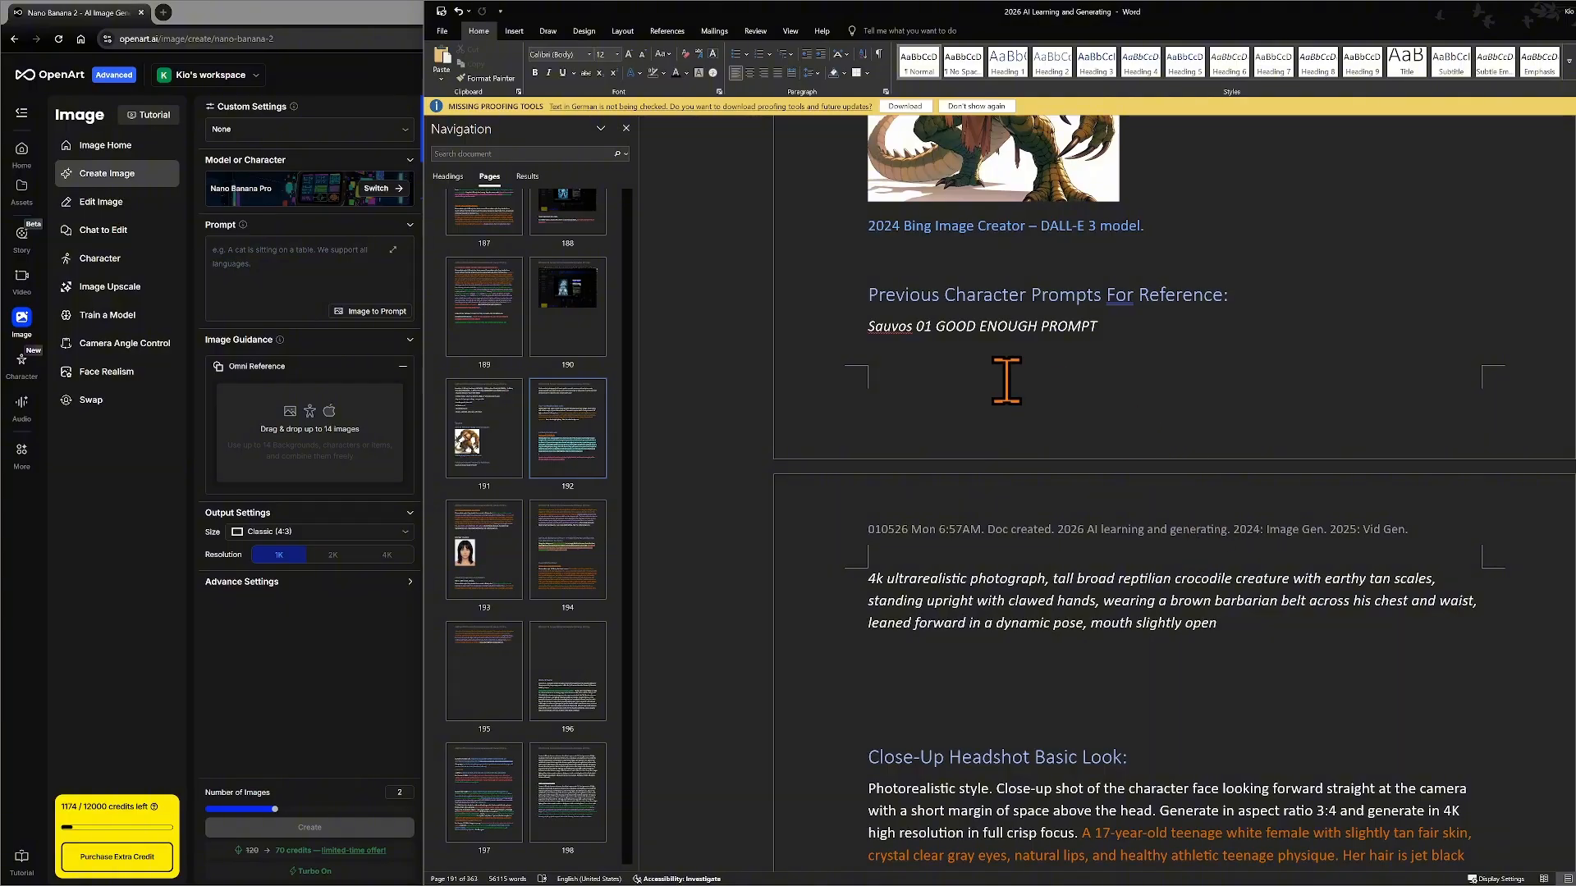
pyautogui.scroll(3, 1006, 379)
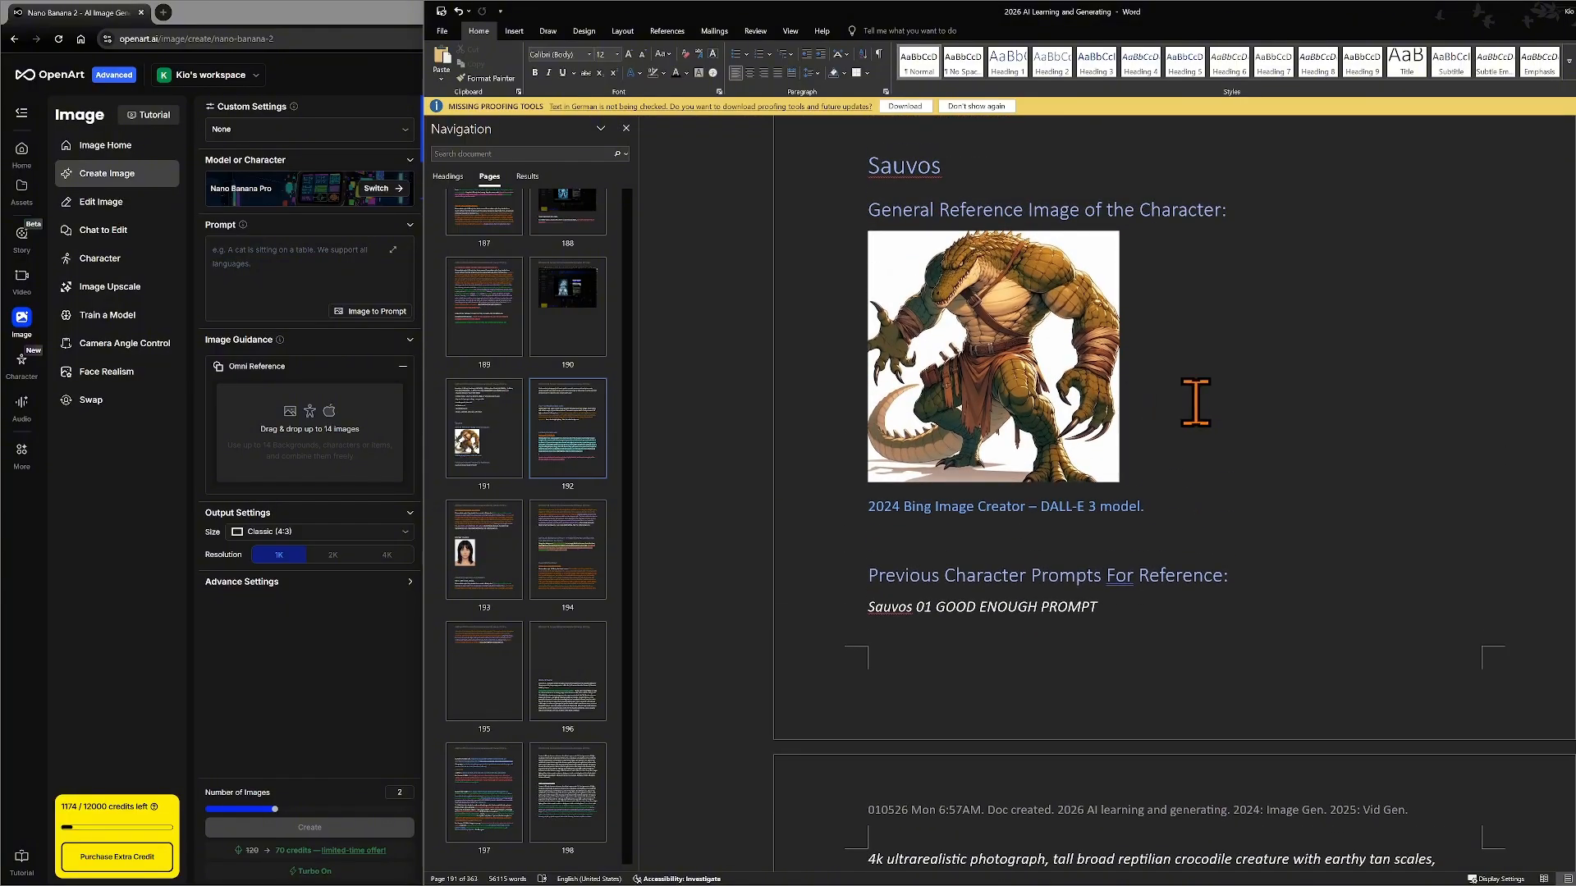
pyautogui.scroll(1, 1195, 402)
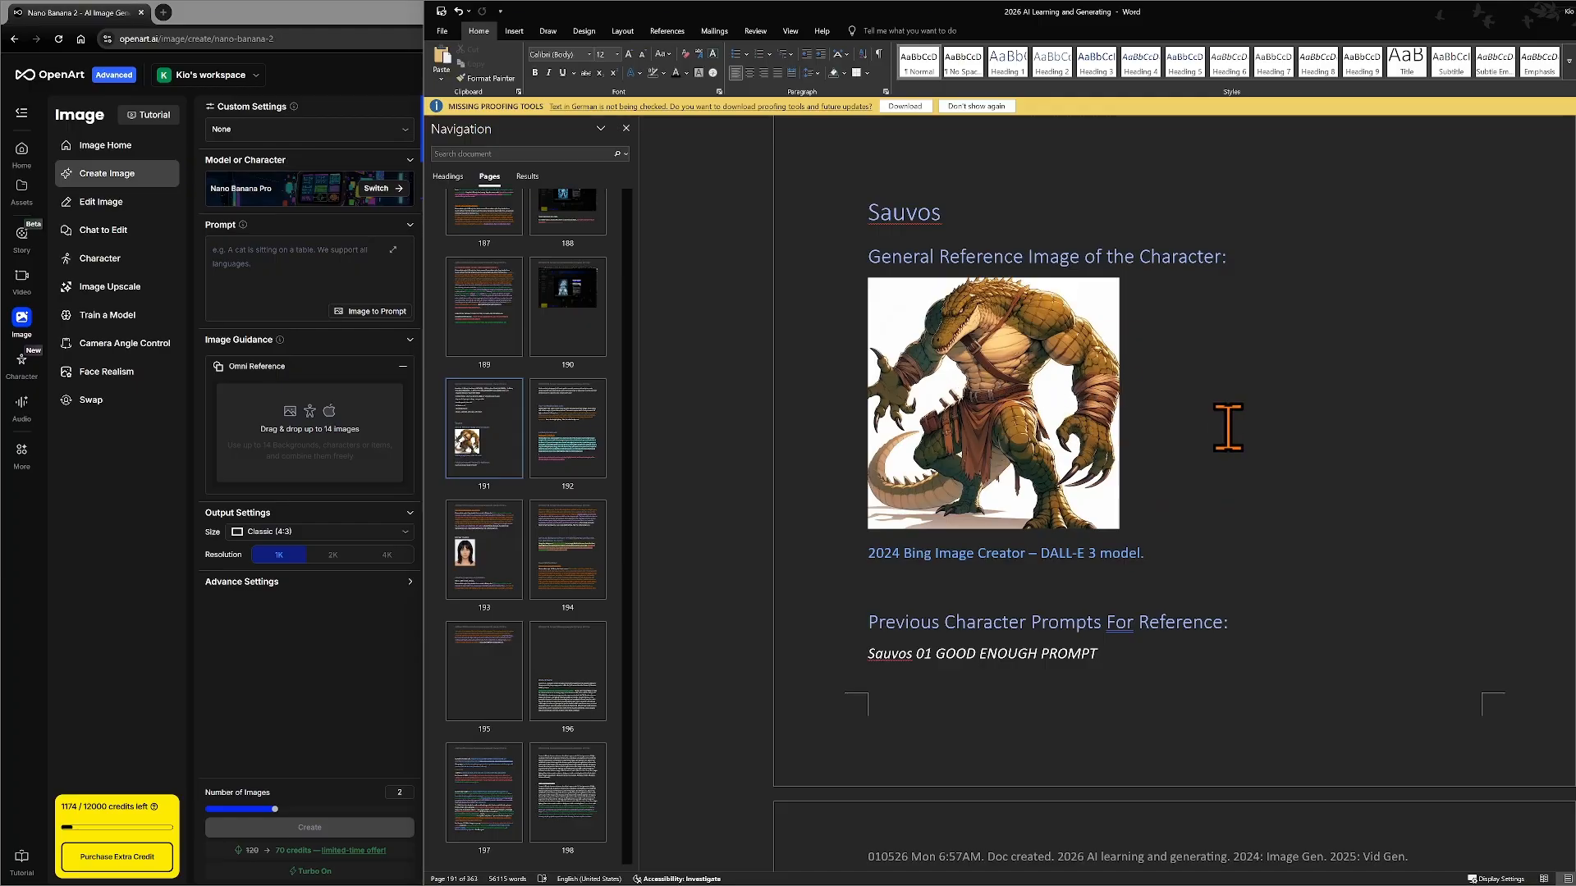
pyautogui.scroll(-5, 1281, 425)
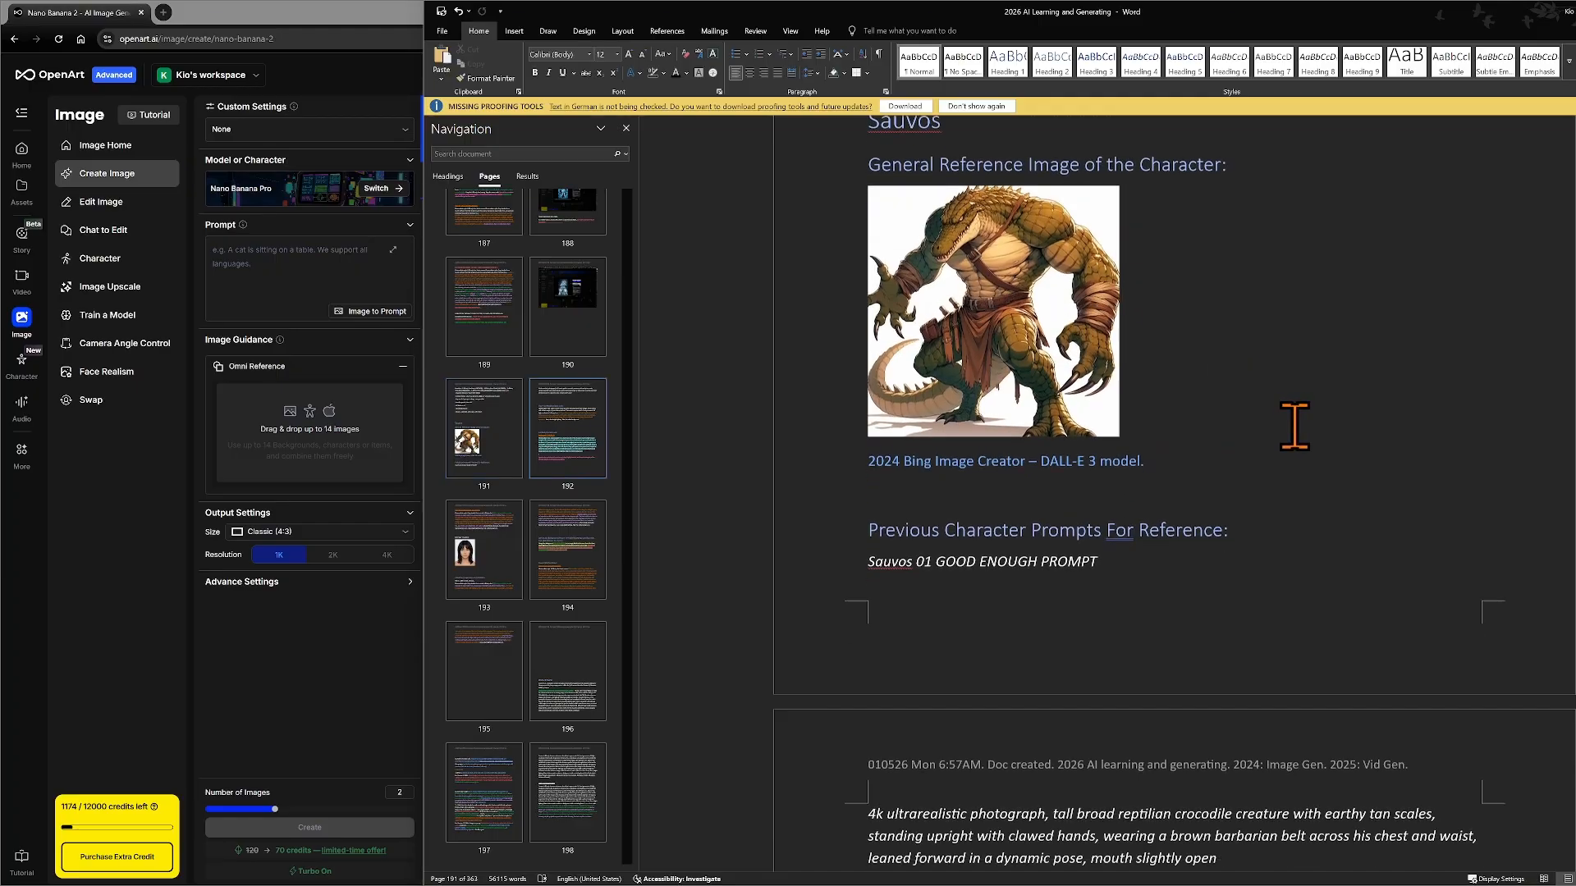
pyautogui.scroll(-3, 1354, 402)
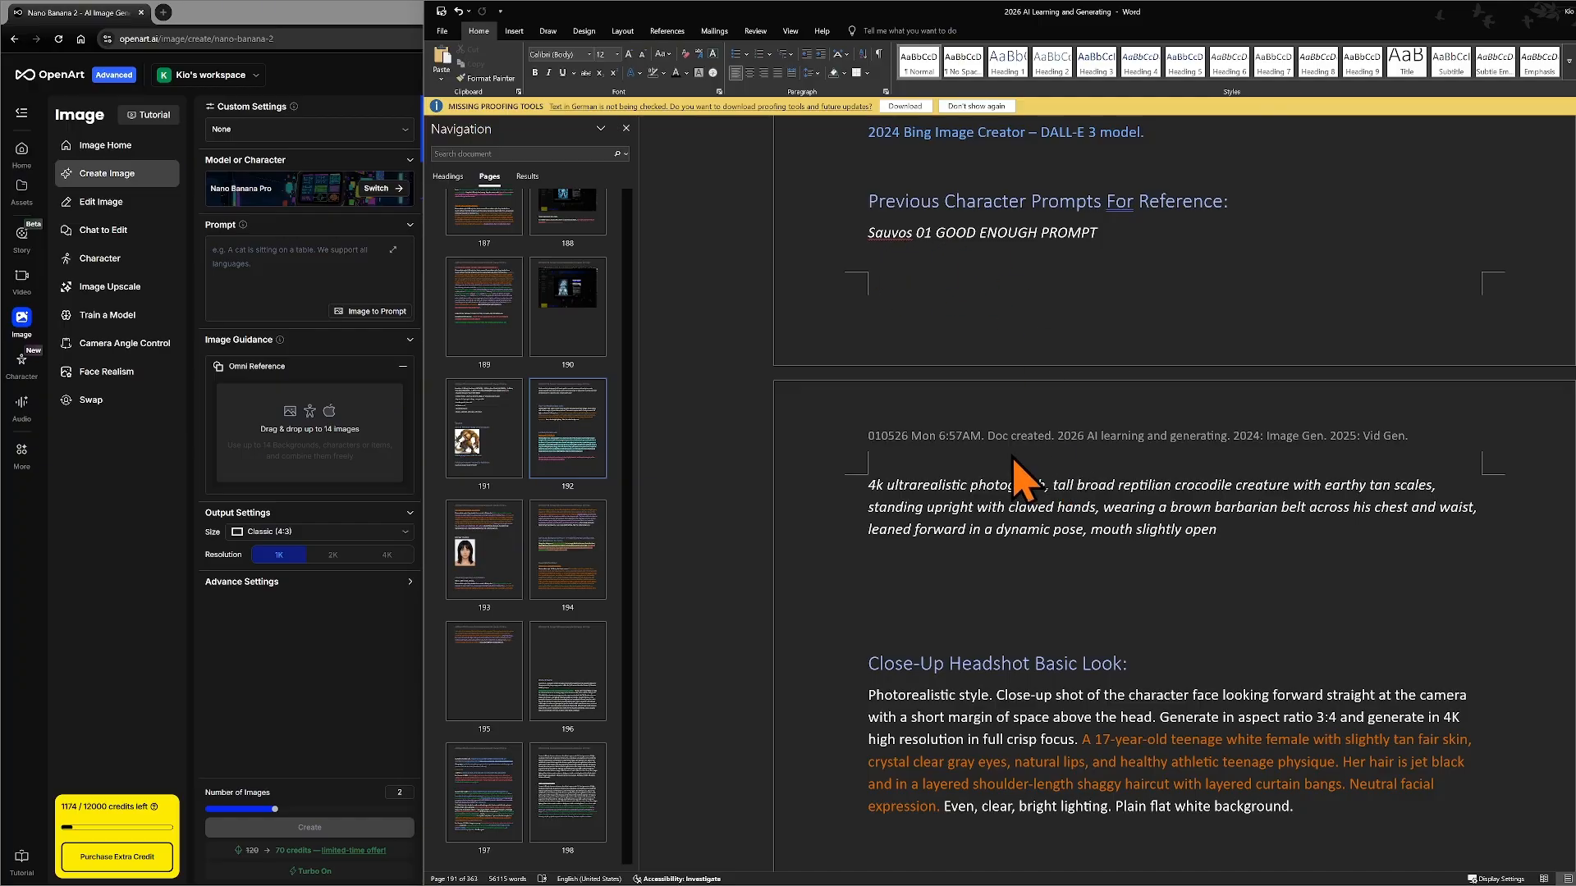
pyautogui.scroll(-1, 1026, 484)
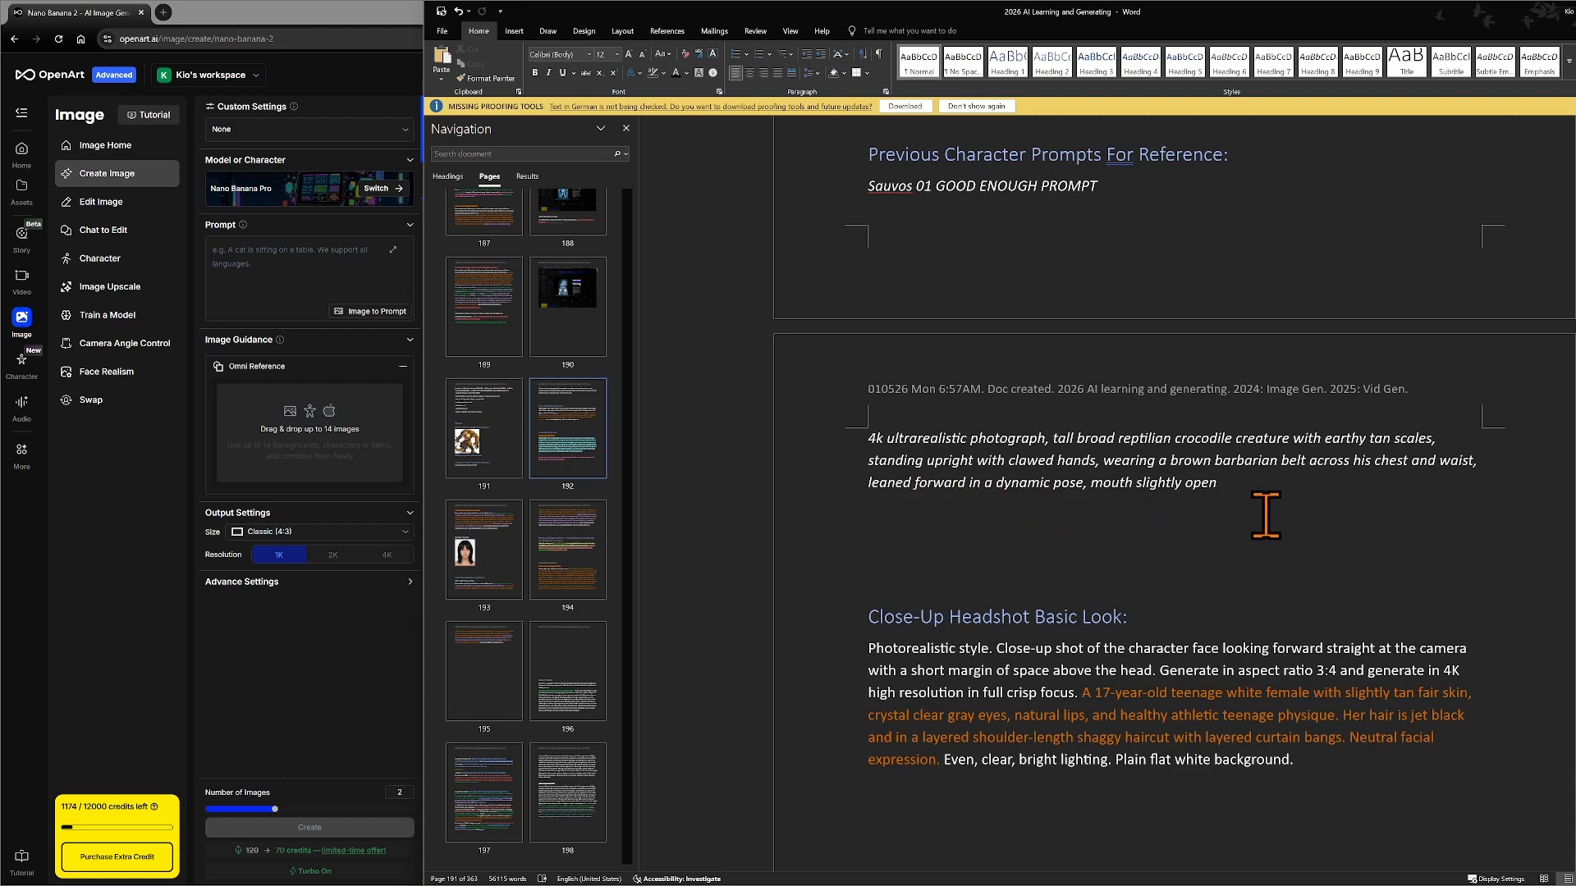
# - Compare the Sauvos reference image and earlier prompt with the Close-Up Headshot Basic Look prompt template
pyautogui.scroll(5, 1256, 515)
pyautogui.scroll(2, 1266, 515)
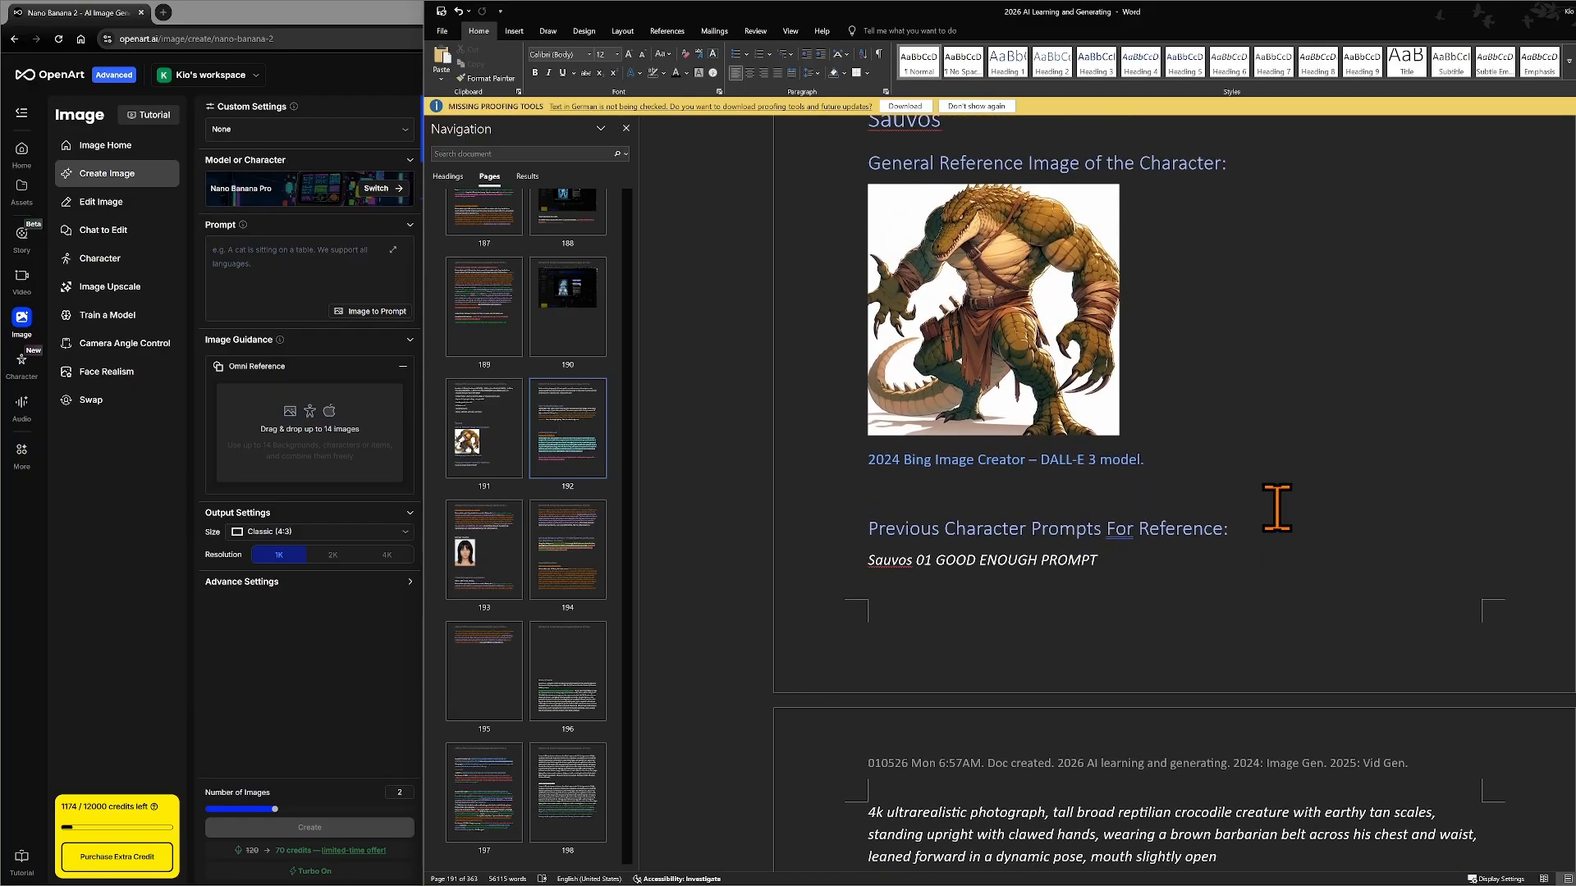
pyautogui.scroll(-3, 1305, 533)
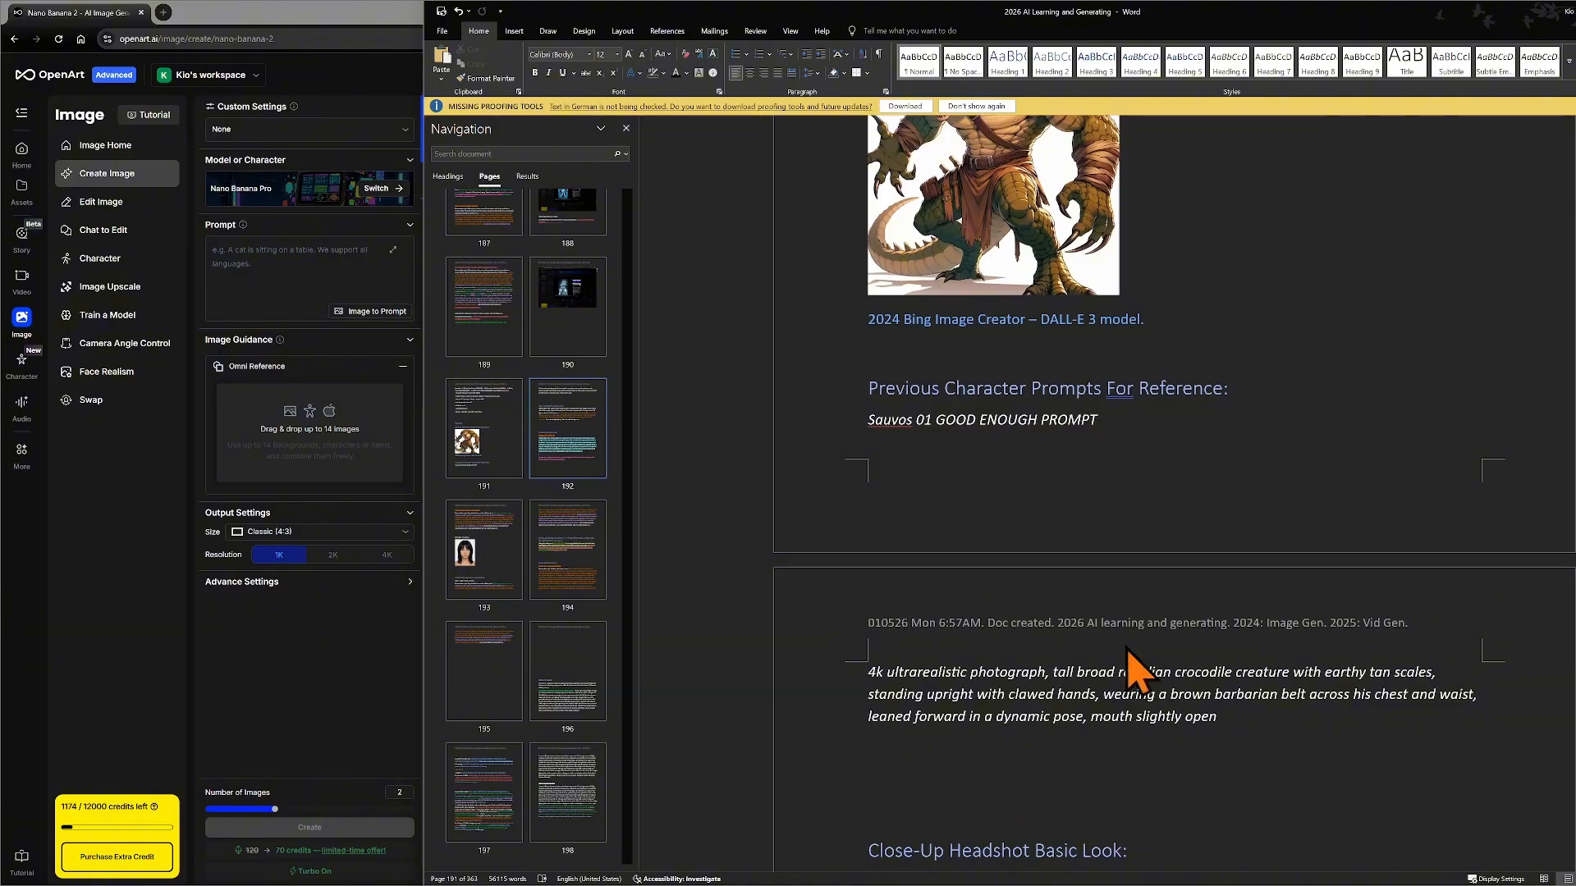
pyautogui.scroll(-2, 1124, 722)
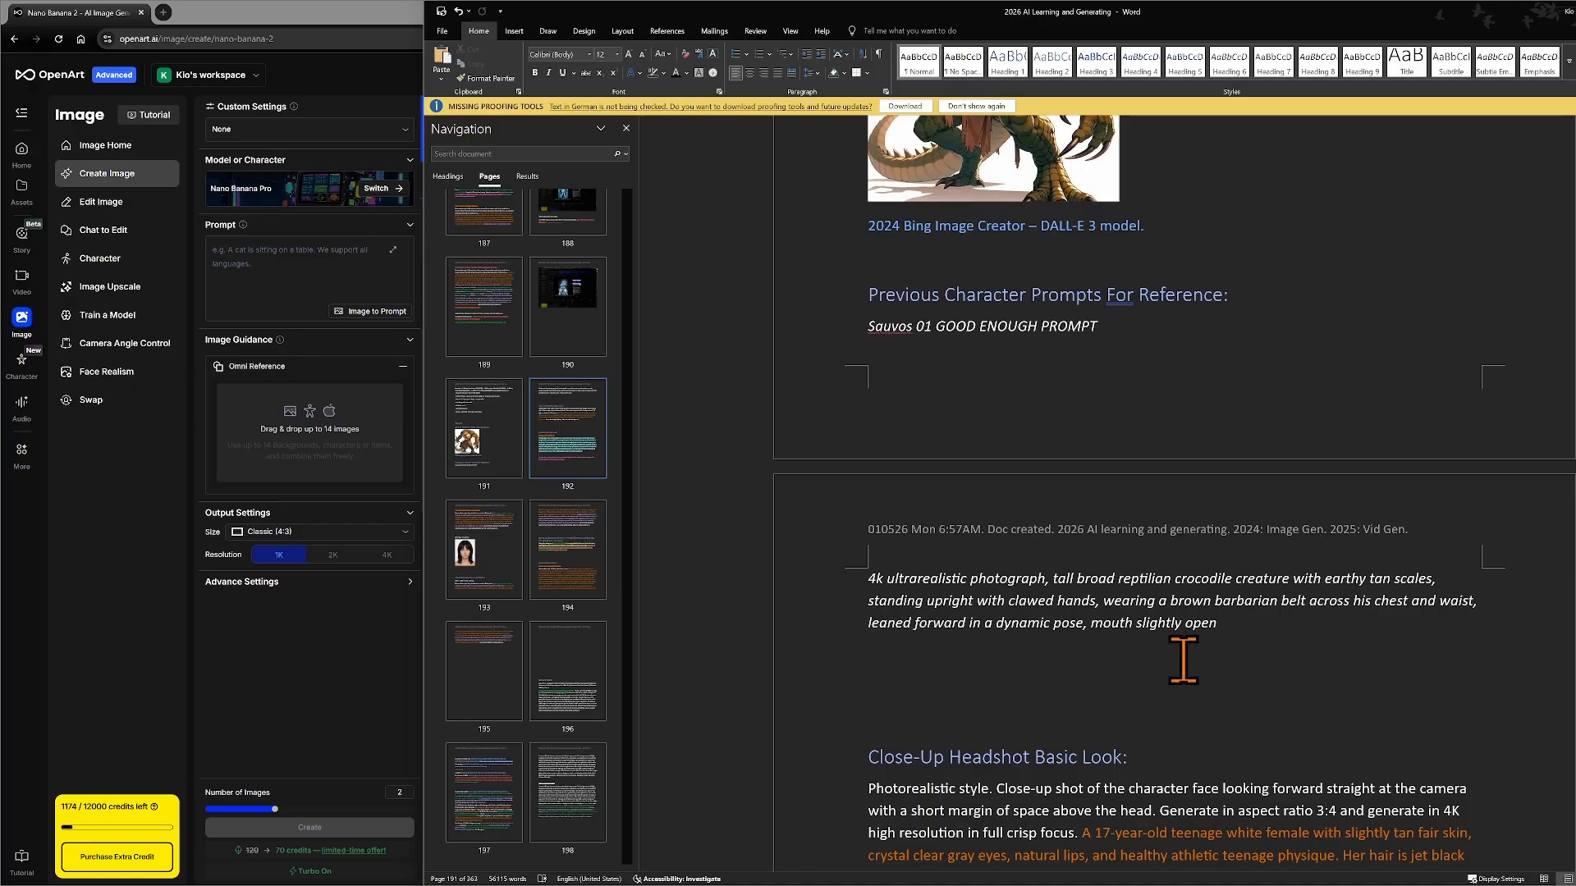
pyautogui.scroll(-3, 1206, 637)
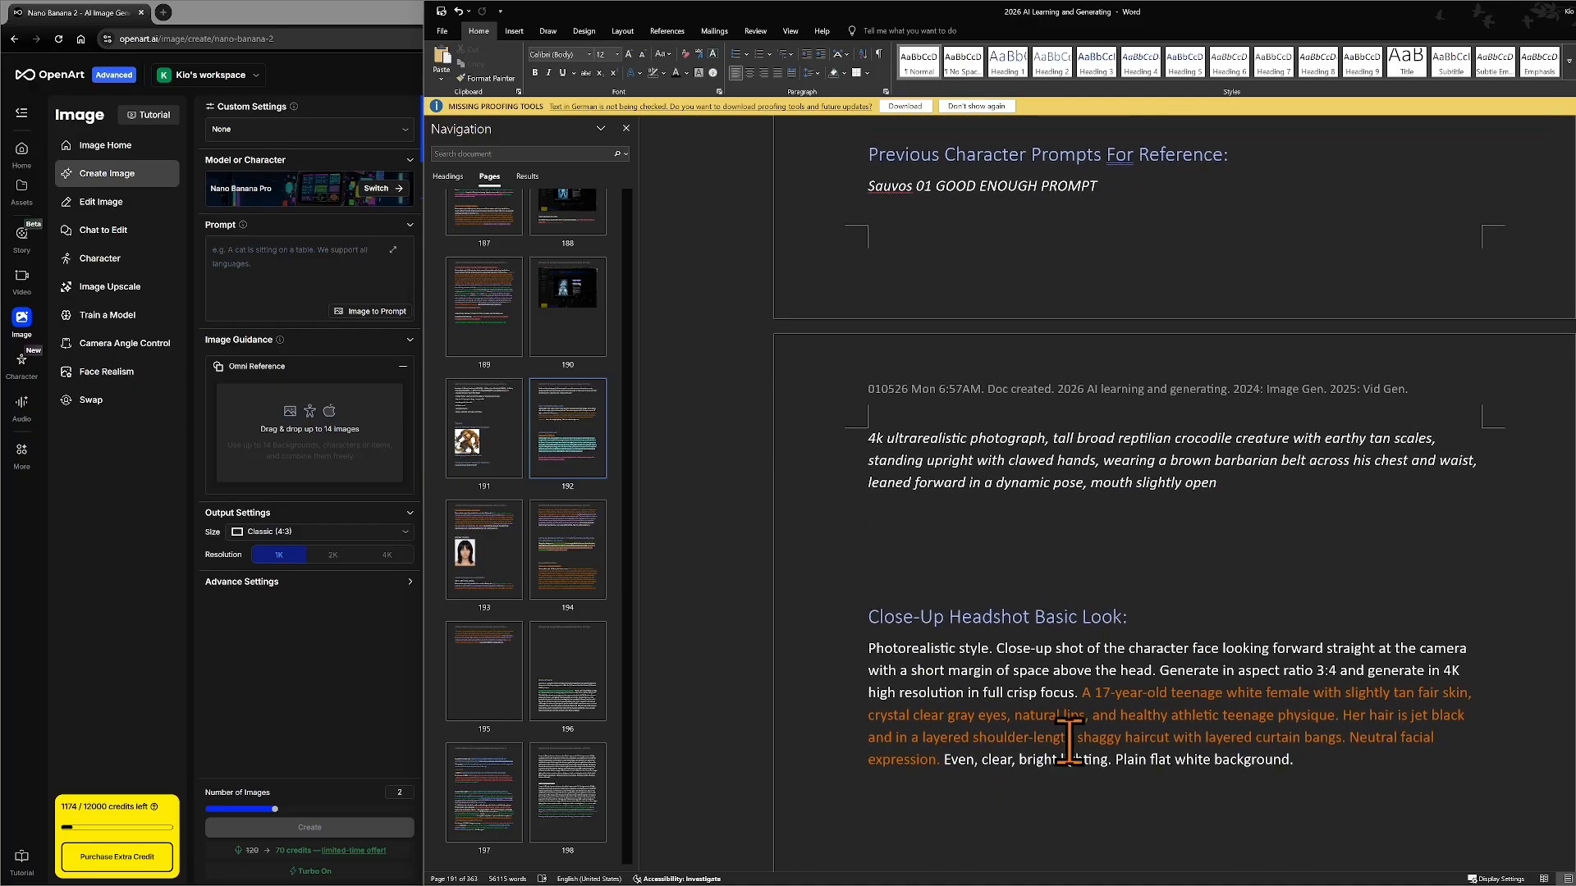
pyautogui.scroll(-2, 1067, 739)
pyautogui.scroll(6, 1020, 535)
pyautogui.scroll(5, 1109, 574)
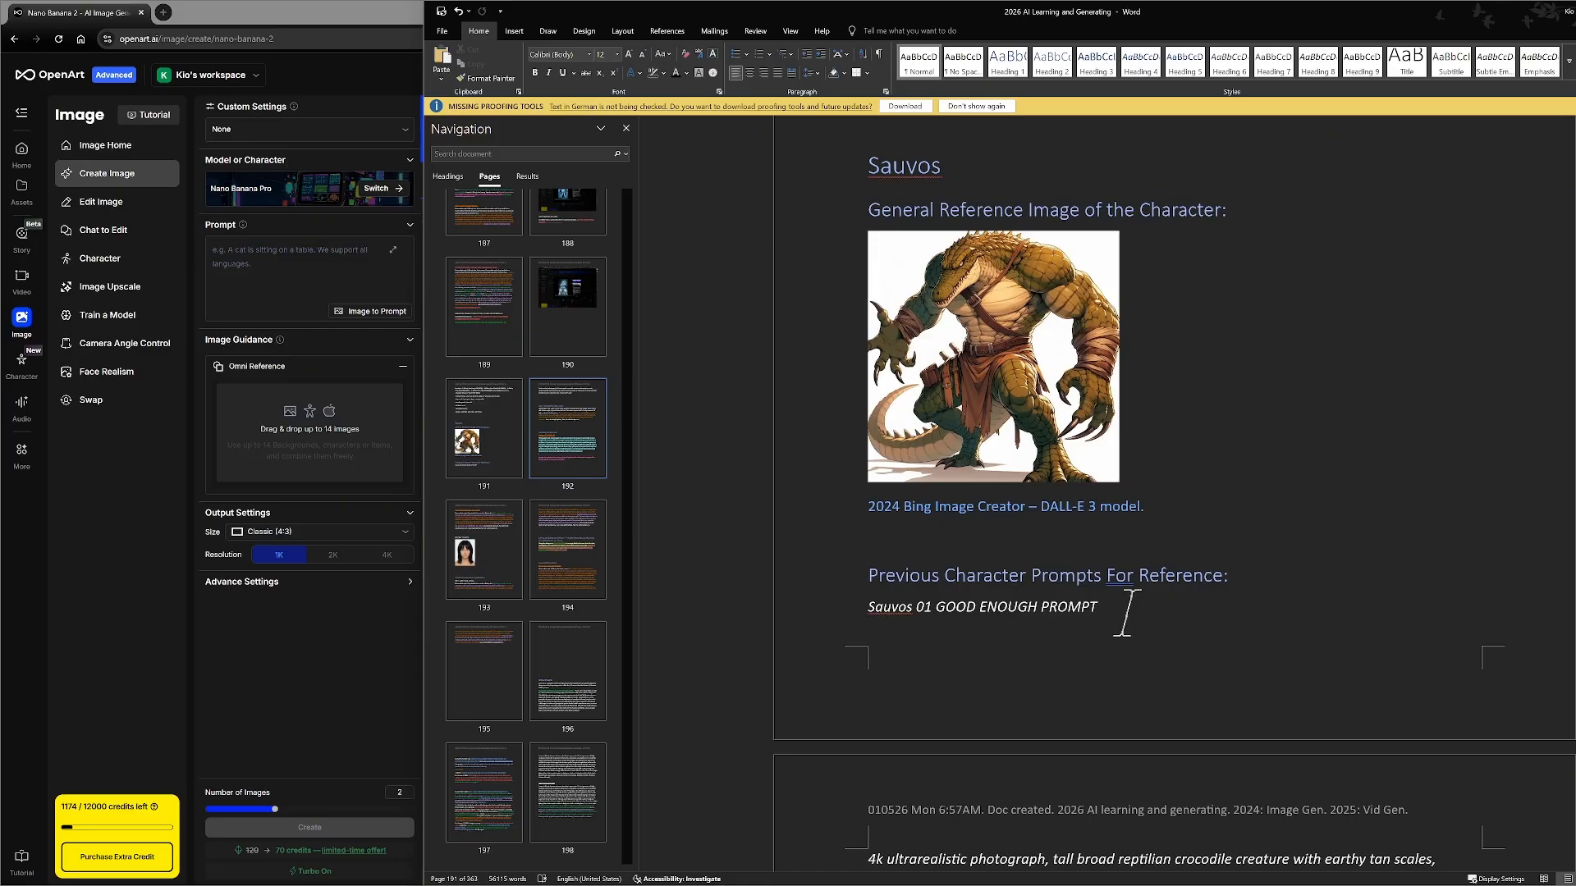
pyautogui.scroll(-7, 1126, 611)
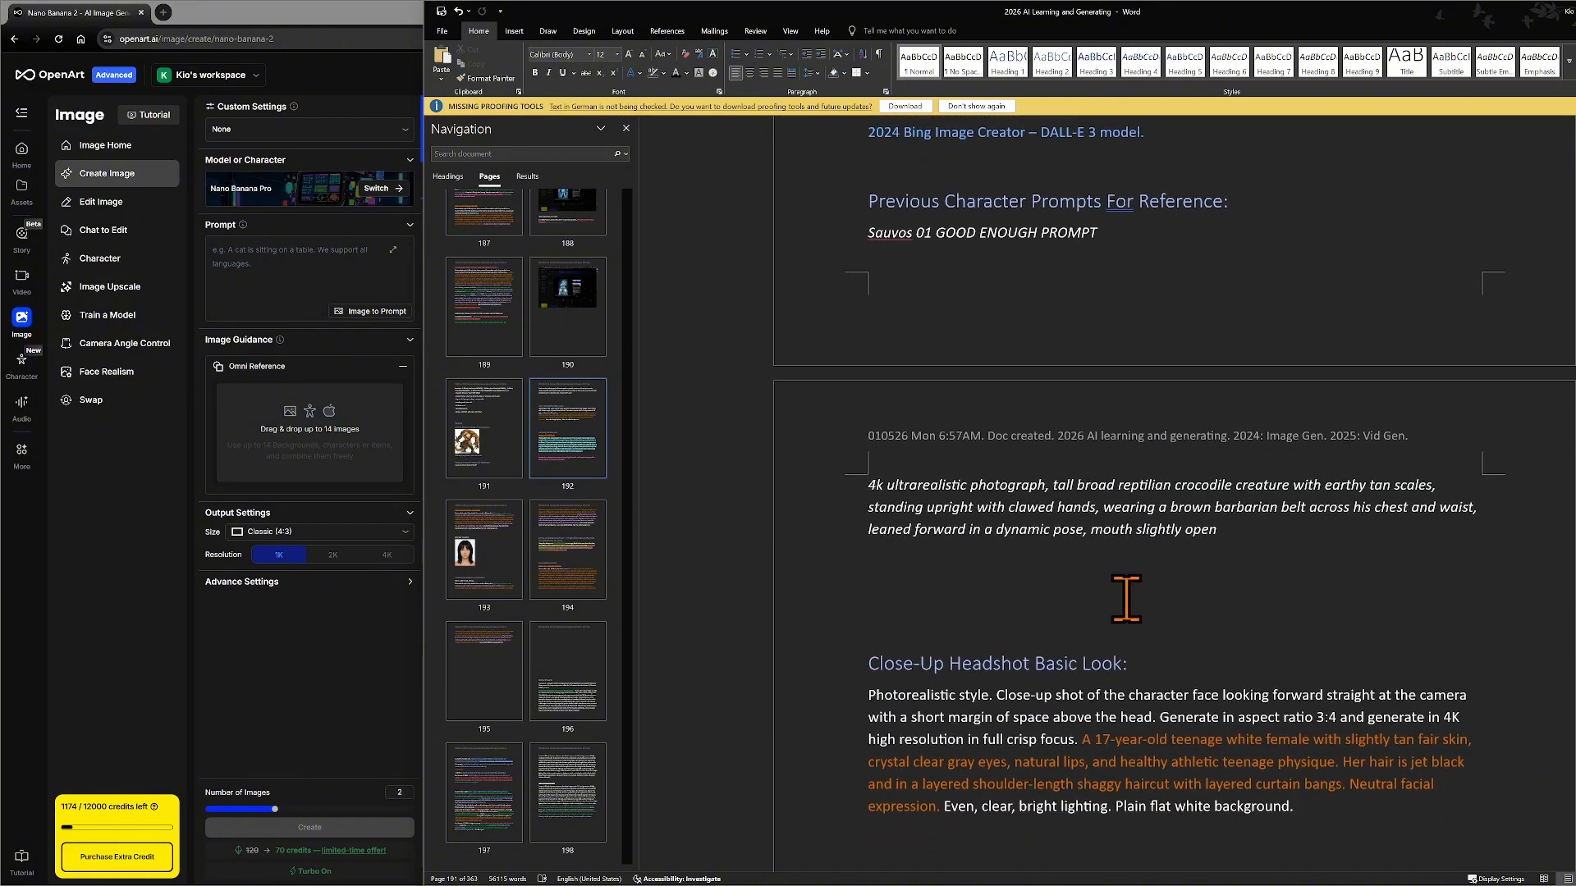
pyautogui.scroll(-3, 1124, 546)
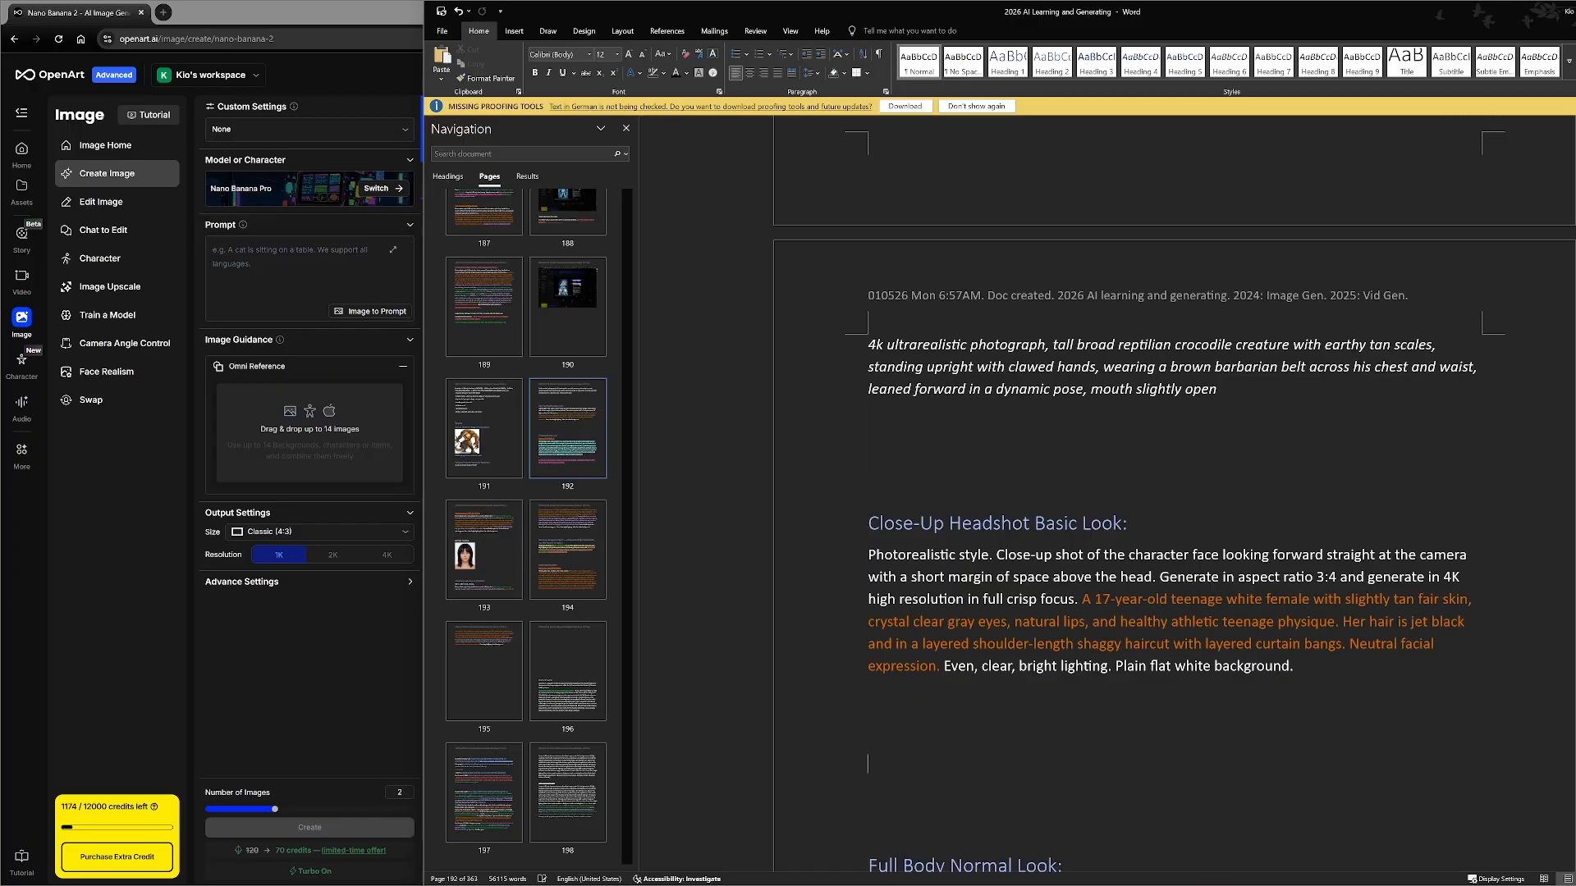
pyautogui.scroll(1, 1066, 718)
pyautogui.scroll(1, 1137, 653)
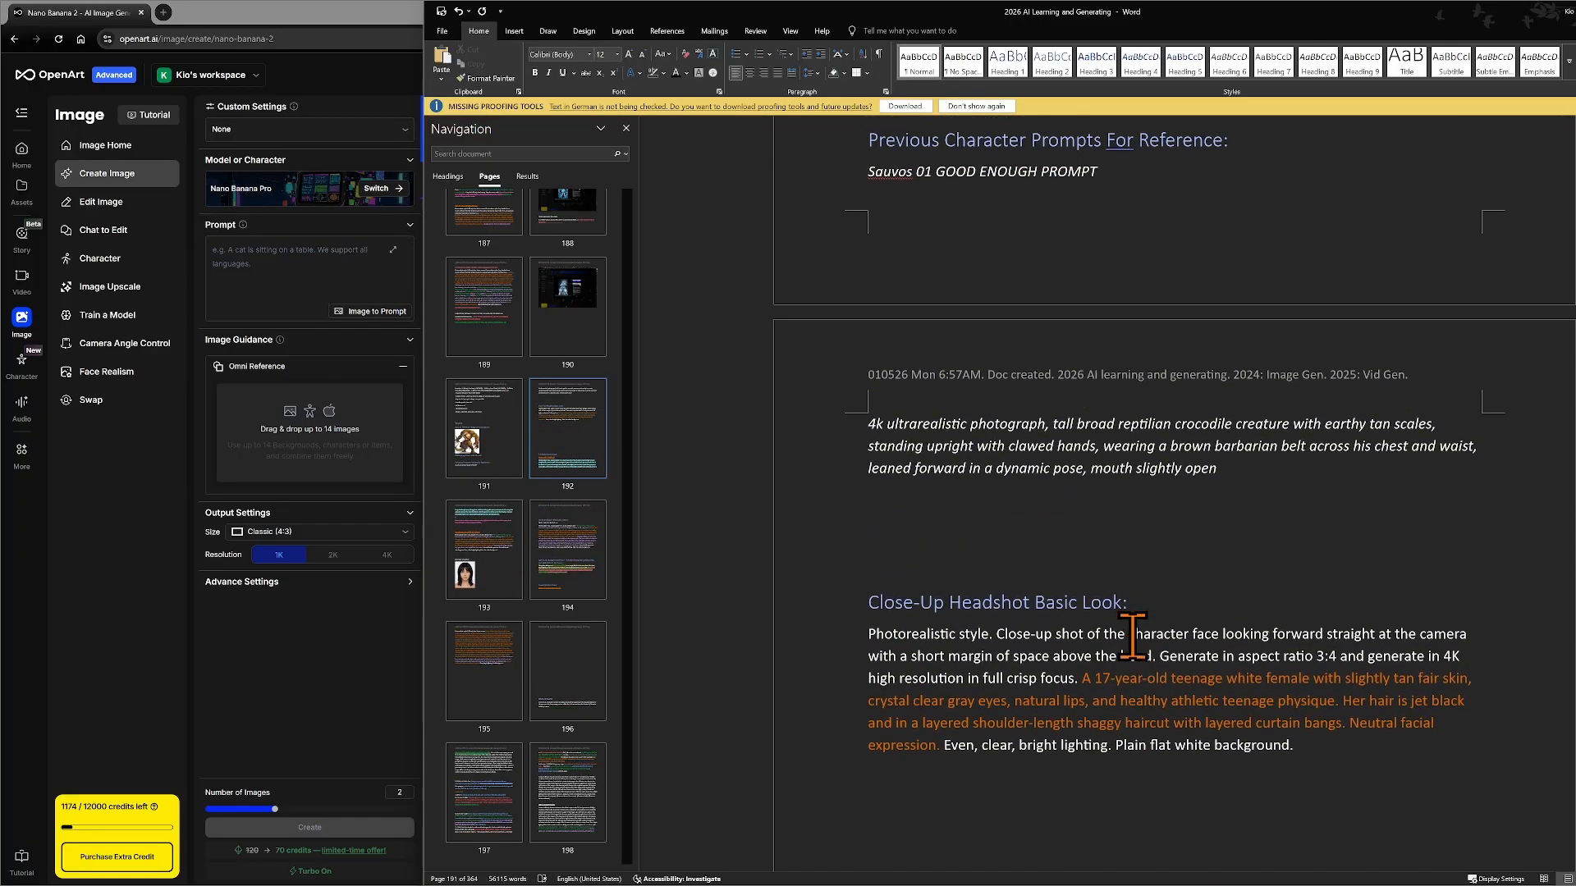
# - Insert "large, broad, crocodilian alien creature" after "A" in the orange description of the Close-Up Headshot Basic Look prompt
pyautogui.scroll(-2, 1135, 650)
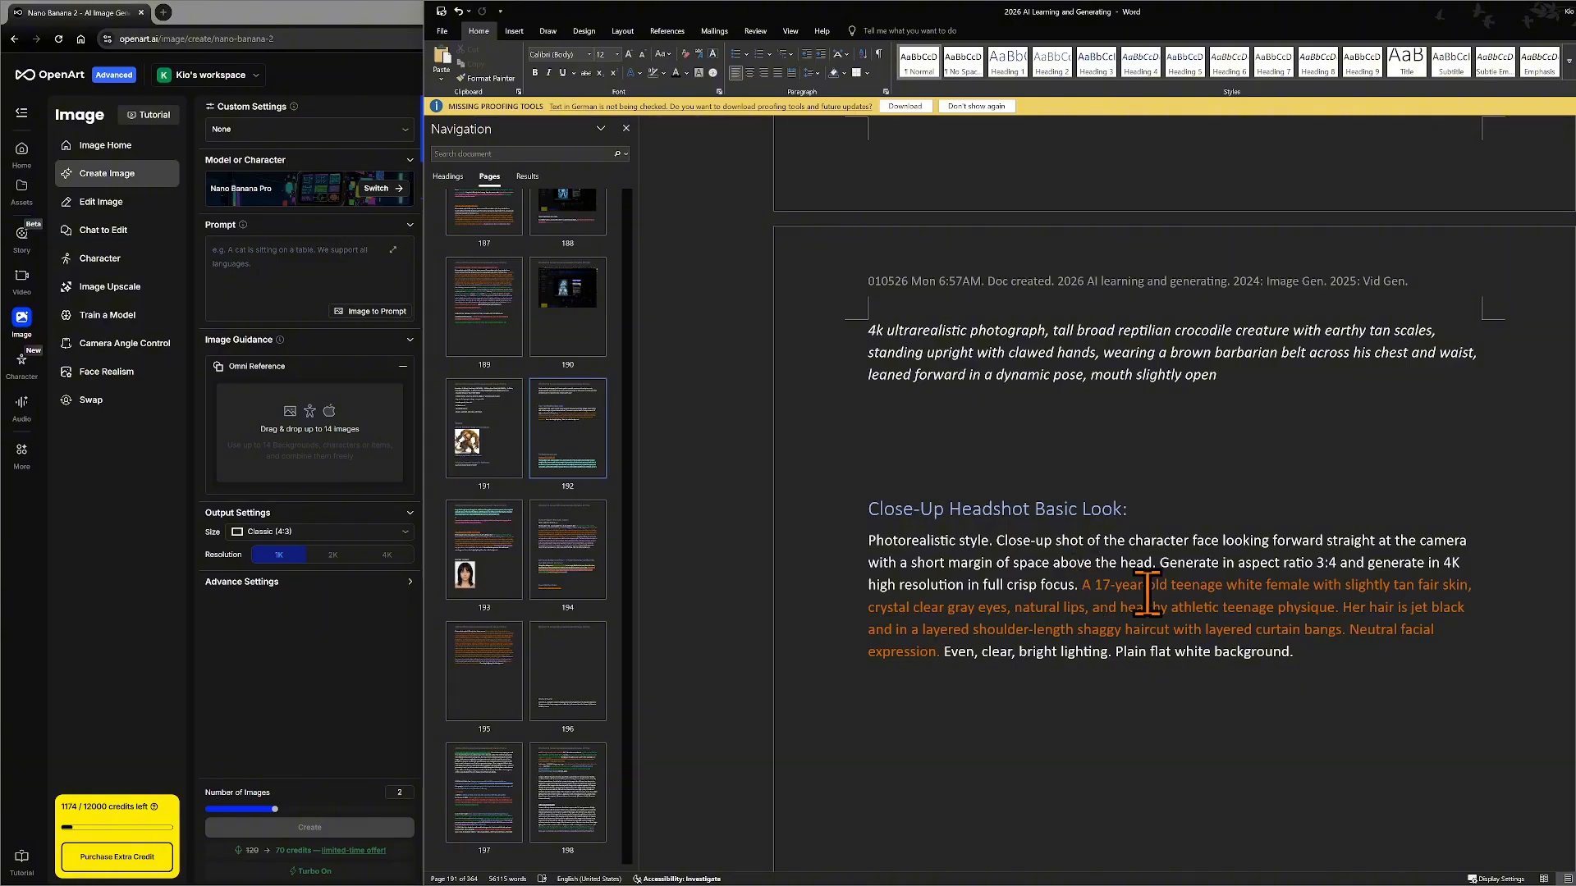
pyautogui.doubleClick(1100, 584)
pyautogui.moveTo(1128, 584); pyautogui.dragTo(1466, 584)
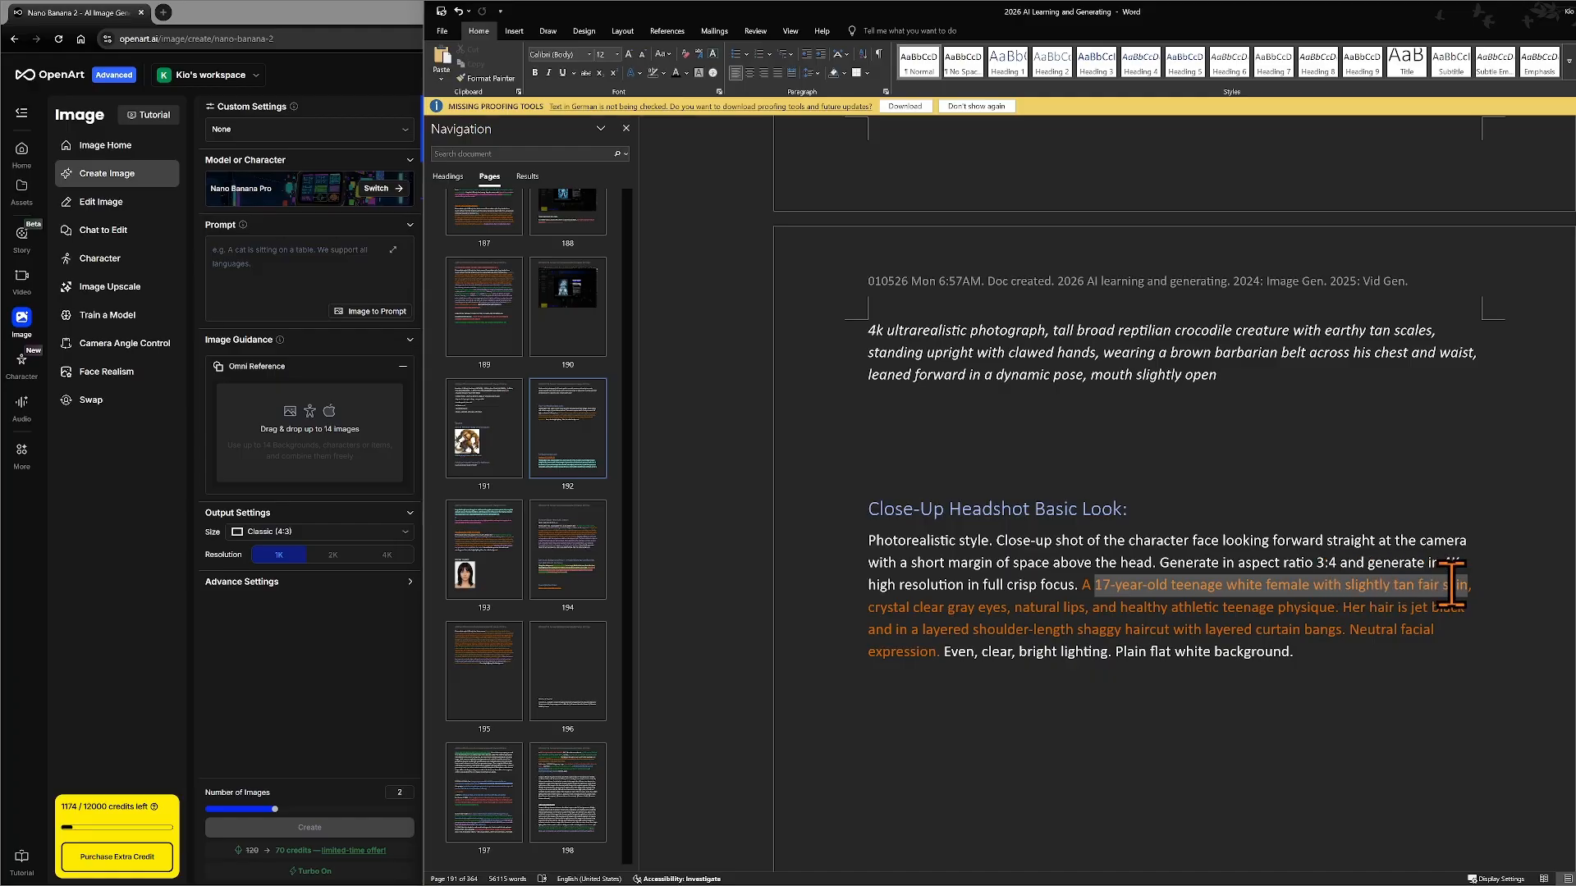
pyautogui.click(1102, 585)
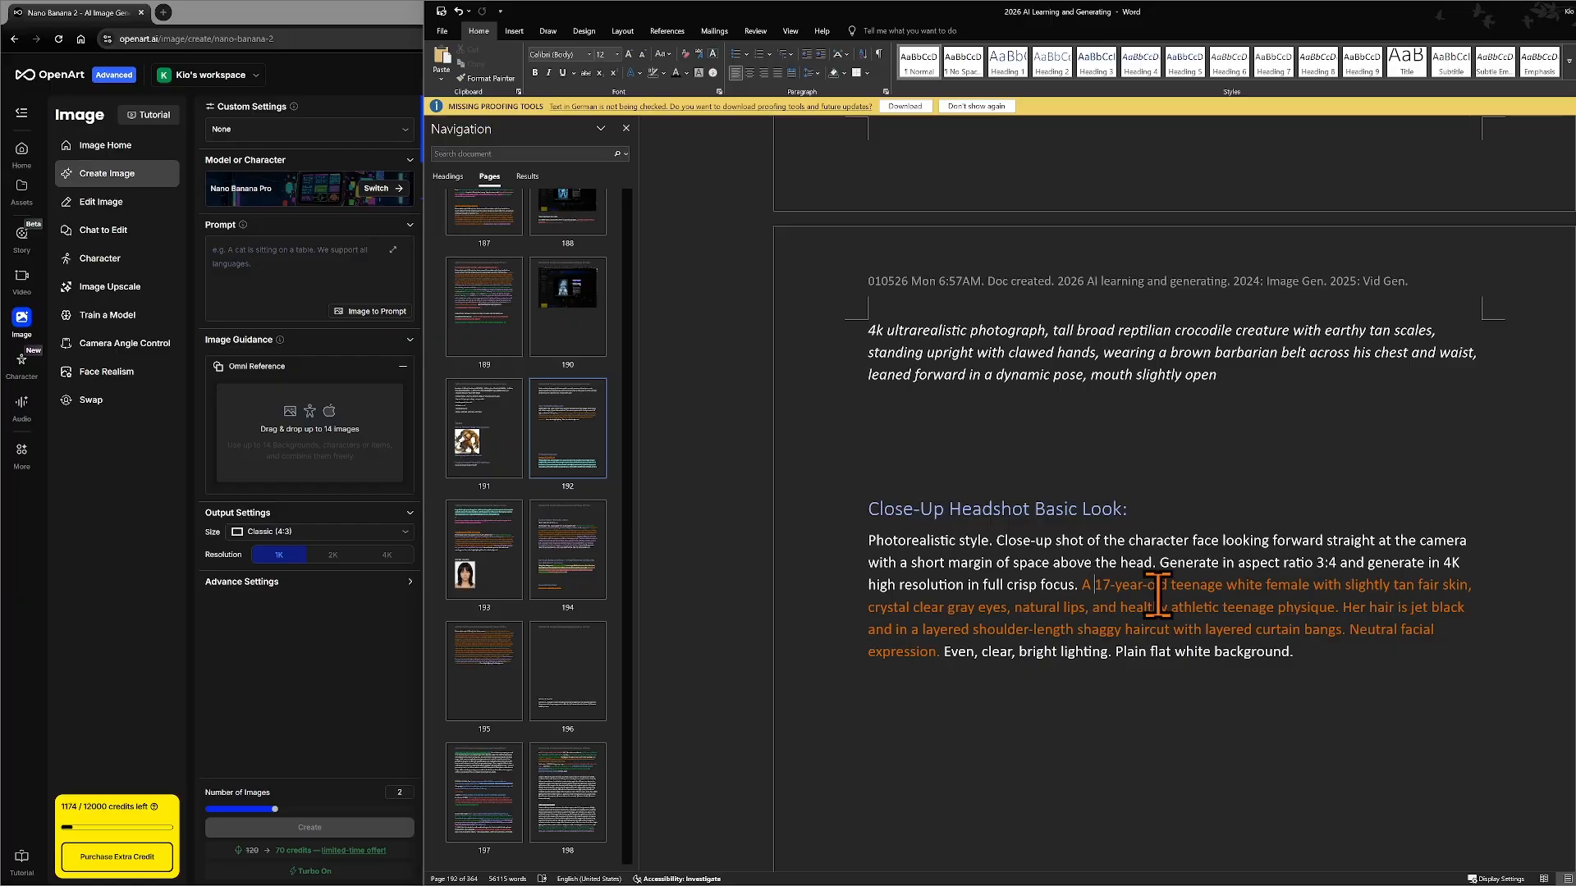
pyautogui.write('large')
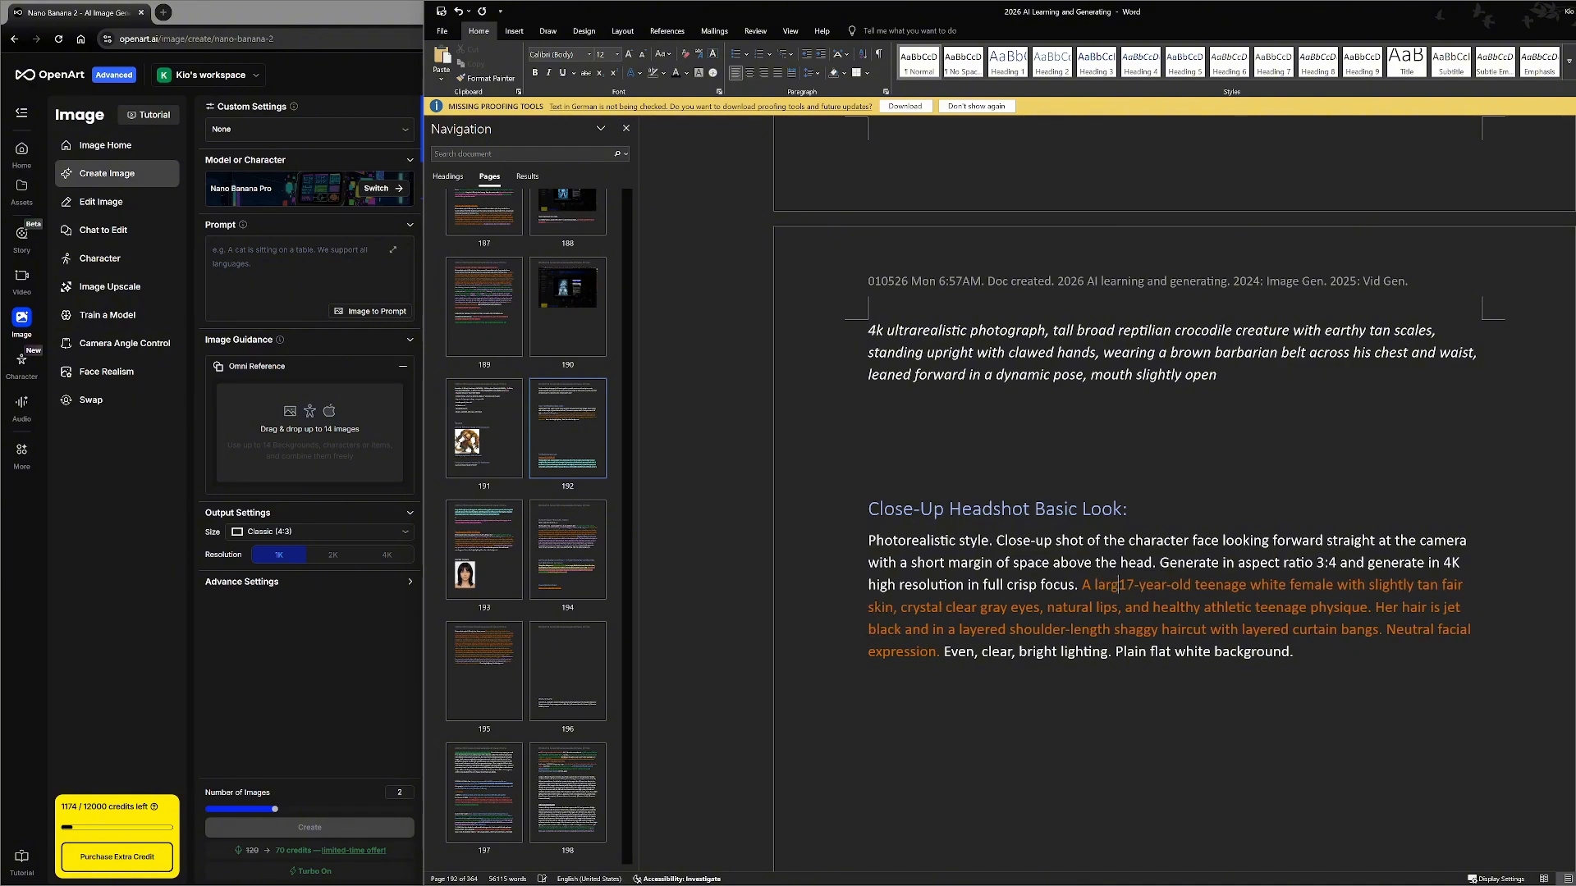
pyautogui.write(', broad, ')
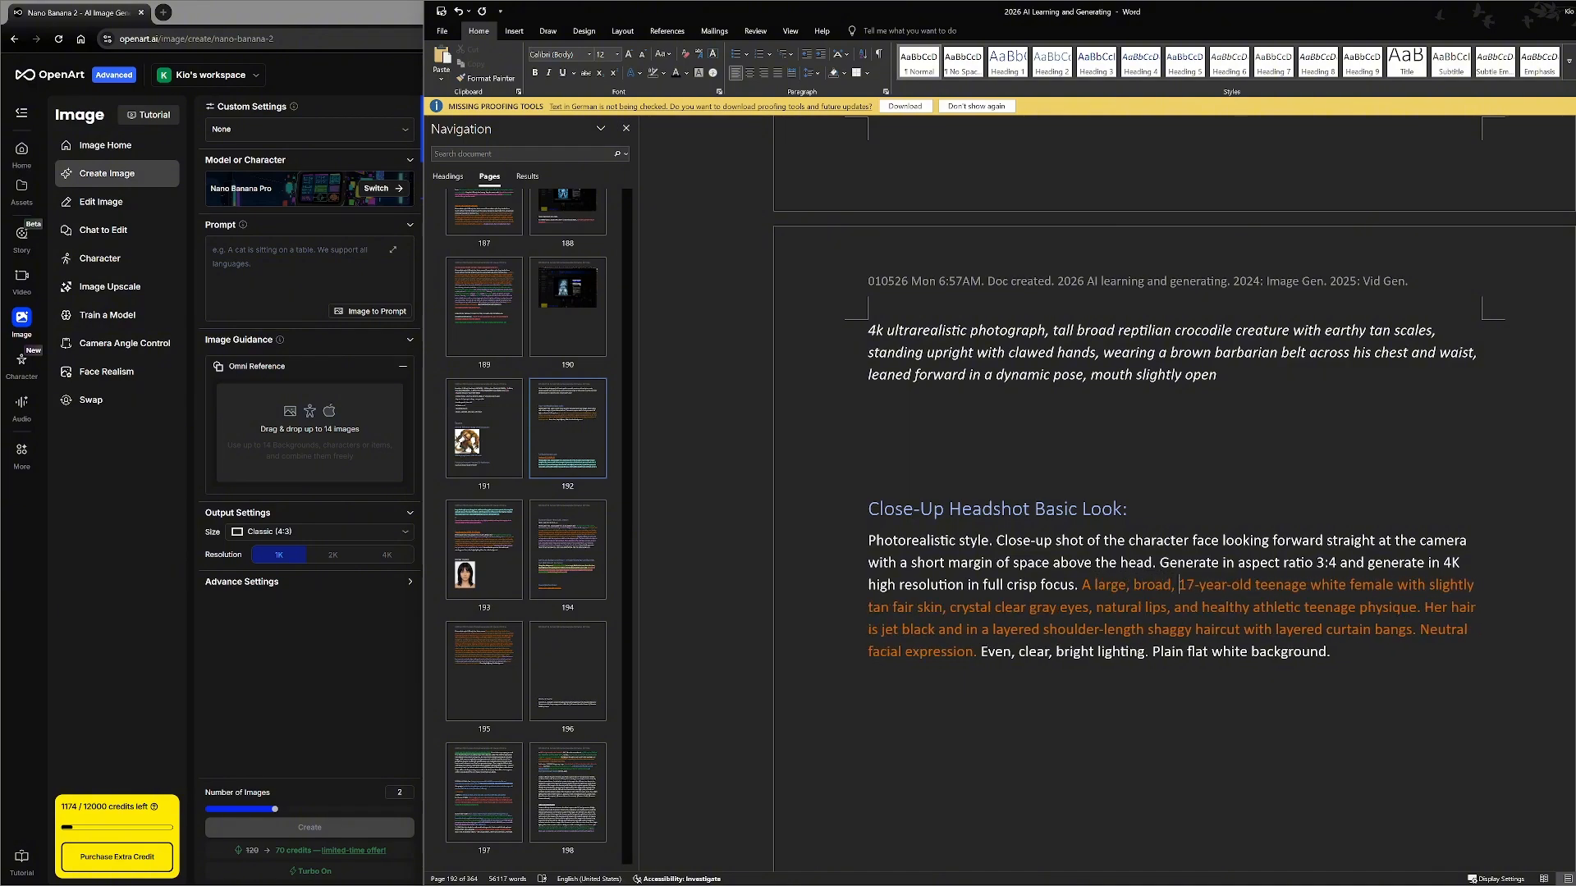
pyautogui.write('cr')
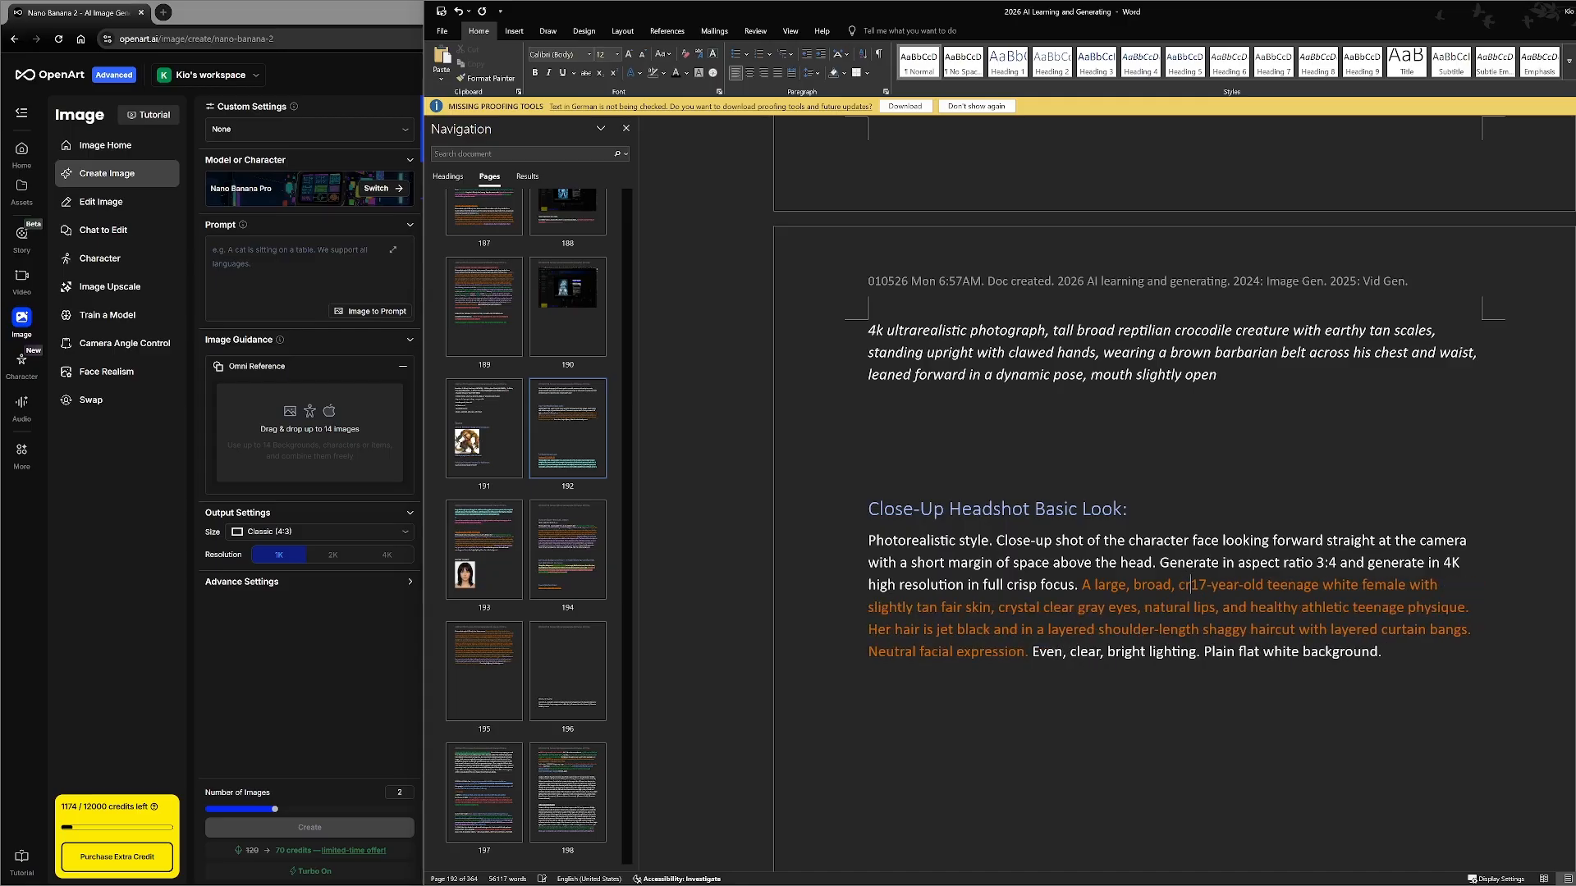
pyautogui.write('oco')
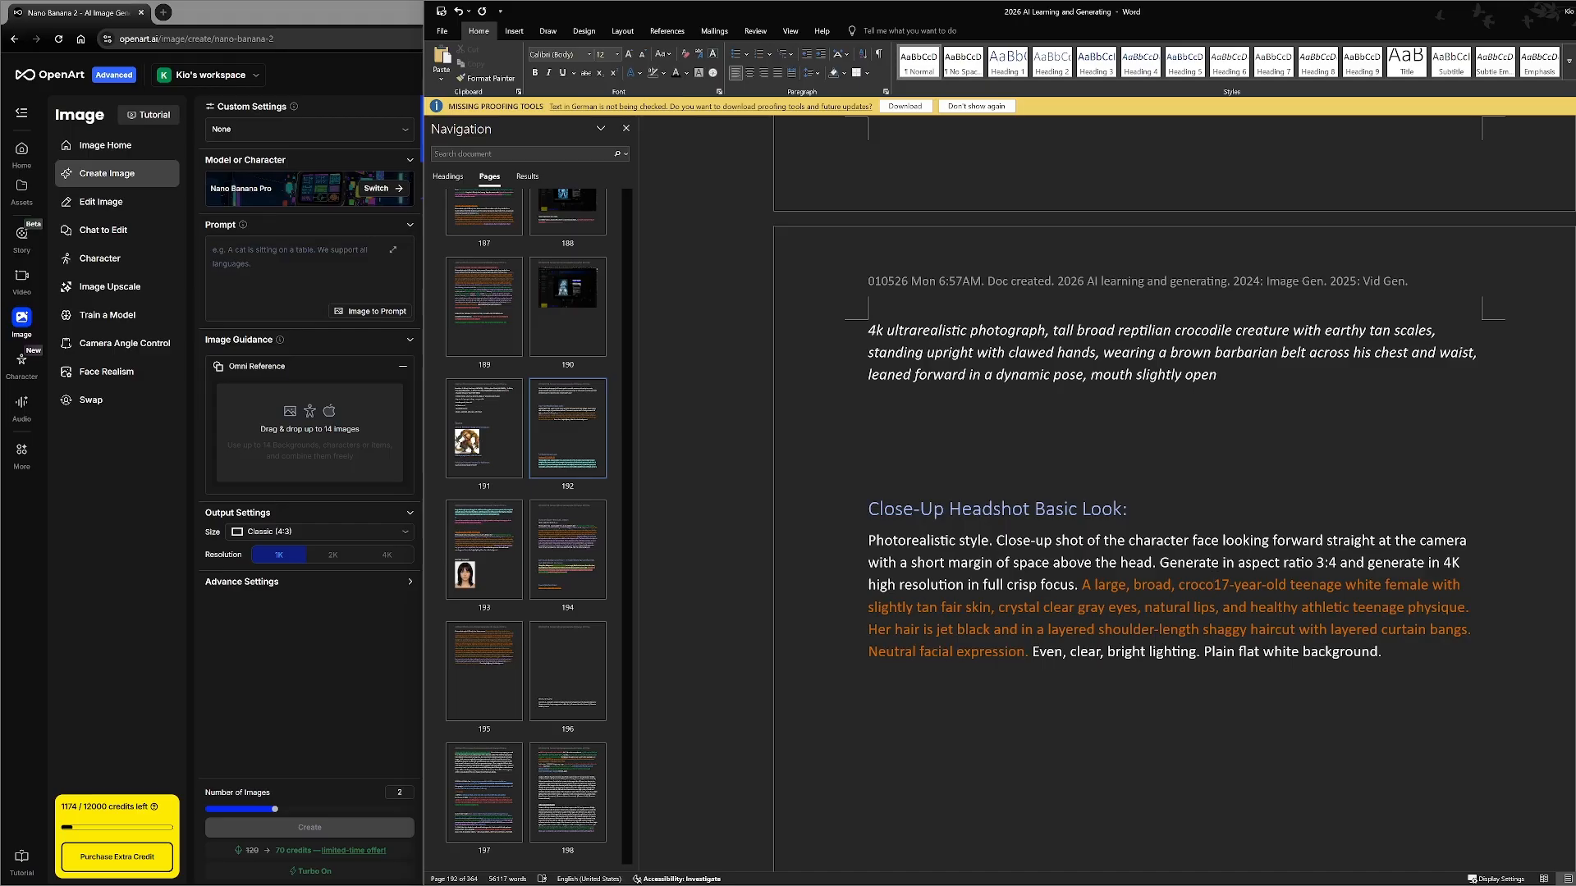
pyautogui.write('dilian a')
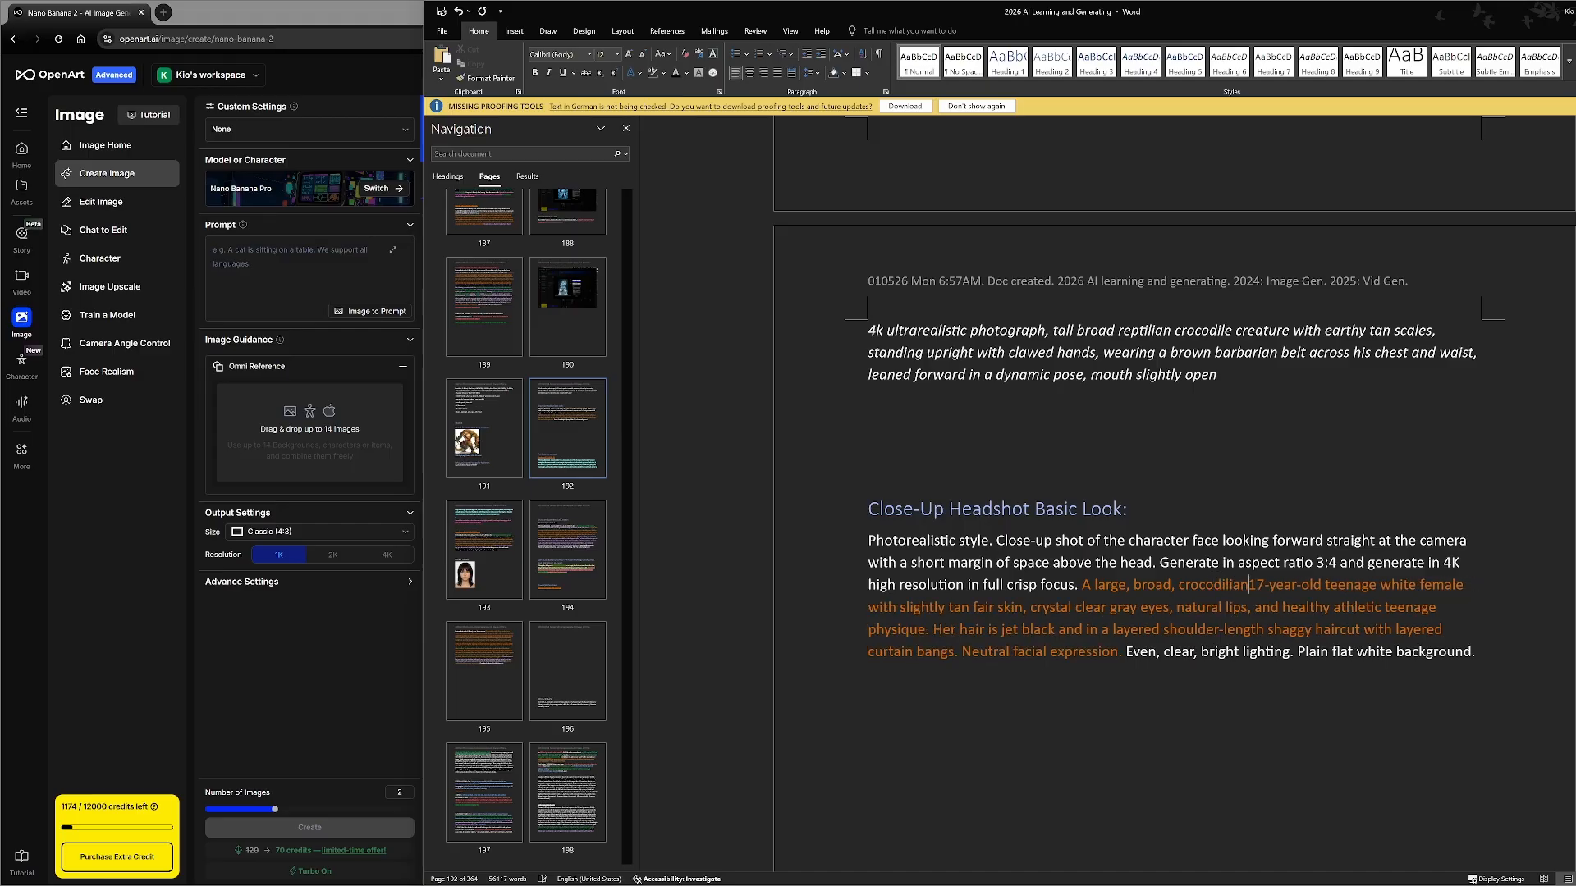
pyautogui.write('lien cr')
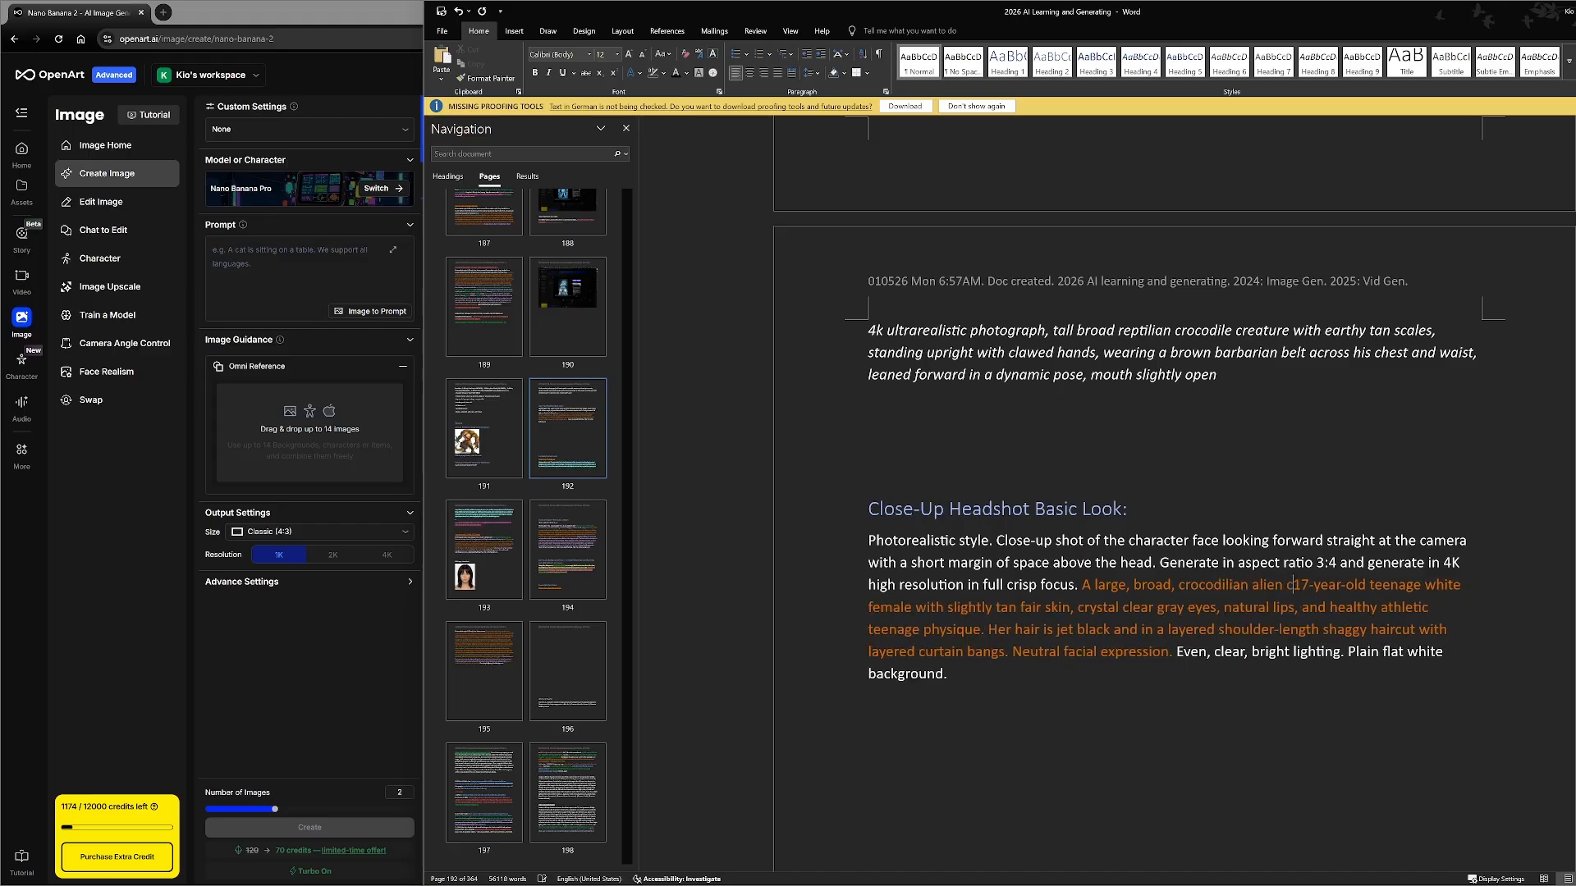
pyautogui.write('eature')
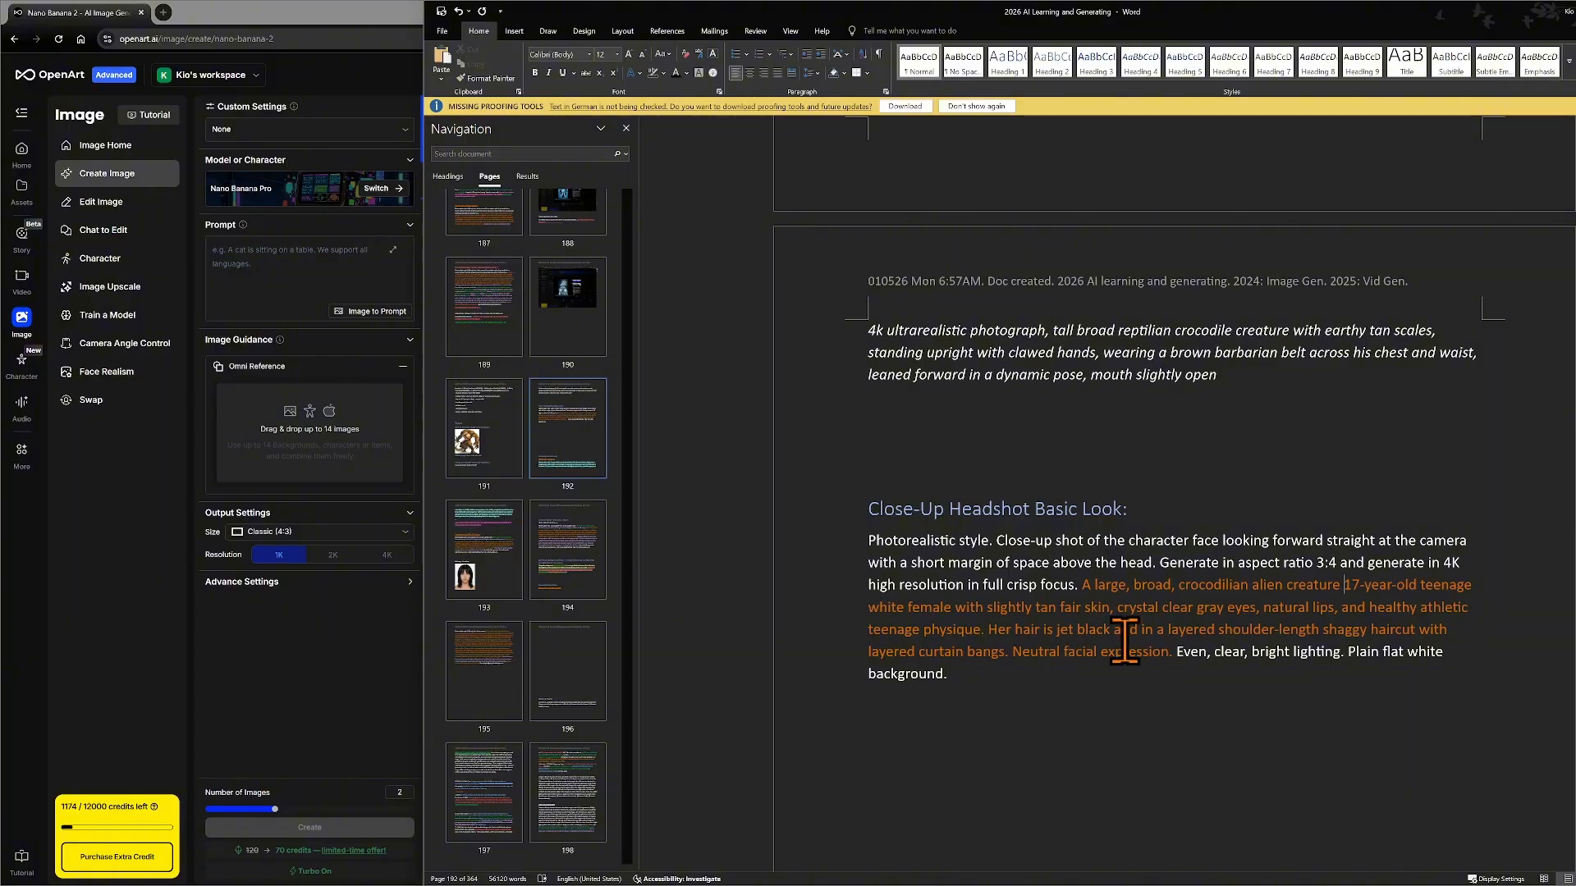
# - Review the Sauvos reference image and OpenArt's generated images, then return to the headshot prompt in Word
pyautogui.scroll(8, 1132, 640)
pyautogui.scroll(-1, 1221, 621)
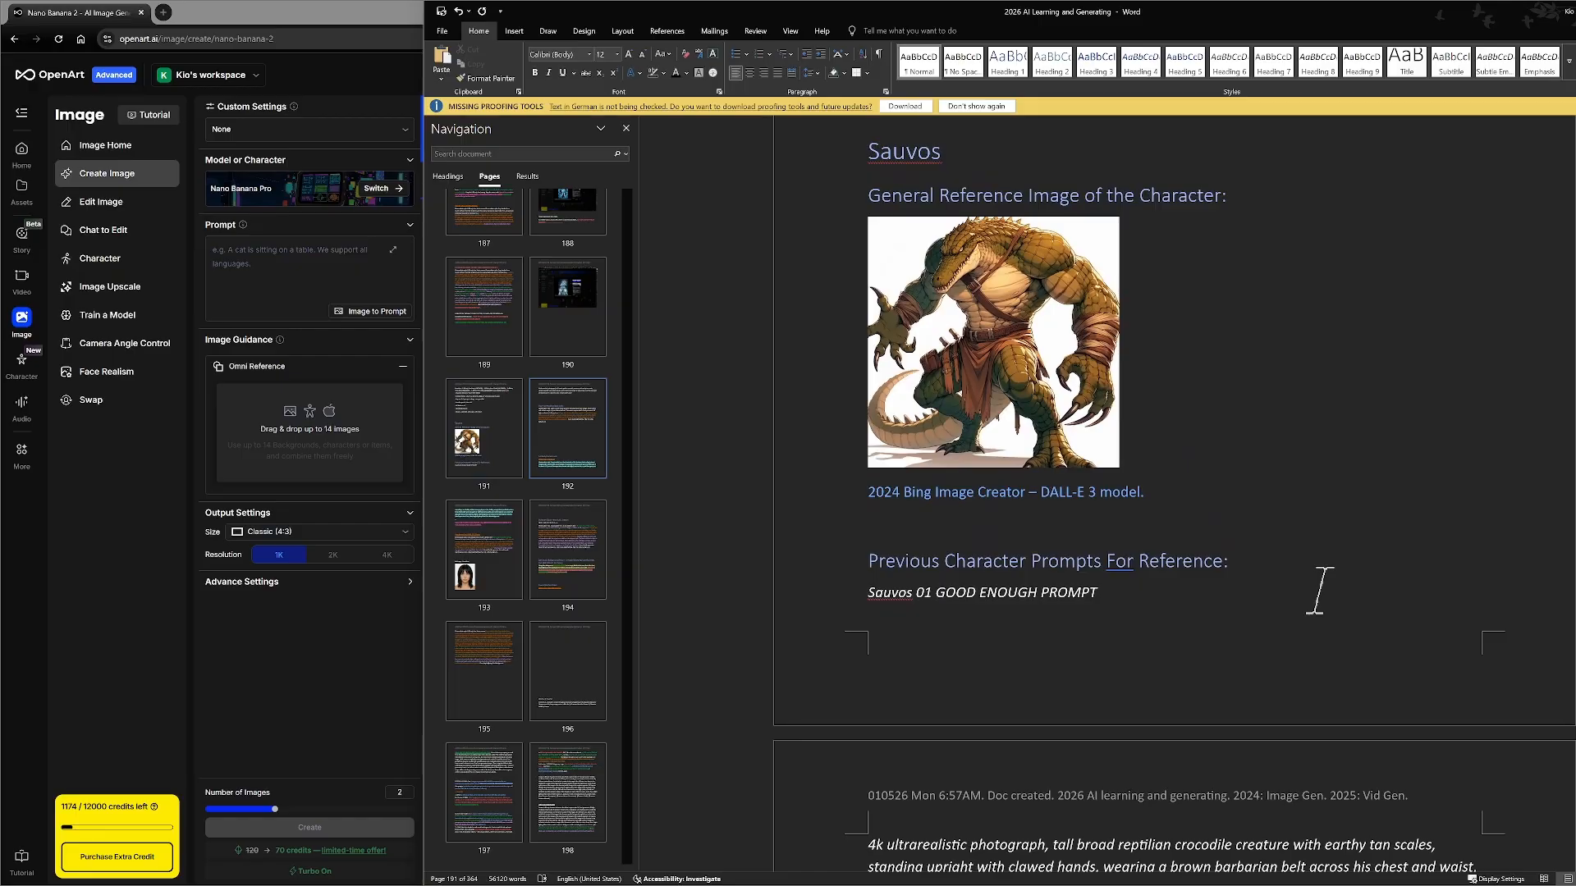
pyautogui.click(332, 668)
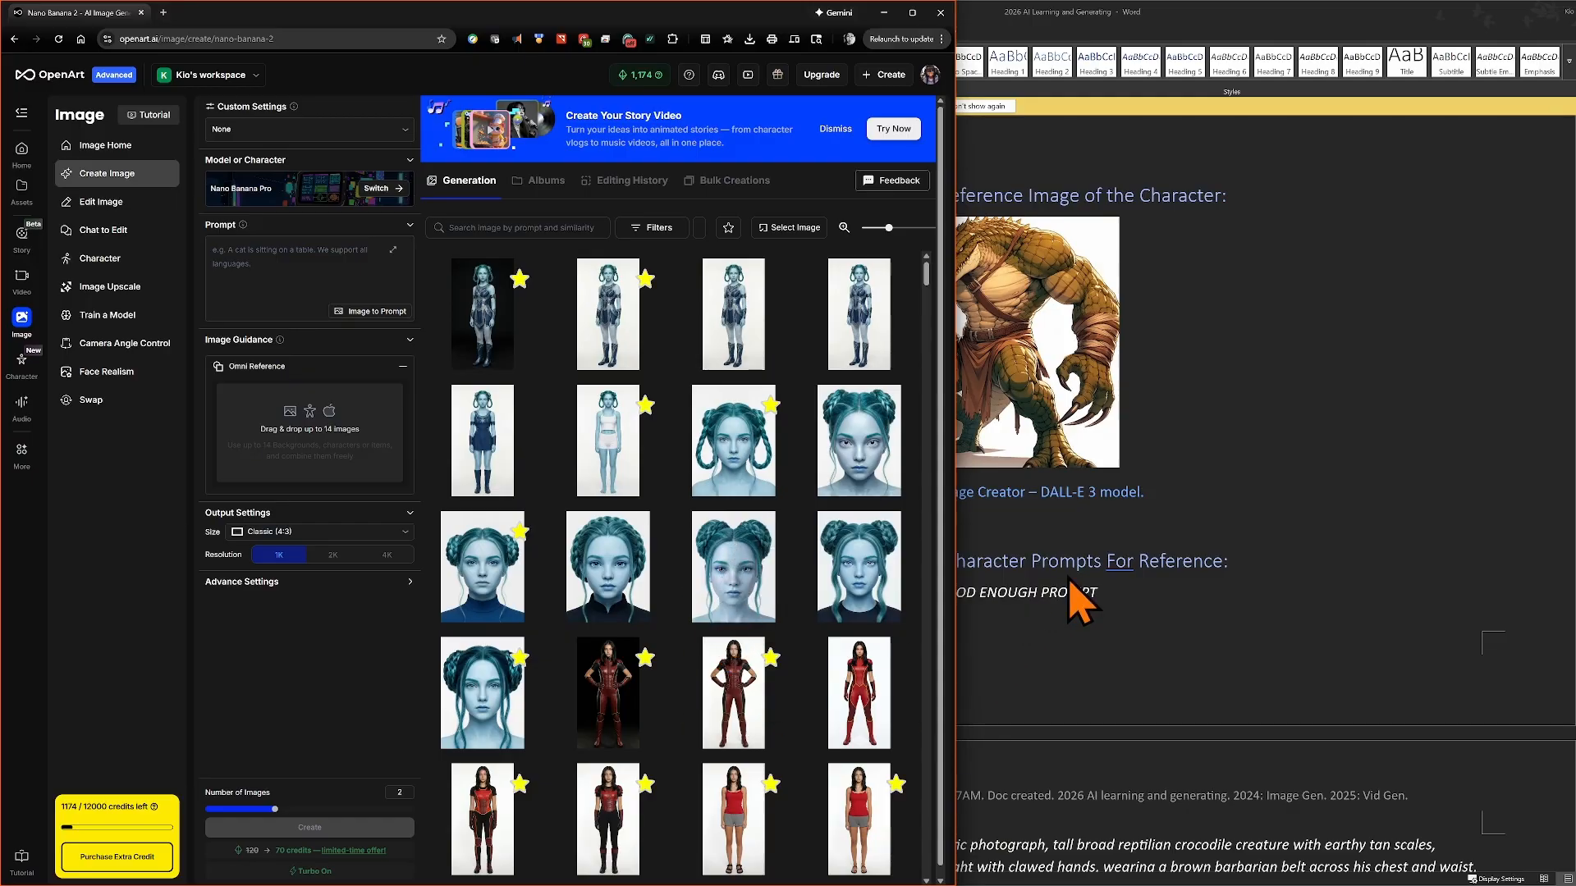
pyautogui.click(1245, 624)
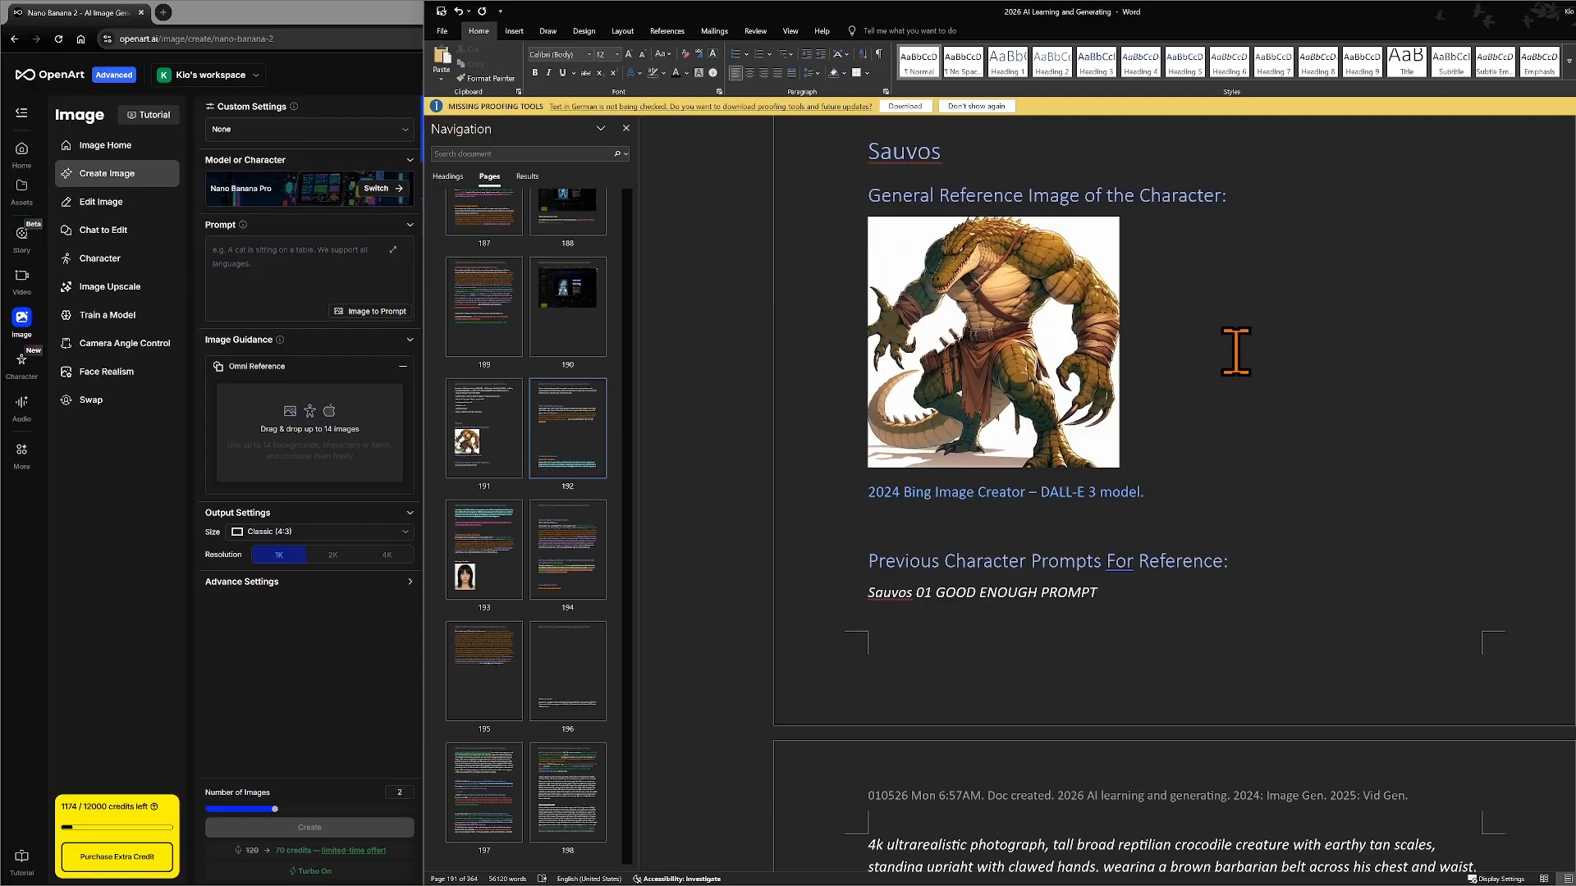
pyautogui.scroll(-3, 1341, 404)
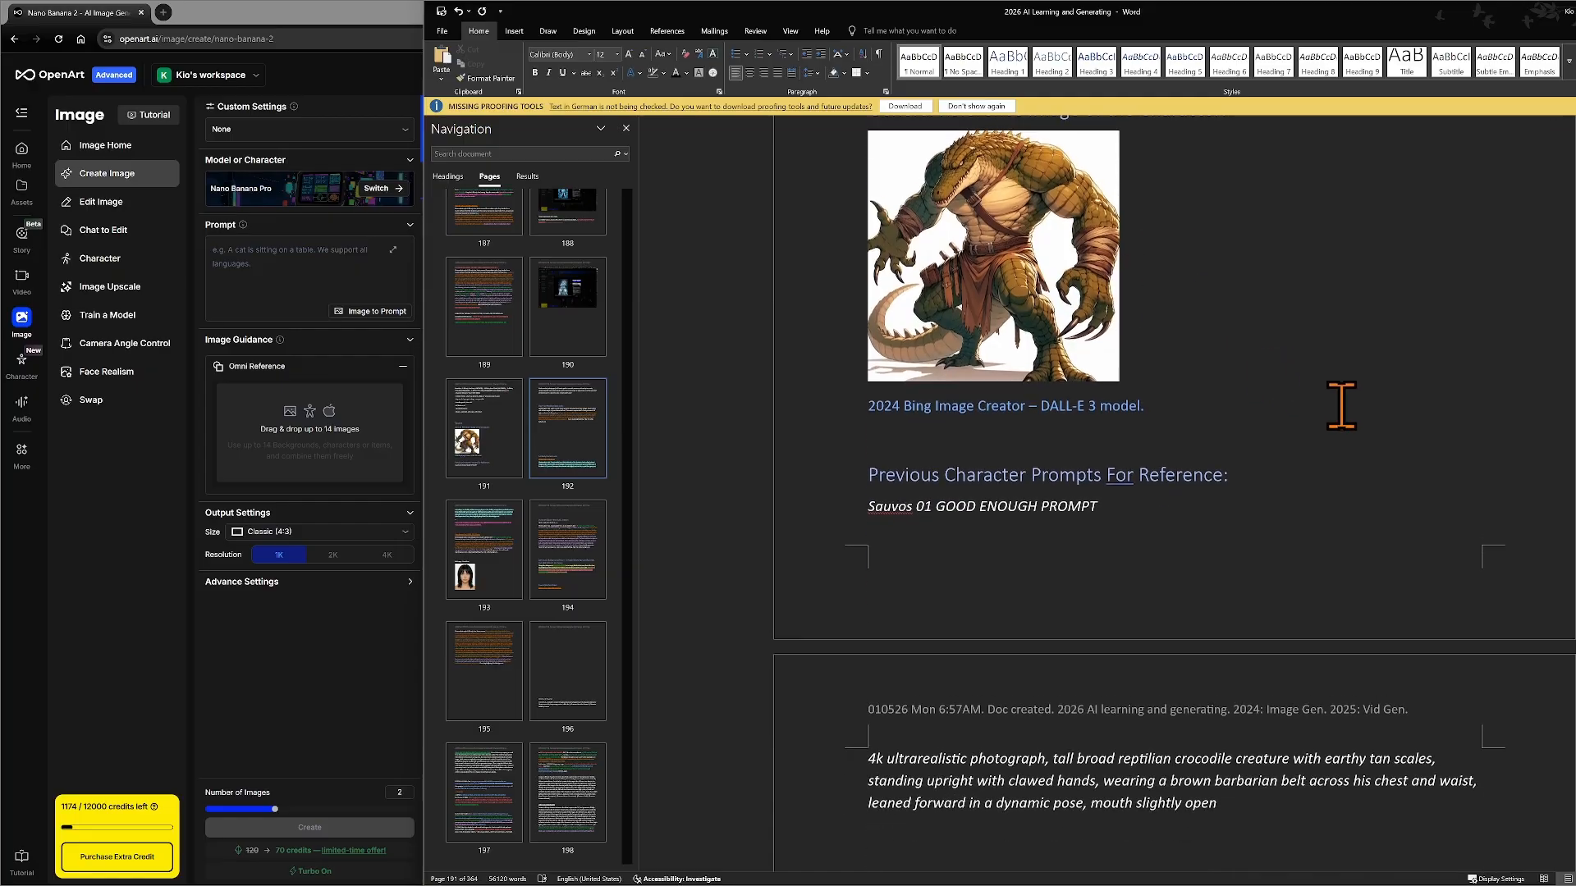
pyautogui.scroll(-2, 1341, 404)
pyautogui.middleClick(1335, 403)
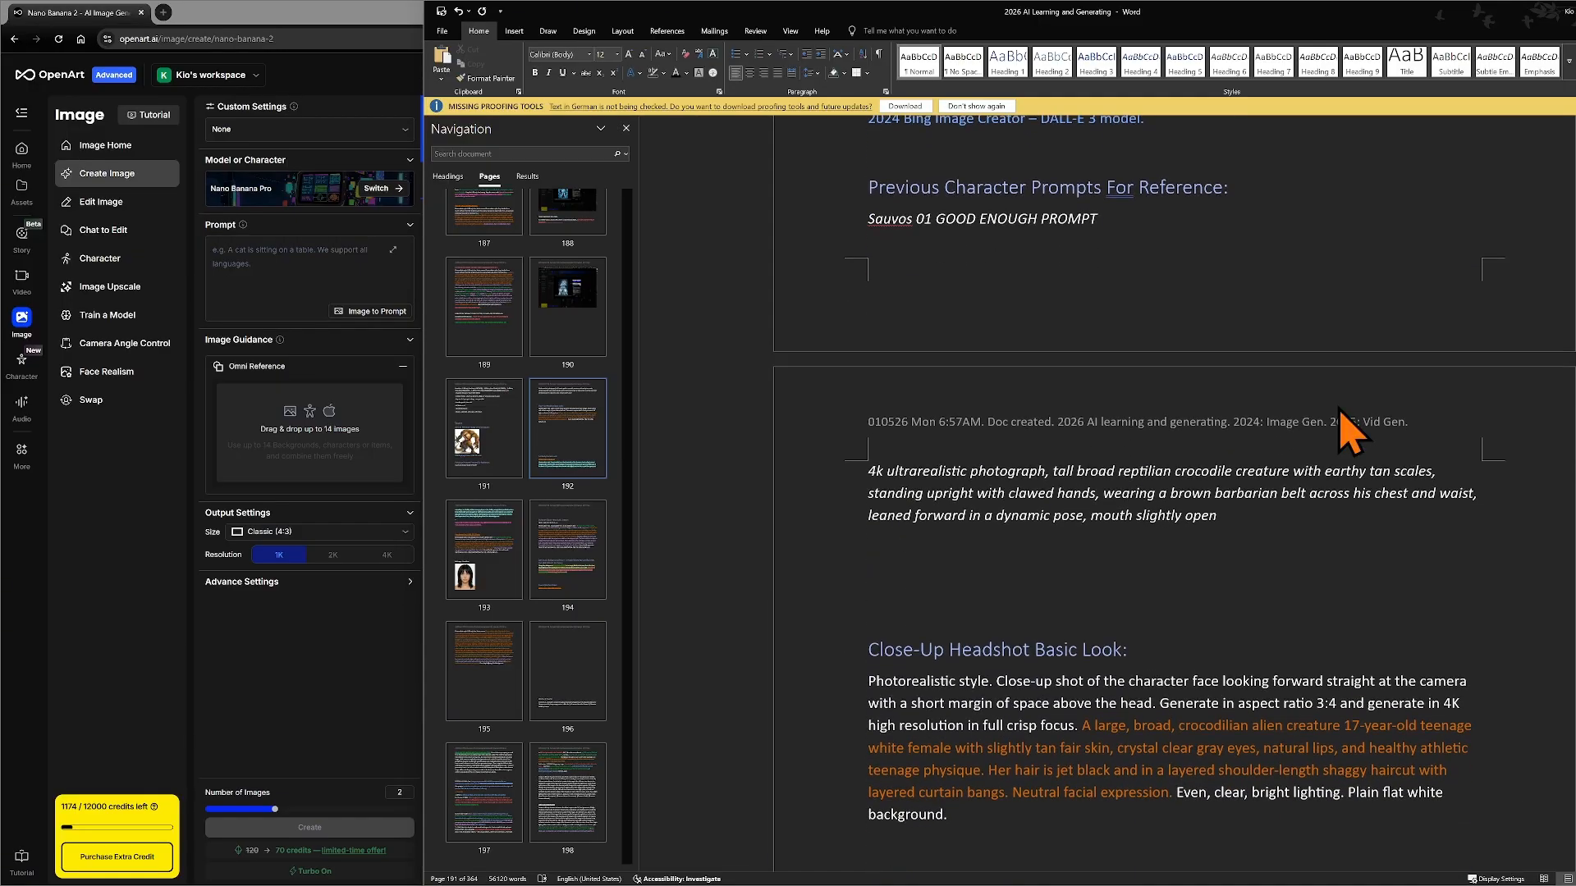
pyautogui.middleClick(1338, 405)
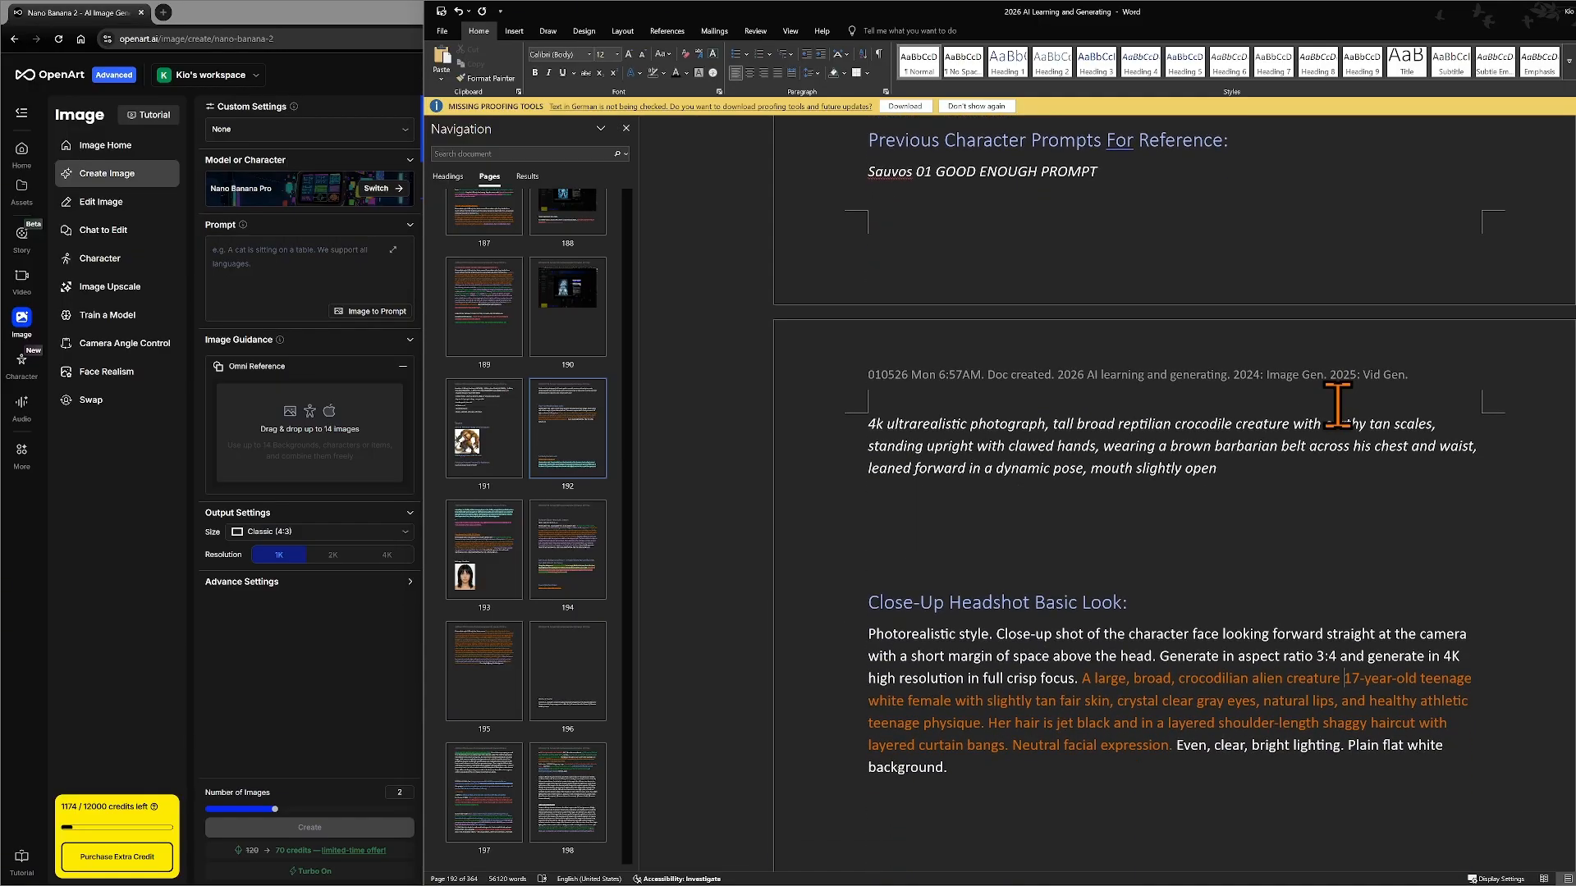
pyautogui.scroll(-3, 1338, 406)
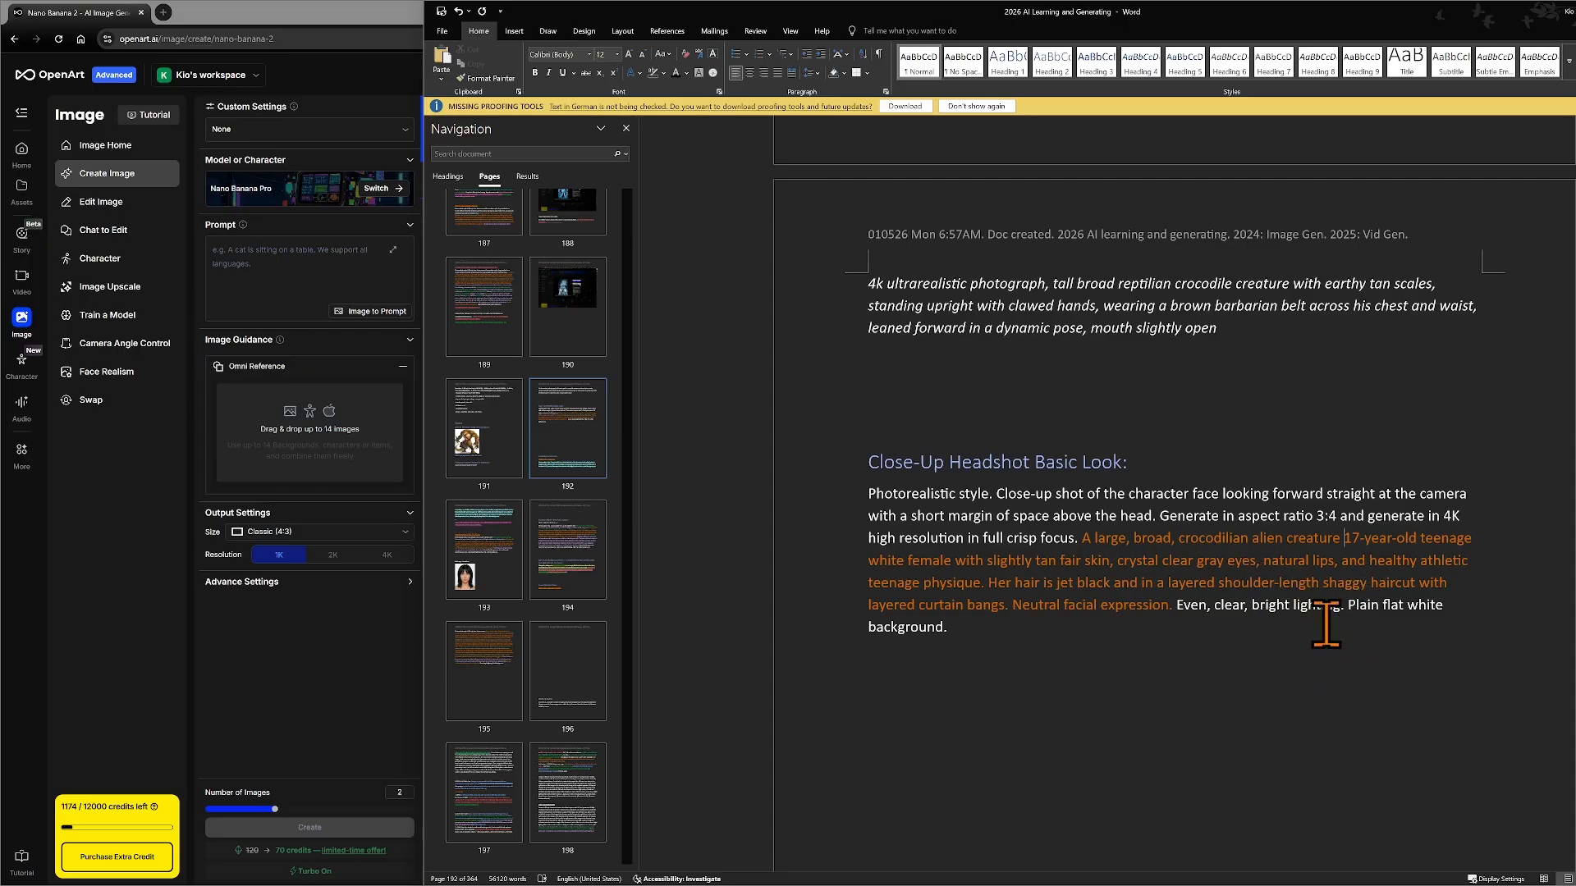
# - Insert "intimidating anthropomorphic" before "crocodilian alien creature" in the headshot prompt
pyautogui.press('Left')
pyautogui.press('Left')
pyautogui.press('Left')
pyautogui.press('Left')
pyautogui.press('Left')
pyautogui.press('Left')
pyautogui.press('Left')
pyautogui.press('Left')
pyautogui.press('Left')
pyautogui.press('Left')
pyautogui.press('Left')
pyautogui.press('Left')
pyautogui.press('Left')
pyautogui.press('Left')
pyautogui.press('Left')
pyautogui.press('Left')
pyautogui.press('Left')
pyautogui.press('Left')
pyautogui.press('Left')
pyautogui.press('Left')
pyautogui.press('Left')
pyautogui.write('anth')
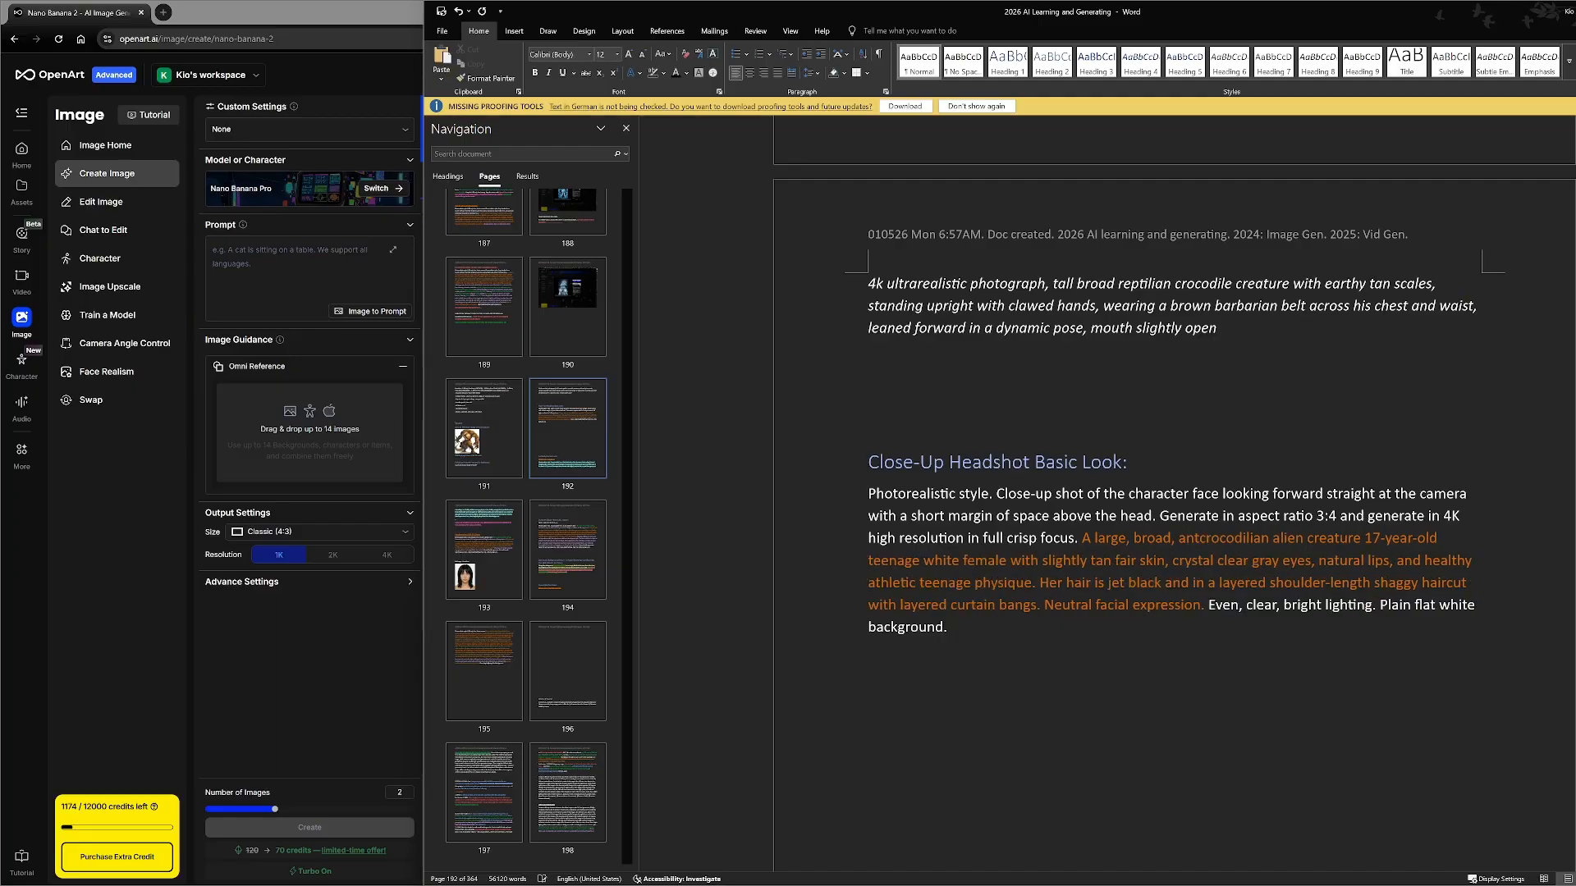
pyautogui.write('ropo')
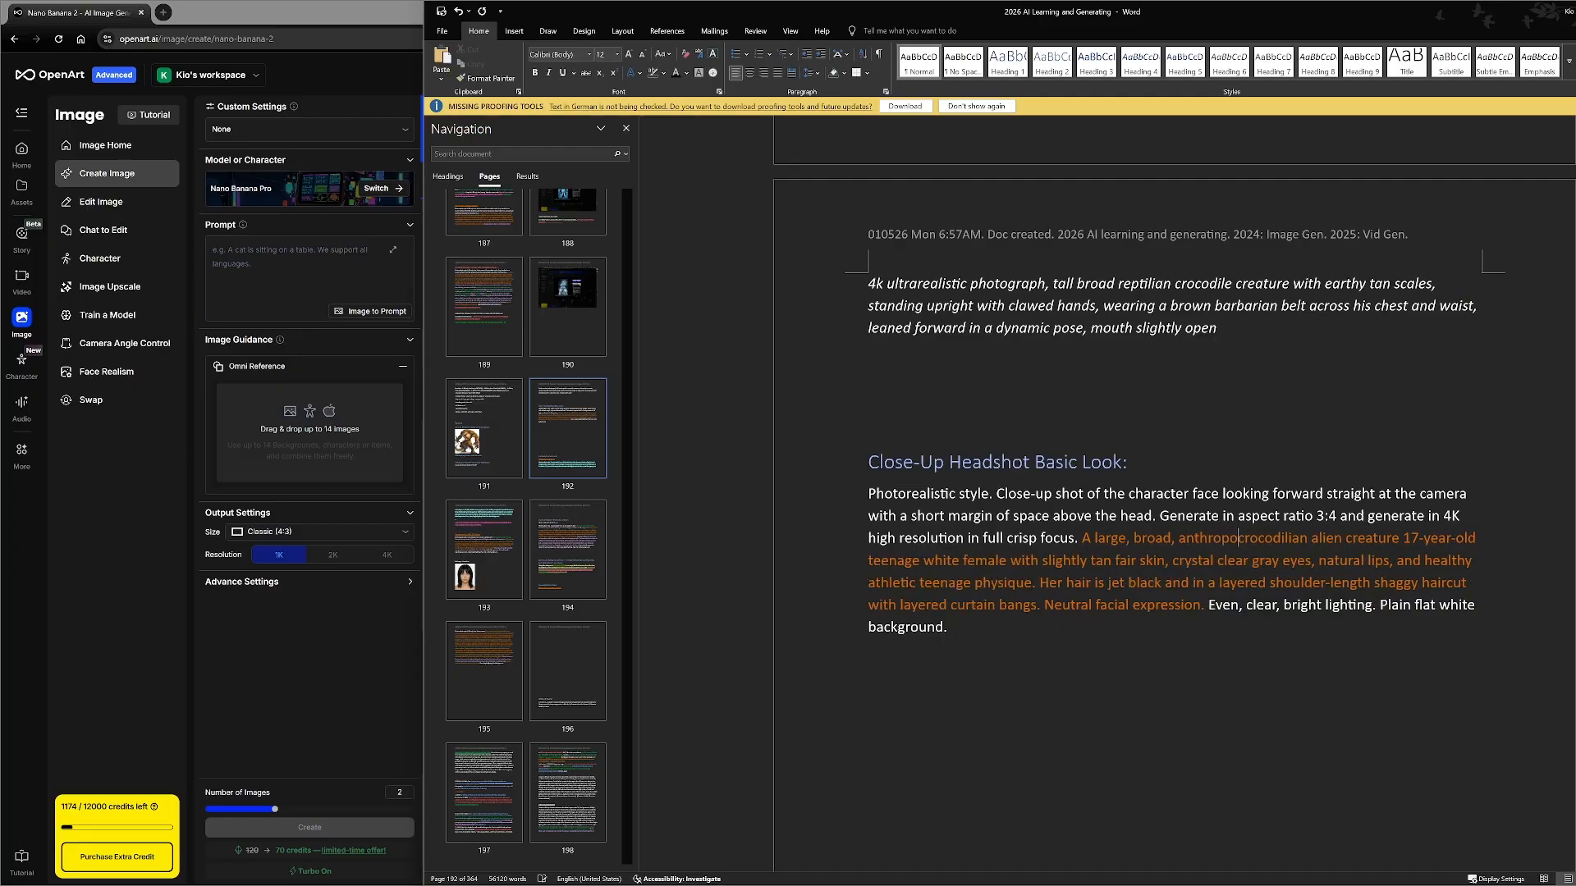
pyautogui.write('morphic')
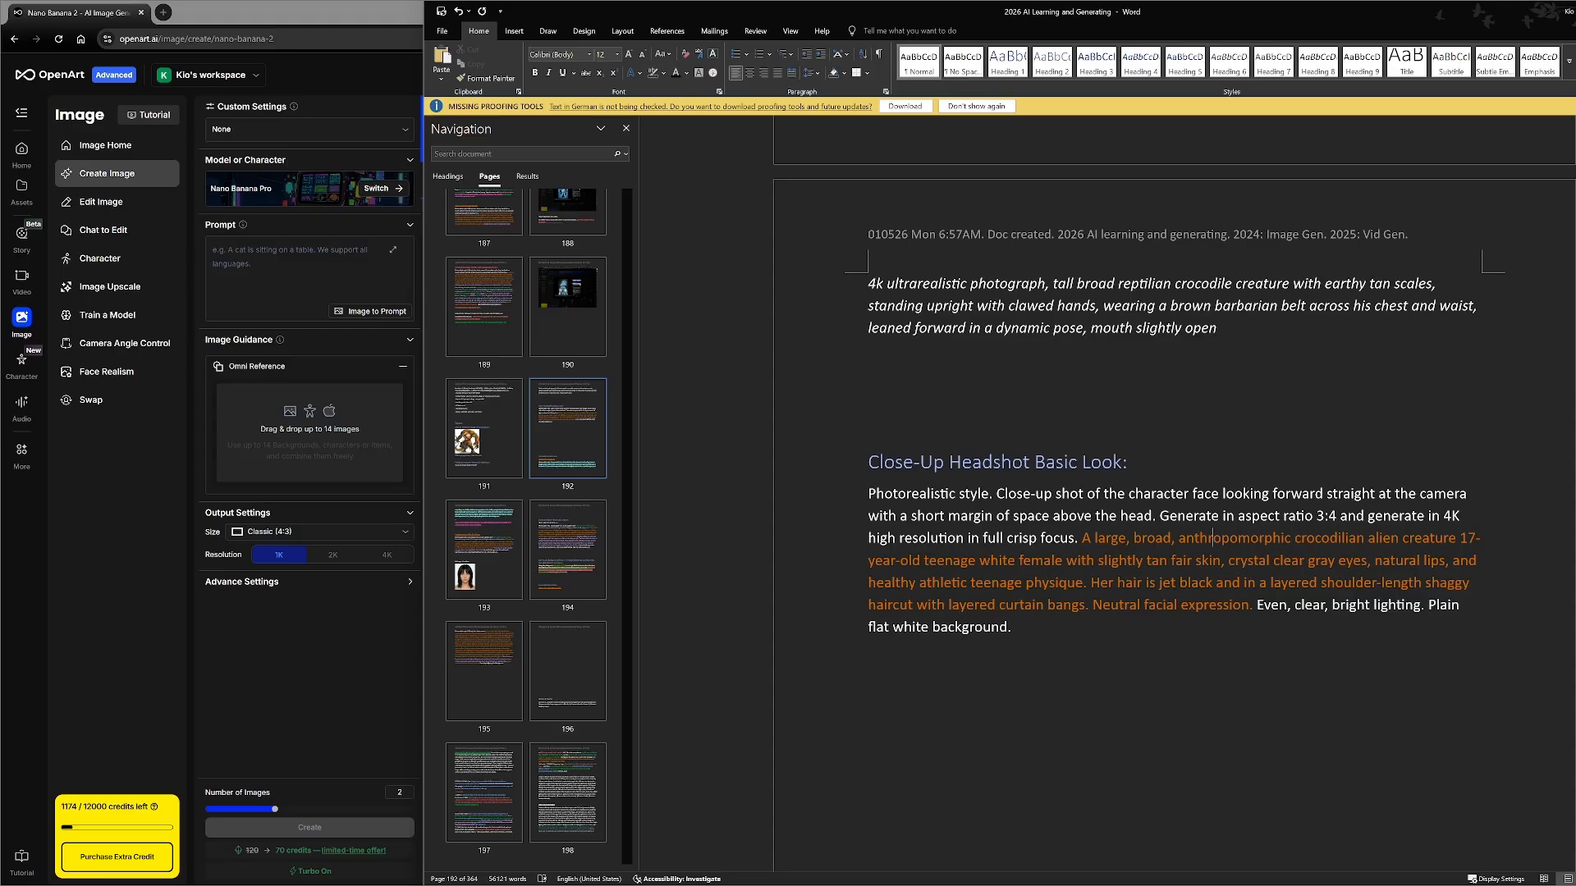
pyautogui.write('intimid')
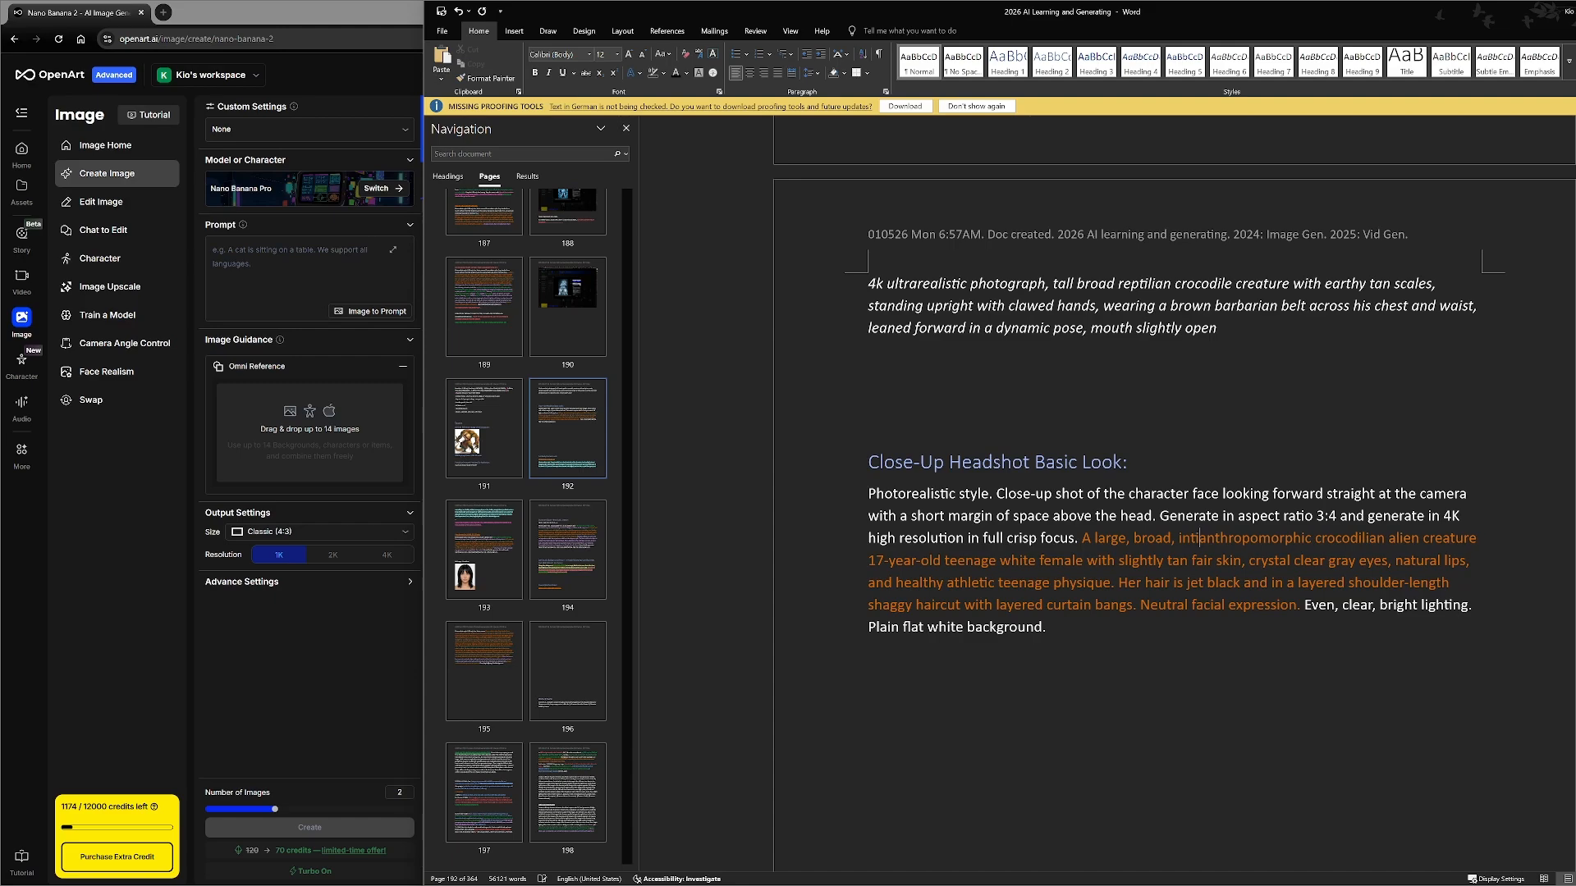
pyautogui.write('ating')
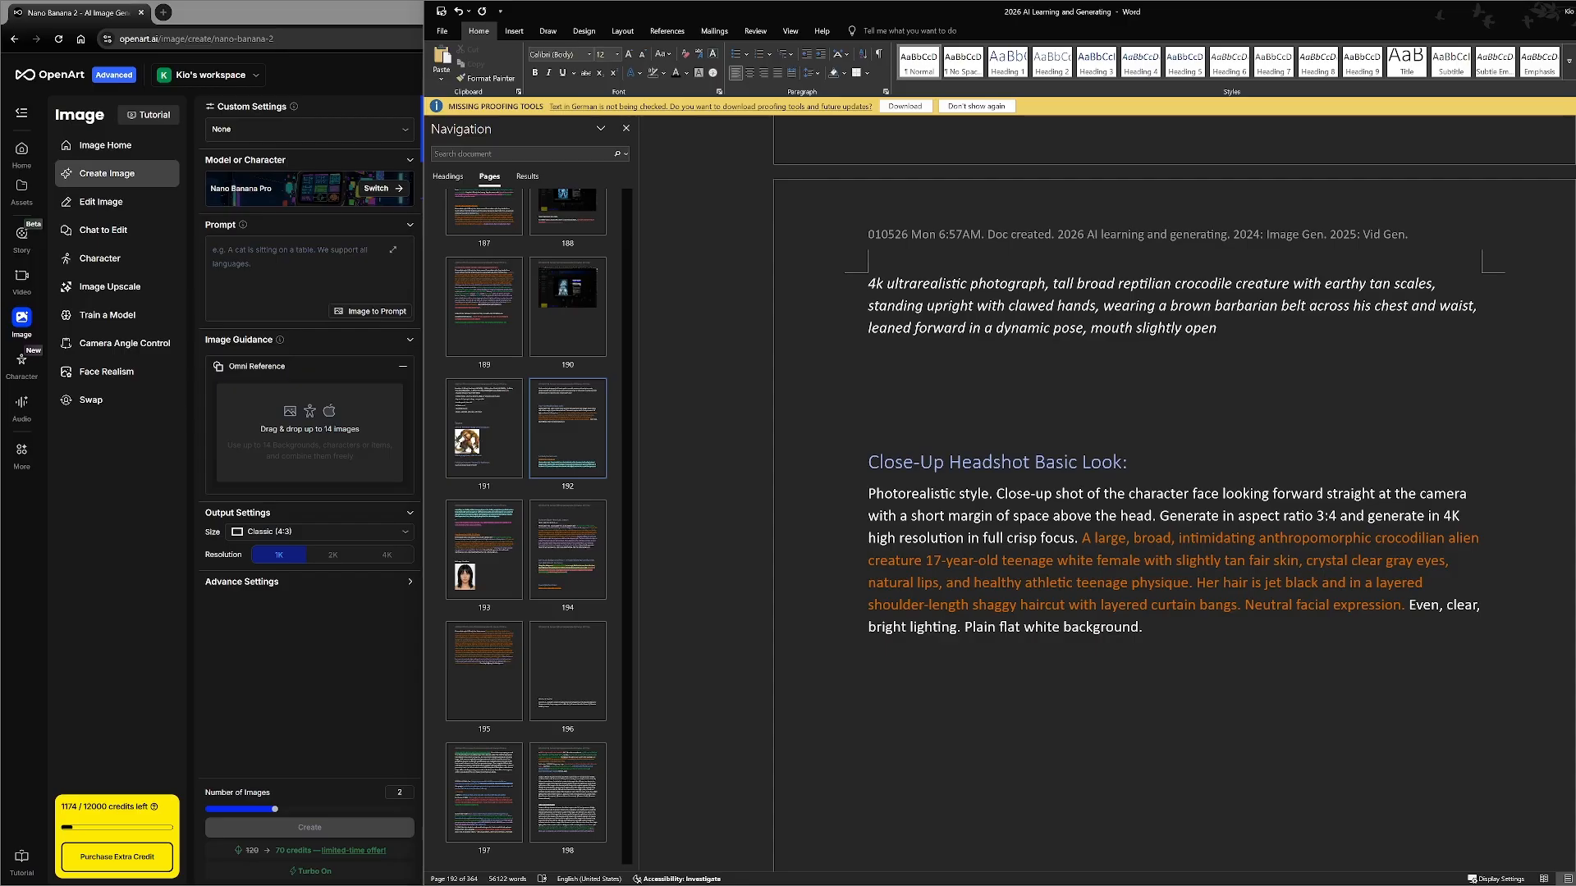
# - Remove the commas after "broad" and "large" in the creature description
pyautogui.press('Left')
pyautogui.press('Left')
pyautogui.press('Left')
pyautogui.press('Left')
pyautogui.press('Left')
pyautogui.press('Left')
pyautogui.press('Left')
pyautogui.press('Left')
pyautogui.press('Left')
pyautogui.press('Left')
pyautogui.press('BackSpace')
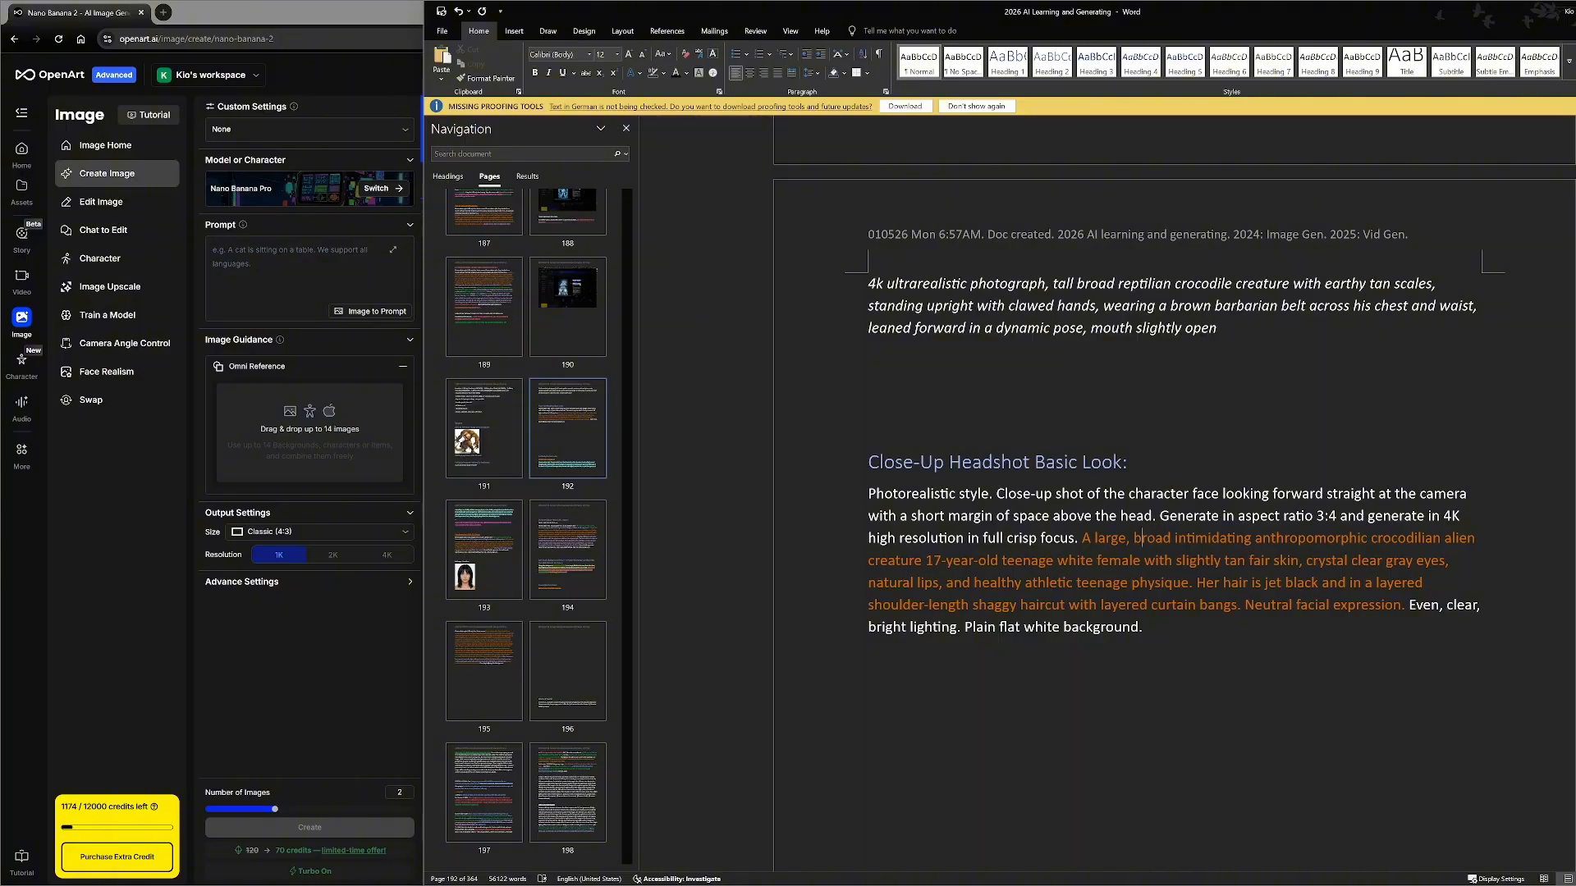
pyautogui.press('Left')
pyautogui.press('Left')
pyautogui.press('BackSpace')
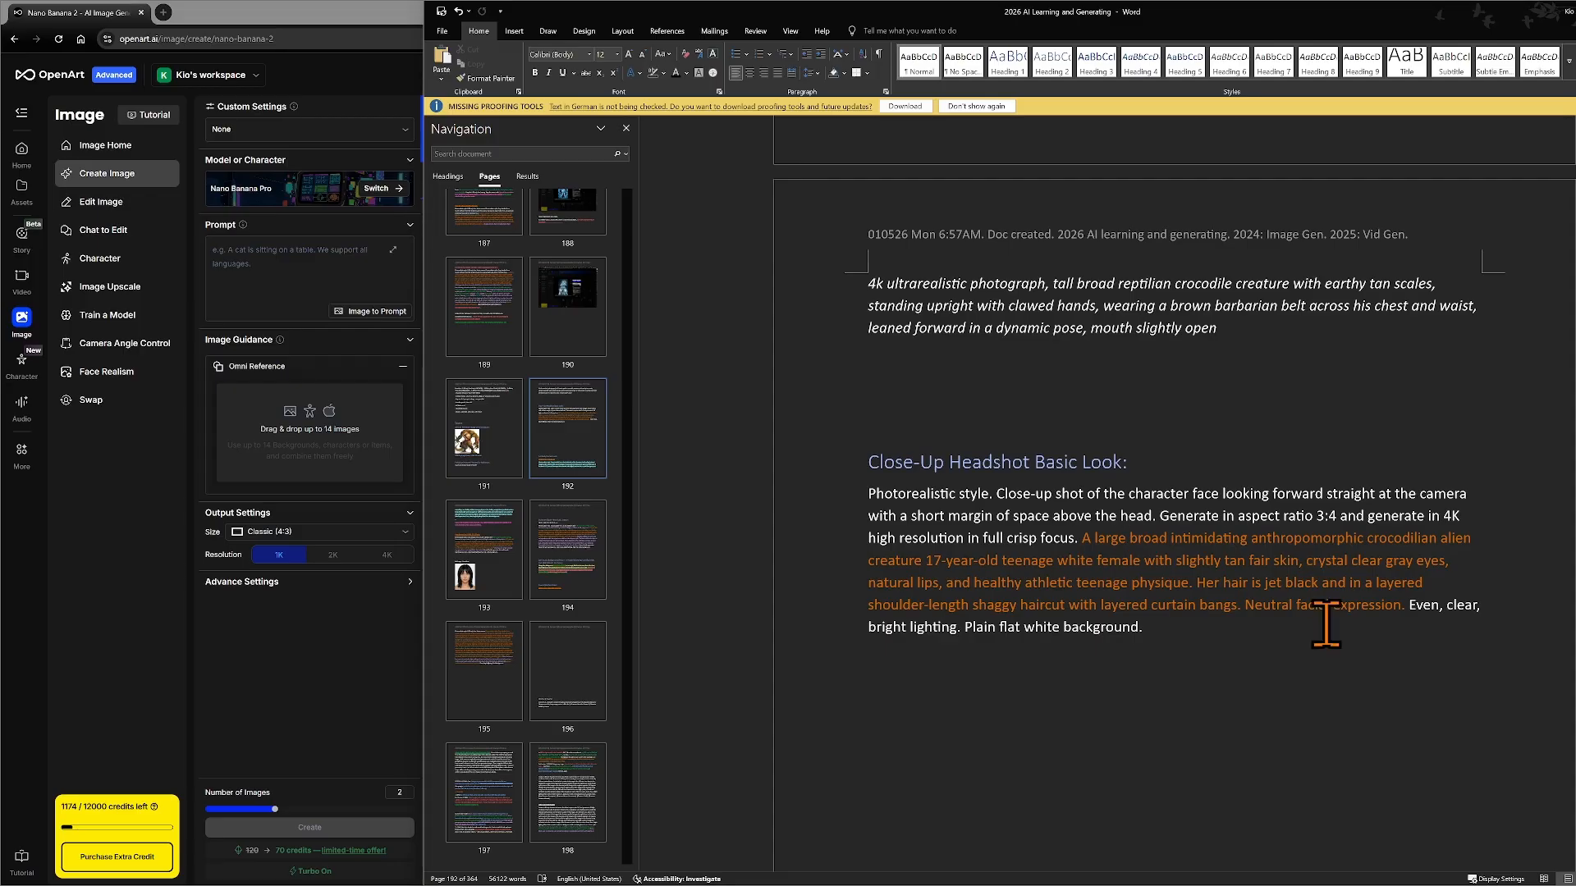
# - Add "with earthy tan crocodile scales," after "creature" in the headshot prompt
pyautogui.click(920, 561)
pyautogui.write('with')
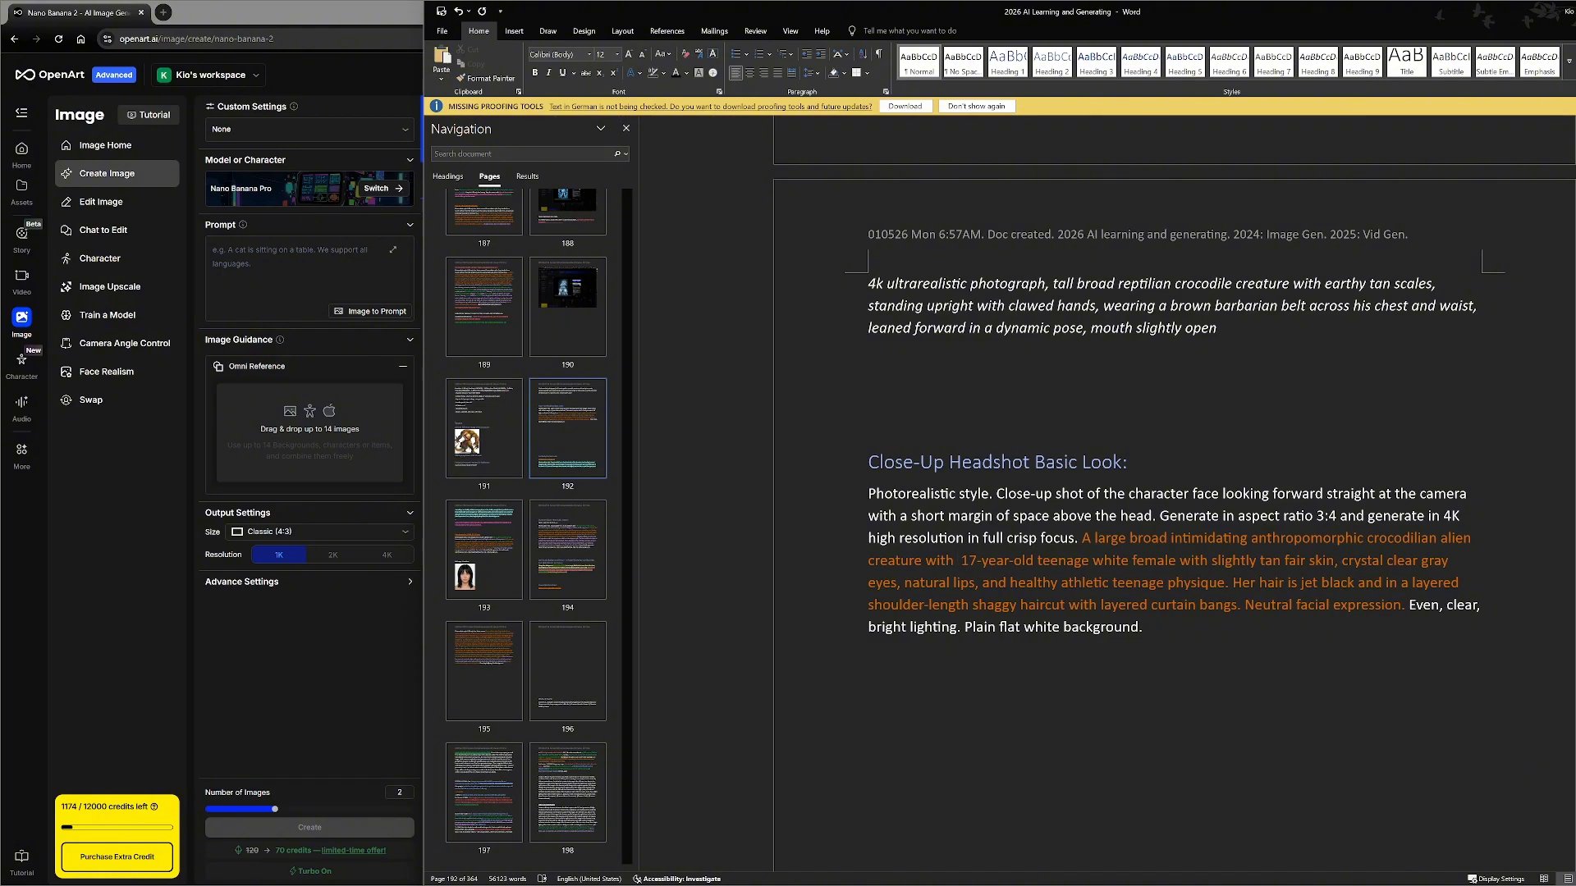
pyautogui.write('earth')
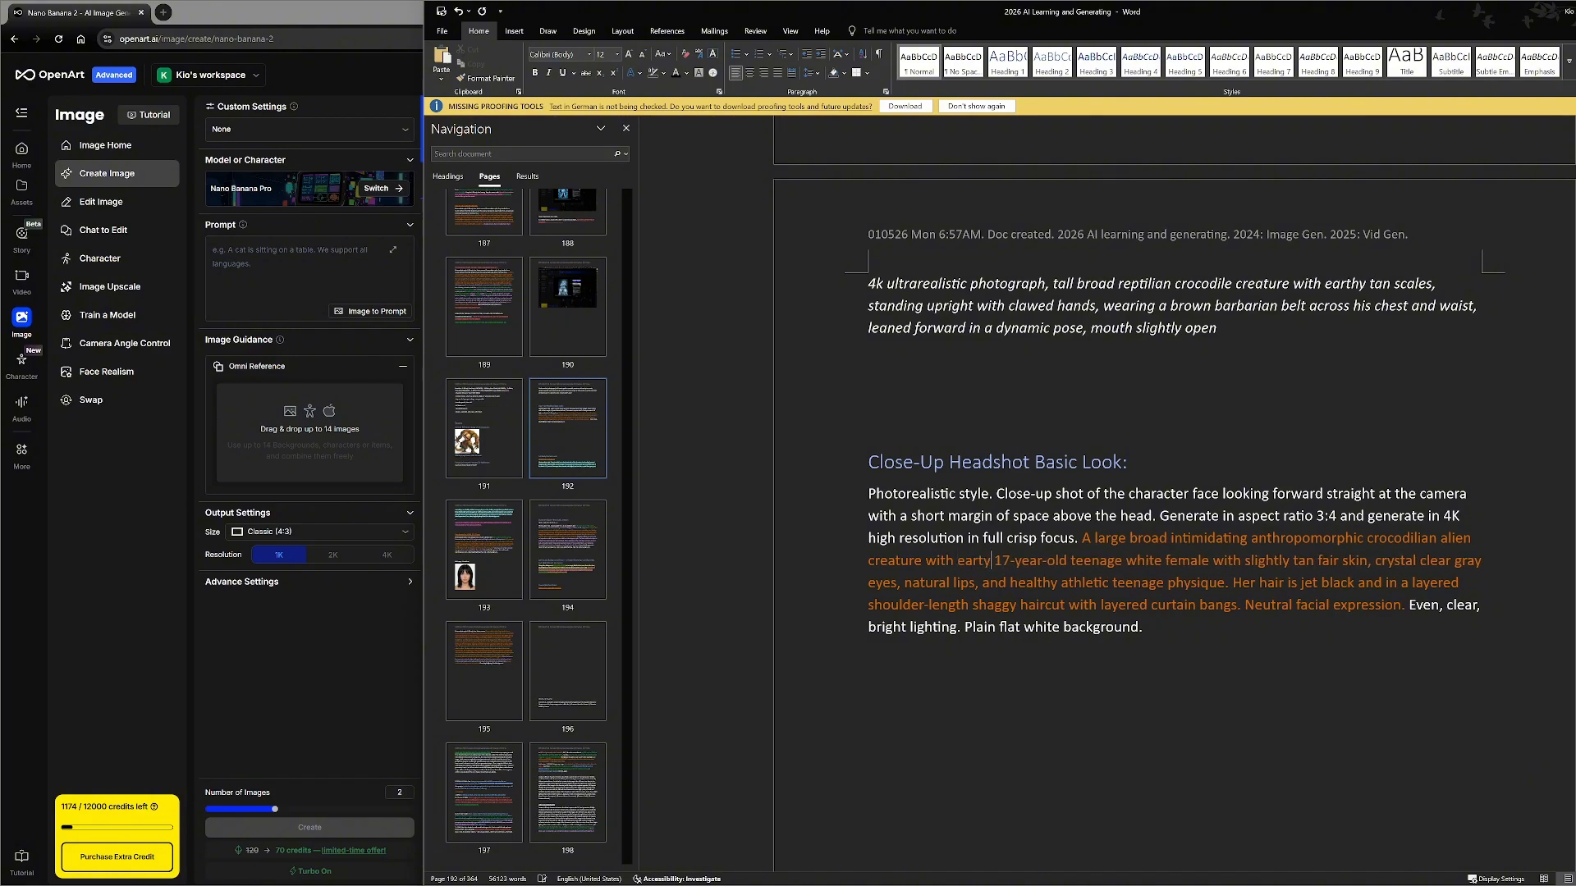
pyautogui.write('y tan s')
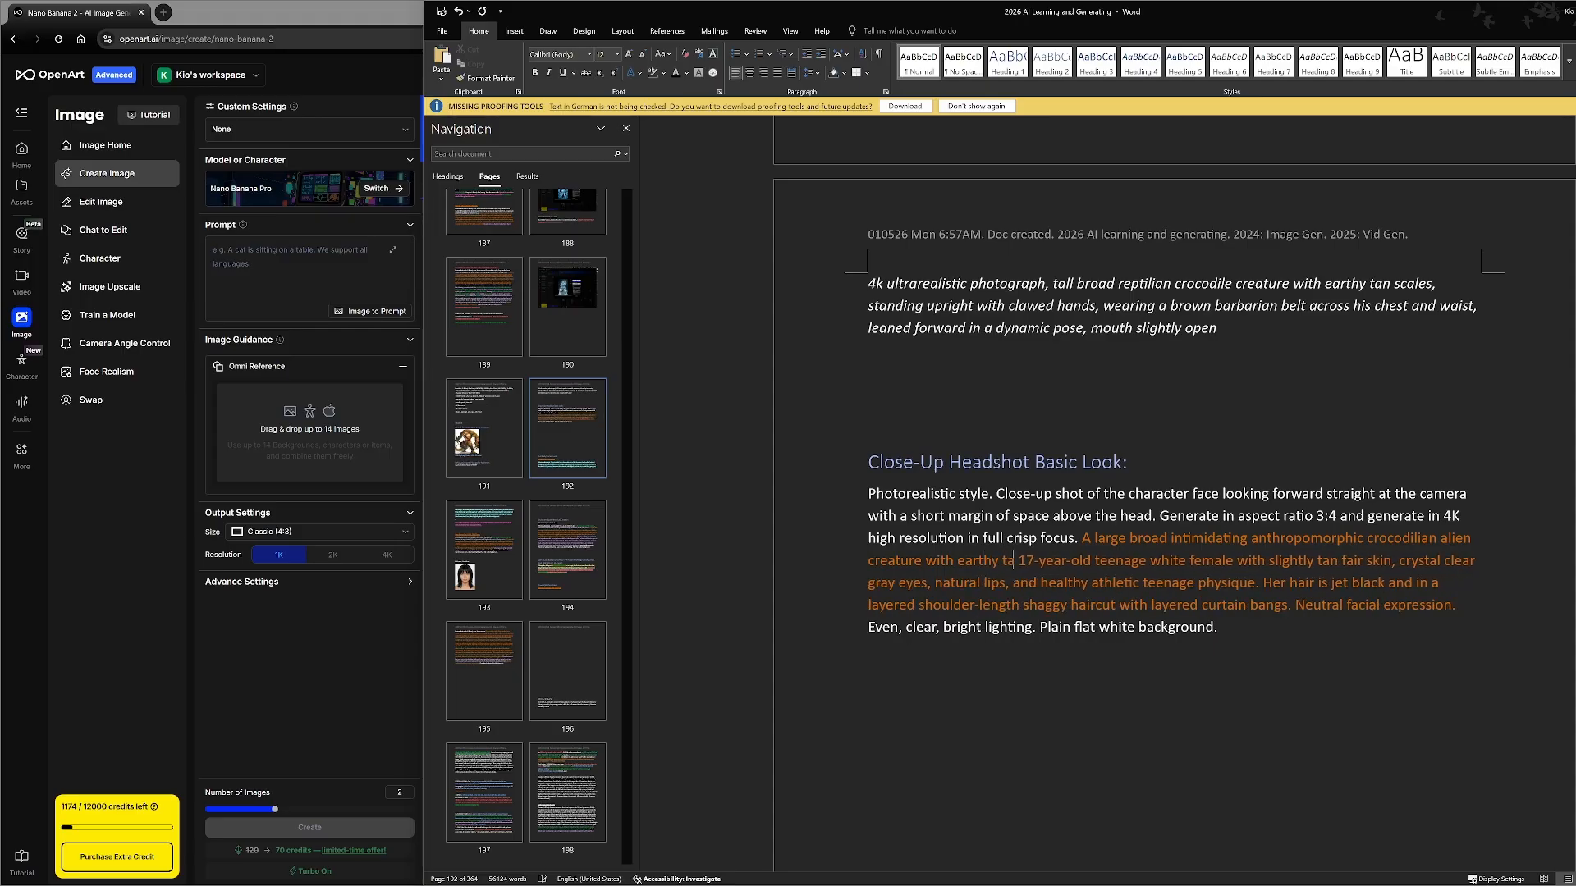
pyautogui.press('BackSpace')
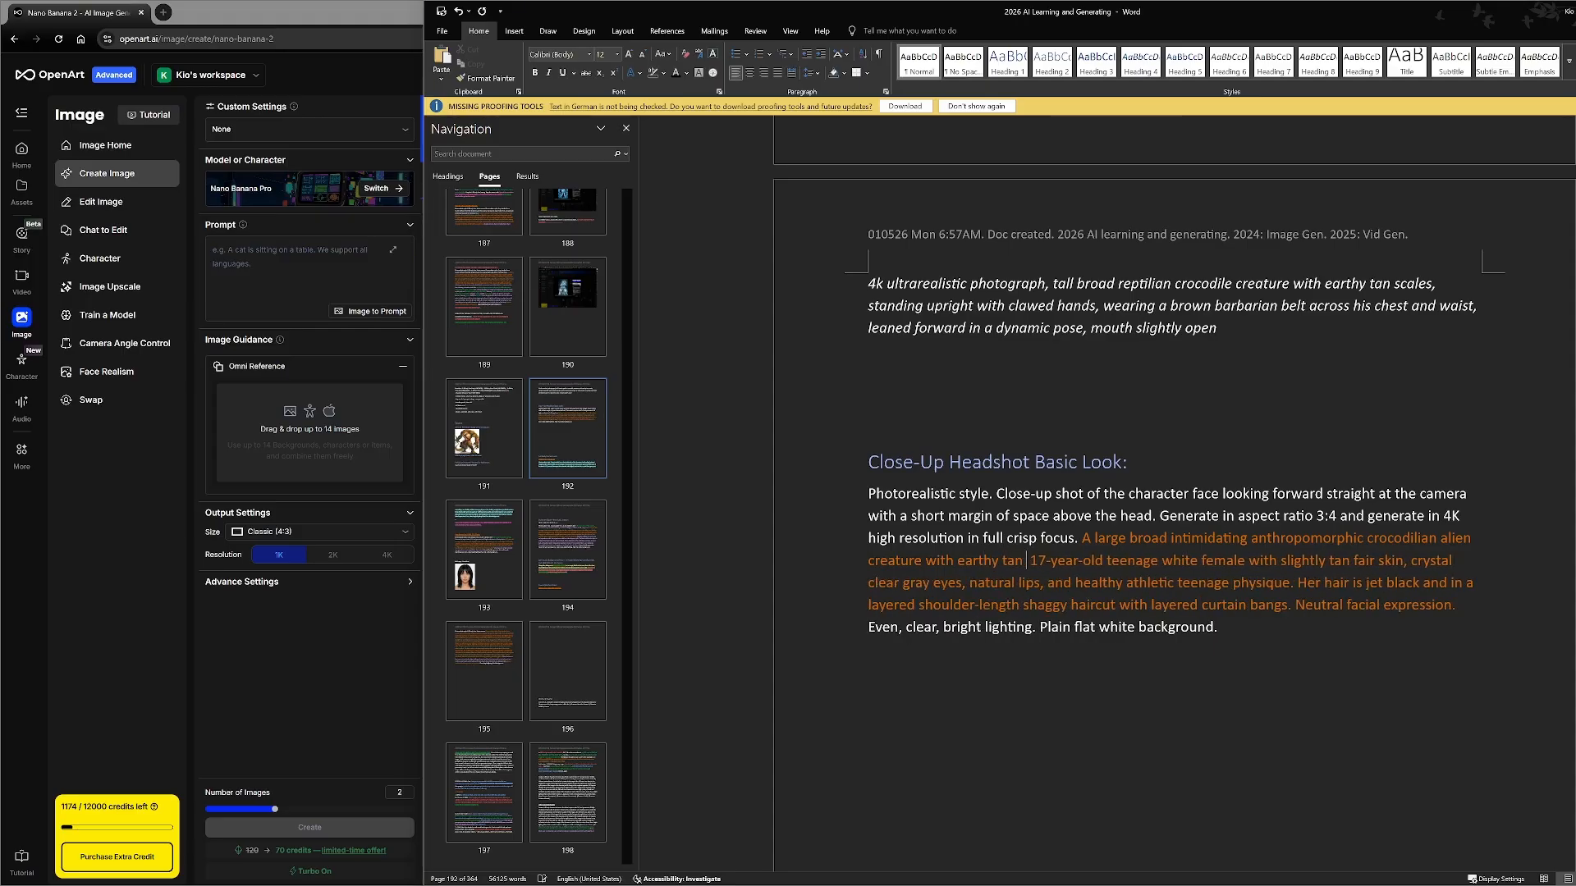
pyautogui.write('co')
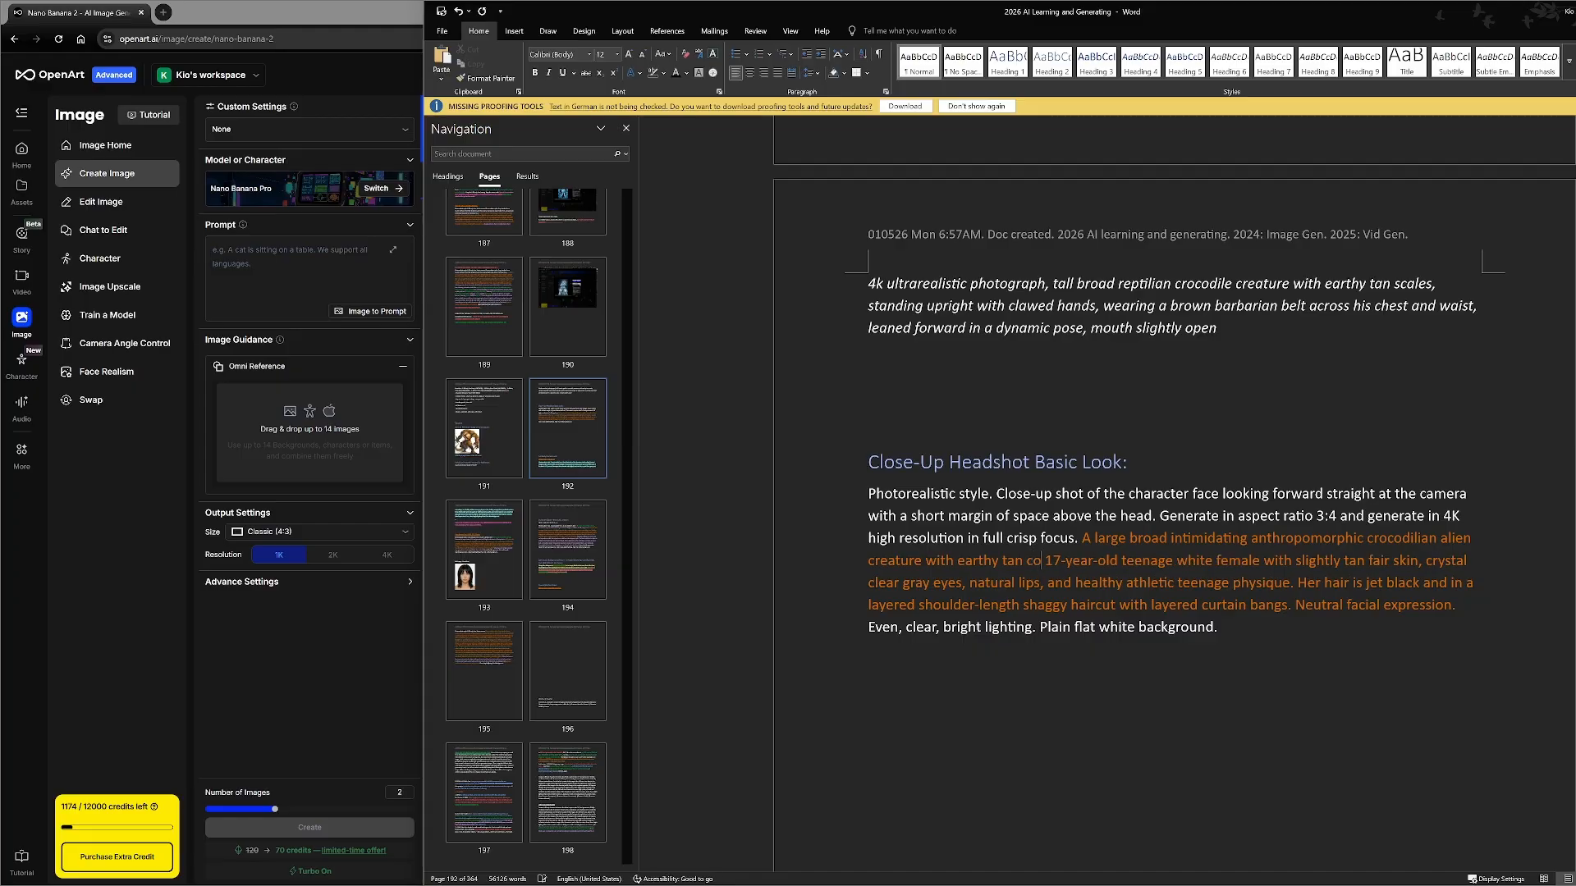
pyautogui.press('BackSpace')
pyautogui.press('BackSpace')
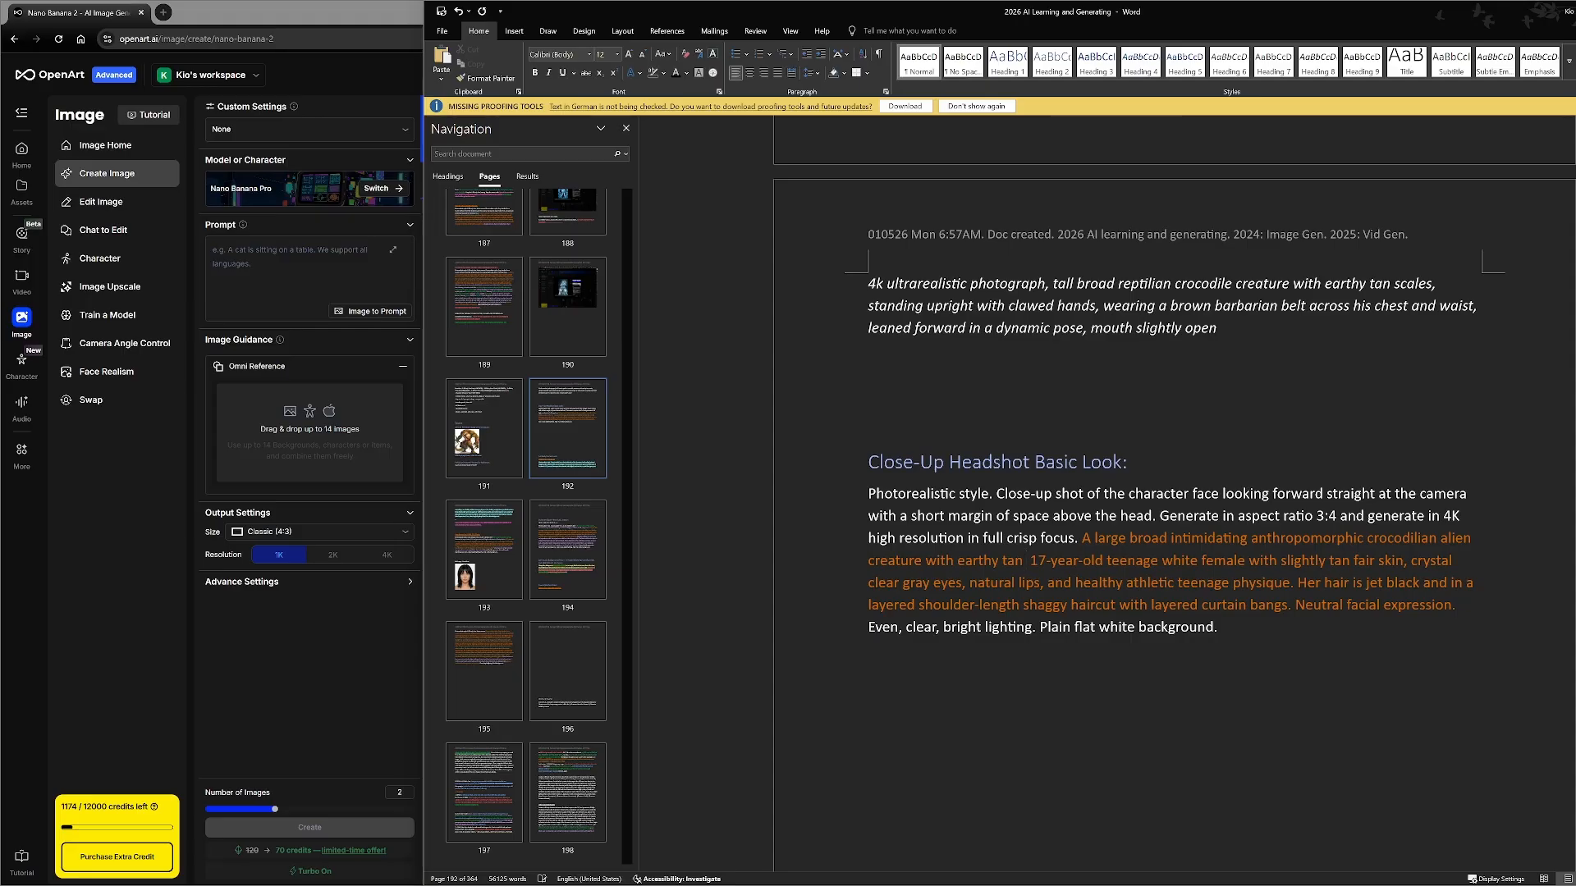
pyautogui.write('crocodil')
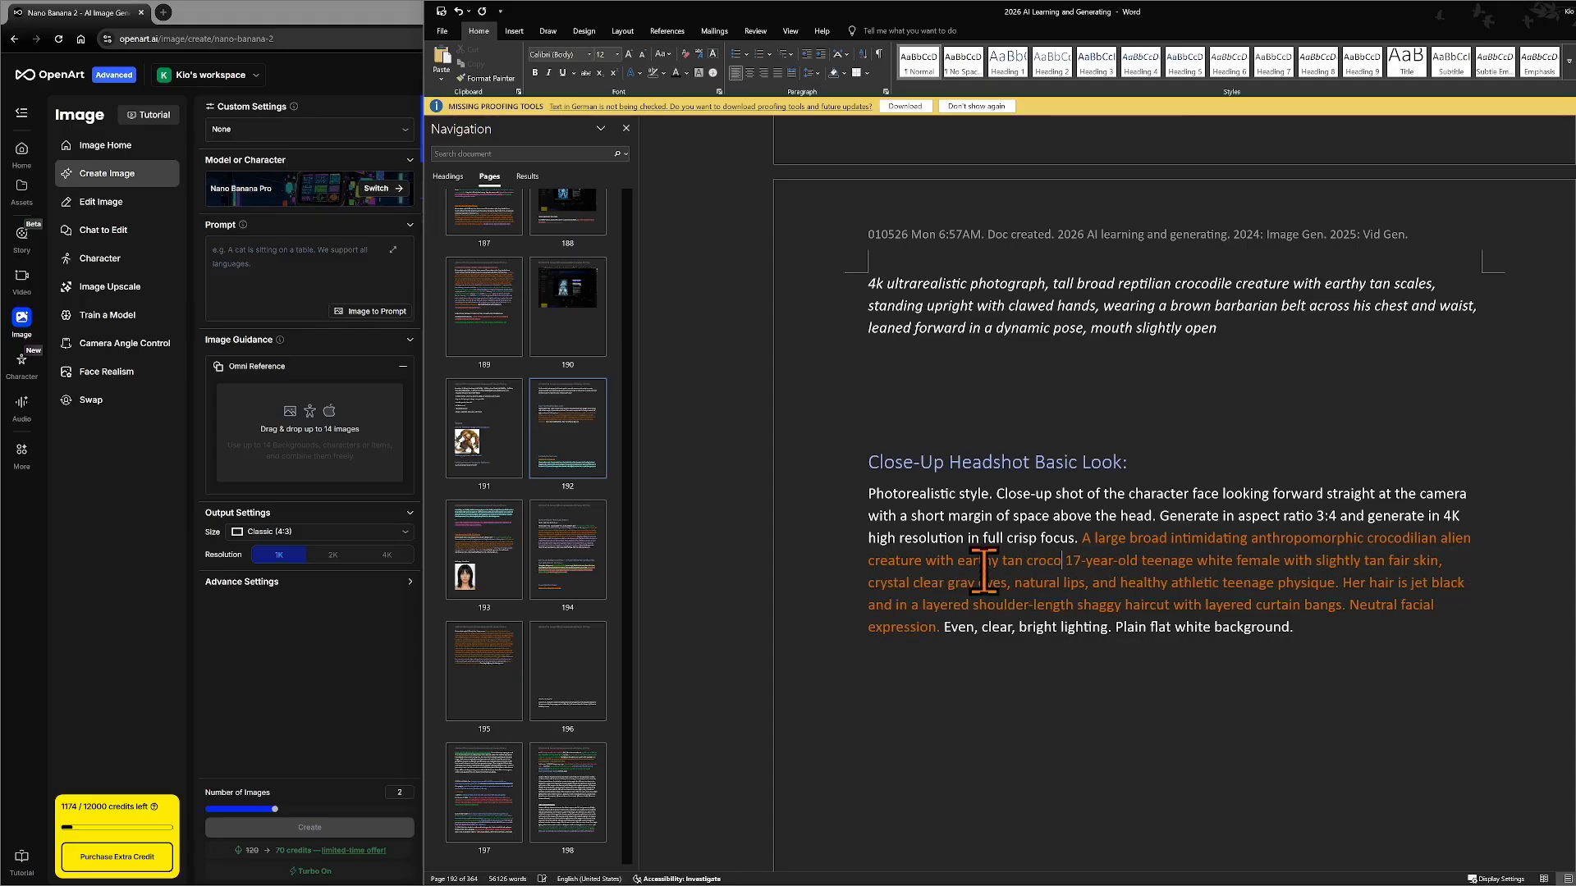
pyautogui.write('e scales')
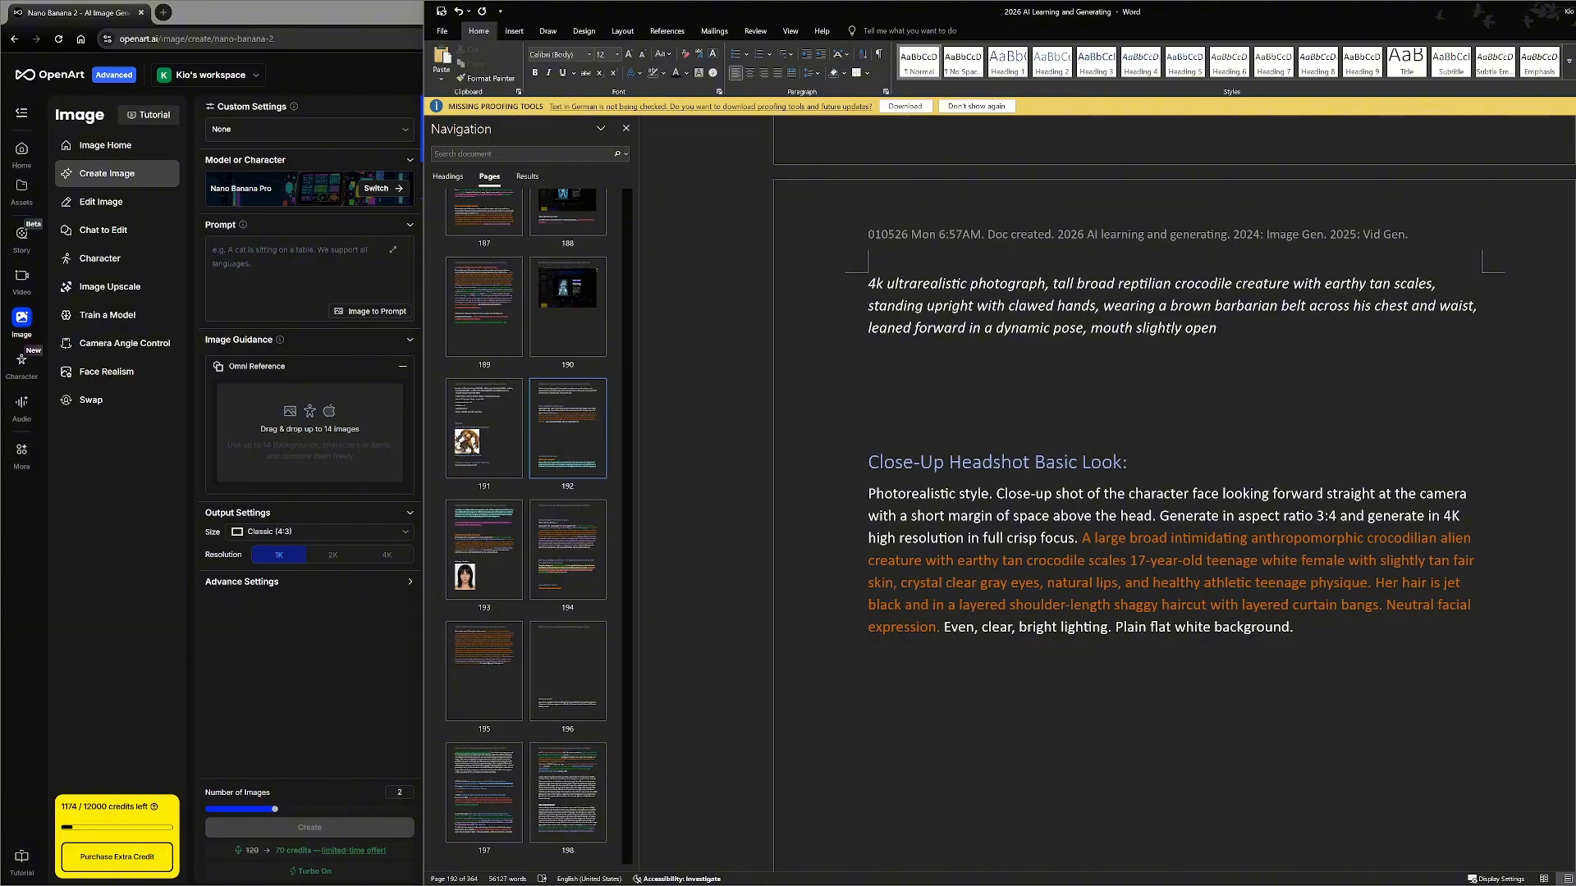
pyautogui.write(',')
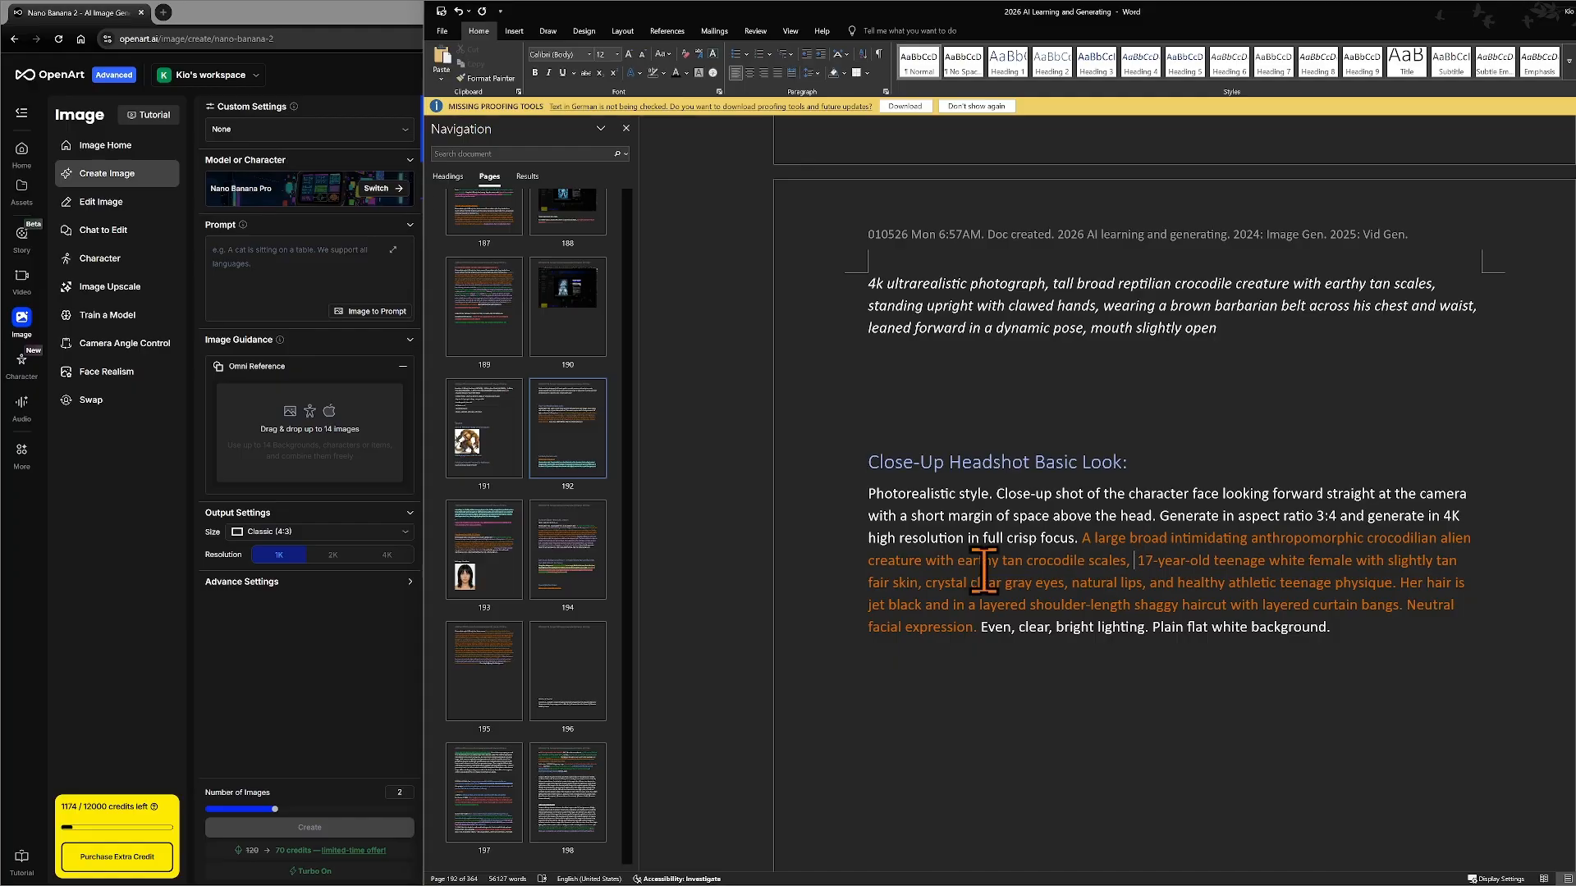
# - Add "yellowish off-green crocodile eyes with vertical slit pupils," after "earthy tan crocodile scales," in the headshot prompt, checking the Sauvos reference image first
pyautogui.scroll(5, 985, 567)
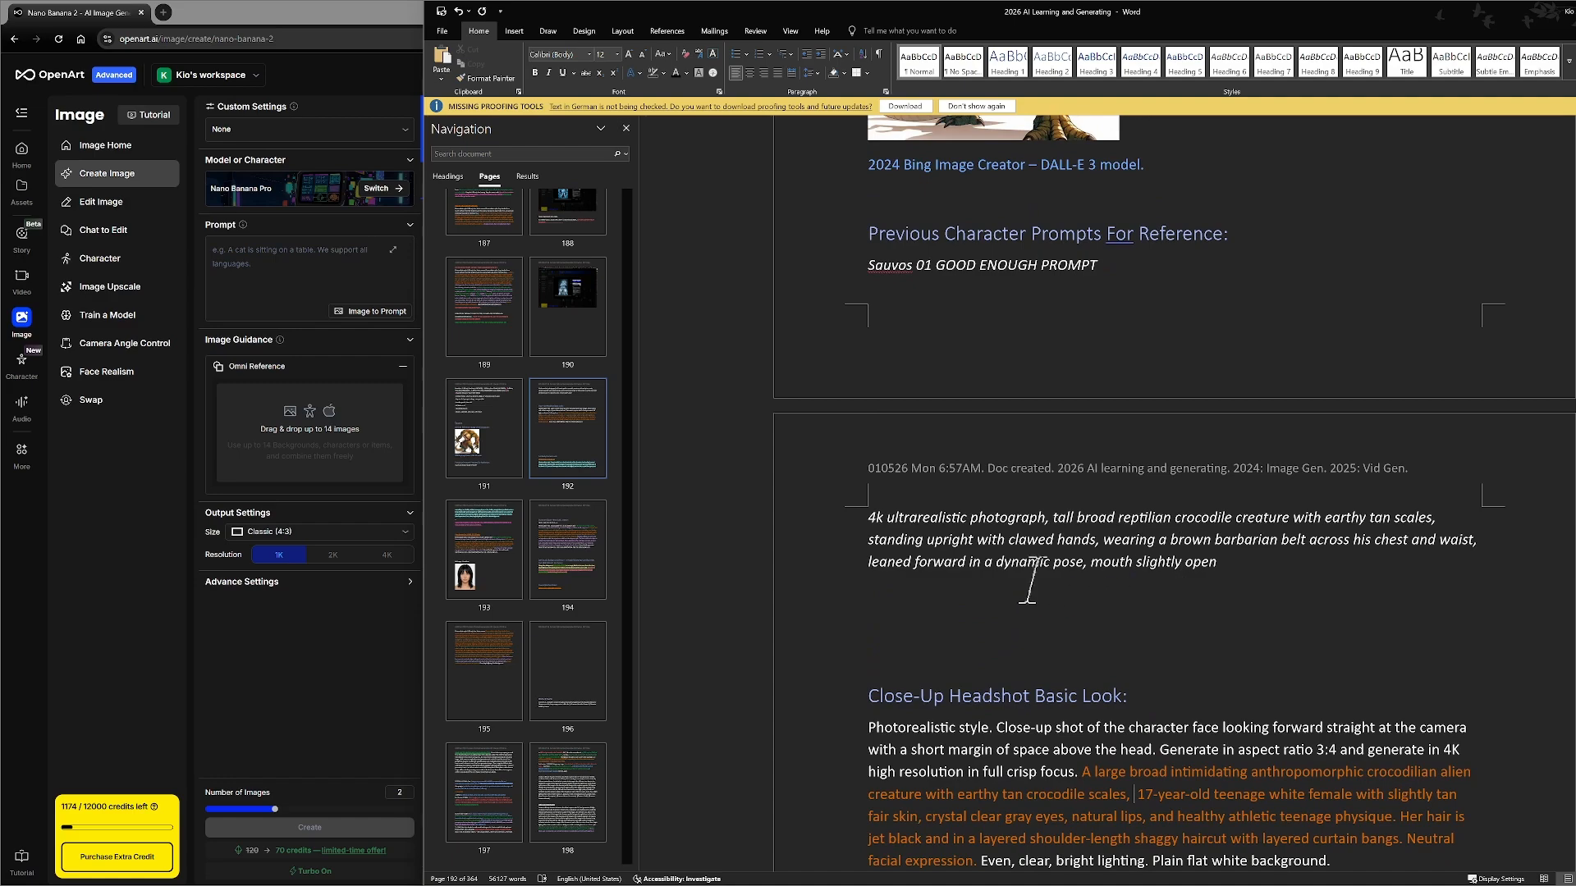
pyautogui.scroll(5, 1180, 567)
pyautogui.scroll(1, 1174, 582)
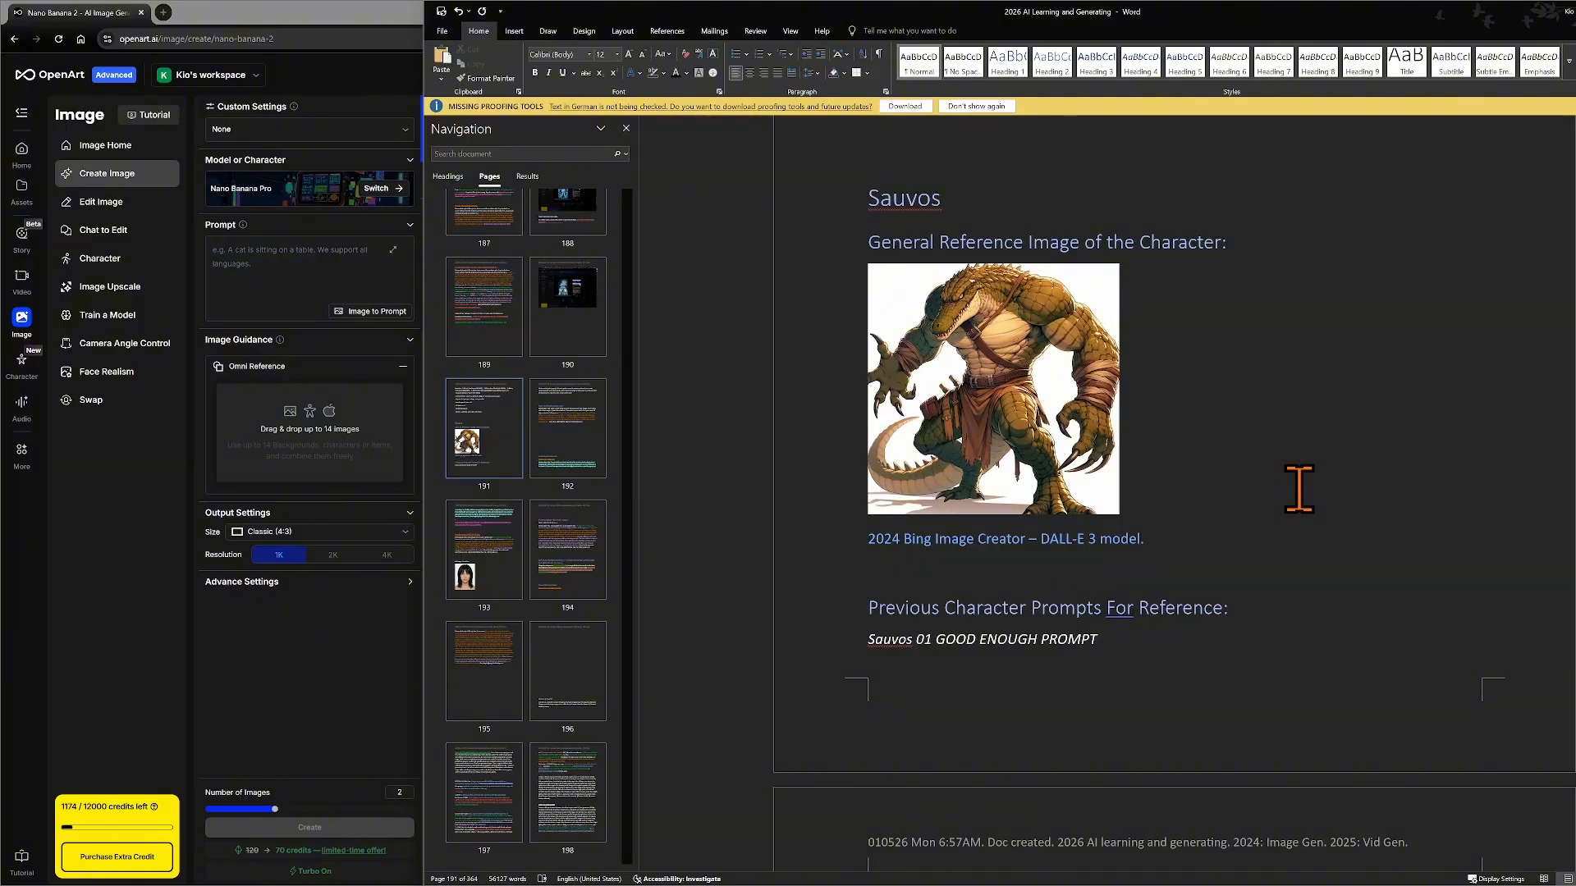
pyautogui.scroll(-5, 1299, 488)
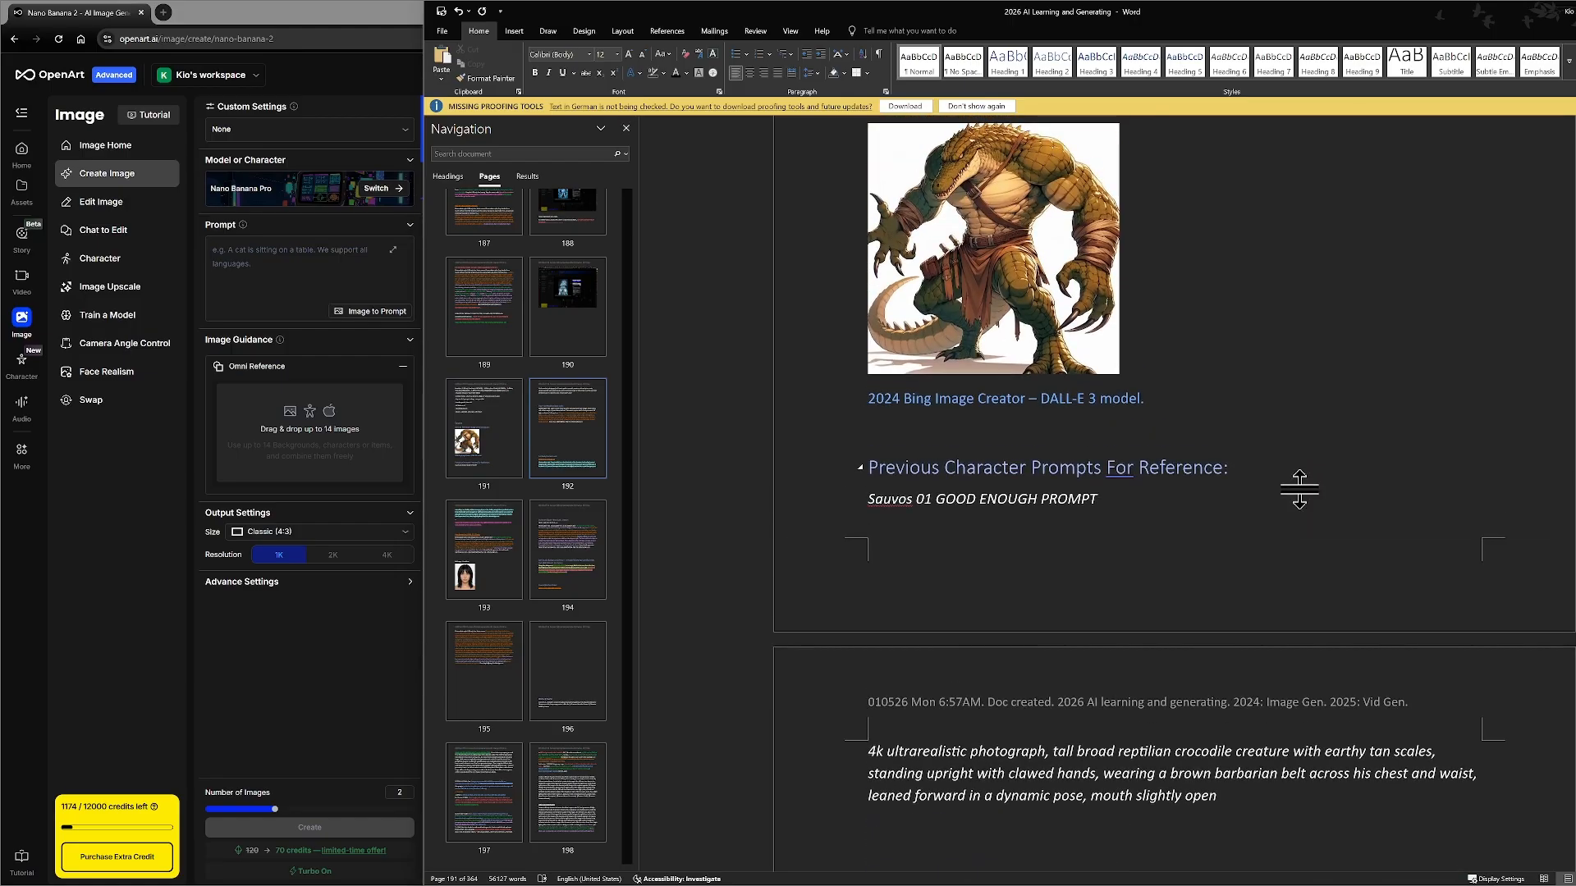
pyautogui.scroll(-3, 1298, 489)
pyautogui.scroll(-2, 1299, 488)
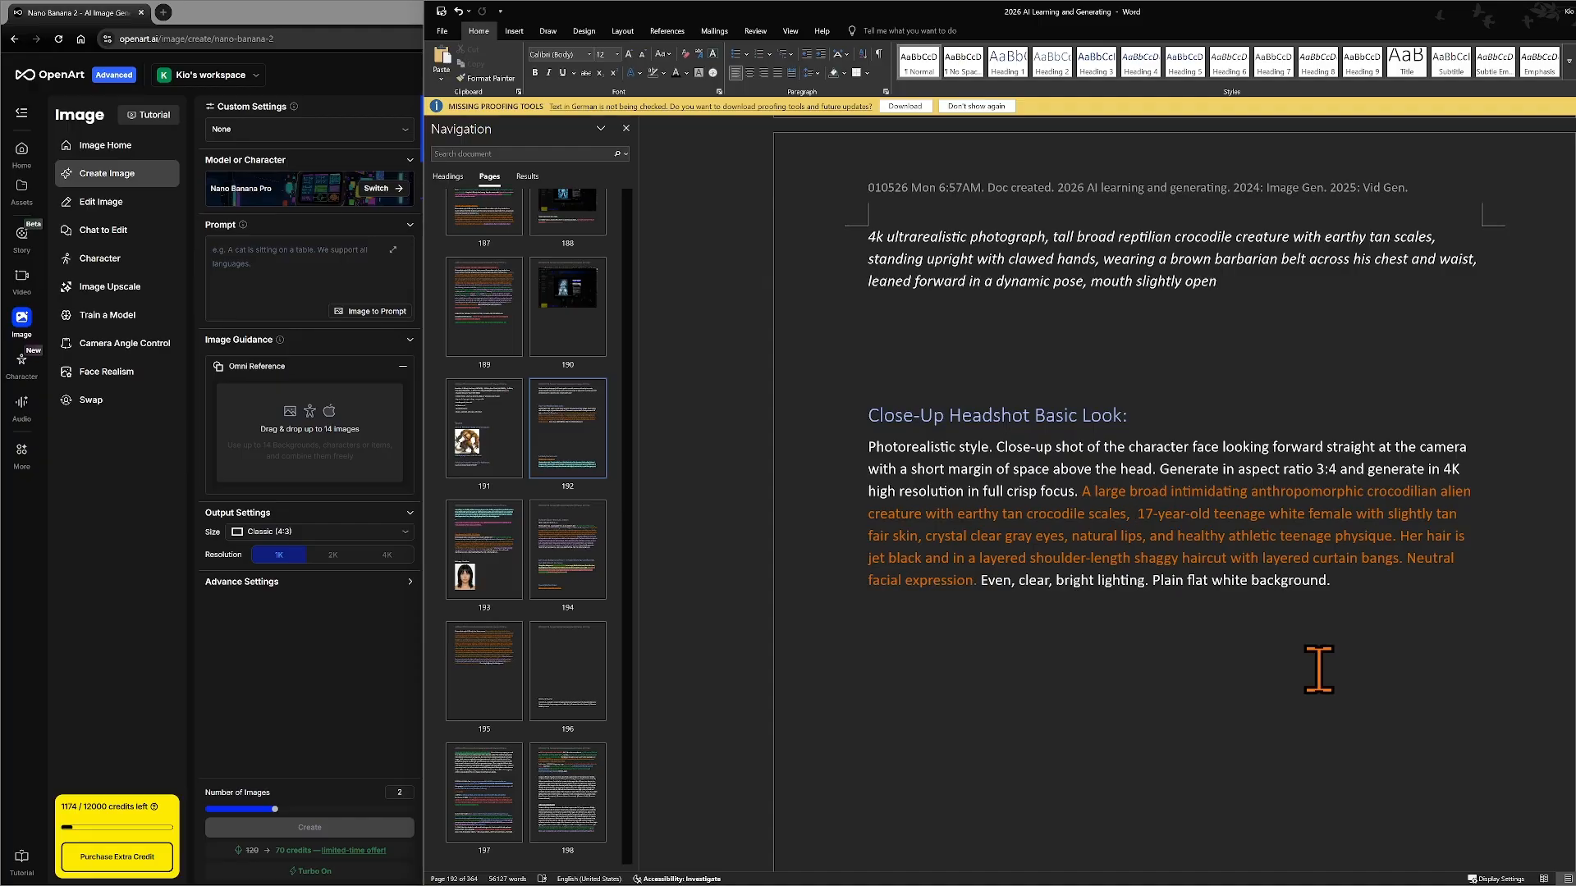
pyautogui.write('yello')
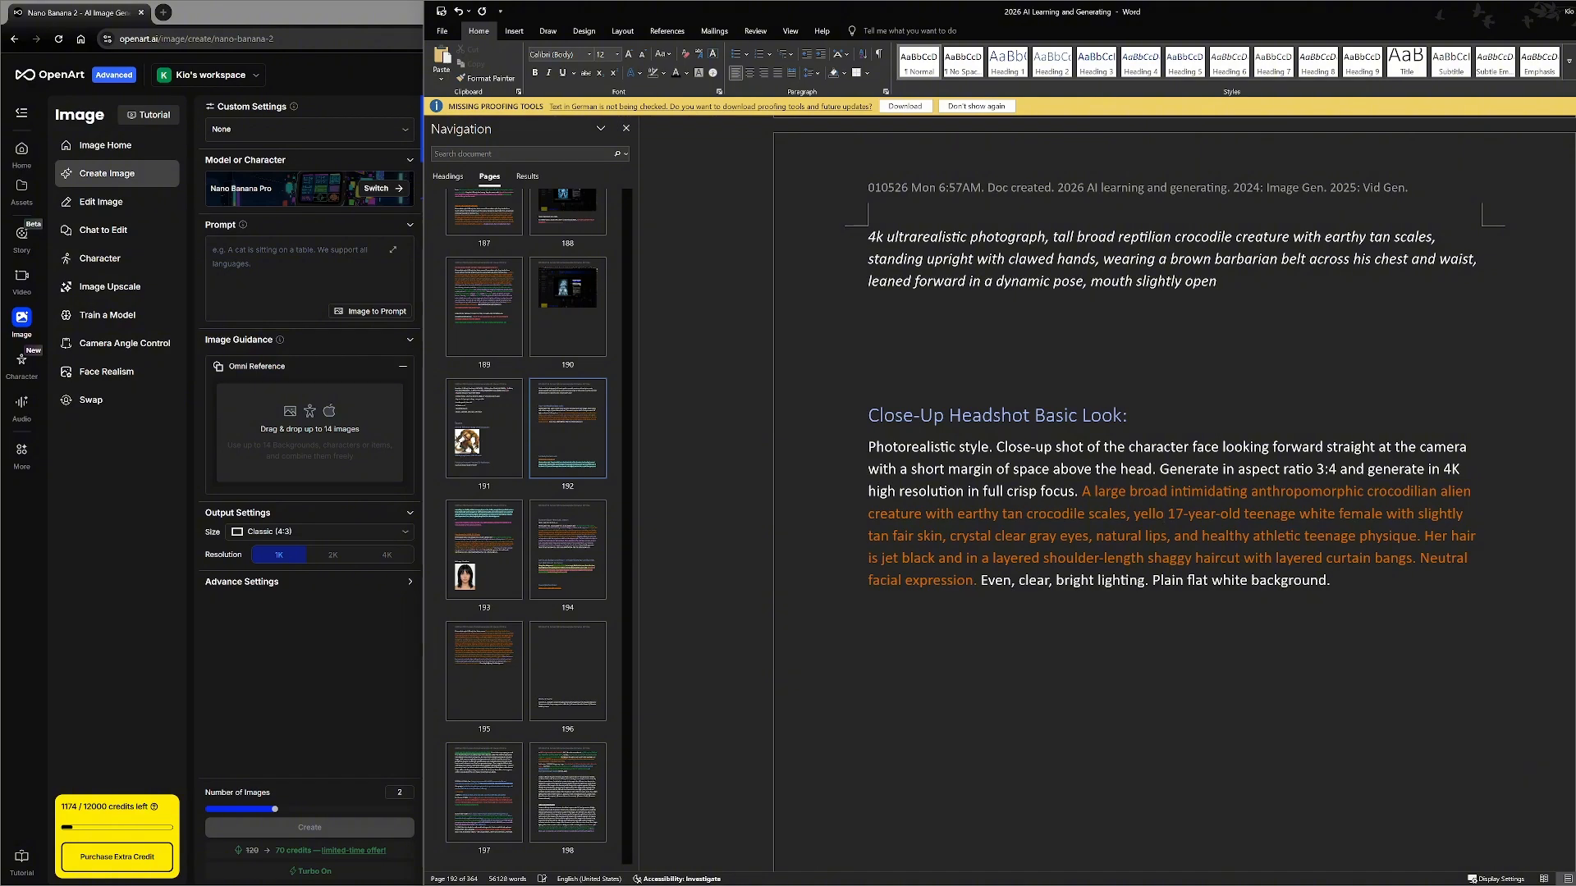
pyautogui.write('wish off')
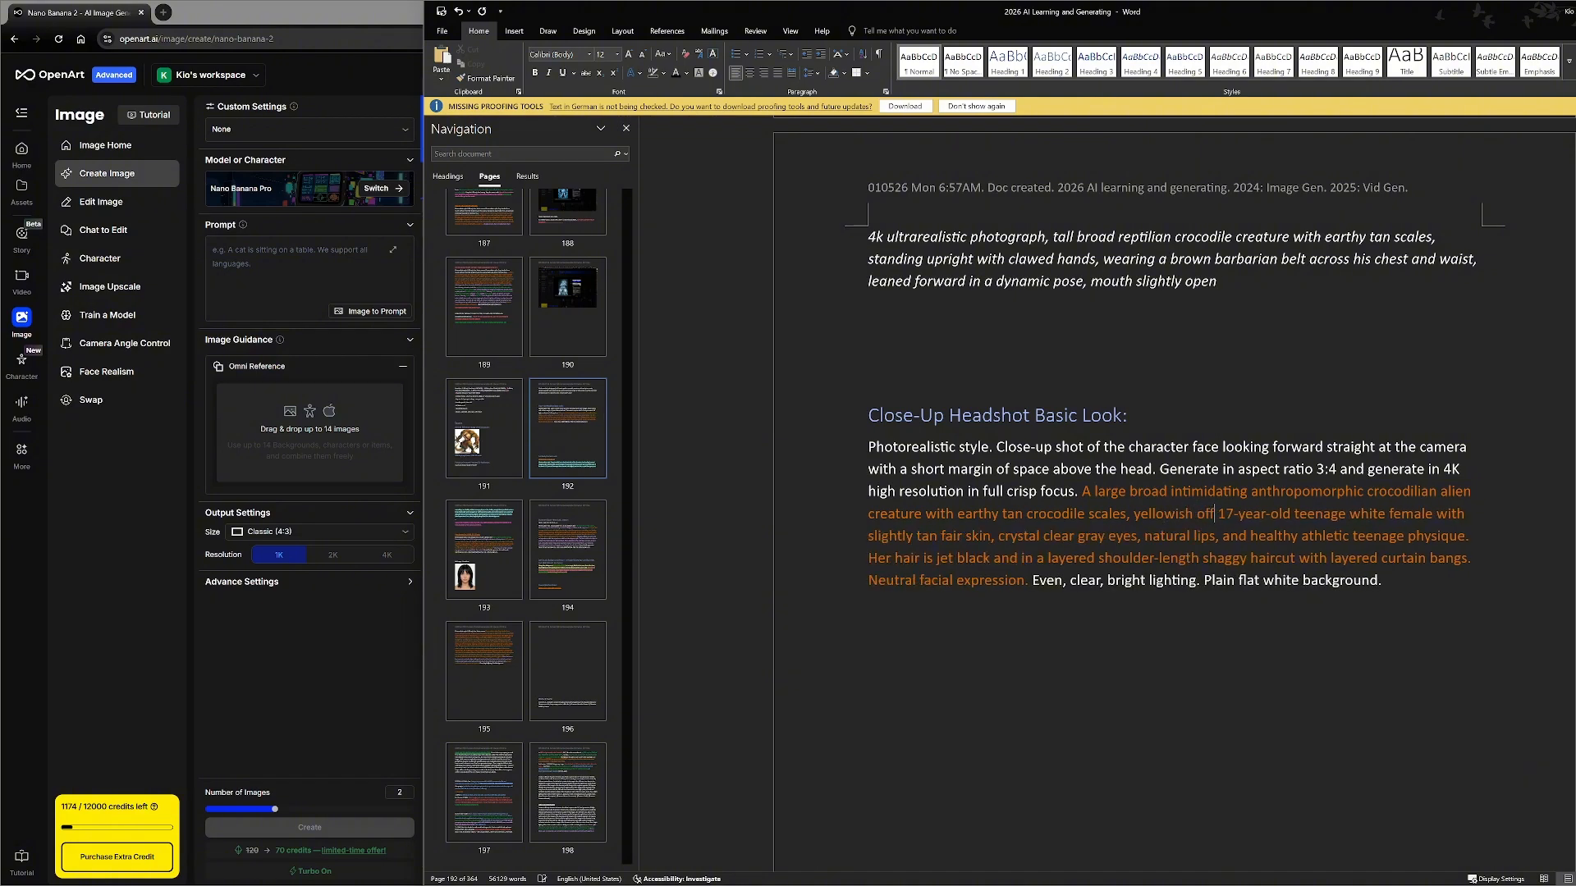
pyautogui.write('-green cro')
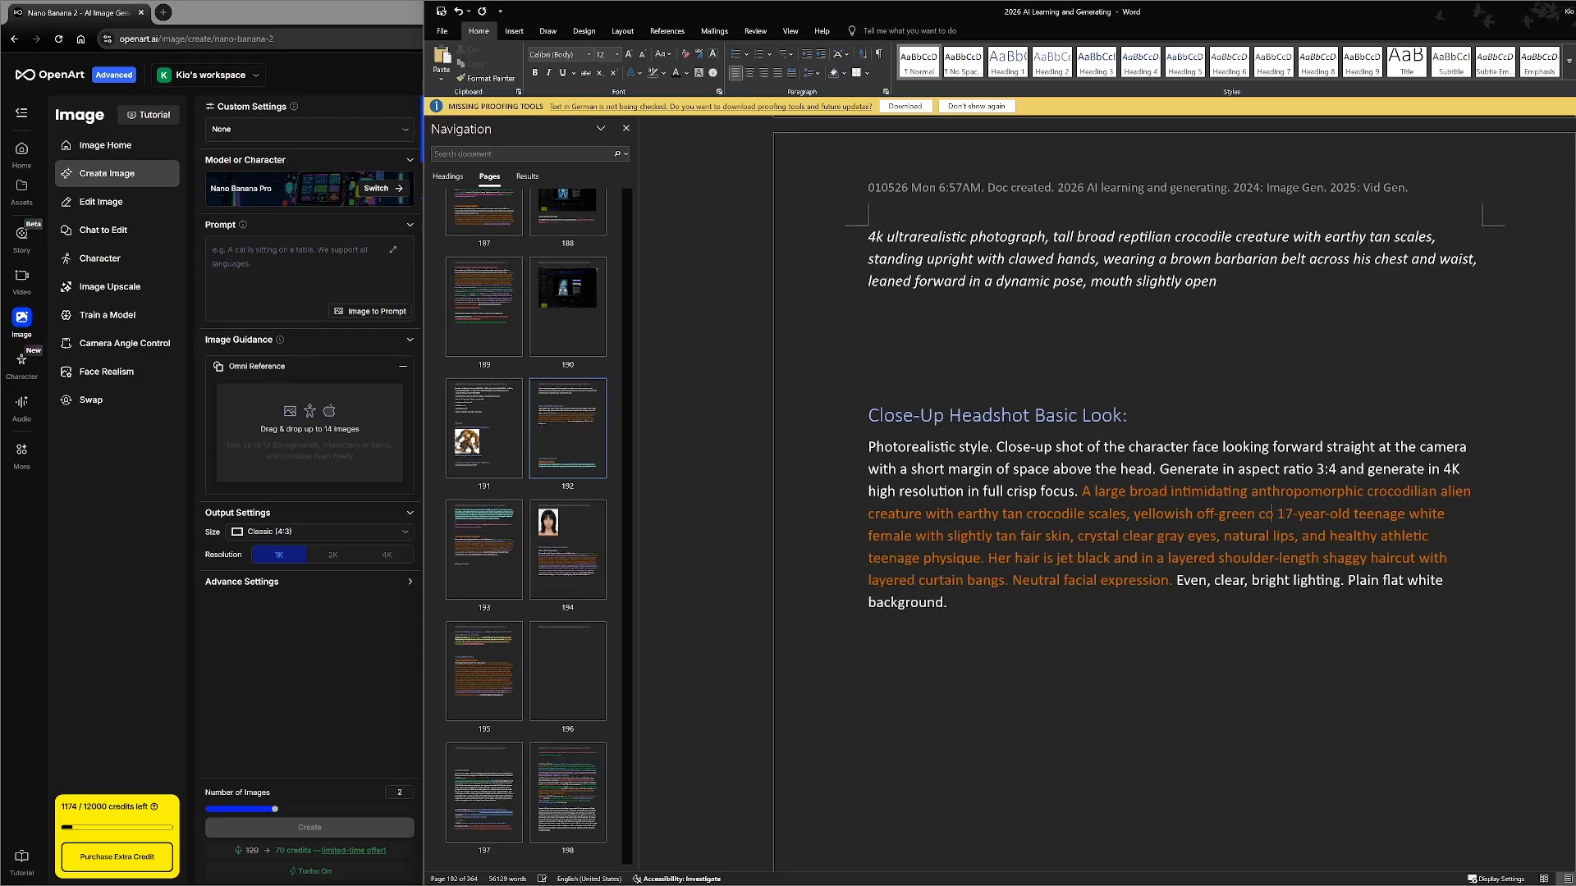
pyautogui.write('codile')
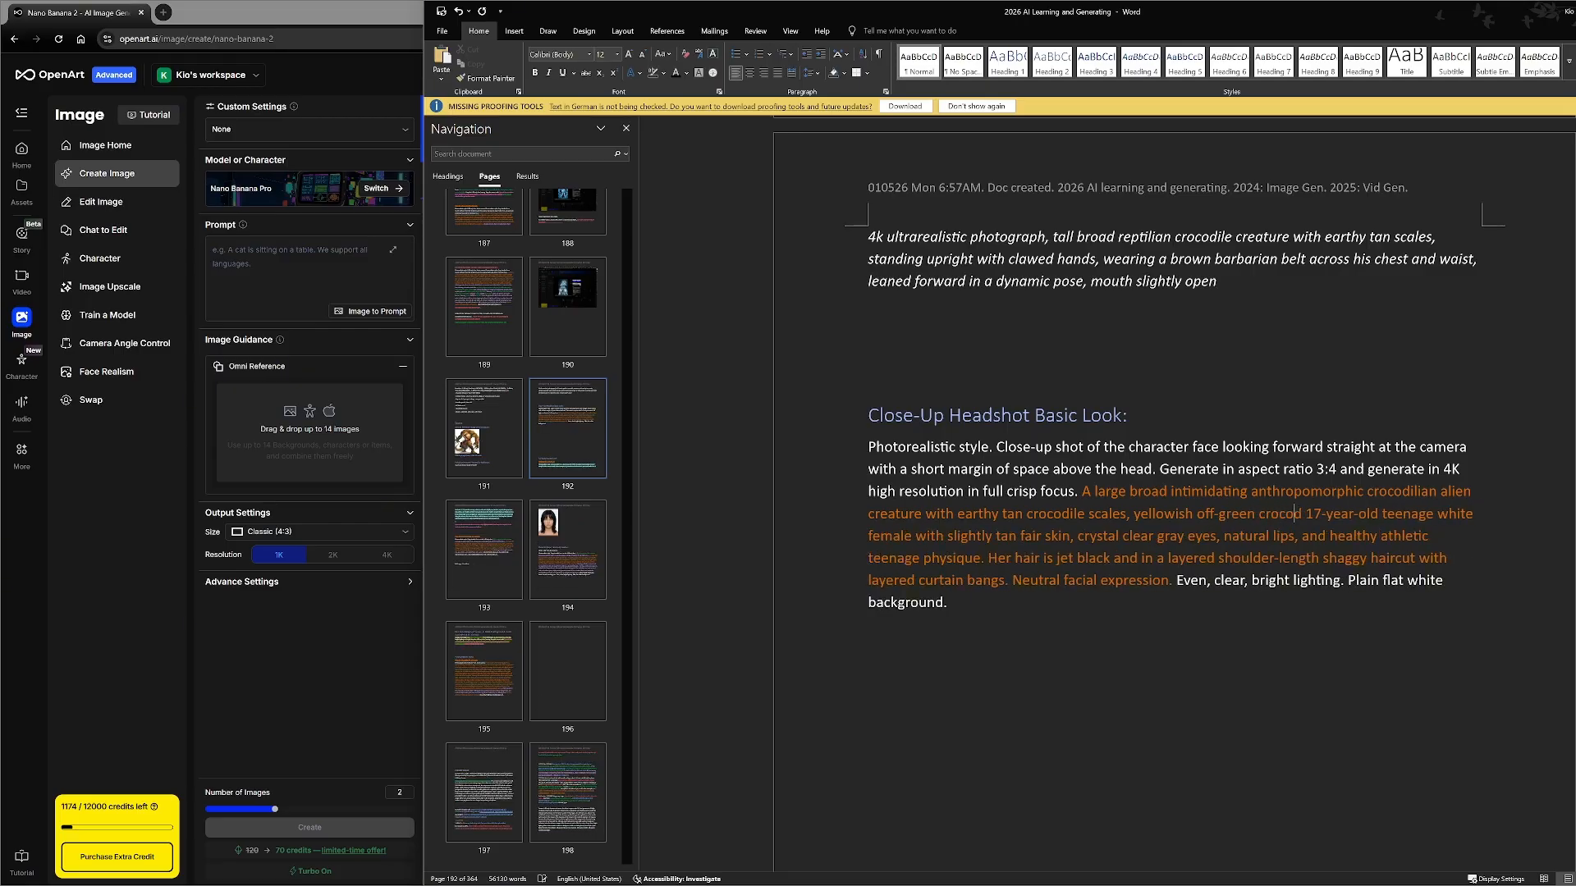
pyautogui.write(' eyes with')
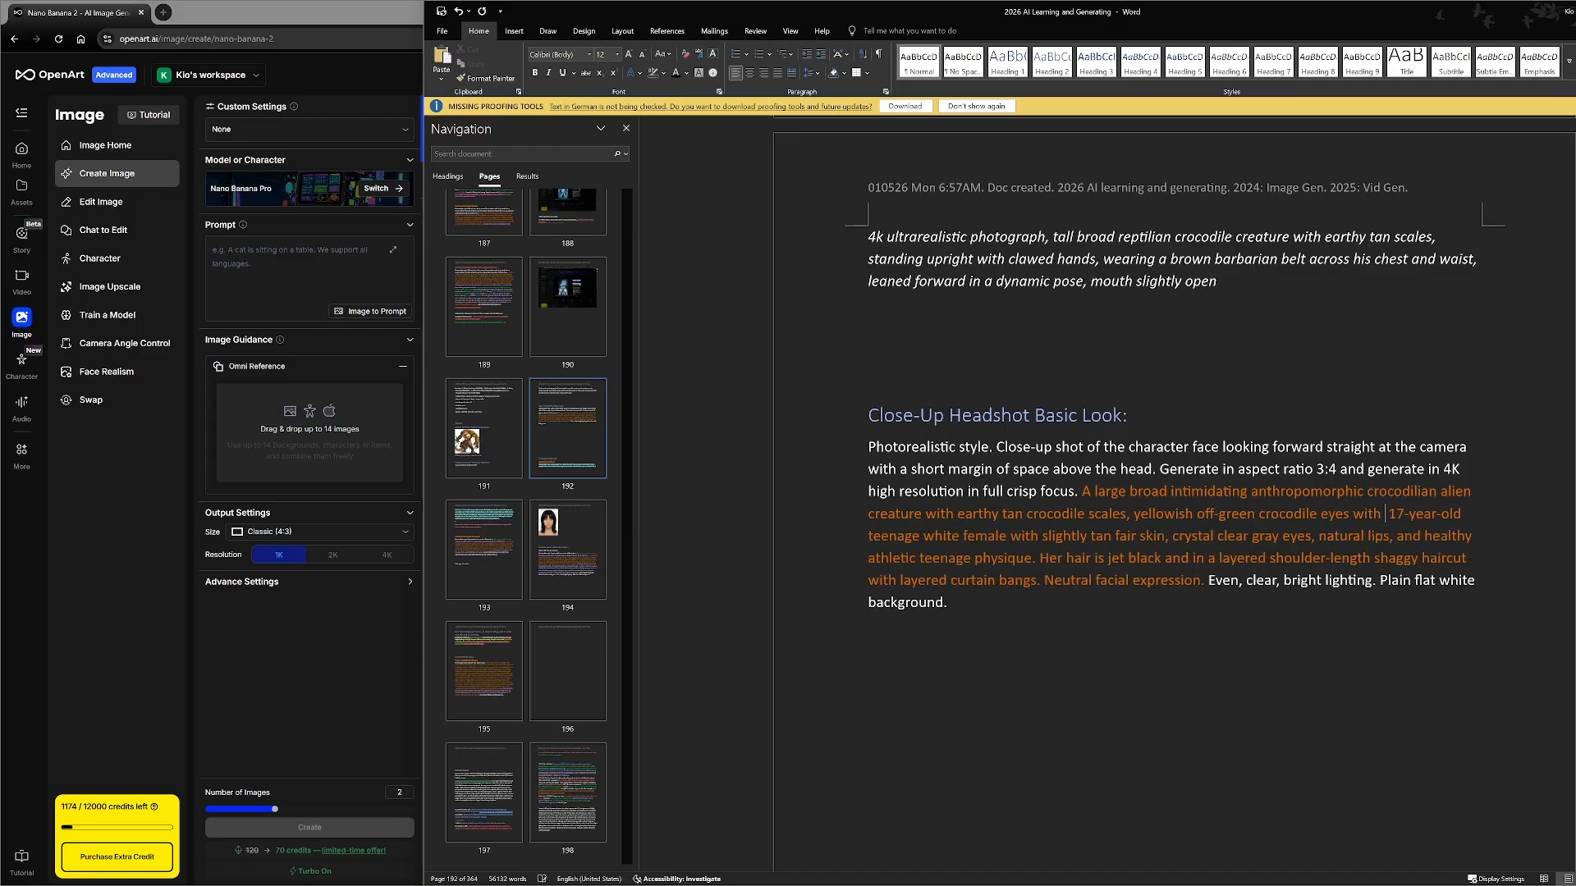
pyautogui.write(' ver')
pyautogui.write('tical slit')
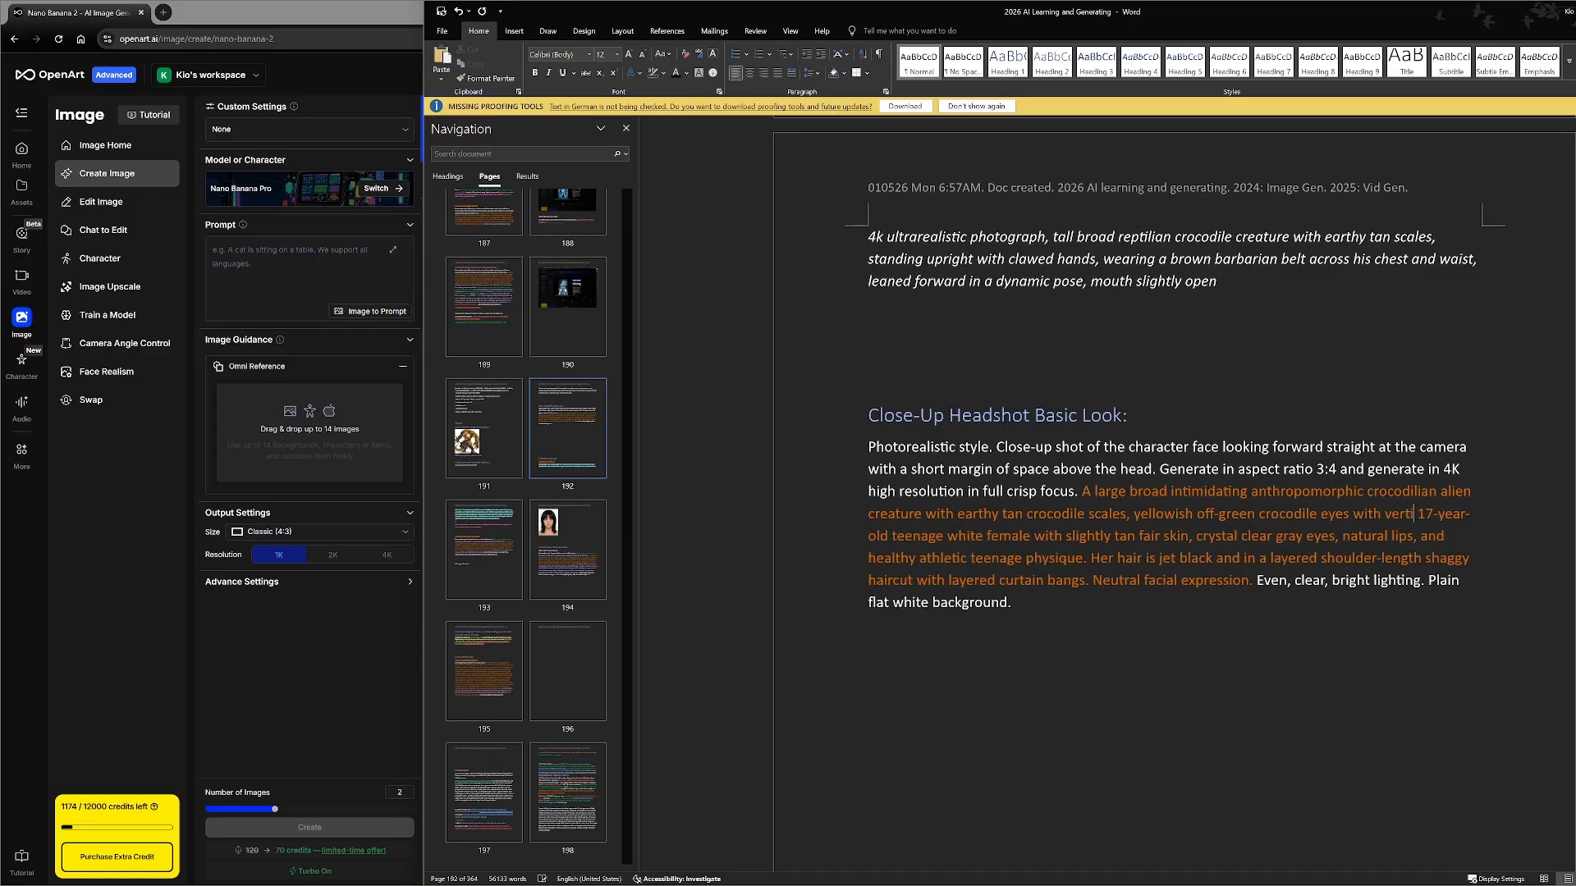
pyautogui.write(' pupli')
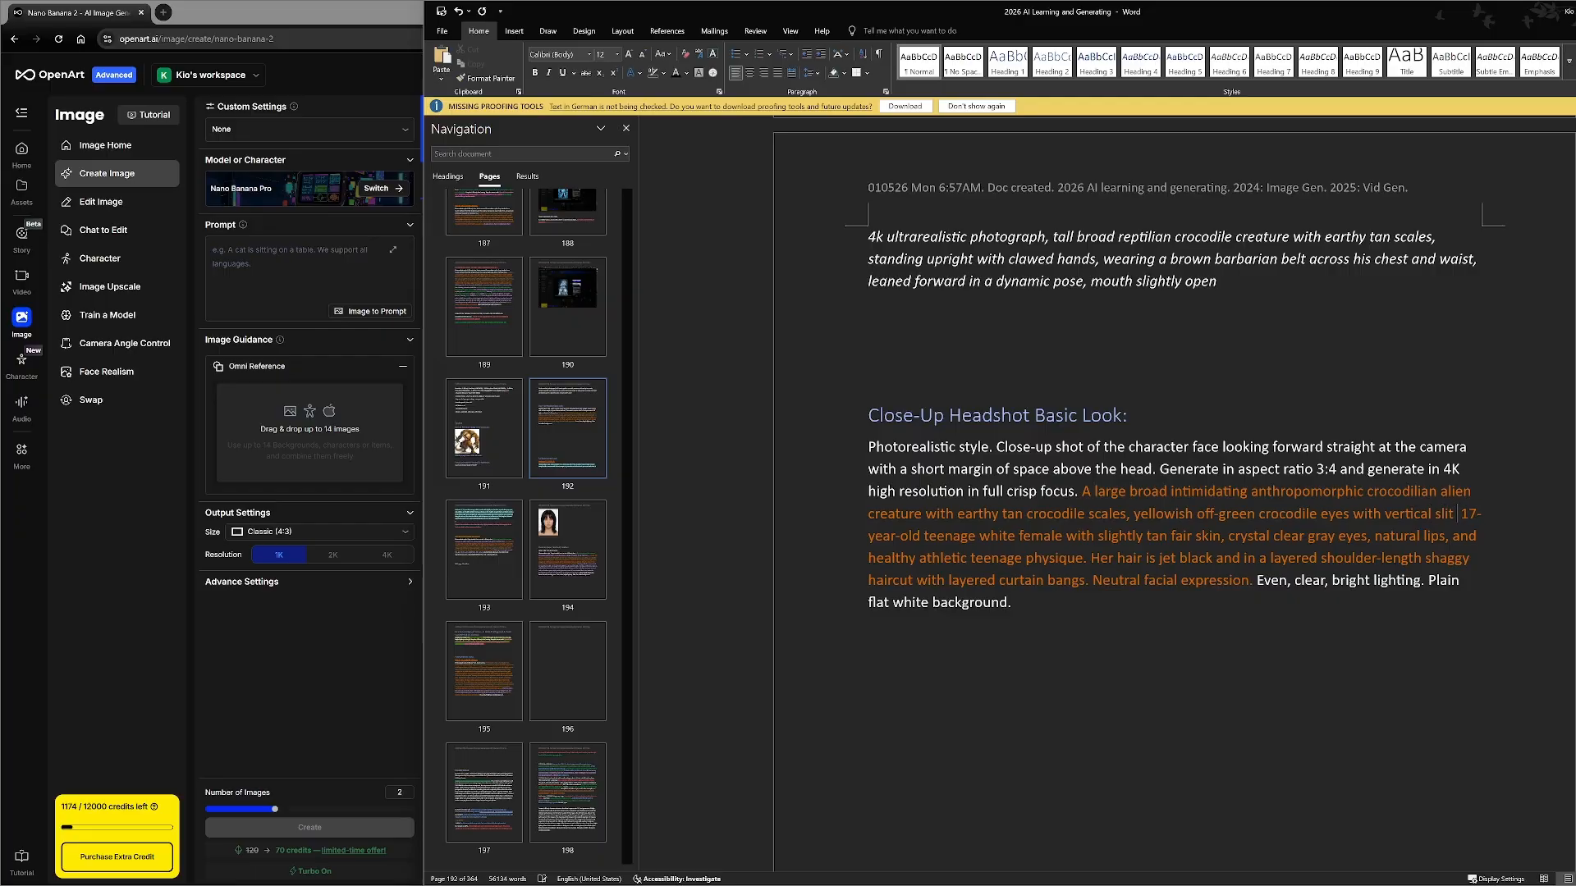
pyautogui.press('BackSpace')
pyautogui.press('BackSpace')
pyautogui.write('ils.')
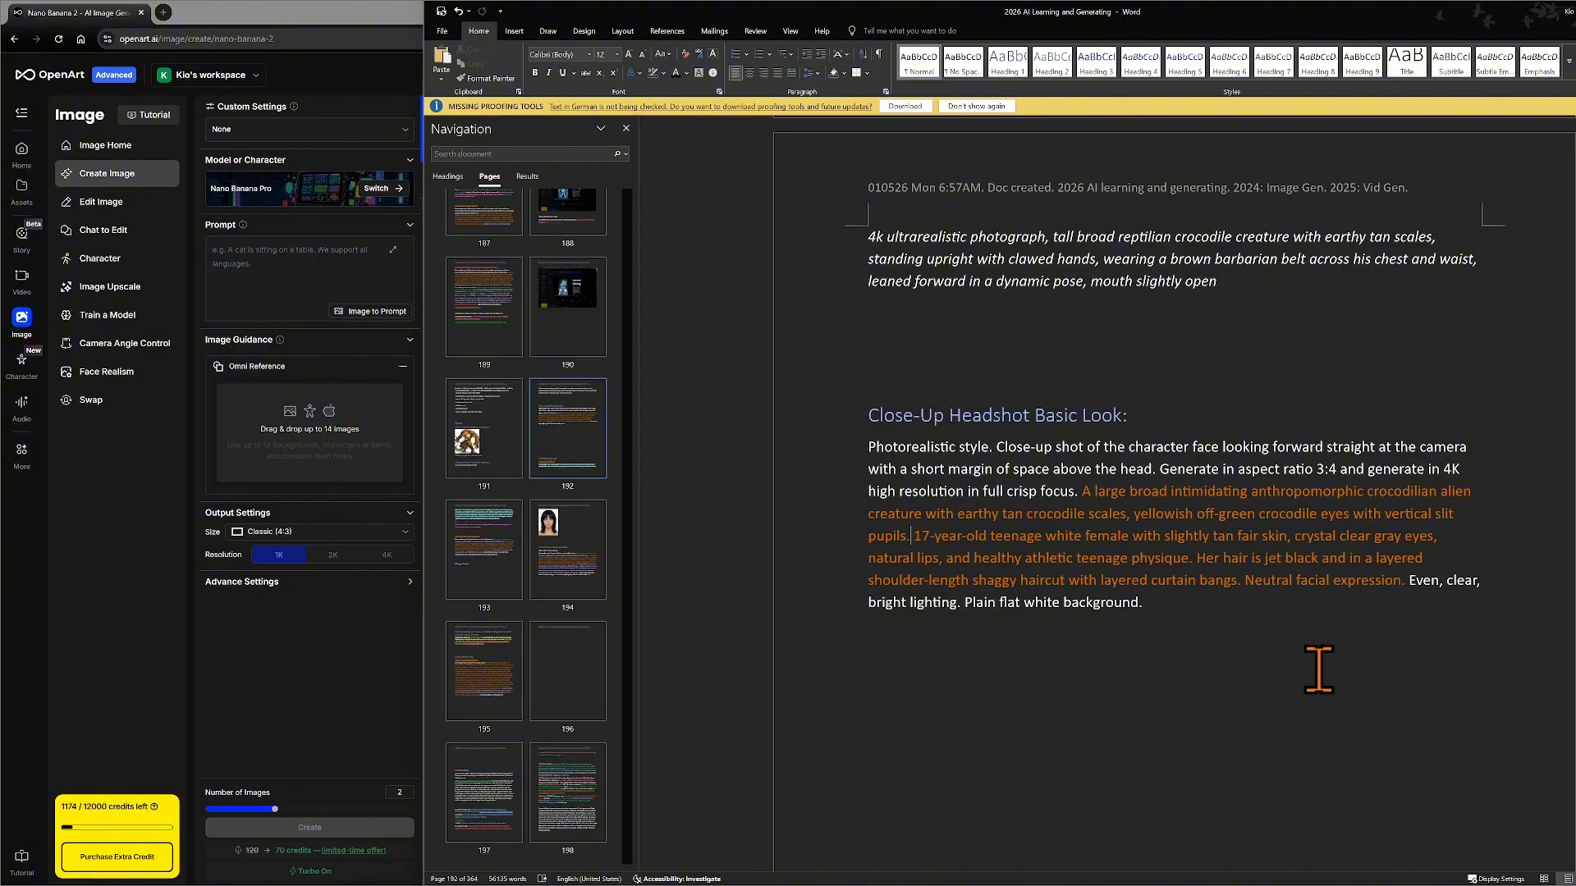
pyautogui.press('BackSpace')
pyautogui.write(',')
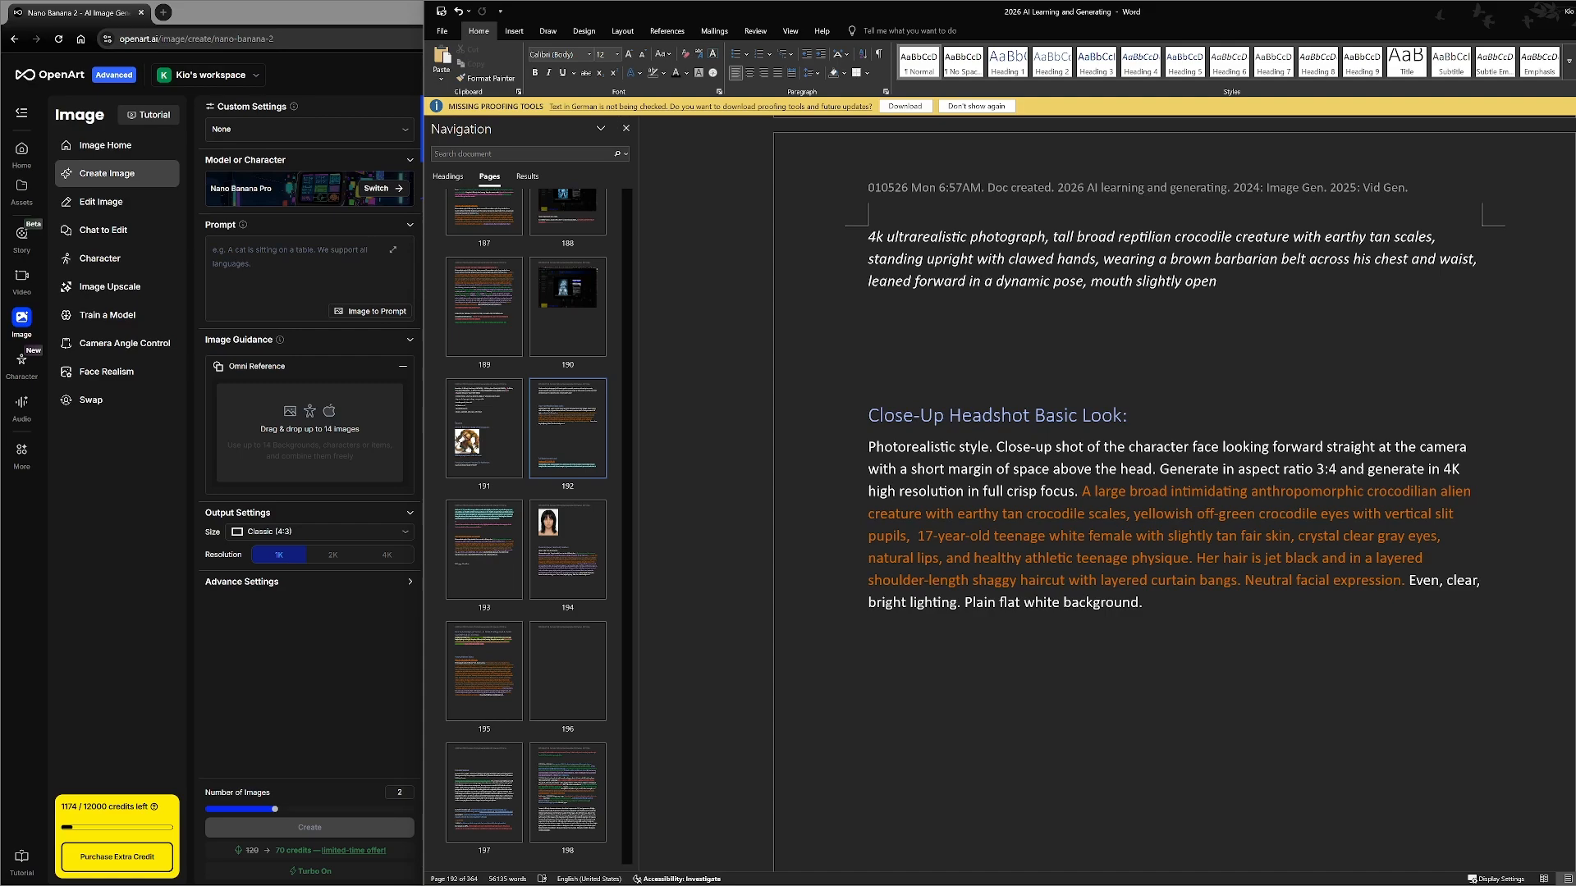
# - Delete "17-year-old teenage white female with slightly tan fair skin, crystal clear gray eyes, natural lips," from the headshot prompt
pyautogui.scroll(8, 1519, 661)
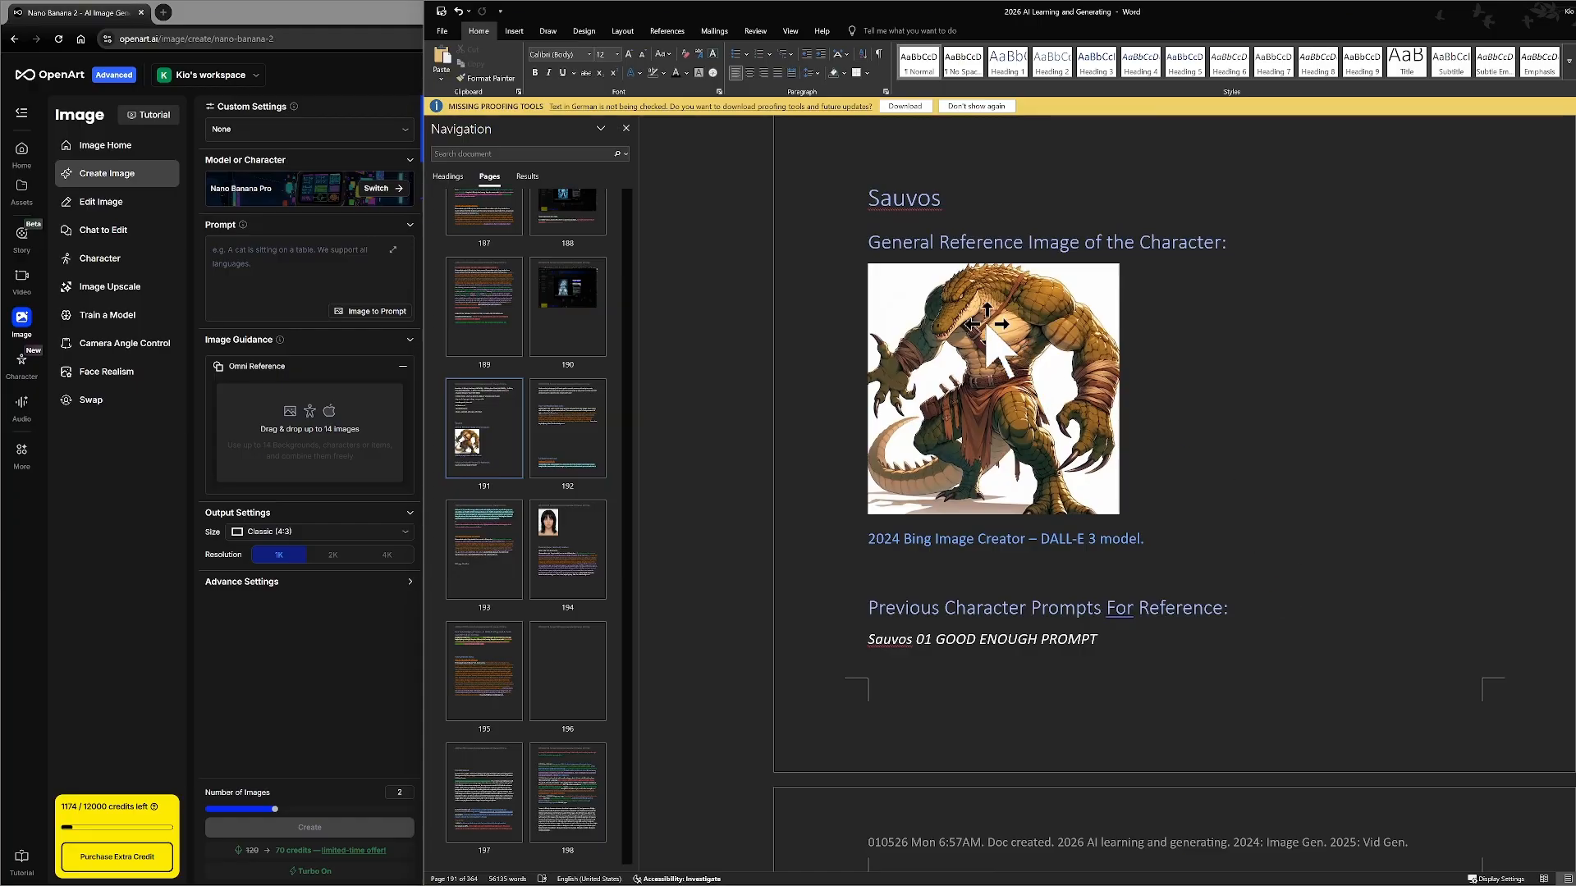
pyautogui.scroll(-5, 1347, 545)
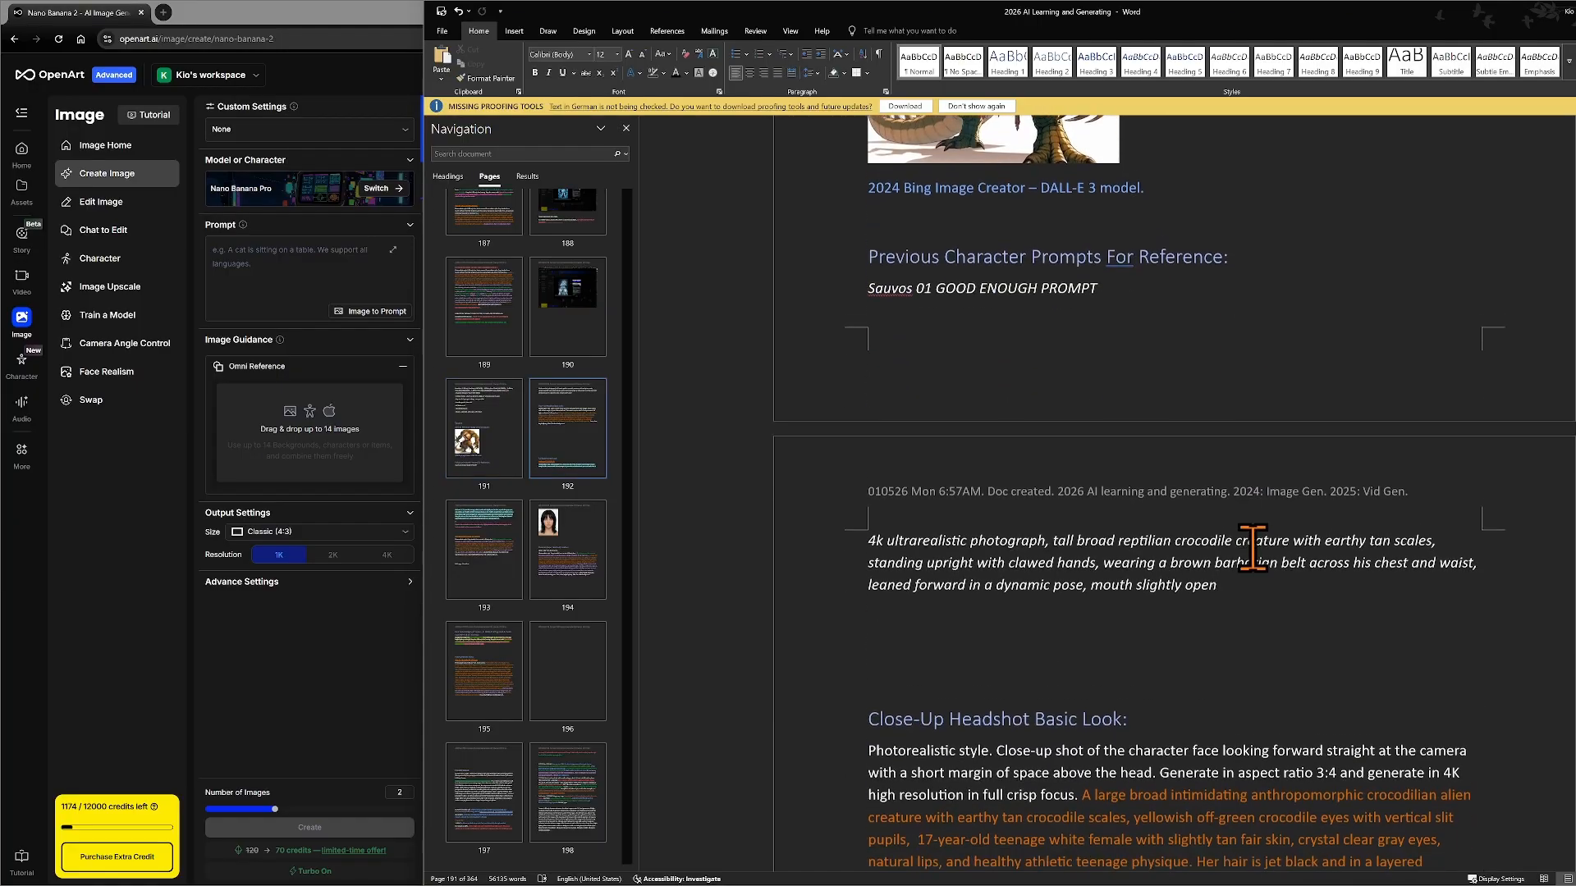
pyautogui.scroll(6, 1204, 743)
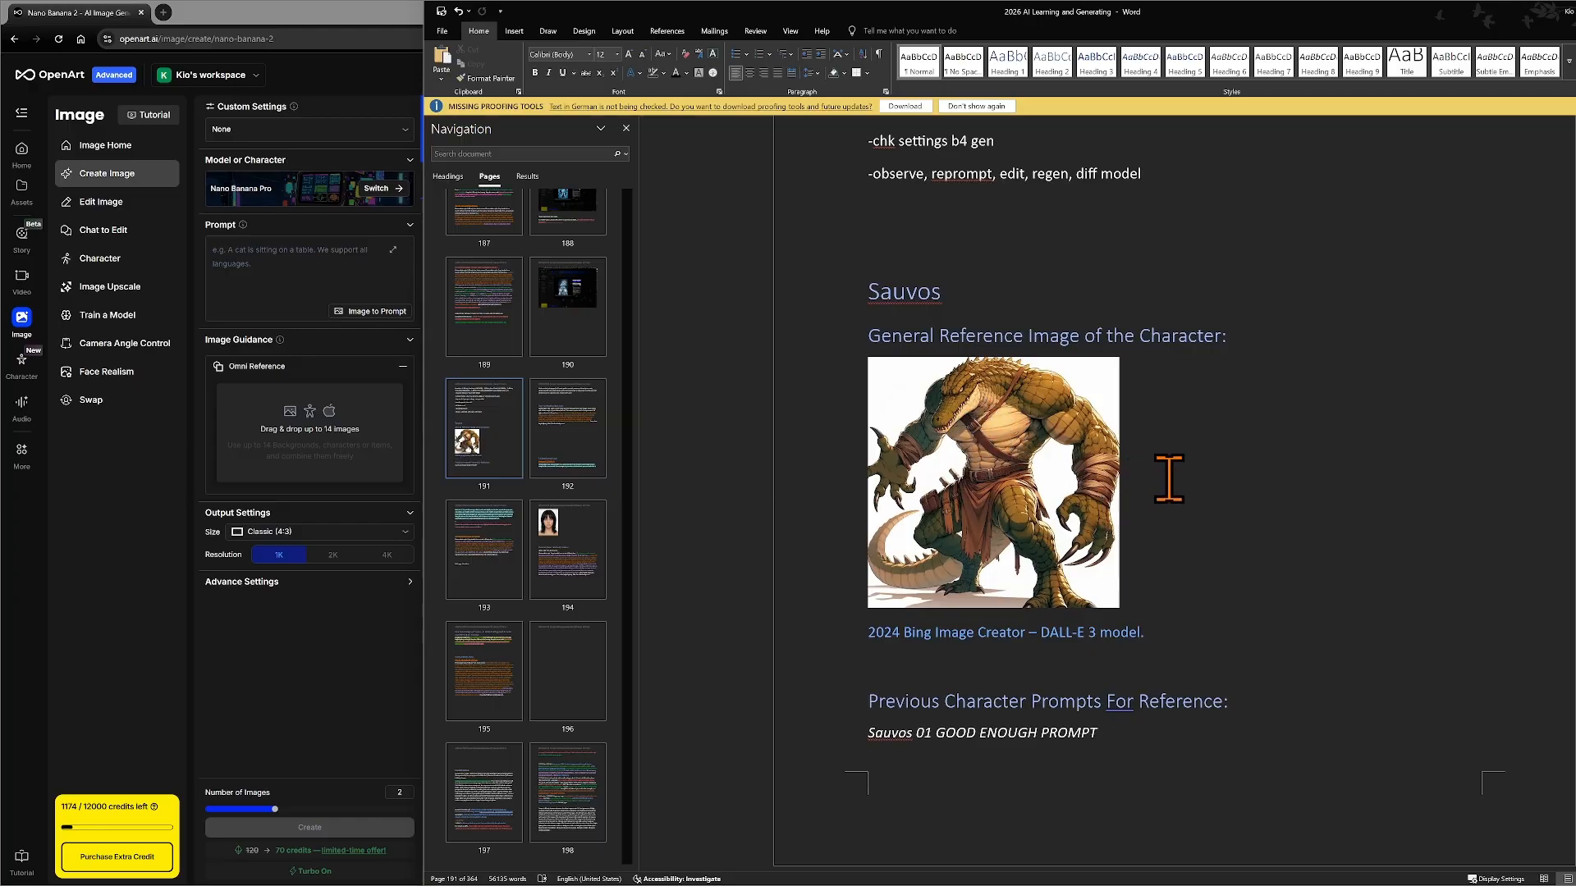
pyautogui.scroll(-8, 1203, 474)
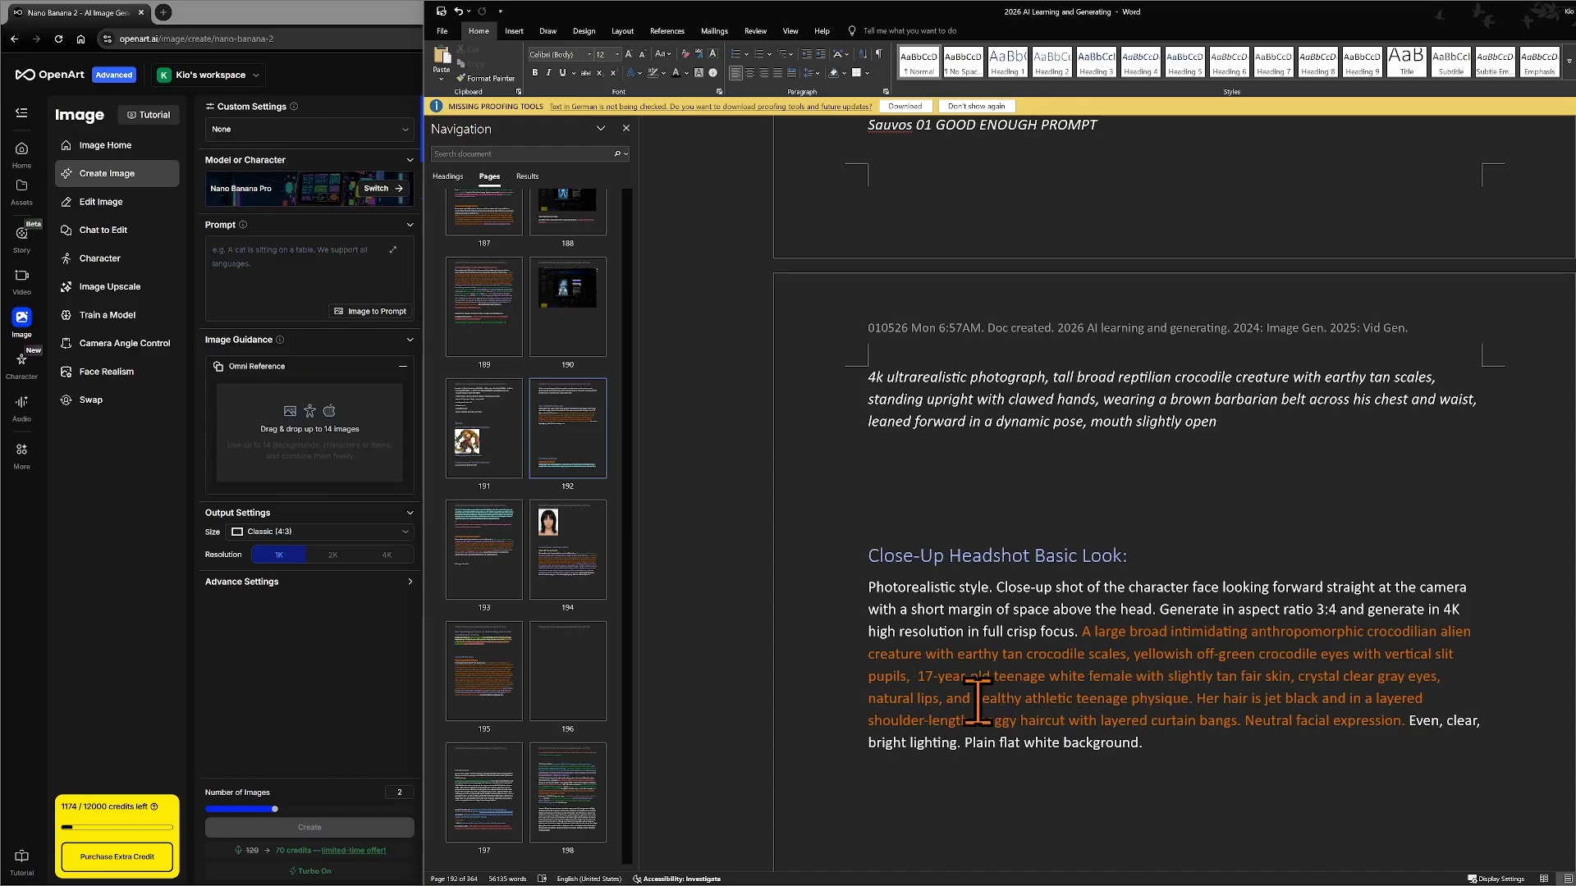
pyautogui.moveTo(919, 677); pyautogui.dragTo(952, 698)
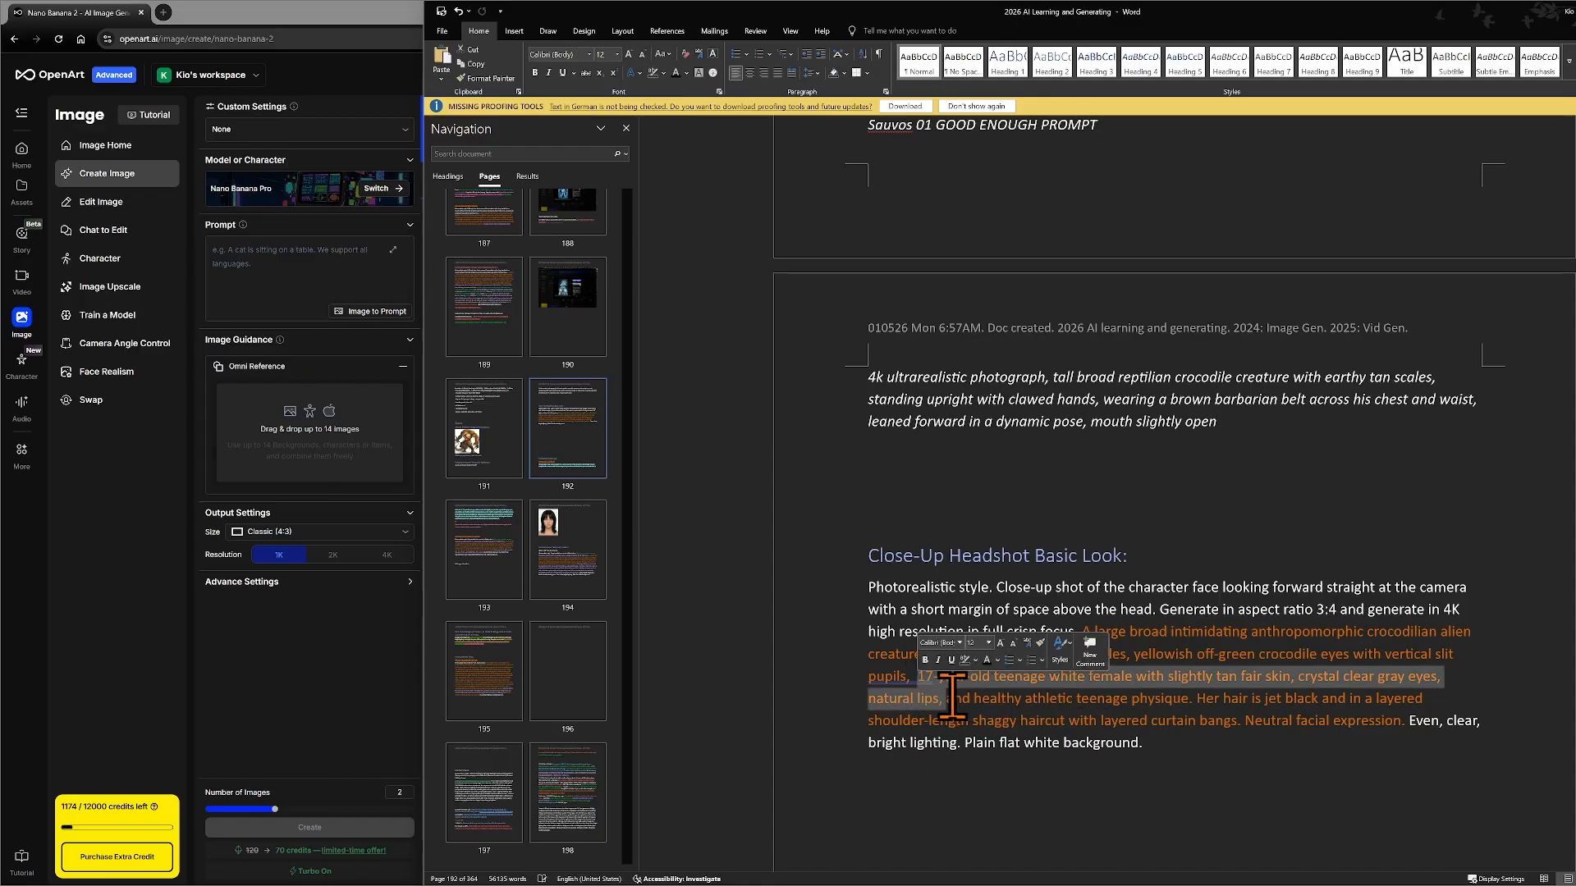
pyautogui.press('Delete')
pyautogui.press('BackSpace')
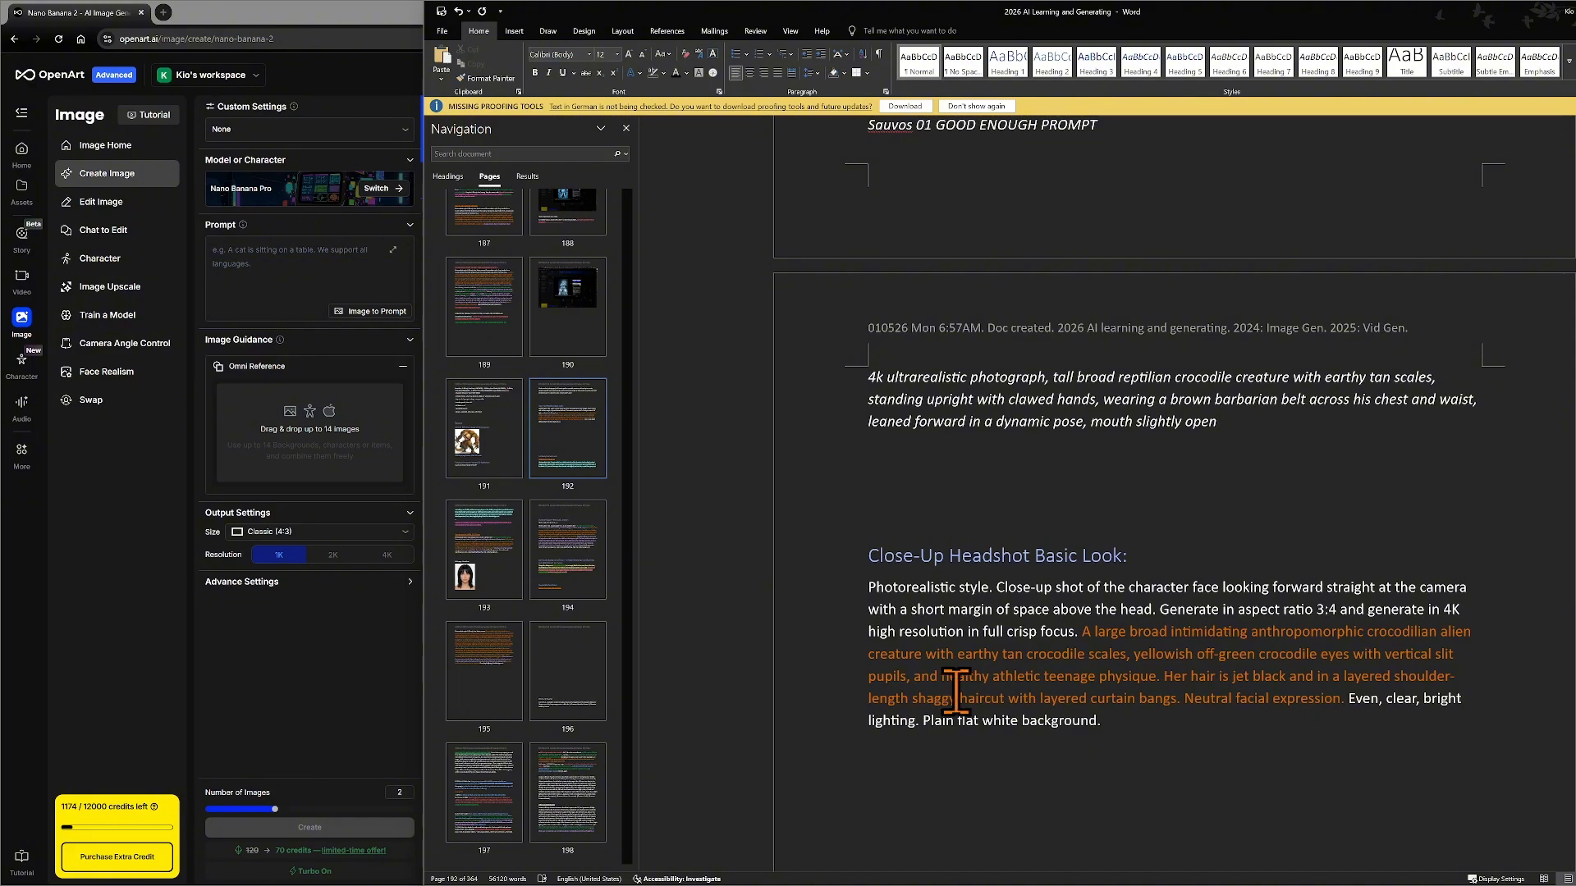
# - Replace "healthy athletic teenage" with "large hulking" before "physique" in the headshot prompt
pyautogui.doubleClick(968, 677)
pyautogui.write('large')
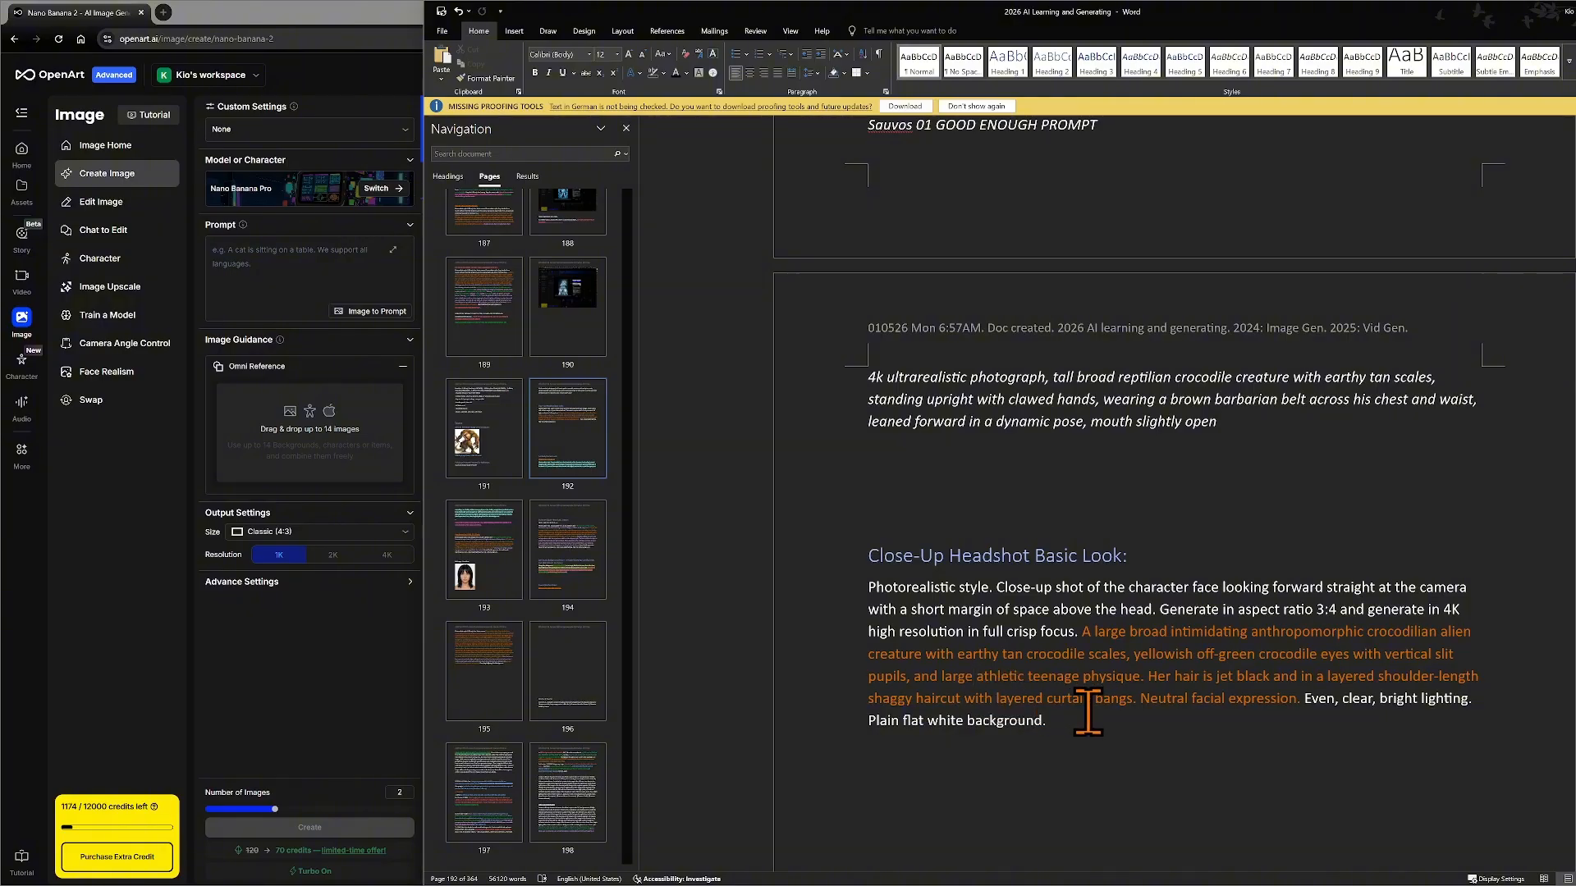
pyautogui.press('Delete')
pyautogui.press('Delete')
pyautogui.press('Delete')
pyautogui.press('Delete')
pyautogui.press('Delete')
pyautogui.press('Delete')
pyautogui.press('Delete')
pyautogui.press('Delete')
pyautogui.press('Delete')
pyautogui.press('Delete')
pyautogui.press('Delete')
pyautogui.press('Delete')
pyautogui.press('Delete')
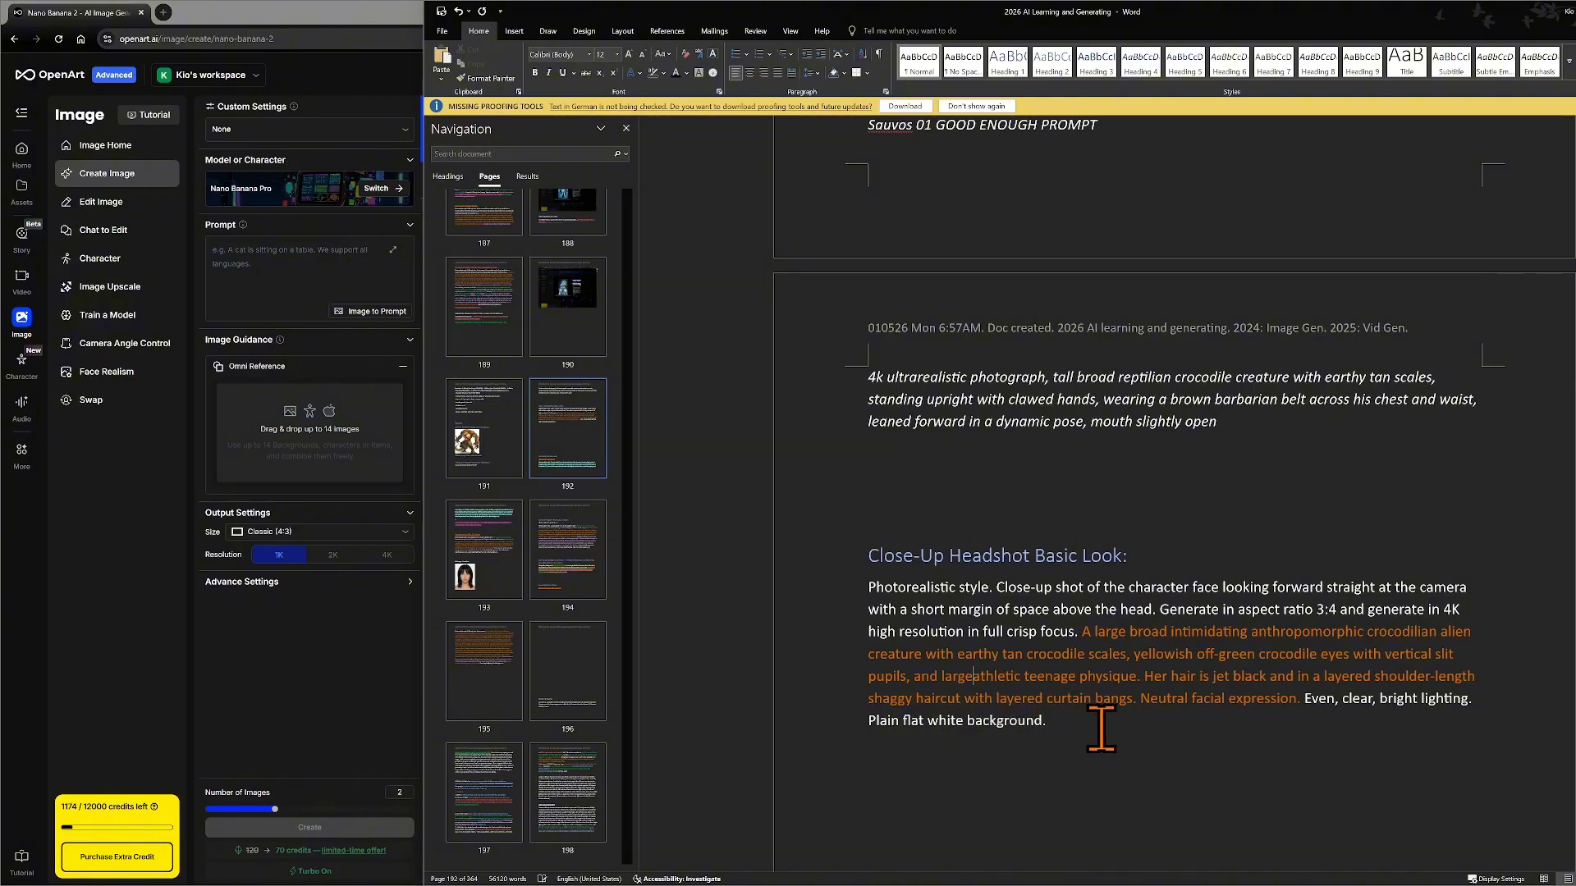
pyautogui.press('Delete')
pyautogui.press('Delete')
pyautogui.press('Delete')
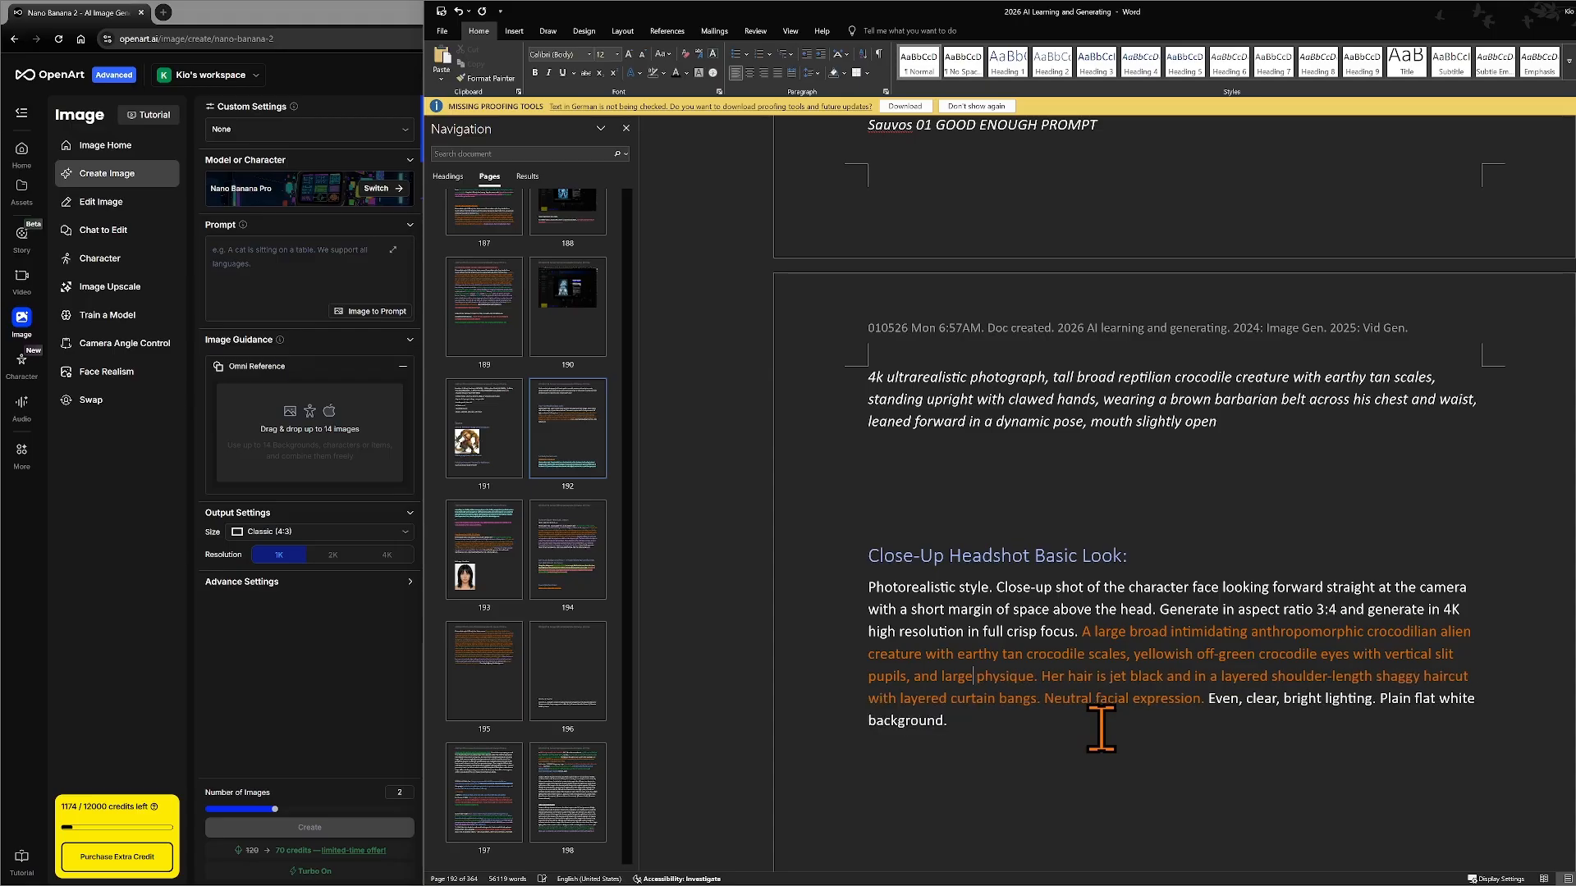
pyautogui.write('hulking')
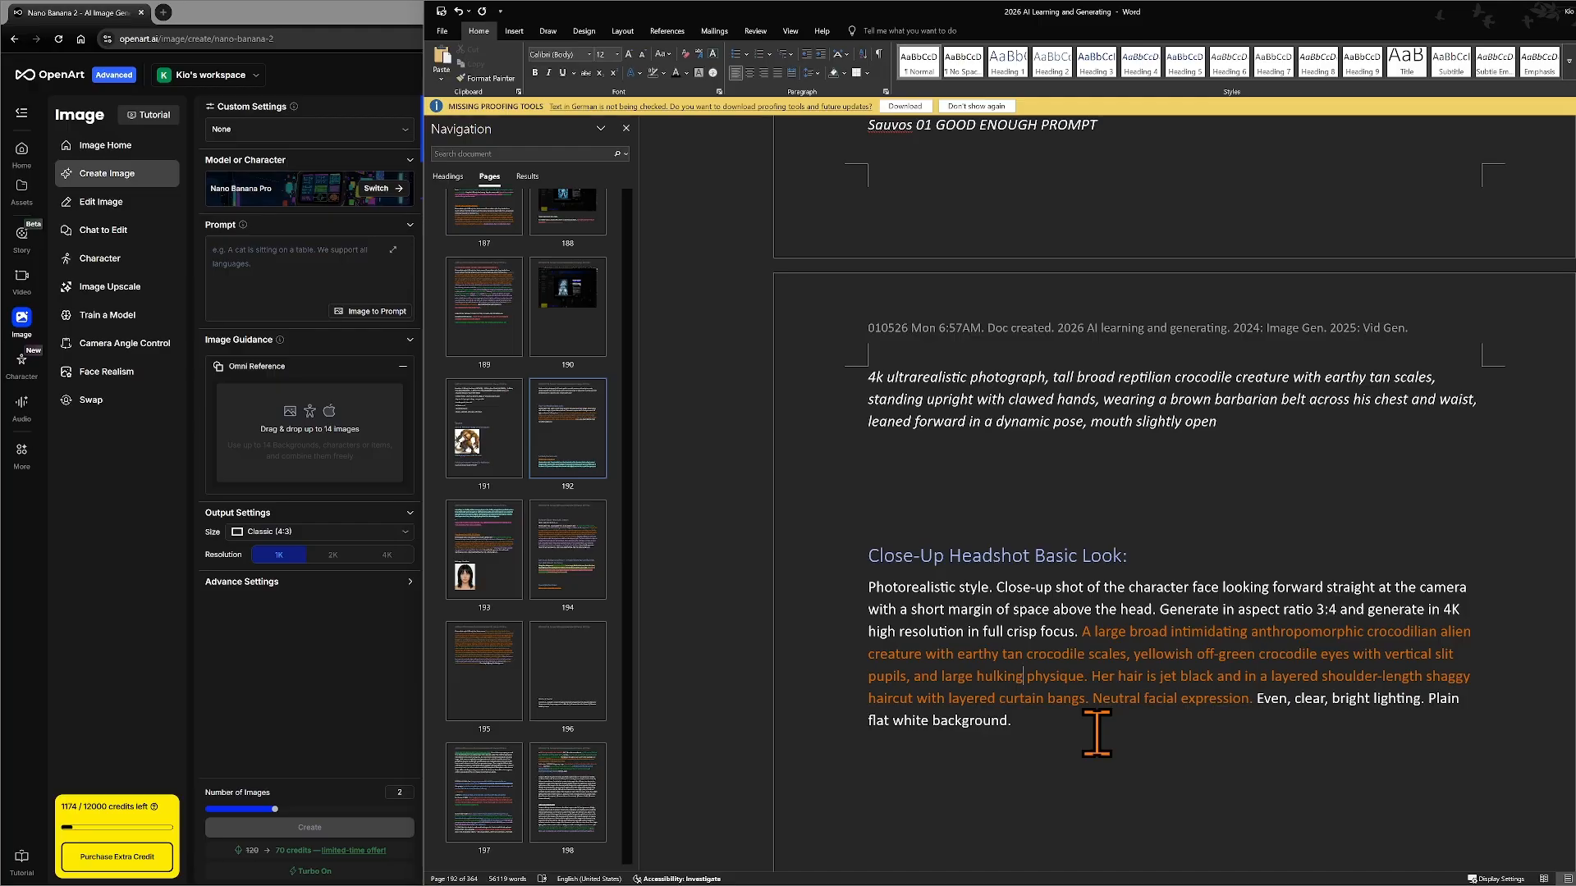
# - Recheck the Sauvos reference image, then switch to OpenArt and compare the generation details of the black-haired woman's Nano Banana Pro and Seedream 4.5 headshots
pyautogui.scroll(5, 1097, 732)
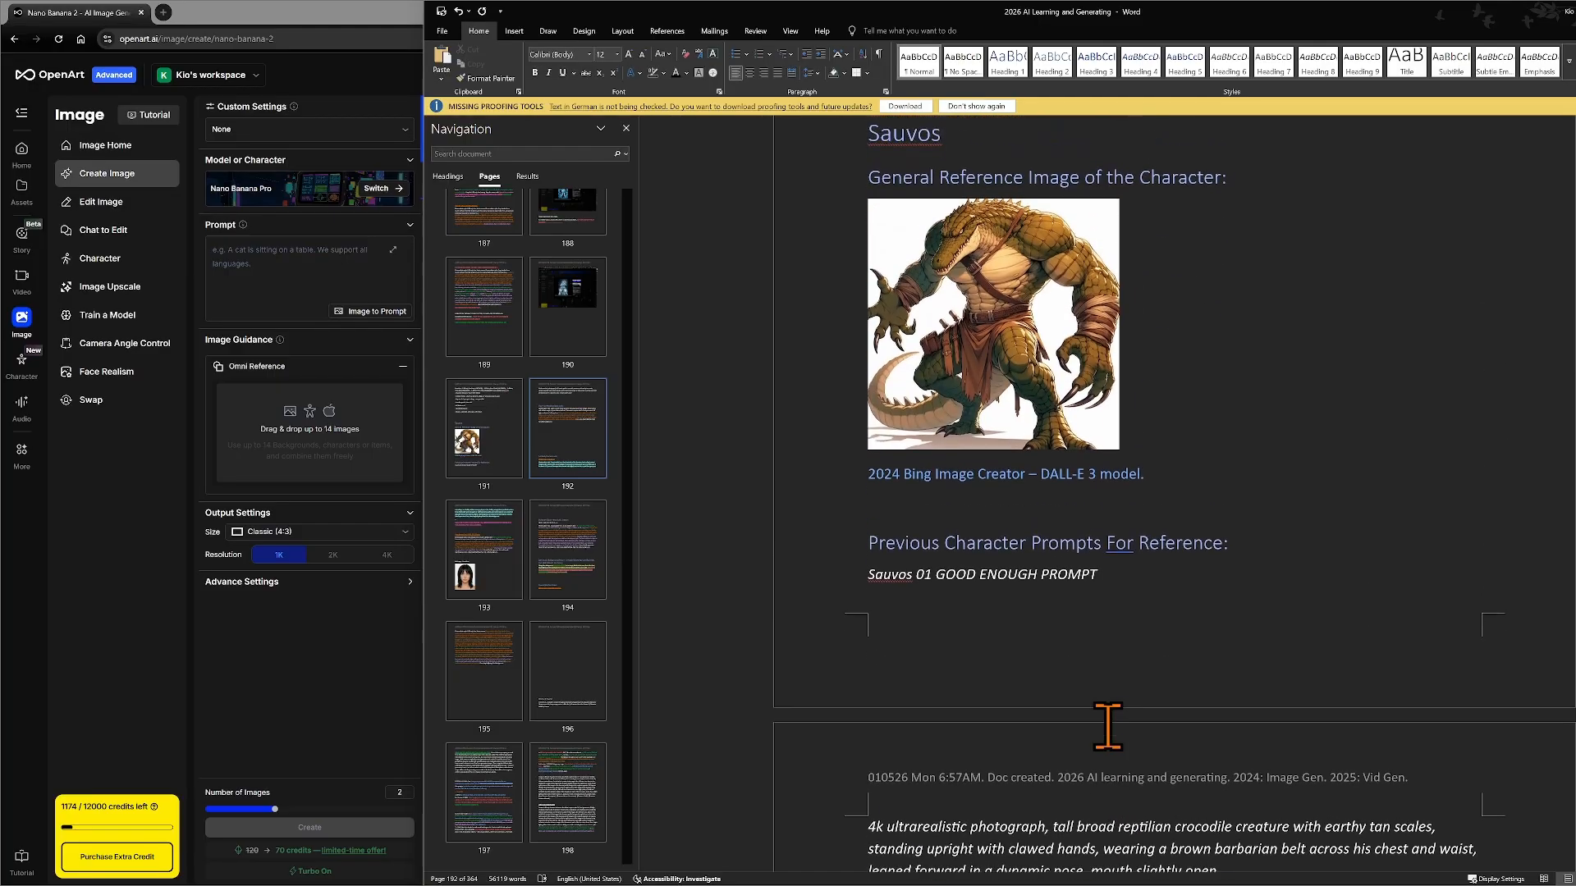
pyautogui.scroll(1, 1108, 724)
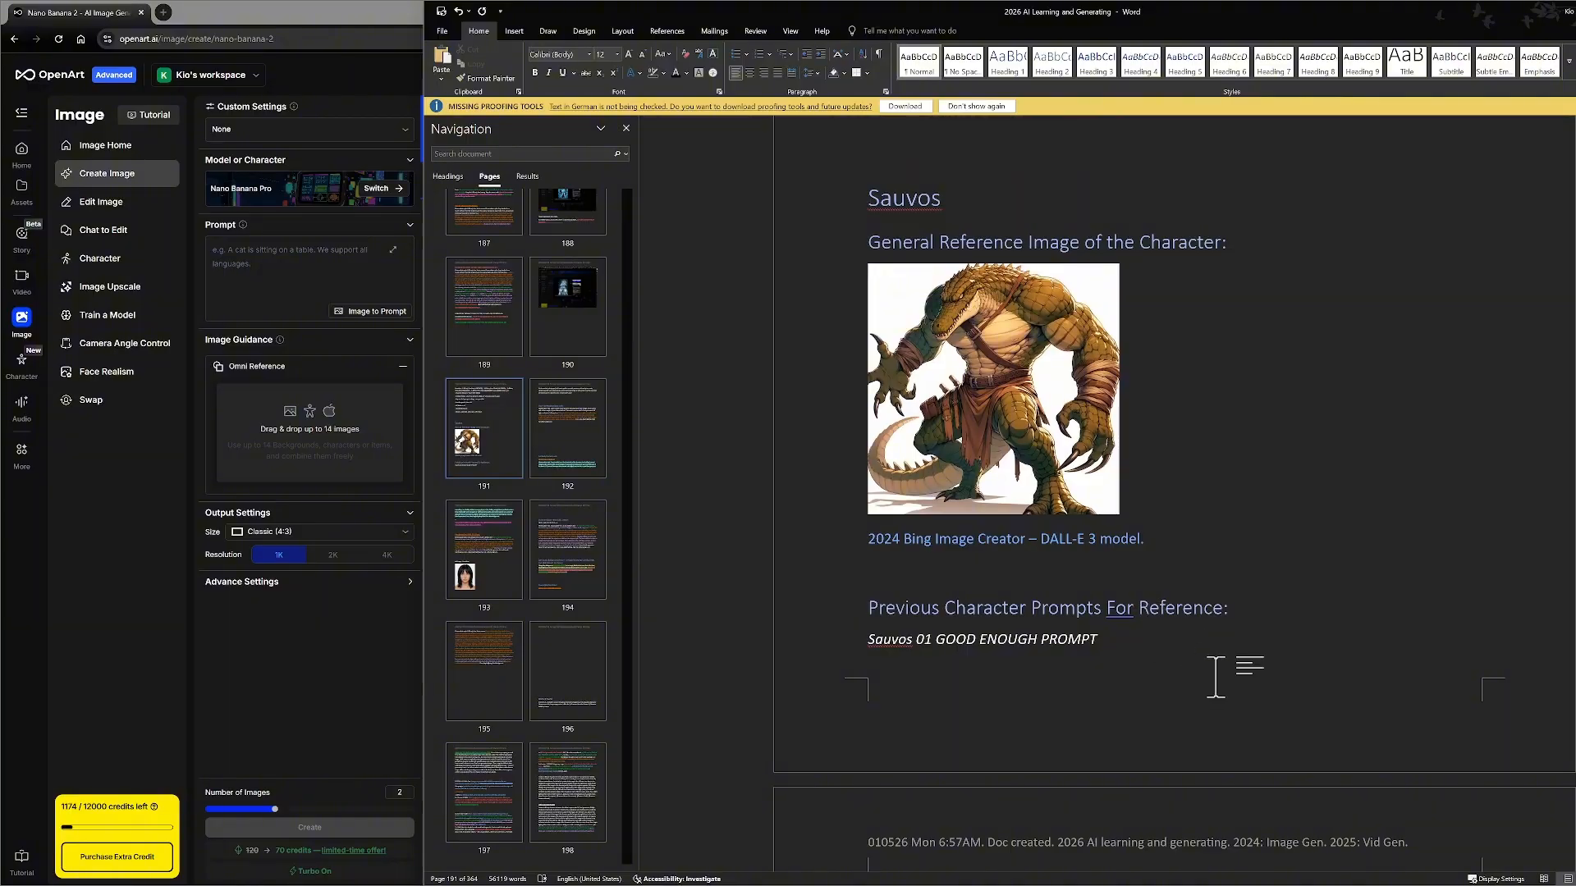
pyautogui.scroll(-7, 1210, 675)
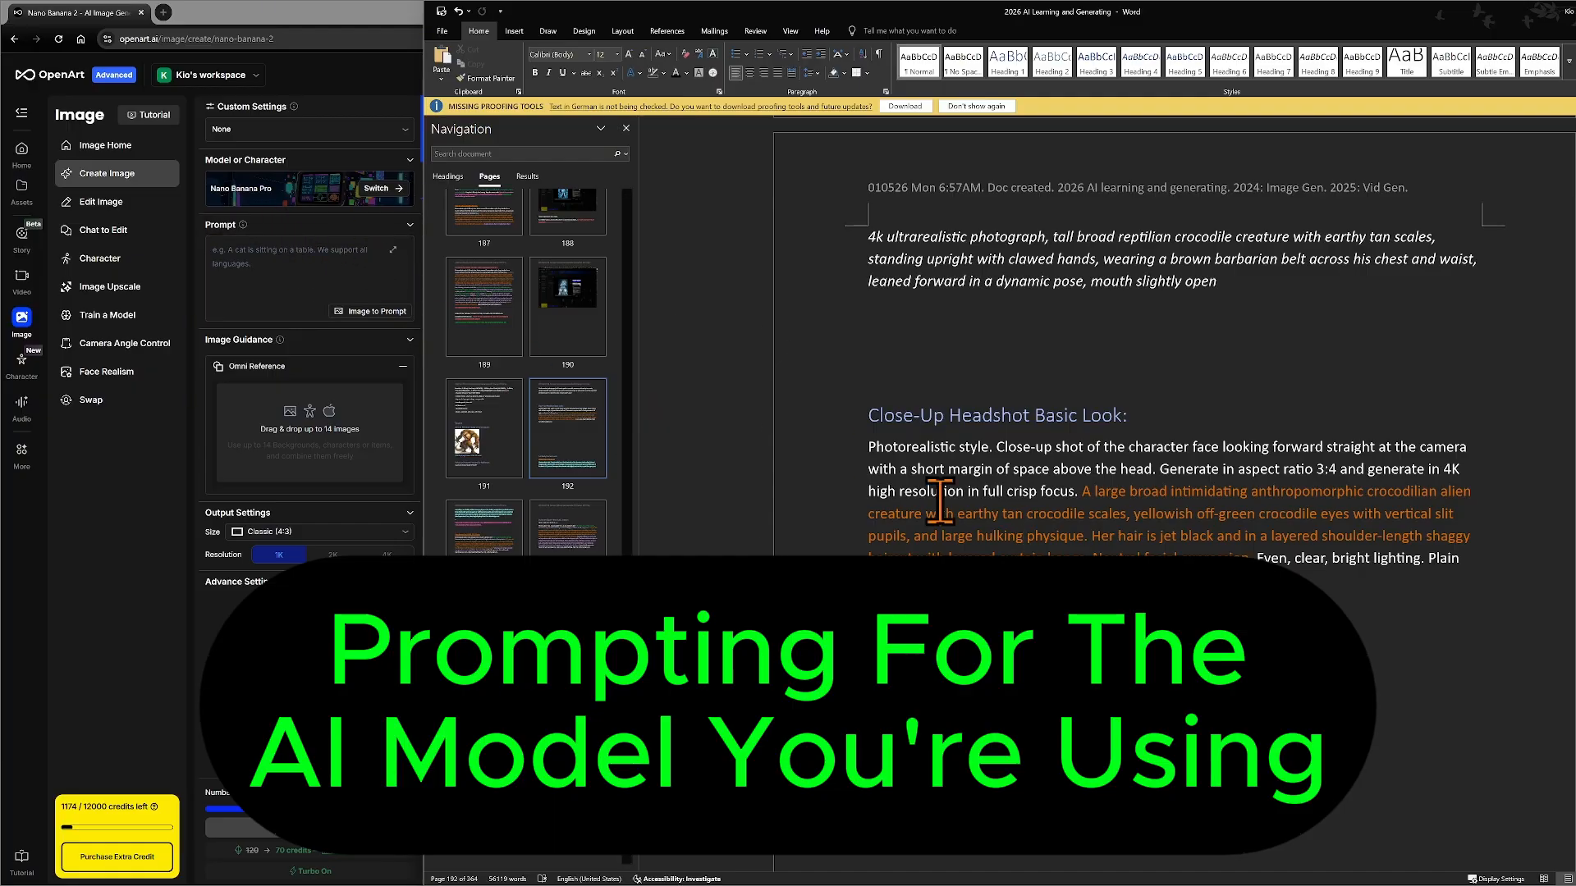
pyautogui.click(310, 610)
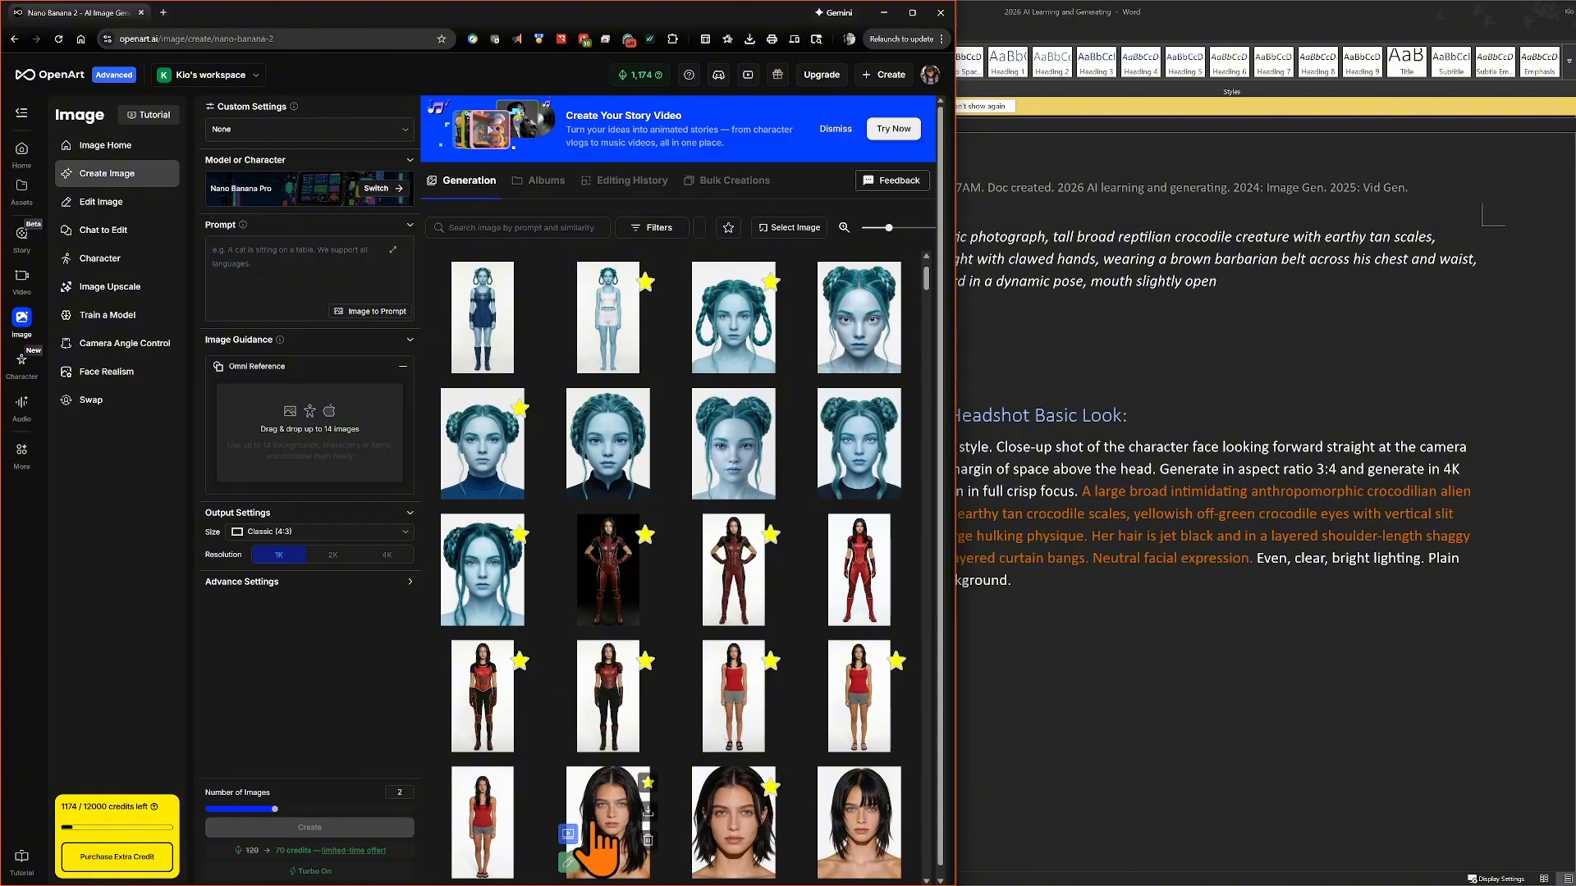
pyautogui.scroll(-4, 795, 739)
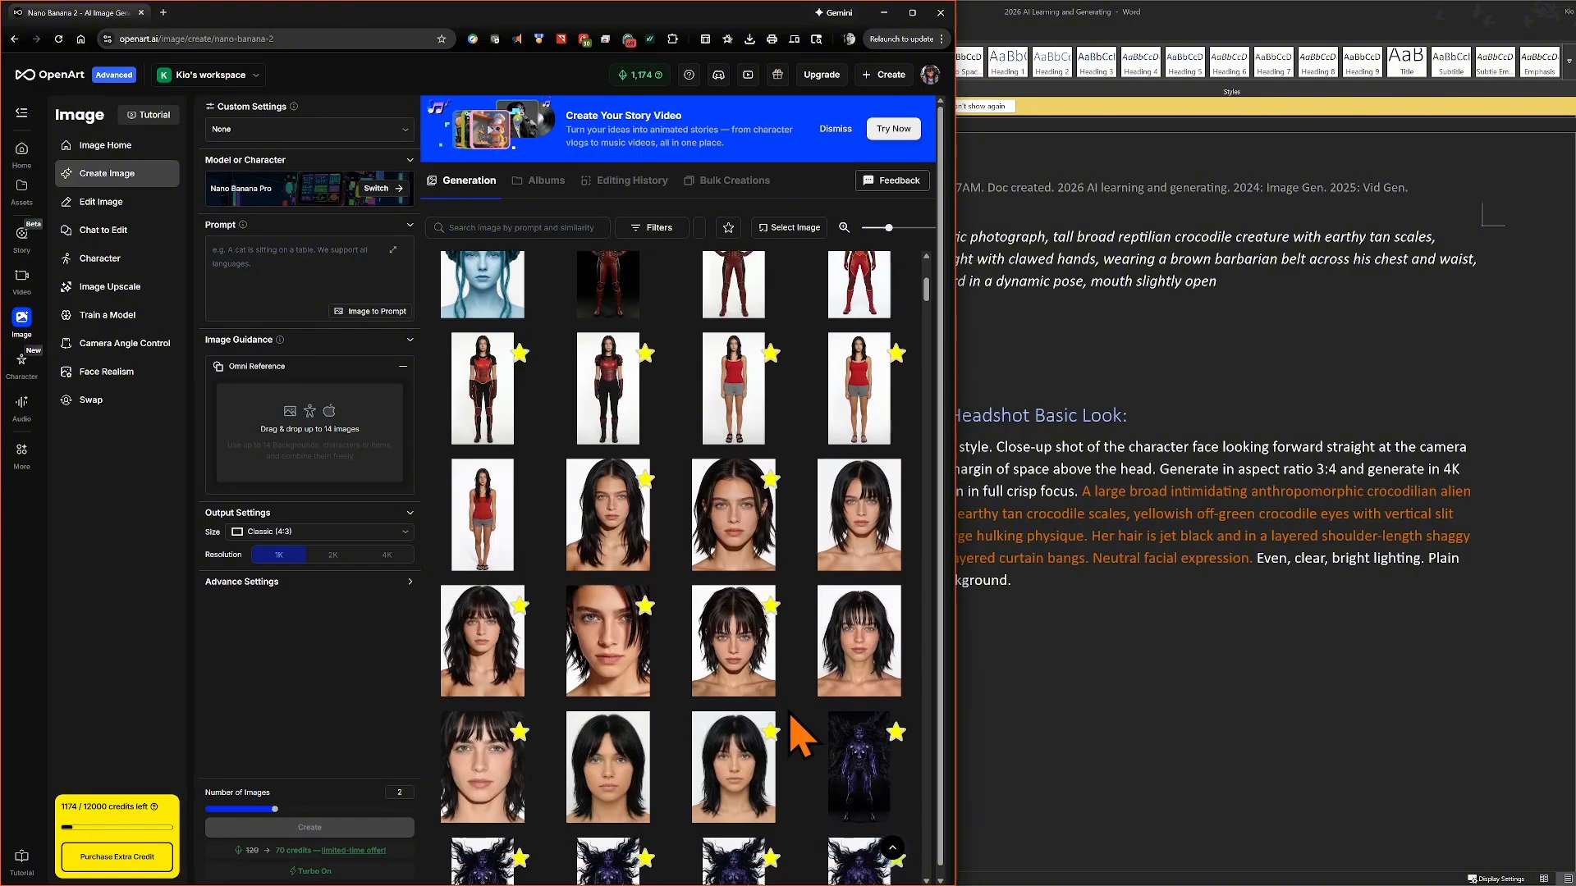
pyautogui.click(738, 765)
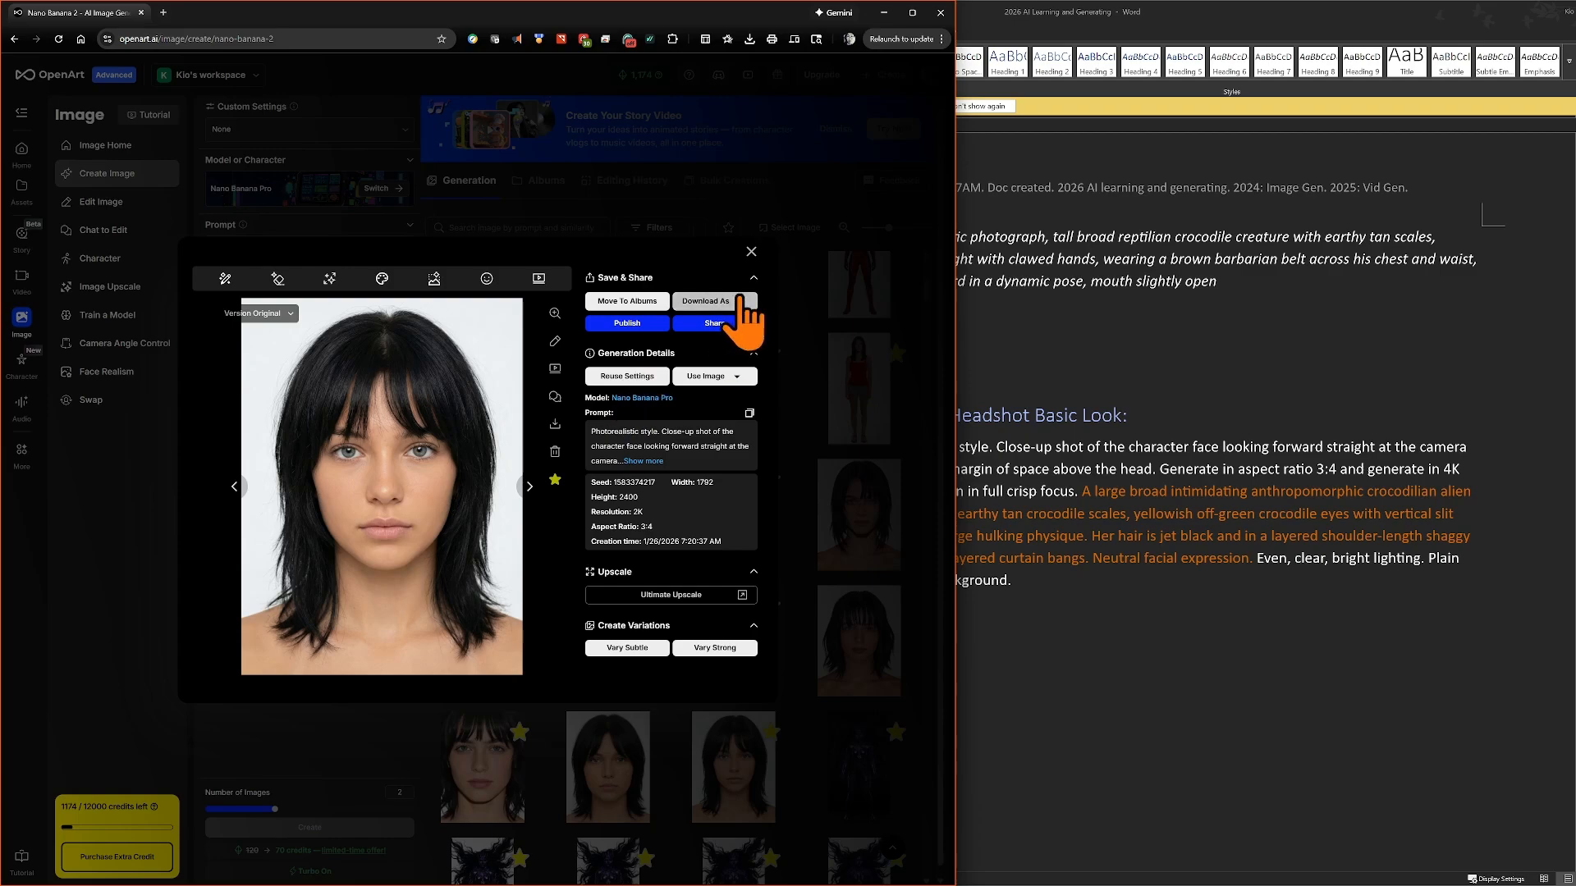
pyautogui.click(751, 251)
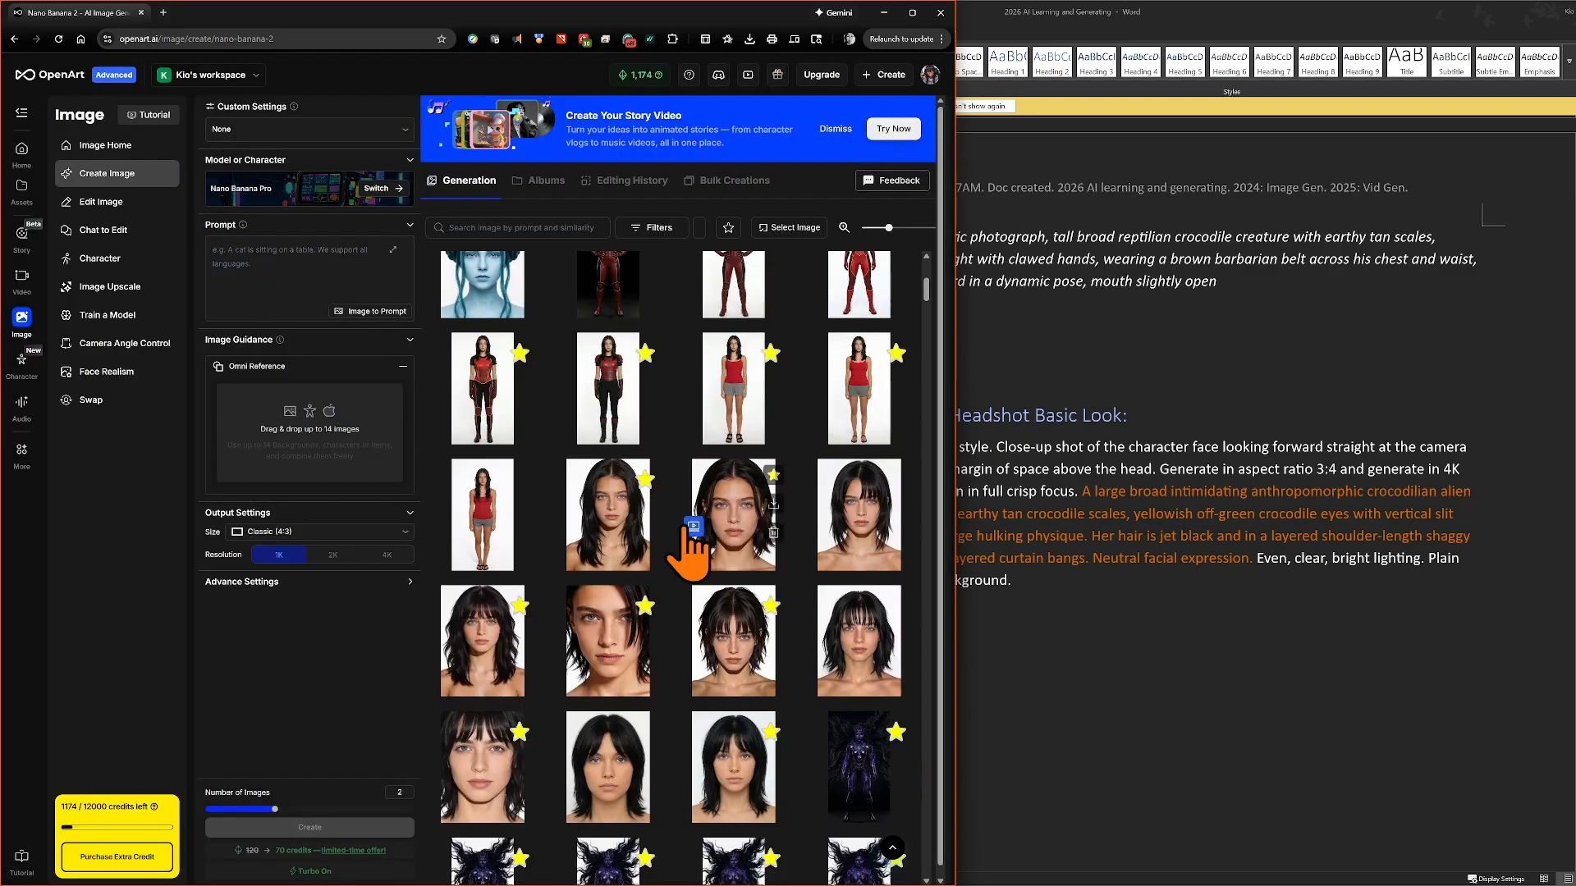
pyautogui.click(605, 516)
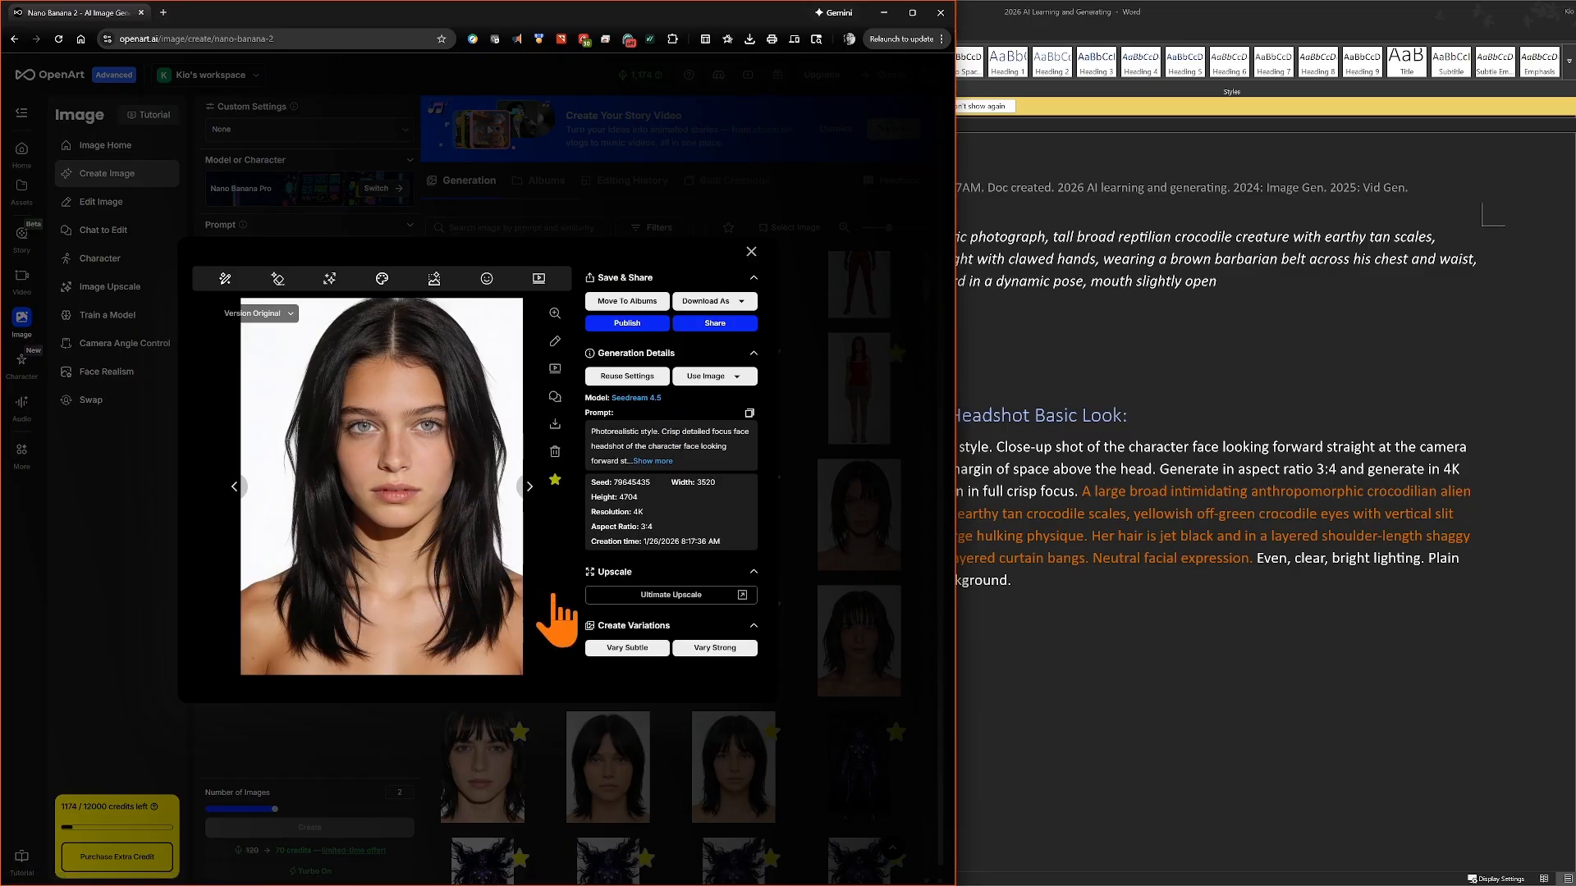
pyautogui.click(751, 252)
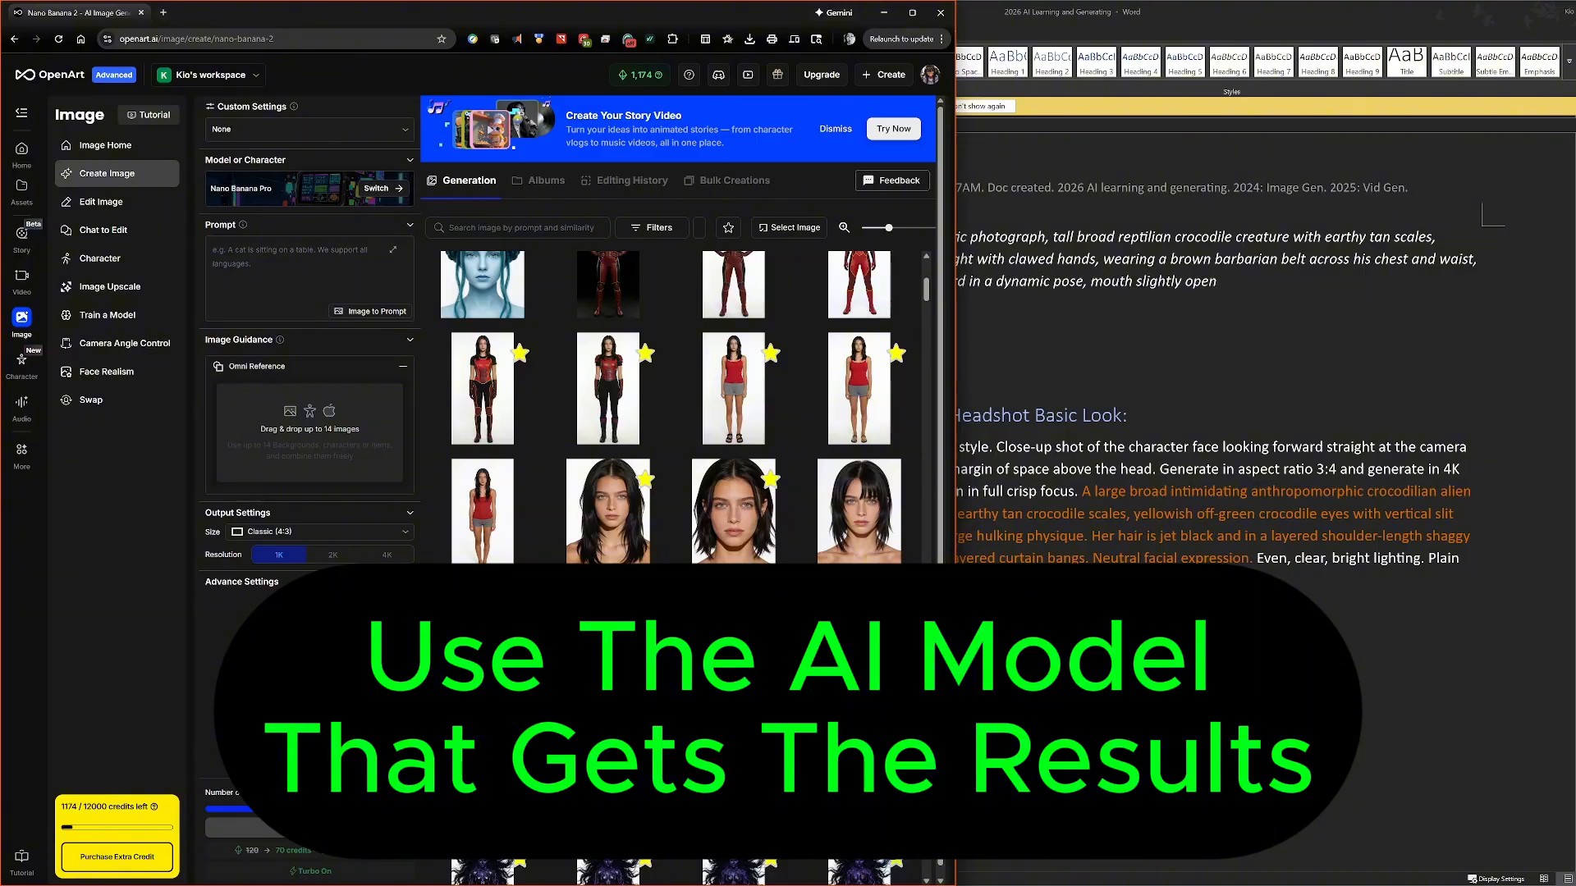
pyautogui.click(607, 533)
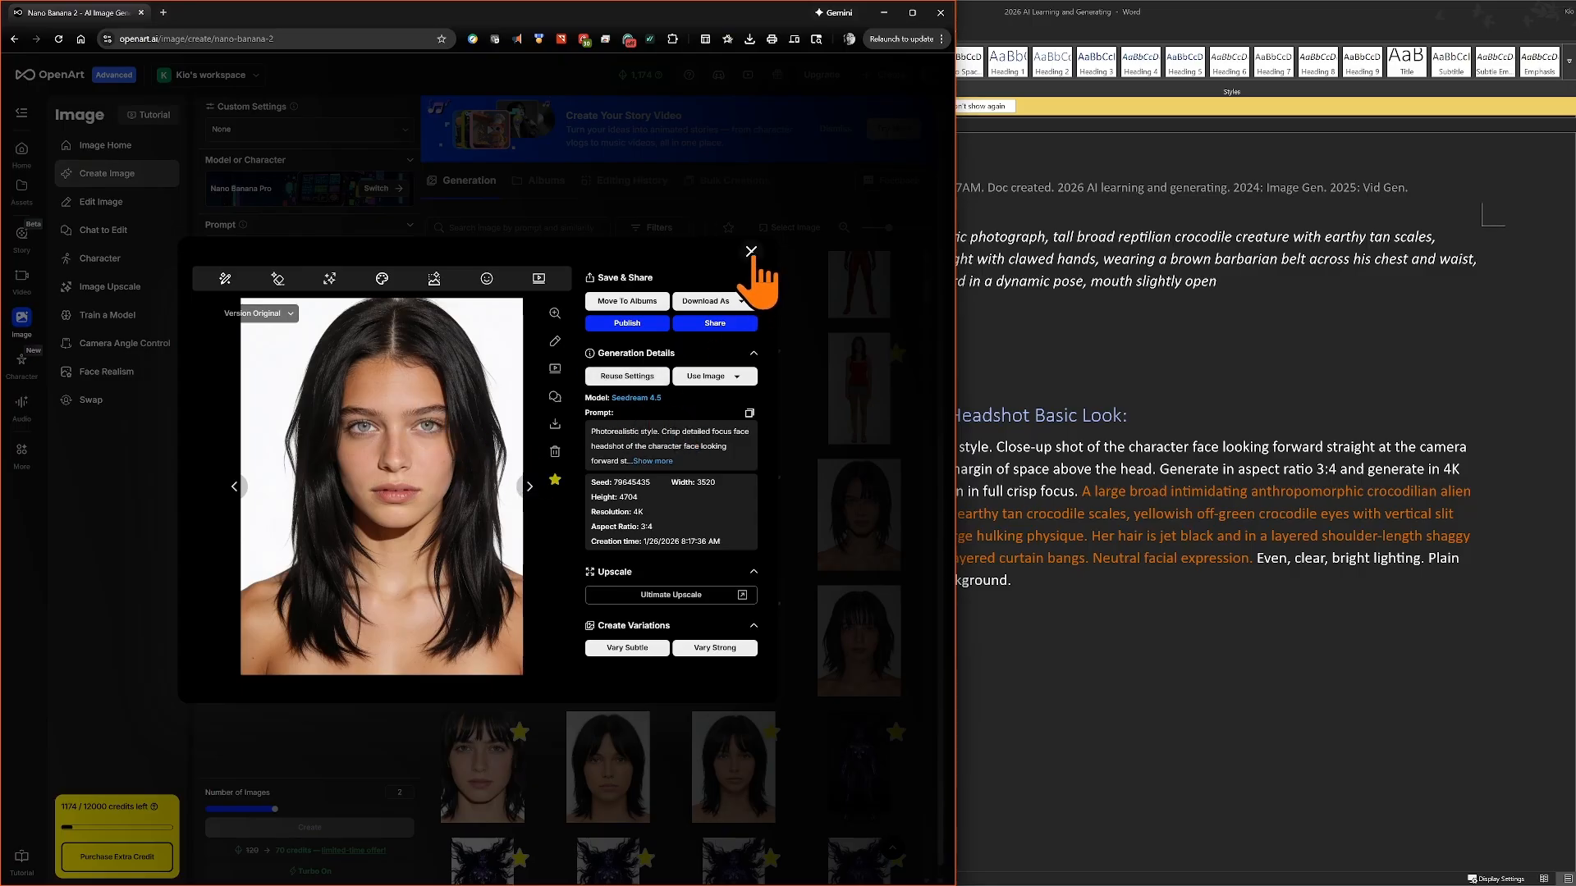
pyautogui.click(751, 251)
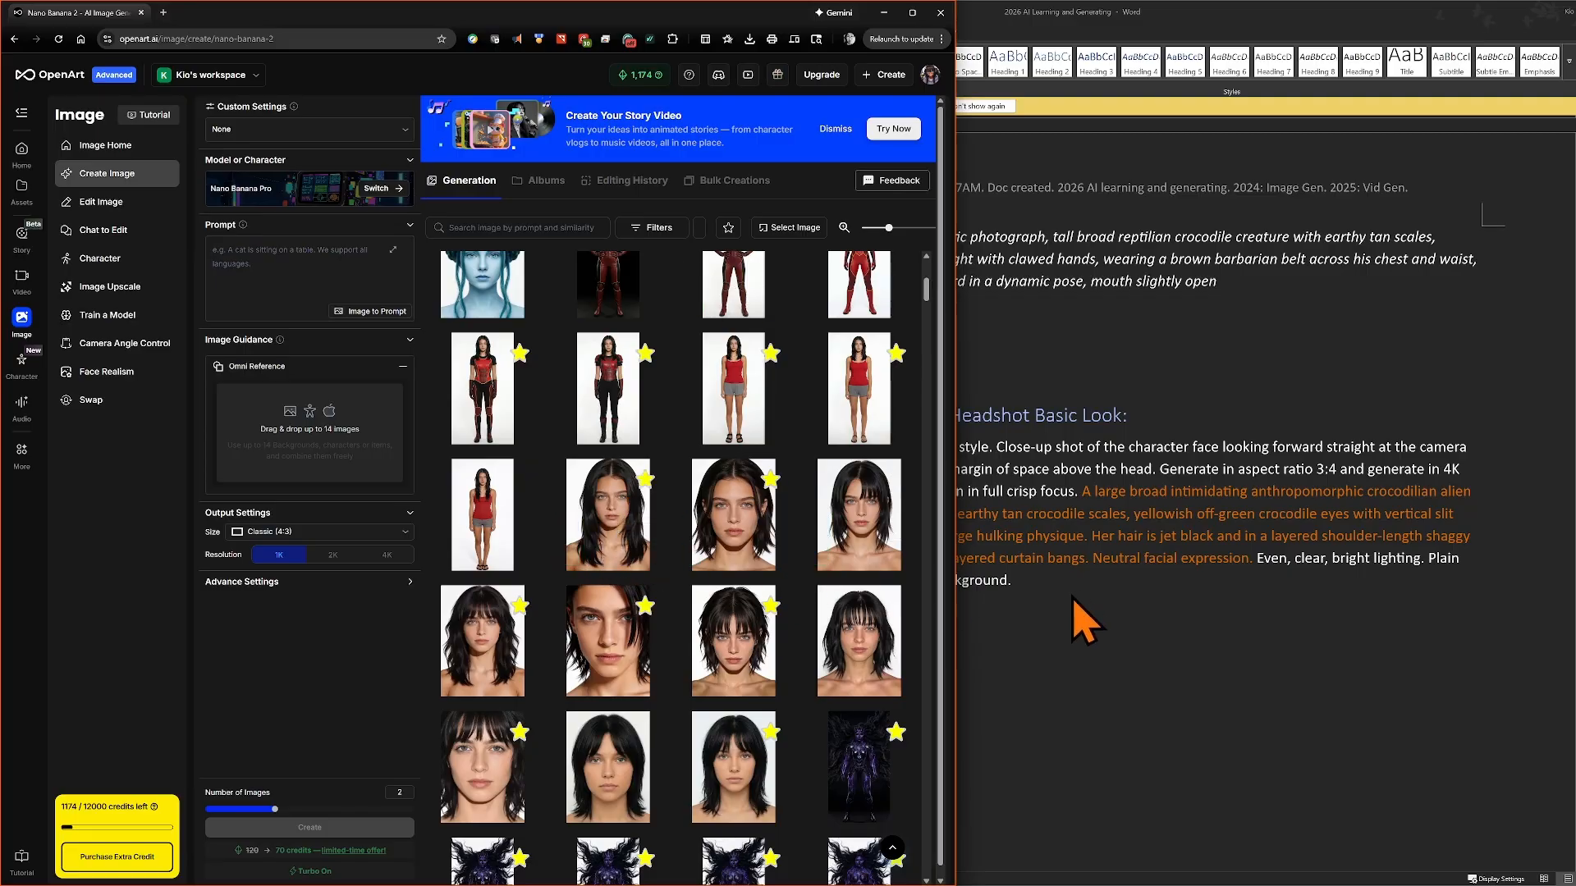
pyautogui.click(727, 770)
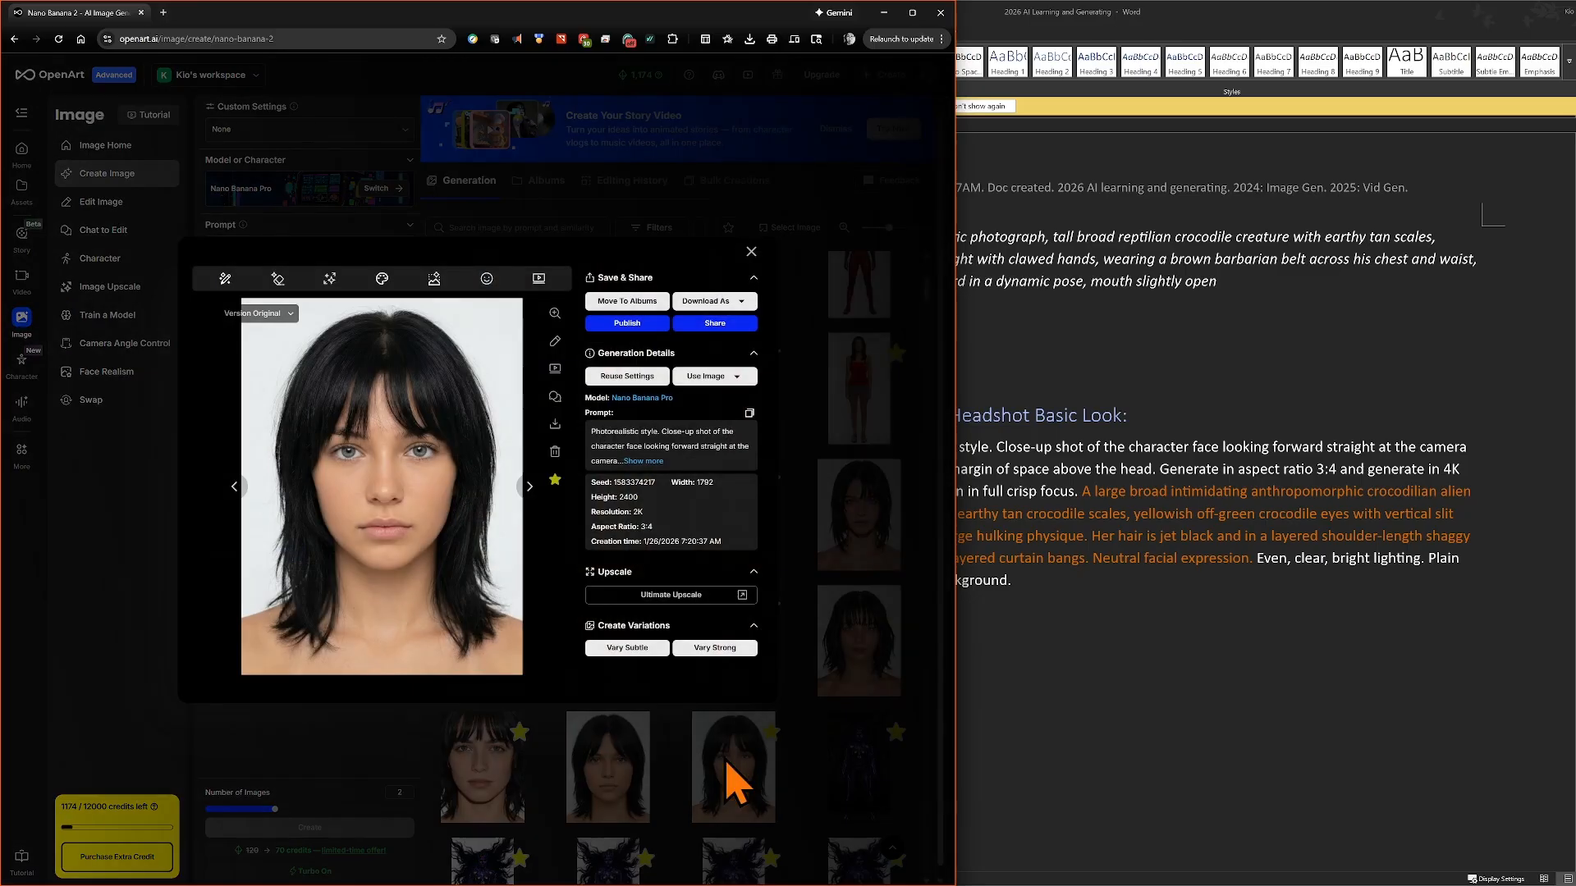
# - Close the Nano Banana Pro headshot and examine the black-haired woman's Seedream 4.5 headshot and its generation details
pyautogui.click(751, 251)
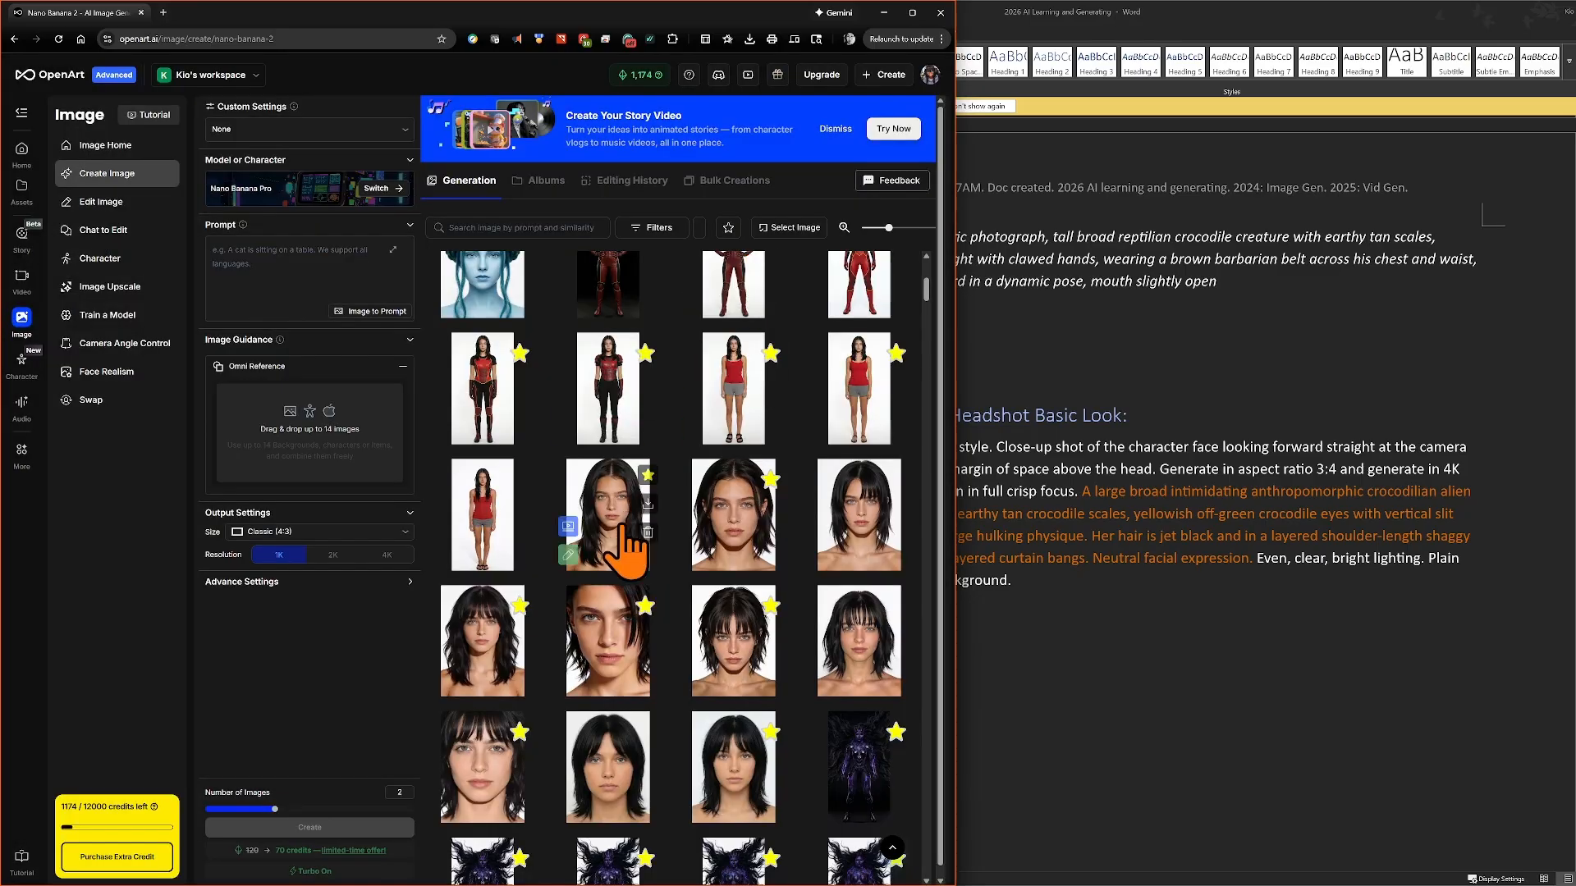
pyautogui.click(478, 756)
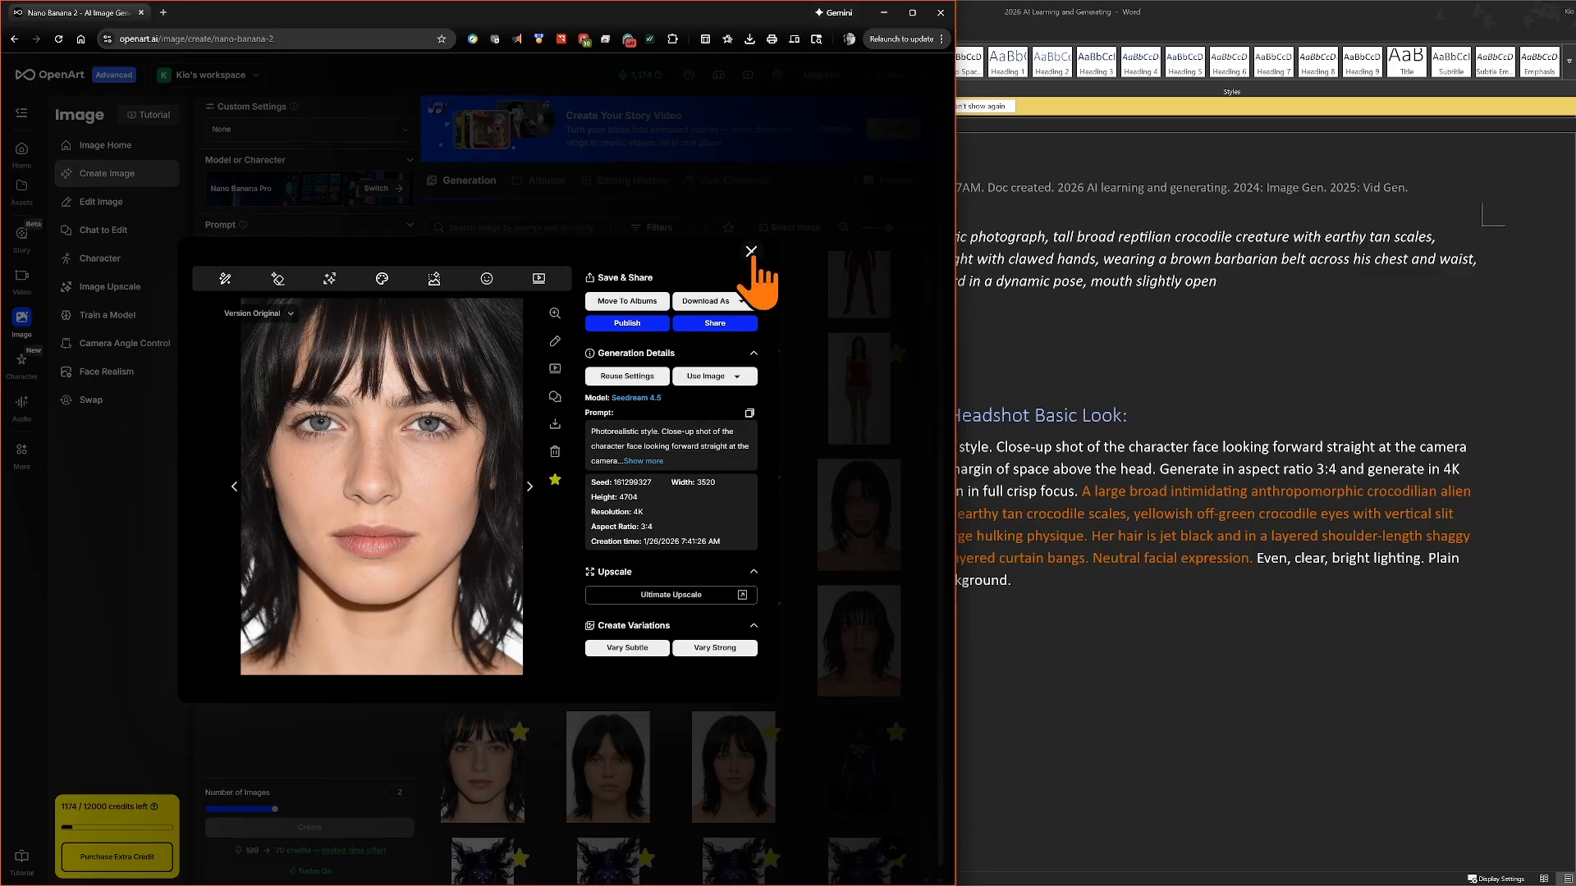
pyautogui.click(751, 251)
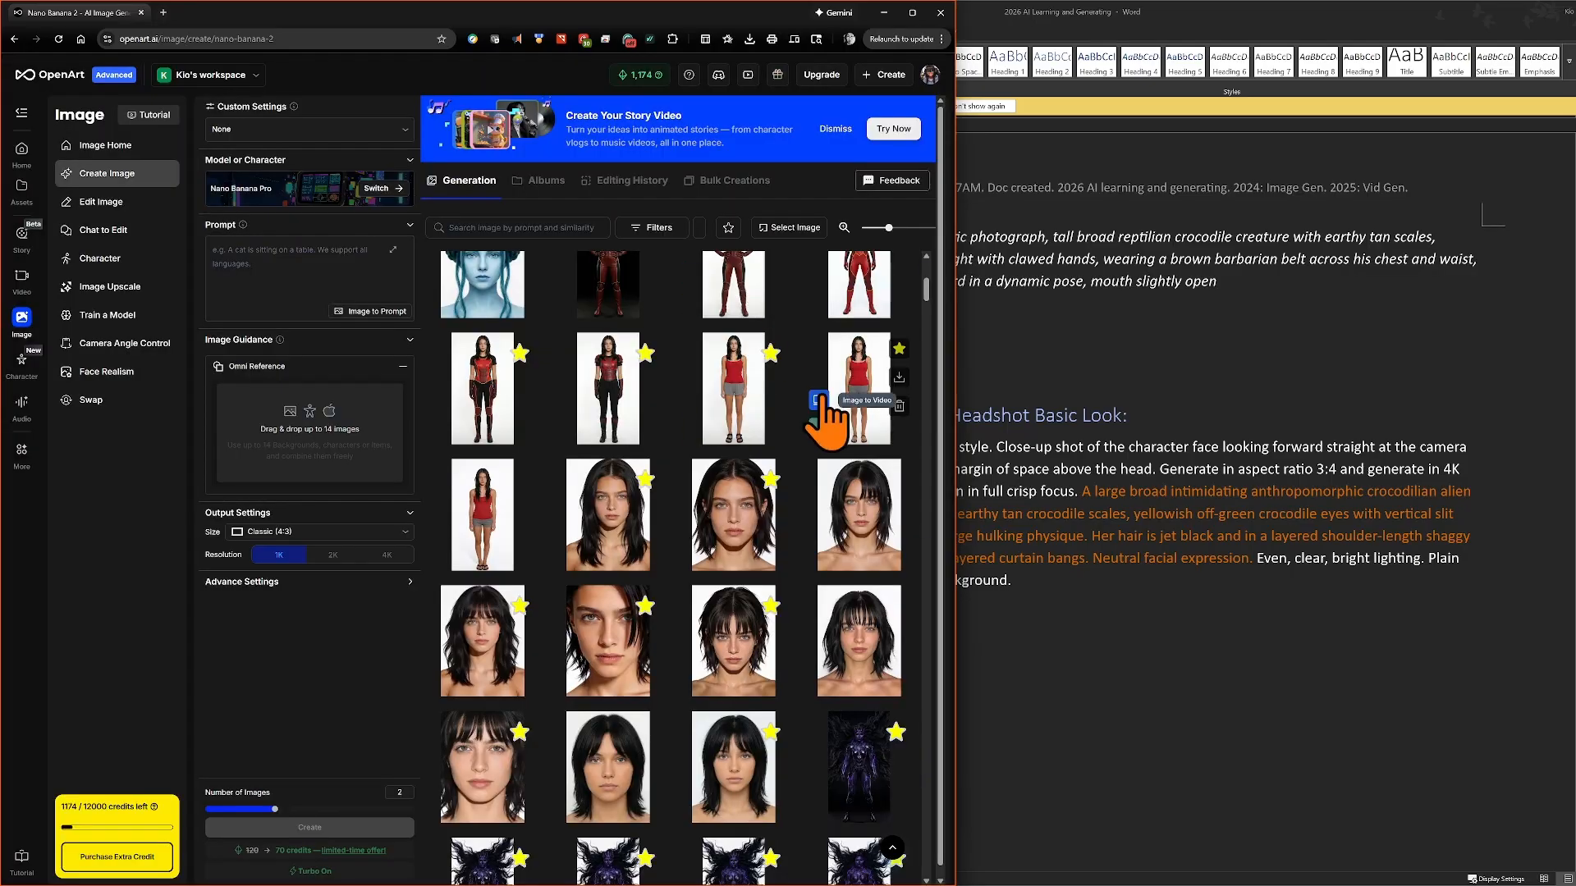
pyautogui.scroll(5, 792, 705)
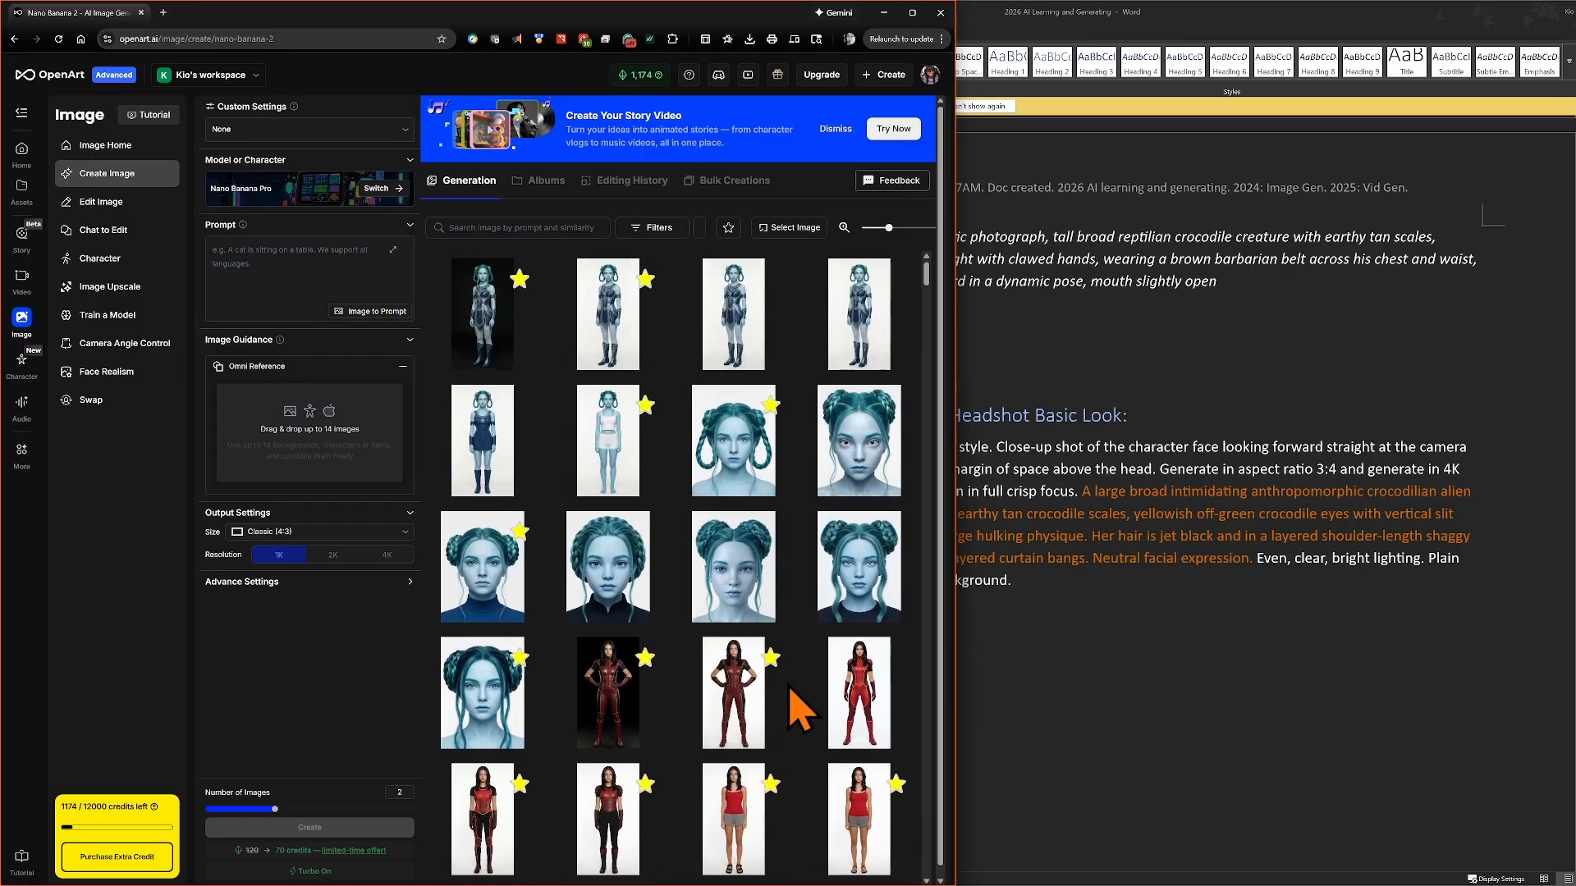
# - Switch to Word and color "Generate in aspect ratio 3:4 and generate in 4K high resolution in full crisp focus." purple in the headshot prompt
pyautogui.click(1085, 610)
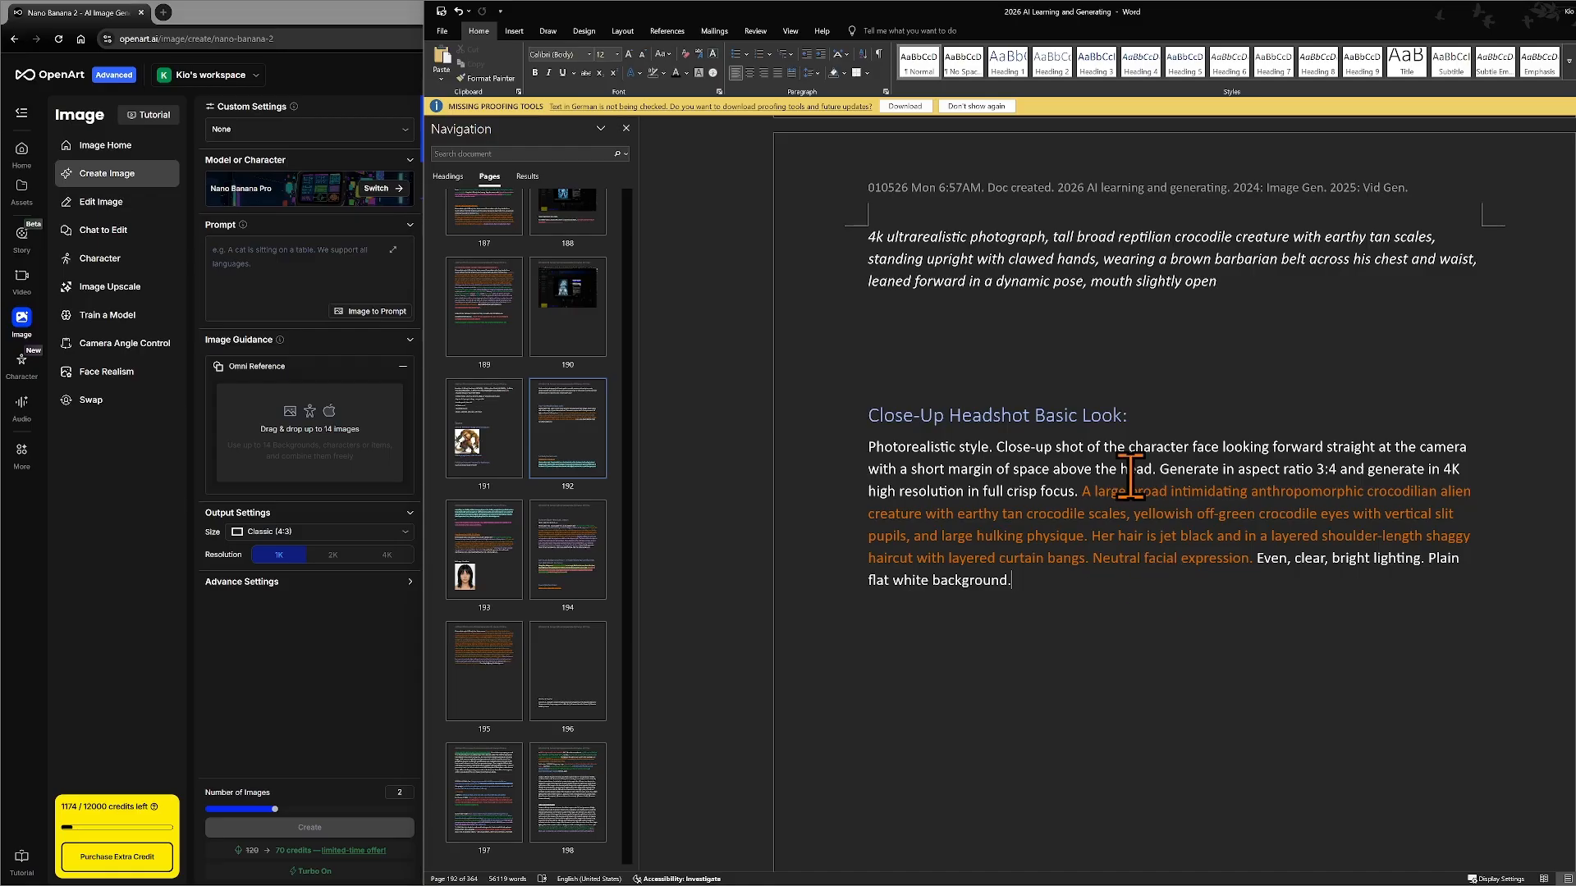
pyautogui.moveTo(1152, 479); pyautogui.dragTo(1075, 490)
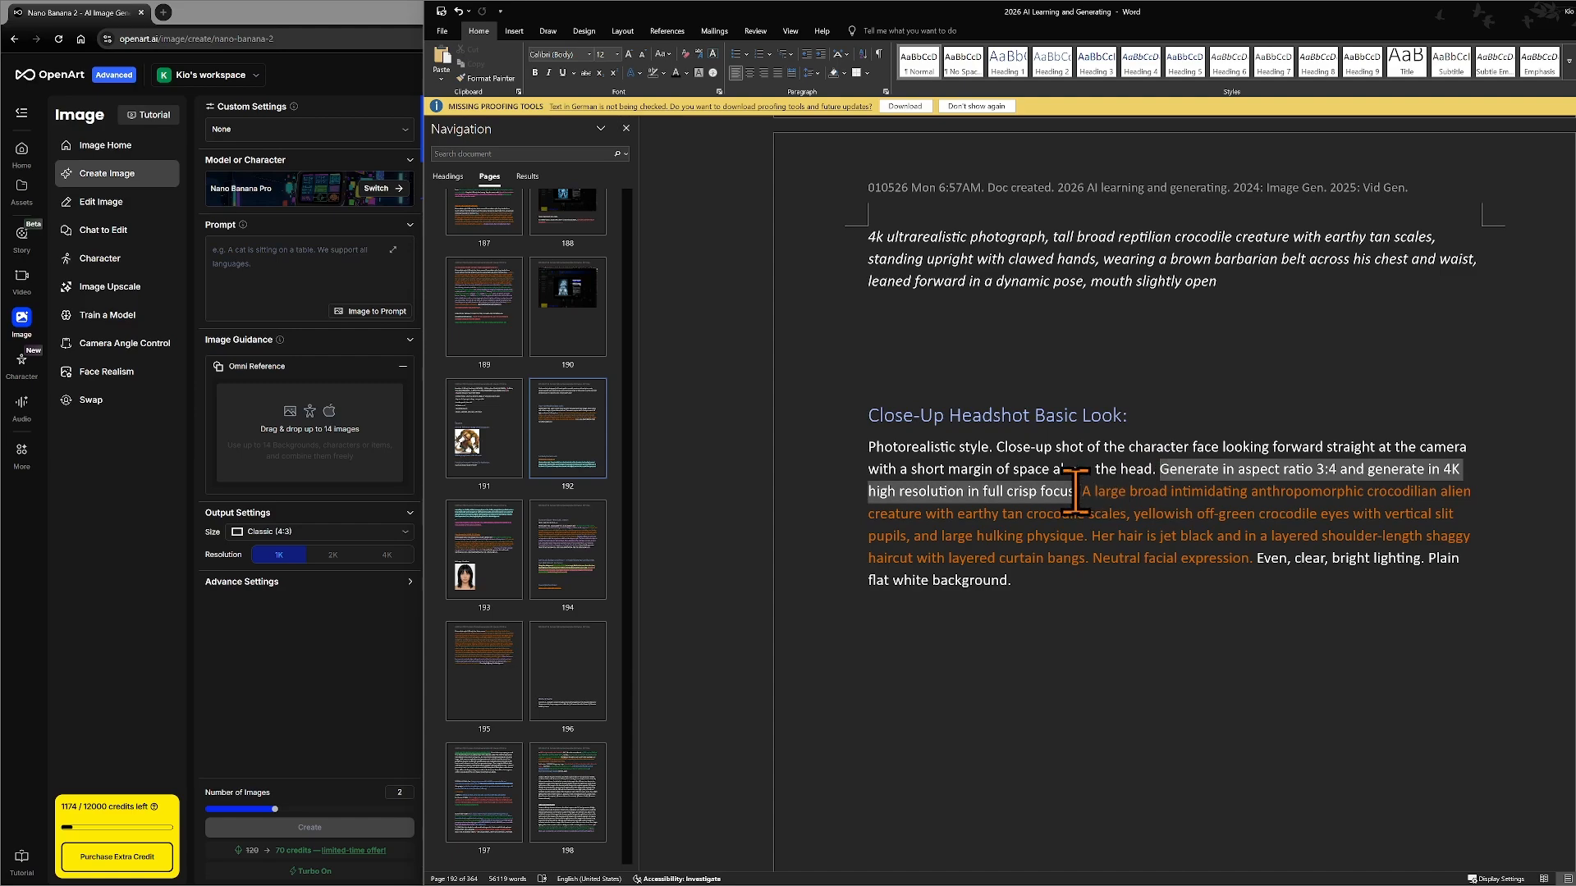
pyautogui.click(1159, 470)
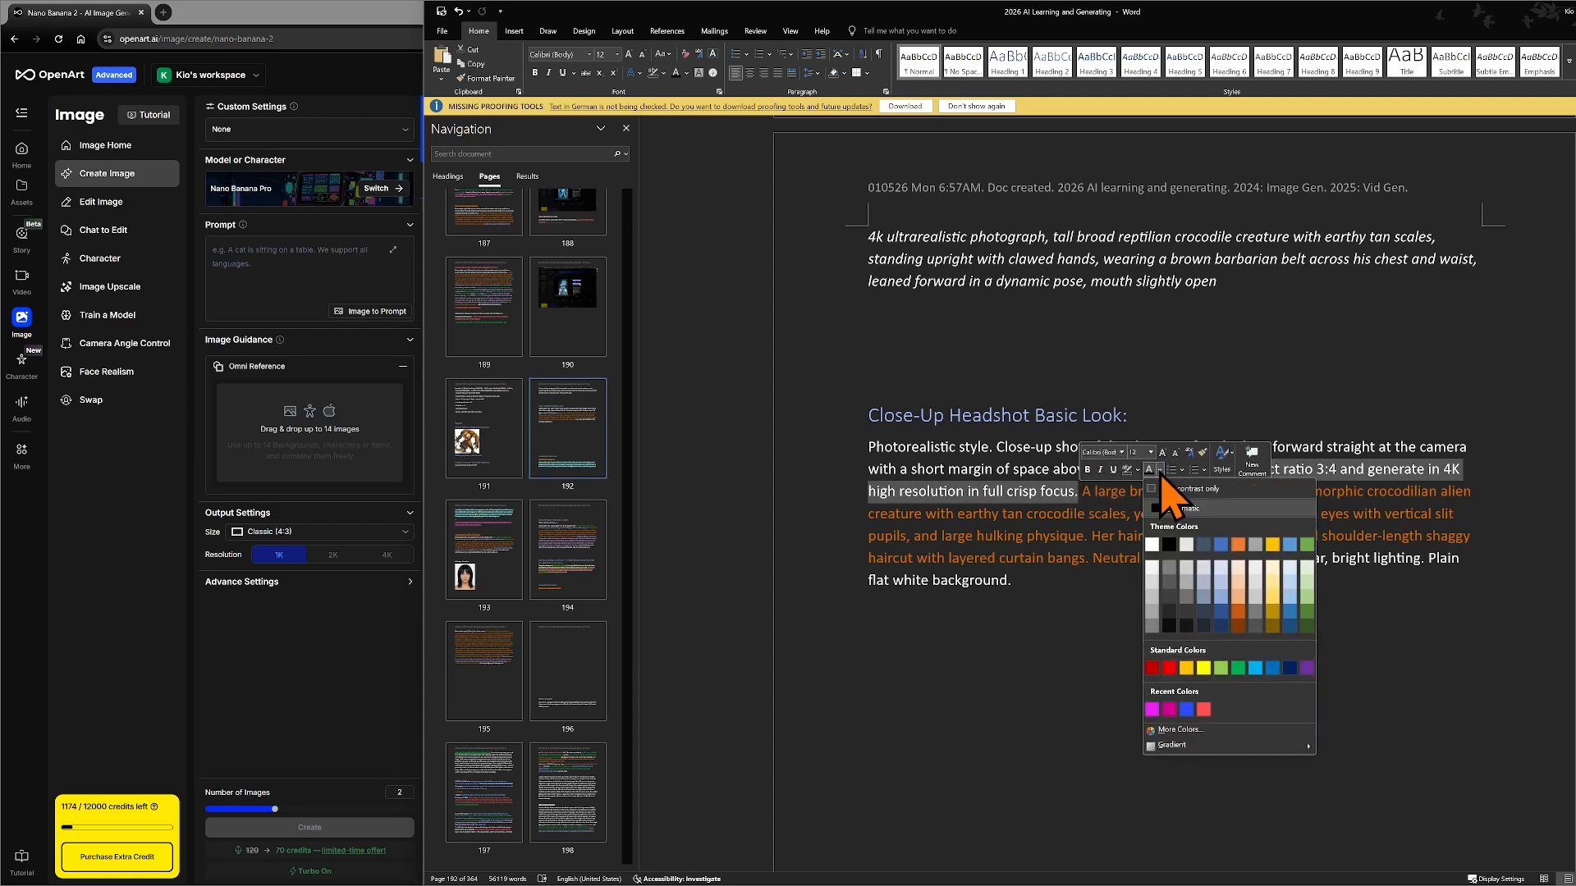
pyautogui.click(1306, 669)
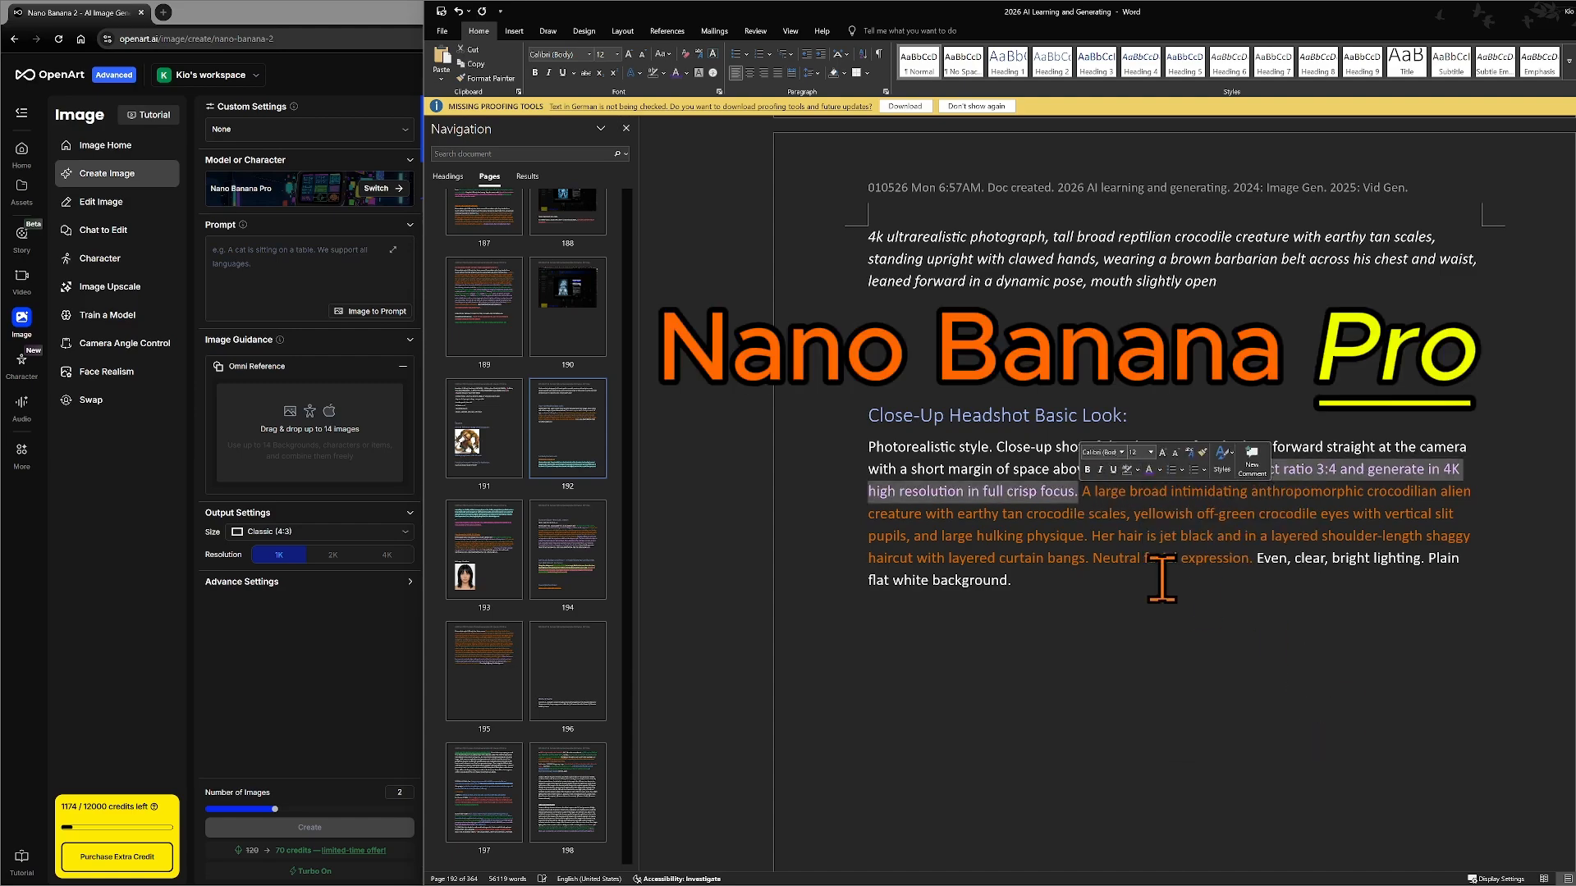
pyautogui.click(1139, 589)
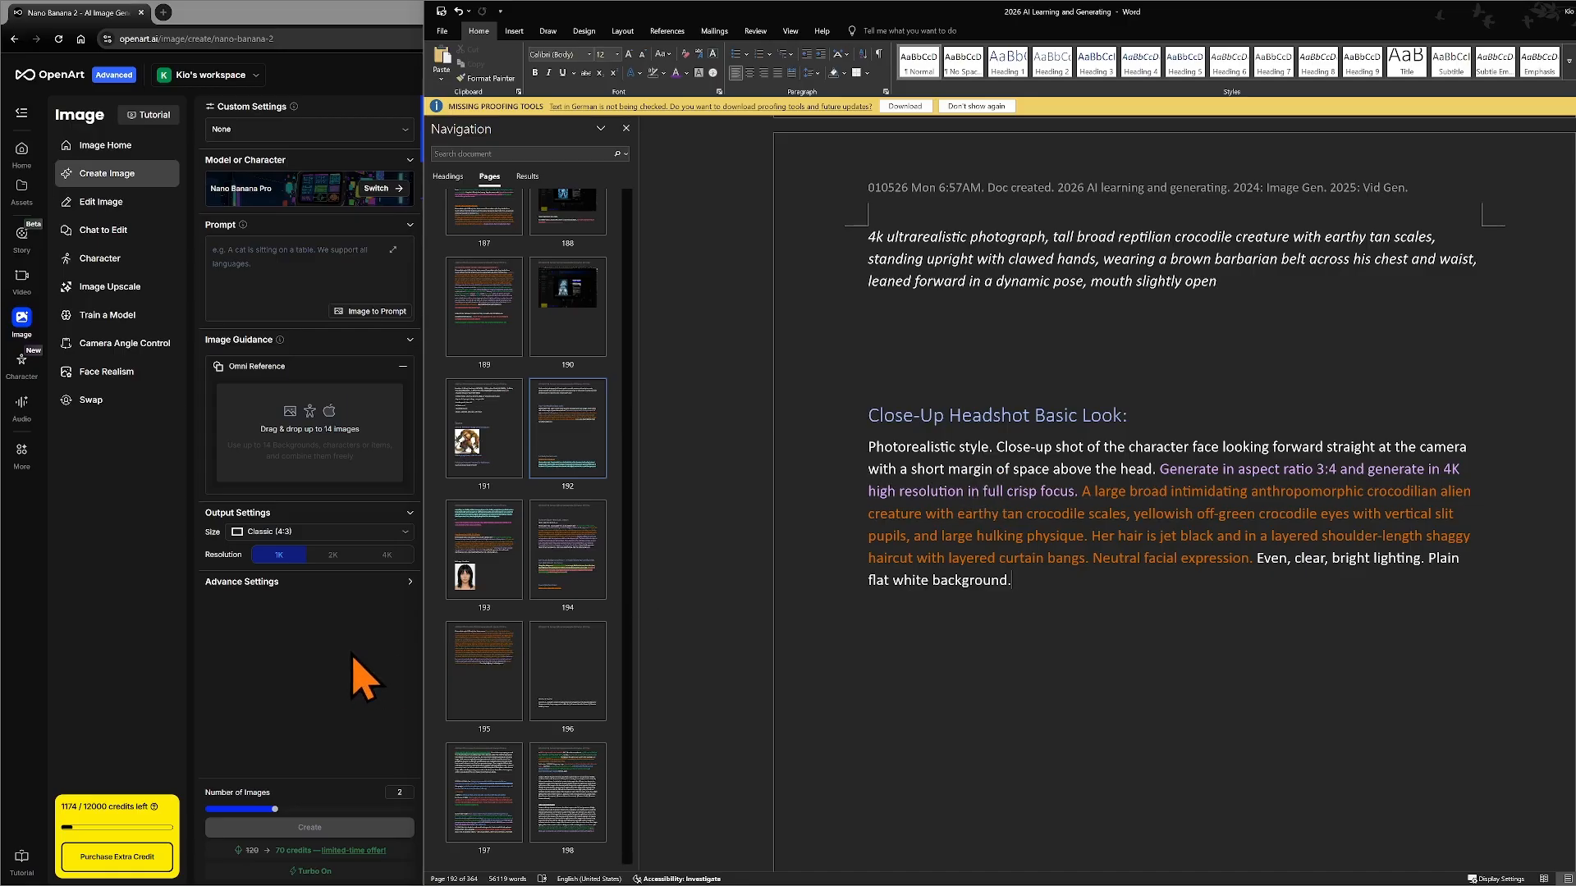
# - Examine OpenArt's output size and resolution options against the aspect ratio and resolution wording of the Word headshot prompt
pyautogui.click(279, 586)
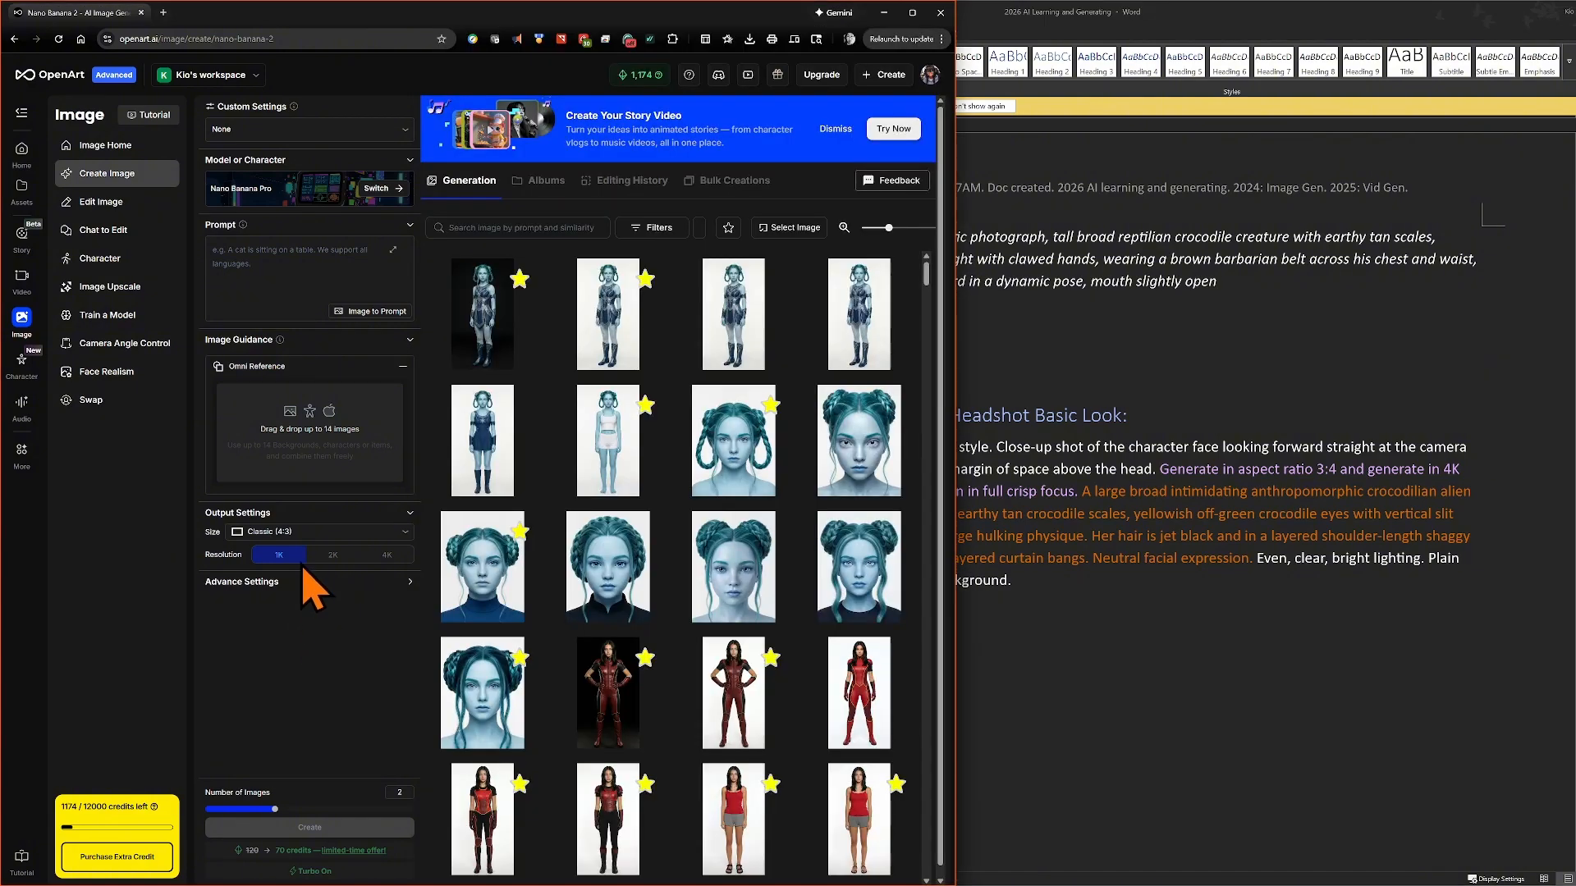
pyautogui.click(345, 533)
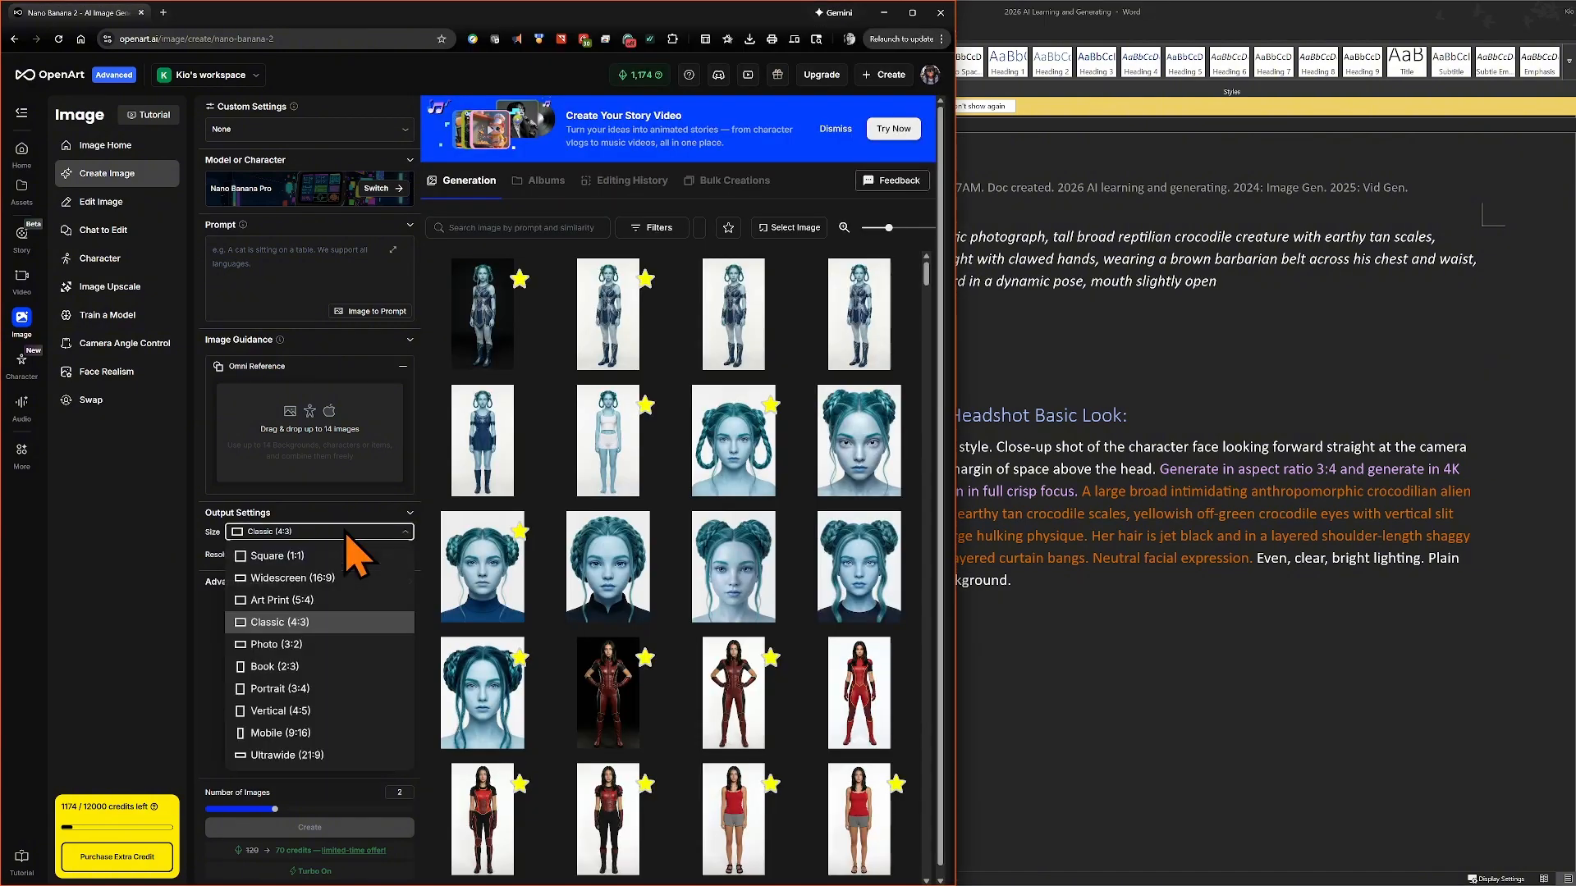
pyautogui.click(177, 659)
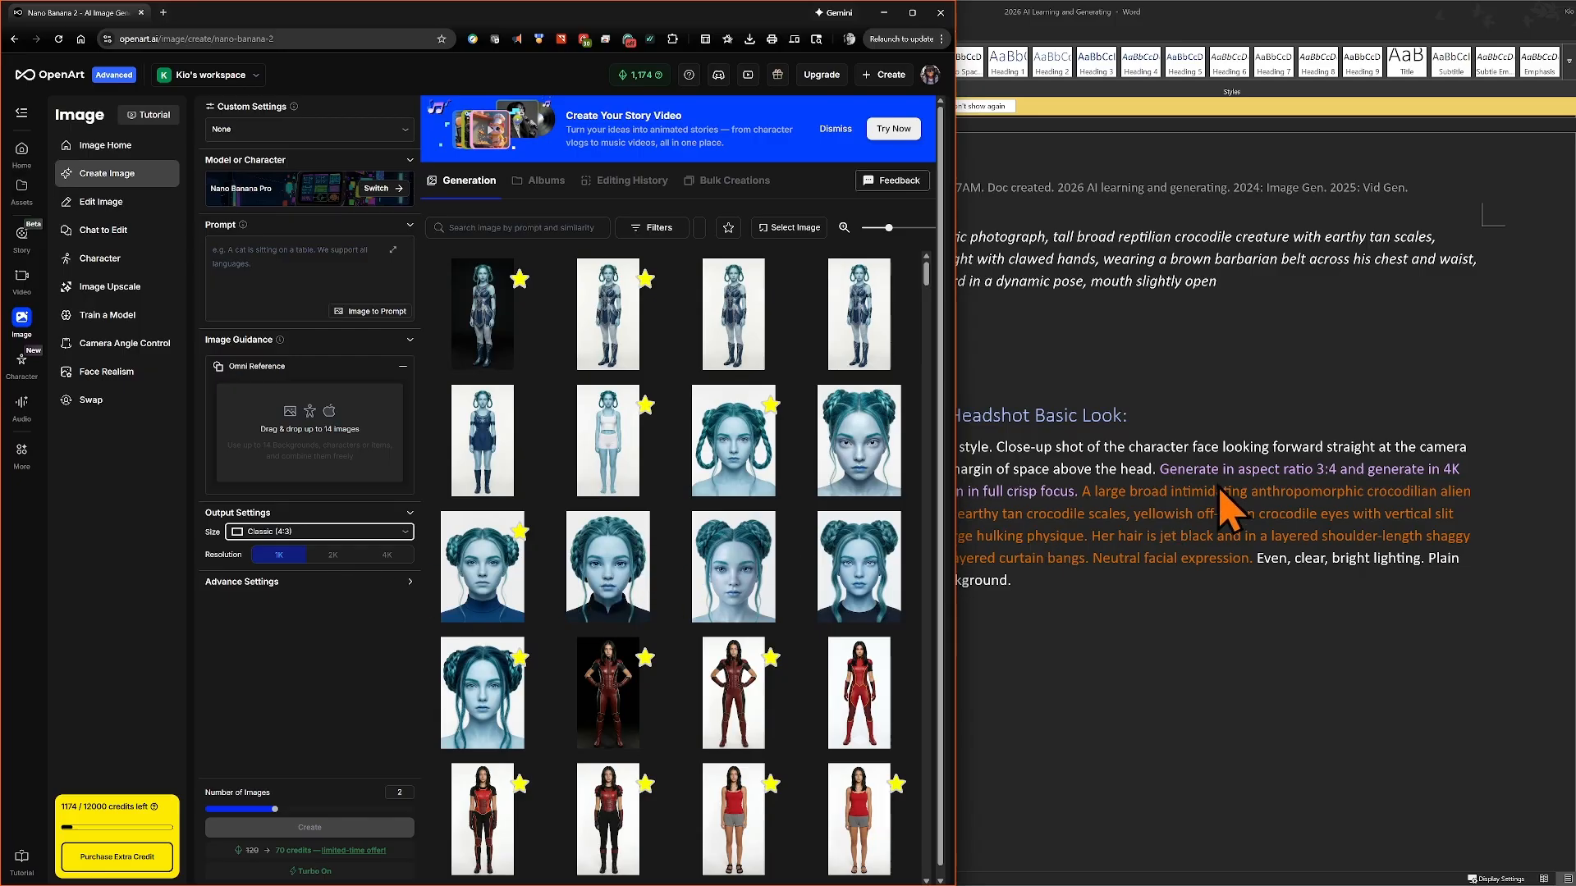
pyautogui.click(1243, 503)
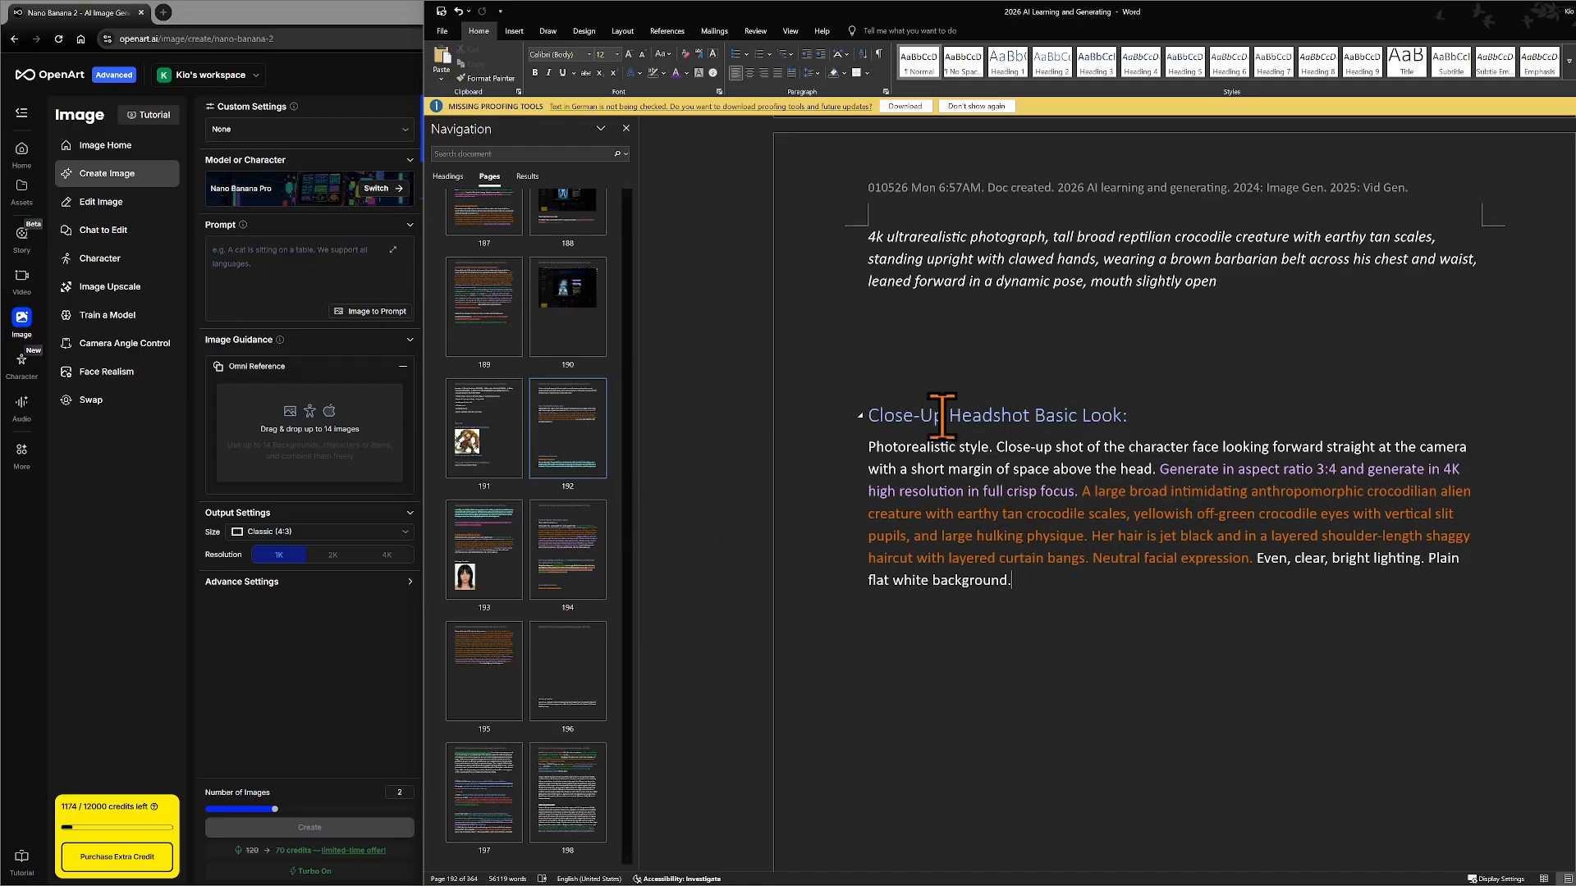
pyautogui.click(264, 678)
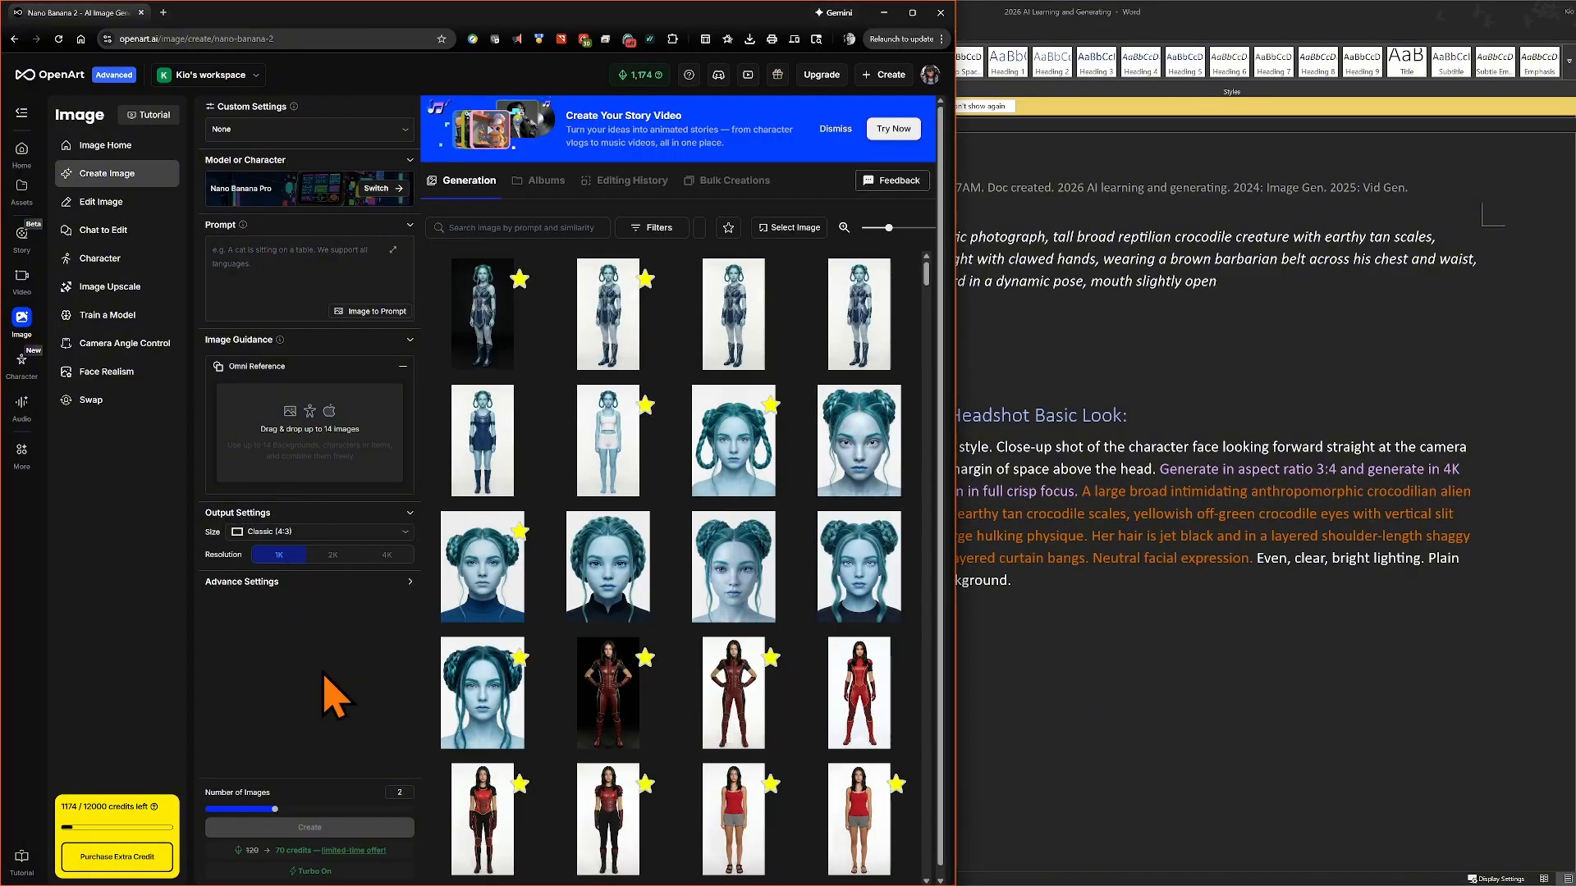
pyautogui.click(1092, 584)
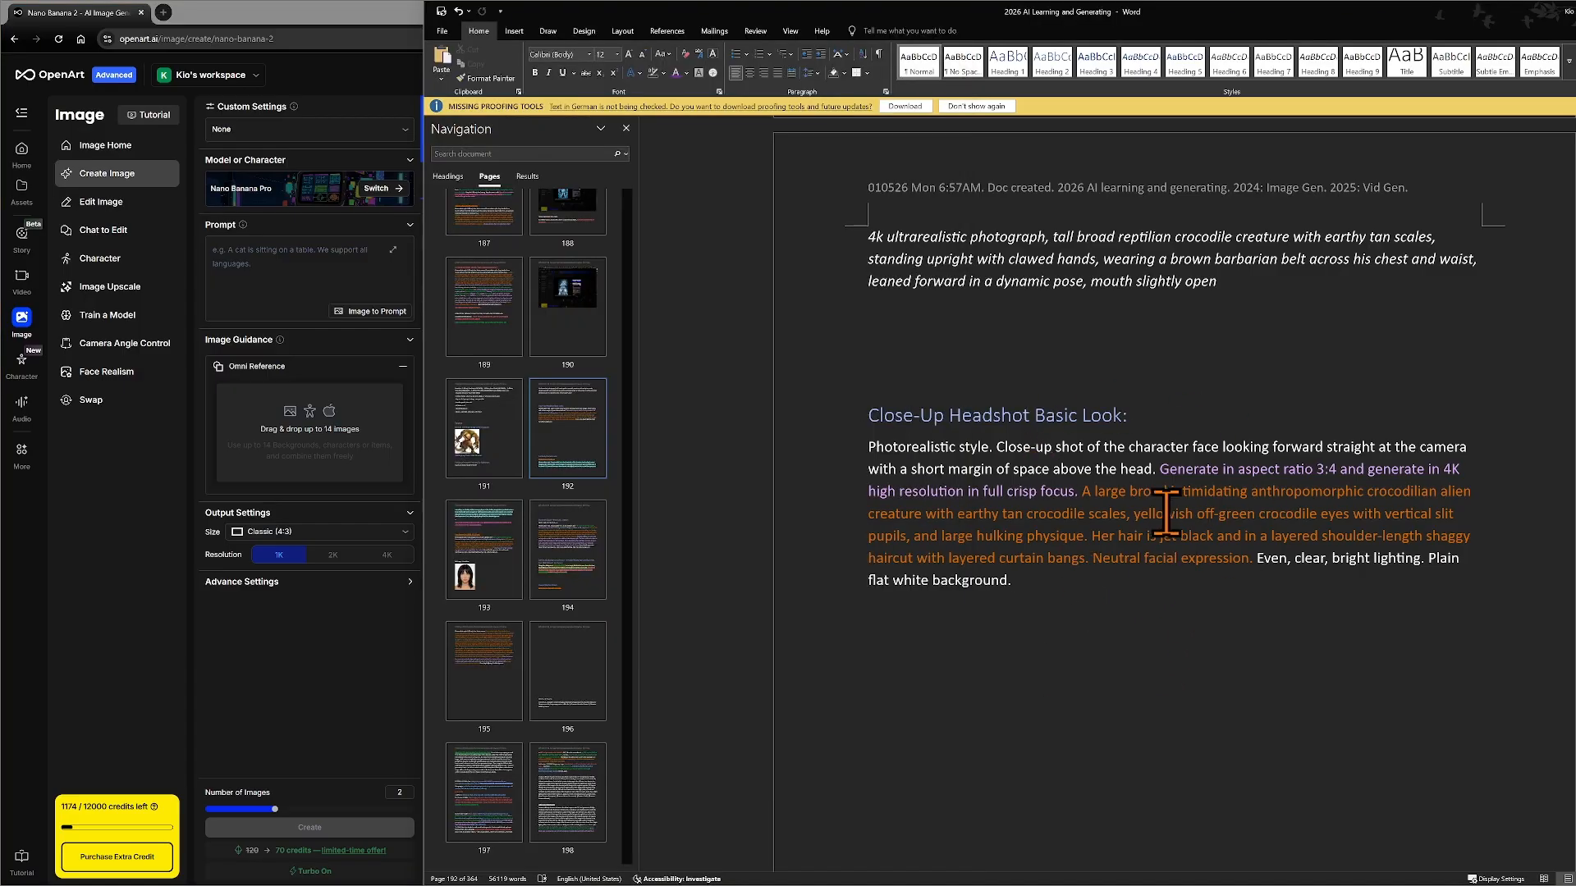
pyautogui.click(302, 661)
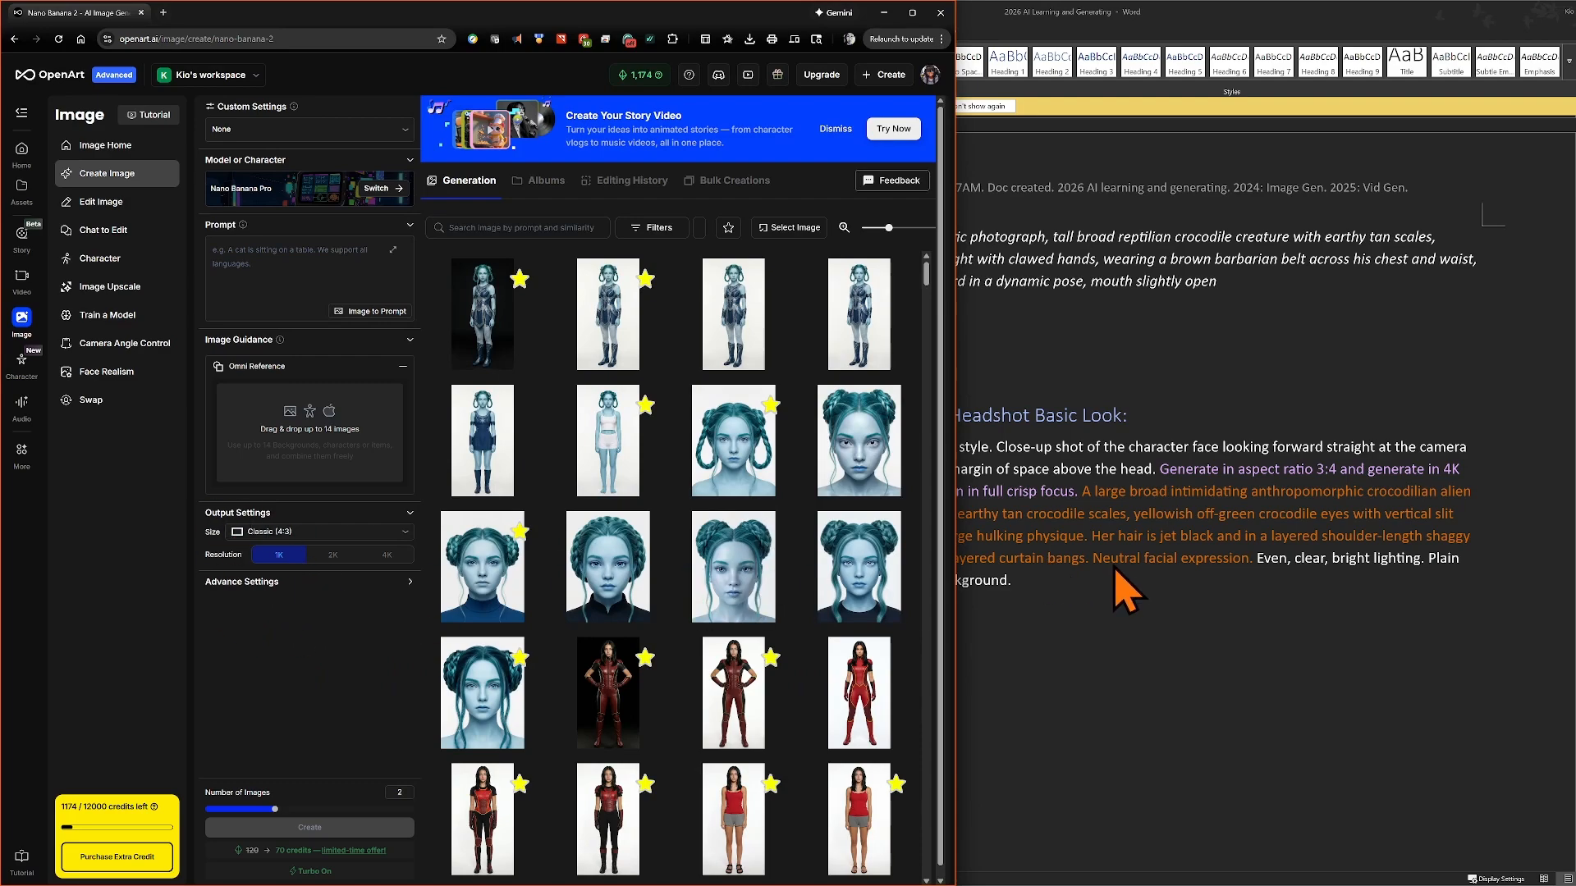
# - In Word, delete "Her hair is jet black and in a layered shoulder-length shaggy haircut with layered curtain bangs." after checking the Sauvos reference image
pyautogui.click(1100, 611)
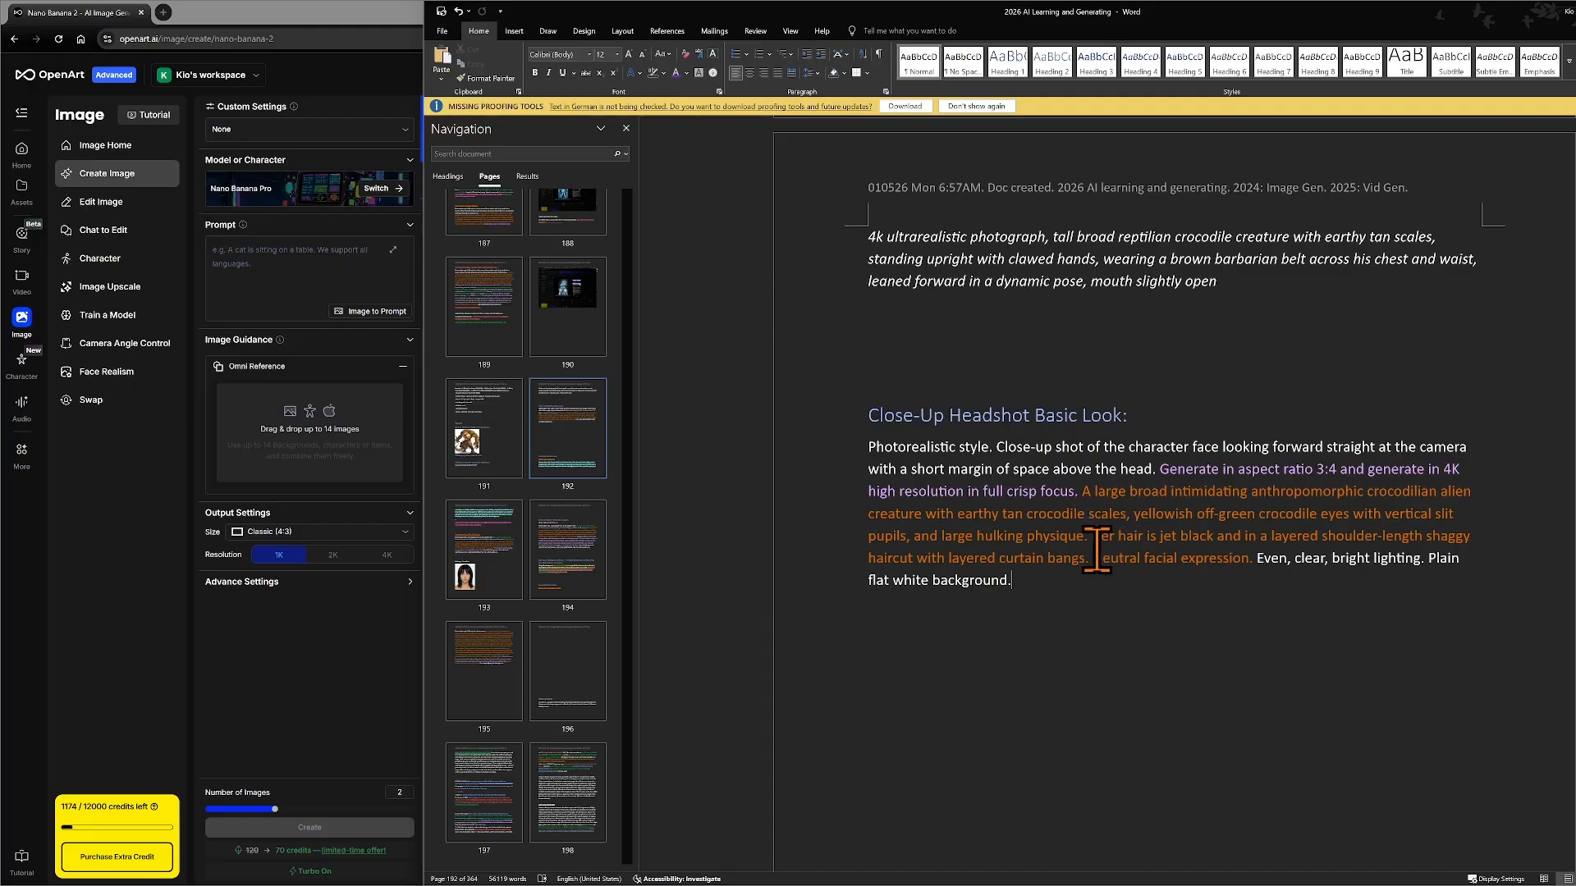
pyautogui.scroll(10, 1093, 536)
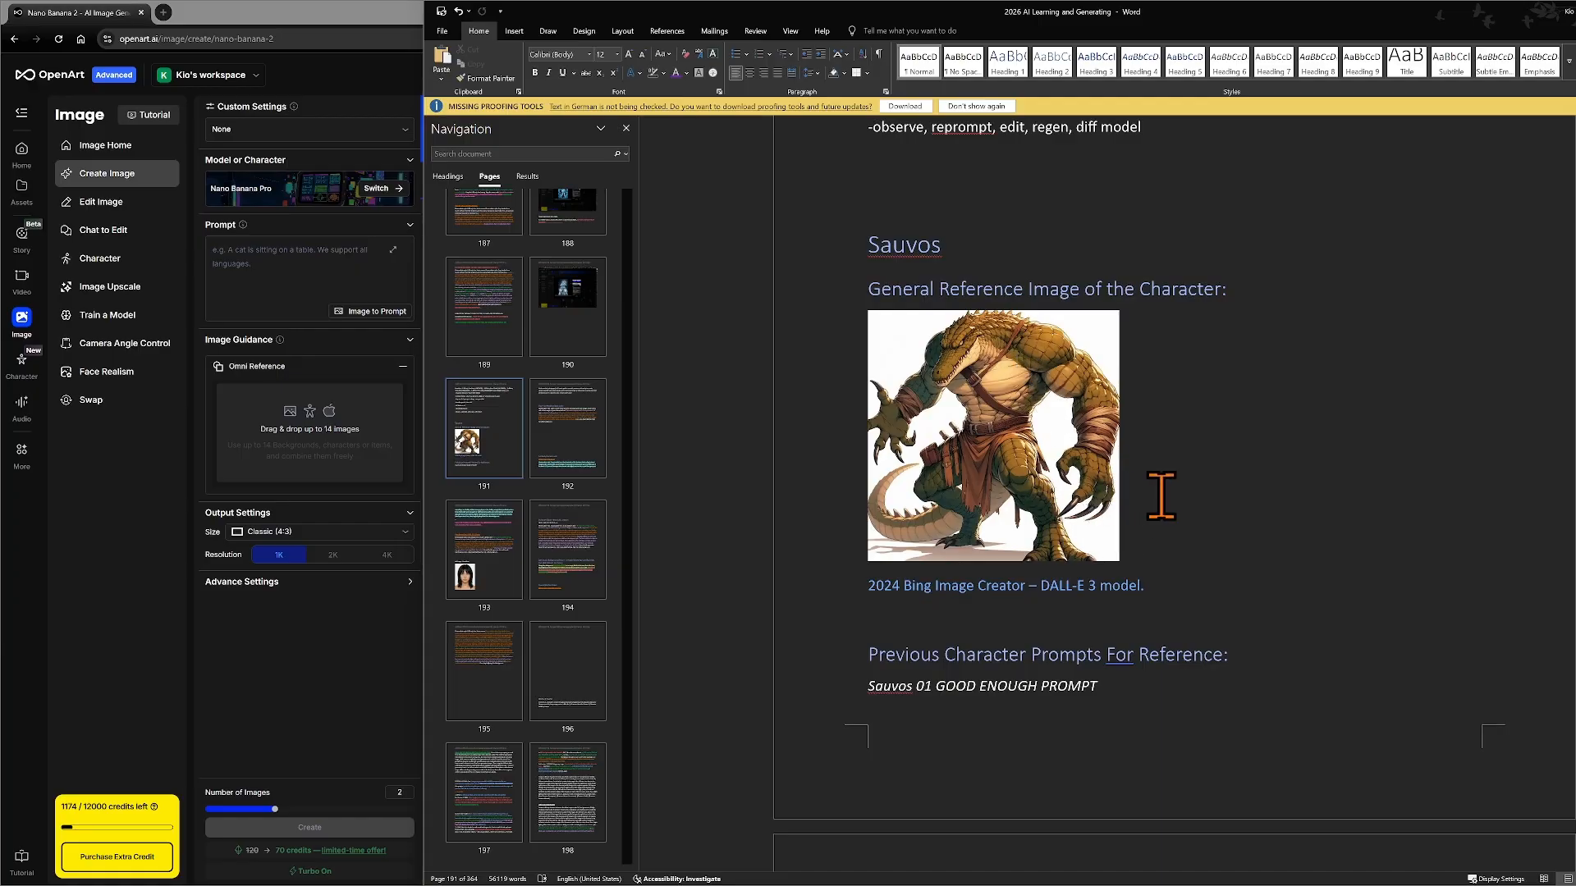
pyautogui.scroll(-8, 1160, 496)
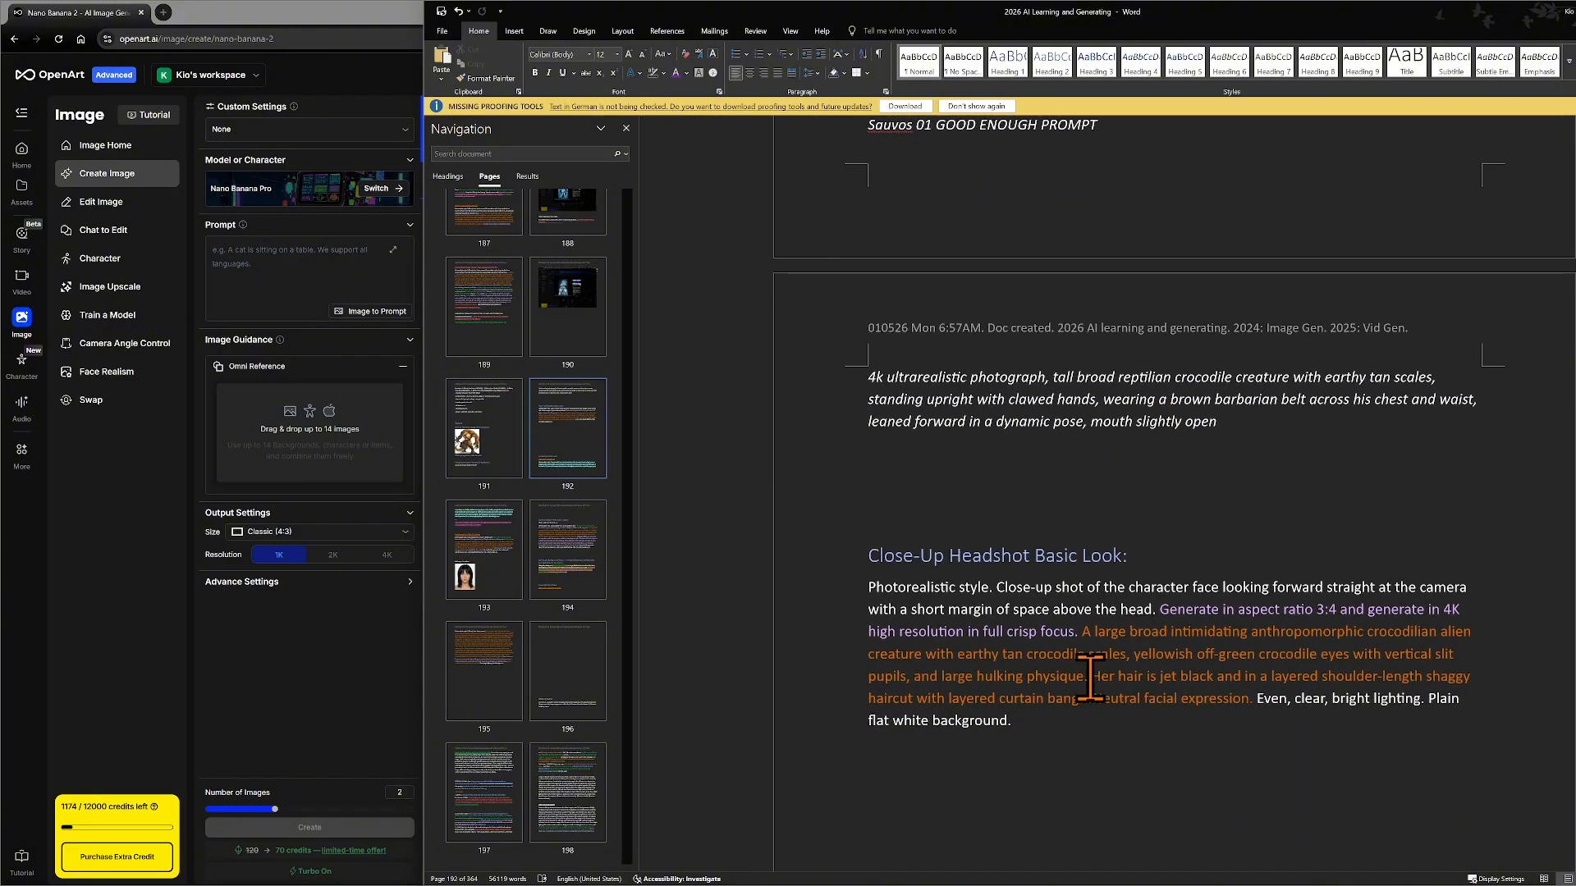
pyautogui.moveTo(1090, 677); pyautogui.dragTo(1088, 703)
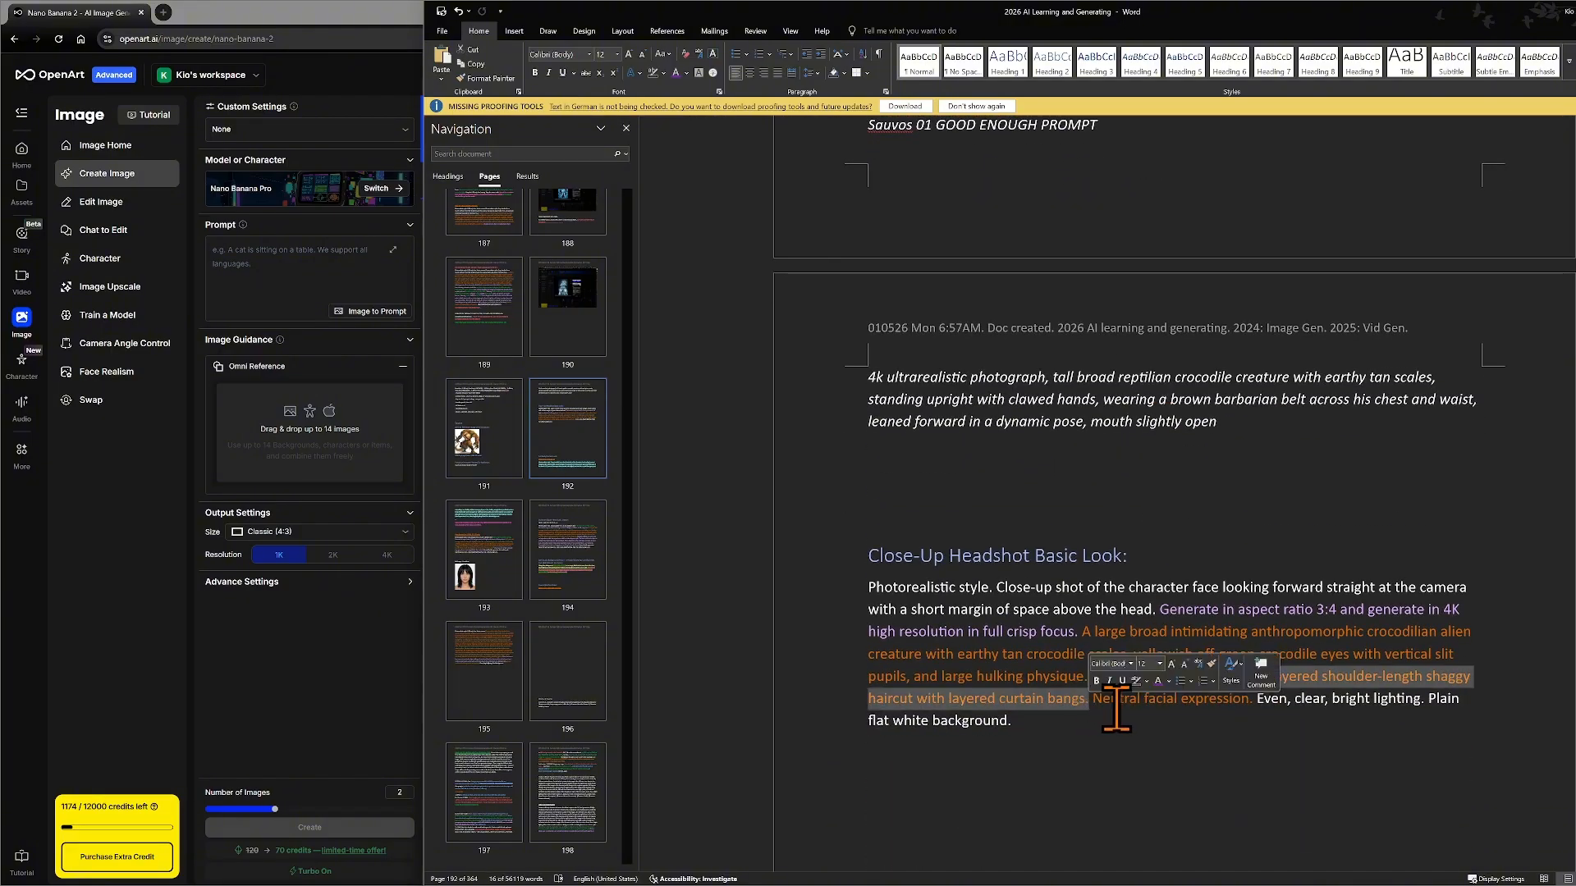
pyautogui.press('Delete')
pyautogui.scroll(-3, 1170, 673)
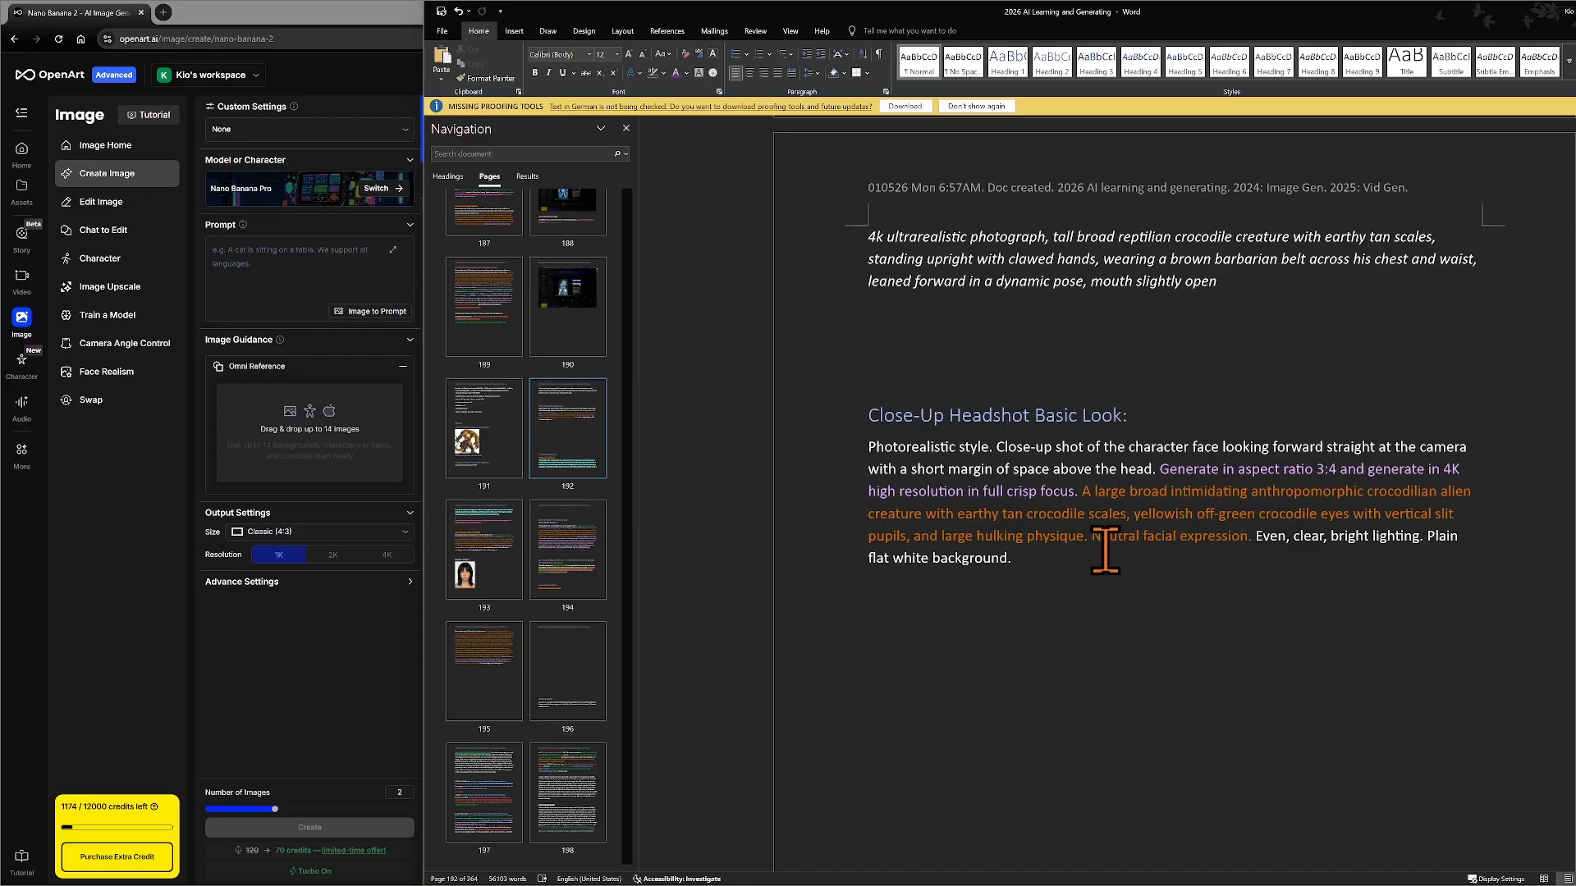
# - Switch to OpenArt and set the output size to Portrait (3:4), checking it against the prompt in Word
pyautogui.click(340, 614)
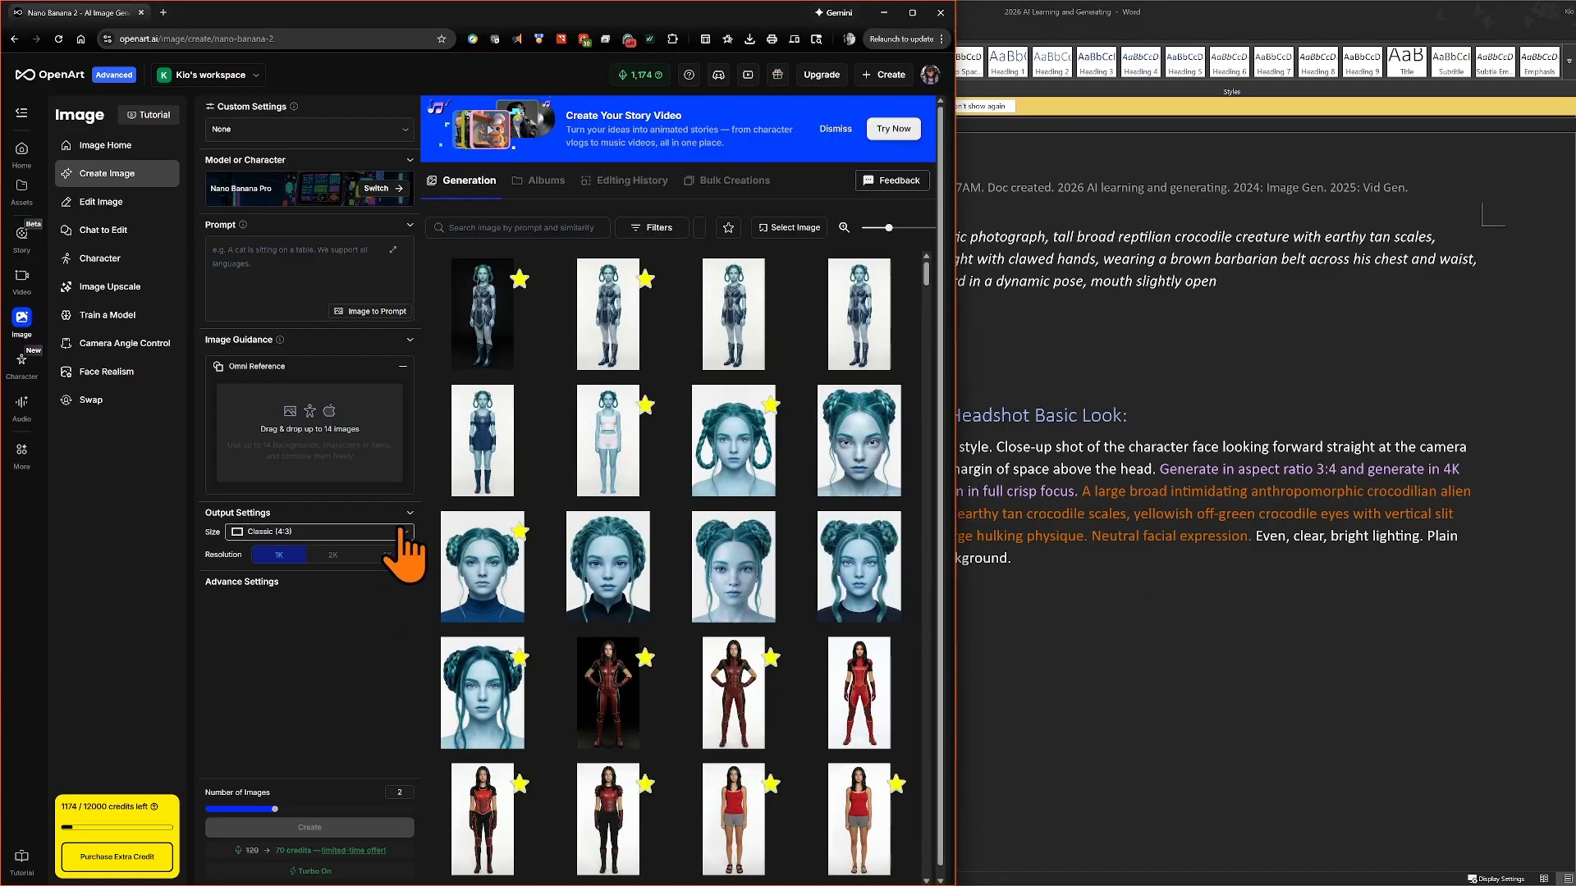
pyautogui.click(402, 532)
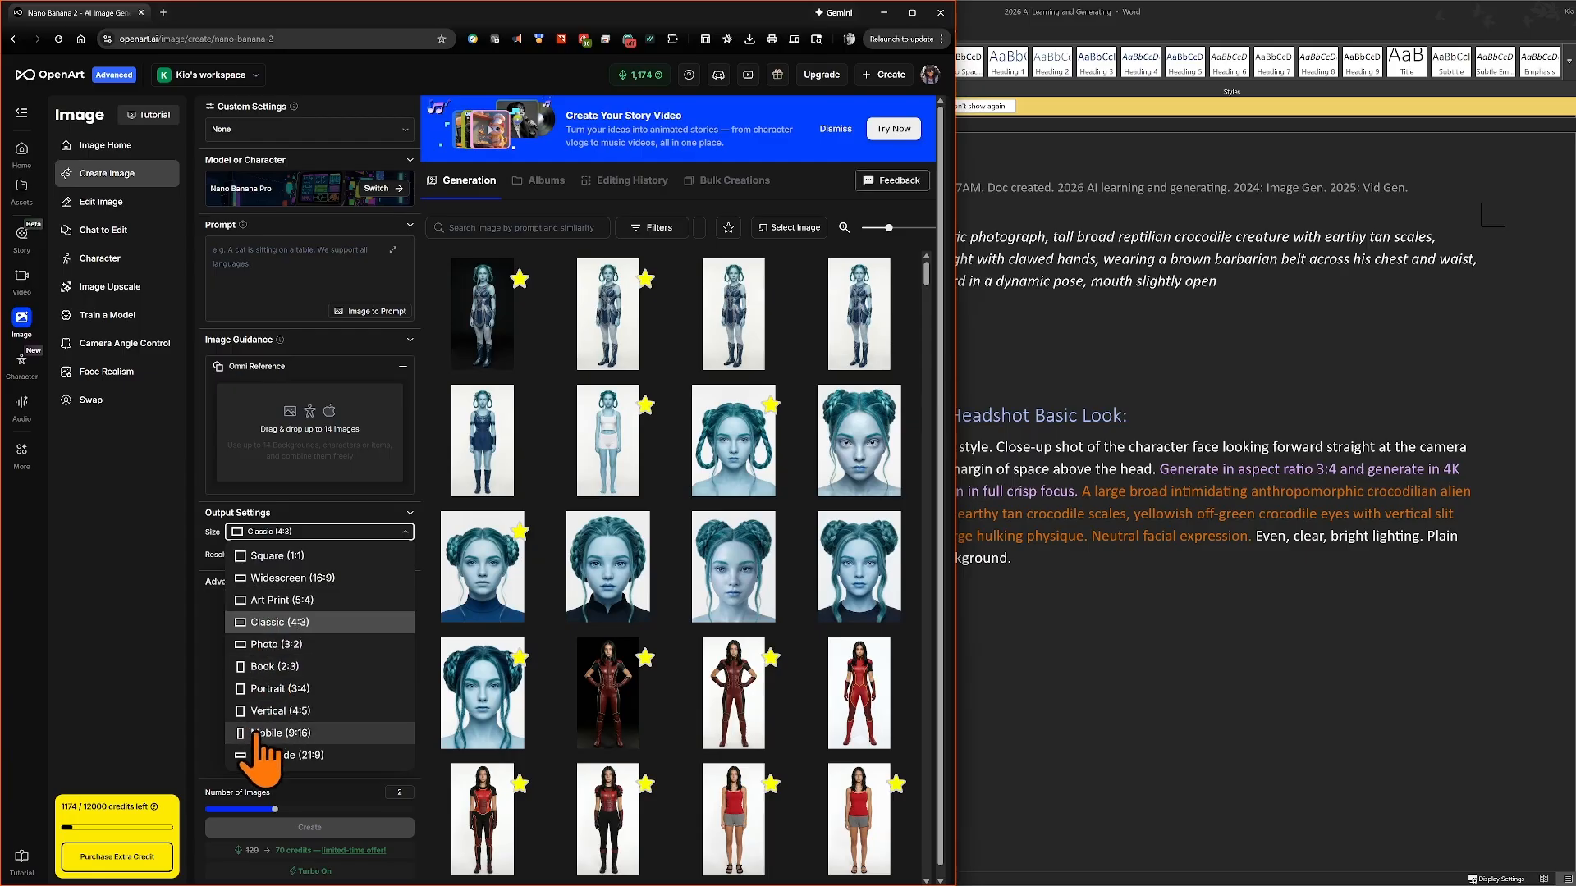
pyautogui.click(316, 690)
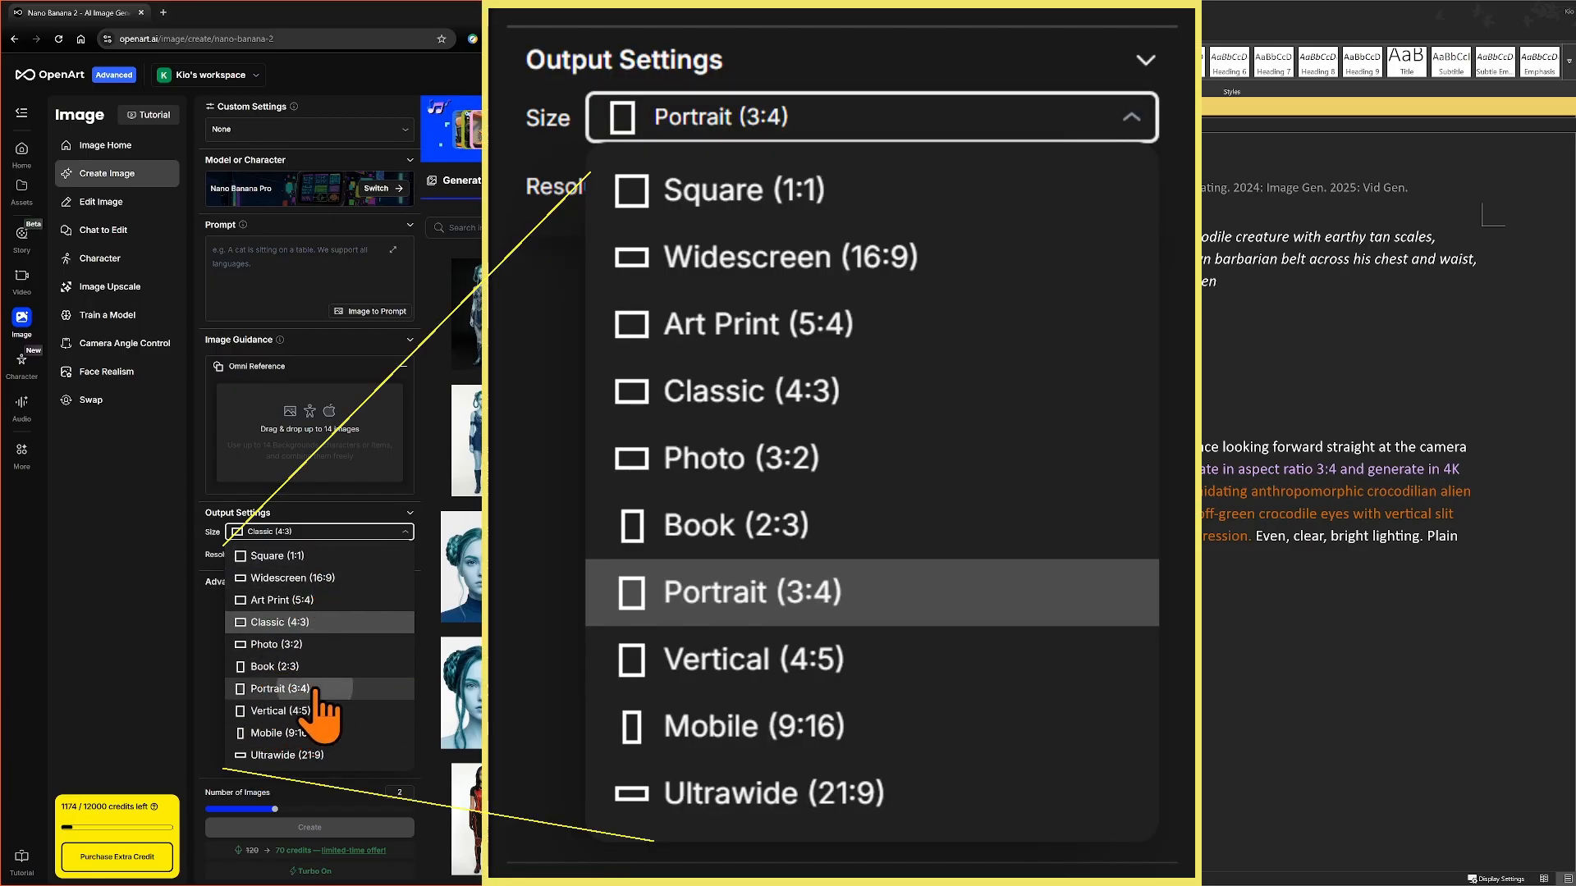
pyautogui.click(393, 532)
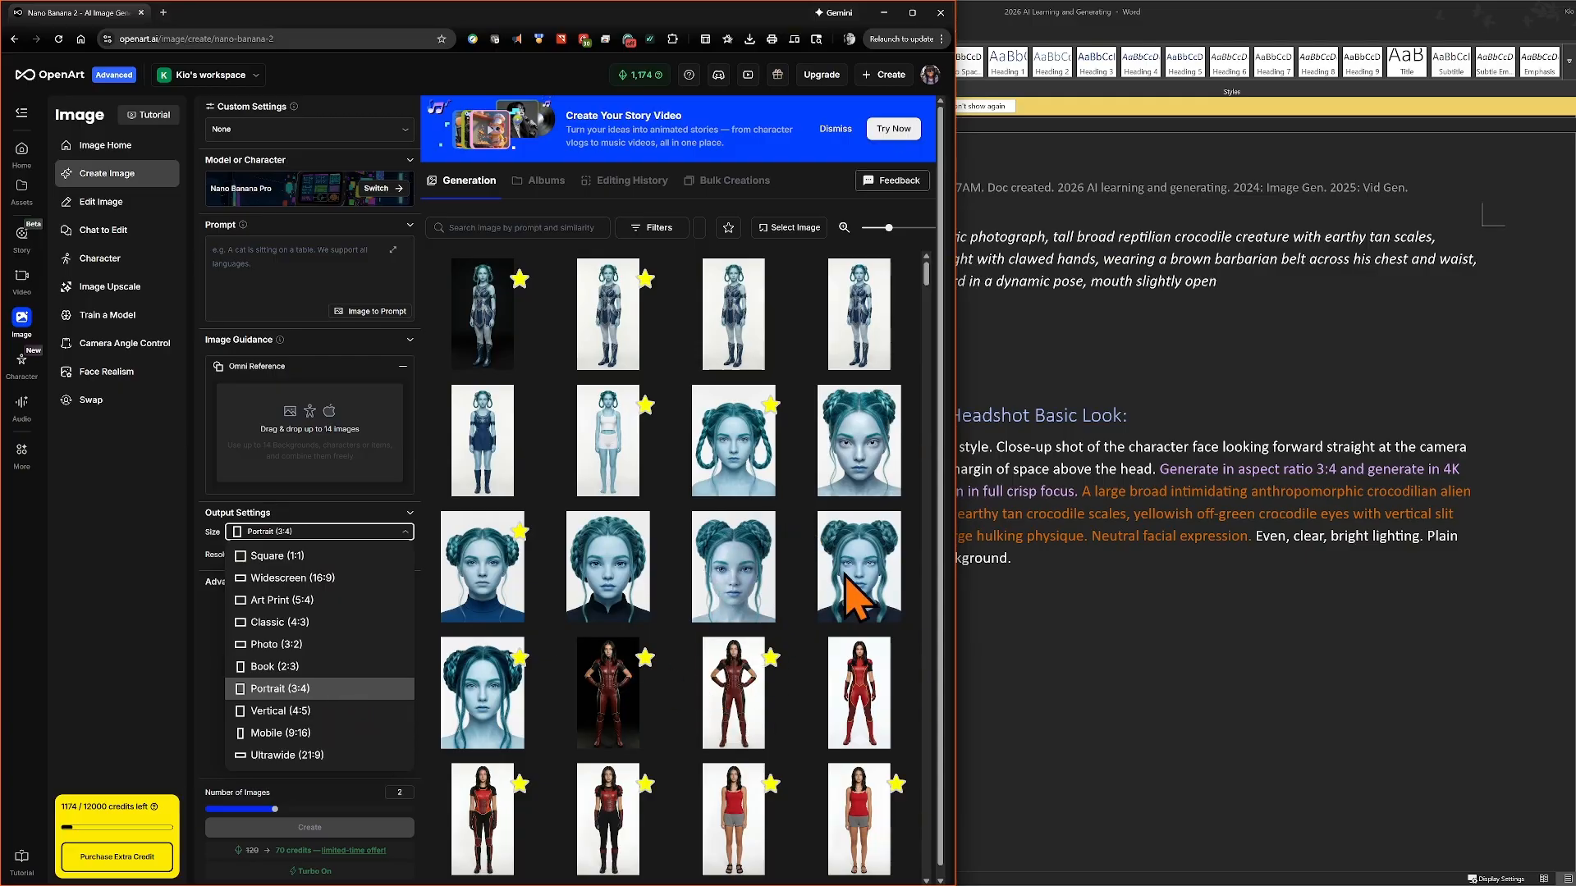
pyautogui.click(1231, 566)
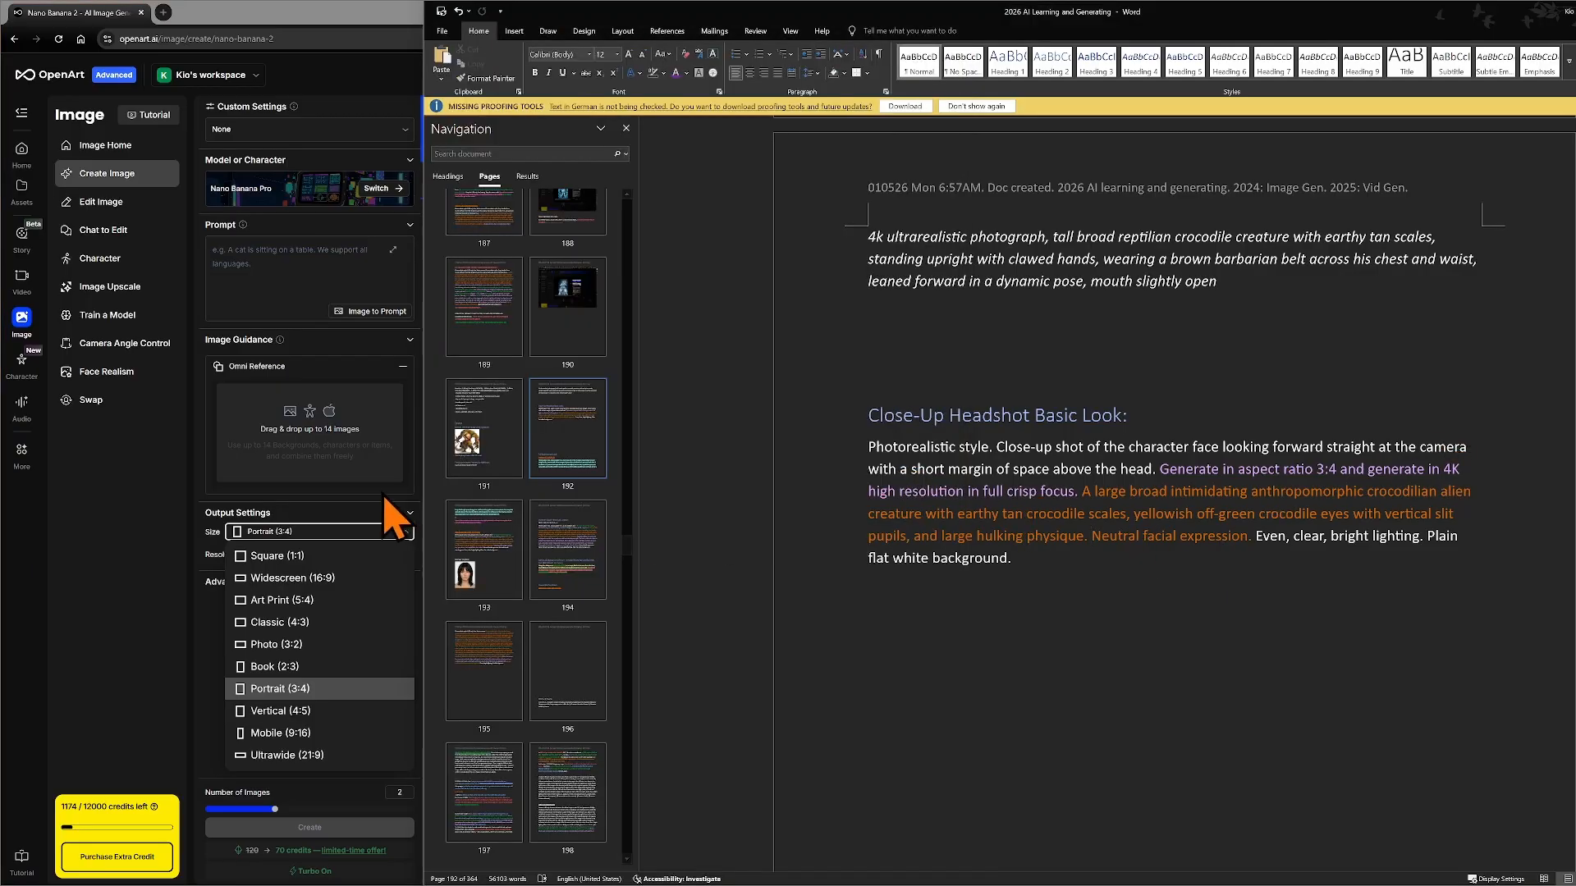
pyautogui.click(102, 575)
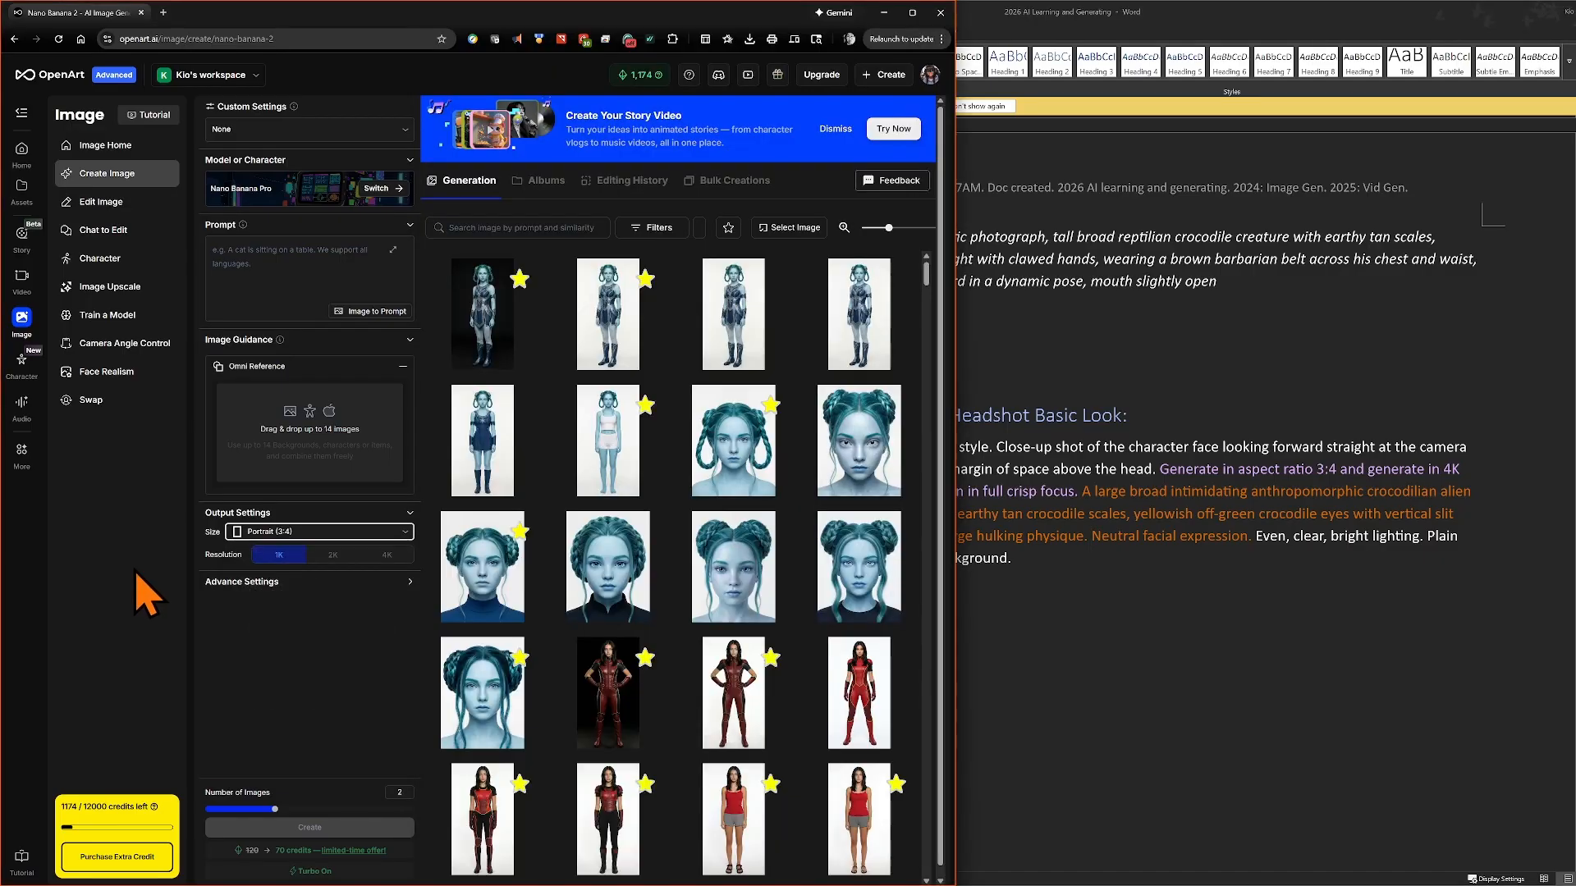
# - Set the output resolution to 2K, trying 4K to compare the credit cost
pyautogui.click(333, 556)
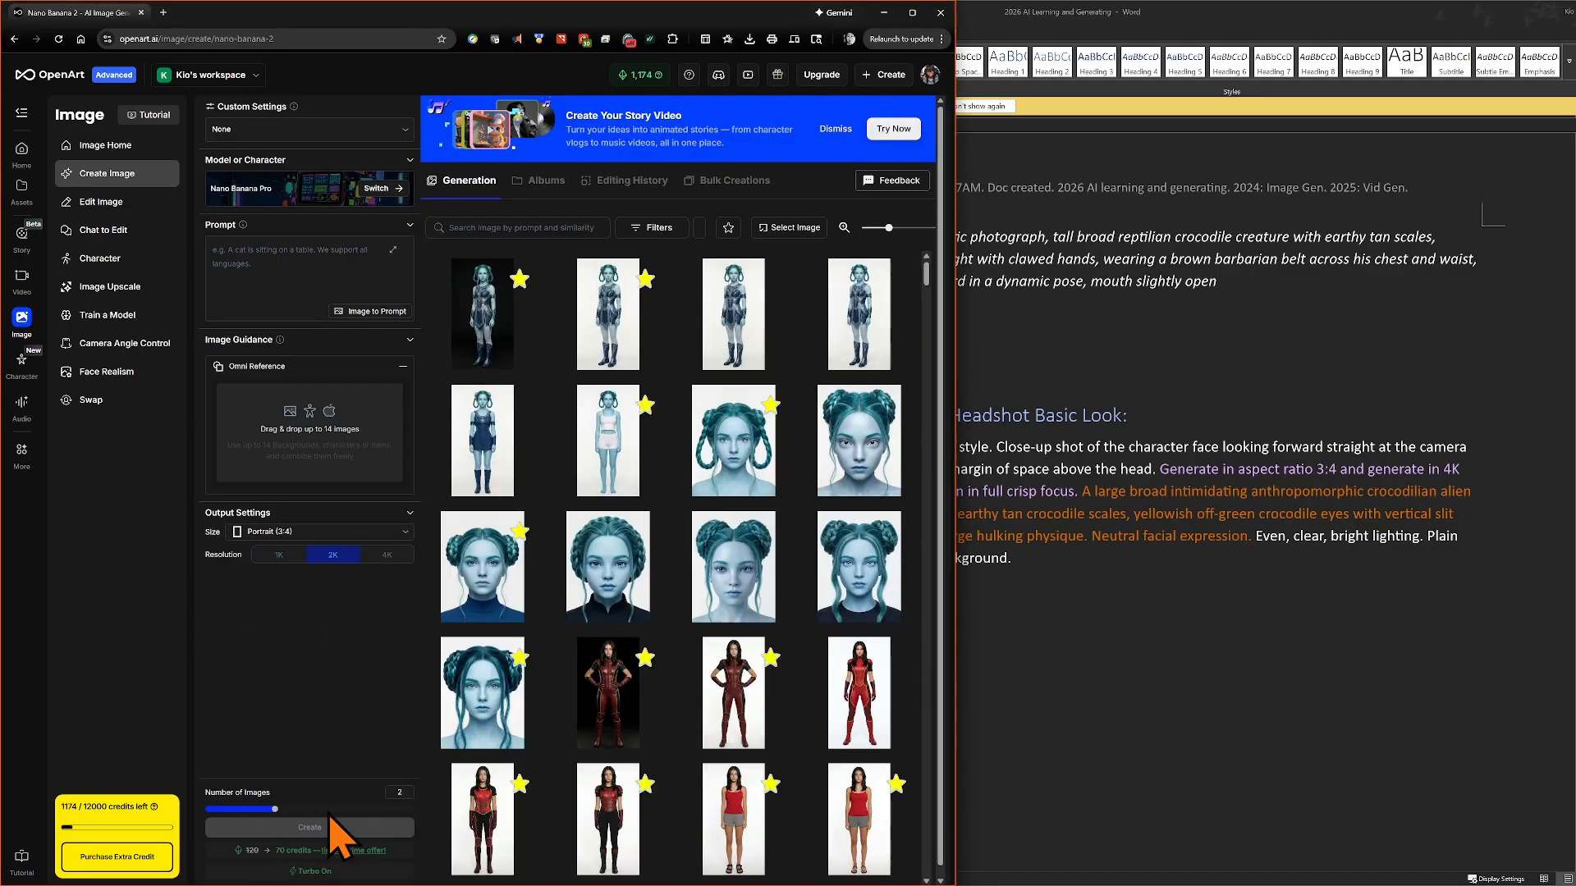
pyautogui.click(386, 555)
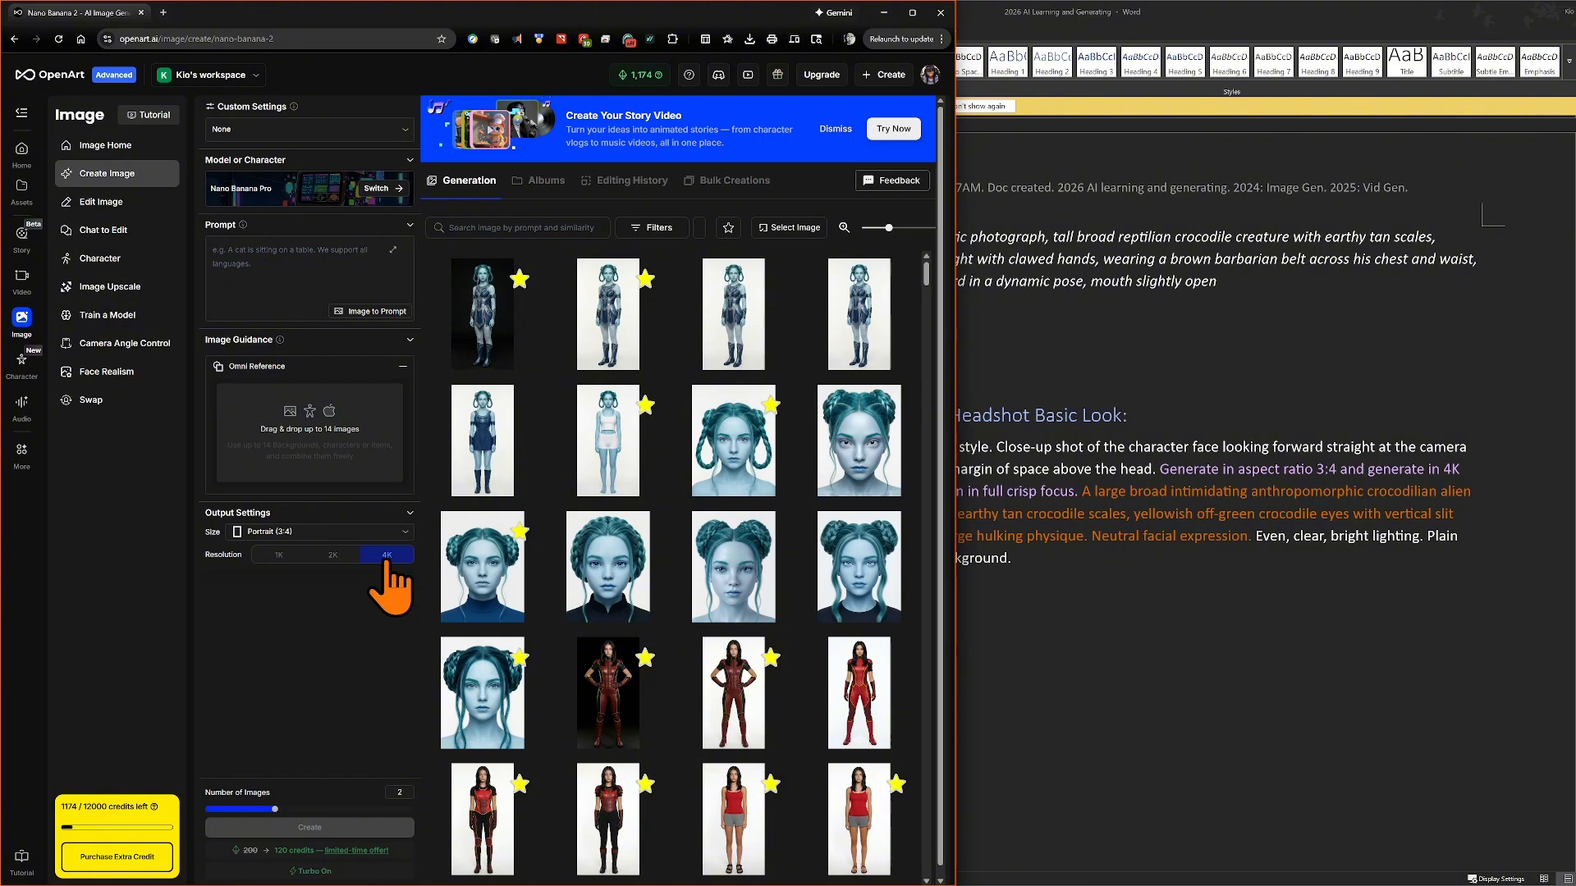
pyautogui.click(333, 556)
# - Switch to Word, recheck the Sauvos reference image, and replace "Neutral" with "Intimidating" before "facial expression" in the headshot prompt
pyautogui.click(1231, 599)
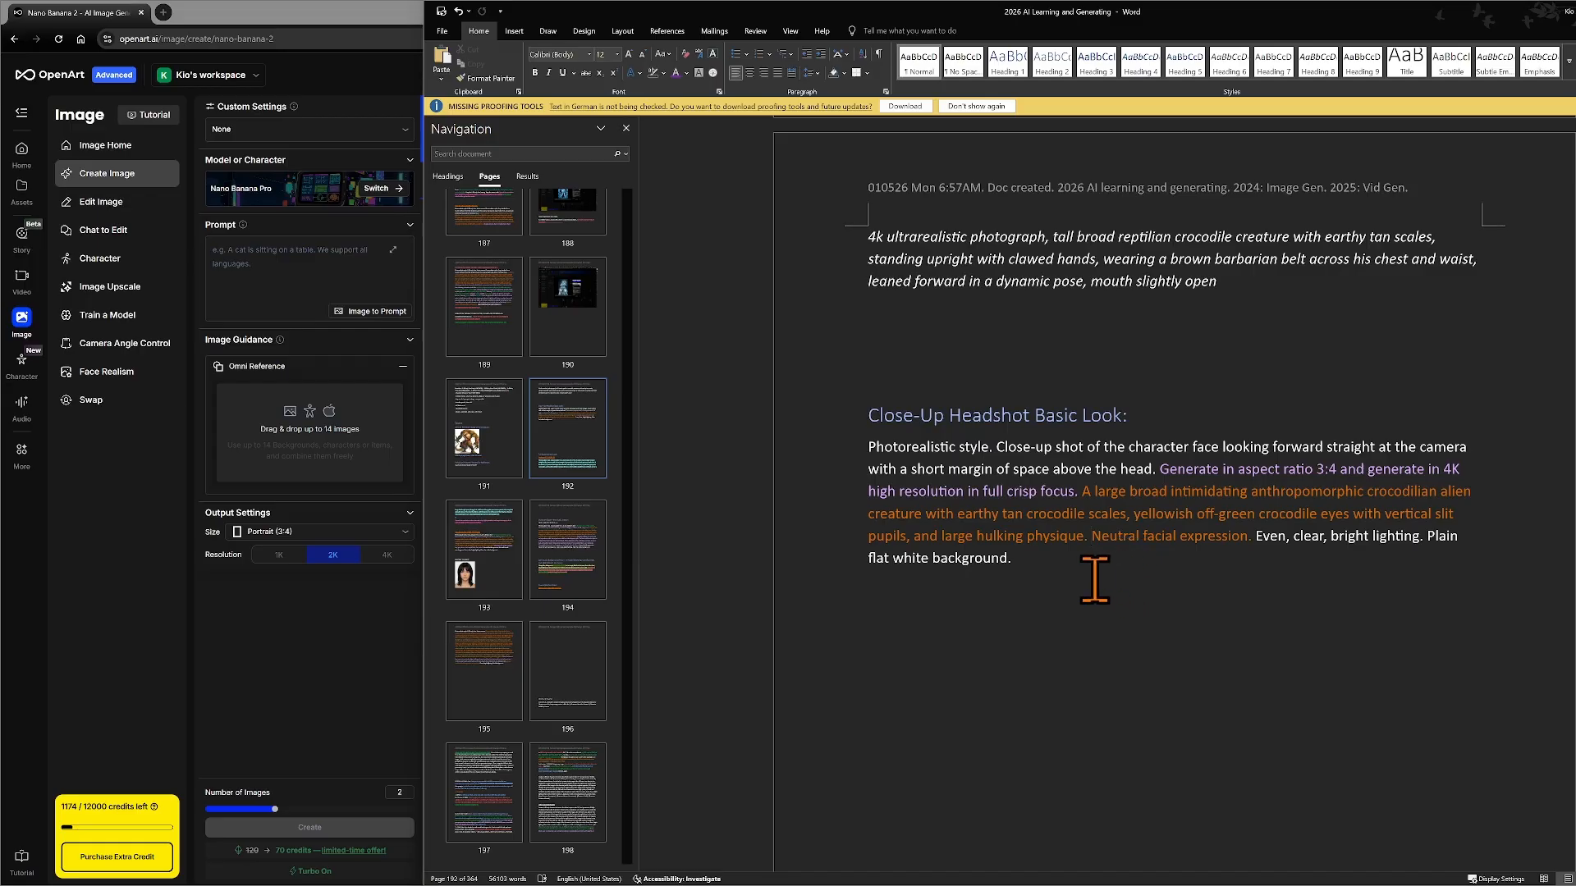
pyautogui.click(1090, 538)
pyautogui.scroll(10, 1128, 566)
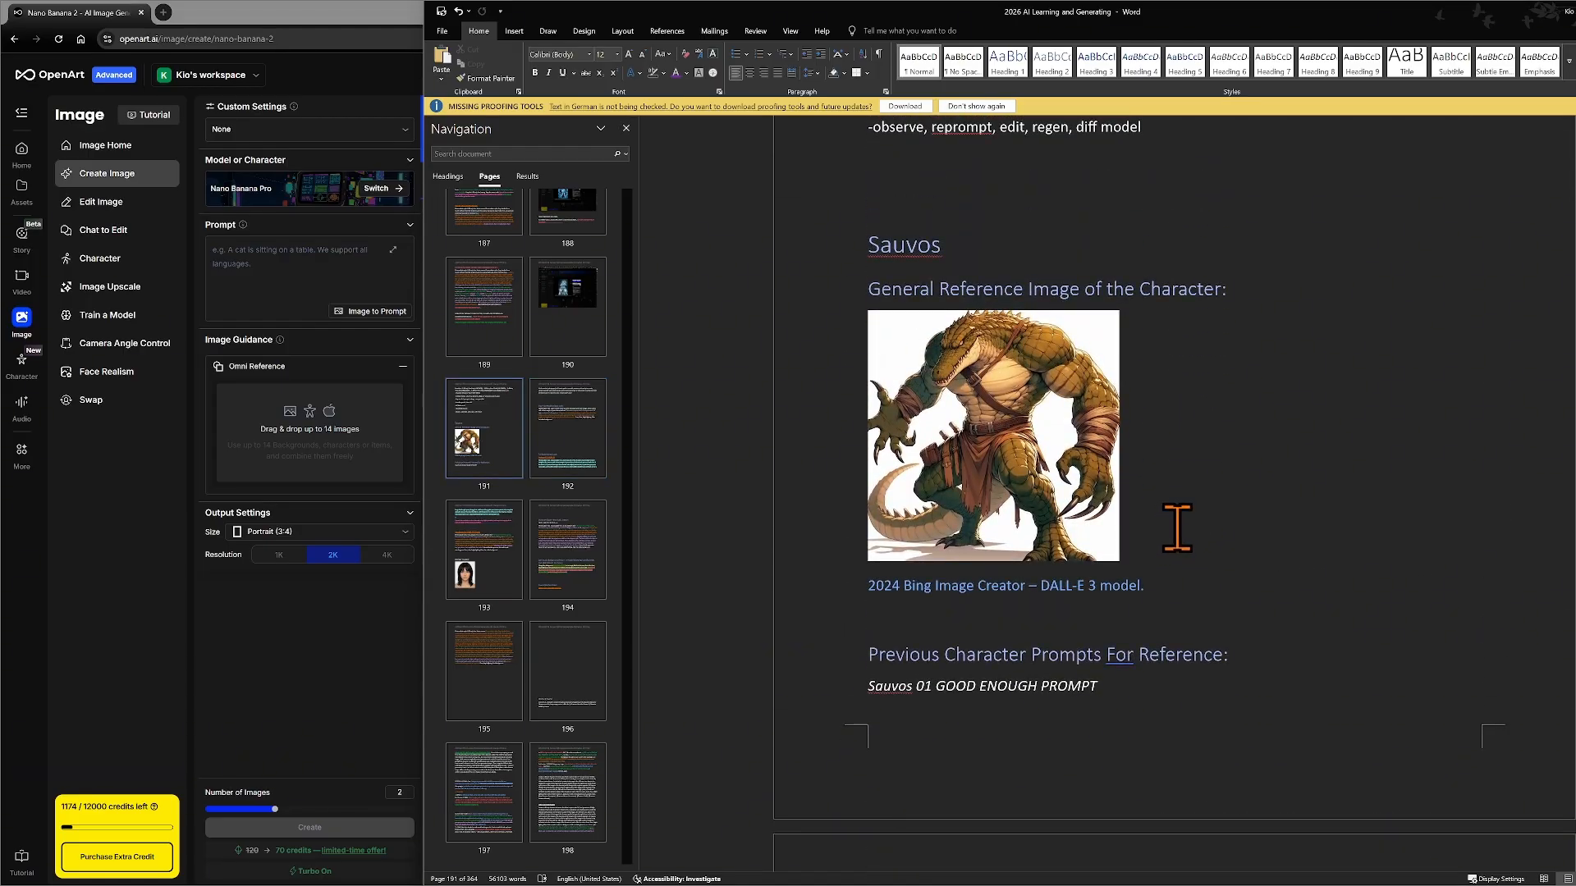
pyautogui.scroll(-12, 1188, 526)
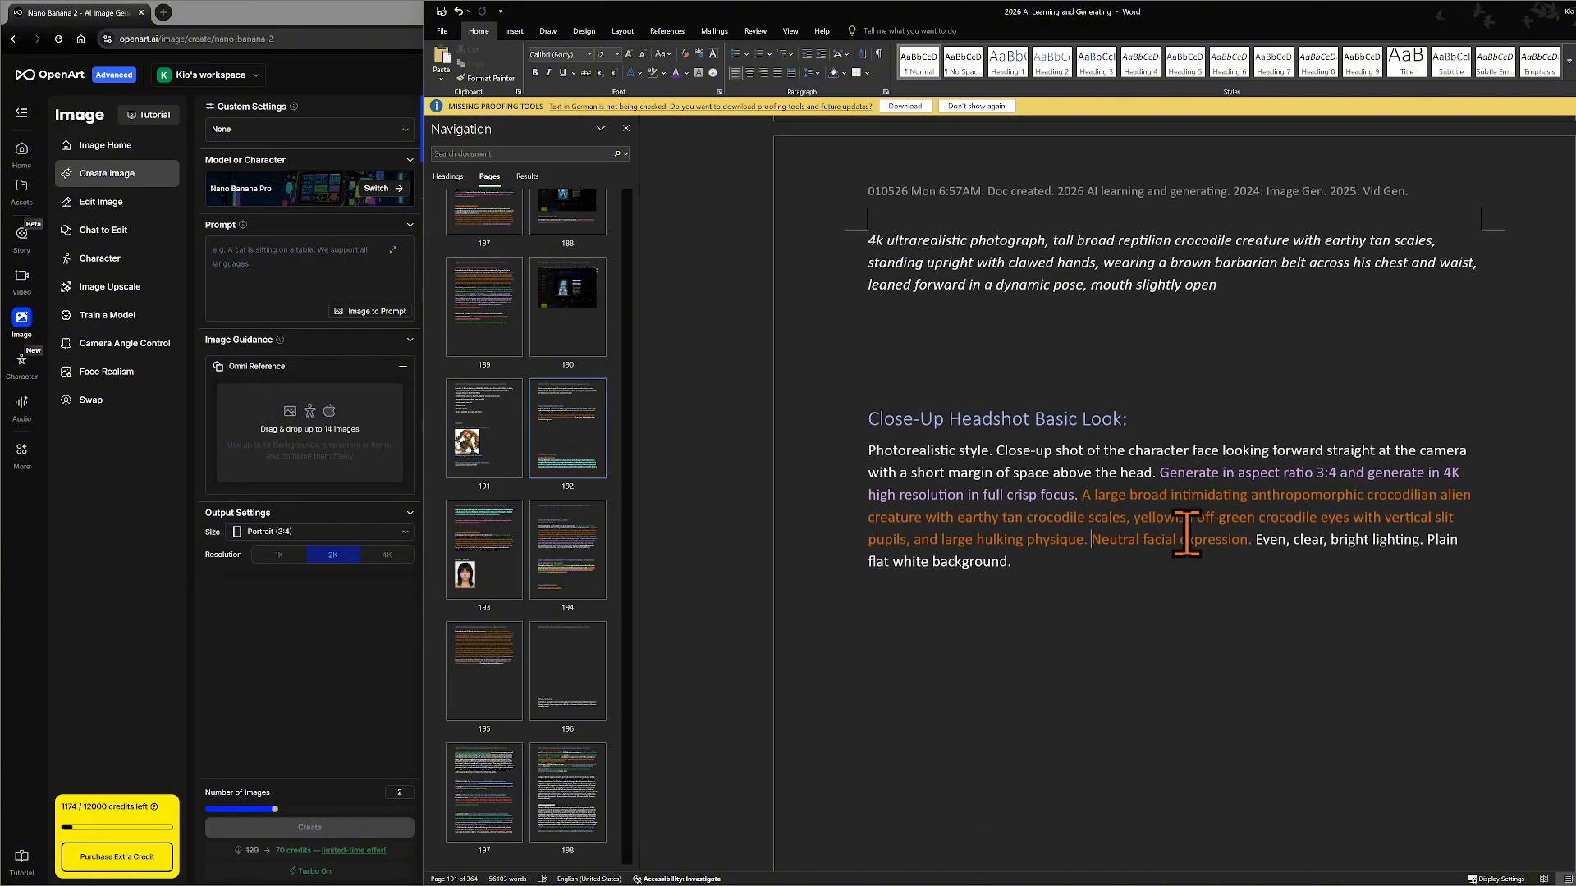
pyautogui.moveTo(1093, 636); pyautogui.dragTo(1143, 632)
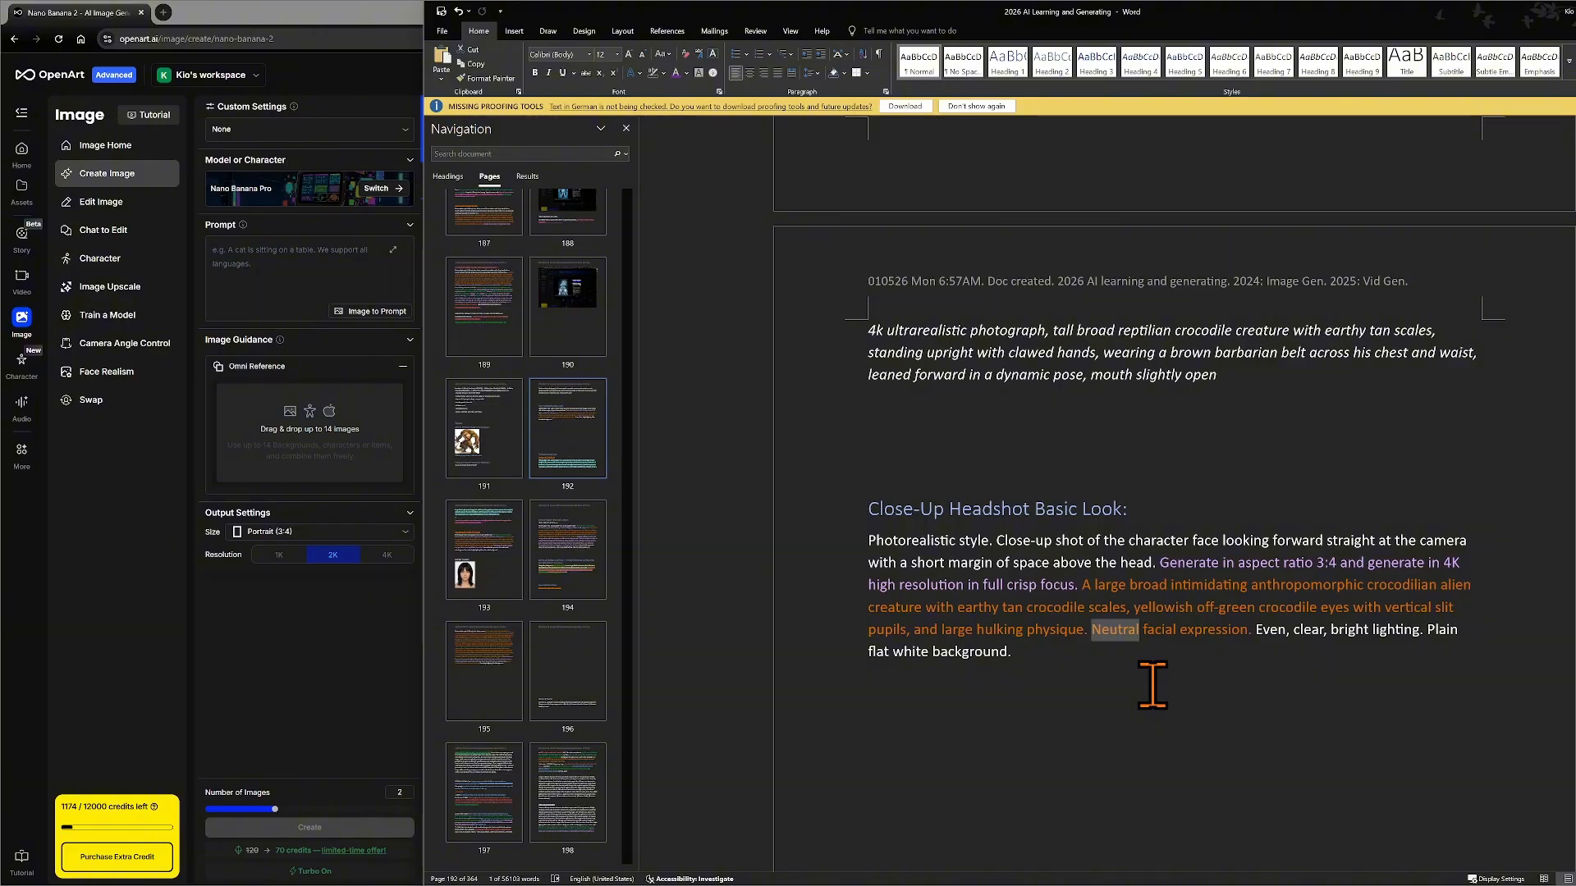
pyautogui.write('Intimid')
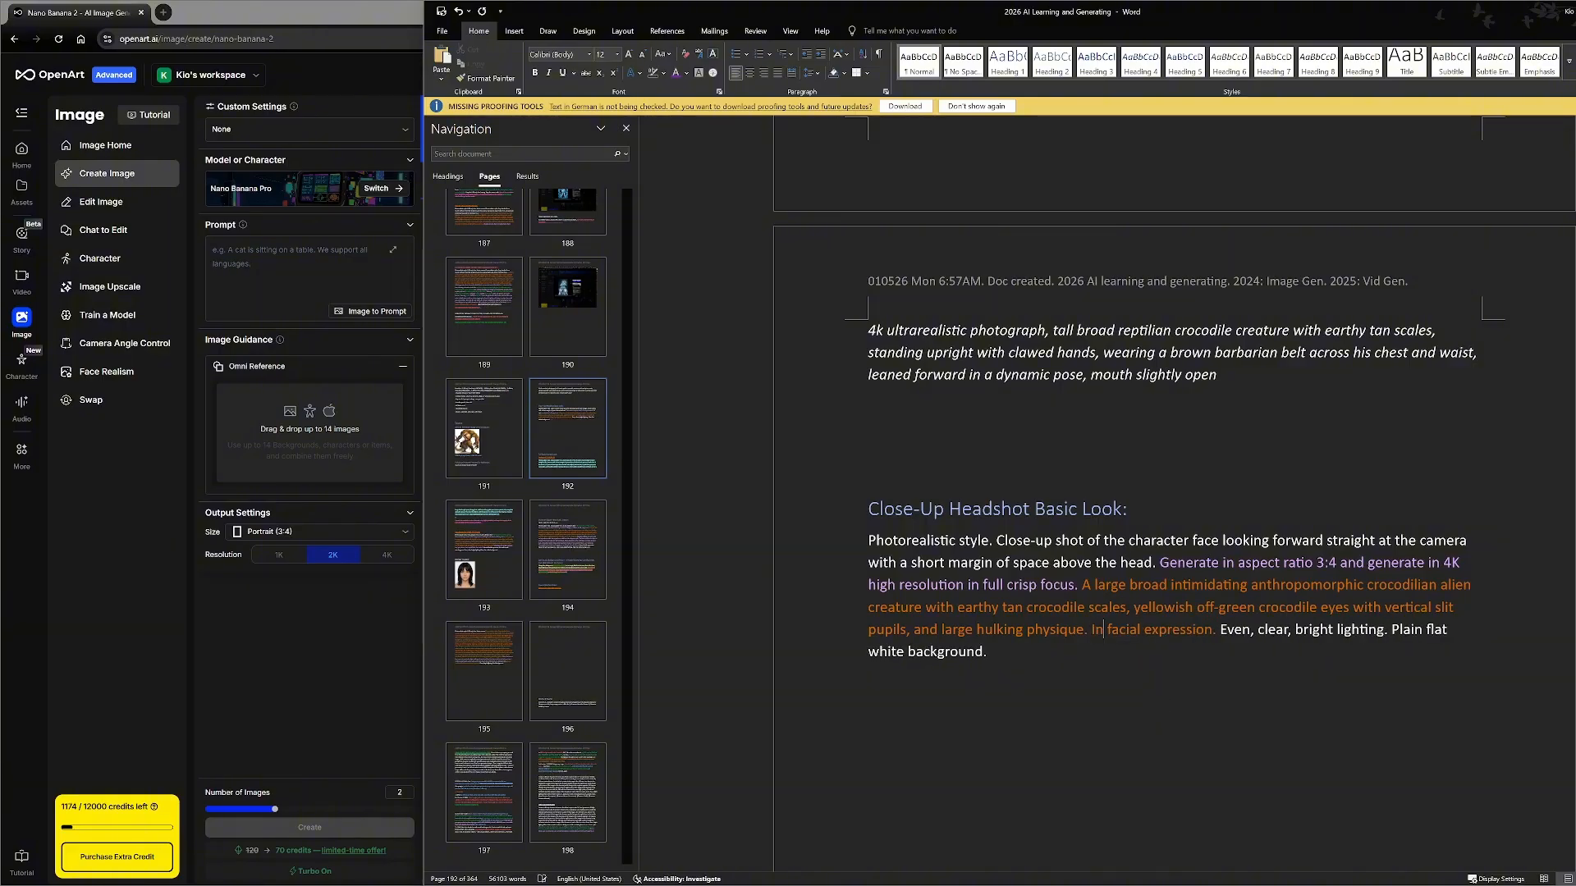
pyautogui.write('ating')
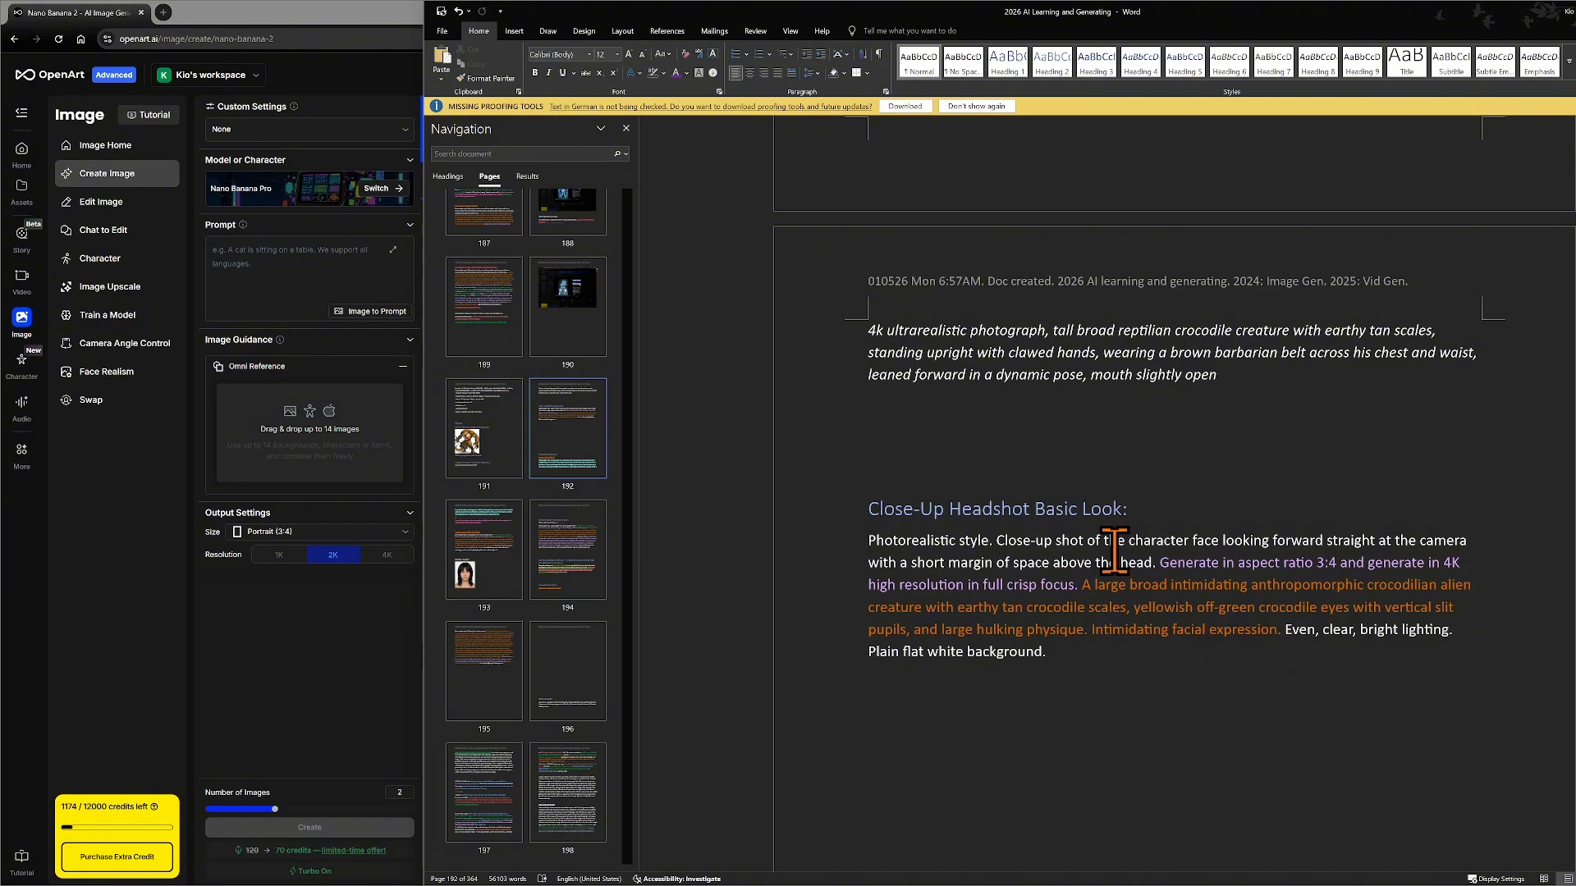
# - Copy the full prompt paragraph under Close-Up Headshot Basic Look
pyautogui.moveTo(867, 542); pyautogui.dragTo(1055, 653)
pyautogui.rightClick(1026, 589)
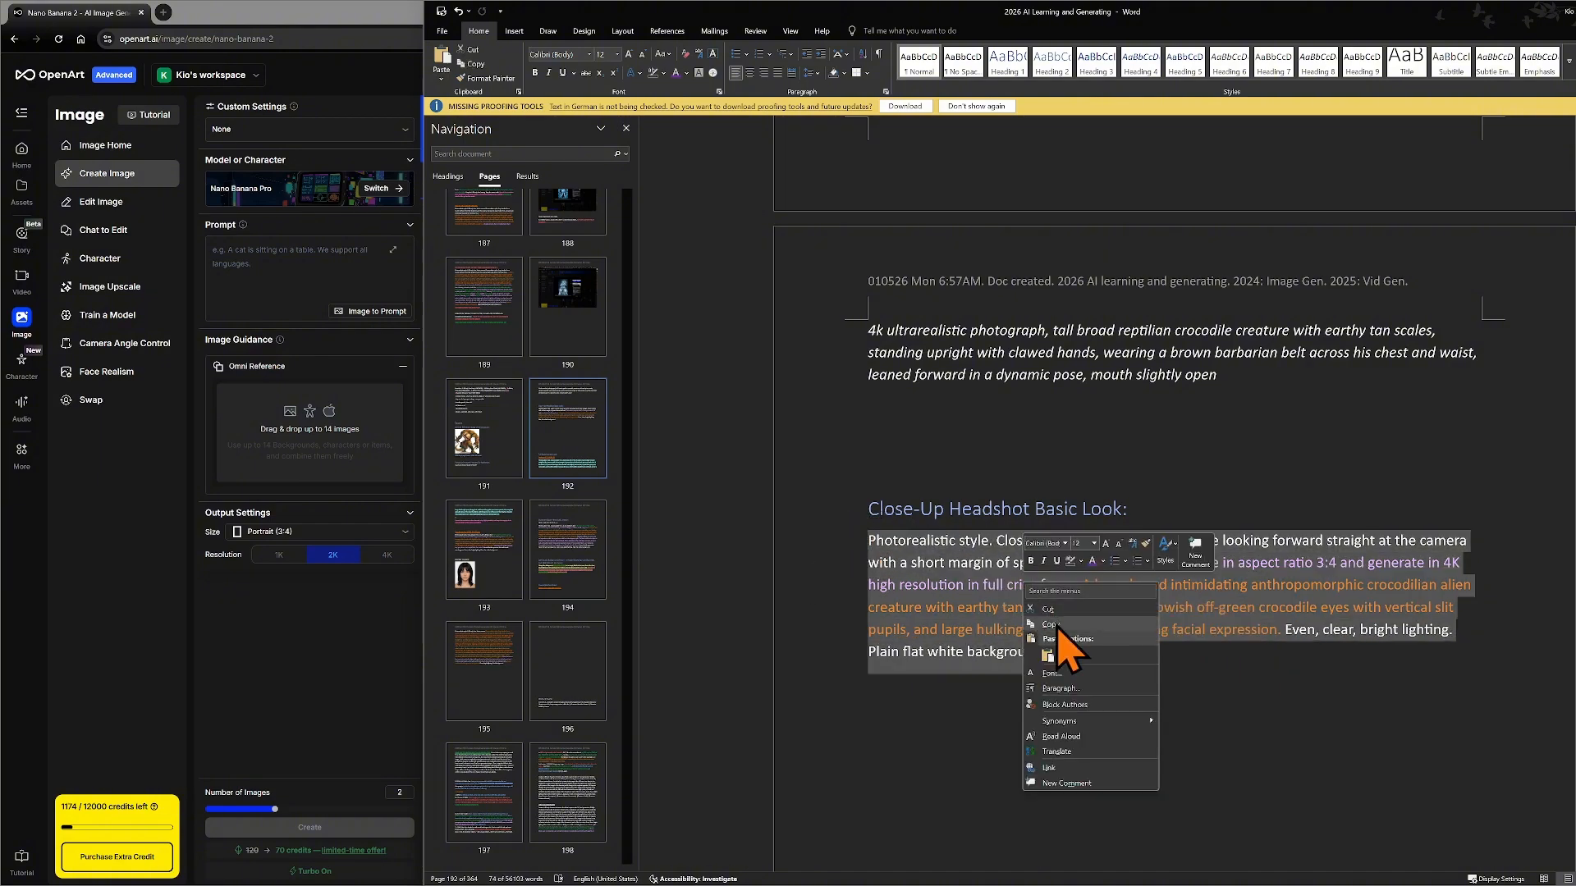
pyautogui.click(1049, 624)
pyautogui.click(1108, 616)
# - Compare the Sauvos reference image and the previous character prompt with the revised headshot prompt
pyautogui.scroll(7, 1100, 599)
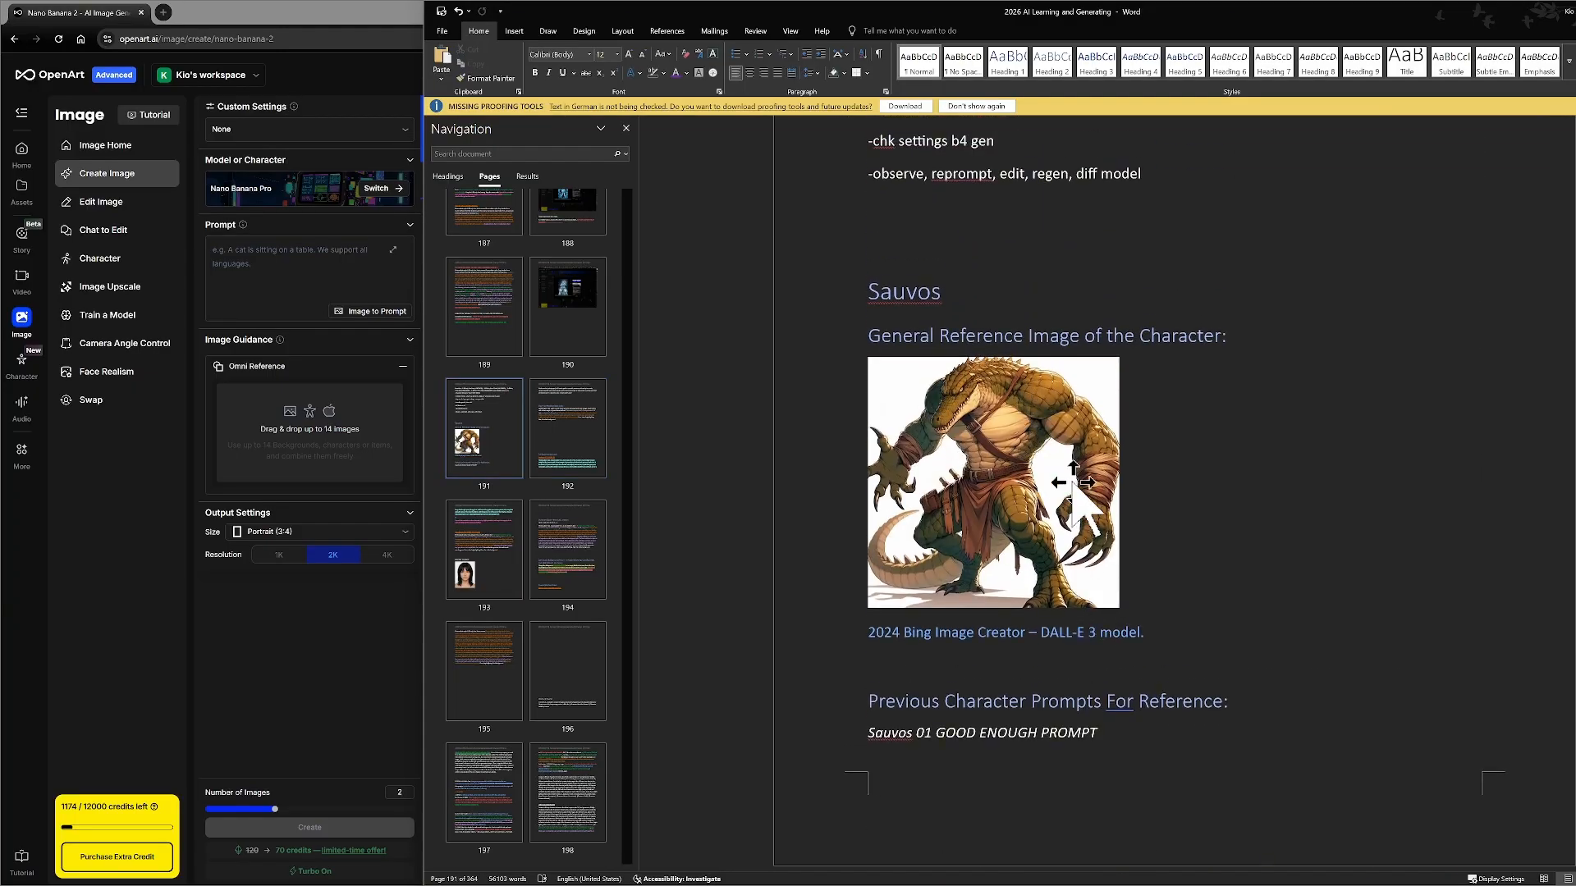
pyautogui.scroll(-3, 1211, 468)
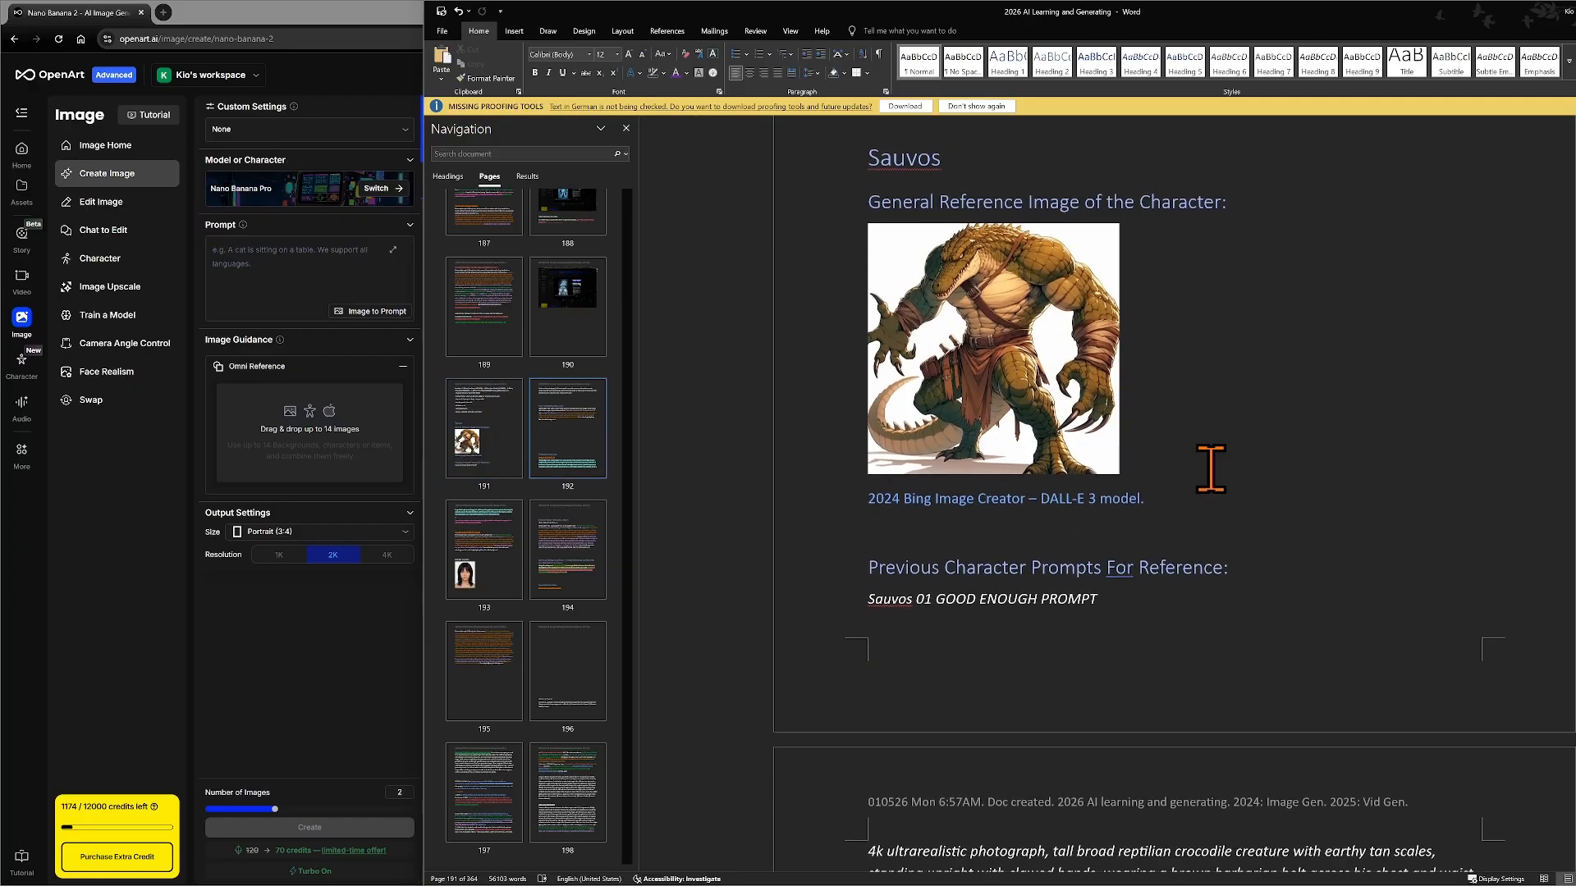
pyautogui.scroll(-5, 1210, 468)
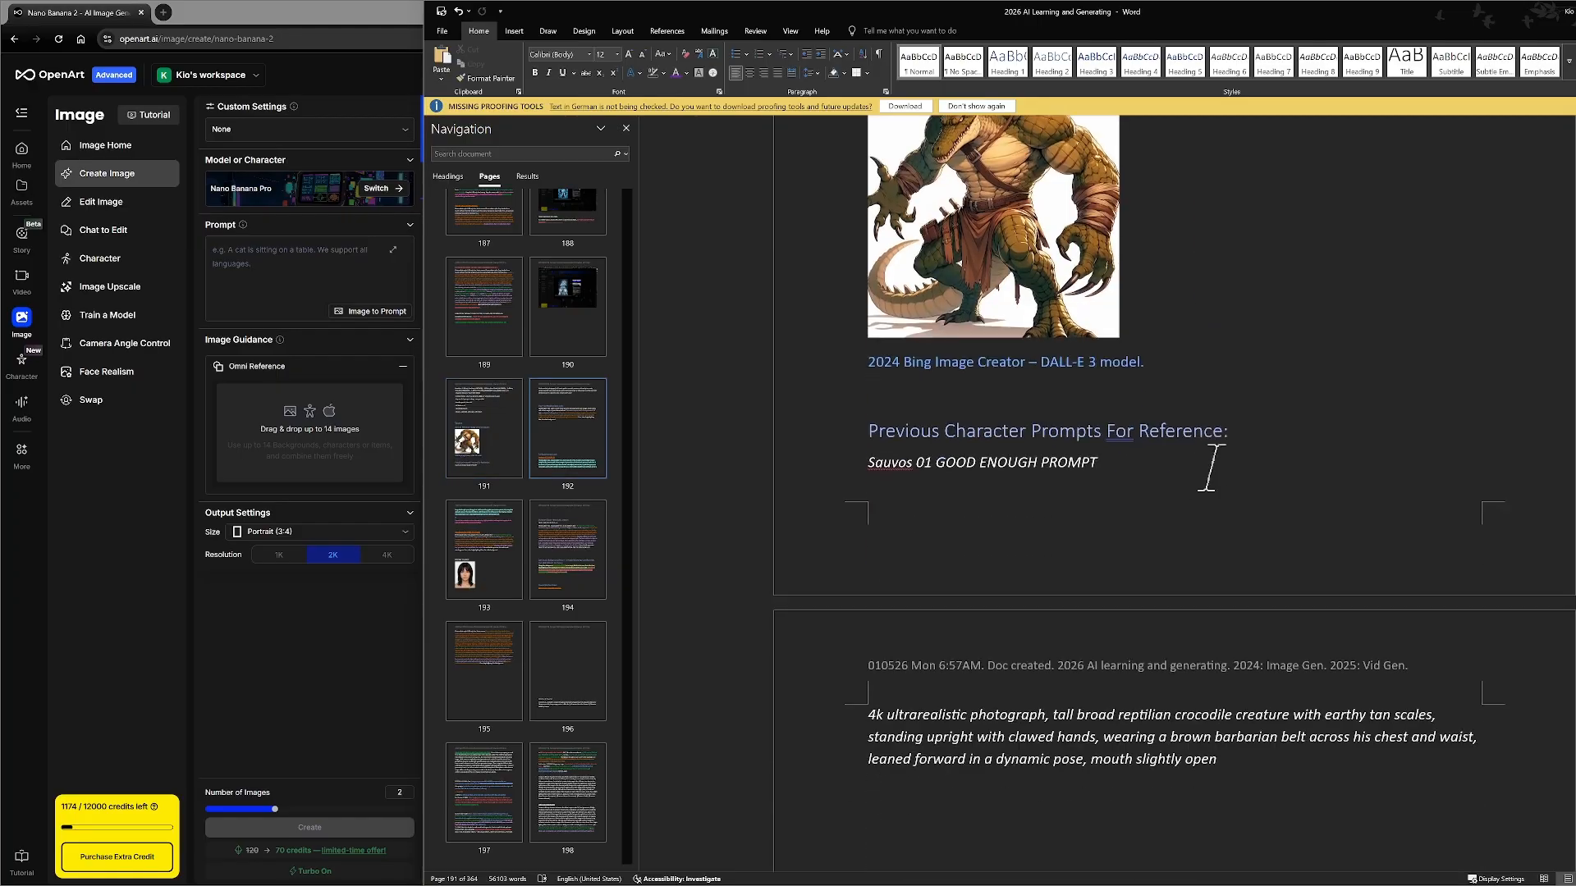
pyautogui.scroll(-5, 1211, 468)
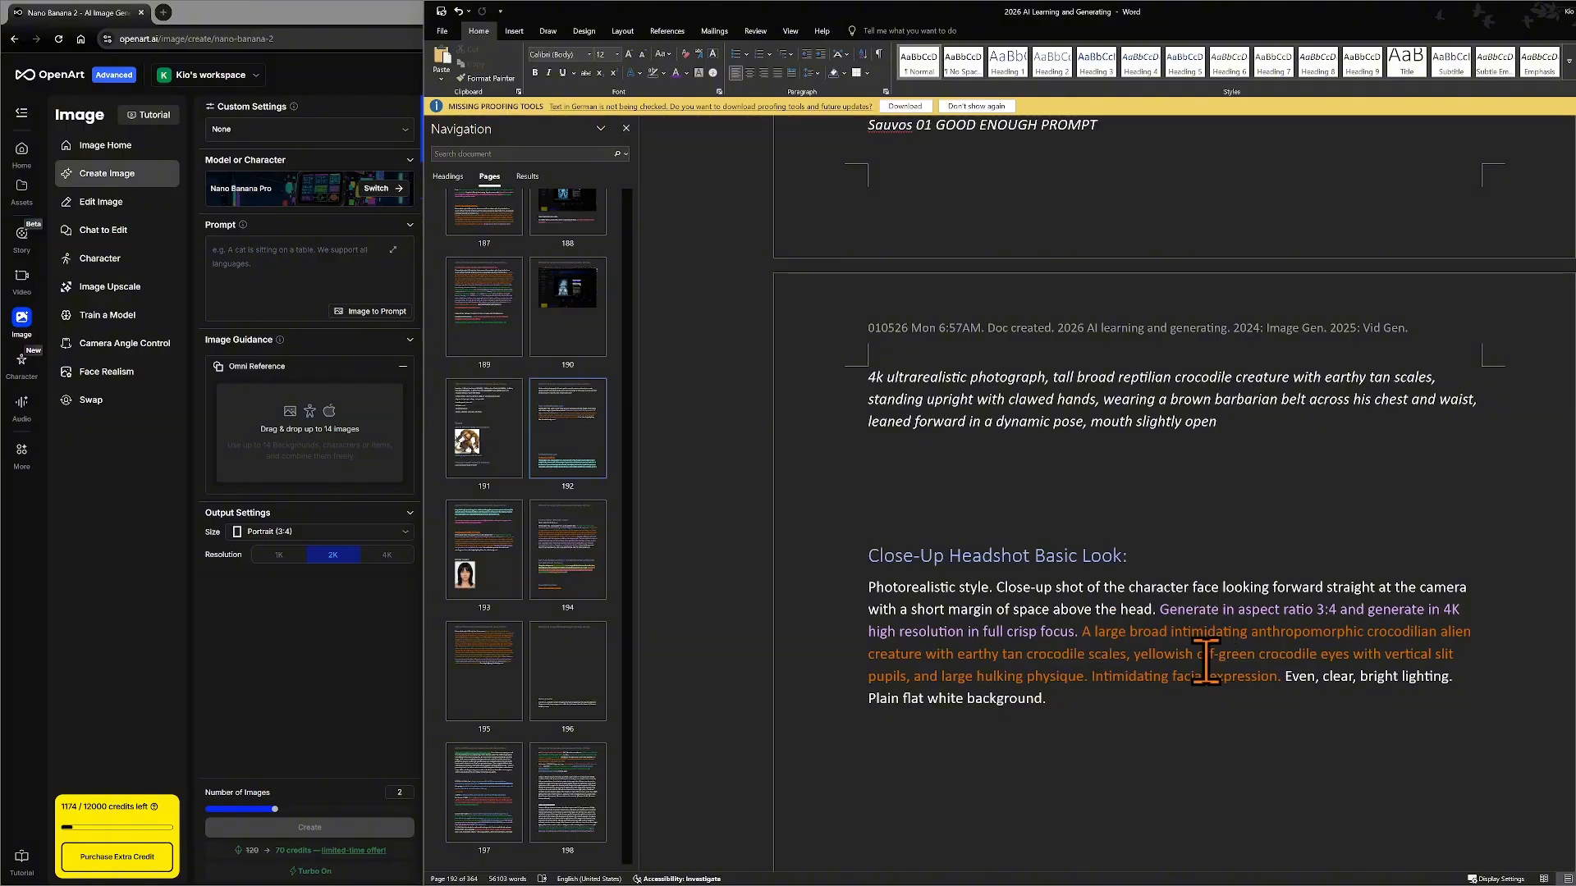
pyautogui.click(332, 652)
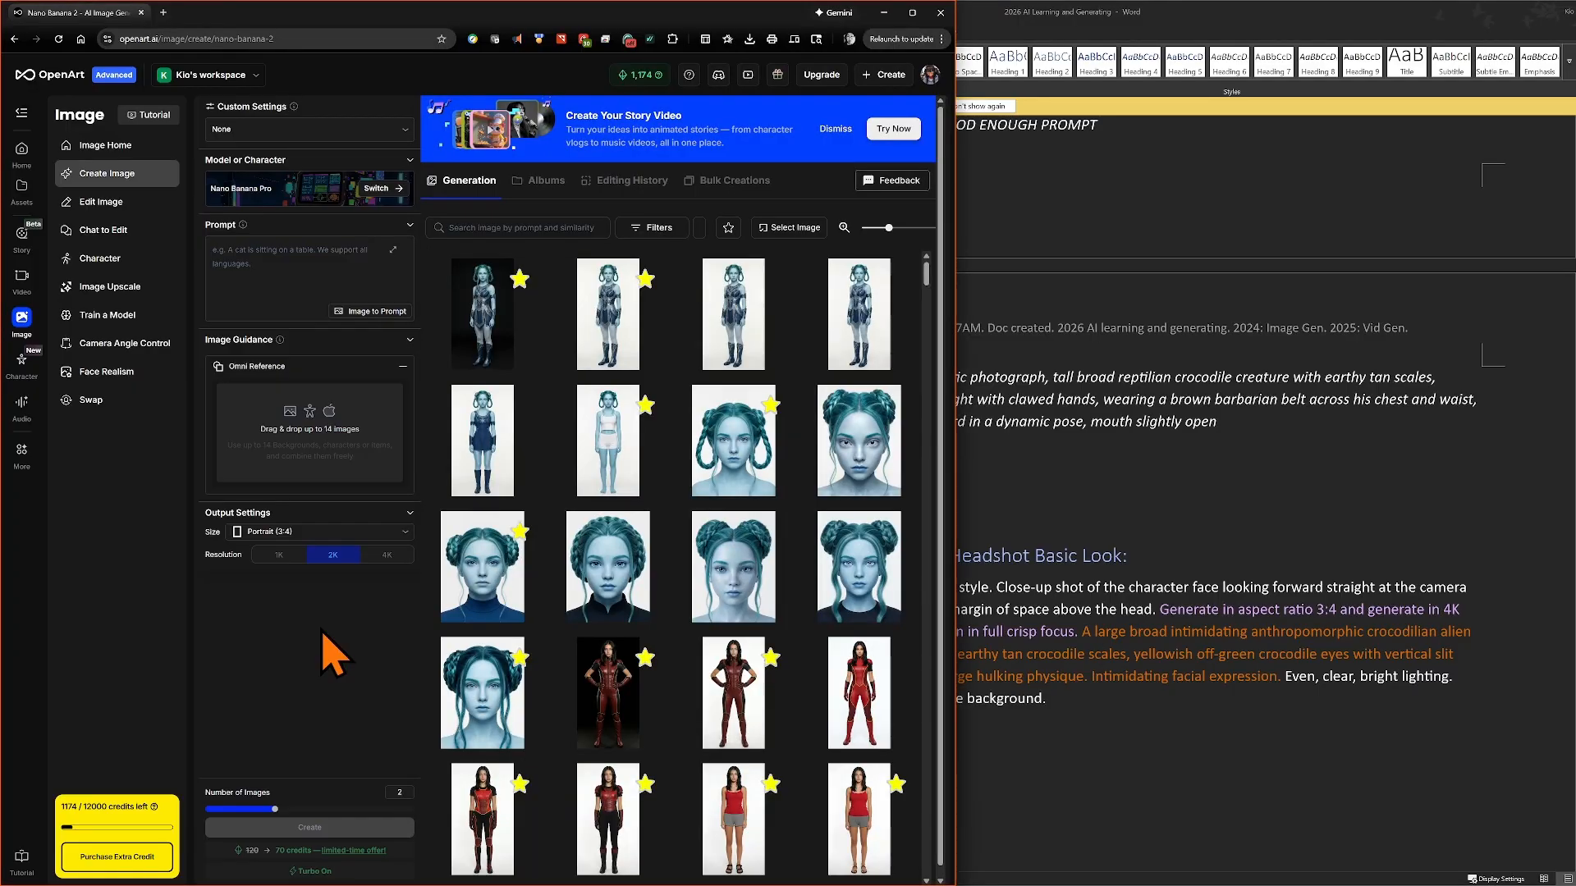
pyautogui.click(1075, 607)
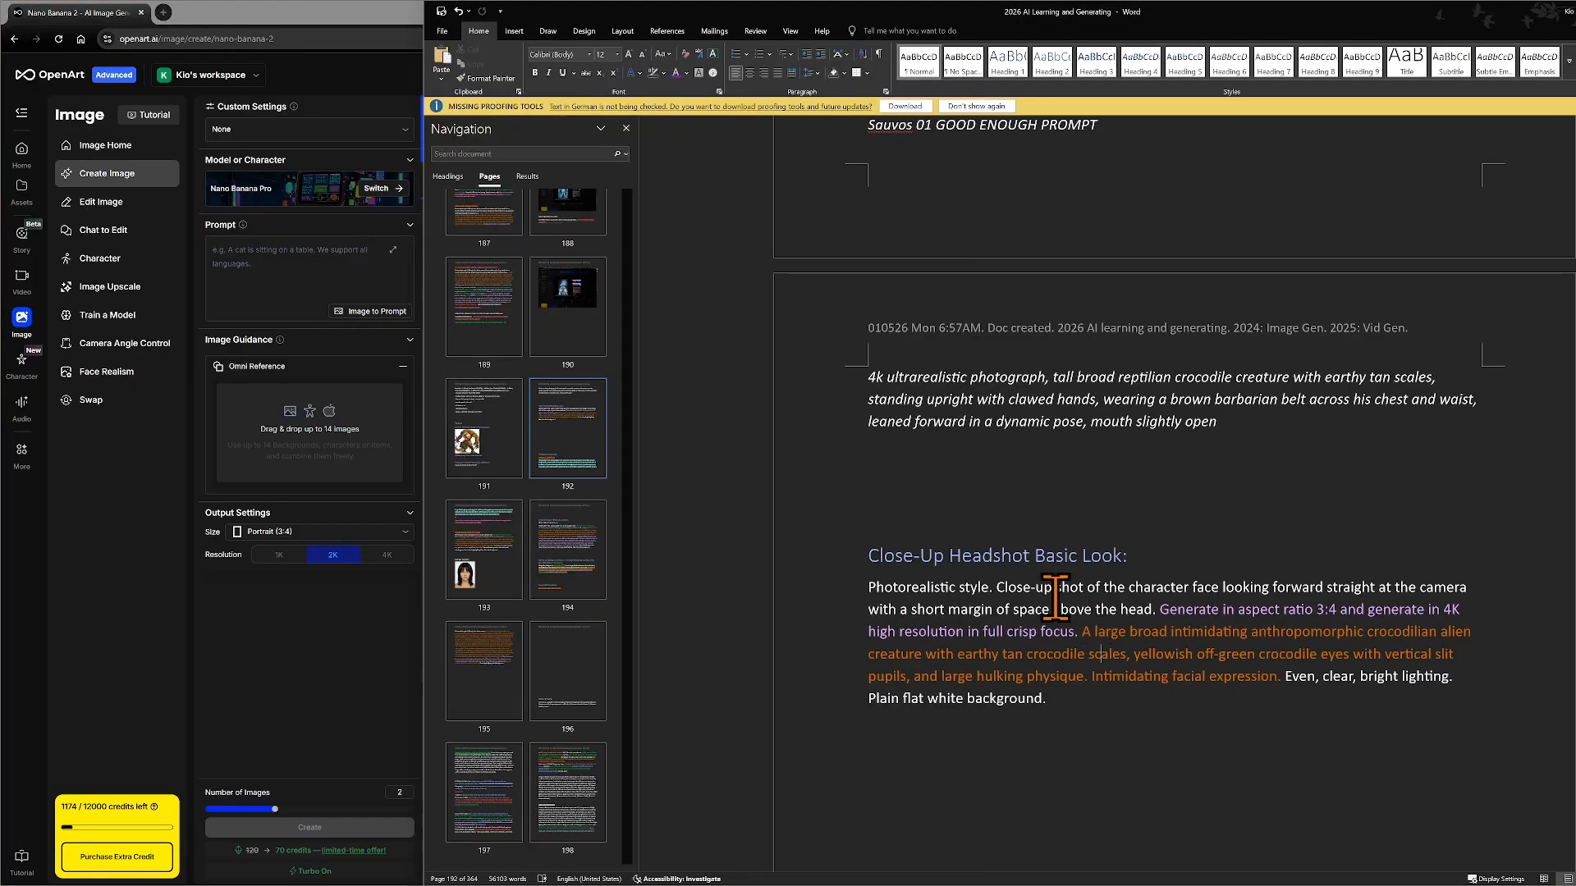
# - Copy the entire close-up headshot prompt in Word, from "Photorealistic style" through "Plain flat white background."
pyautogui.moveTo(864, 591); pyautogui.dragTo(1026, 704)
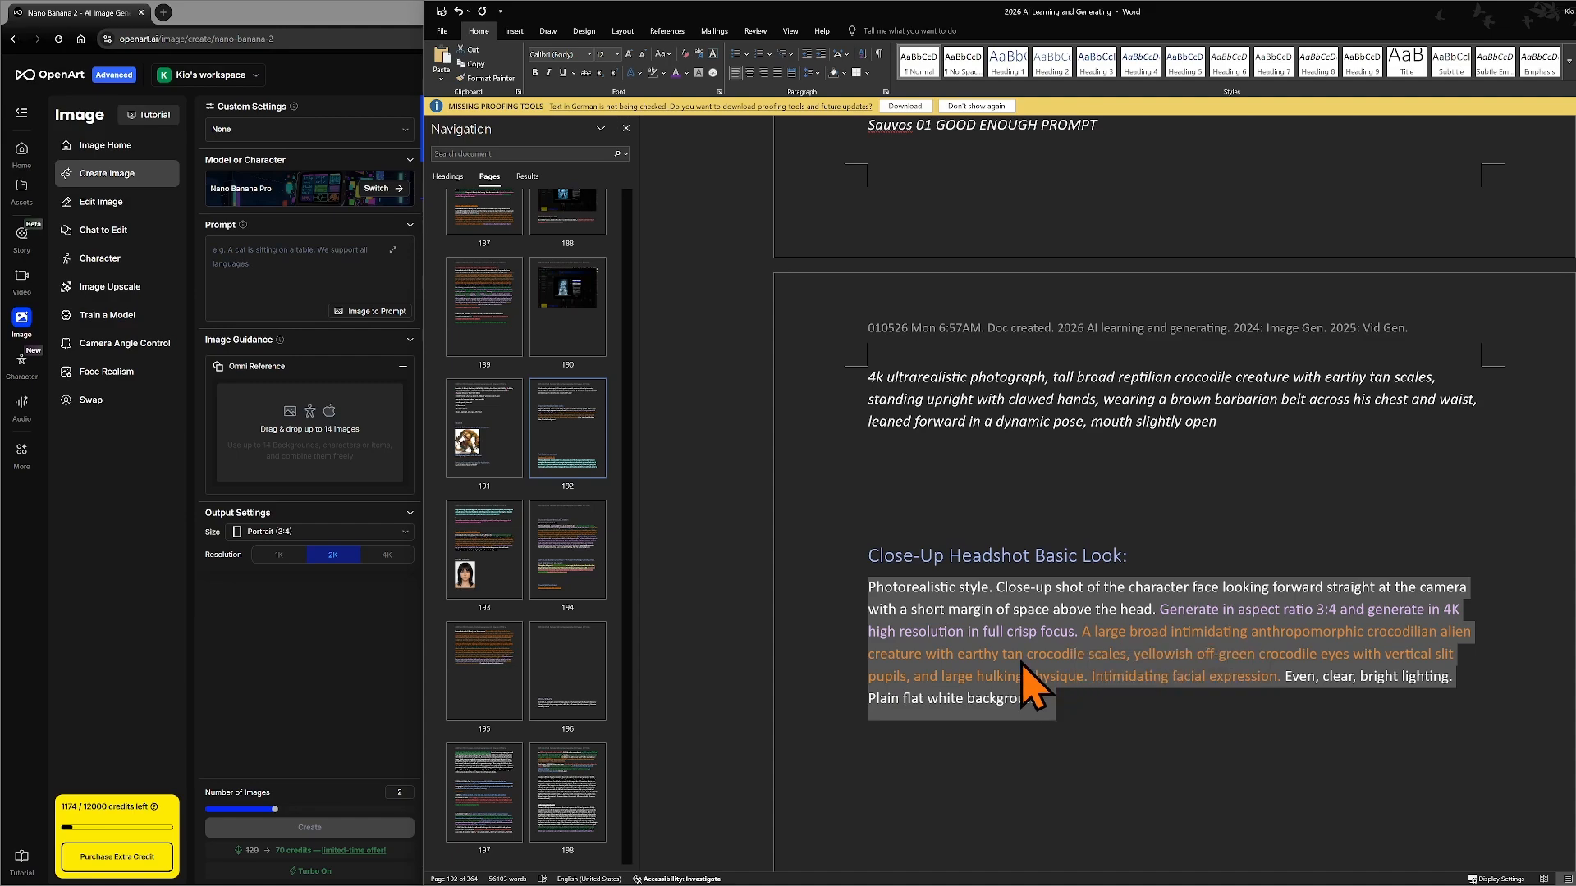
pyautogui.rightClick(1024, 662)
pyautogui.click(1048, 702)
pyautogui.click(1013, 691)
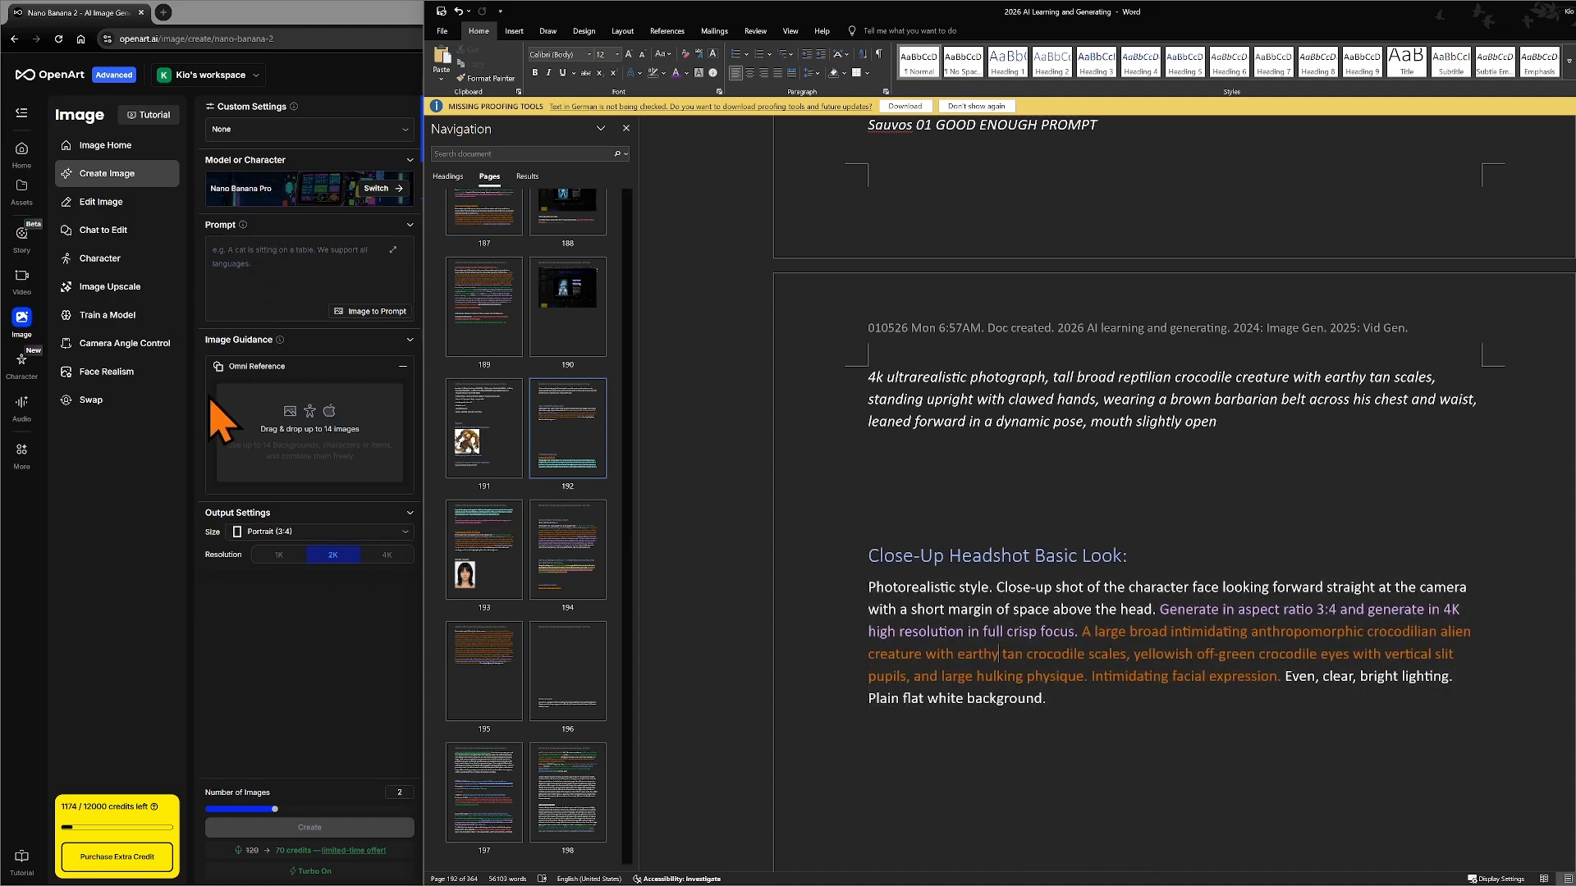
# - Switch to OpenArt, set the number of images to 1, and paste the copied headshot prompt into the prompt field
pyautogui.click(292, 657)
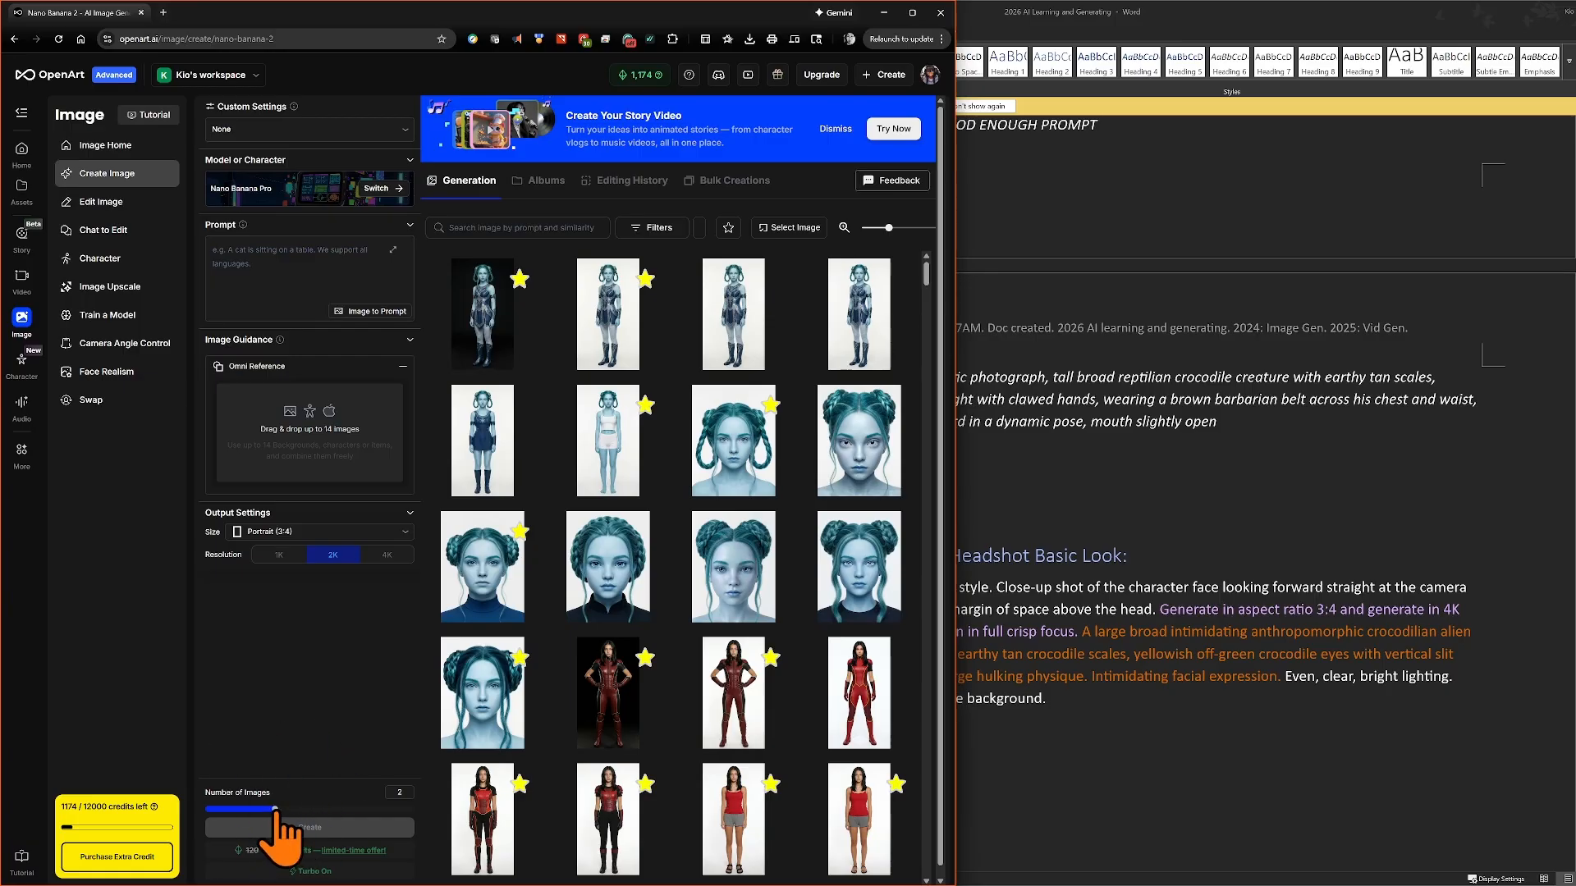
pyautogui.moveTo(275, 811); pyautogui.dragTo(205, 813)
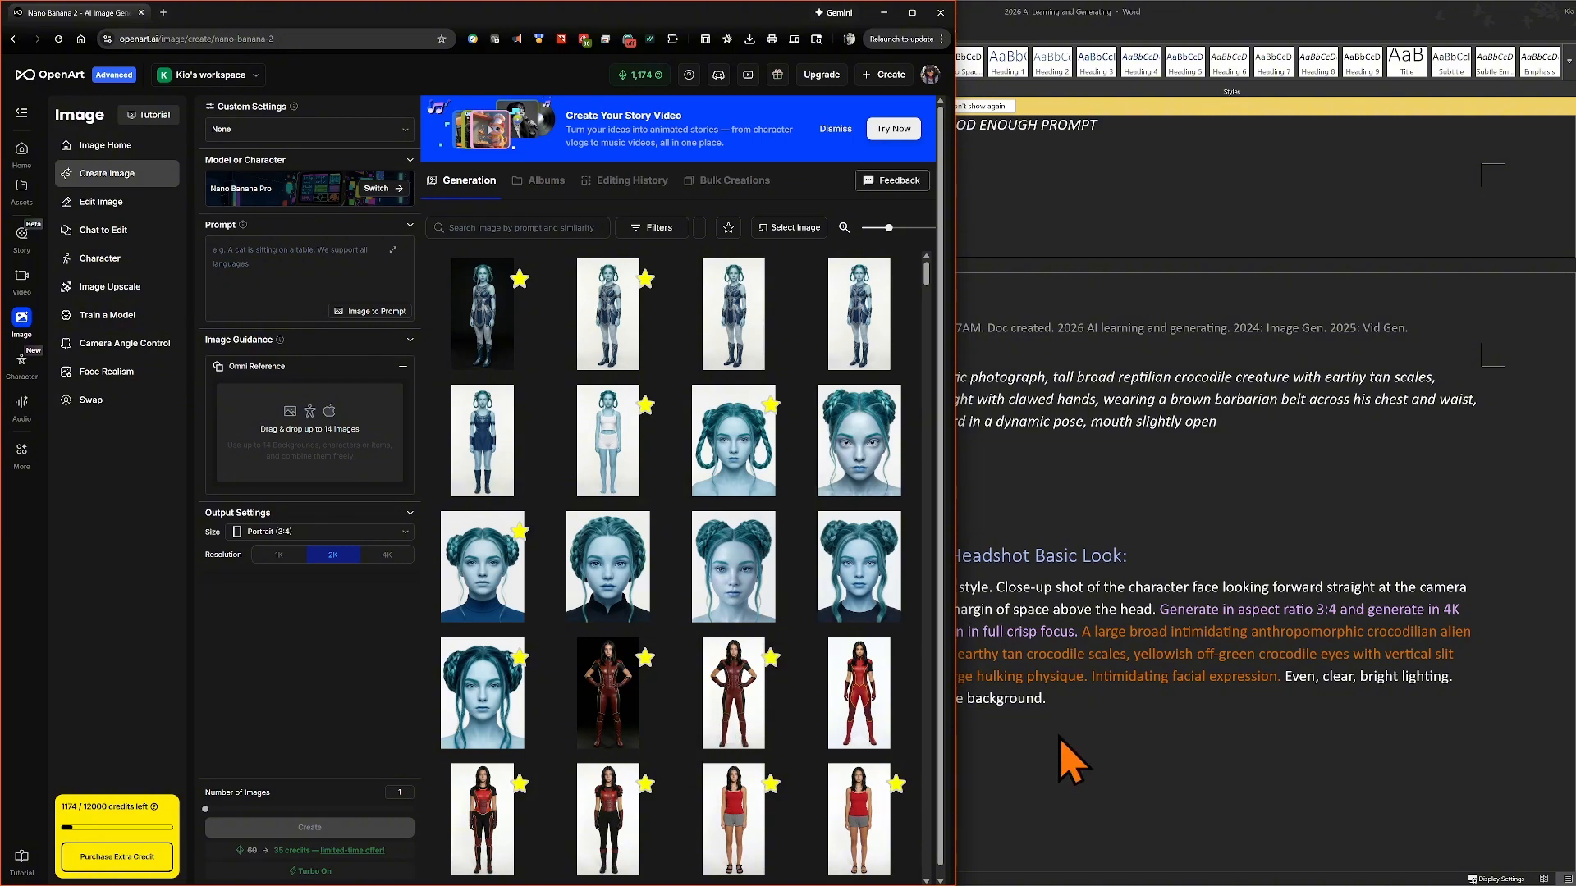
pyautogui.click(1151, 696)
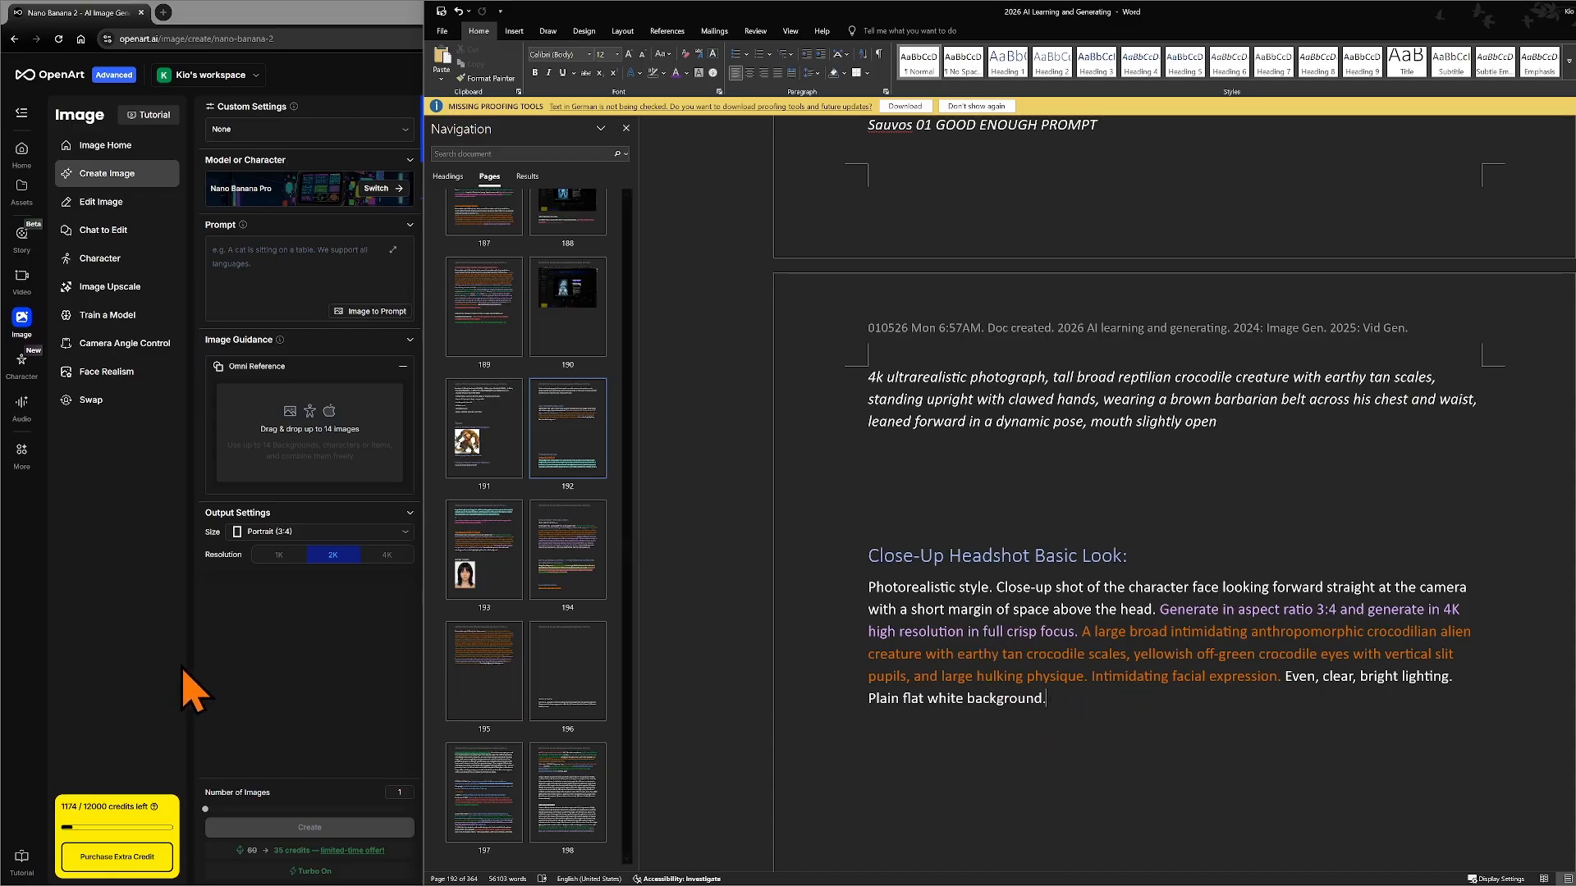
pyautogui.click(302, 659)
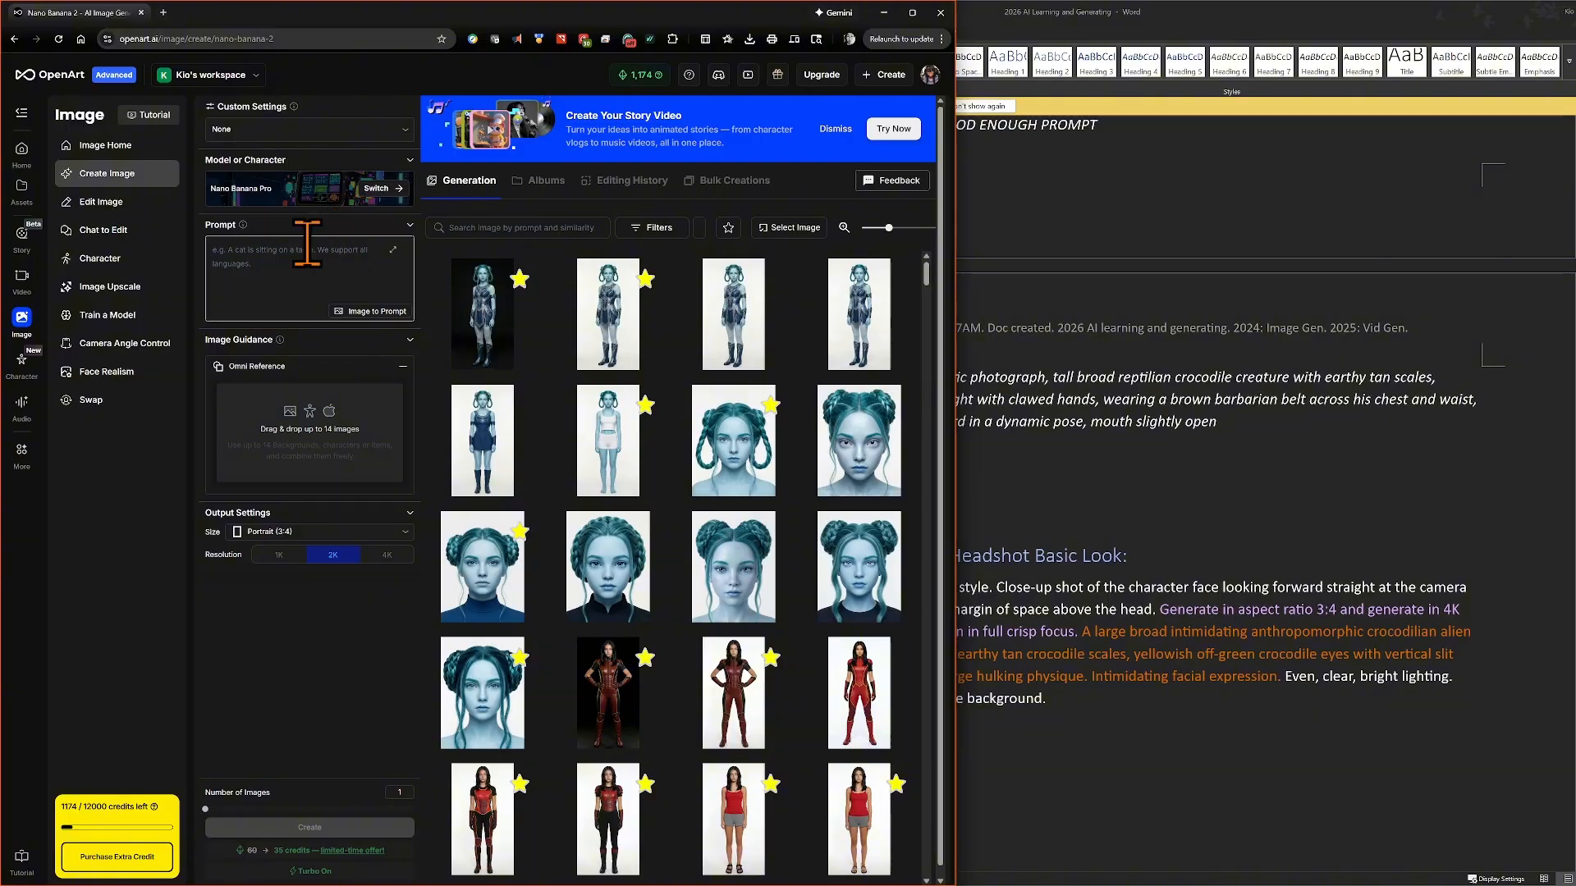
pyautogui.click(289, 264)
pyautogui.rightClick(289, 266)
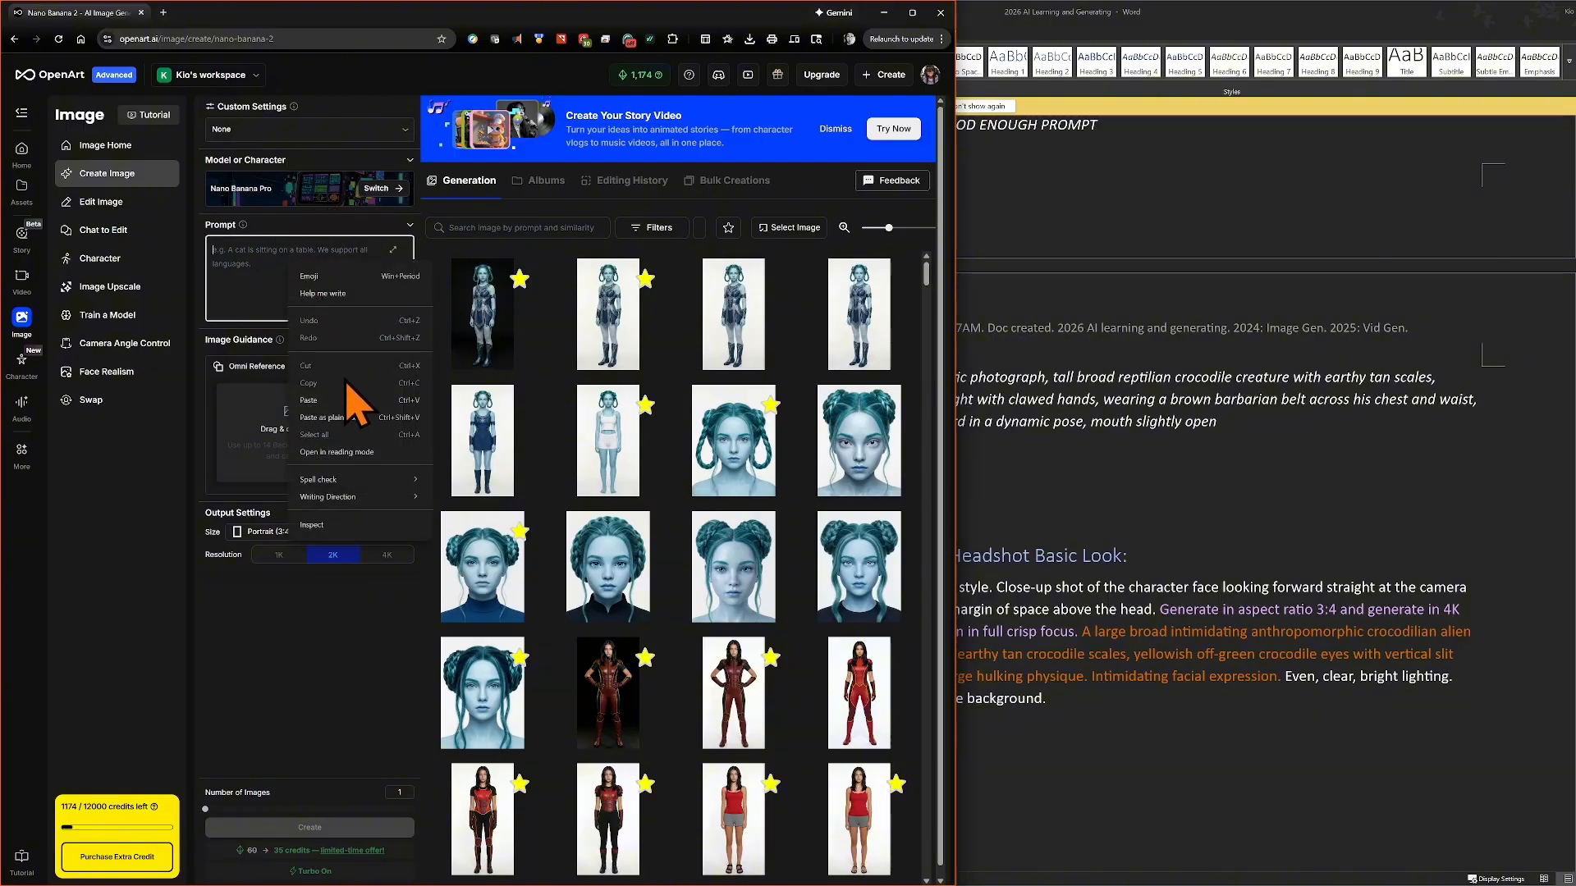
pyautogui.click(361, 417)
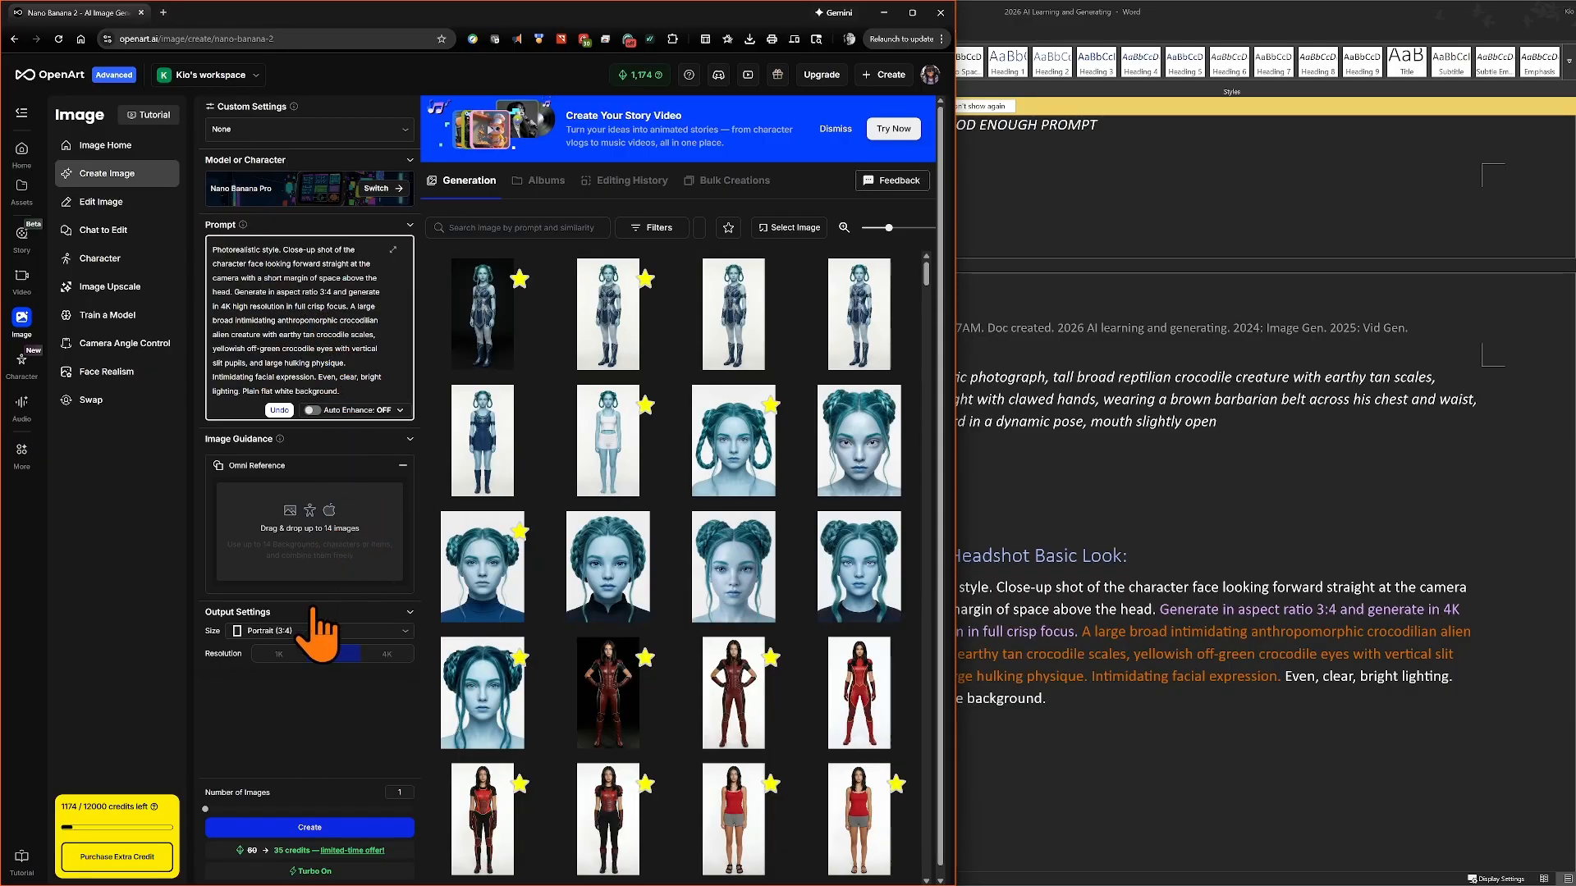
# - Reselect Portrait (3:4) as the output size and 2K as the resolution, and generate the headshot image
pyautogui.click(371, 614)
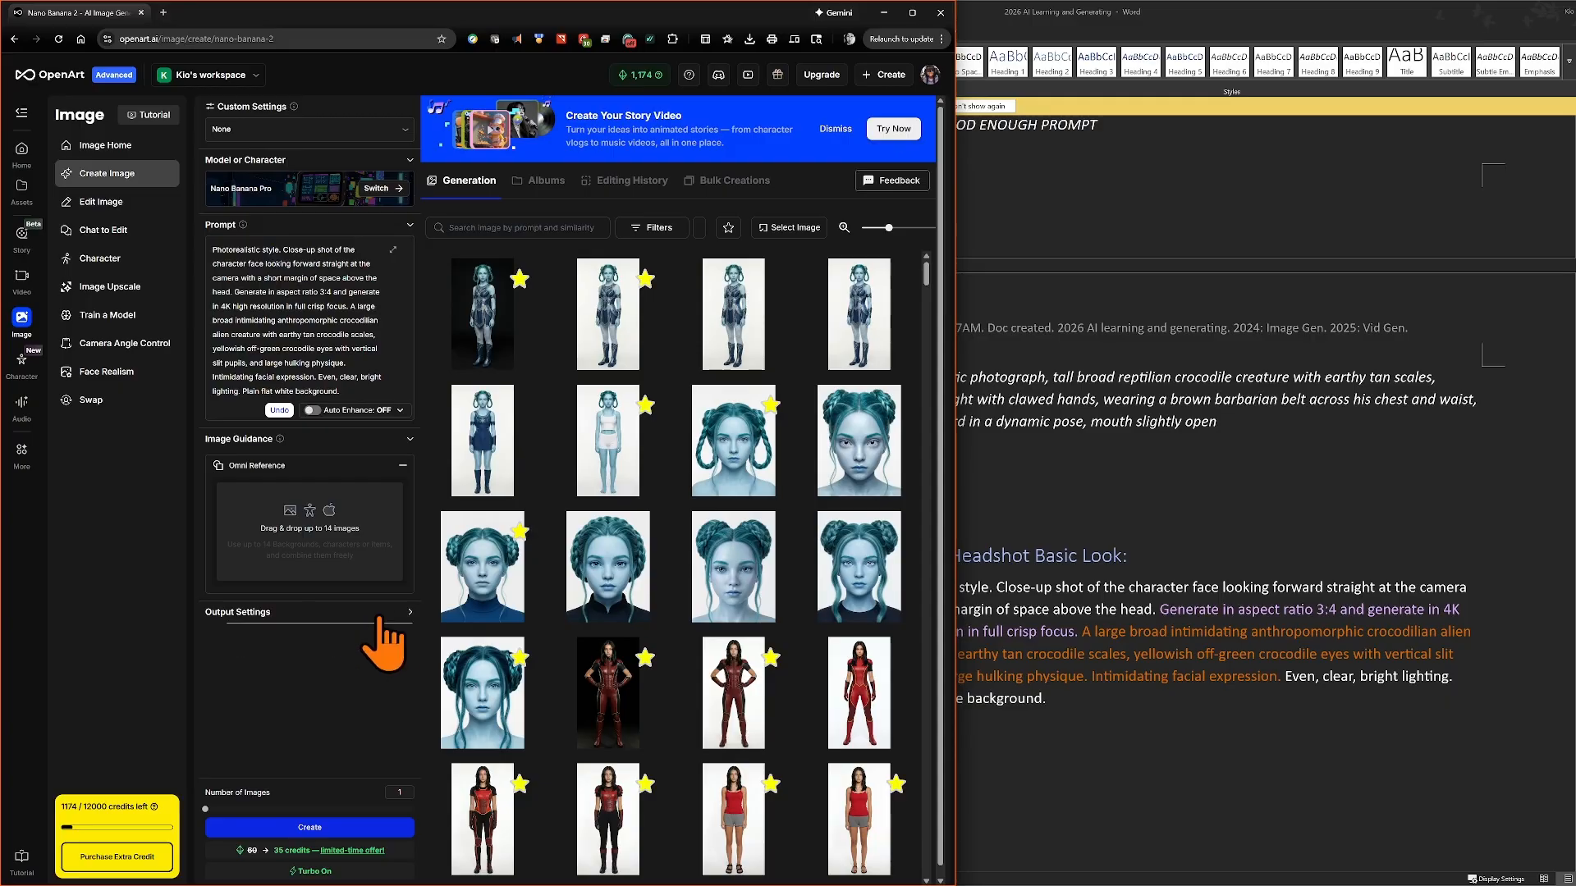
pyautogui.click(378, 615)
pyautogui.click(378, 631)
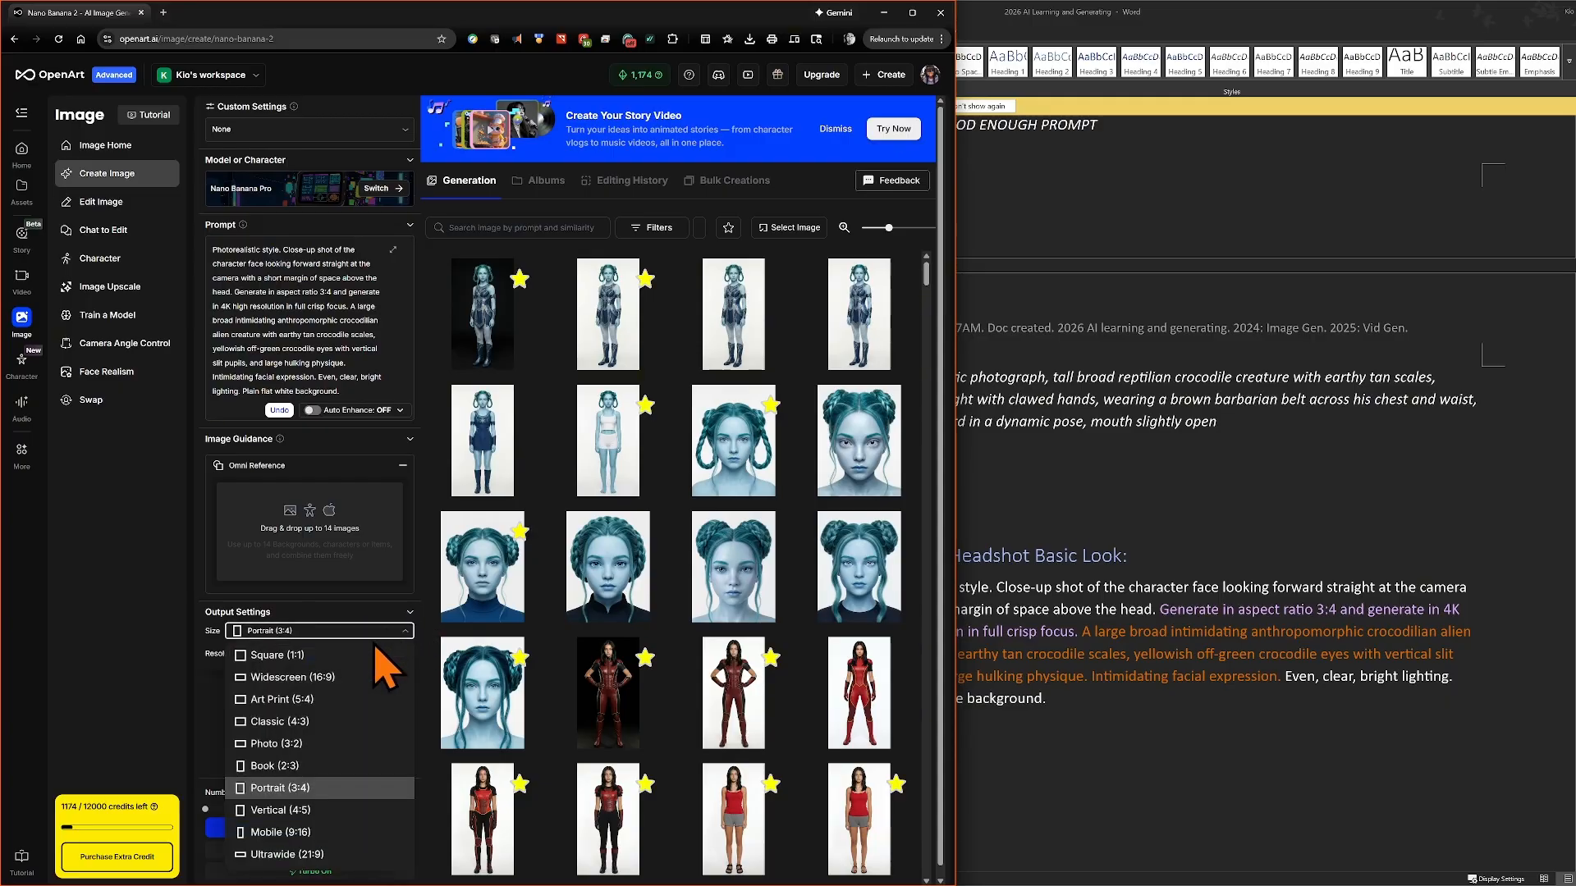
pyautogui.click(313, 789)
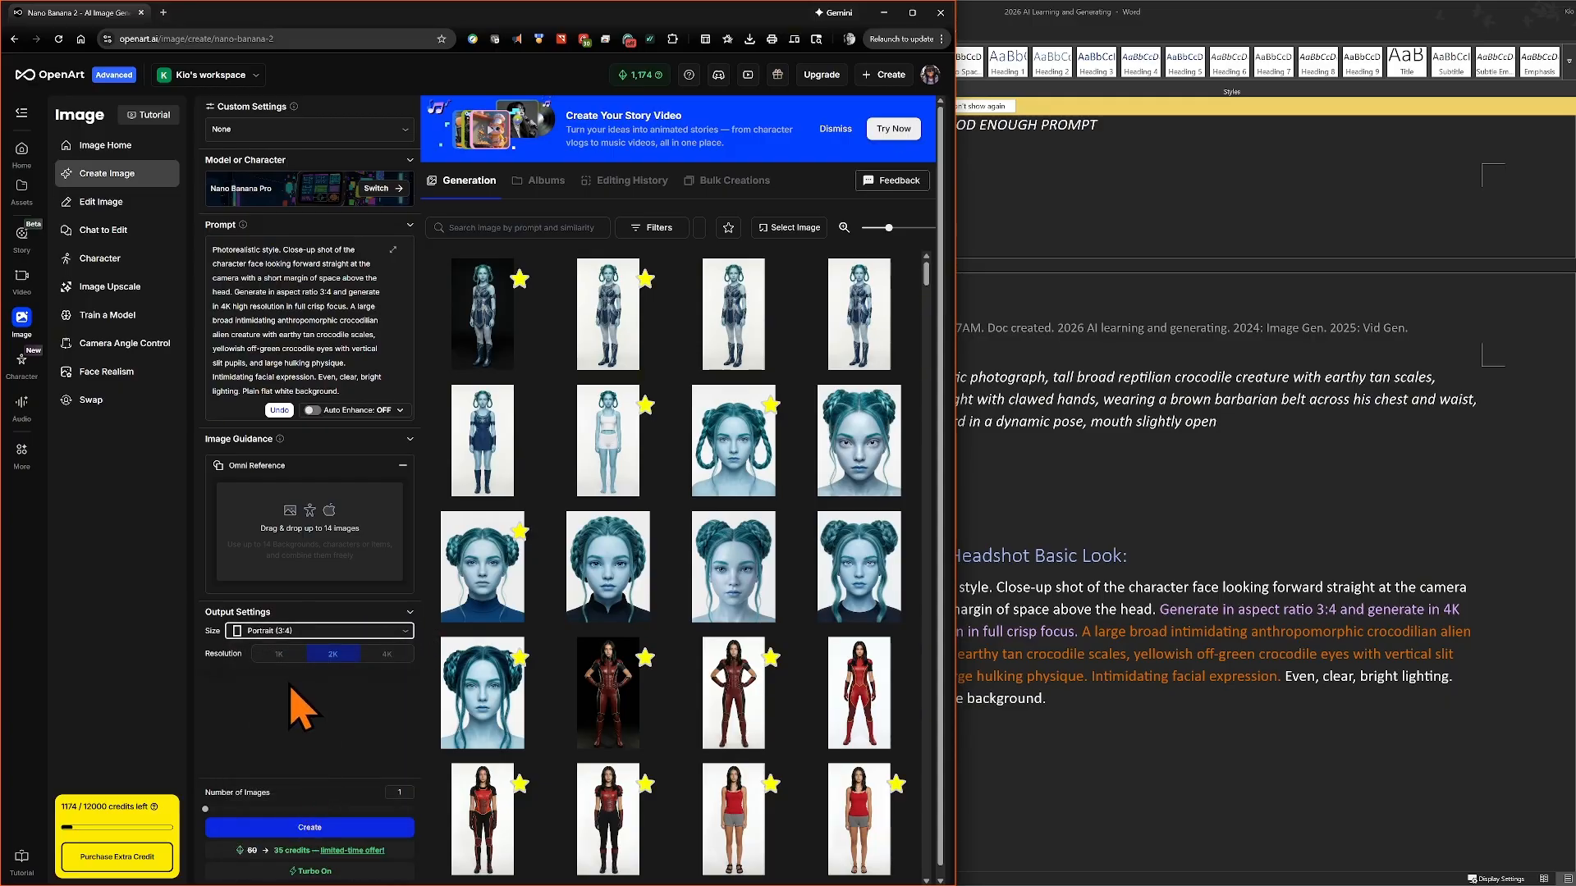
pyautogui.click(283, 630)
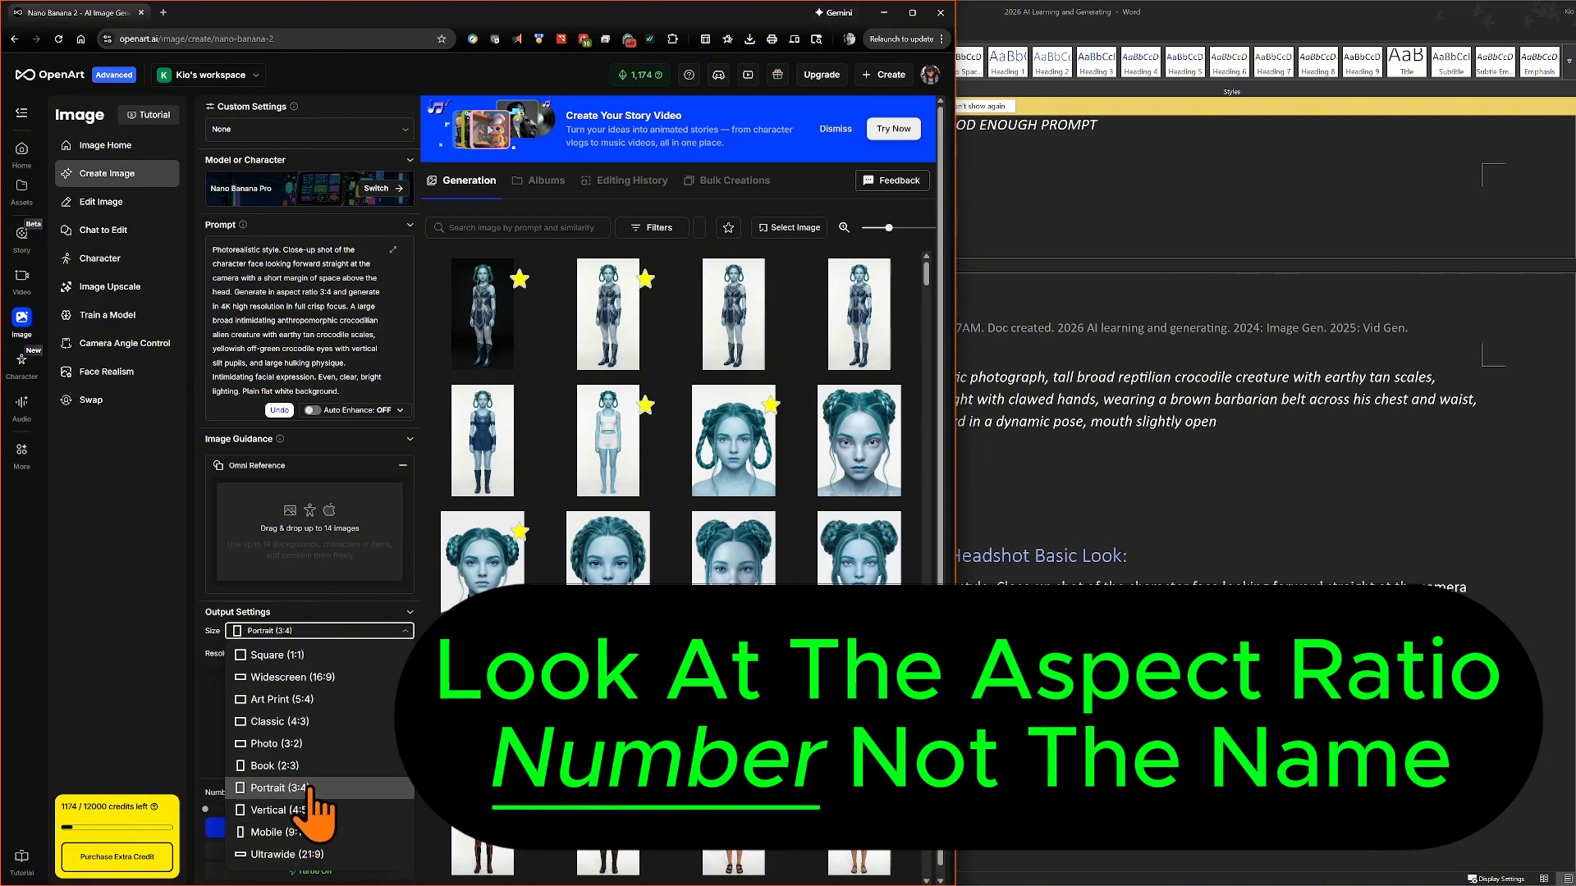
pyautogui.click(309, 790)
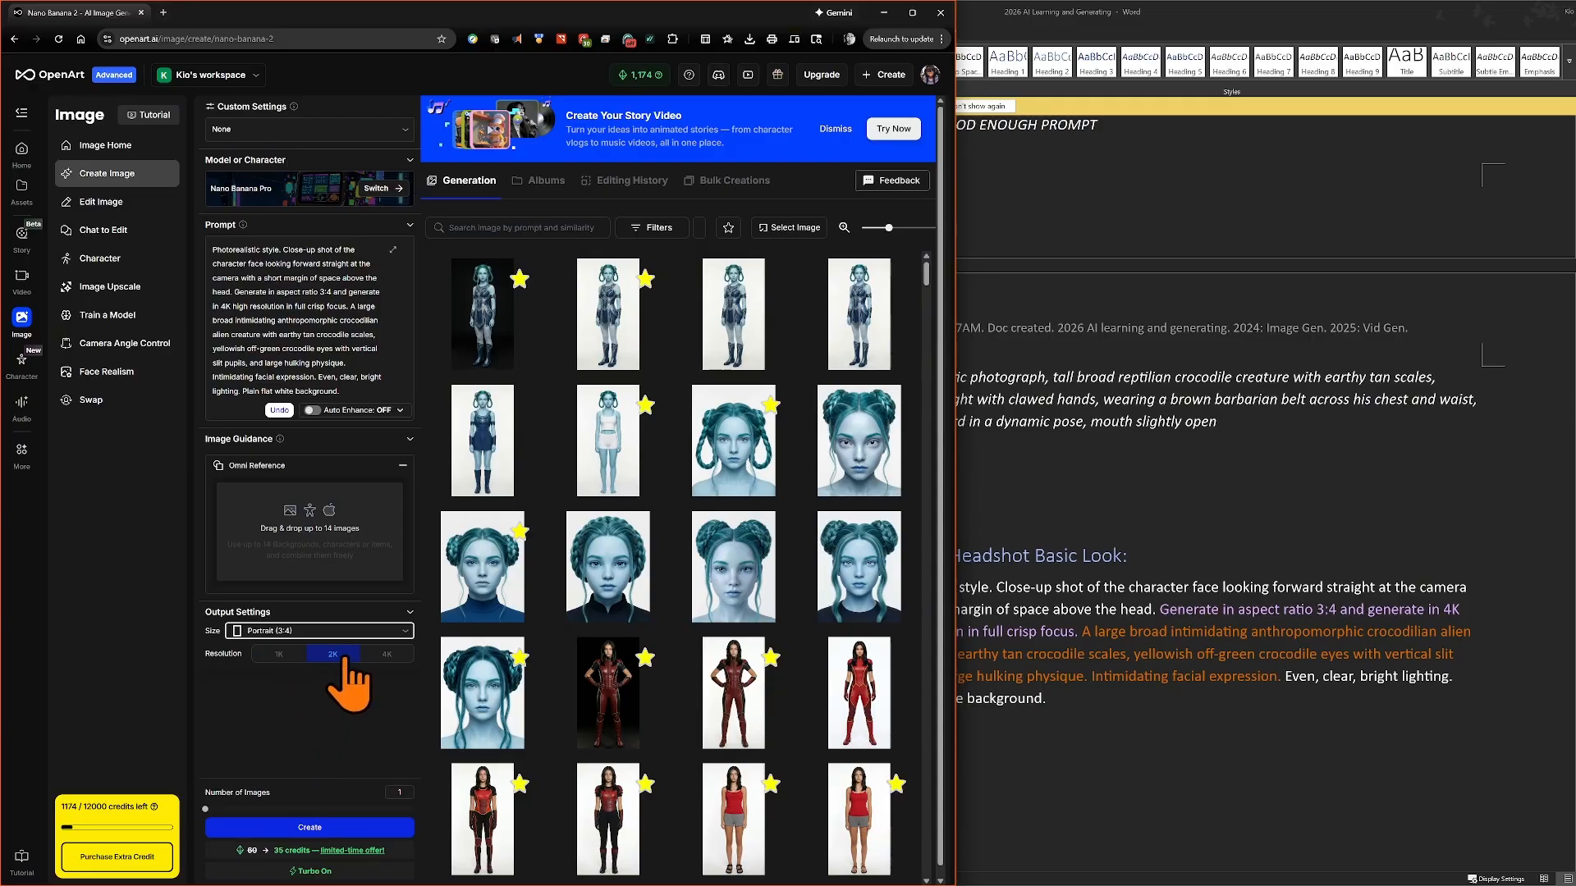
pyautogui.click(280, 654)
pyautogui.click(335, 654)
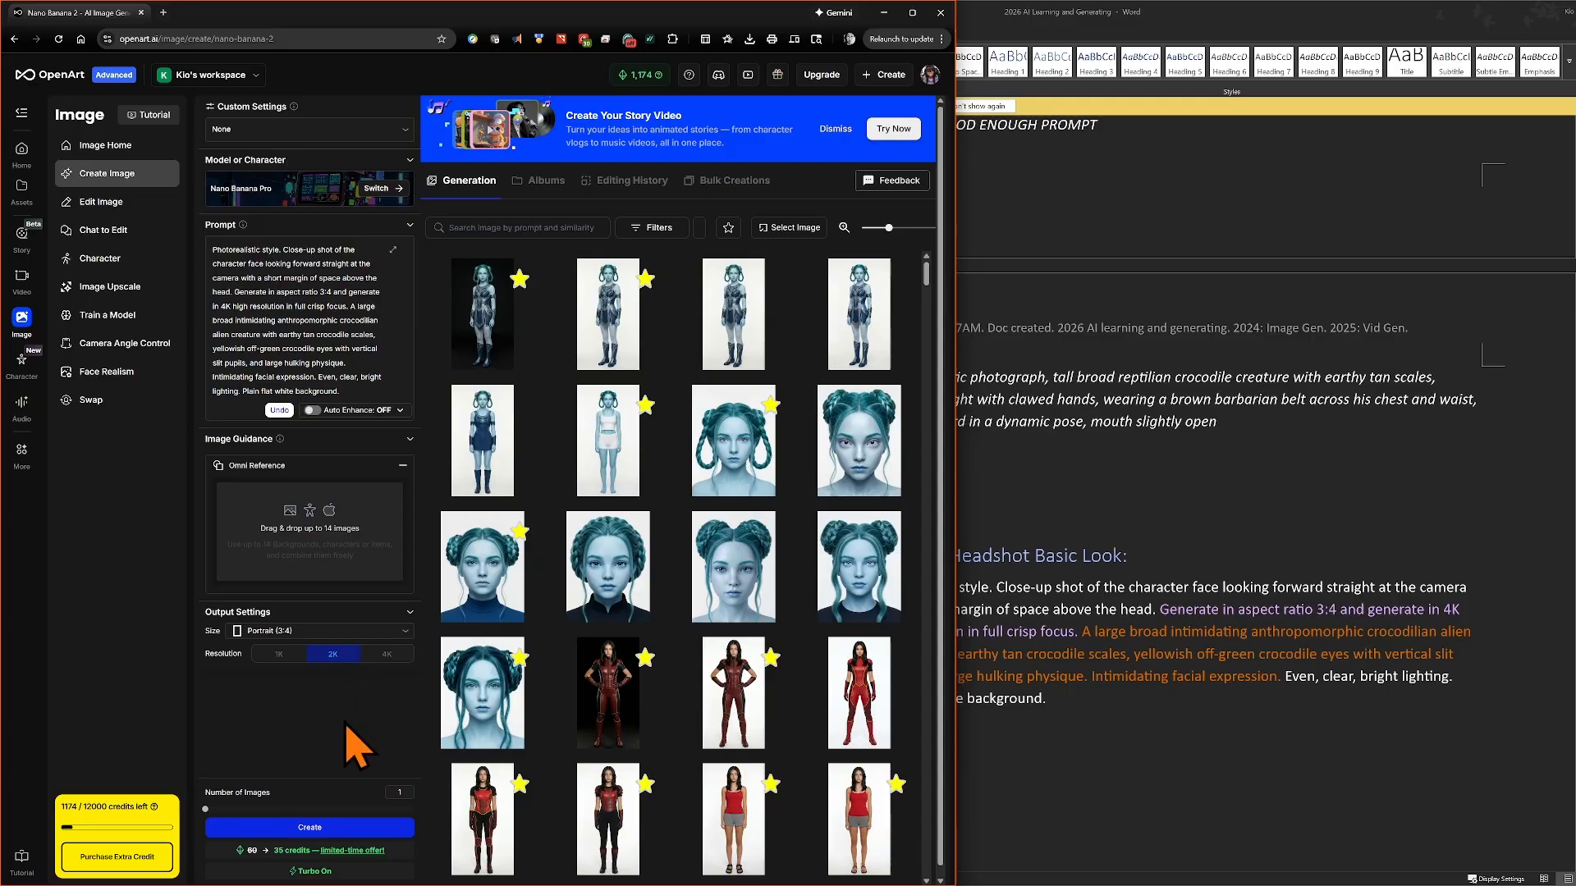
pyautogui.click(320, 826)
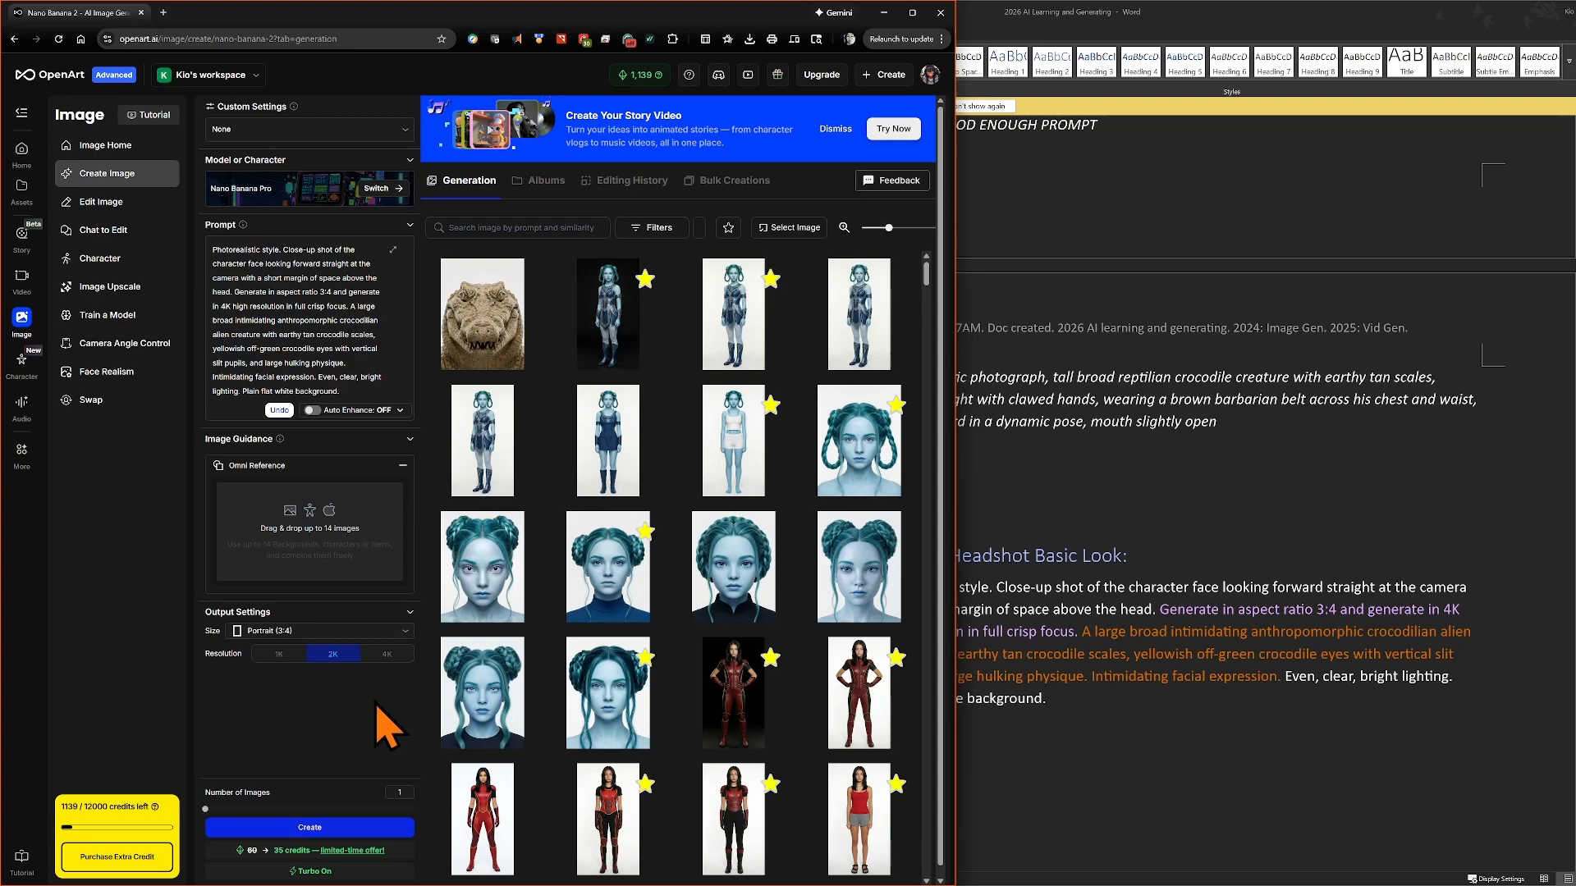
# - Open the newly generated crocodile headshot, star it, and download it as a lossless PNG
pyautogui.click(492, 311)
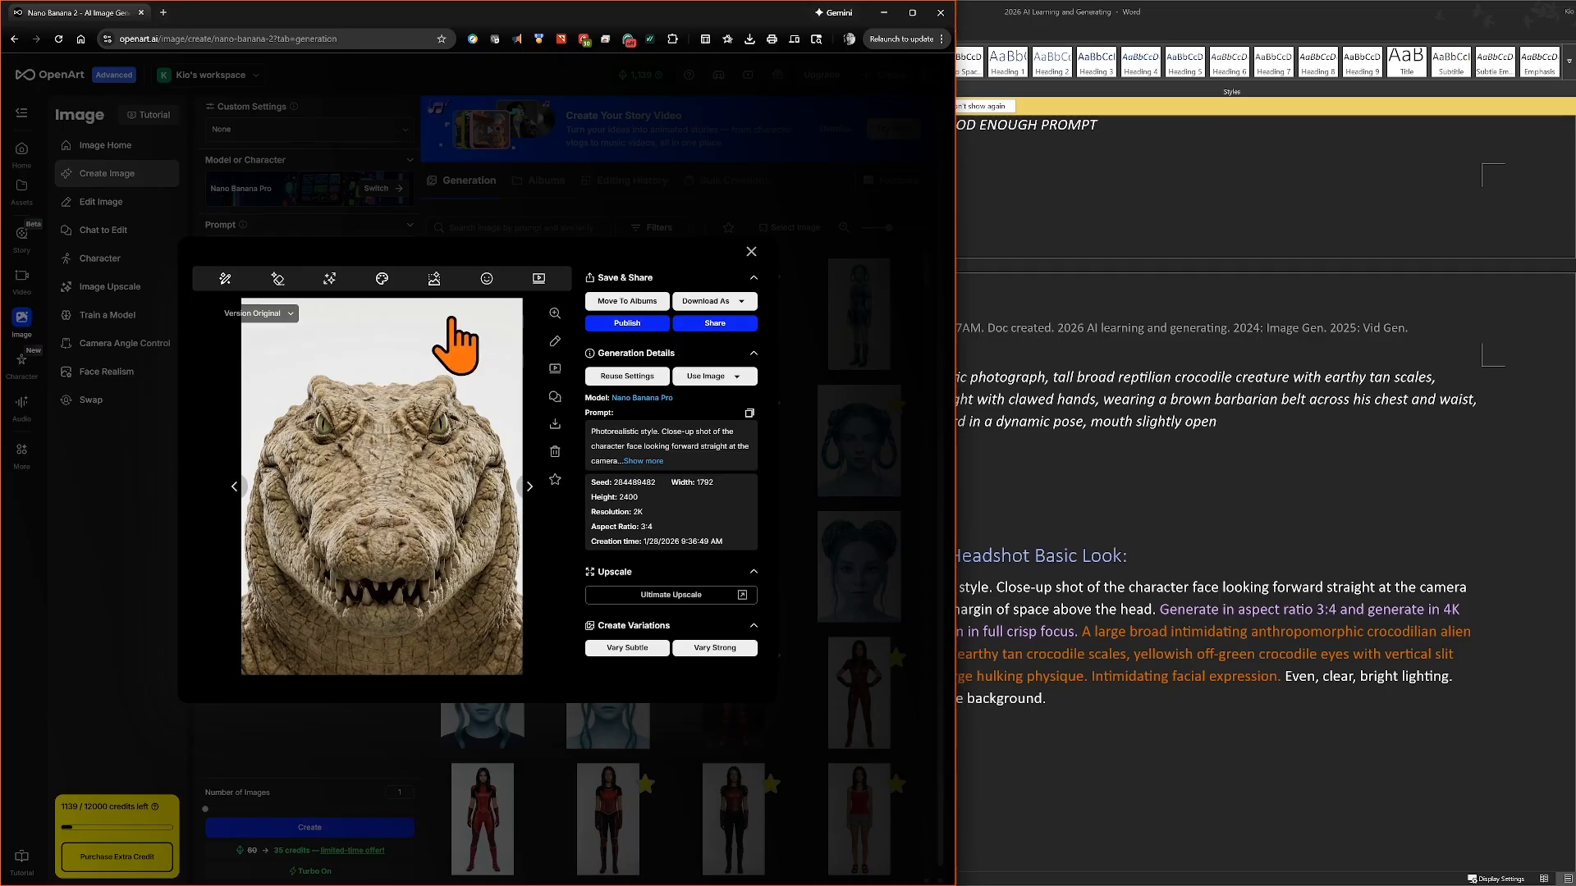
pyautogui.click(555, 479)
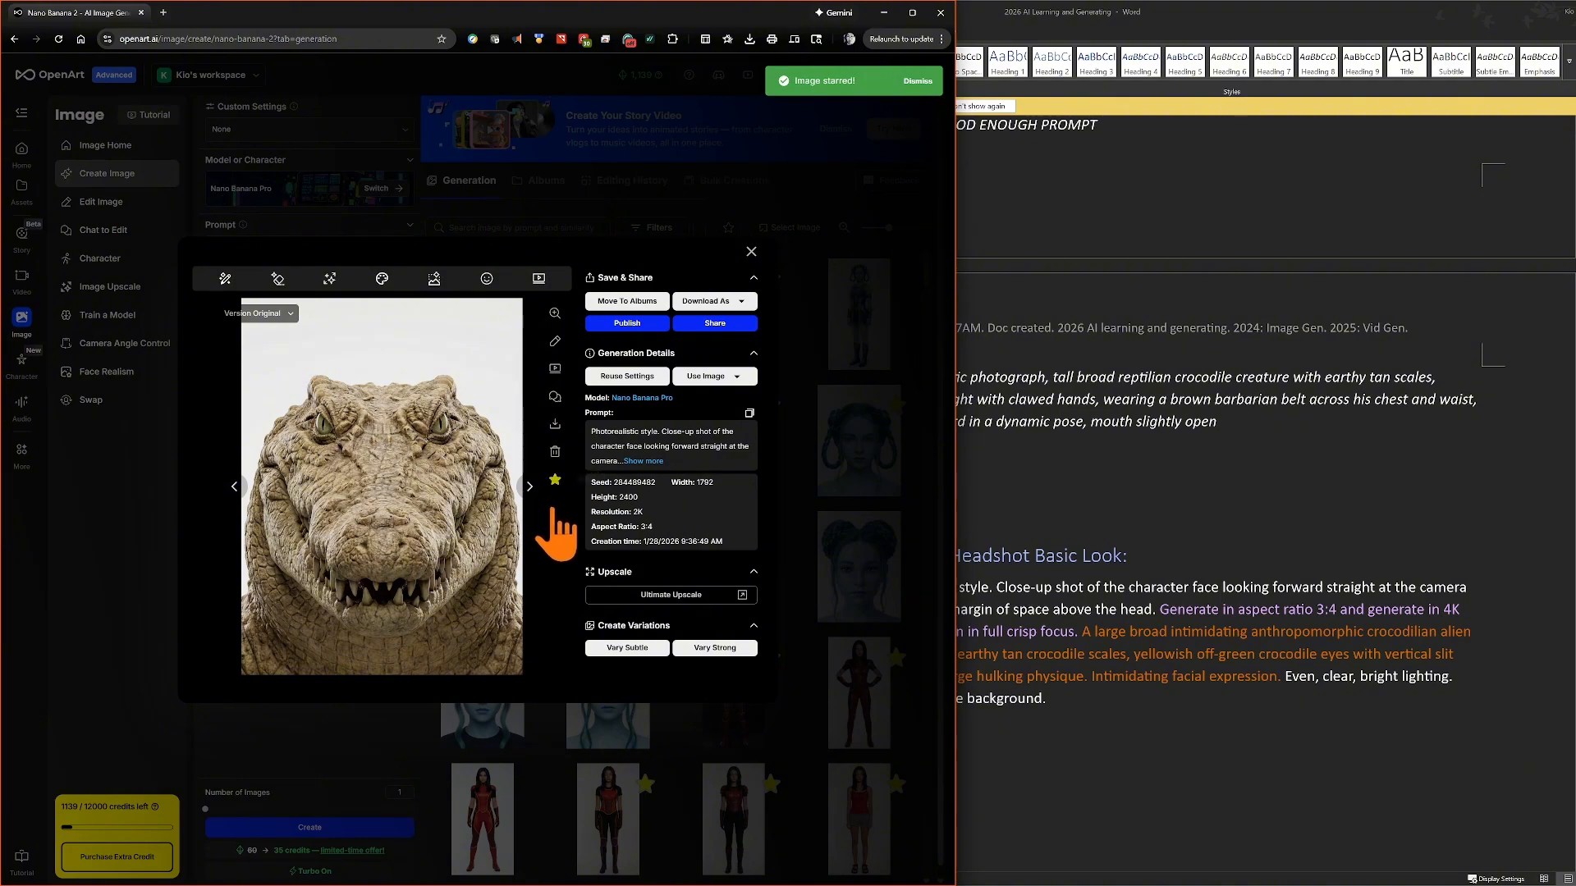
pyautogui.click(741, 302)
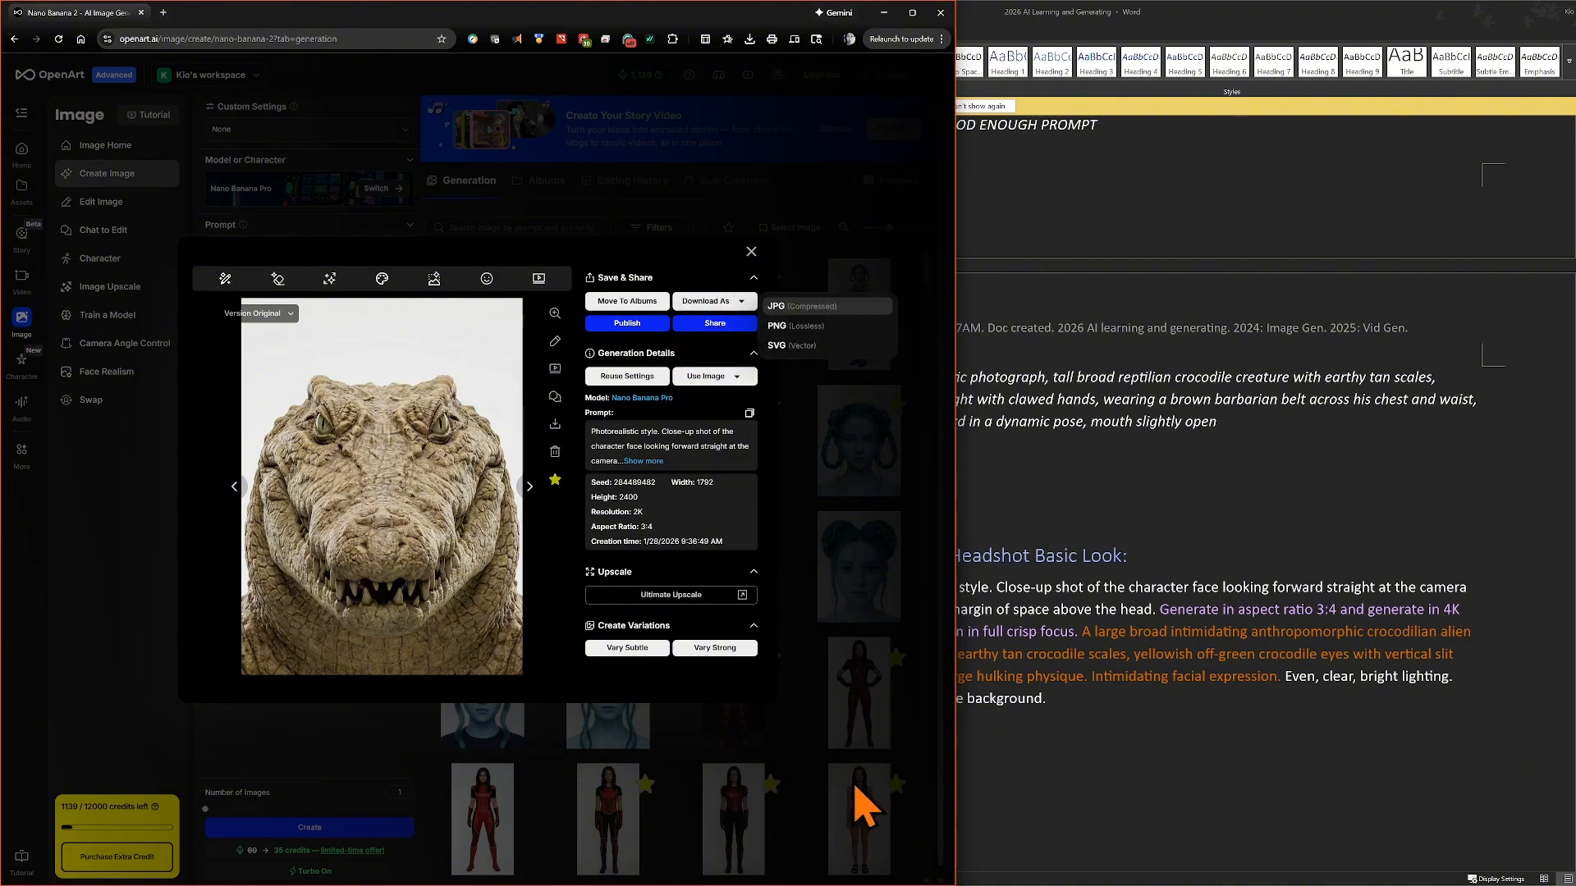
pyautogui.click(794, 328)
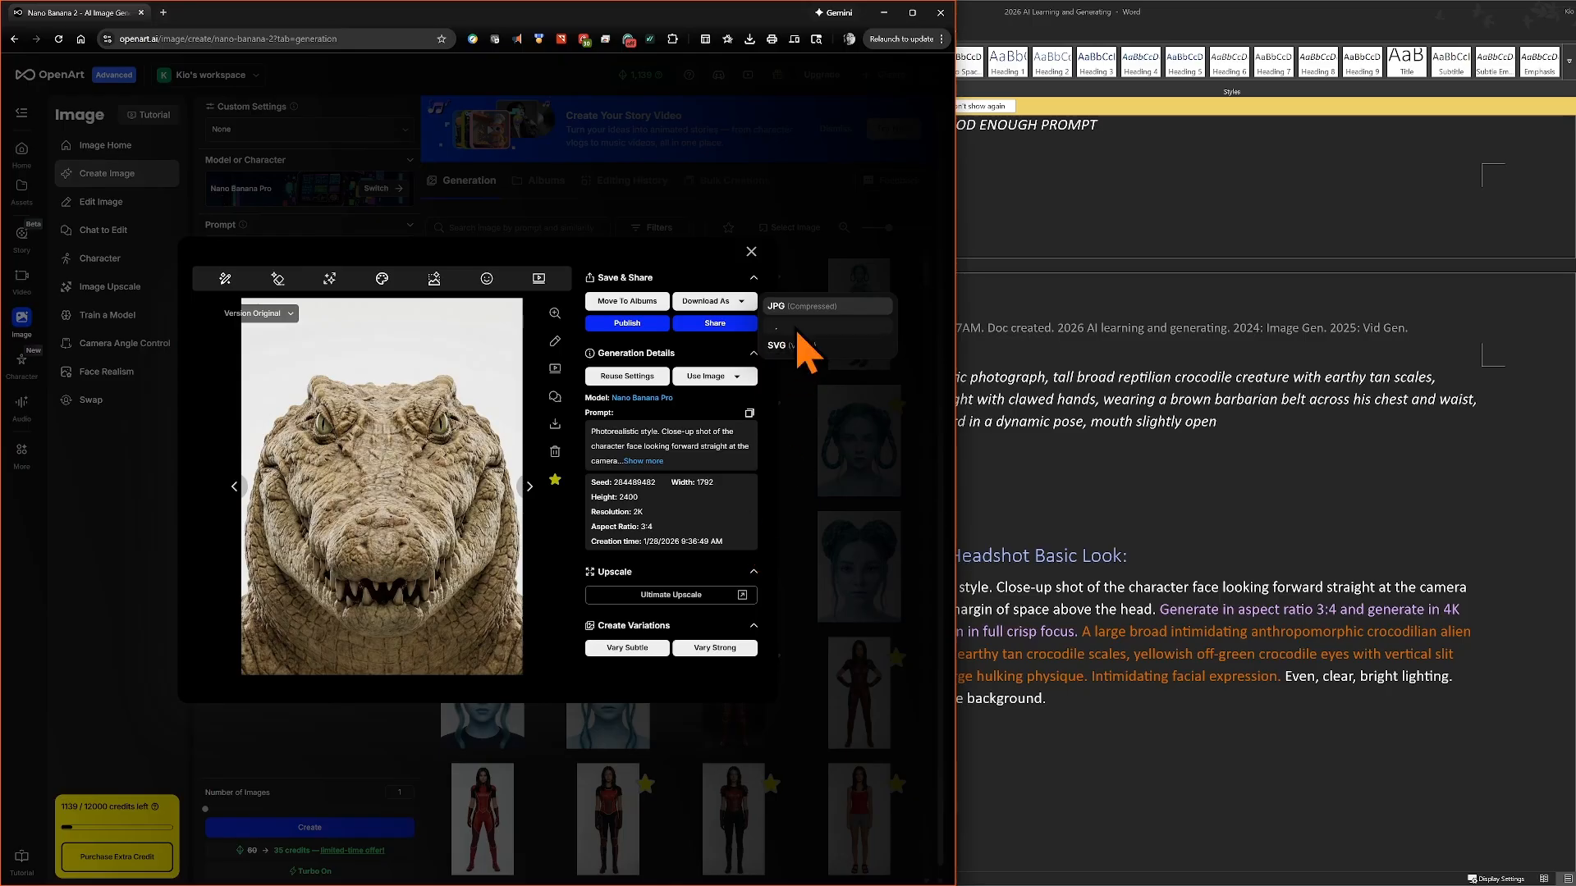
pyautogui.click(802, 314)
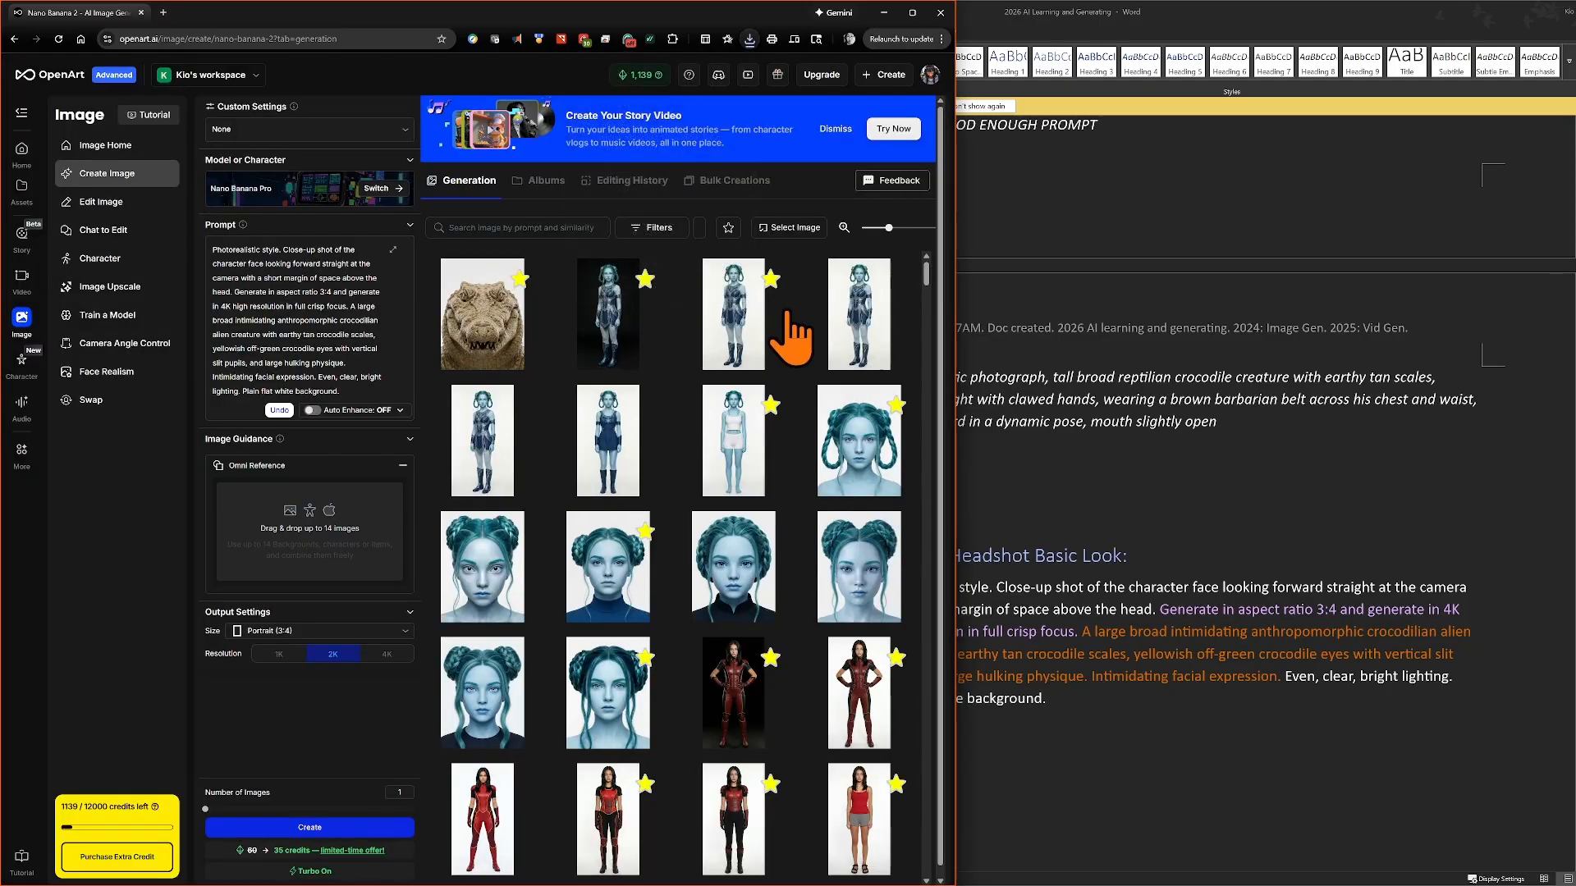
# - Reopen the crocodile headshot, check its download formats, and examine the image enlarged before returning to the generation gallery
pyautogui.click(473, 316)
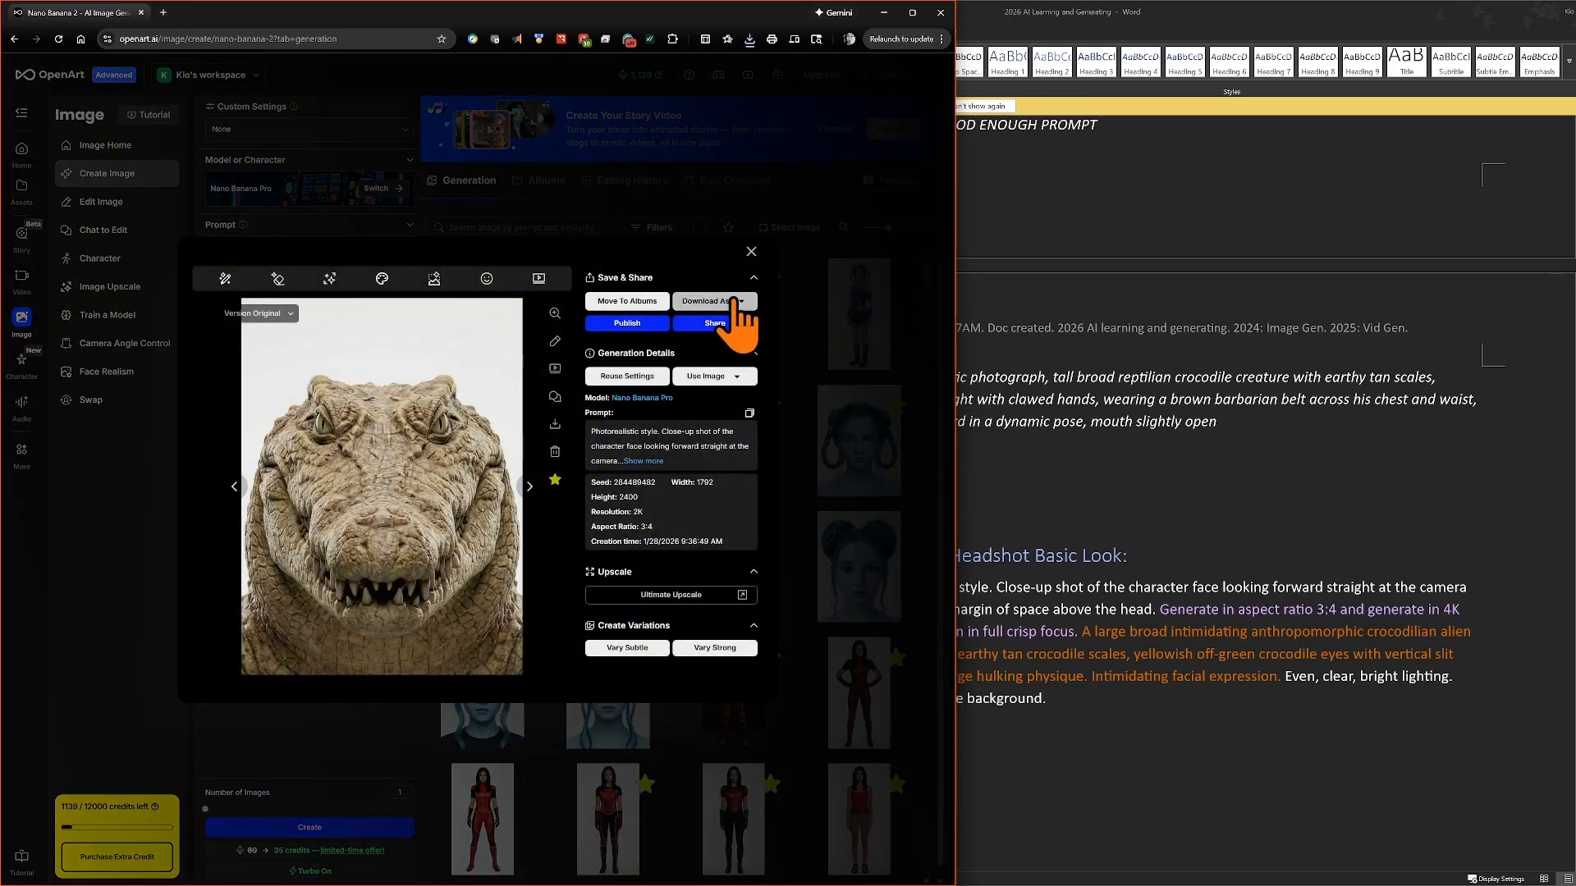
pyautogui.click(738, 301)
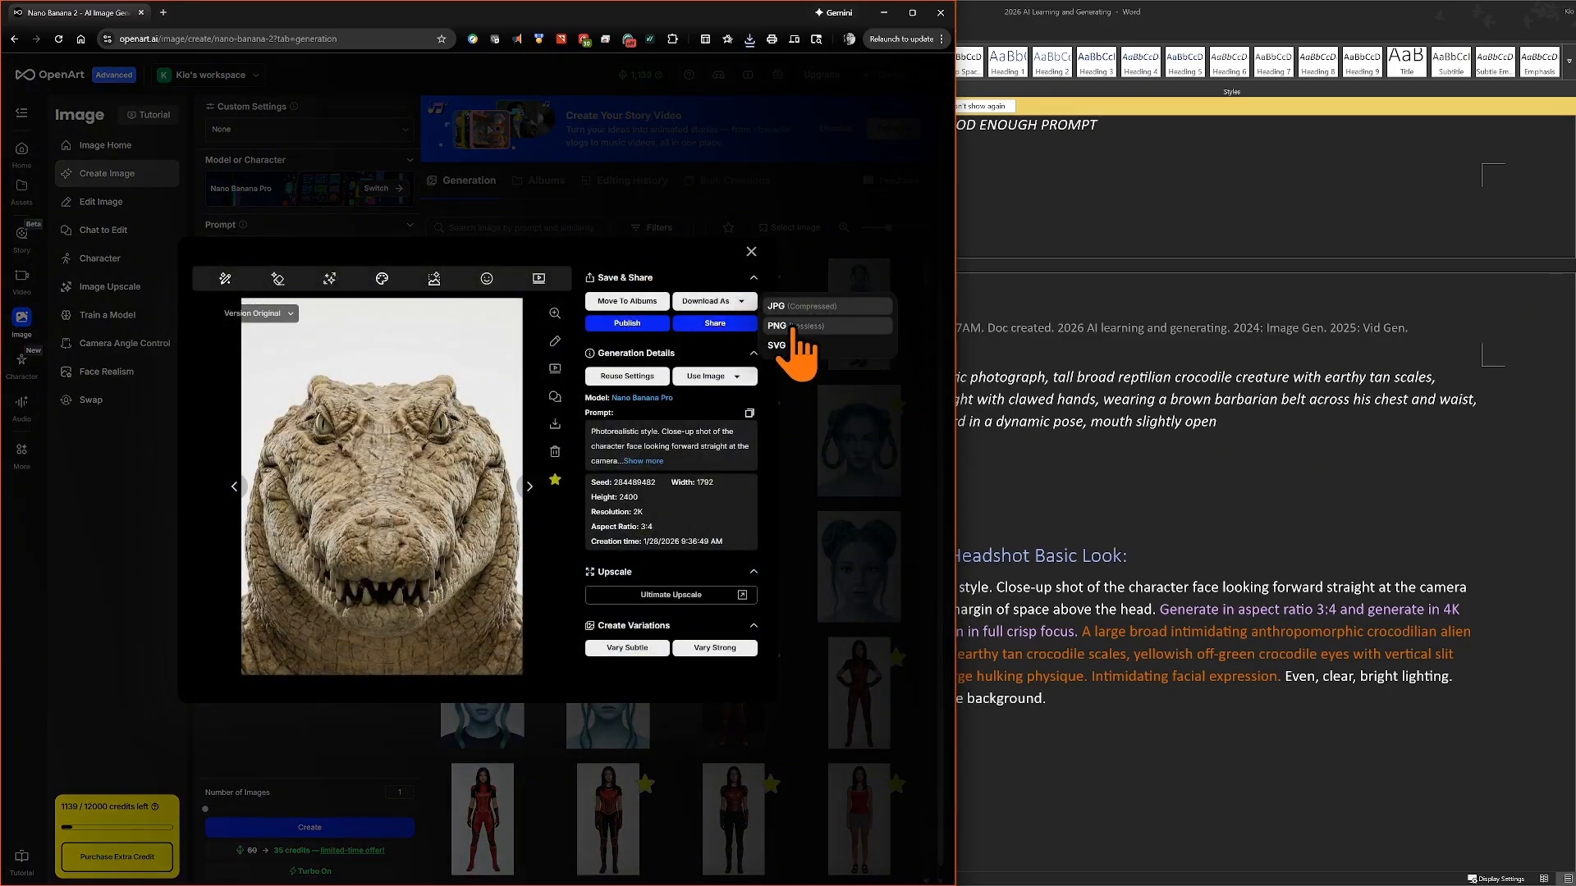
pyautogui.click(490, 370)
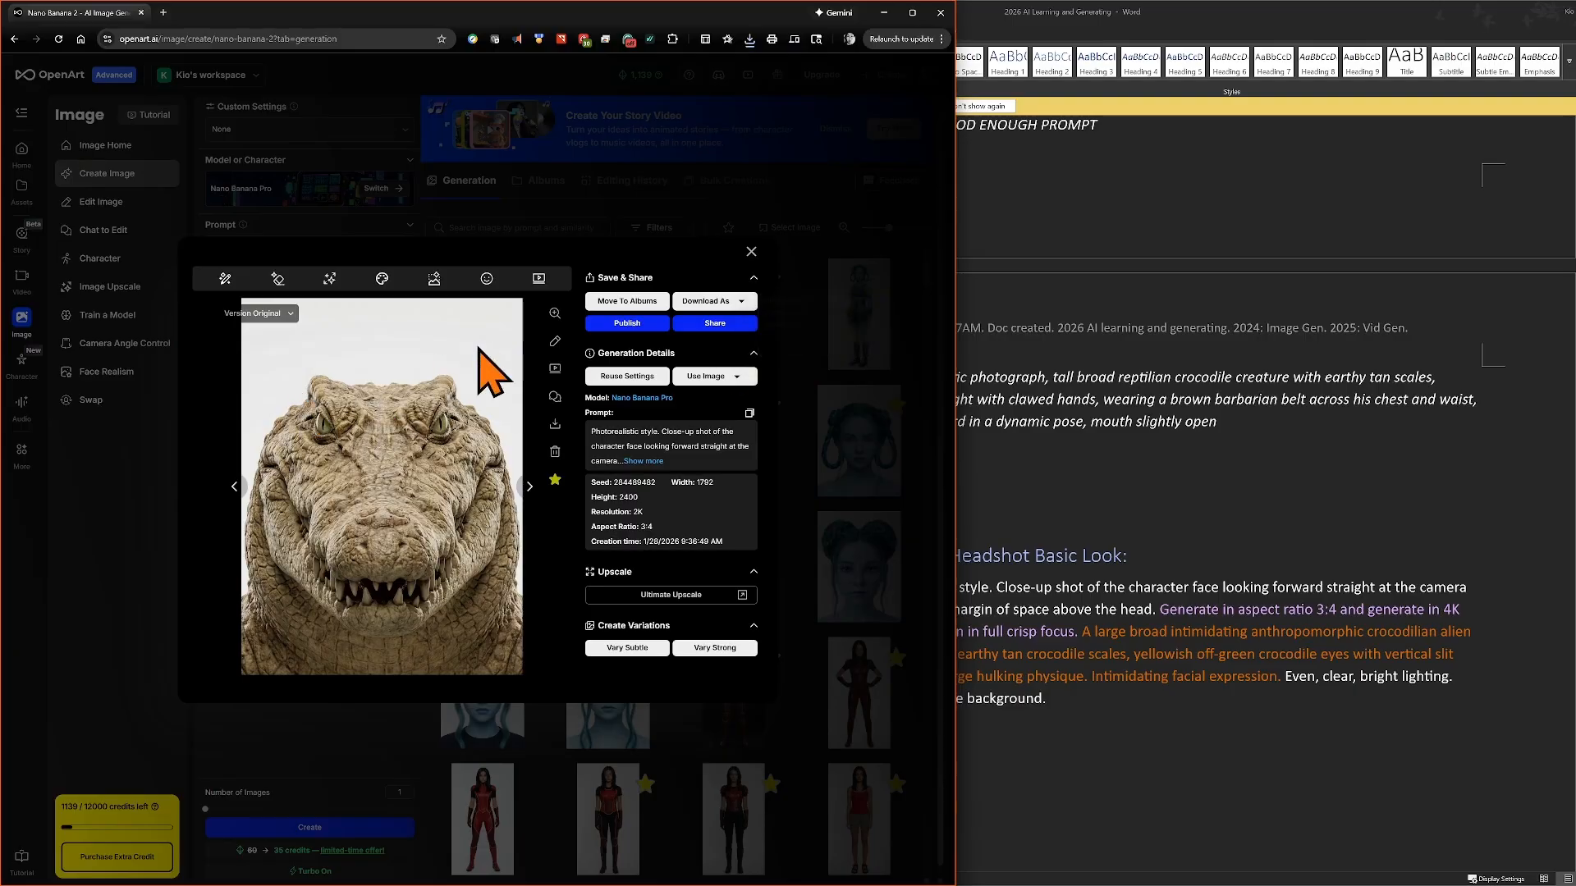
pyautogui.click(558, 318)
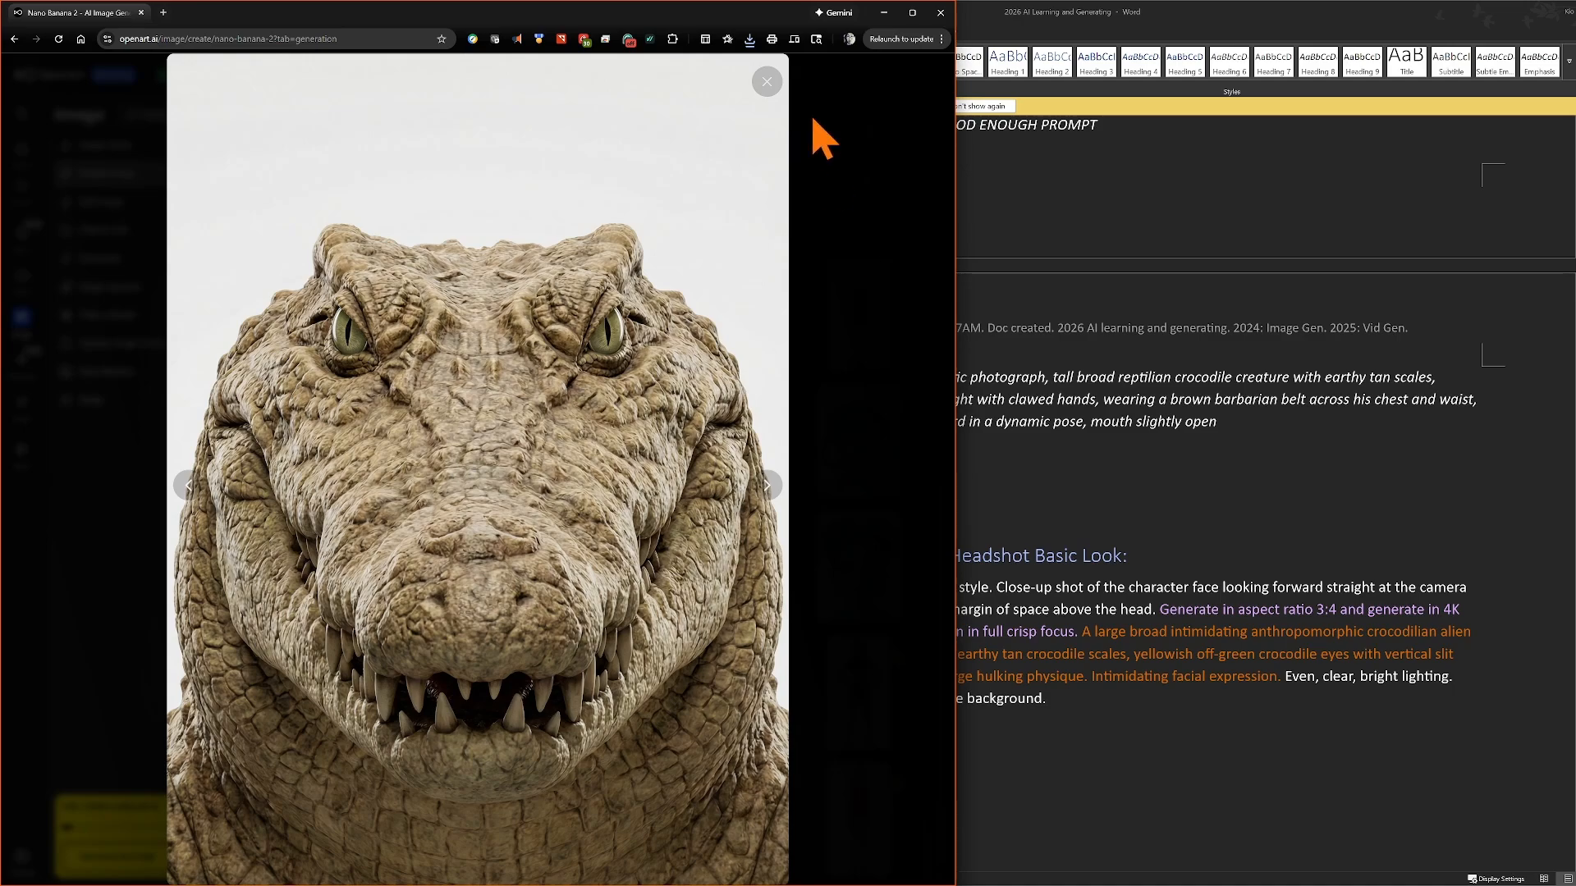
pyautogui.click(766, 82)
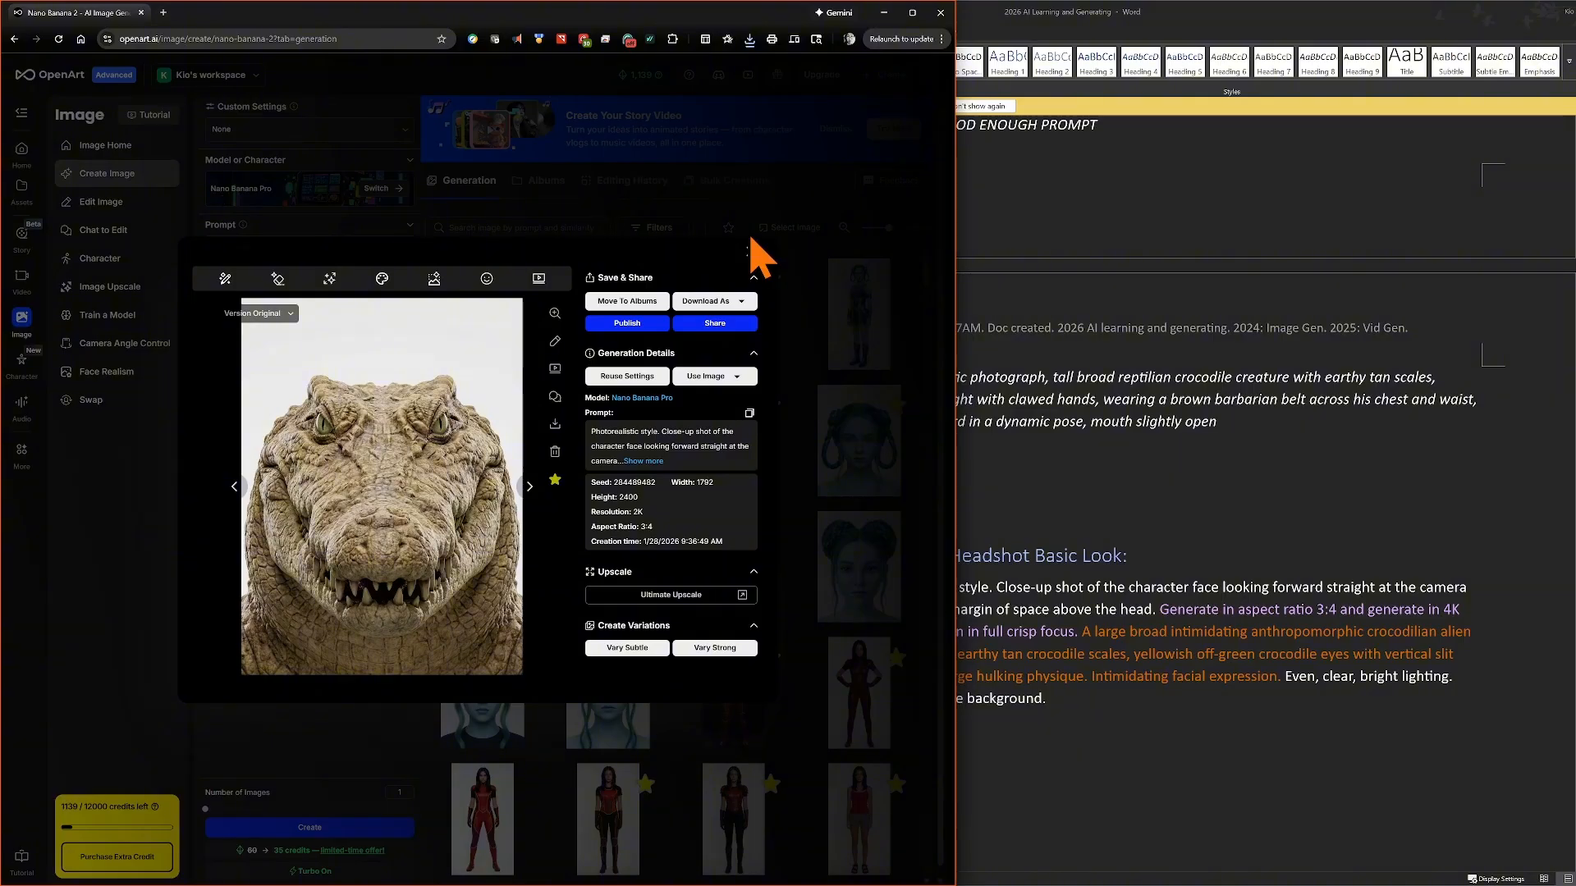
pyautogui.click(556, 315)
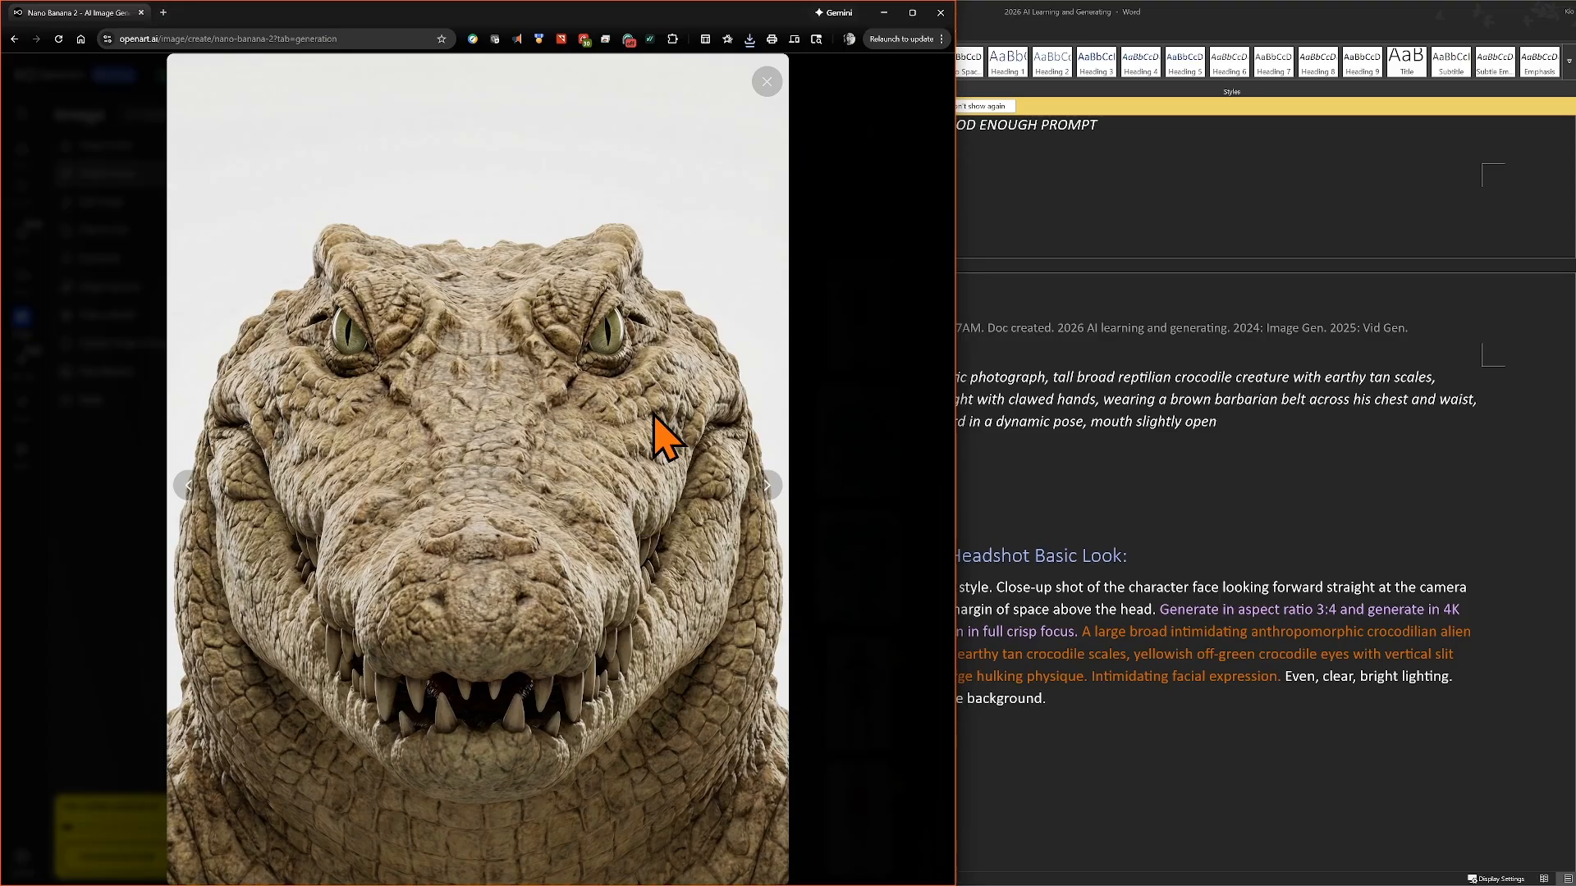
pyautogui.click(767, 82)
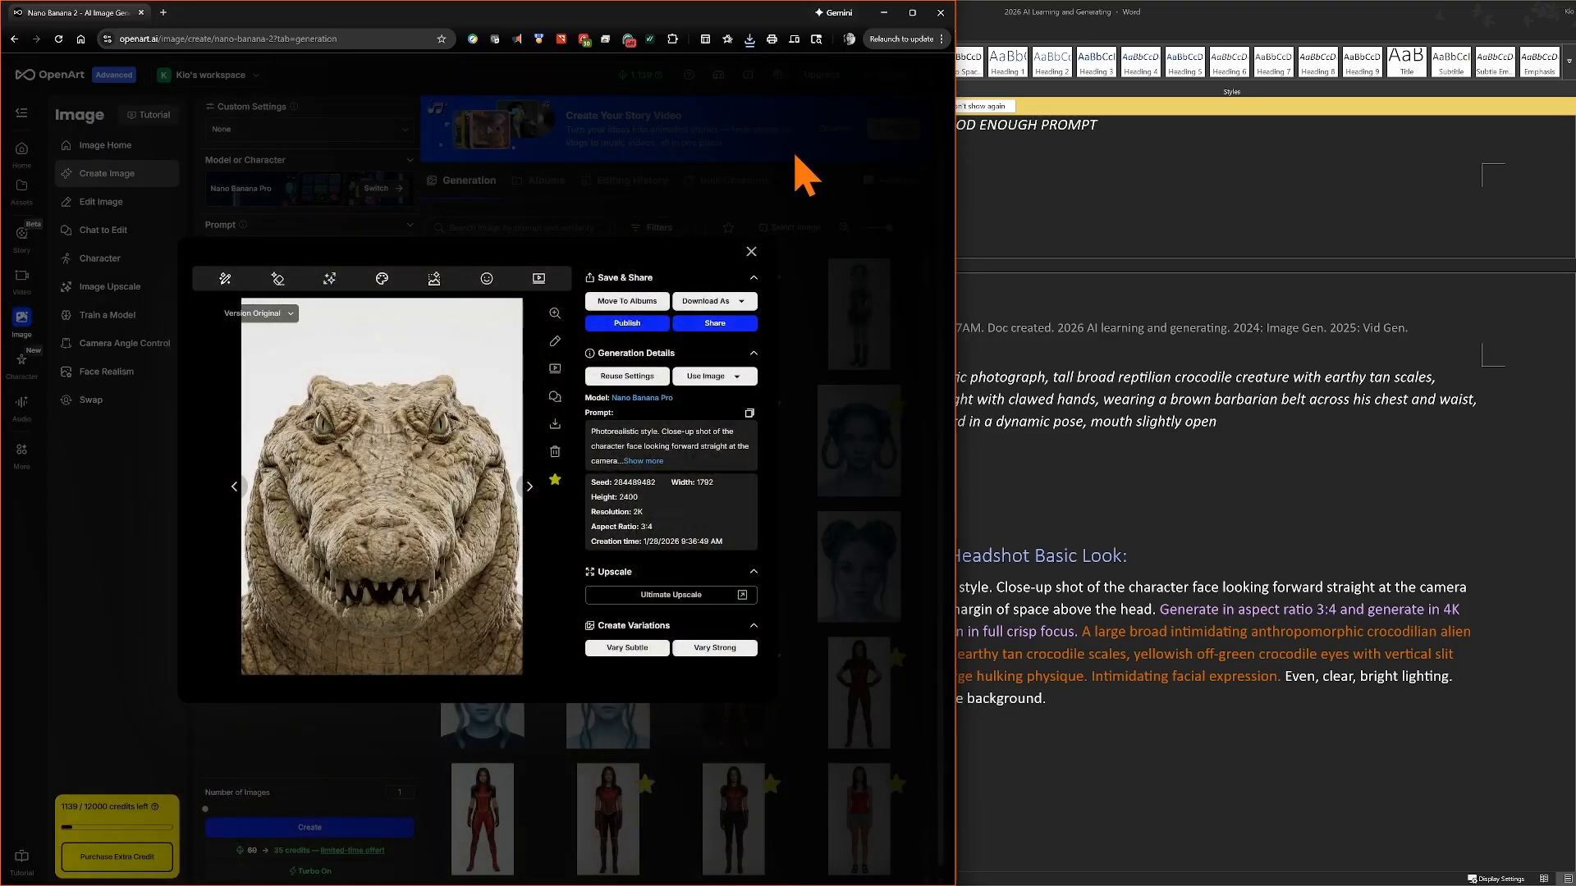
pyautogui.click(751, 250)
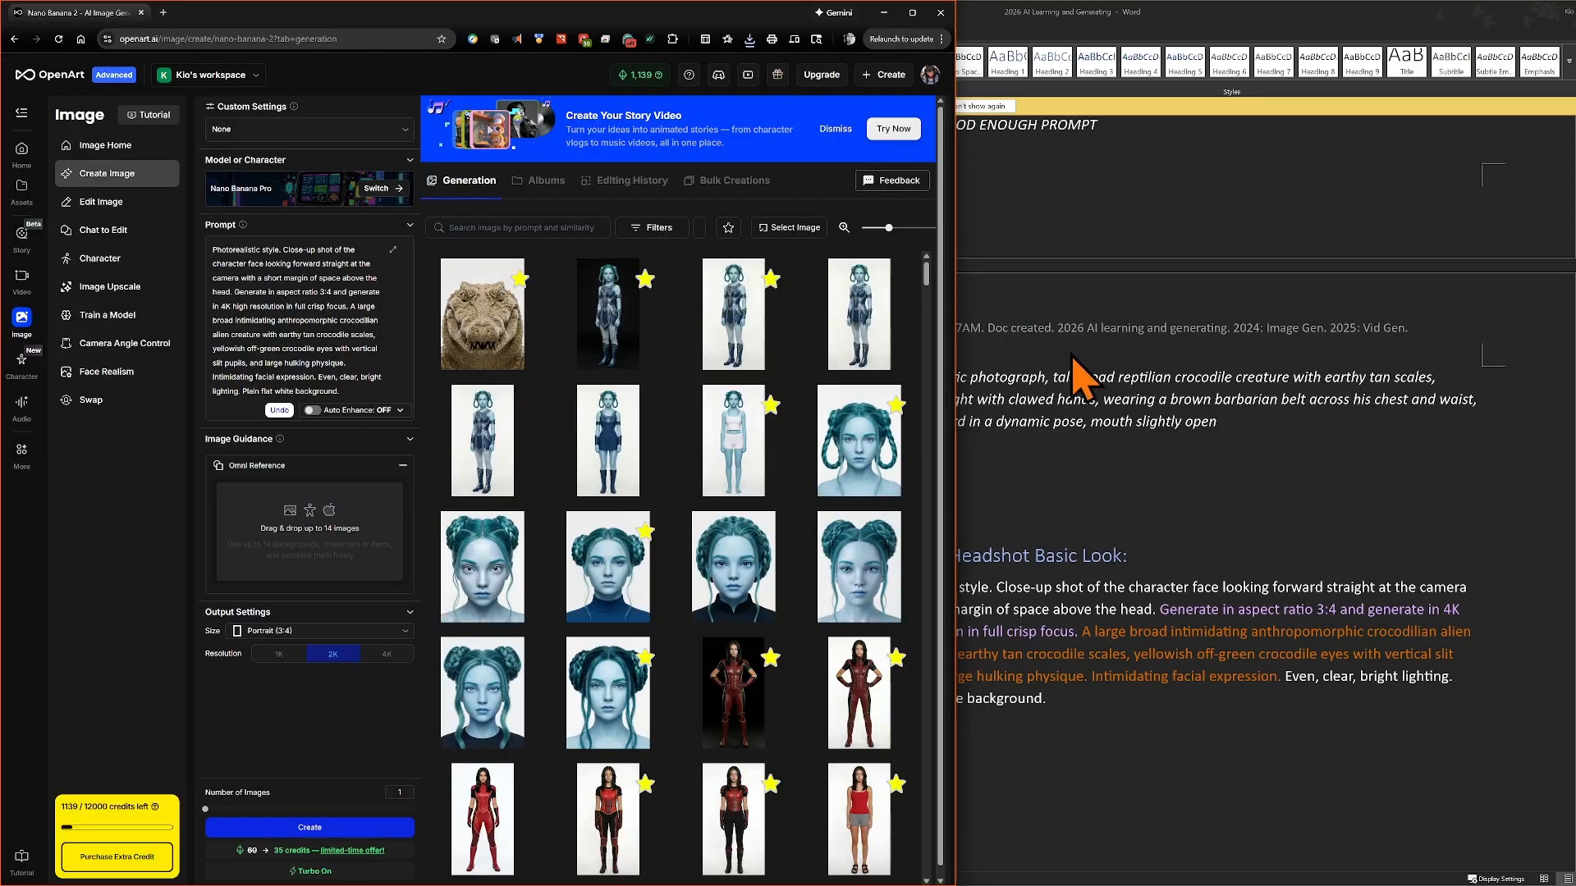
# - Switch to the Word document and add the note "WOW. THAT'S FANTASTIC!!!" below the Close-Up Headshot Basic Look prompt
pyautogui.scroll(5, 1016, 397)
pyautogui.click(1016, 415)
pyautogui.scroll(1, 1267, 367)
pyautogui.scroll(2, 1268, 367)
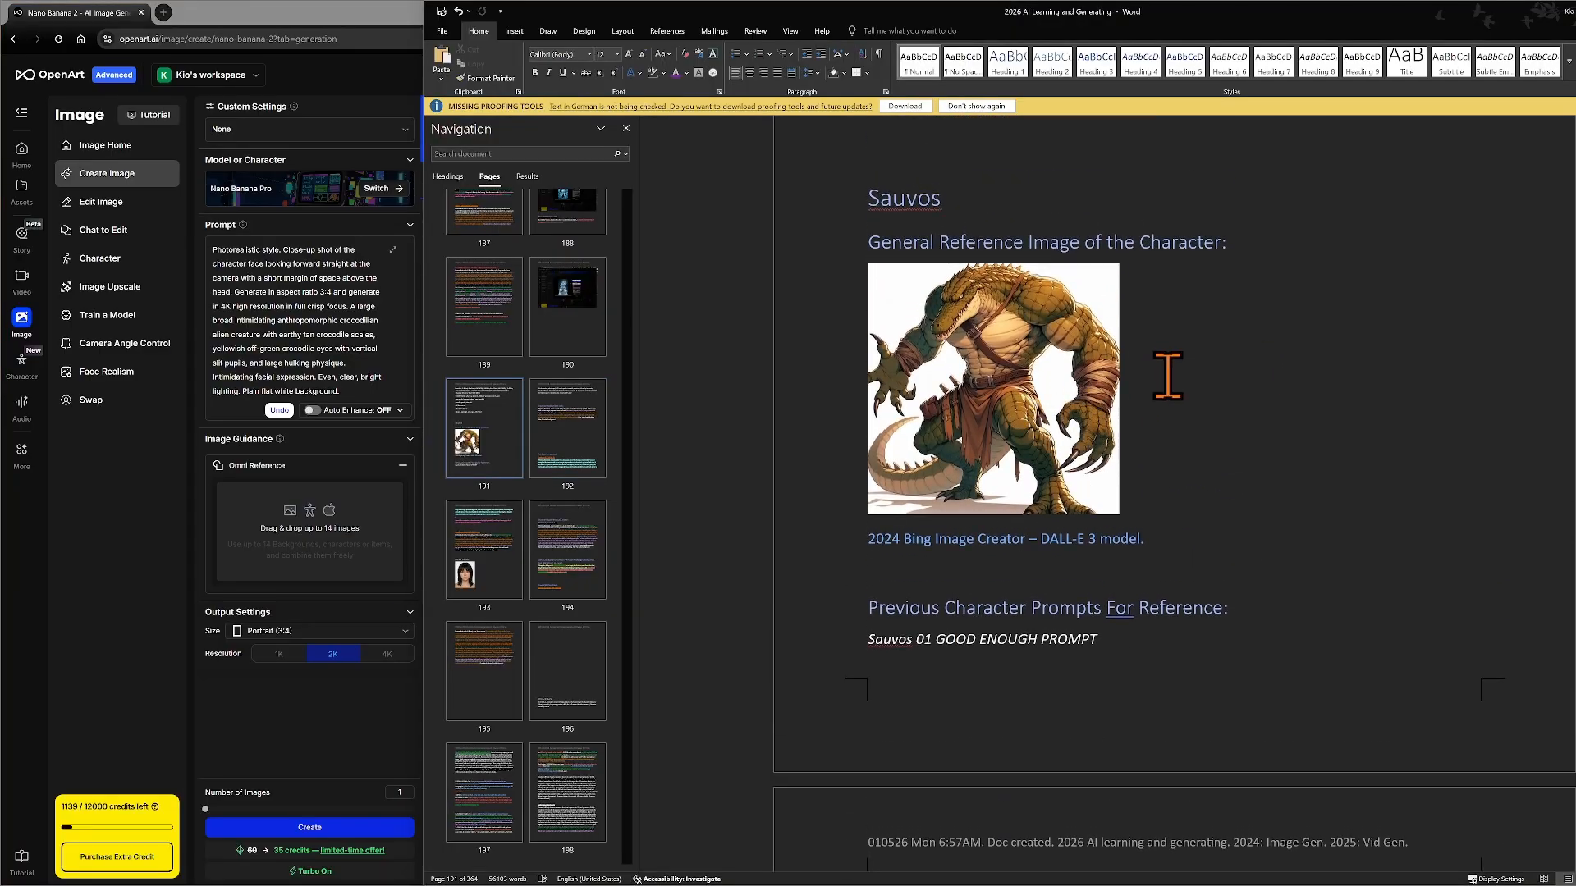
pyautogui.scroll(-2, 1164, 372)
pyautogui.scroll(-10, 1115, 559)
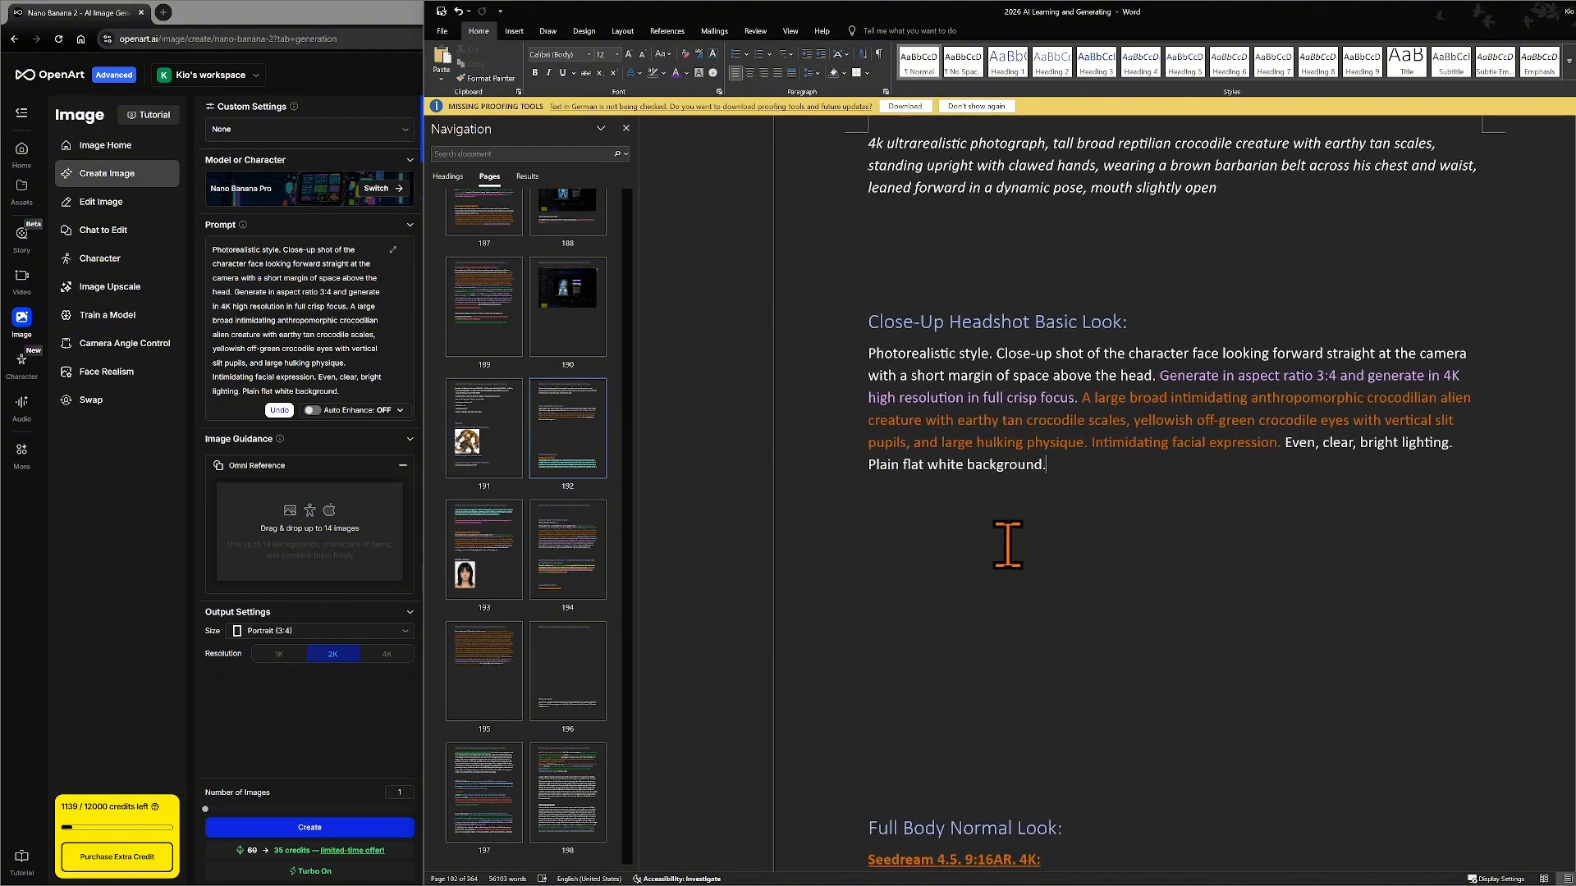
pyautogui.scroll(1, 985, 558)
pyautogui.click(1082, 572)
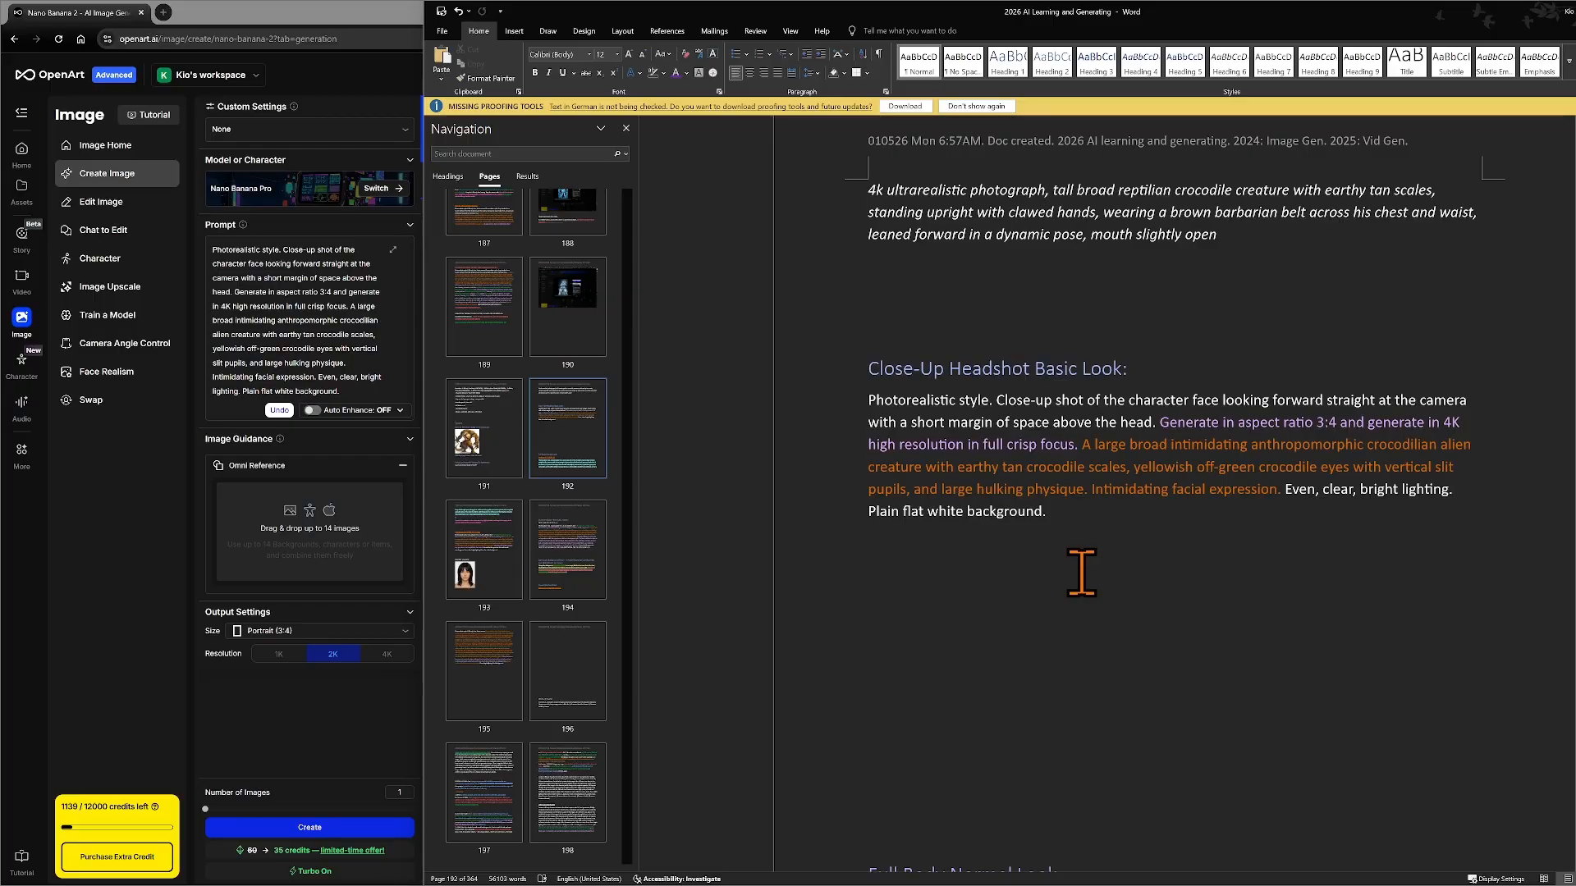
pyautogui.press('capslock')
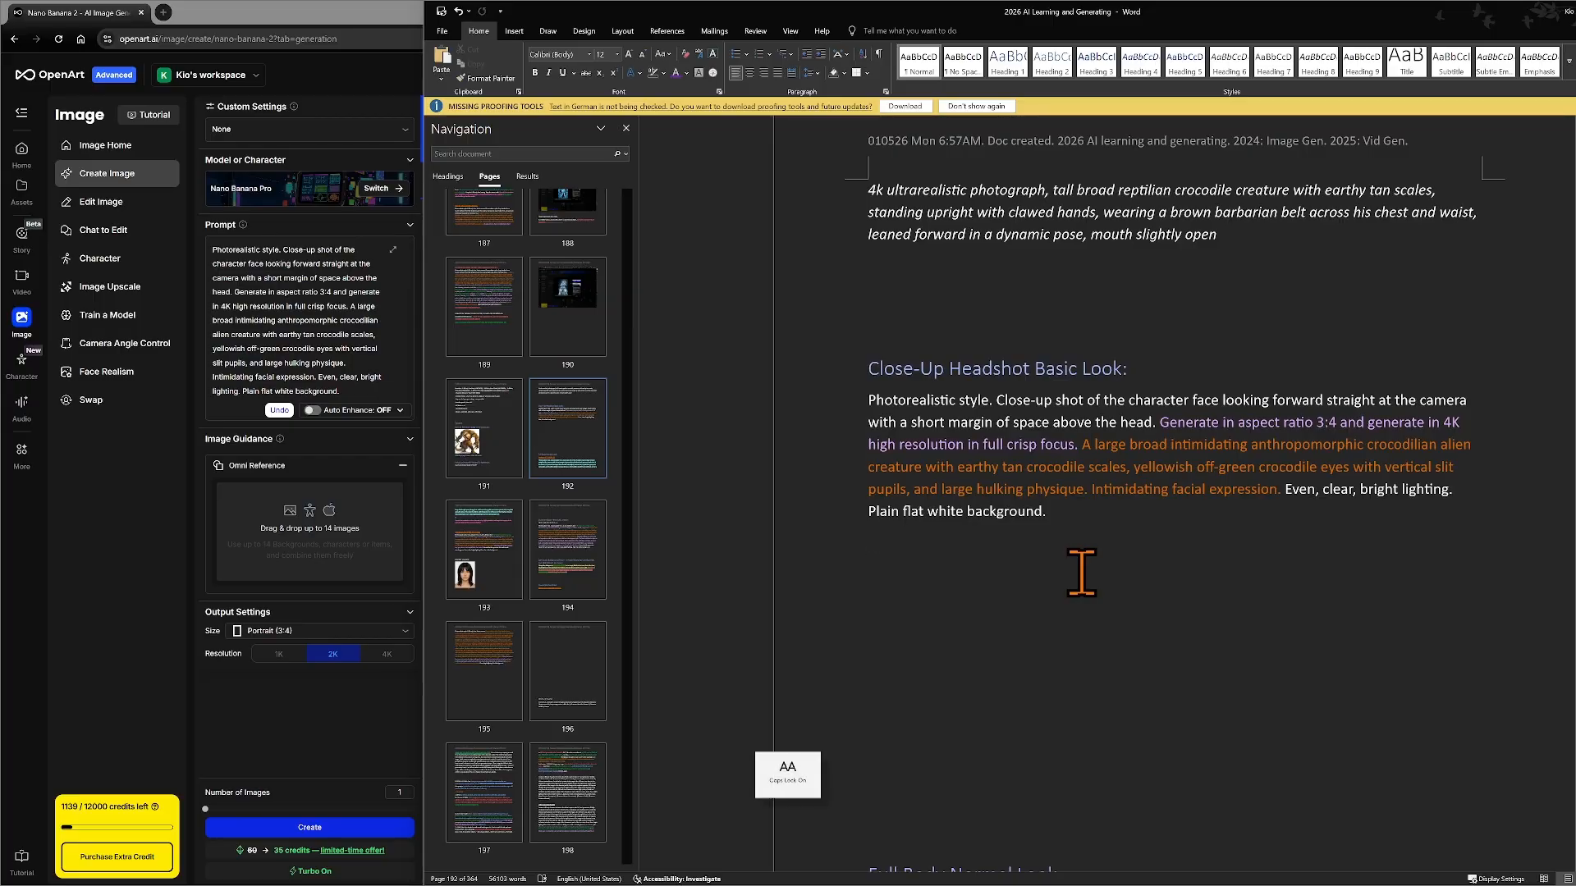
pyautogui.write('WOW')
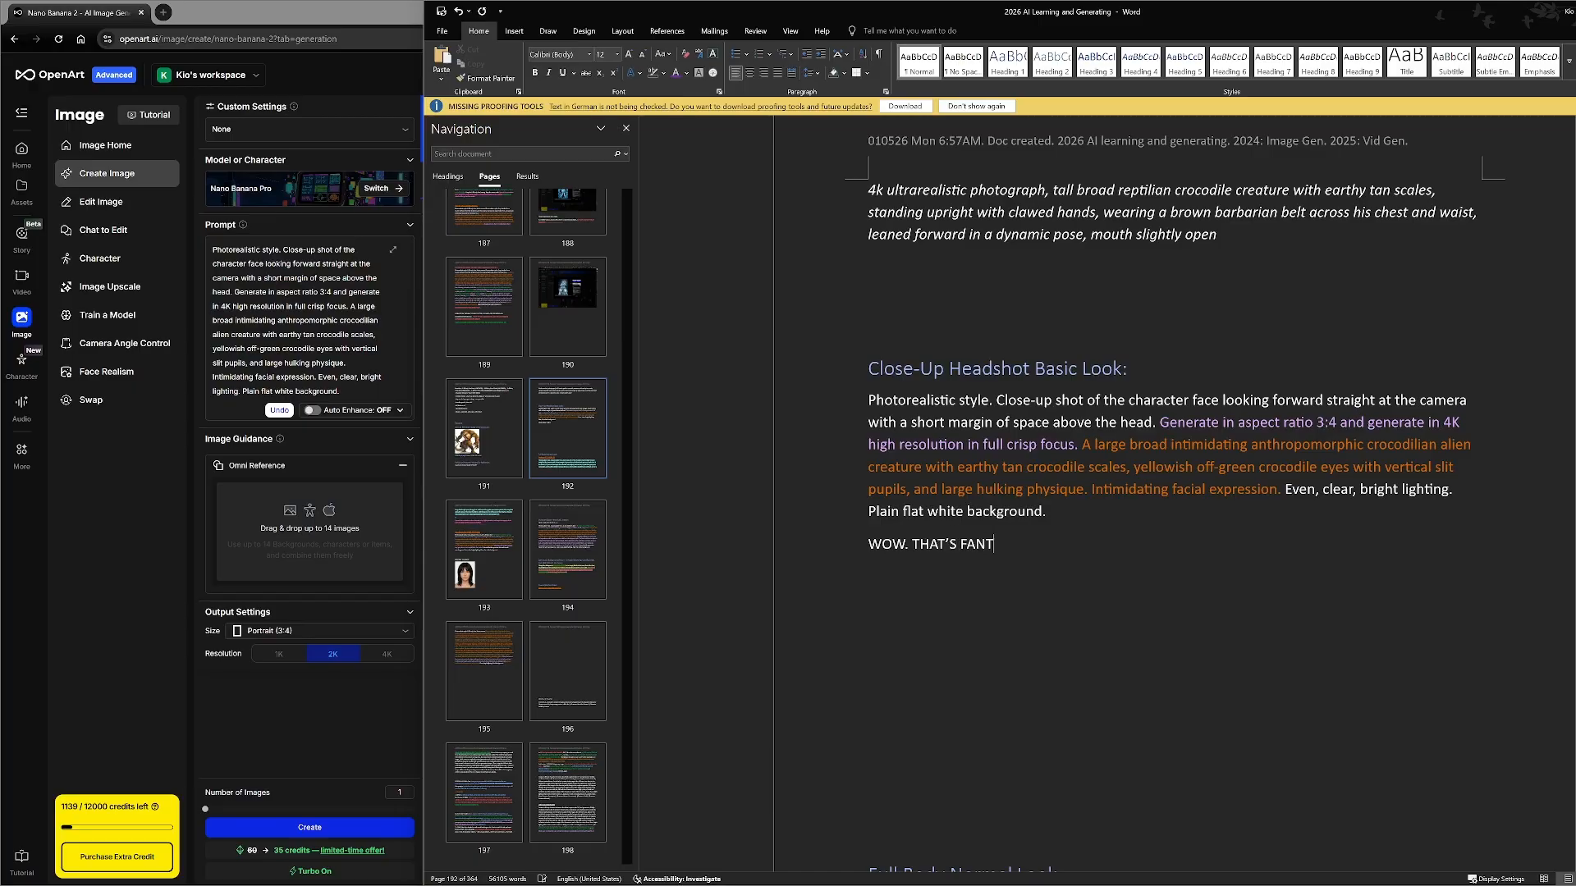
pyautogui.write(". THAT'S FANTASTIC!!!")
# - Insert the saved crocodile headshot image on a new line below the "WOW. THAT'S FANTASTIC!!!" note
pyautogui.press('Return')
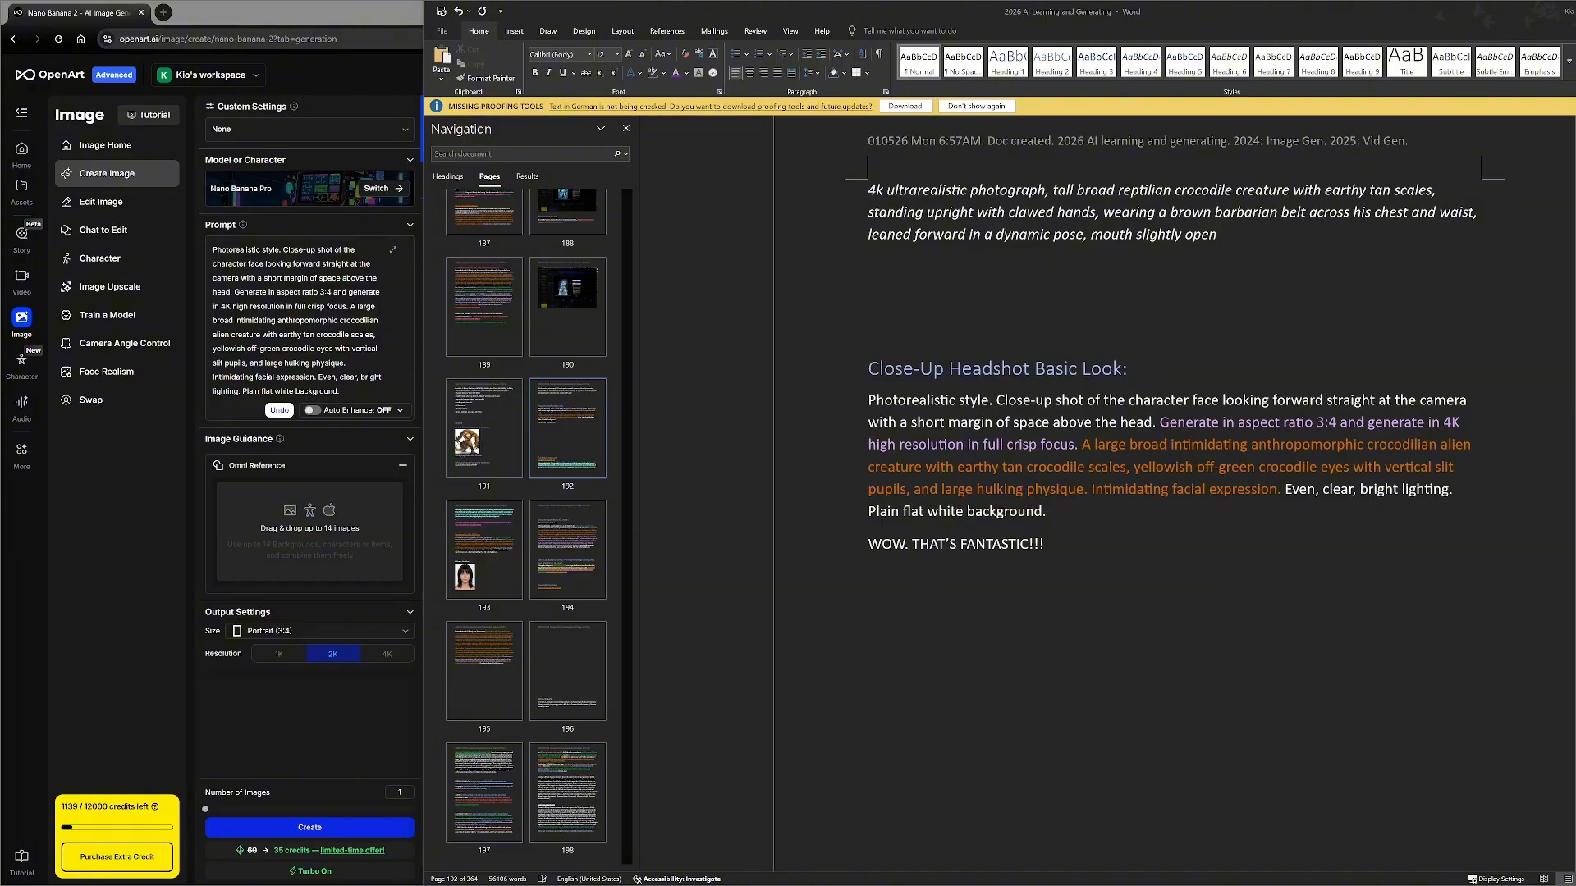
pyautogui.moveTo(0, 370); pyautogui.dragTo(919, 587)
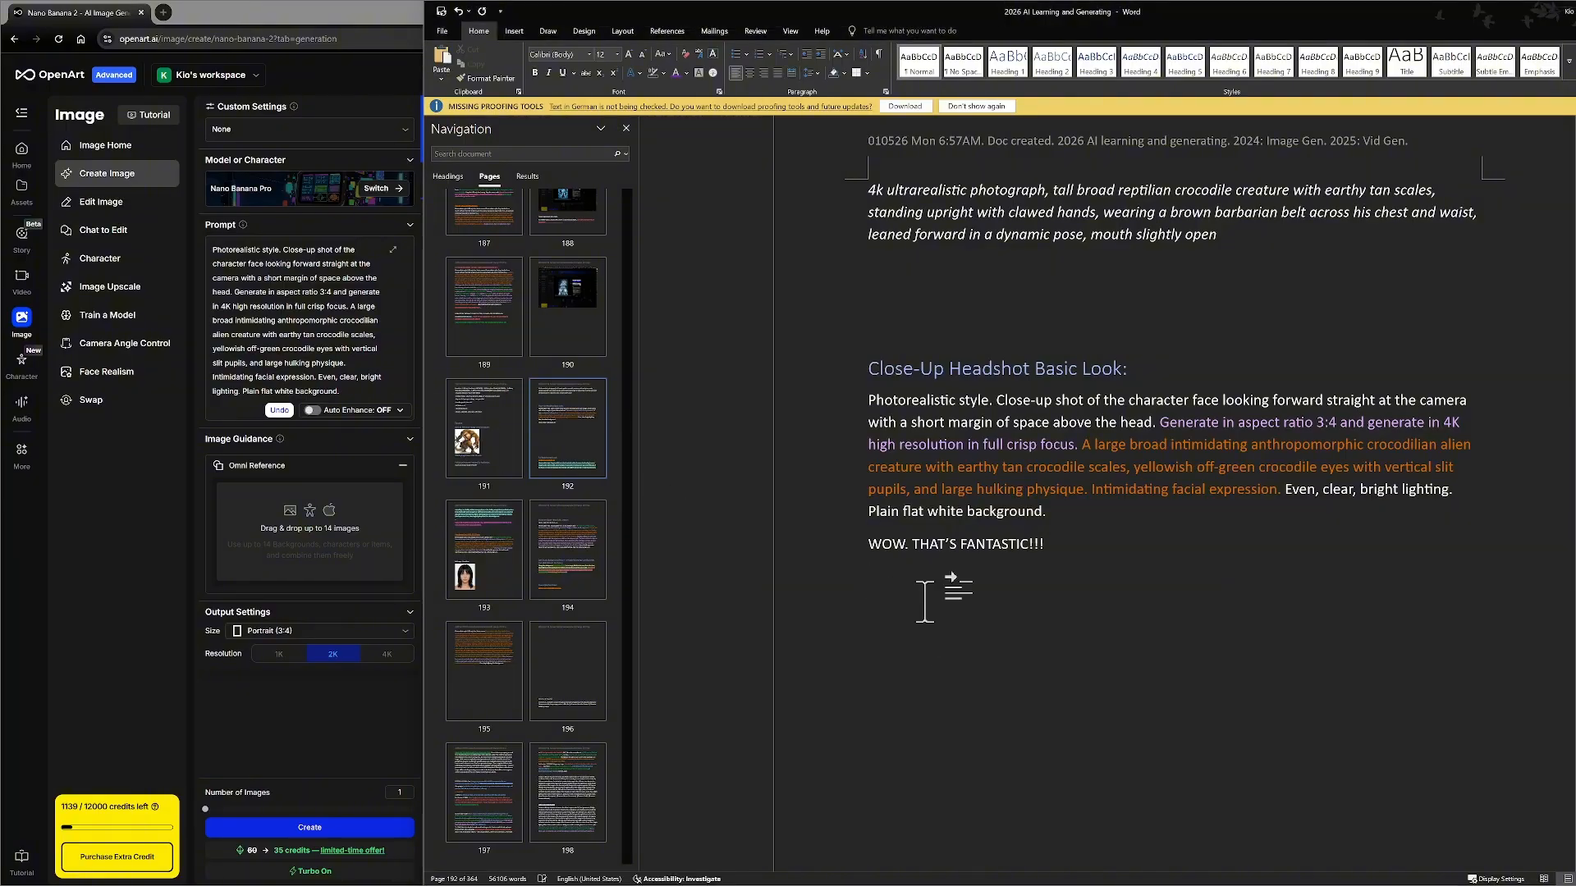
pyautogui.scroll(-10, 962, 605)
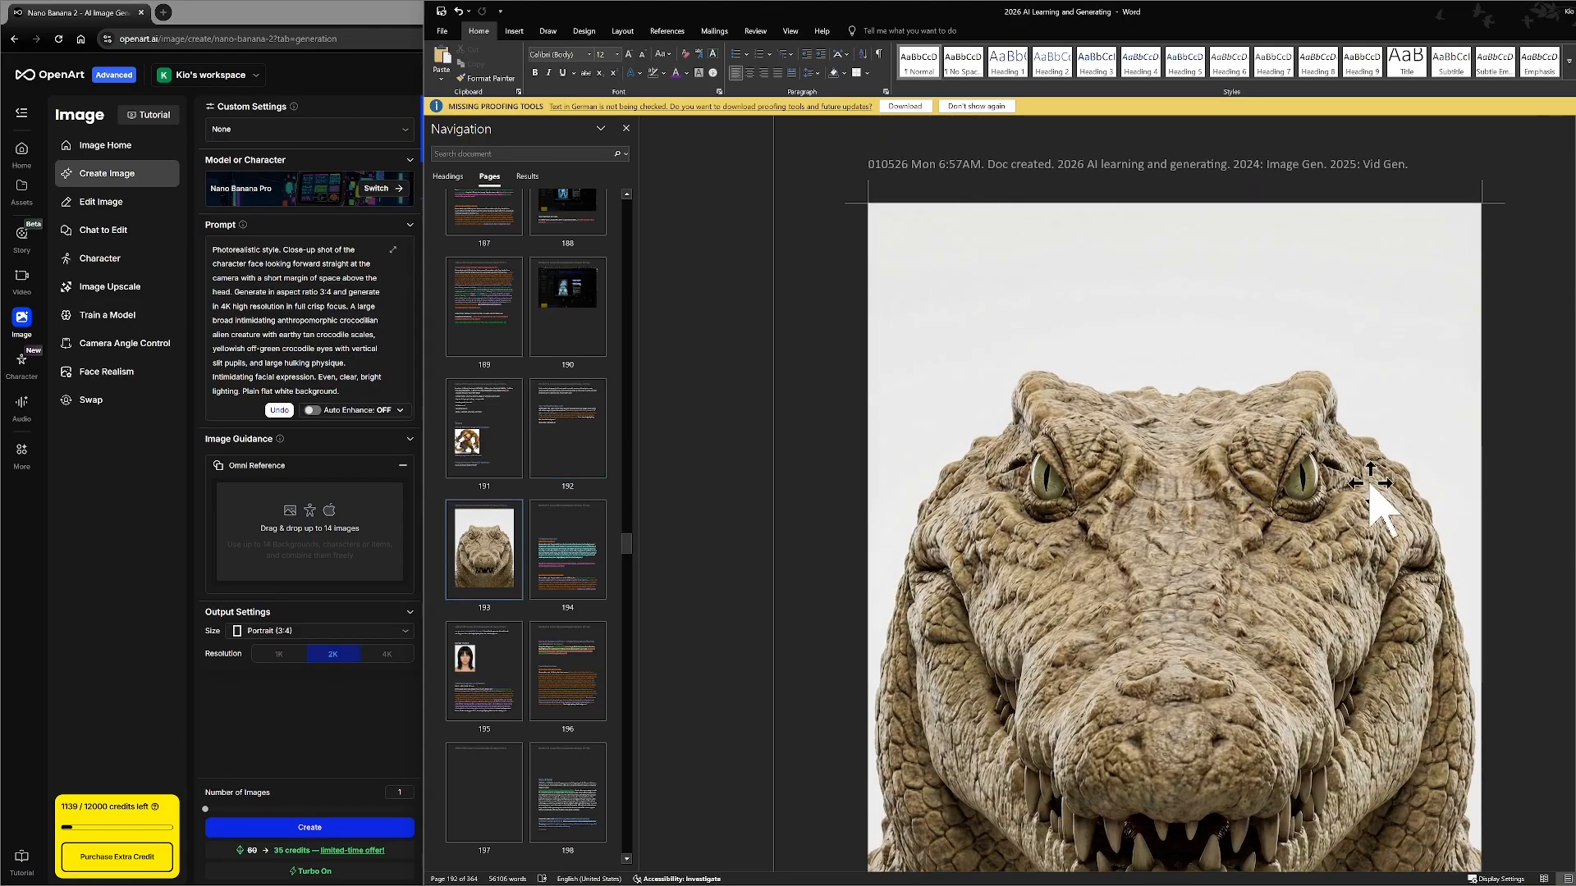
# - Examine the inserted crocodile headshot from the top of the head down to the neck
pyautogui.scroll(-4, 1381, 484)
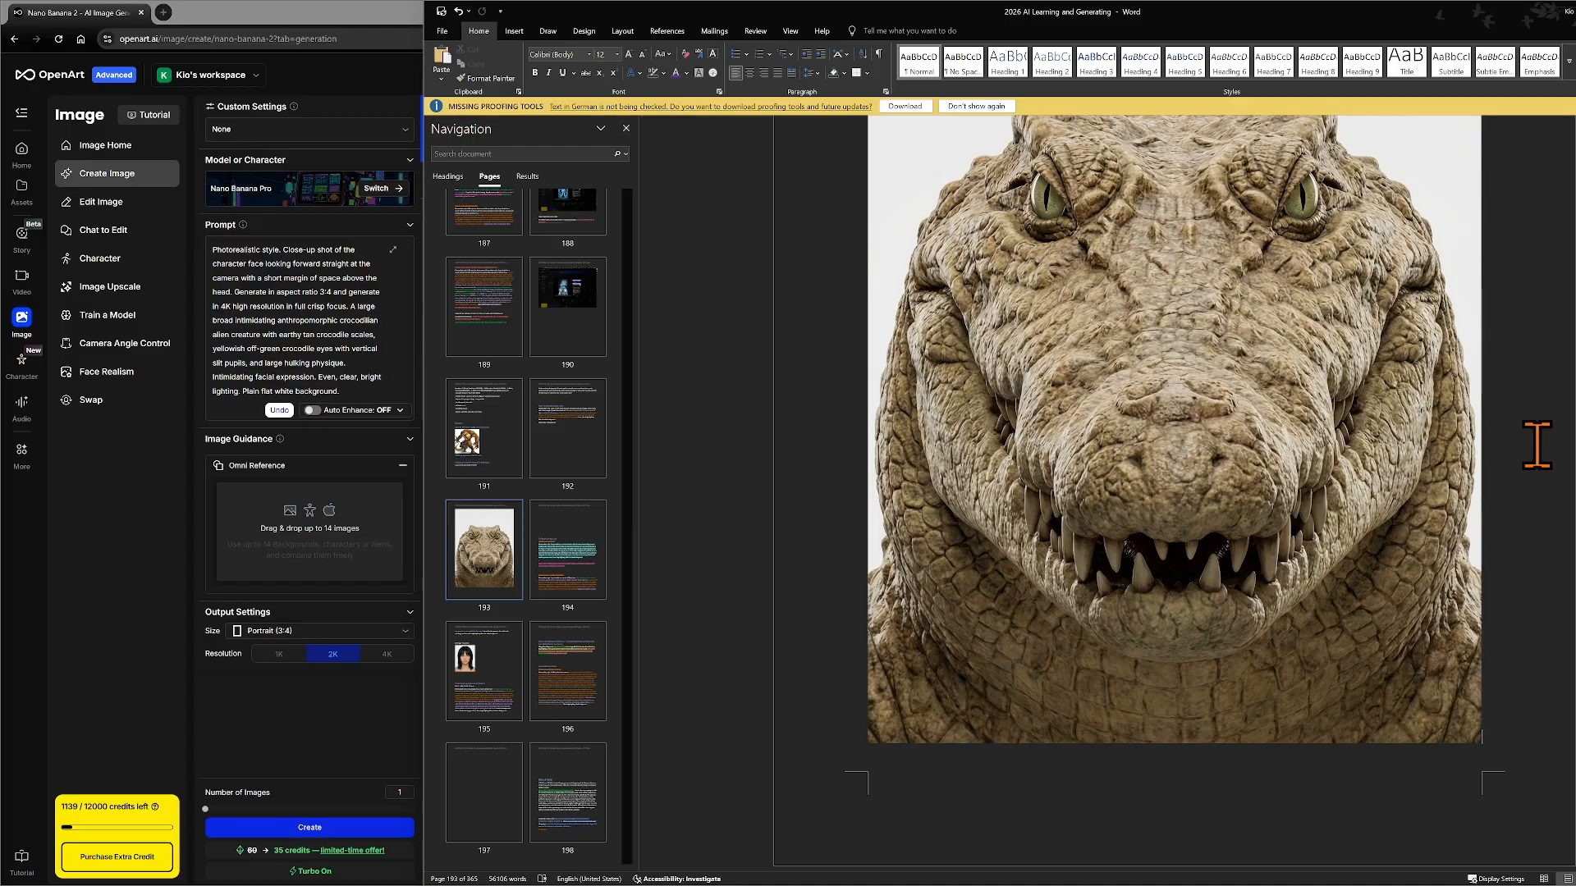
pyautogui.scroll(1, 1536, 444)
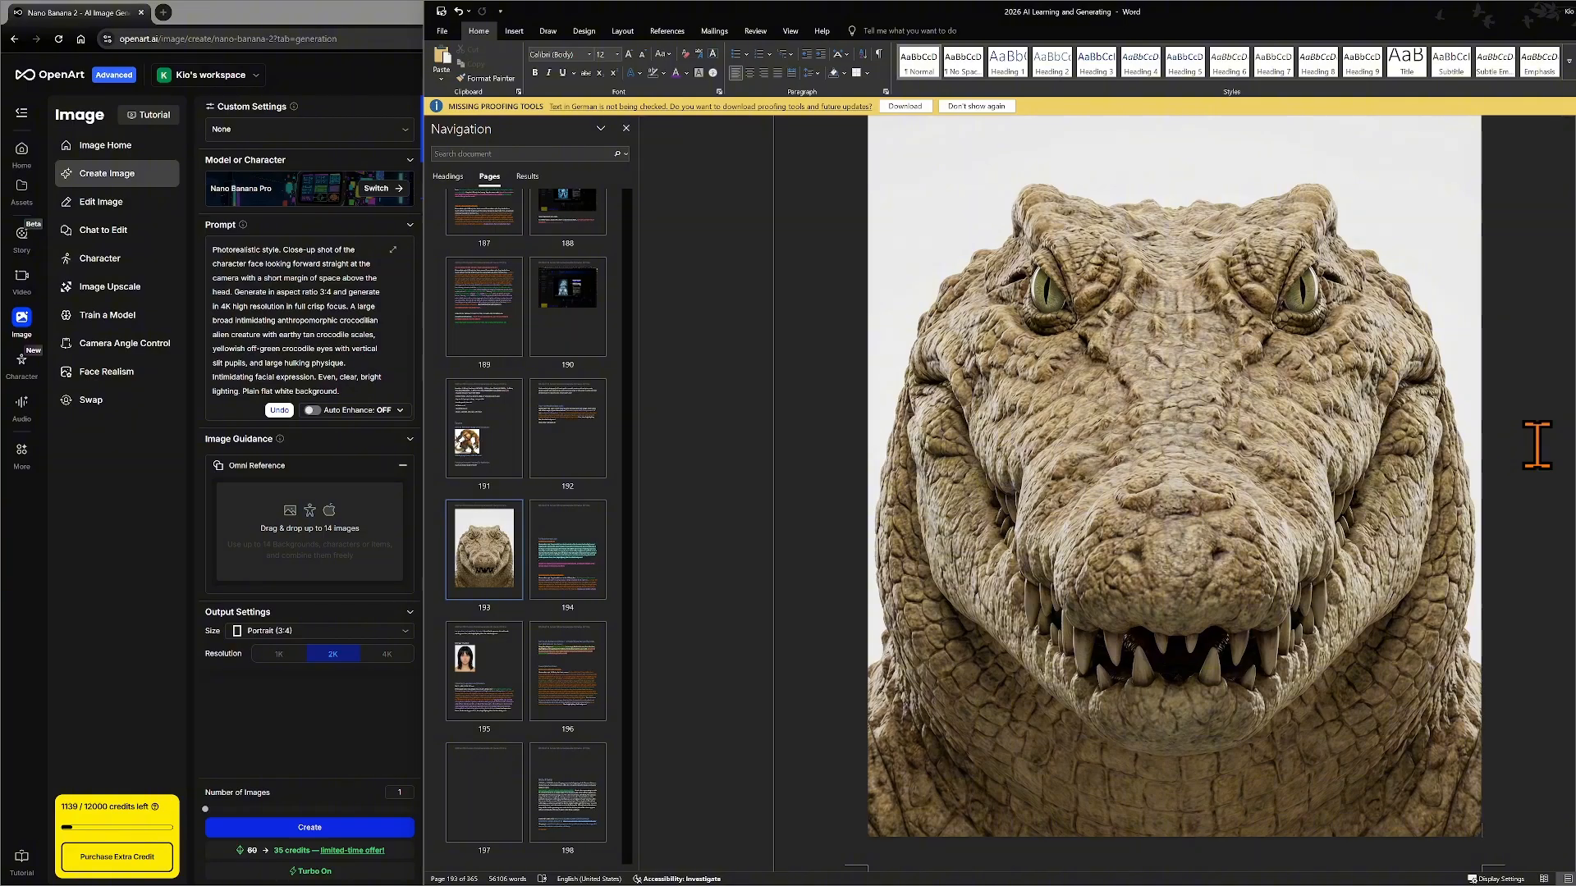
pyautogui.scroll(-2, 1536, 444)
pyautogui.scroll(1, 1536, 444)
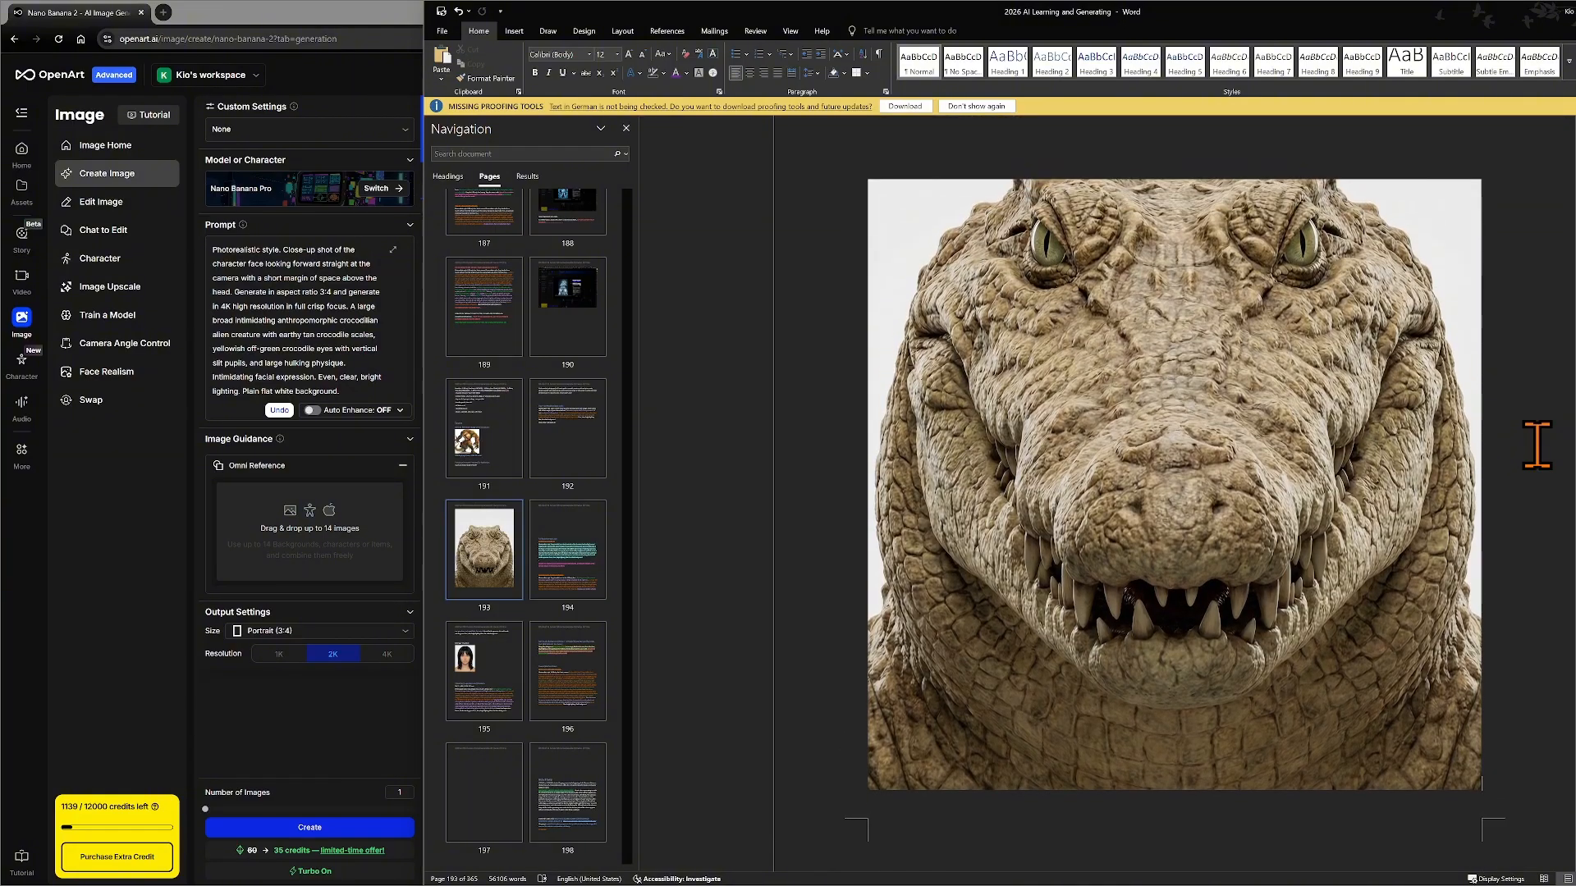
pyautogui.scroll(1, 1537, 444)
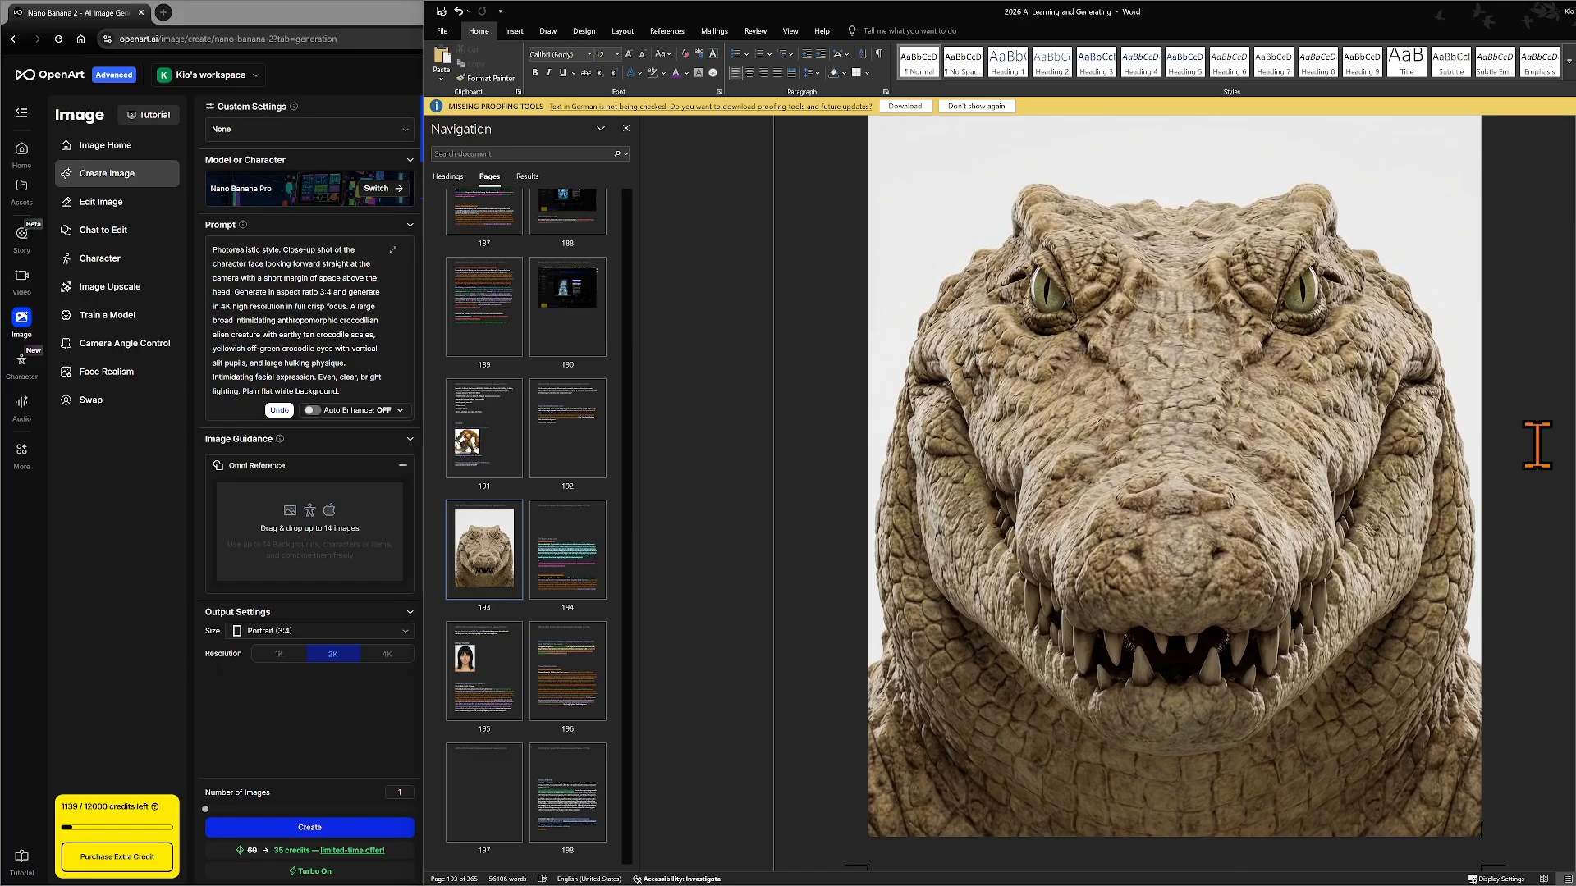
pyautogui.scroll(-3, 1506, 433)
pyautogui.scroll(1, 1503, 433)
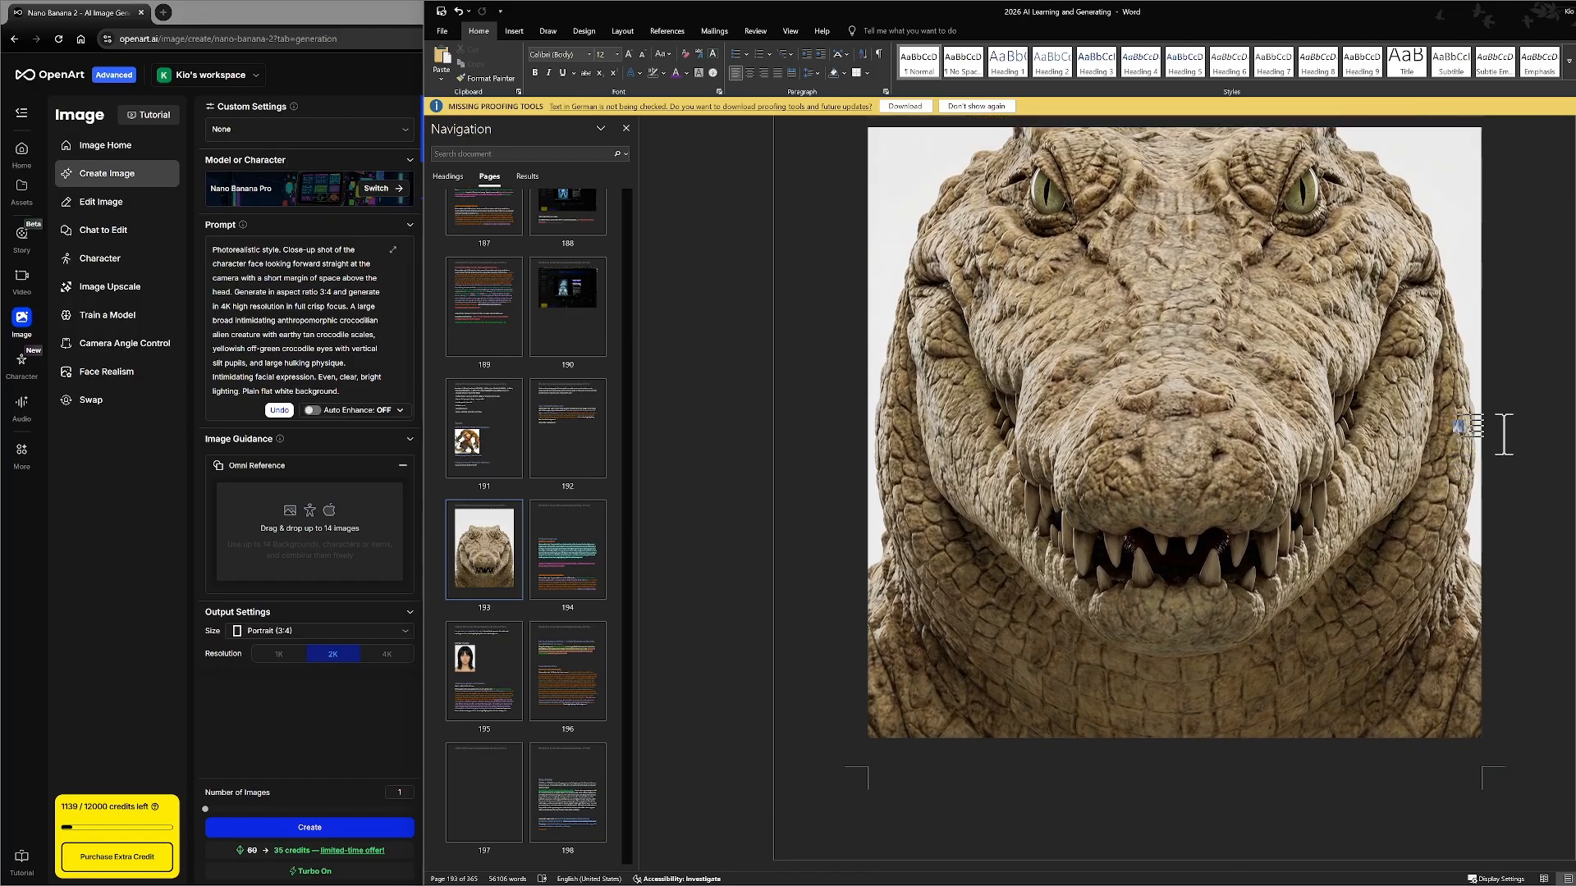
pyautogui.scroll(1, 1504, 434)
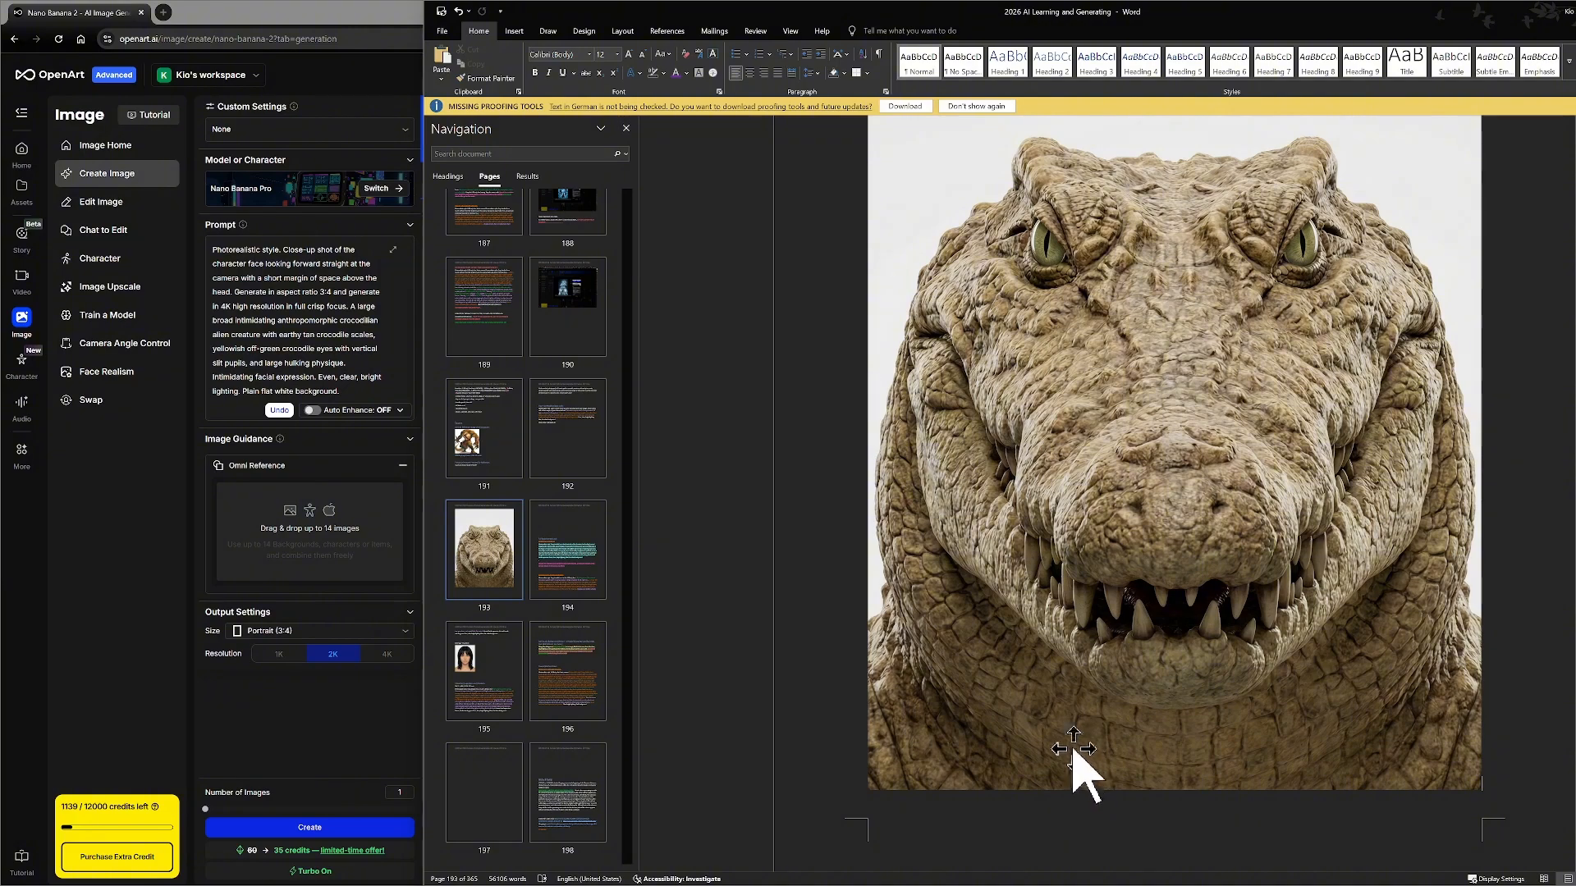
# - Scale the crocodile headshot picture to 80% and label it "NBP." directly beside the image
pyautogui.click(1182, 494)
pyautogui.rightClick(1182, 494)
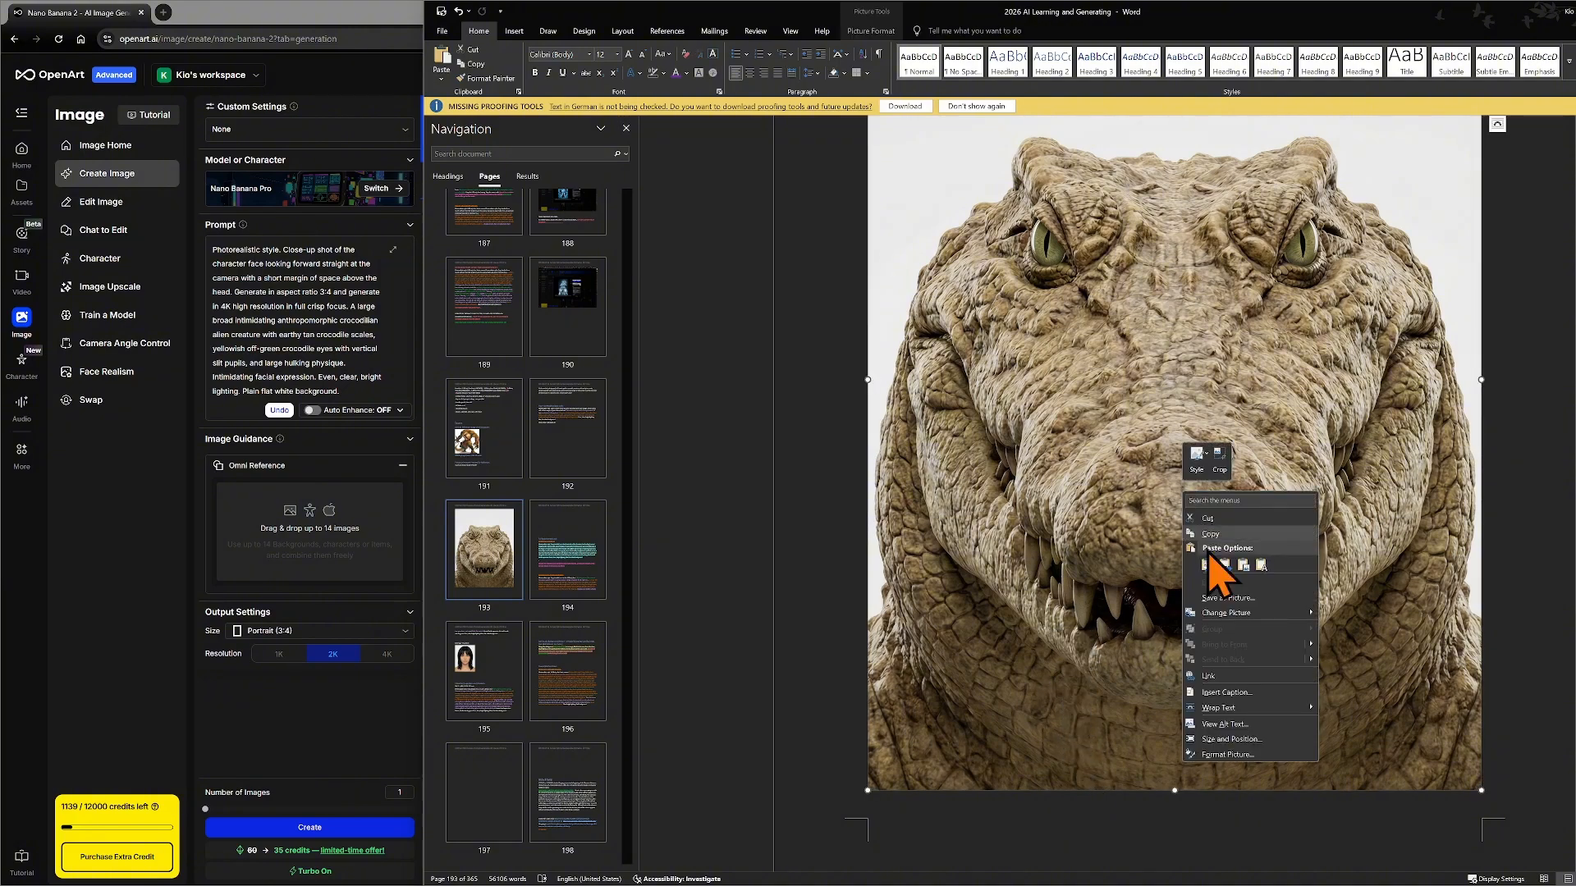
pyautogui.click(1247, 742)
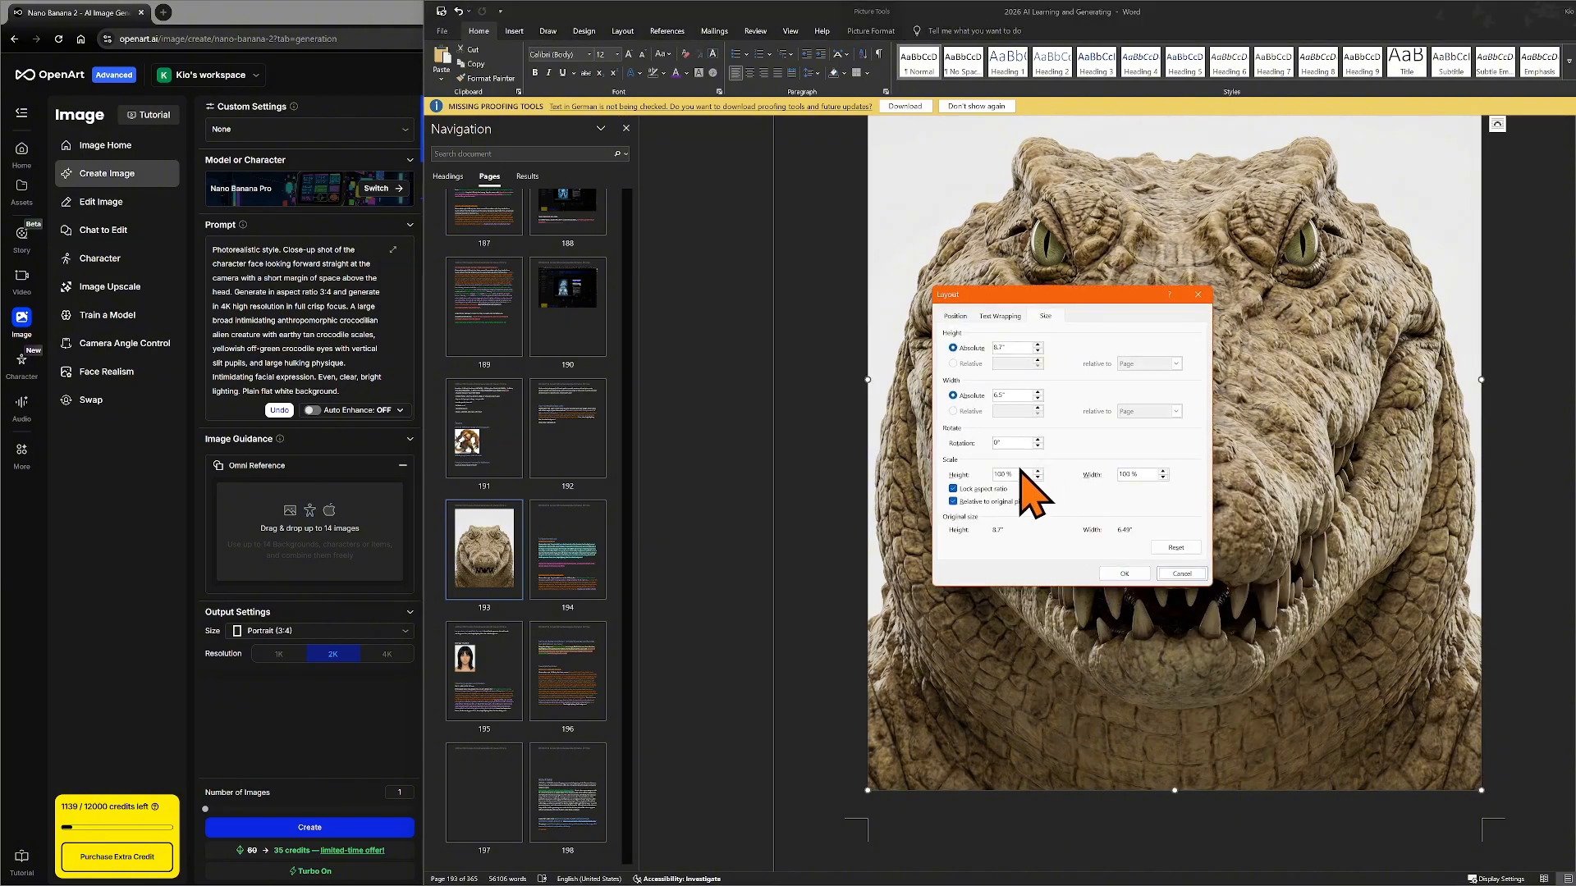
pyautogui.moveTo(1013, 474); pyautogui.dragTo(992, 475)
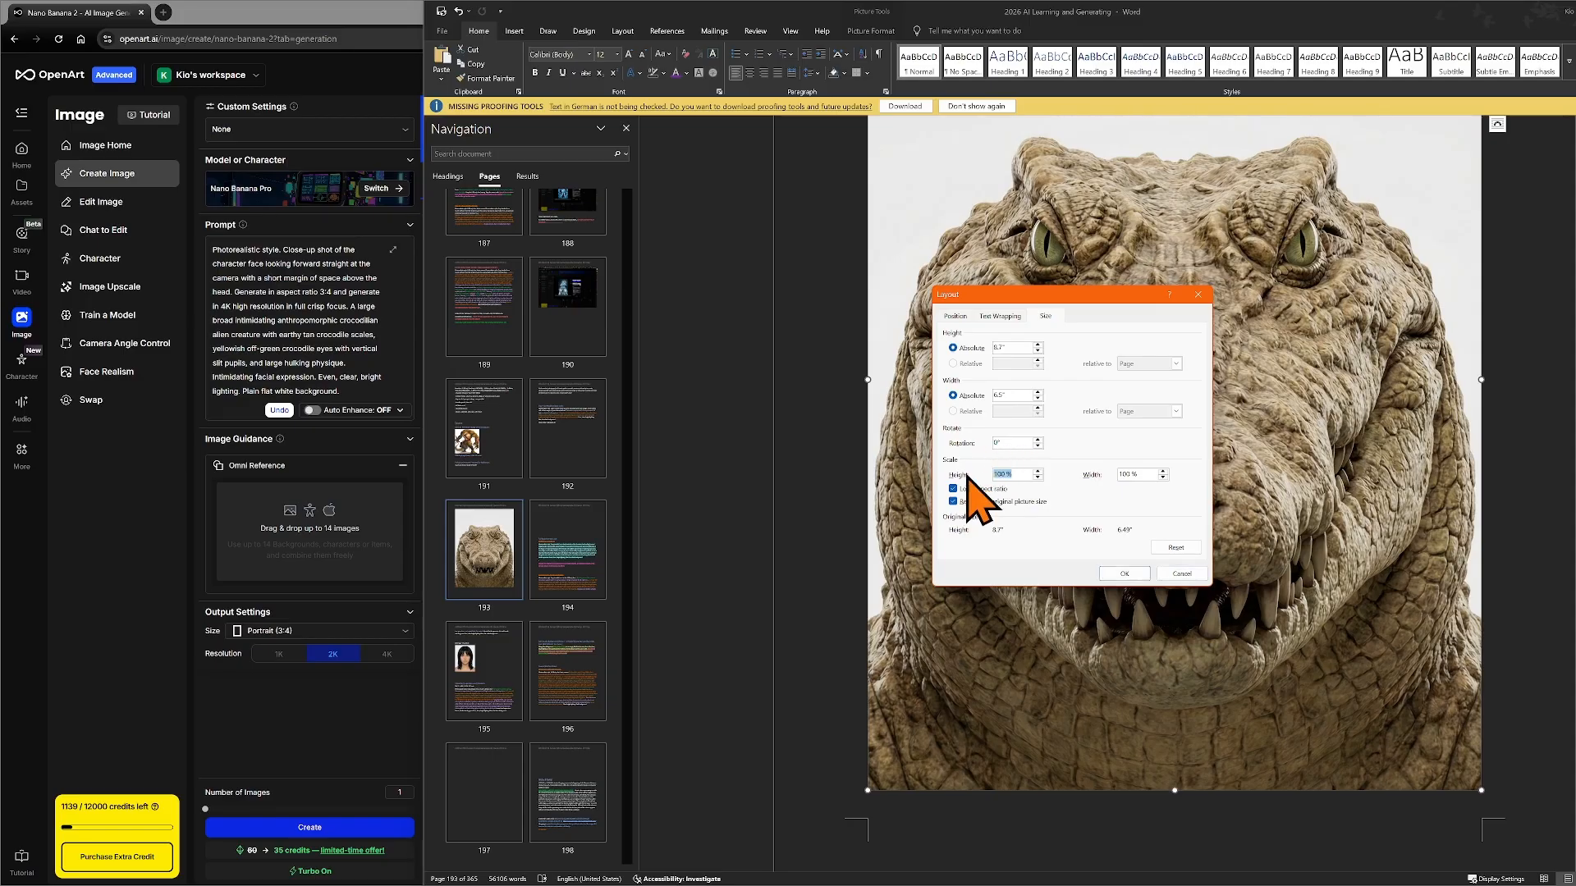
pyautogui.write('80')
pyautogui.press('Return')
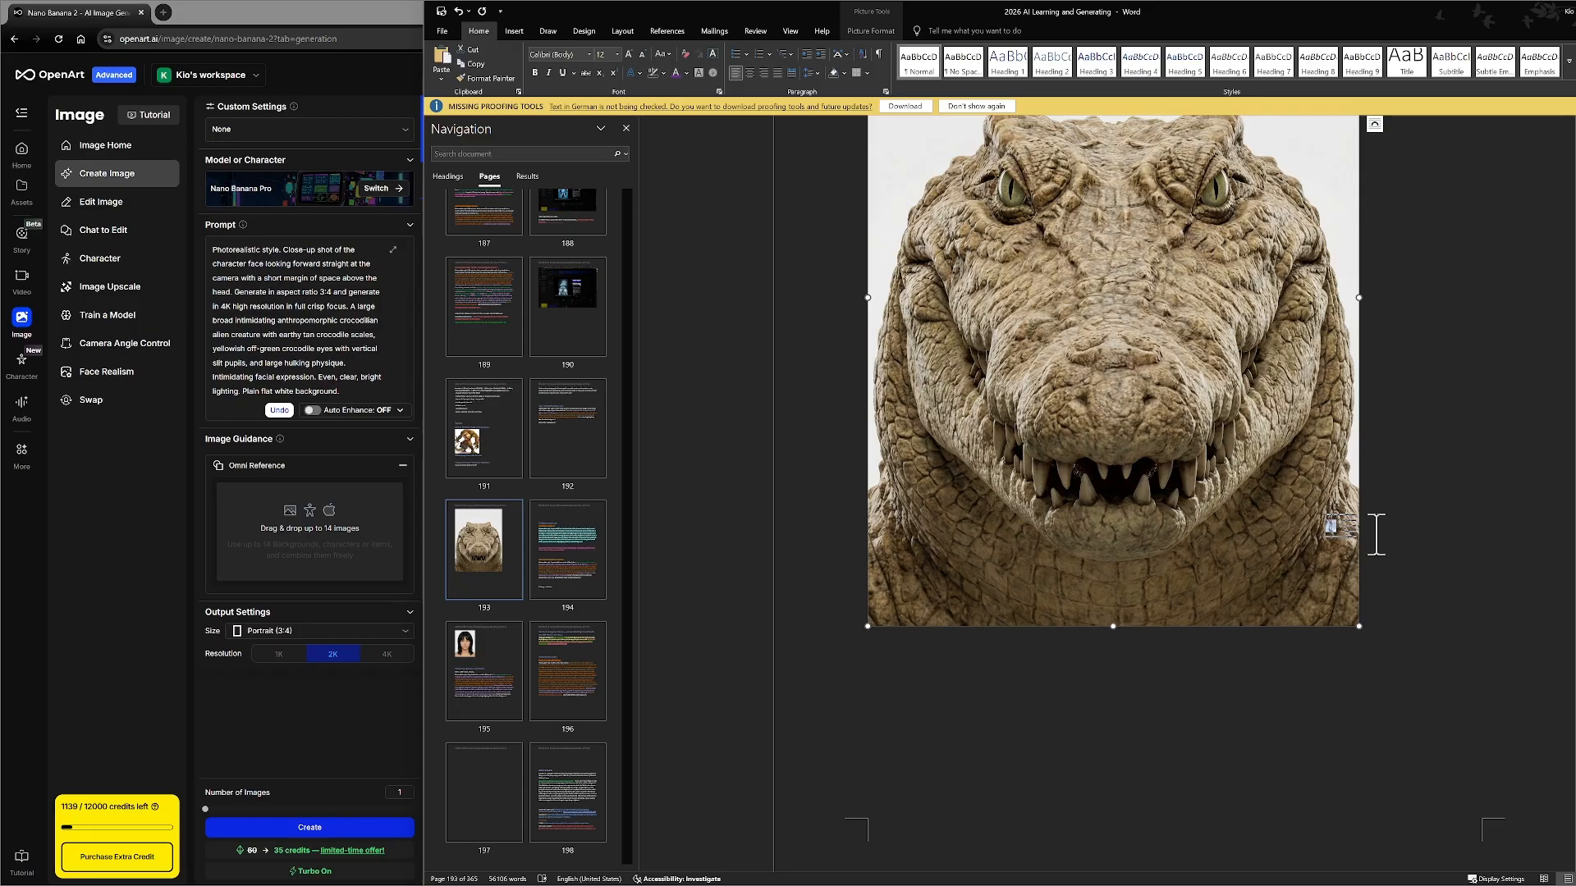
pyautogui.click(1430, 531)
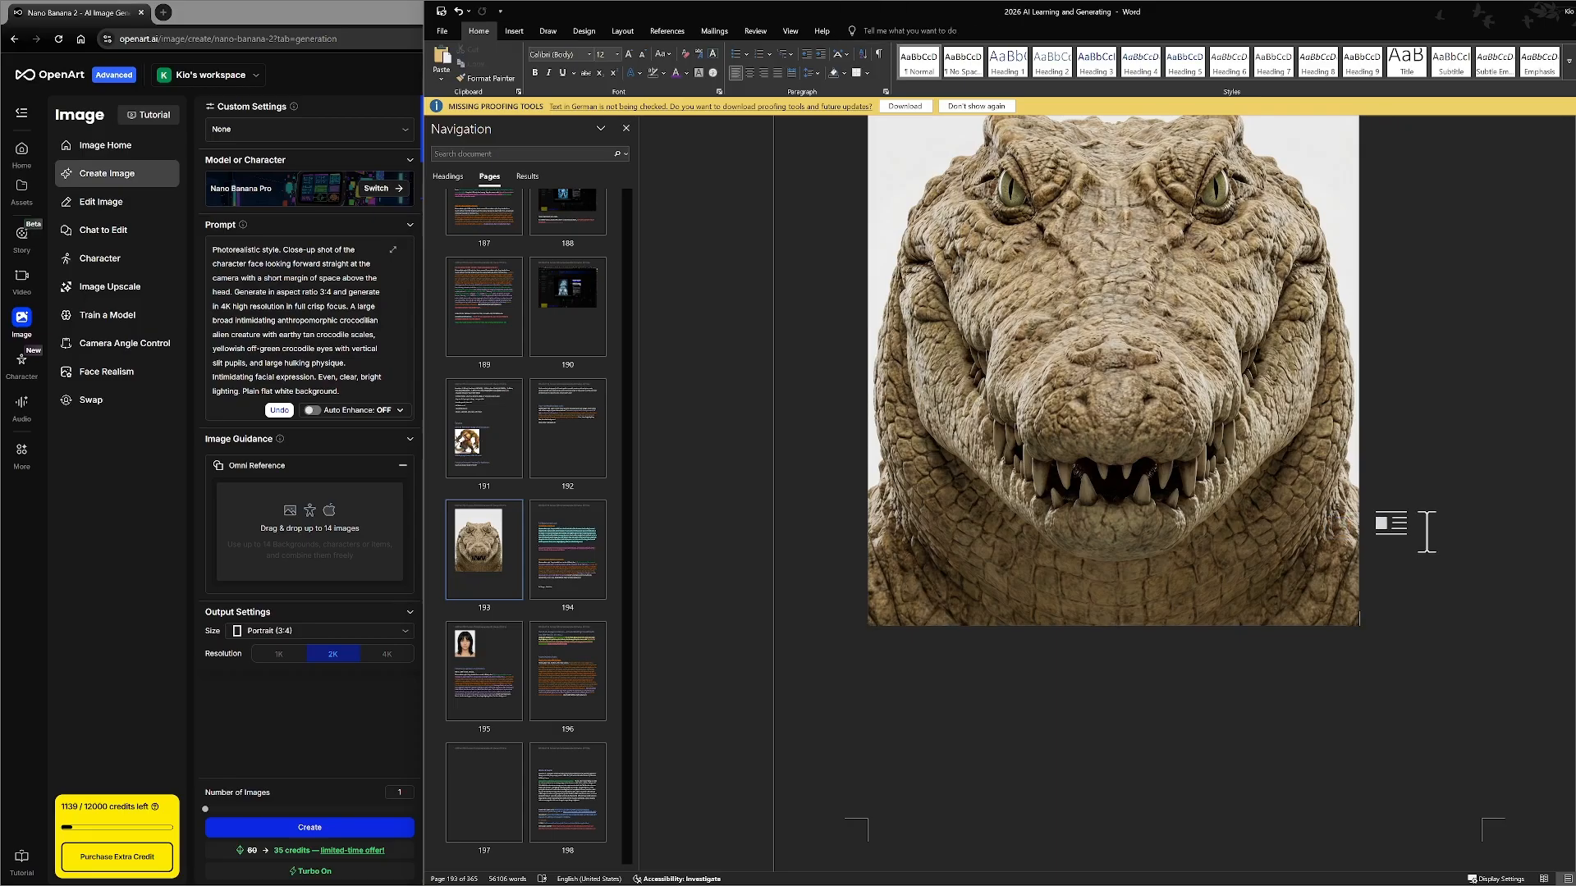
pyautogui.scroll(2, 1190, 517)
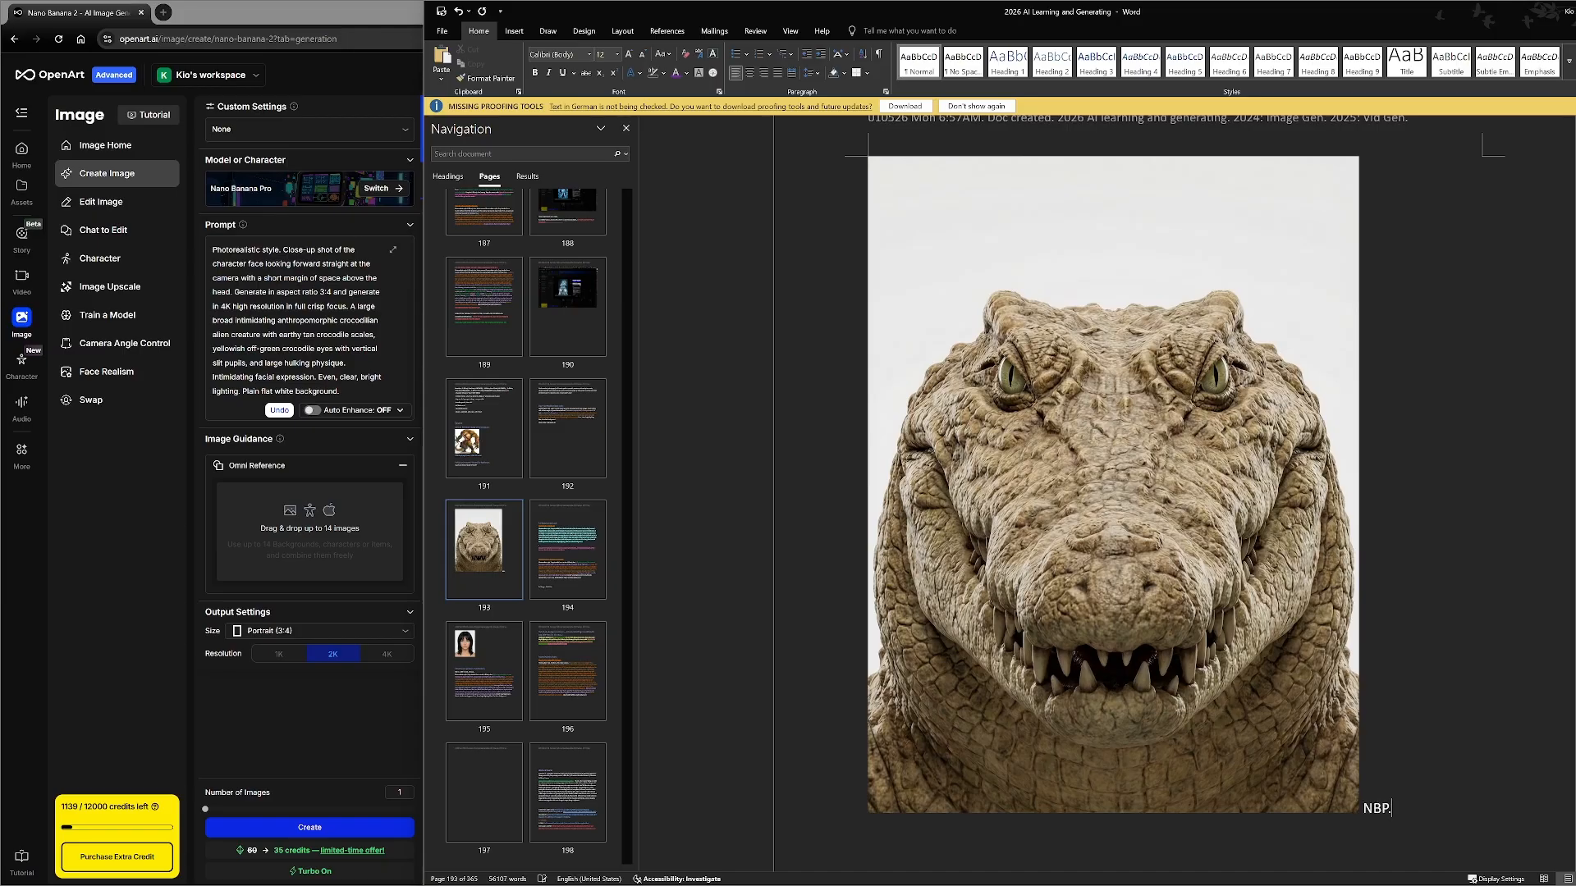
# - Copy the Close-Up Headshot Basic Look prompt paragraph and paste it below the crocodile headshot picture
pyautogui.scroll(8, 1365, 538)
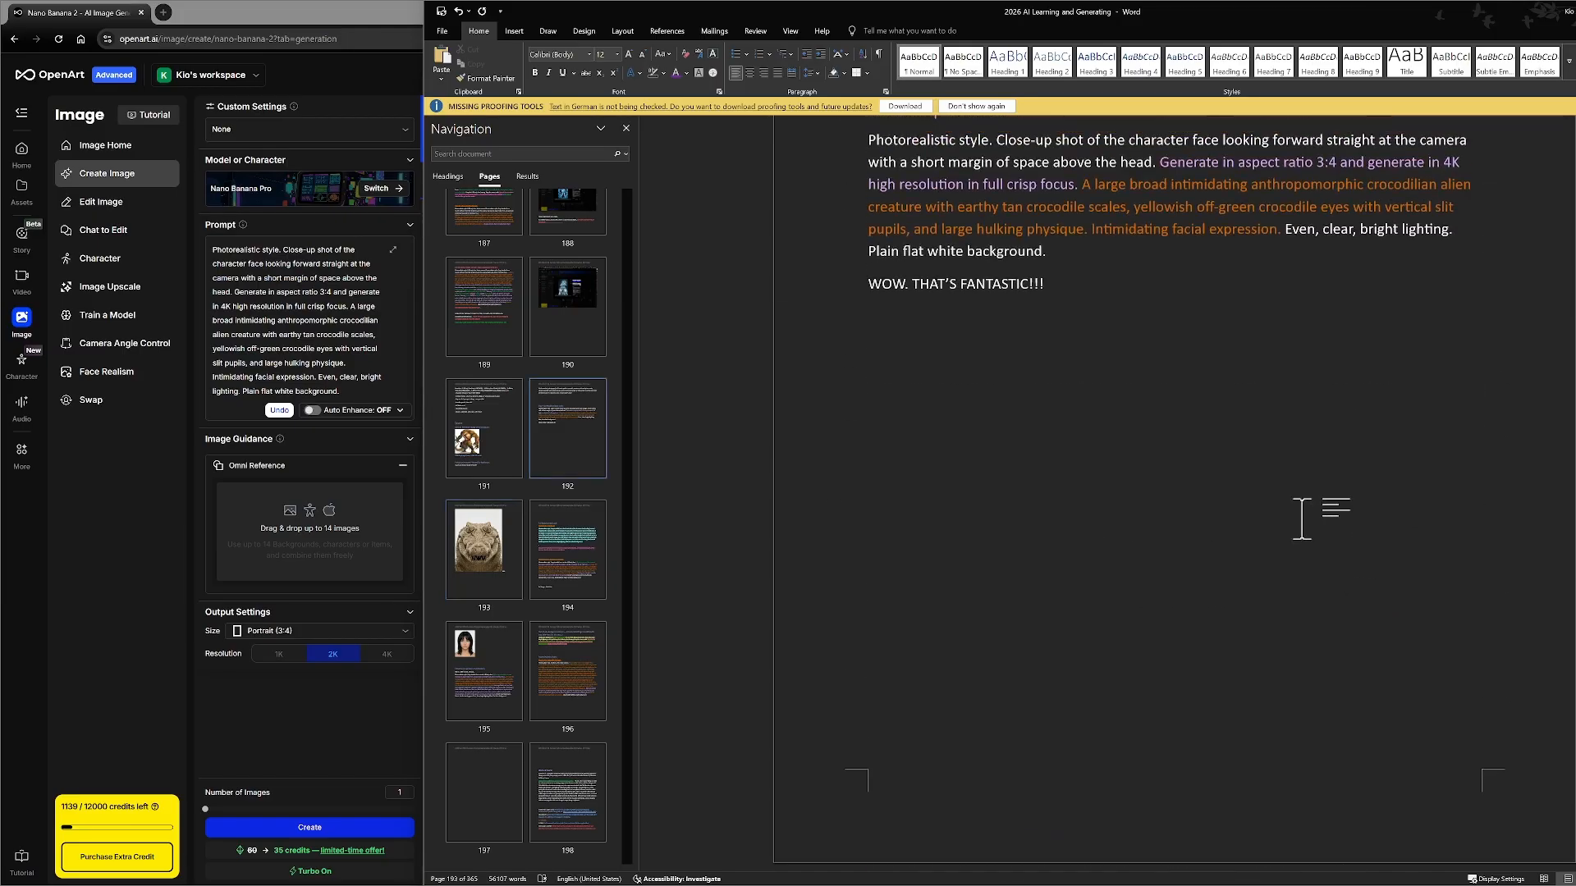
pyautogui.scroll(3, 1301, 518)
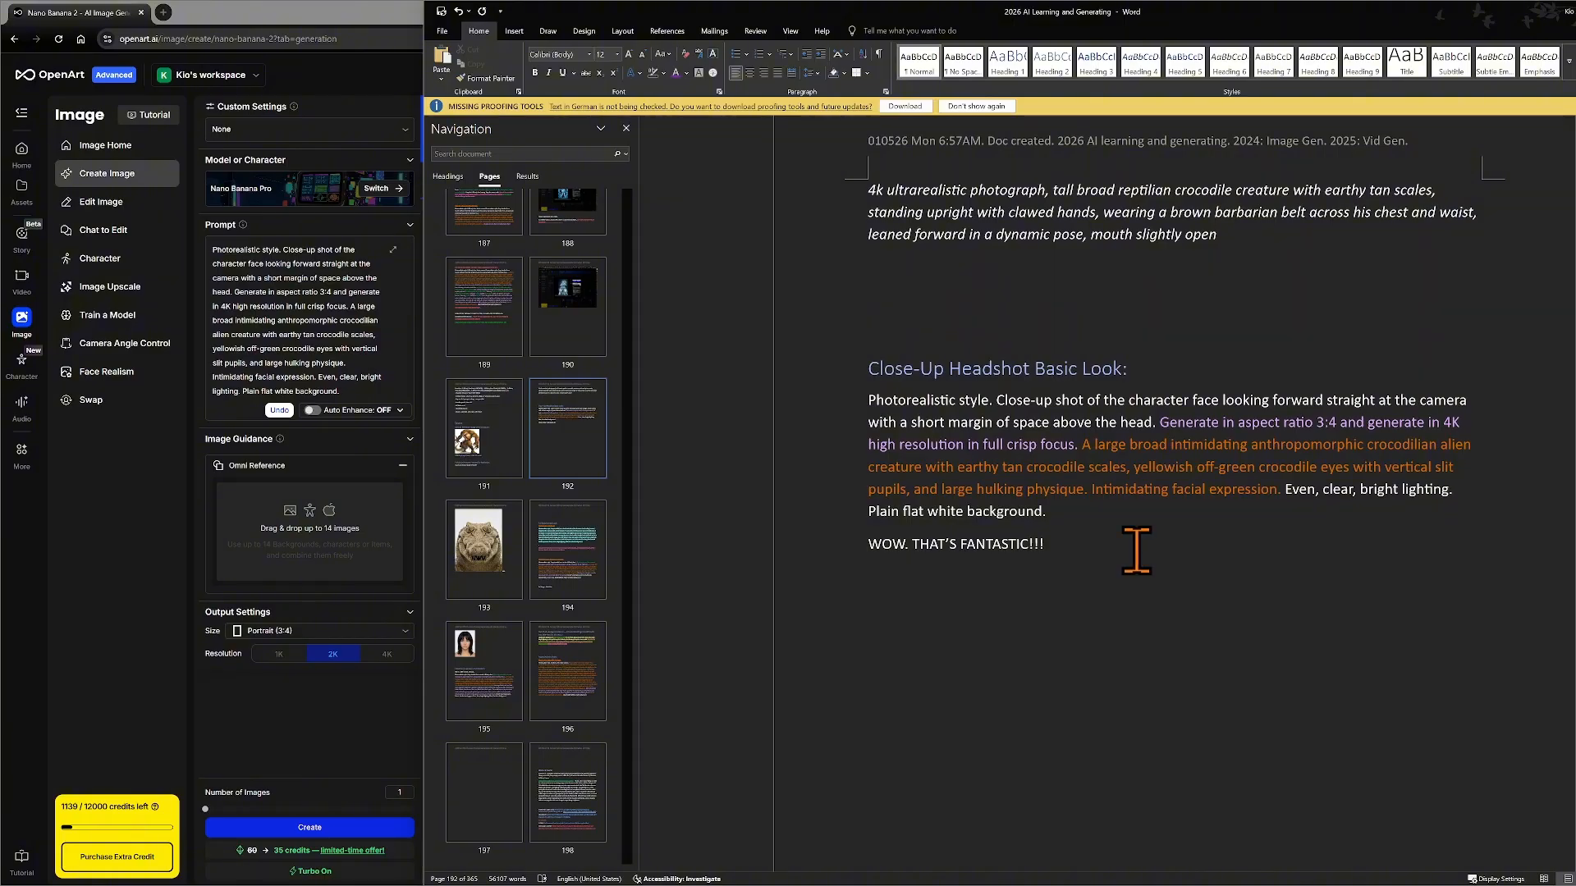
pyautogui.tripleClick(1109, 451)
pyautogui.hotkey('ctrl', 'c')
pyautogui.rightClick(1092, 439)
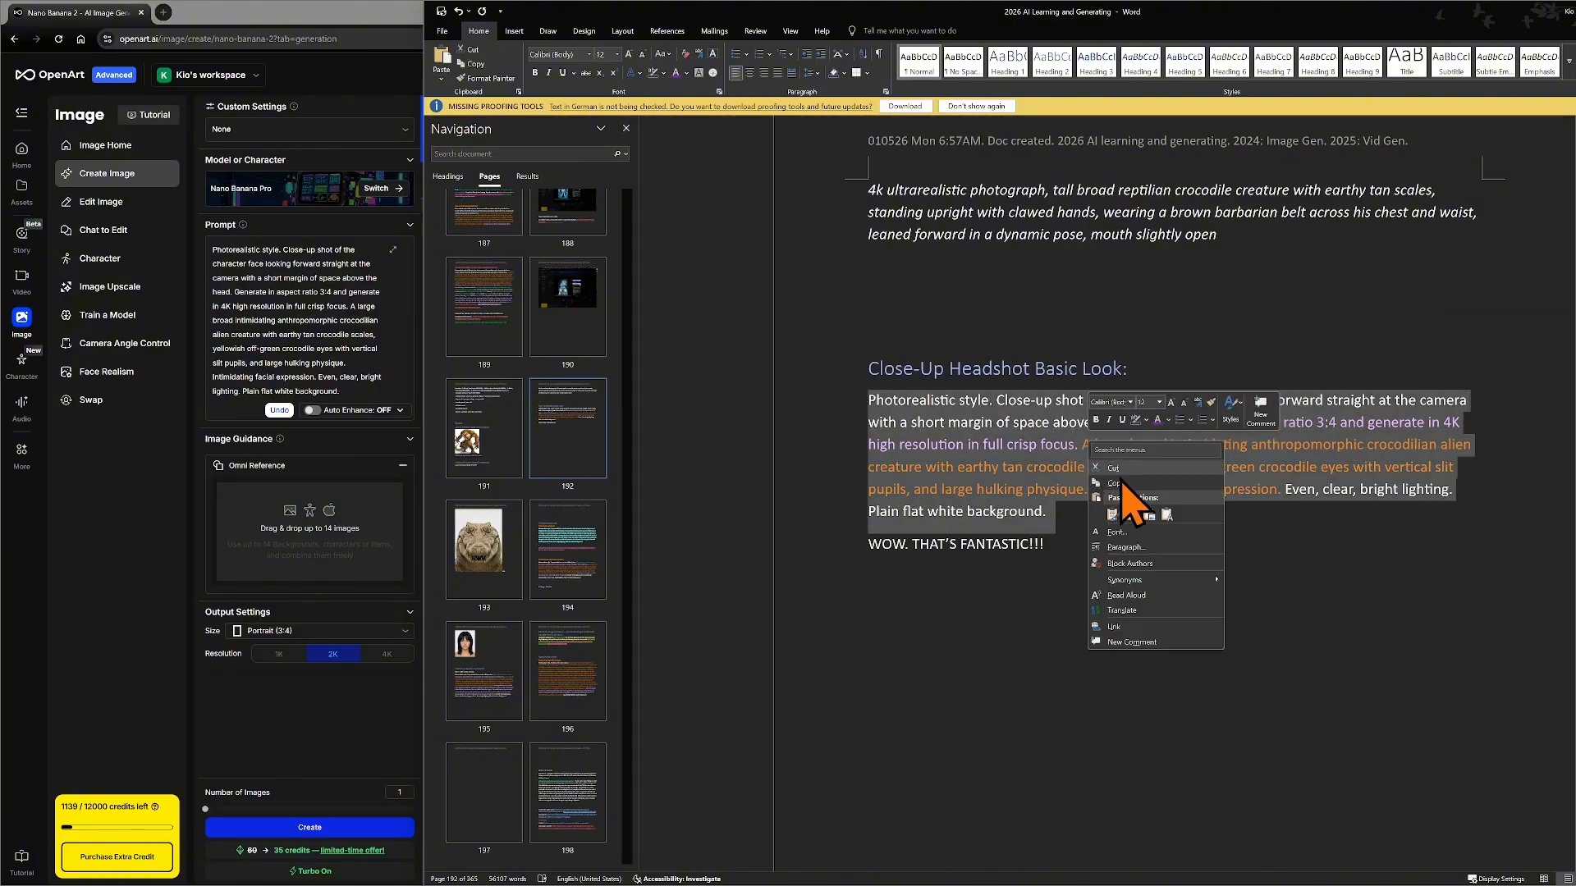
pyautogui.click(1131, 513)
pyautogui.click(1131, 513)
pyautogui.scroll(-10, 1118, 484)
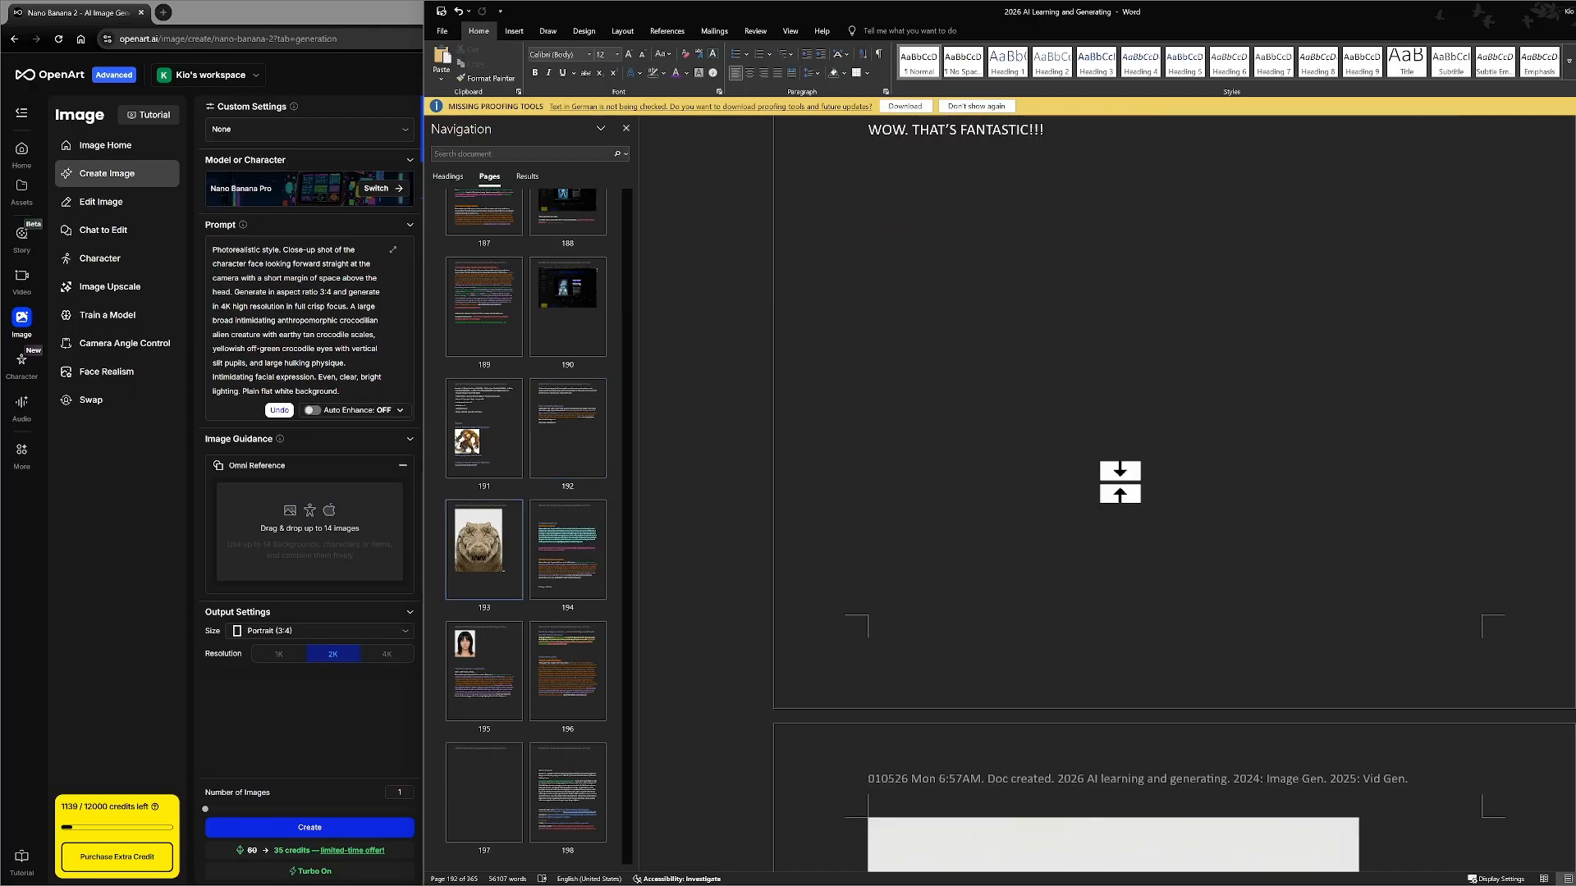
pyautogui.scroll(-6, 950, 563)
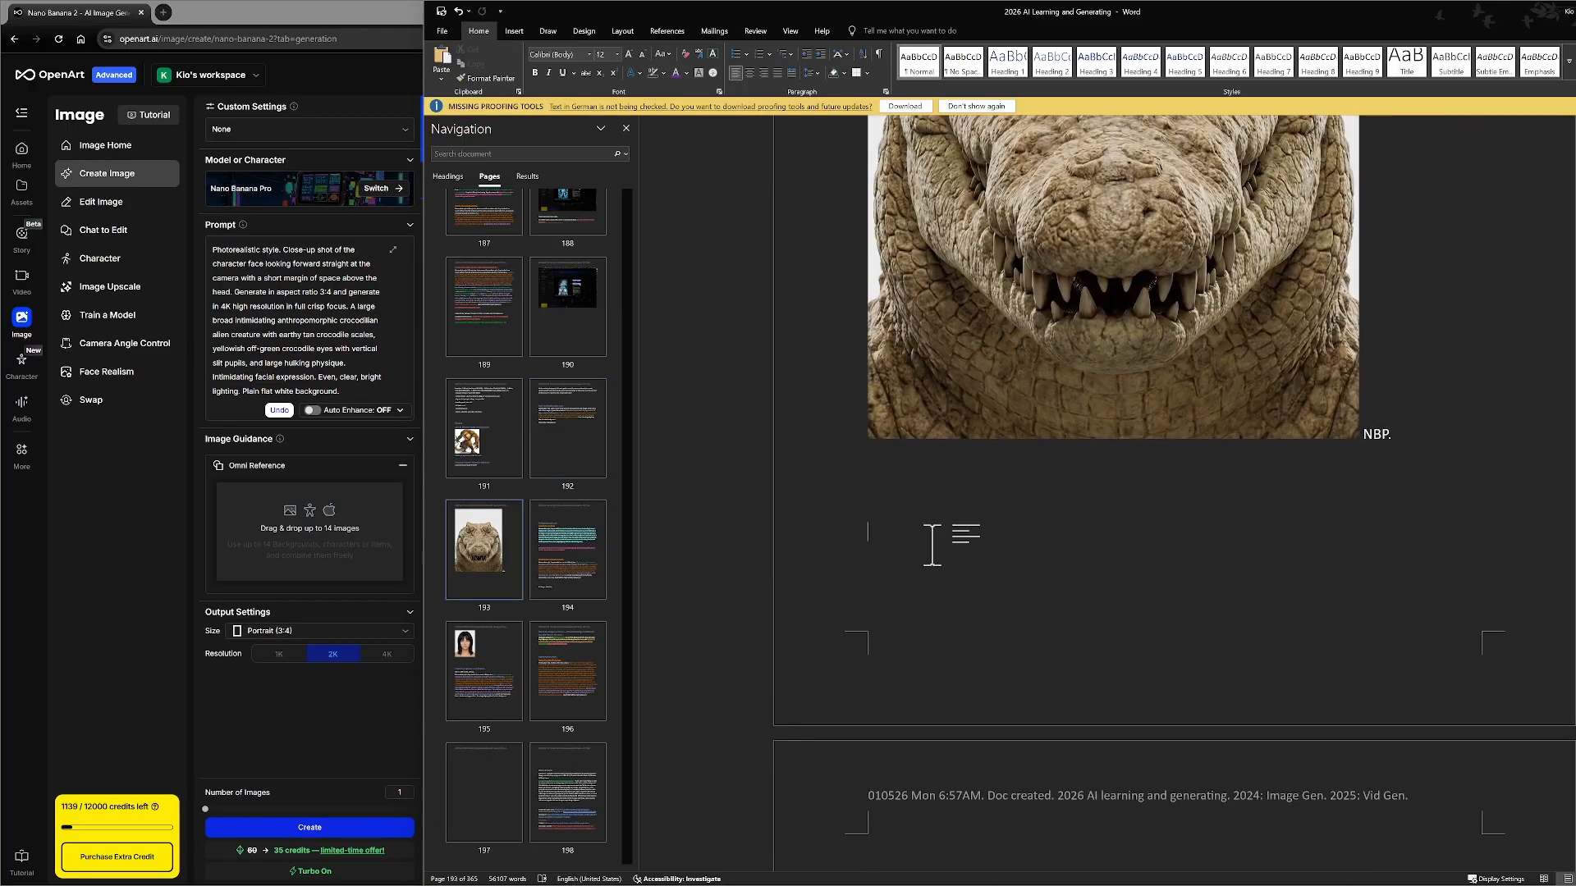
pyautogui.click(888, 541)
pyautogui.rightClick(887, 538)
pyautogui.click(920, 630)
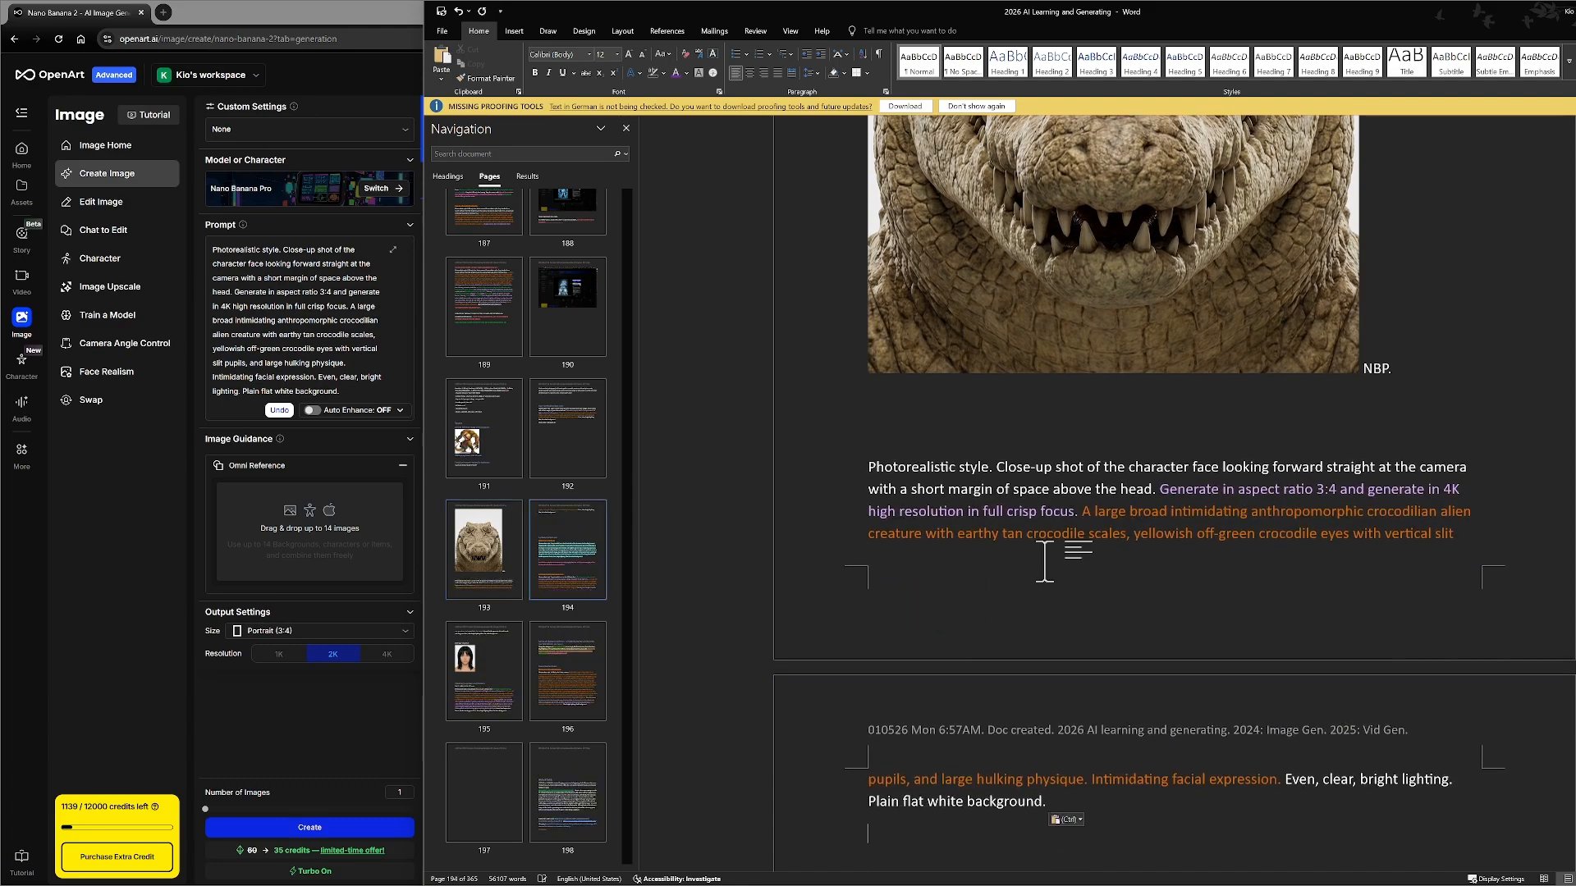
# - Replace "hulking" with "athletic" in the pasted prompt copy so it reads "large athletic physique"
pyautogui.scroll(-2, 1317, 589)
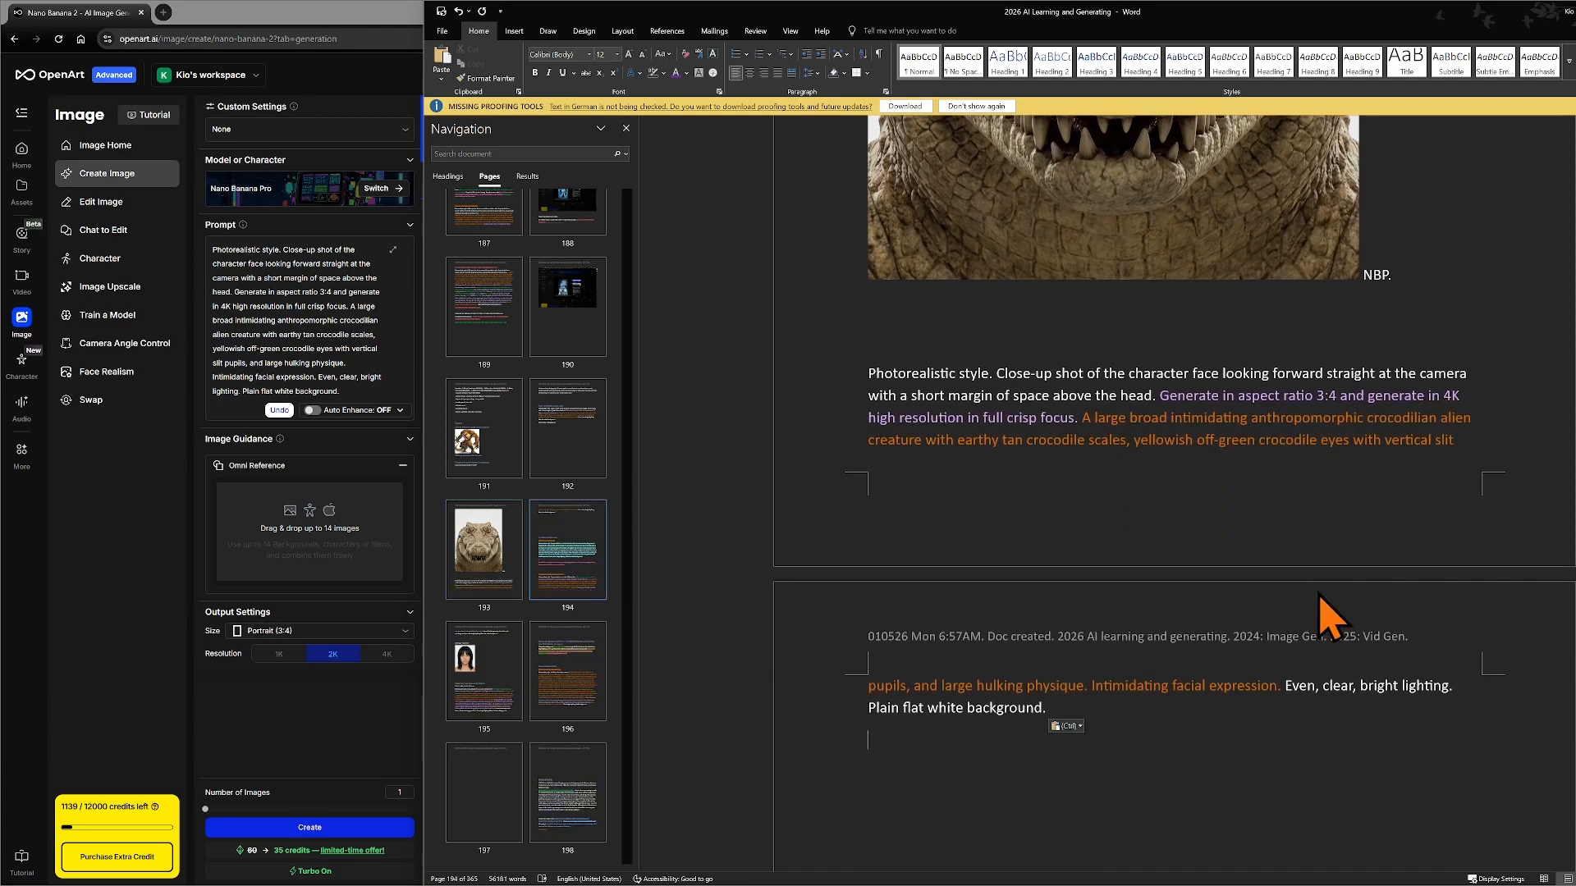
pyautogui.scroll(-2, 1112, 529)
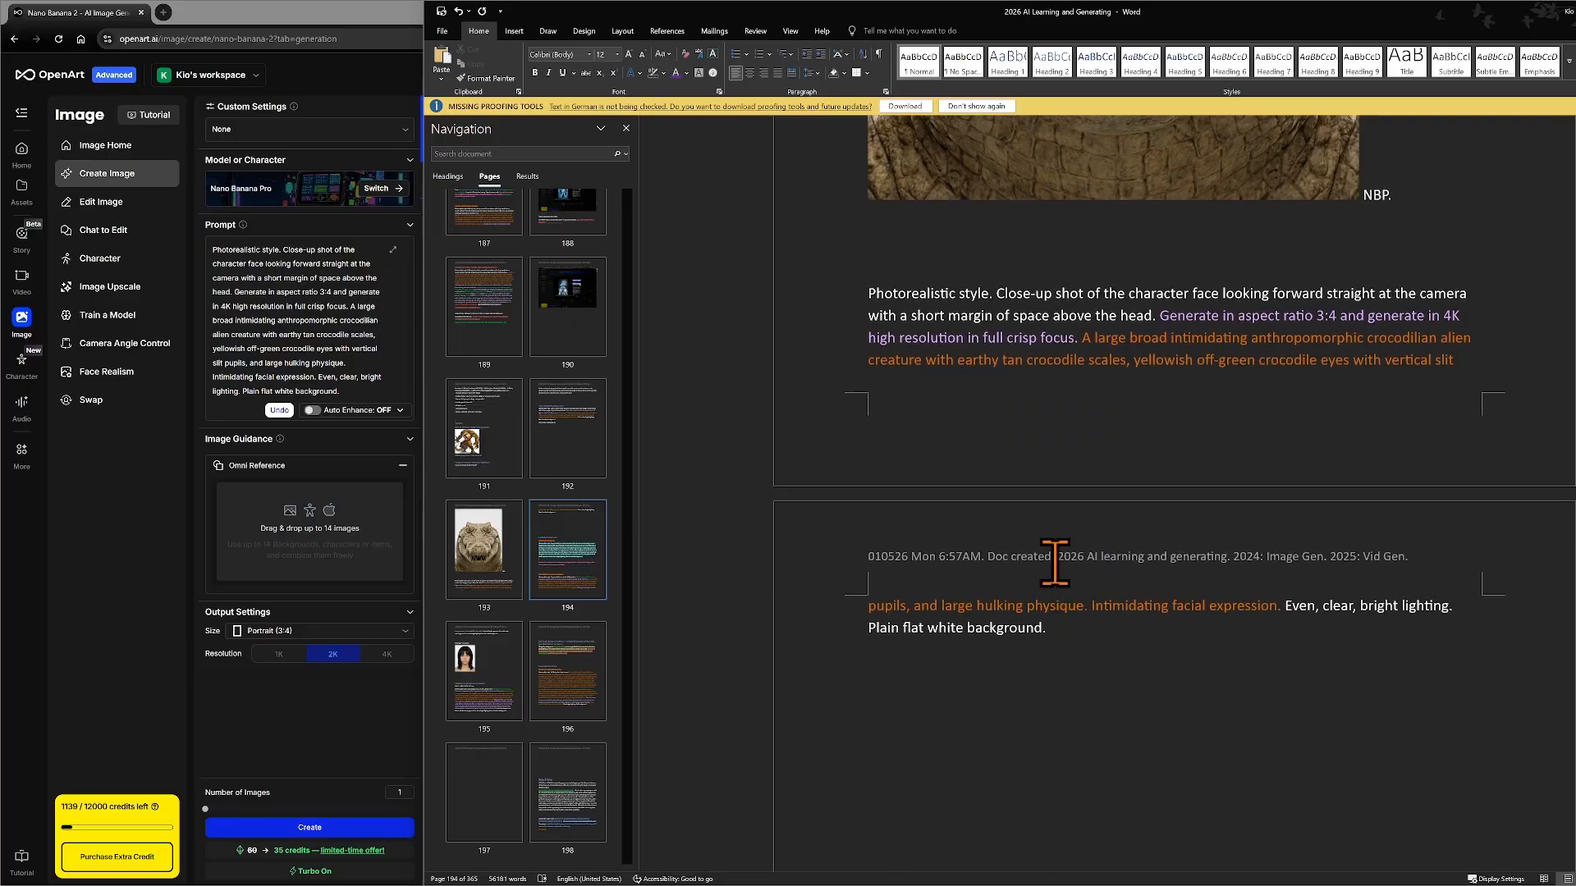
pyautogui.scroll(10, 1054, 565)
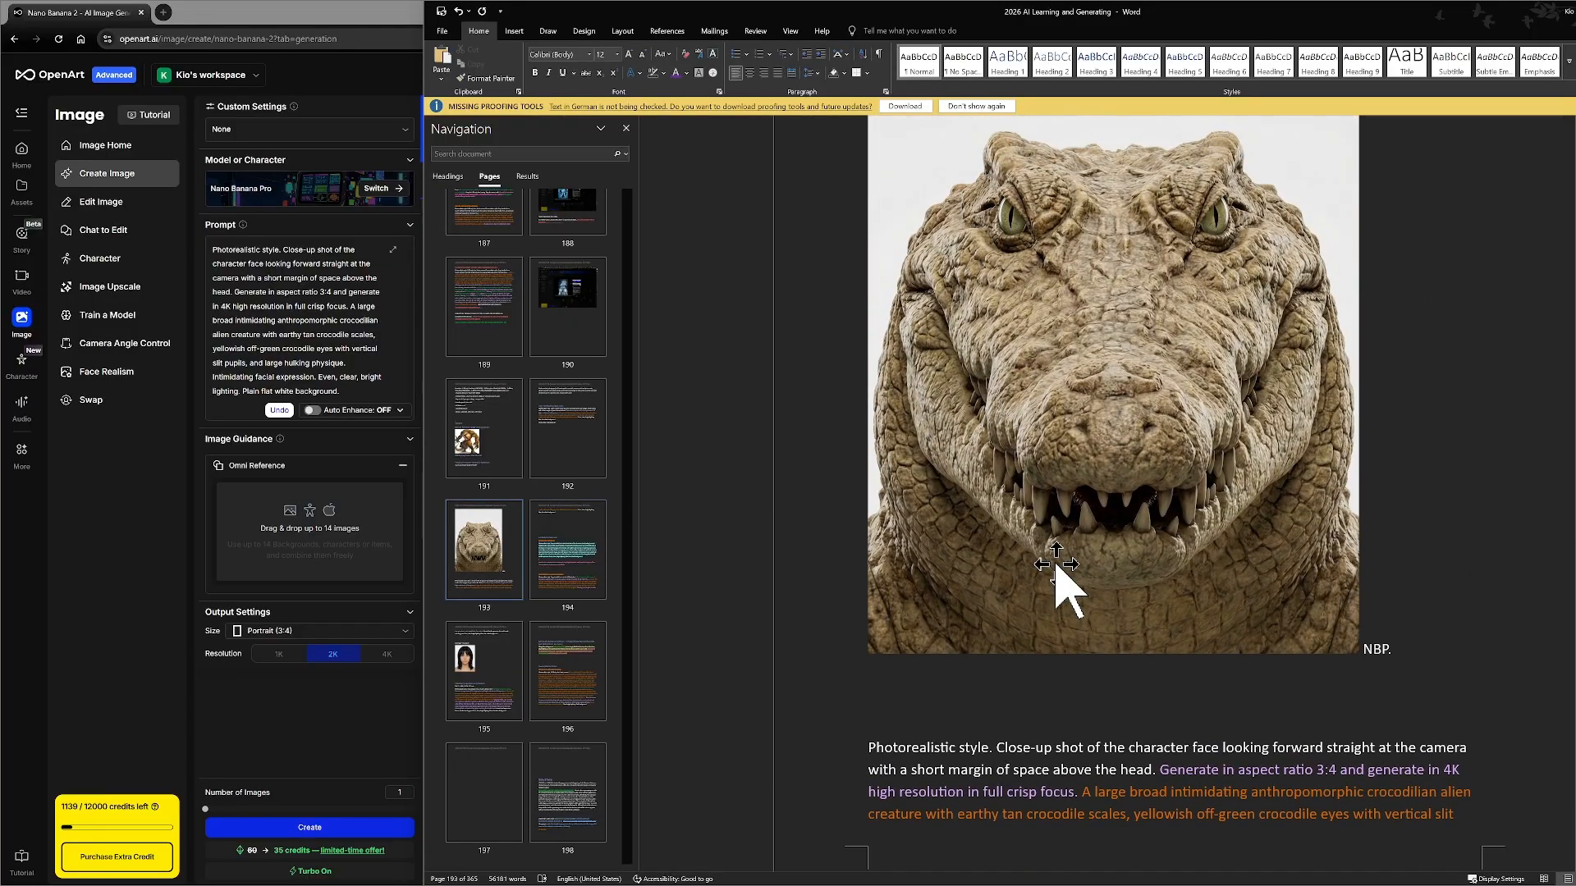
pyautogui.scroll(-10, 1054, 564)
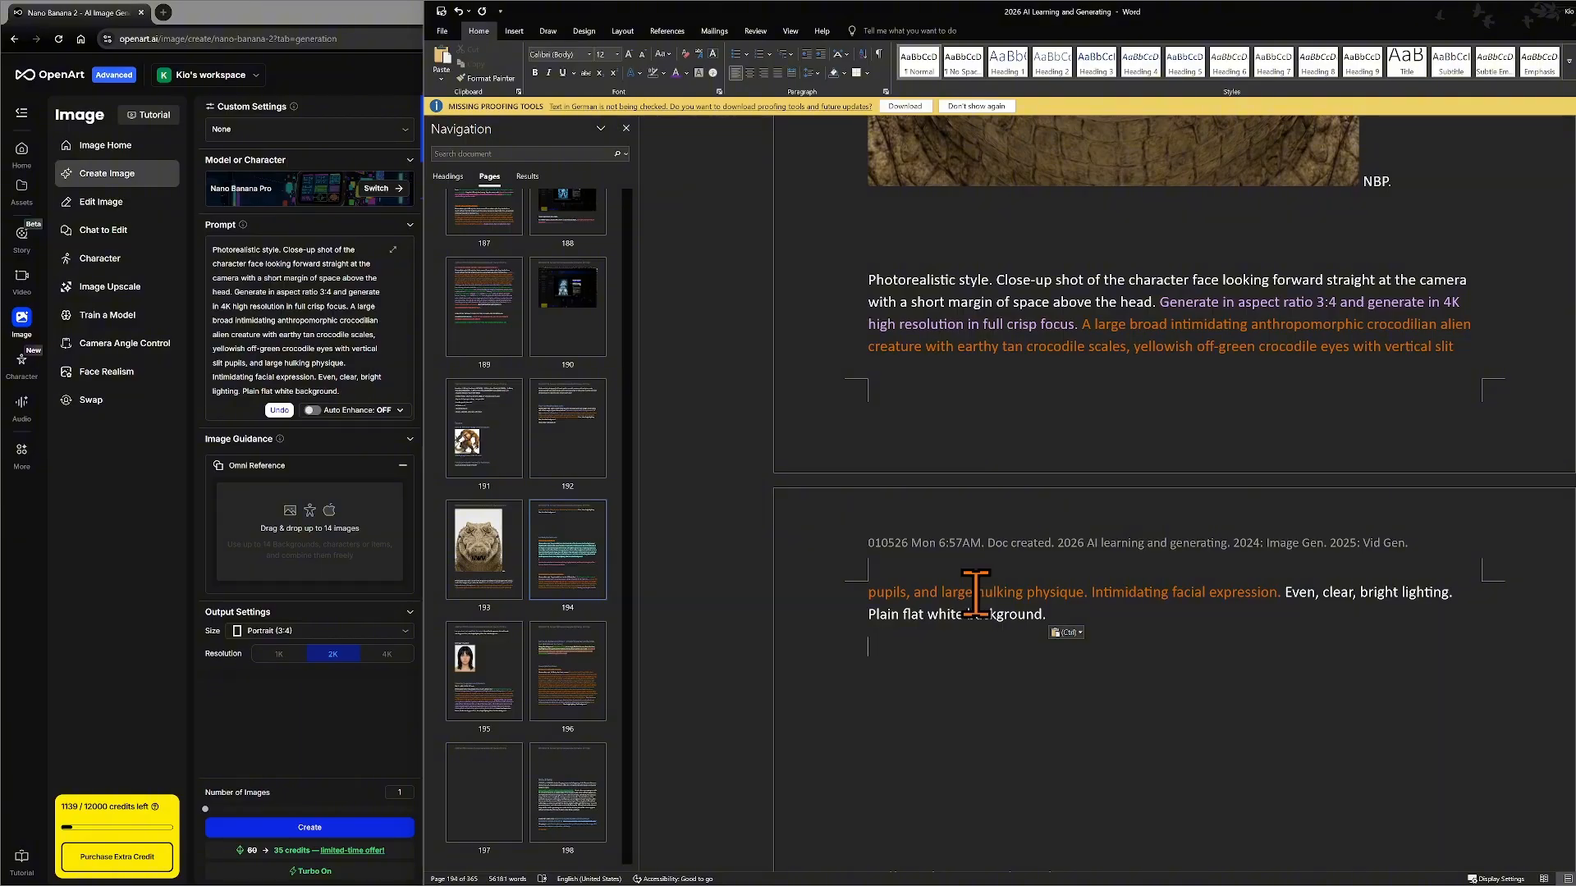
pyautogui.moveTo(975, 593); pyautogui.dragTo(1023, 592)
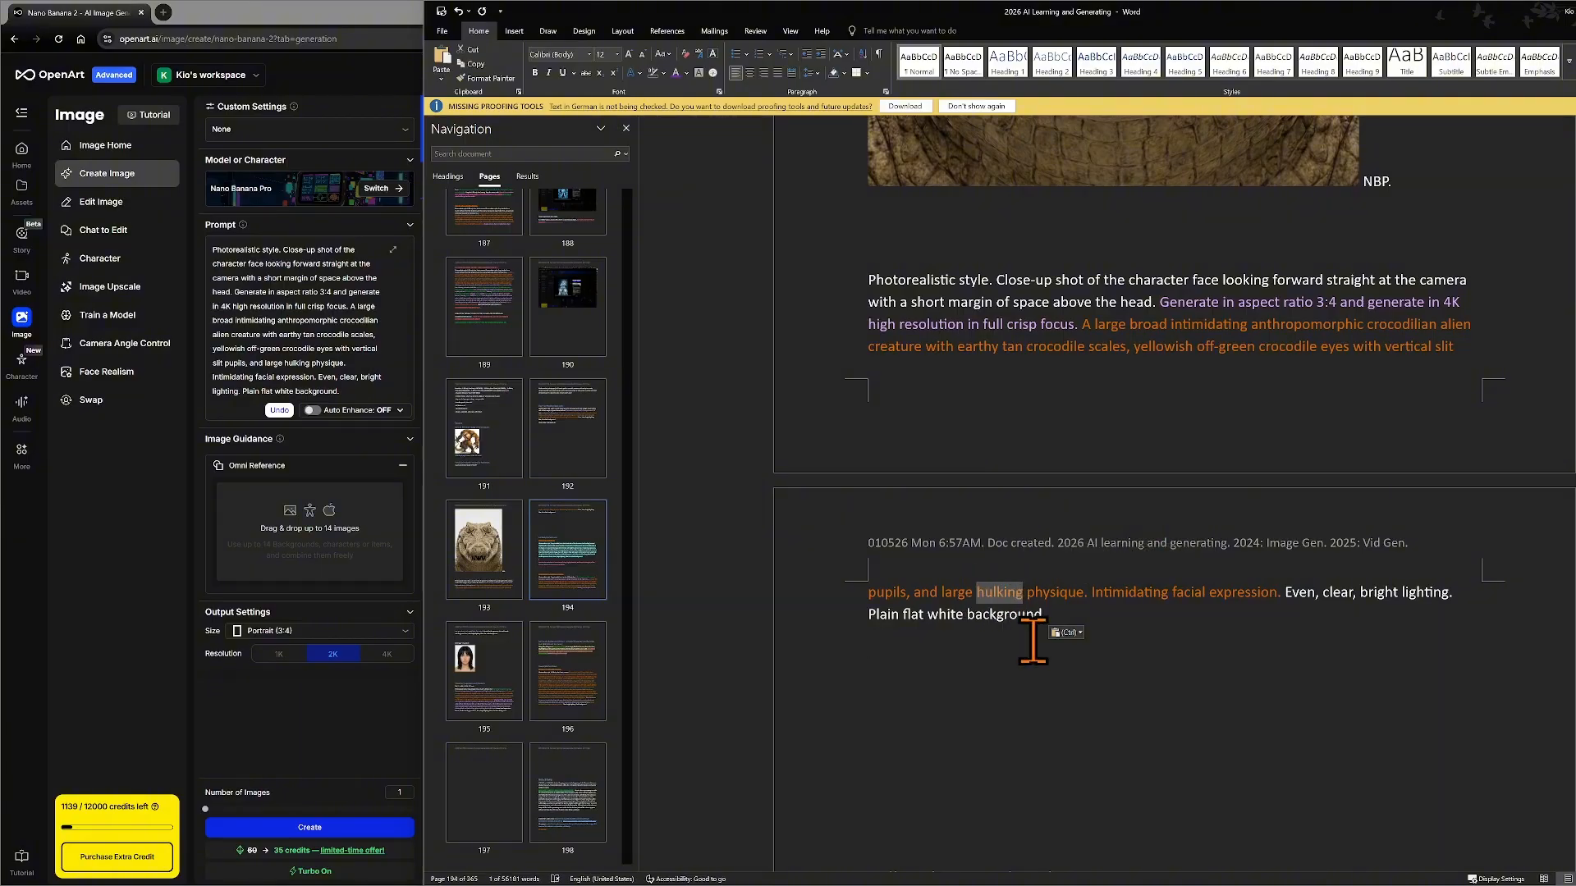
pyautogui.press('Delete')
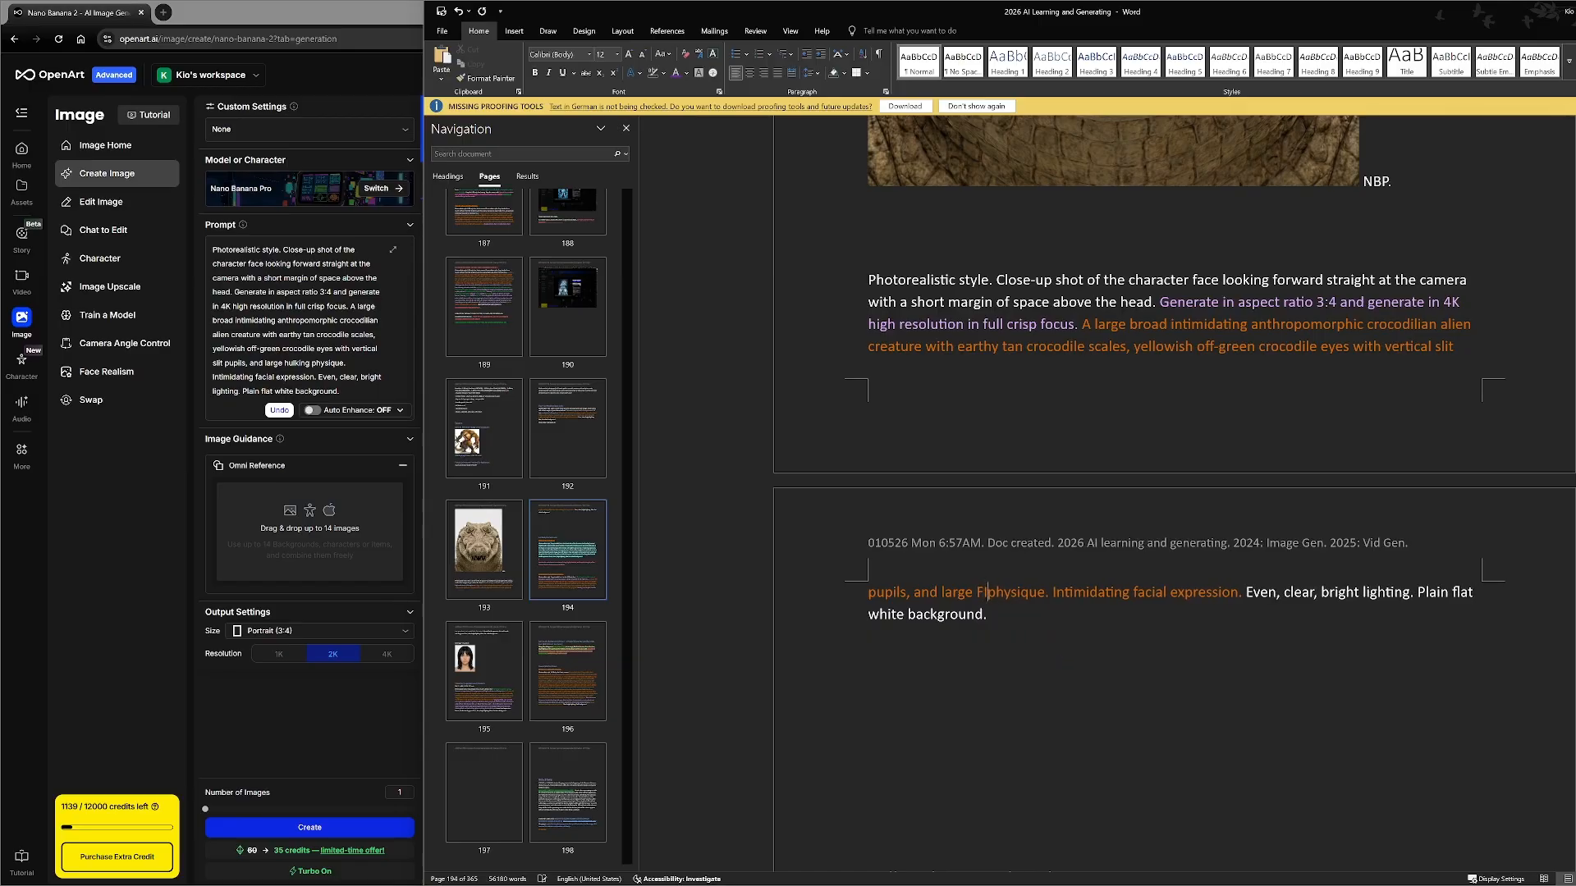
pyautogui.press('capslock')
pyautogui.write('athletic physique.')
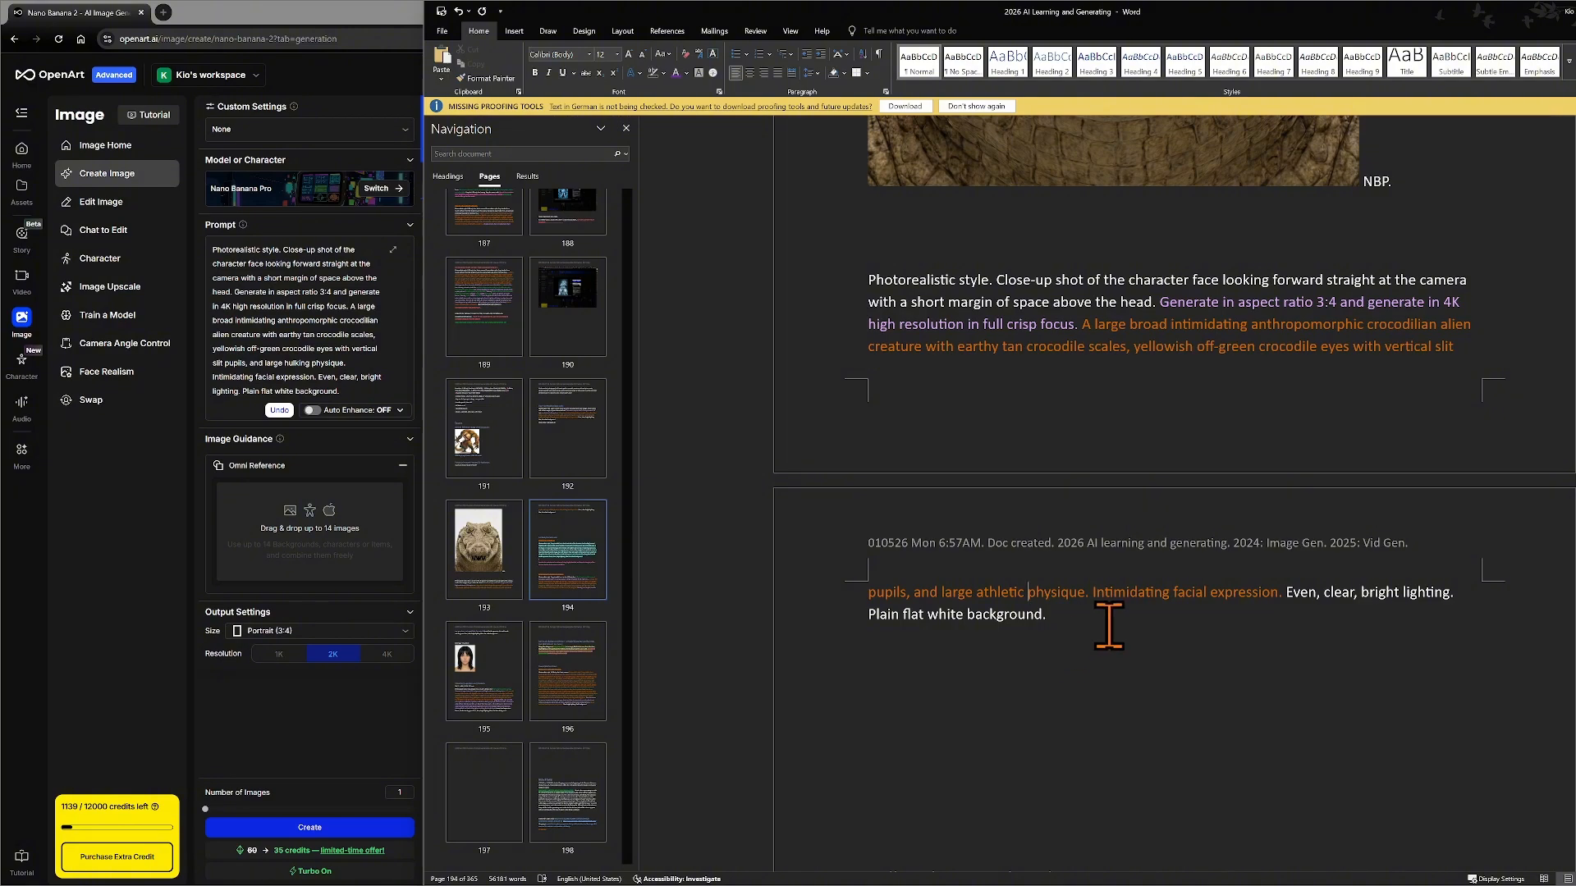
pyautogui.scroll(4, 1165, 590)
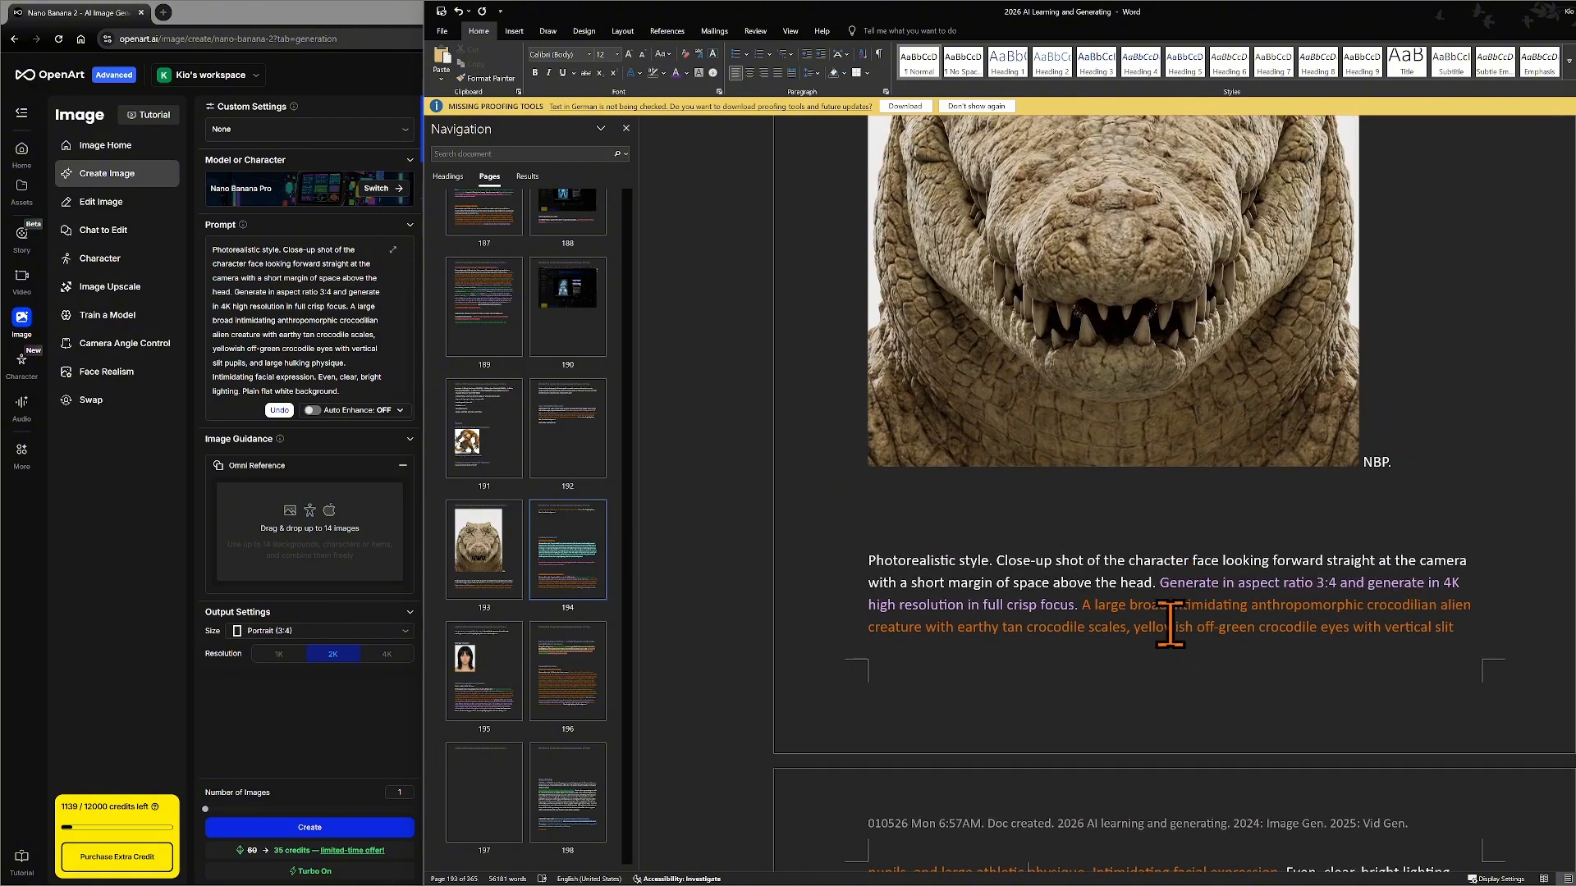
pyautogui.scroll(5, 1209, 632)
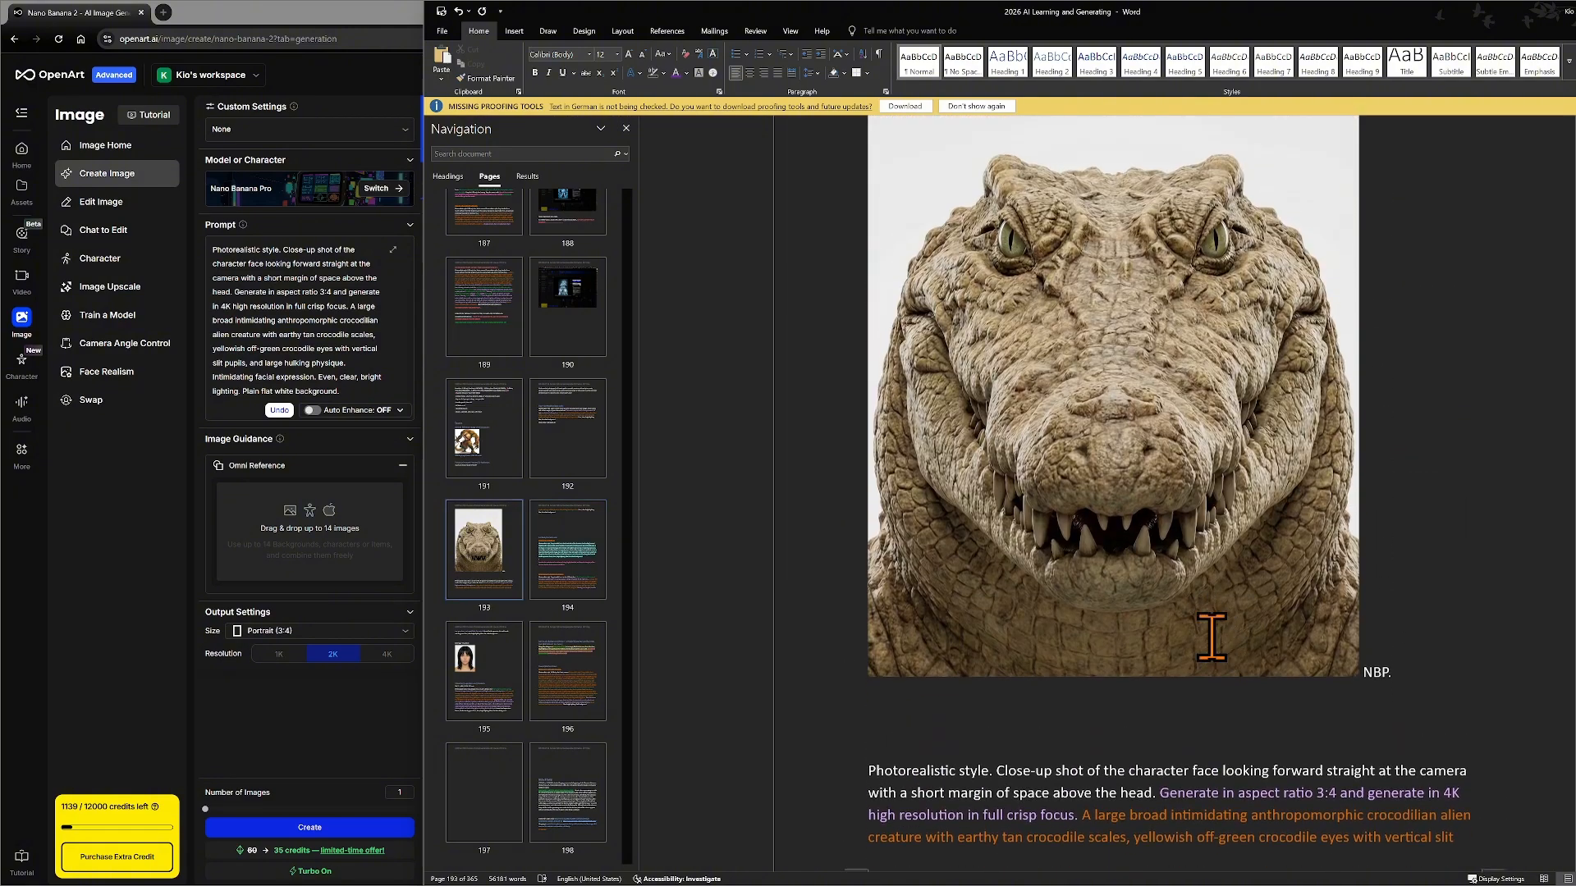
# - Reword the eye description in the pasted prompt copy to "vibrant yellowish green detailed crocodile eyes"
pyautogui.scroll(-2, 1212, 636)
pyautogui.scroll(-1, 1211, 636)
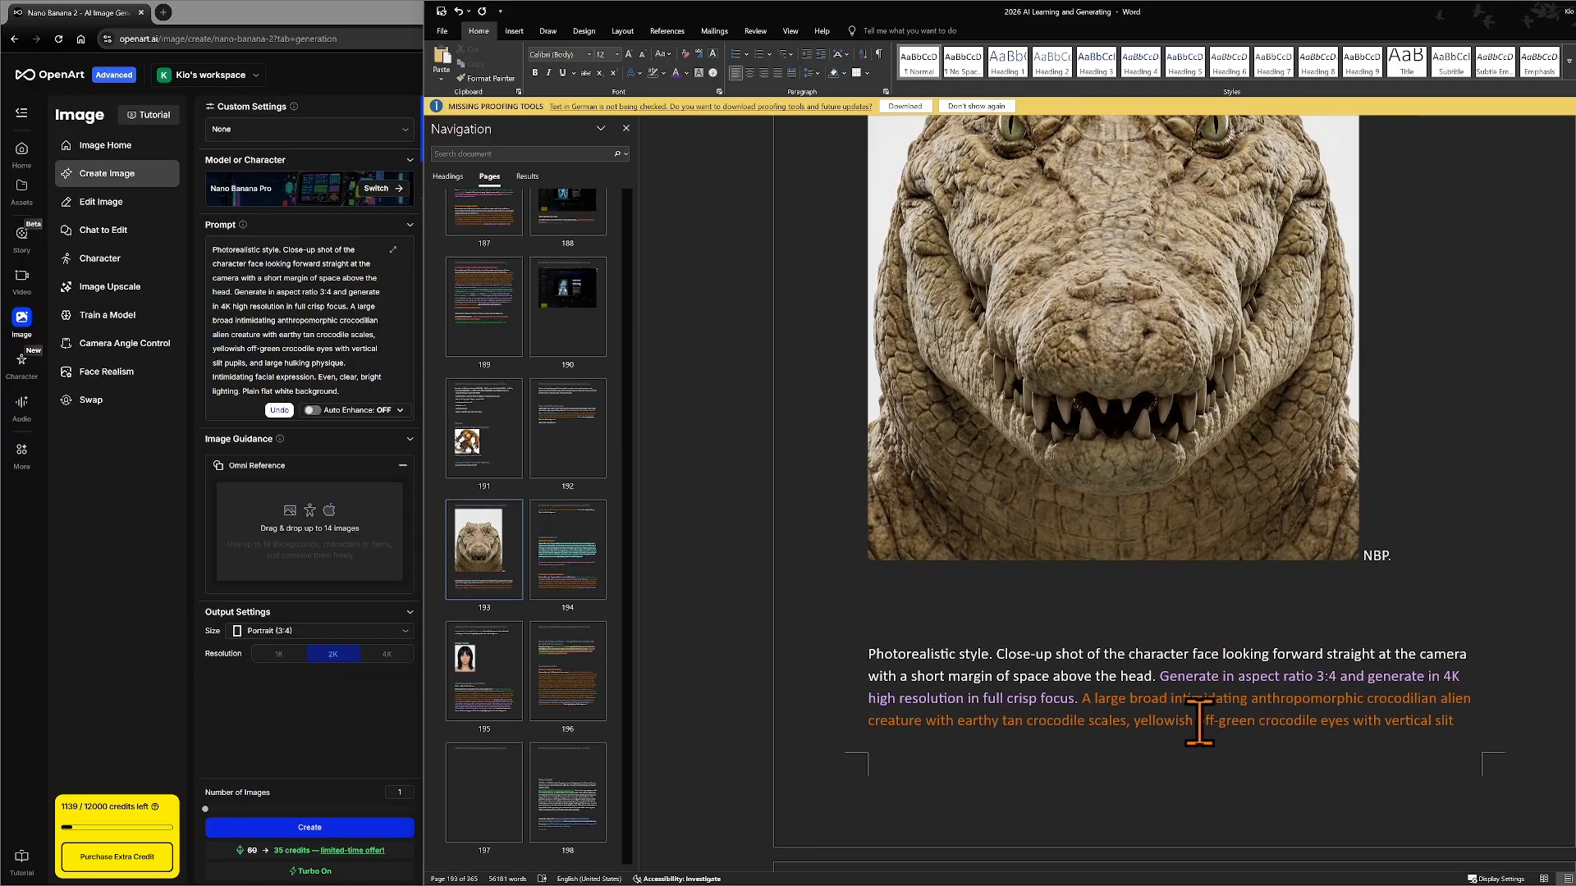
pyautogui.moveTo(1211, 722); pyautogui.dragTo(1218, 722)
pyautogui.press('BackSpace')
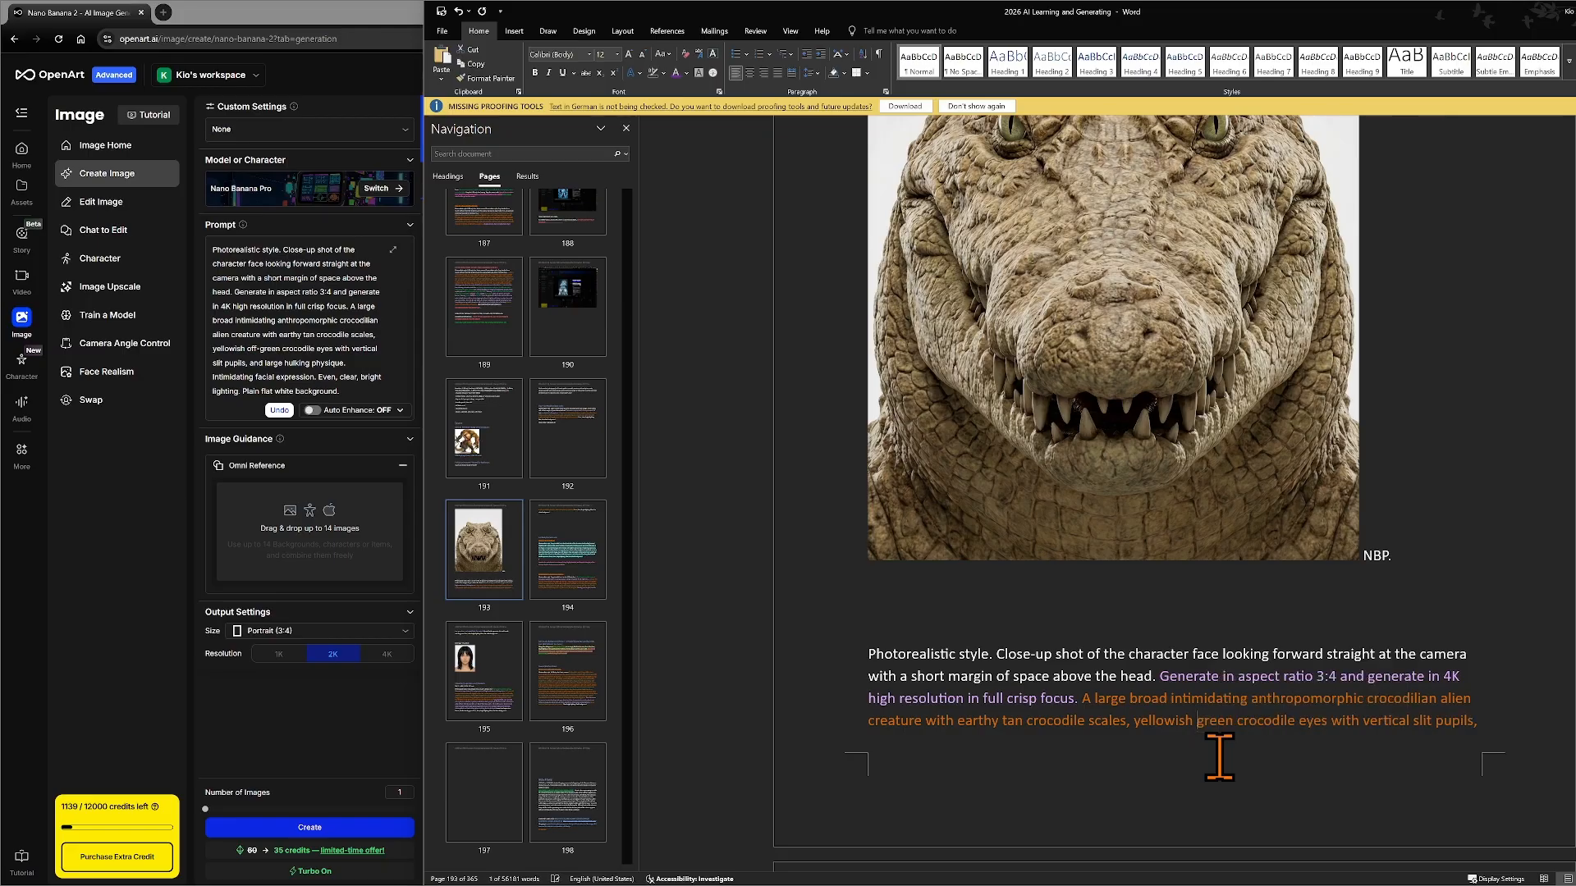
pyautogui.scroll(2, 1219, 756)
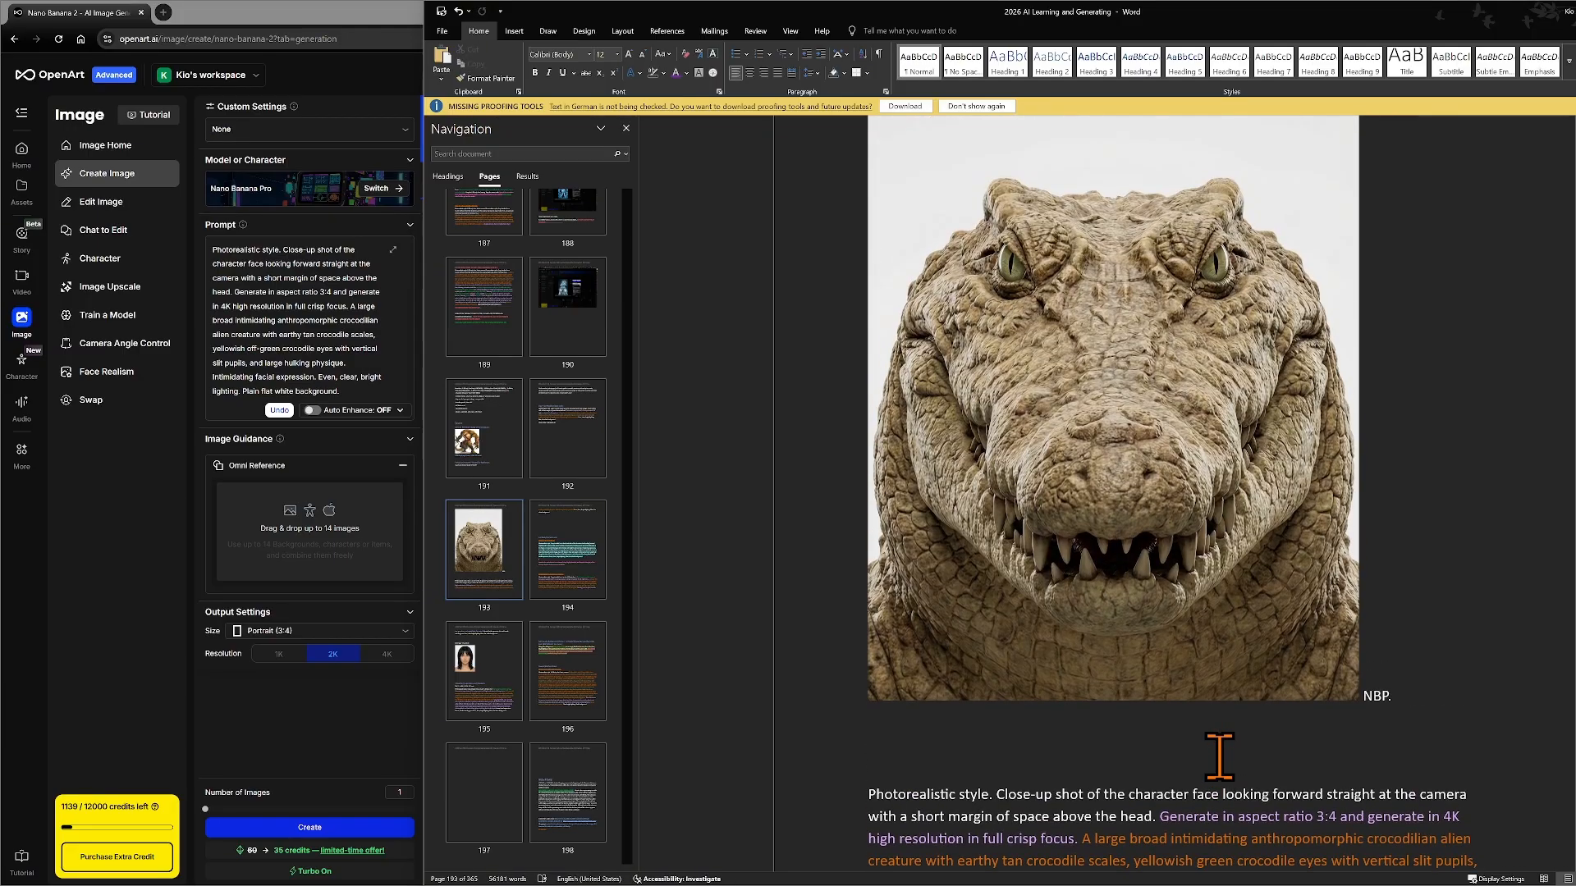
pyautogui.scroll(-3, 1219, 756)
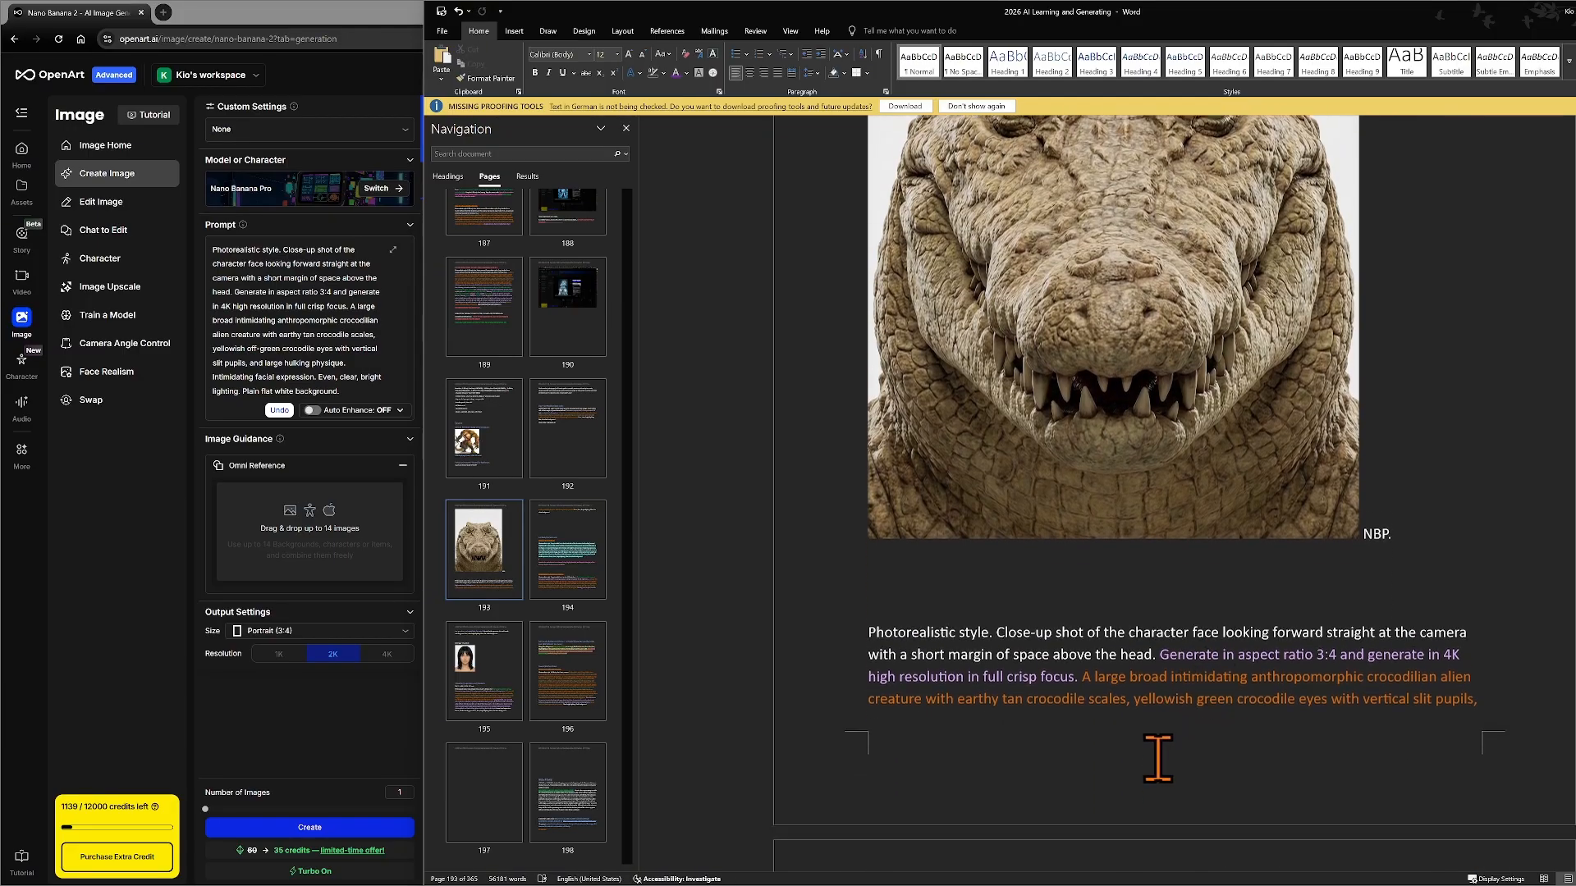
pyautogui.click(1134, 673)
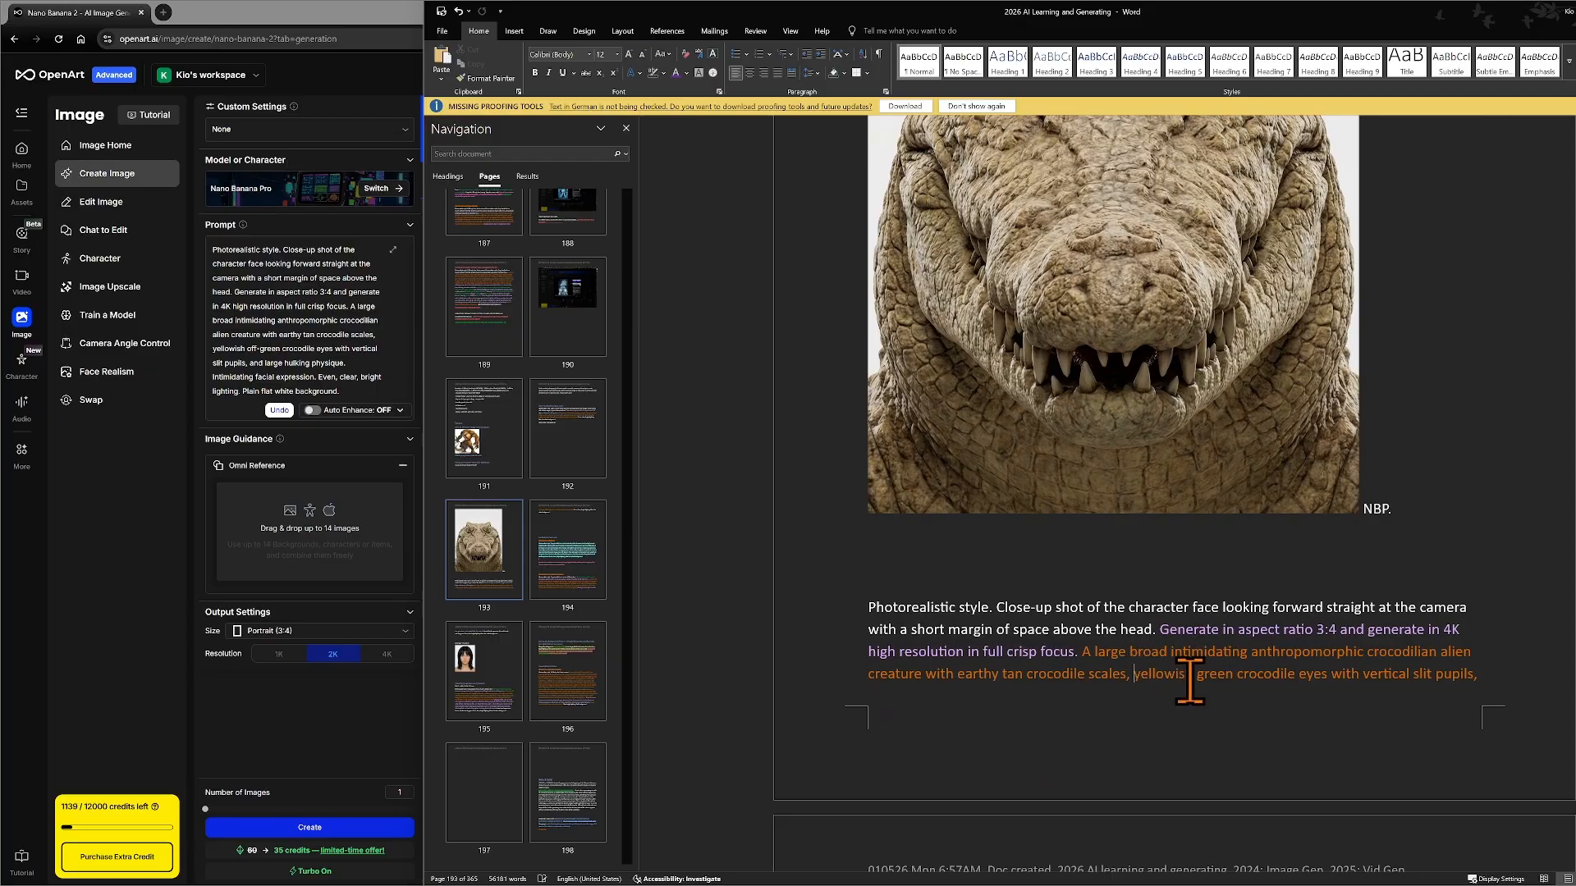
pyautogui.write('vibrant')
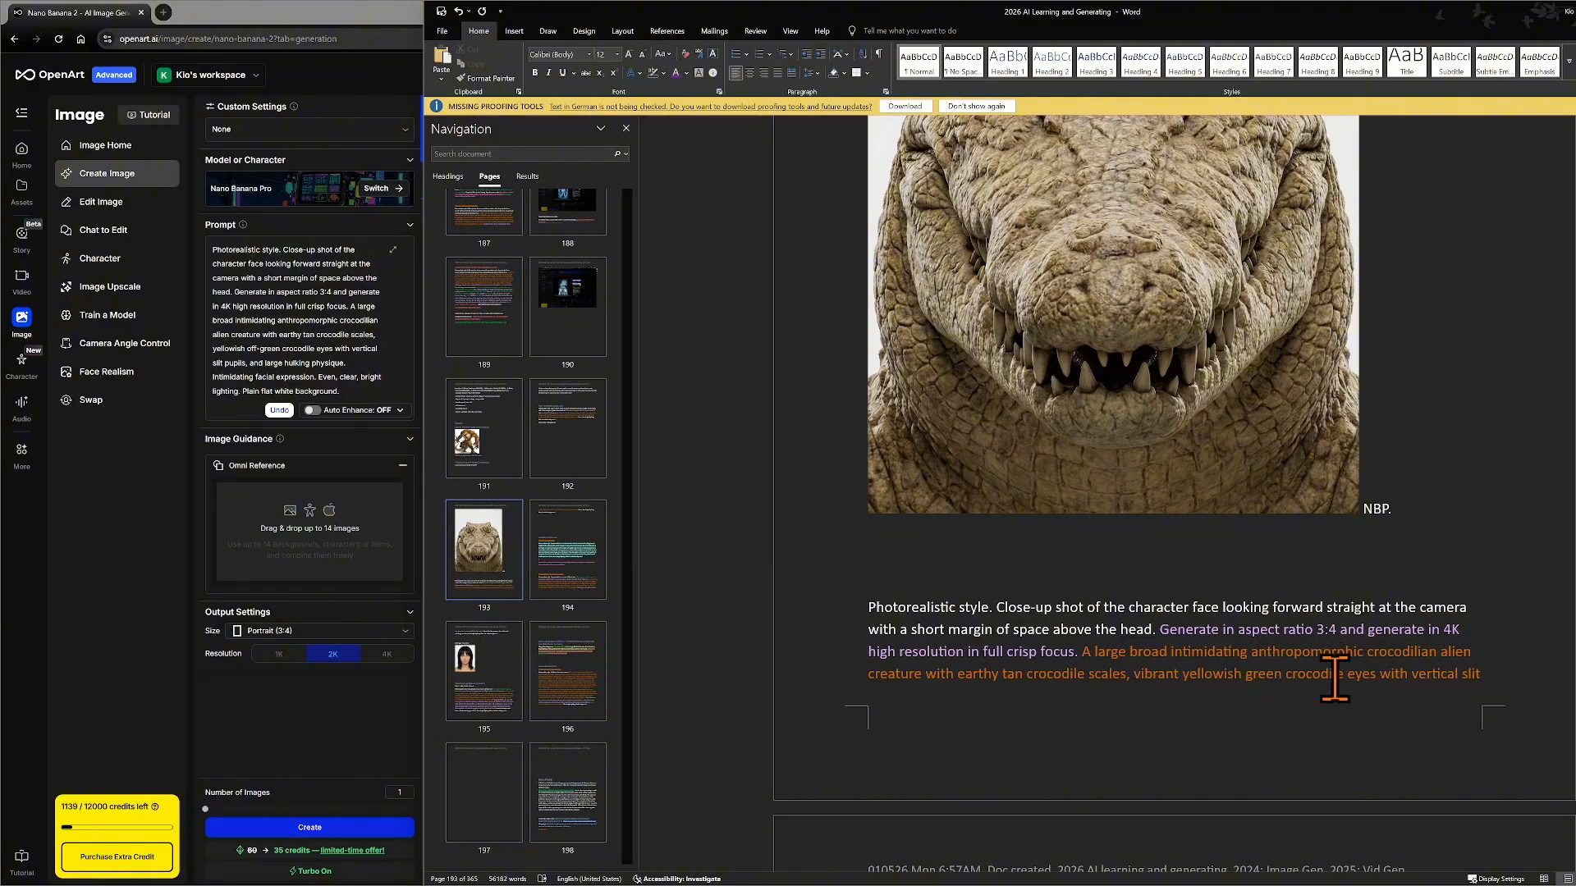
pyautogui.click(1285, 675)
pyautogui.write('detailed')
# - Color the phrase "vibrant yellowish green detailed" green in the prompt copy to mark it as revised
pyautogui.moveTo(1140, 673); pyautogui.dragTo(1331, 675)
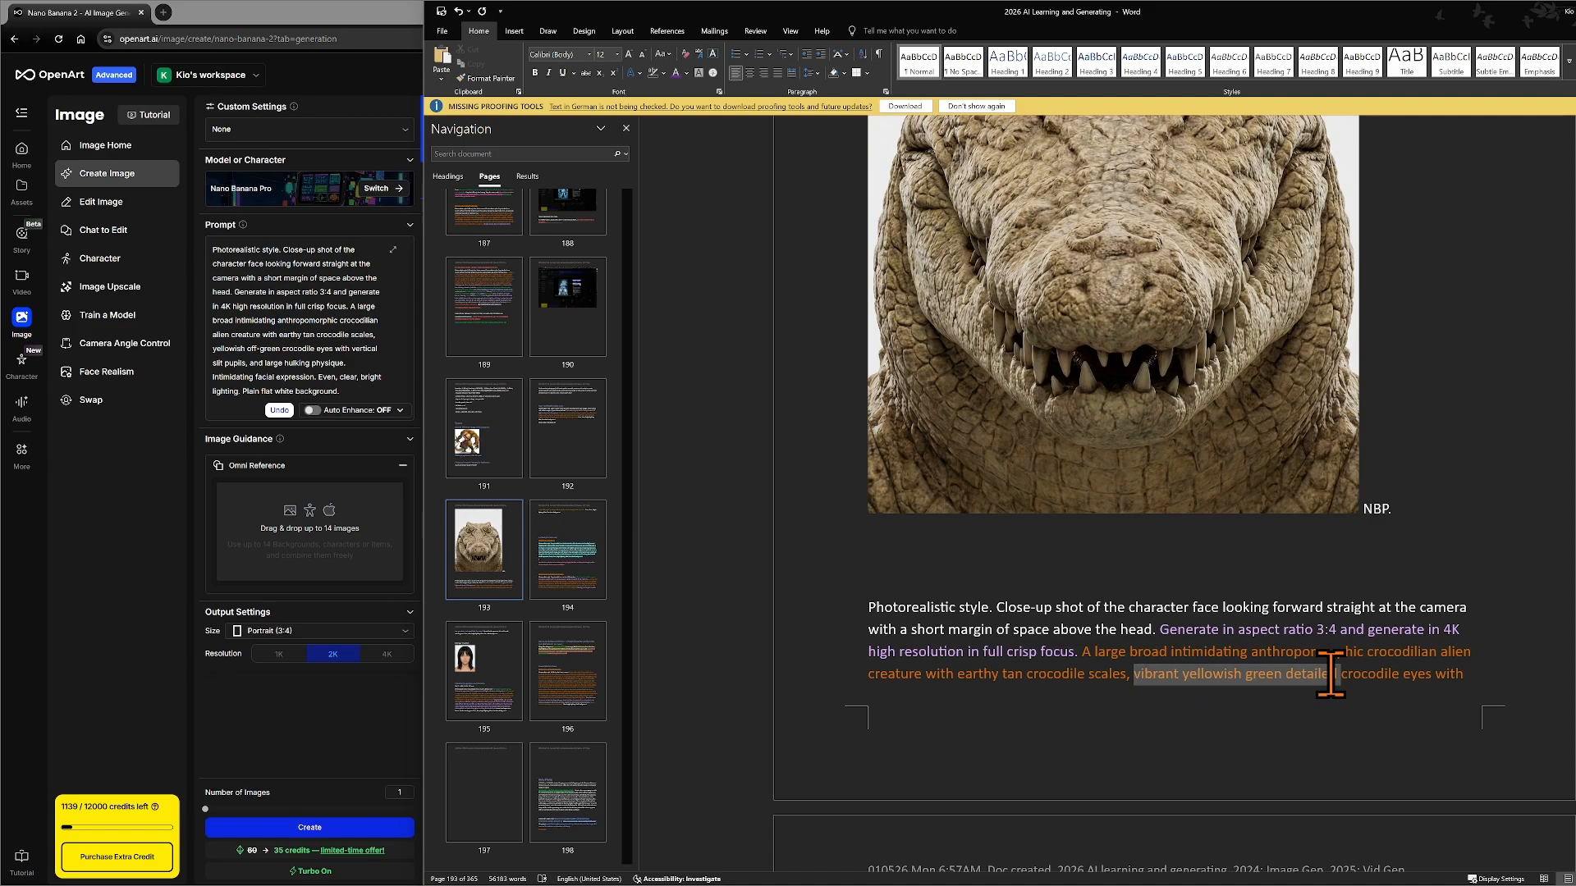
pyautogui.click(1410, 653)
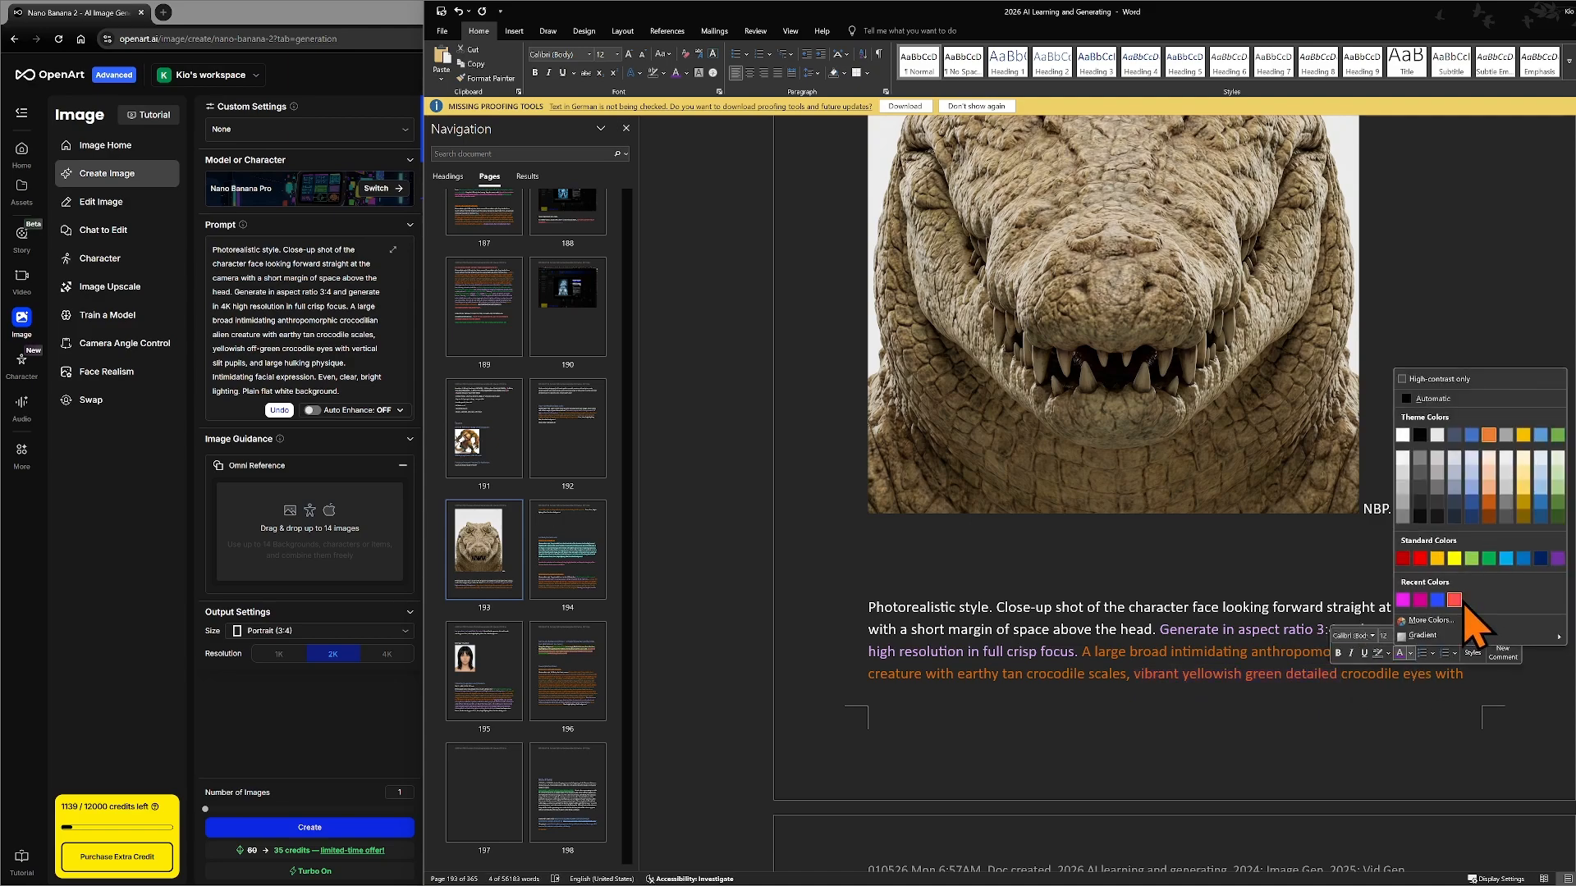
pyautogui.click(1488, 559)
pyautogui.click(1274, 681)
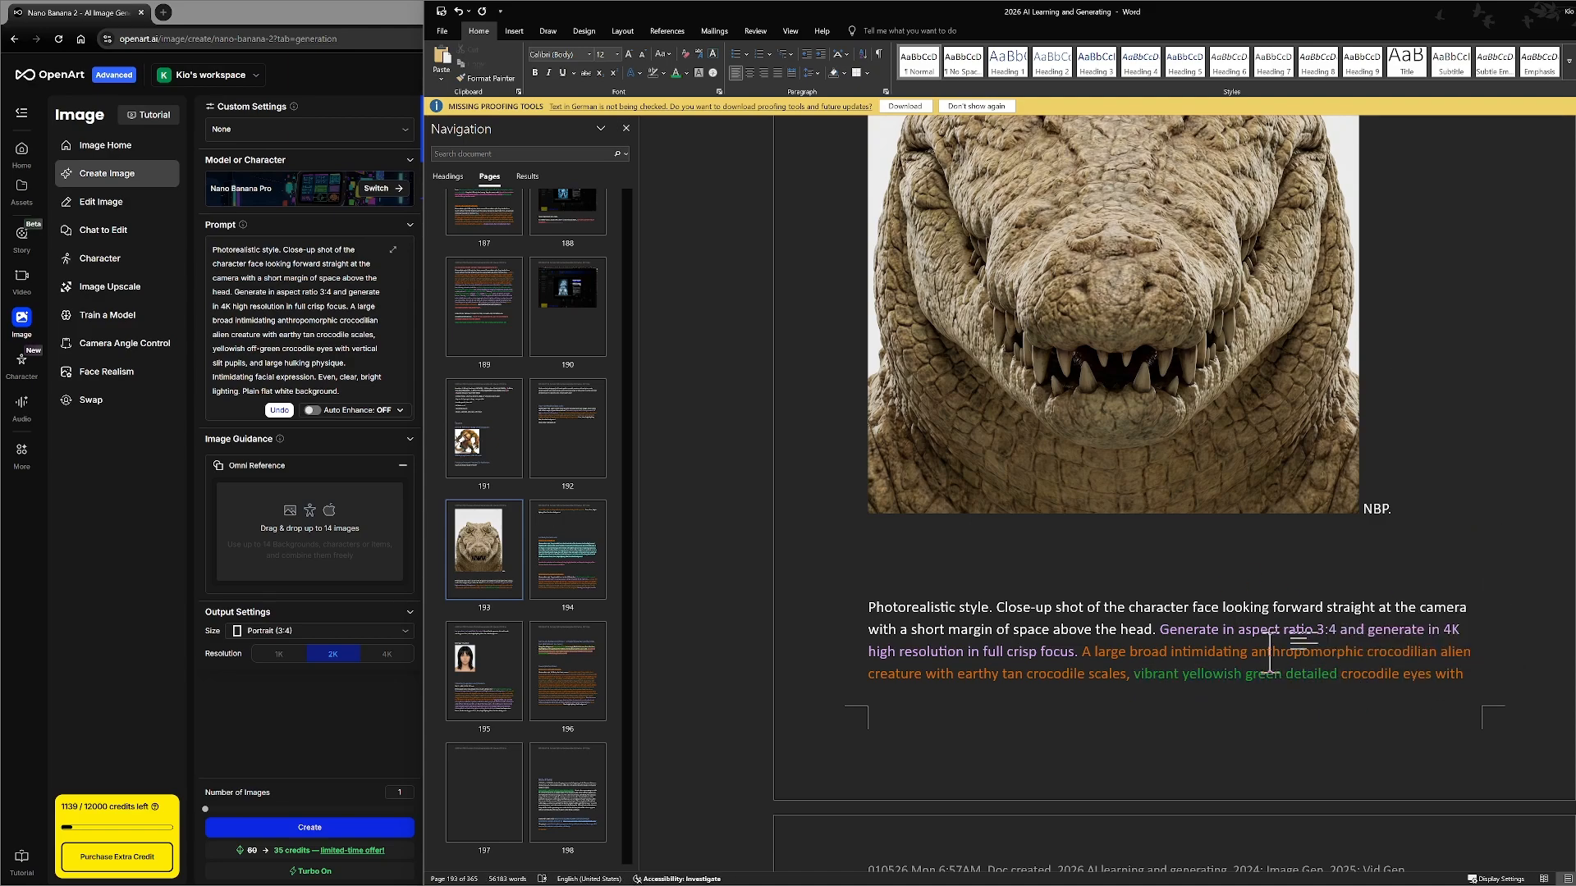
# - Color the word "athletic" in the prompt copy the same green
pyautogui.scroll(-3, 1269, 652)
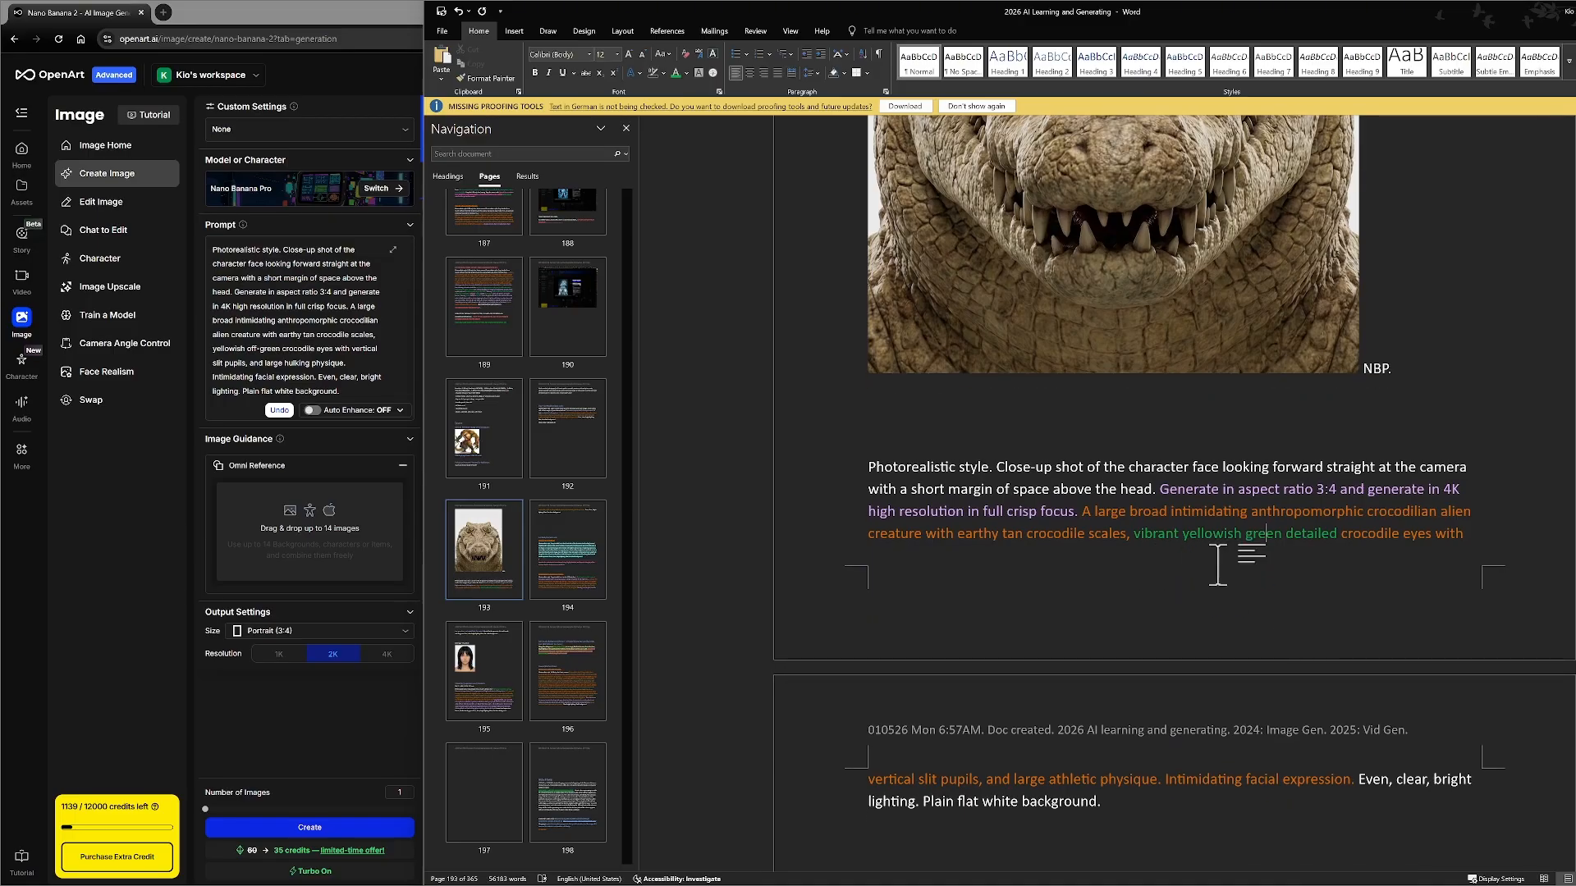
pyautogui.scroll(-2, 1350, 565)
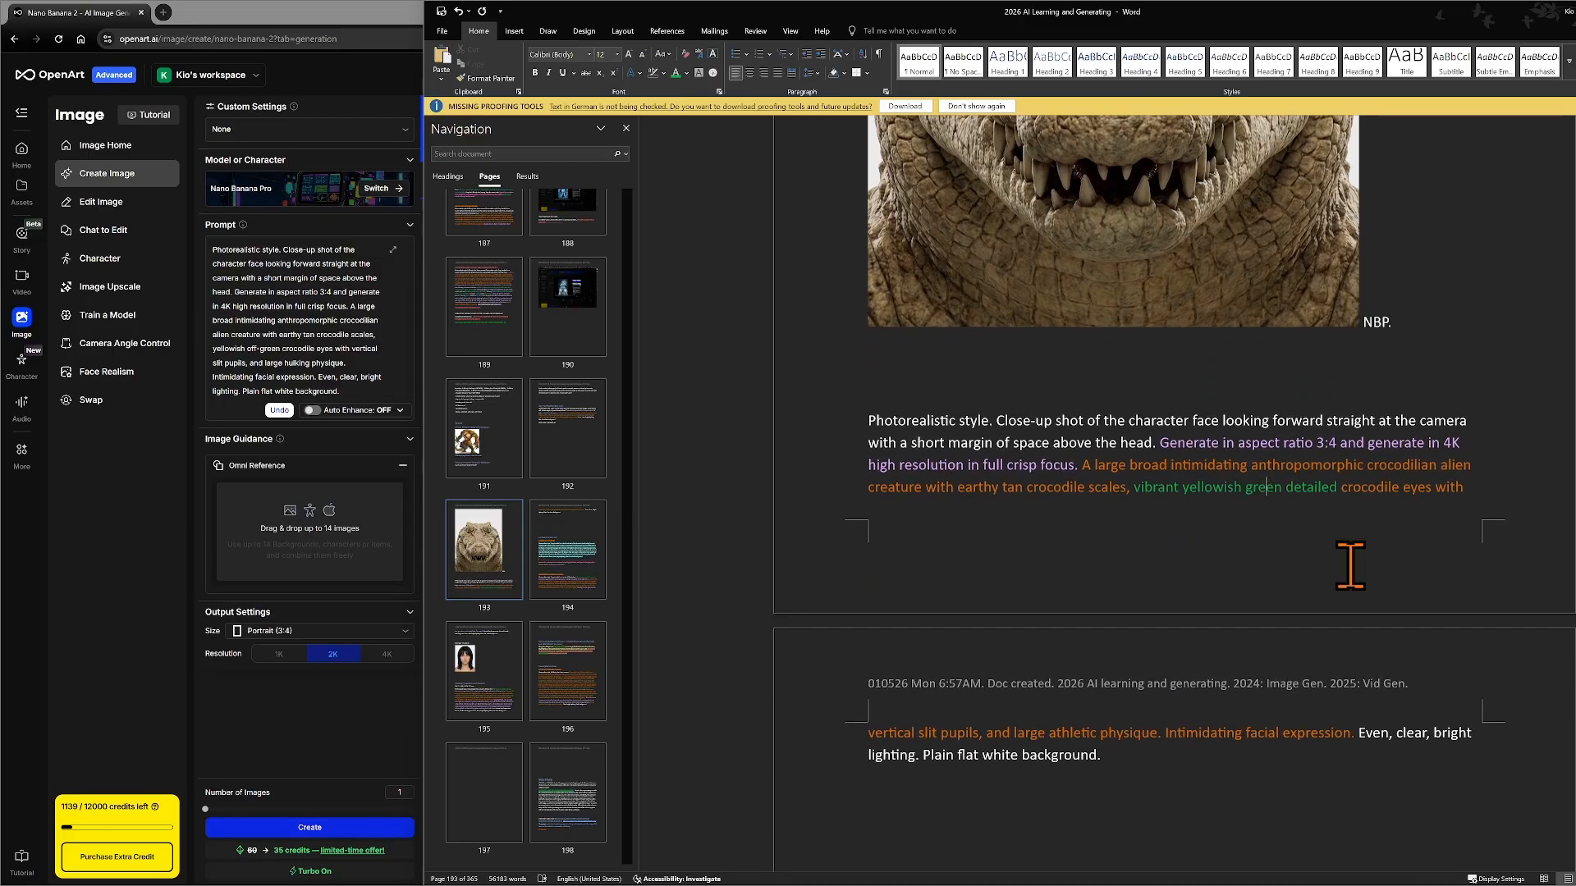
pyautogui.moveTo(1052, 686); pyautogui.dragTo(1098, 687)
pyautogui.click(1165, 663)
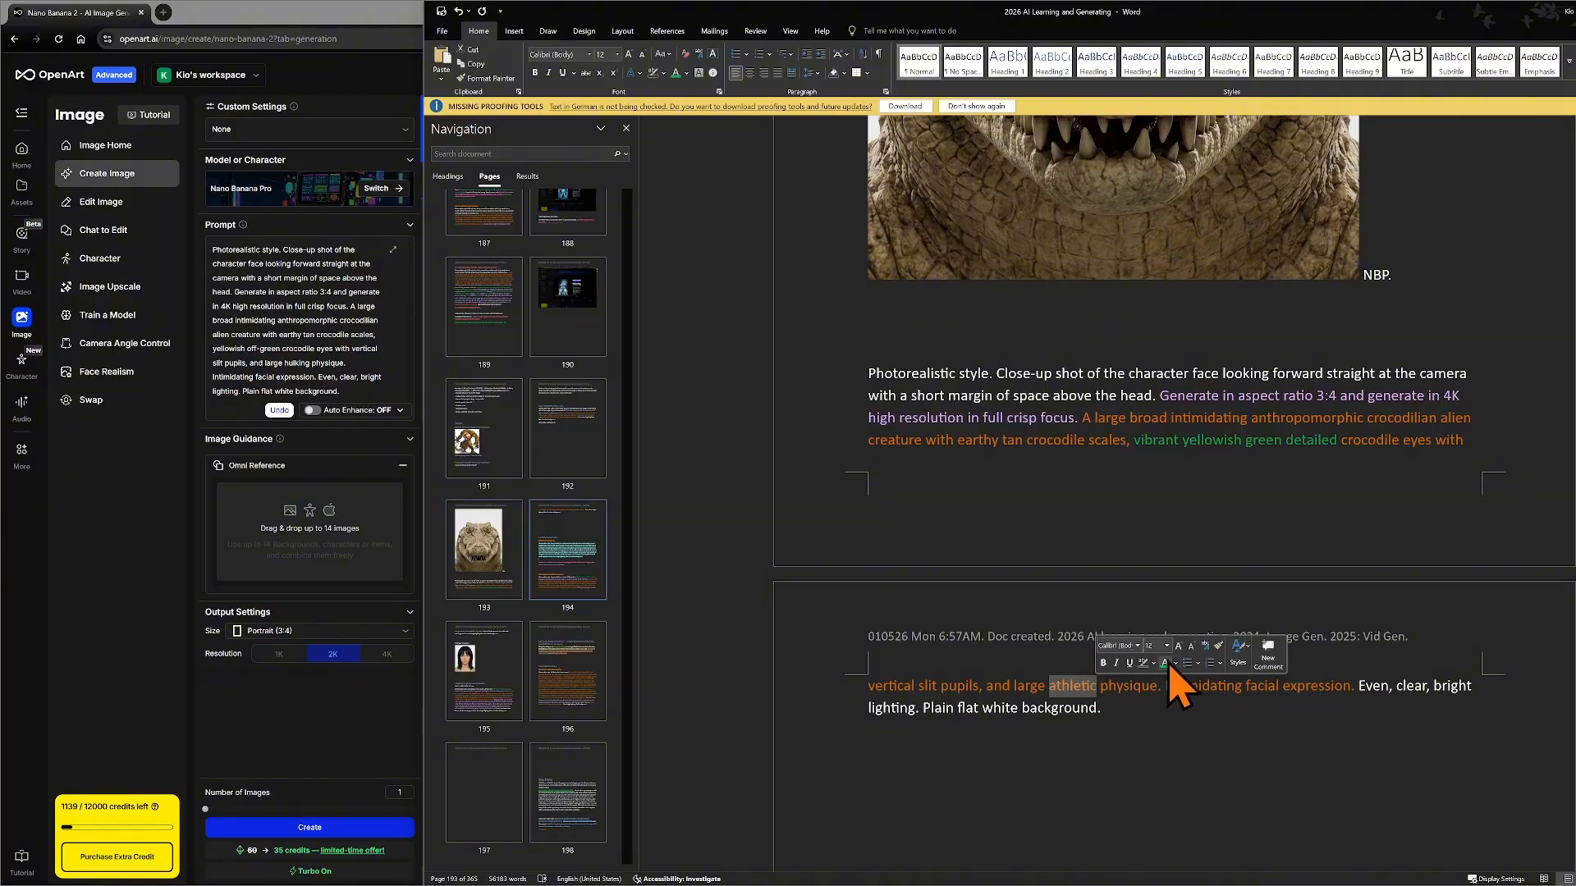
pyautogui.click(1072, 686)
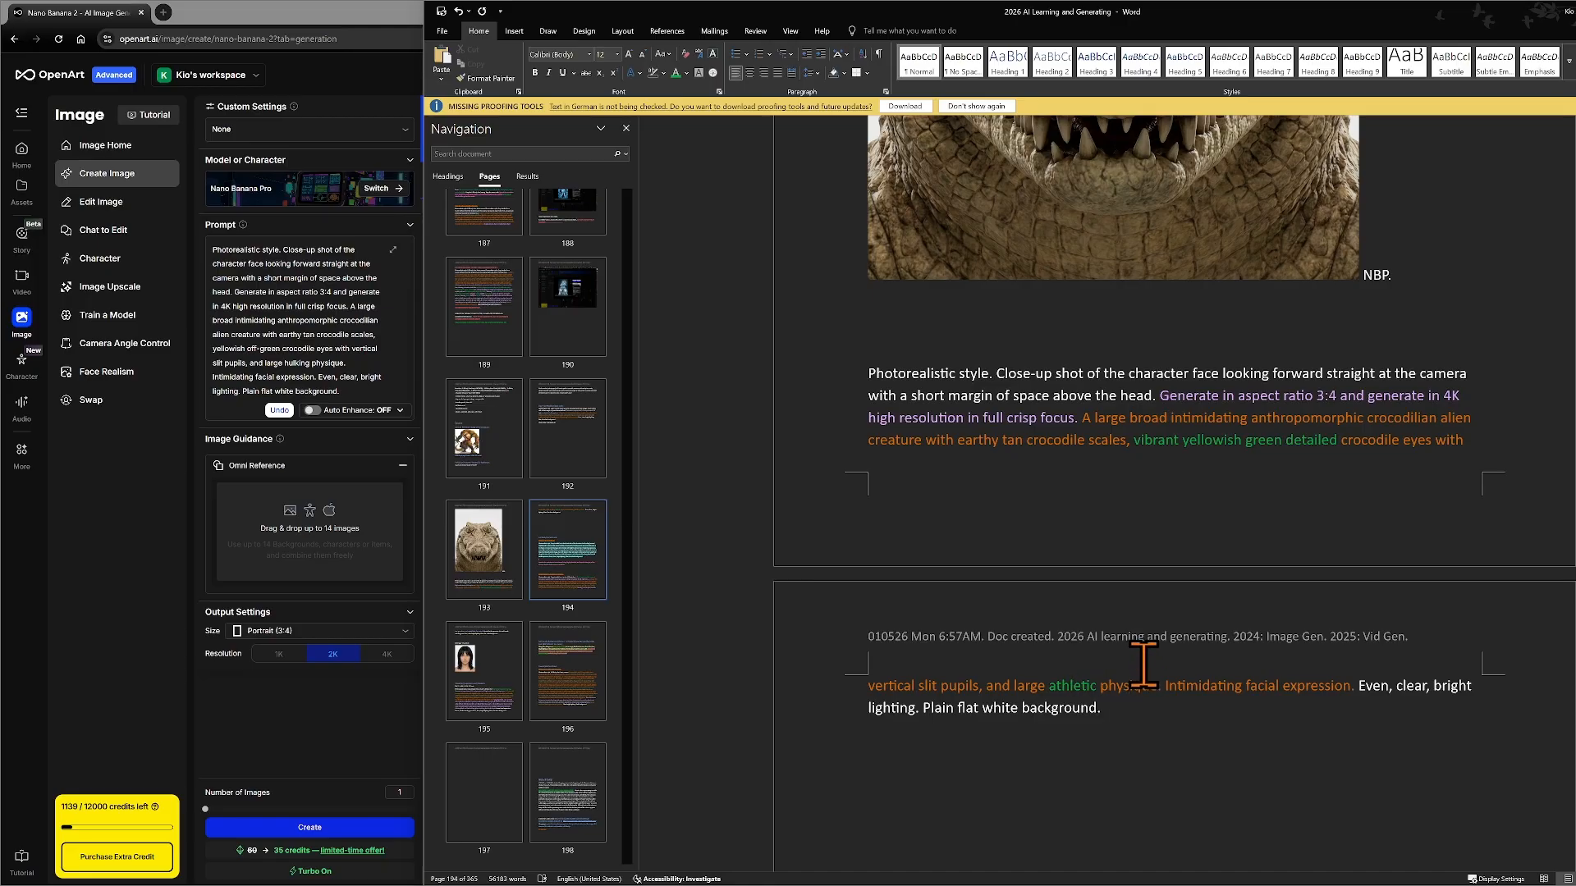
# - Insert "and brown" after "tan" in the prompt copy so it reads "earthy tan and brown crocodile scales"
pyautogui.scroll(-1, 1145, 665)
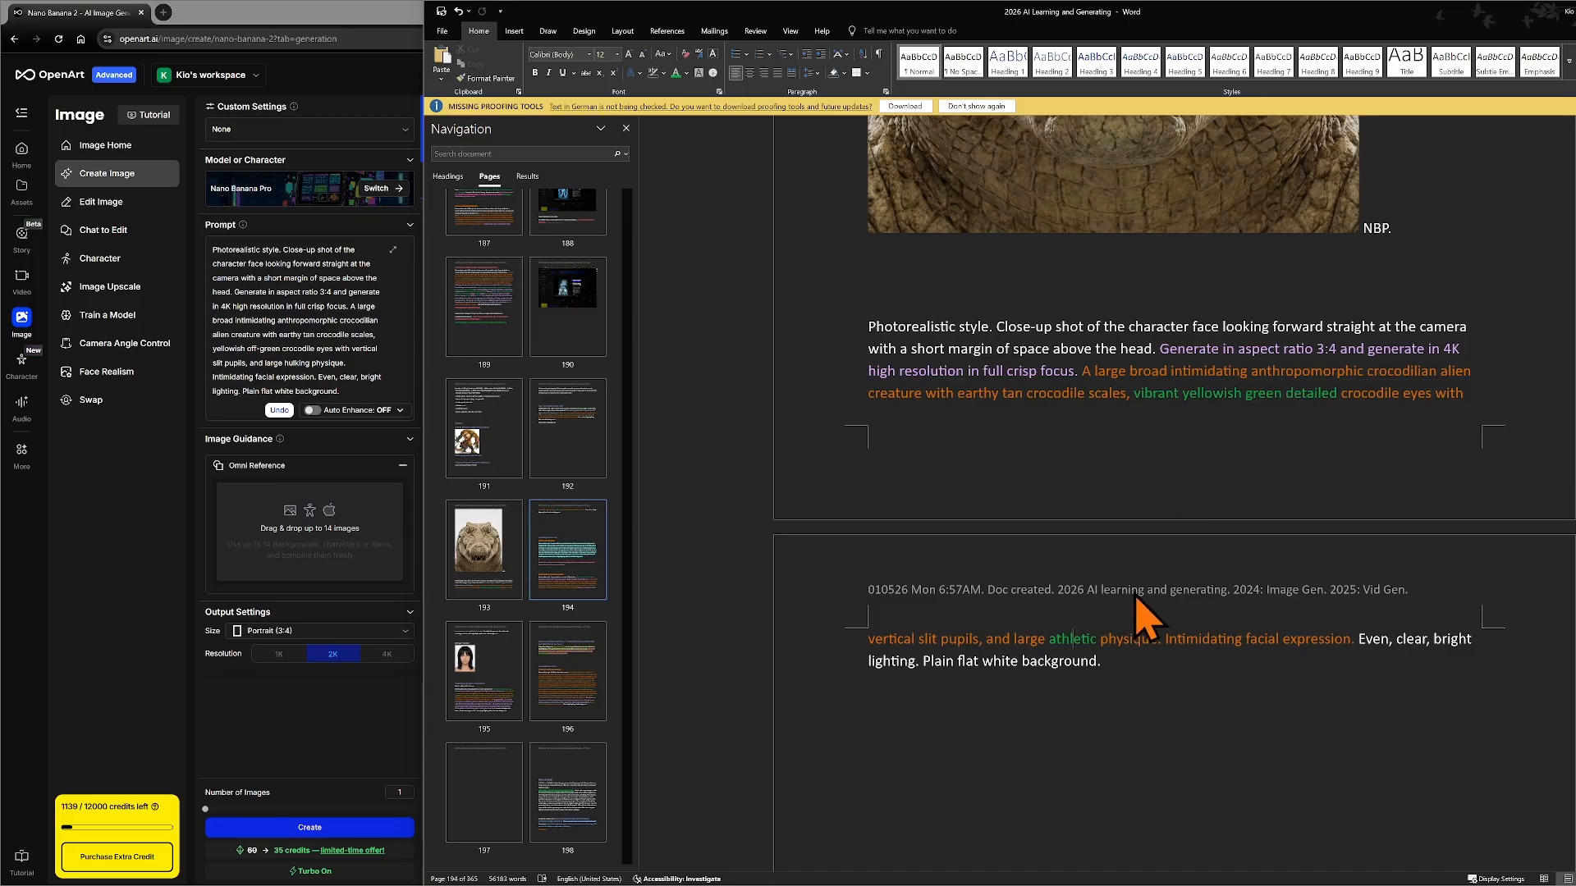
pyautogui.scroll(-1, 1432, 542)
pyautogui.scroll(2, 1149, 559)
pyautogui.scroll(5, 1083, 502)
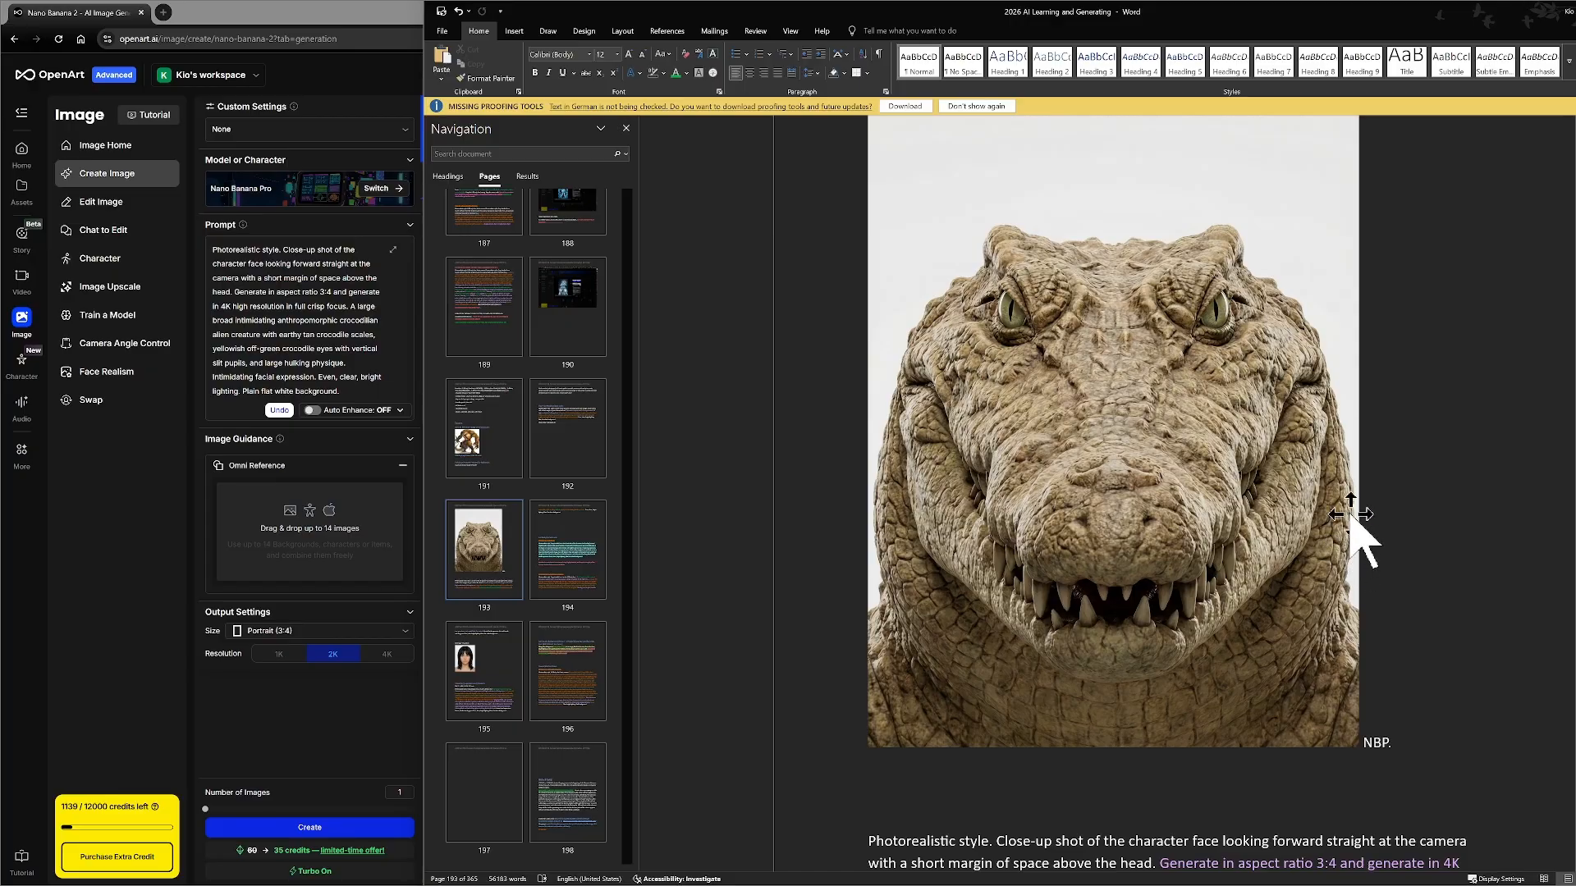
pyautogui.scroll(-1, 1352, 522)
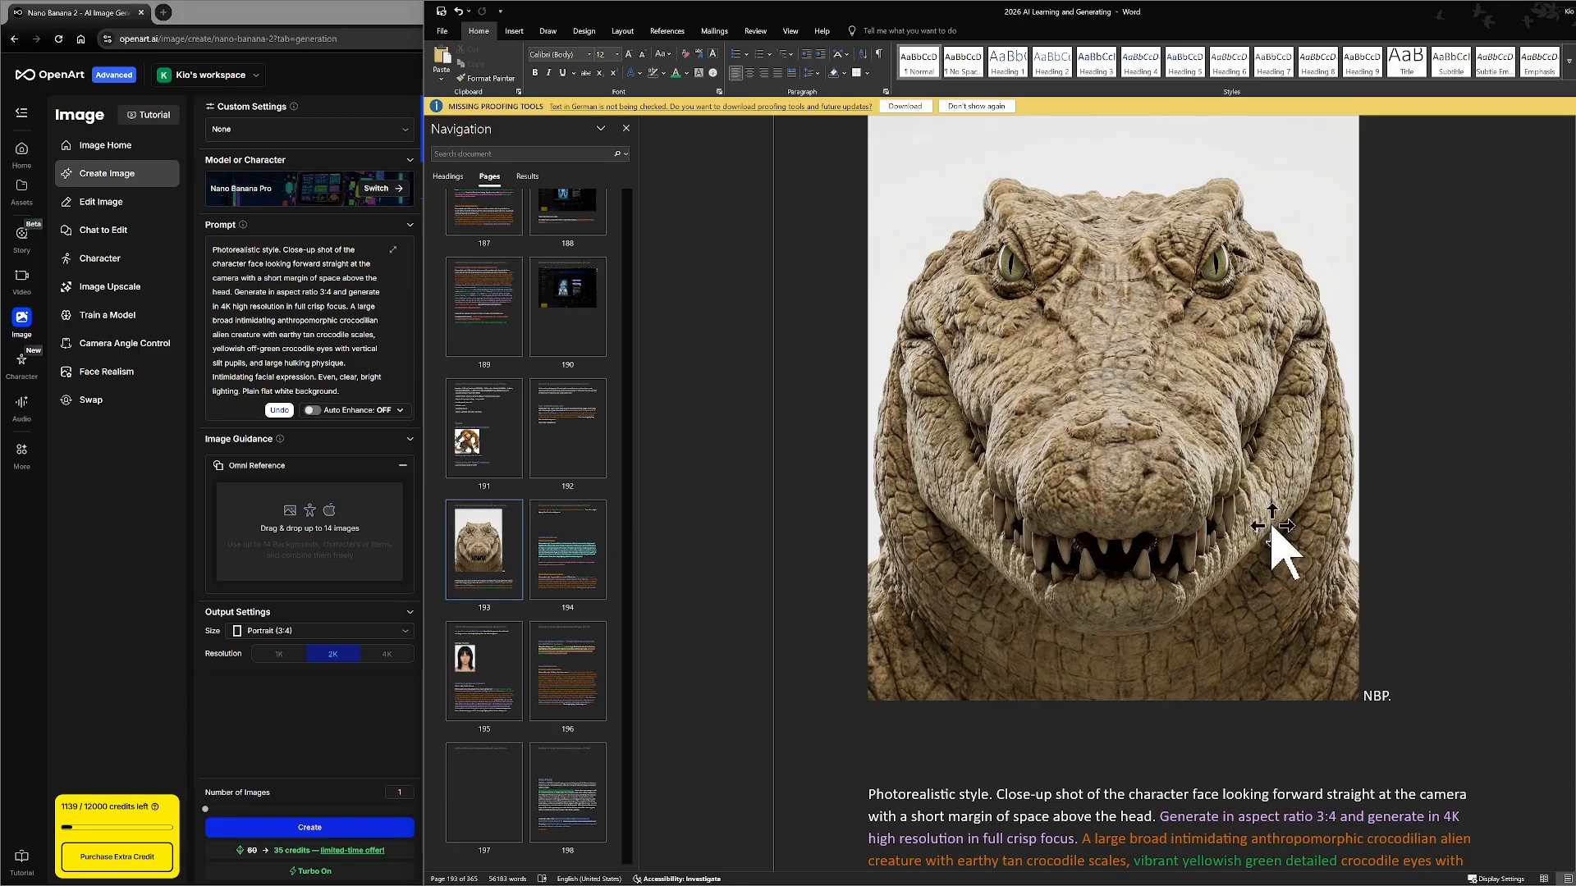
pyautogui.scroll(-5, 1273, 532)
pyautogui.scroll(5, 1273, 532)
pyautogui.scroll(-7, 1272, 531)
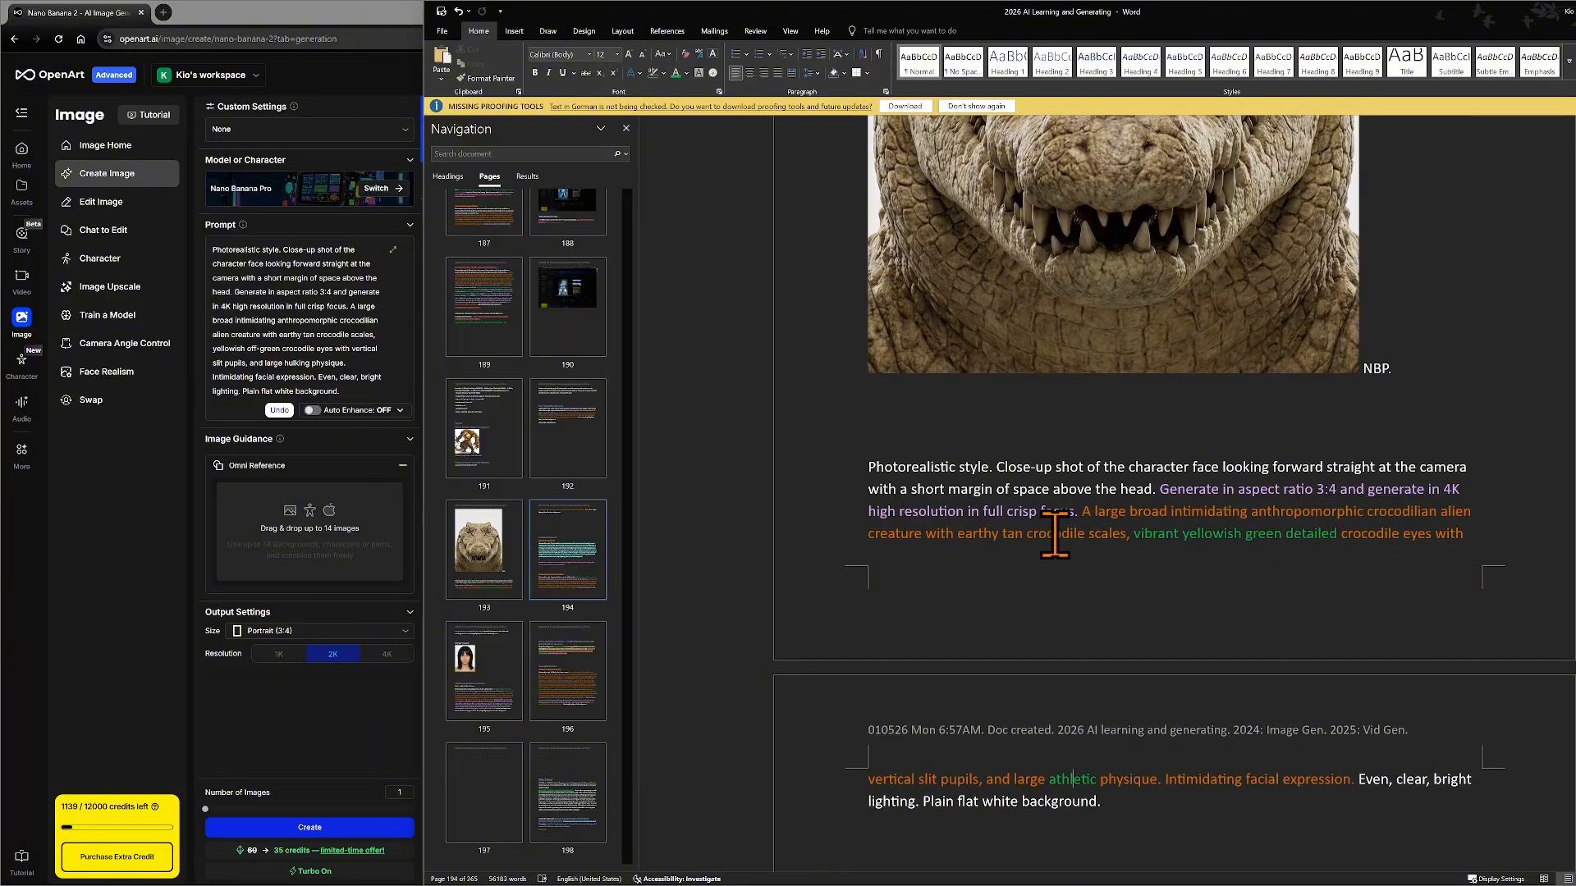
pyautogui.click(1024, 535)
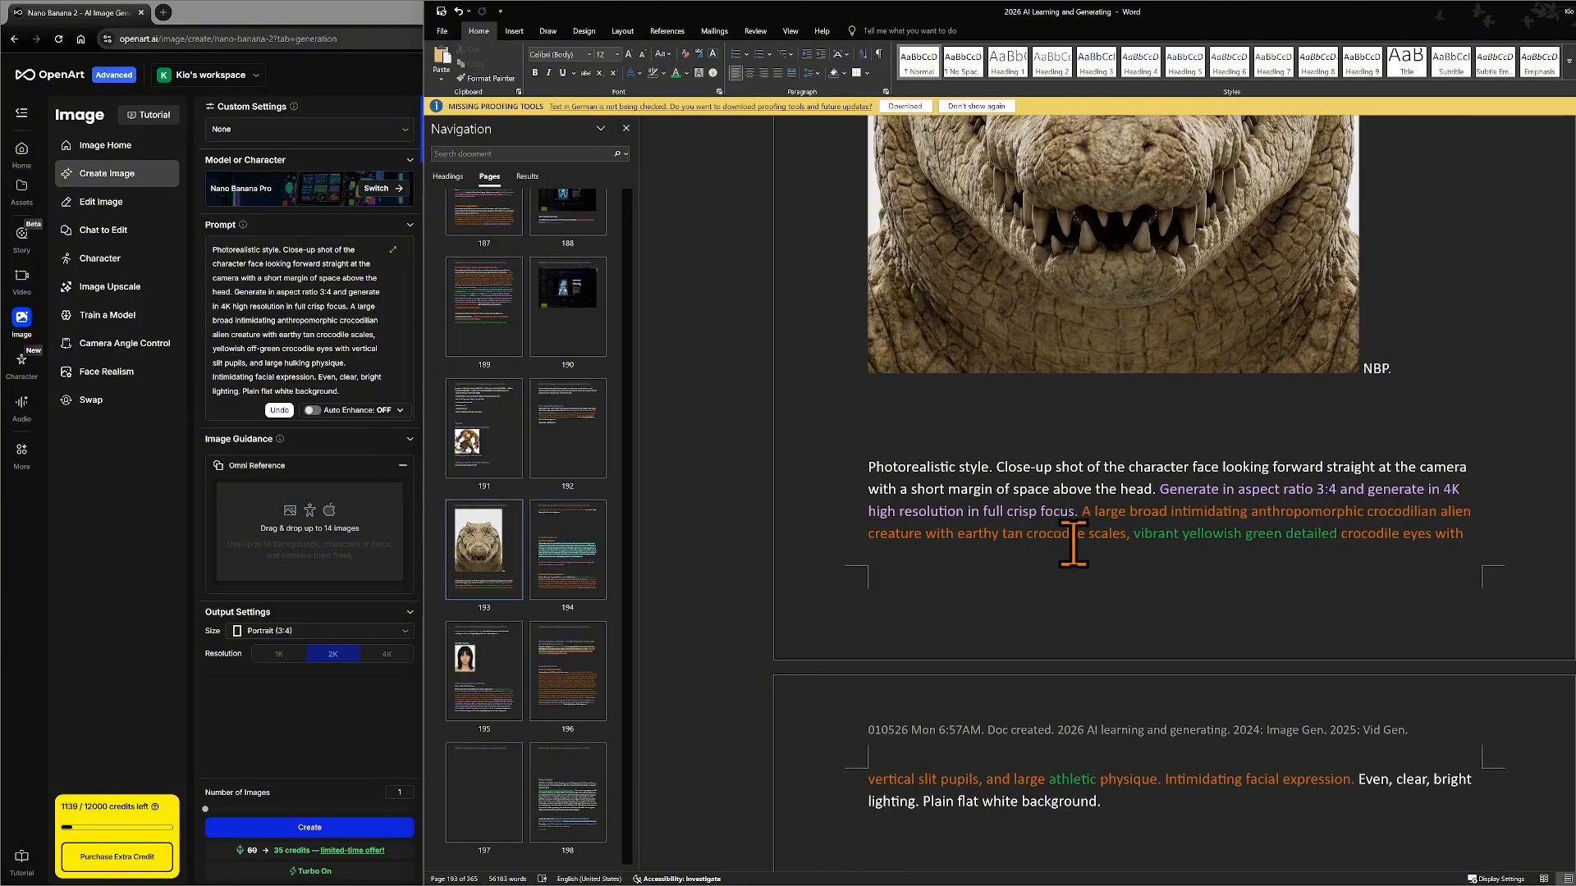
pyautogui.write('and')
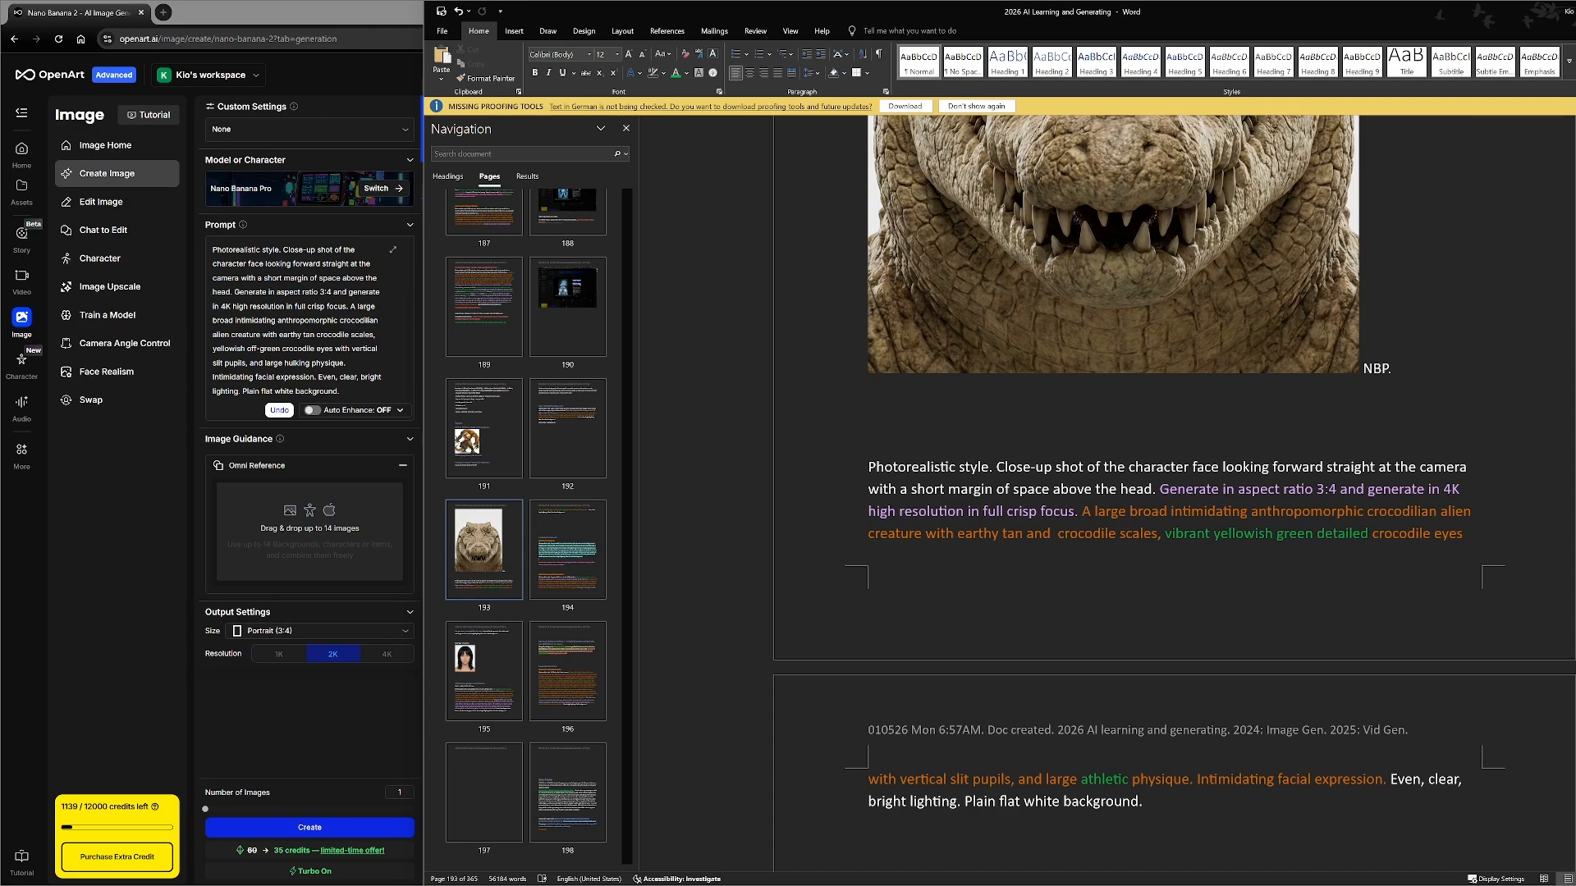
pyautogui.write('brown')
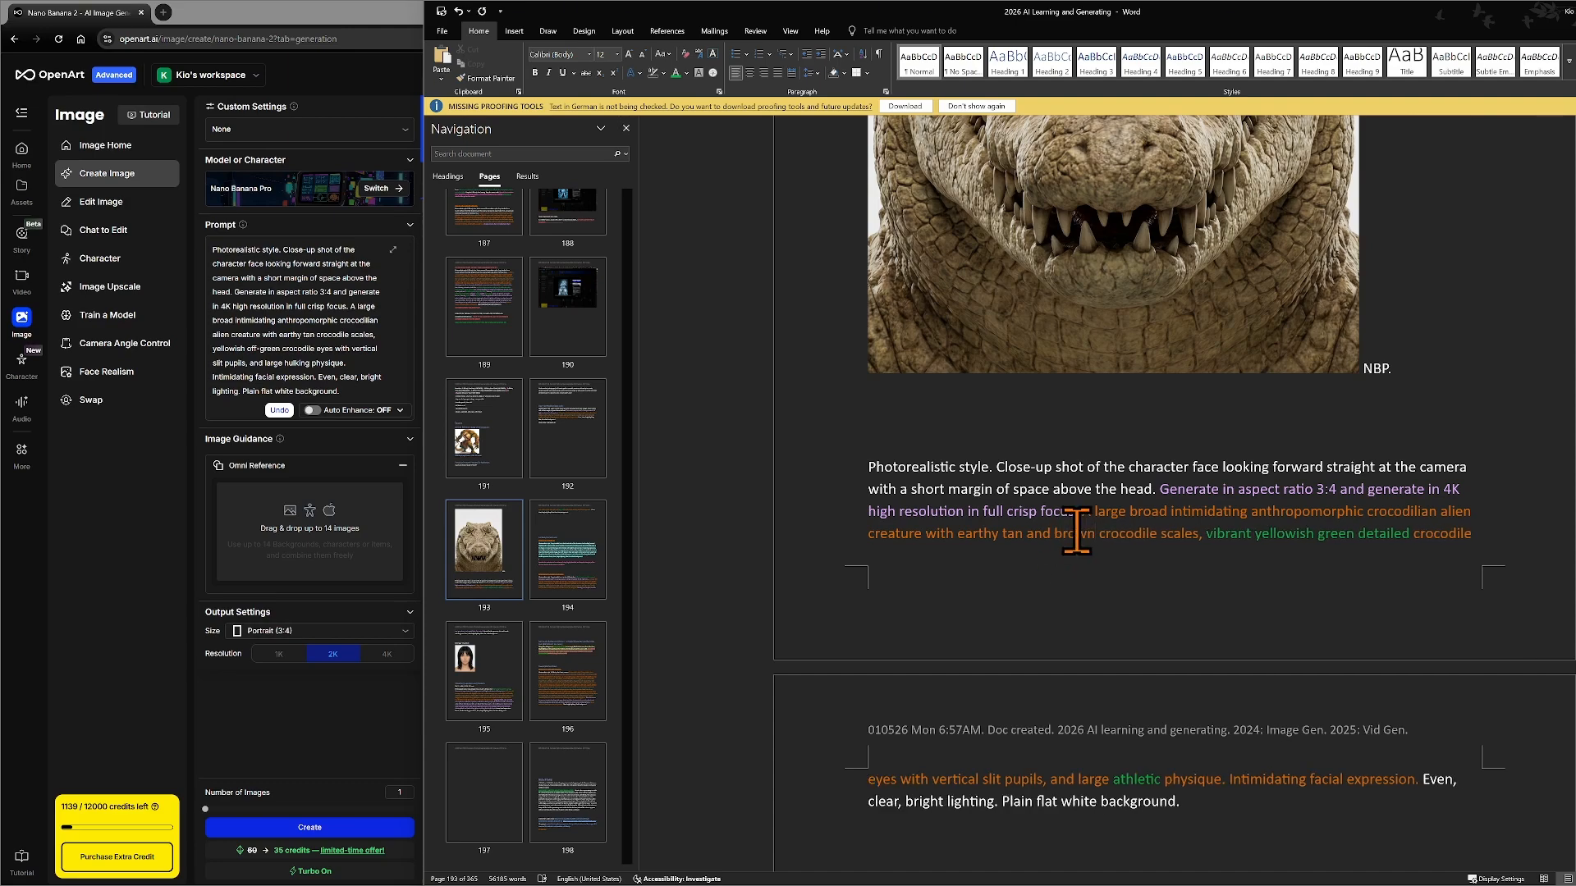
# - Compare the headshot with the revised prompt, and color the added words "and brown" green
pyautogui.scroll(5, 1149, 558)
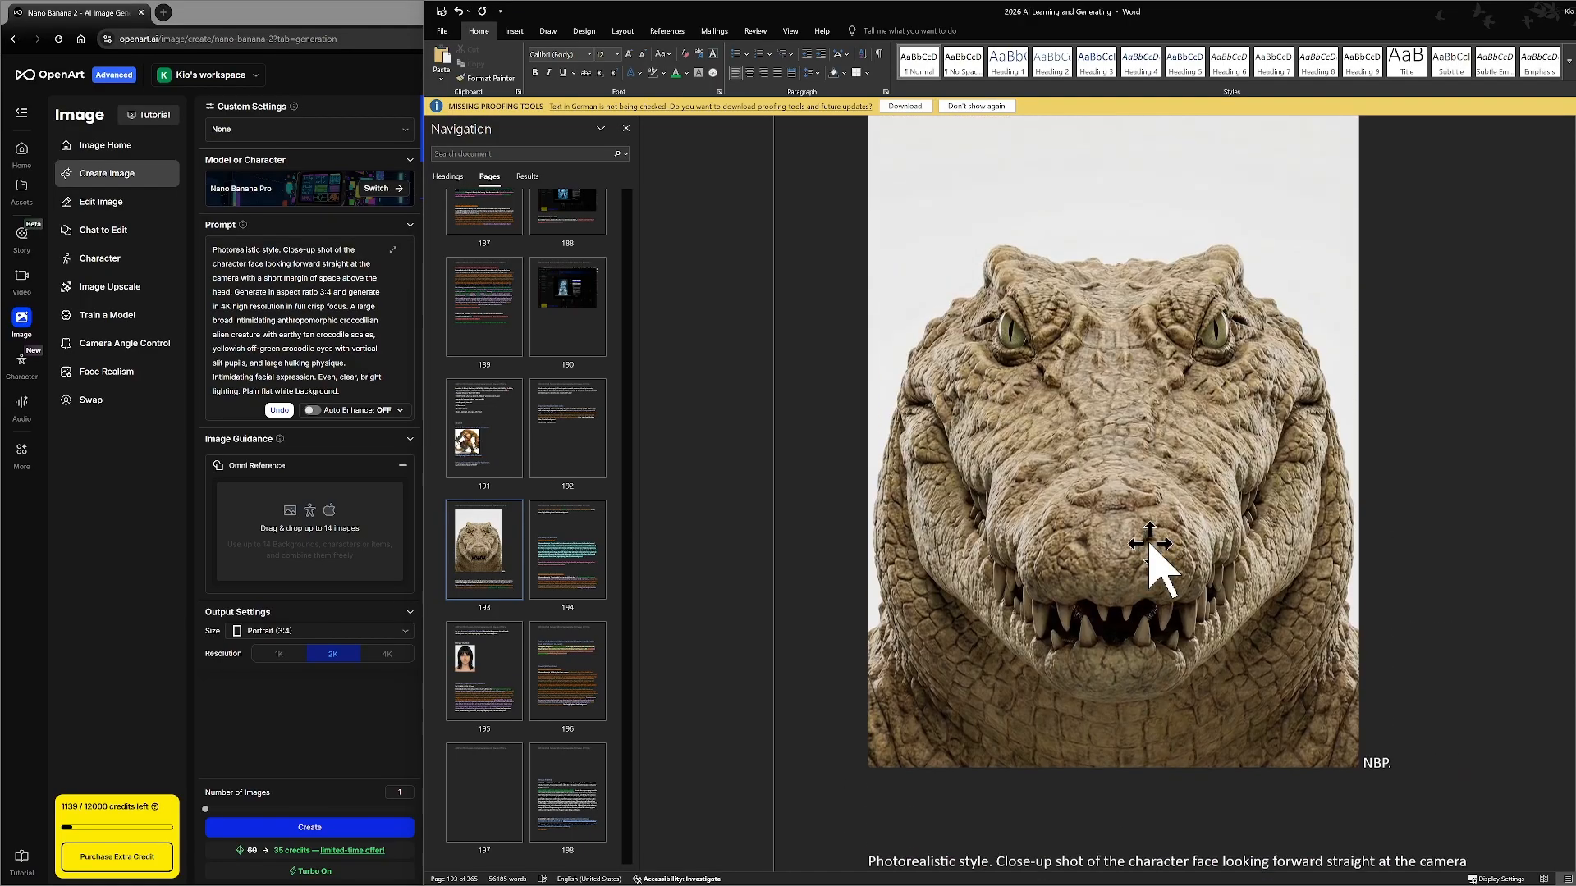
pyautogui.scroll(-1, 1295, 564)
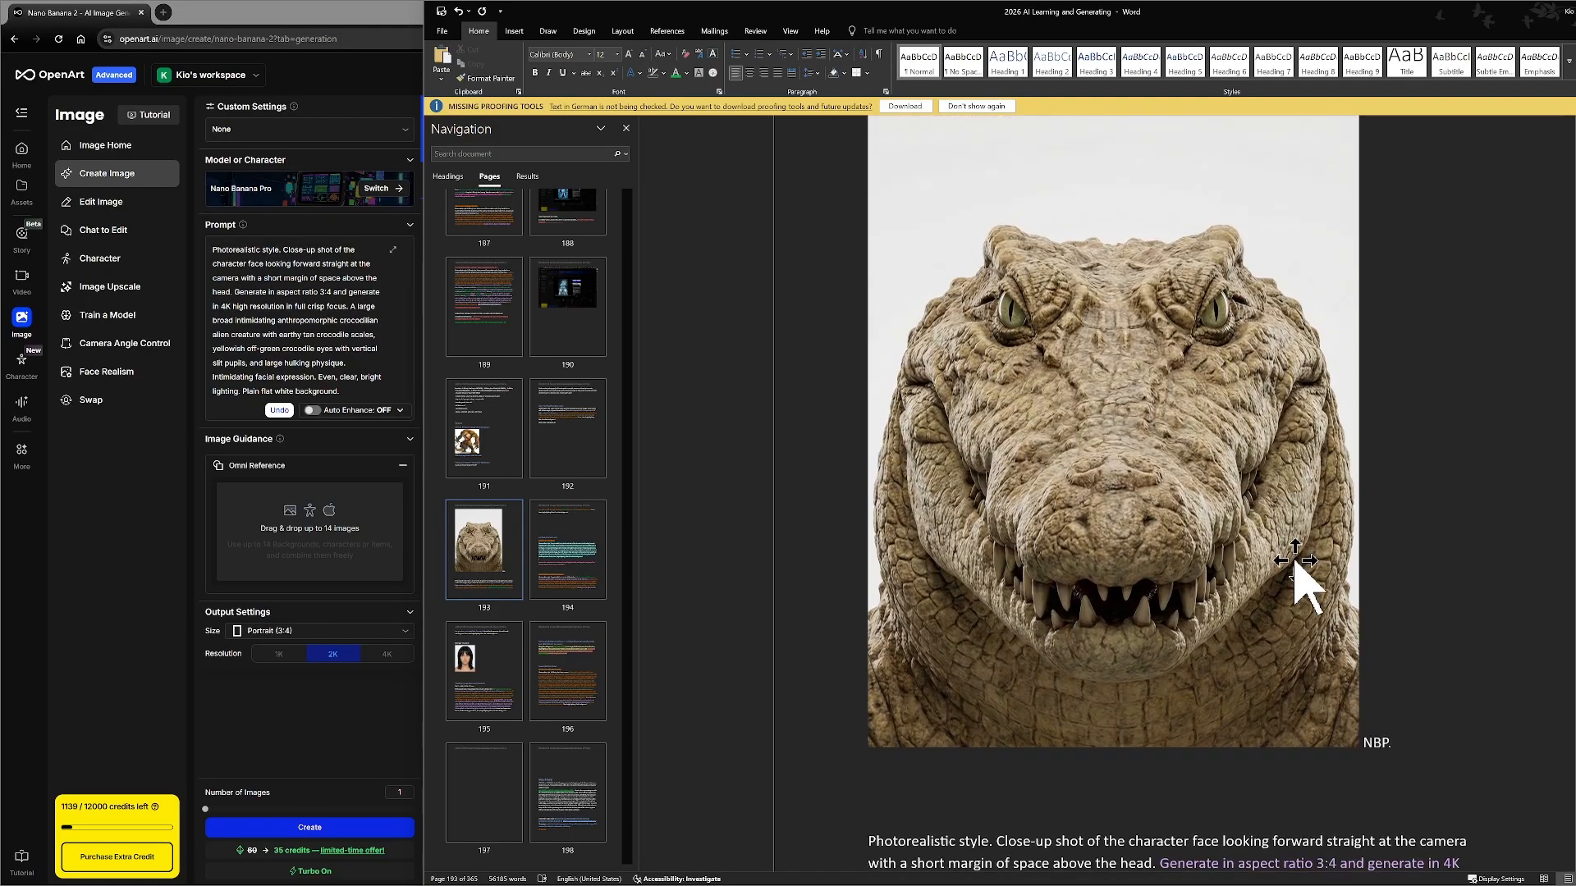
pyautogui.scroll(-5, 1295, 565)
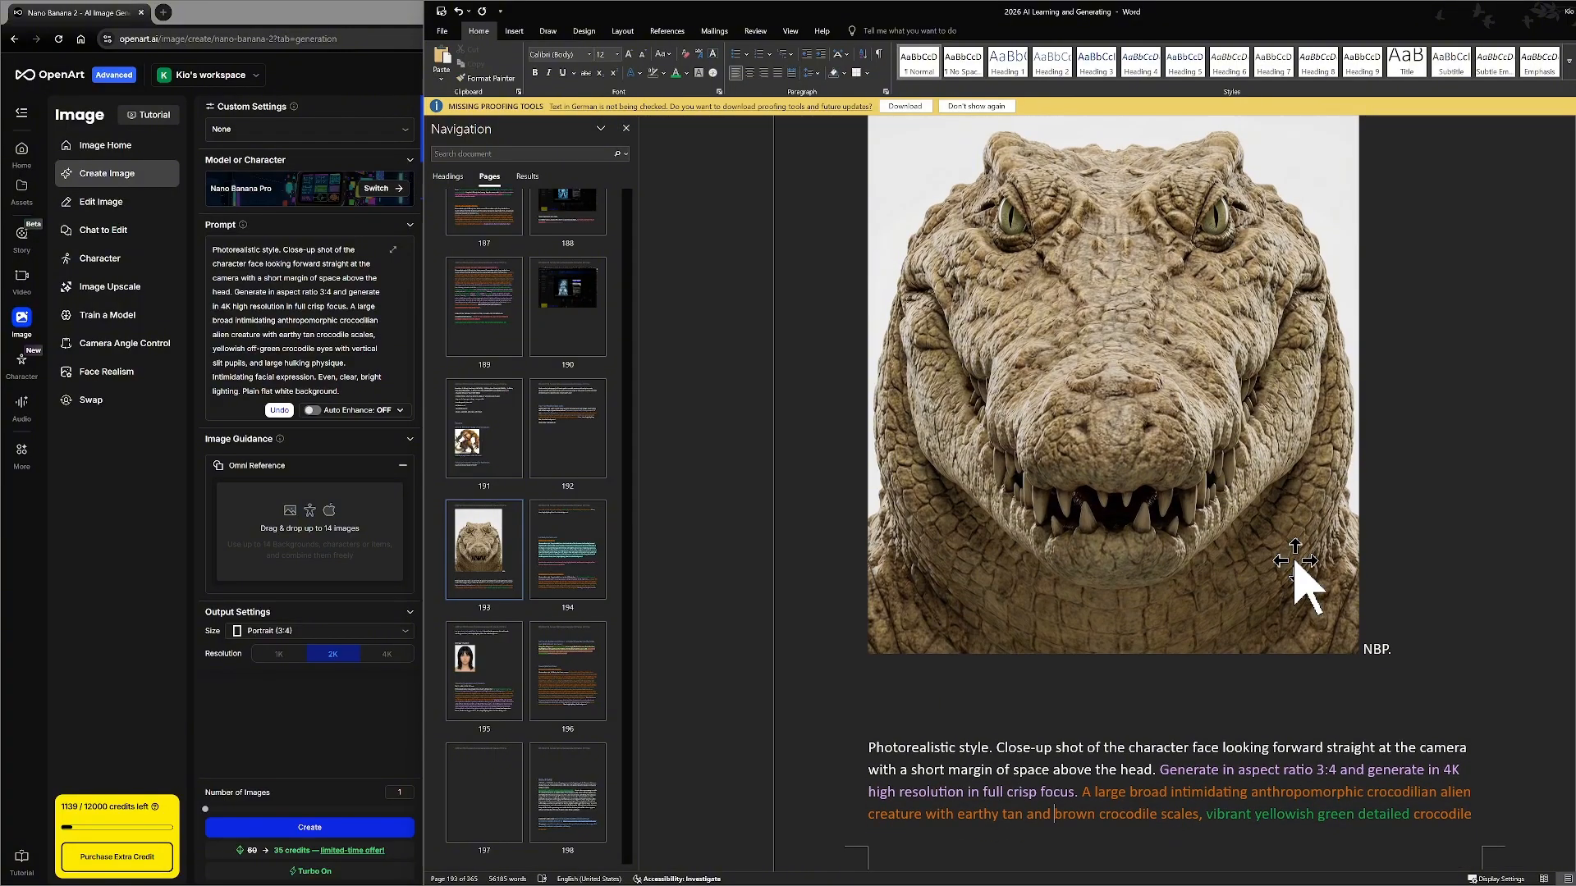
pyautogui.scroll(-1, 1293, 560)
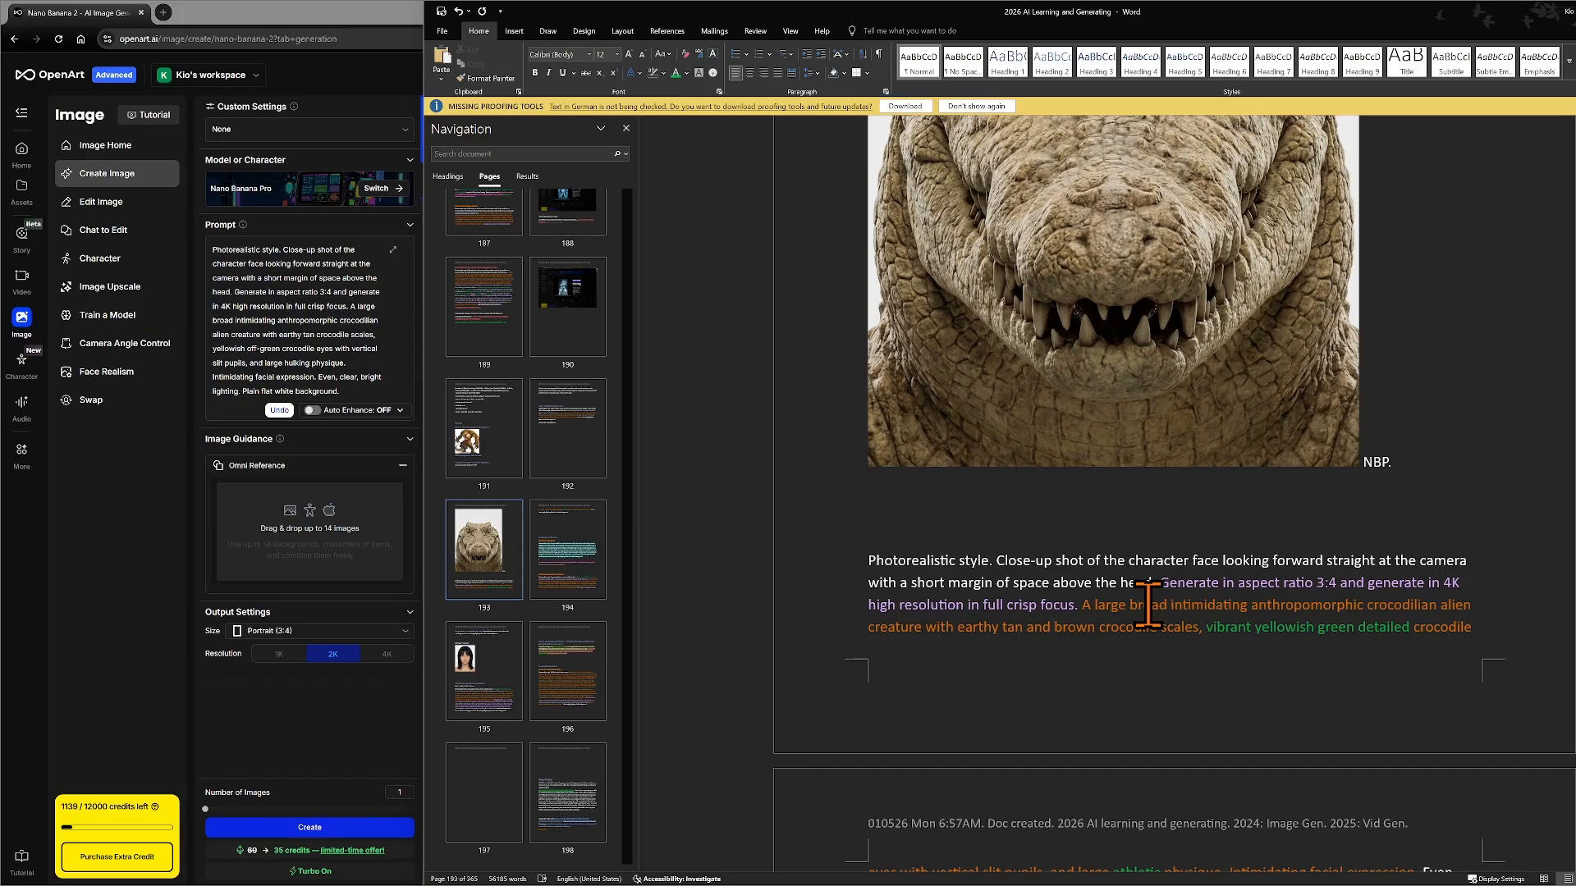
pyautogui.scroll(4, 1147, 608)
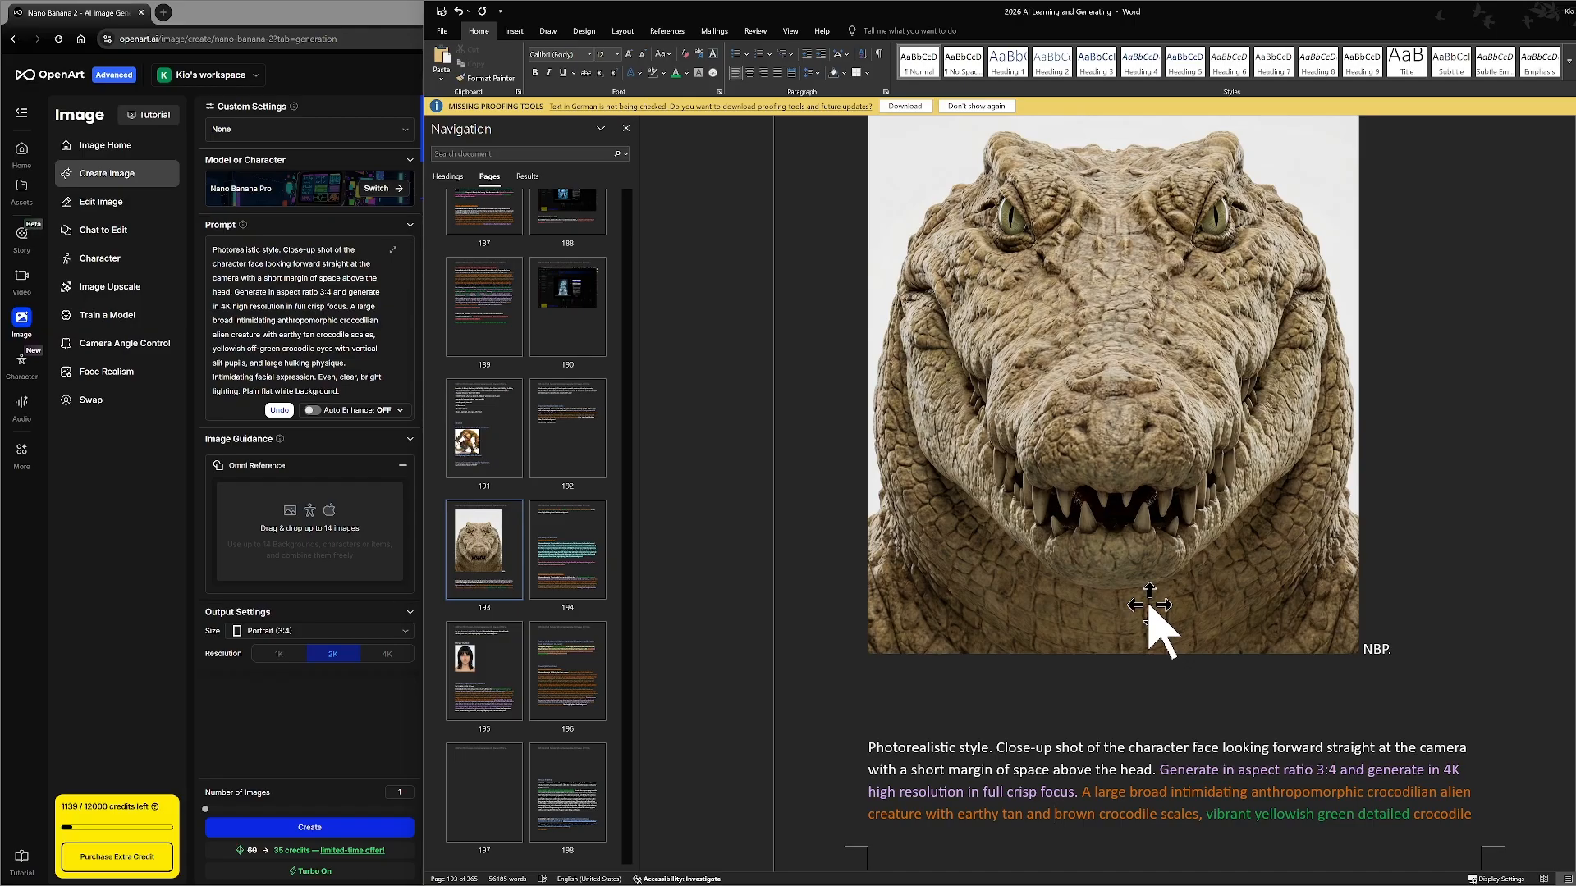
pyautogui.click(1096, 813)
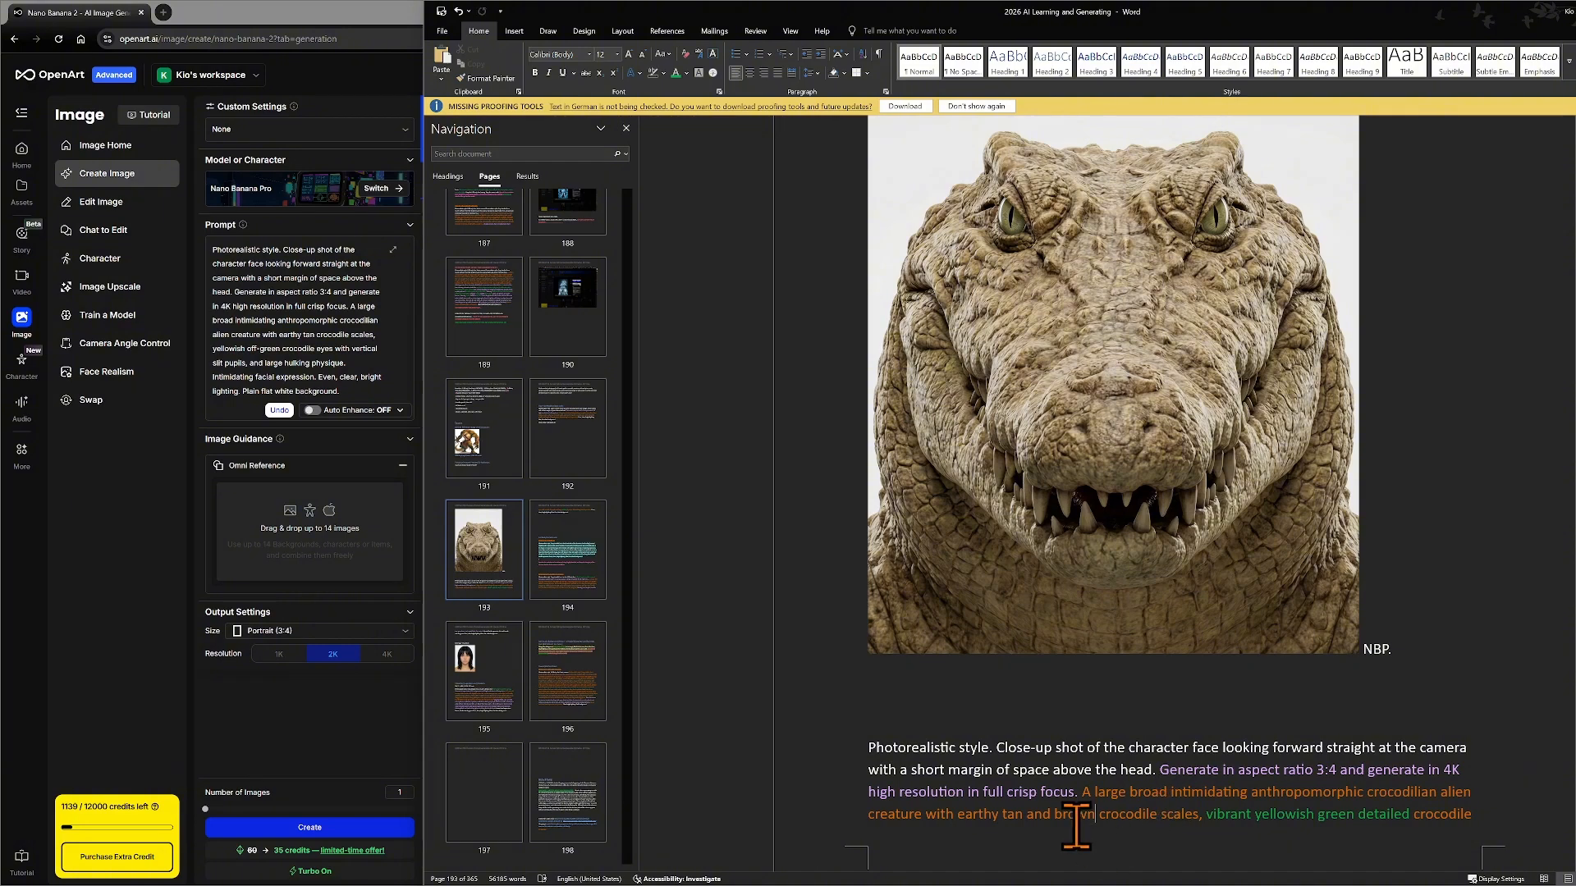
pyautogui.scroll(-2, 1026, 787)
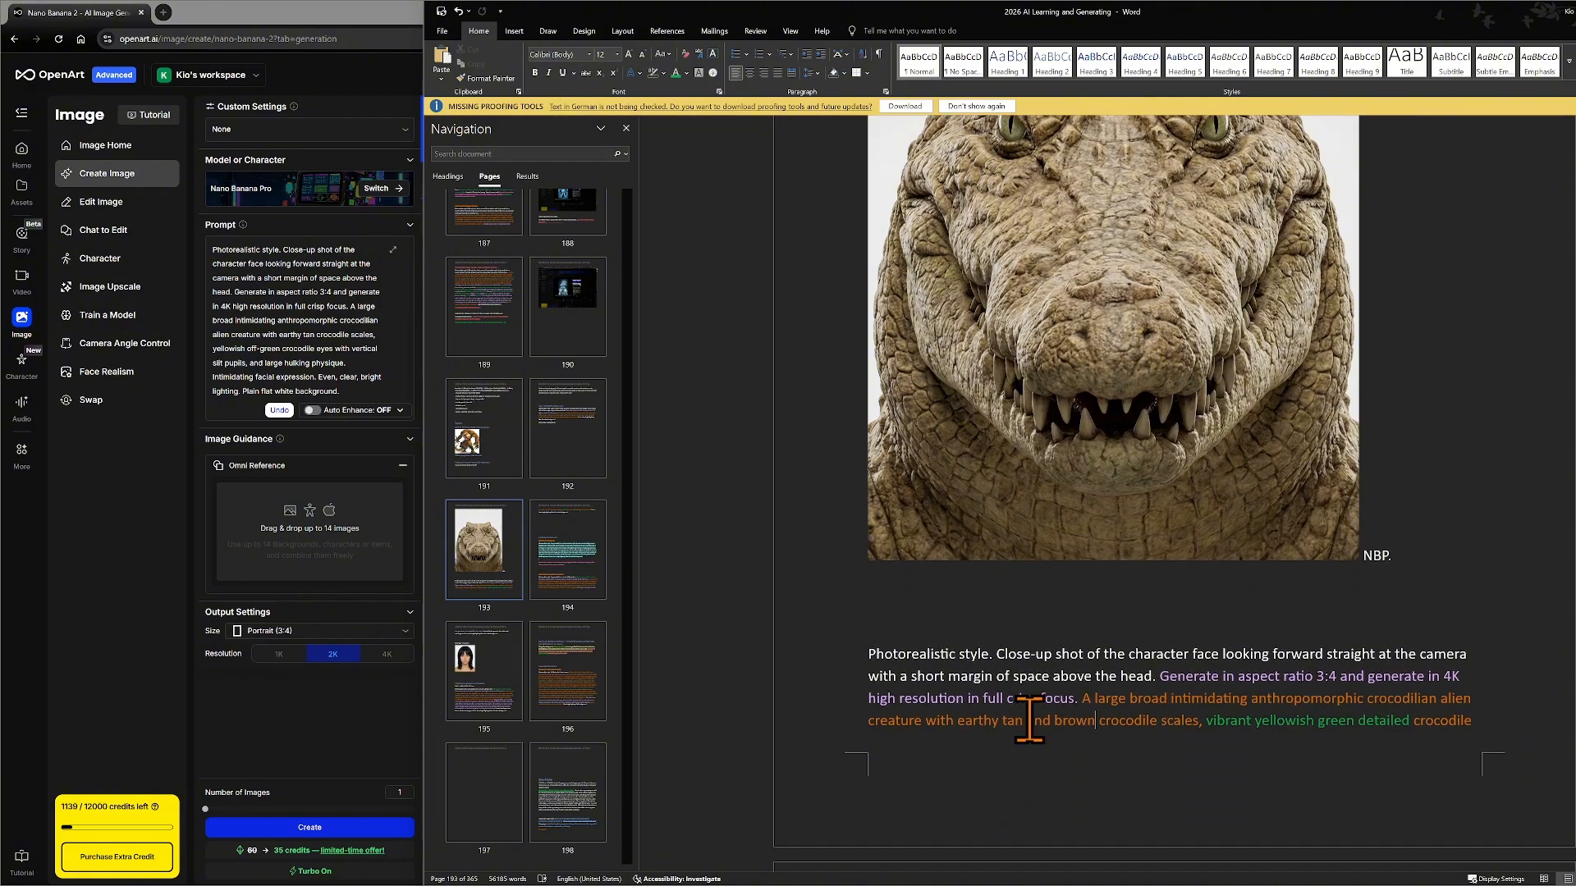
pyautogui.moveTo(1027, 720); pyautogui.dragTo(1097, 720)
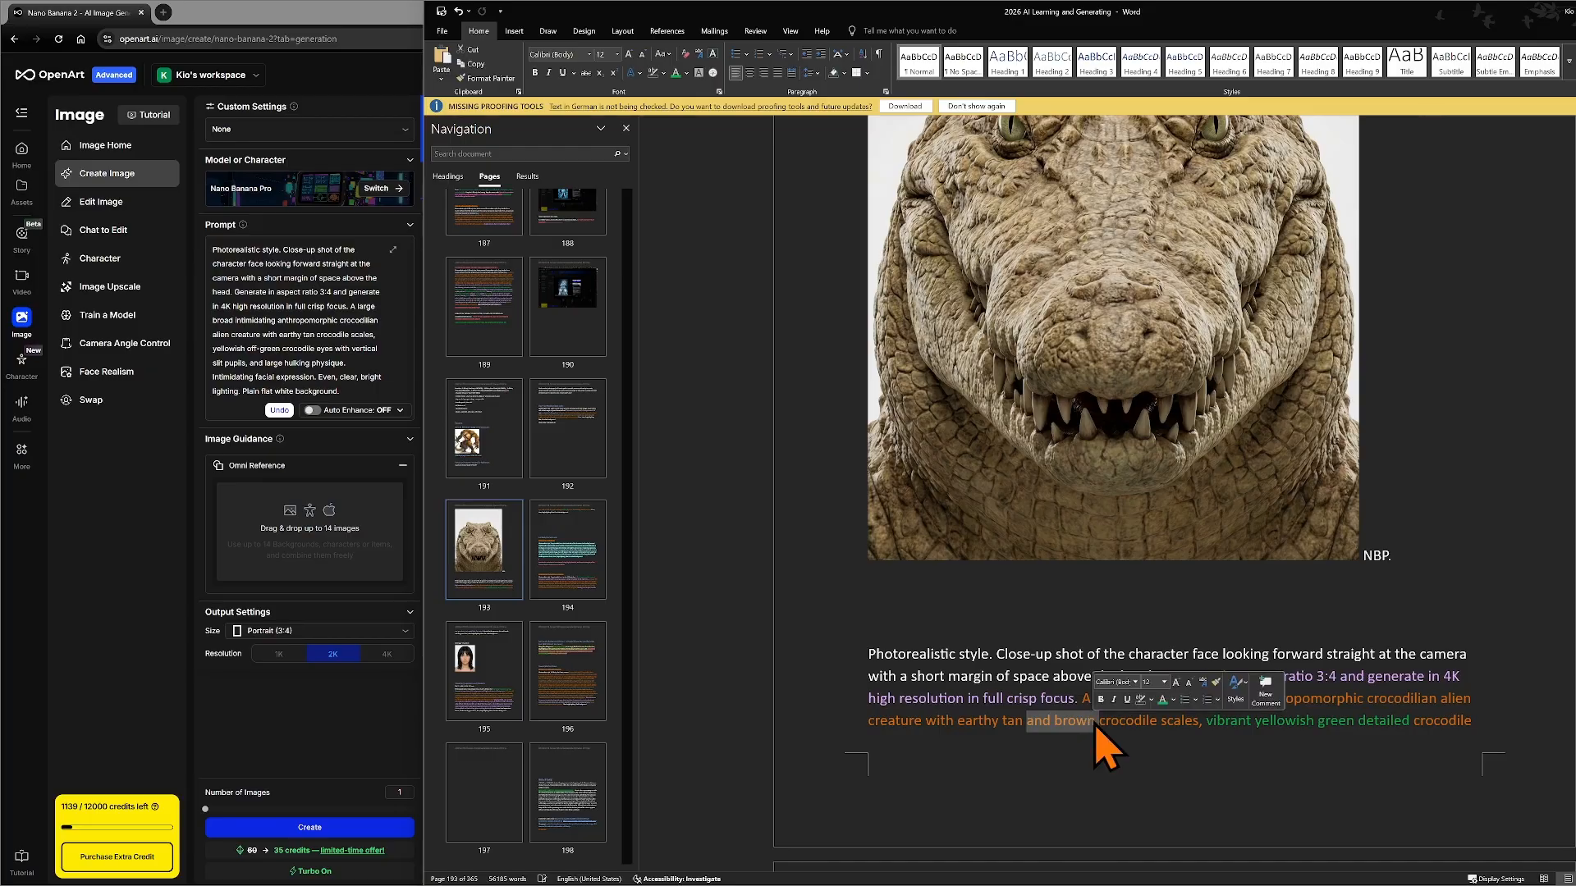
pyautogui.click(1163, 700)
pyautogui.click(1057, 721)
# - Copy the entire revised prompt paragraph below the crocodile headshot and dismiss the game notification
pyautogui.scroll(-2, 1149, 739)
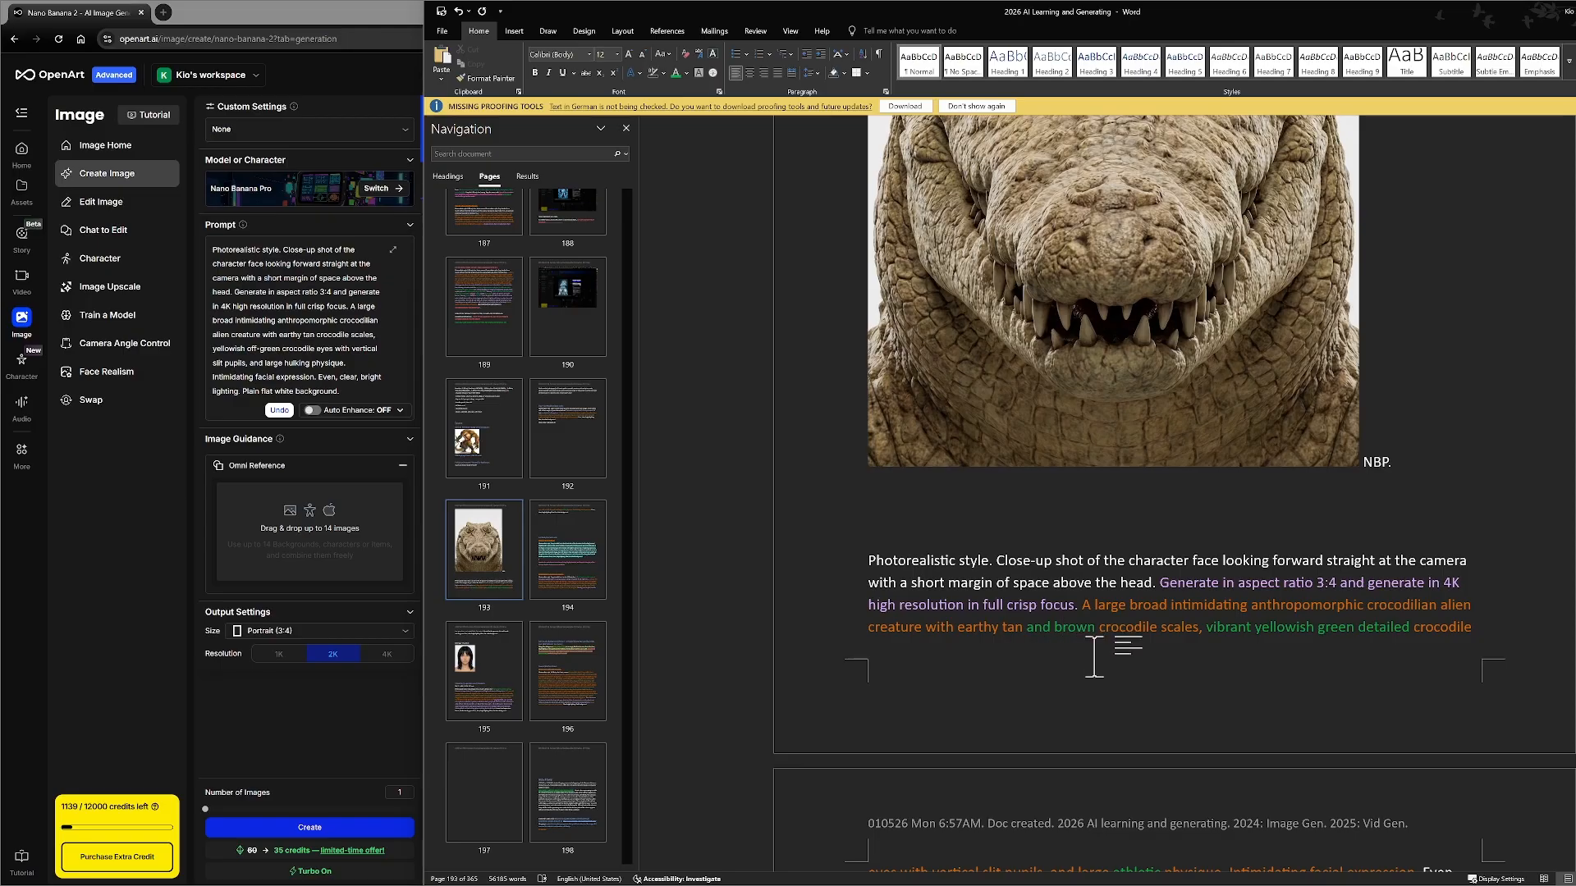
pyautogui.scroll(-2, 1182, 656)
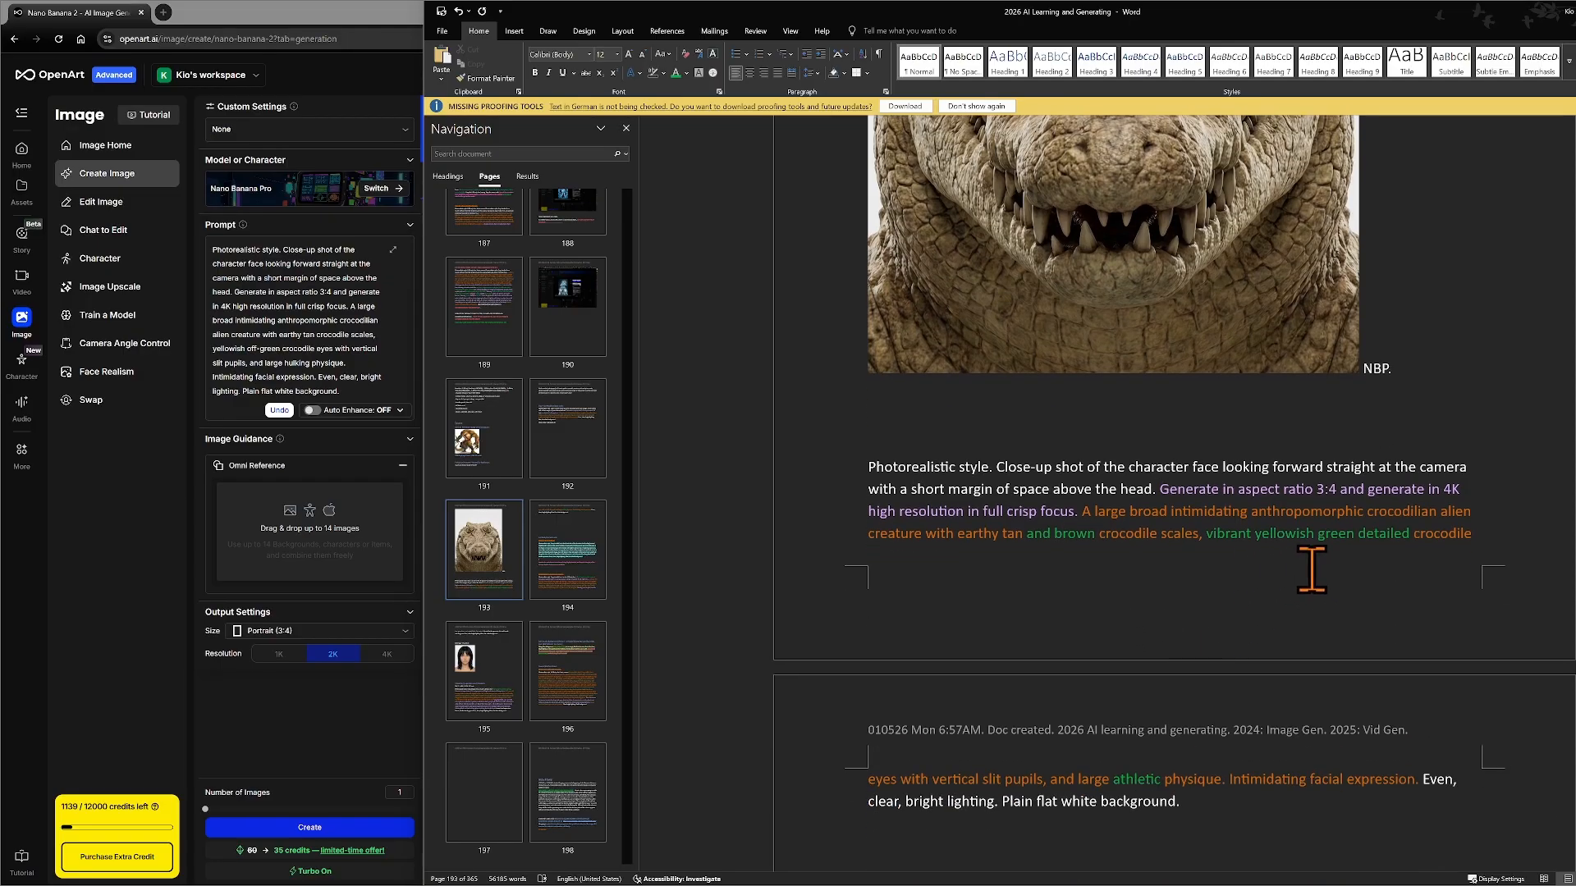
pyautogui.scroll(-3, 1058, 571)
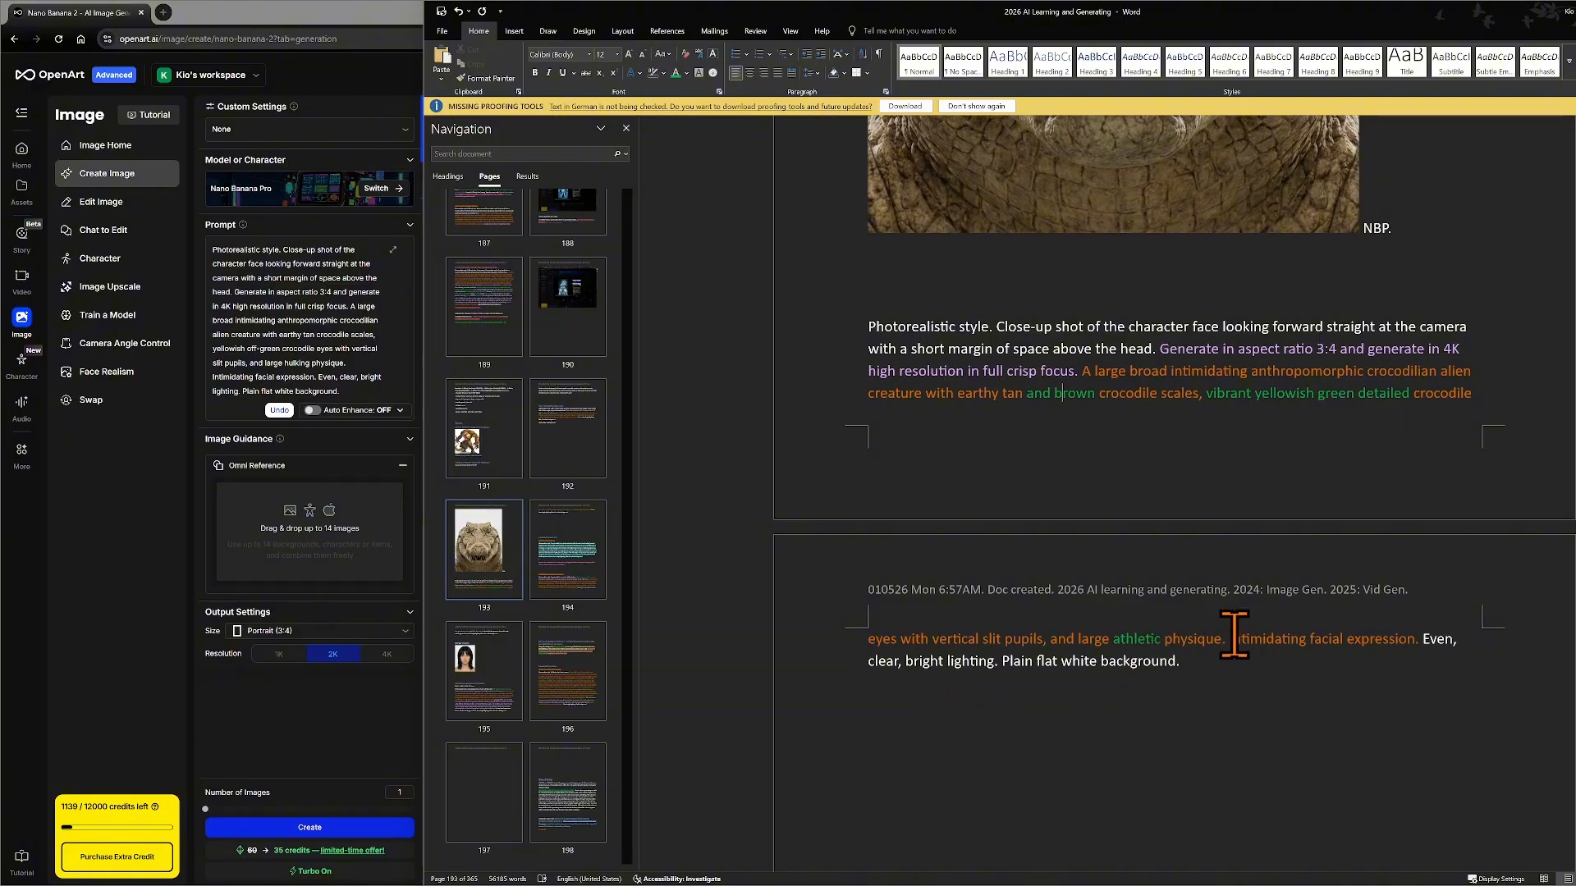
pyautogui.scroll(2, 1207, 575)
pyautogui.tripleClick(1106, 468)
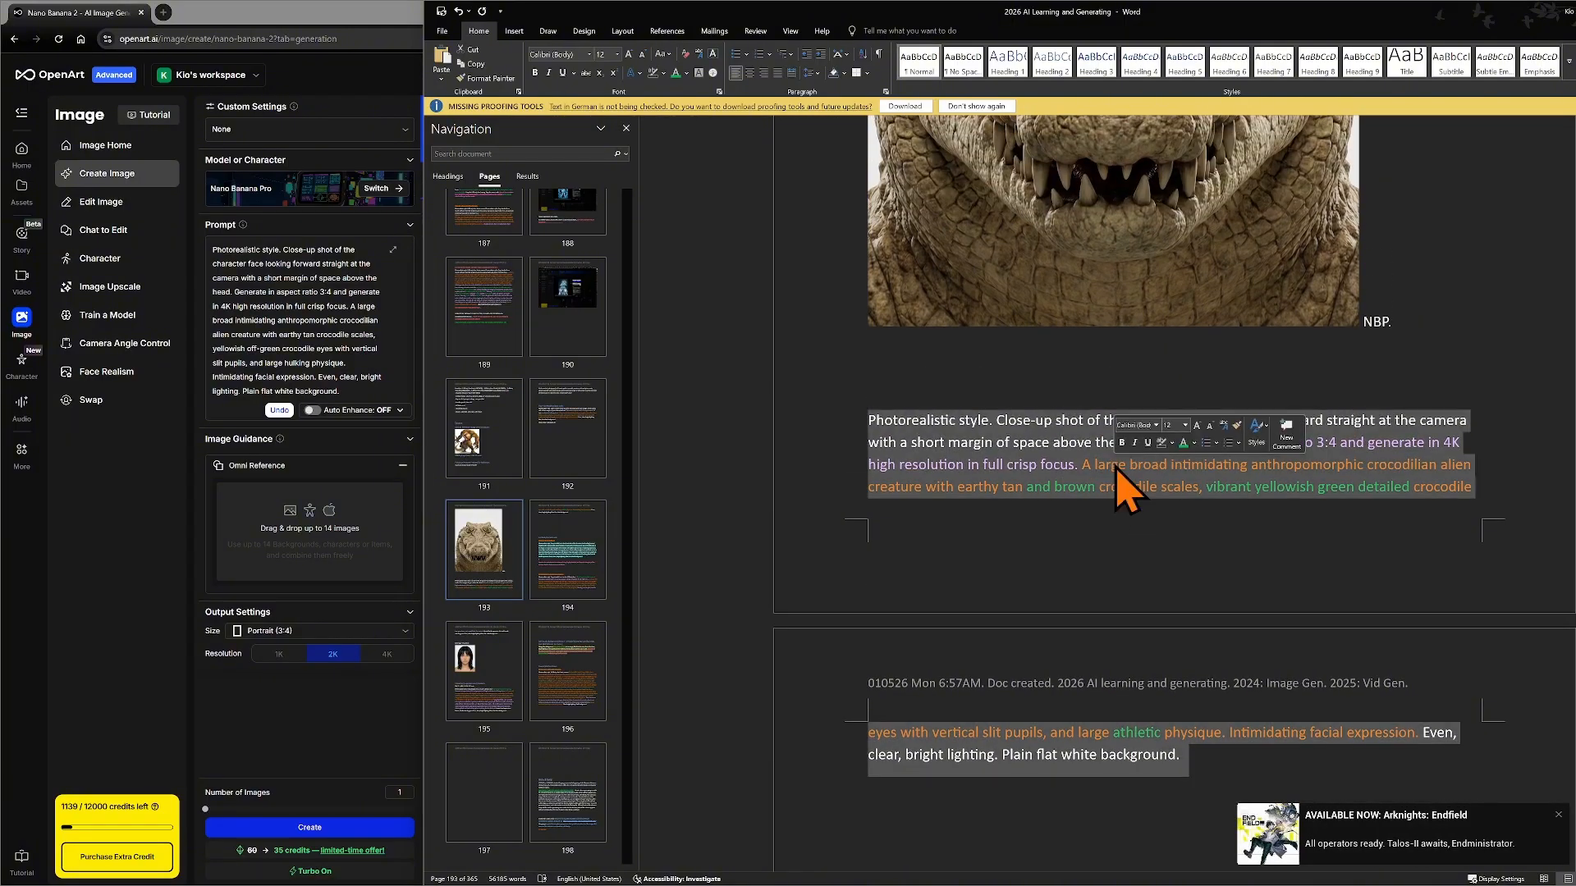
pyautogui.rightClick(1101, 474)
pyautogui.click(1126, 503)
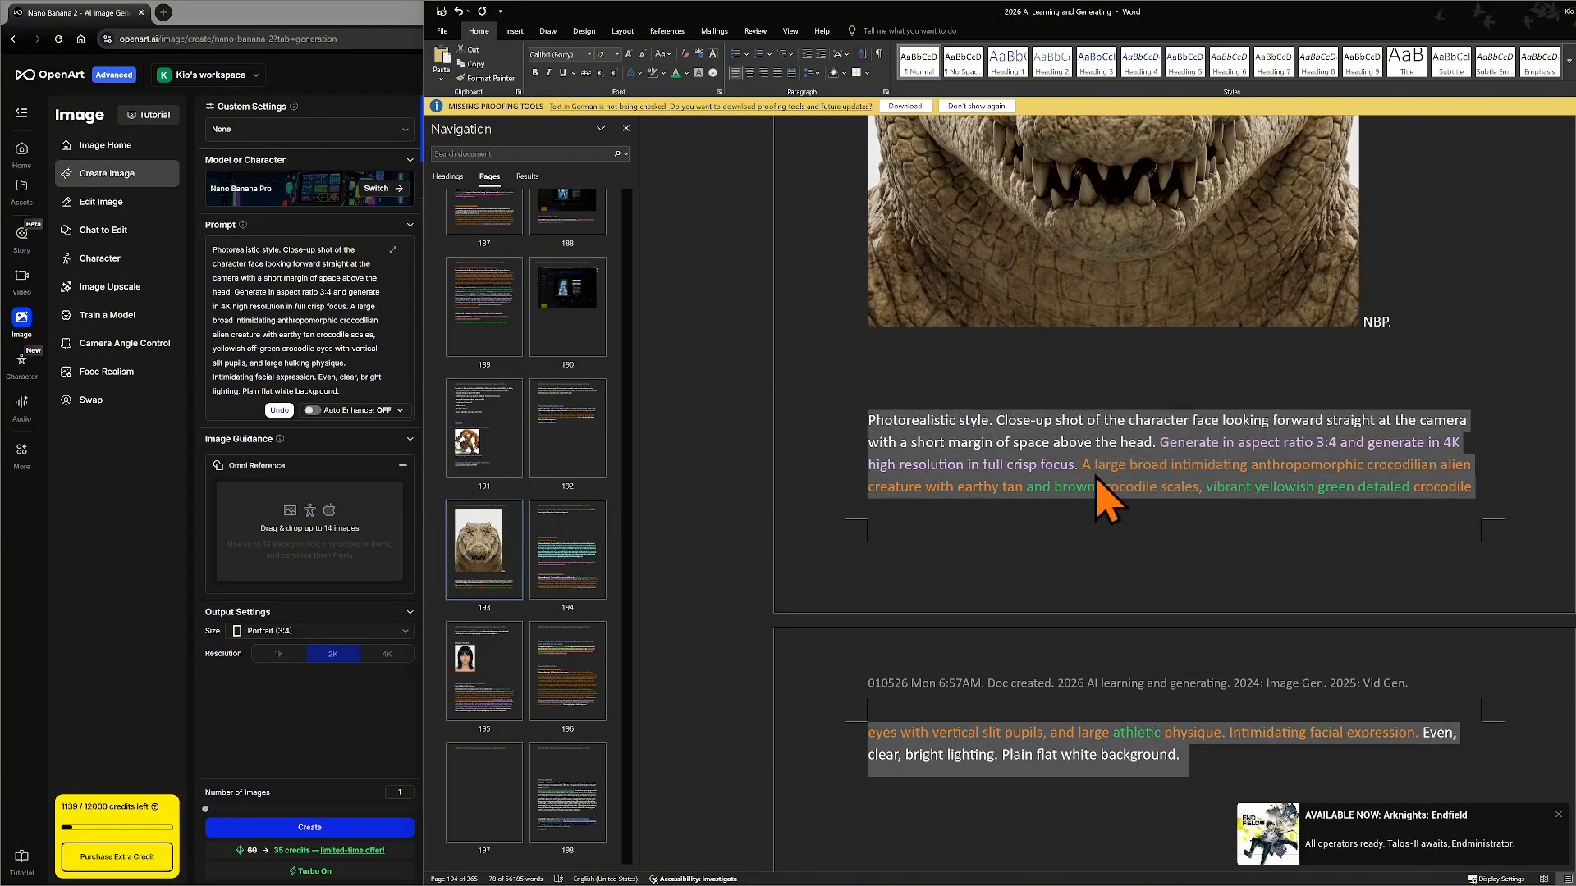
pyautogui.click(1095, 474)
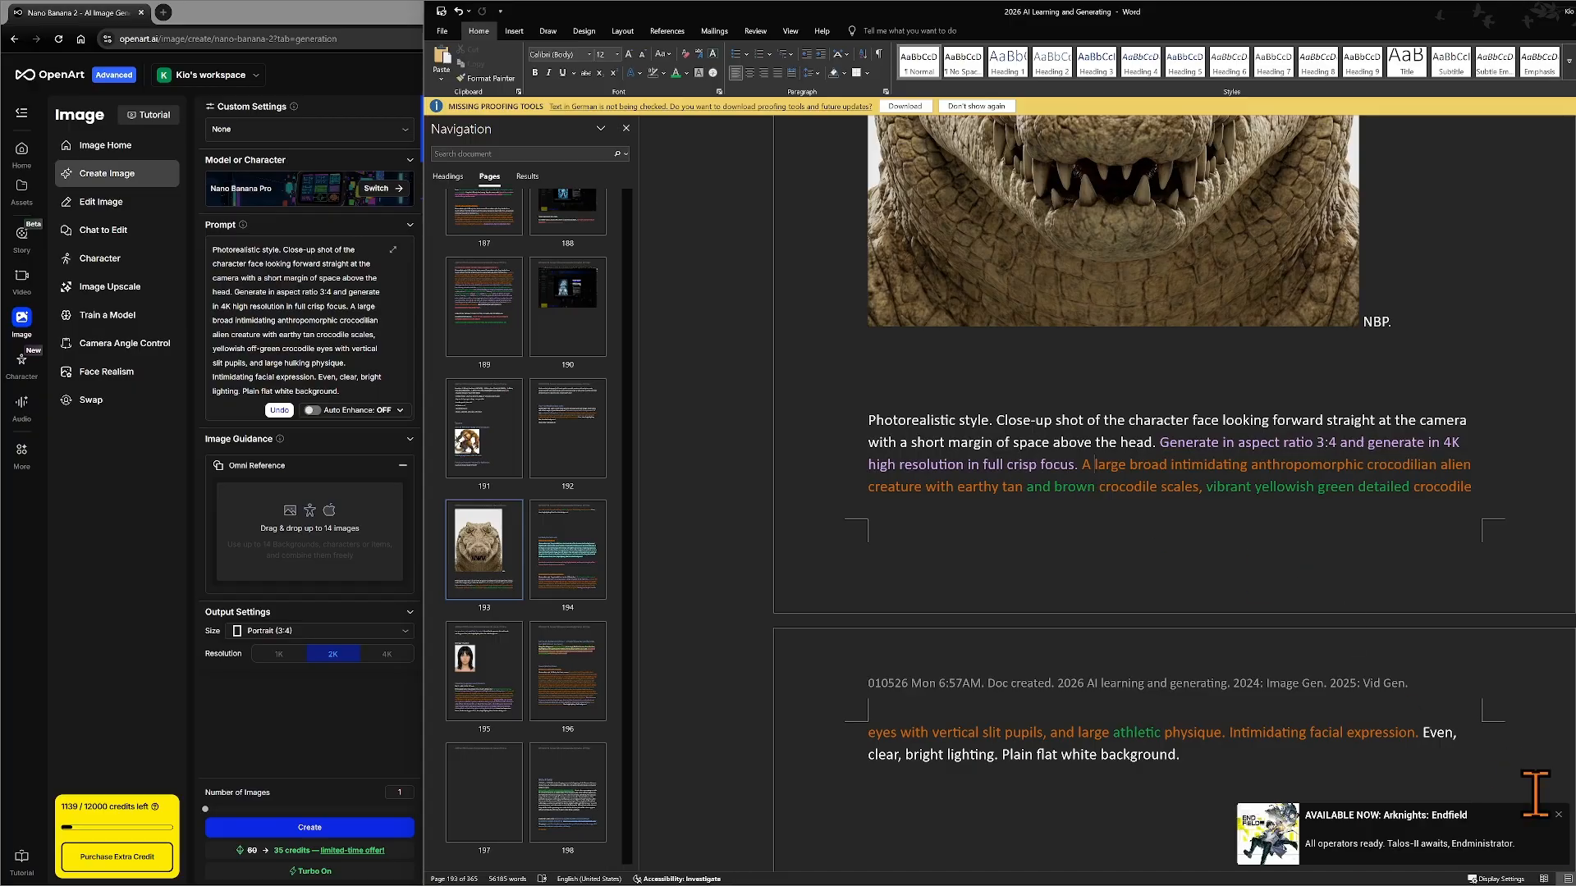
pyautogui.click(1564, 833)
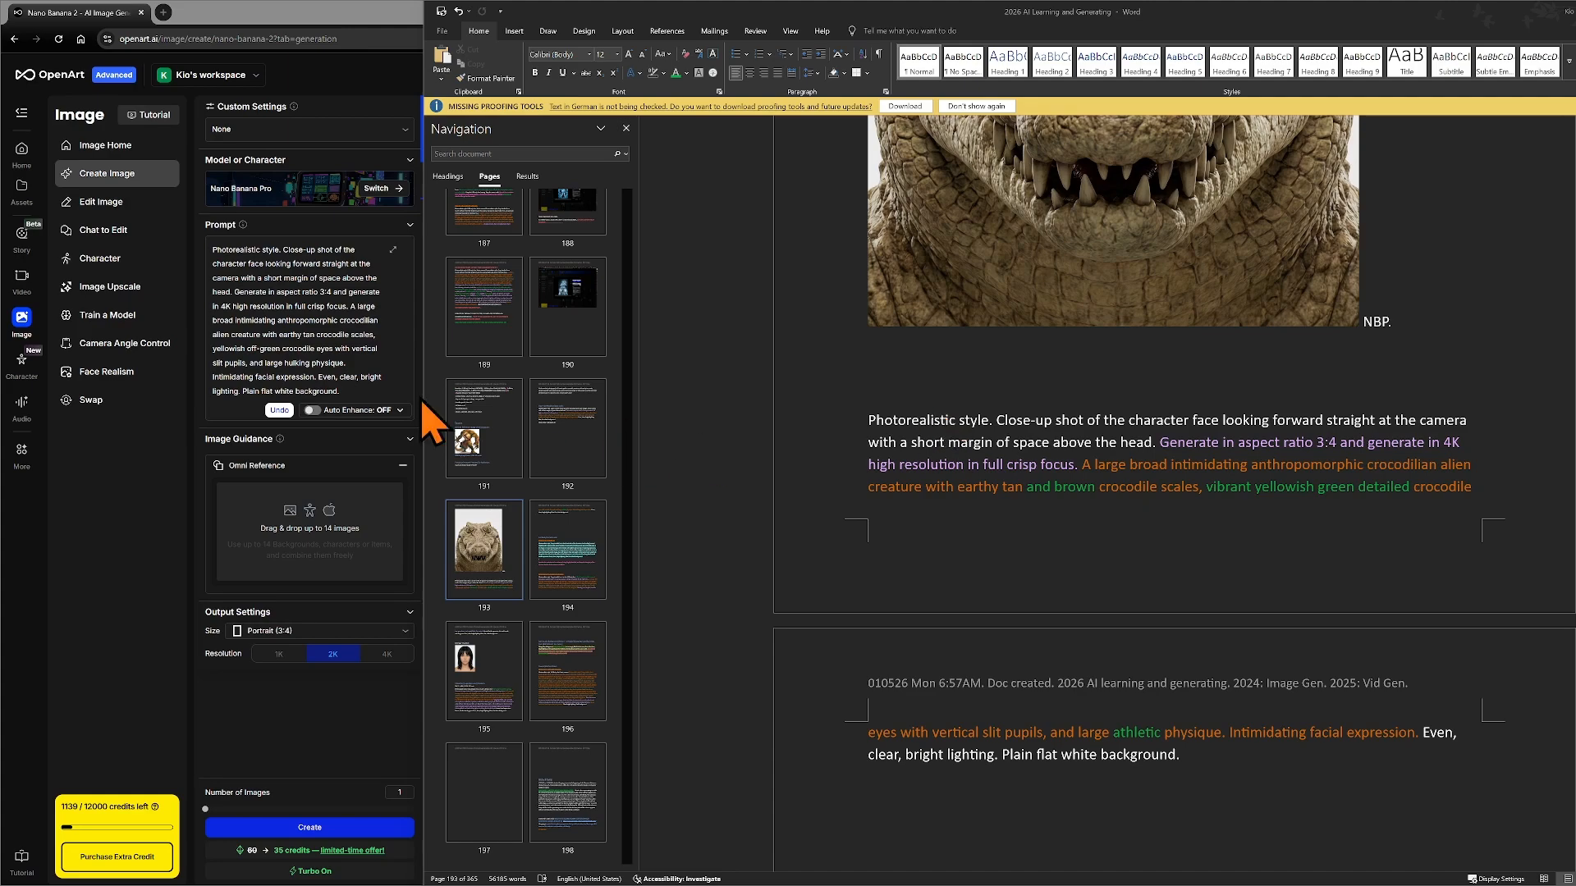
# - Switch to OpenArt, replace the prompt with the copied revised version, and generate one new Nano Banana Pro image
pyautogui.tripleClick(312, 311)
pyautogui.press('BackSpace')
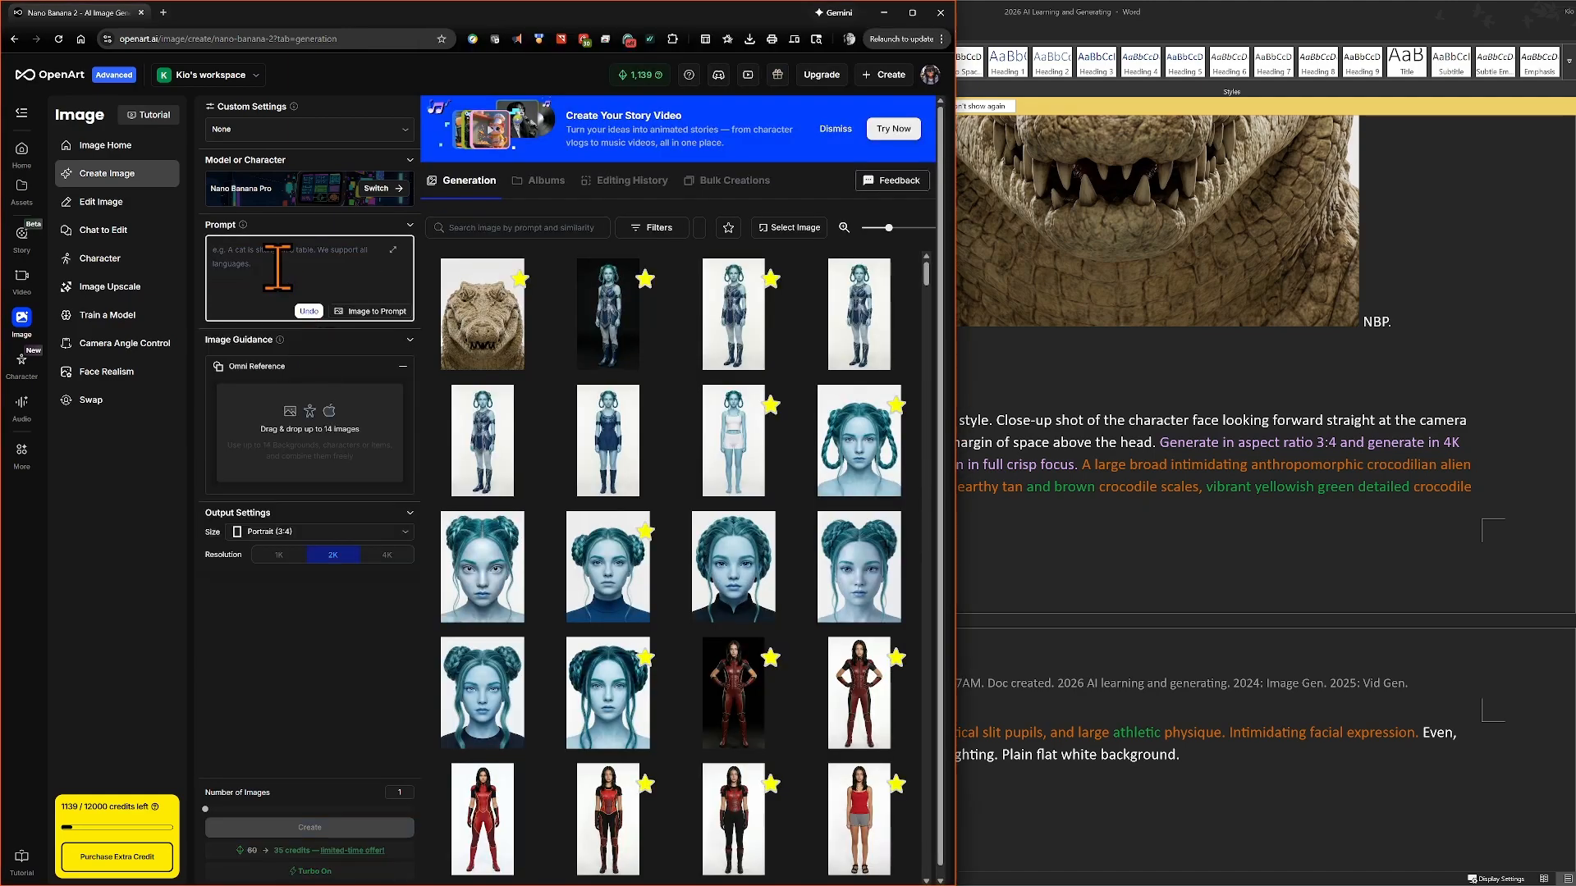
pyautogui.hotkey('ctrl', 'v')
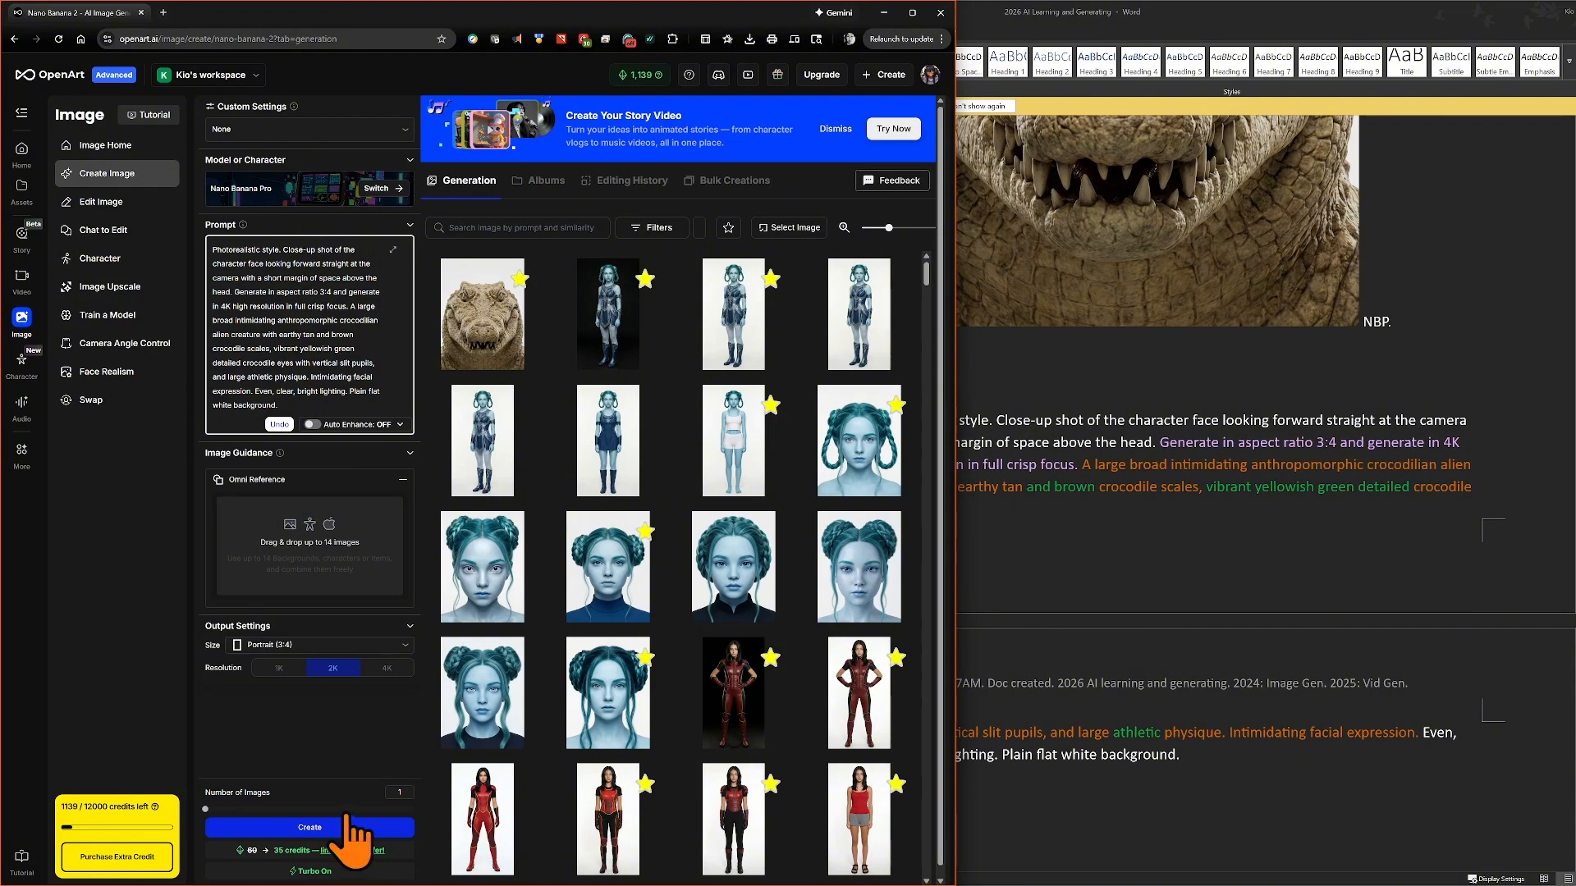
pyautogui.click(320, 829)
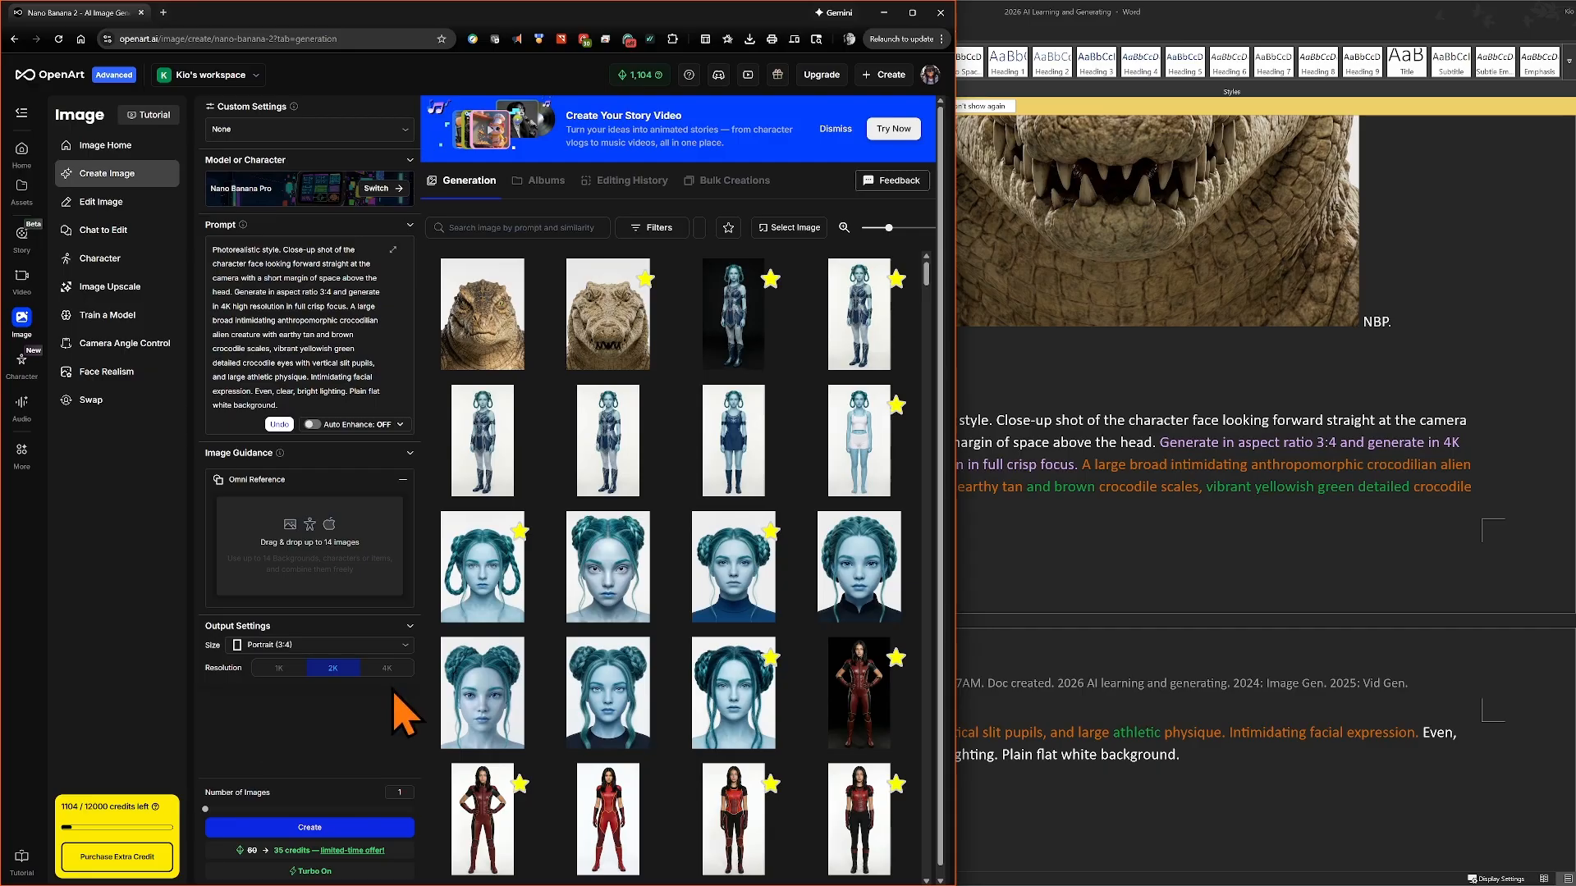
# - Enlarge the newly generated crocodile headshot and compare it with the earlier headshot in the Word document
pyautogui.click(482, 310)
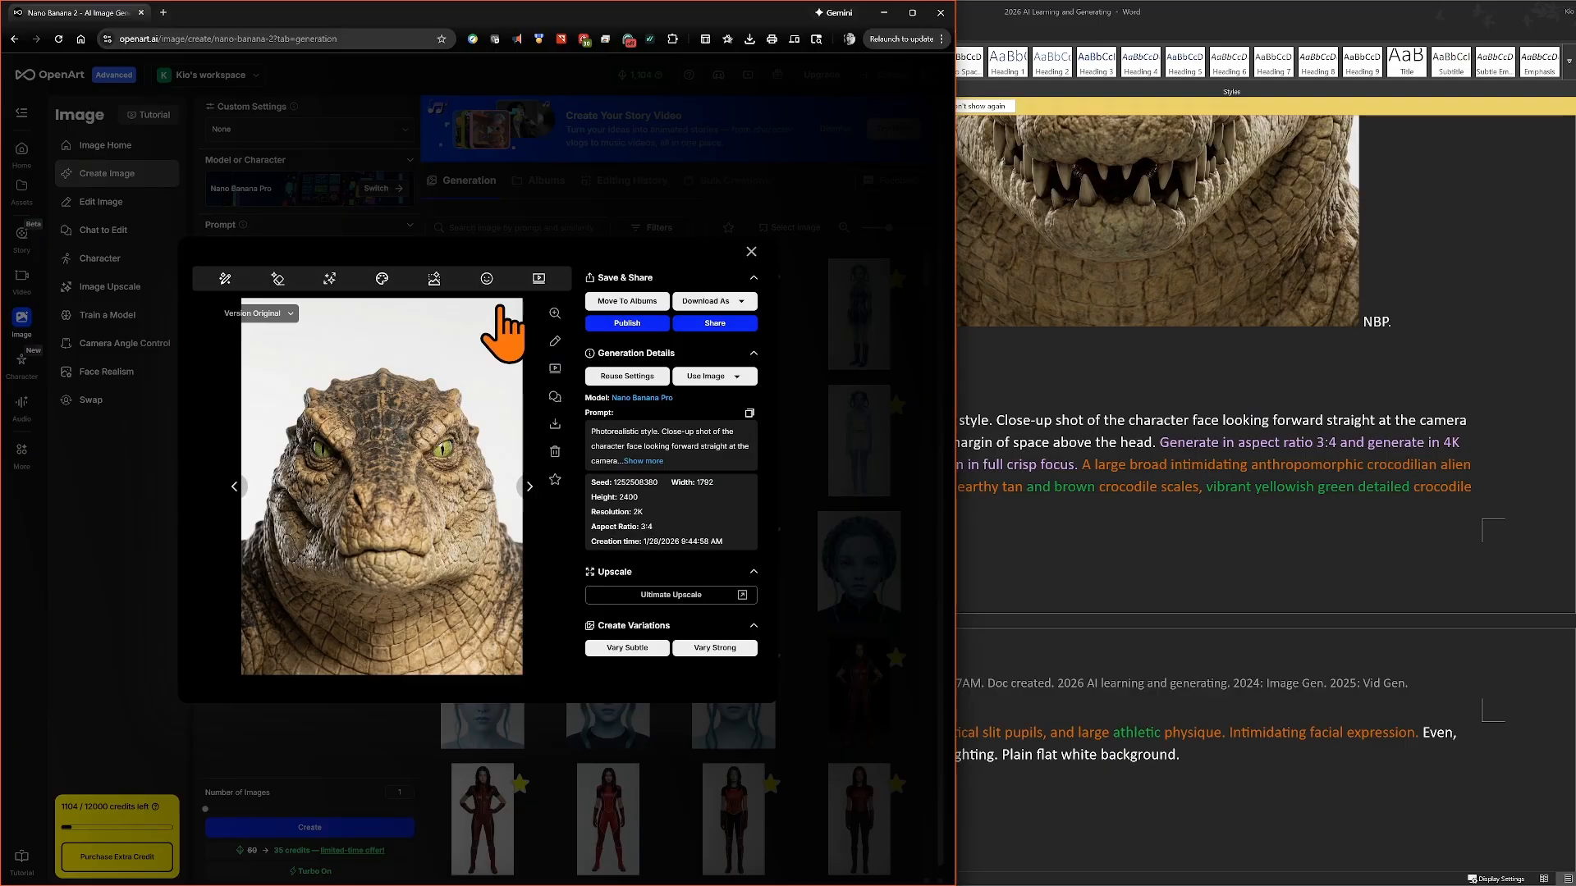
pyautogui.click(554, 314)
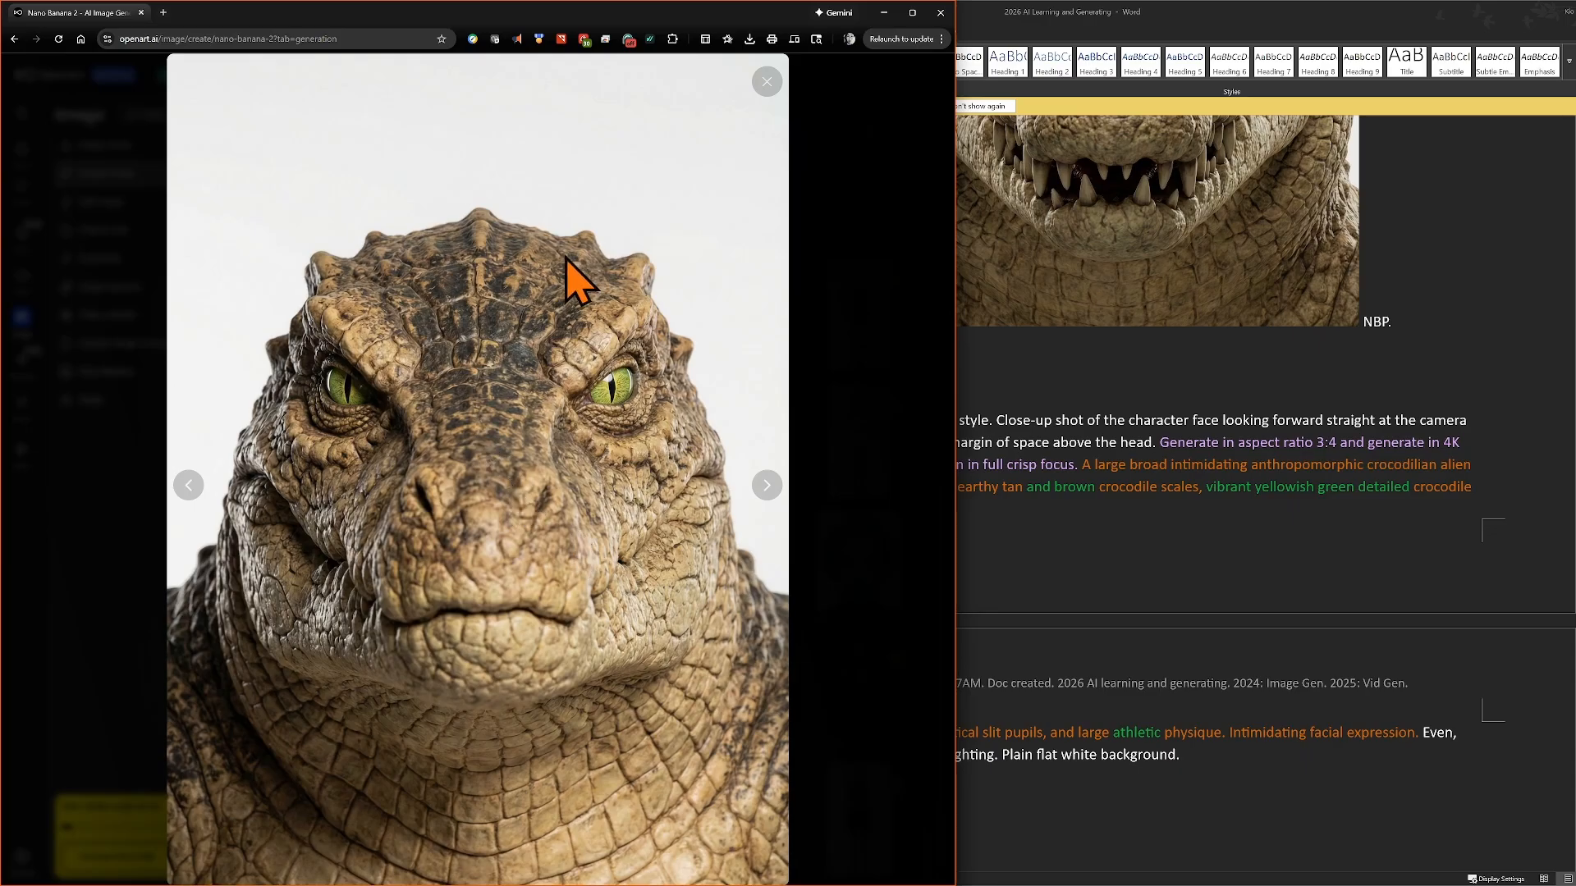
pyautogui.scroll(4, 1182, 443)
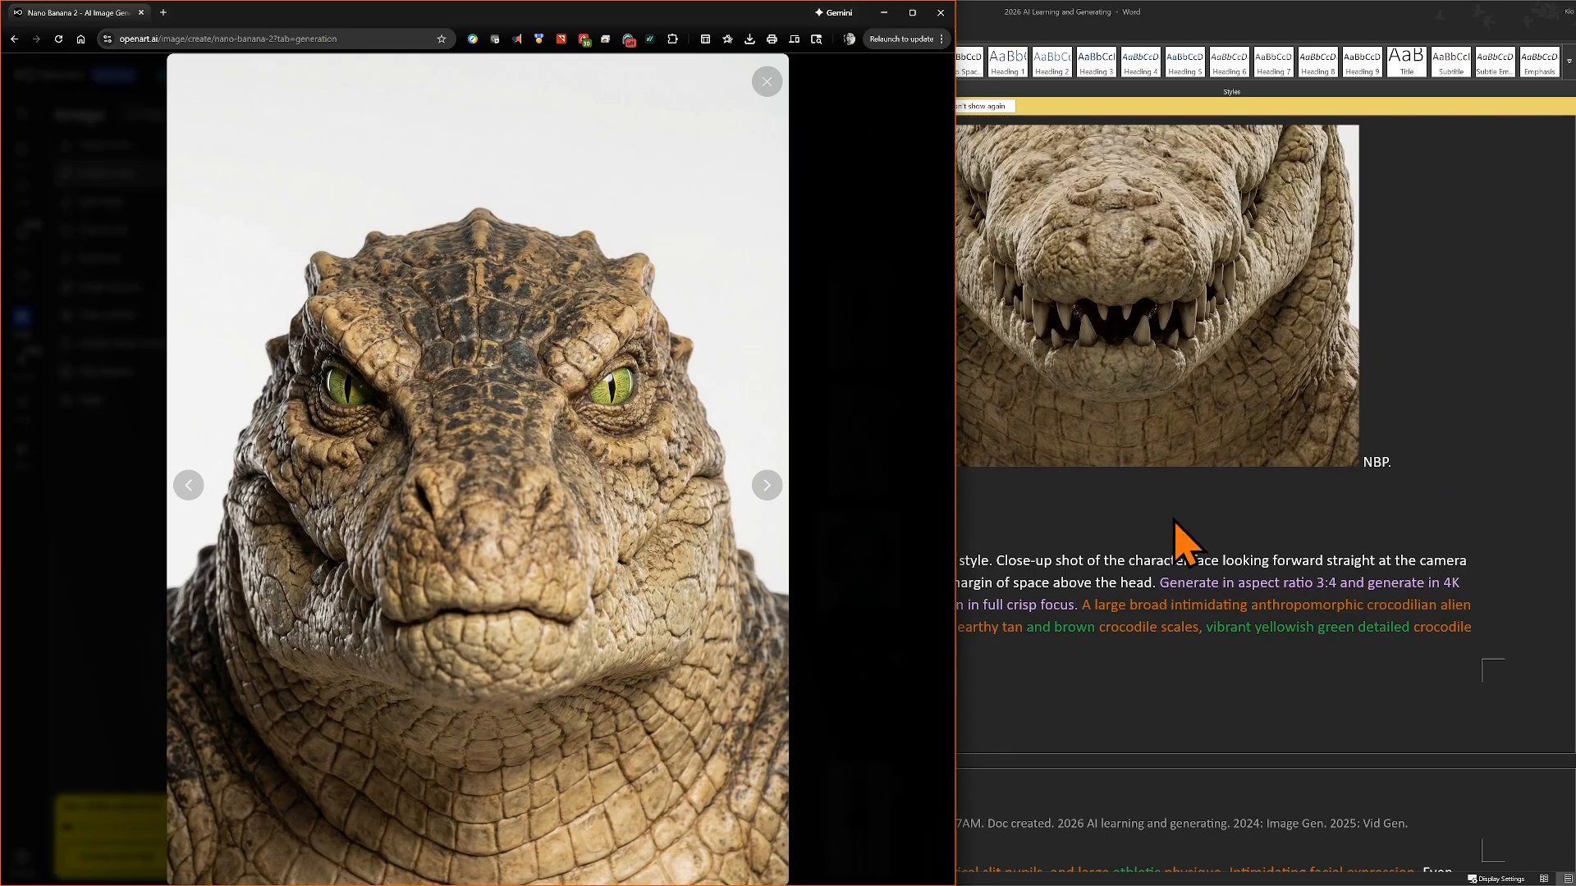
pyautogui.scroll(1, 1175, 523)
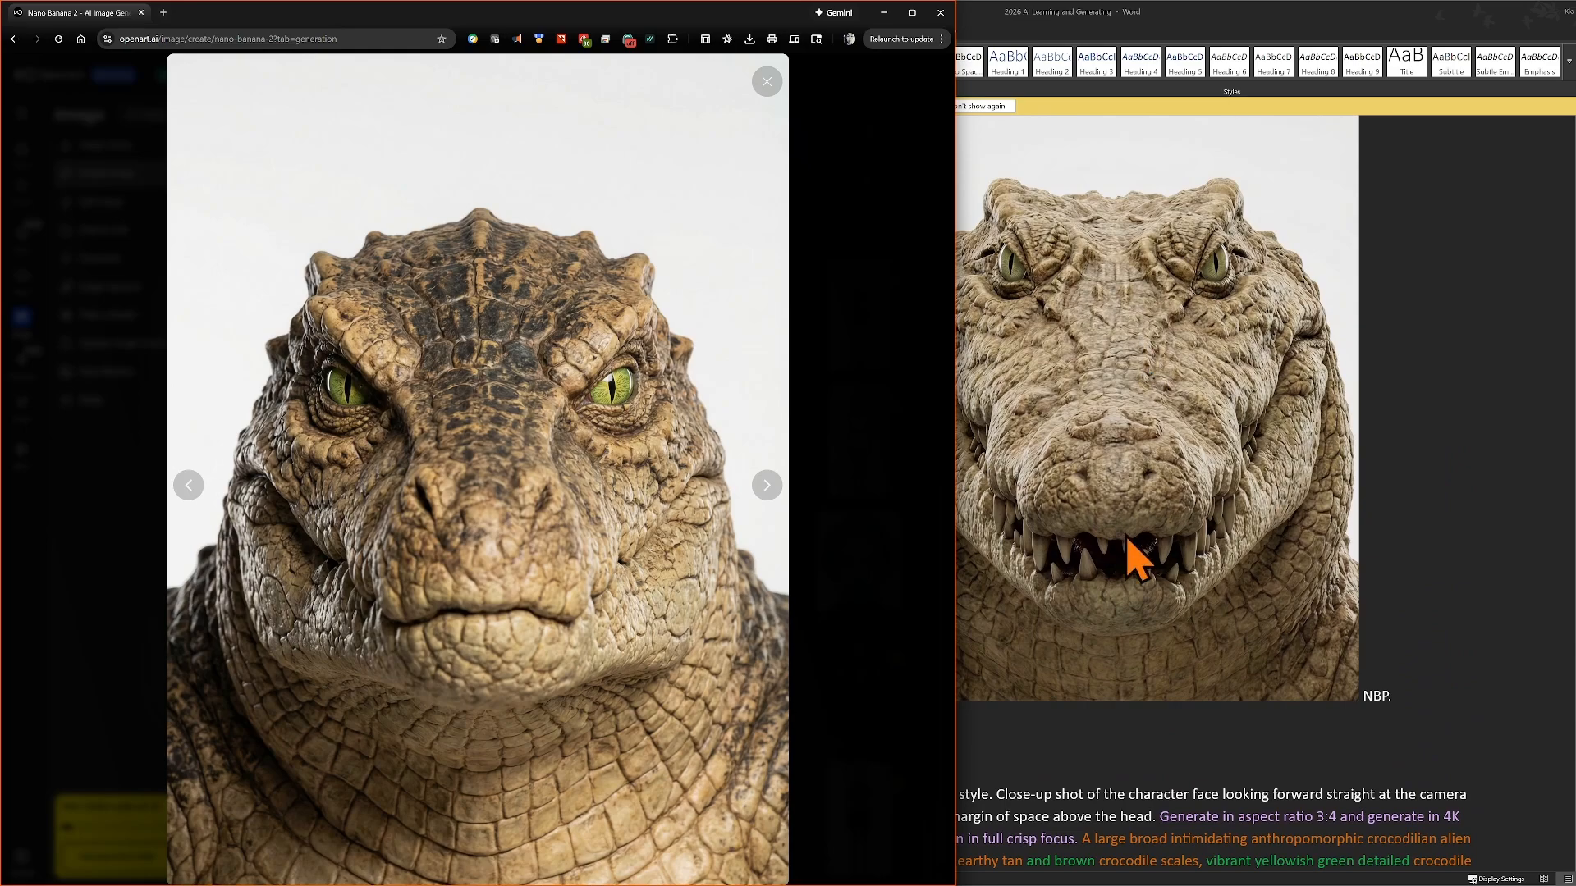
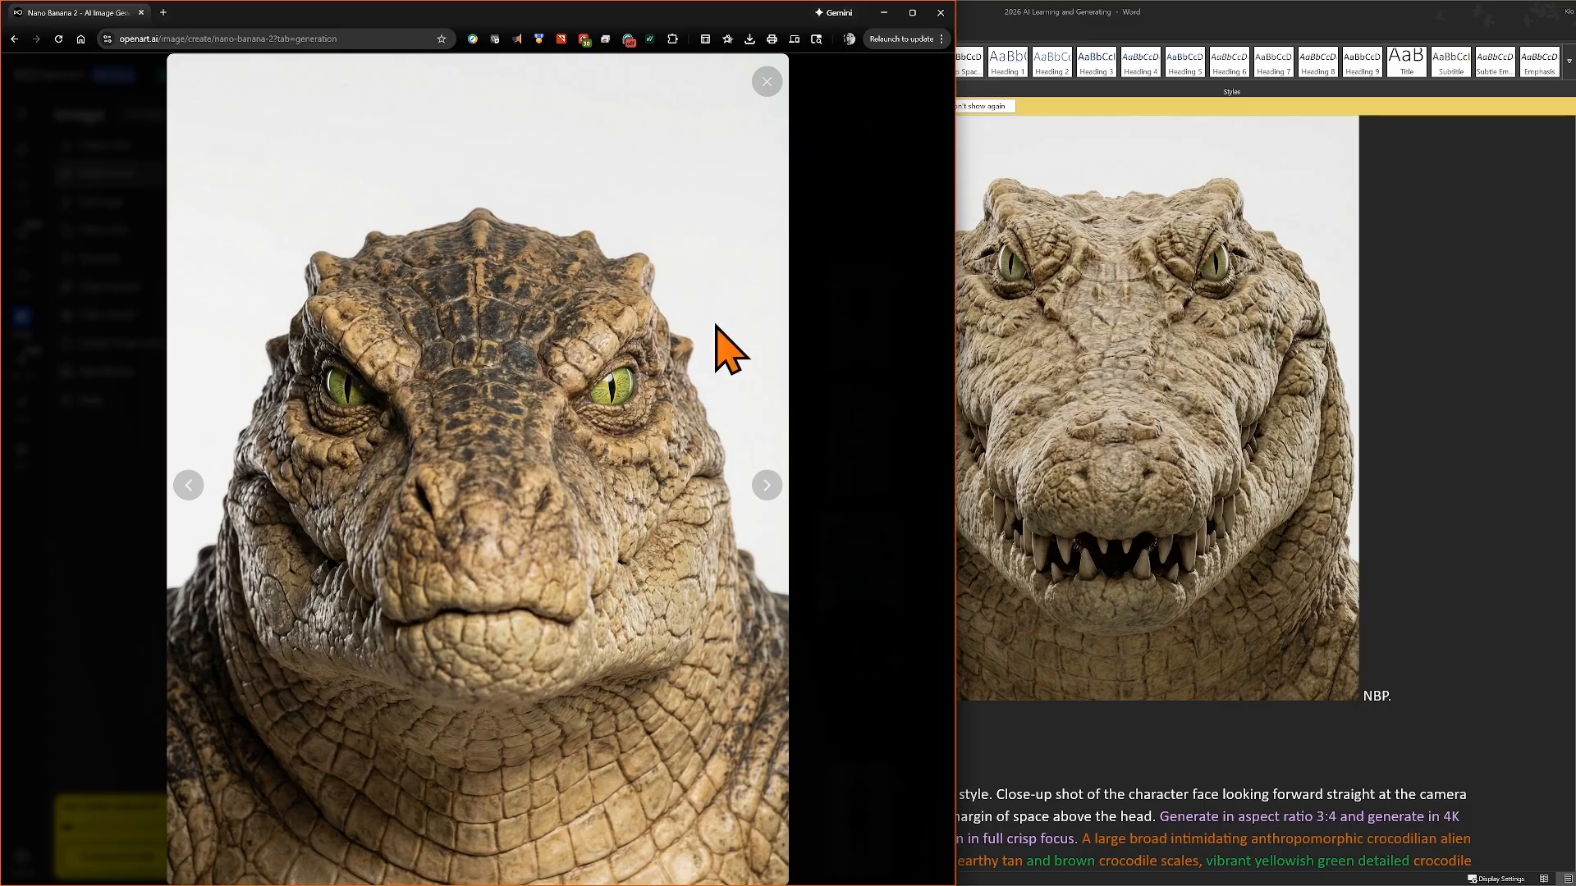
pyautogui.click(766, 81)
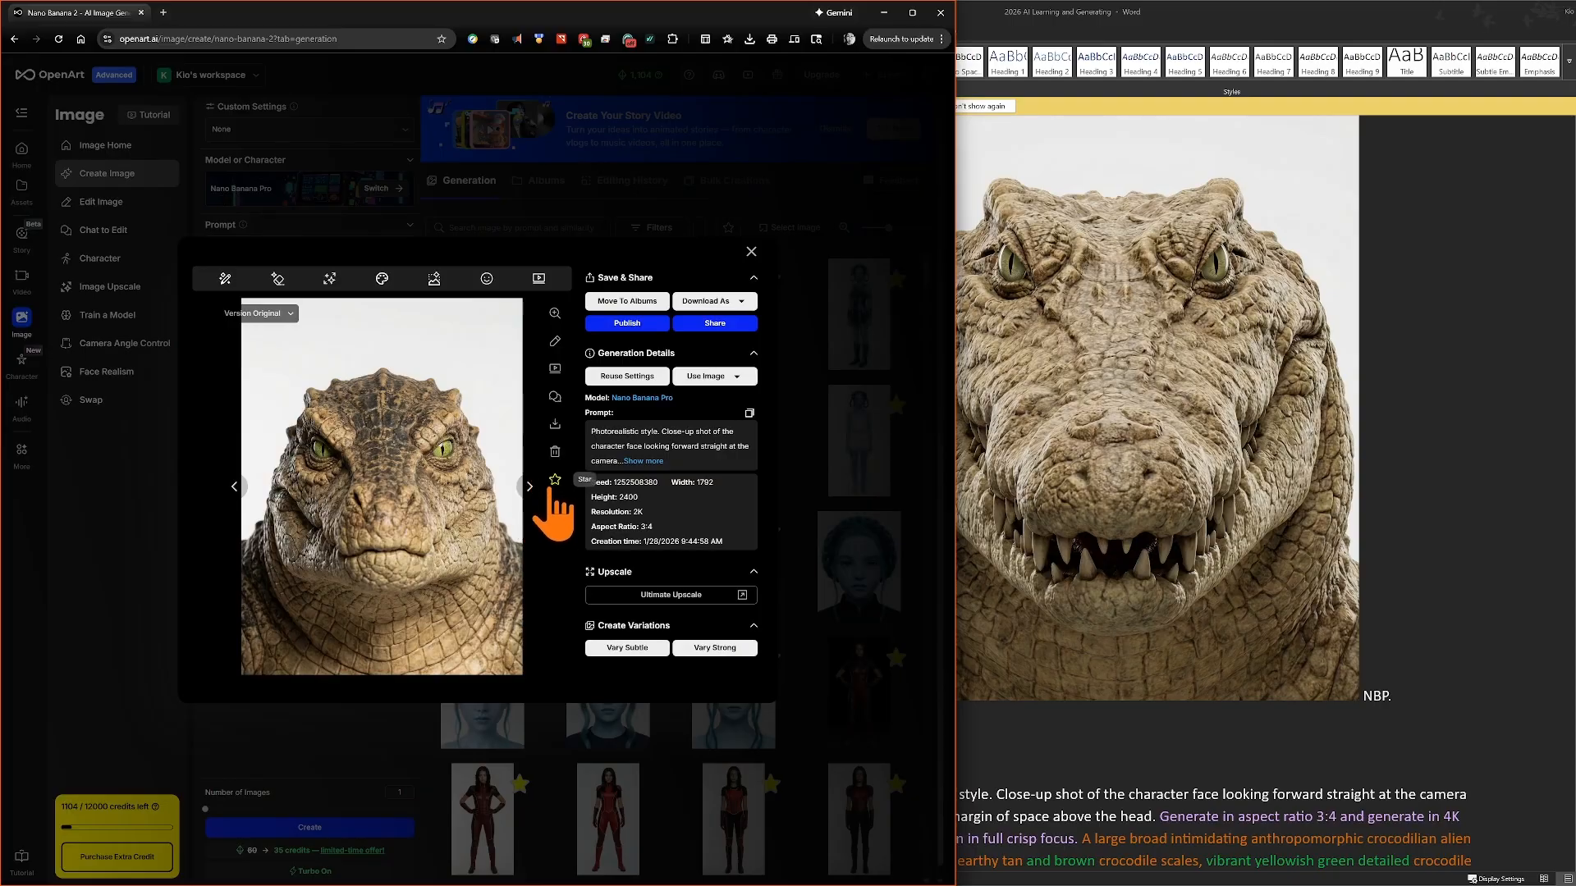
# - Star the new crocodile headshot, download it as an image file, and close its detail view
pyautogui.click(555, 479)
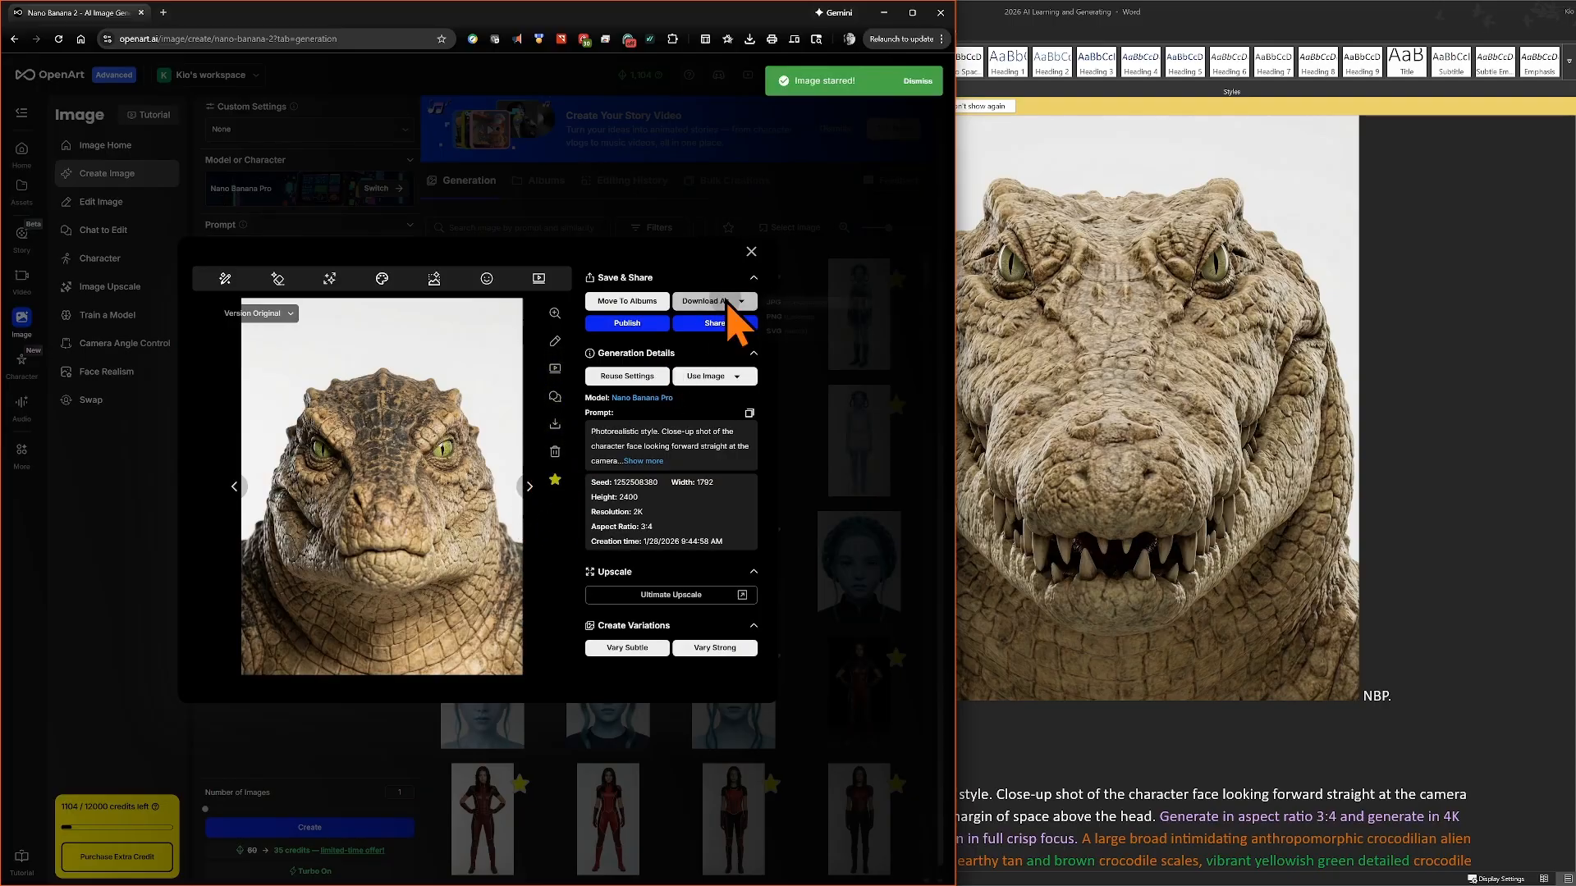
pyautogui.click(741, 301)
pyautogui.click(792, 328)
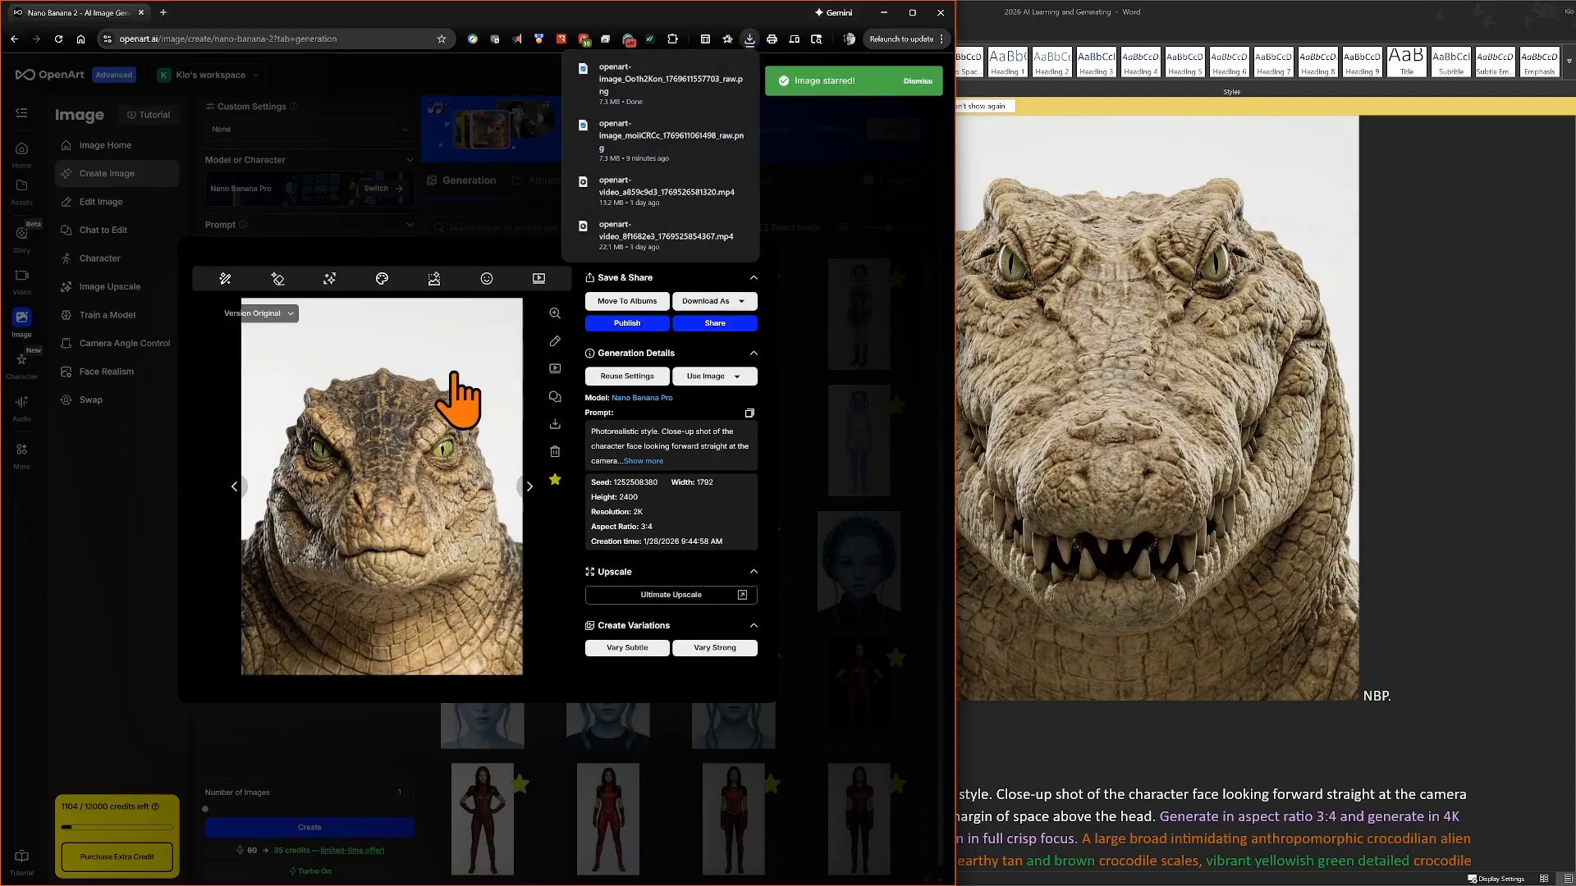
pyautogui.click(751, 251)
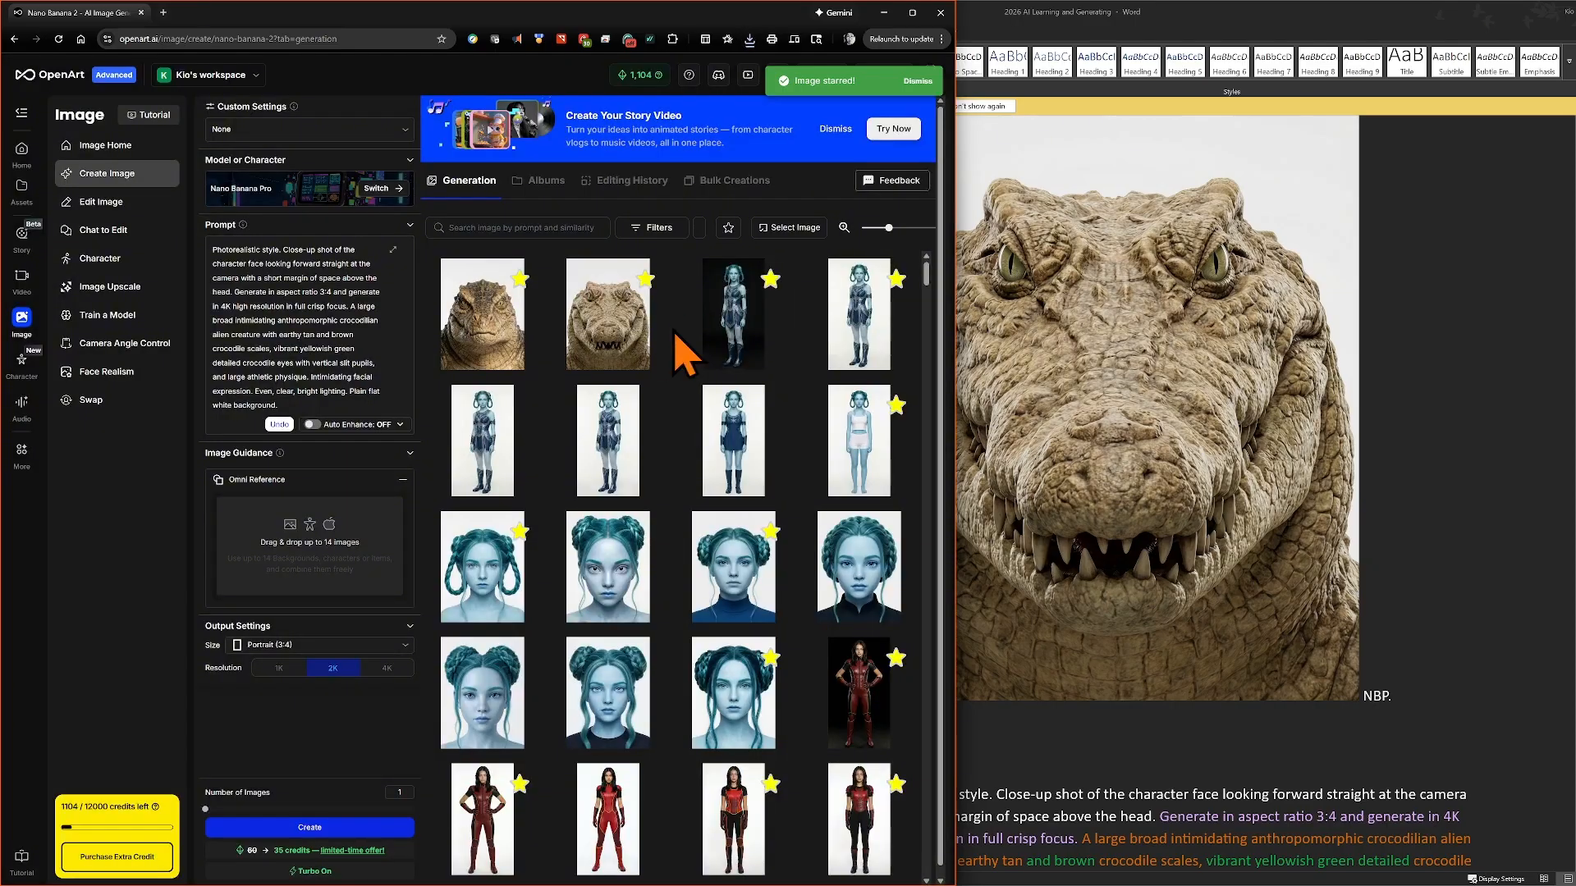
pyautogui.scroll(-3, 745, 439)
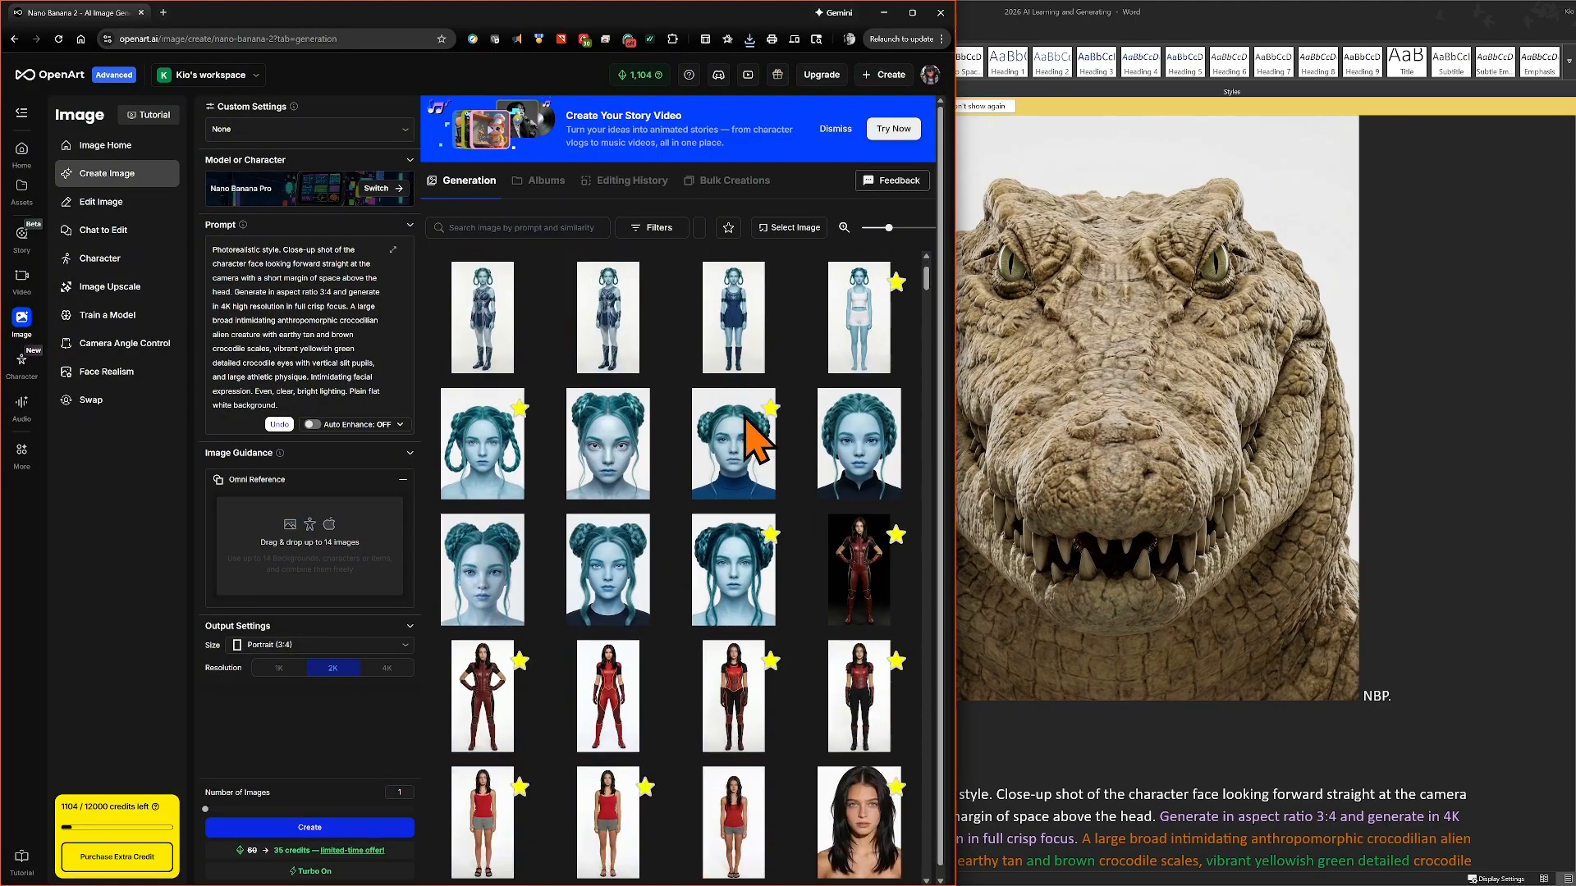
pyautogui.scroll(-4, 747, 427)
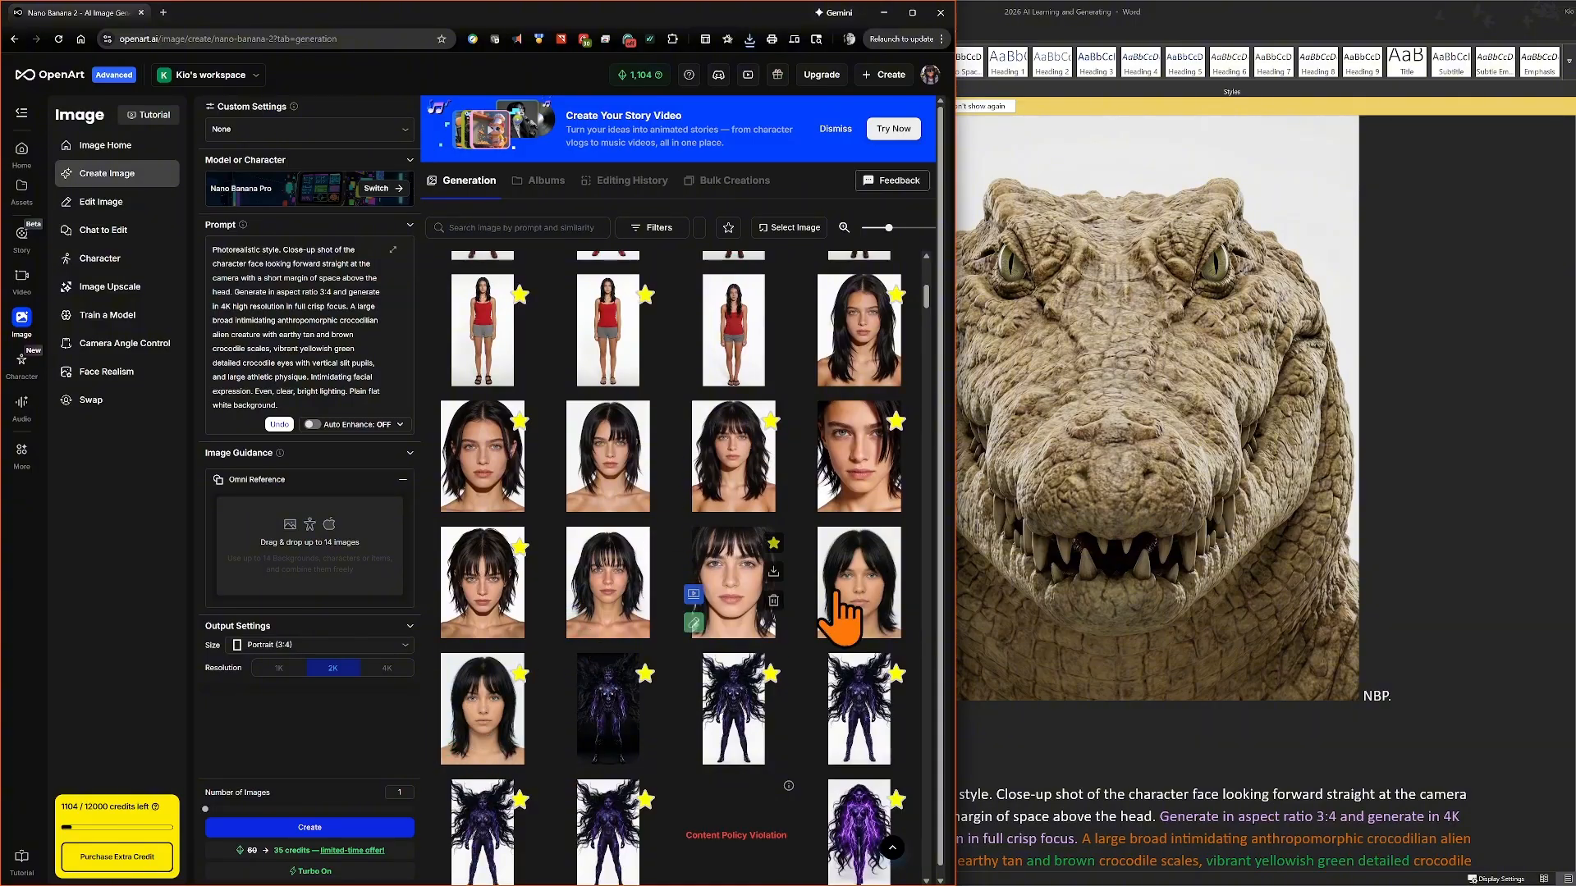
pyautogui.scroll(3, 575, 599)
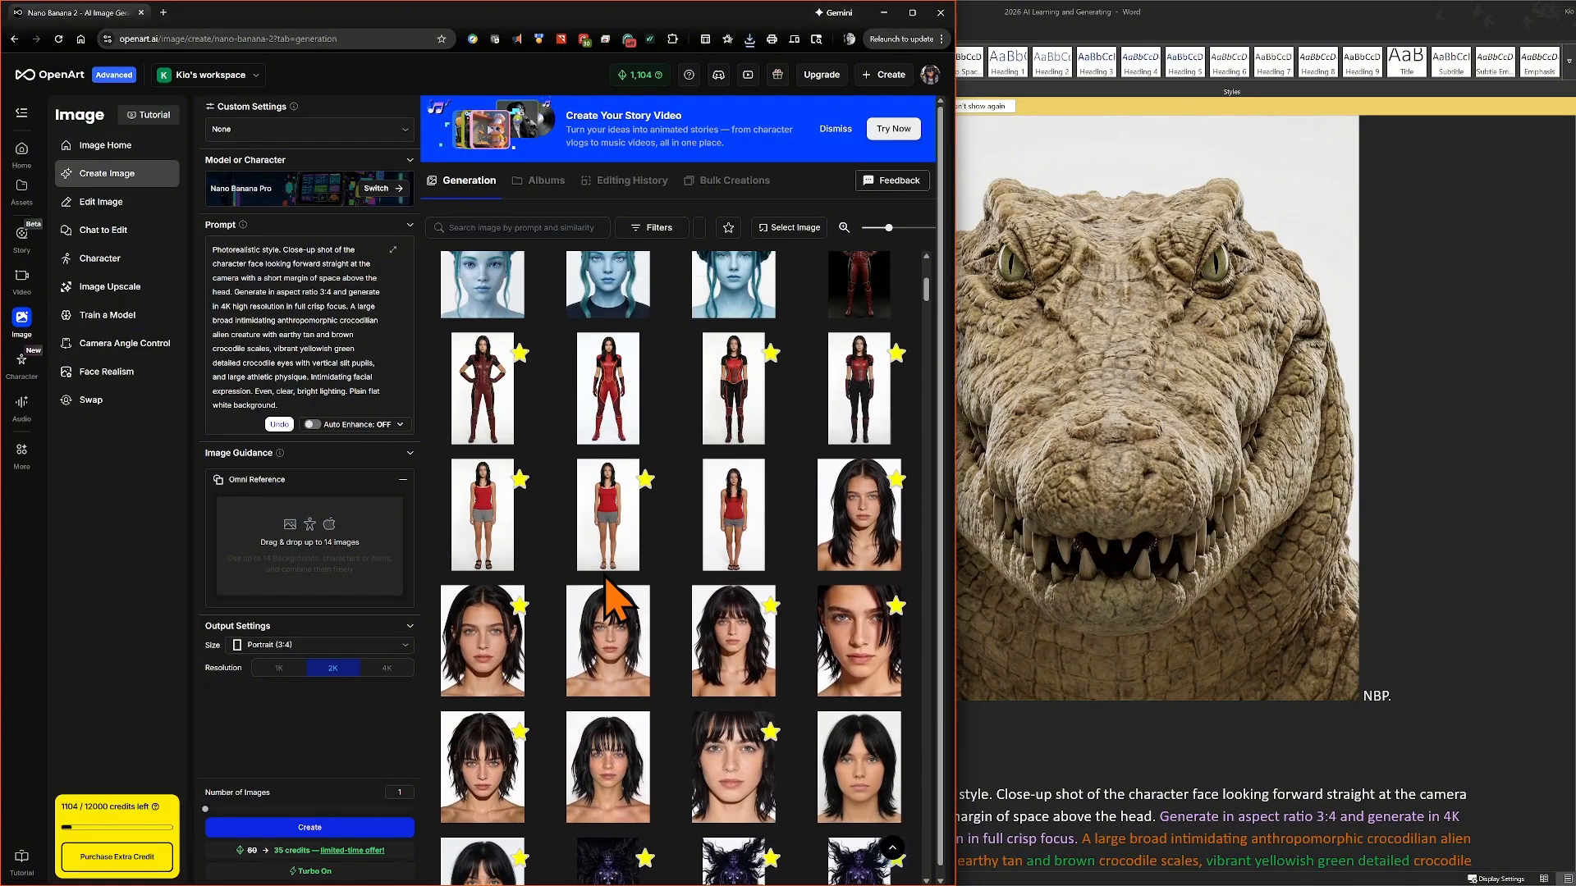
pyautogui.scroll(3, 648, 472)
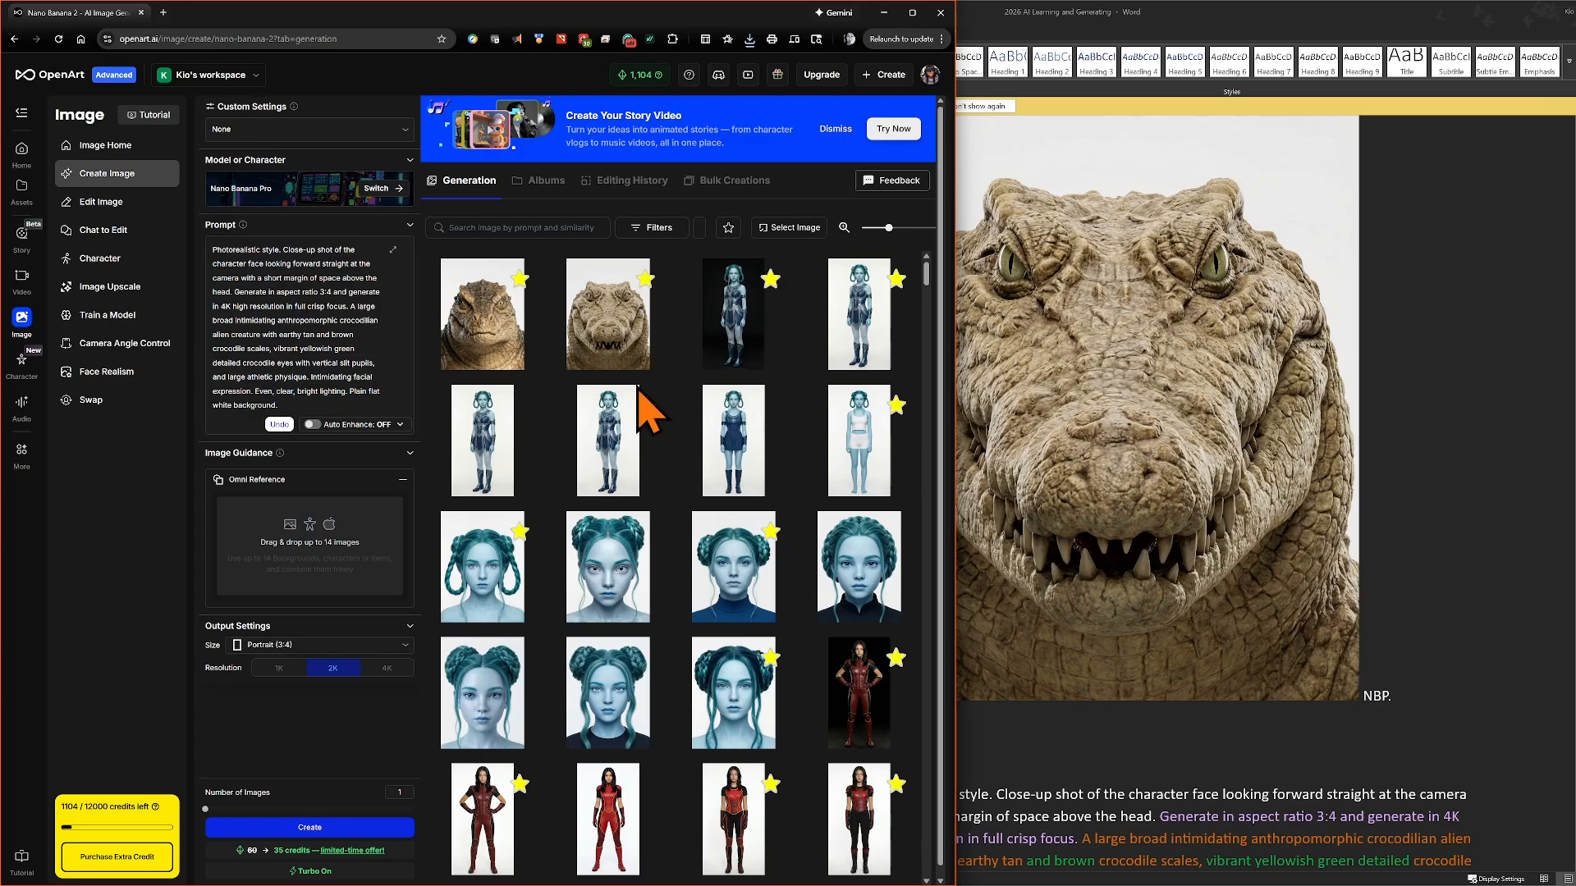
# - In Word, add the note "NO TEETH, SMALL HEAD, LOST CROC SHAPE." below the revised prompt, followed by a new line
pyautogui.click(1266, 748)
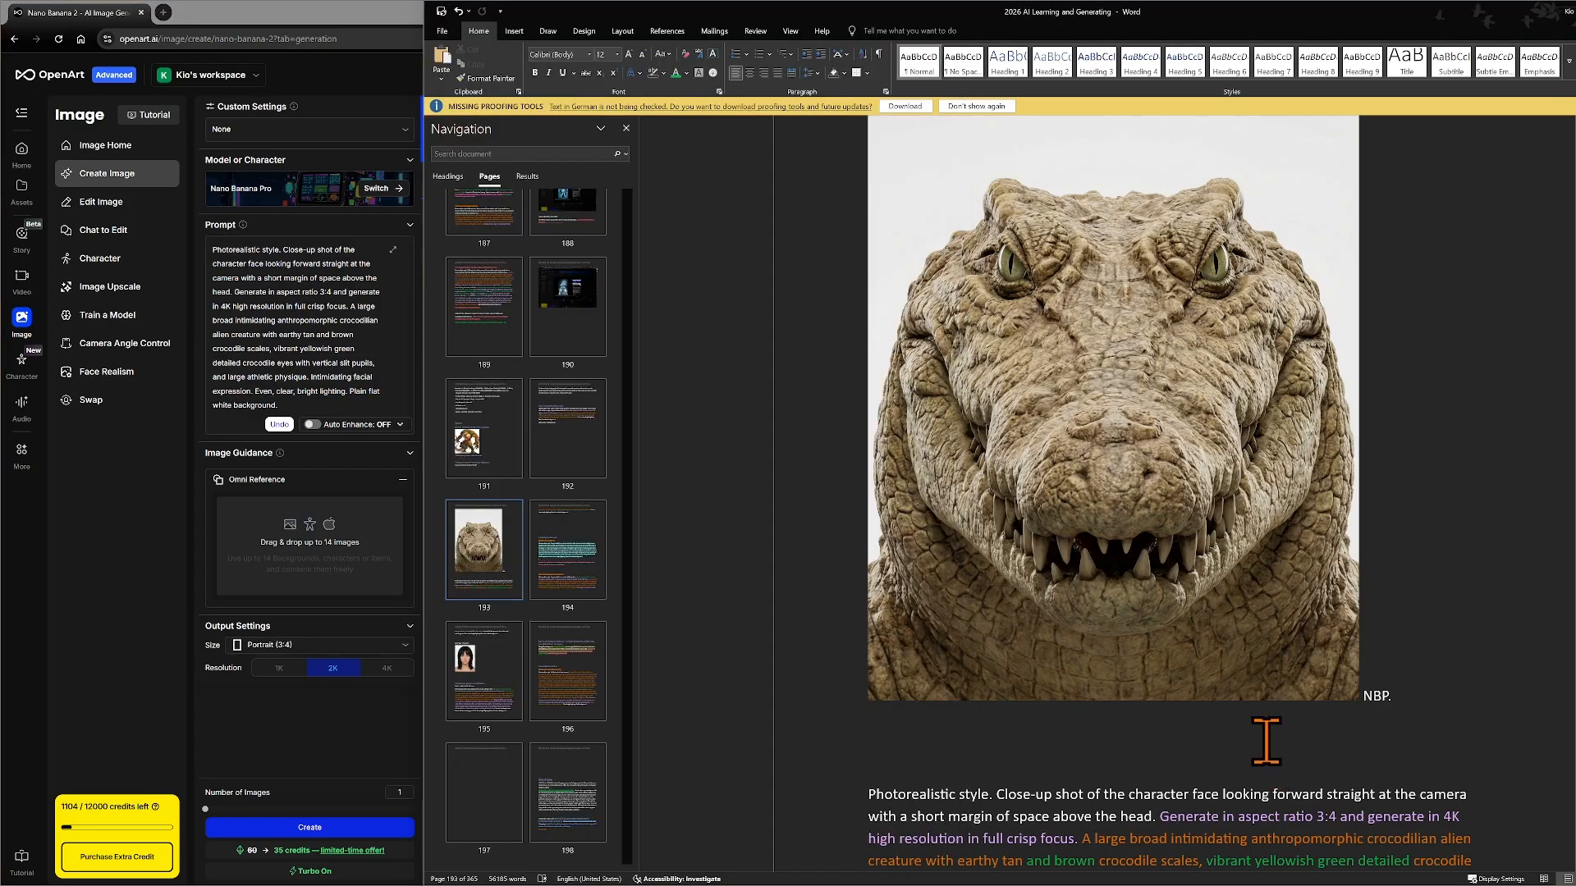
pyautogui.scroll(-5, 1250, 737)
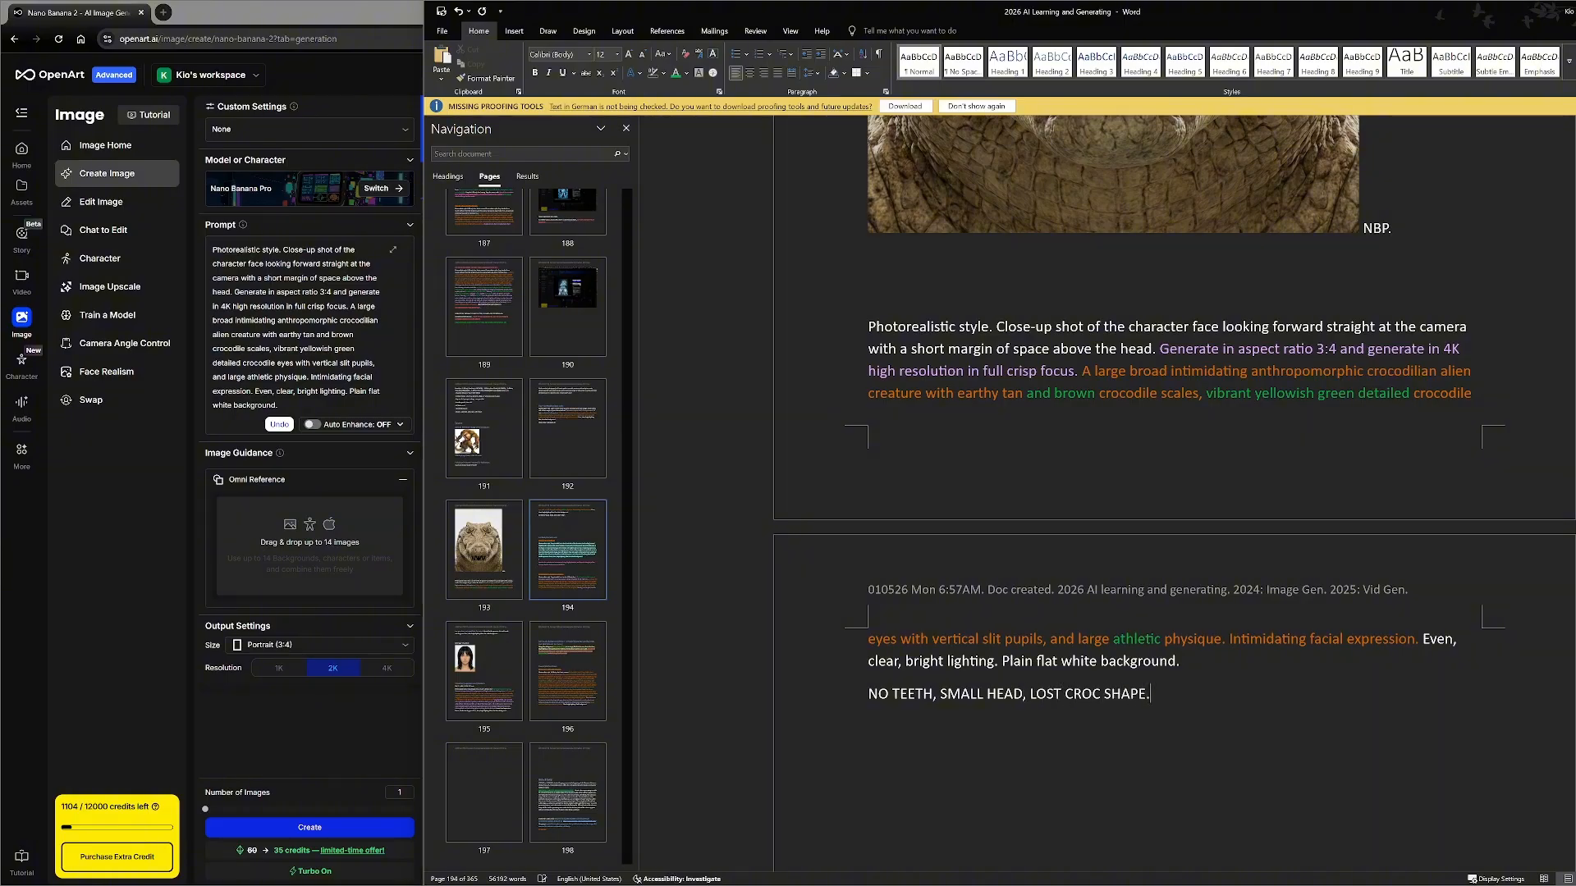
pyautogui.press('Return')
# - Insert the downloaded crocodile headshot on the line below the "NO TEETH, SMALL HEAD, LOST CROC SHAPE." note
pyautogui.scroll(-3, 1140, 678)
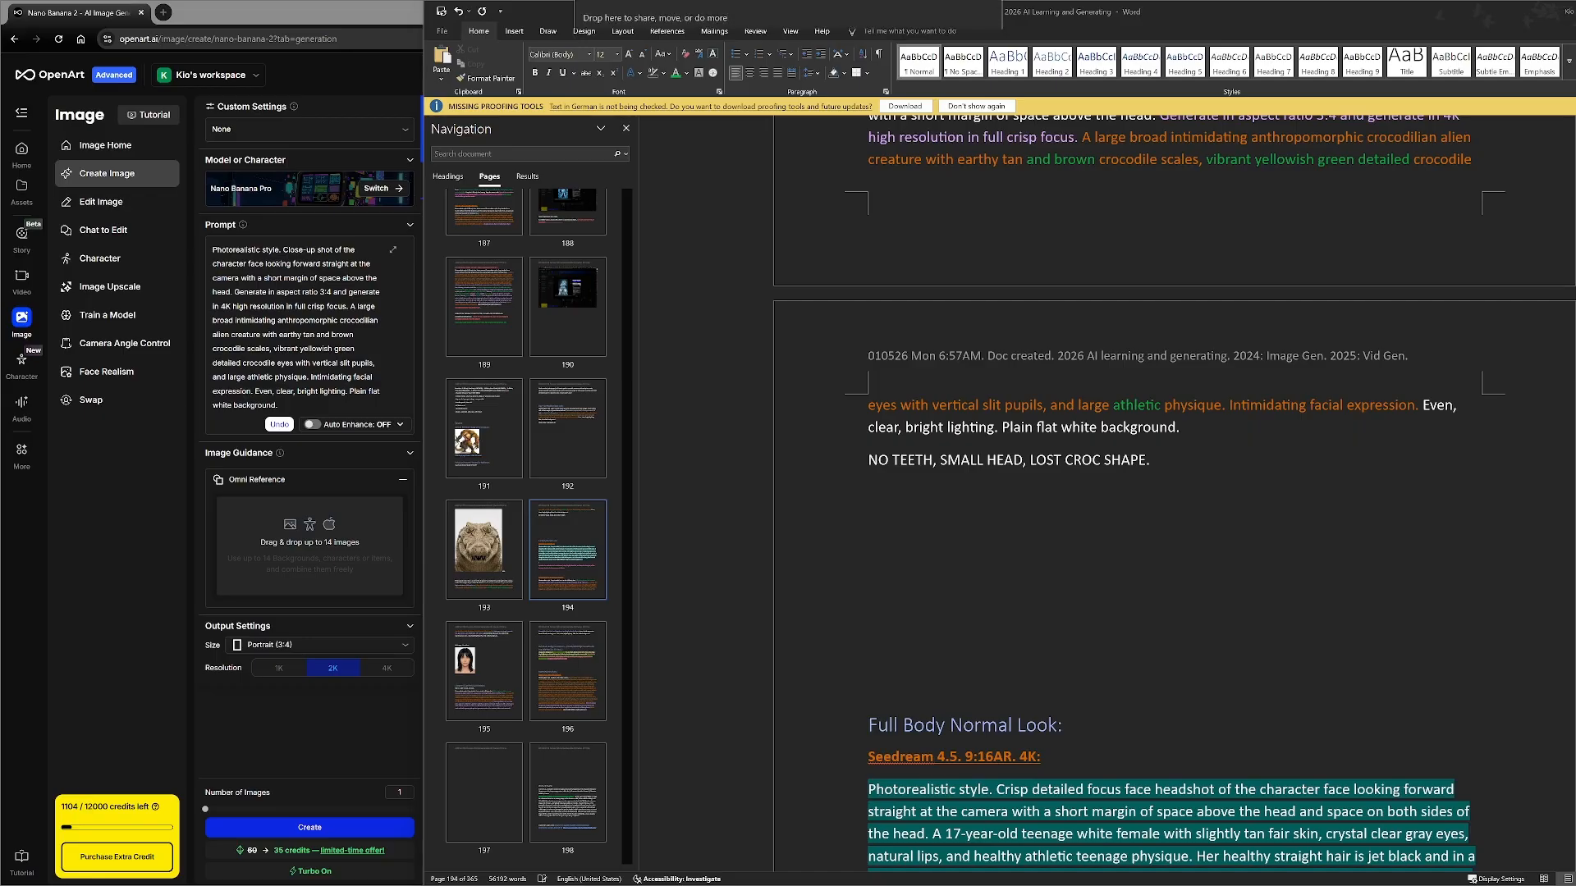
pyautogui.click(912, 493)
pyautogui.hotkey('ctrl', 'v')
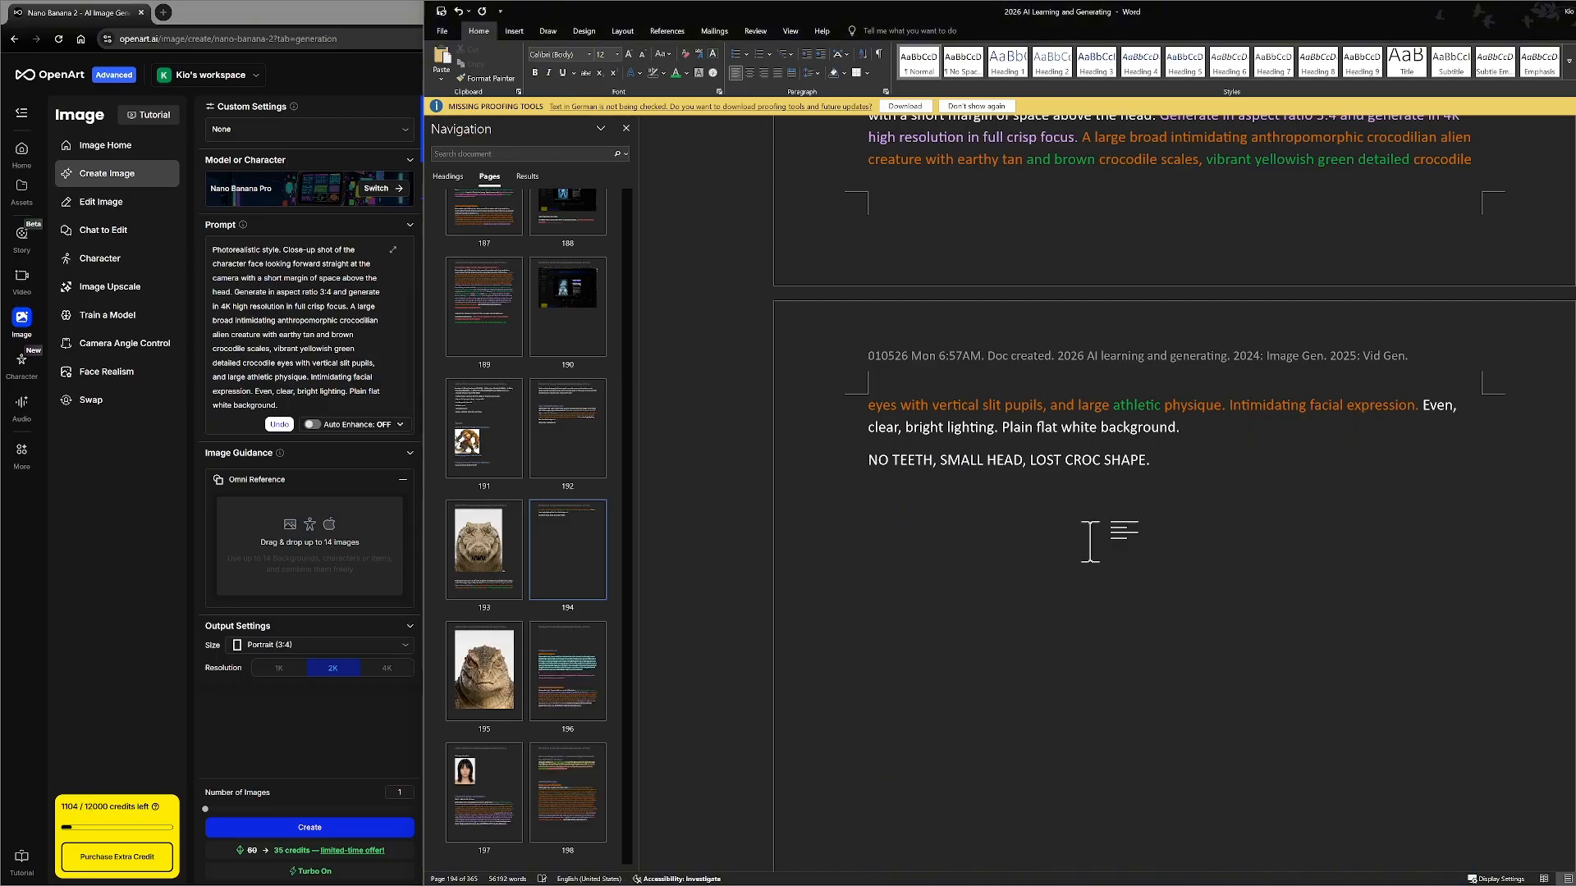
# - Scale down the inserted crocodile headshot with its aspect ratio locked so that it fits beneath the note
pyautogui.scroll(-10, 1100, 534)
pyautogui.scroll(-4, 1346, 517)
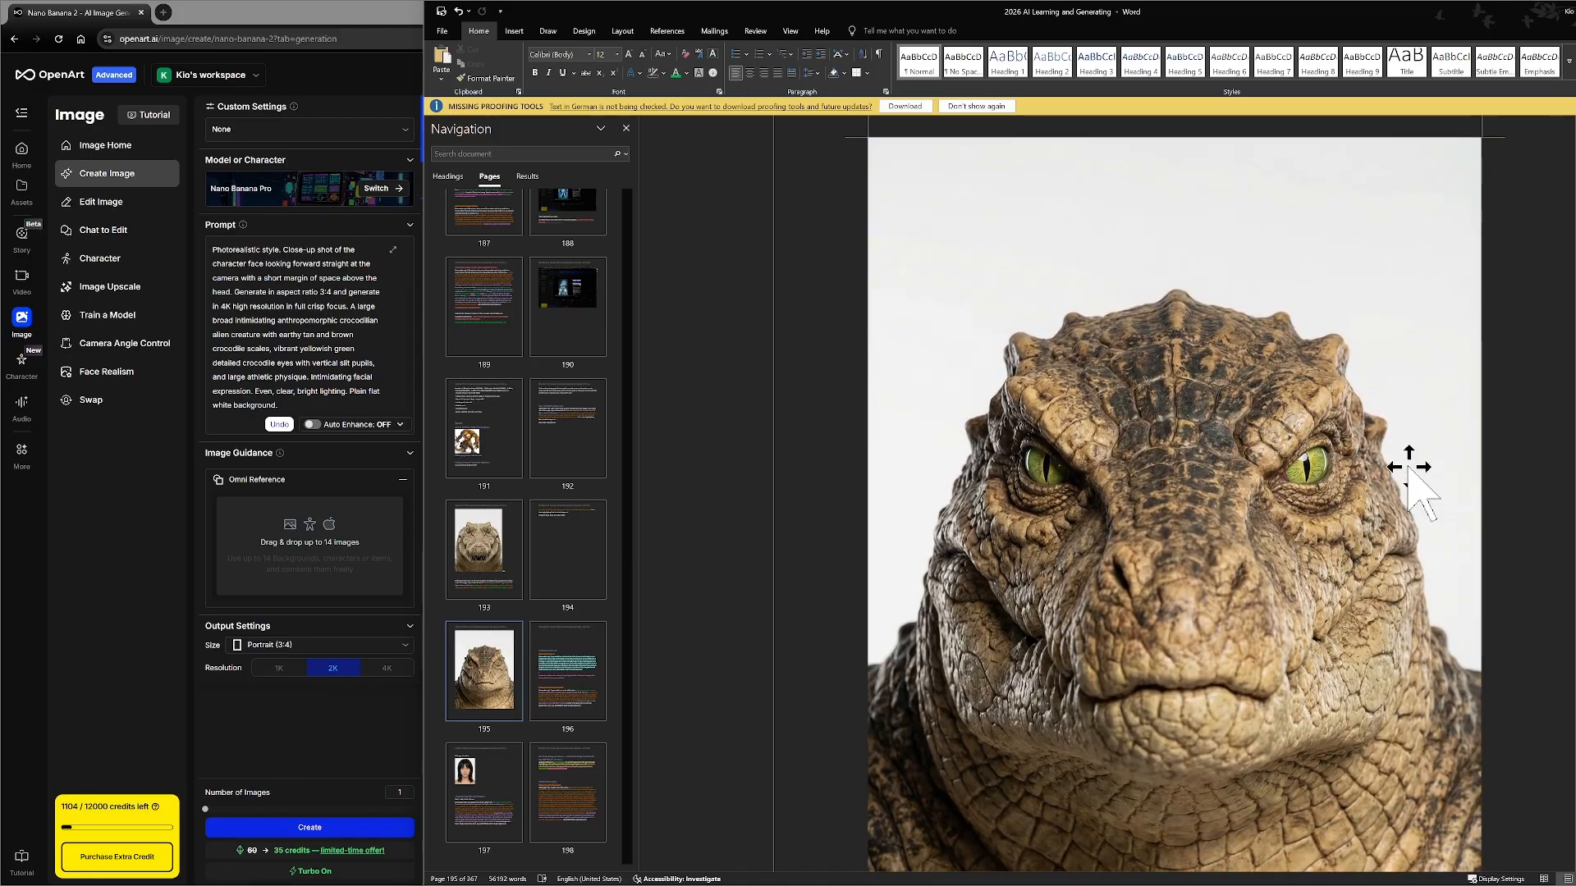
pyautogui.scroll(-3, 1408, 484)
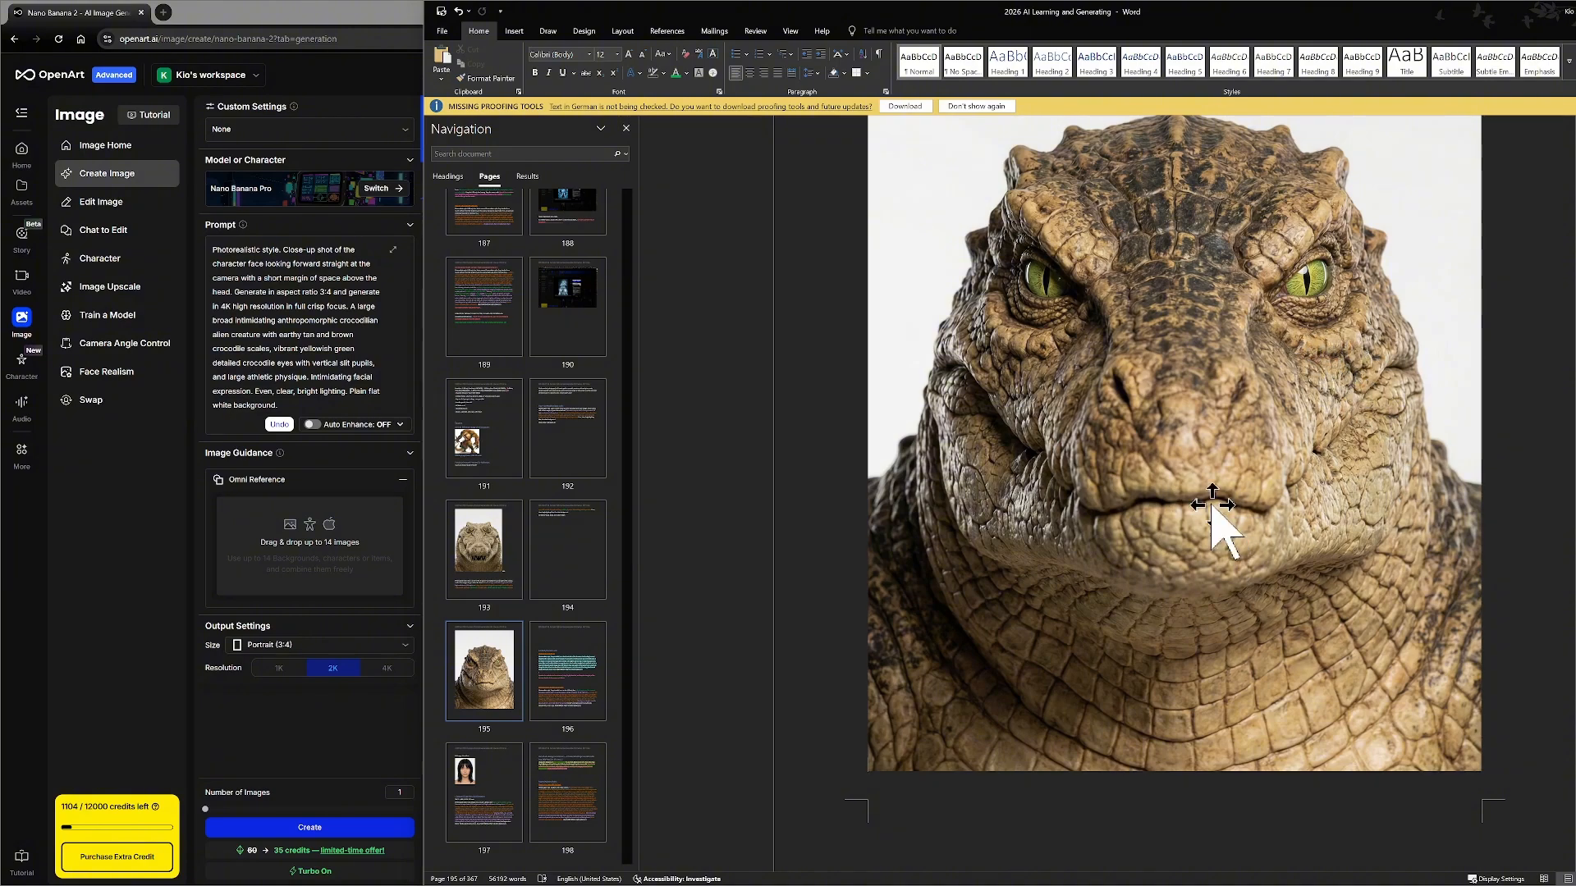
pyautogui.click(1197, 490)
pyautogui.rightClick(1197, 491)
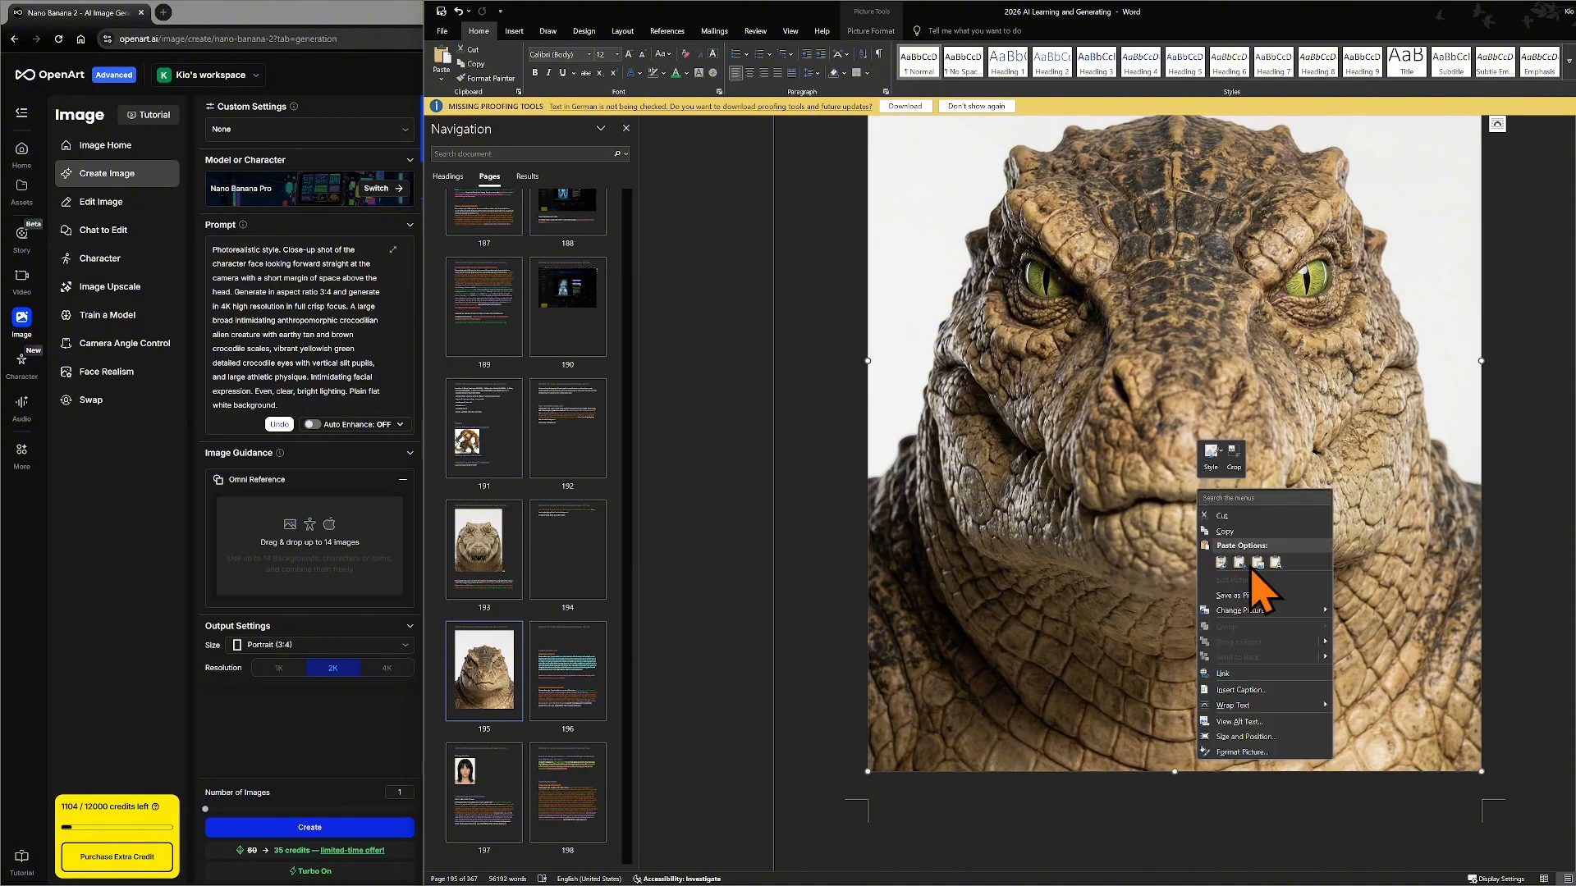
pyautogui.click(1238, 742)
pyautogui.moveTo(1018, 474); pyautogui.dragTo(966, 482)
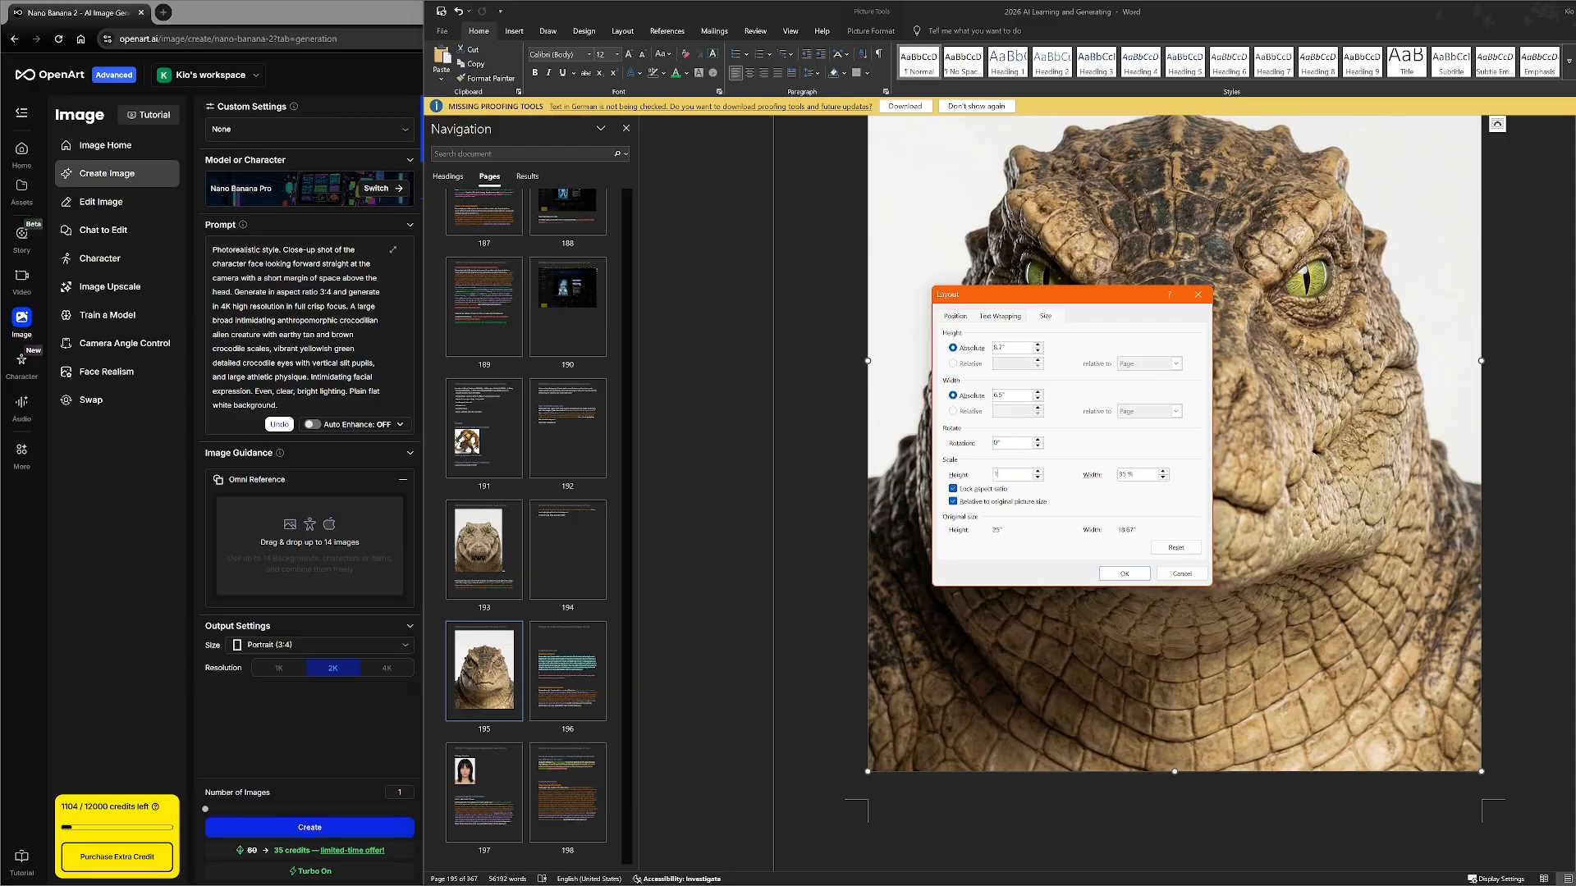
pyautogui.press('Return')
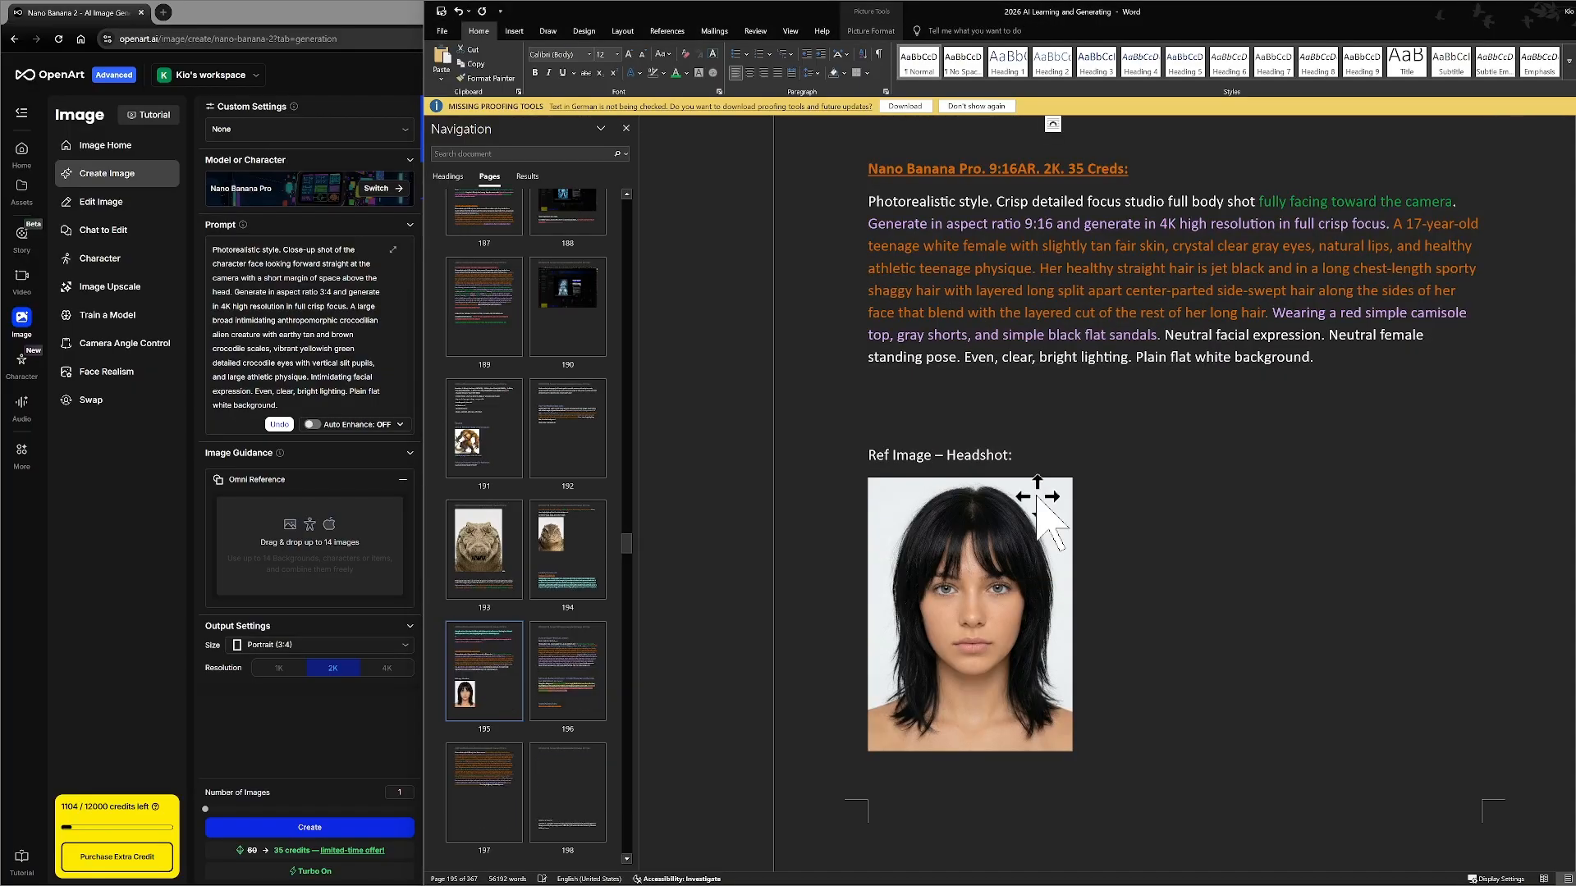
# - Add two blank lines below the resized crocodile headshot
pyautogui.scroll(-10, 1150, 495)
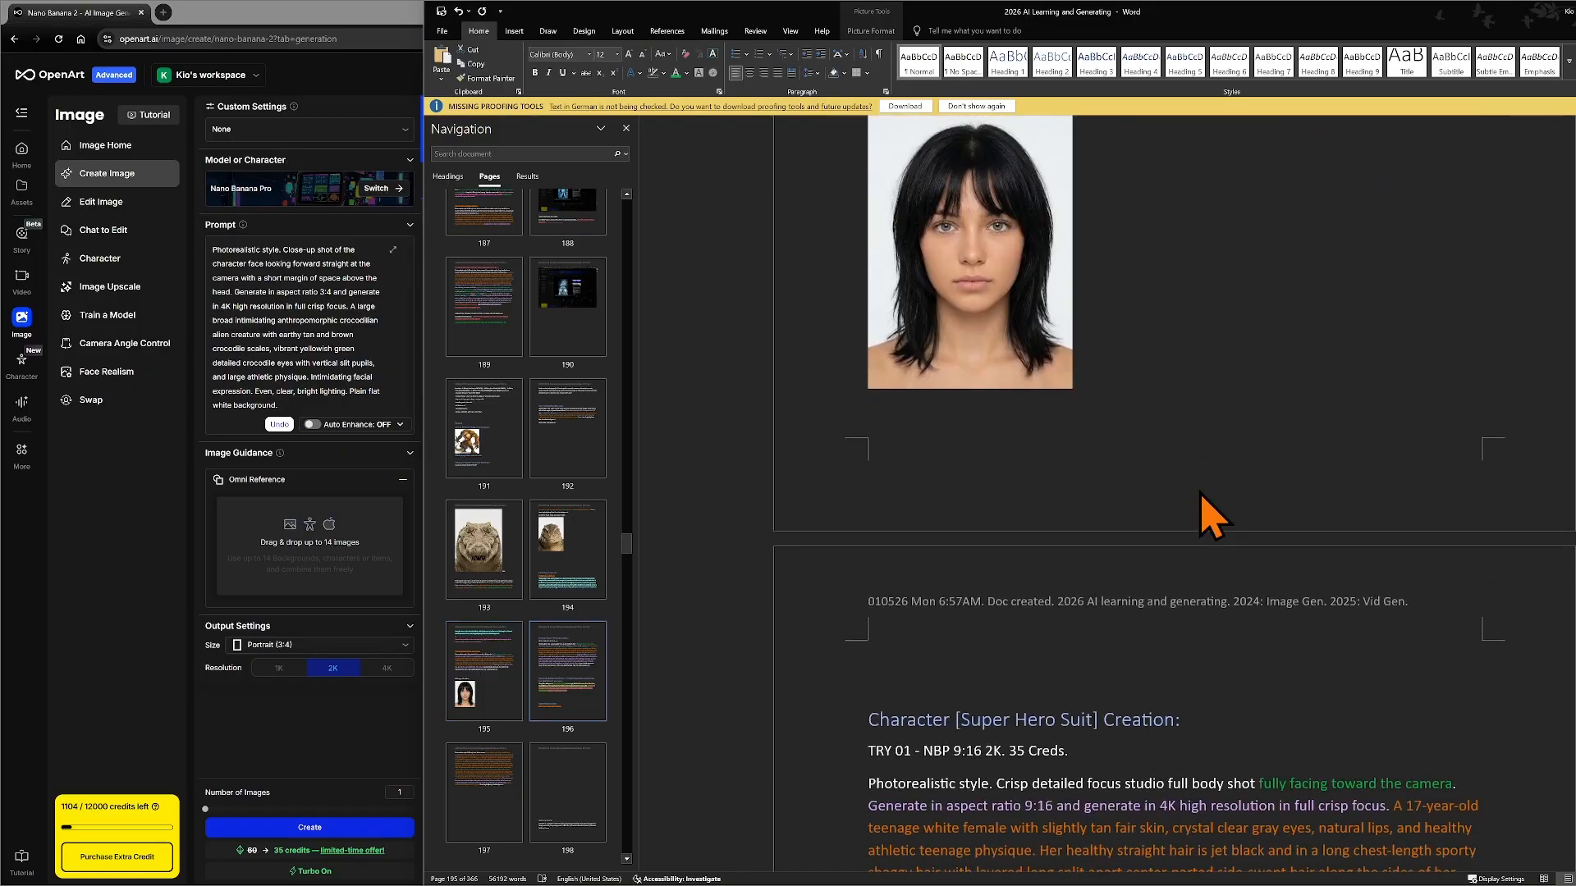
pyautogui.scroll(15, 1198, 490)
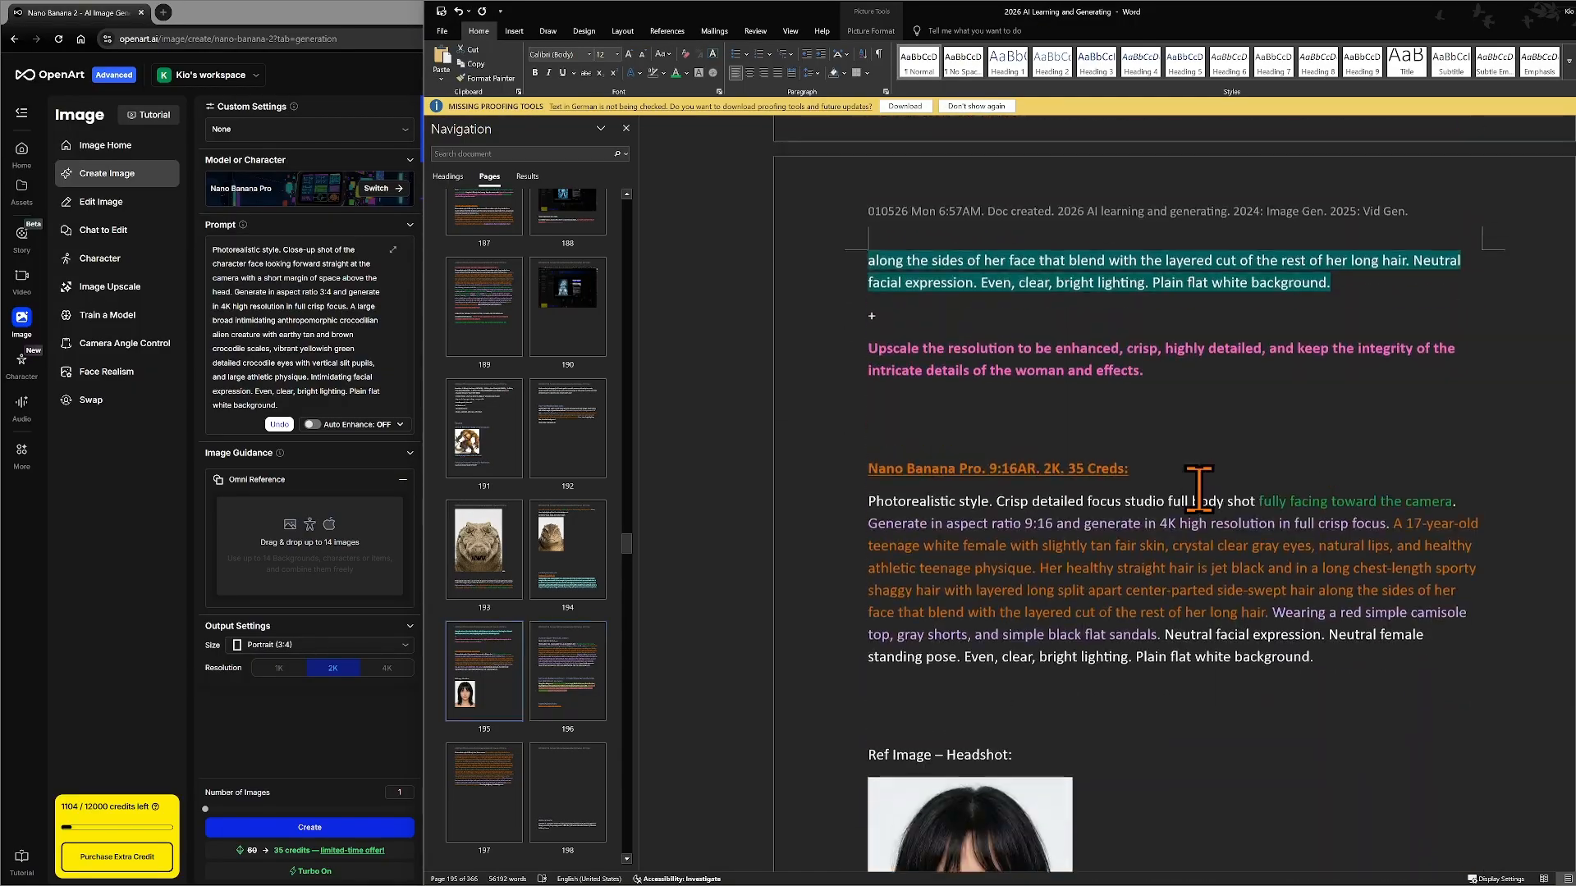
pyautogui.scroll(5, 1198, 490)
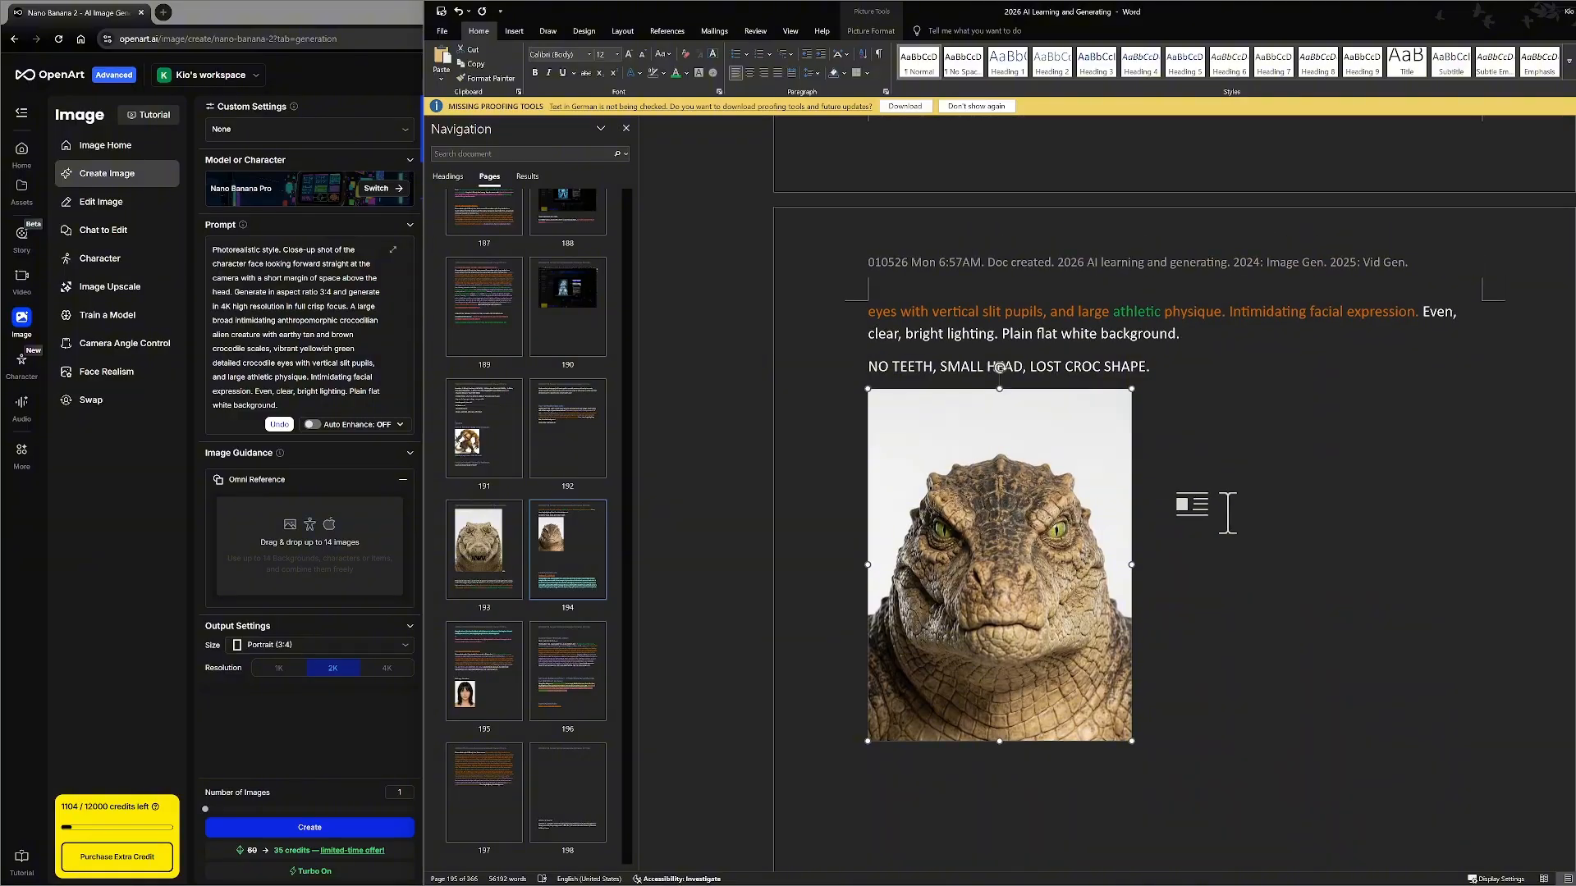
pyautogui.click(1244, 647)
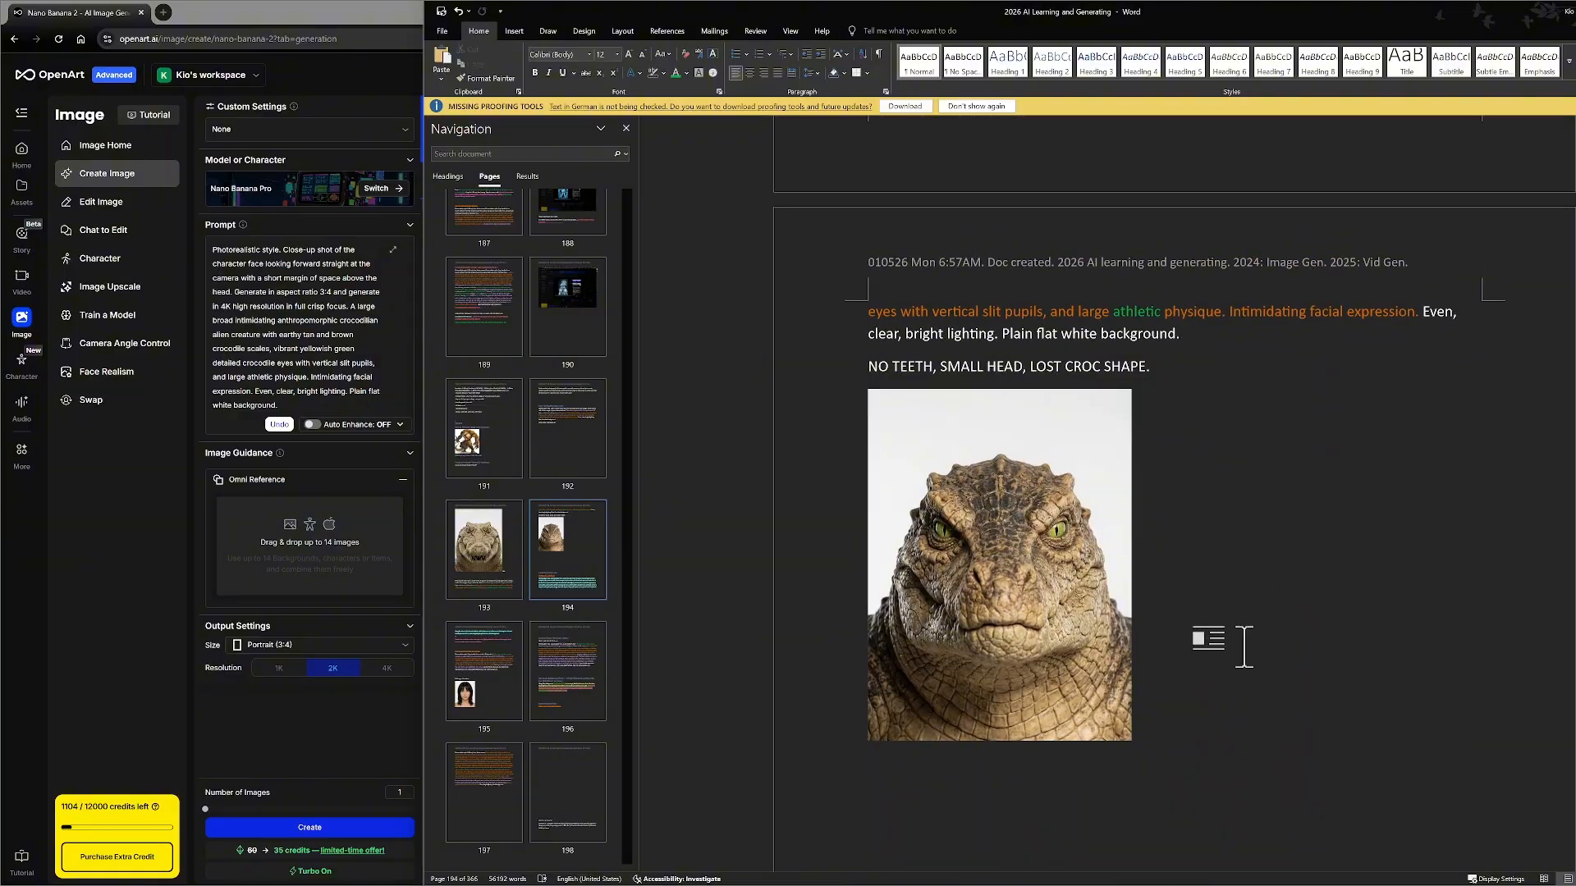
pyautogui.press('Return')
pyautogui.press('Return')
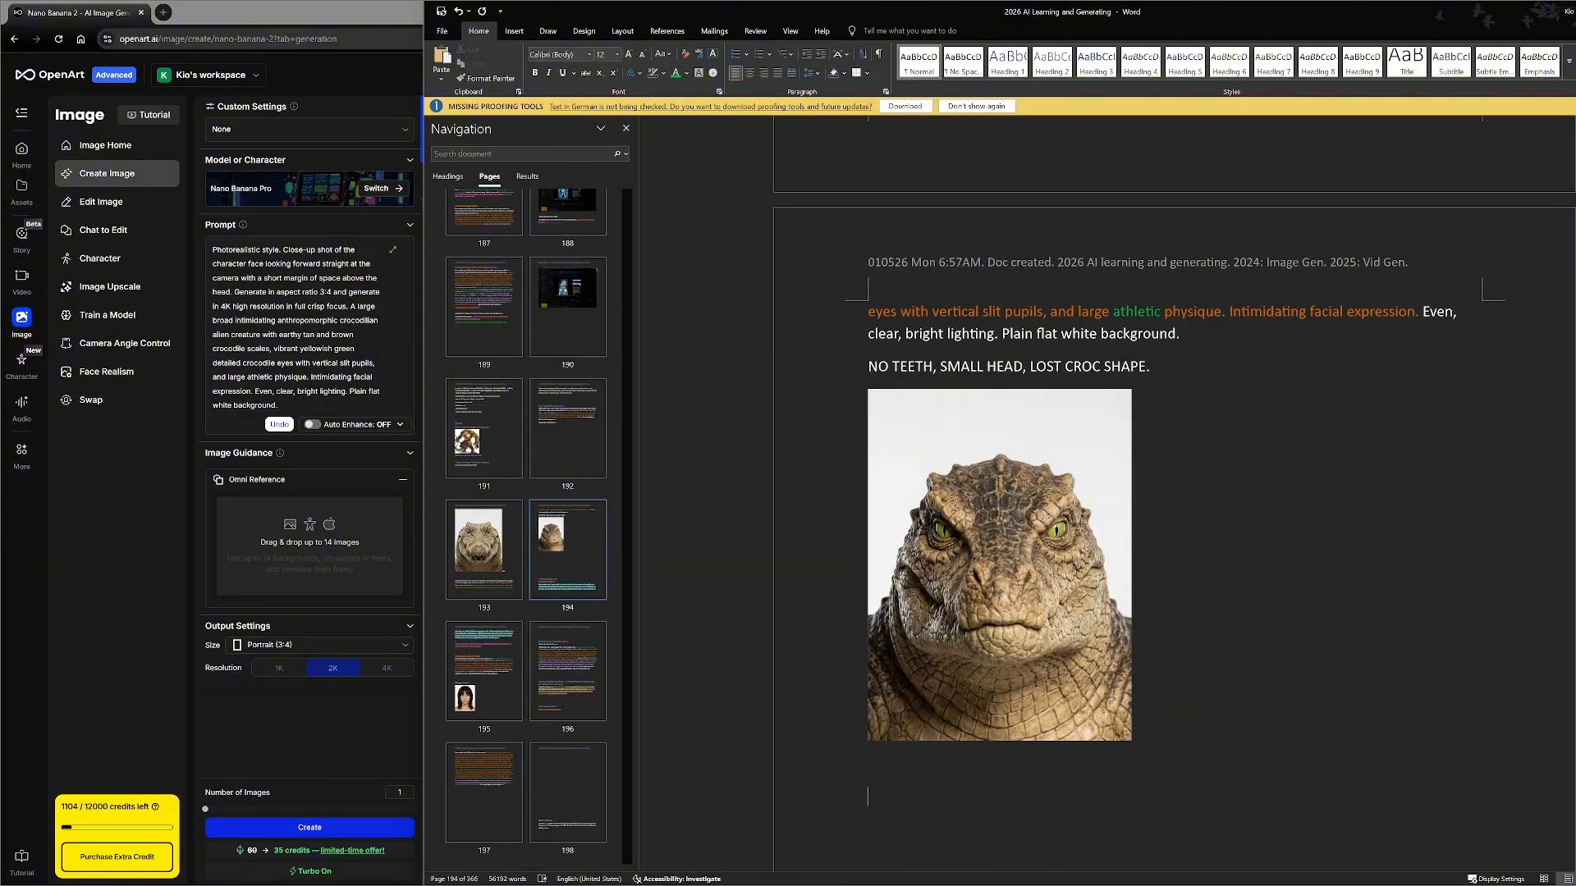
# - Copy the revised prompt paragraph above the note and paste it below the new headshot, keeping its text colors
pyautogui.scroll(5, 1132, 563)
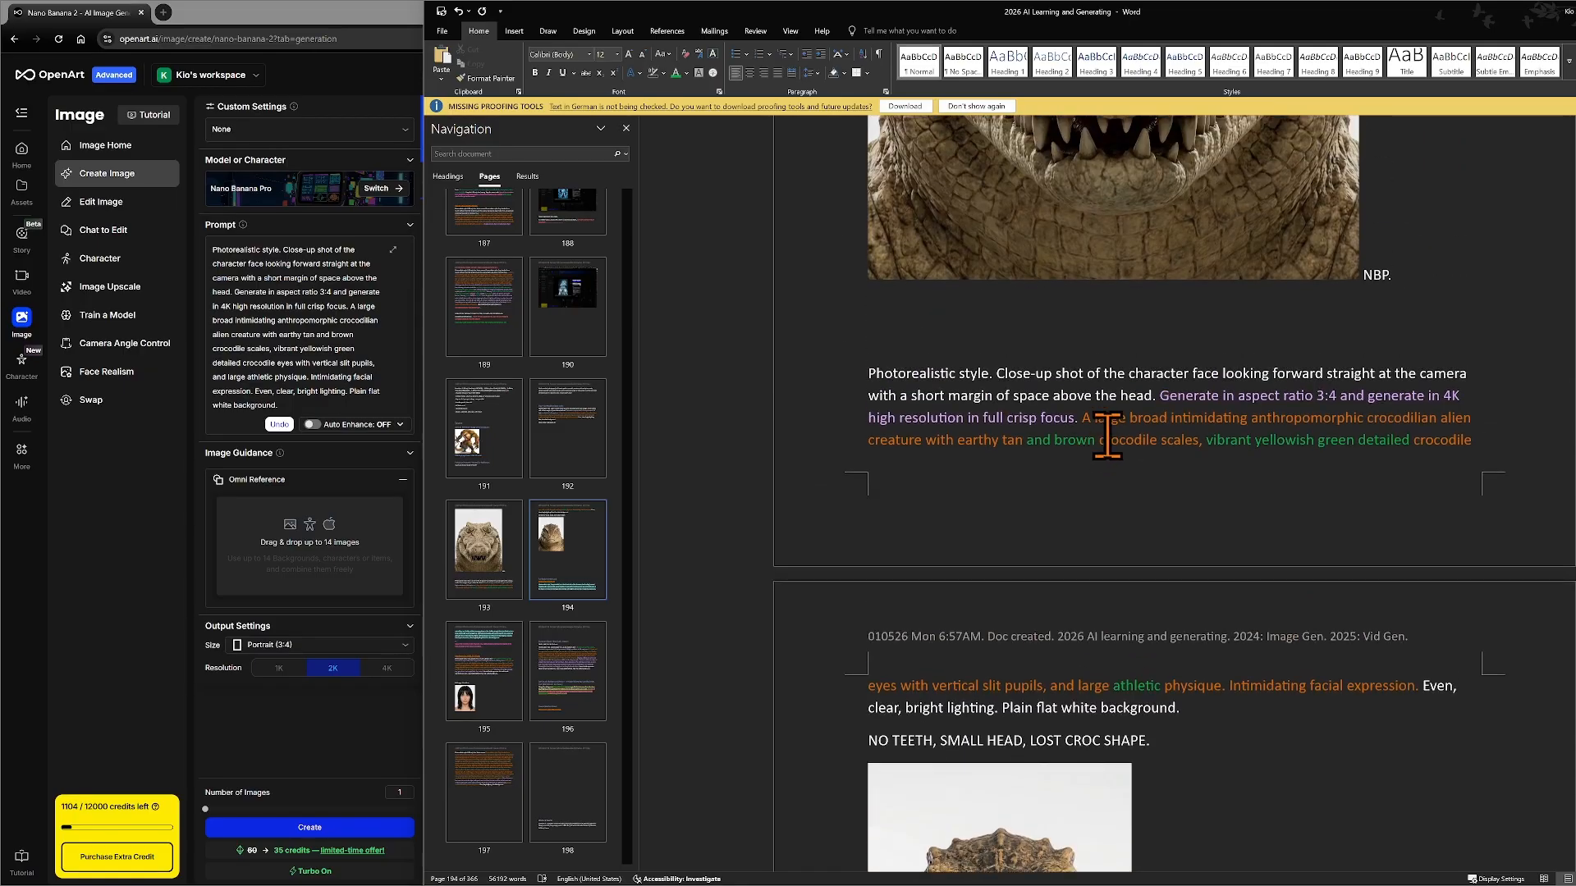
pyautogui.tripleClick(1107, 435)
pyautogui.hotkey('ctrl', 'c')
pyautogui.rightClick(1108, 435)
pyautogui.click(1143, 476)
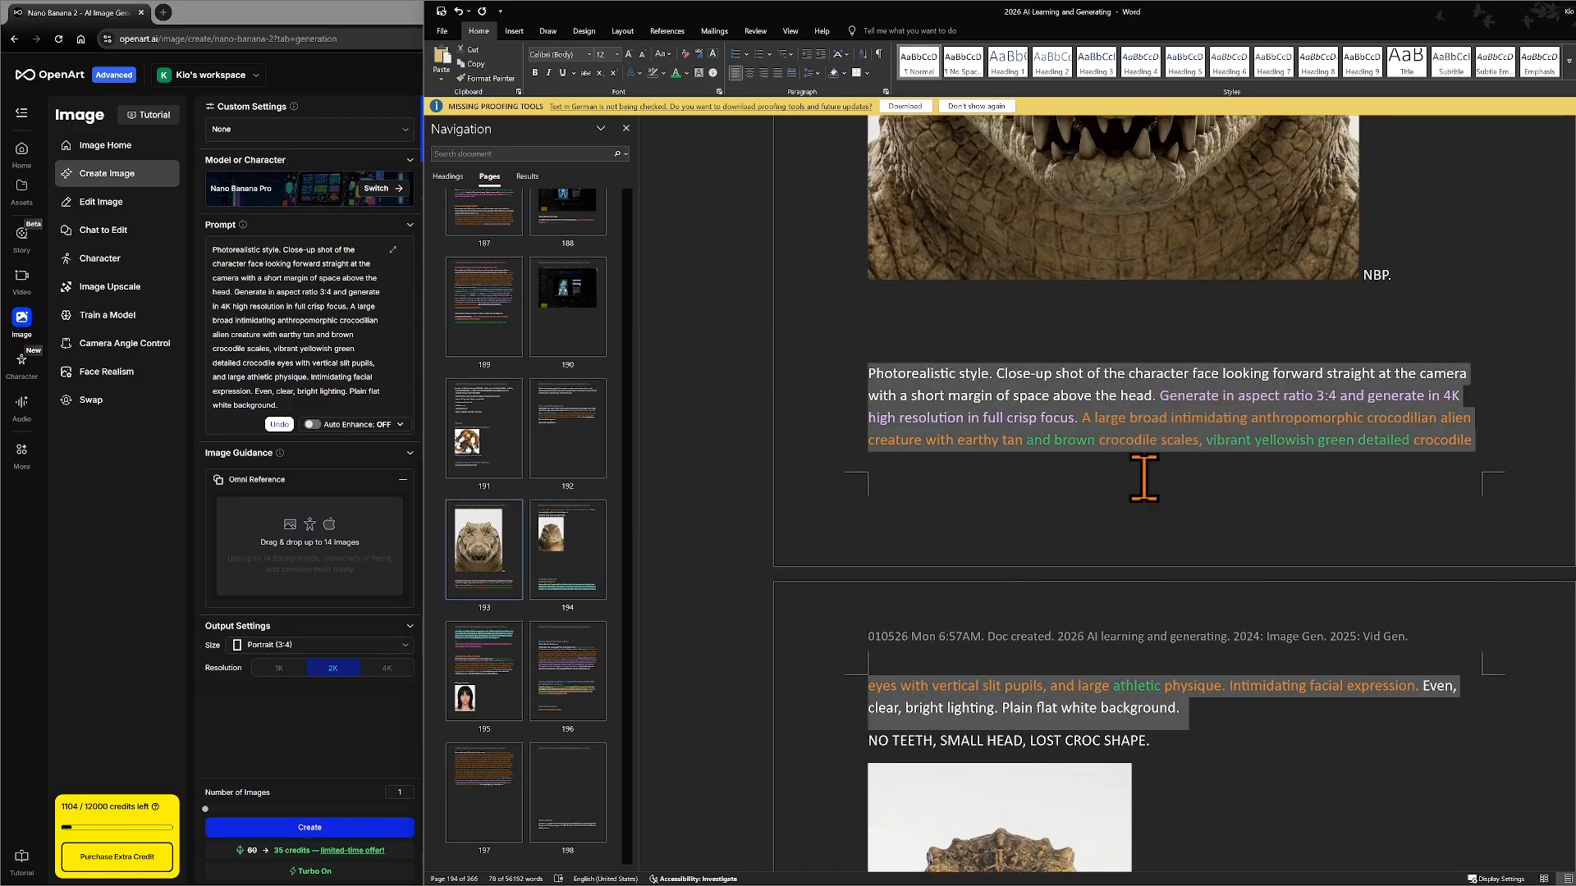
pyautogui.scroll(-10, 1143, 478)
pyautogui.click(904, 539)
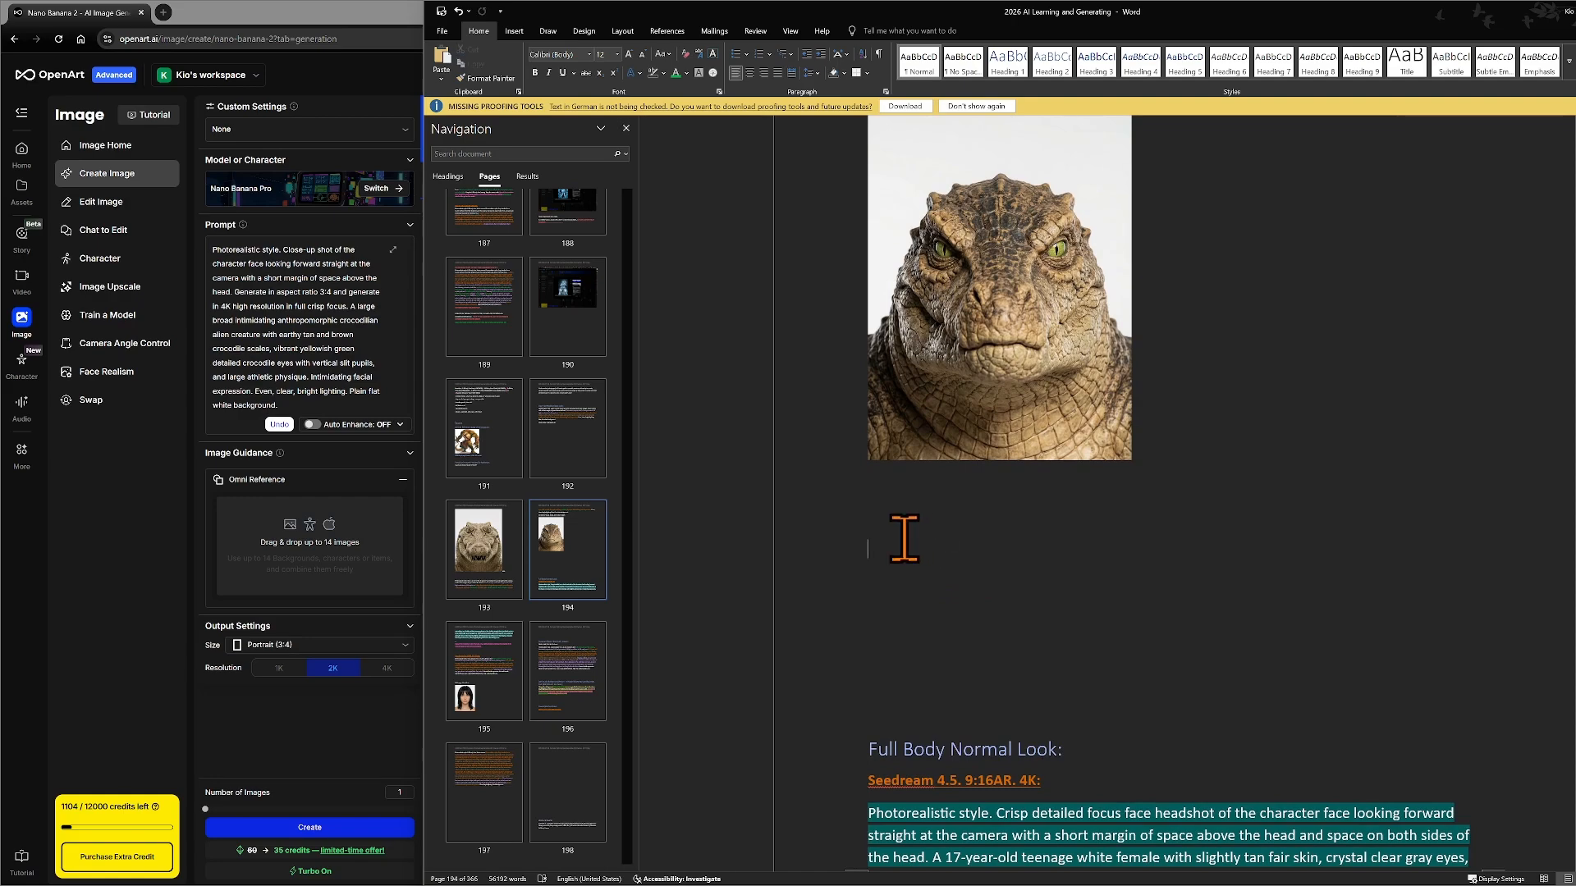
pyautogui.rightClick(904, 539)
pyautogui.click(925, 626)
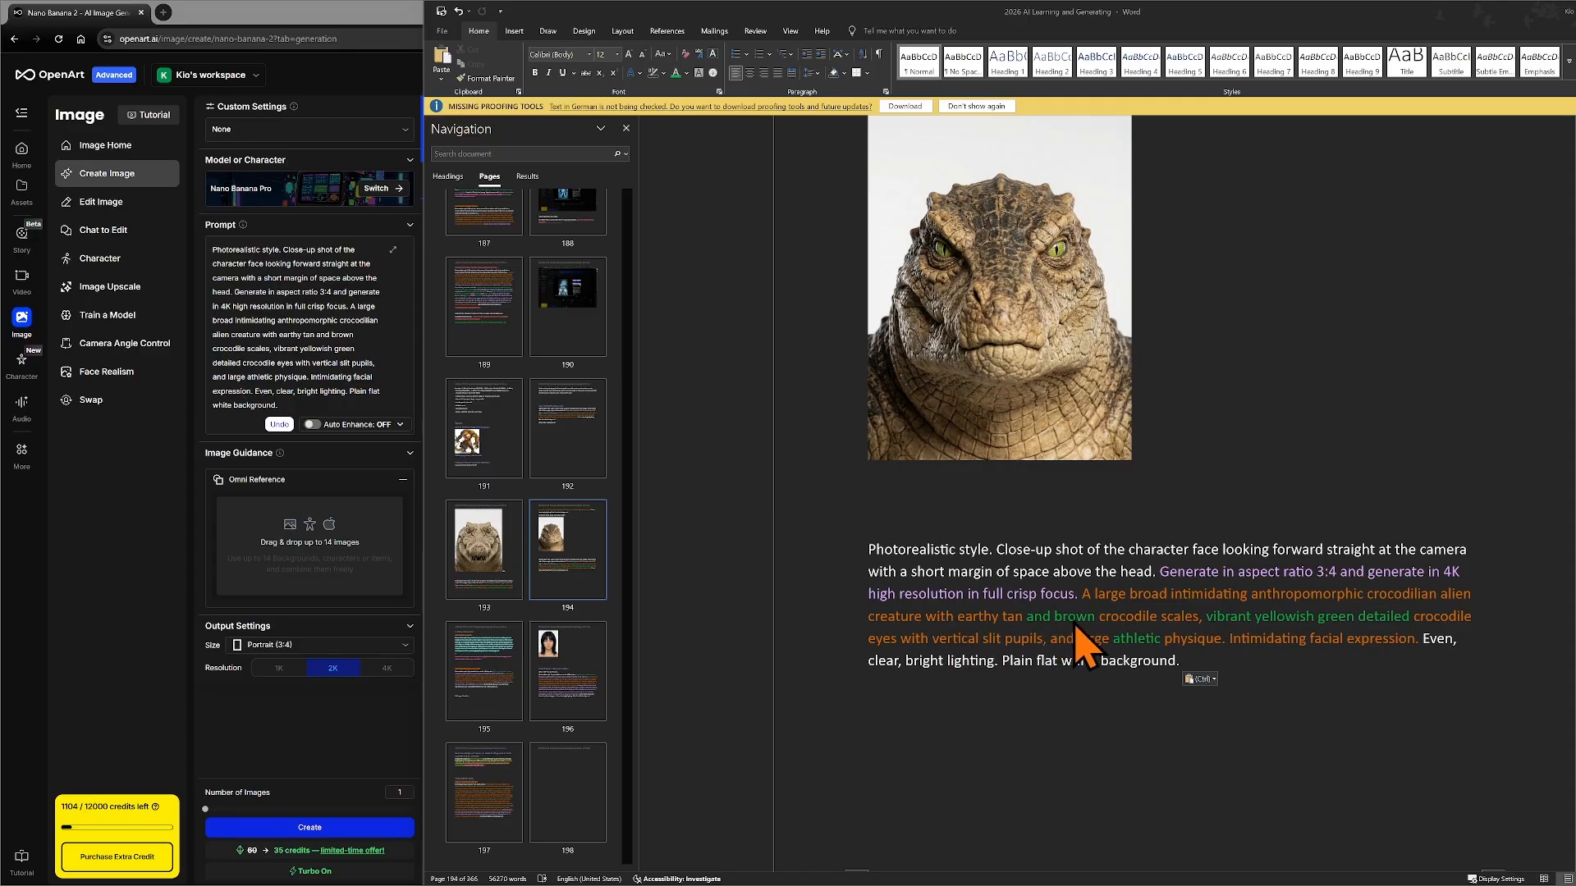
pyautogui.click(1157, 636)
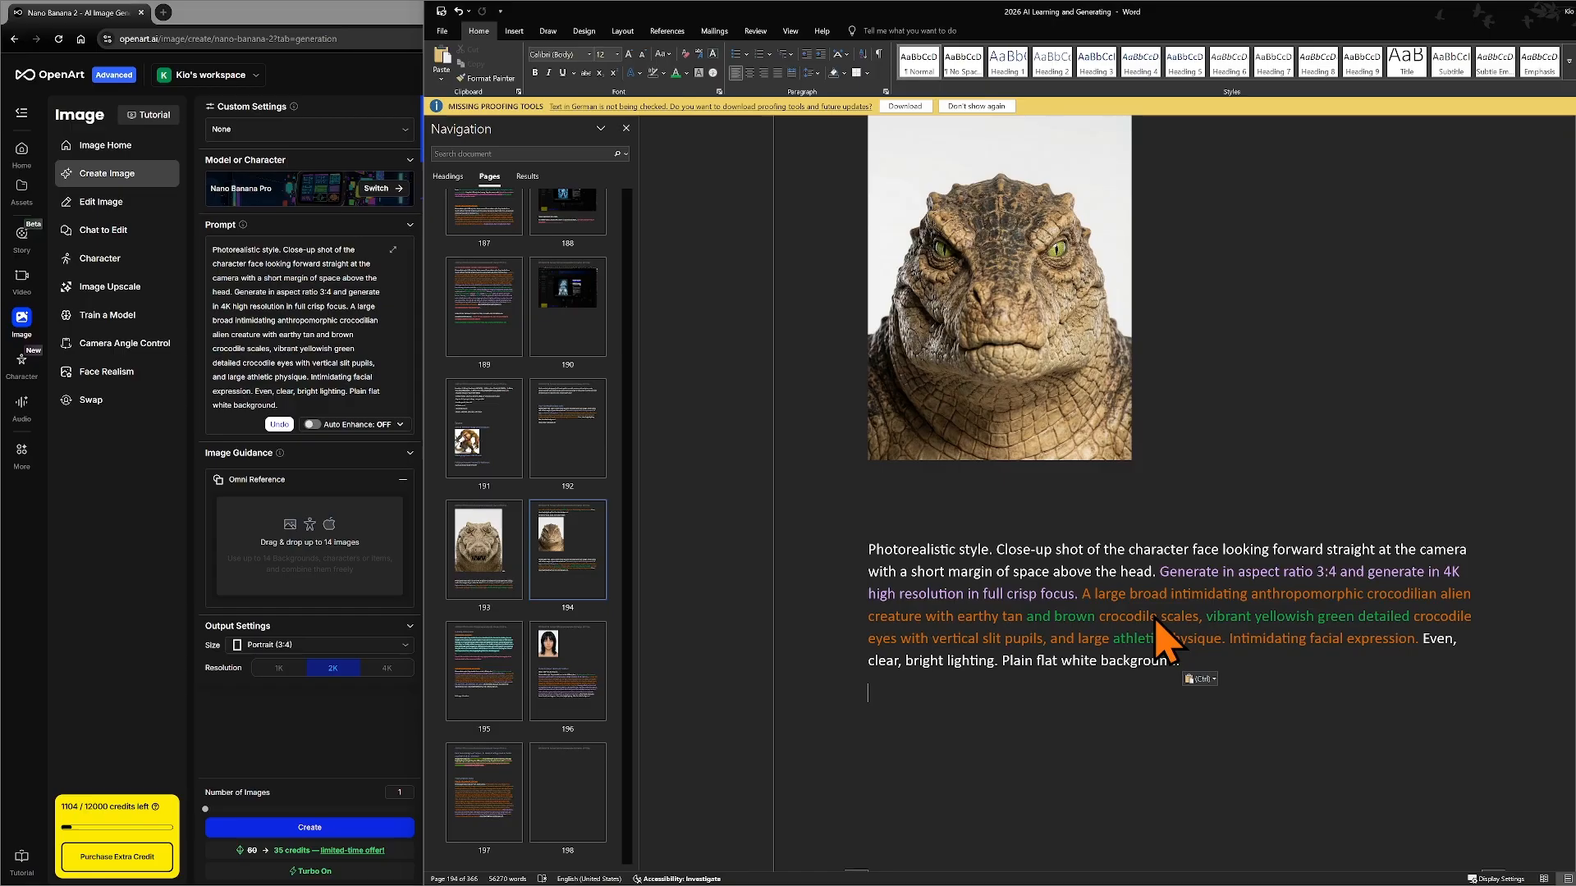
# - Insert "with a slight sheen" after "crocodile scales" in the copied prompt and color the added words green
pyautogui.click(1200, 617)
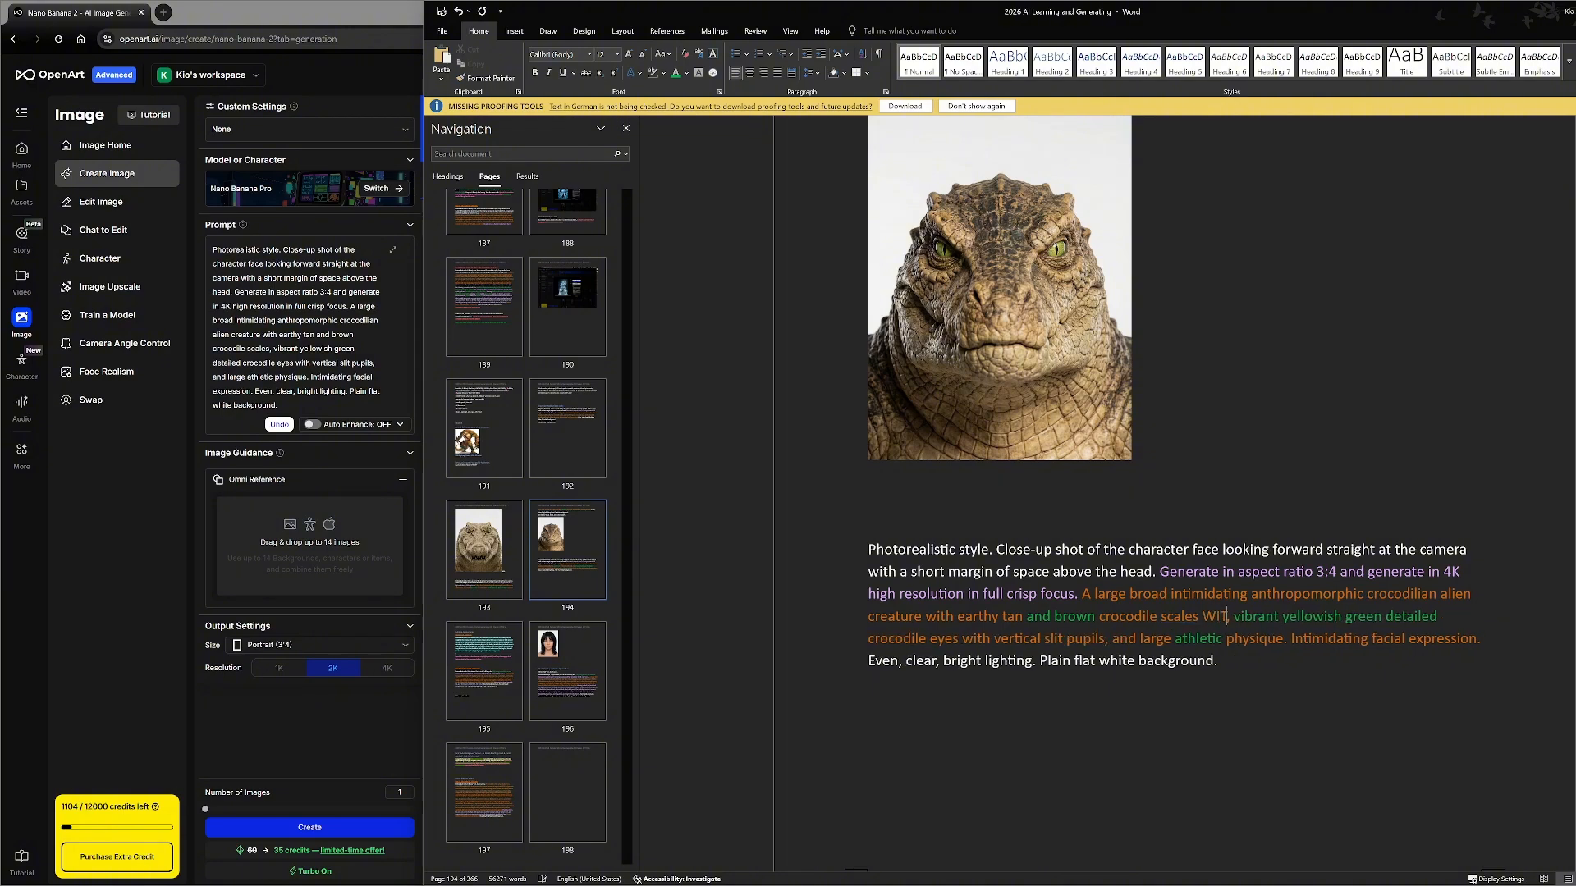
pyautogui.press('capslock')
pyautogui.write('with a slic')
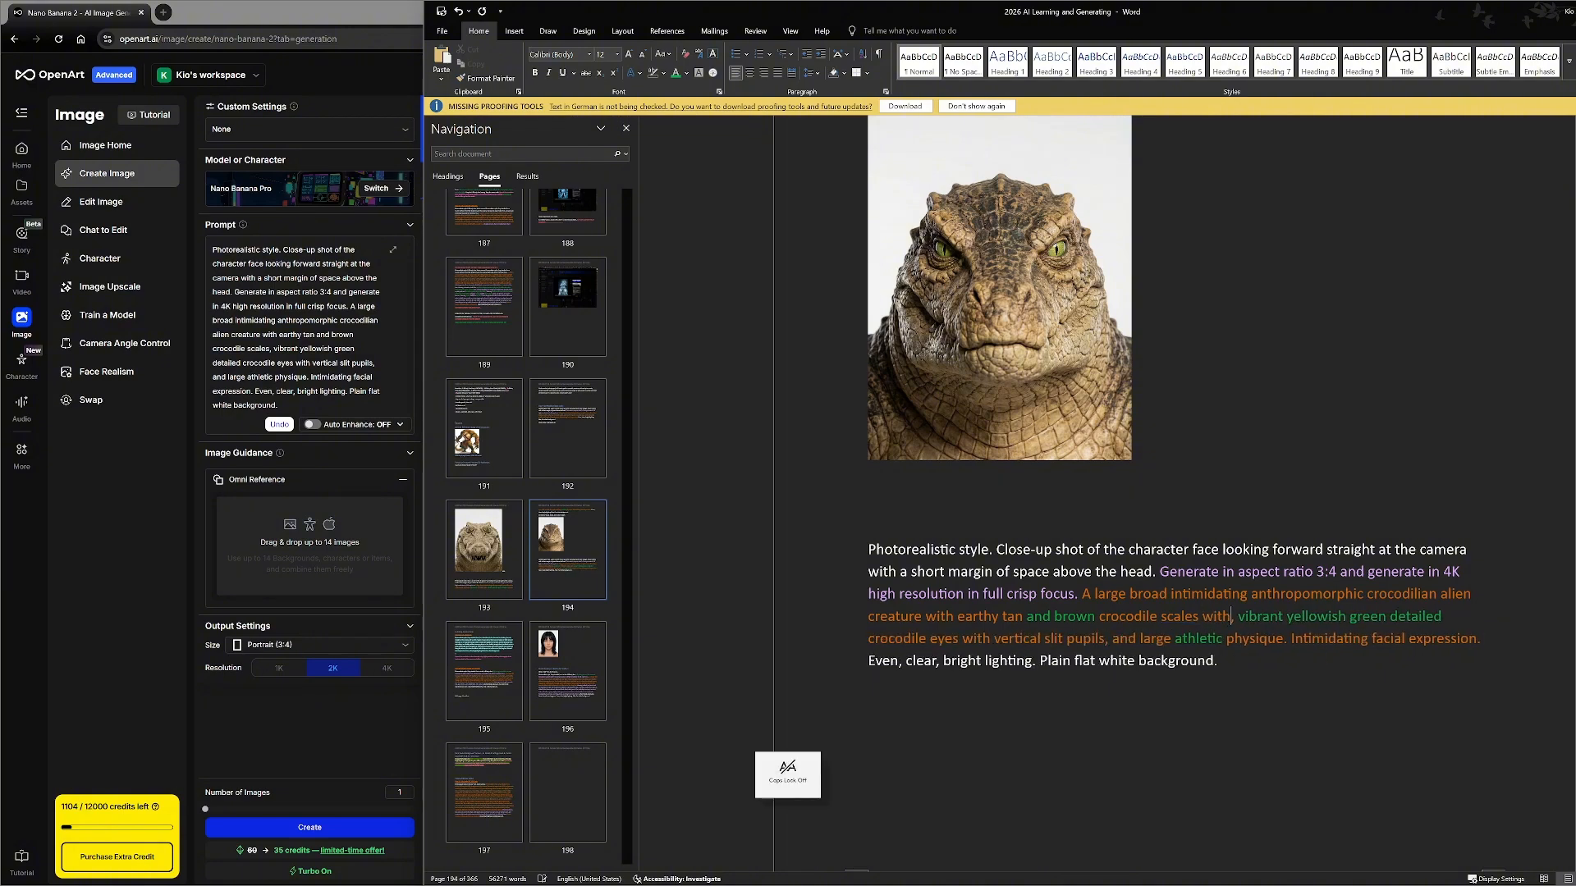
pyautogui.write('ht sheen')
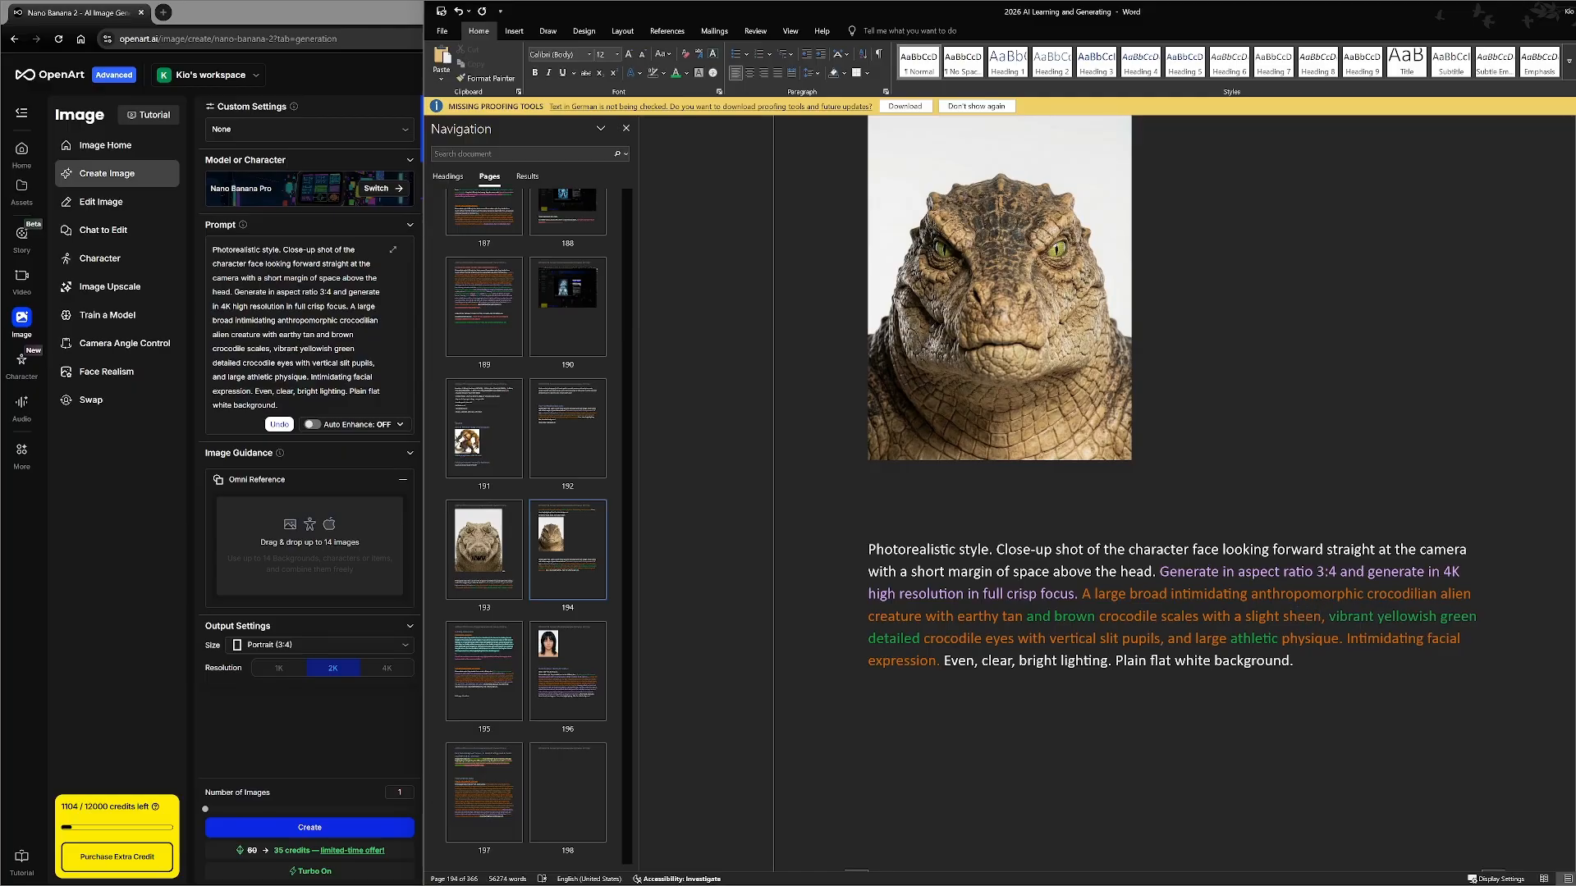
pyautogui.moveTo(1202, 617); pyautogui.dragTo(1274, 617)
pyautogui.moveTo(1274, 617); pyautogui.dragTo(1316, 618)
pyautogui.click(1346, 642)
# - Replace "athletic" with "hulking crocodilian" before "physique" in the prompt below the newest headshot
pyautogui.moveTo(1231, 640); pyautogui.dragTo(1278, 640)
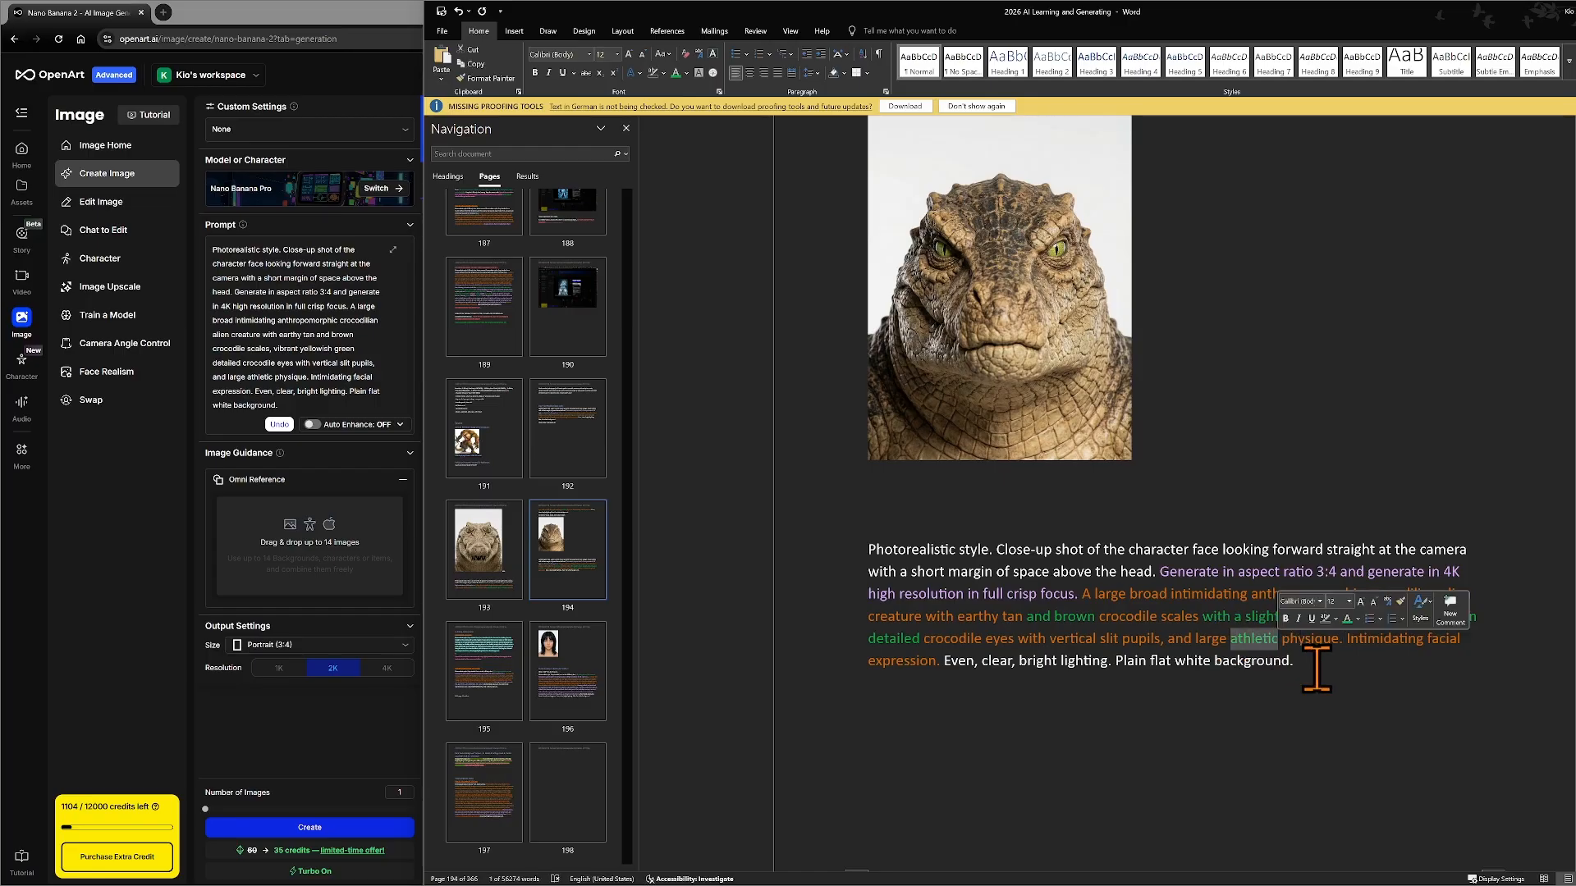
pyautogui.press('BackSpace')
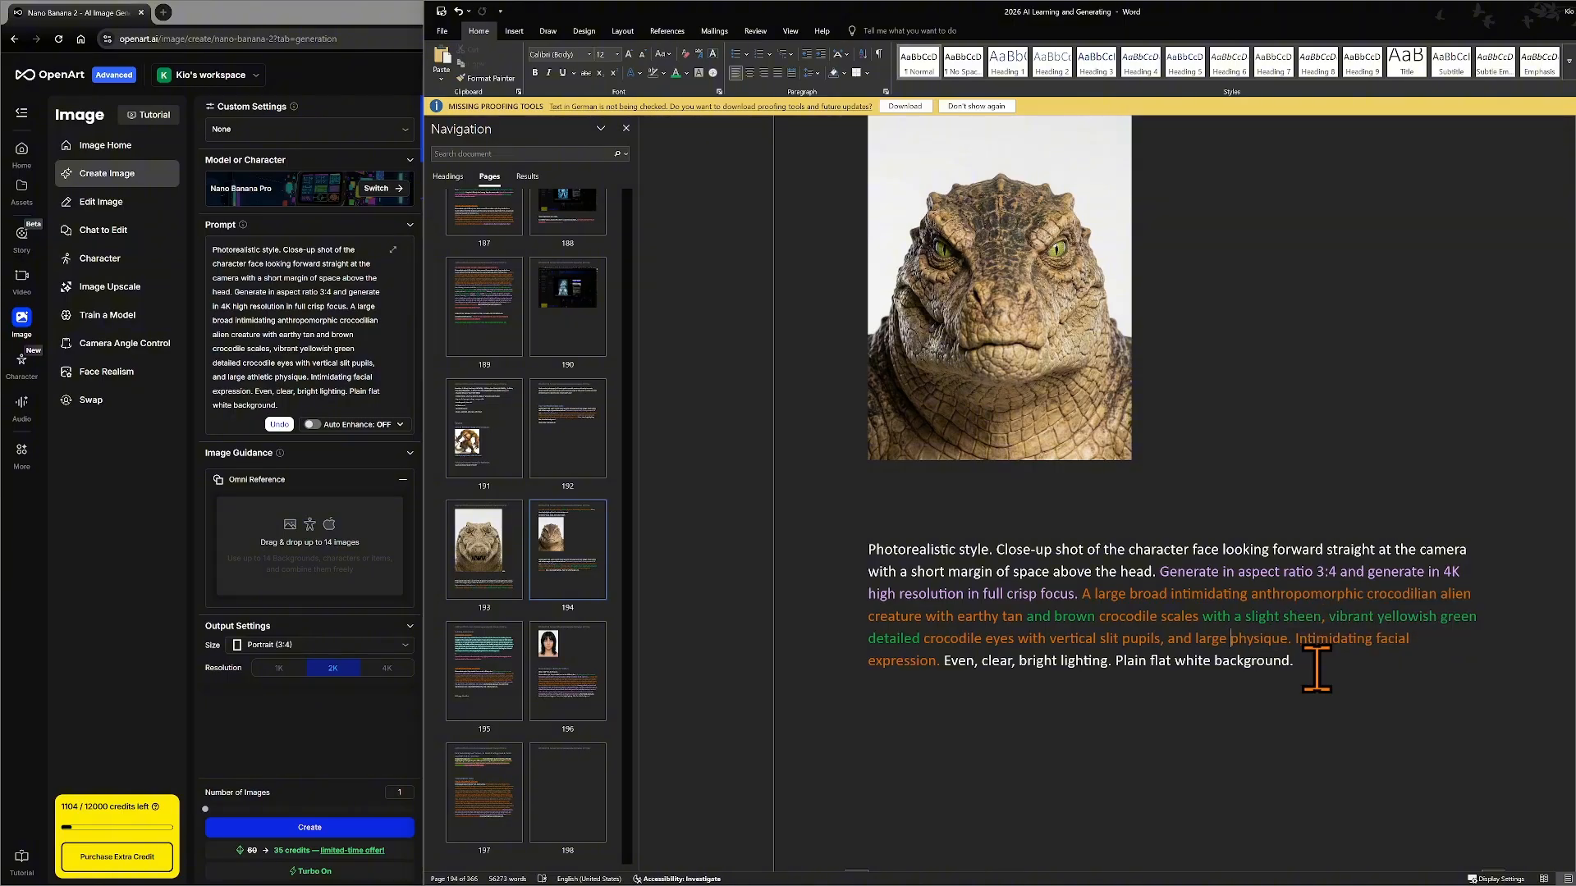
pyautogui.scroll(1, 1317, 669)
pyautogui.write('hulking')
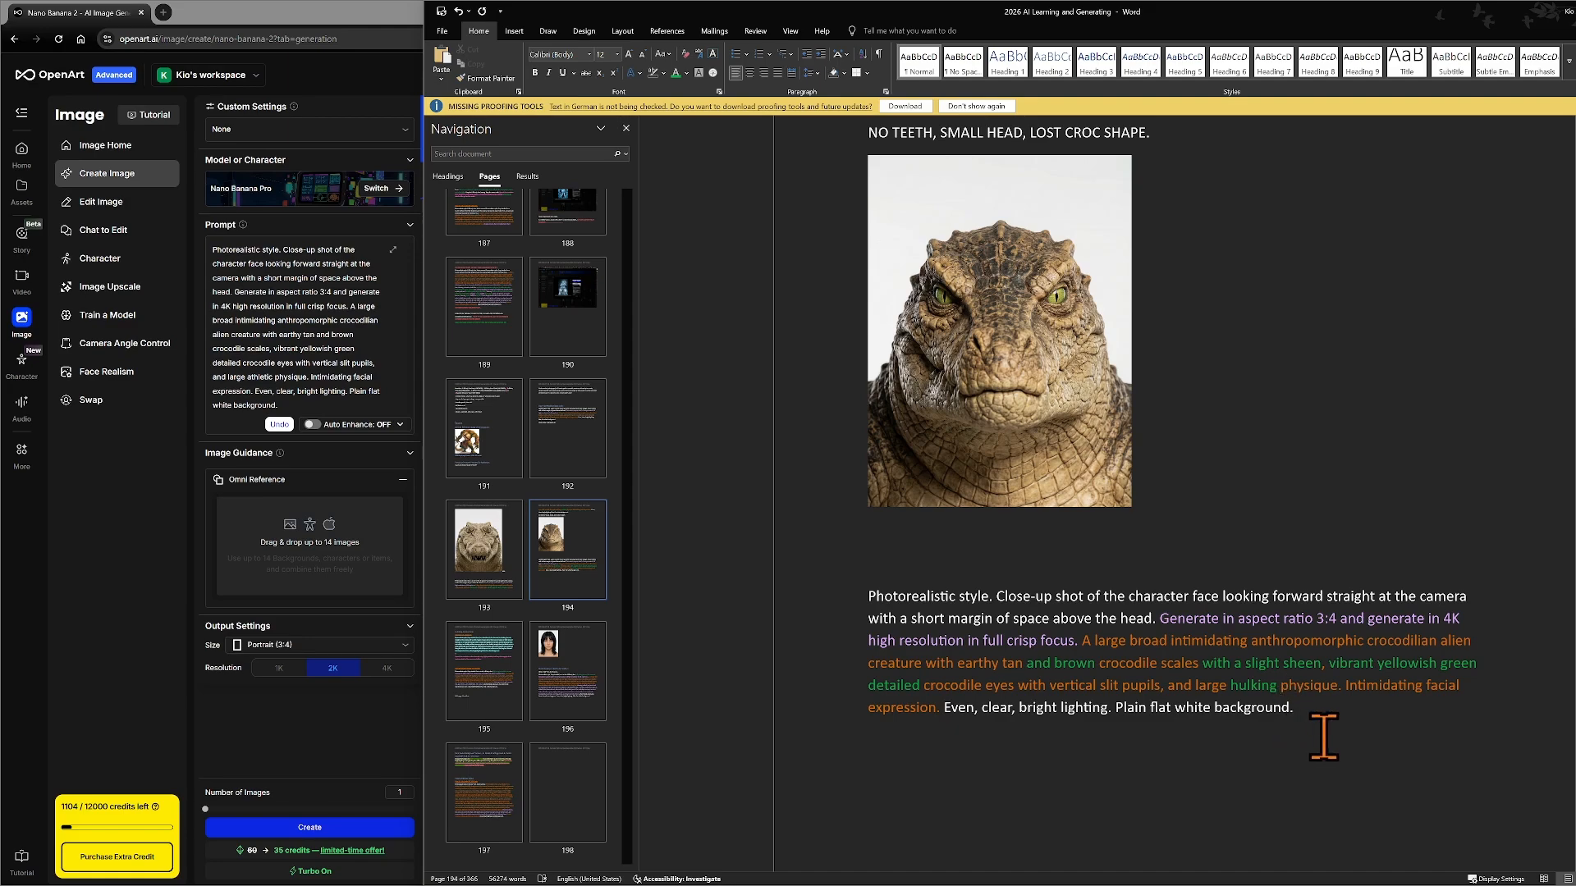
pyautogui.write('c')
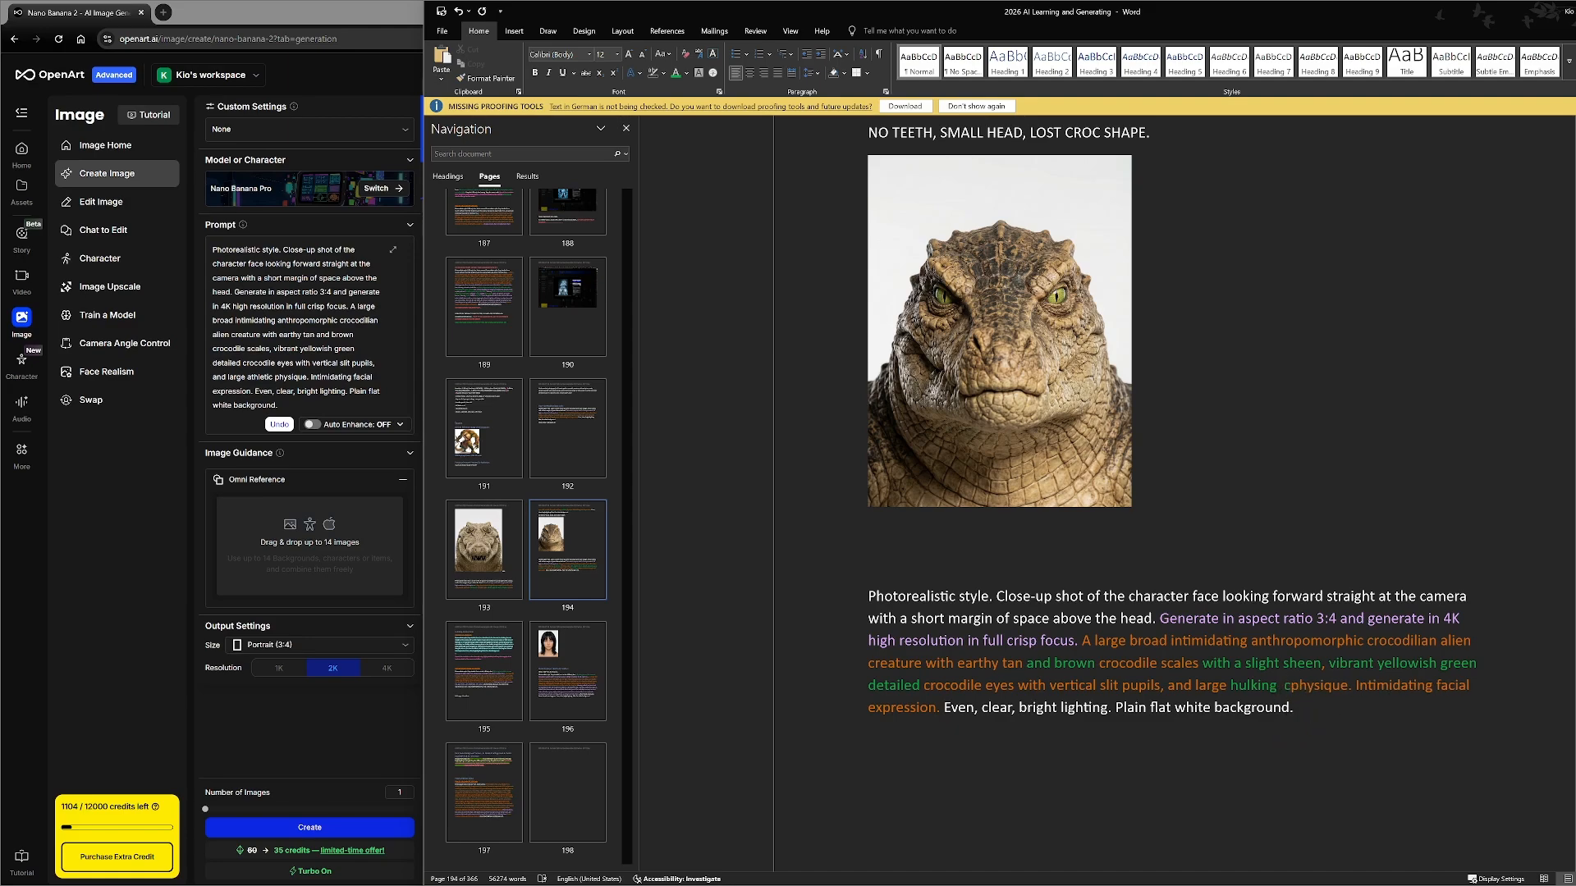
pyautogui.write('roc')
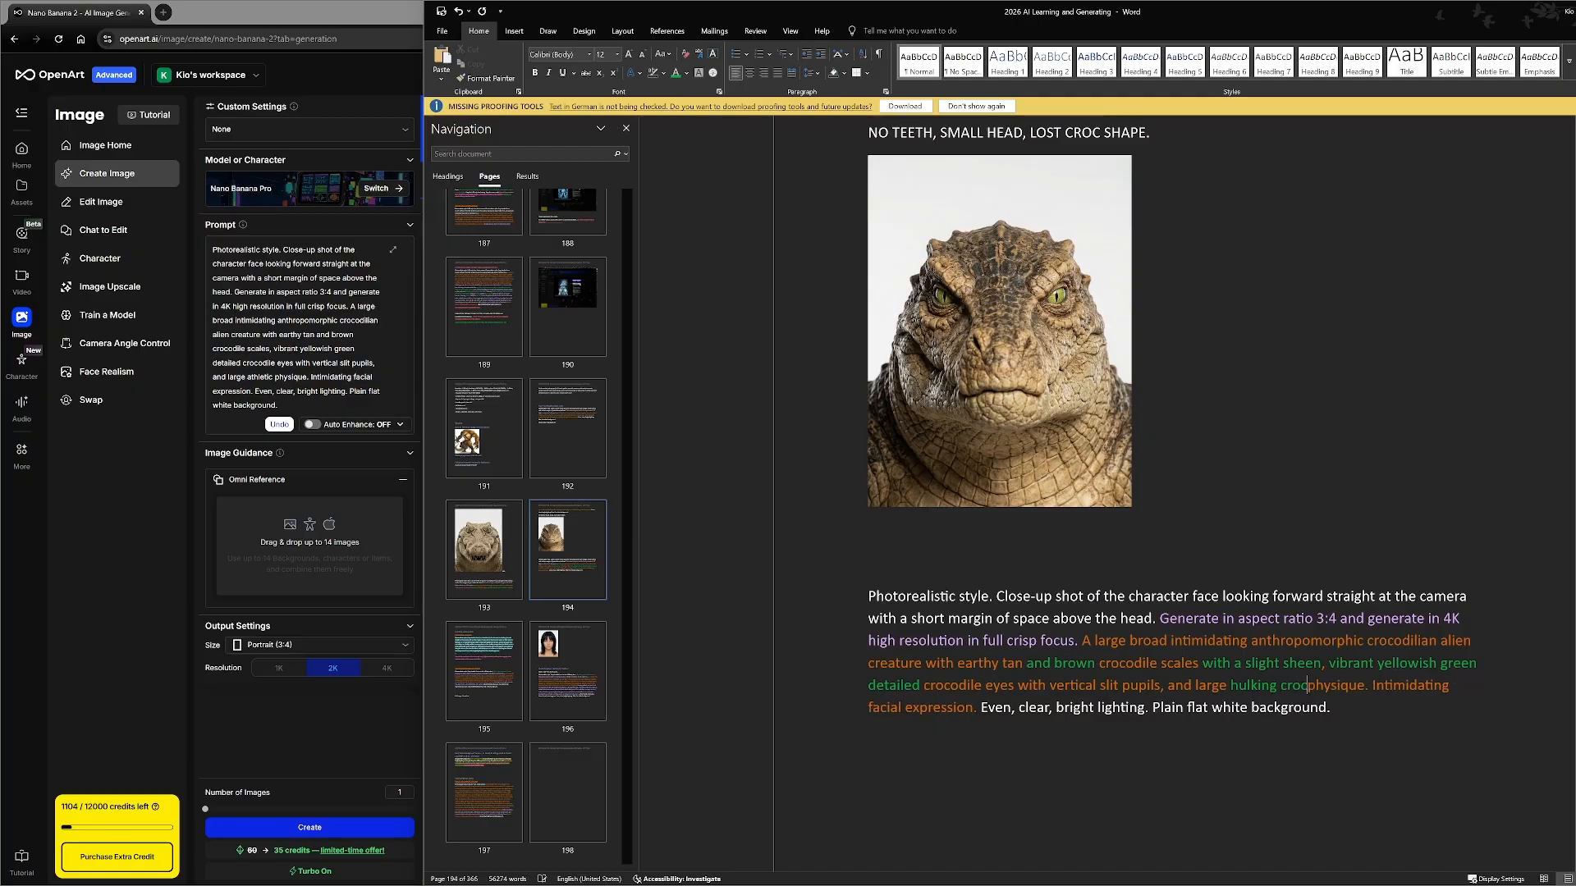
pyautogui.write('oc')
pyautogui.write('ilian')
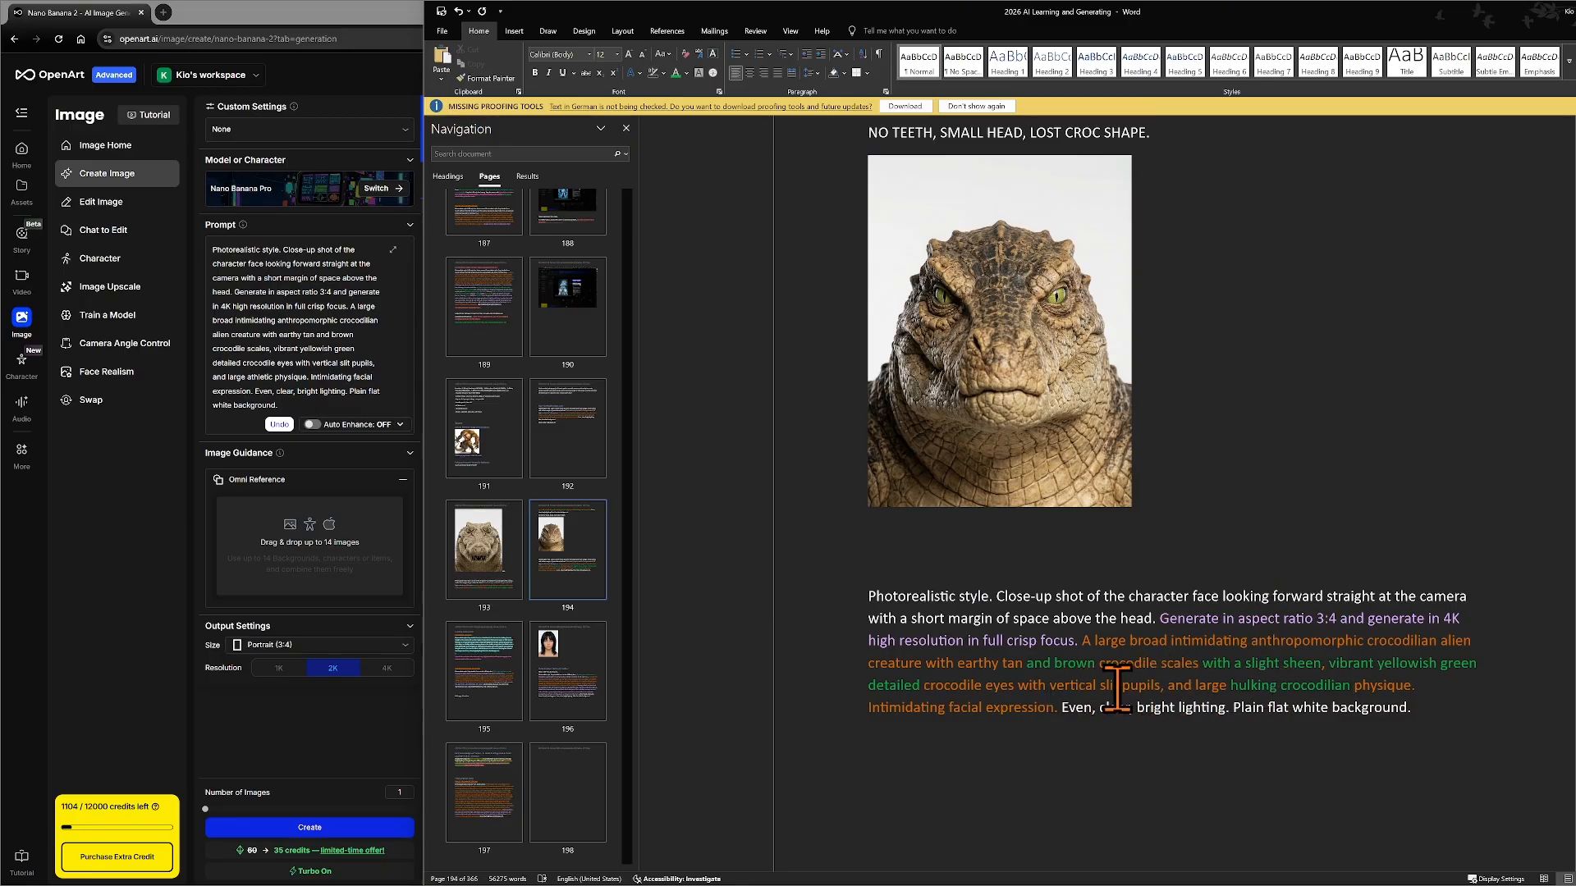
# - Insert "crocodile teeth," between "vertical slit pupils," and "and large" in the prompt
pyautogui.click(1166, 686)
pyautogui.scroll(3, 1219, 707)
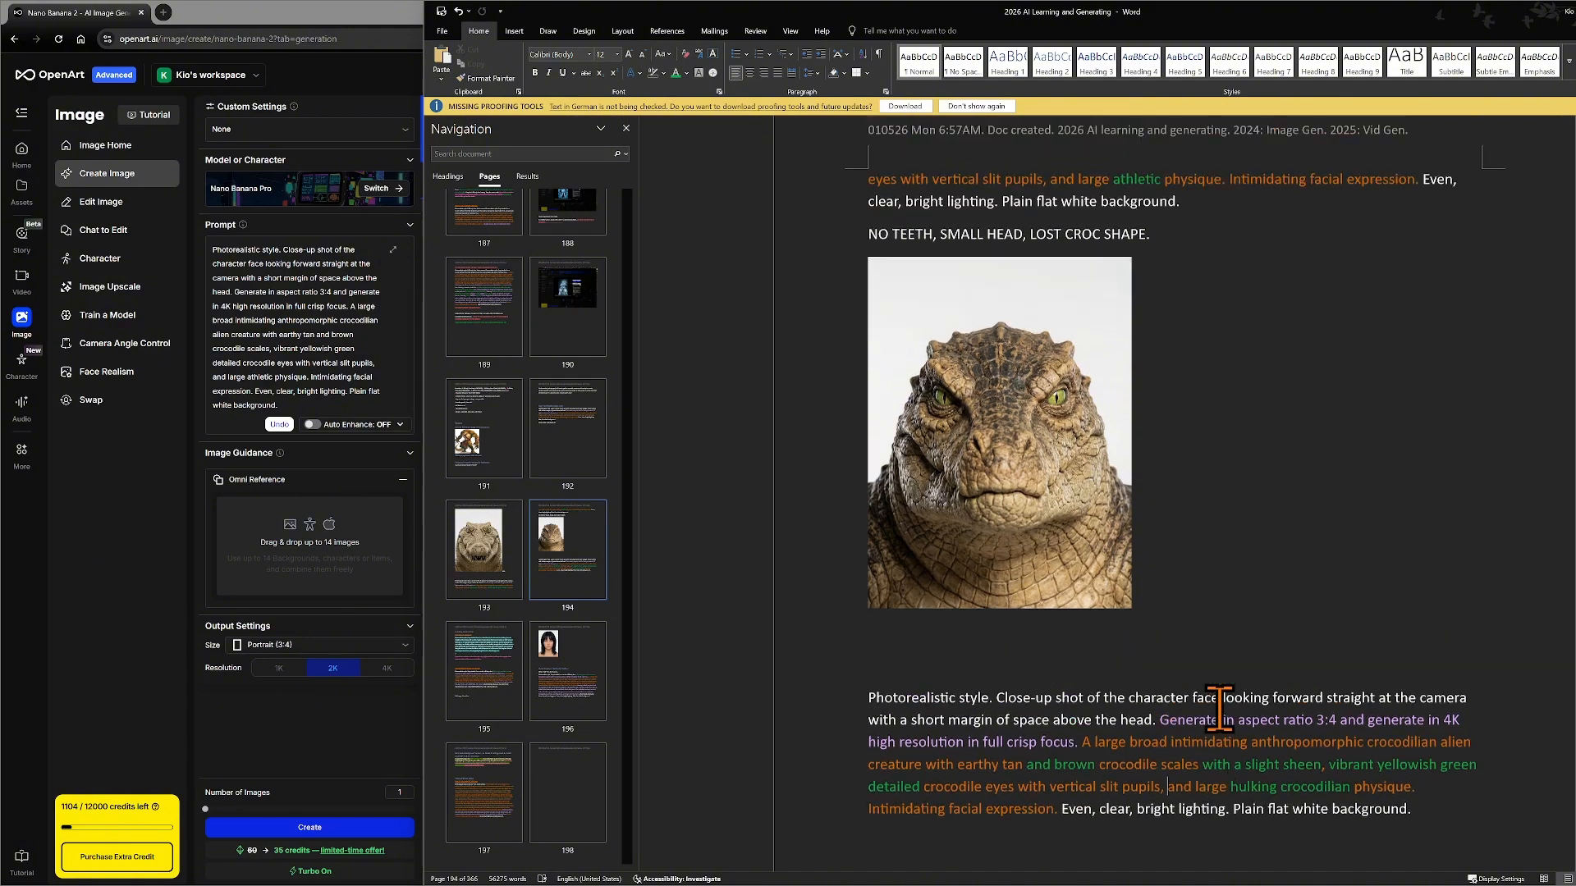
pyautogui.scroll(-2, 1219, 707)
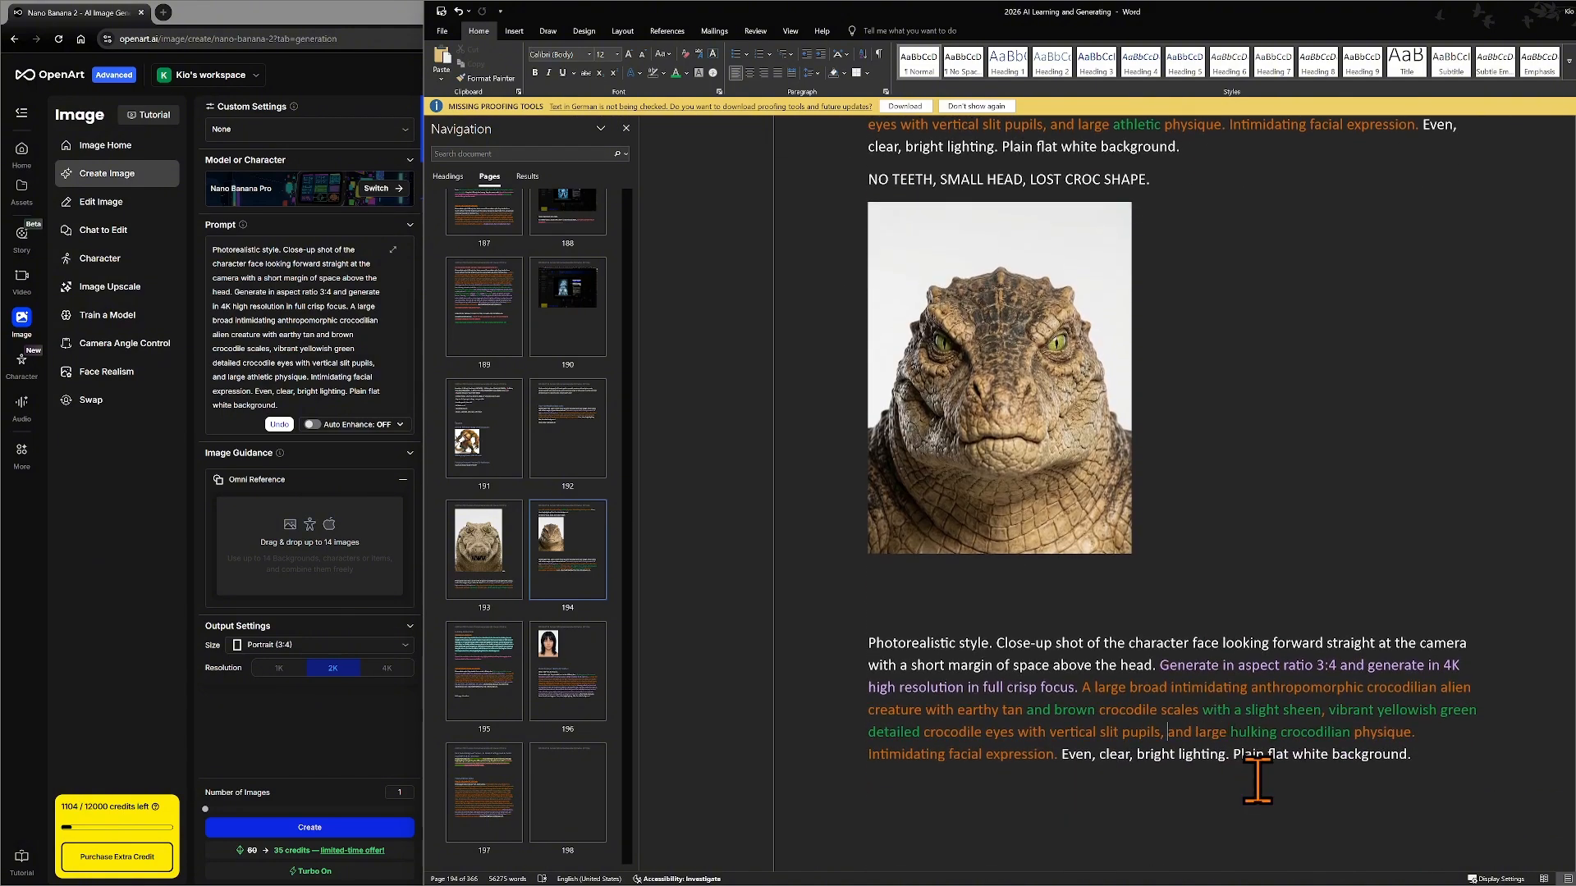
pyautogui.write('croco')
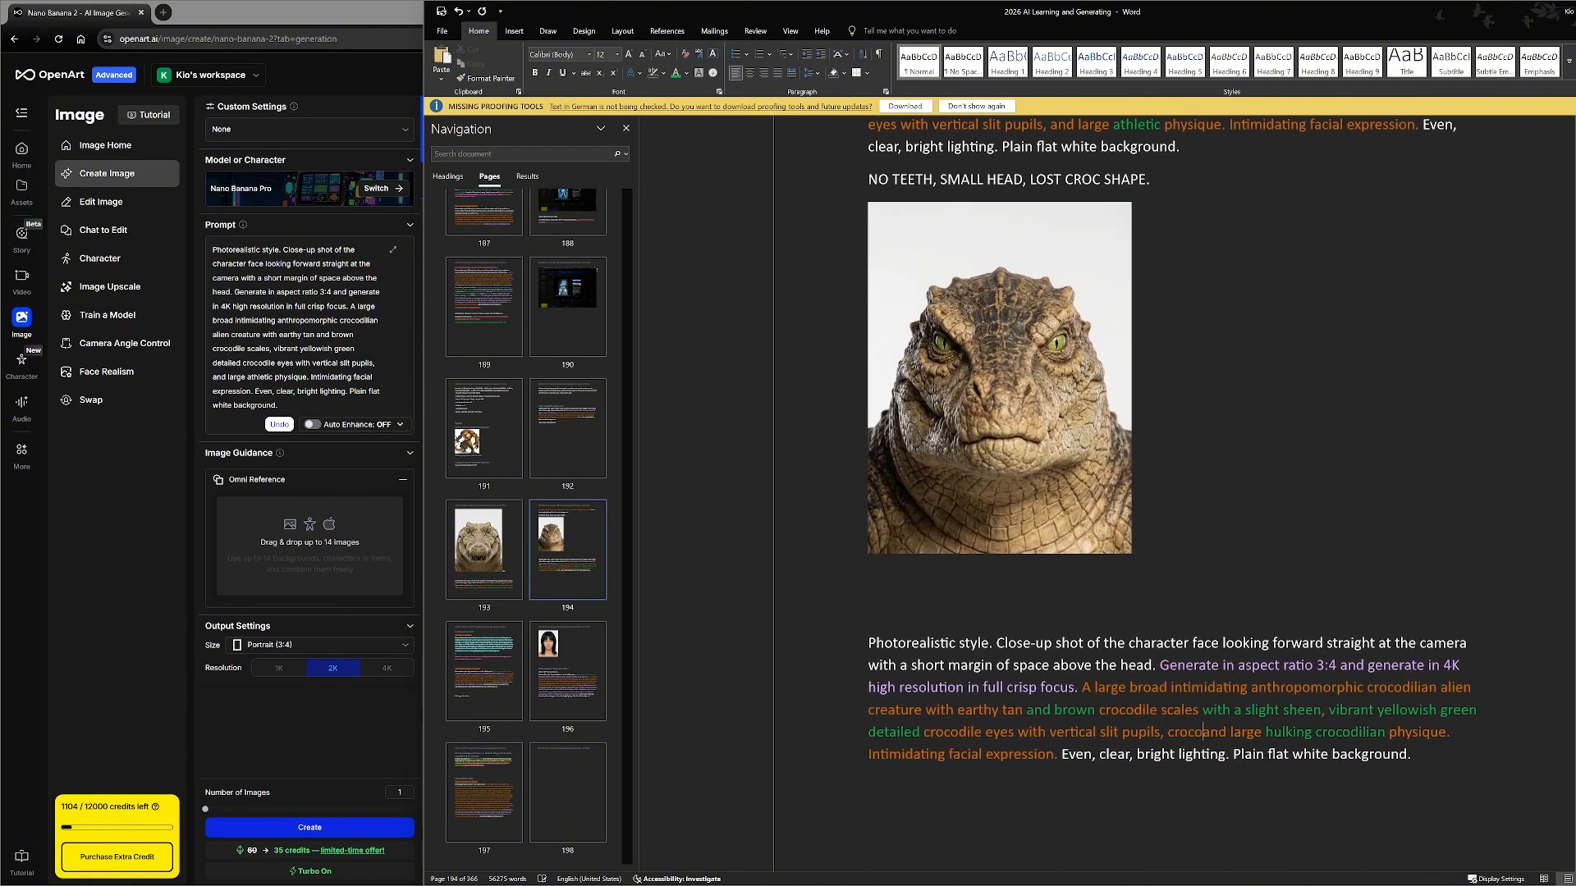
pyautogui.write('dile teet')
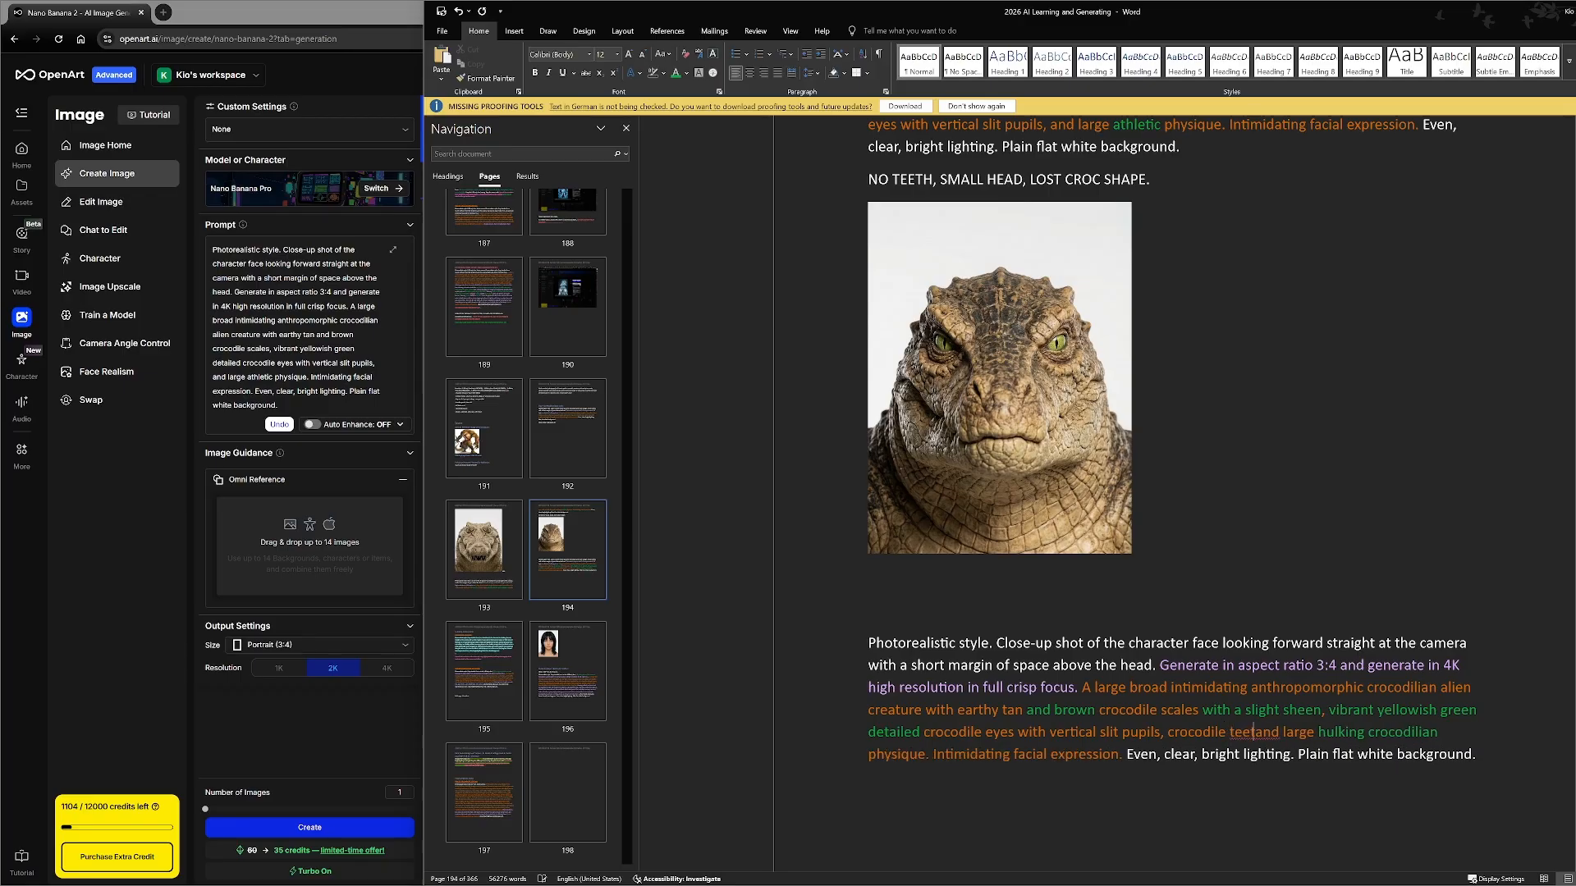
pyautogui.write('h')
pyautogui.press('BackSpace')
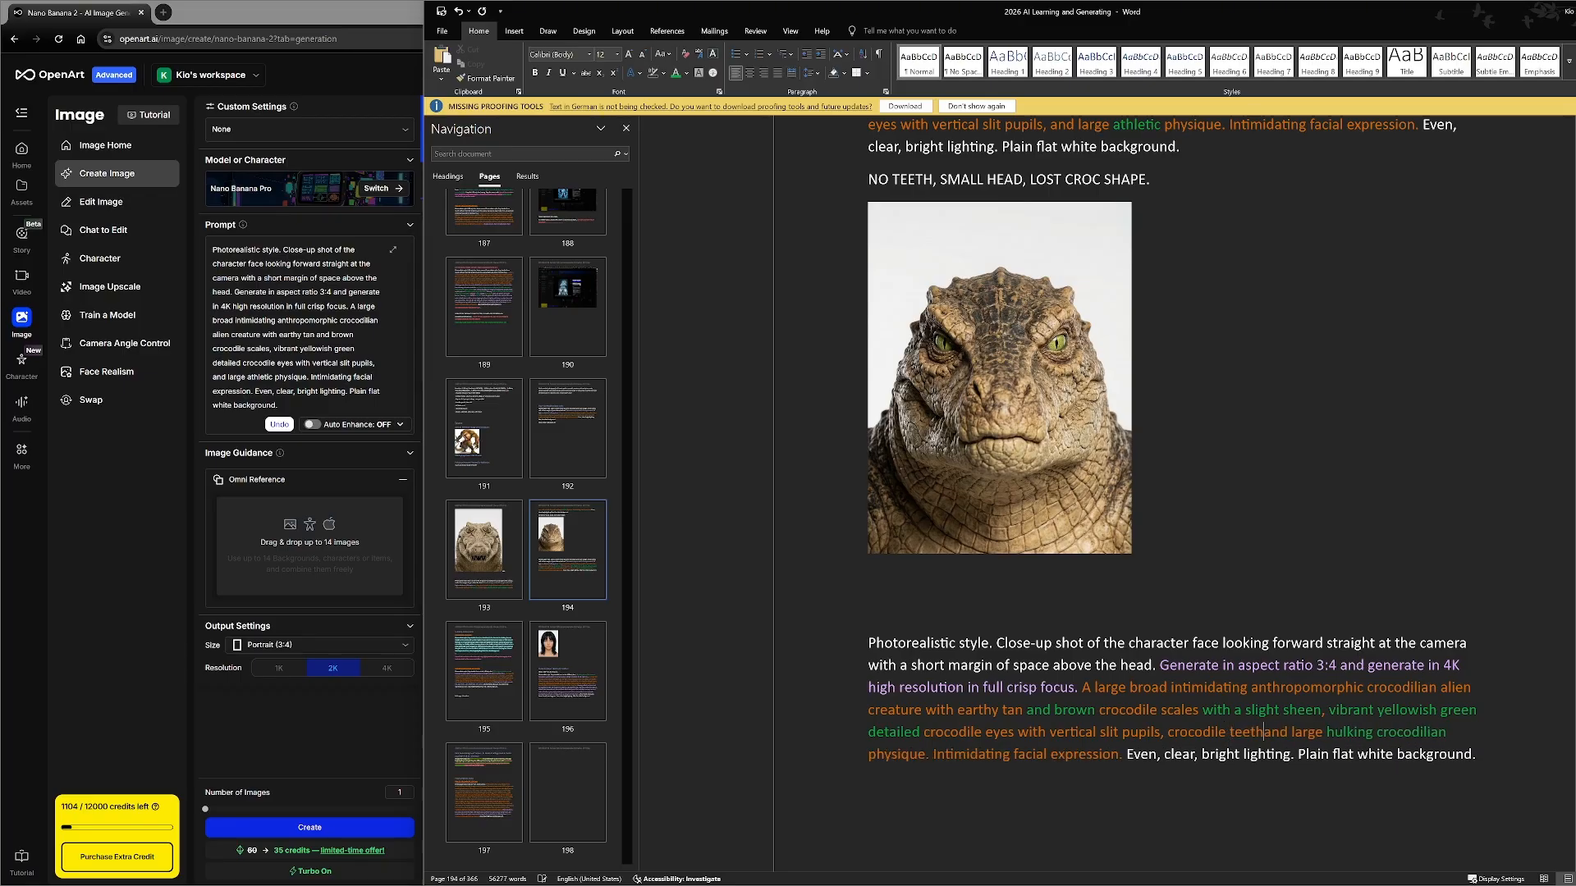
pyautogui.write(',')
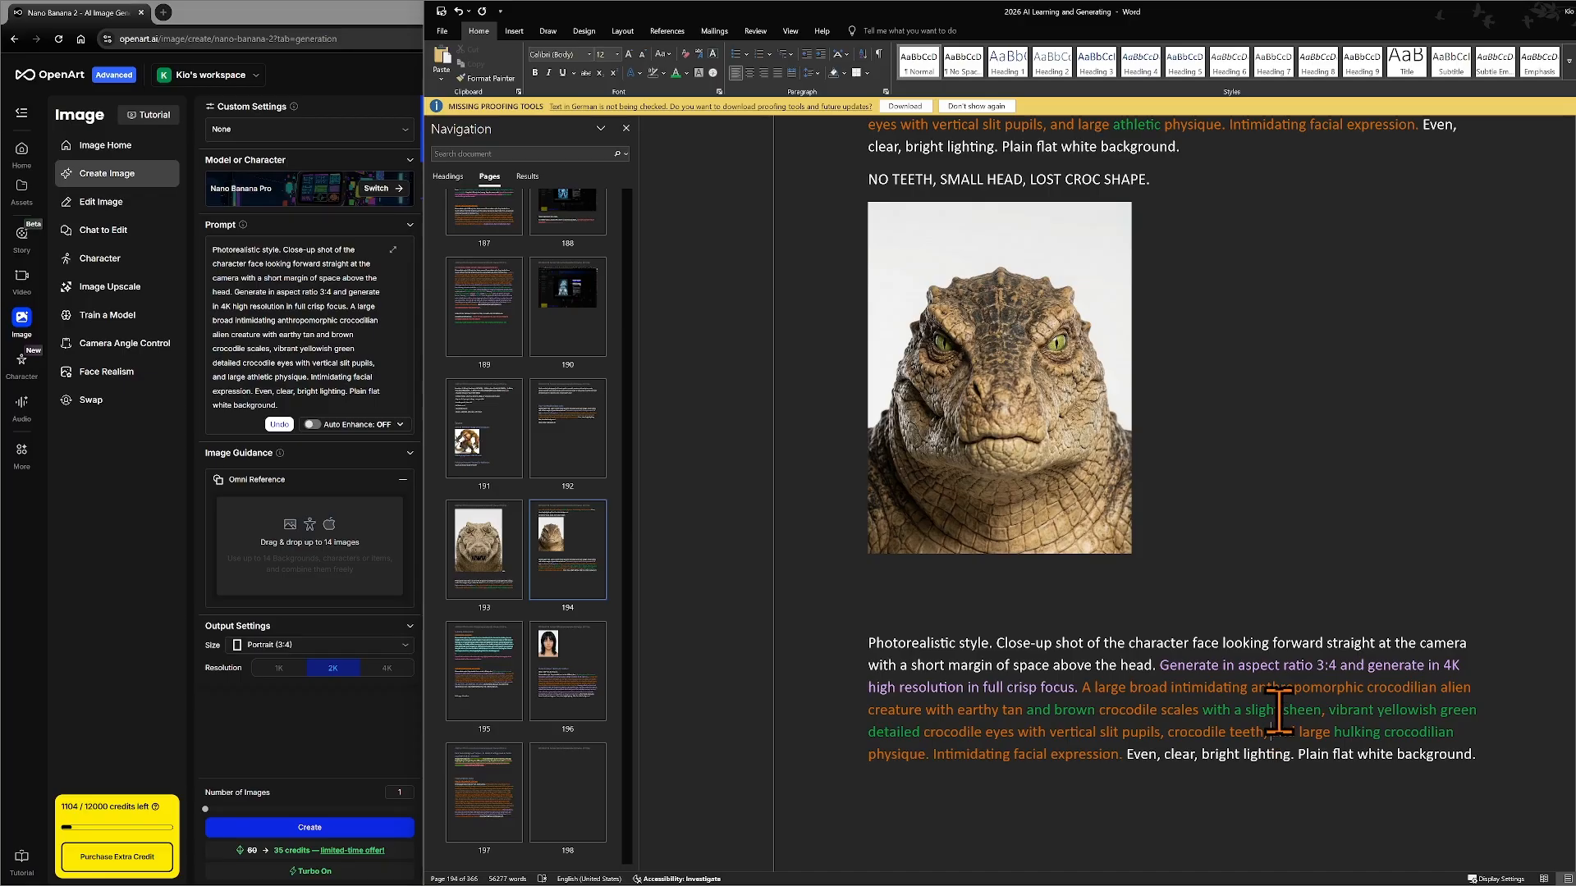
# - Check the earlier toothed crocodile headshot, and add "natural" before "crocodile teeth" in the prompt
pyautogui.scroll(8, 1313, 640)
pyautogui.scroll(3, 1239, 640)
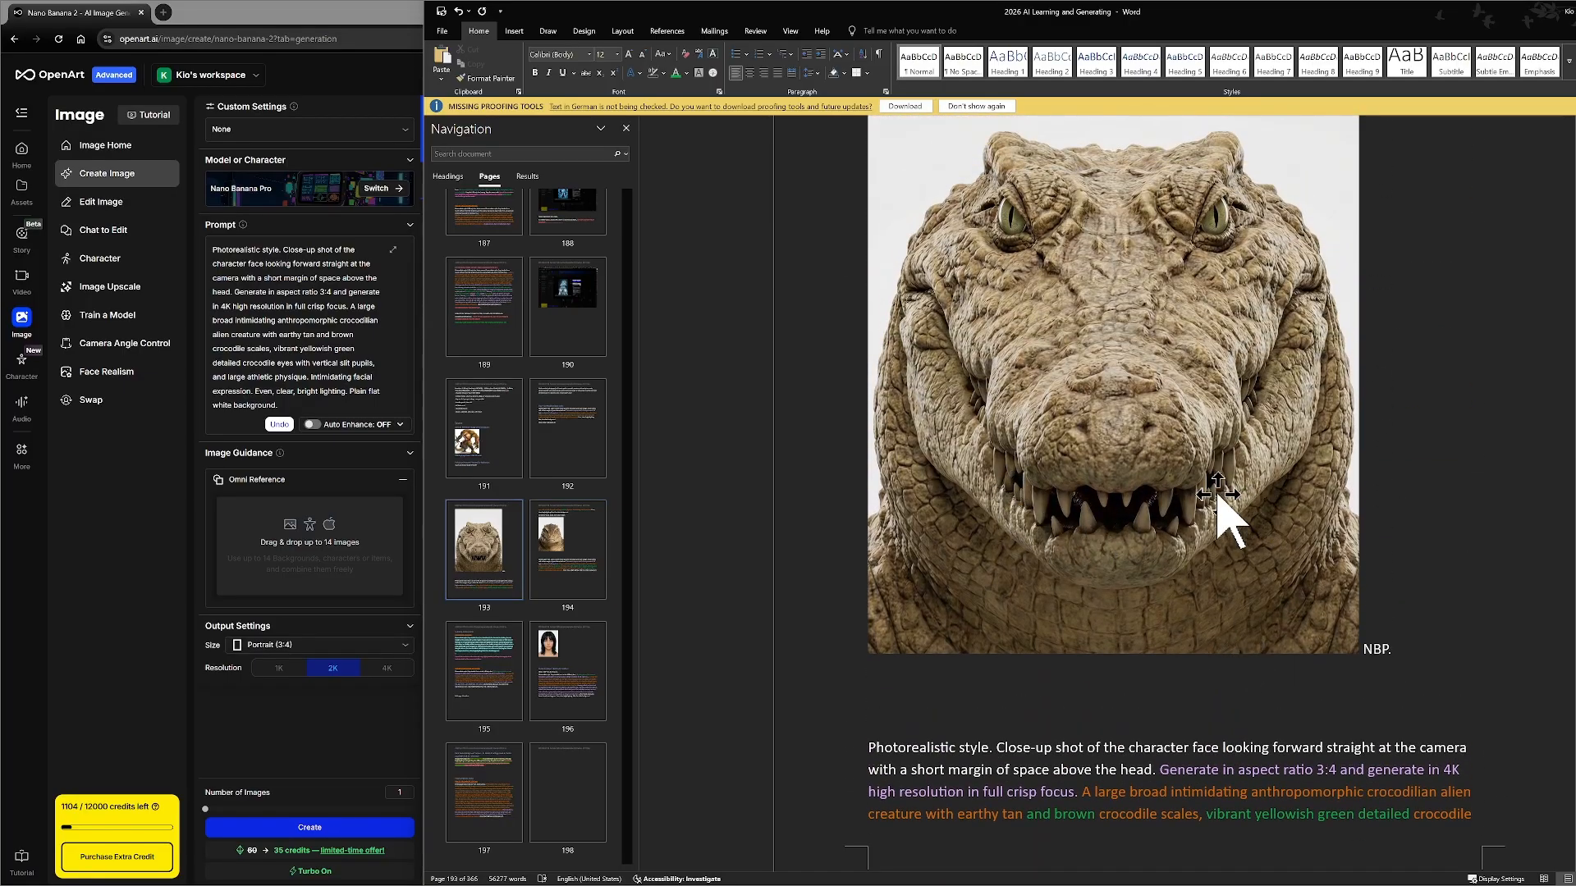
pyautogui.scroll(-5, 1223, 509)
pyautogui.scroll(-7, 1216, 492)
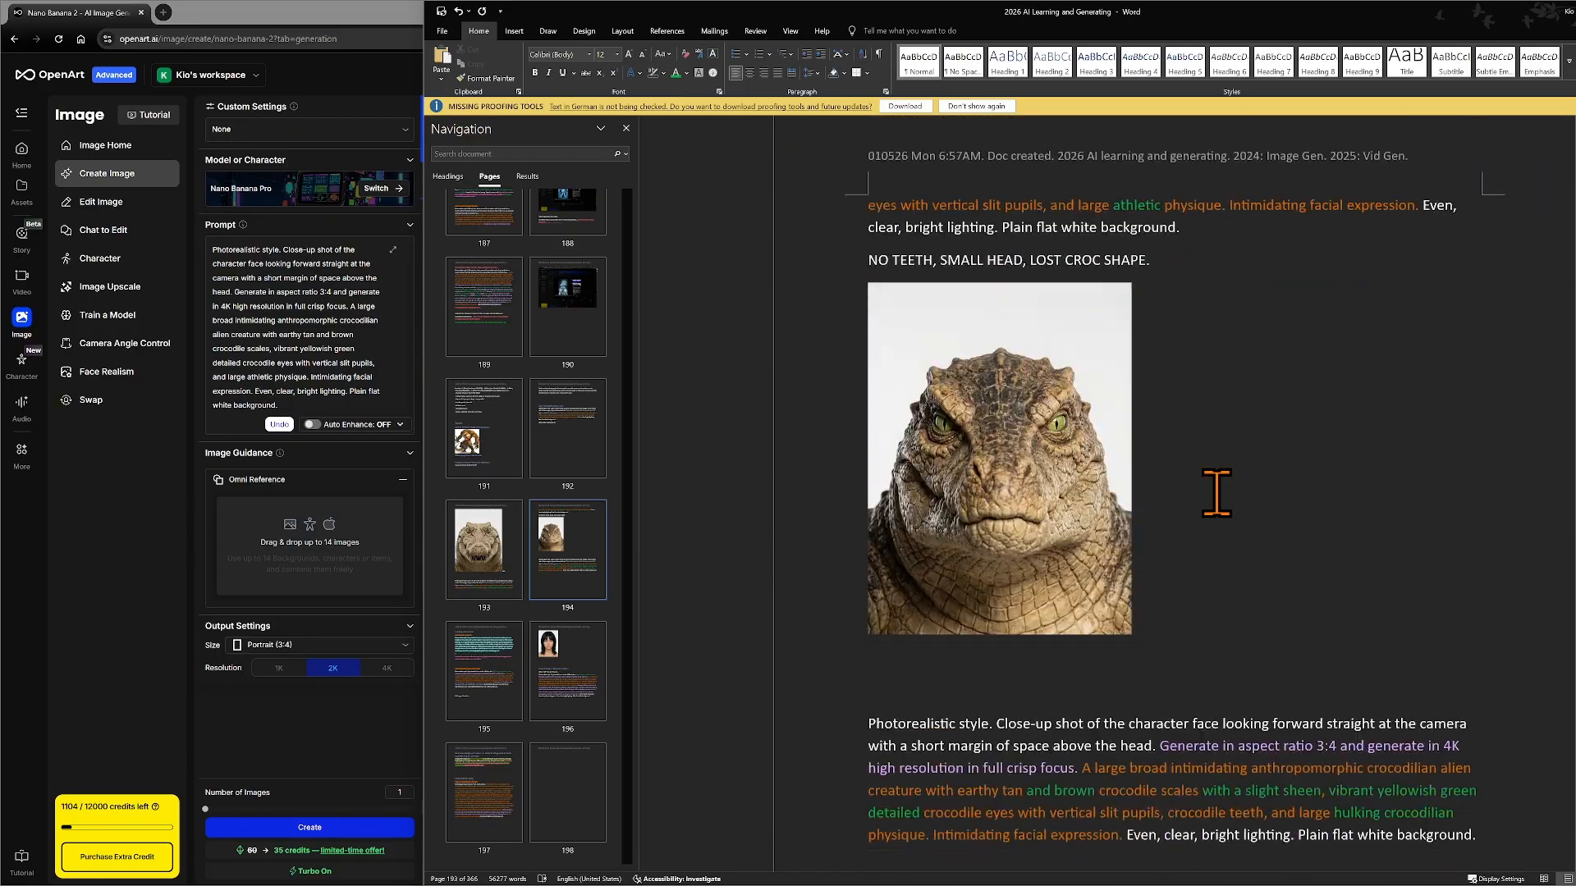
pyautogui.click(1168, 686)
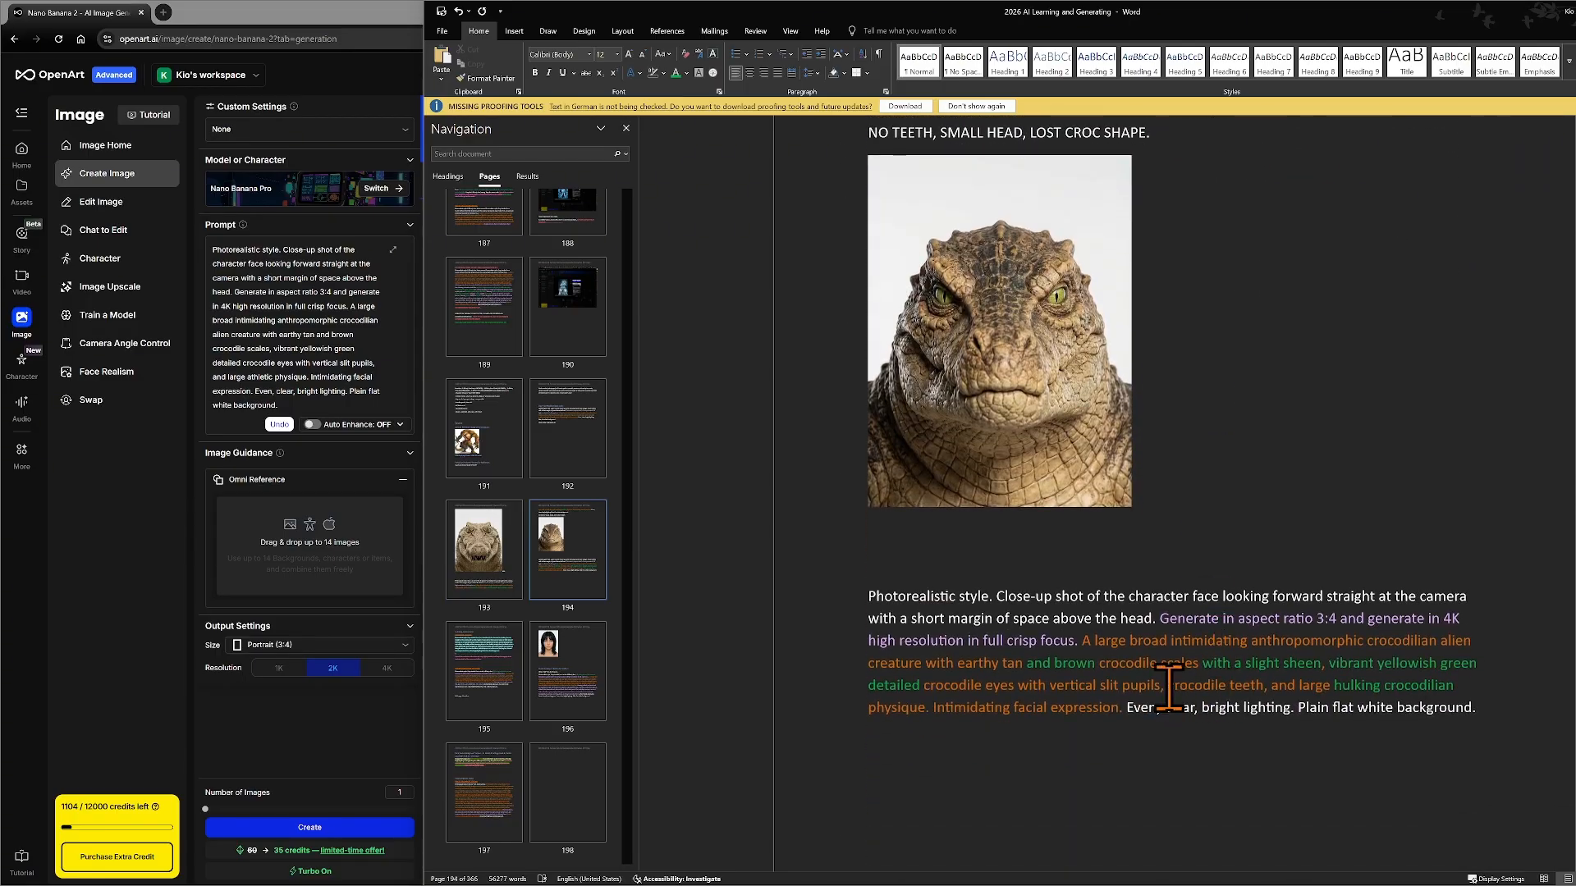
pyautogui.write('natural')
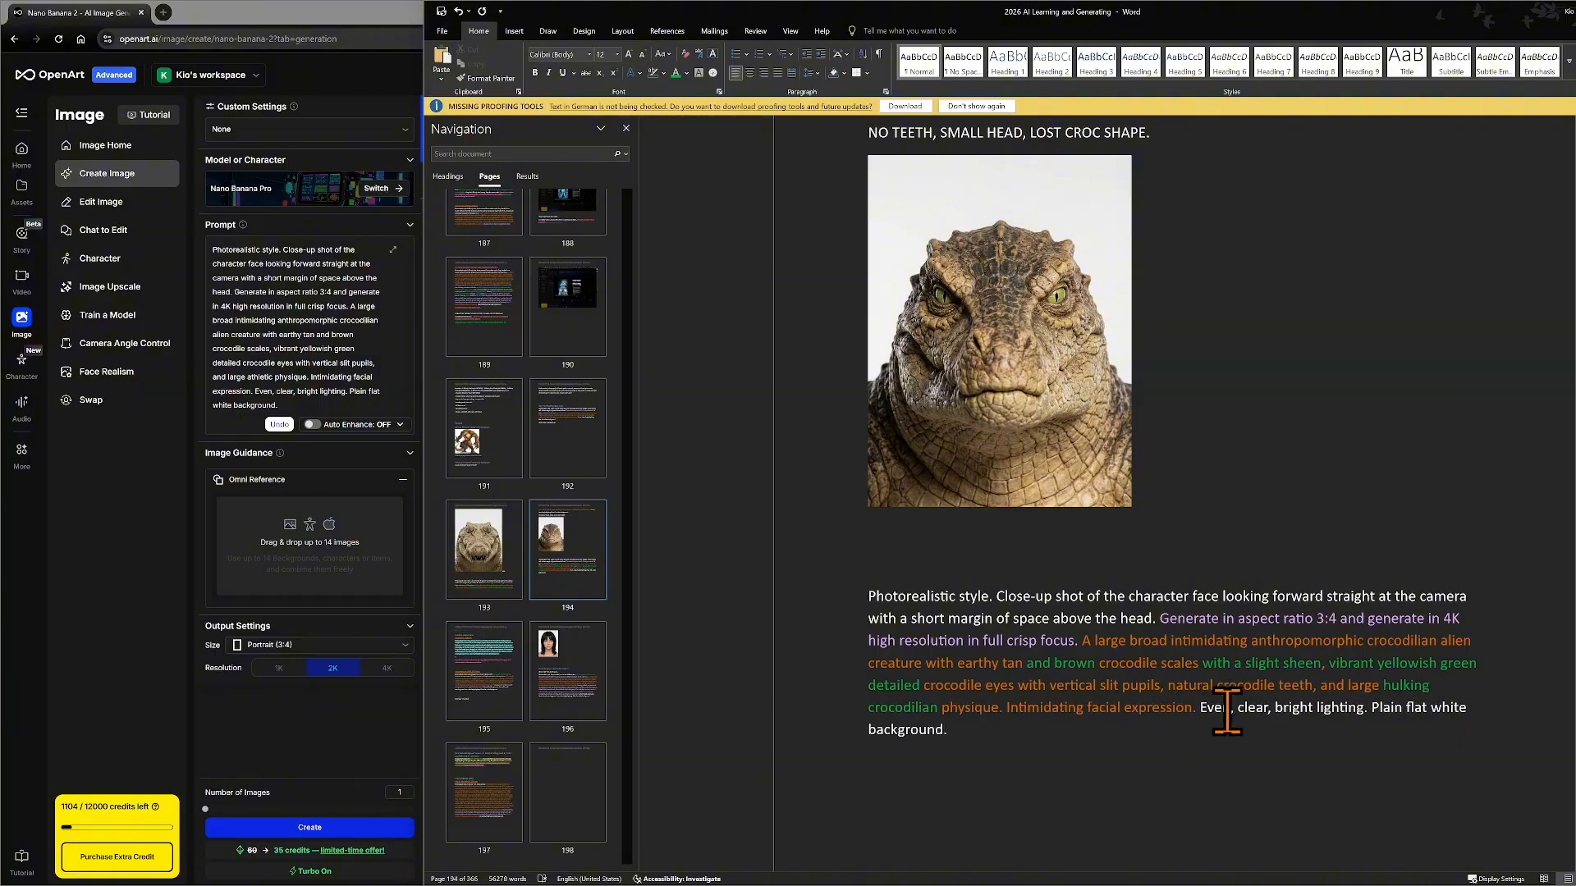
pyautogui.scroll(-1, 1277, 679)
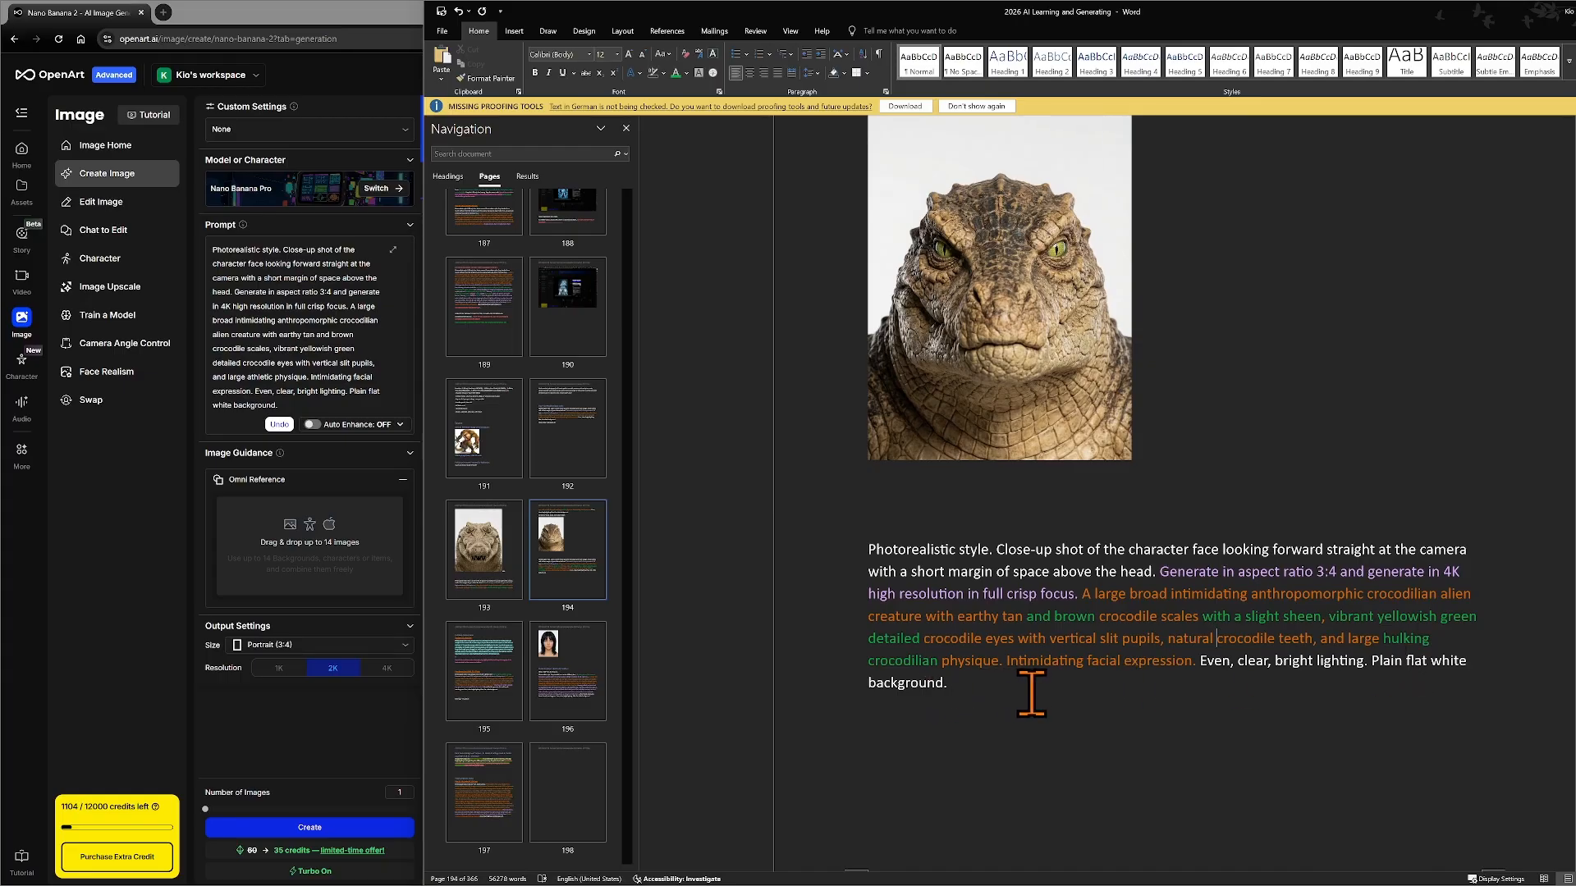
# - Copy the whole revised prompt paragraph below the newest crocodile headshot
pyautogui.tripleClick(1115, 621)
pyautogui.rightClick(1116, 622)
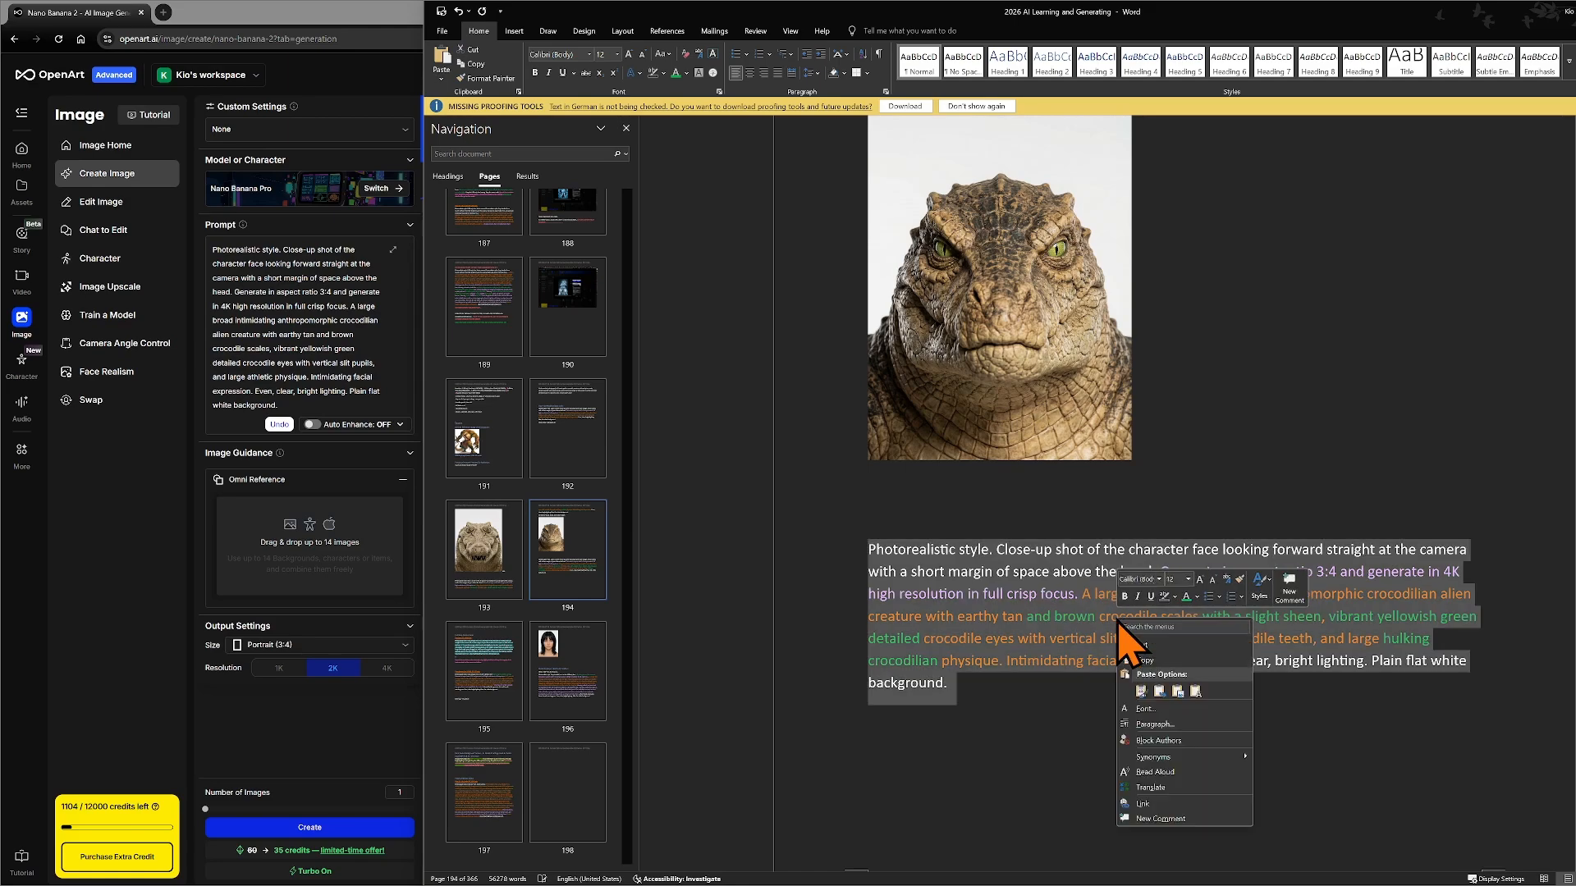
pyautogui.click(1149, 673)
pyautogui.click(1116, 648)
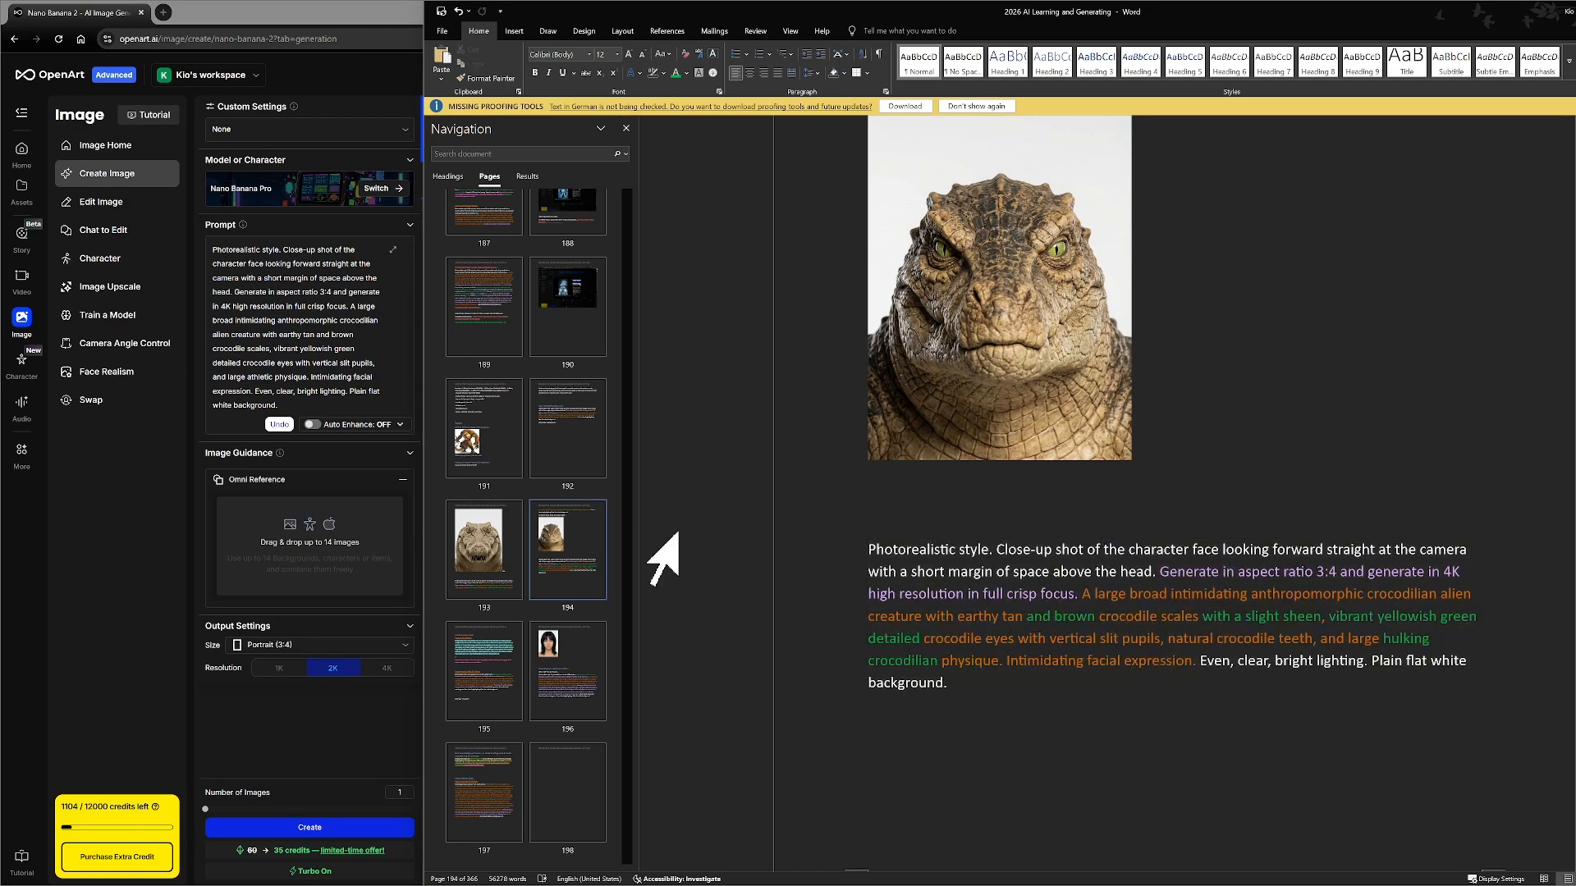
# - Switch to OpenArt, replace the existing prompt with the copied revision, and generate one Nano Banana Pro image
pyautogui.click(320, 345)
pyautogui.hotkey('ctrl', 'a')
pyautogui.press('BackSpace')
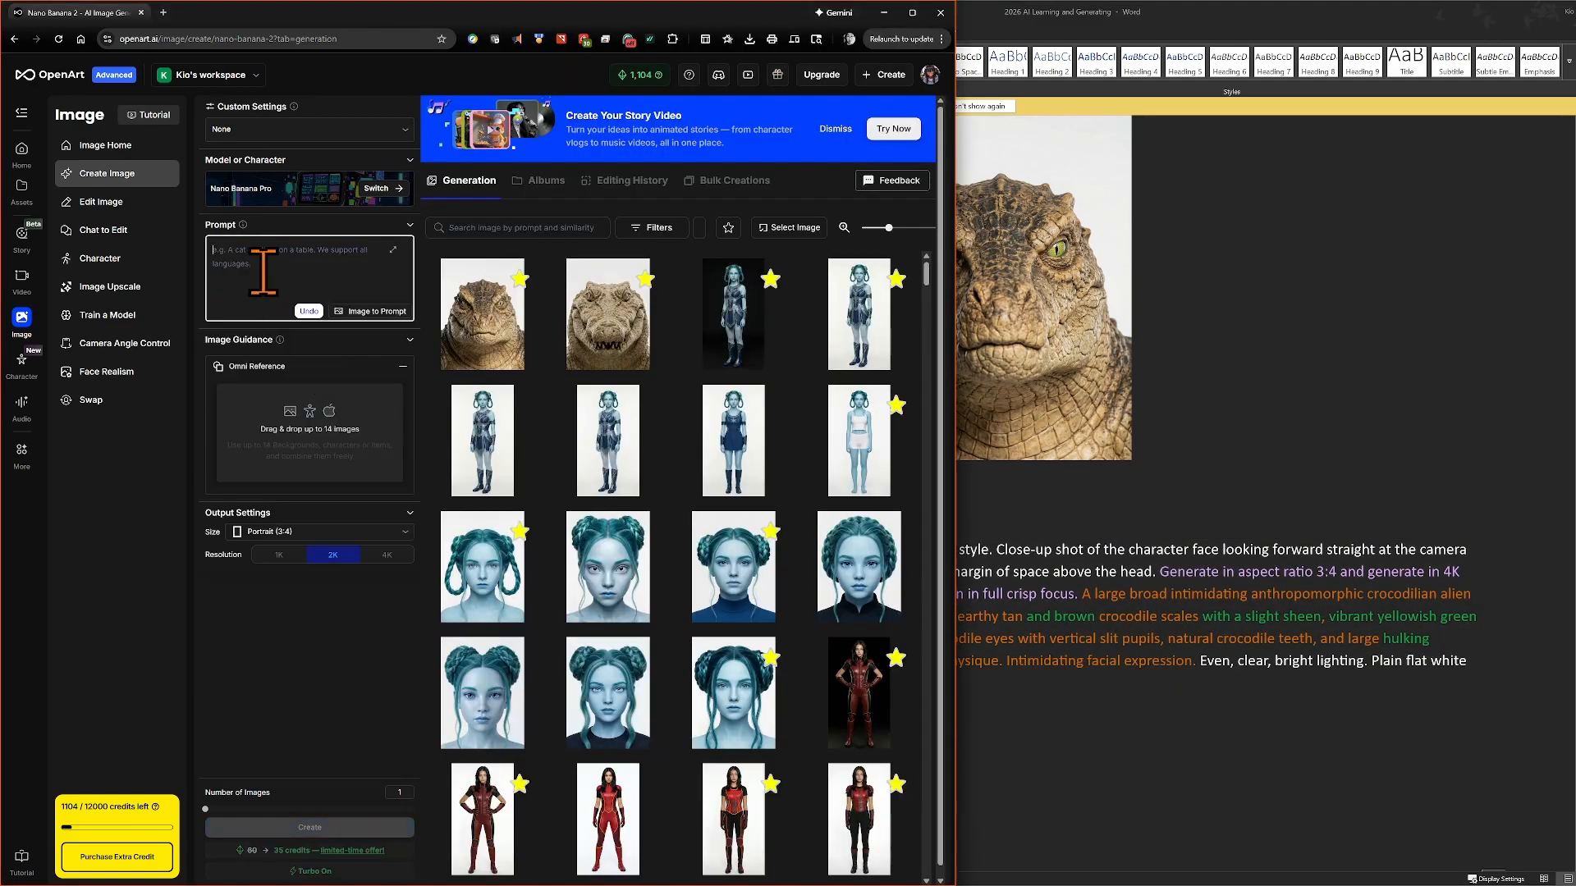
pyautogui.rightClick(259, 283)
pyautogui.click(317, 435)
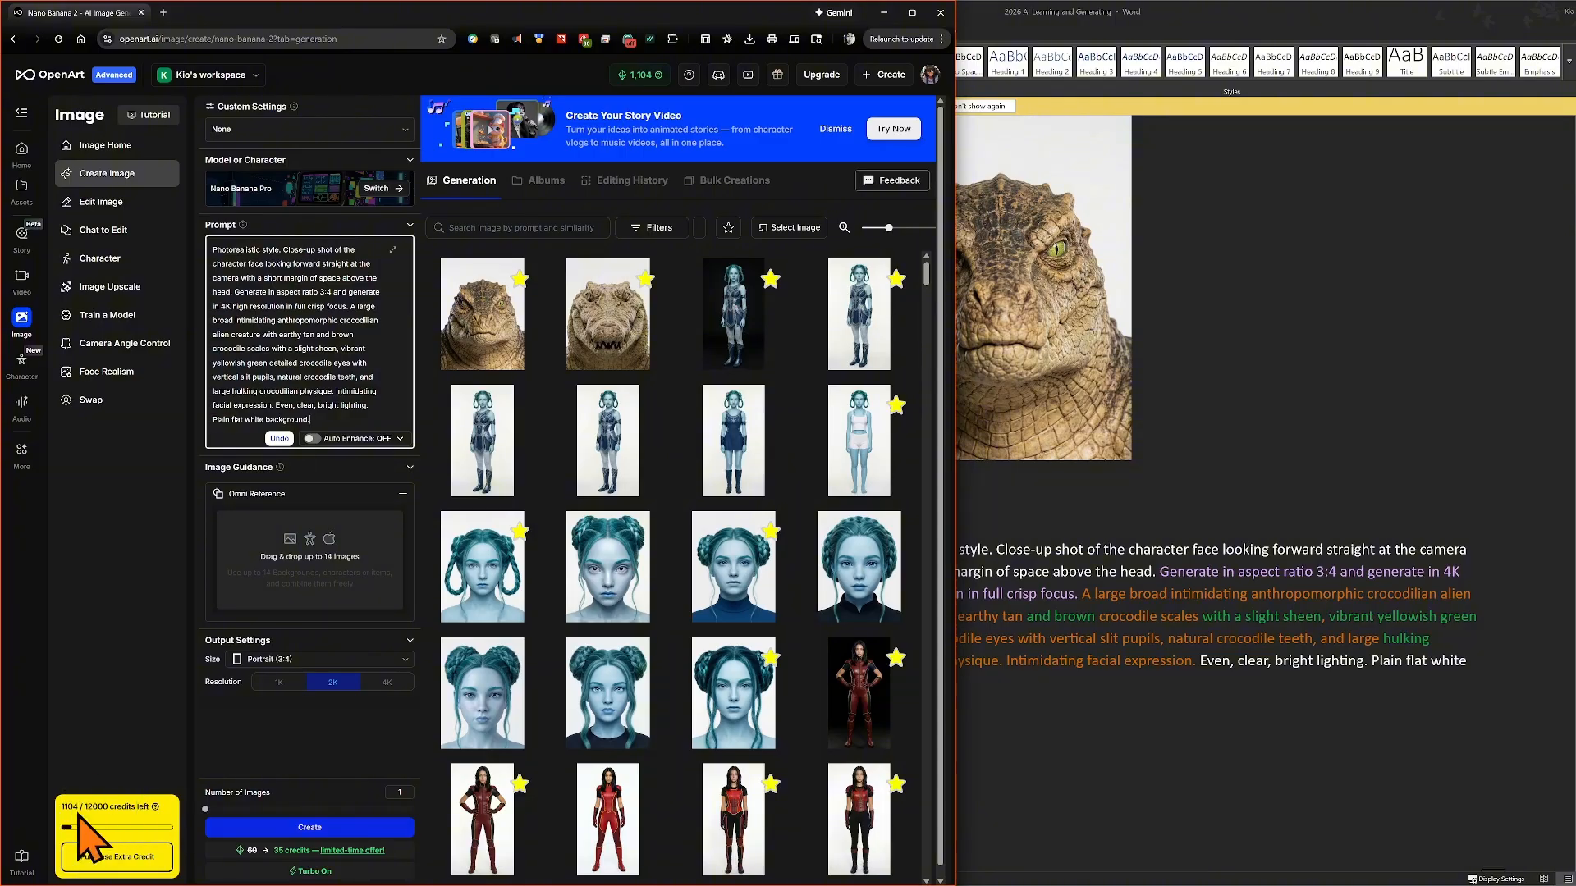
pyautogui.click(320, 827)
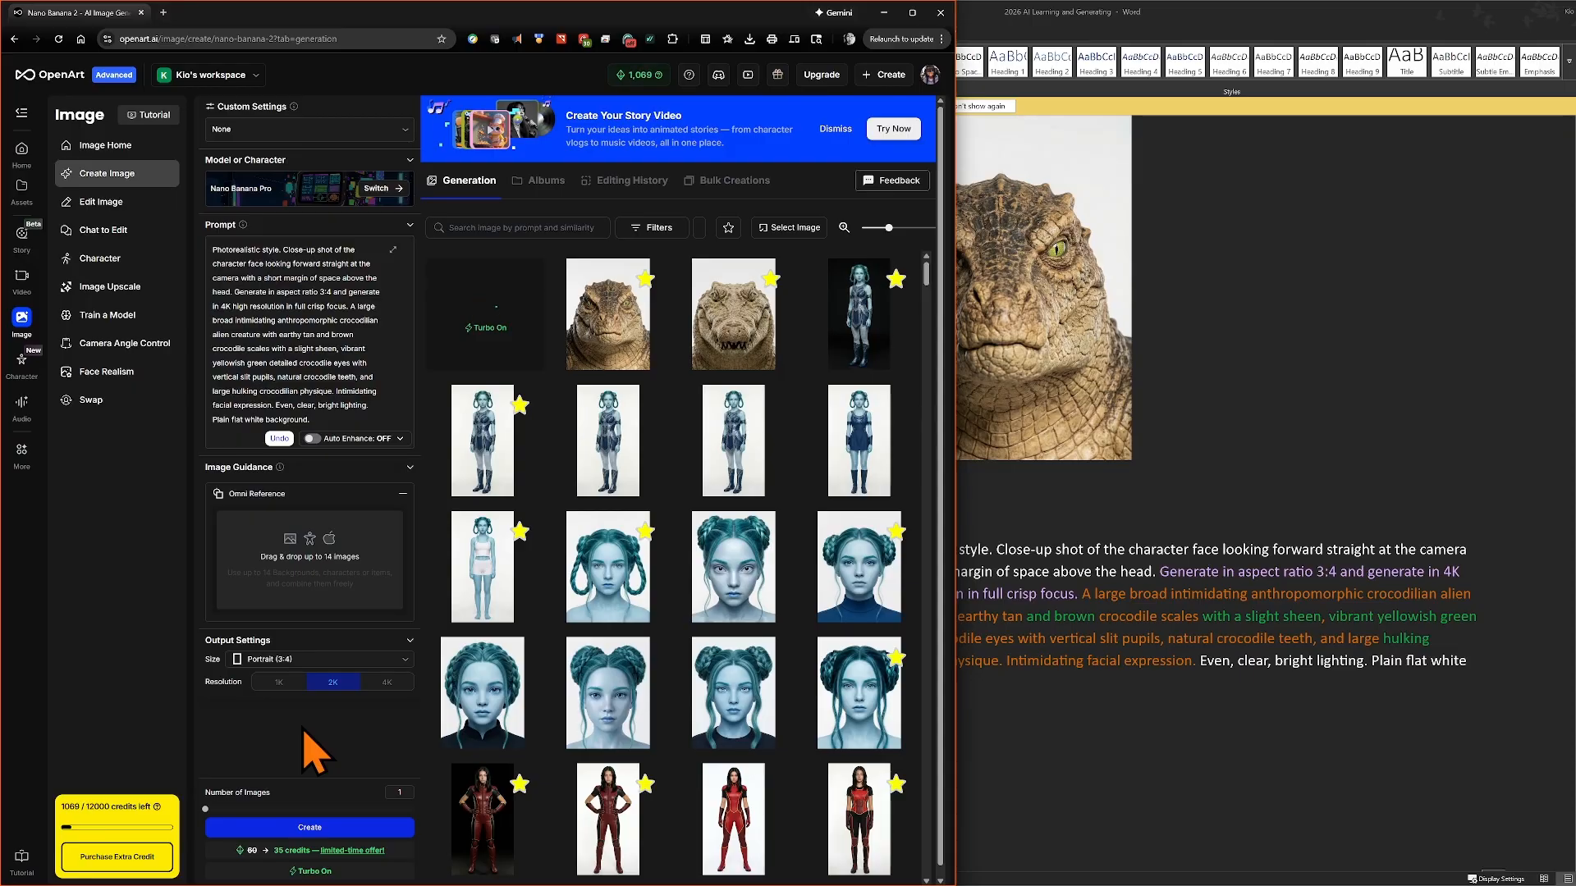
# - Browse the earlier character generations and return to the crocodile headshots while the new image renders
pyautogui.scroll(-12, 866, 584)
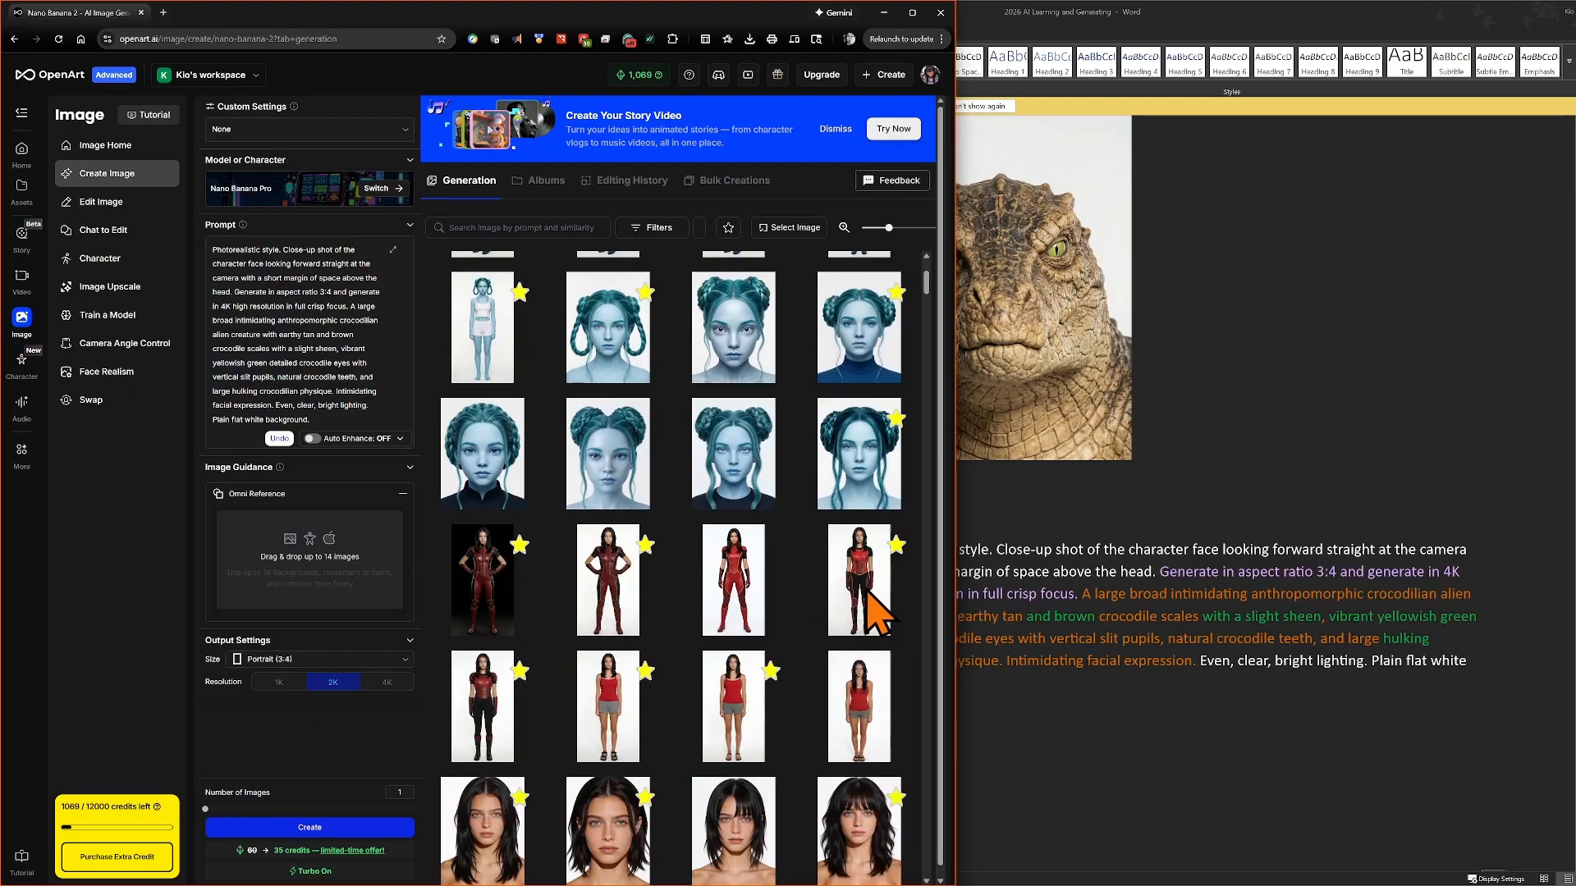
pyautogui.scroll(-10, 743, 484)
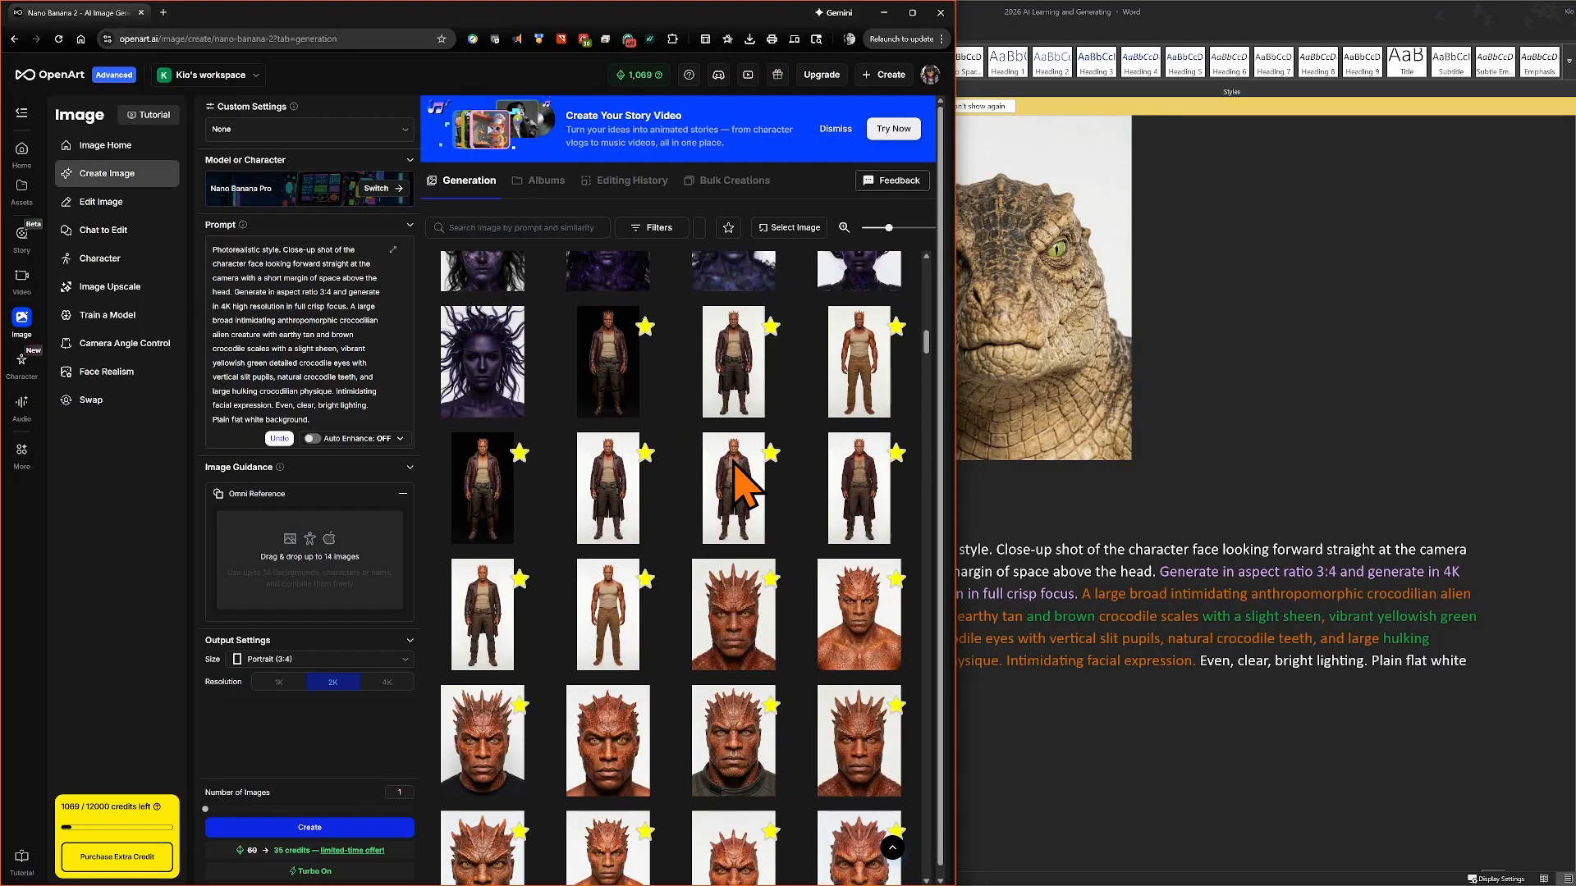
pyautogui.scroll(-5, 743, 484)
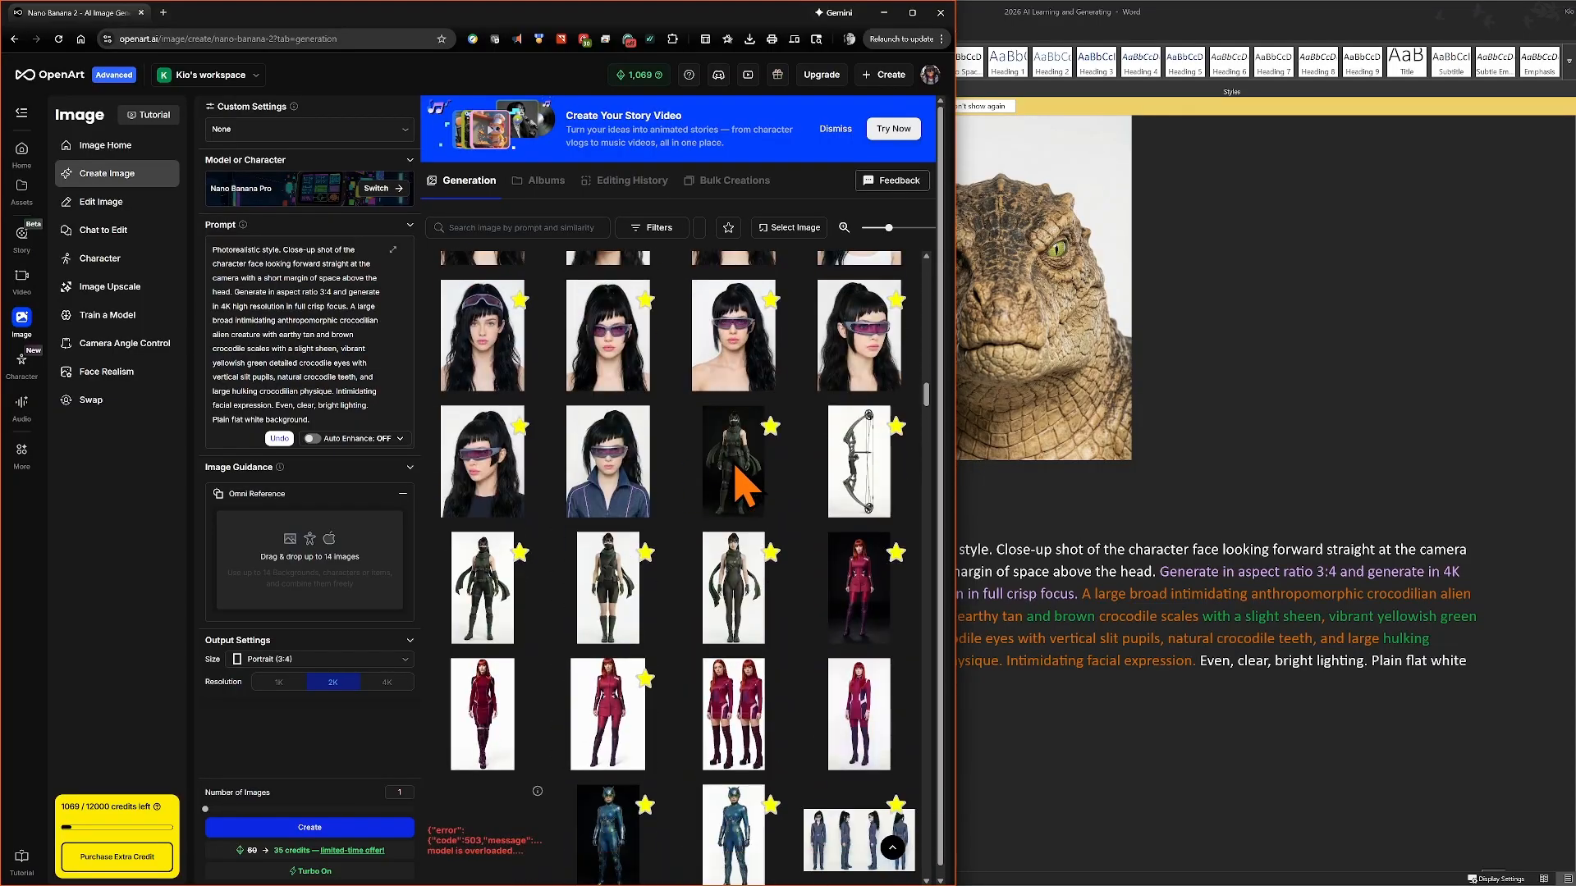
pyautogui.scroll(3, 739, 485)
pyautogui.scroll(5, 736, 484)
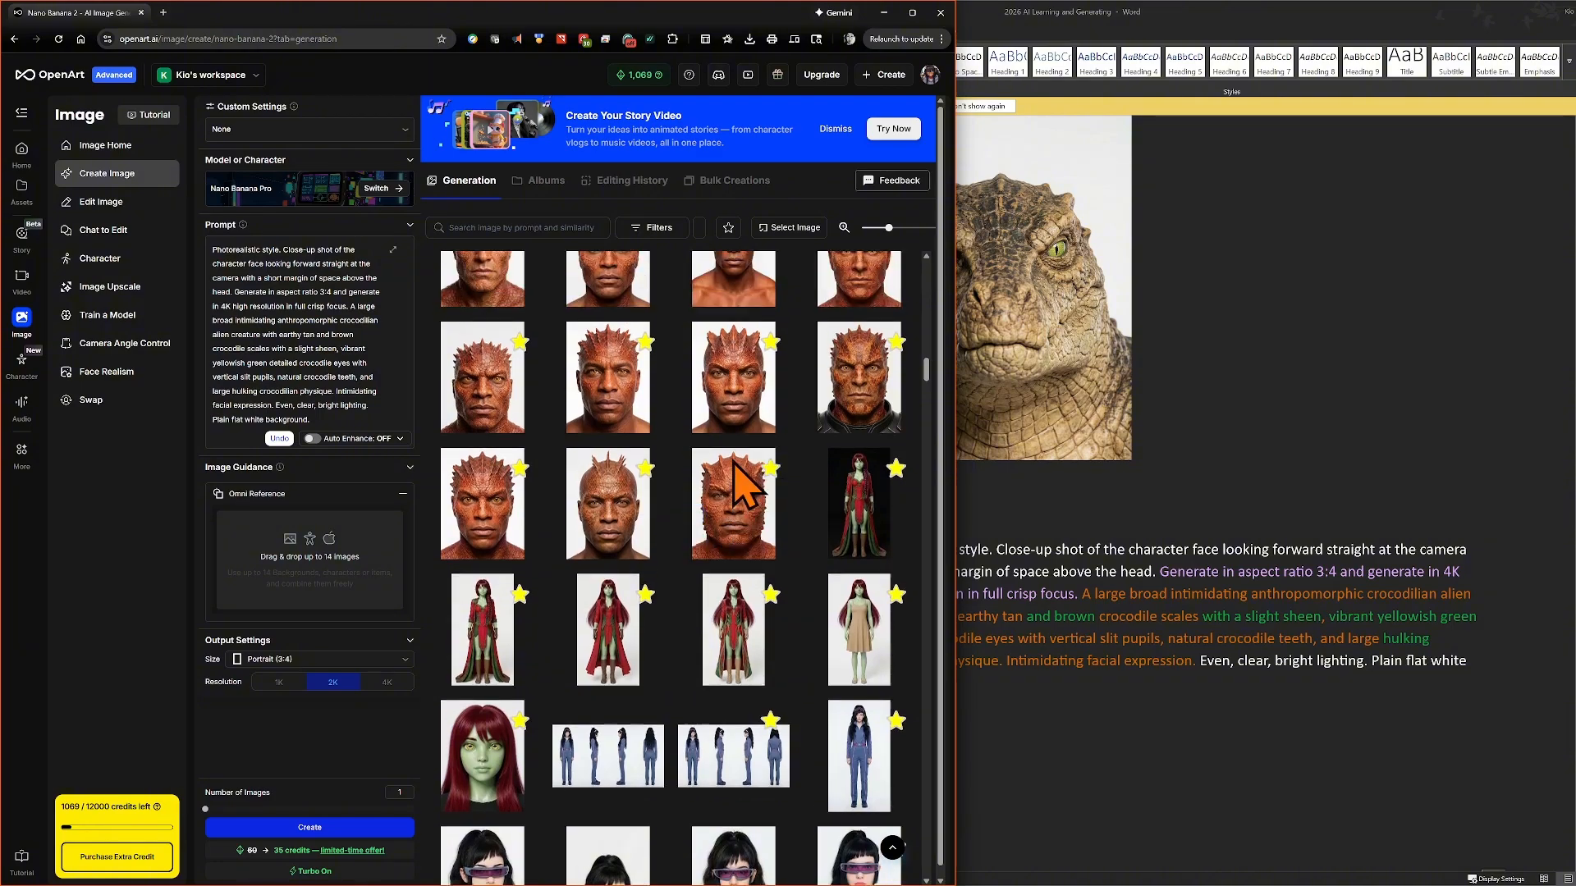
pyautogui.scroll(8, 743, 484)
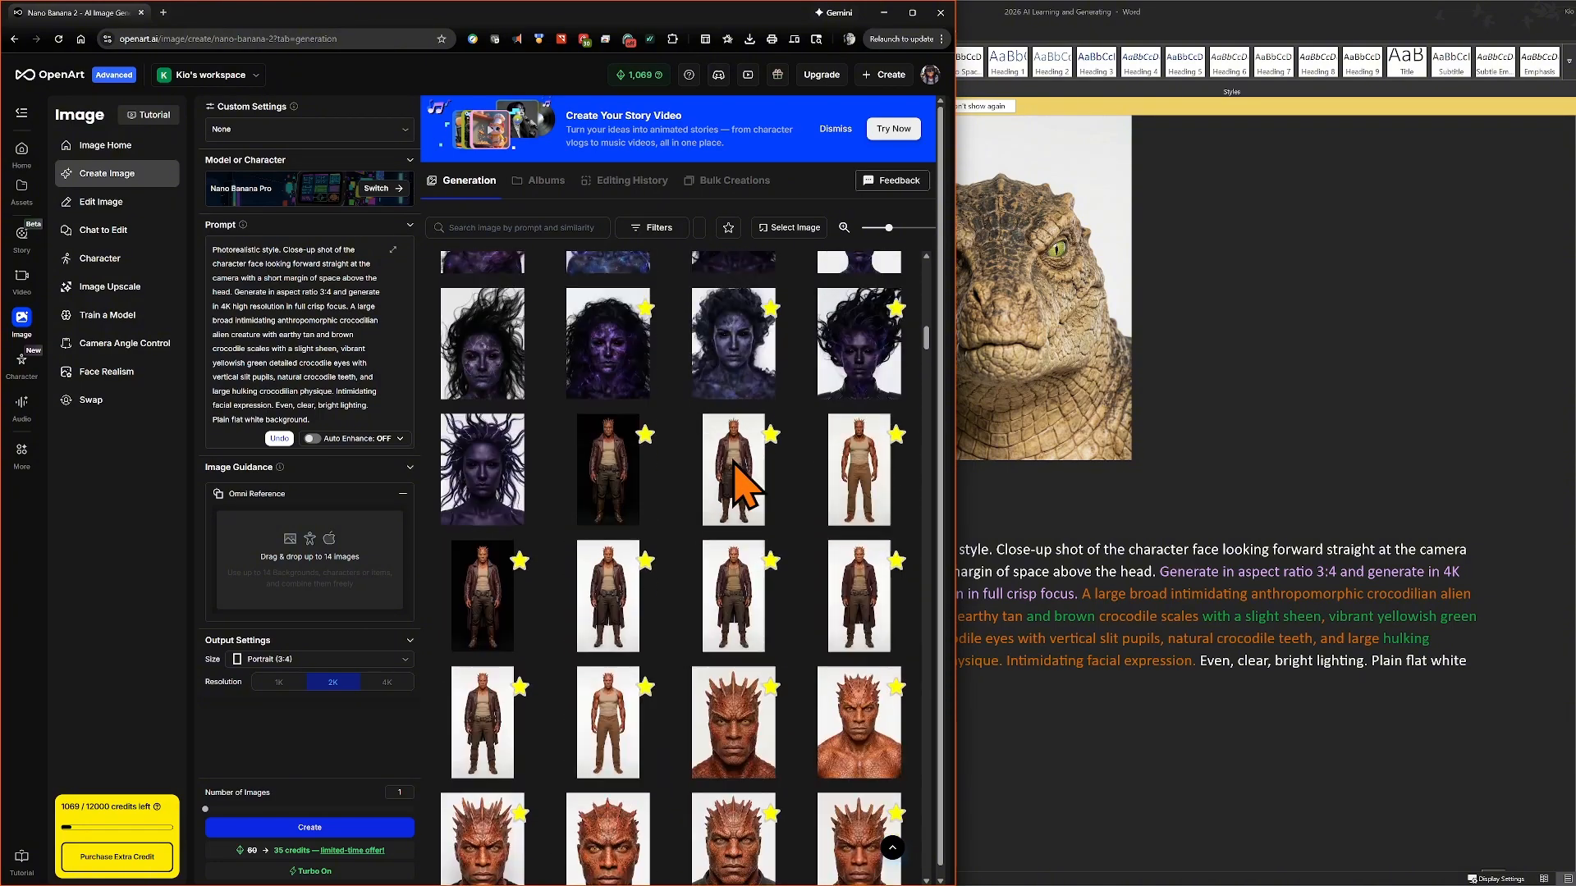
pyautogui.scroll(10, 743, 484)
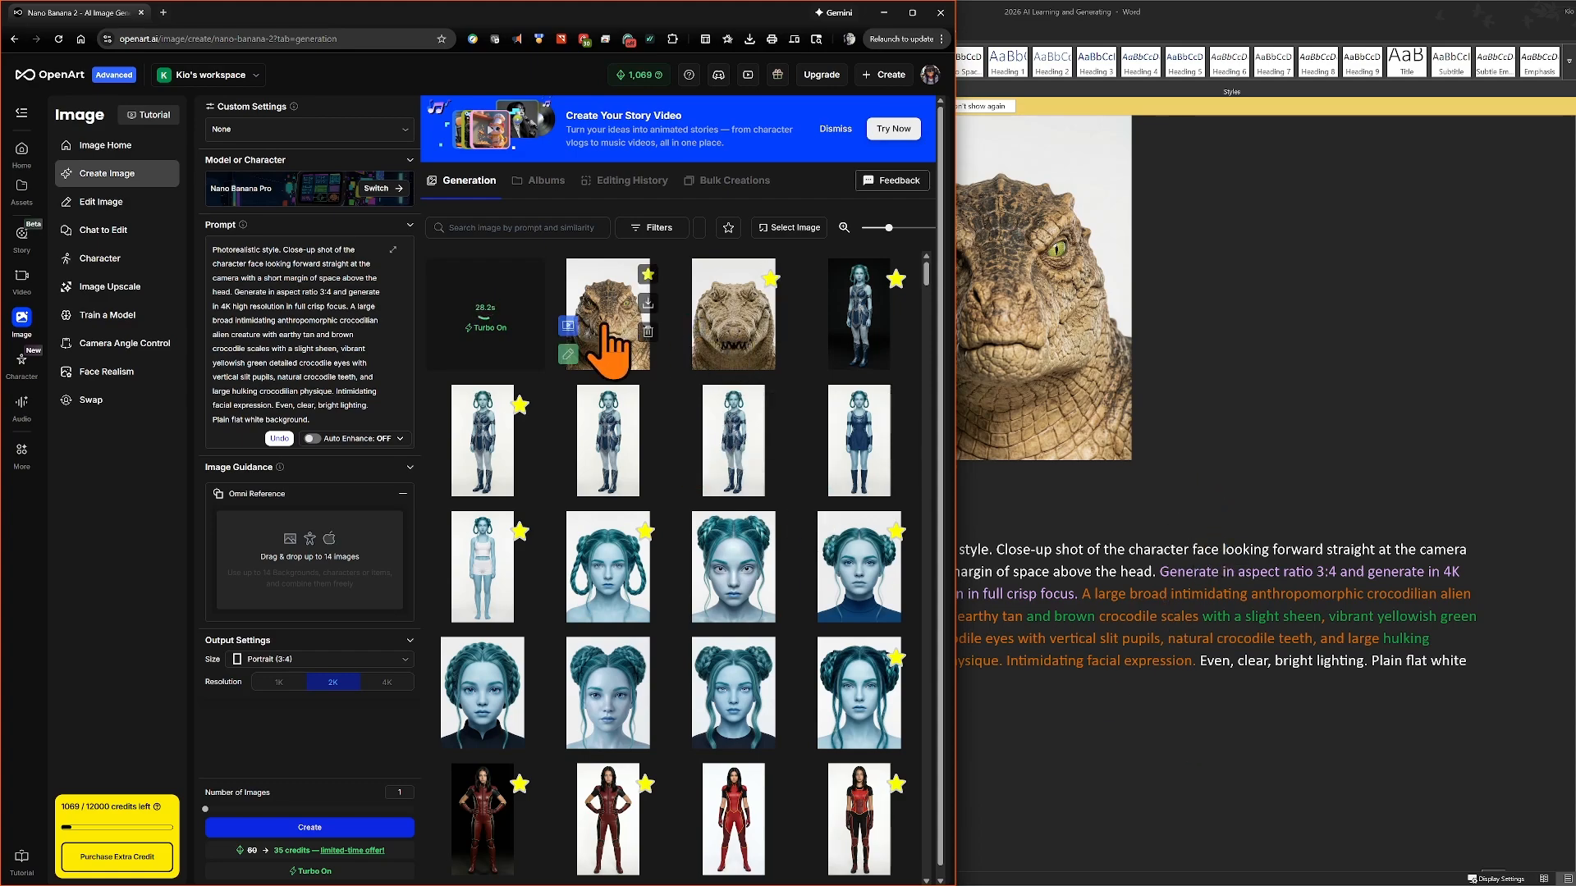
pyautogui.moveTo(731, 353)
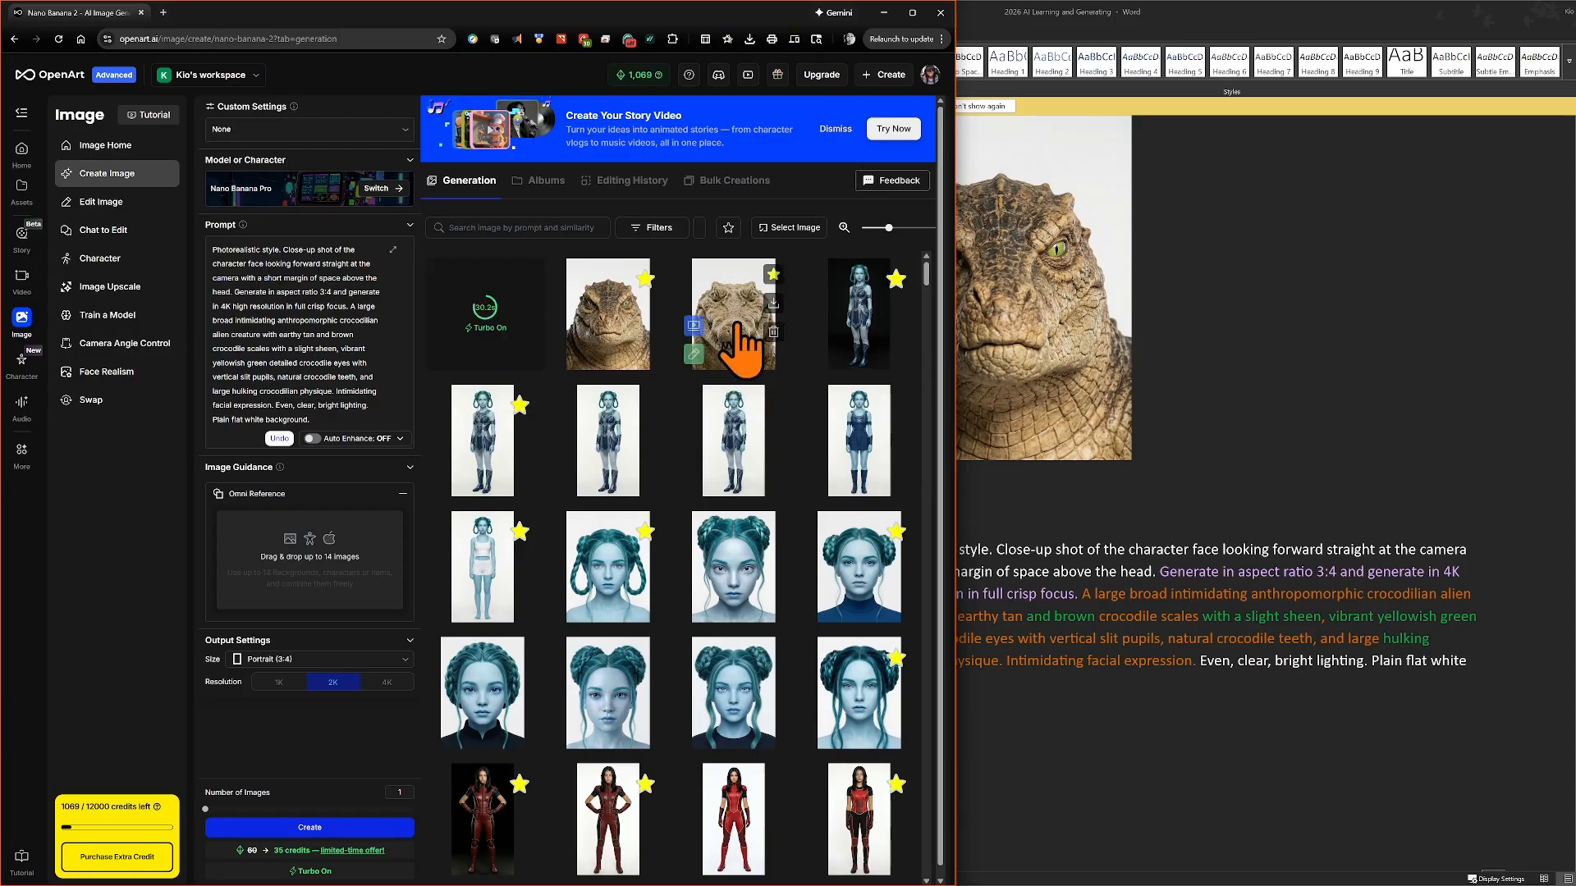
pyautogui.moveTo(753, 423)
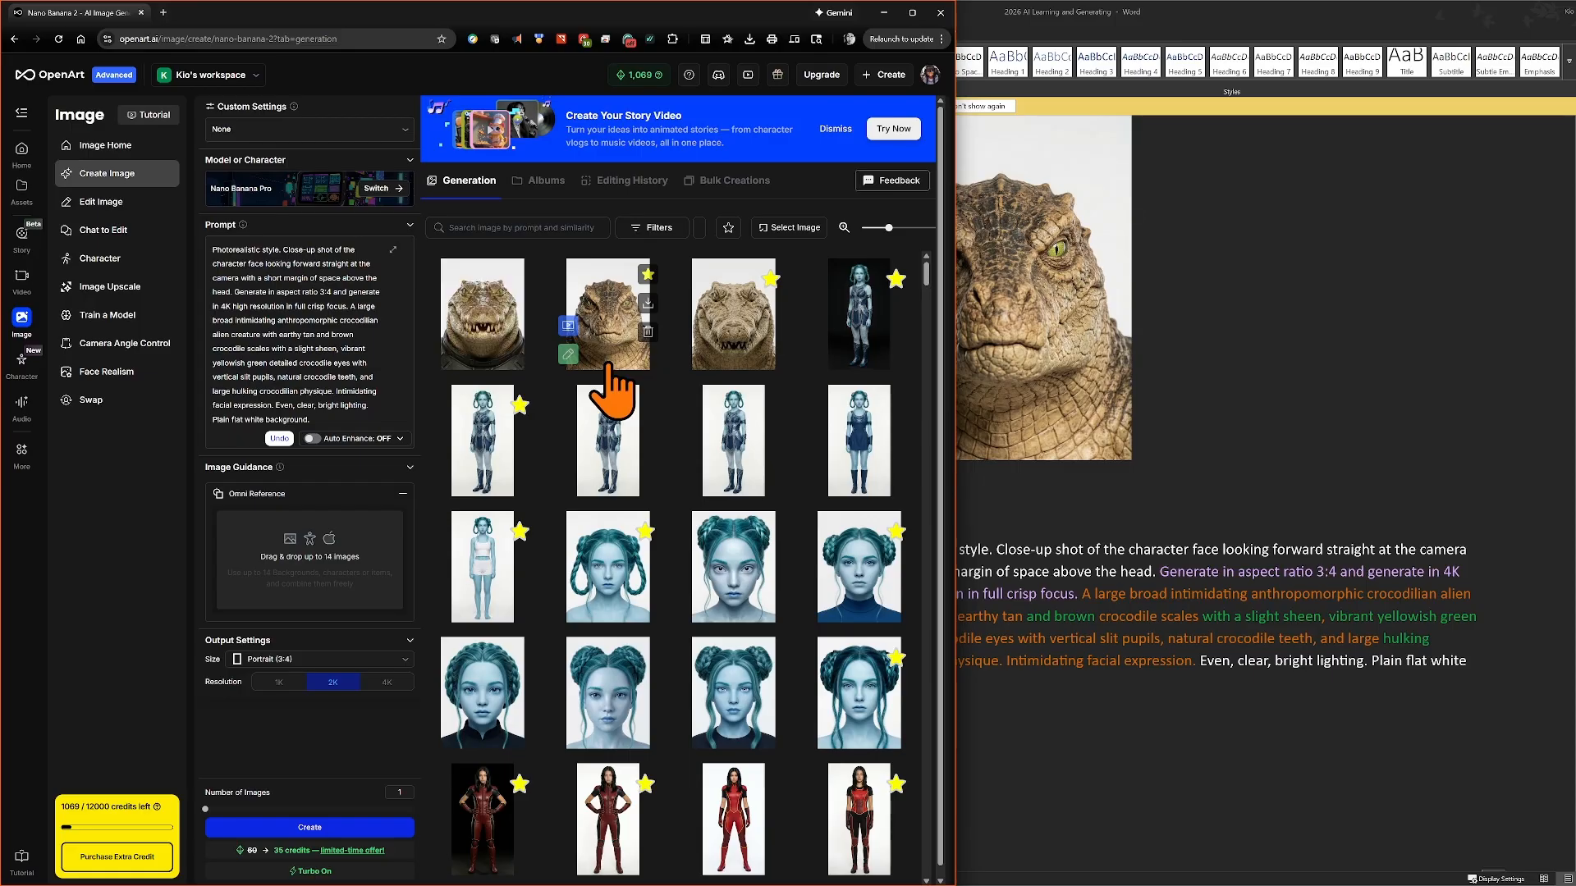
# - Open the newly generated crocodile headshot with visible teeth and star it
pyautogui.click(489, 337)
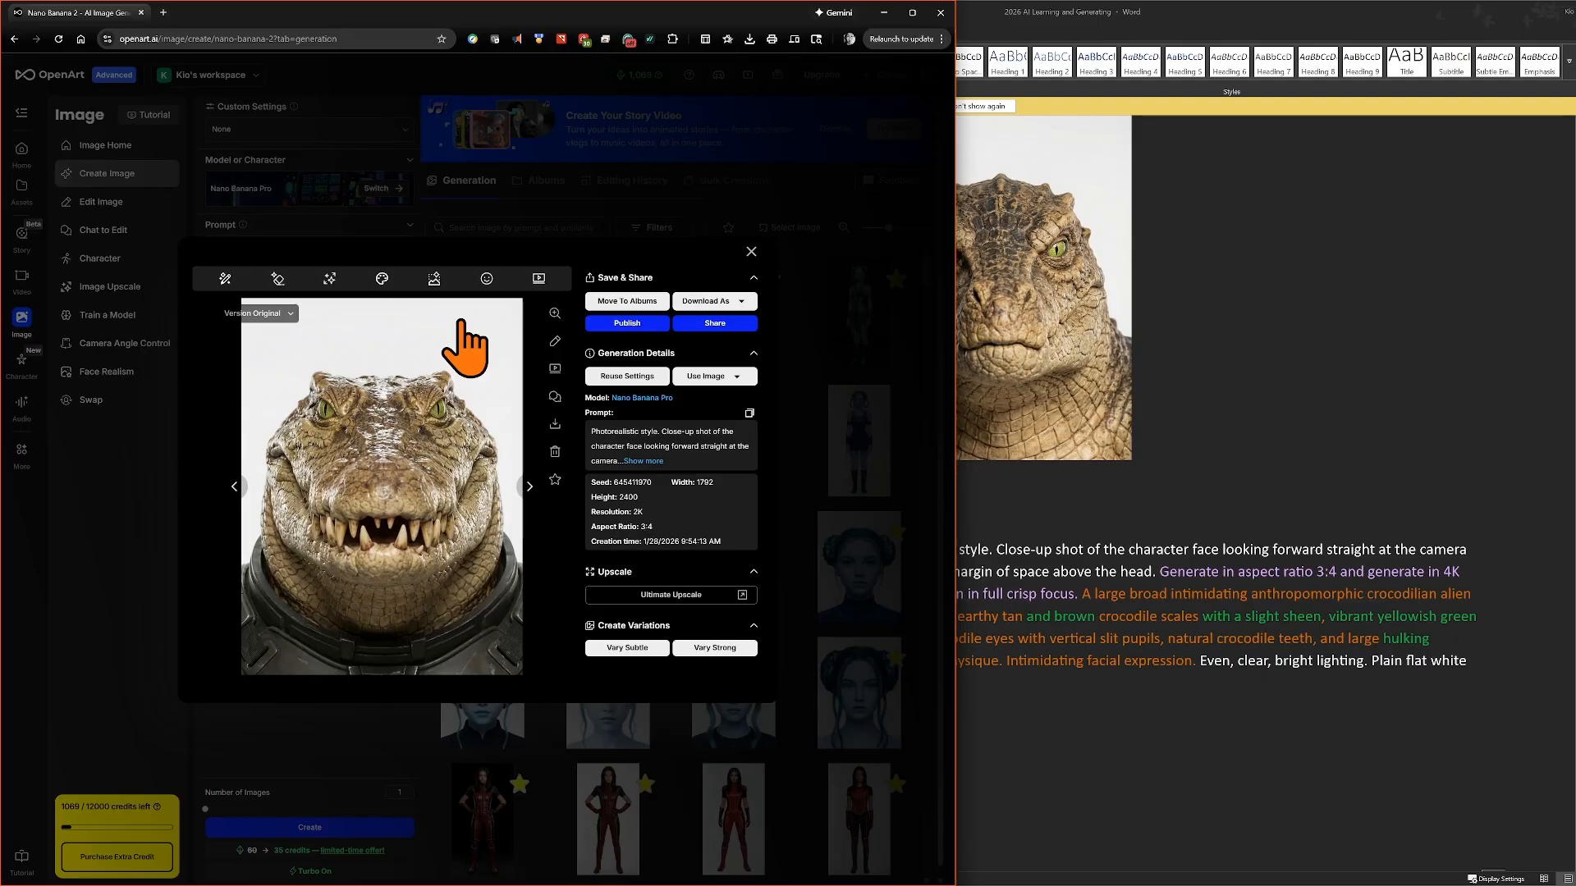
pyautogui.click(555, 478)
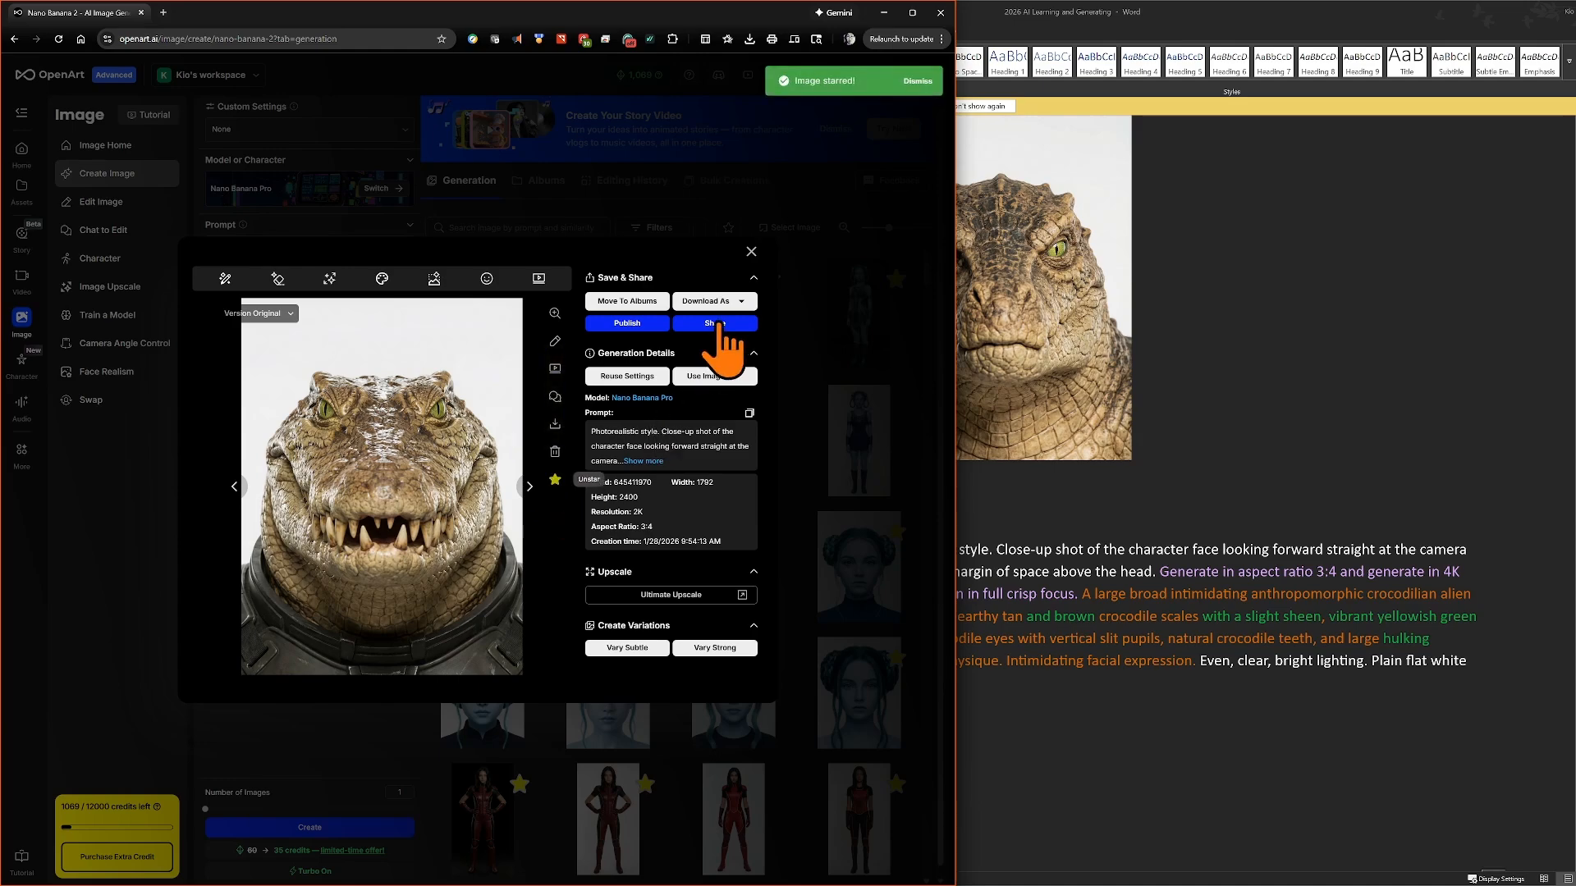
# - Download the newly starred crocodile headshot in lossless PNG format
pyautogui.click(739, 302)
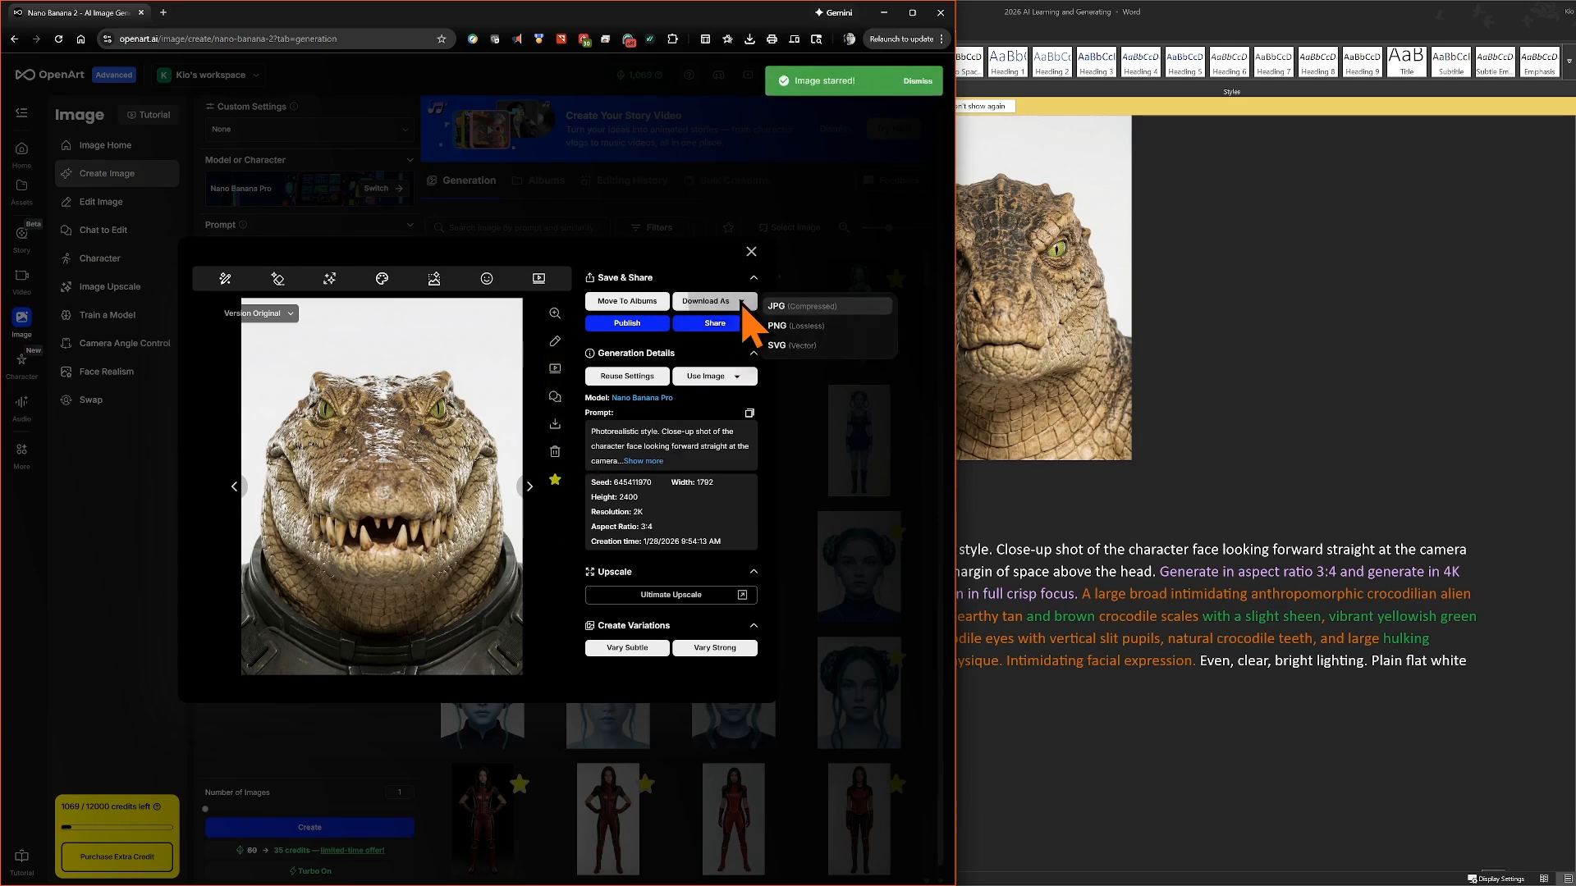
pyautogui.click(784, 326)
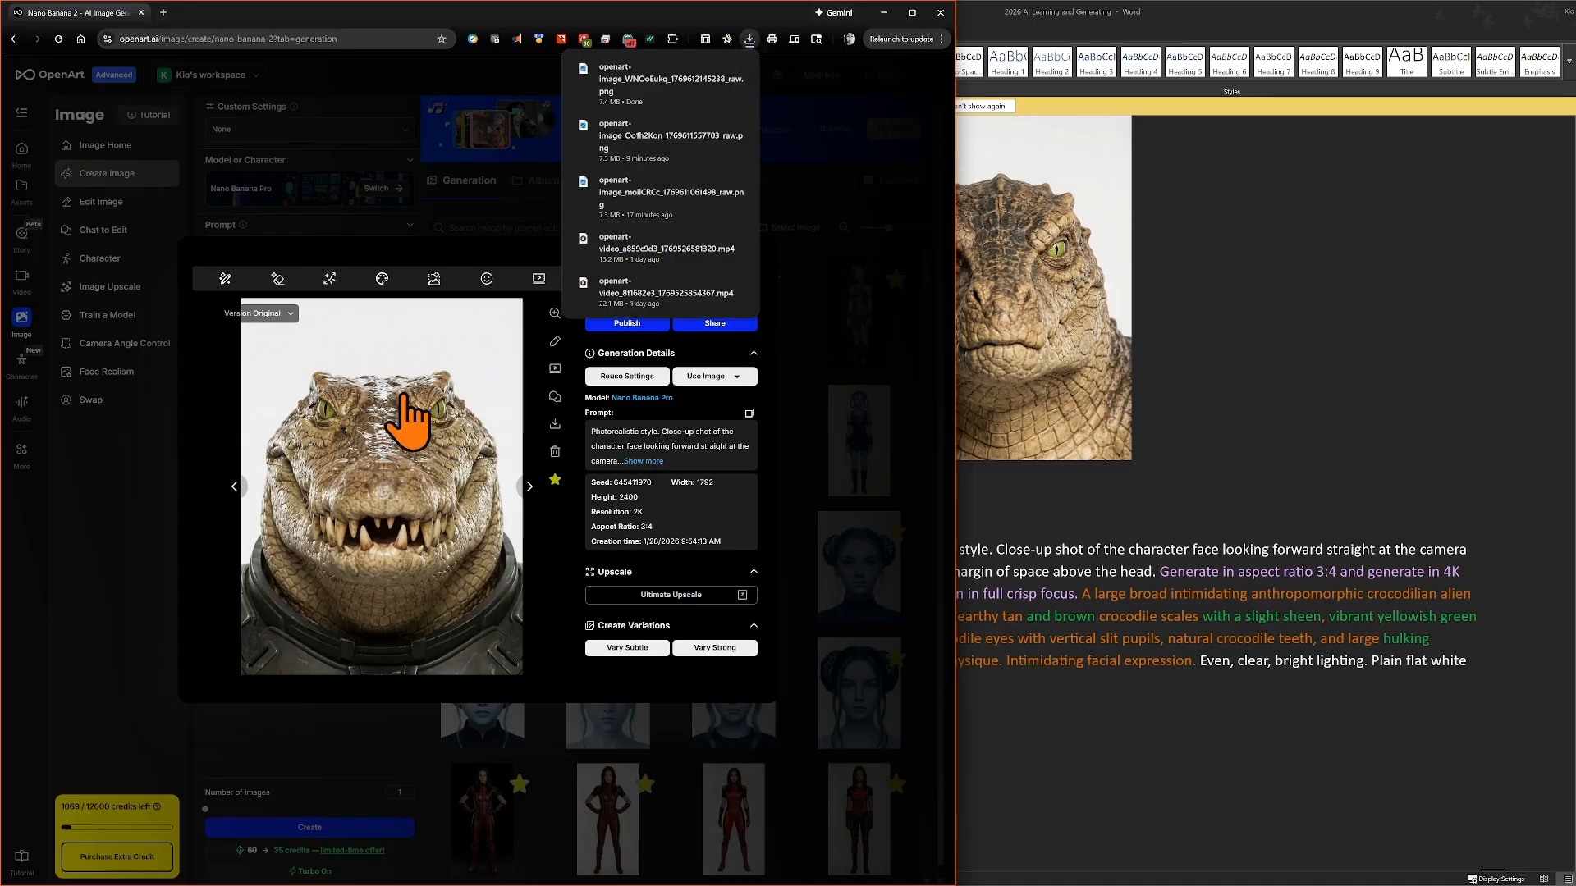
# - Enlarge the new headshot and compare its teeth and face with the first crocodile headshot in the Word document
pyautogui.click(554, 313)
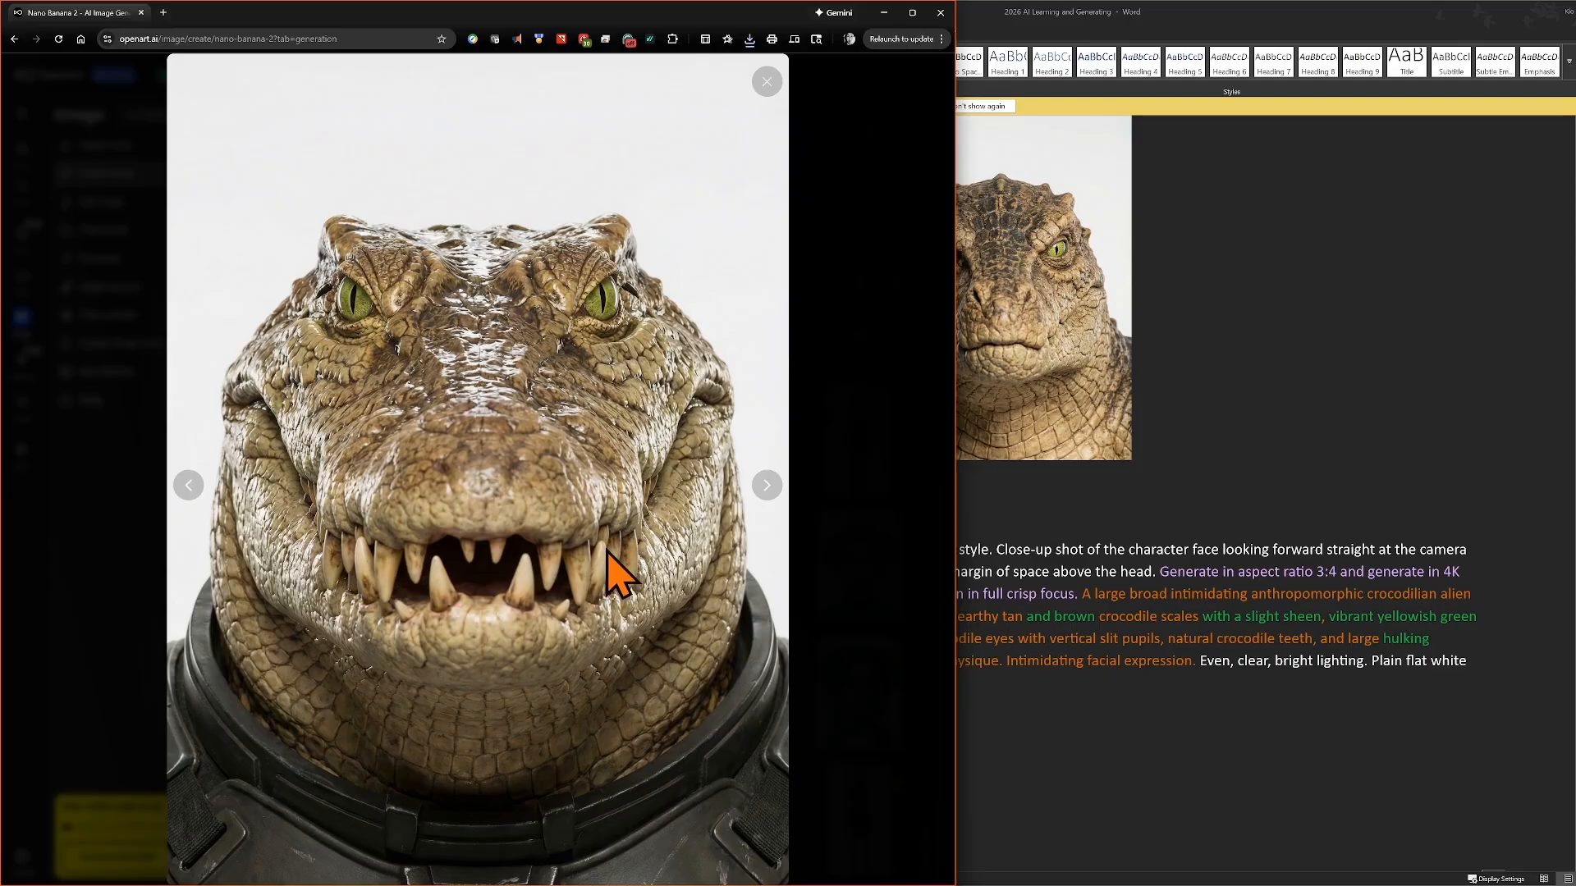
pyautogui.scroll(10, 1118, 486)
pyautogui.scroll(4, 1117, 486)
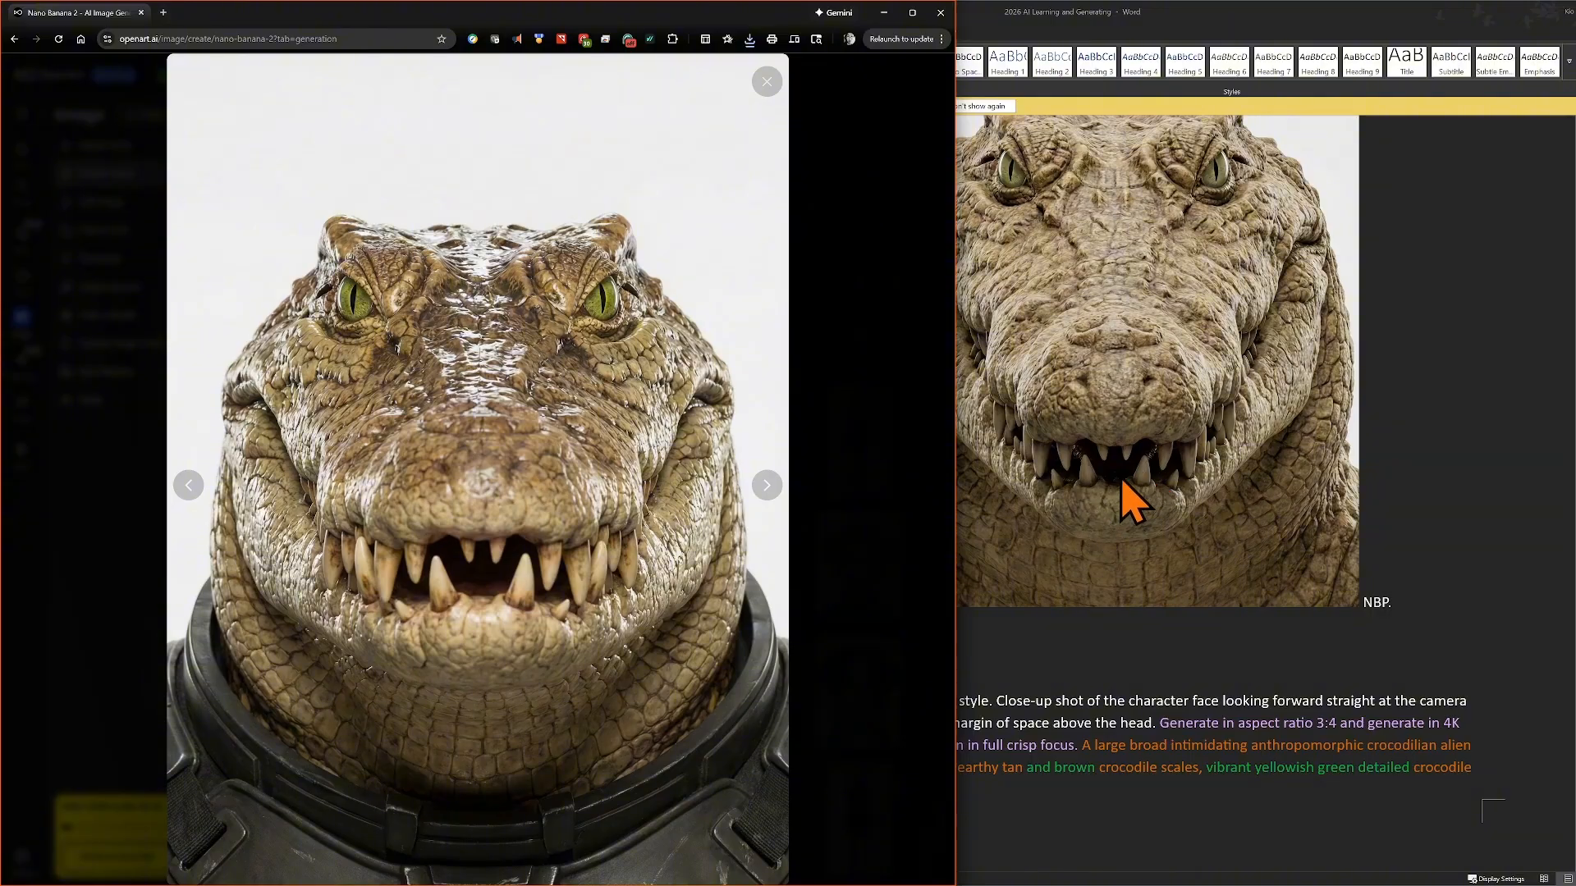
pyautogui.scroll(-1, 1133, 497)
pyautogui.scroll(2, 1125, 489)
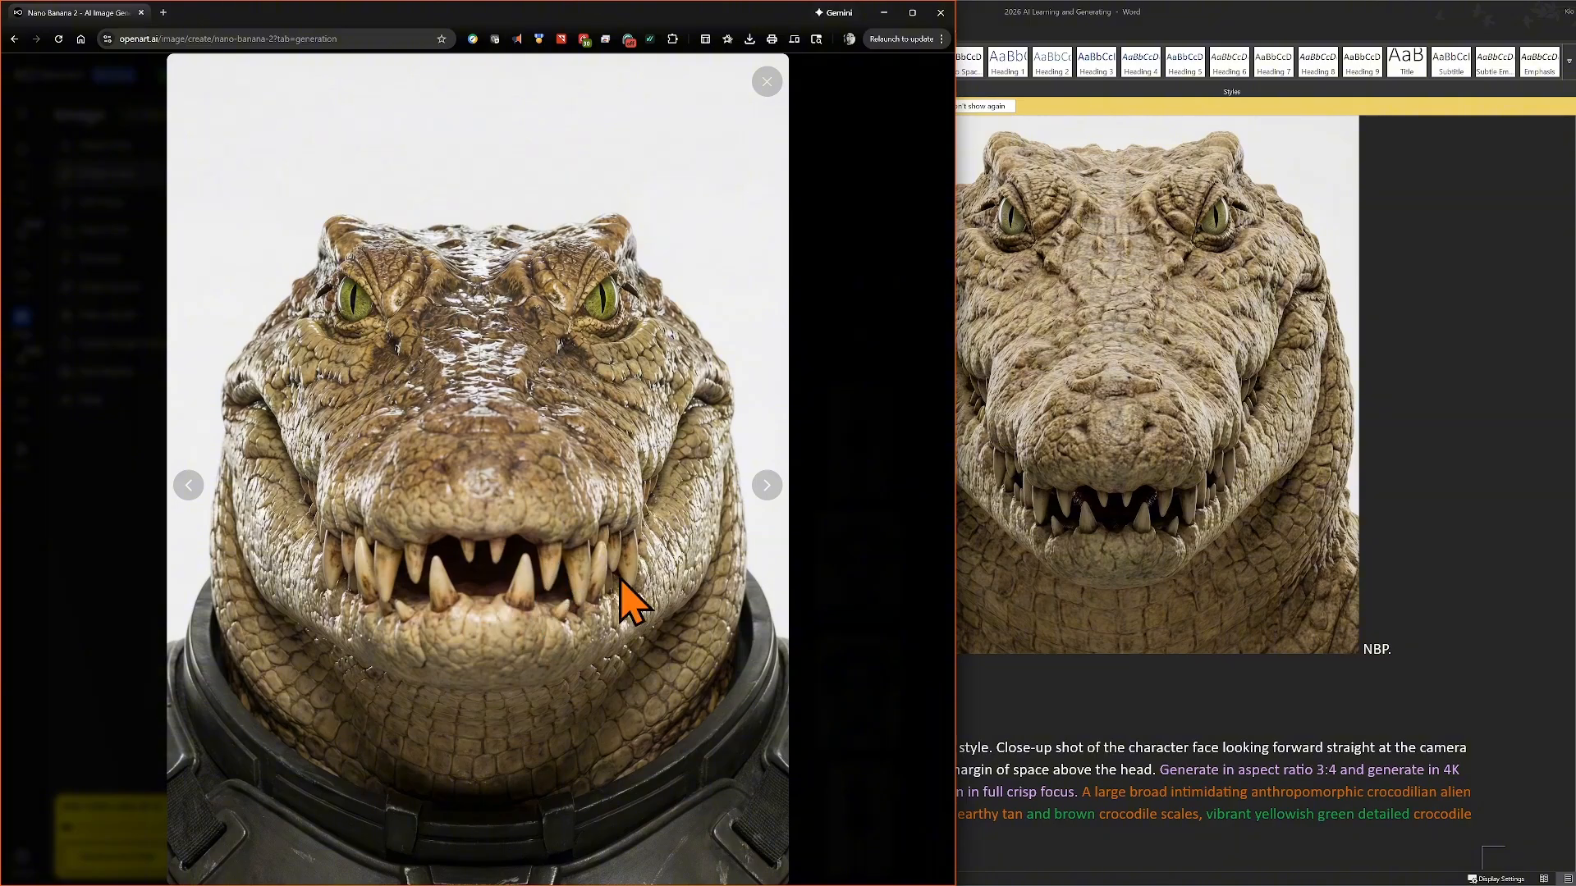
pyautogui.scroll(3, 1124, 567)
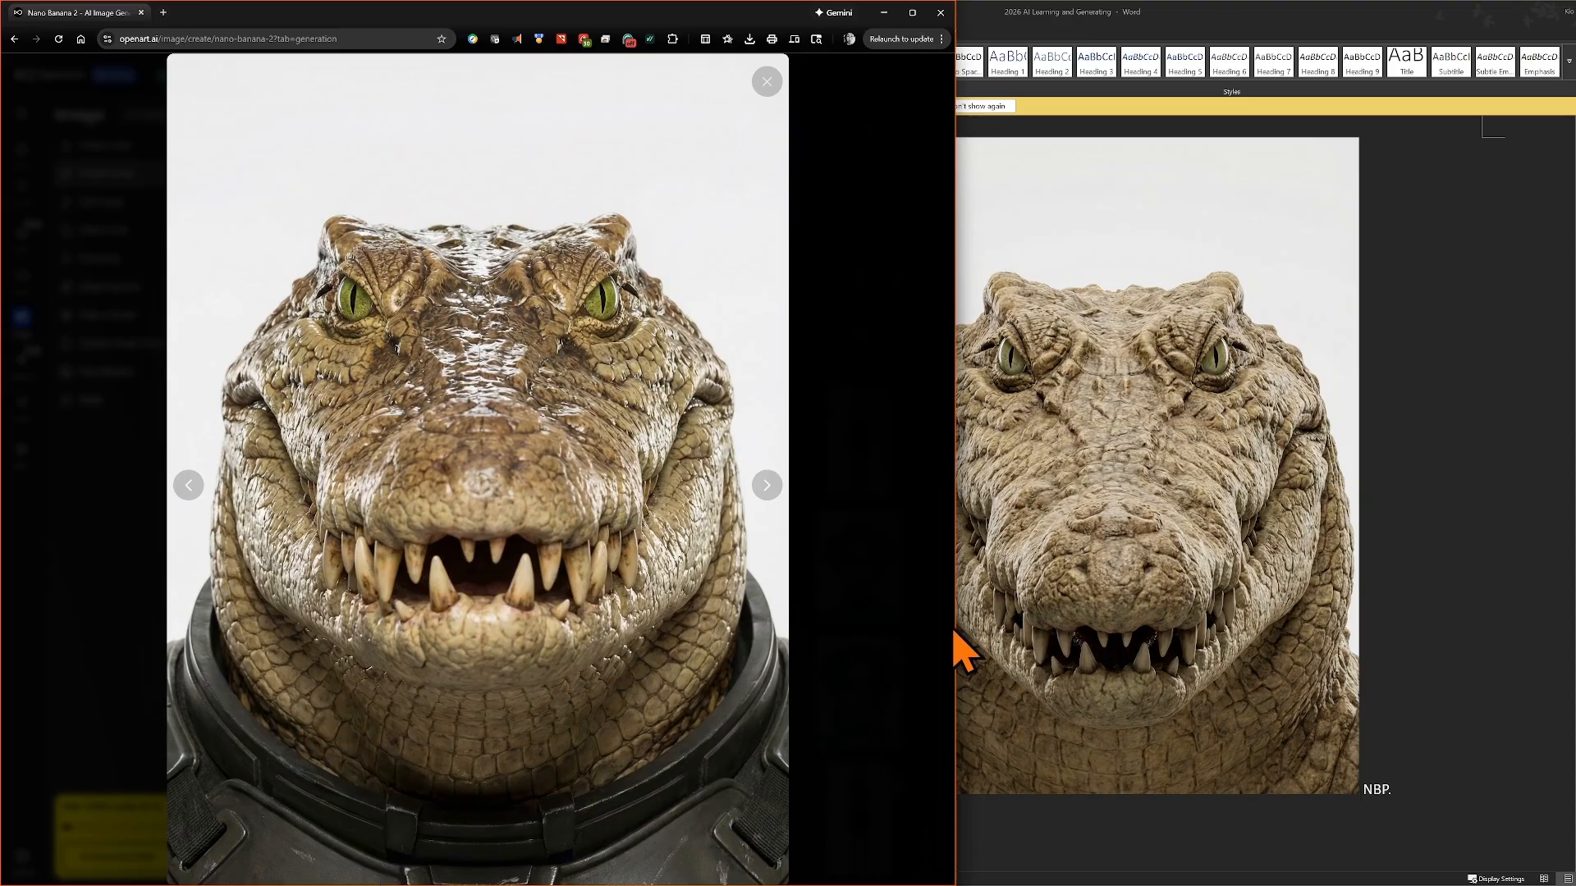
pyautogui.click(767, 82)
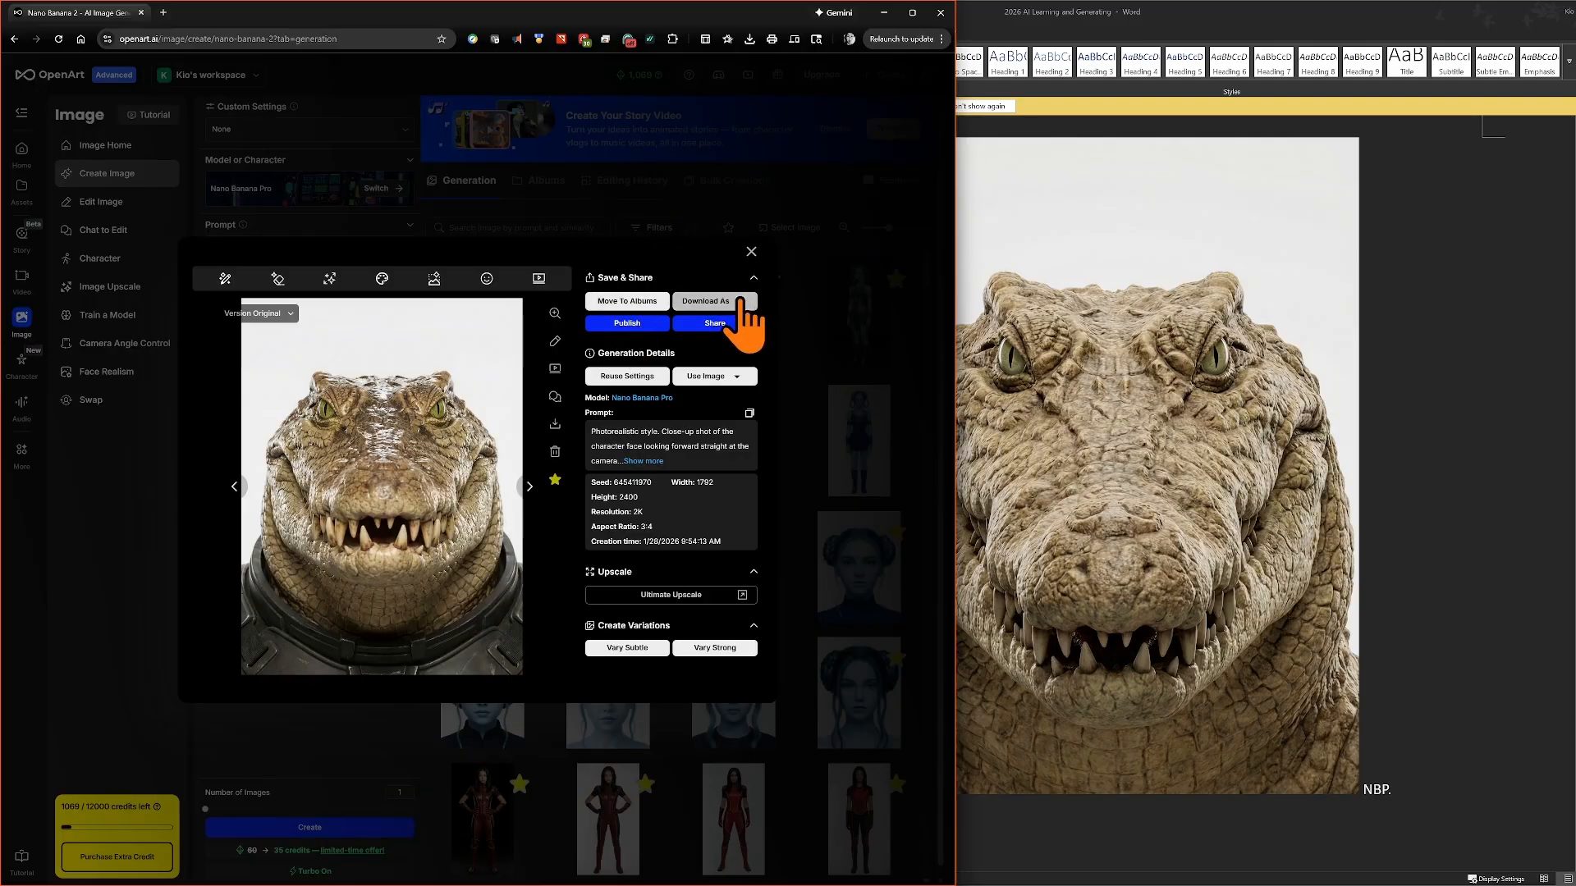
pyautogui.click(751, 252)
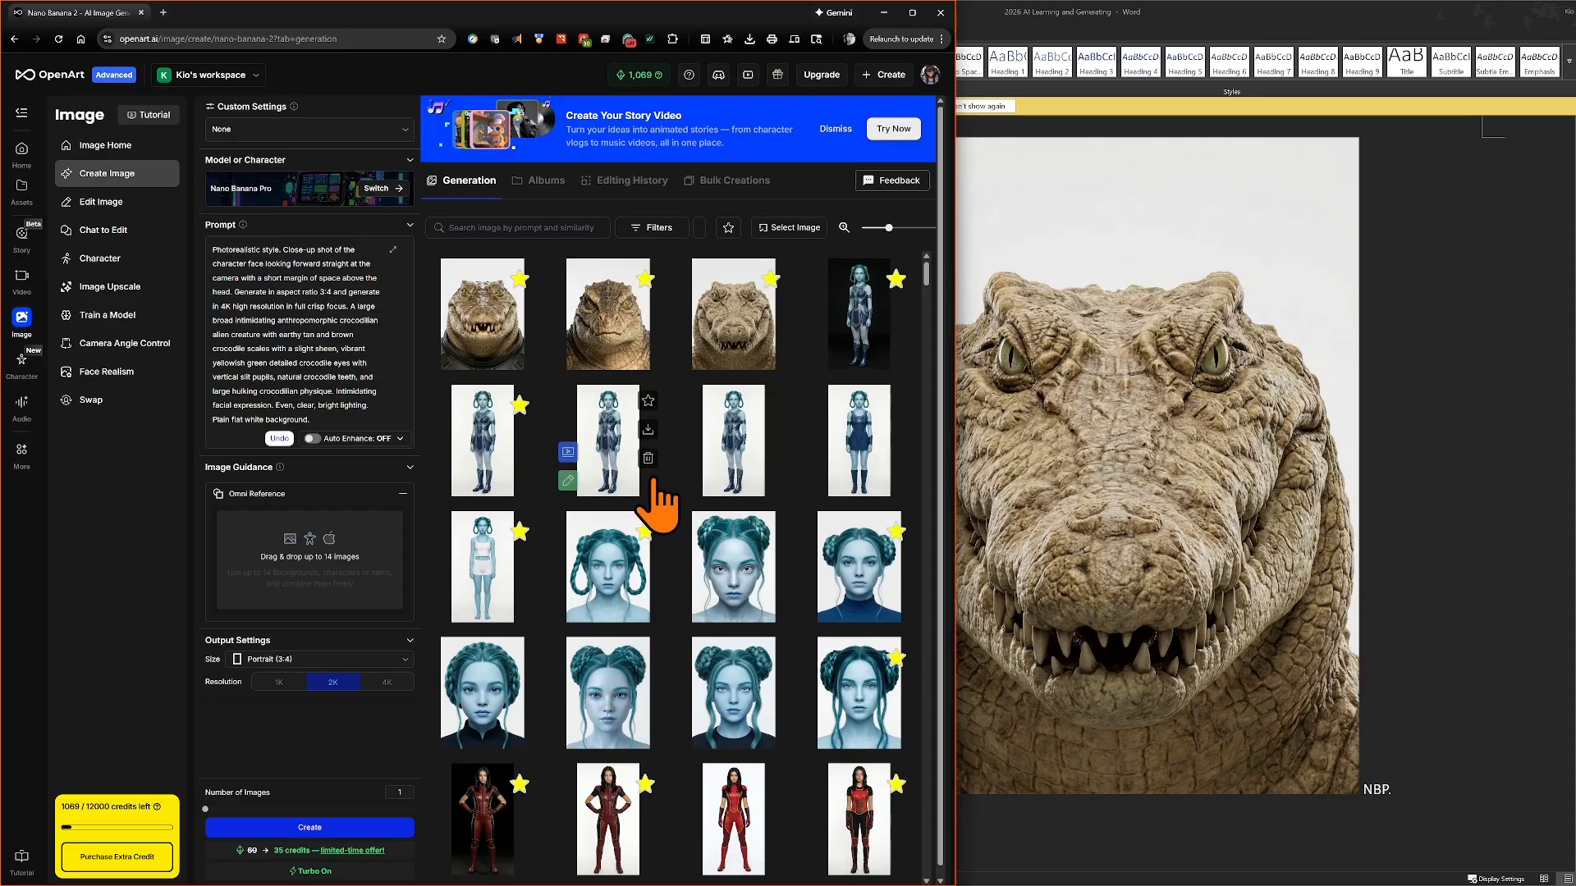
# - Switch to Word and review the second crocodile headshot and the revised prompt paragraph below it
pyautogui.moveTo(645, 542)
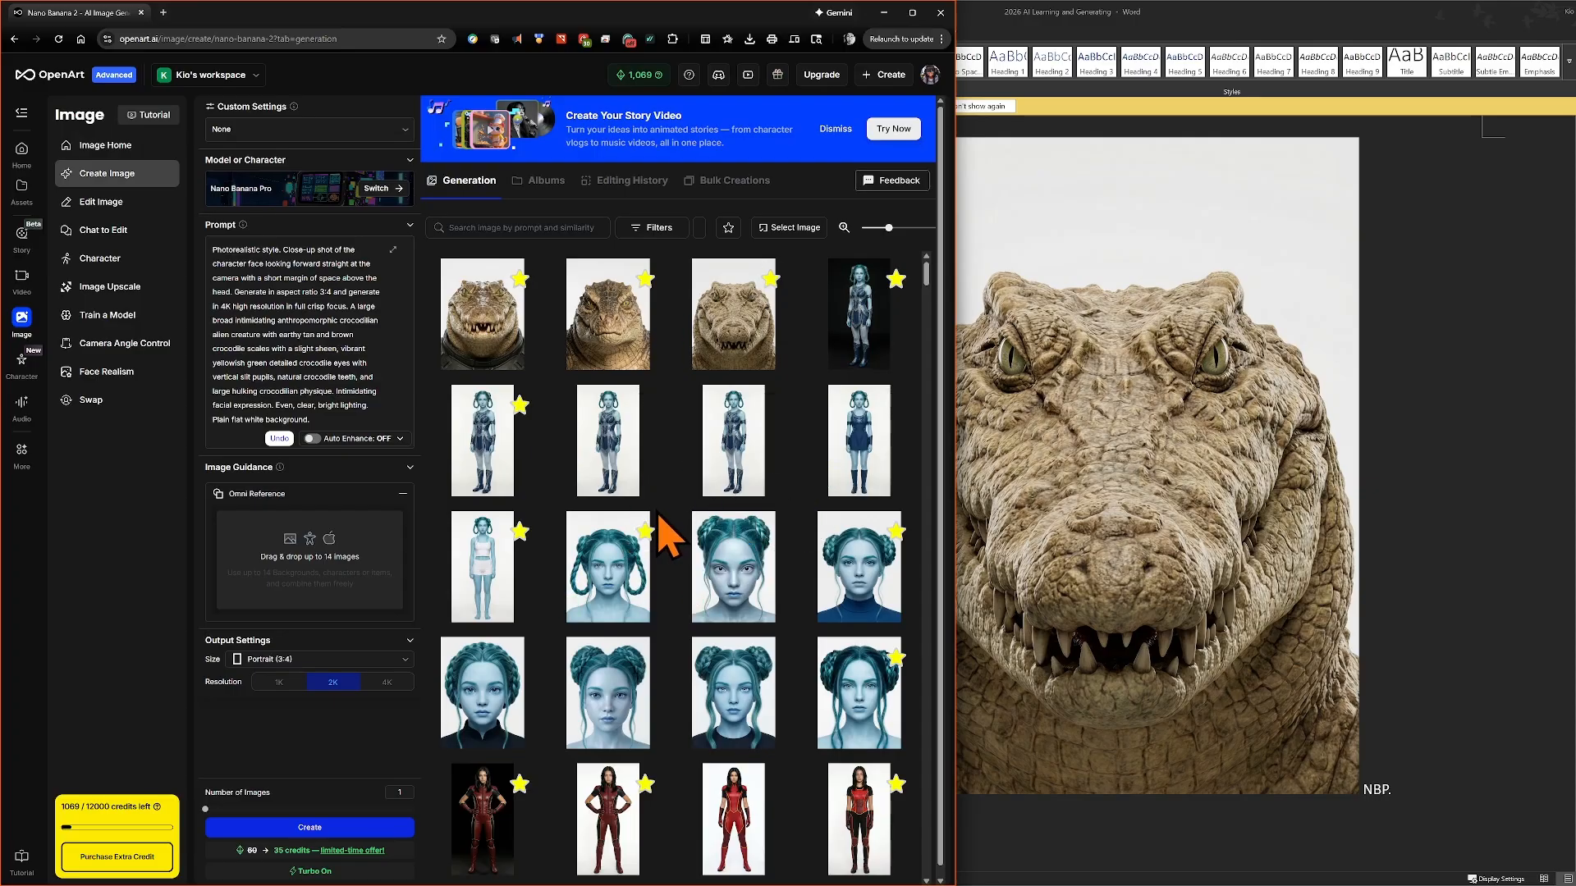
pyautogui.click(1490, 552)
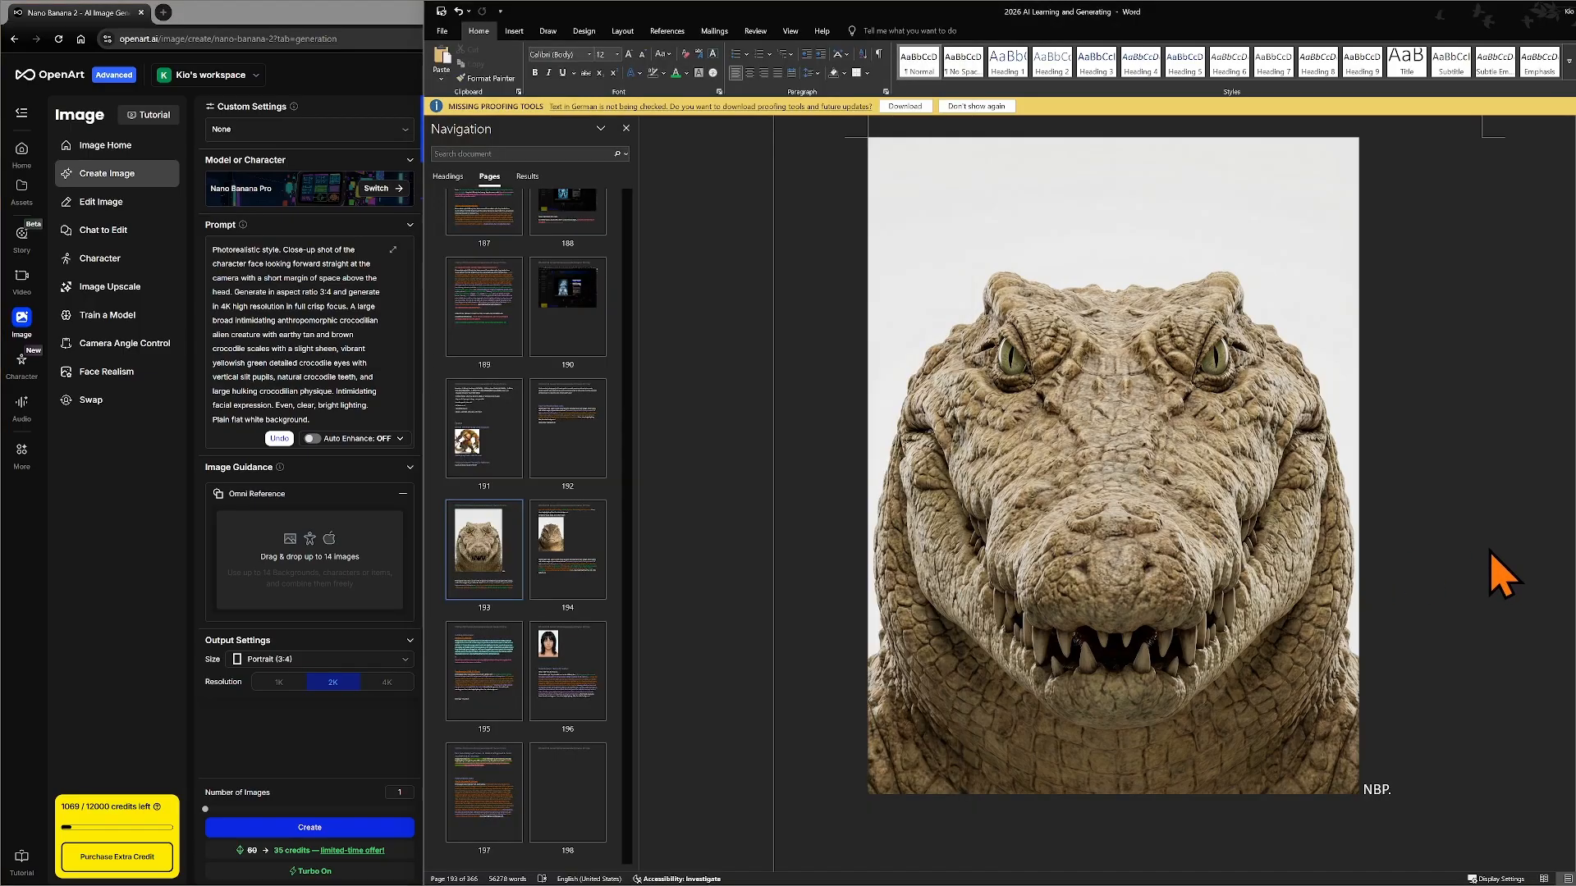
pyautogui.scroll(-10, 1445, 546)
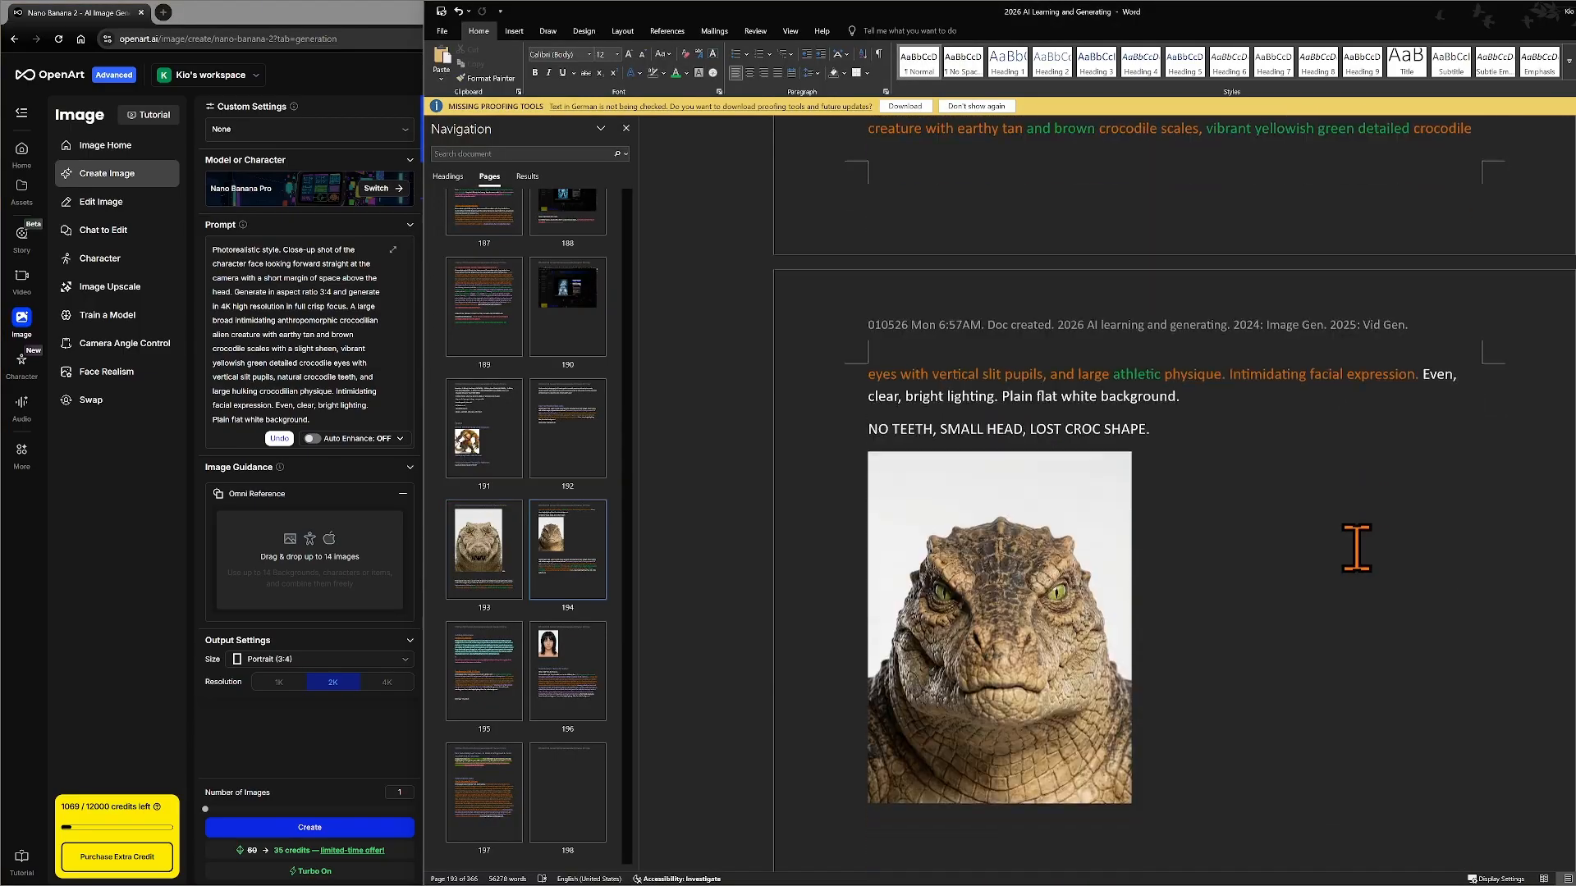
pyautogui.scroll(-8, 1358, 541)
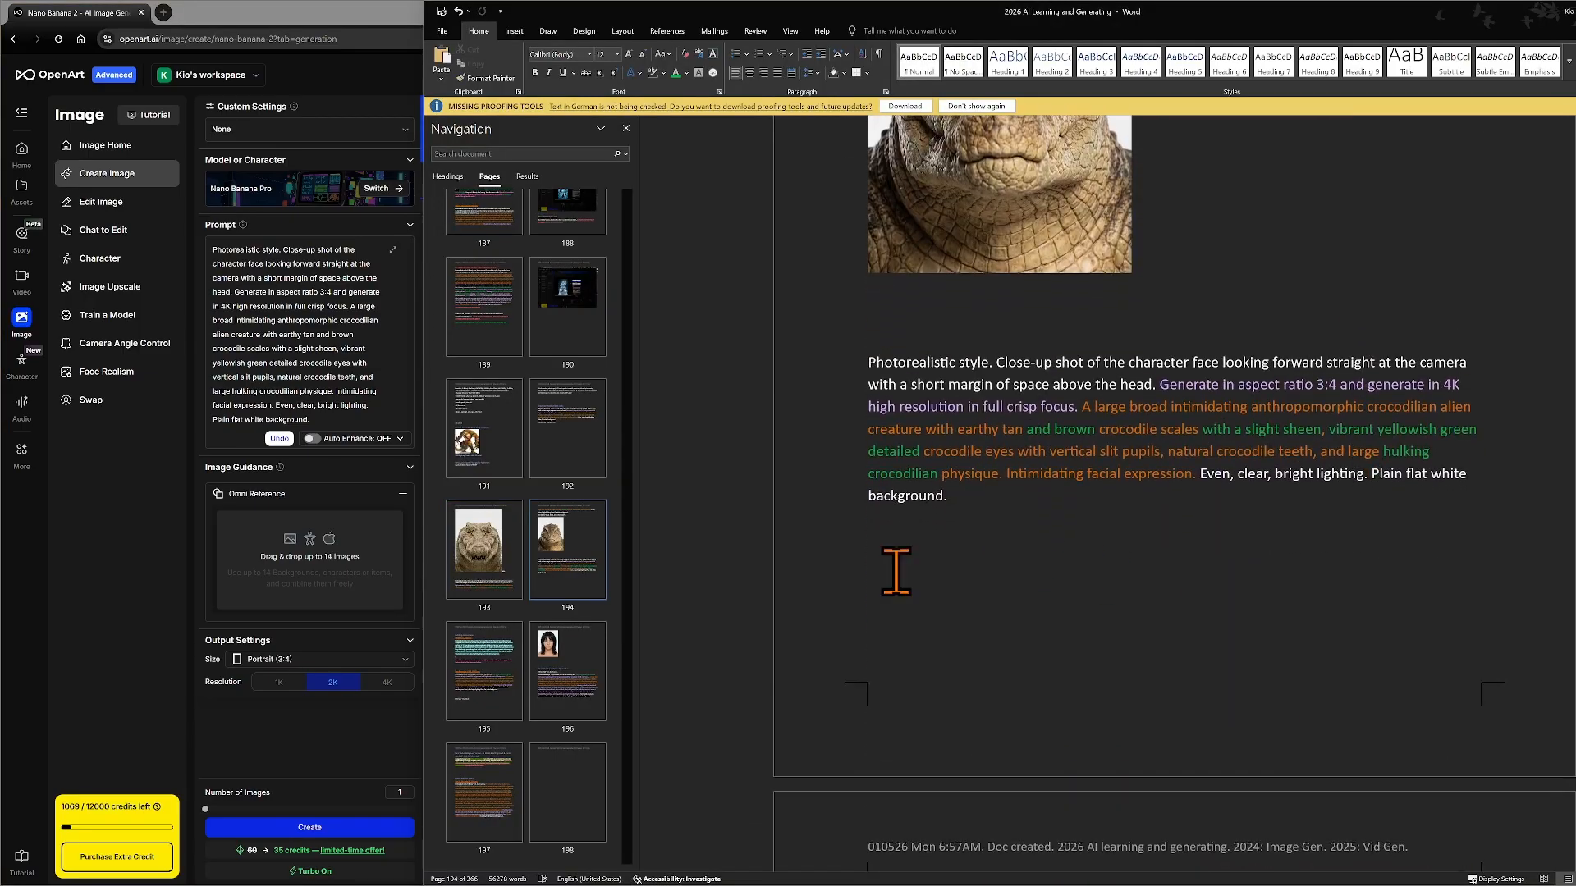
# - Return to OpenArt and examine the newest crocodile headshot at full size beside the second headshot in Word
pyautogui.click(113, 565)
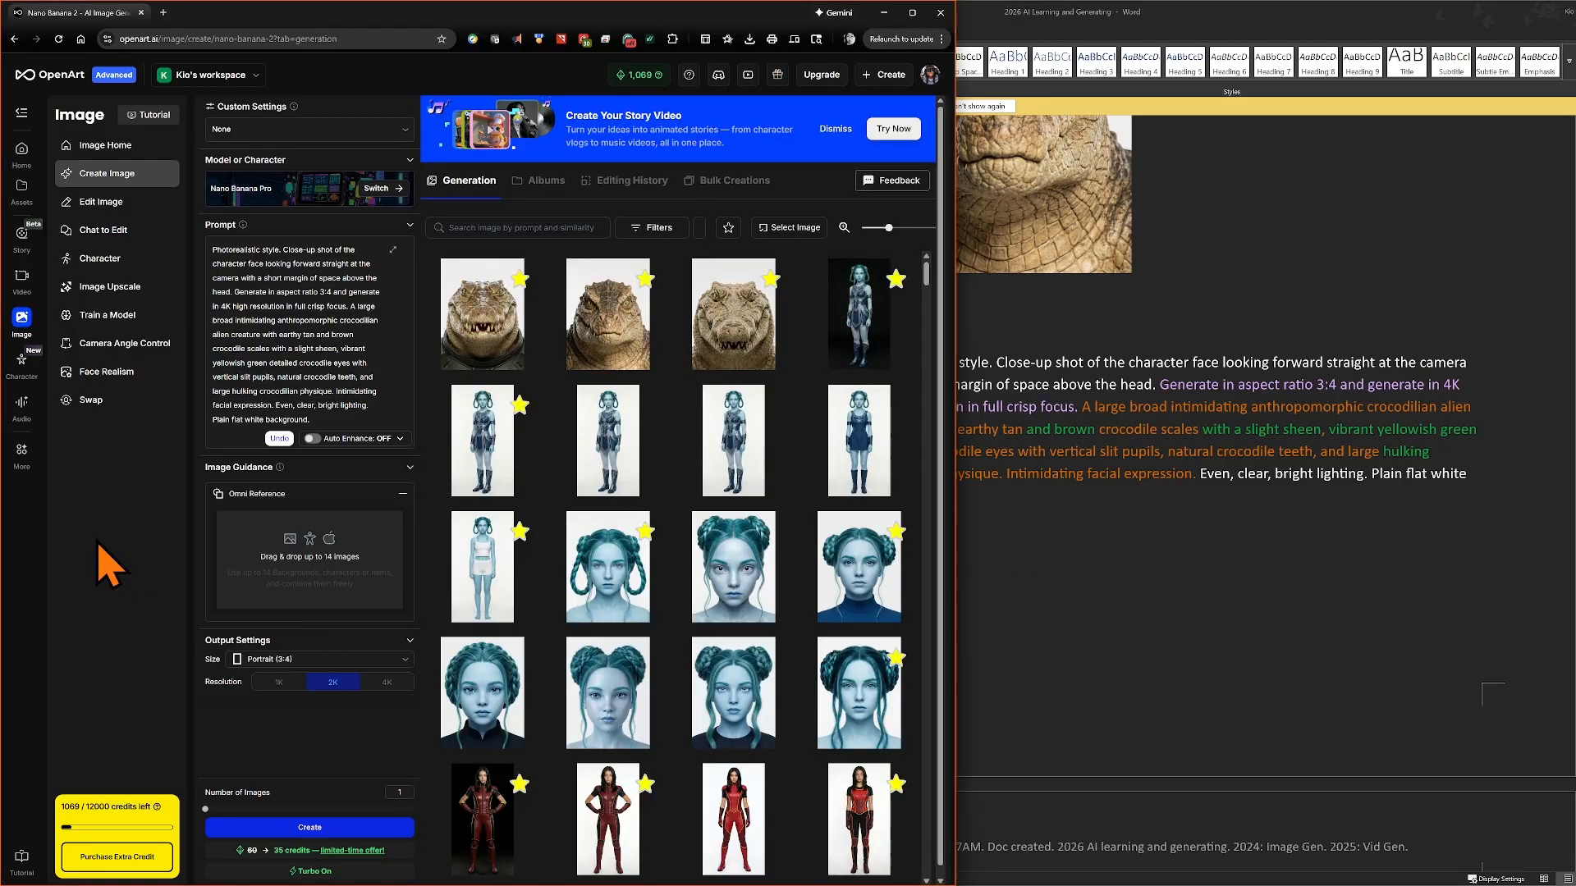
pyautogui.click(480, 349)
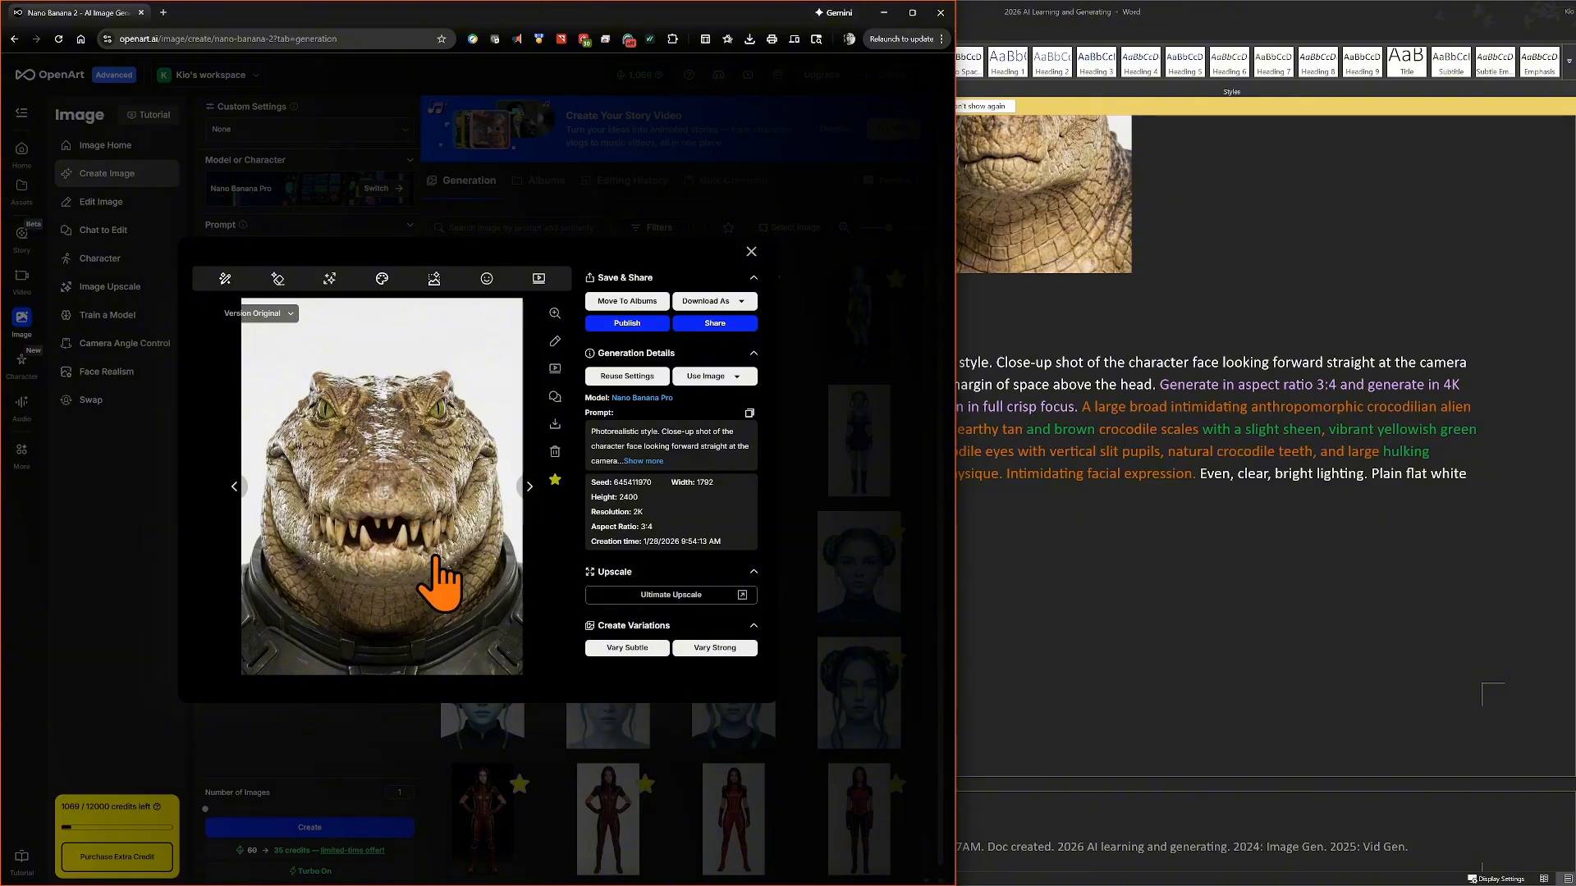
pyautogui.scroll(3, 1108, 386)
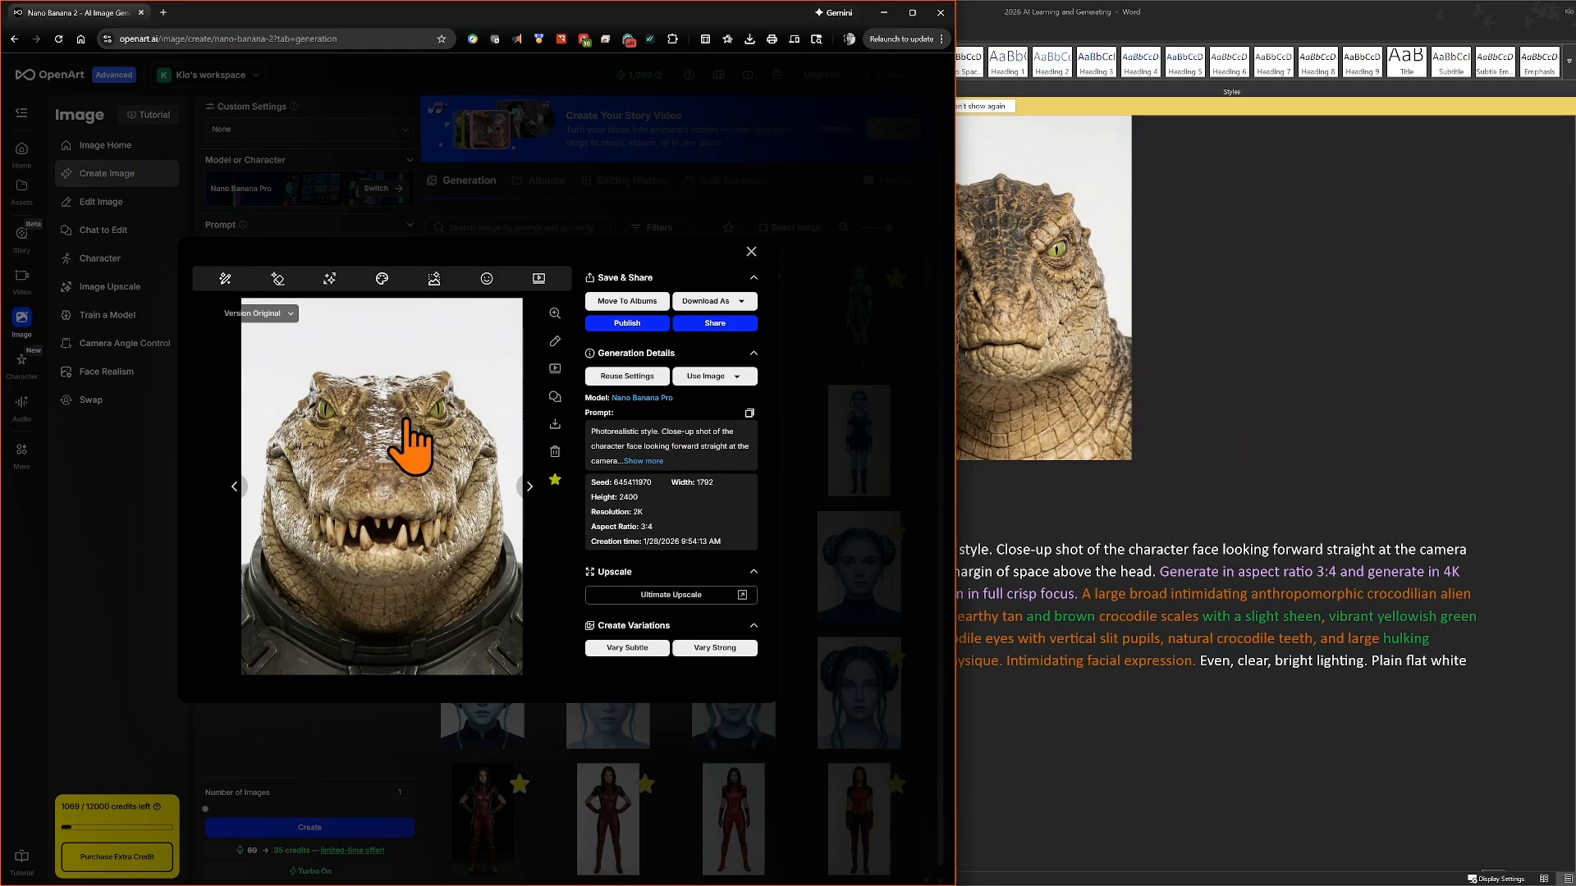
pyautogui.click(555, 313)
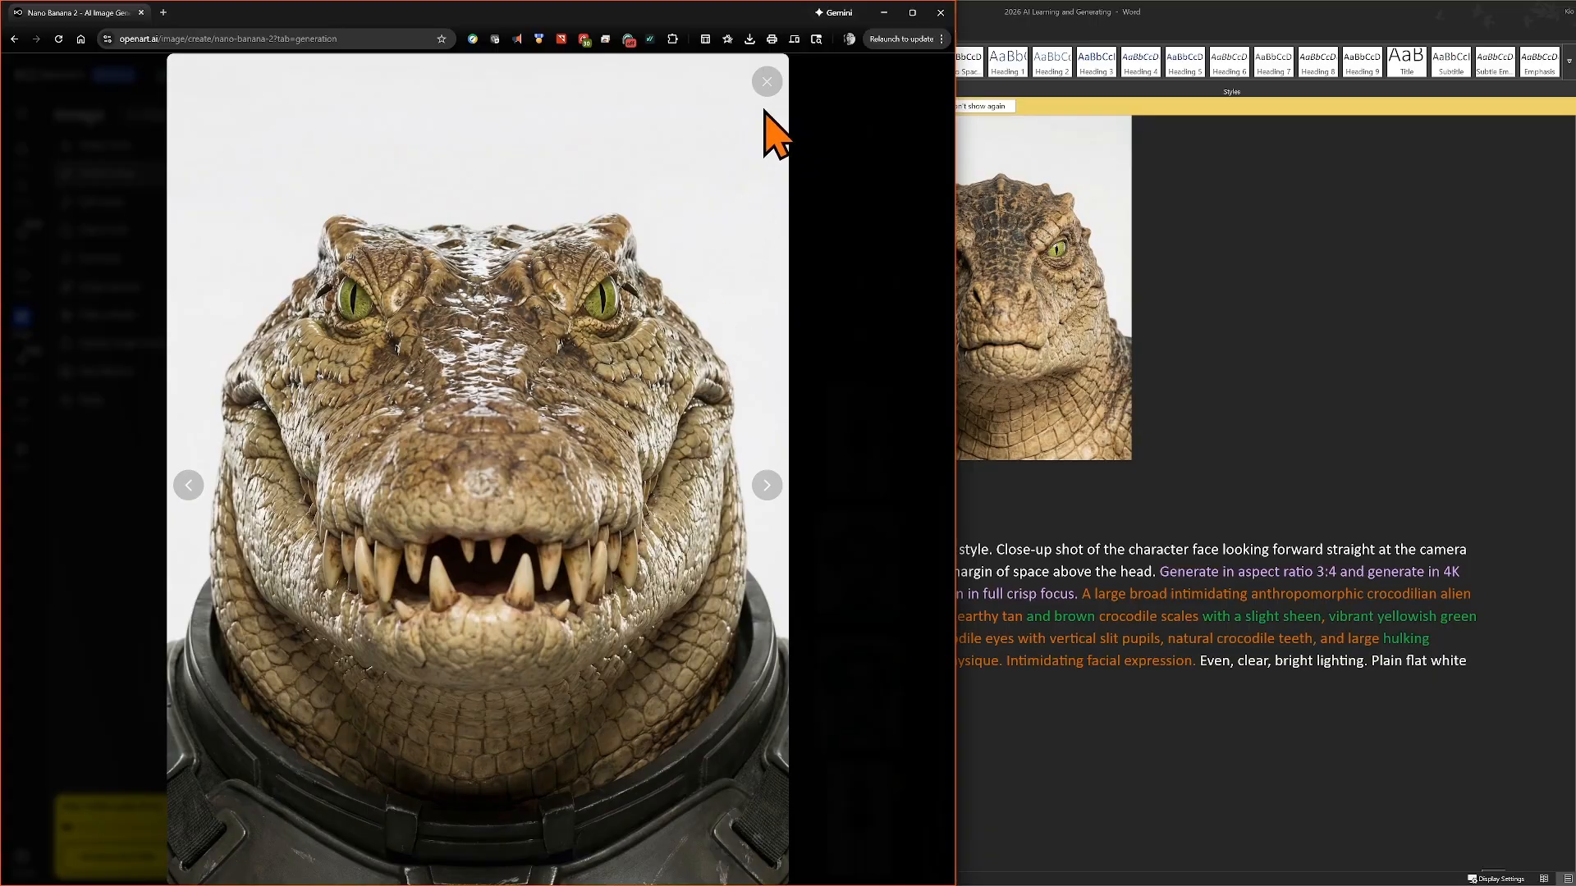
pyautogui.click(766, 82)
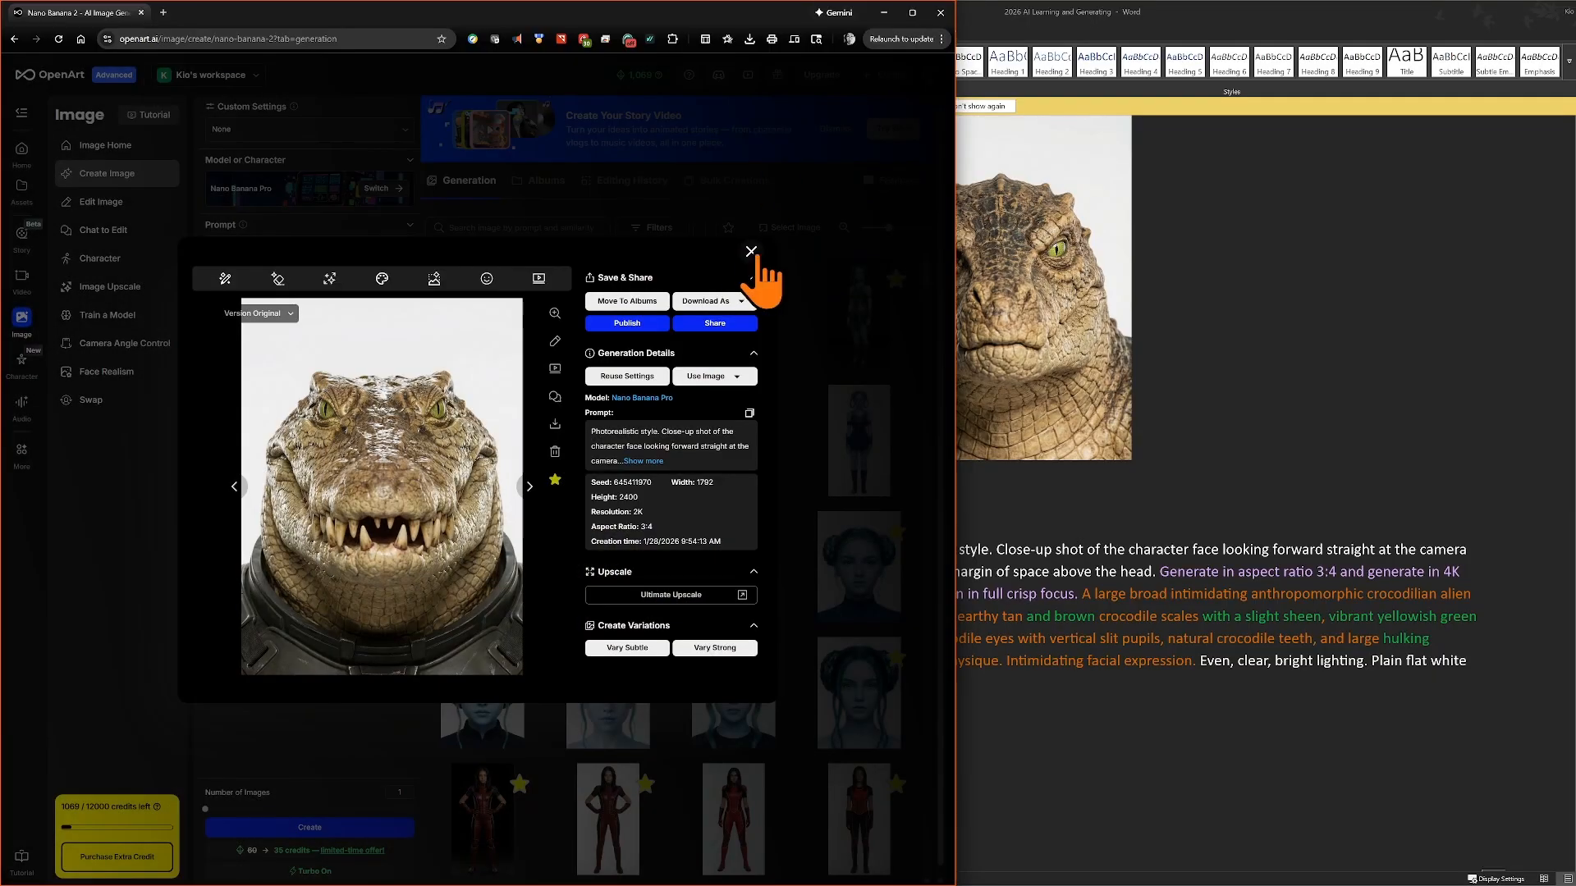
pyautogui.click(752, 251)
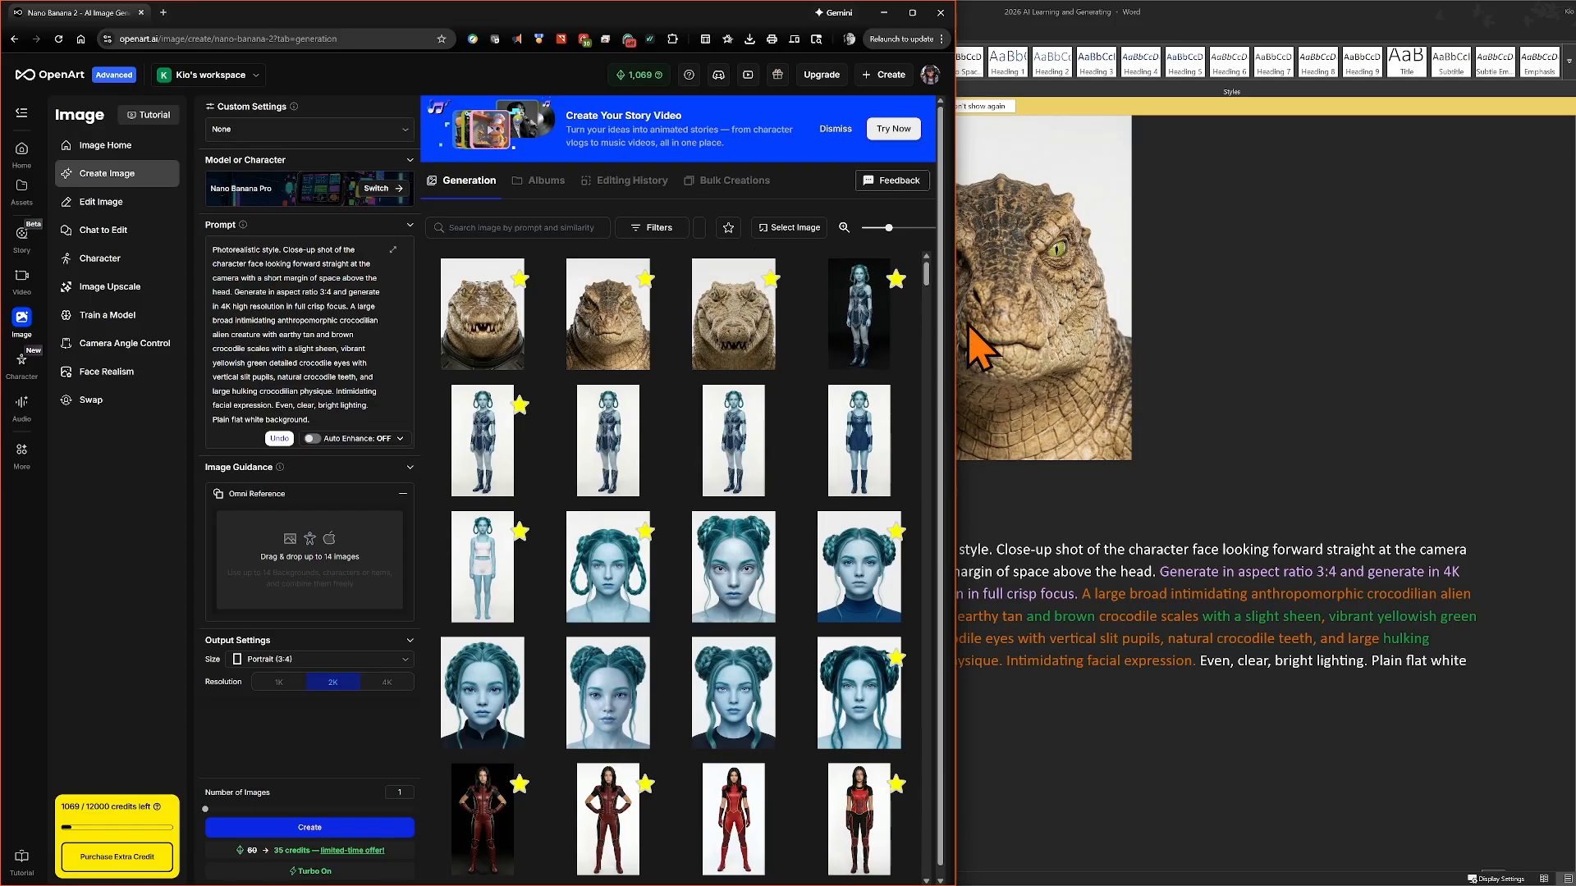
# - Switch to the Word document and add the note "NEED LONGER SLIMMER SNOUT, GET RID OF SHEEN." below the last crocodile prompt
pyautogui.click(1260, 435)
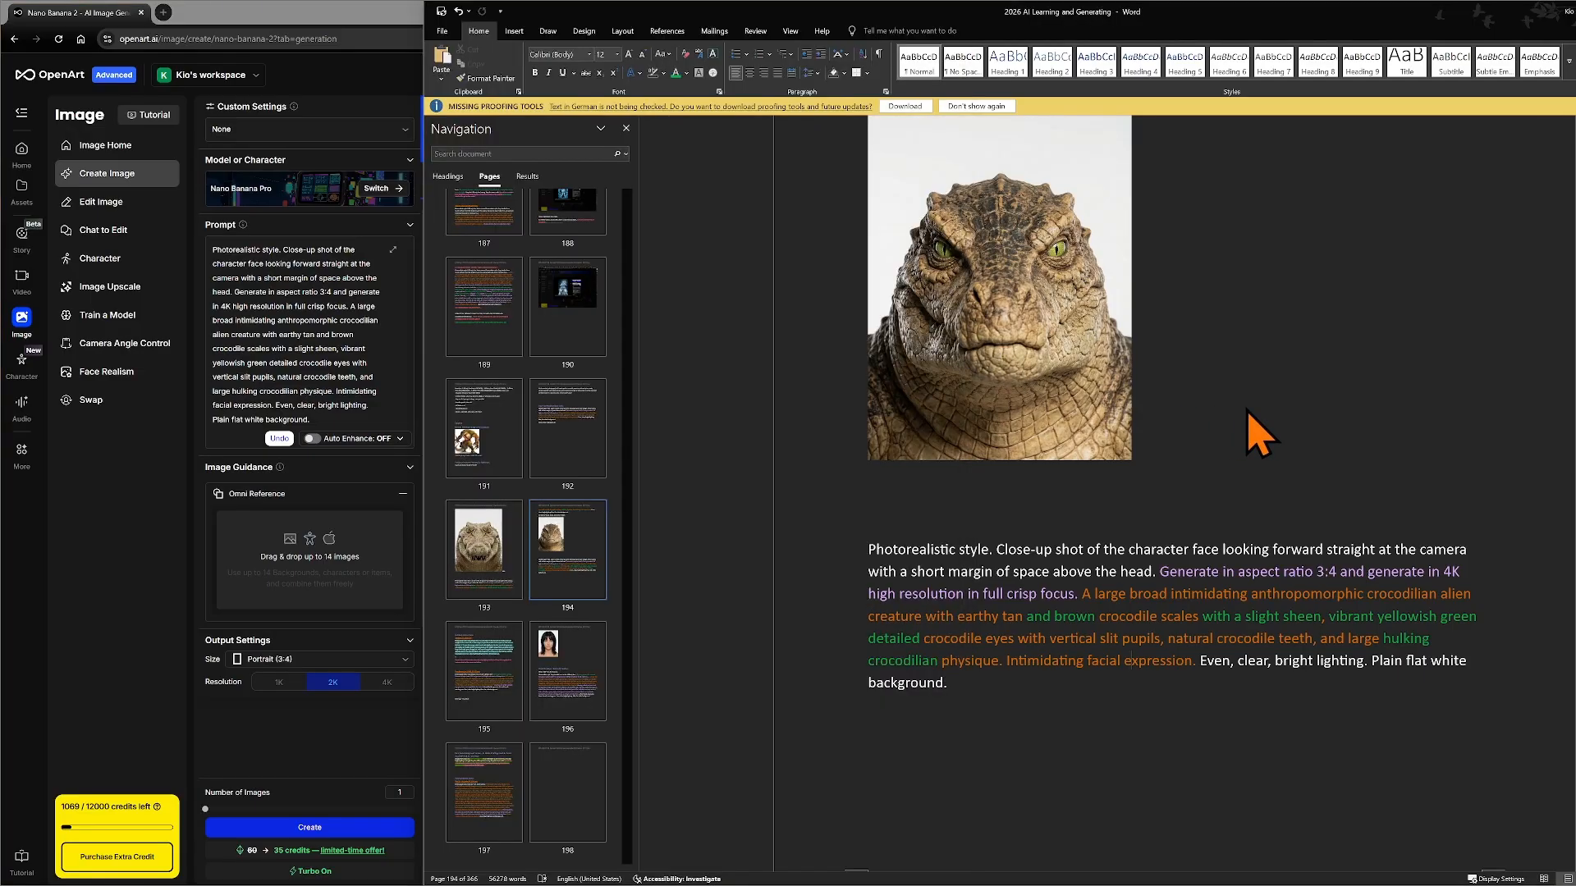
pyautogui.scroll(2, 1222, 398)
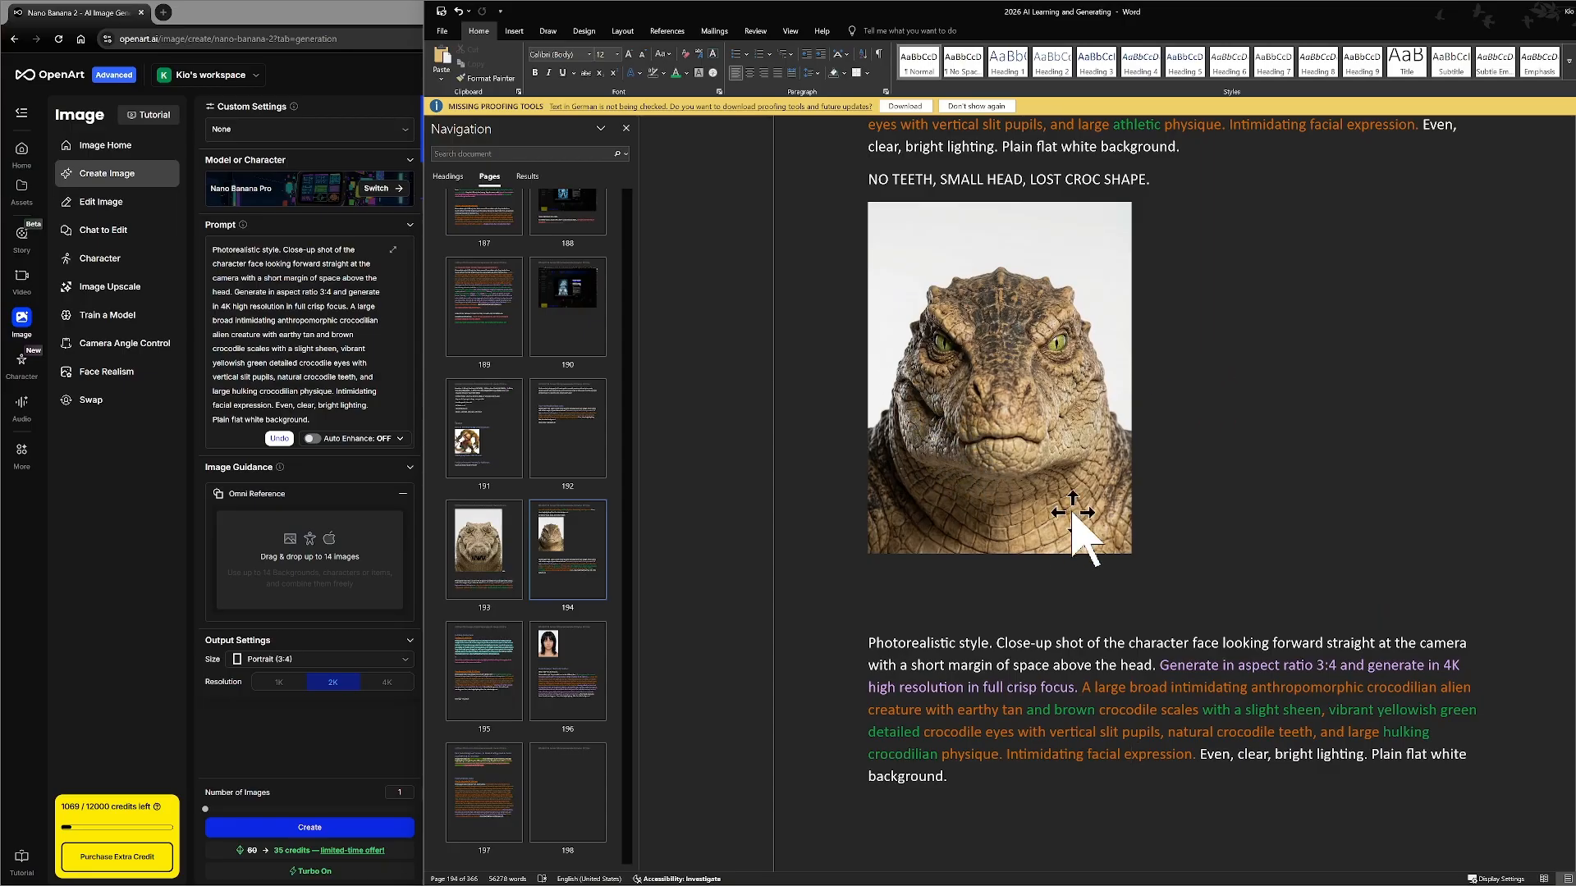
pyautogui.scroll(-5, 1076, 534)
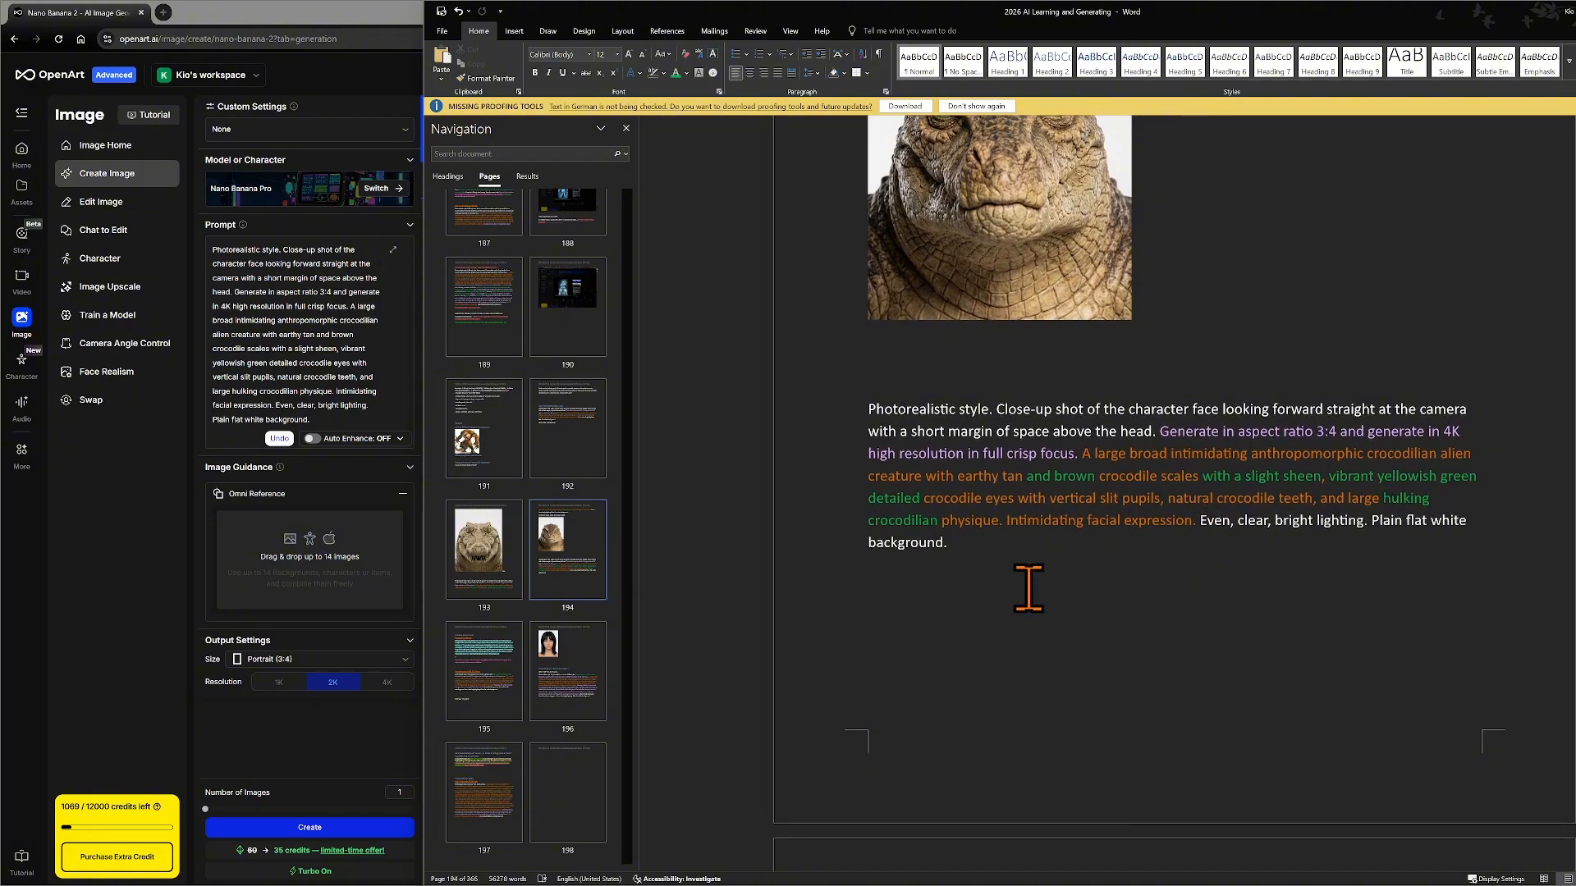
pyautogui.click(934, 579)
pyautogui.press('capslock')
pyautogui.write('N')
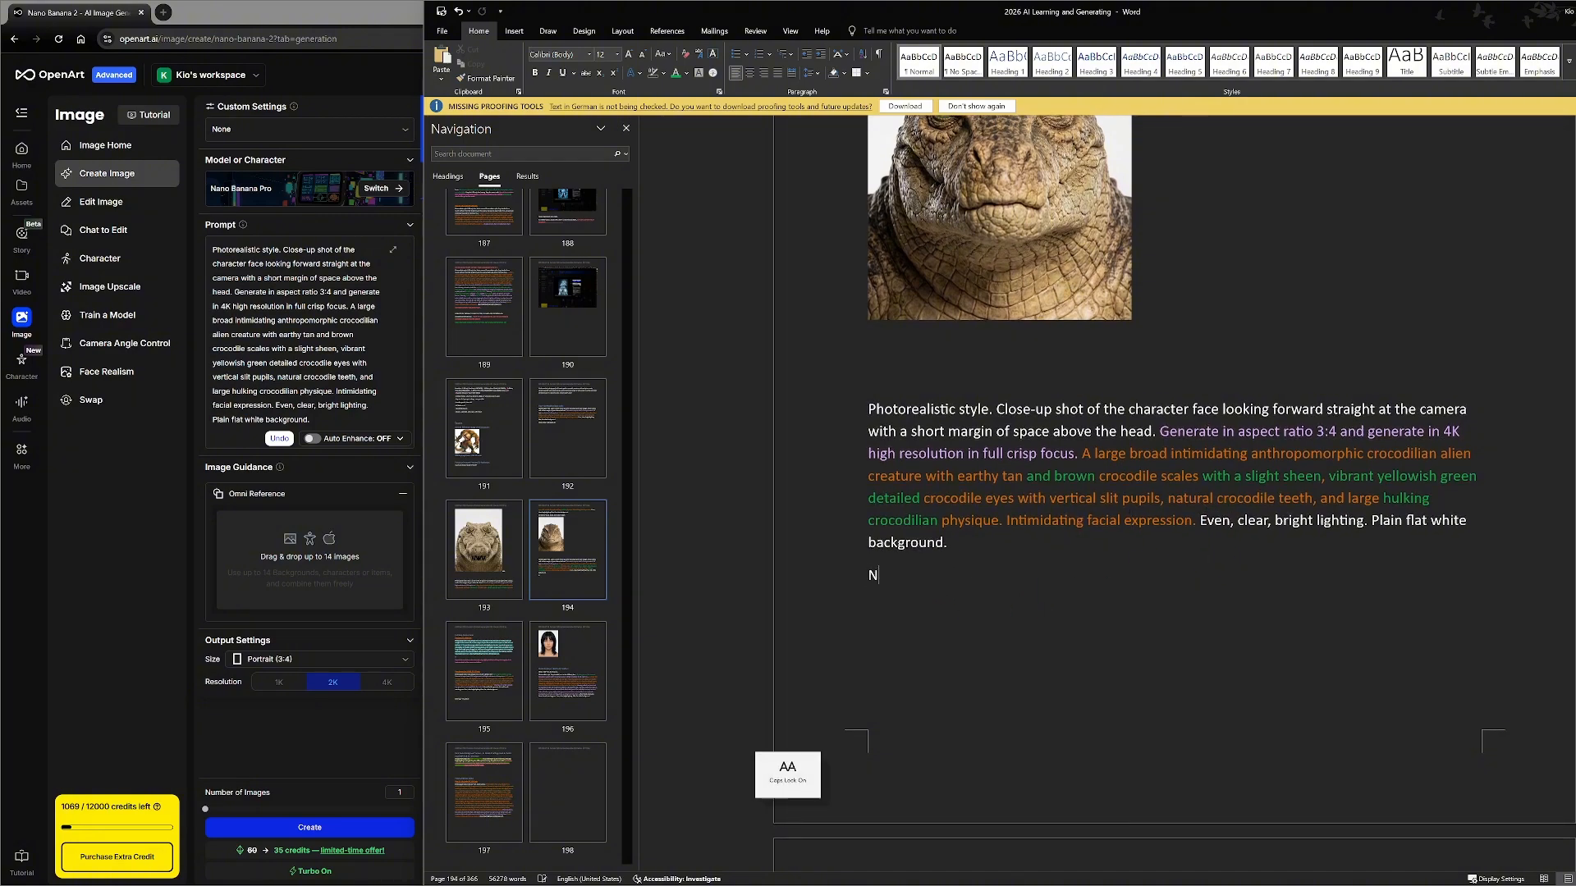
pyautogui.write('EED')
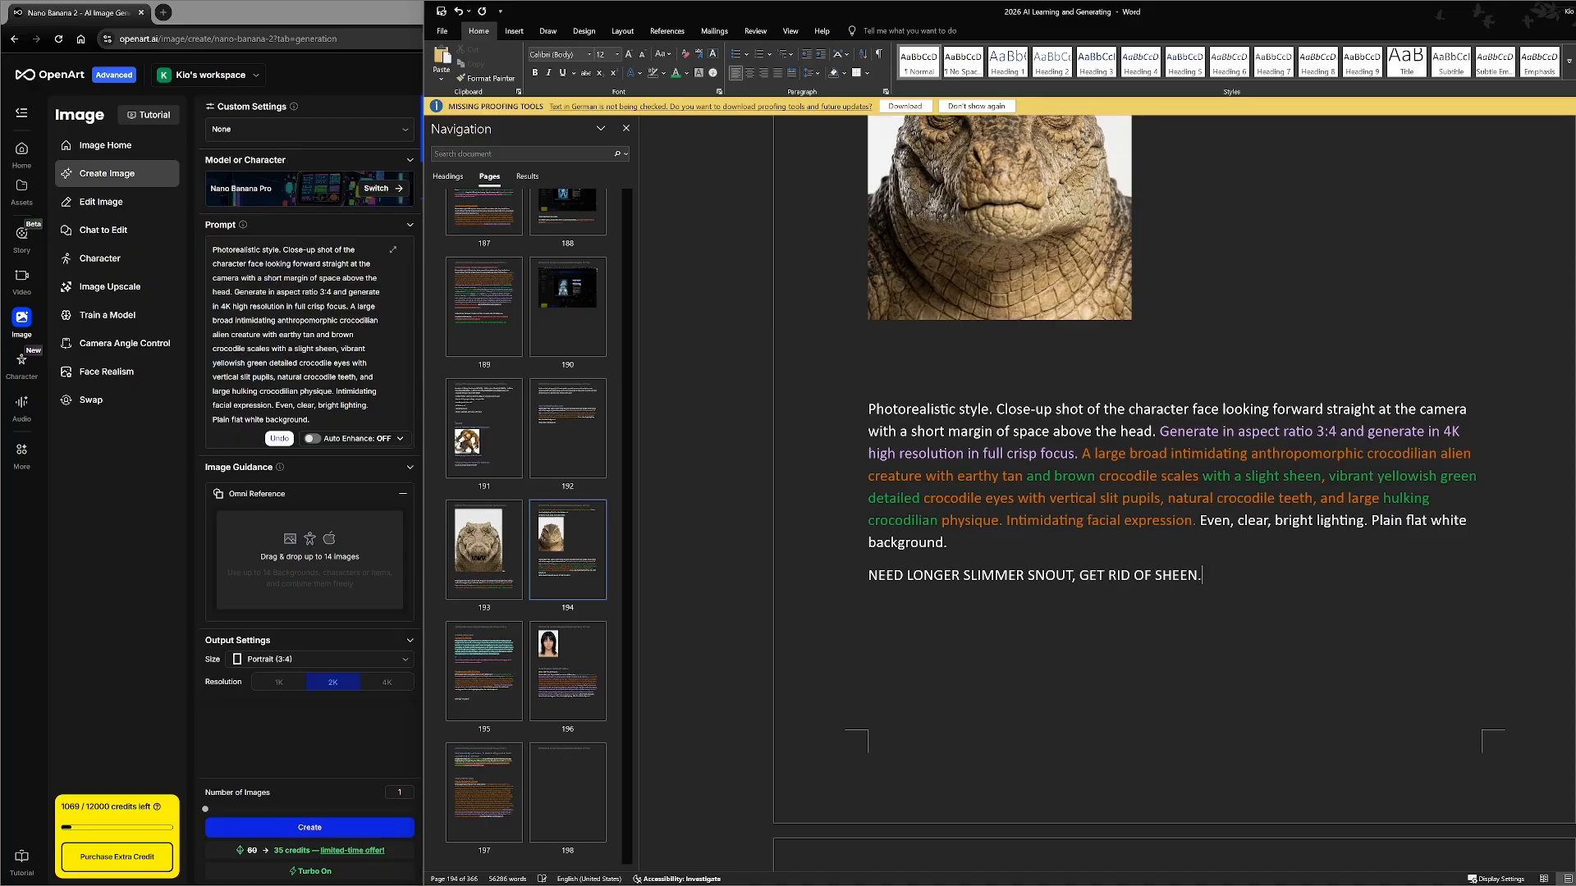
pyautogui.press('Return')
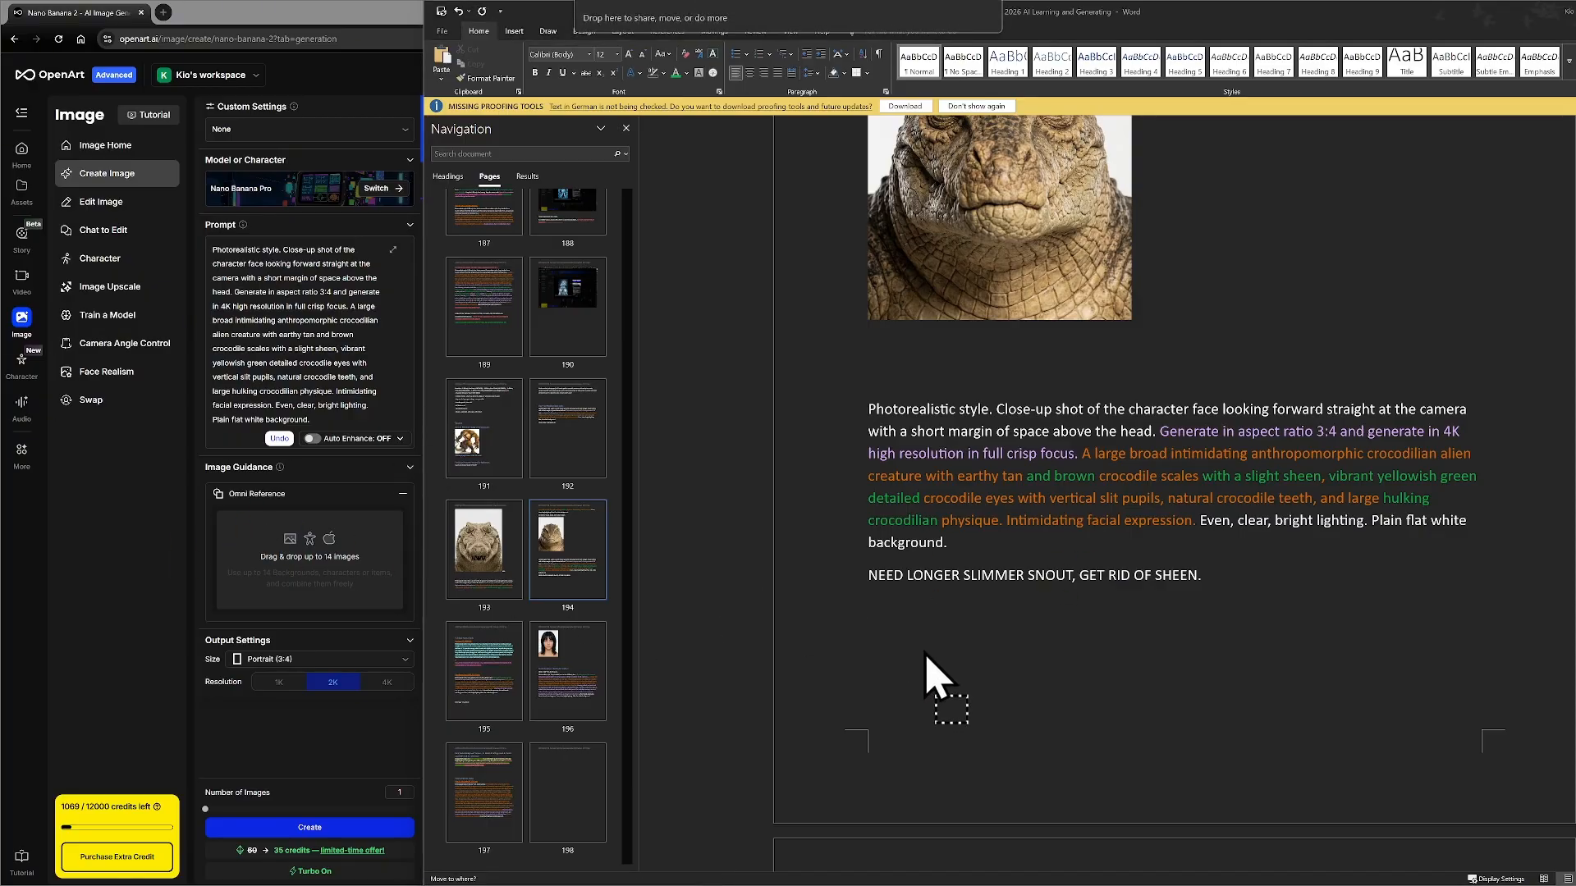
# - Insert the generated crocodile portrait with bared teeth and dark armored collar below the note
pyautogui.click(992, 644)
pyautogui.scroll(-1, 1049, 627)
pyautogui.hotkey('ctrl', 'v')
pyautogui.scroll(-6, 1195, 598)
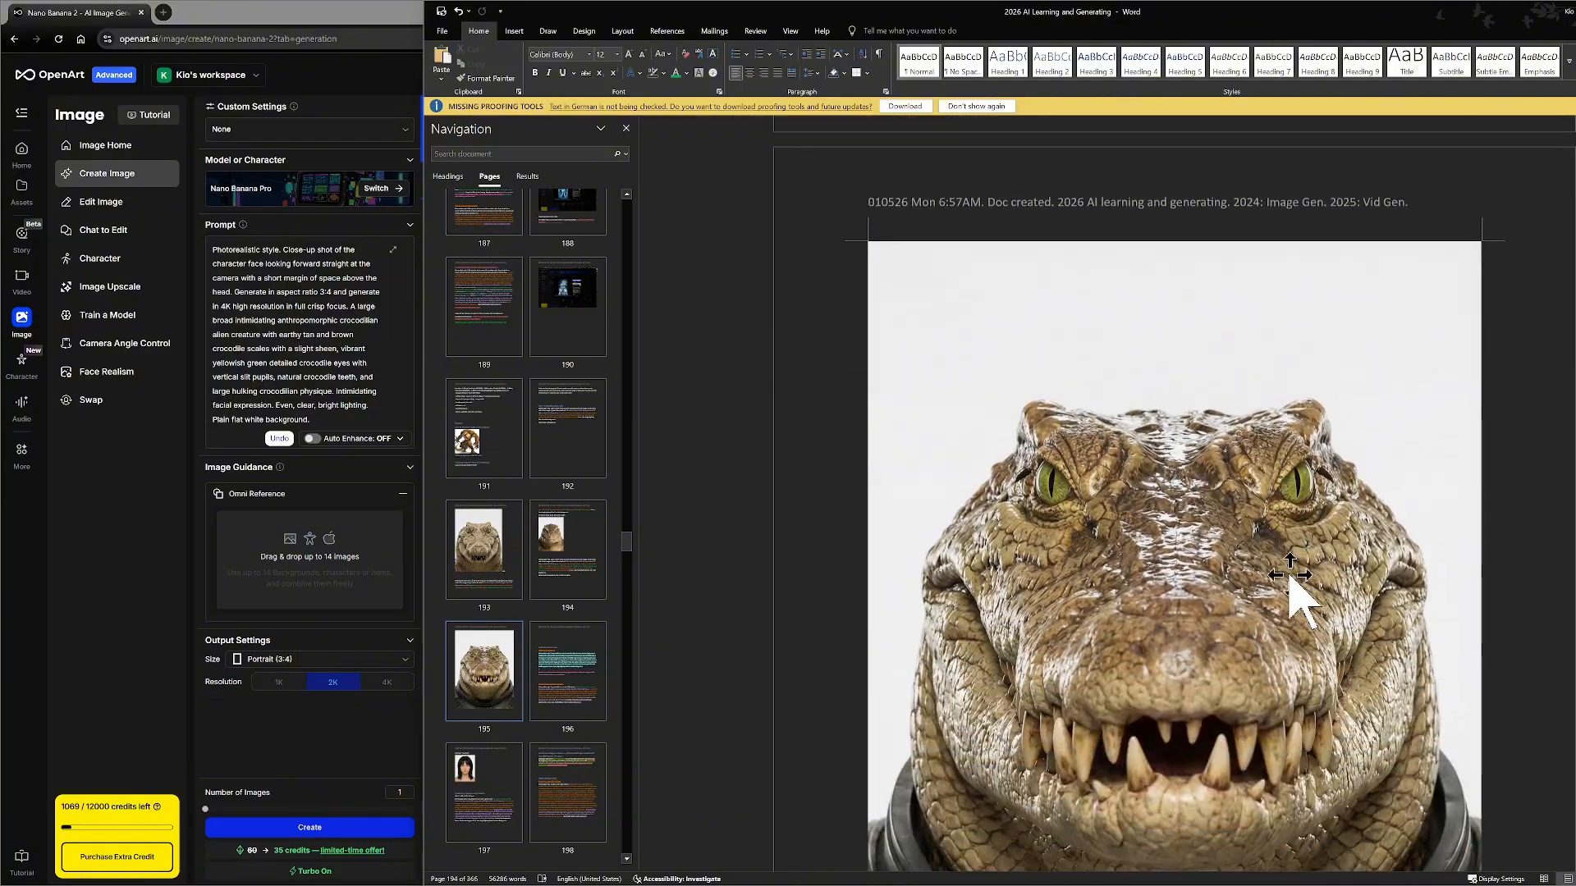
pyautogui.scroll(-1, 1413, 533)
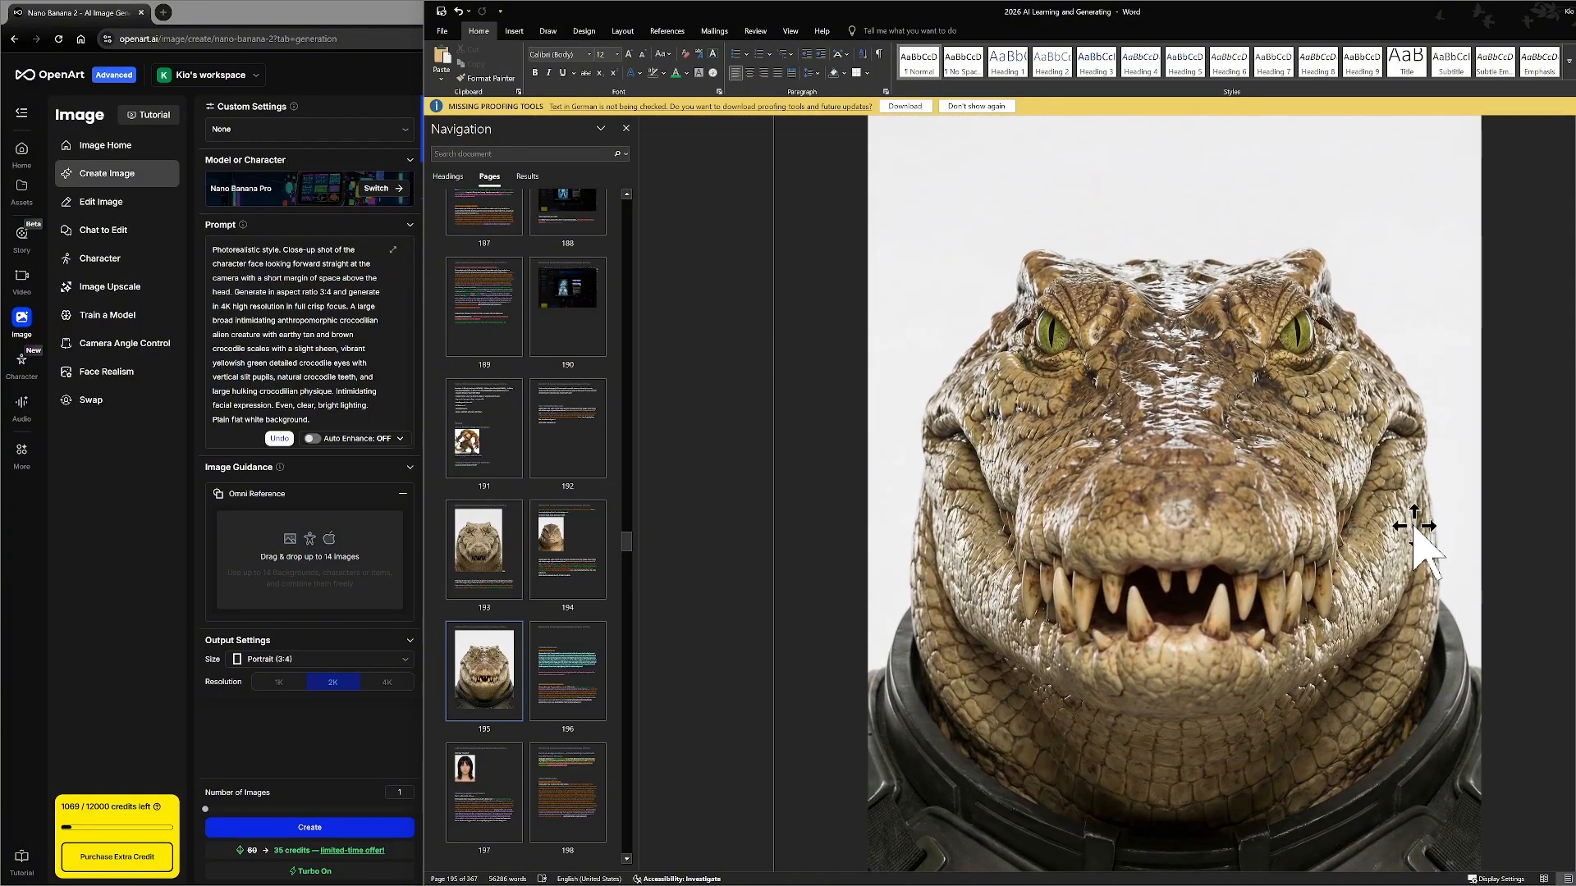
pyautogui.scroll(-1, 1413, 517)
pyautogui.scroll(-1, 1413, 515)
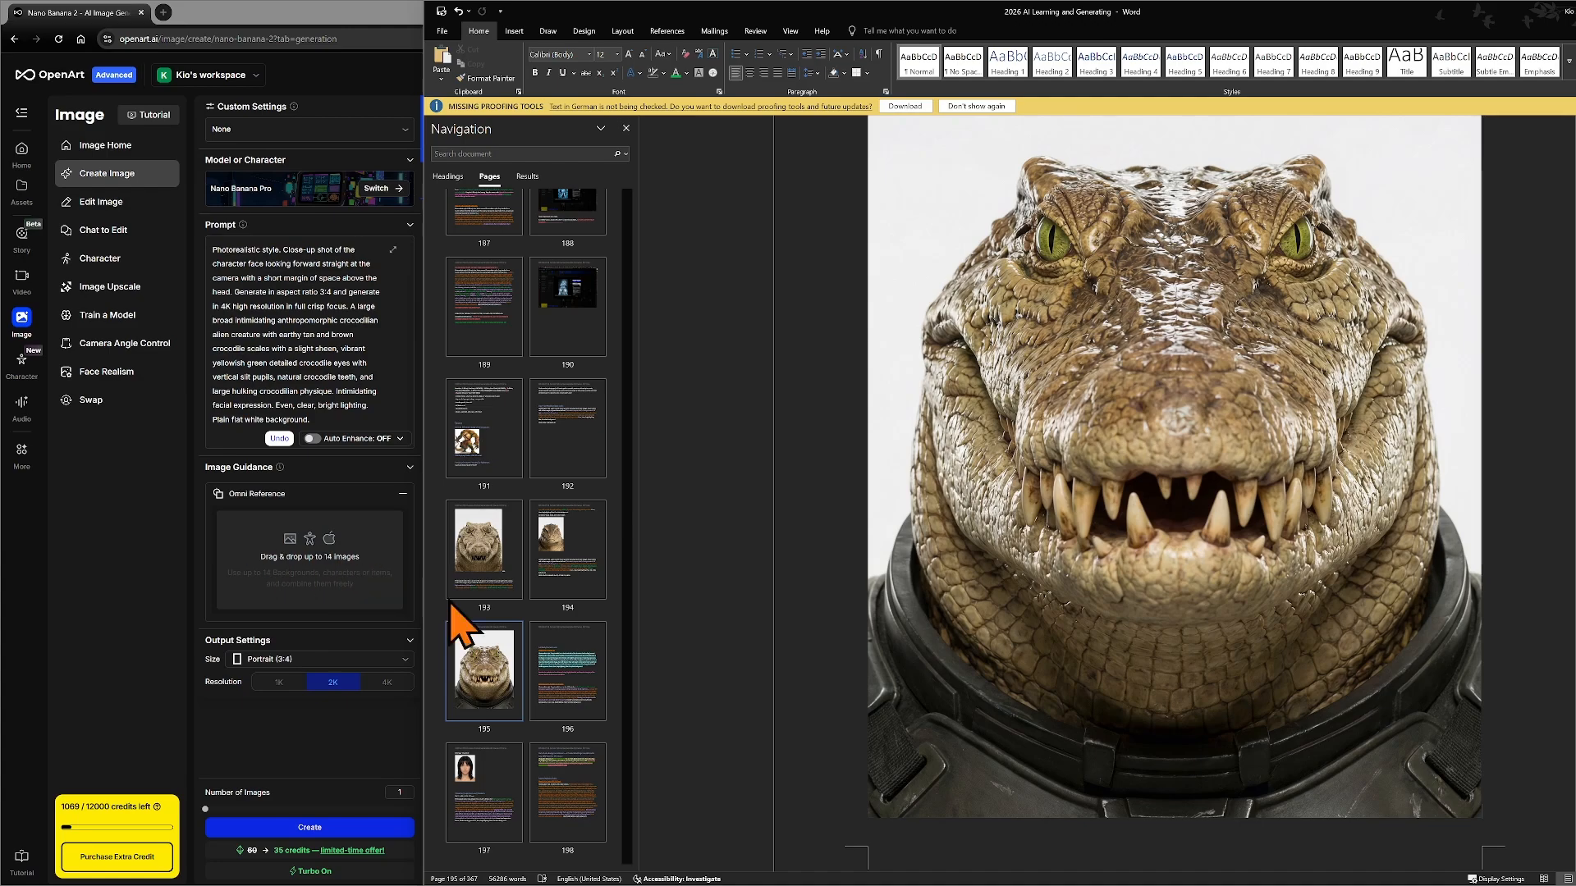
# - Scale the inserted crocodile picture to 15% and label it "NBP." beside the image
pyautogui.rightClick(1245, 464)
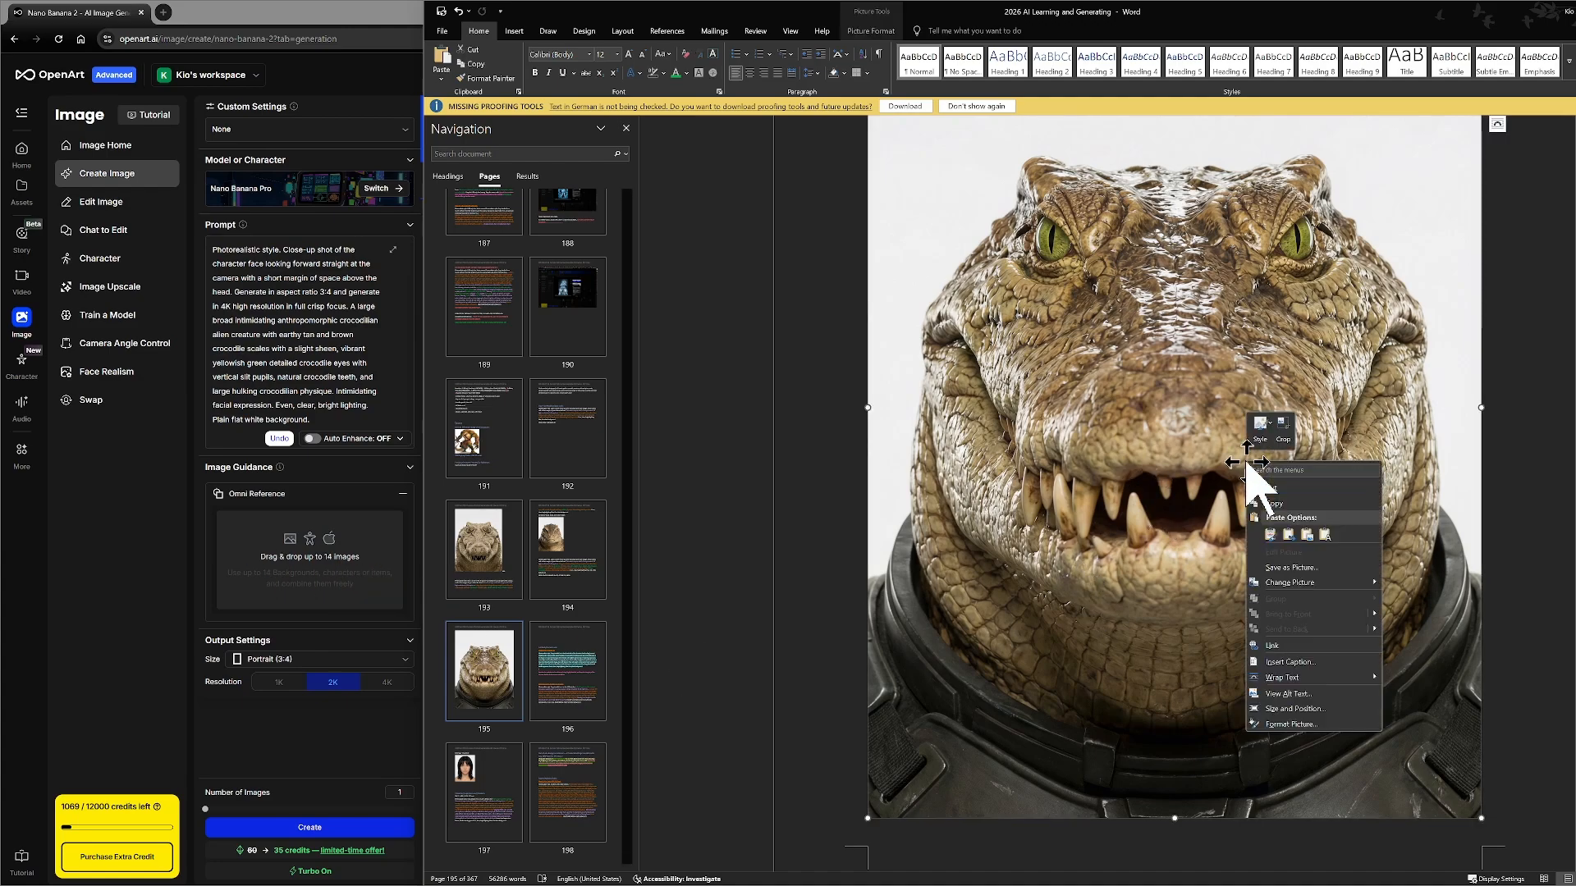
pyautogui.click(1304, 708)
pyautogui.moveTo(1023, 478); pyautogui.dragTo(949, 476)
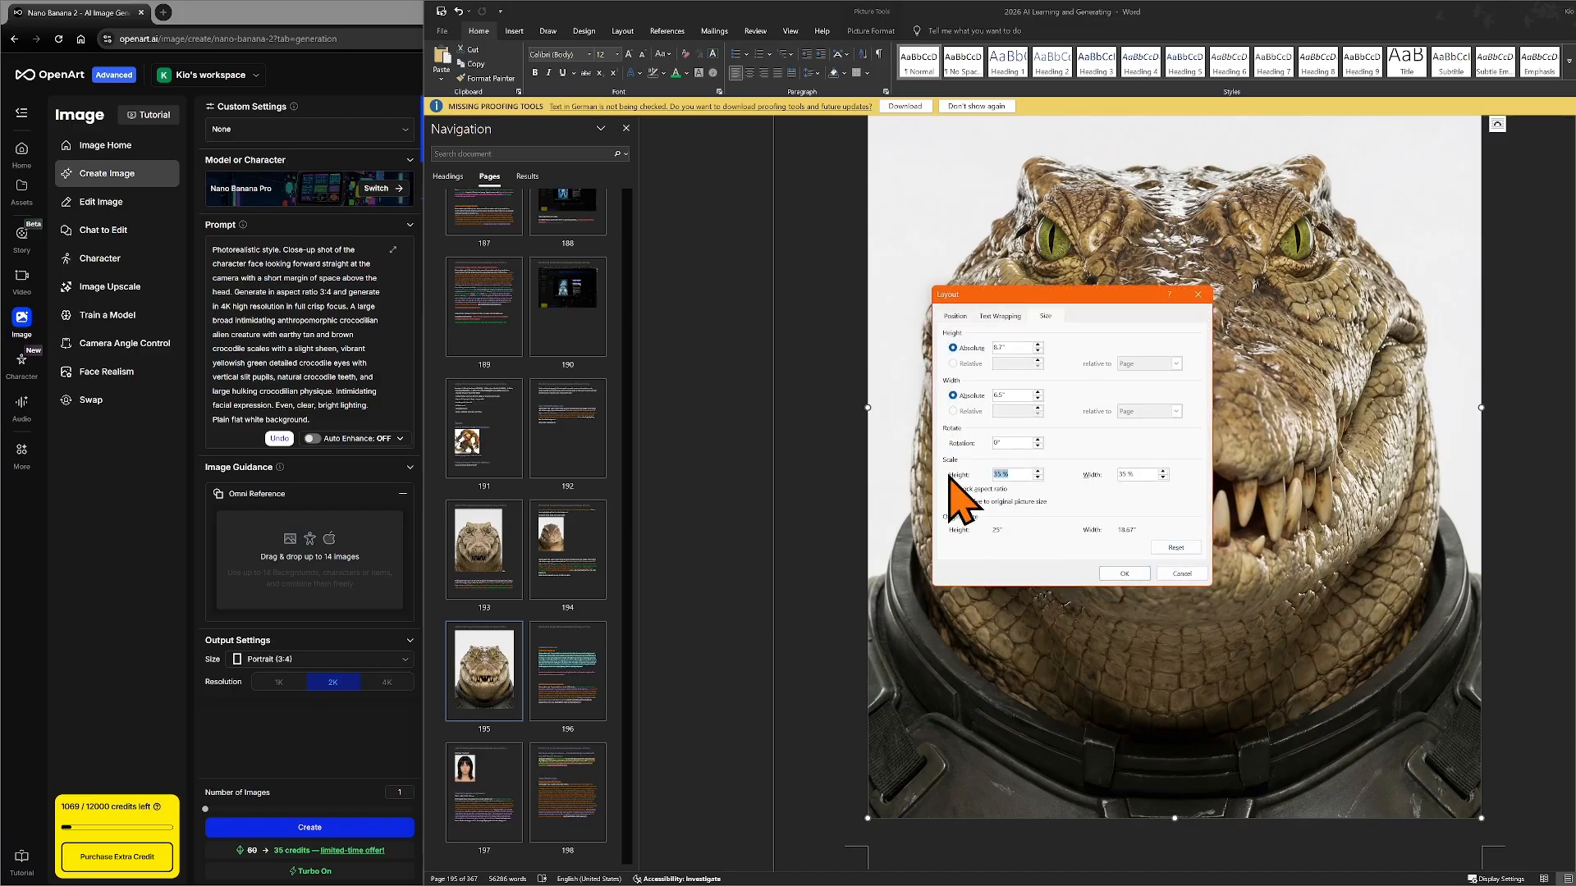
pyautogui.write('15')
pyautogui.press('Return')
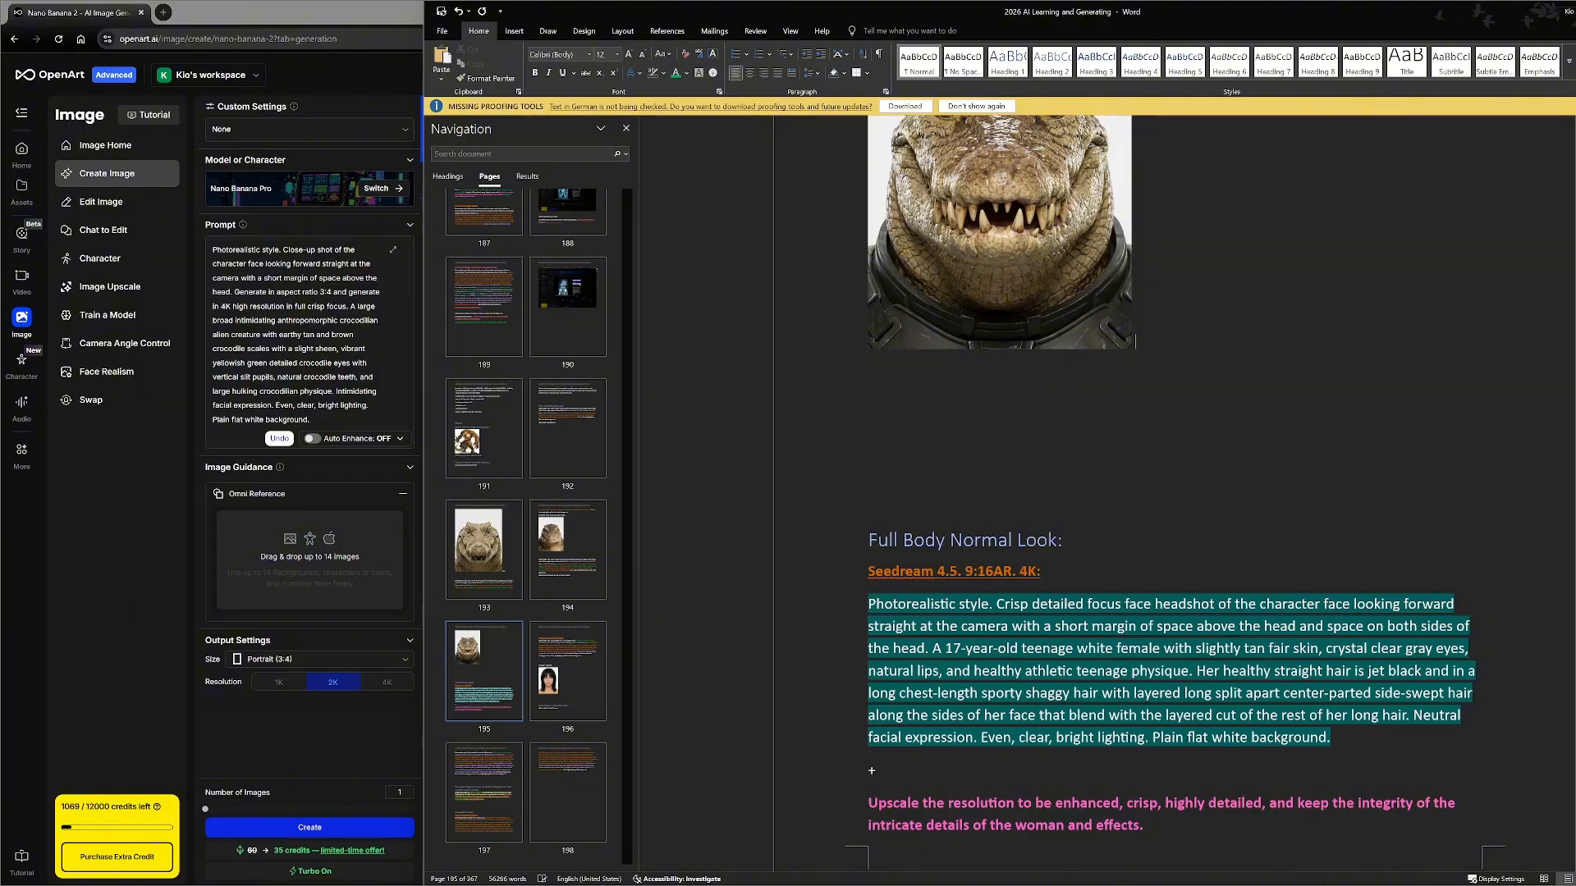
pyautogui.write('NBP.')
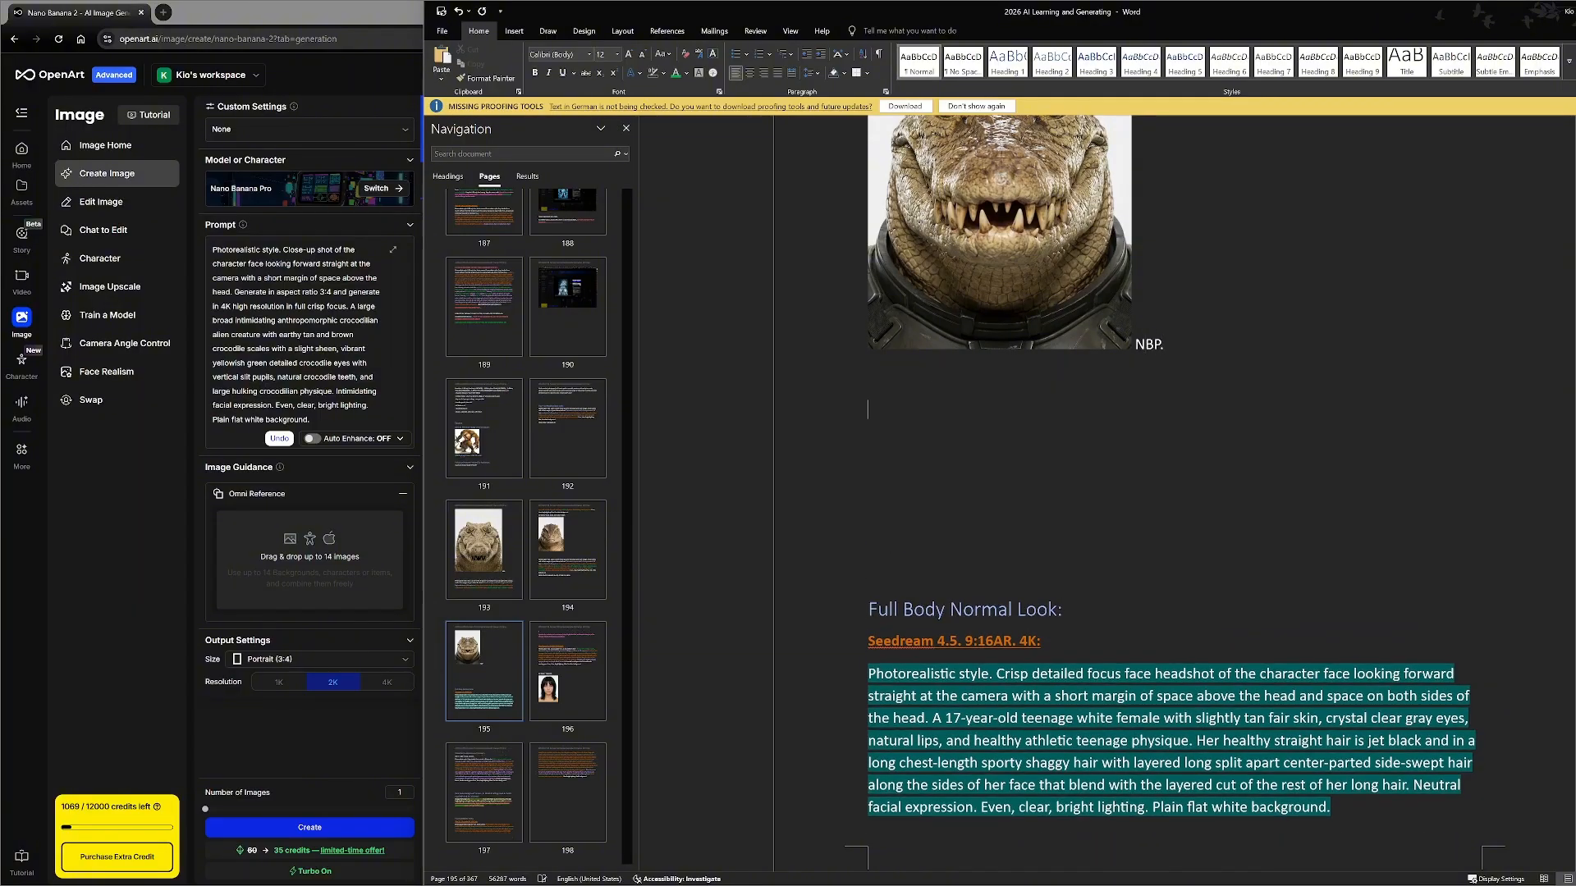
# - Copy the crocodile prompt paragraph above the snout note and paste it below the NBP picture, keeping its colored formatting
pyautogui.scroll(10, 1198, 345)
pyautogui.scroll(3, 1198, 345)
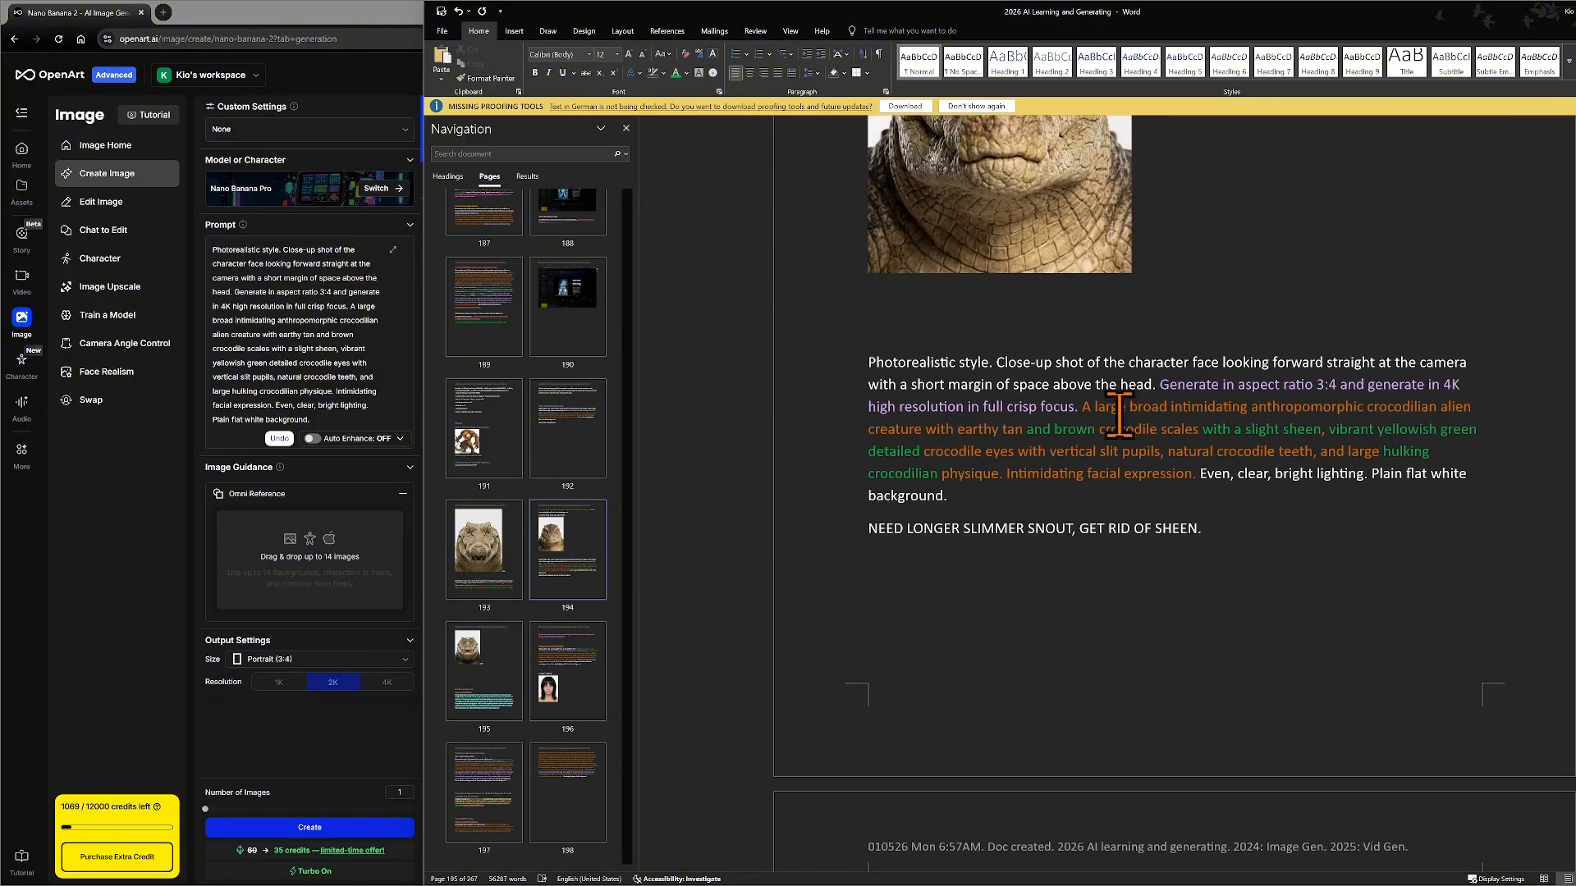
pyautogui.tripleClick(1122, 417)
pyautogui.hotkey('ctrl', 'c')
pyautogui.rightClick(1125, 415)
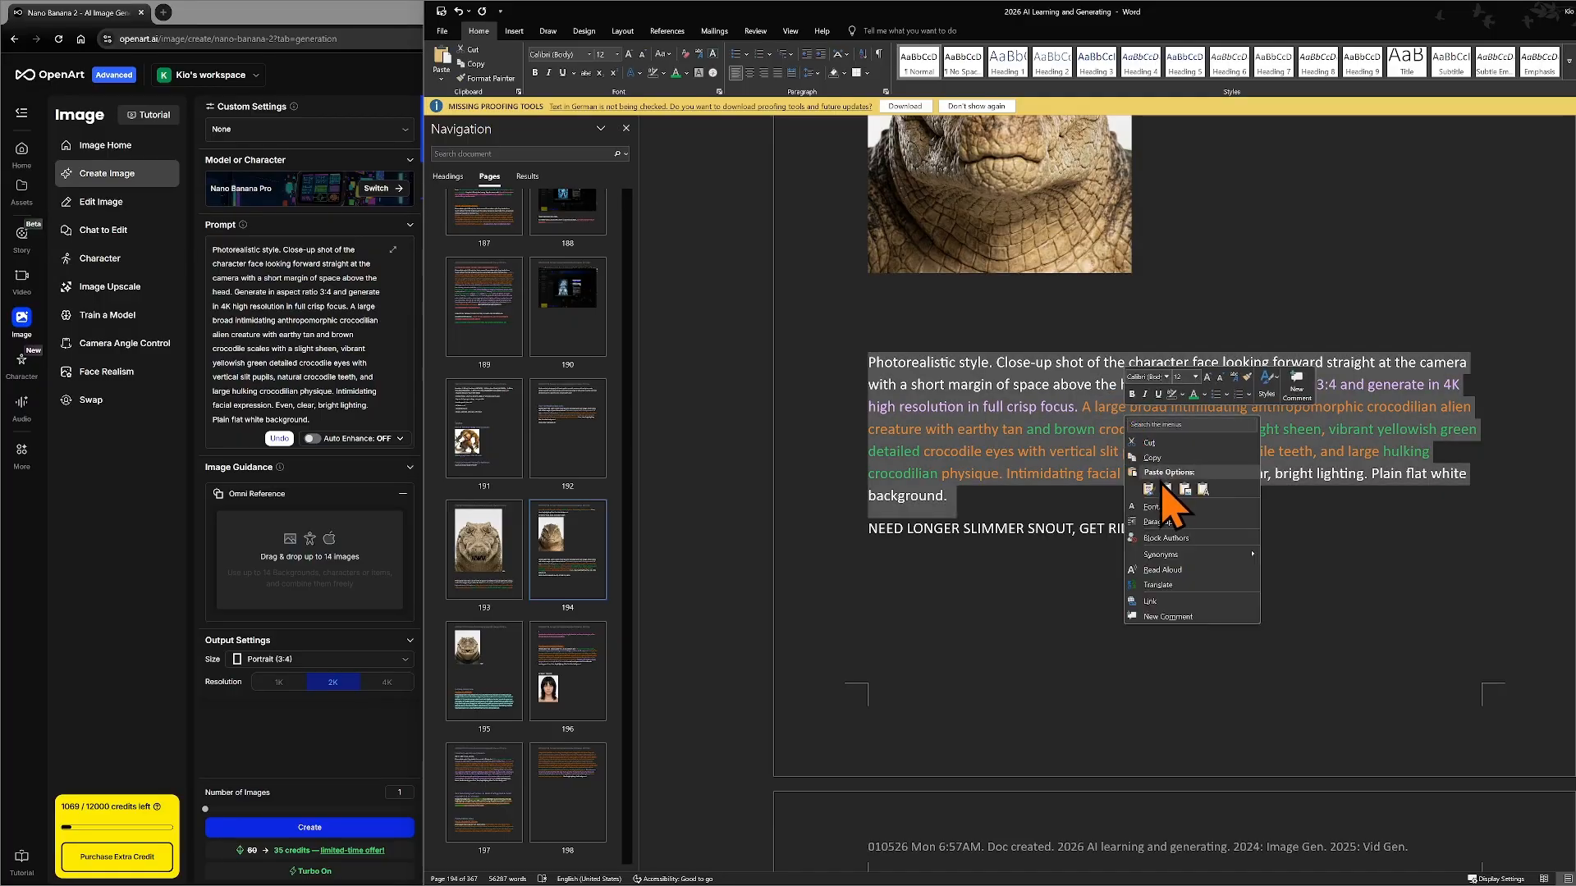
pyautogui.press('Escape')
pyautogui.click(1164, 468)
pyautogui.scroll(-8, 1161, 457)
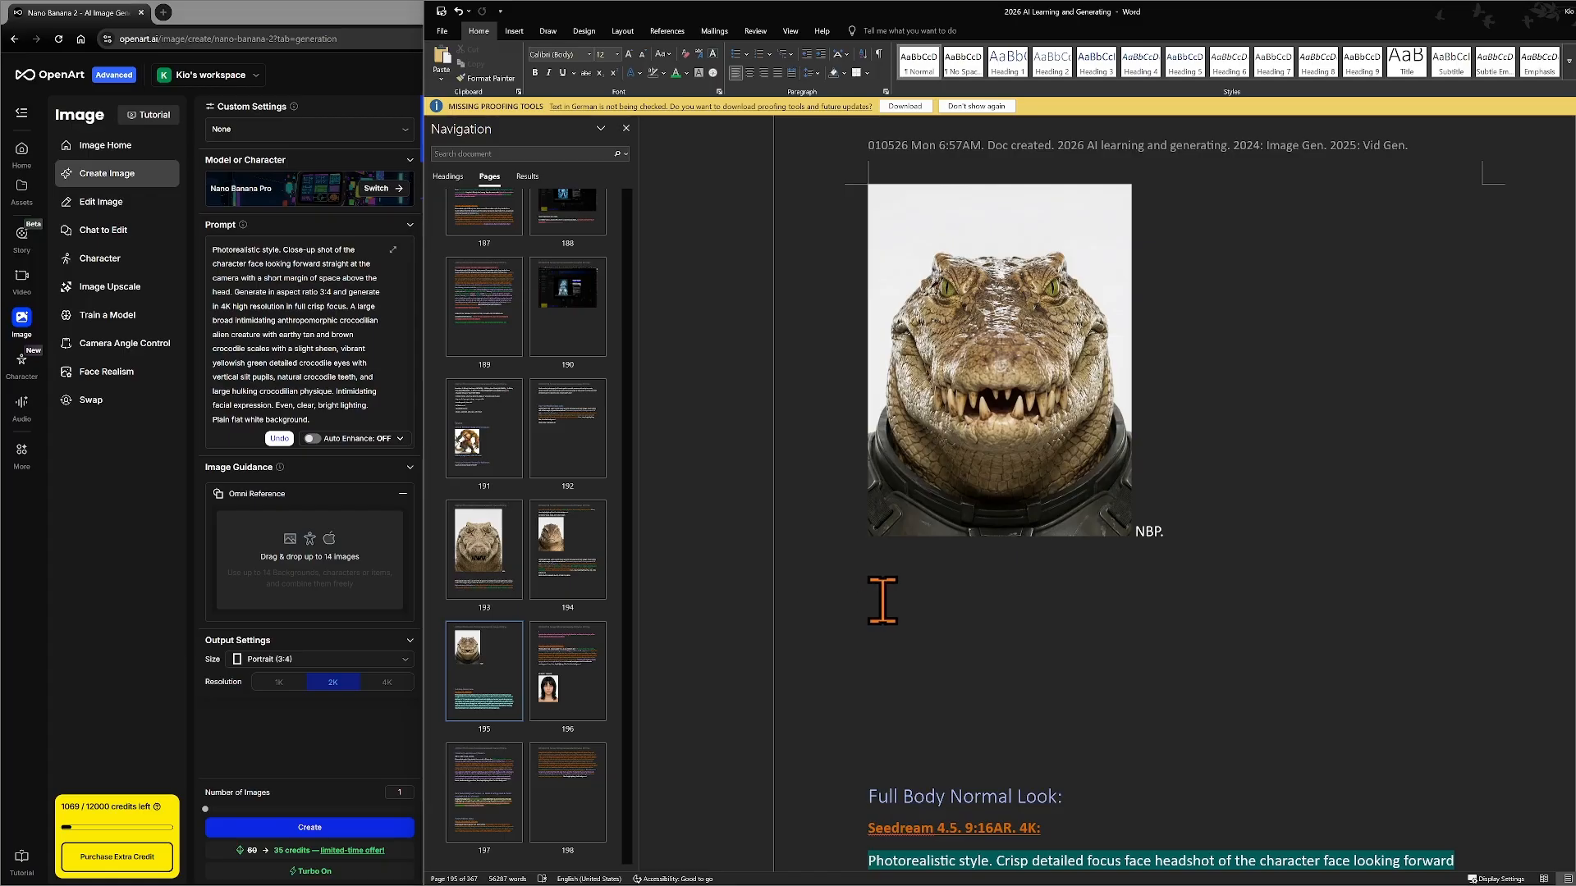
pyautogui.rightClick(874, 608)
pyautogui.click(907, 688)
pyautogui.scroll(-1, 905, 671)
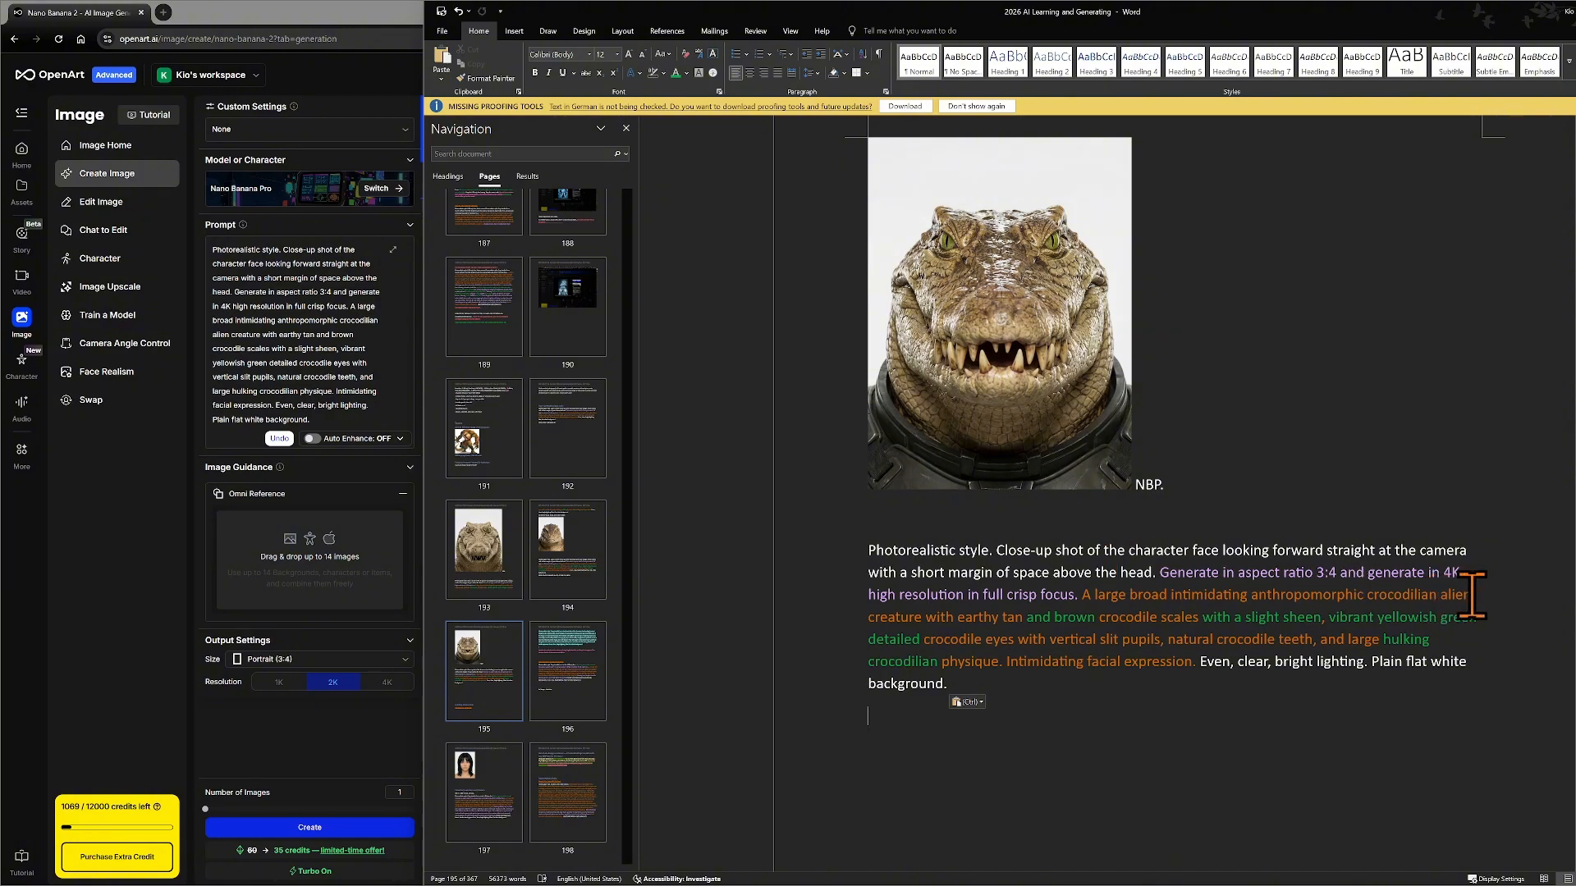
# - Delete the word "alien" from the pasted crocodile prompt
pyautogui.scroll(3, 1472, 592)
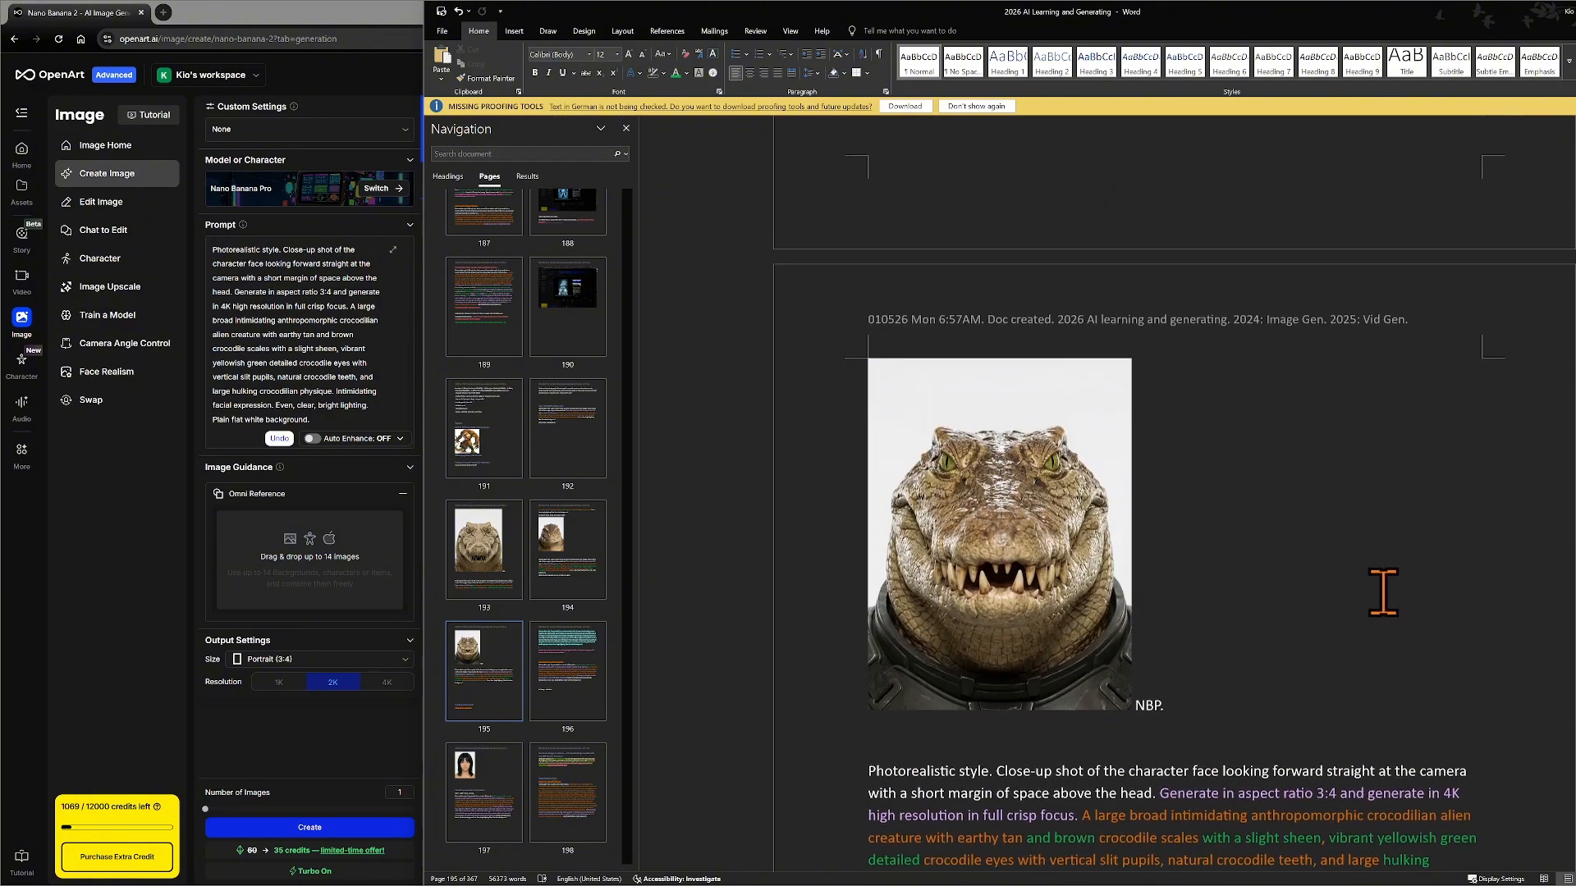
pyautogui.scroll(-3, 1383, 592)
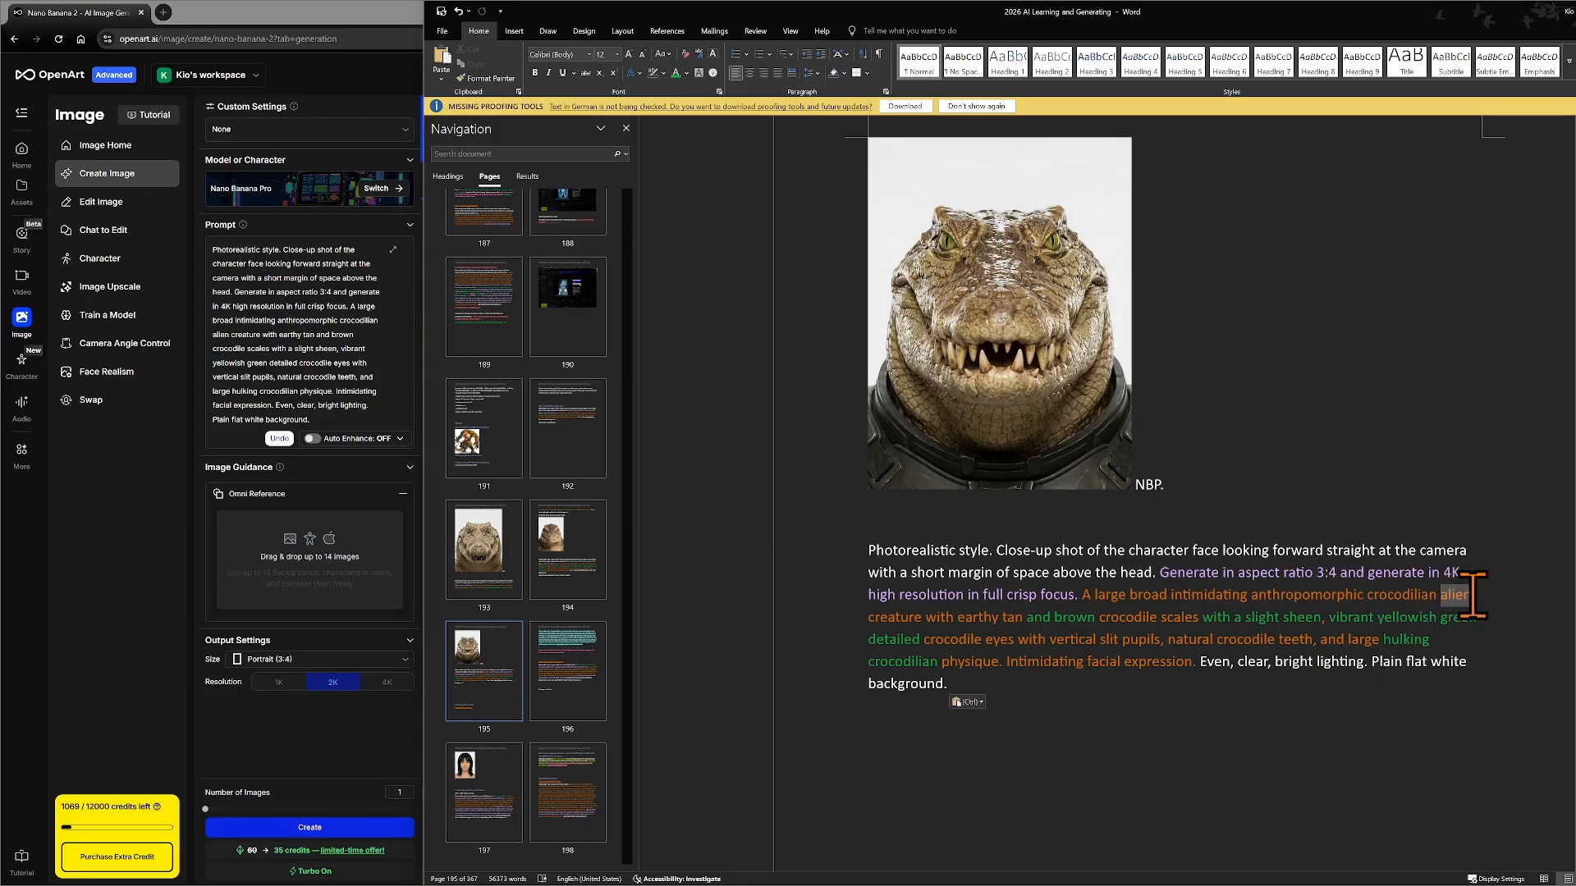
pyautogui.doubleClick(1465, 595)
pyautogui.press('Delete')
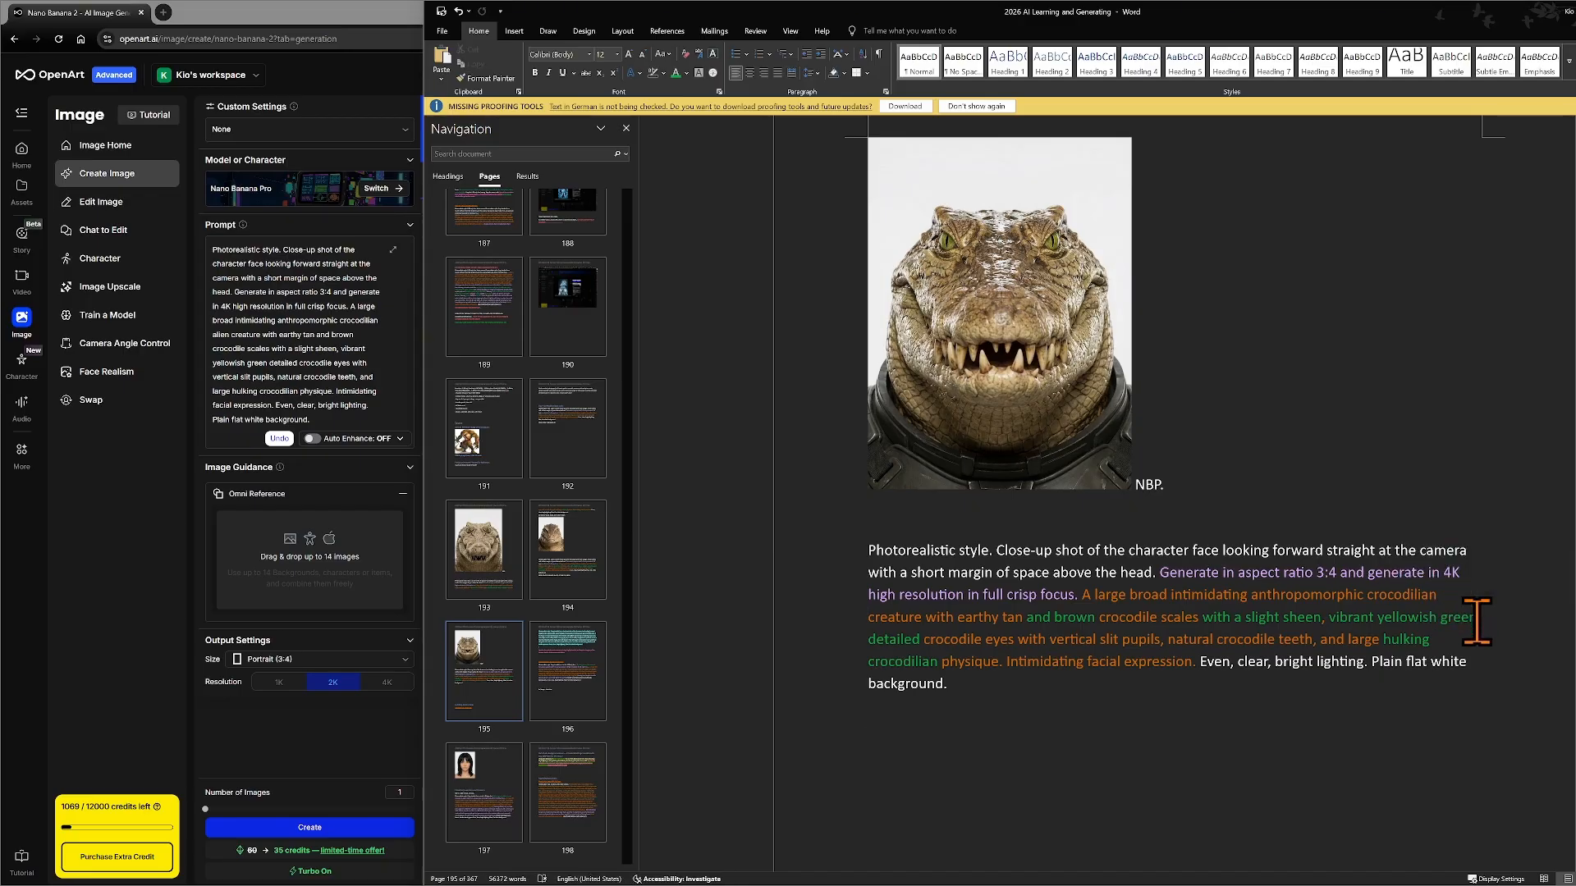
pyautogui.press('Delete')
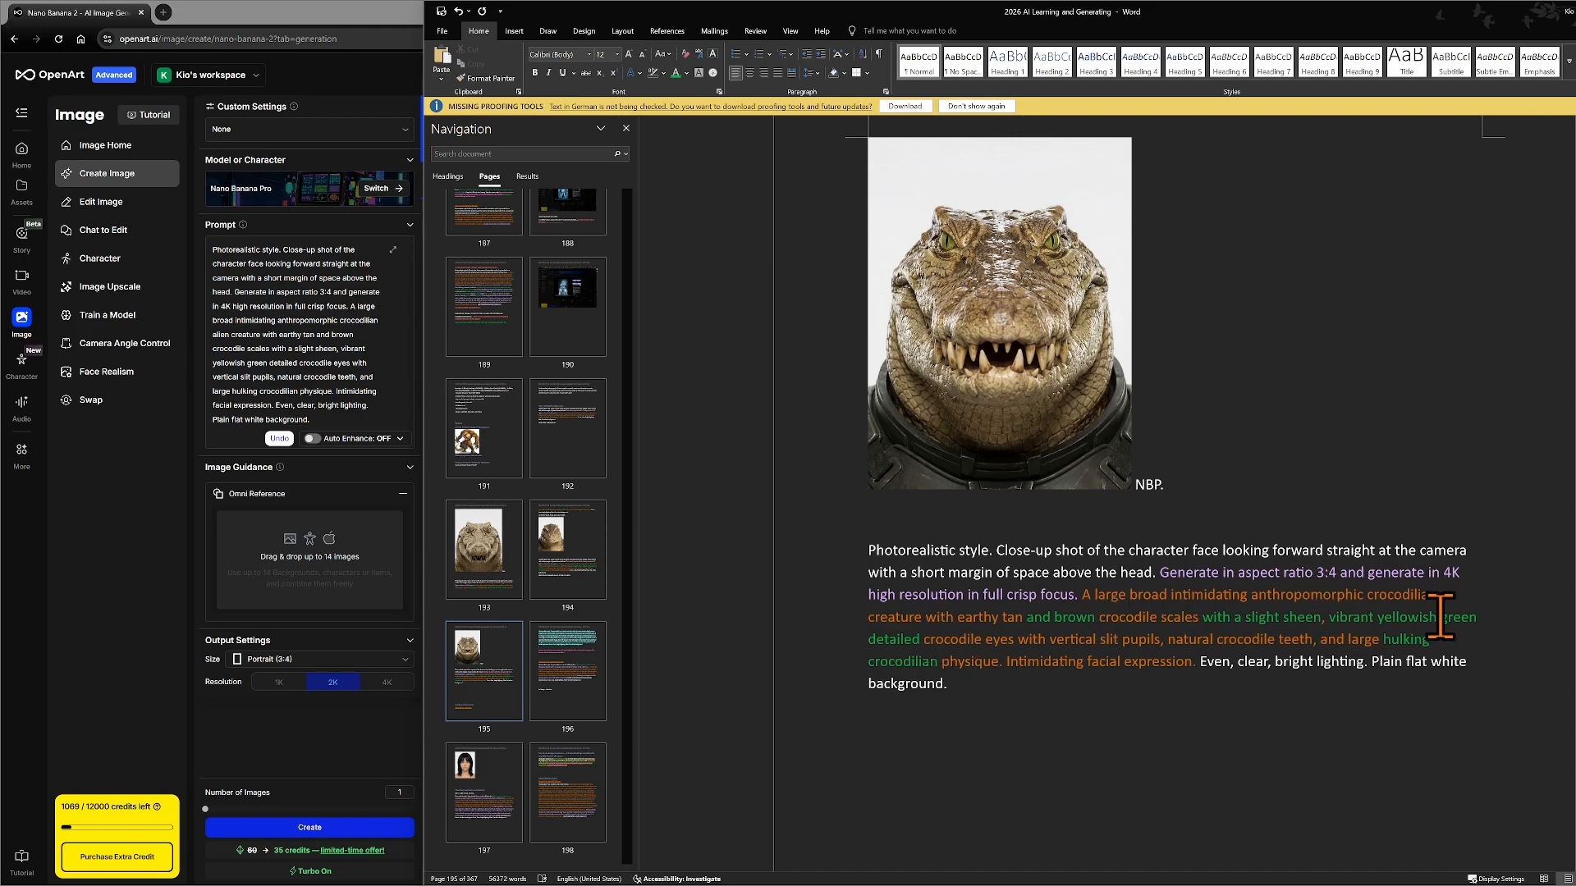
# - Color "crocodilian creature" green and "and brown" orange in the pasted prompt
pyautogui.moveTo(1371, 594); pyautogui.dragTo(1094, 623)
pyautogui.click(989, 595)
pyautogui.click(977, 640)
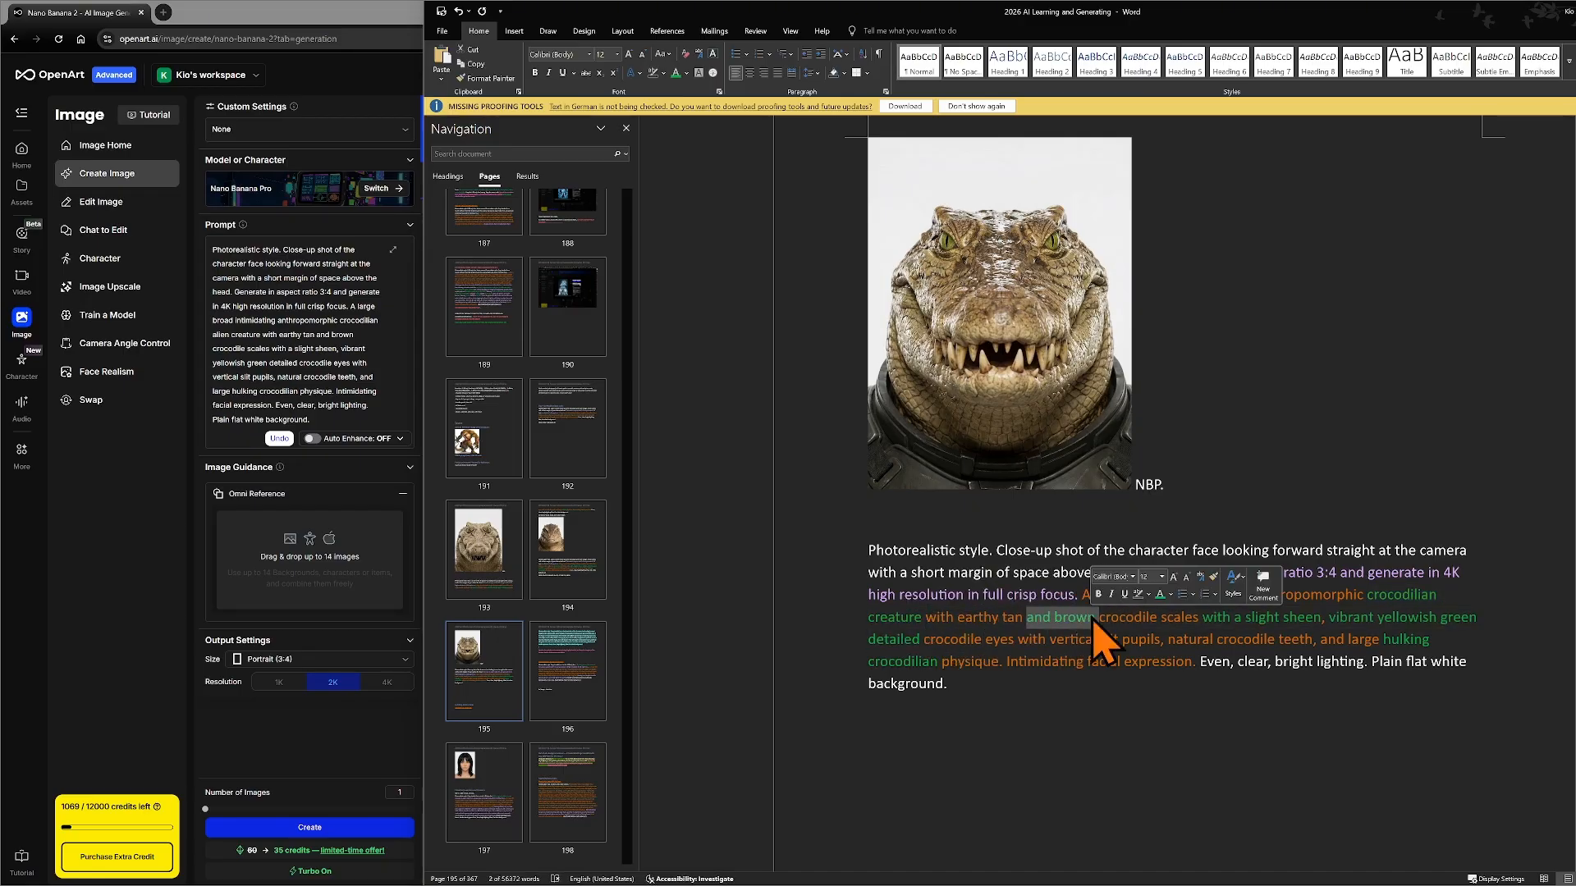
pyautogui.click(1170, 594)
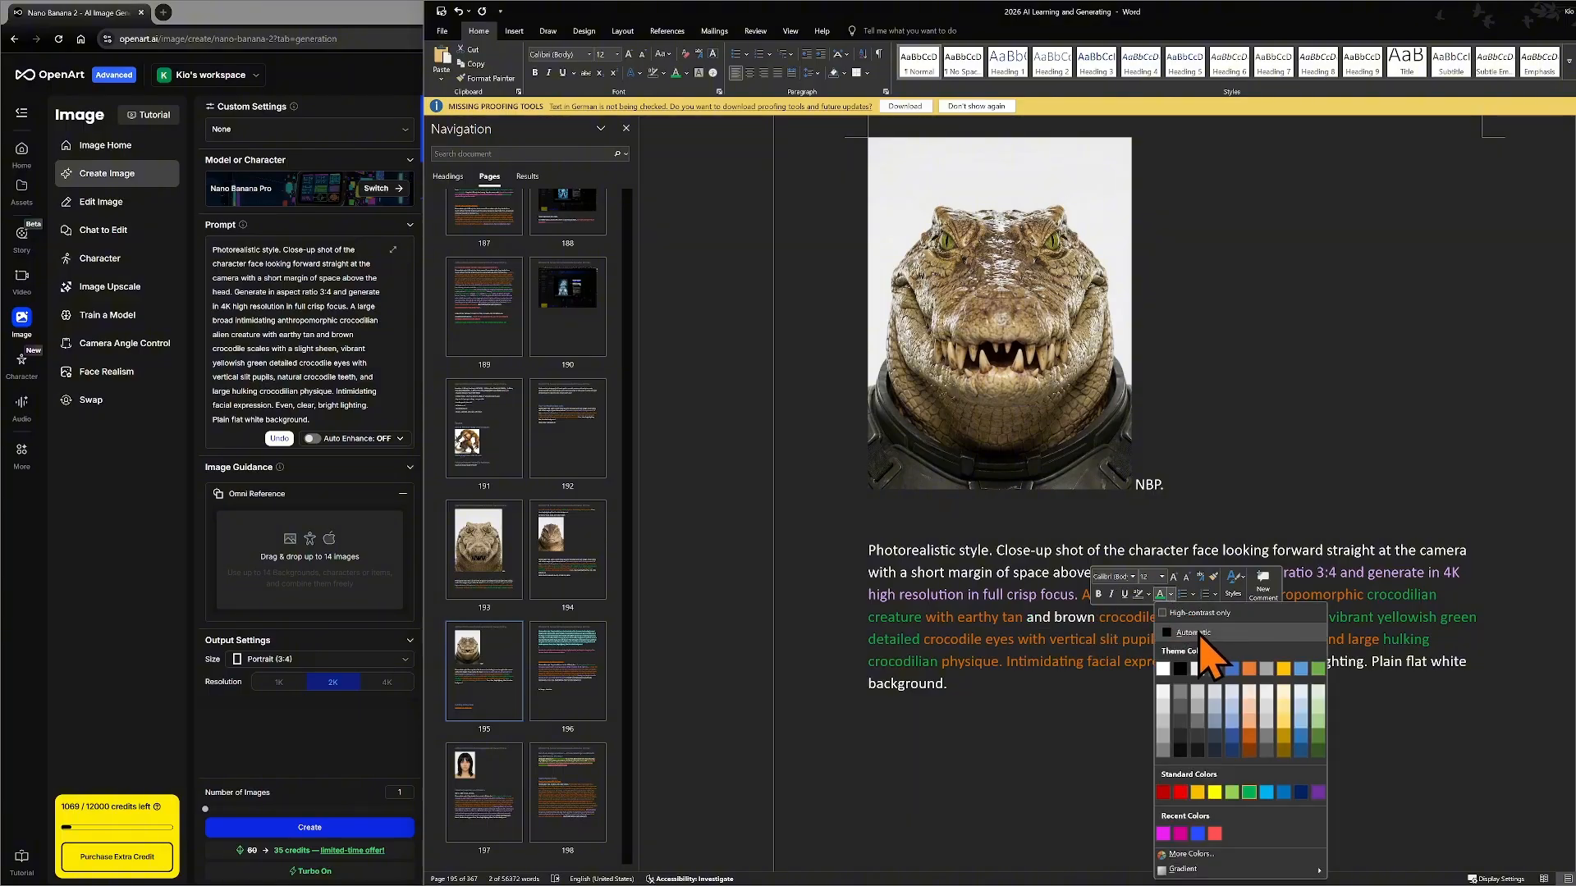
pyautogui.click(1249, 669)
pyautogui.click(1105, 660)
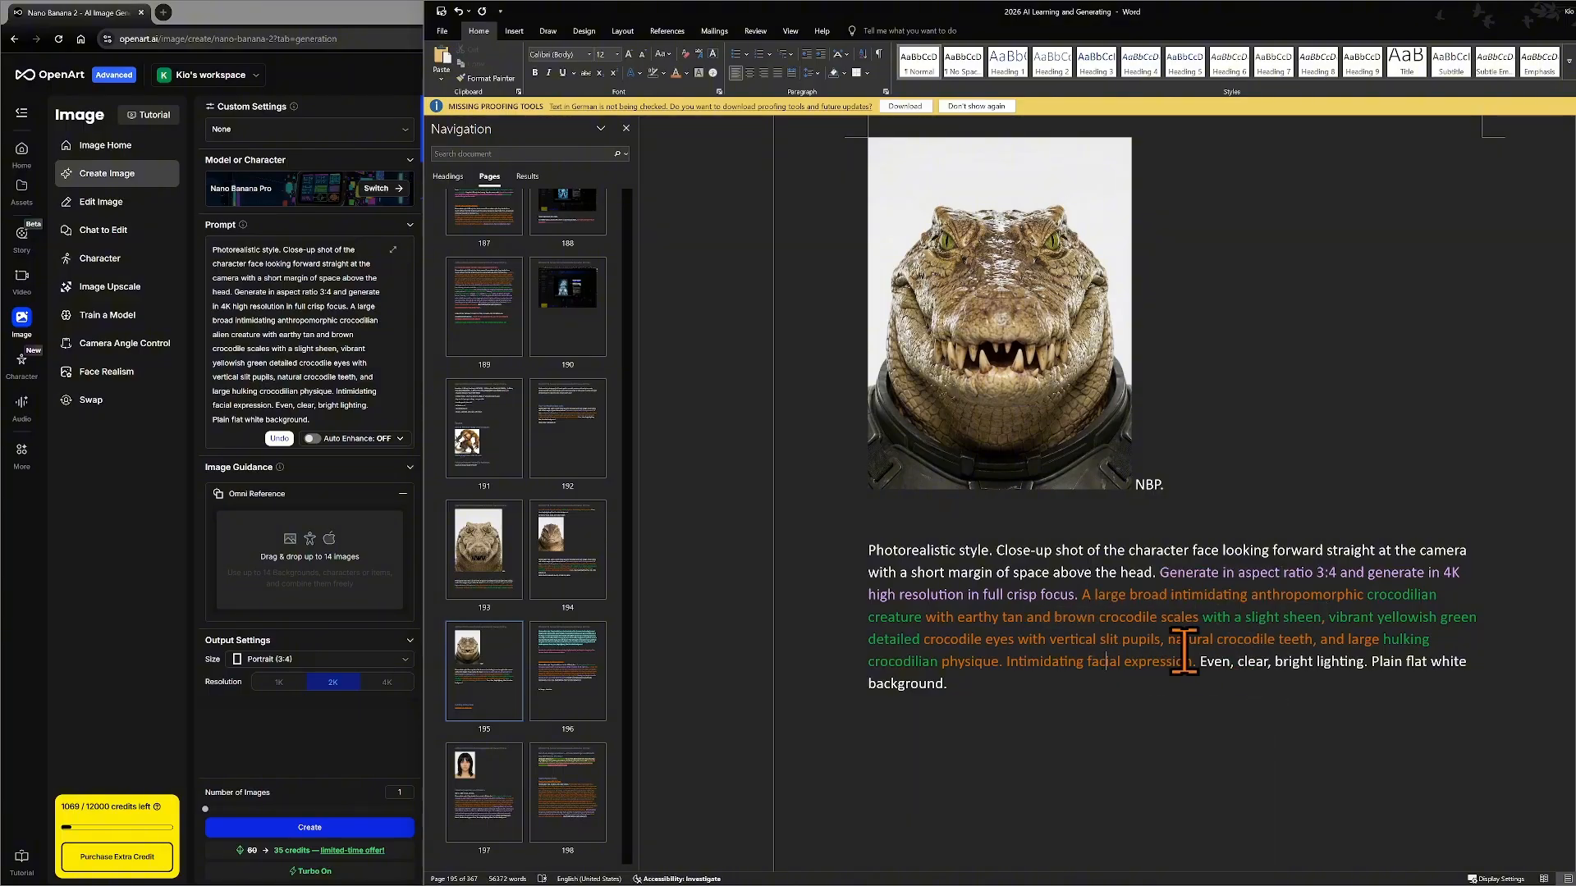
# - Remove "with a slight sheen" from the prompt and insert "long mouth" after "natural crocodile teeth,"
pyautogui.moveTo(1203, 617); pyautogui.dragTo(1323, 617)
pyautogui.press('BackSpace')
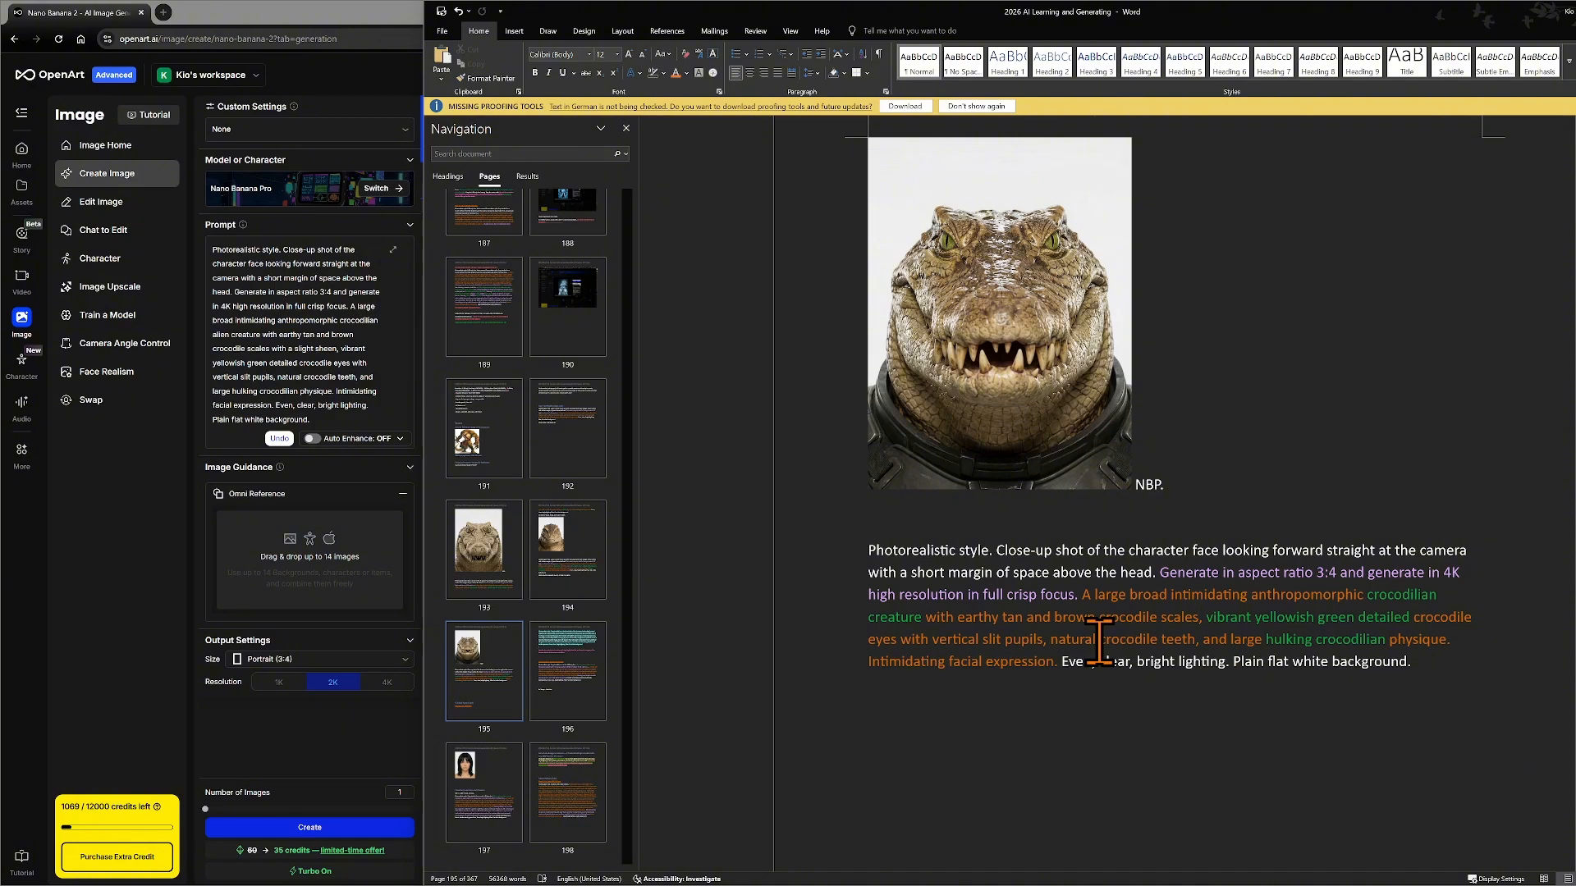
pyautogui.click(1202, 640)
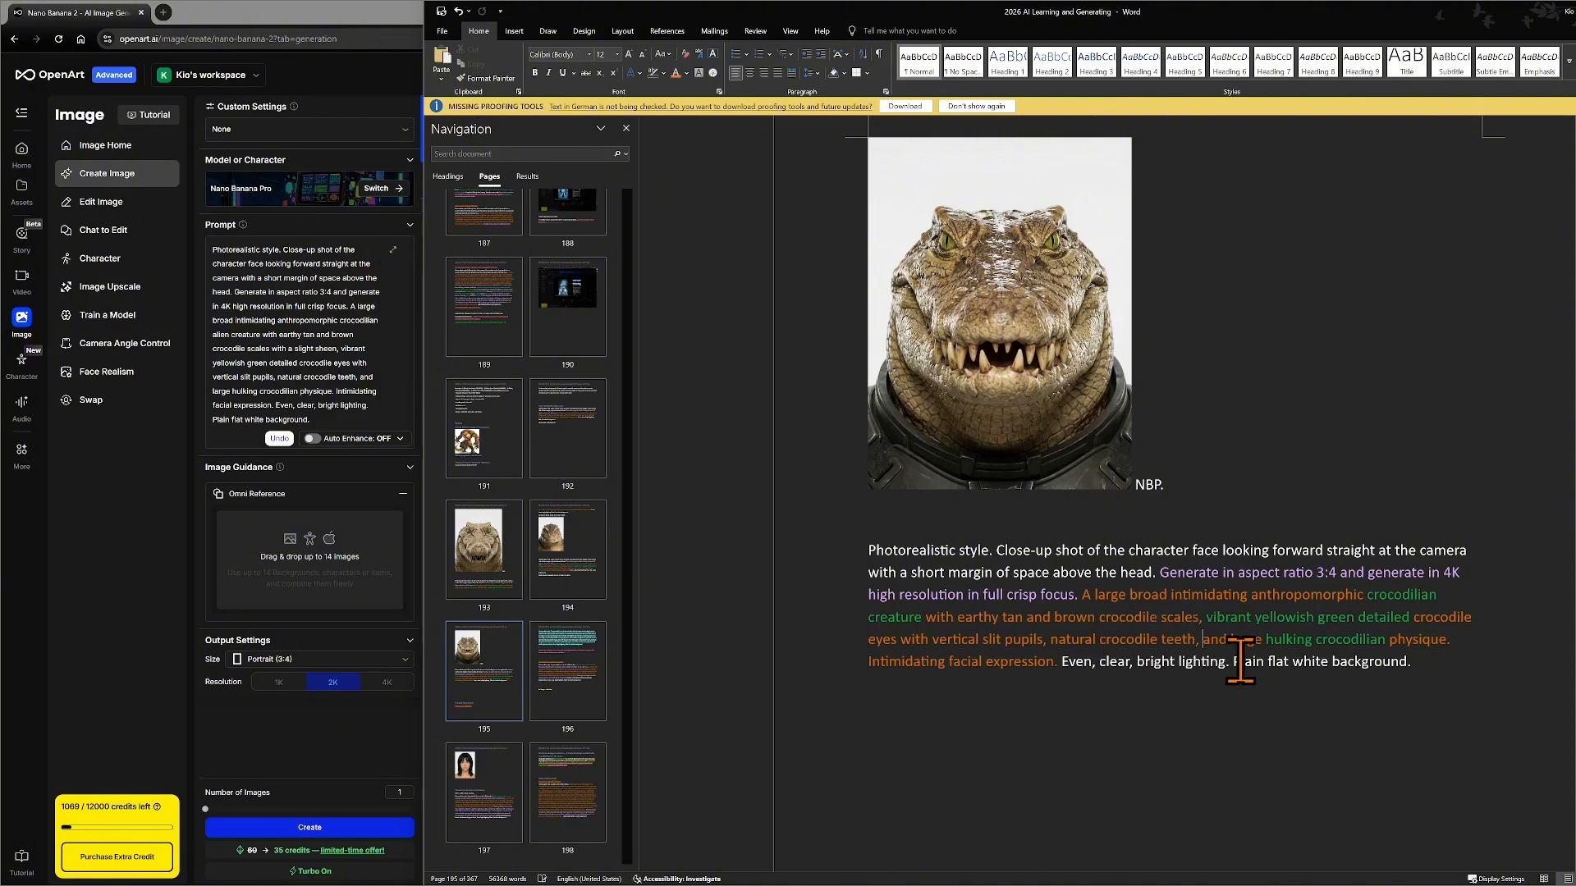
pyautogui.write('LONG')
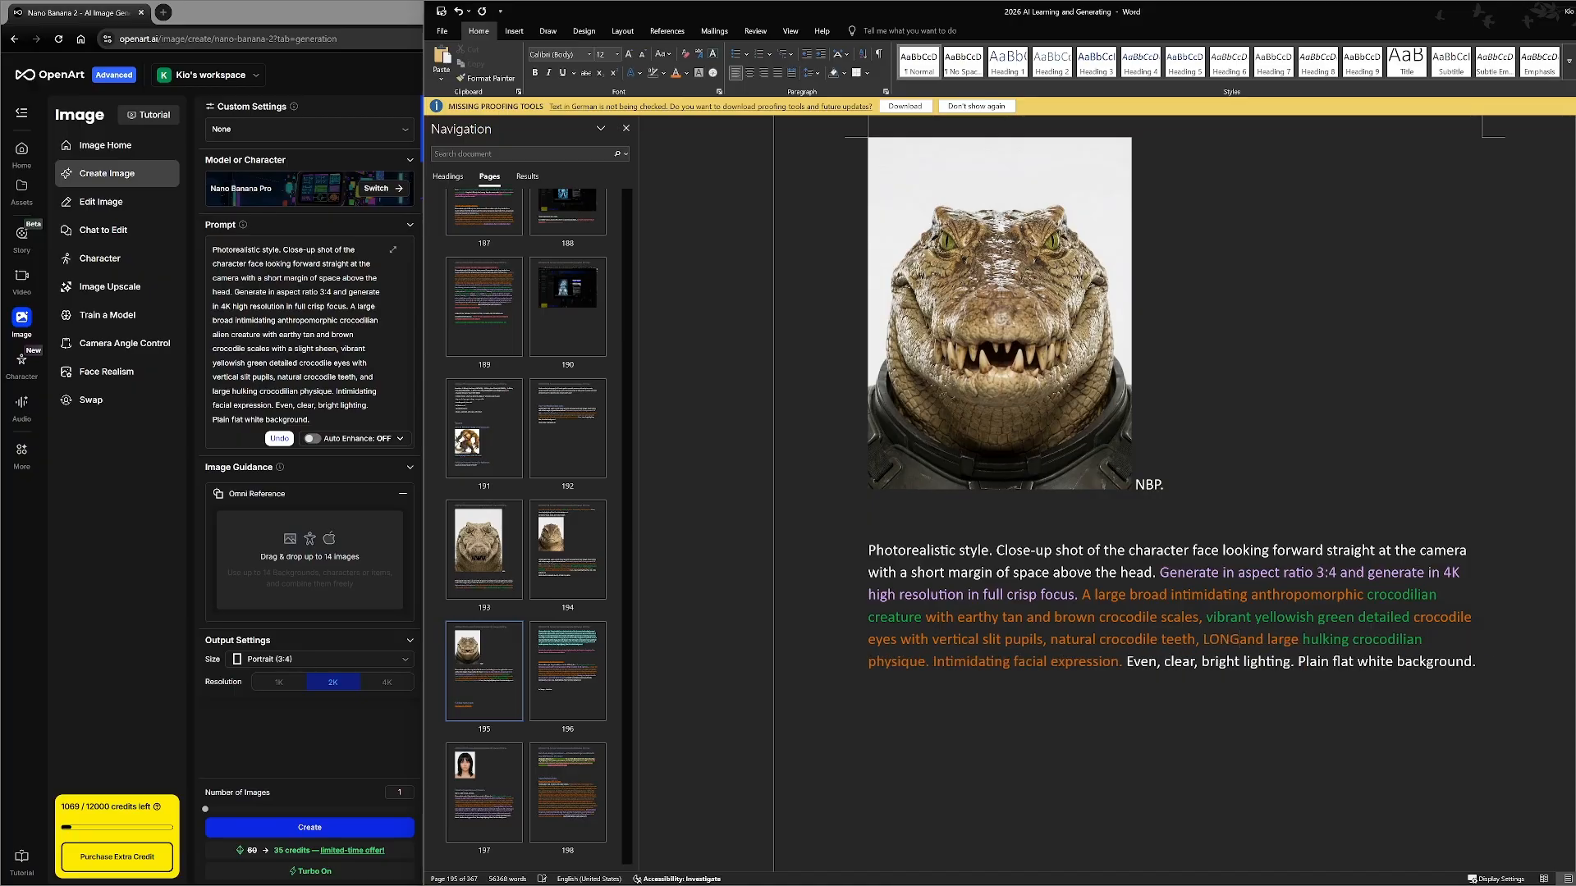
pyautogui.press('BackSpace')
pyautogui.press('BackSpace')
pyautogui.press('BackSpace')
pyautogui.press('BackSpace')
pyautogui.press('capslock')
pyautogui.write('long')
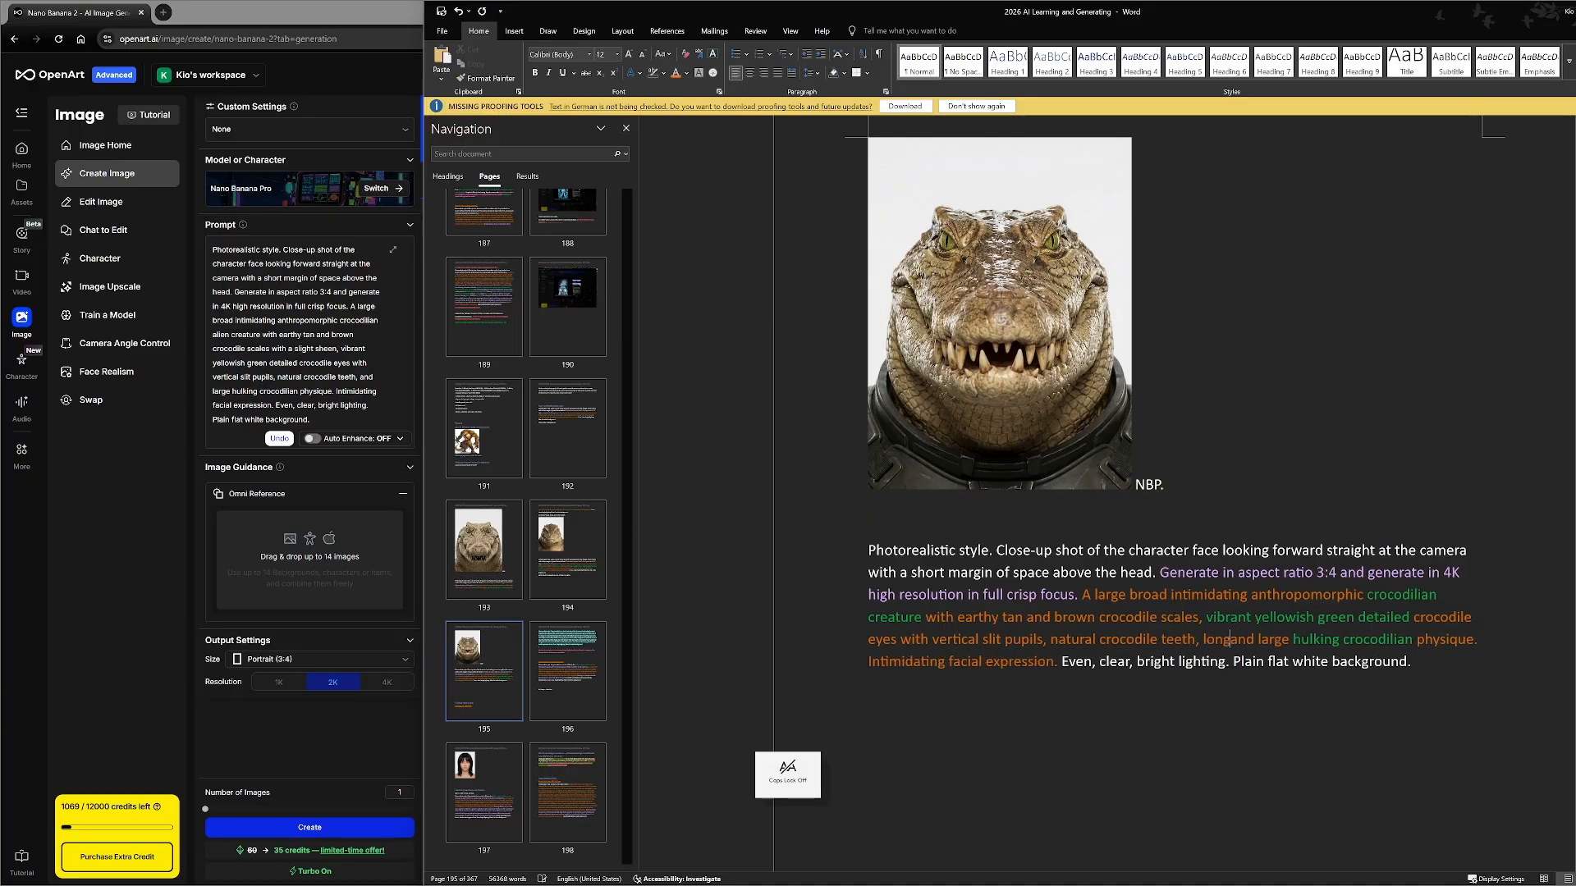
pyautogui.write(' sn')
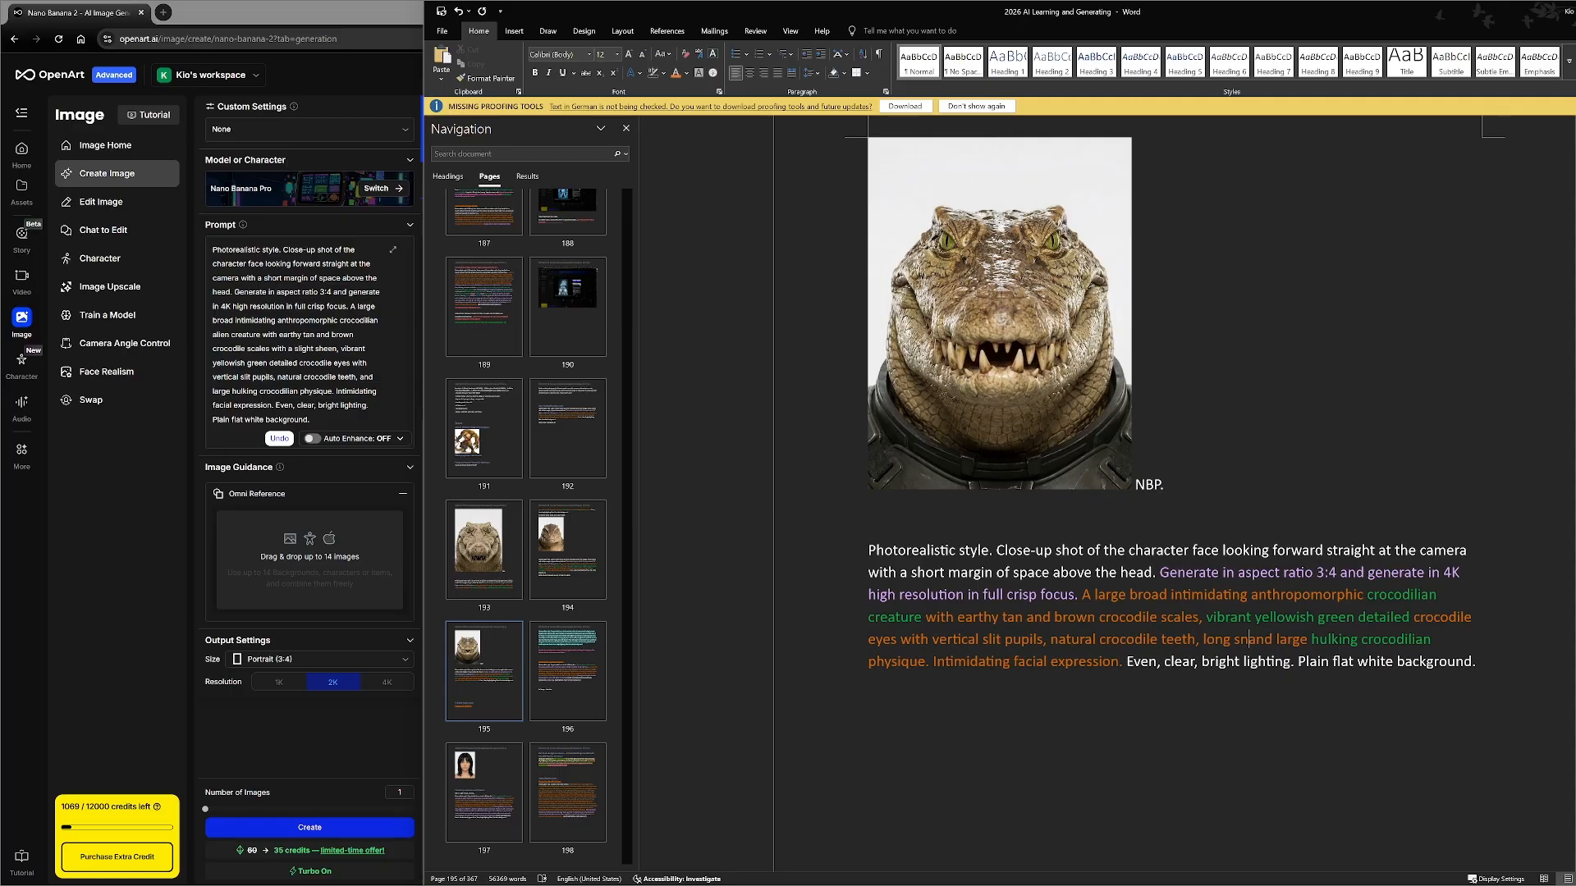
pyautogui.press('BackSpace')
pyautogui.press('BackSpace')
pyautogui.write('mouth')
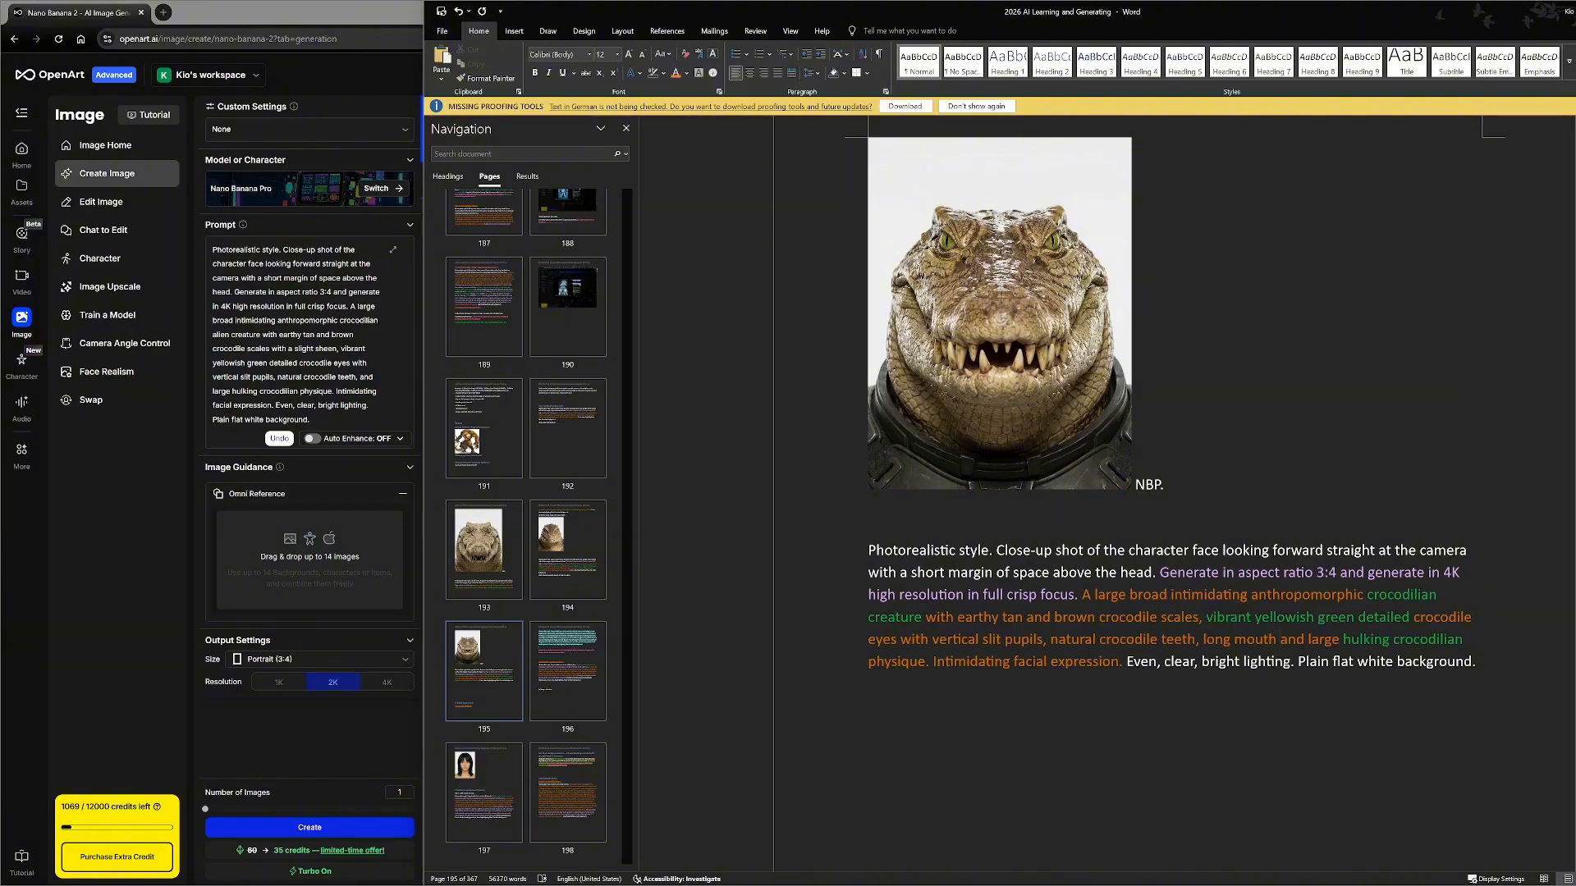
# - Extend the mouth phrase to "long crocodile mouth," in the pasted prompt
pyautogui.write('cor')
pyautogui.press('BackSpace')
pyautogui.press('BackSpace')
pyautogui.write('rocod')
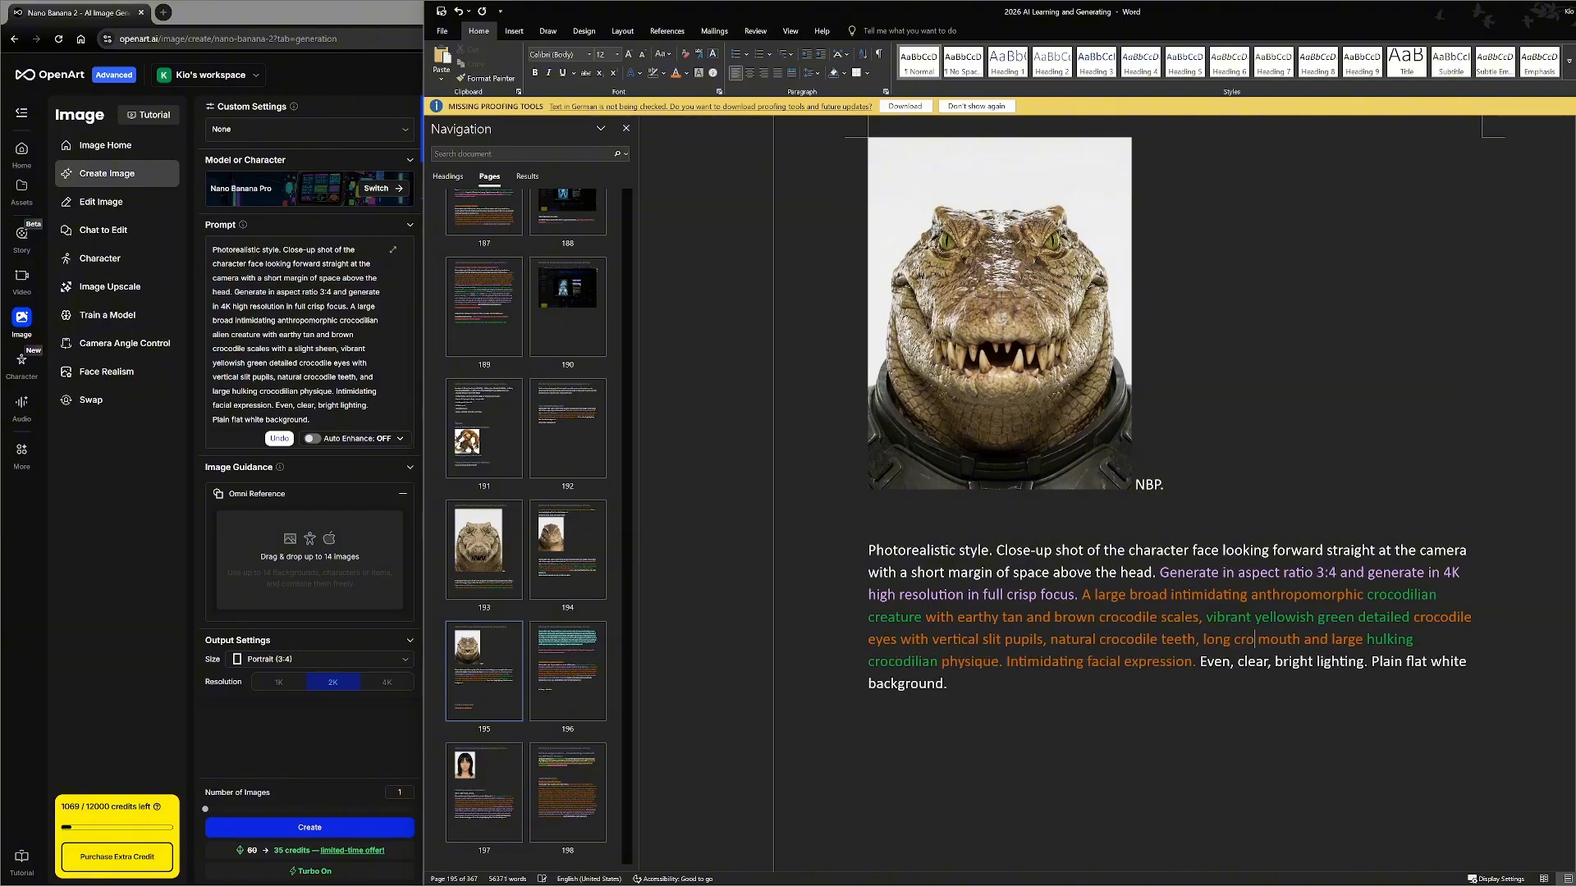
pyautogui.write('ile')
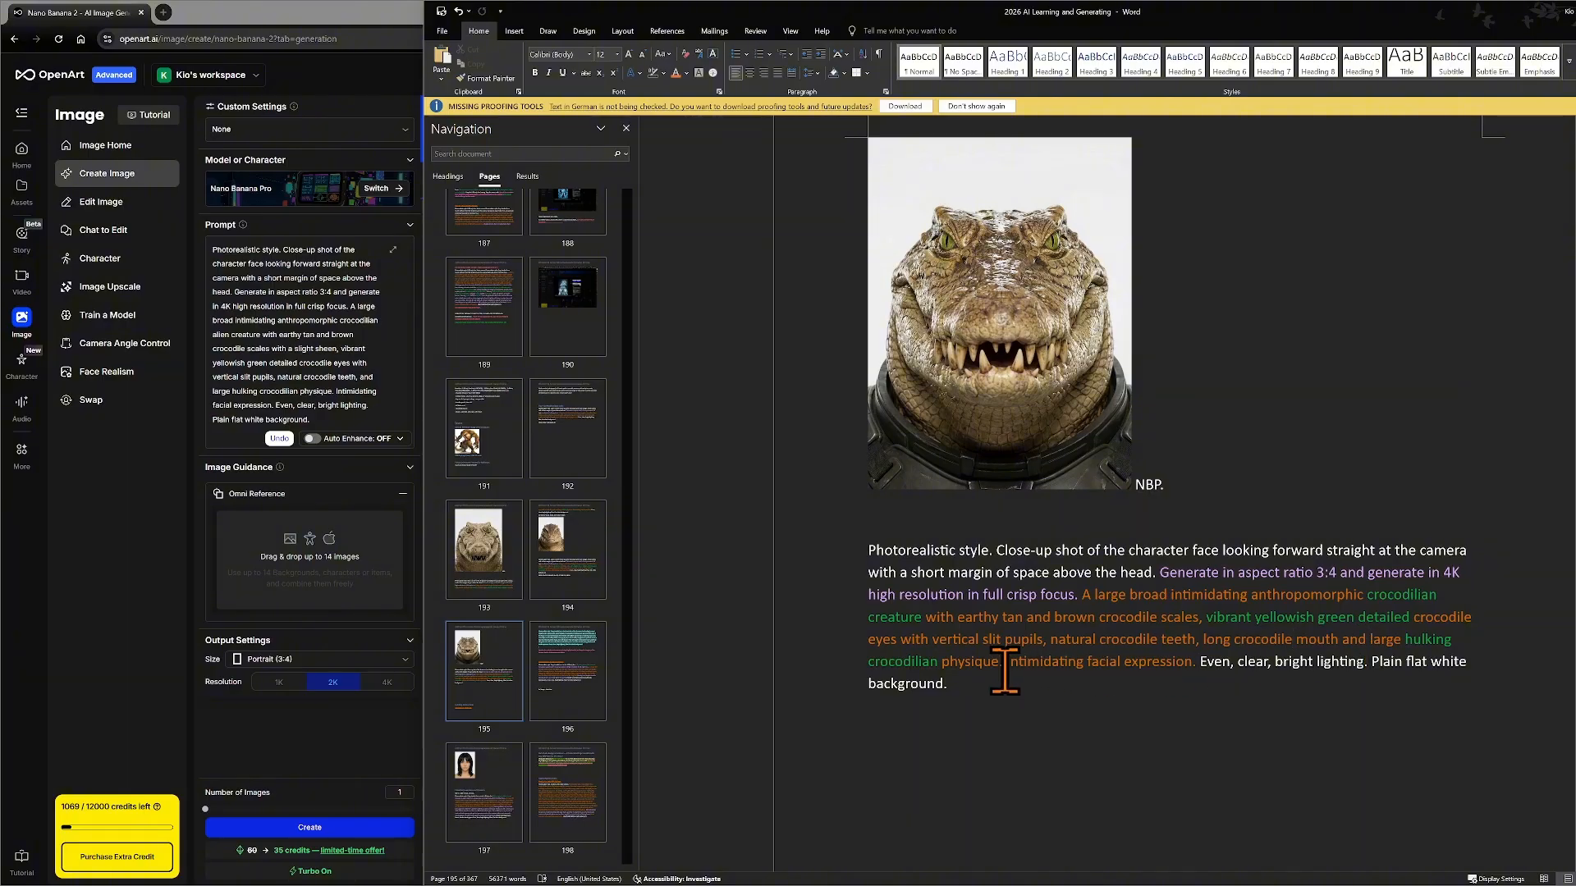
pyautogui.scroll(-1, 1004, 671)
pyautogui.write(',')
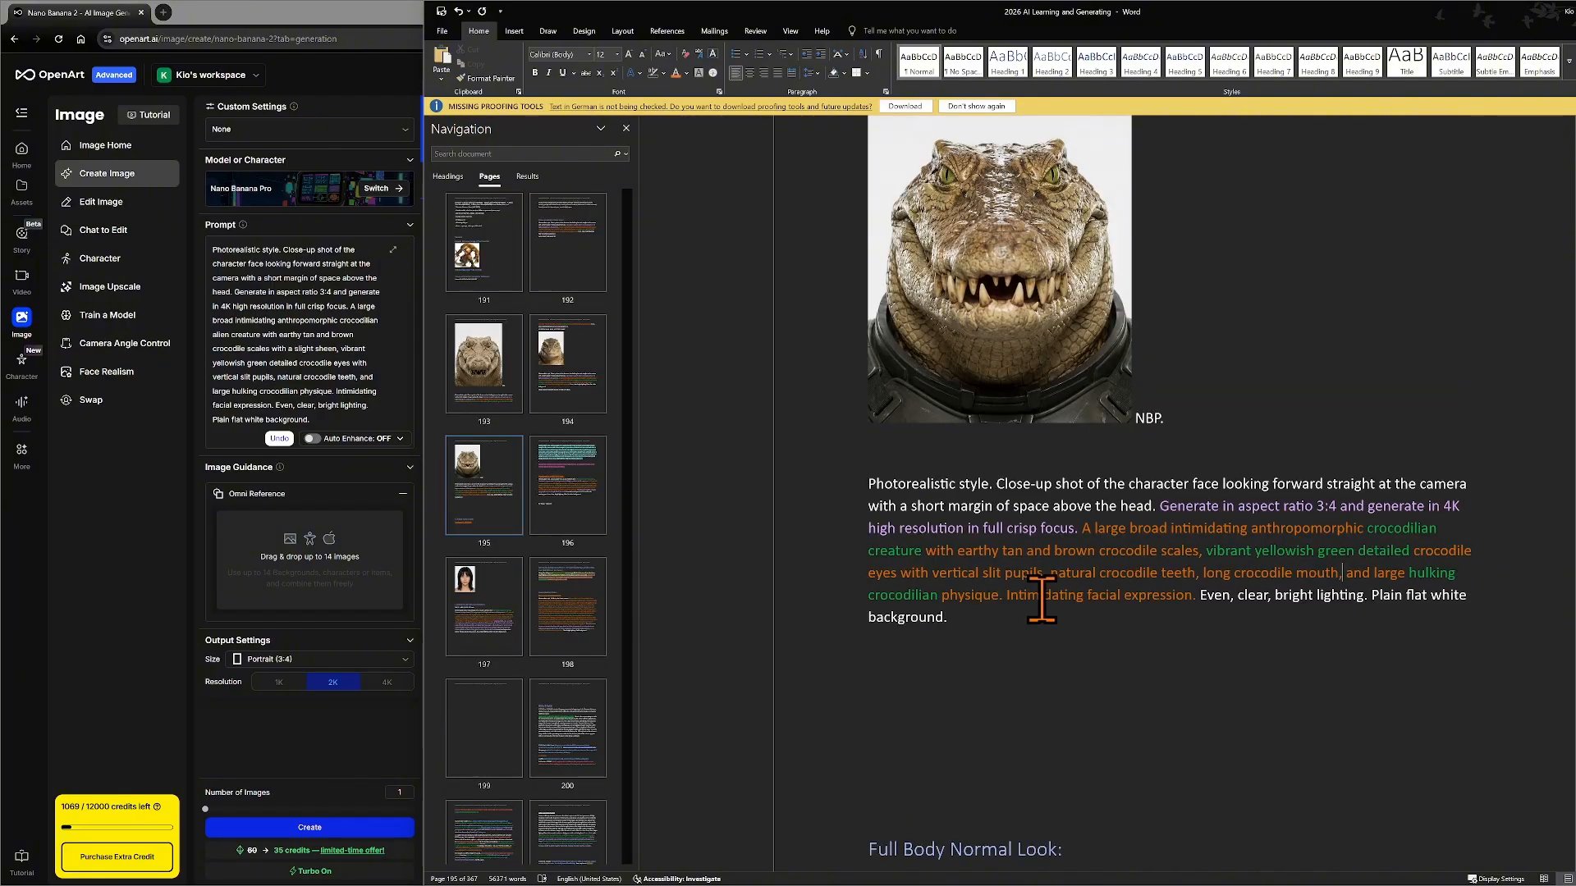
# - Insert "intent" before "facial expression" in the revised crocodile prompt and color the word green
pyautogui.click(1088, 596)
pyautogui.write('intent')
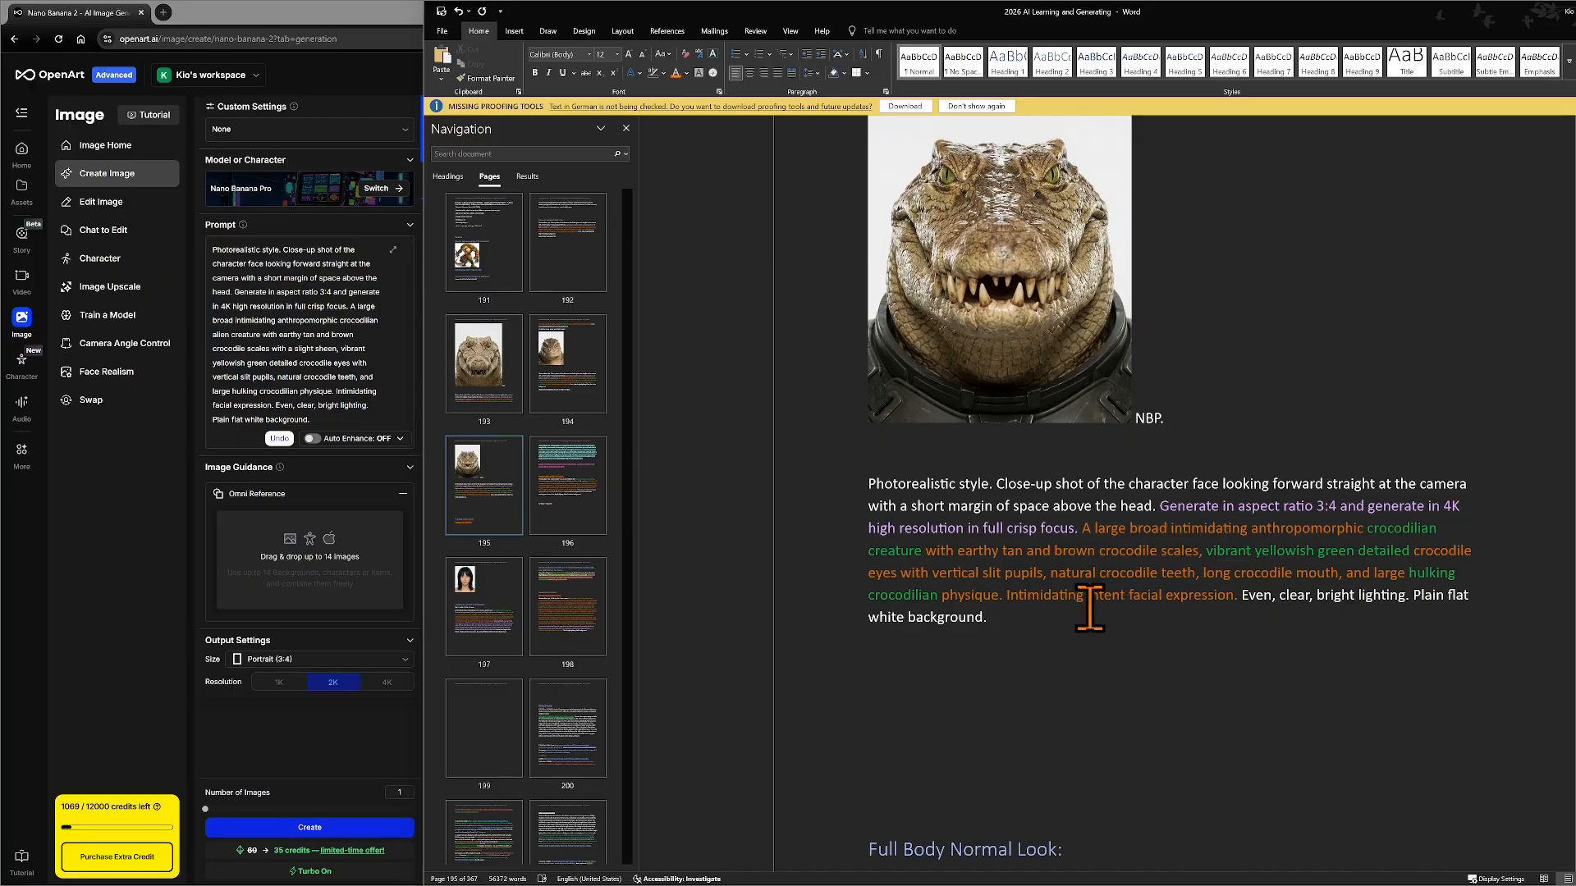
pyautogui.click(1008, 596)
pyautogui.moveTo(1019, 597); pyautogui.dragTo(1126, 597)
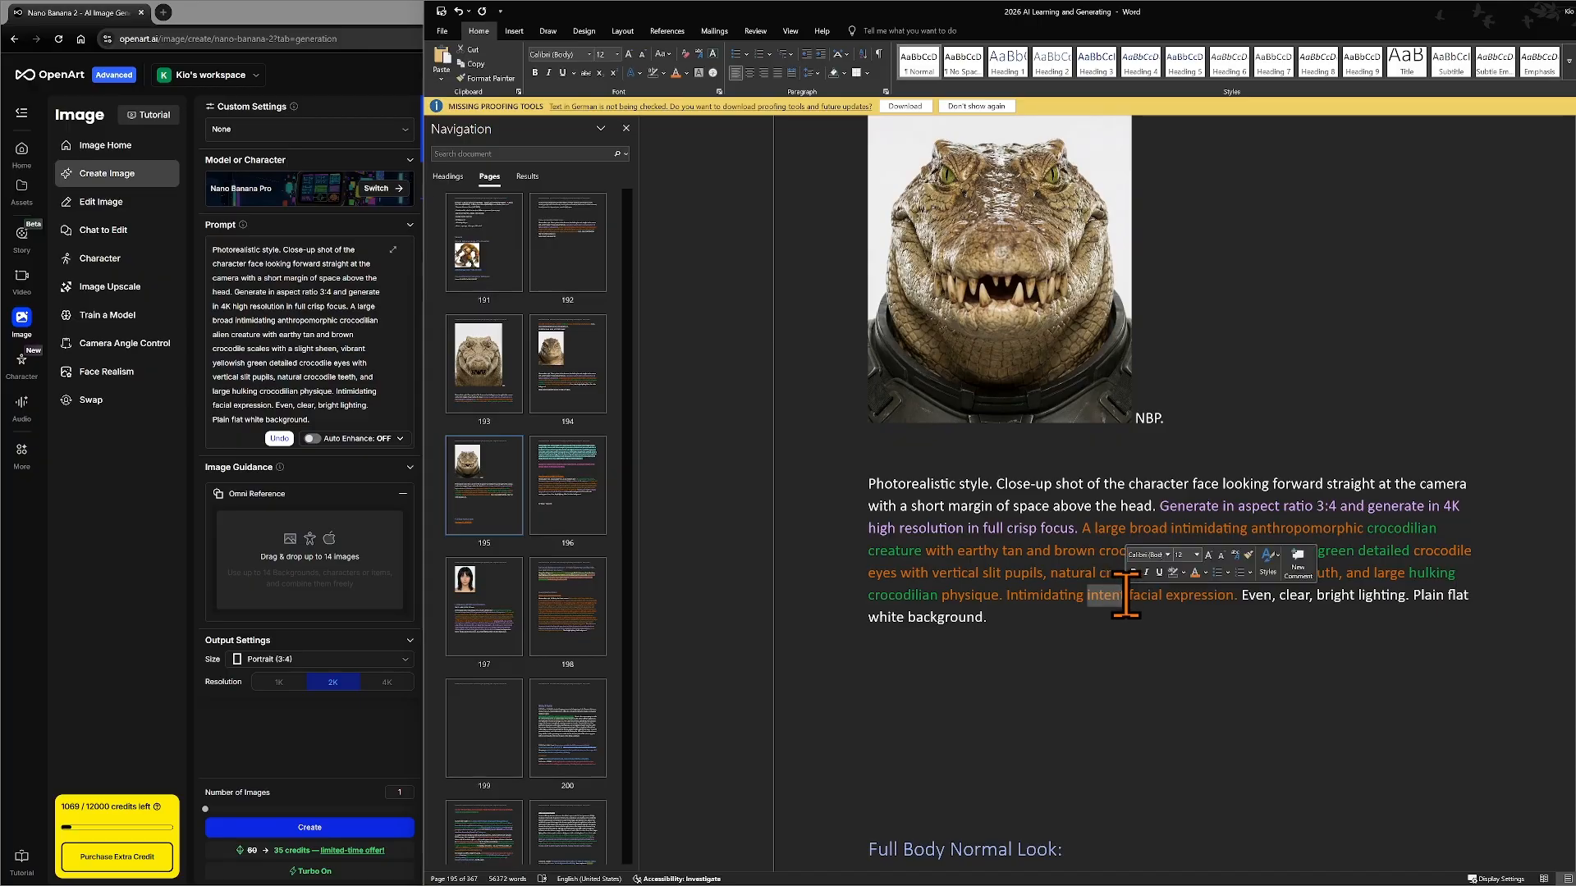
pyautogui.click(1206, 573)
pyautogui.click(1285, 772)
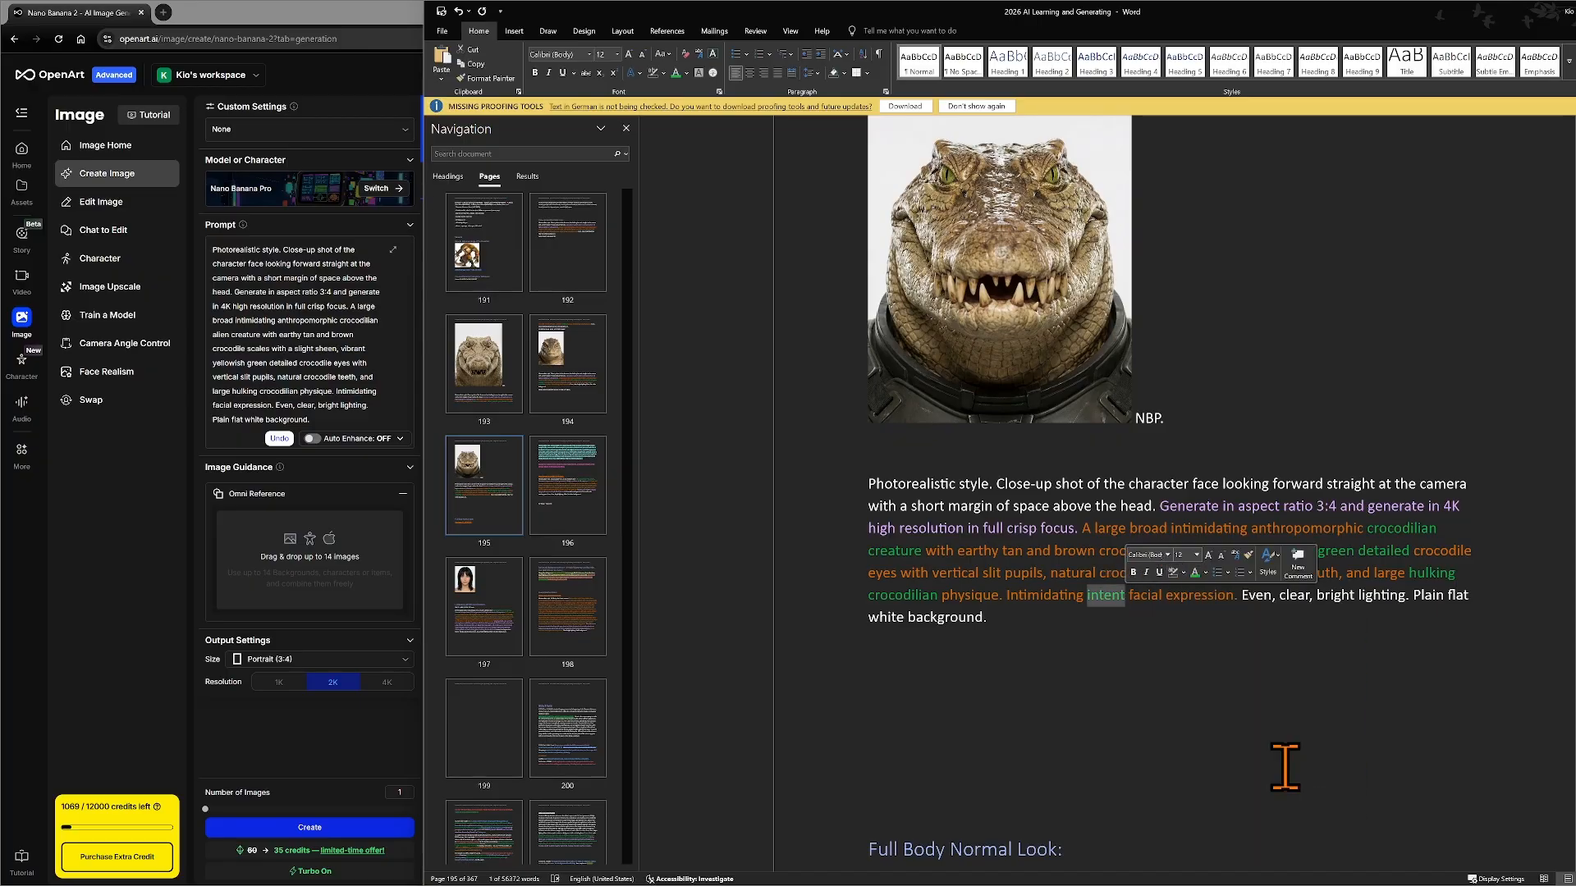
pyautogui.click(1237, 641)
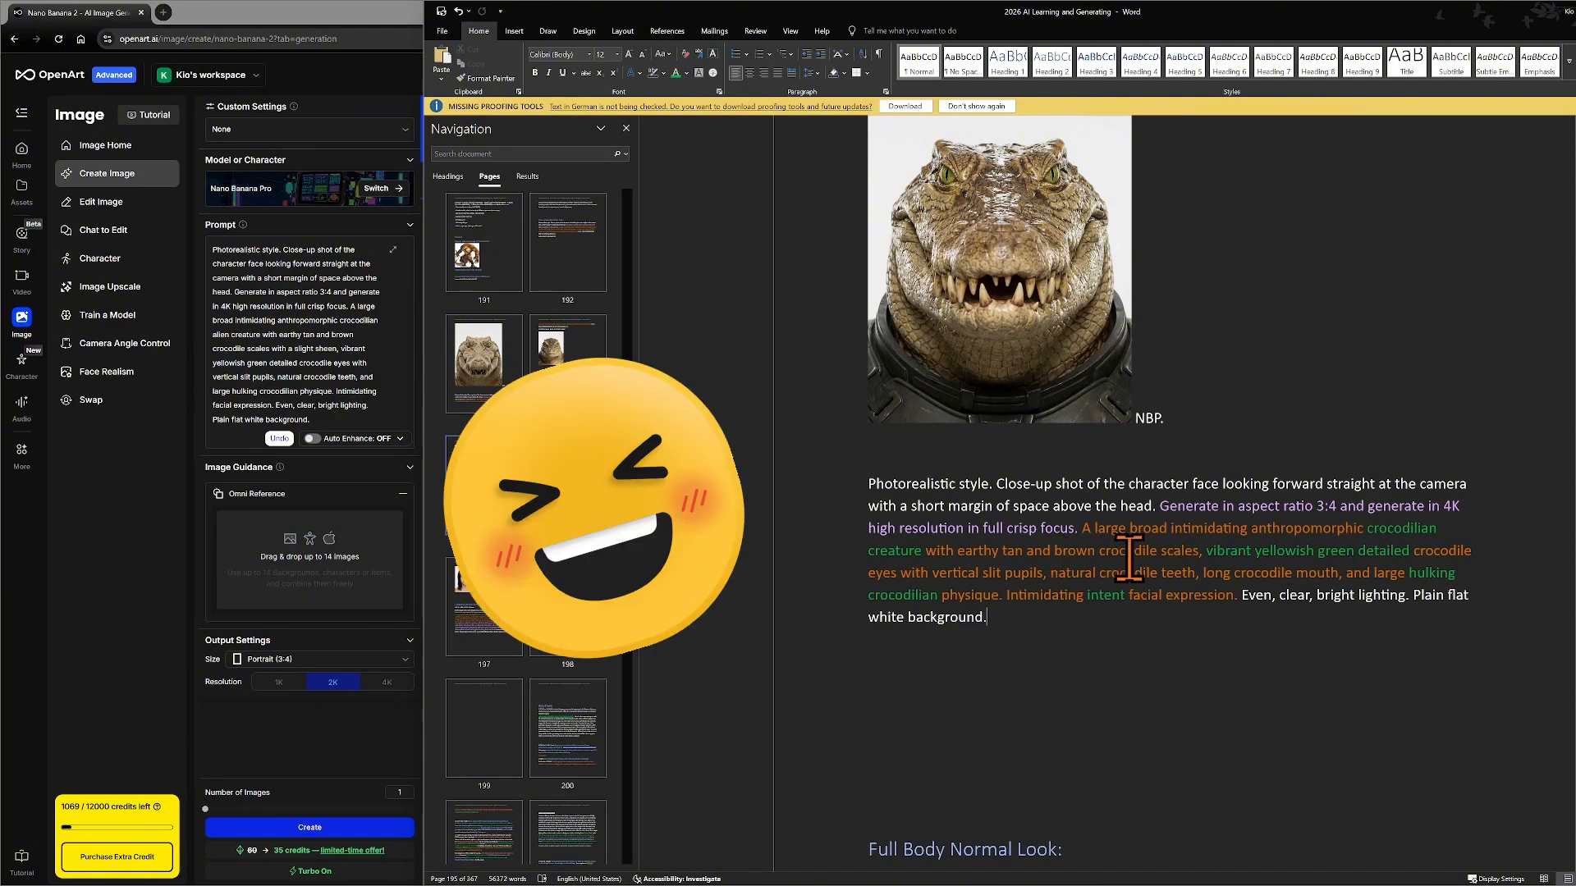
# - Review the earlier crocodile images and their critique notes on the preceding pages to compare mouth shape and head angle
pyautogui.click(1234, 594)
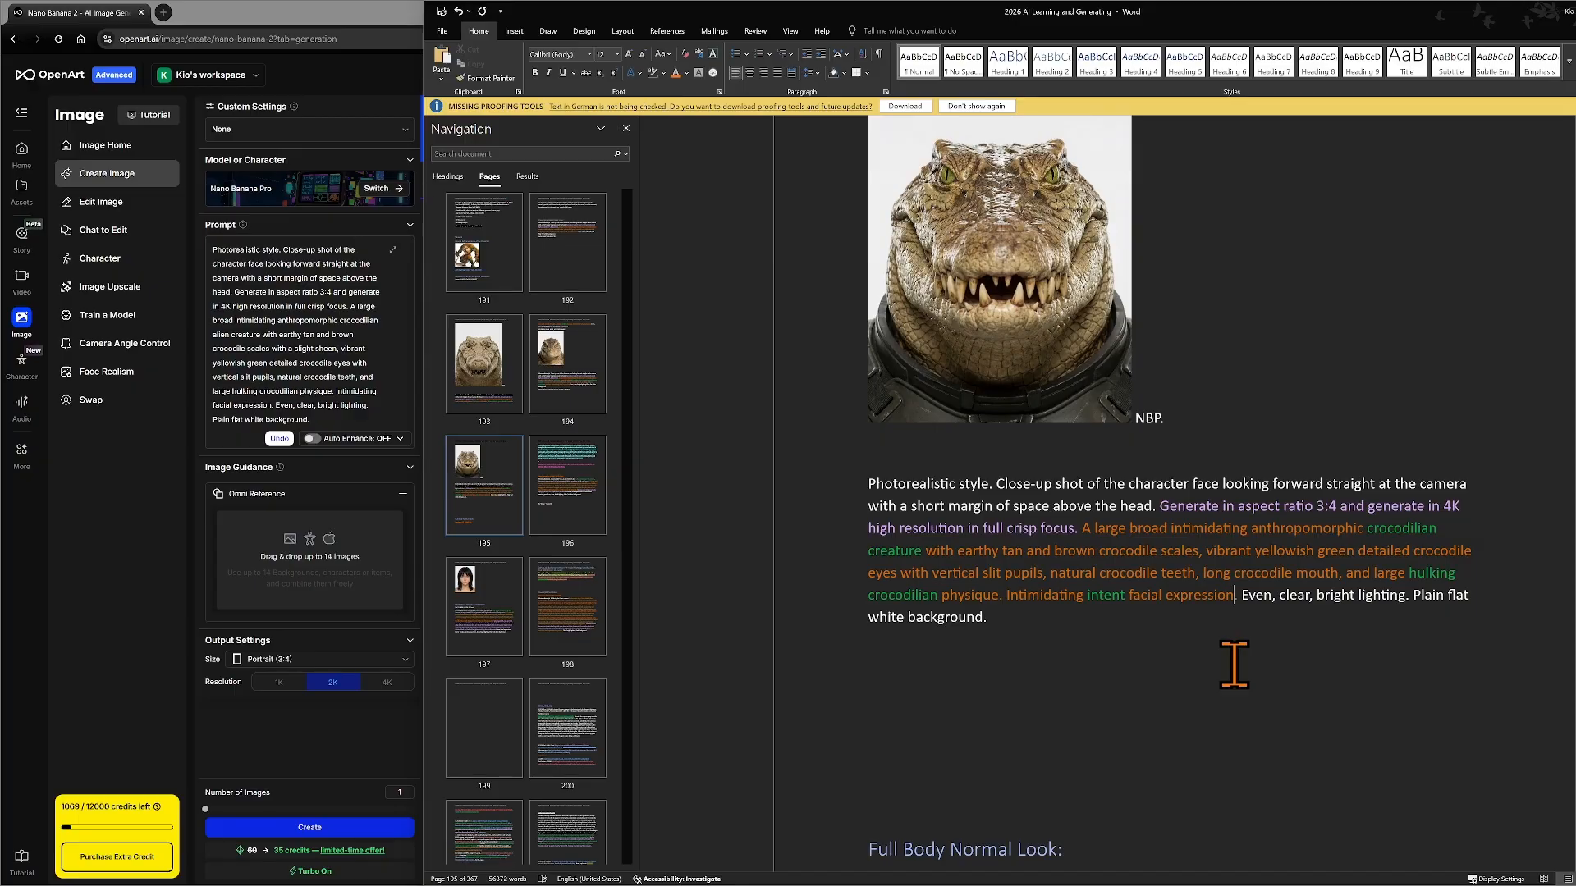
pyautogui.scroll(5, 1234, 665)
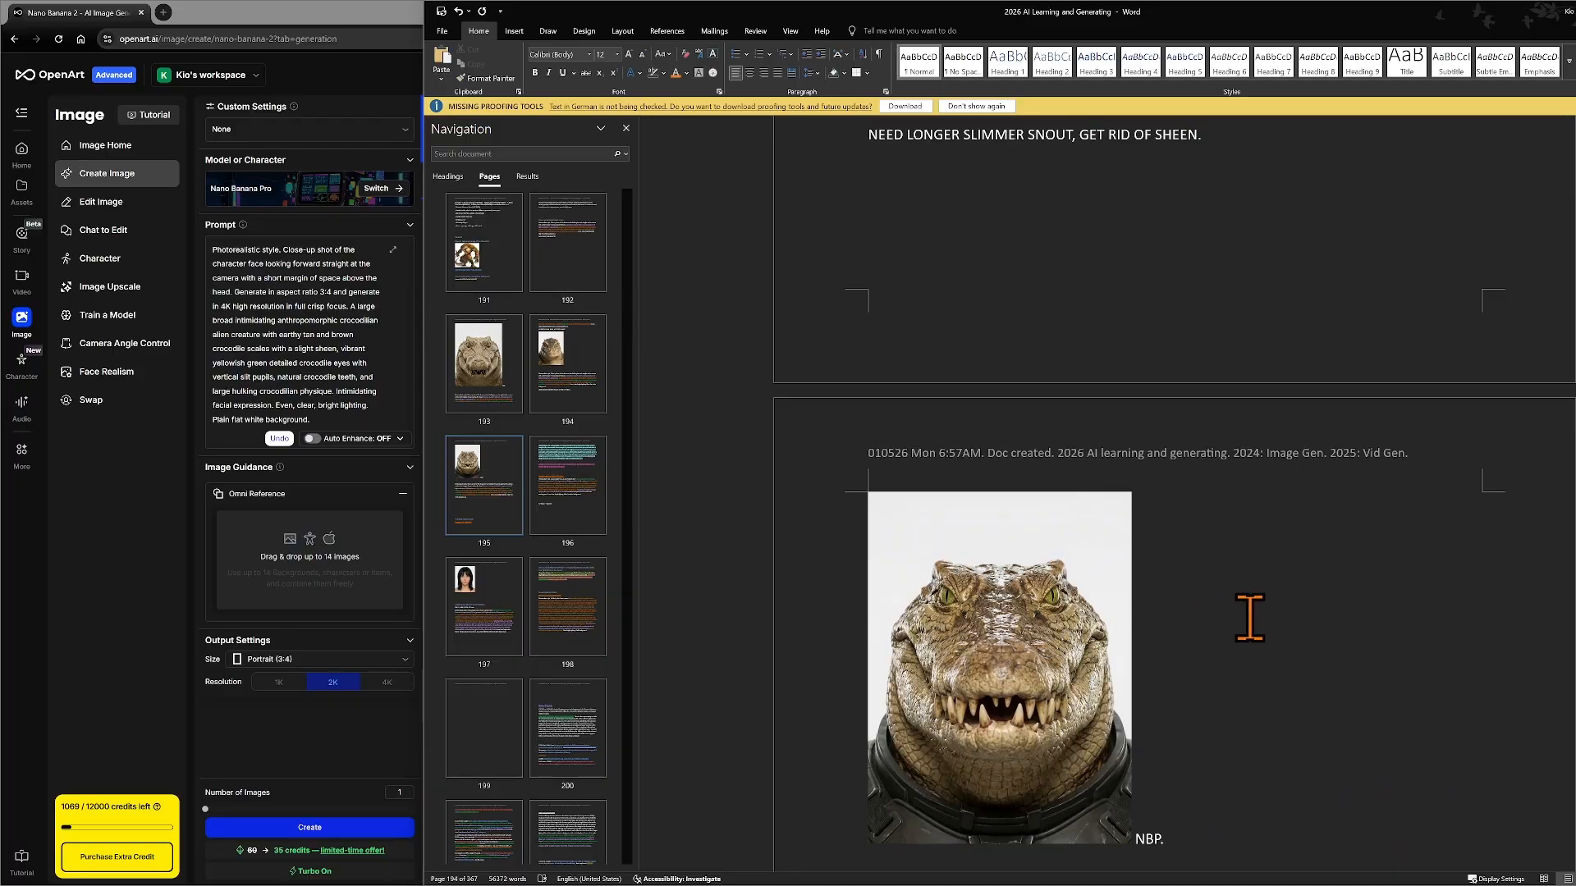
pyautogui.scroll(8, 1249, 617)
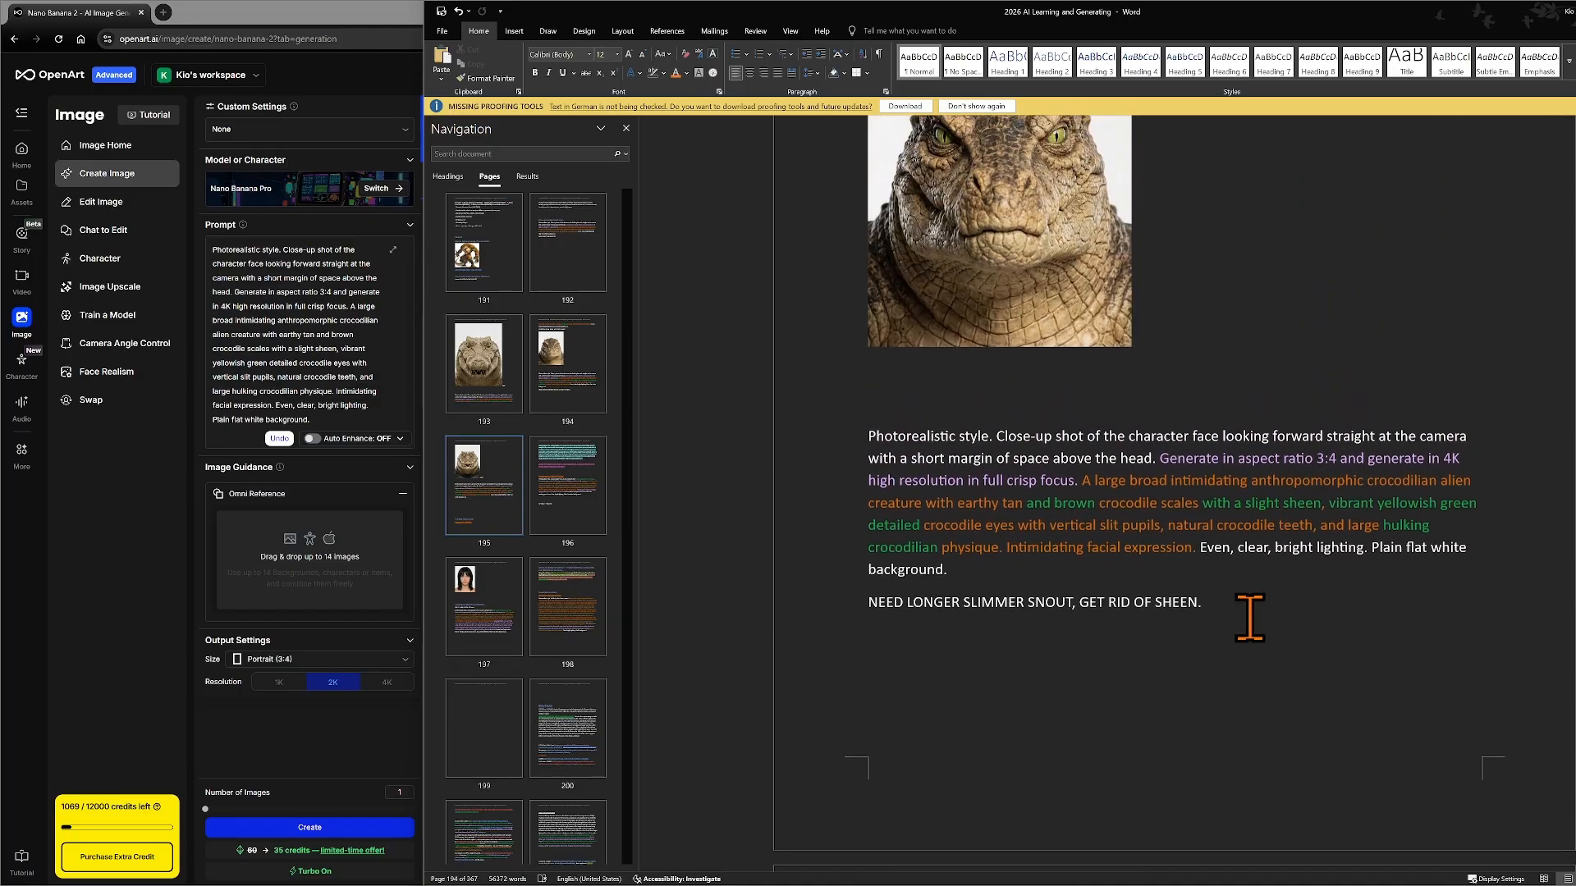
pyautogui.scroll(3, 1249, 617)
pyautogui.scroll(2, 1250, 617)
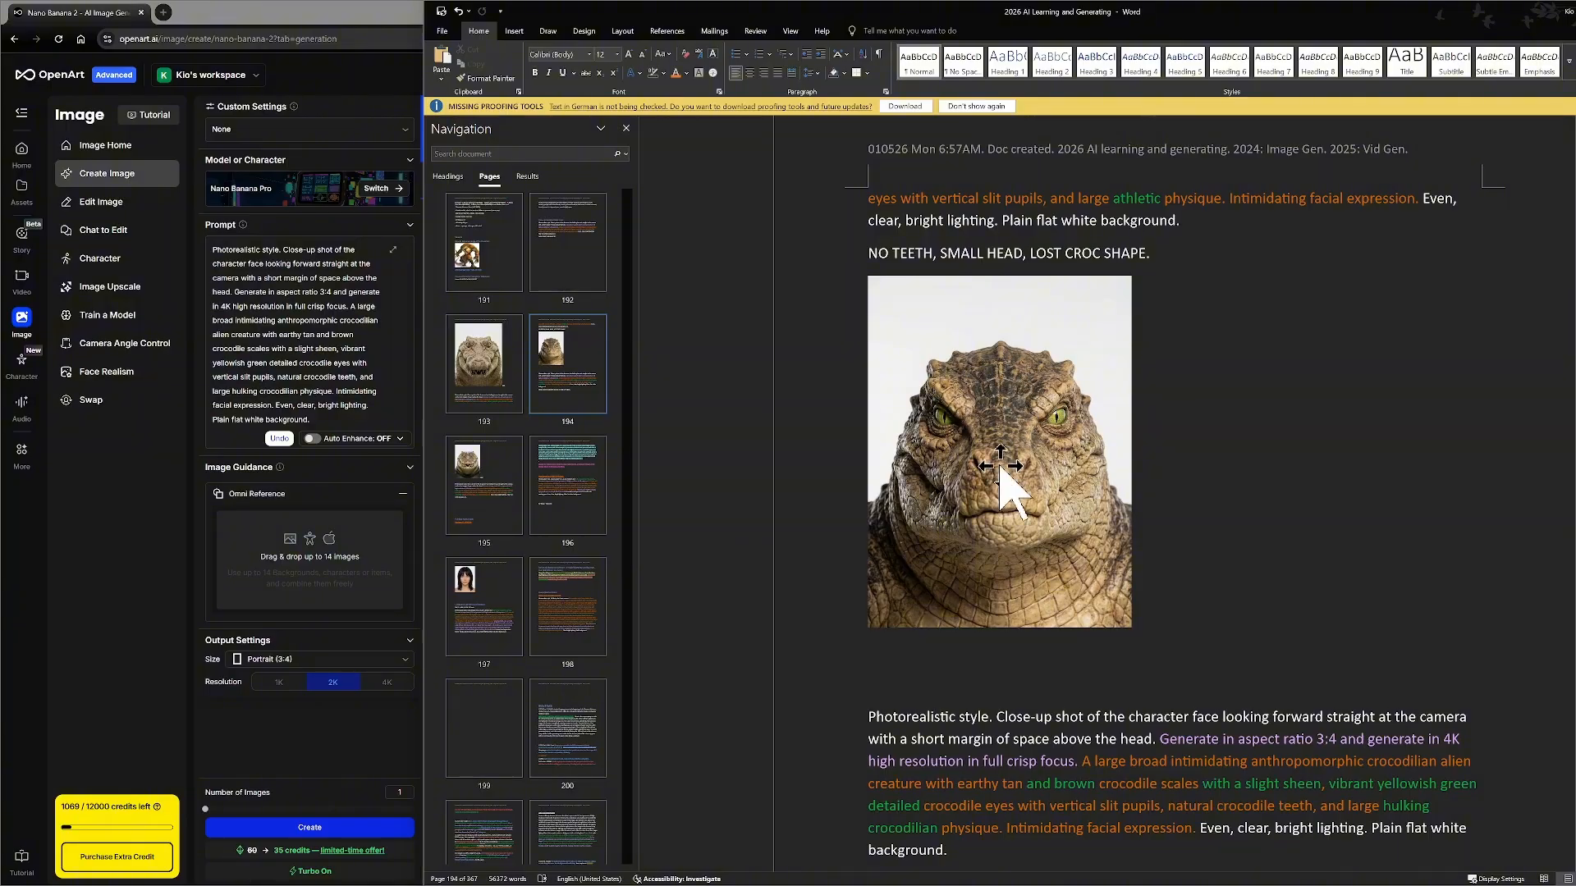
pyautogui.scroll(15, 1248, 447)
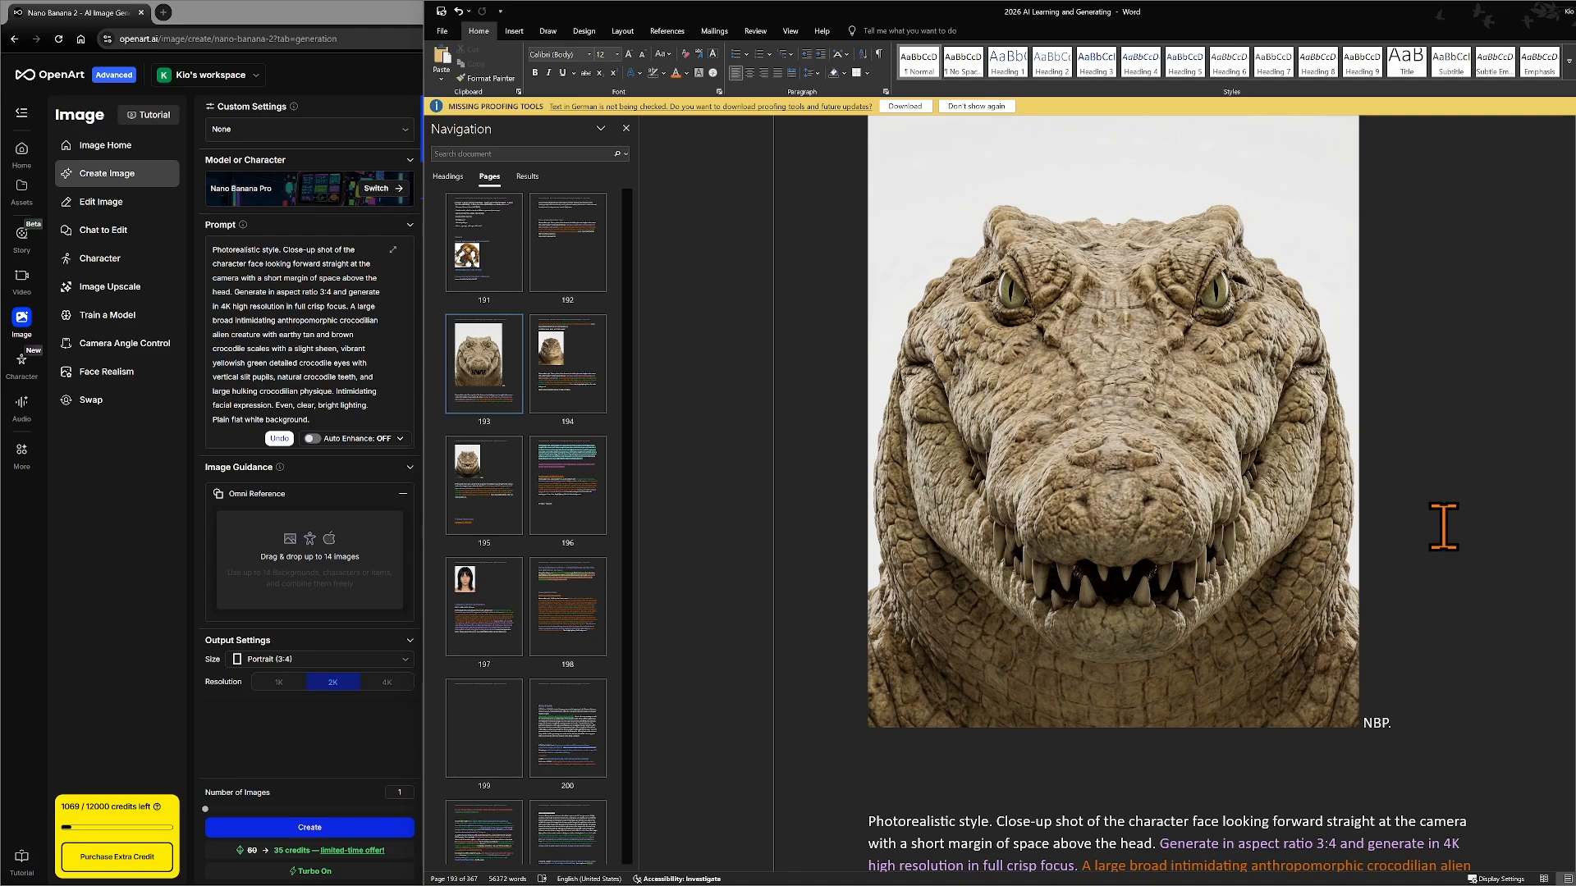
pyautogui.scroll(-20, 1443, 526)
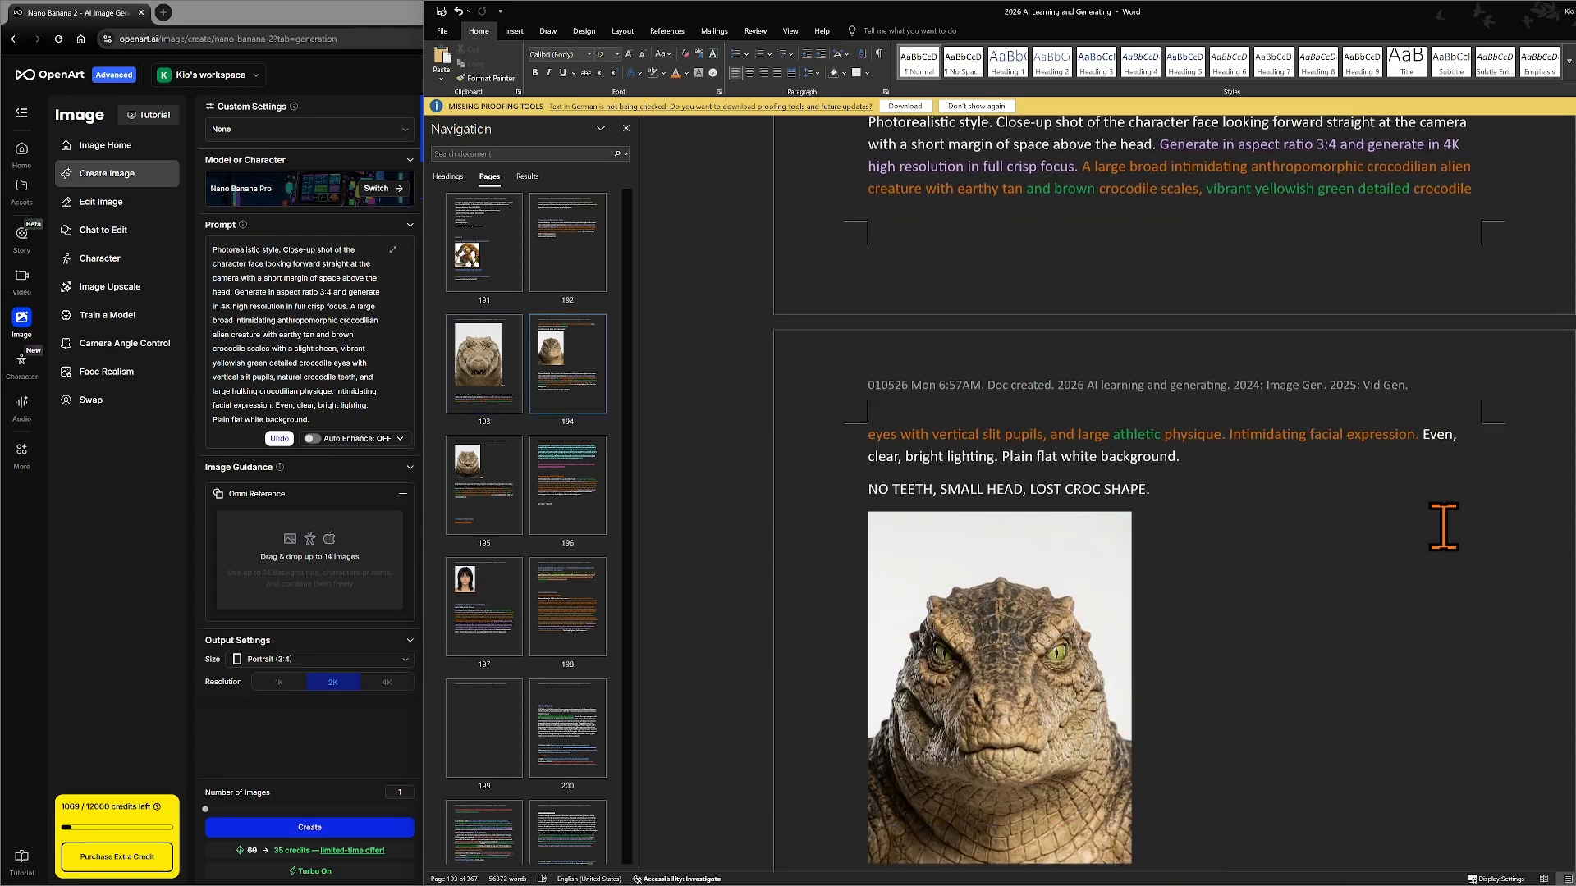
pyautogui.scroll(-5, 1400, 502)
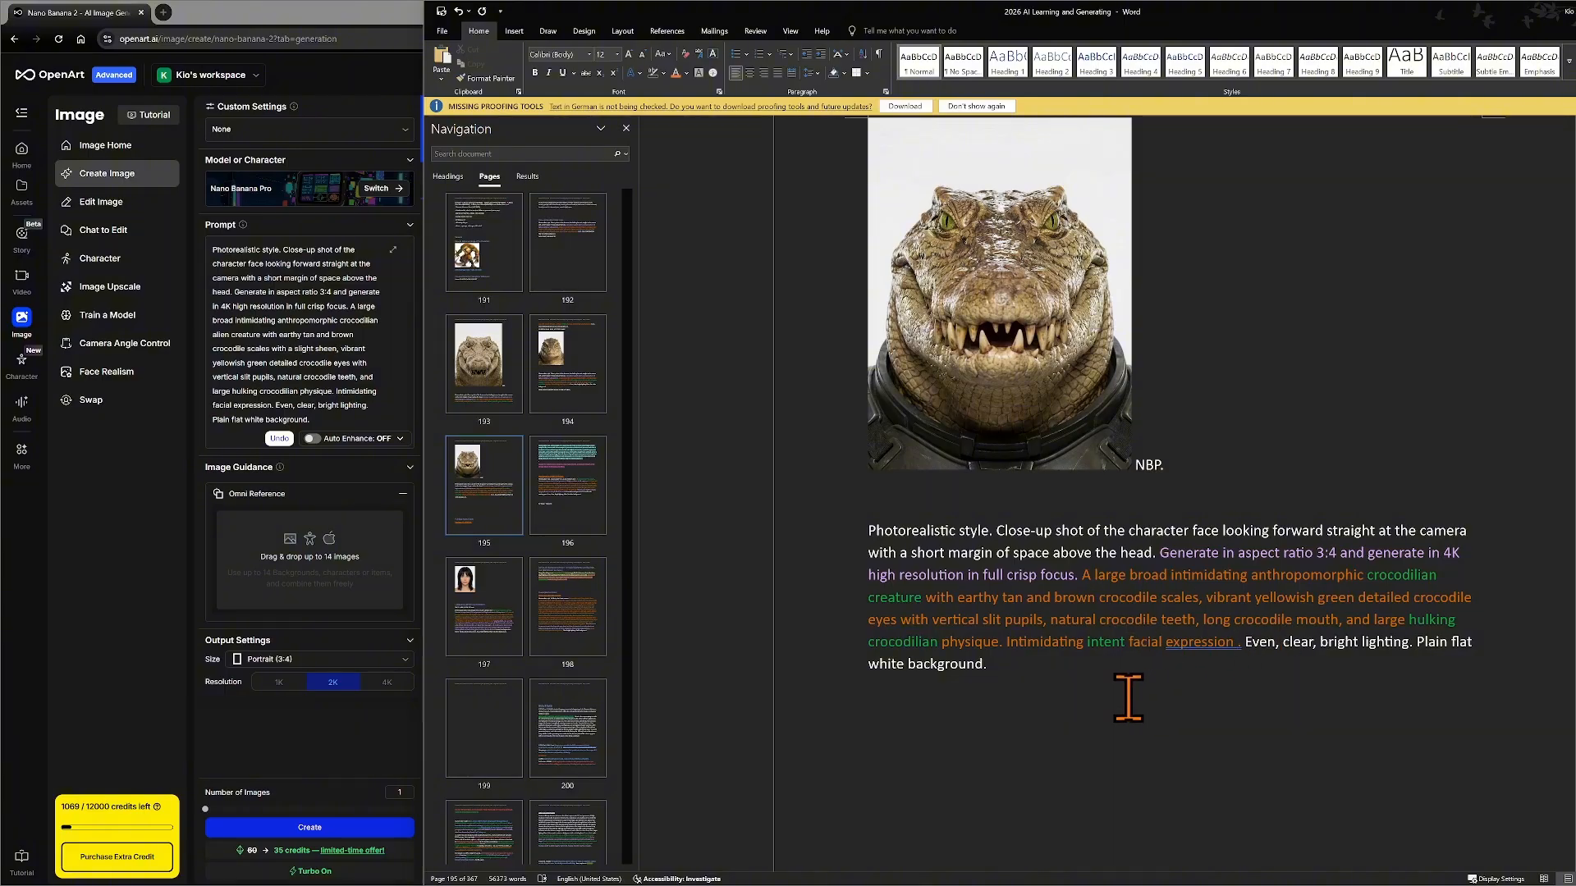
# - Add "with his head slightly tilted downward" after "Intimidating intent facial expression" in the crocodile prompt
pyautogui.write('with')
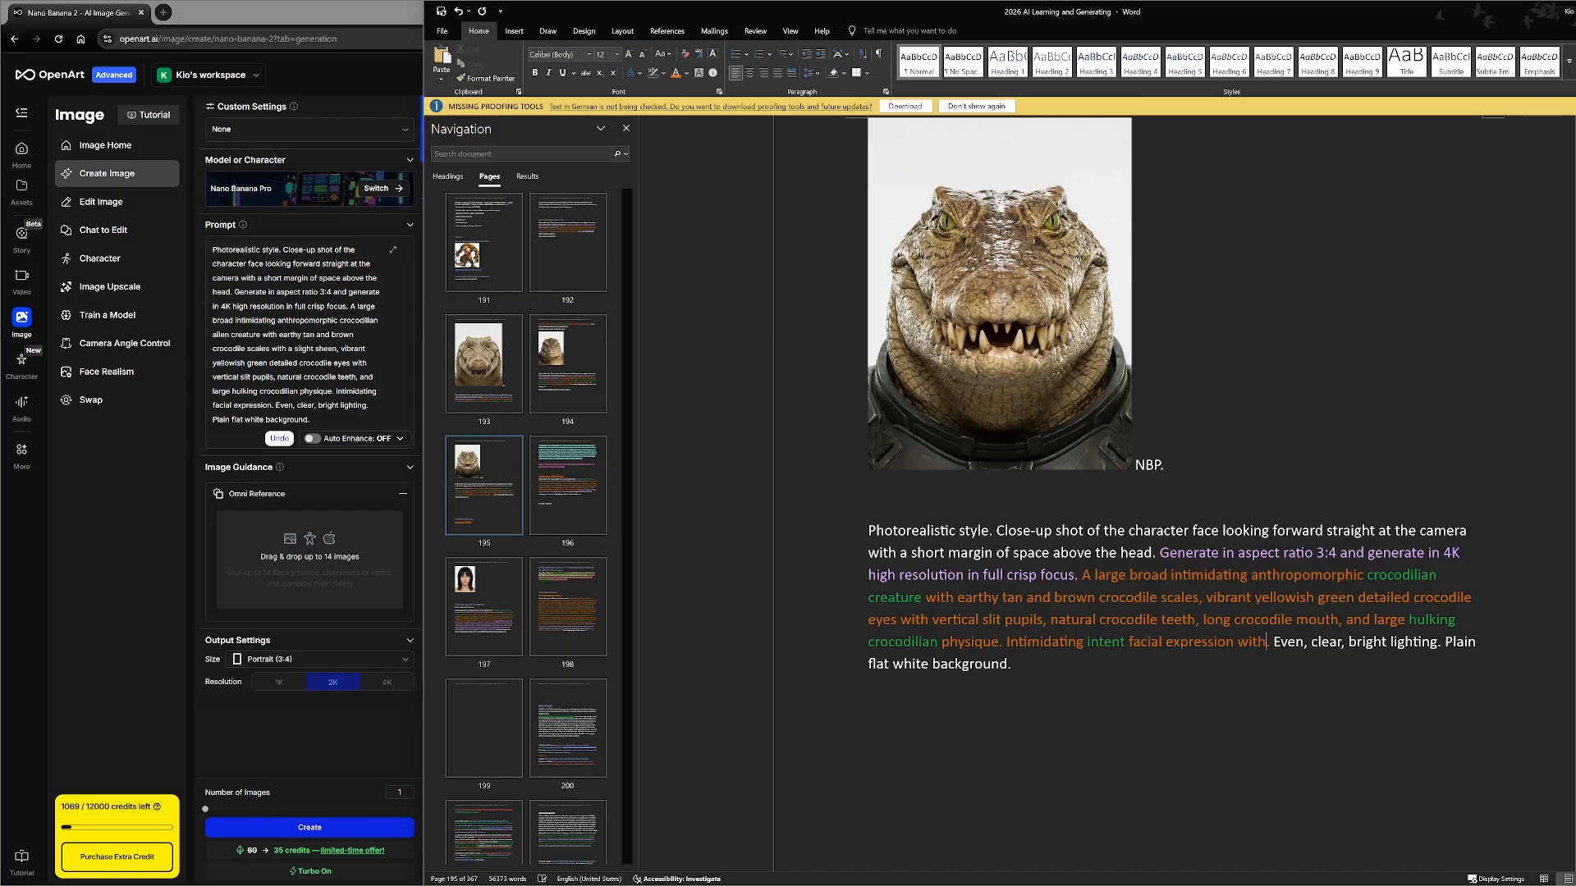
pyautogui.write(' a')
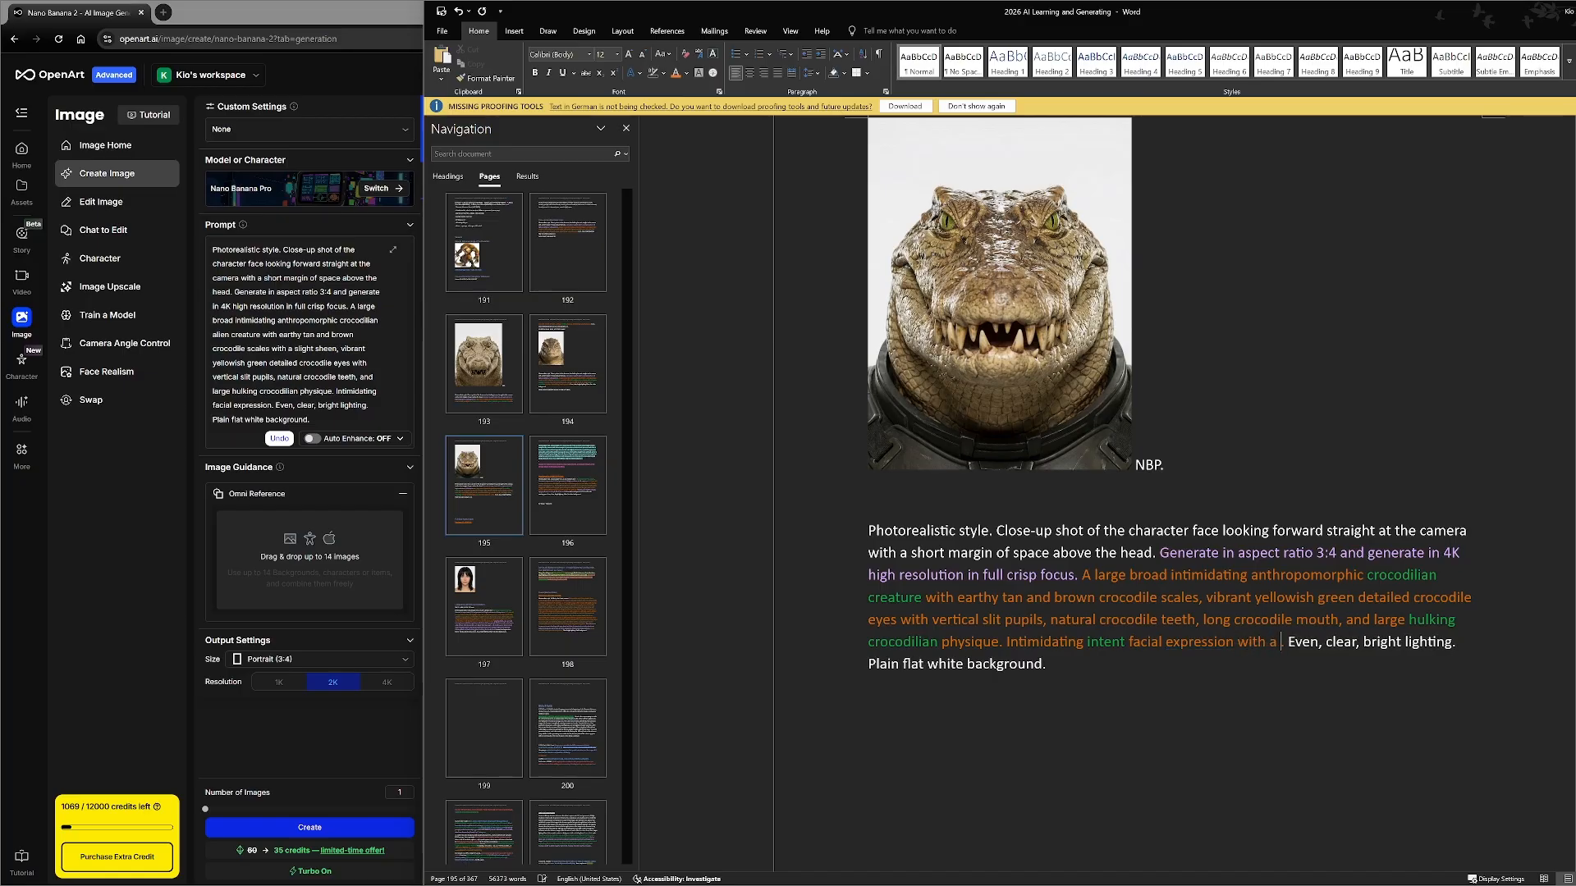
pyautogui.press('BackSpace')
pyautogui.press('BackSpace')
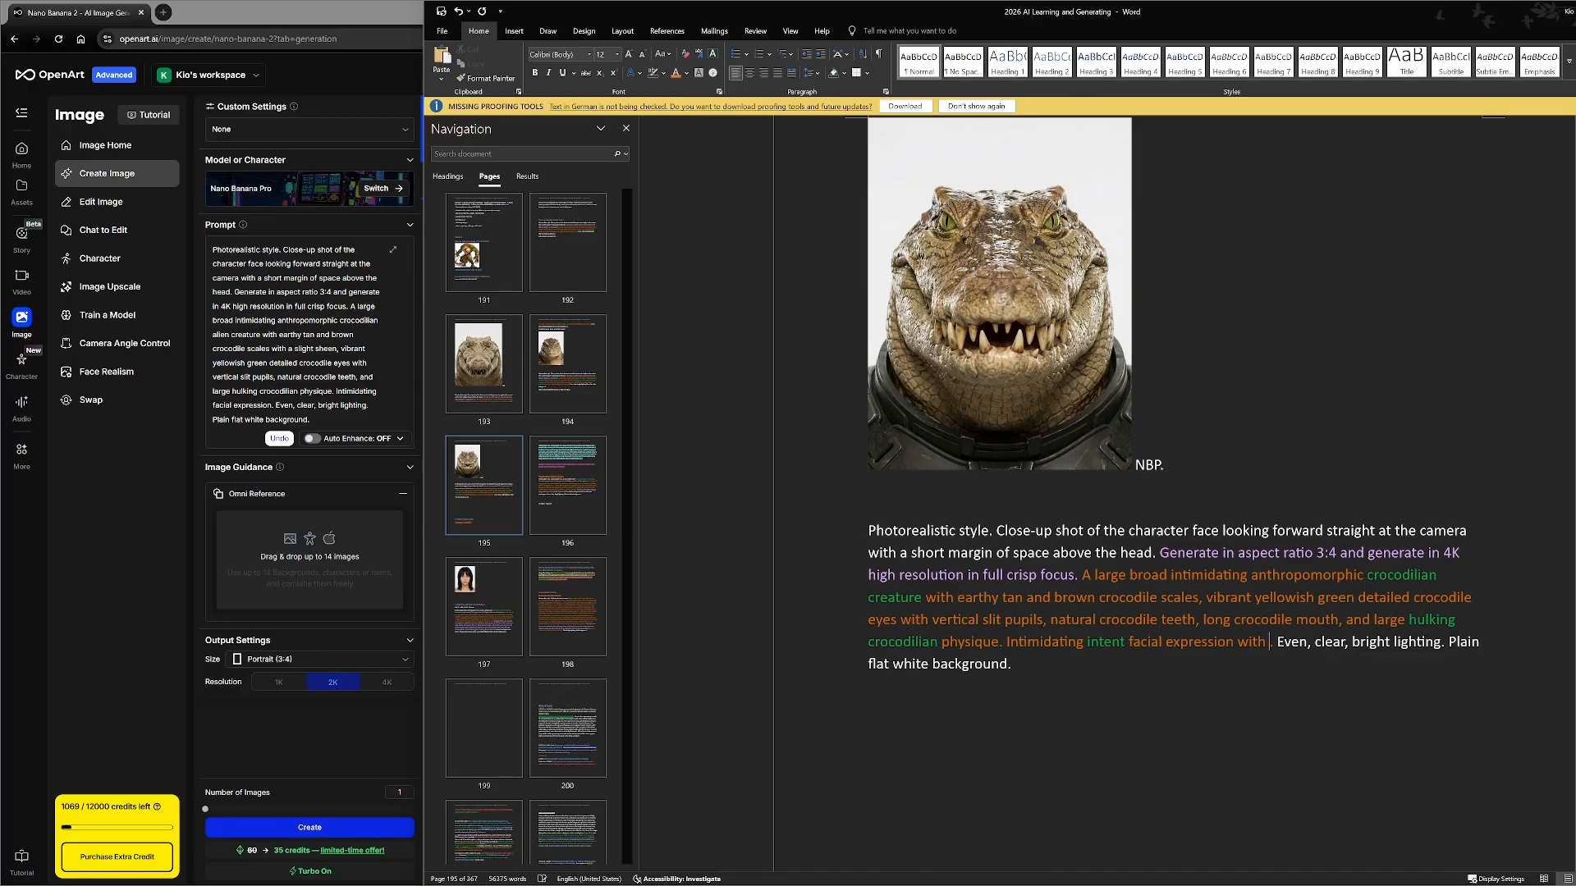
pyautogui.write('his head ')
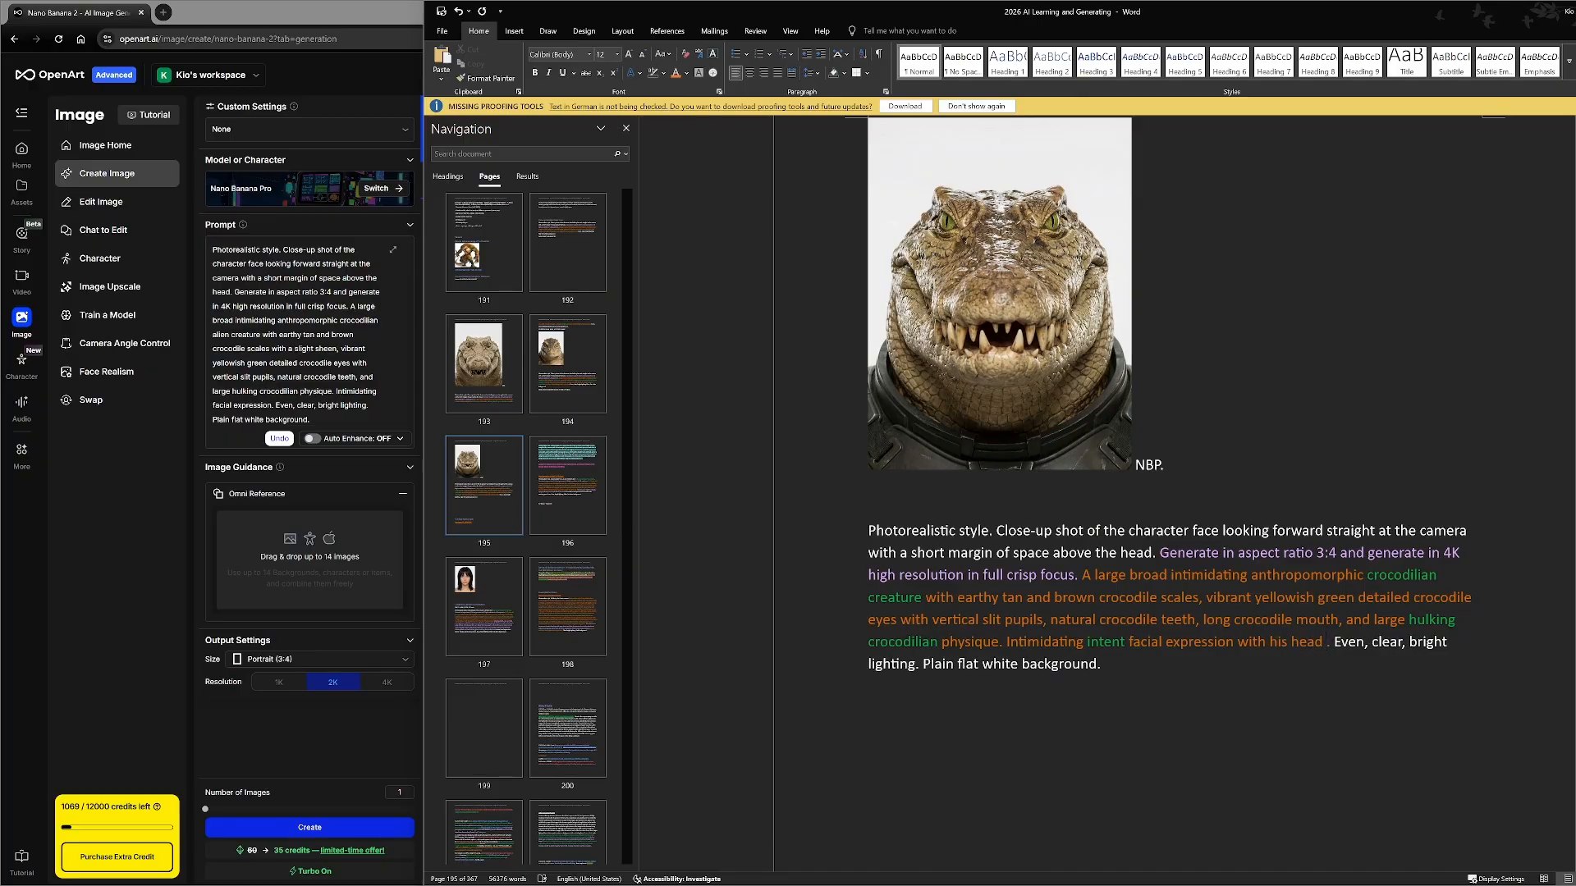
pyautogui.write('slightly')
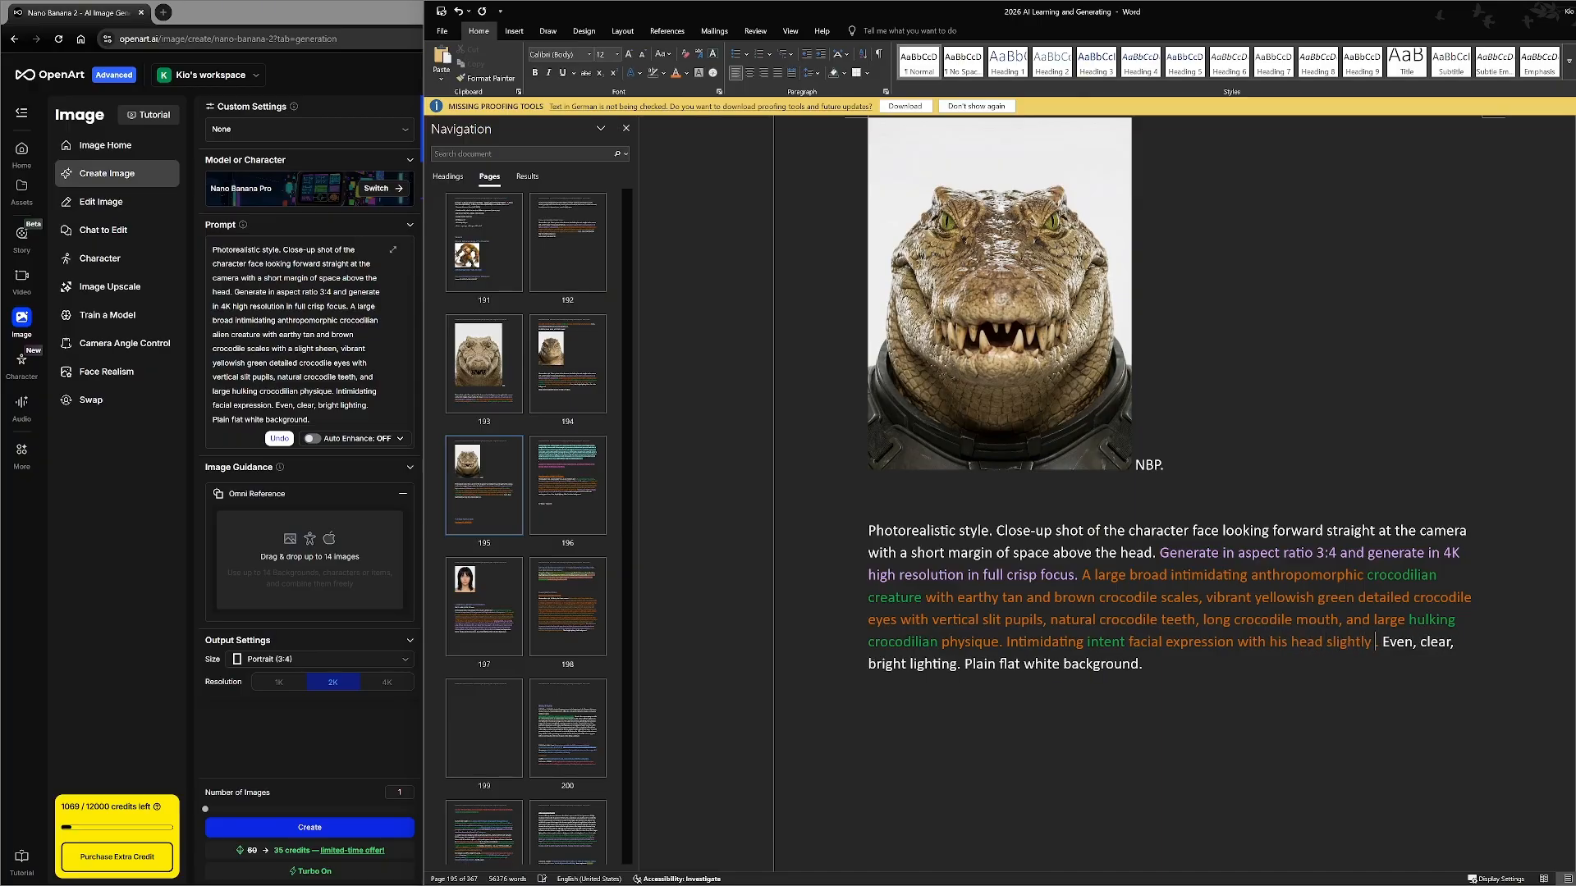
pyautogui.write(' tilted dow Eve')
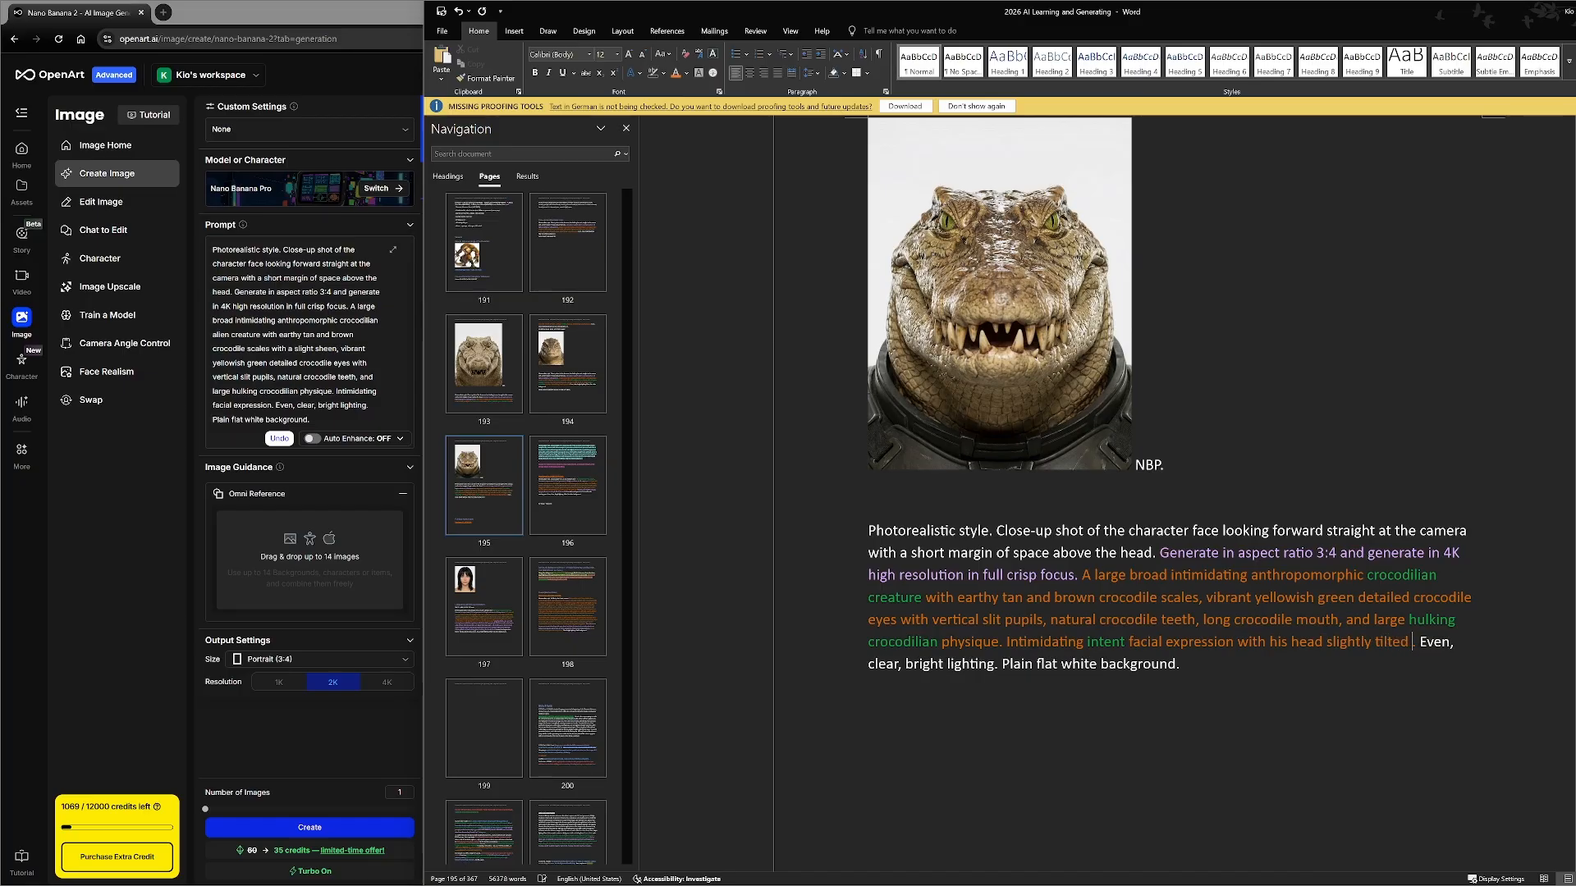
pyautogui.write('n')
pyautogui.press('BackSpace')
pyautogui.write('n')
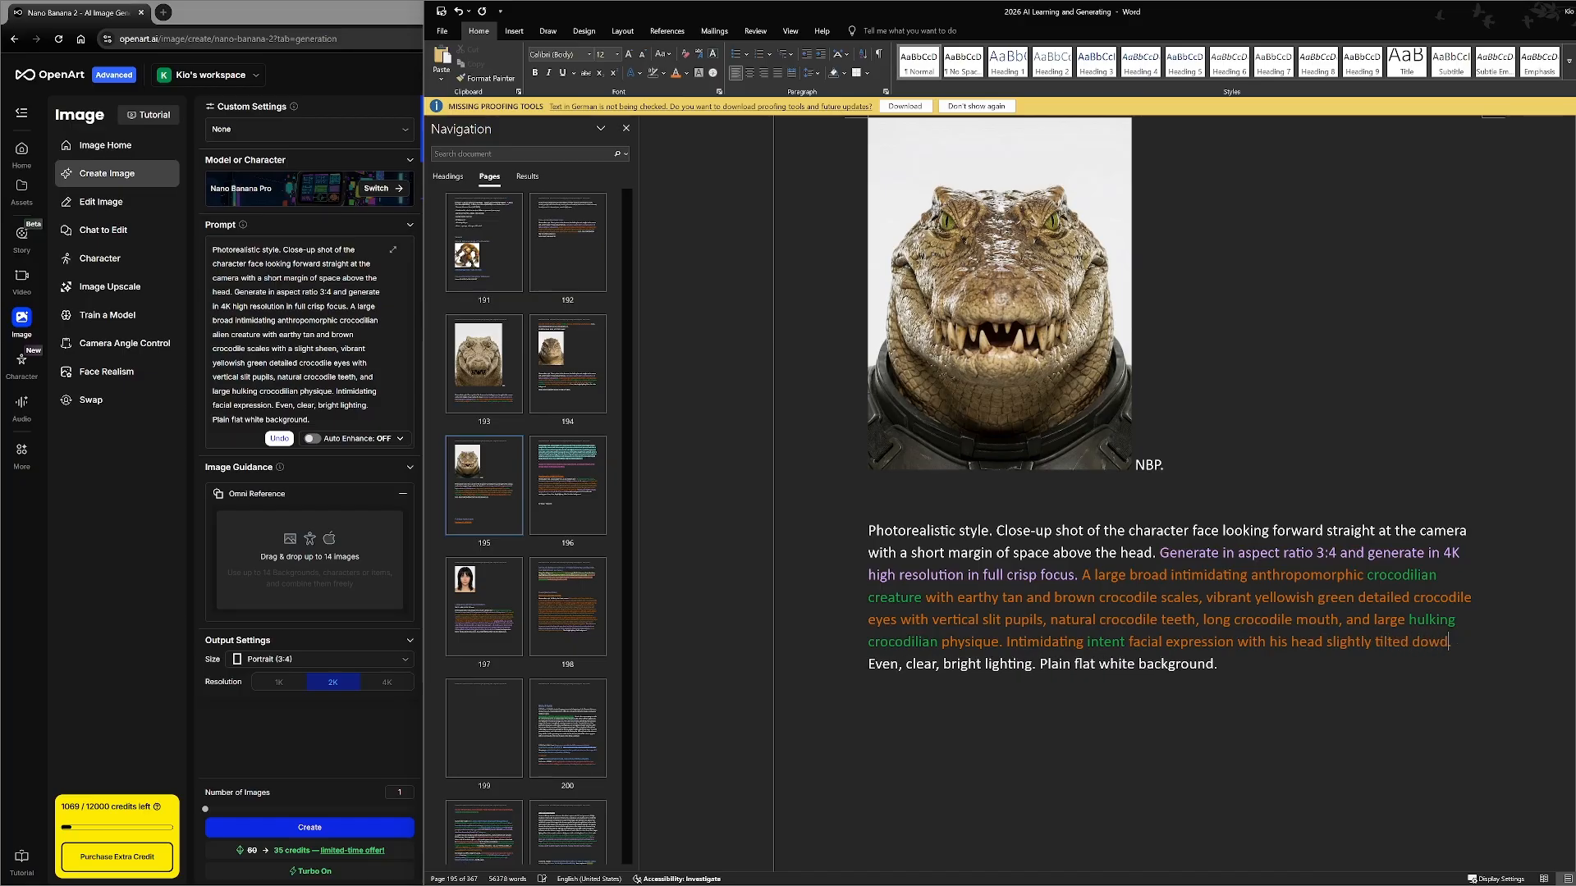
pyautogui.press('BackSpace')
pyautogui.write('nward. Even, clear, bright lighting. Plain flat white background.')
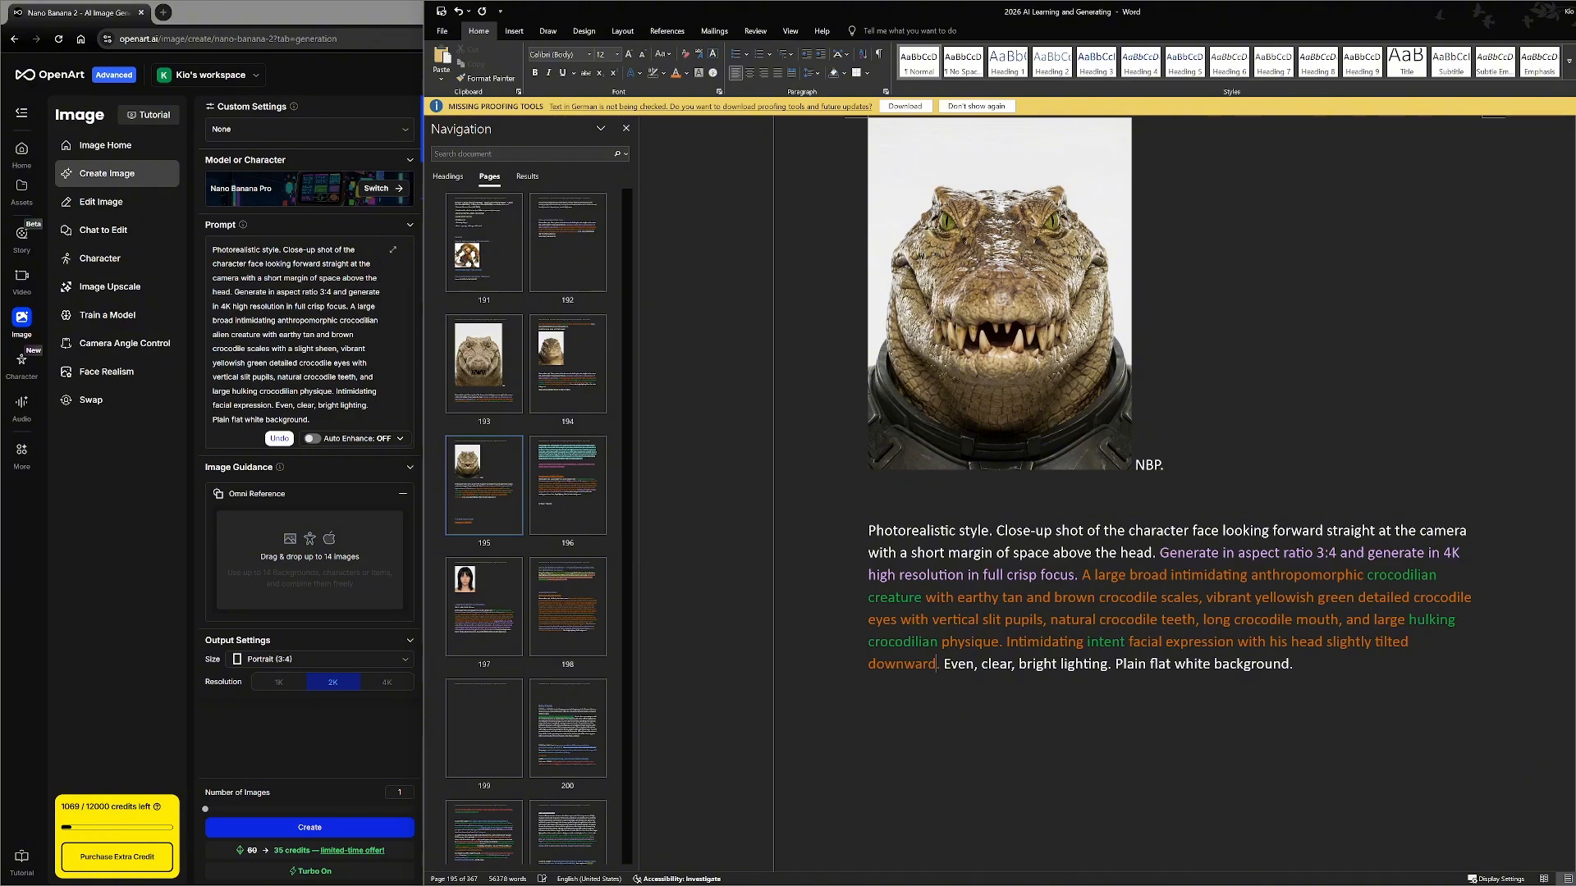
# - Extend the facial expression sentence with "looking forward at the camera" after "downward"
pyautogui.write(' looking')
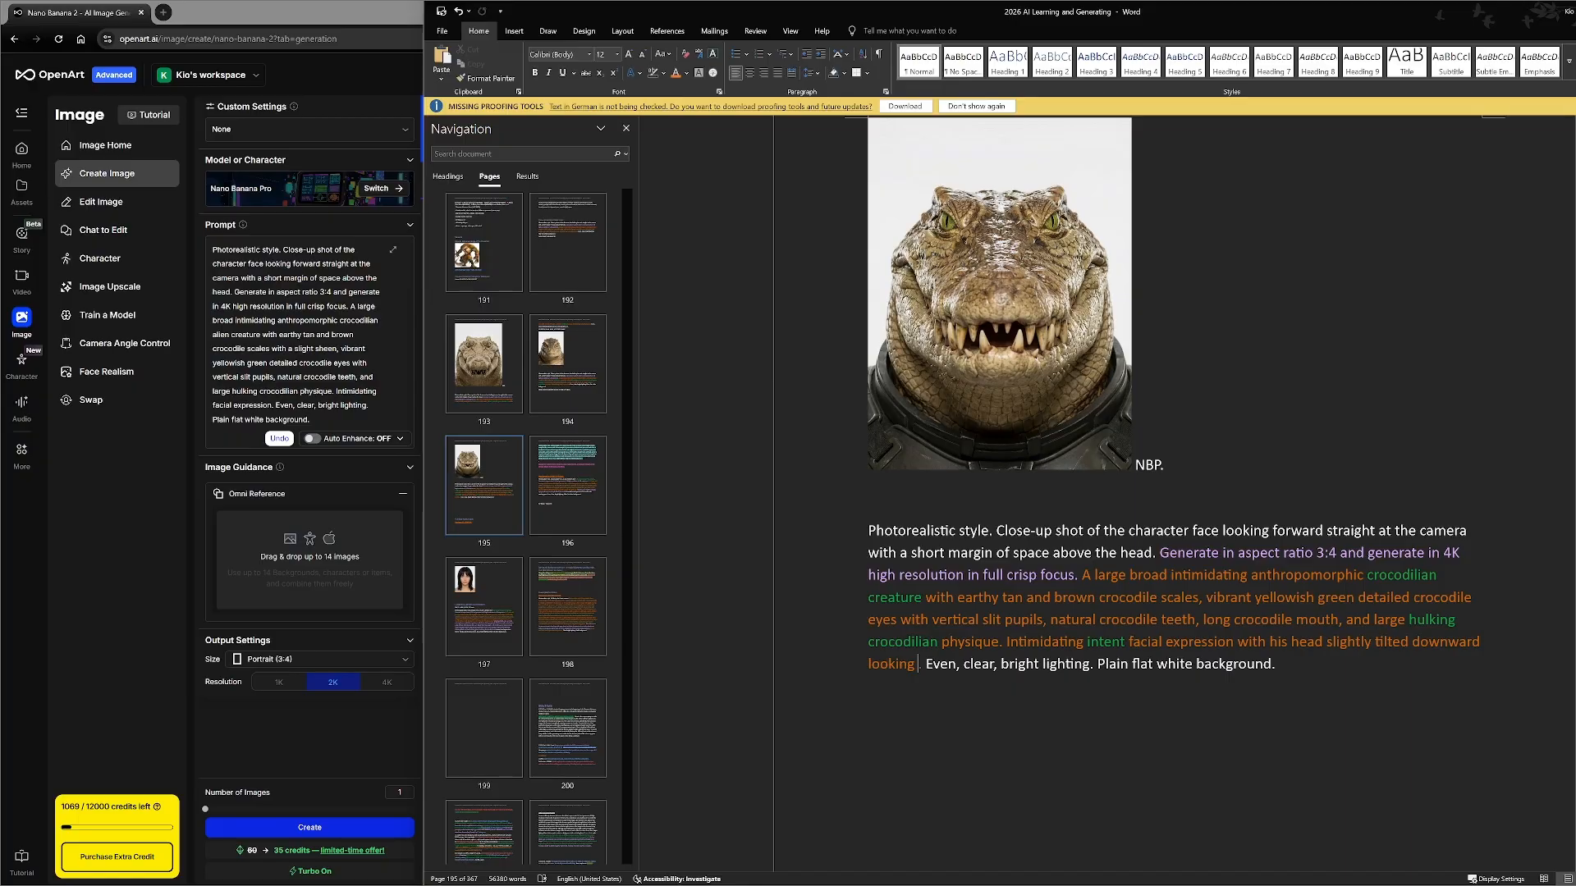
pyautogui.write(' f')
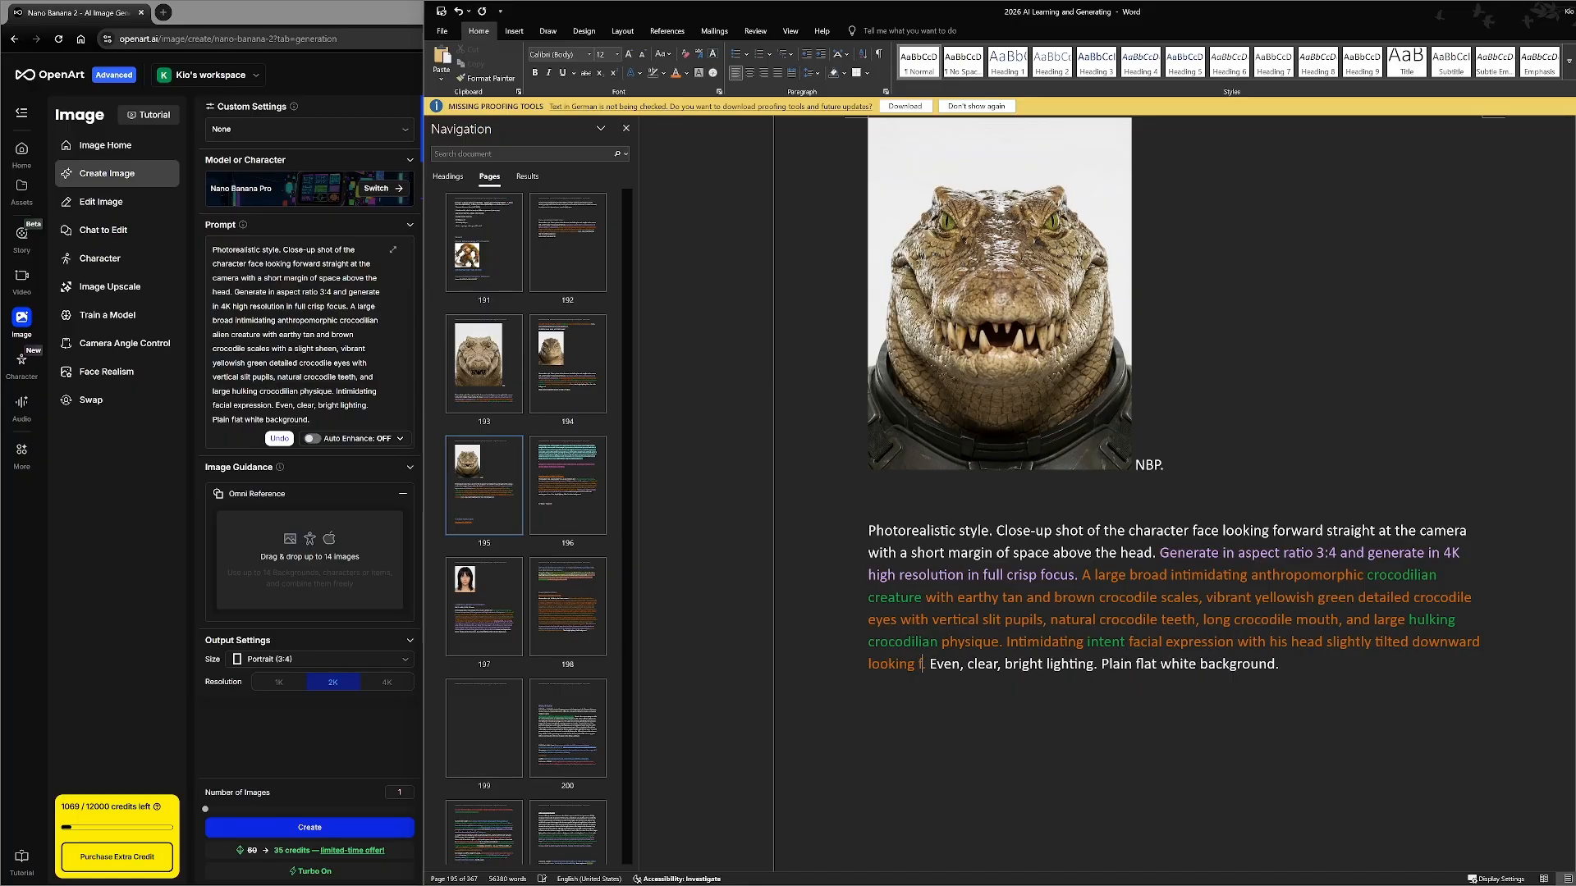
pyautogui.write('orwad')
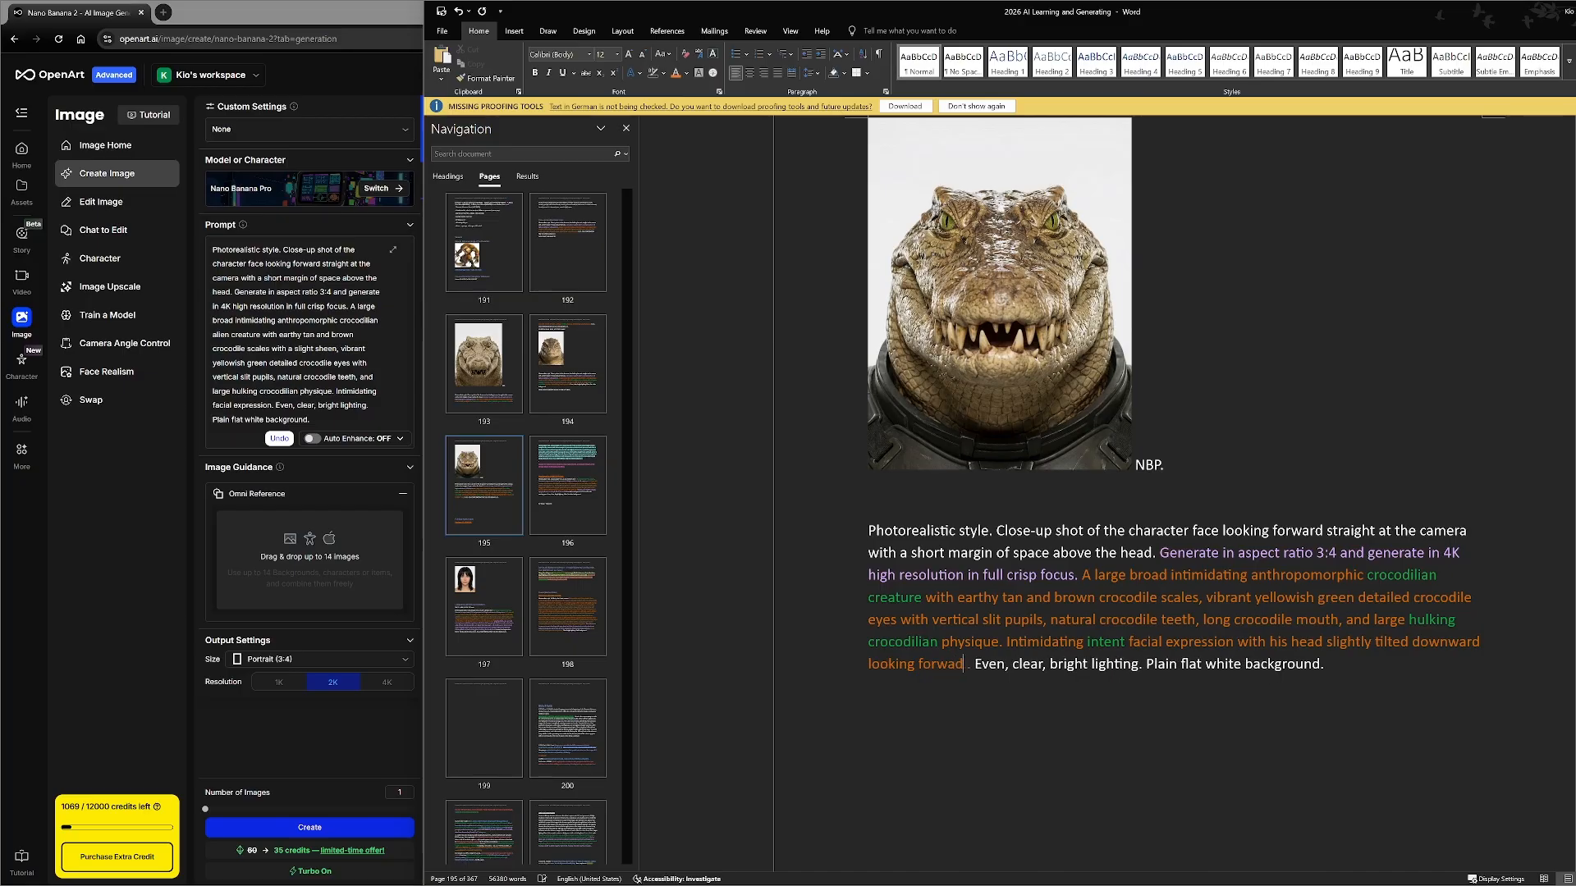
pyautogui.press('BackSpace')
pyautogui.write('rd at')
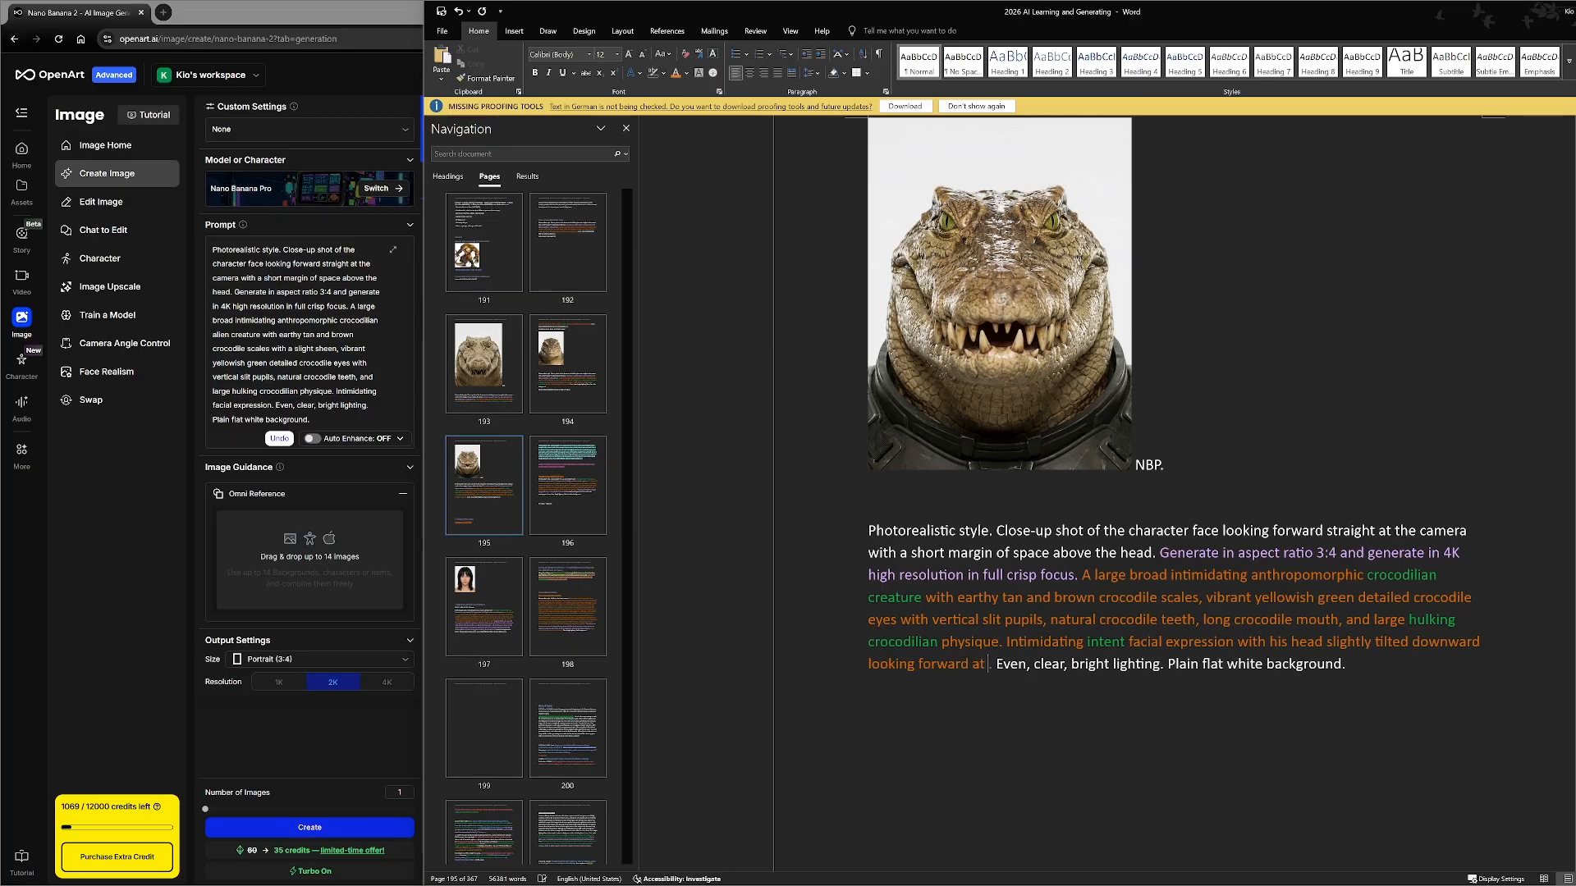
pyautogui.write(' the camera')
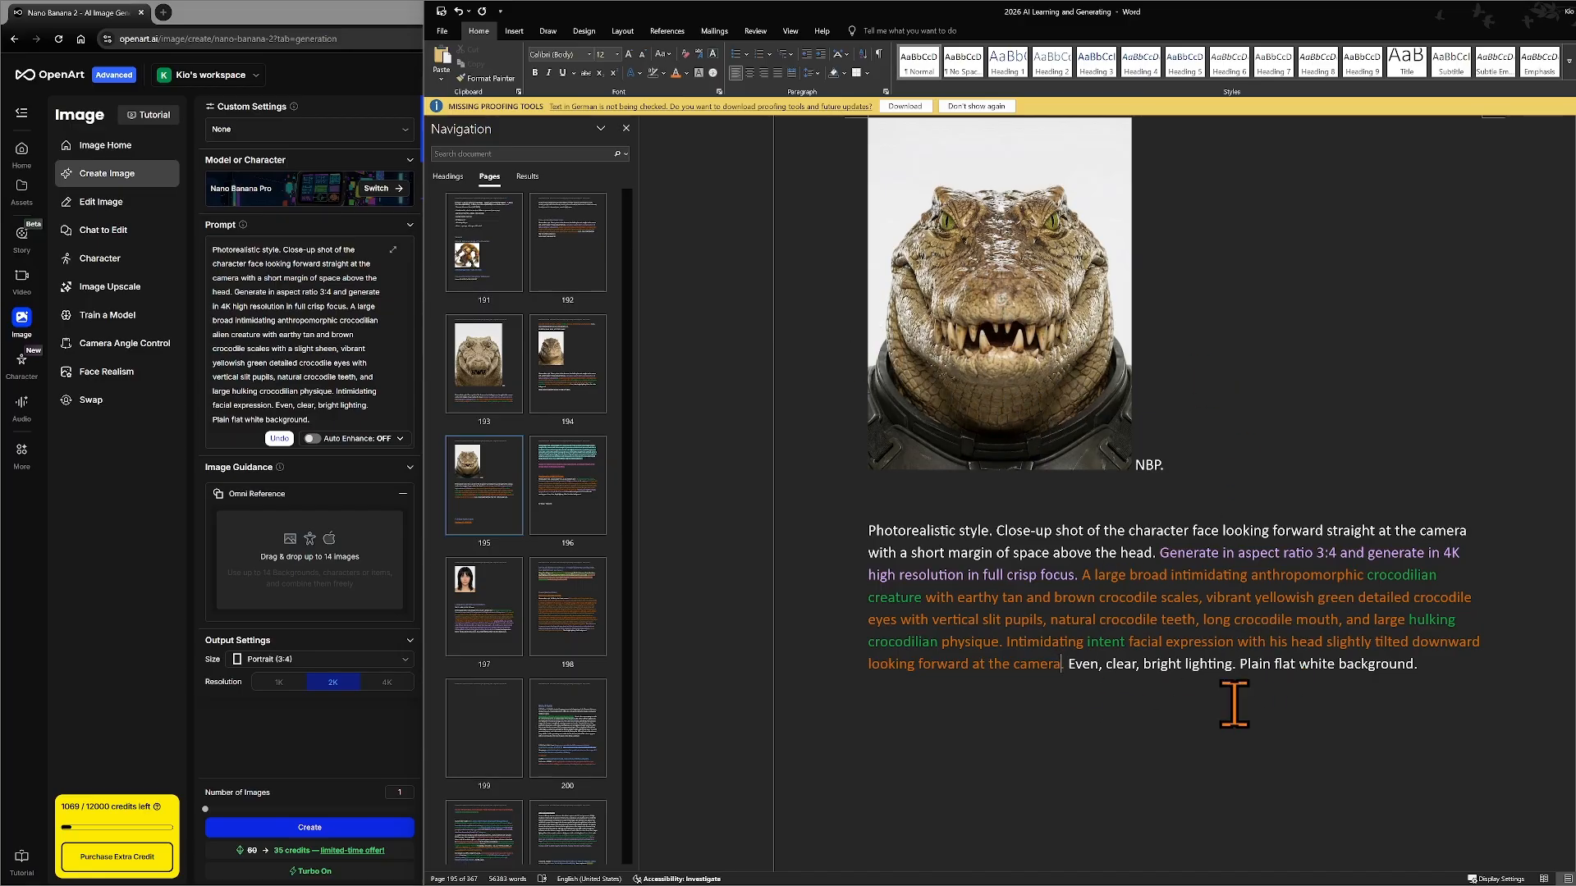
pyautogui.write('.')
pyautogui.write('.')
# - Copy the revised crocodile prompt, replace the old prompt in OpenArt with it as plain text, and generate the image
pyautogui.tripleClick(1107, 602)
pyautogui.hotkey('ctrl', 'c')
pyautogui.rightClick(1117, 617)
pyautogui.press('Escape')
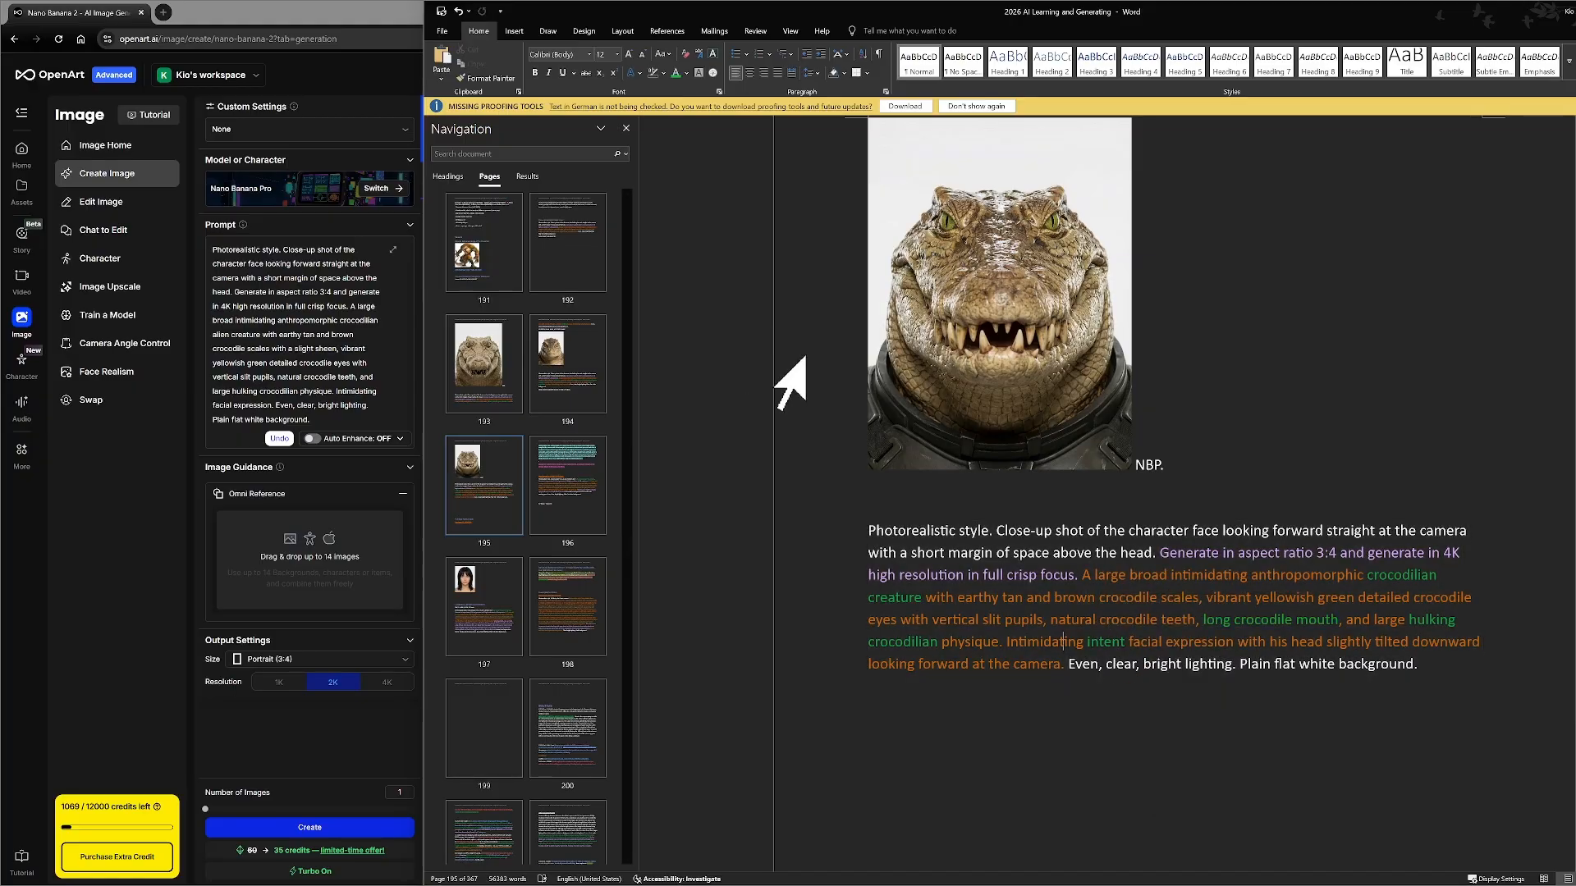
pyautogui.click(259, 304)
pyautogui.hotkey('ctrl', 'a')
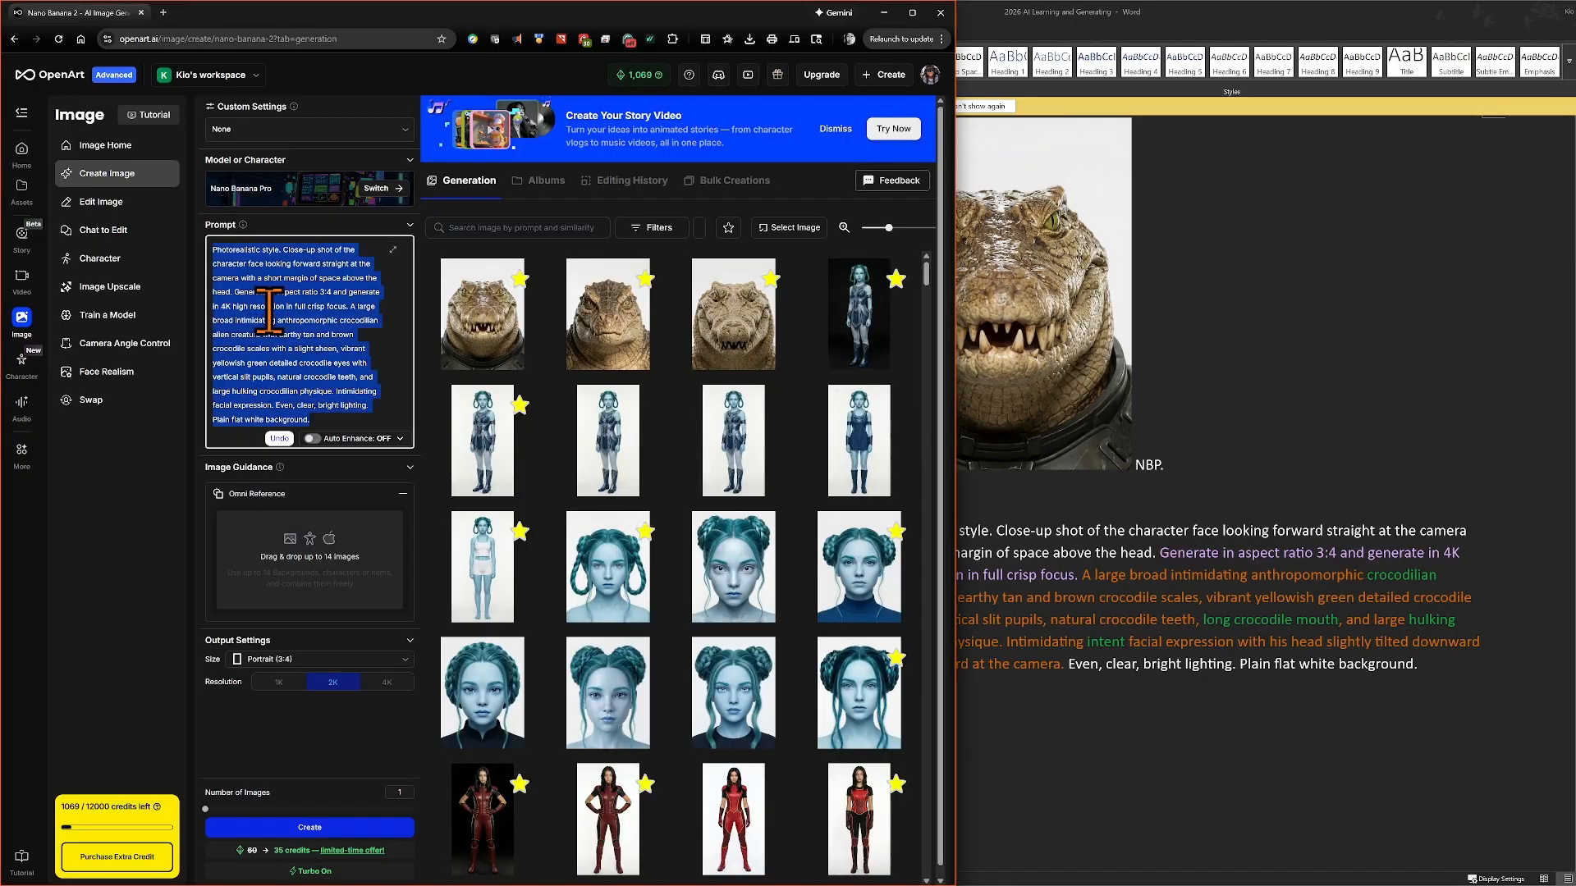
pyautogui.press('BackSpace')
pyautogui.rightClick(262, 275)
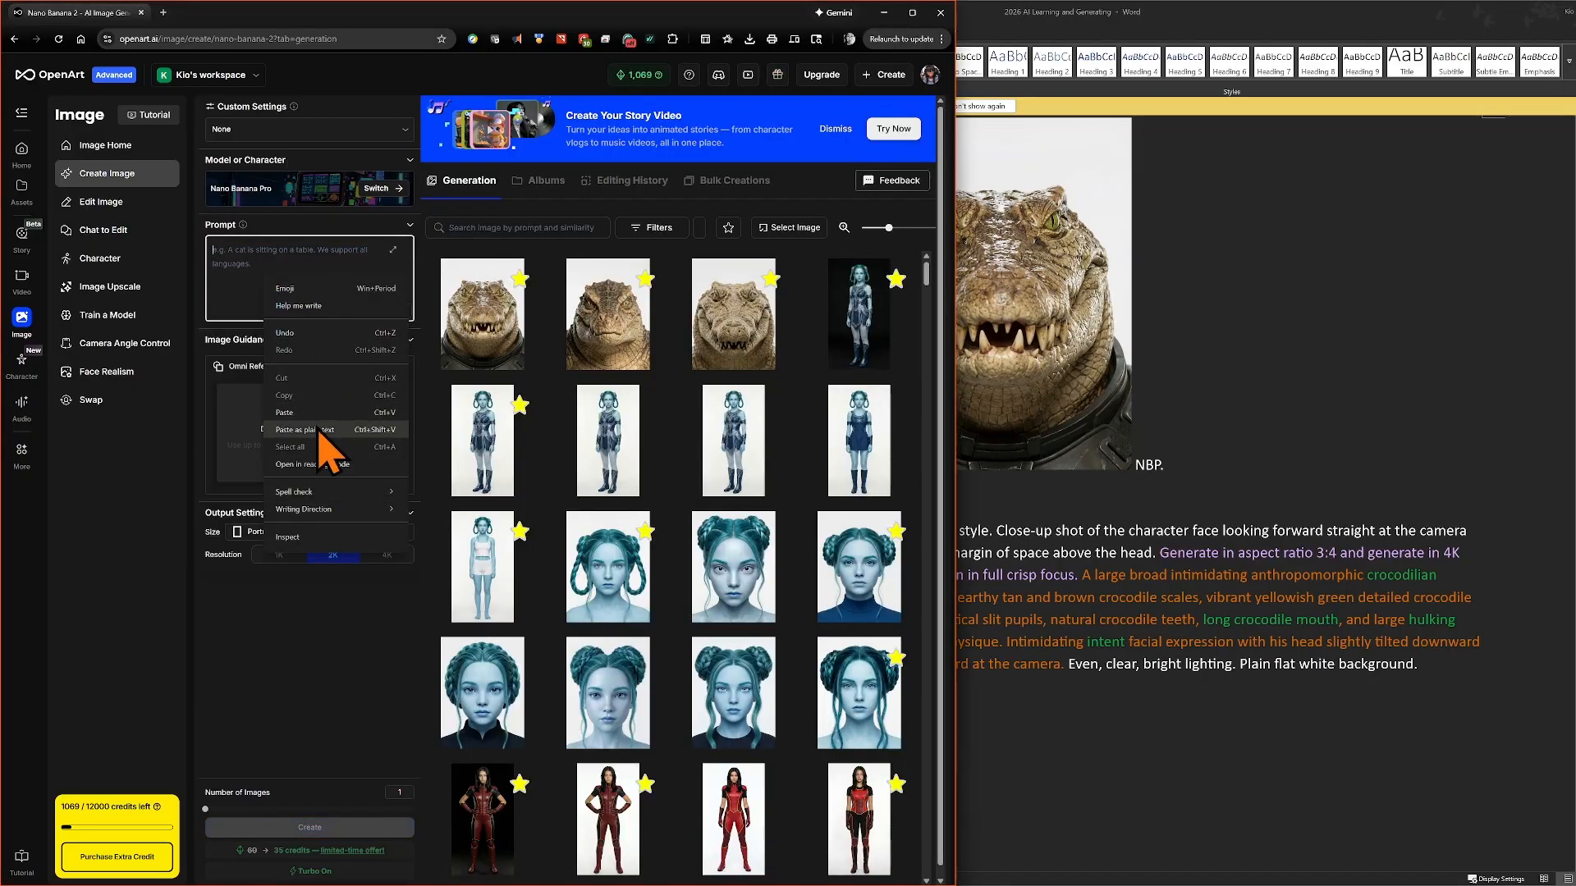
pyautogui.click(324, 439)
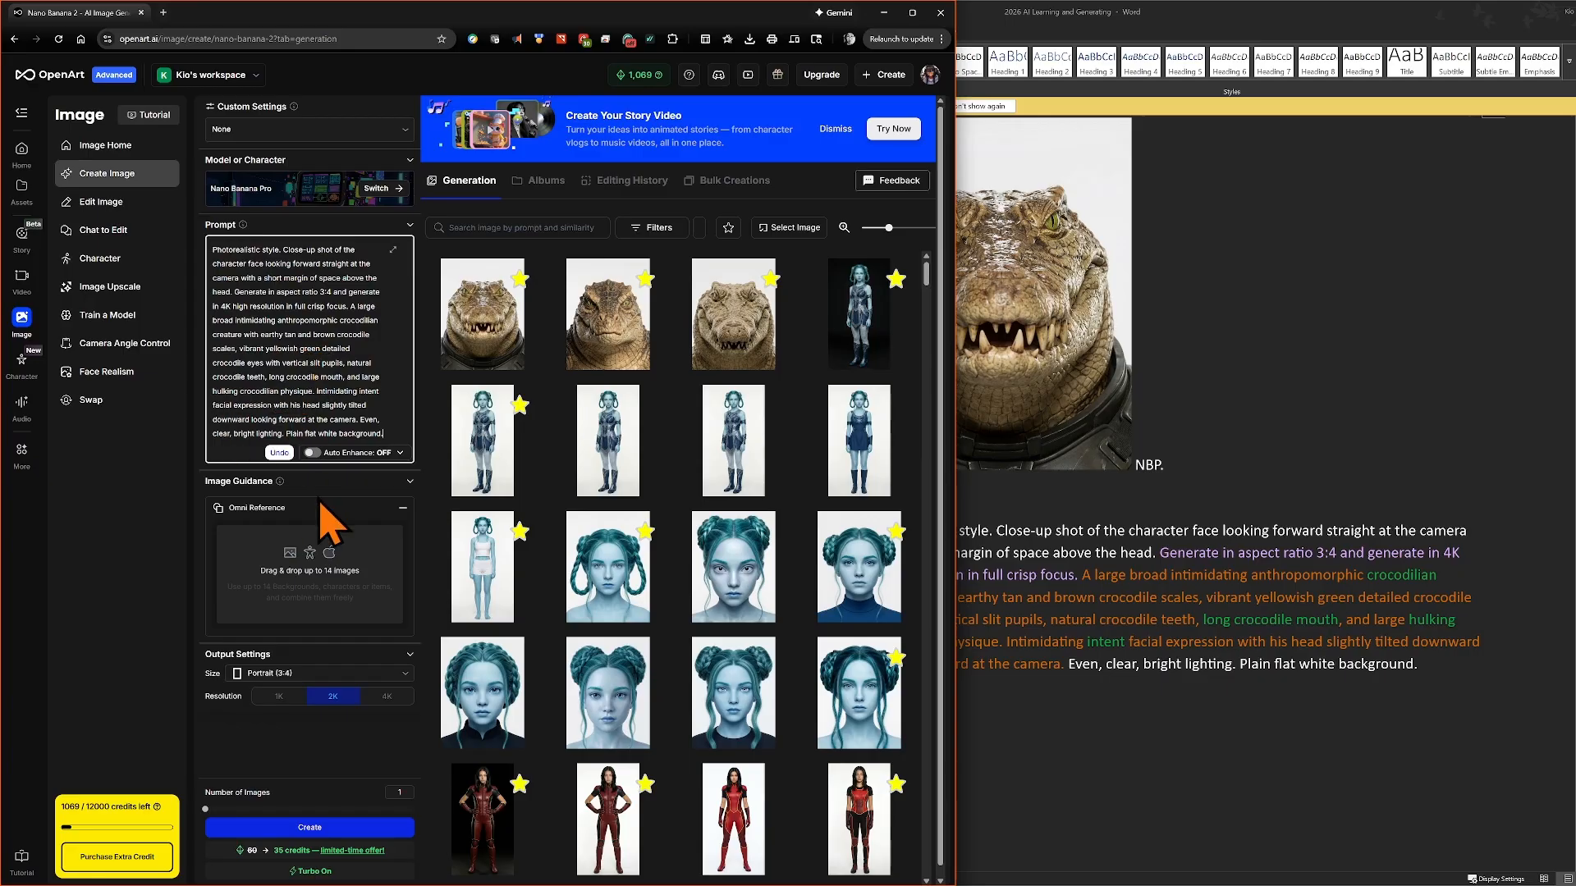
pyautogui.click(316, 828)
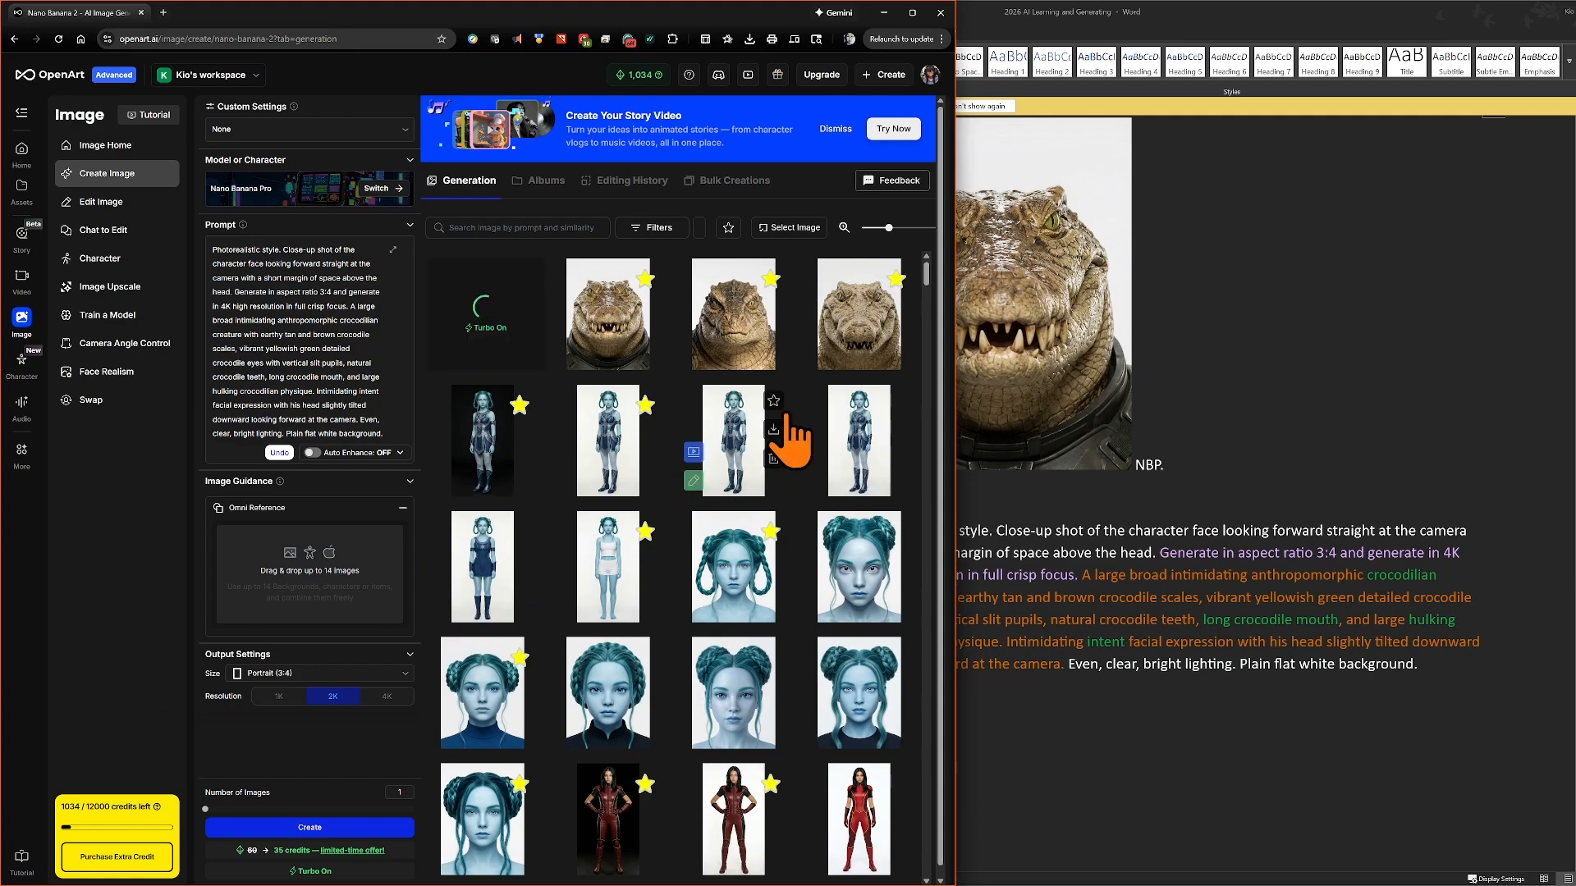
# - Enlarge the generation gallery's thumbnails and open the newly generated crocodile image's details
pyautogui.moveTo(862, 359)
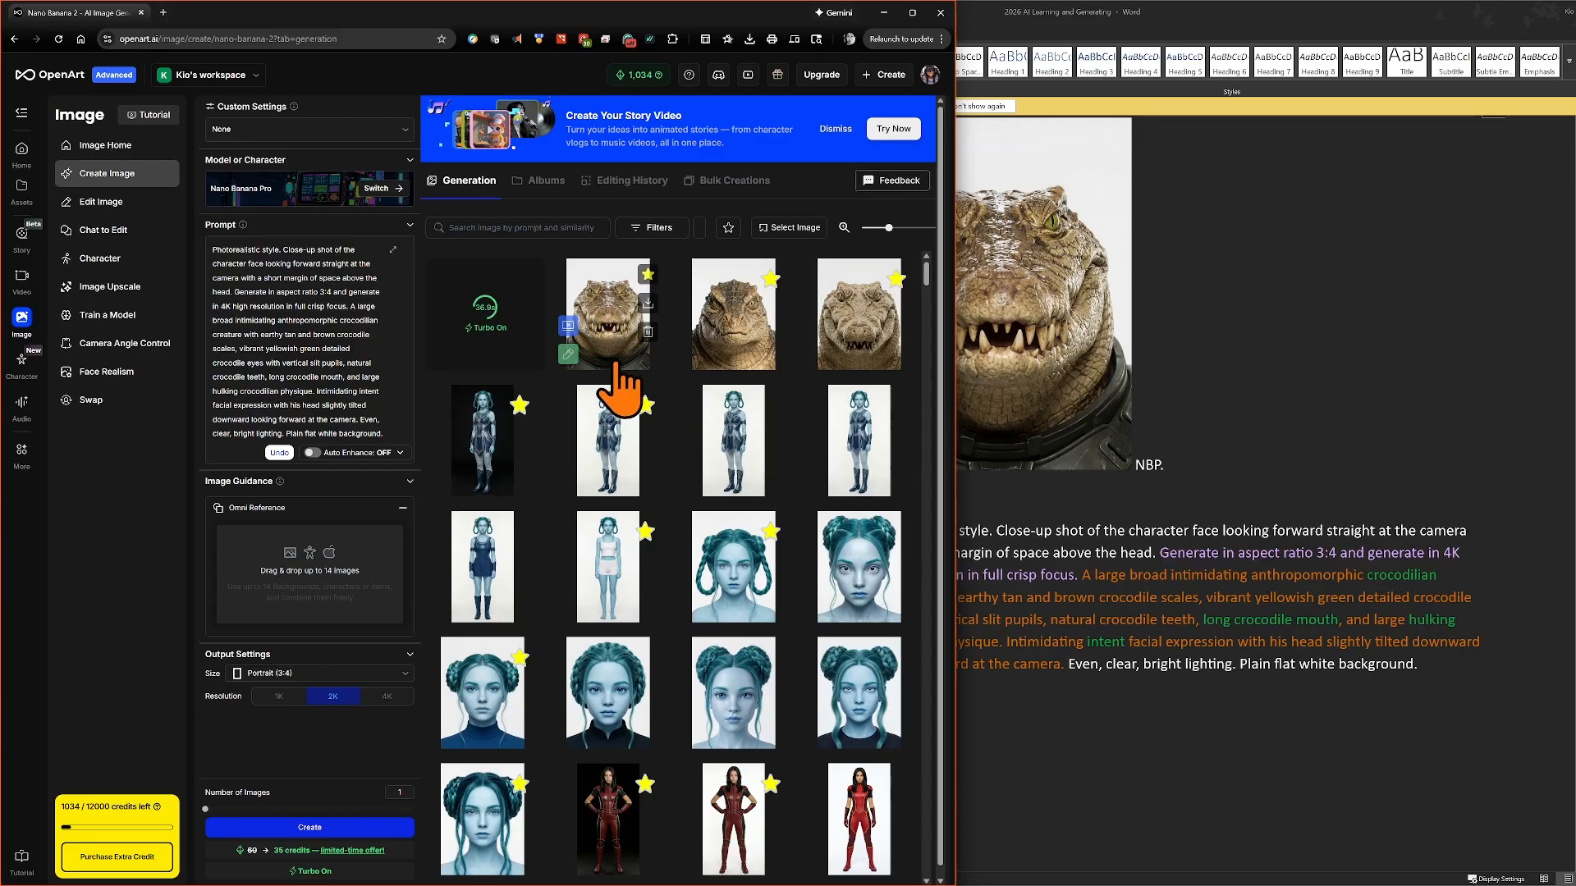
pyautogui.click(844, 227)
pyautogui.click(845, 227)
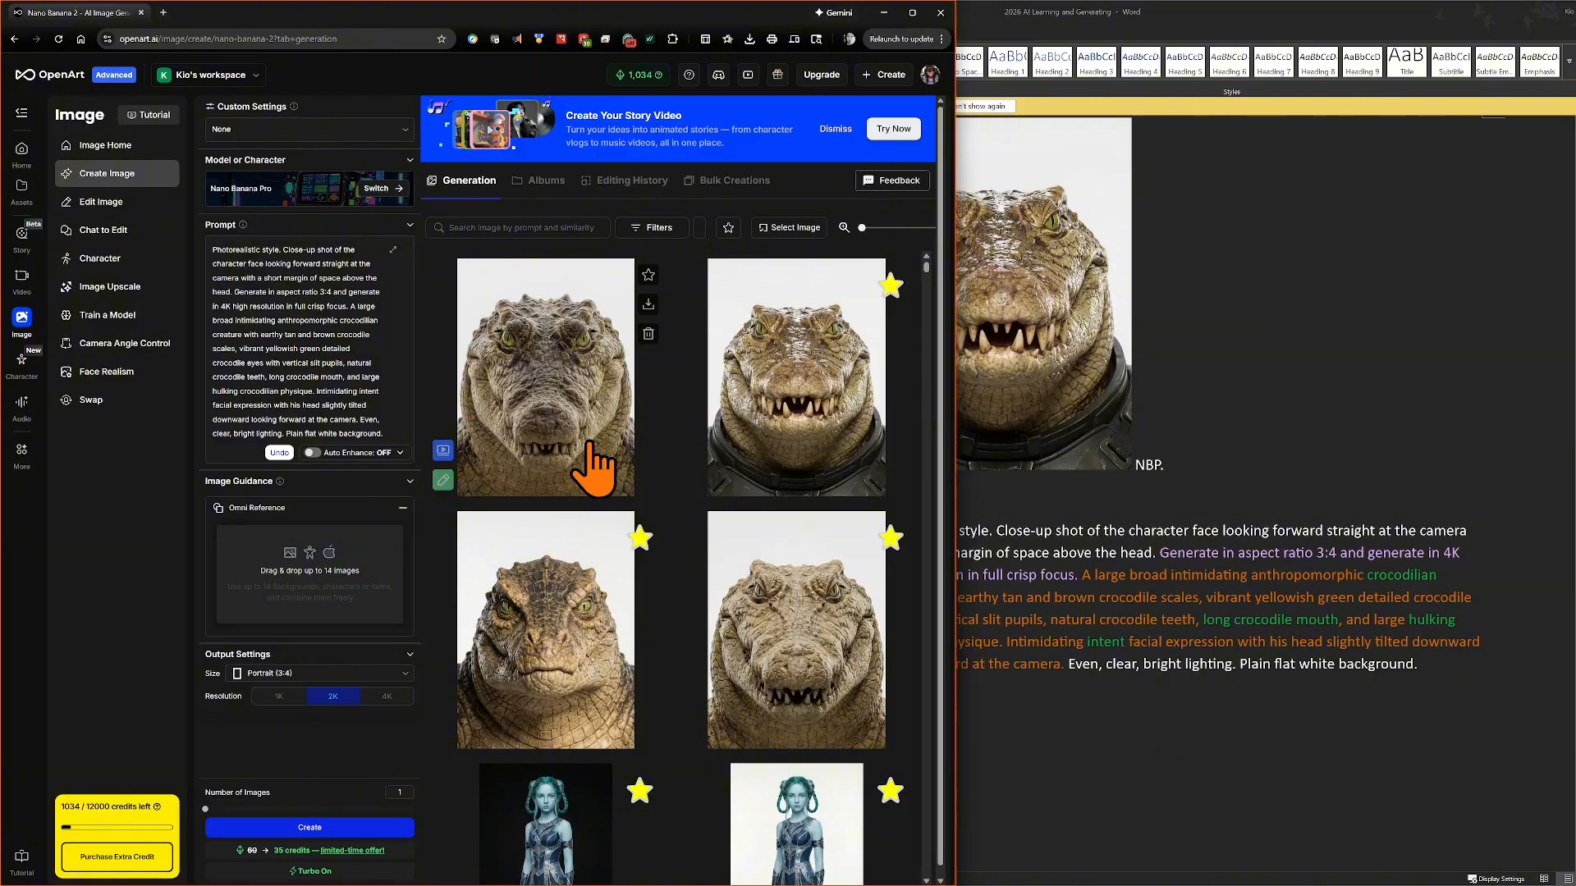
pyautogui.click(548, 385)
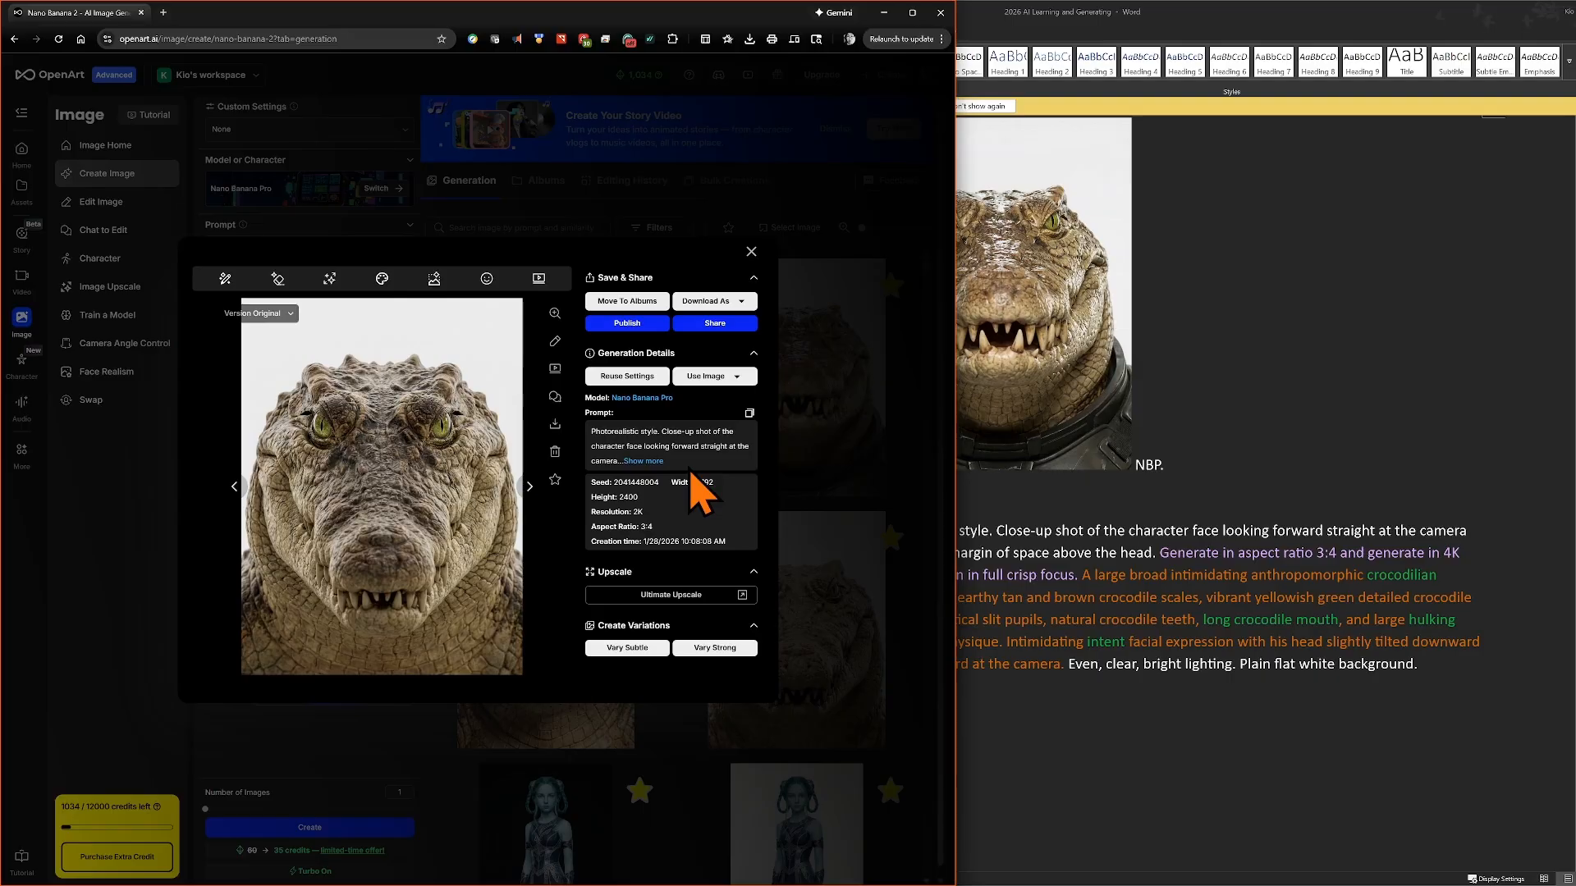
# - Star the new crocodile image and download it as a lossless PNG
pyautogui.click(556, 479)
pyautogui.click(714, 301)
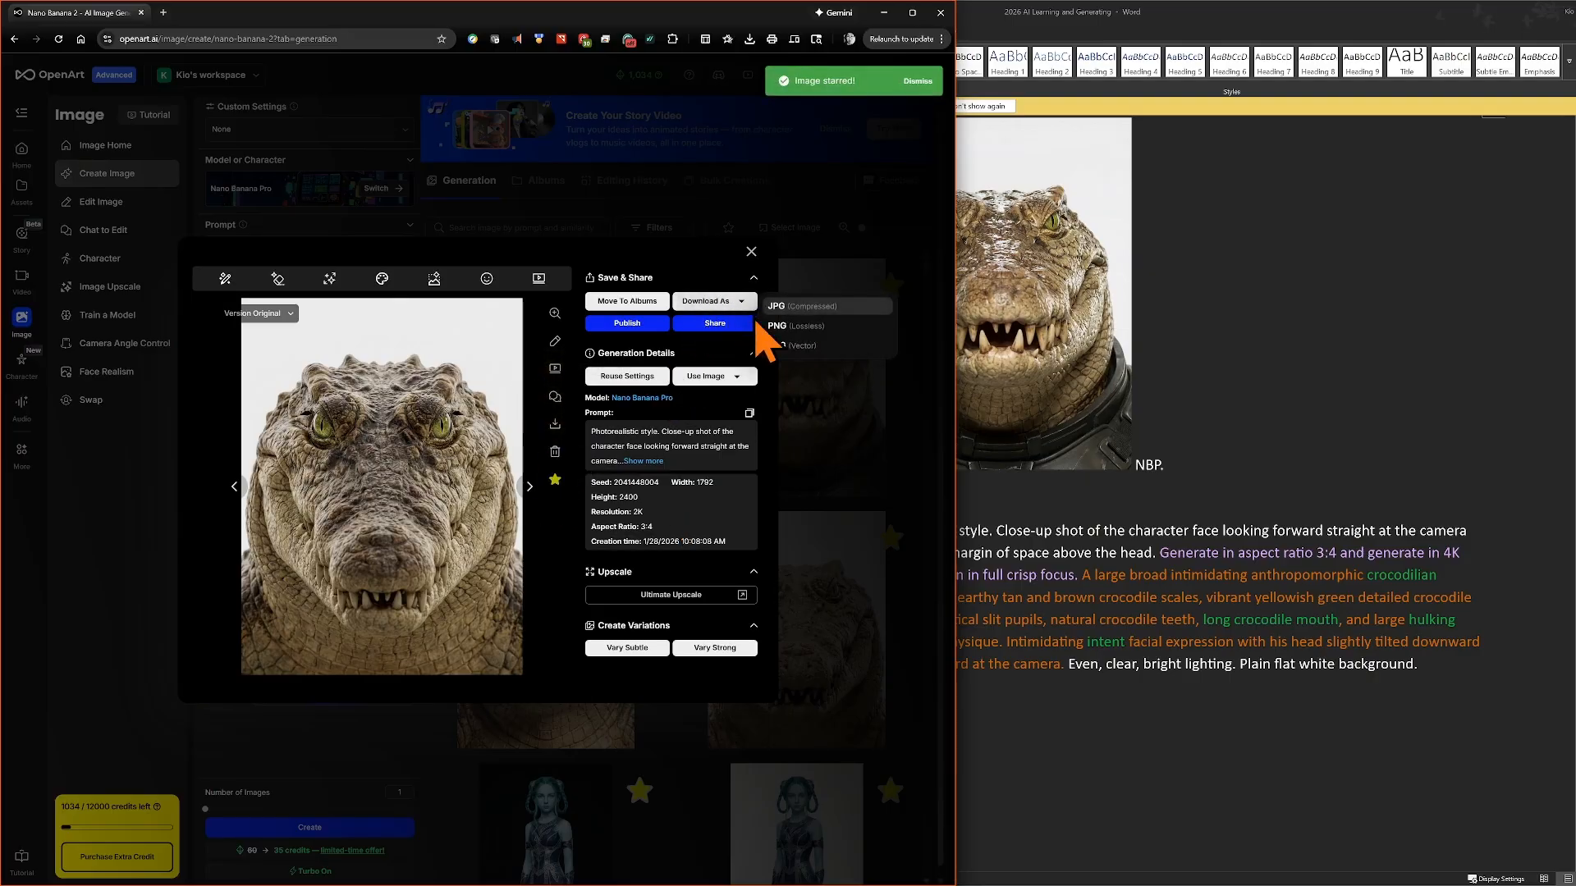
pyautogui.click(788, 326)
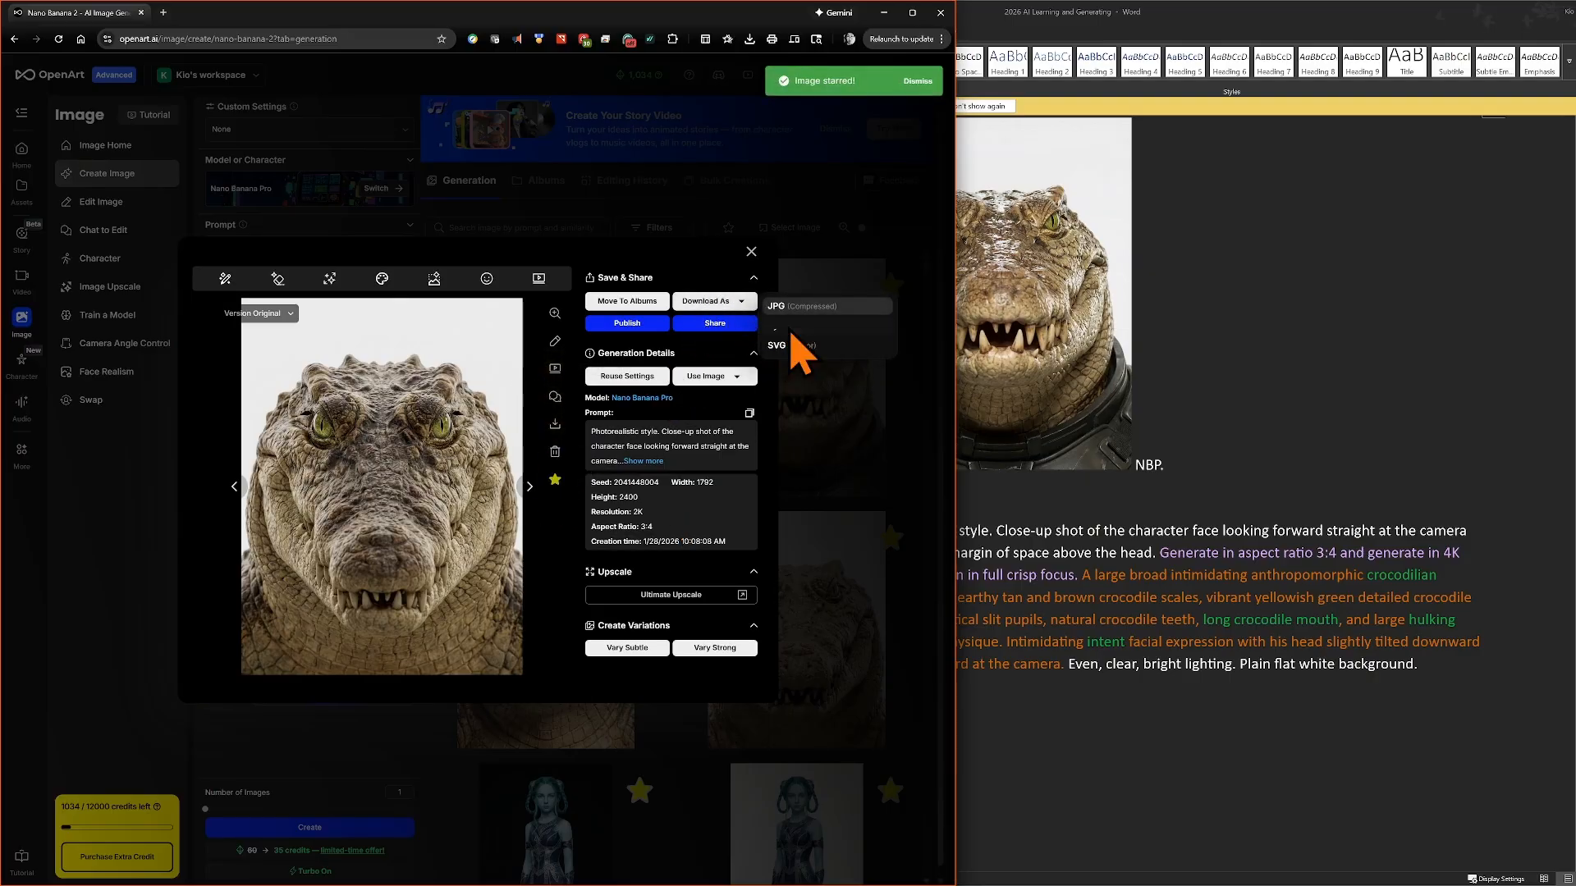
# - Open the enlarged view of the new crocodile image to inspect its mouth, teeth and scales
pyautogui.click(555, 313)
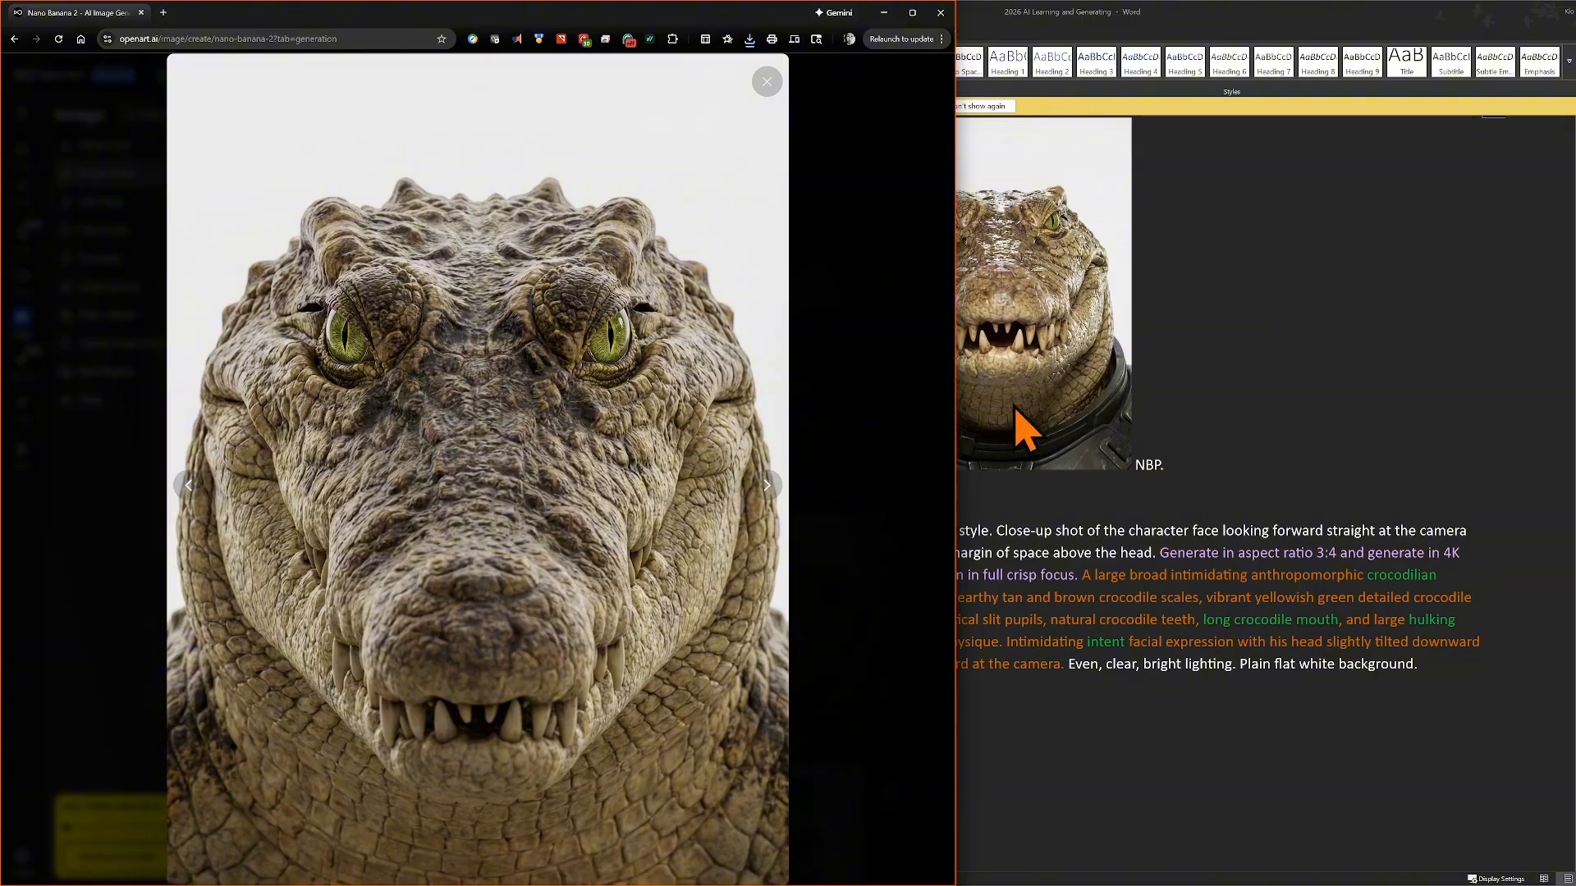
# - Compare the new crocodile image with the earlier crocodile images and prompts documented in Word
pyautogui.scroll(12, 1247, 427)
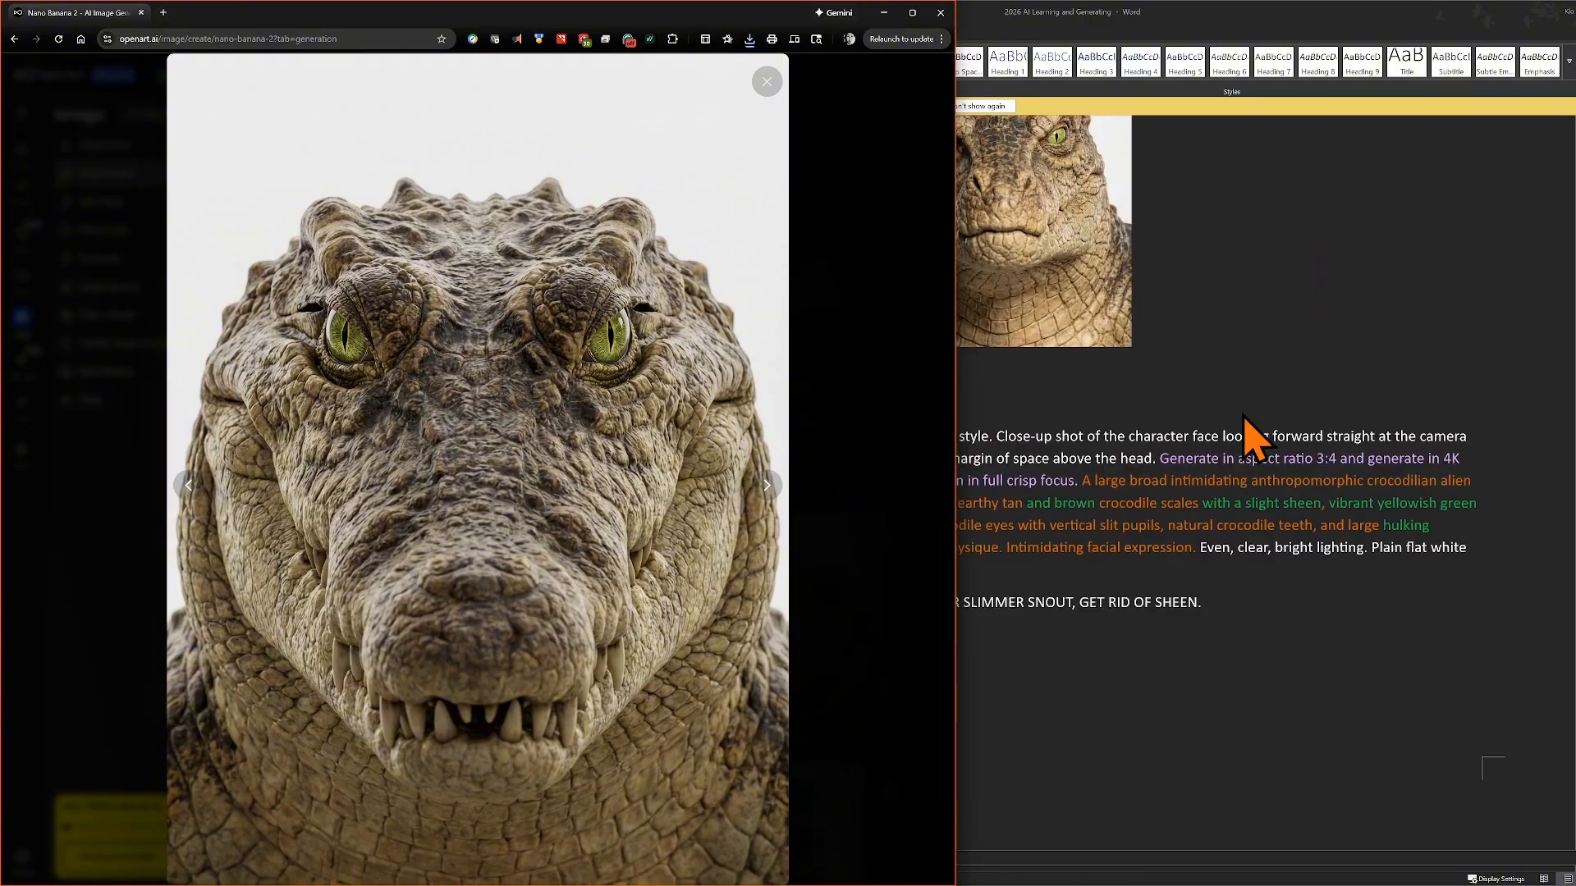
pyautogui.scroll(3, 1250, 437)
pyautogui.scroll(3, 1251, 443)
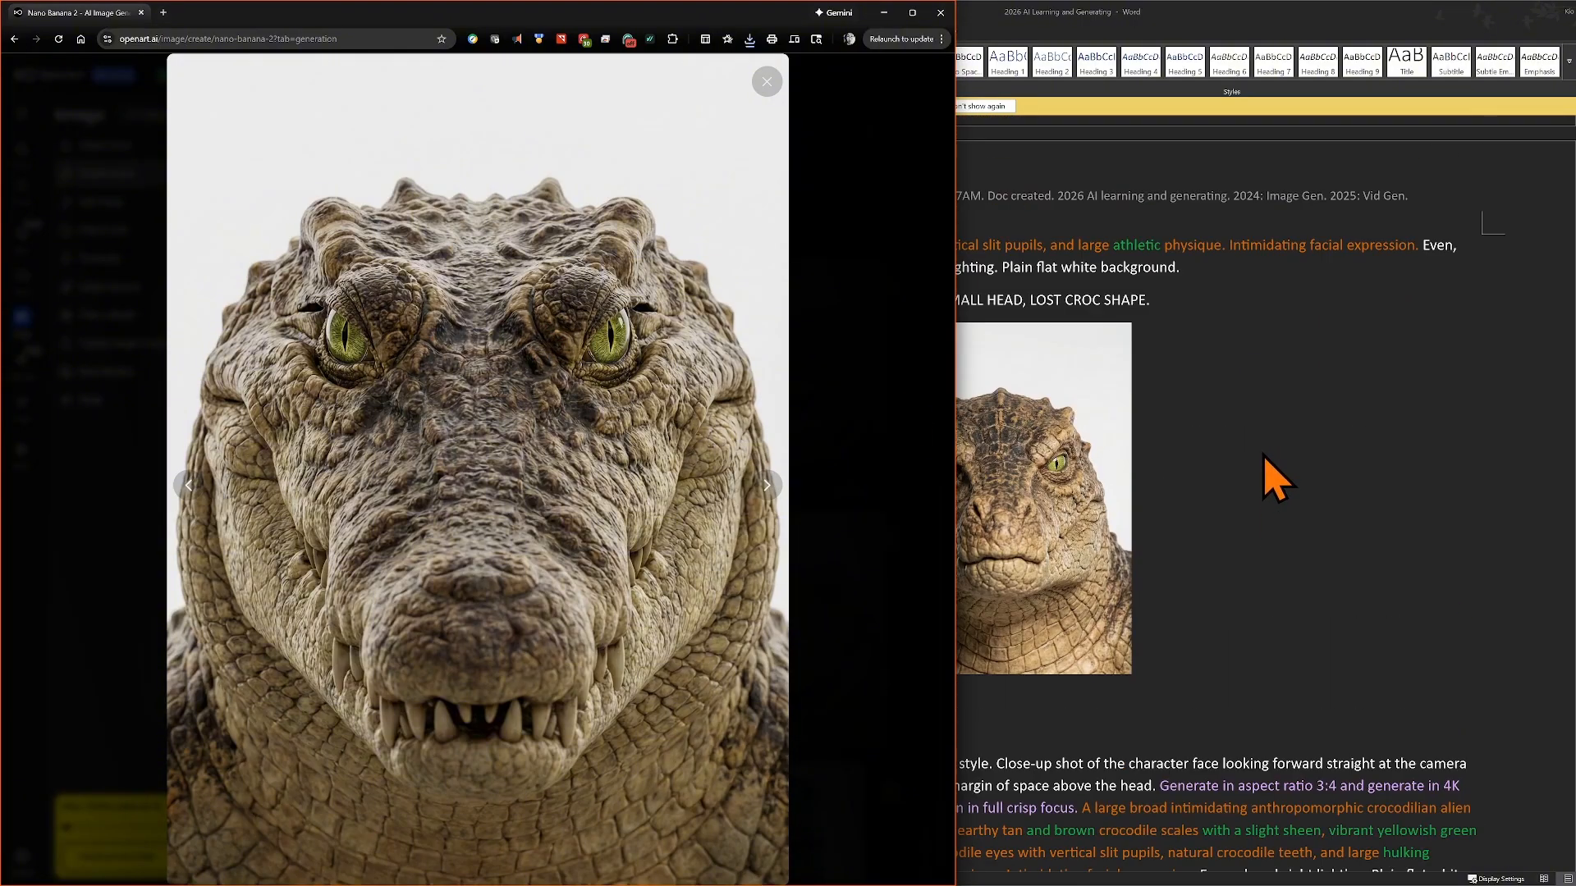
pyautogui.scroll(3, 1275, 480)
pyautogui.scroll(1, 1277, 480)
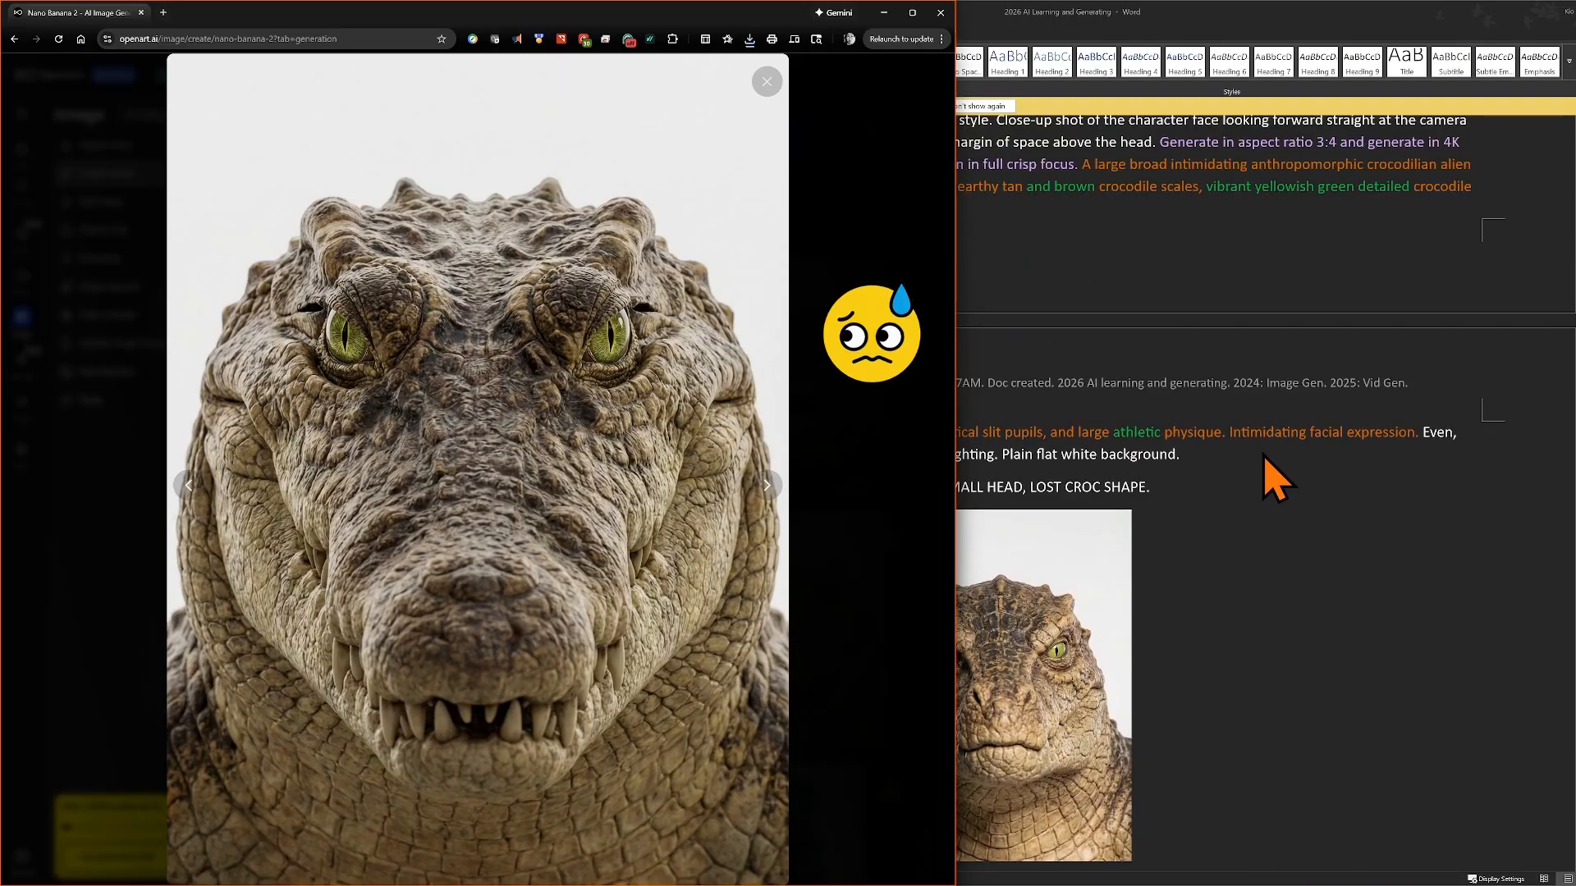
pyautogui.scroll(15, 1276, 481)
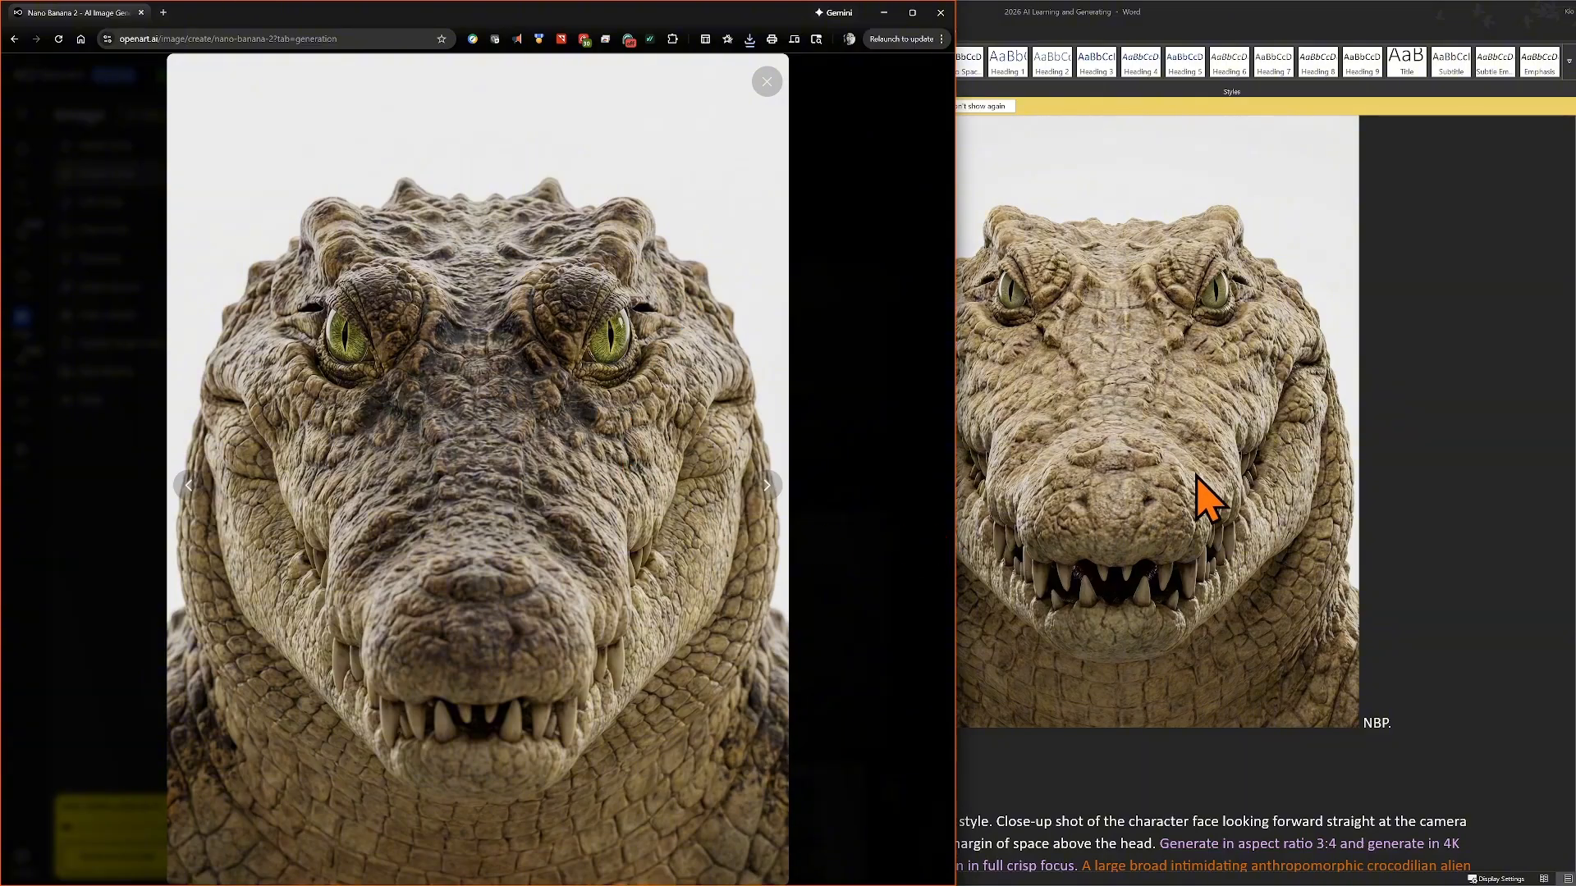
pyautogui.scroll(3, 1199, 484)
pyautogui.scroll(10, 1200, 484)
pyautogui.scroll(6, 1133, 403)
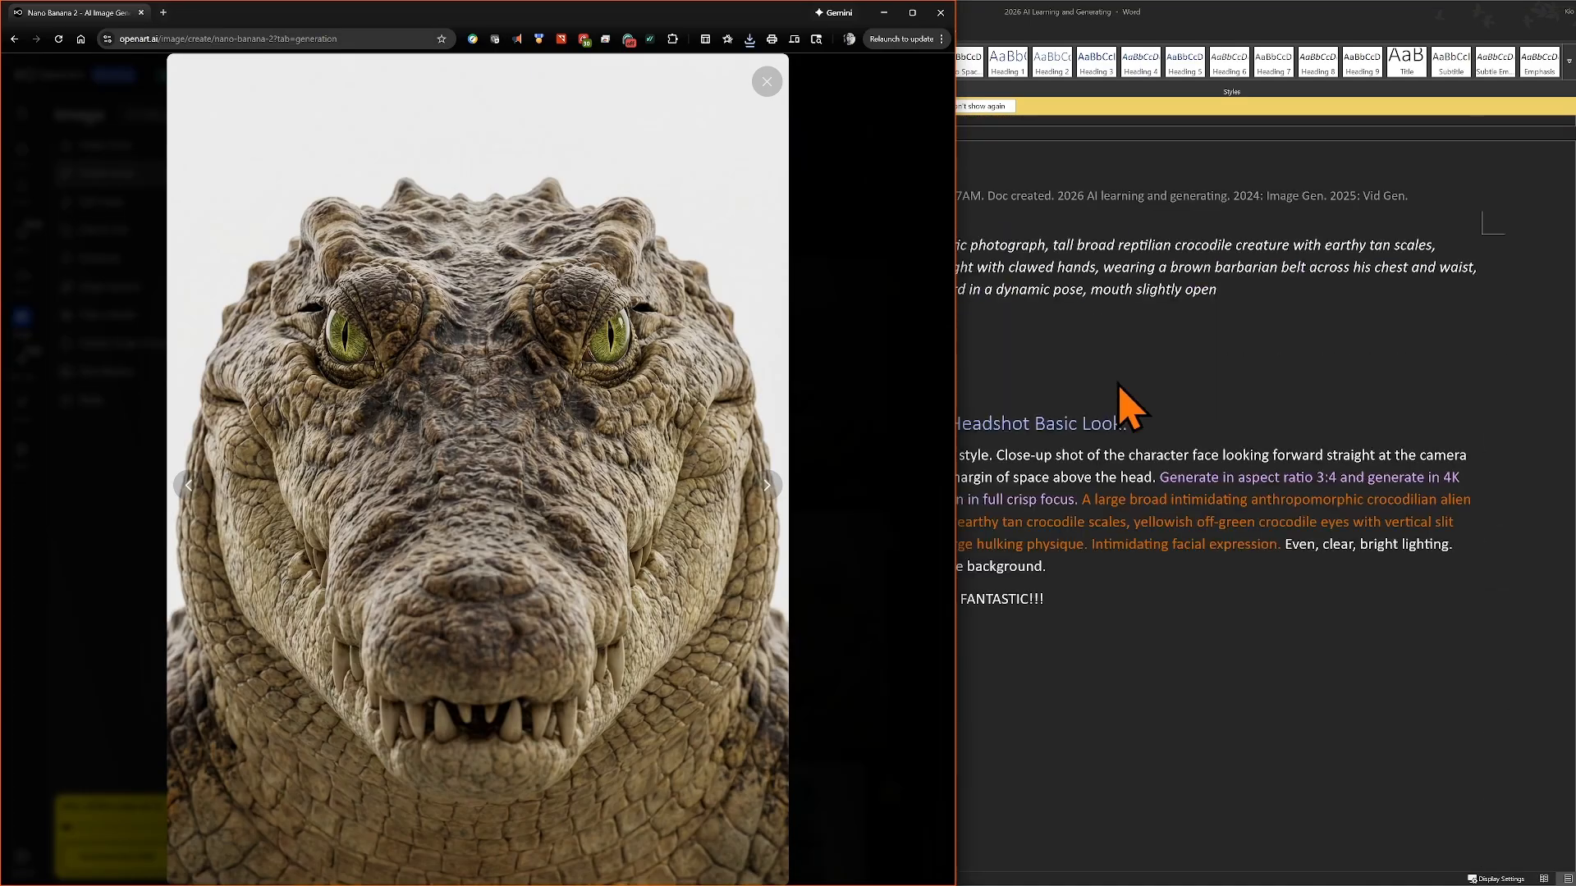
pyautogui.click(1149, 512)
pyautogui.scroll(10, 1149, 502)
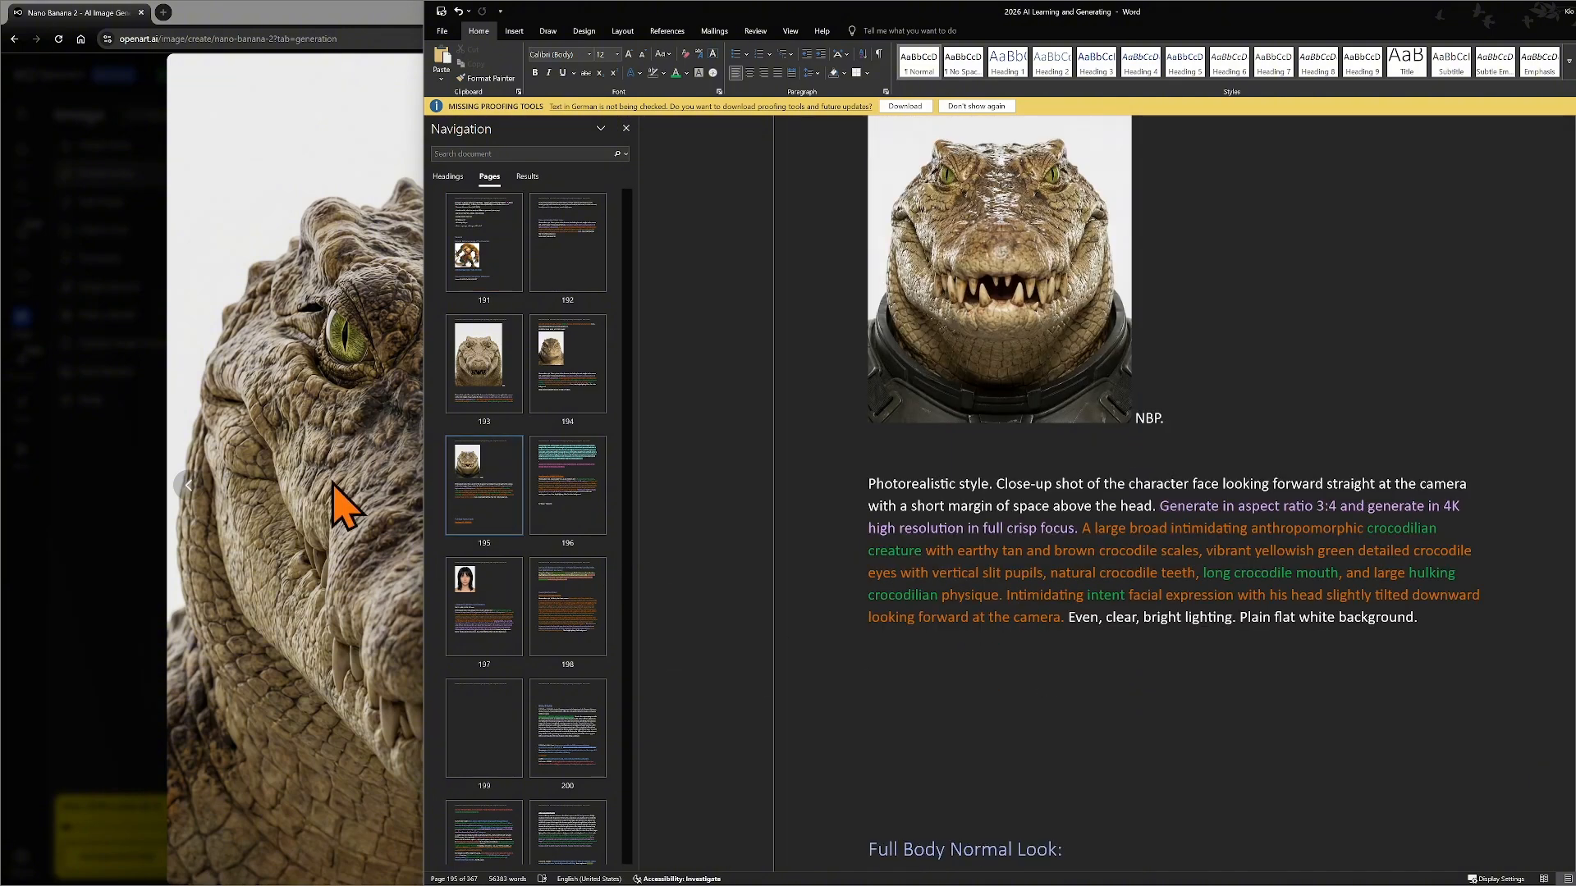
# - Close the enlarged view and the details of the new crocodile image in OpenArt
pyautogui.click(343, 505)
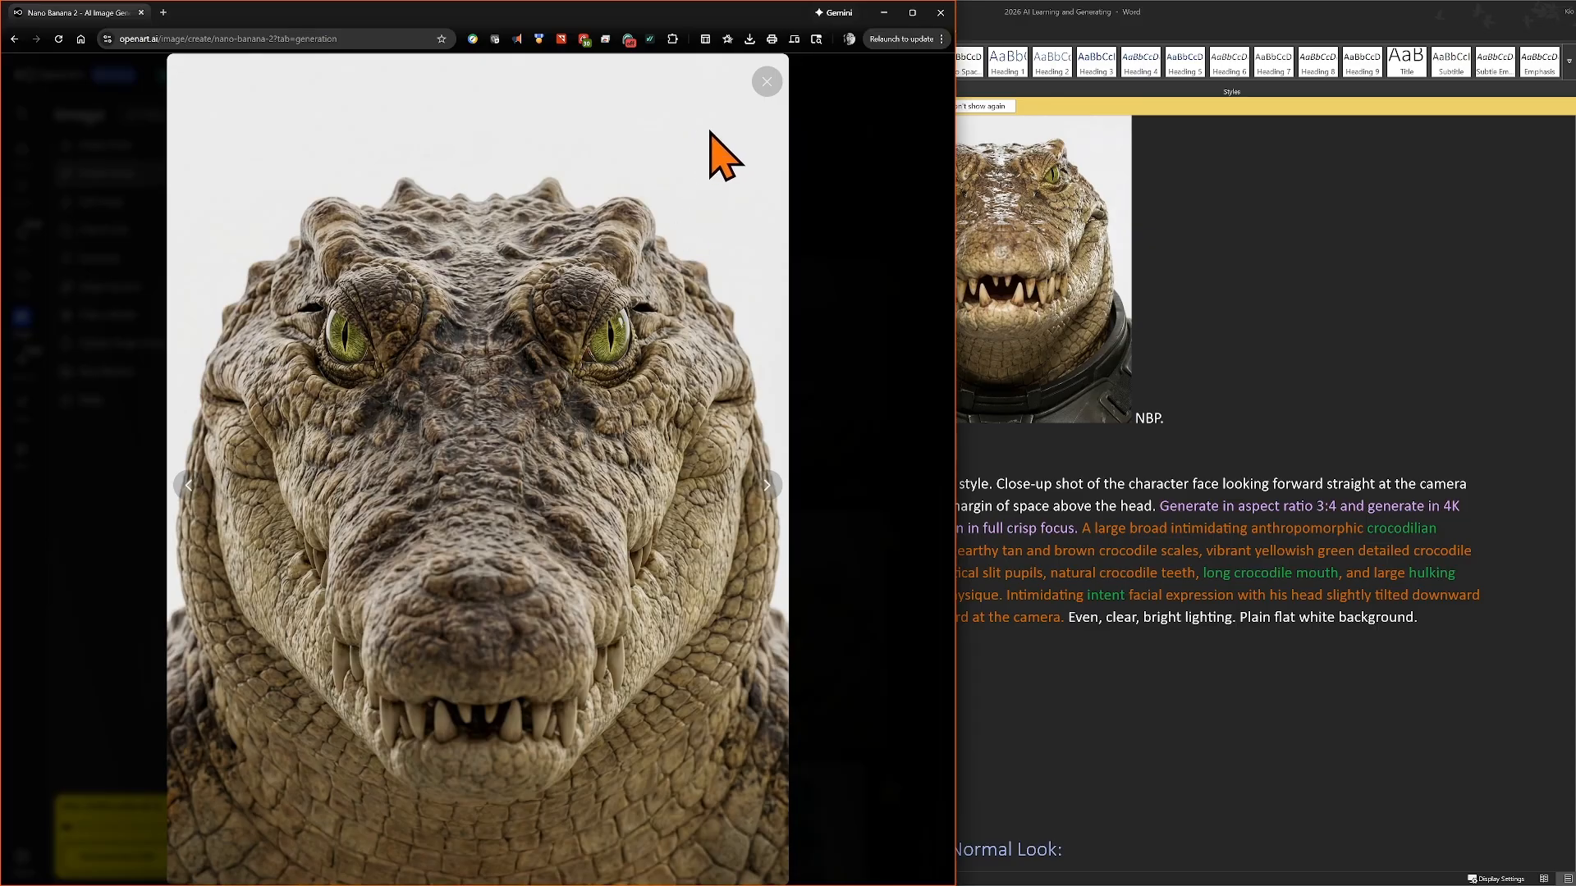
pyautogui.click(766, 83)
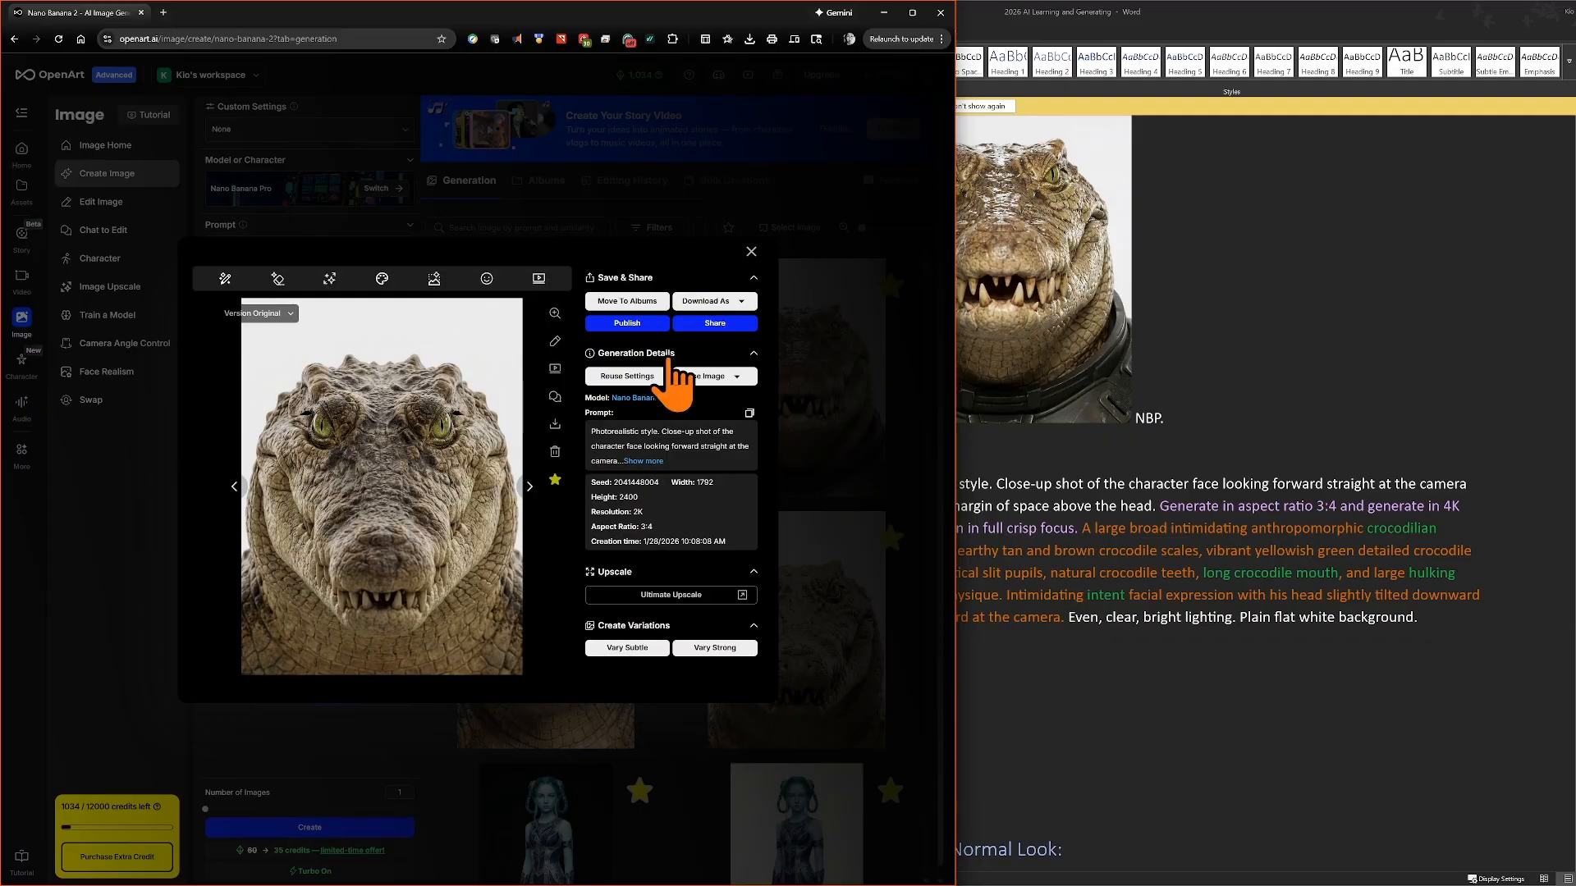
pyautogui.click(753, 252)
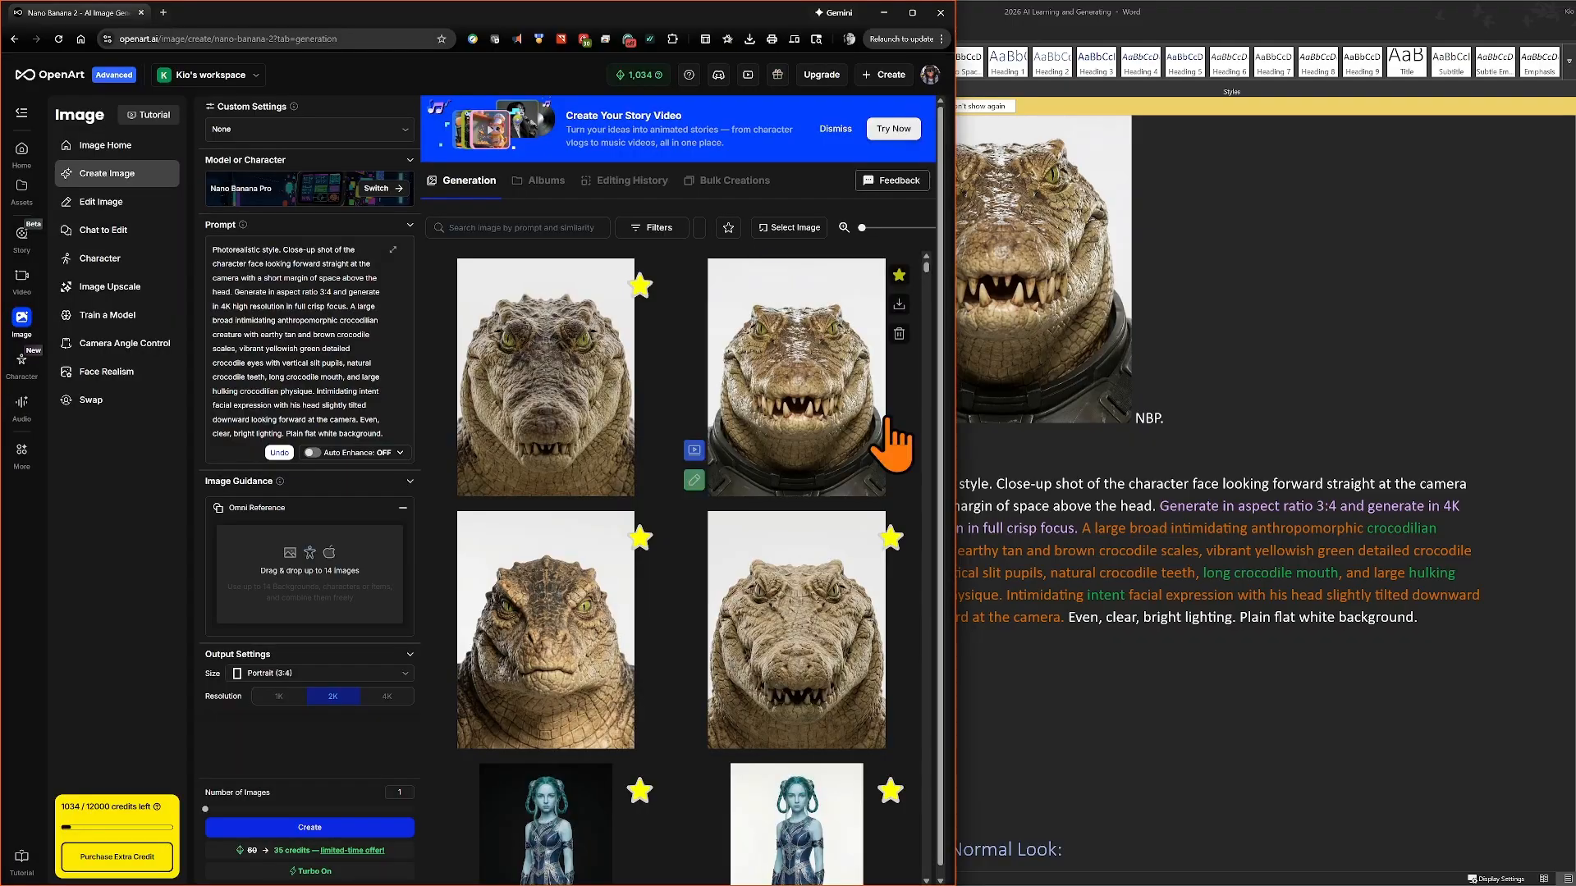
# - Add the Word note "EXCELLENT!!! EYES ARE TOO NARROW SO EDIT WITH NBP TO SPACE HIS EYES OUT JUST A LITTLE BIT MORE." below the crocodile prompt
pyautogui.click(1063, 636)
pyautogui.click(1053, 649)
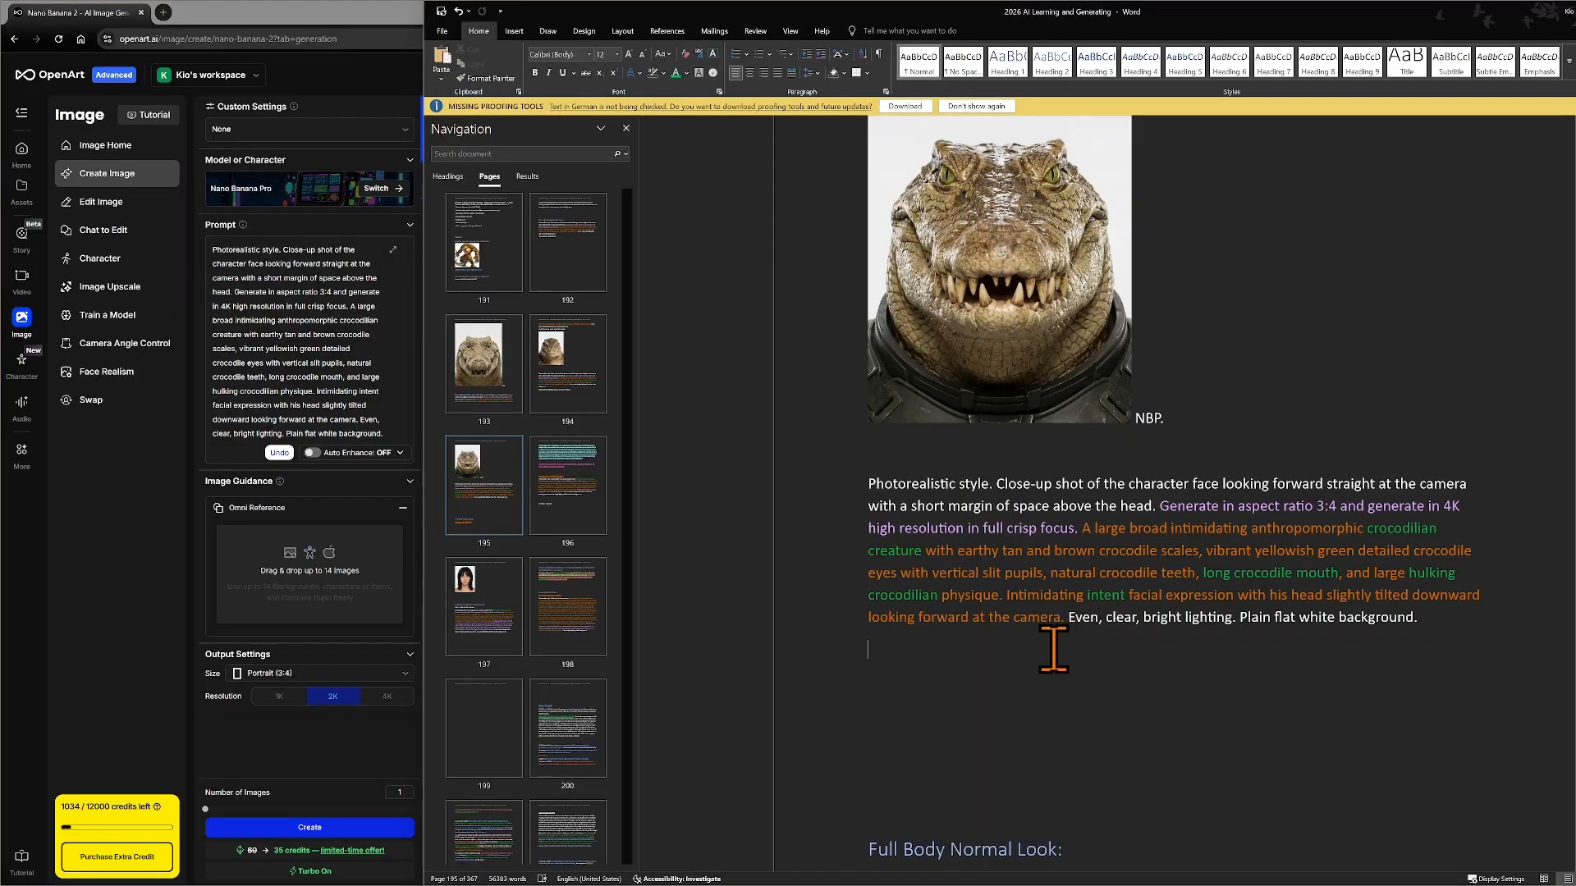
pyautogui.press('capslock')
pyautogui.write('E')
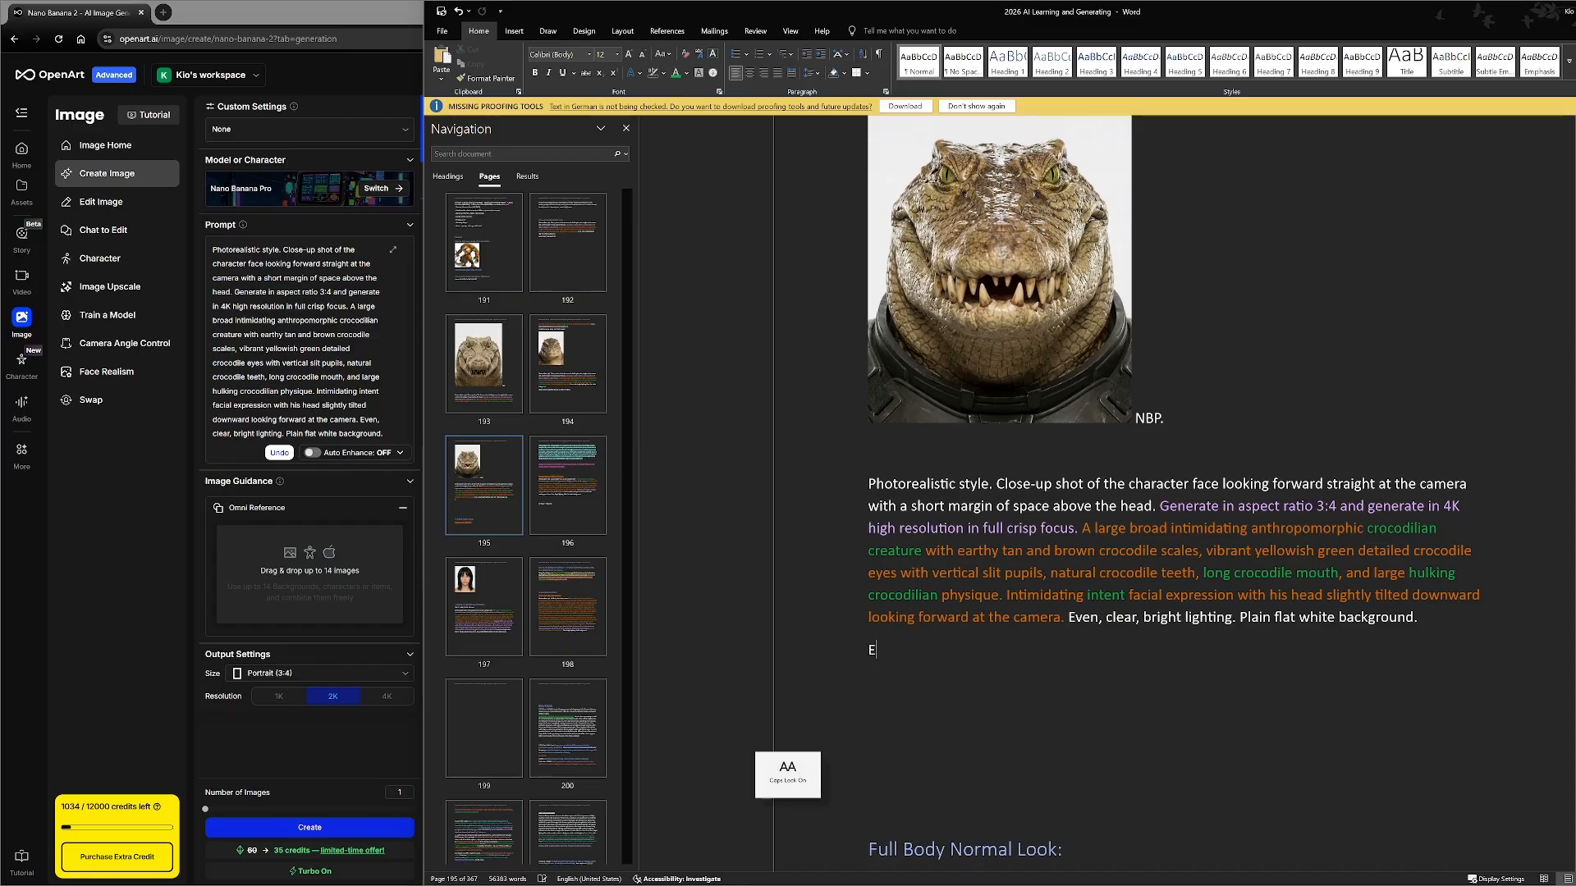
pyautogui.write('XCELLENT!!!')
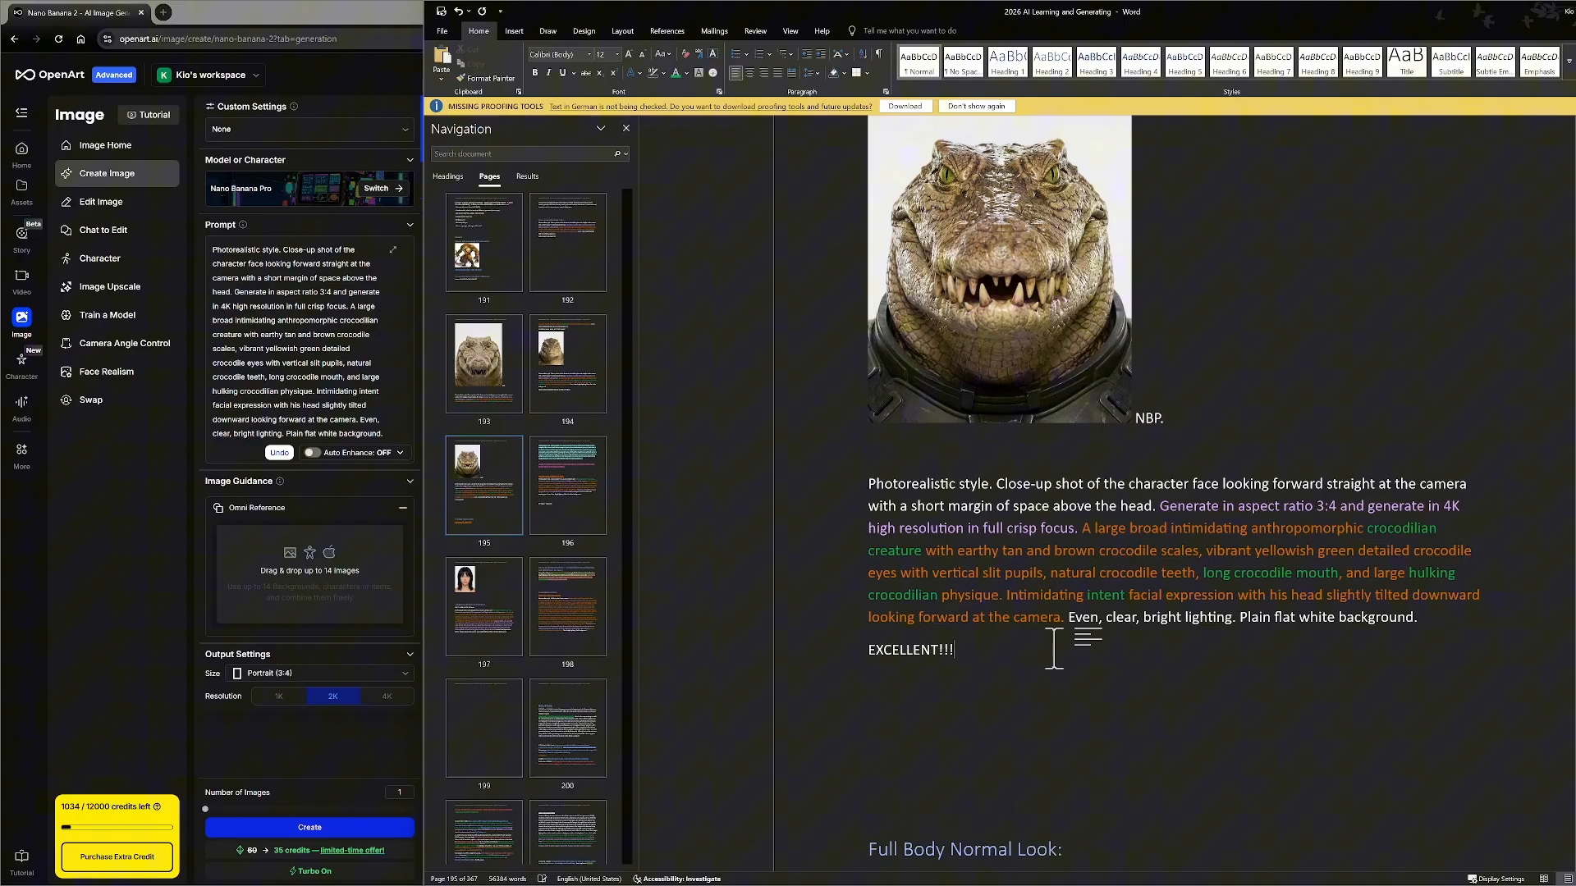
pyautogui.press('Return')
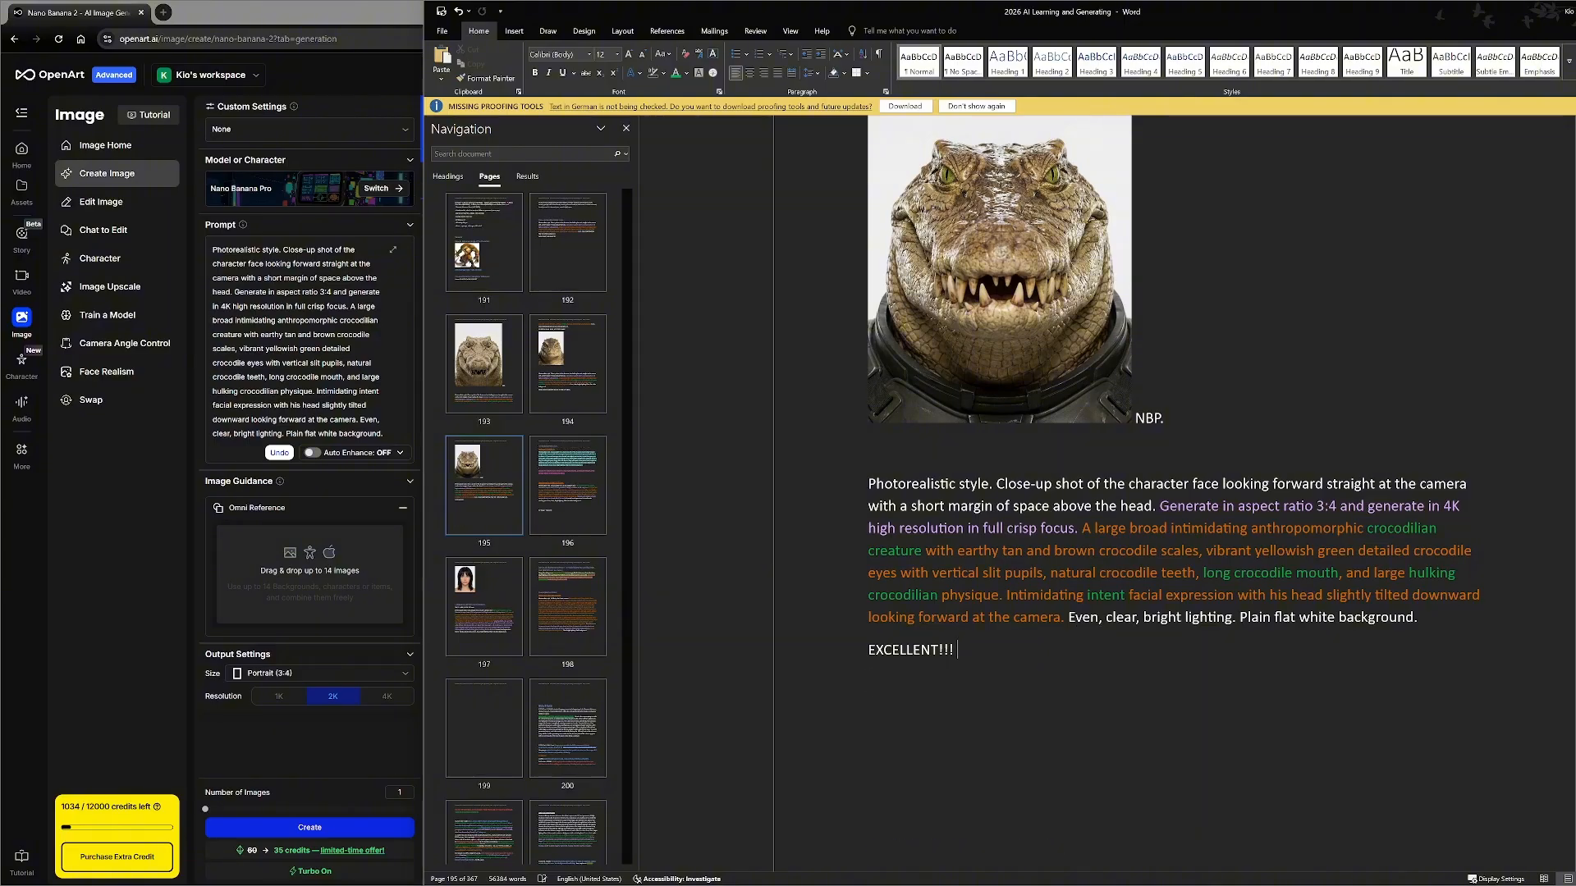
pyautogui.write('EYES ARE TOO NARROW SO EDI')
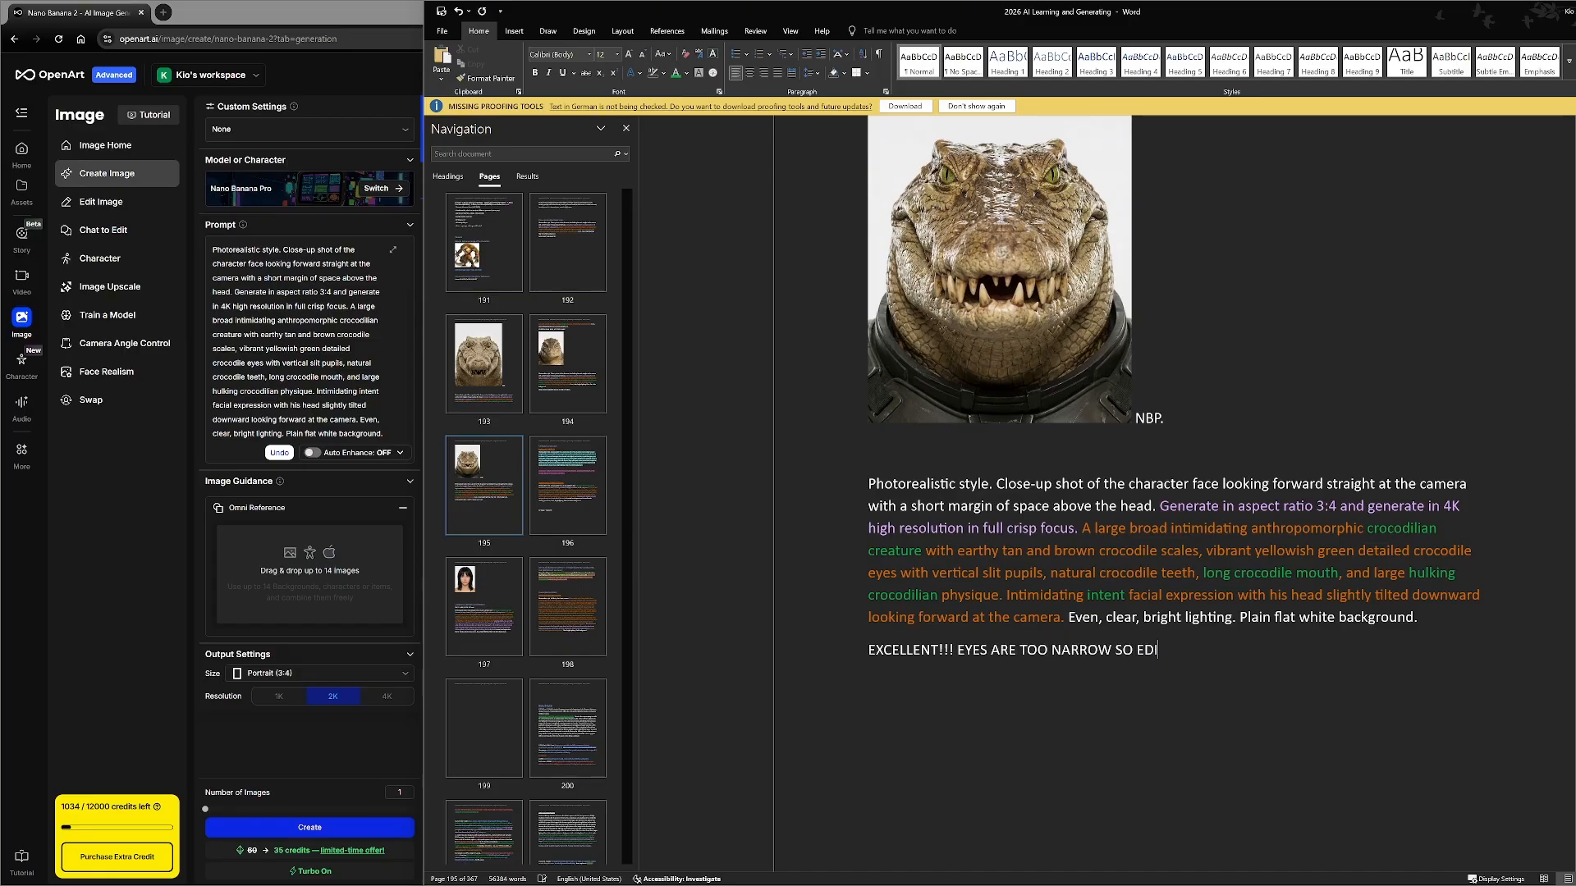
pyautogui.write('T WITH NBP')
pyautogui.write('TO SPACE HIS EYES OUT')
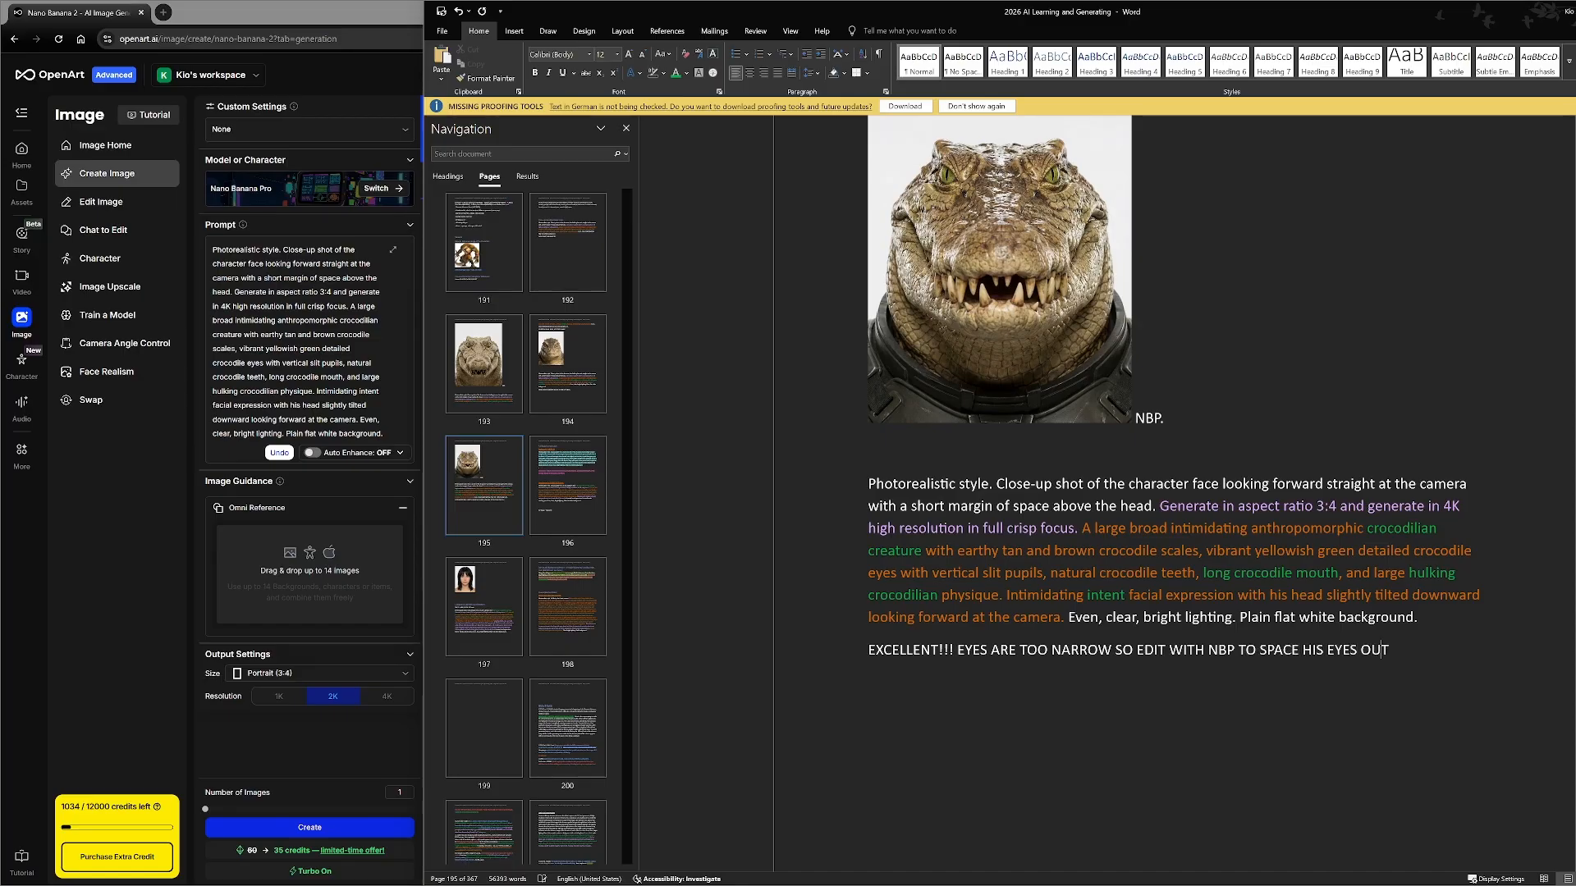
pyautogui.write(' JUST A LITTLE BIT MORE.')
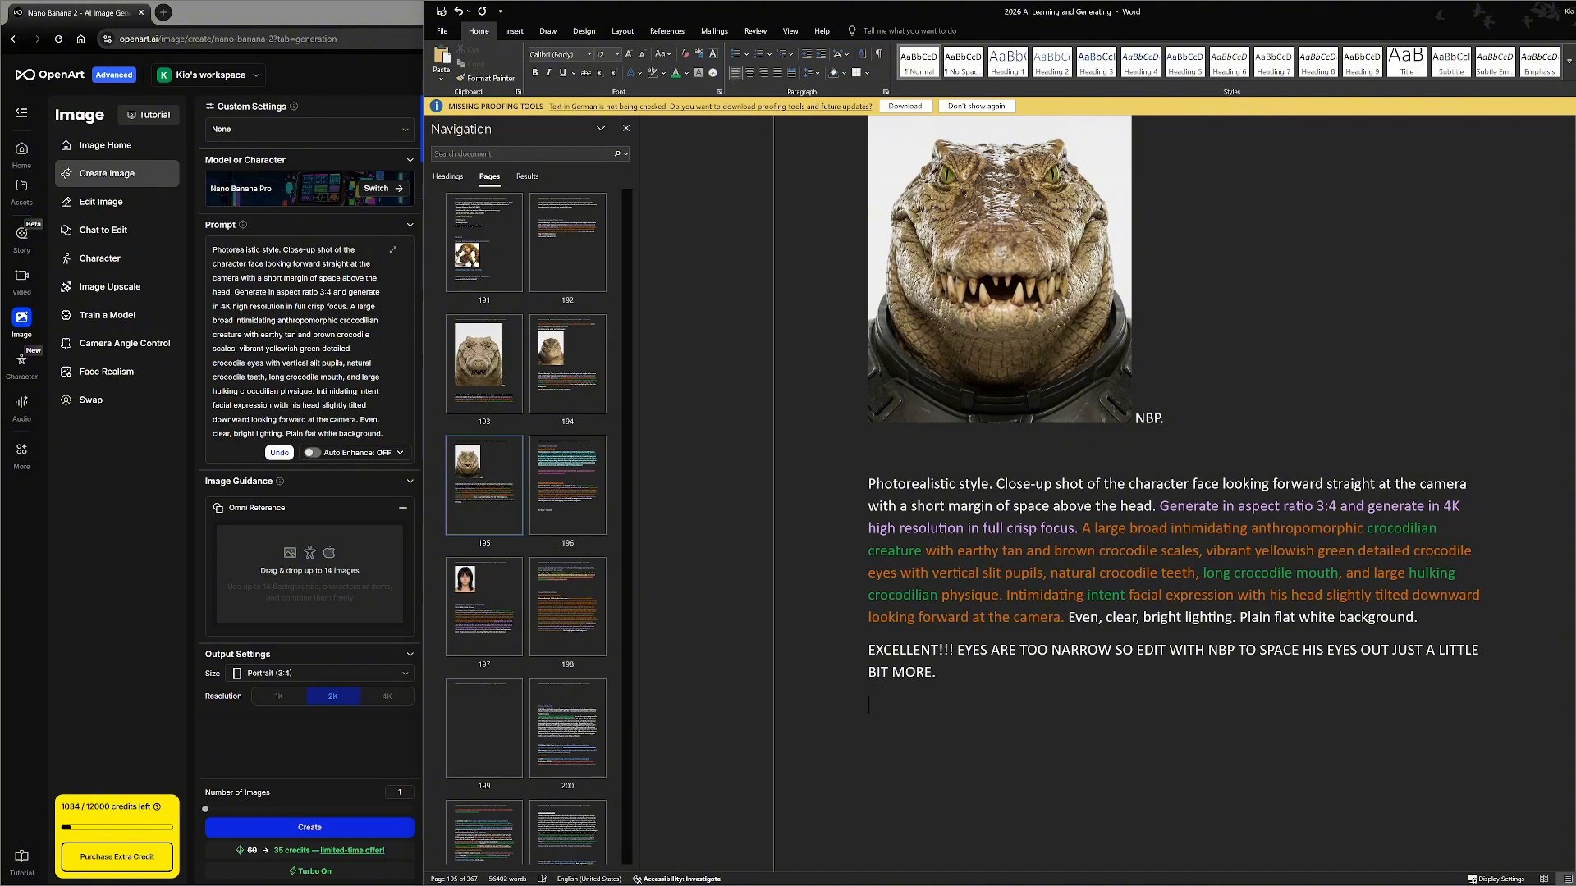
# - Insert the downloaded crocodile image into the document below the note about the eyes
pyautogui.scroll(-2, 1013, 627)
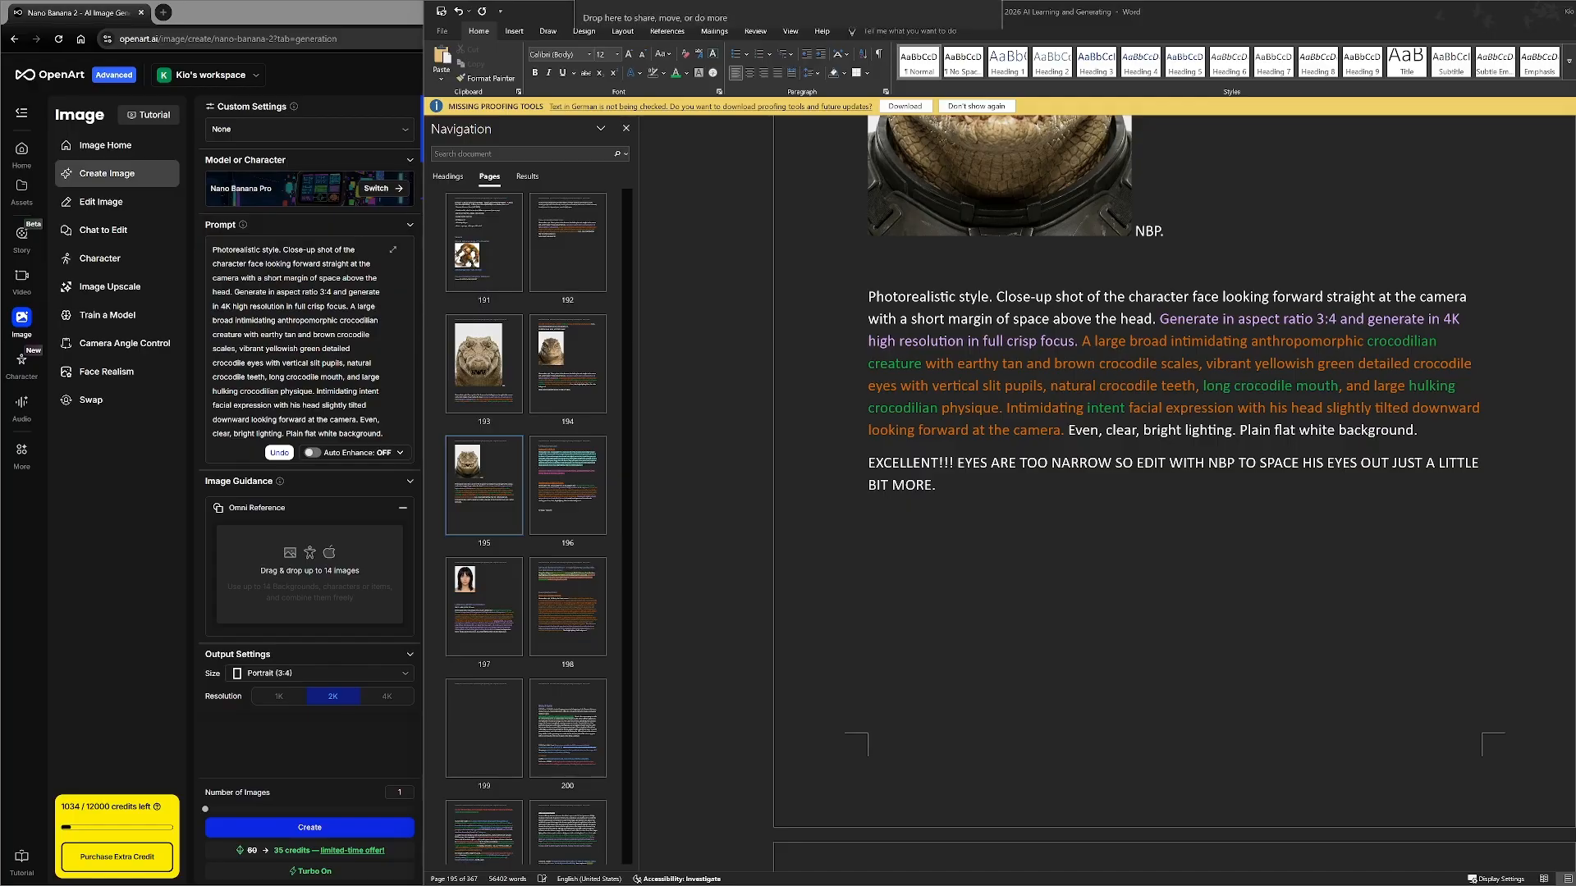
pyautogui.moveTo(431, 504); pyautogui.dragTo(906, 553)
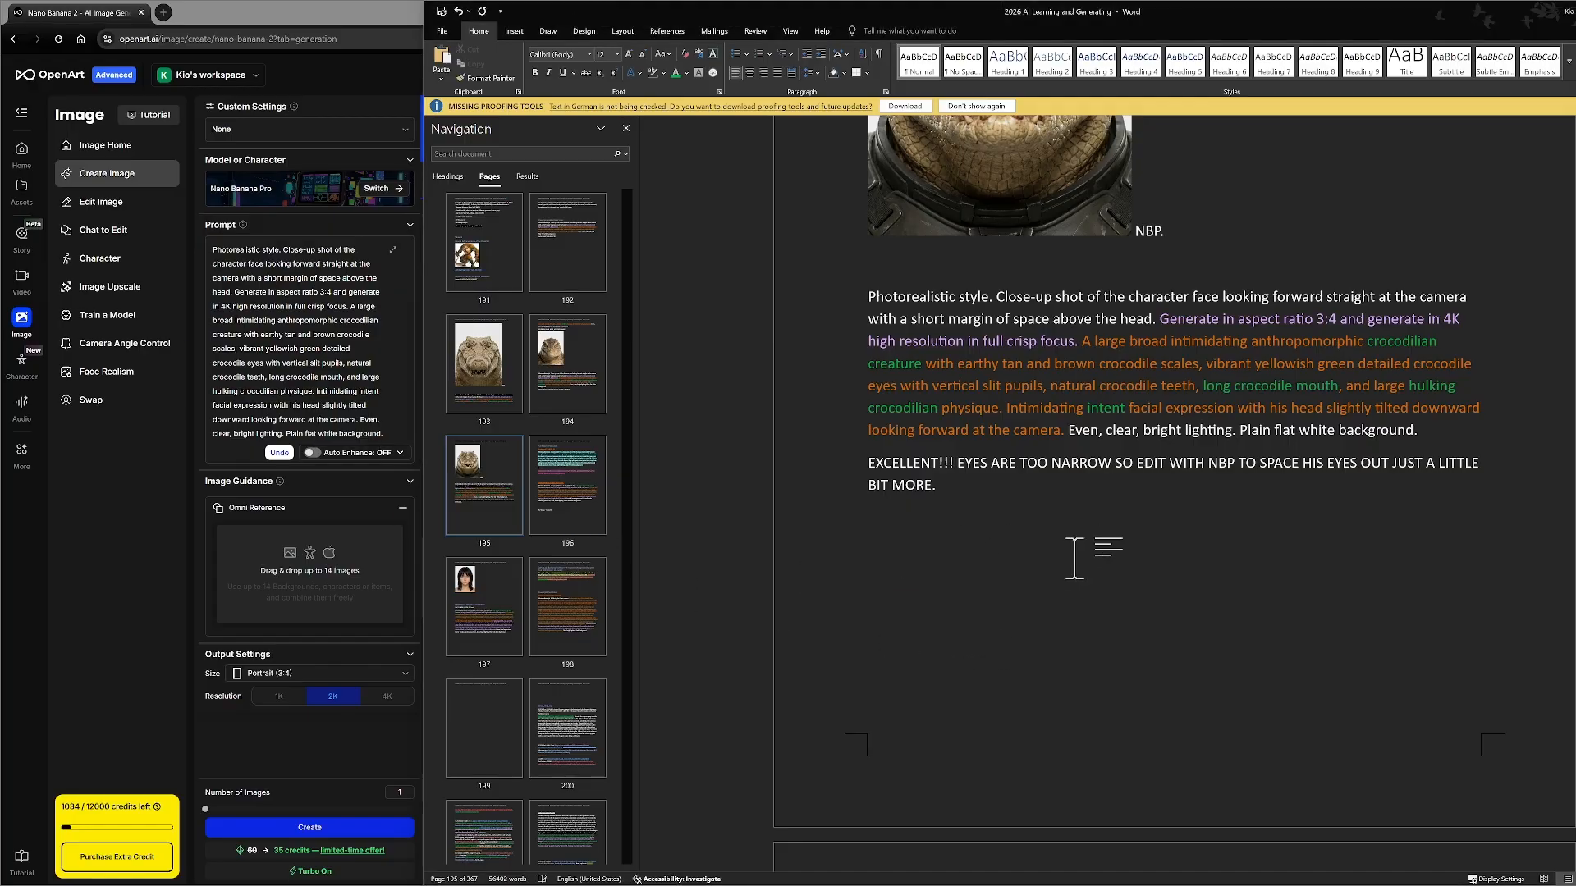
pyautogui.scroll(-4, 1118, 558)
pyautogui.scroll(-5, 1169, 554)
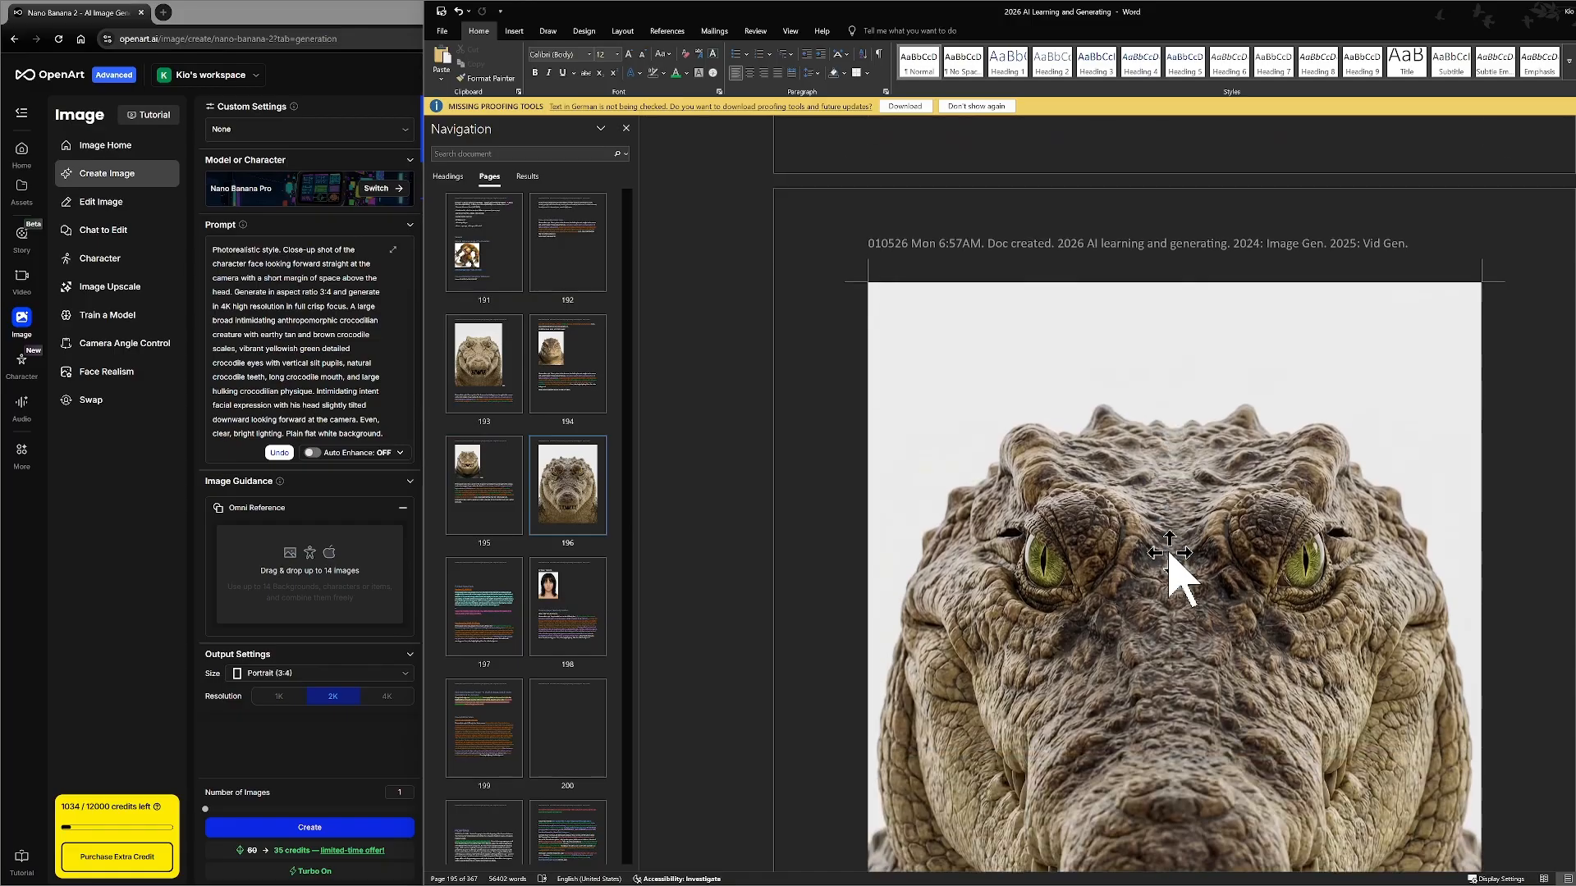
# - Scale the inserted crocodile picture to 20% of its original size with the aspect ratio locked
pyautogui.scroll(-2, 1264, 551)
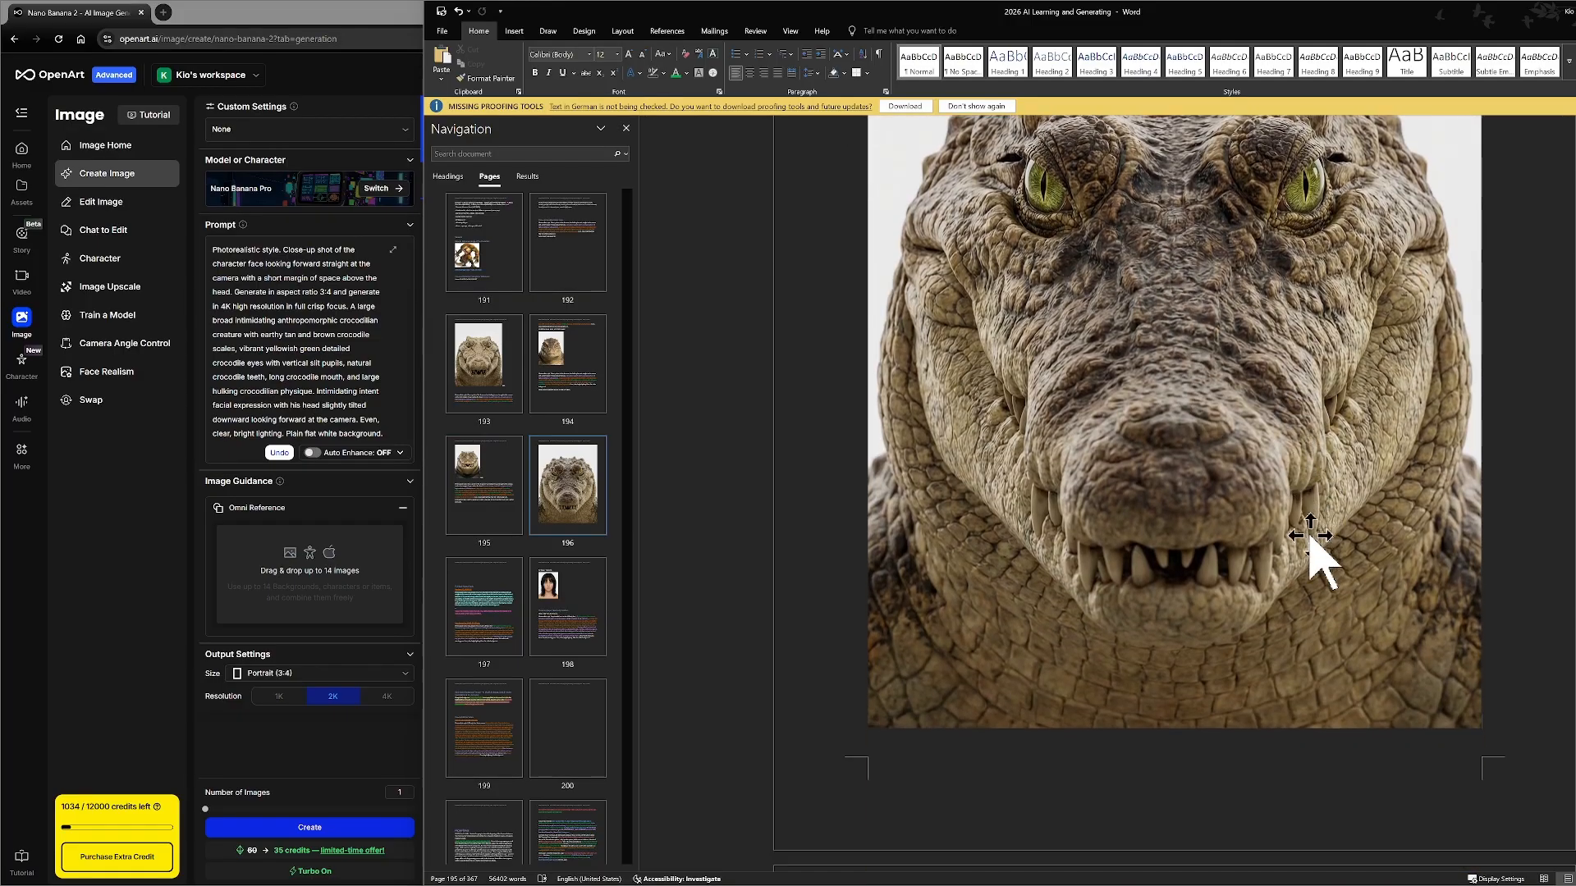
pyautogui.scroll(2, 1347, 545)
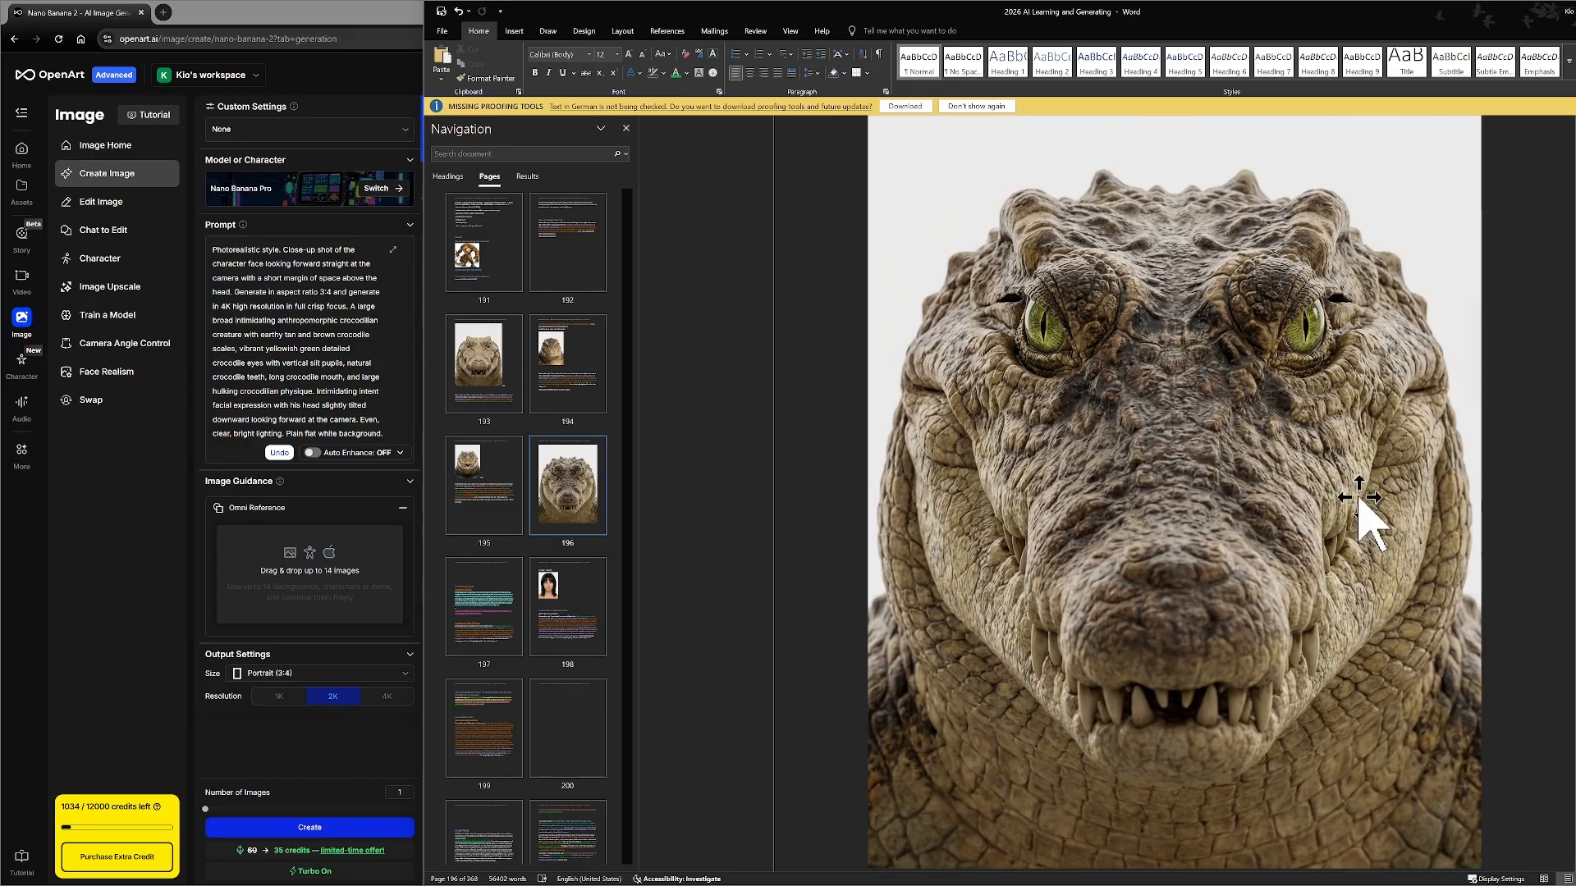
pyautogui.rightClick(1331, 465)
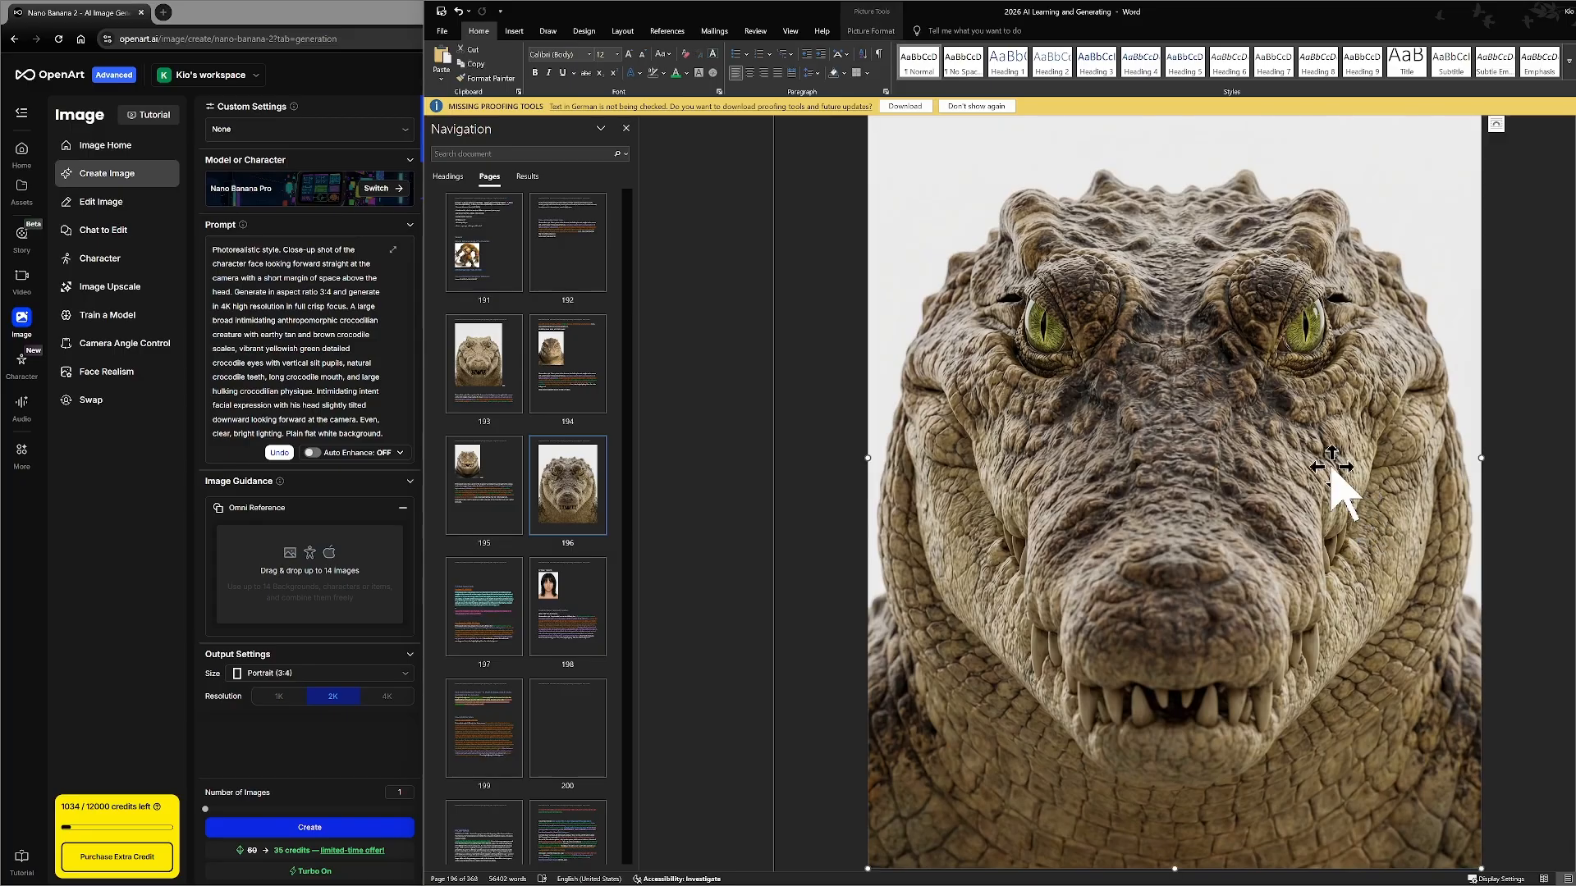
pyautogui.click(1366, 713)
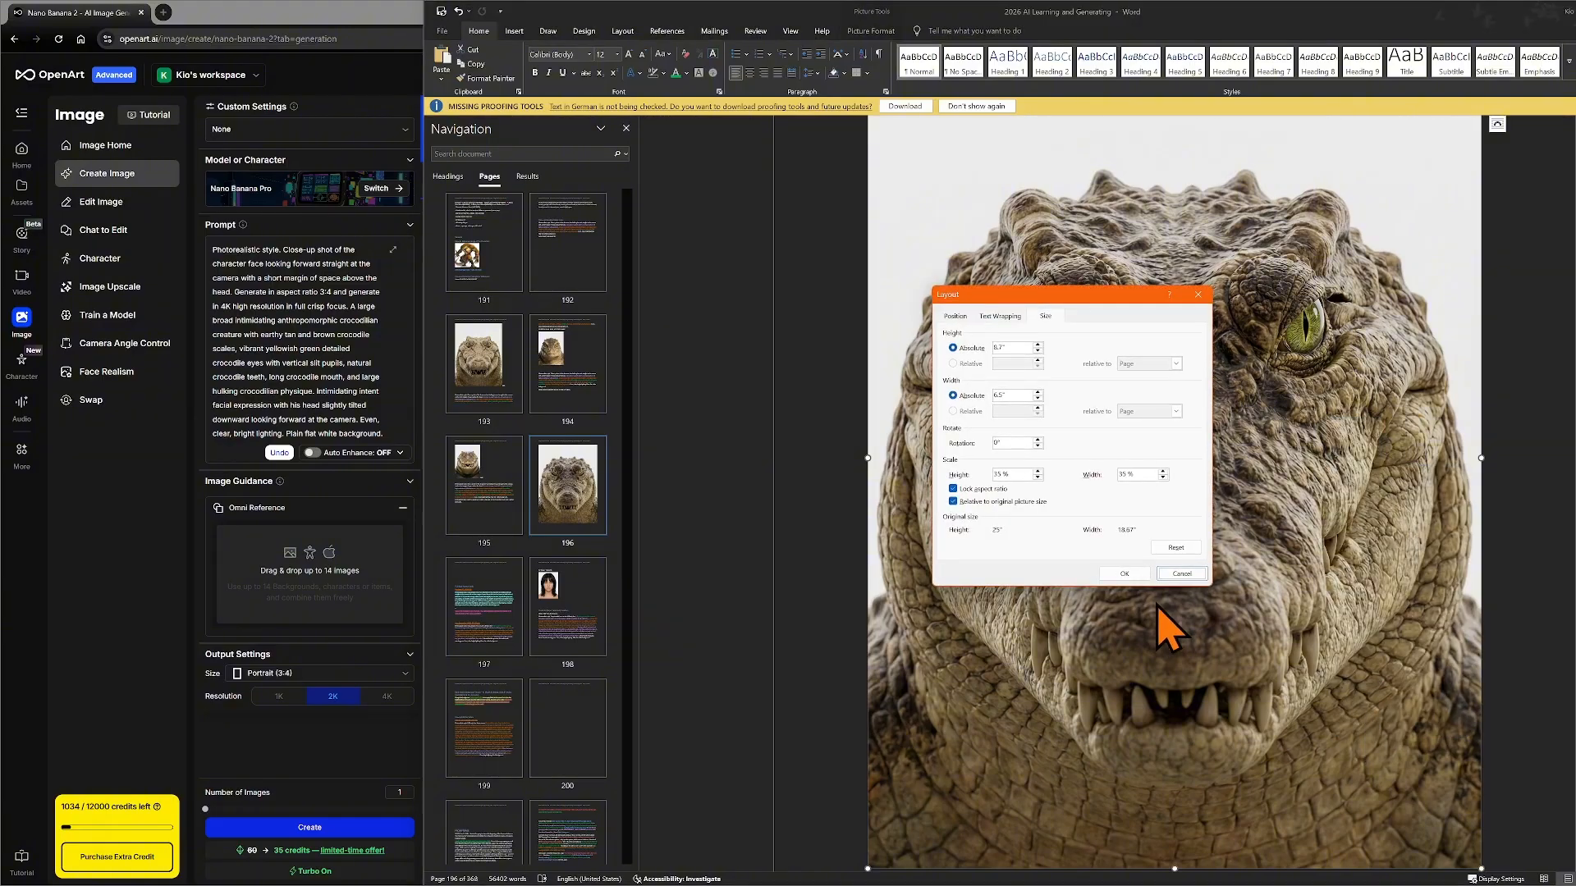
pyautogui.moveTo(1011, 474); pyautogui.dragTo(938, 466)
pyautogui.write('20')
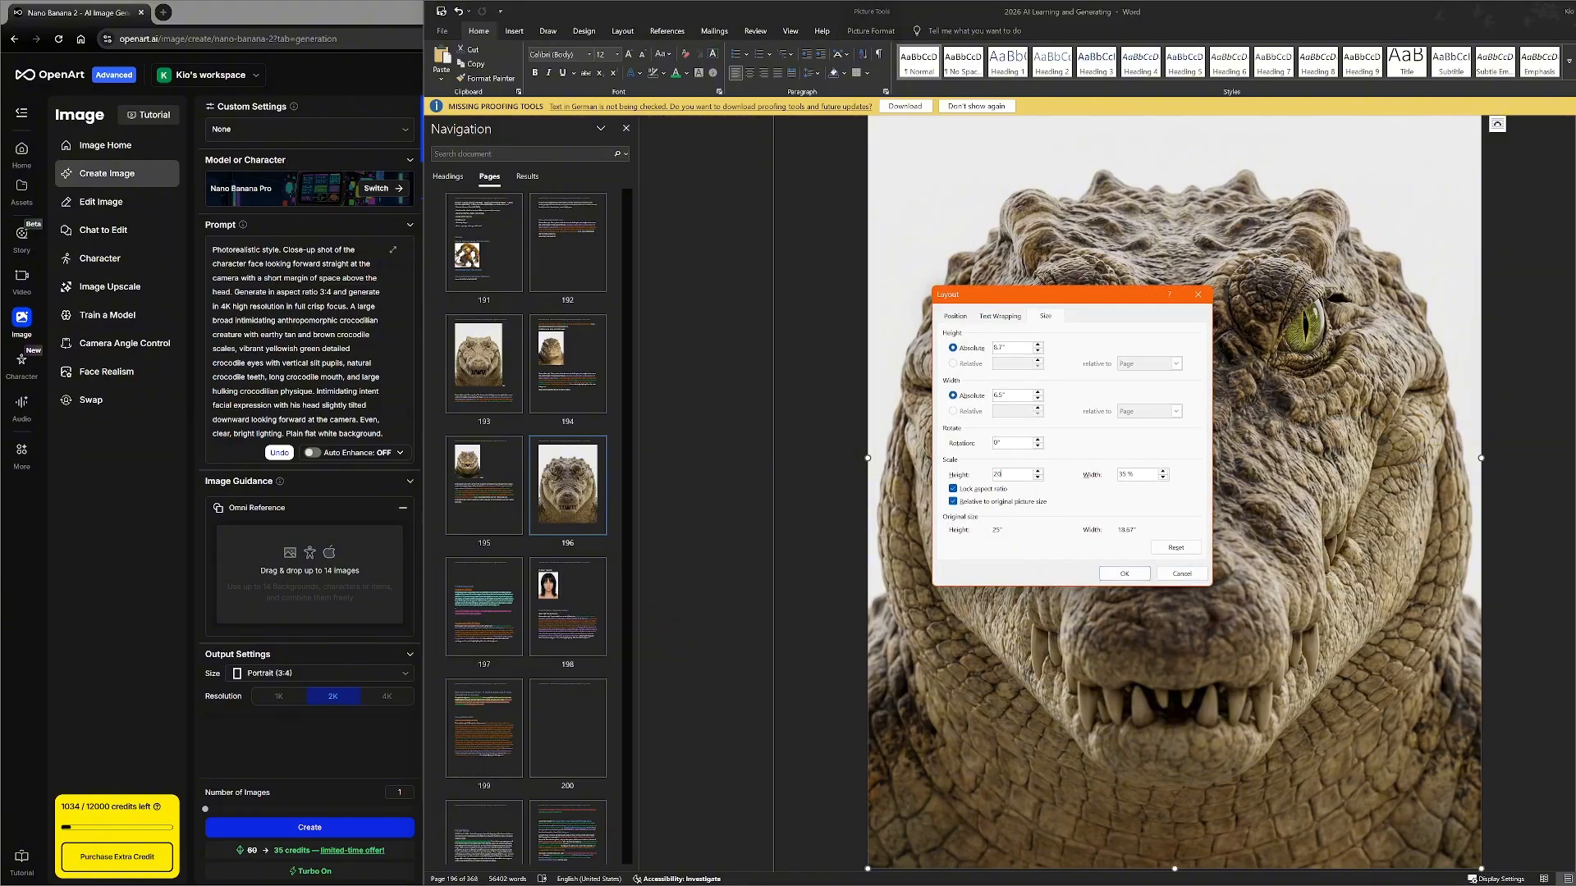
pyautogui.press('Return')
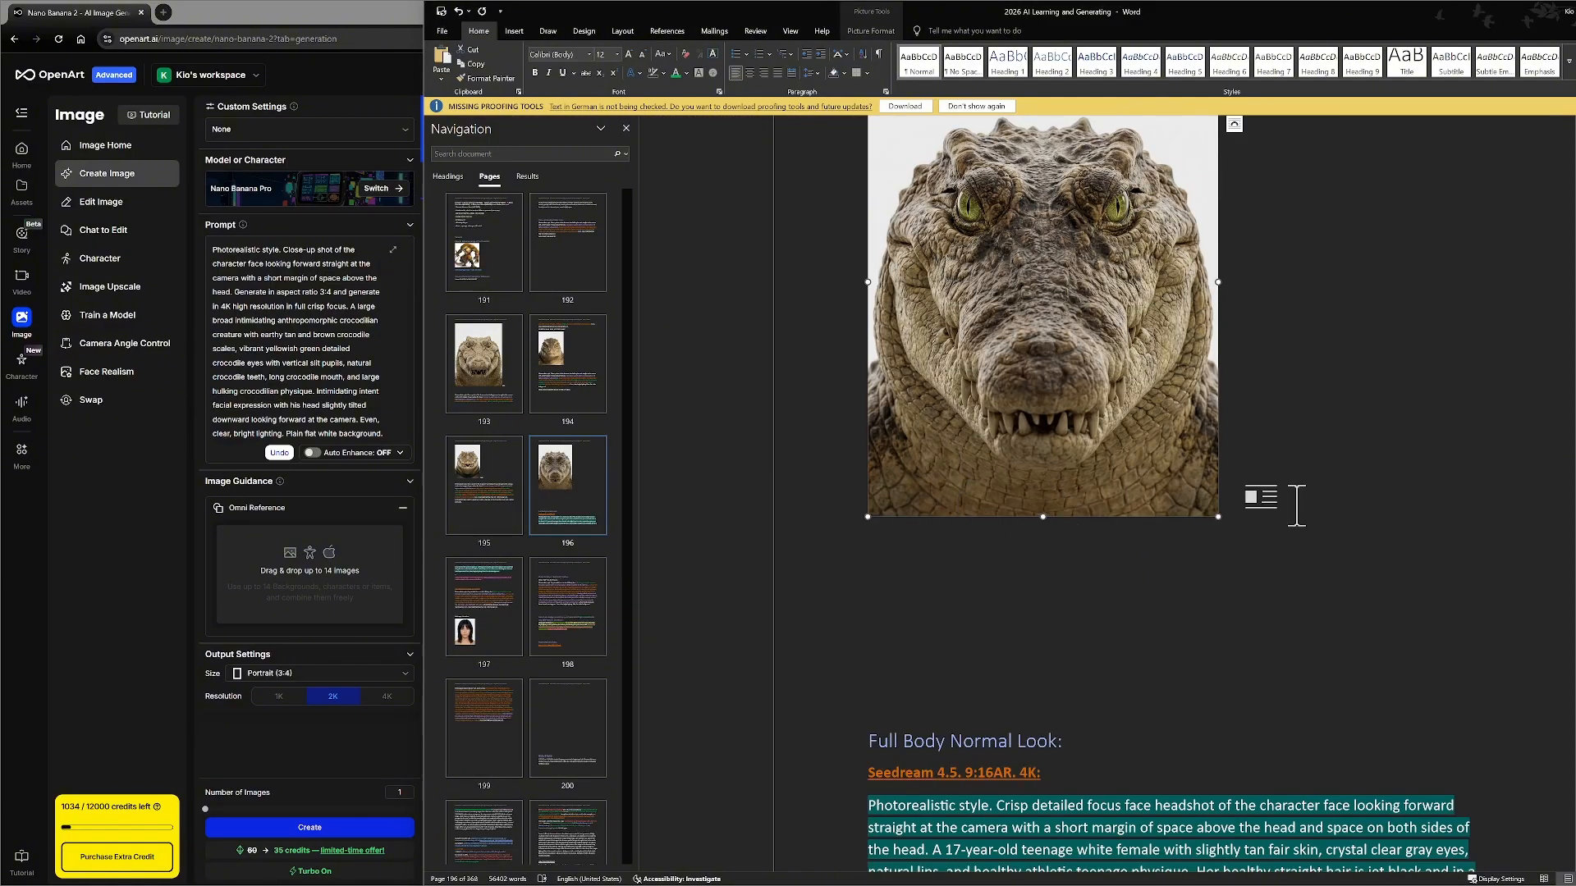
# - Label the resized crocodile picture "NBP." and add blank lines below it
pyautogui.click(1297, 486)
pyautogui.write('NBP')
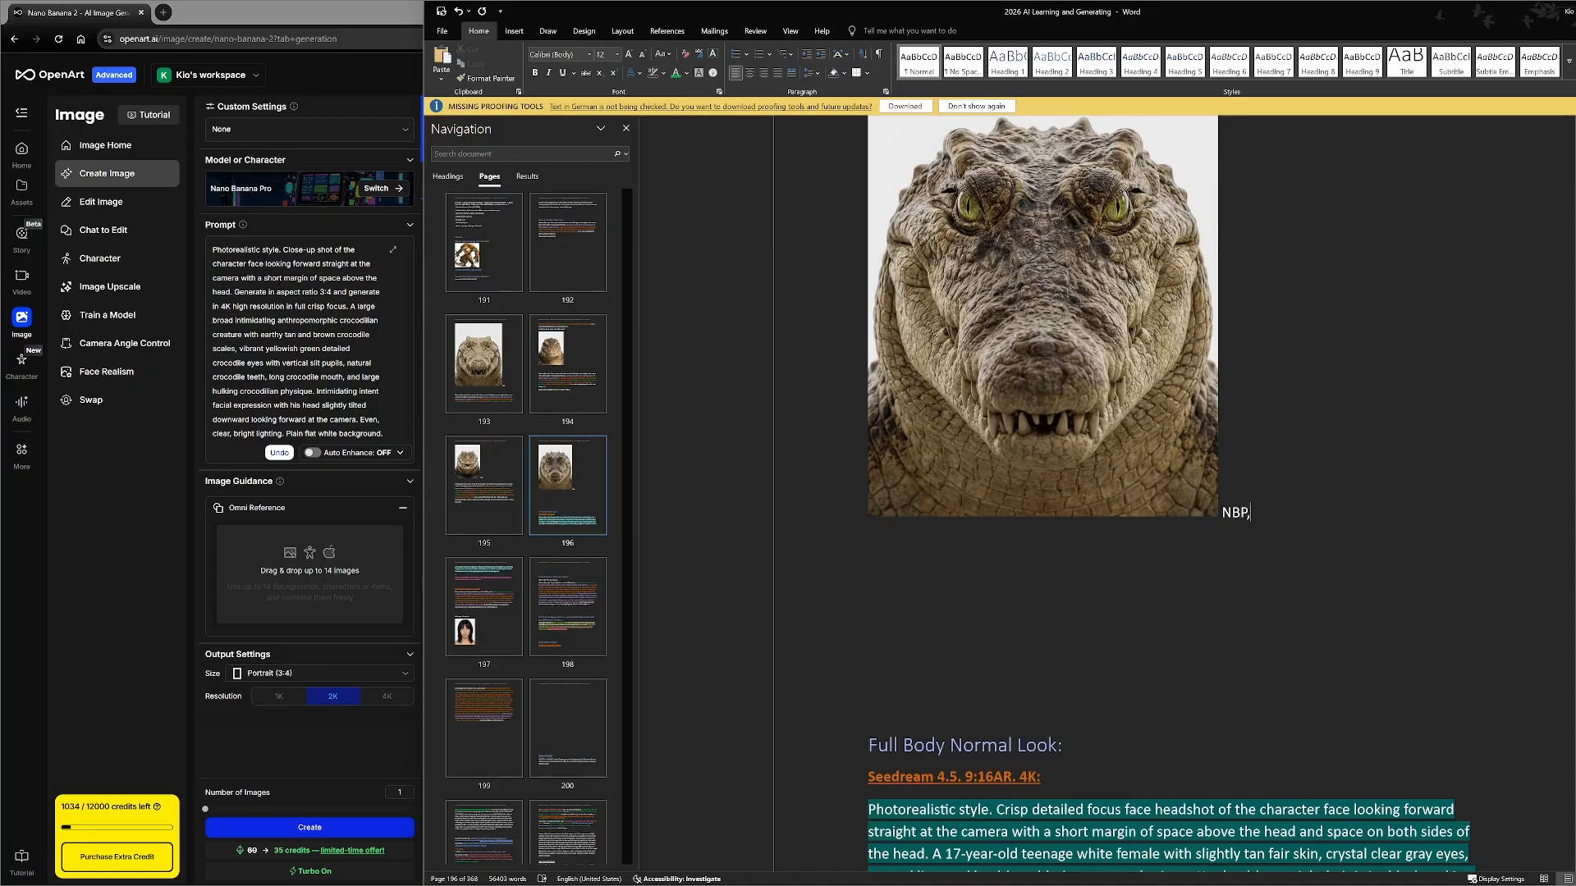
pyautogui.write('.')
pyautogui.press('Return')
pyautogui.press('Return')
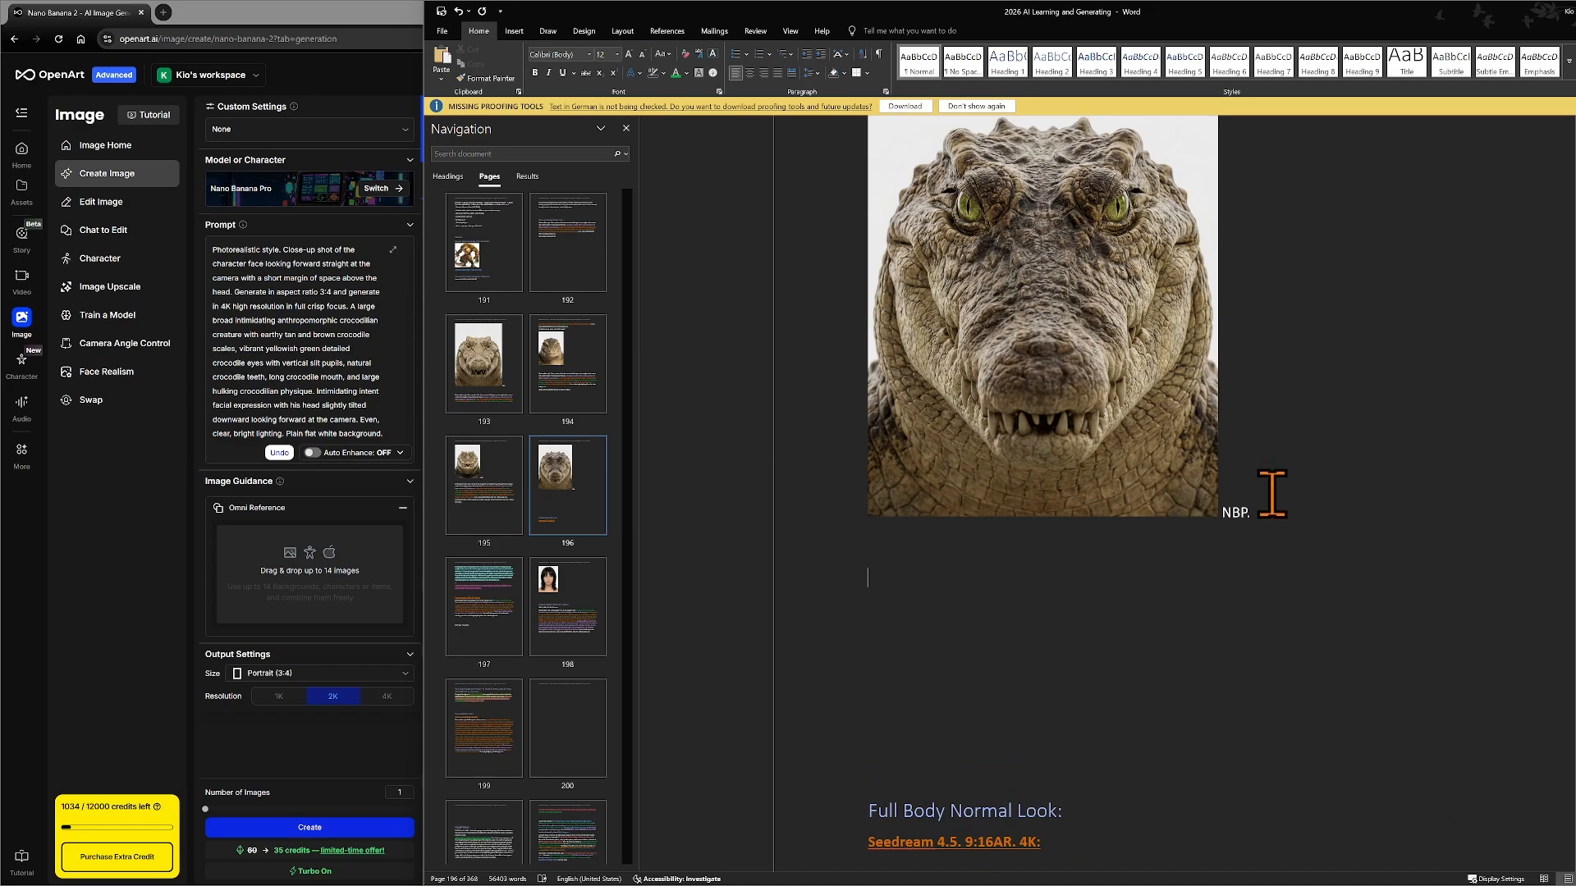
# - Add the line "Nano Banana Pro Edit Prompt:" below the labelled crocodile picture
pyautogui.press('capslock')
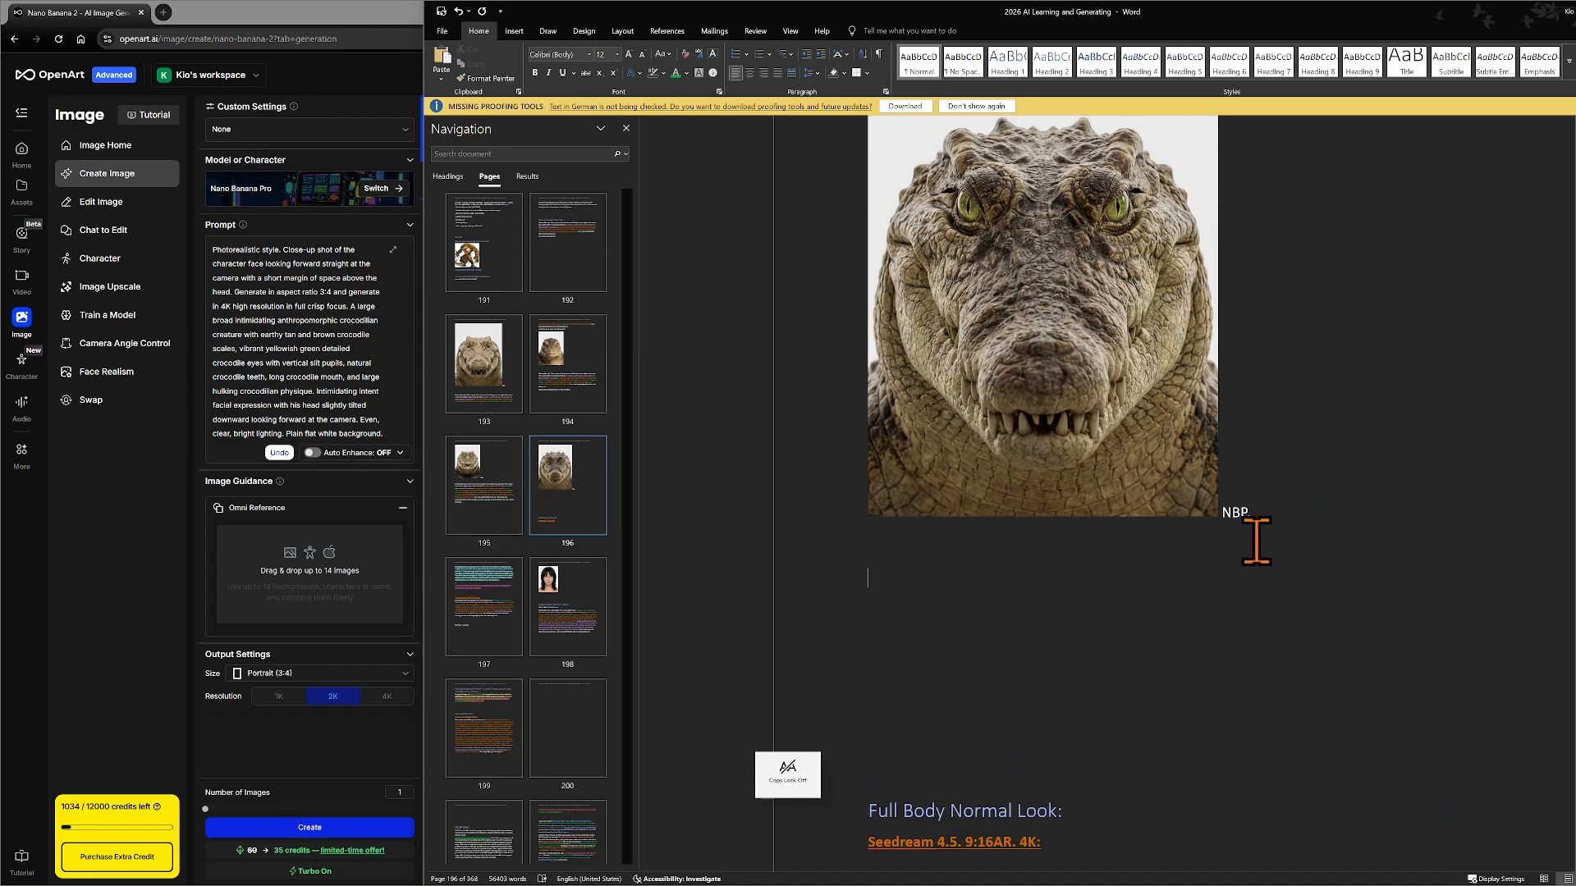
pyautogui.write('Nano BAna')
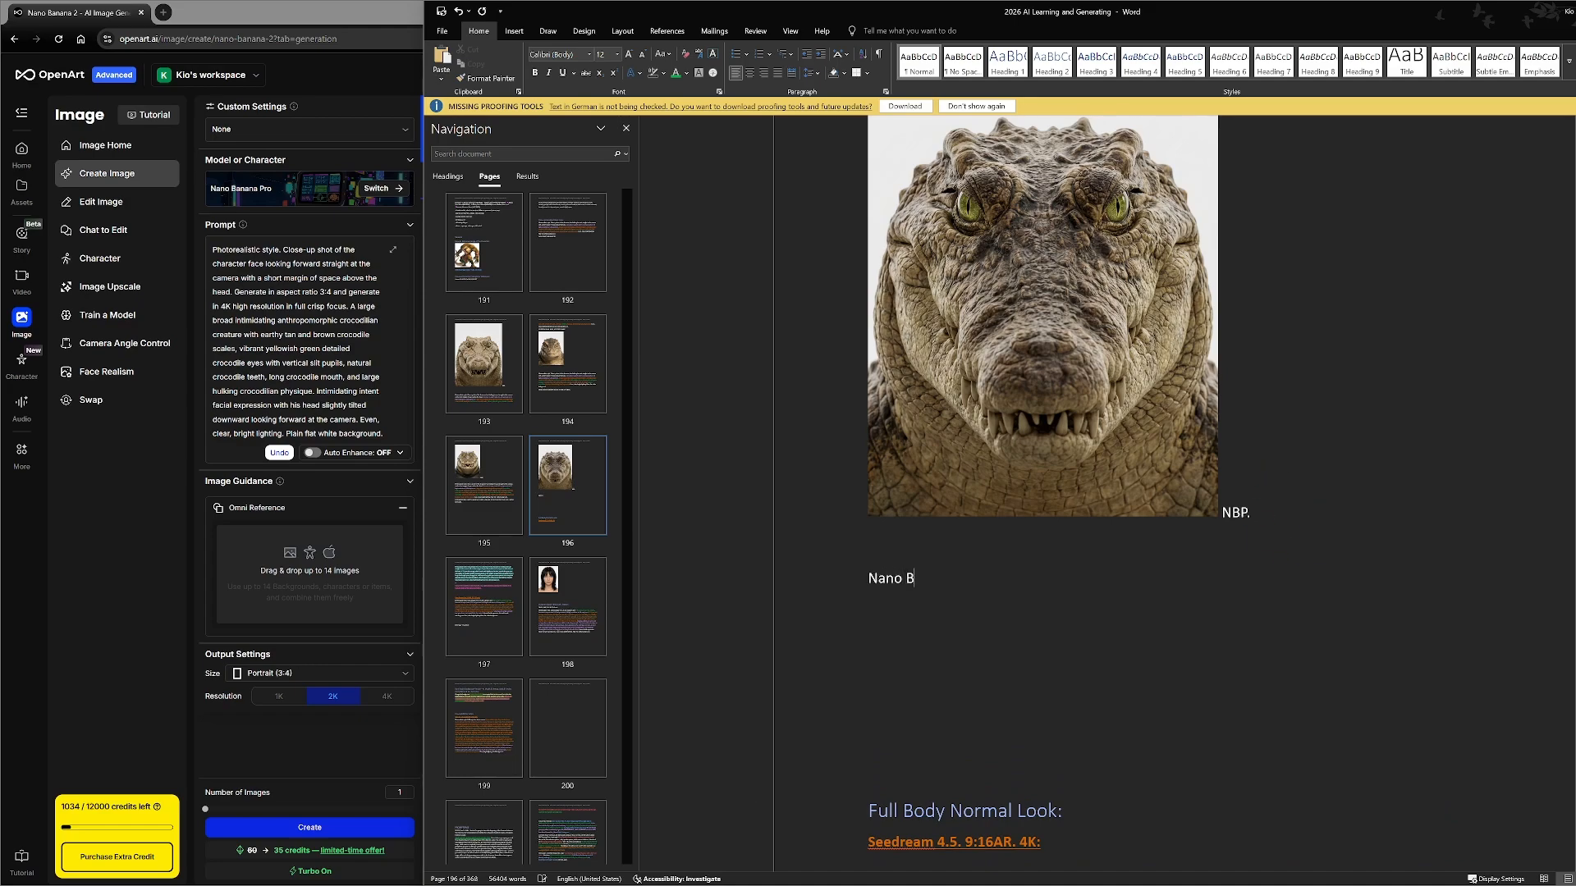
pyautogui.press('BackSpace')
pyautogui.press('BackSpace')
pyautogui.press('BackSpace')
pyautogui.write('anana Pro Edit Prompt')
pyautogui.press('Return')
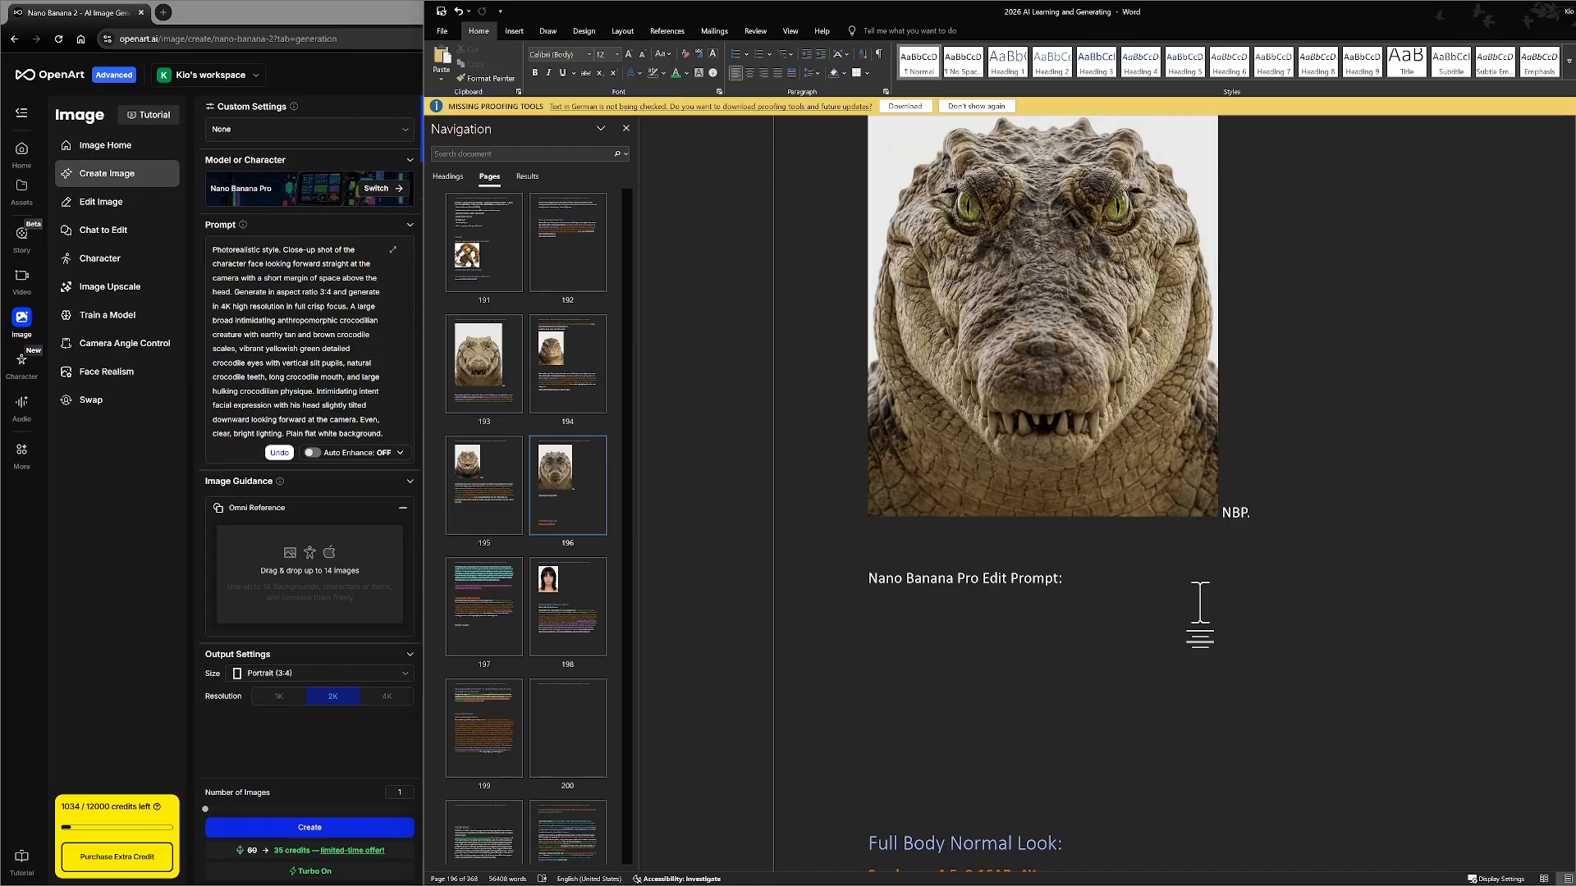
# - Copy the highlighted background-change and upscale prompt under the "Dark Studio Background Version" heading
pyautogui.scroll(-15, 1200, 607)
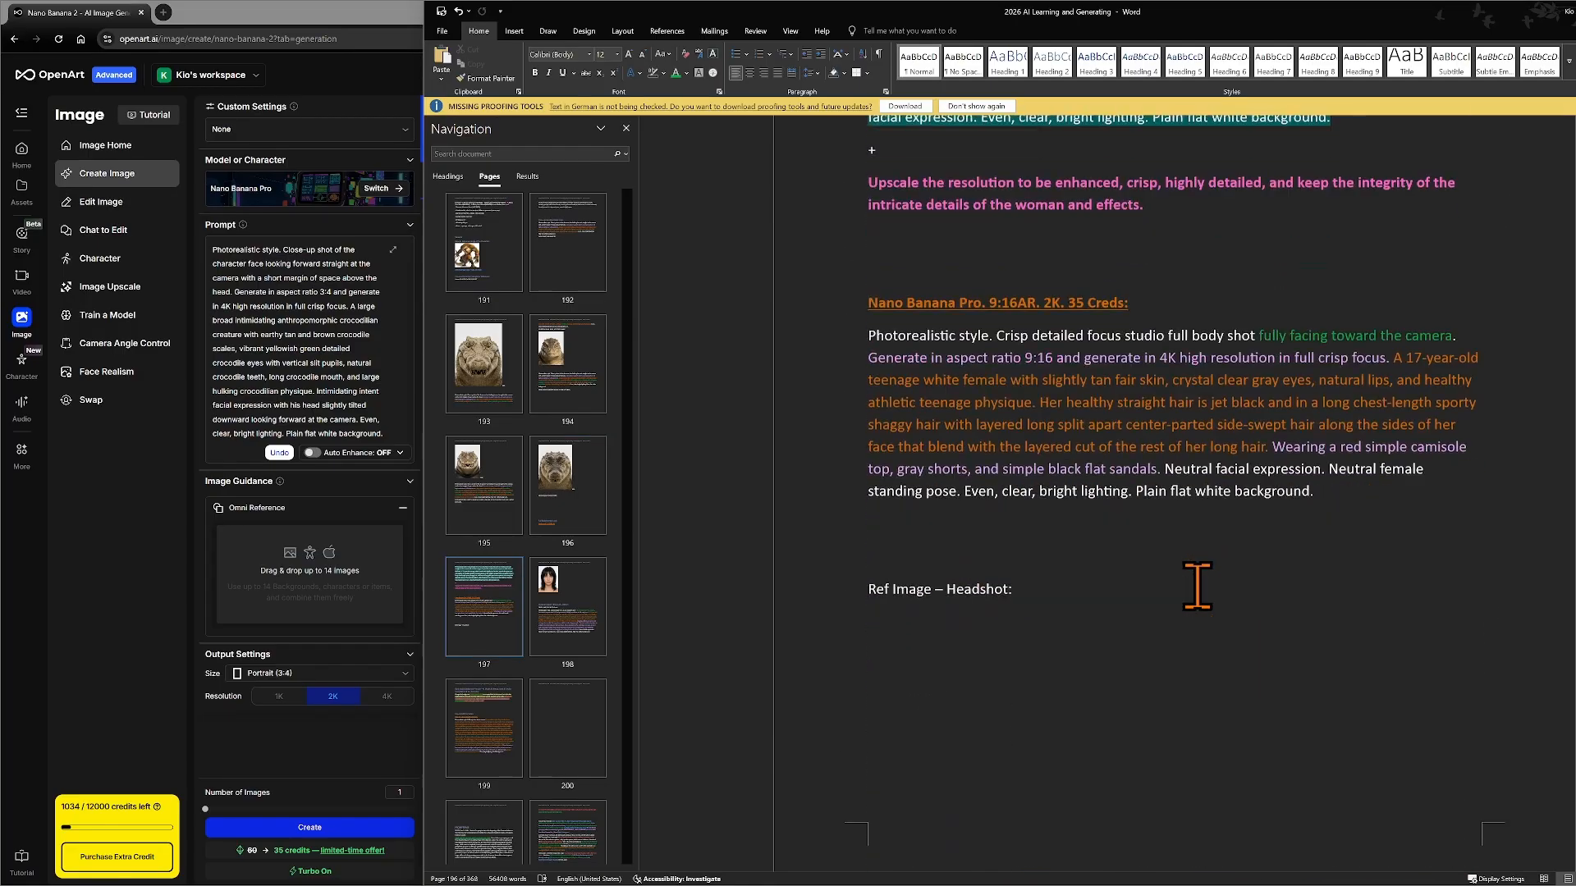
pyautogui.scroll(-15, 1196, 586)
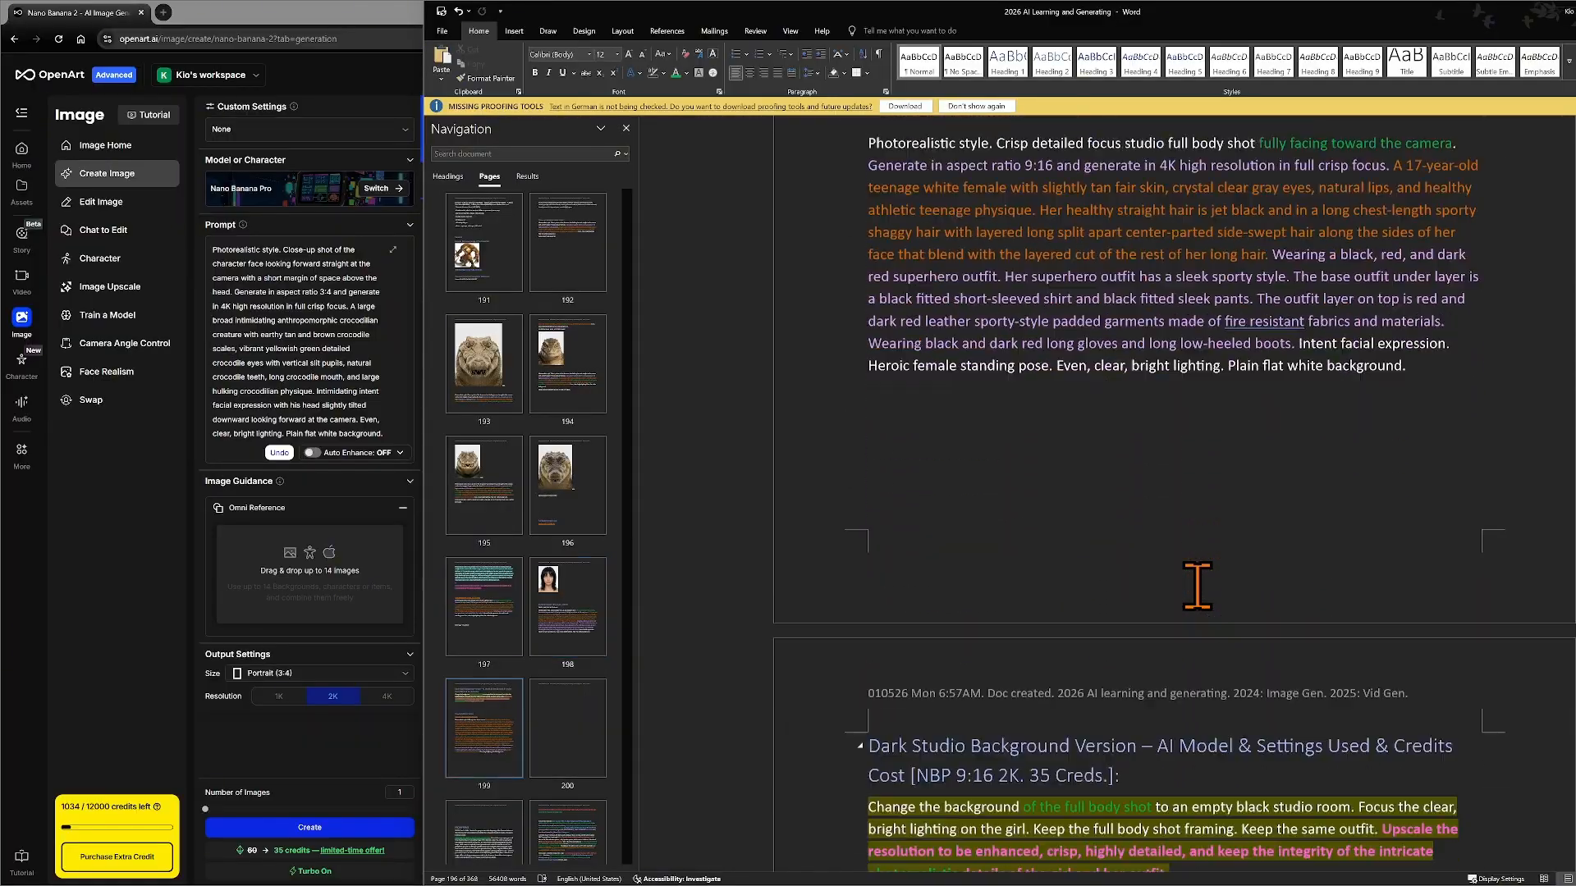
pyautogui.scroll(-5, 1199, 587)
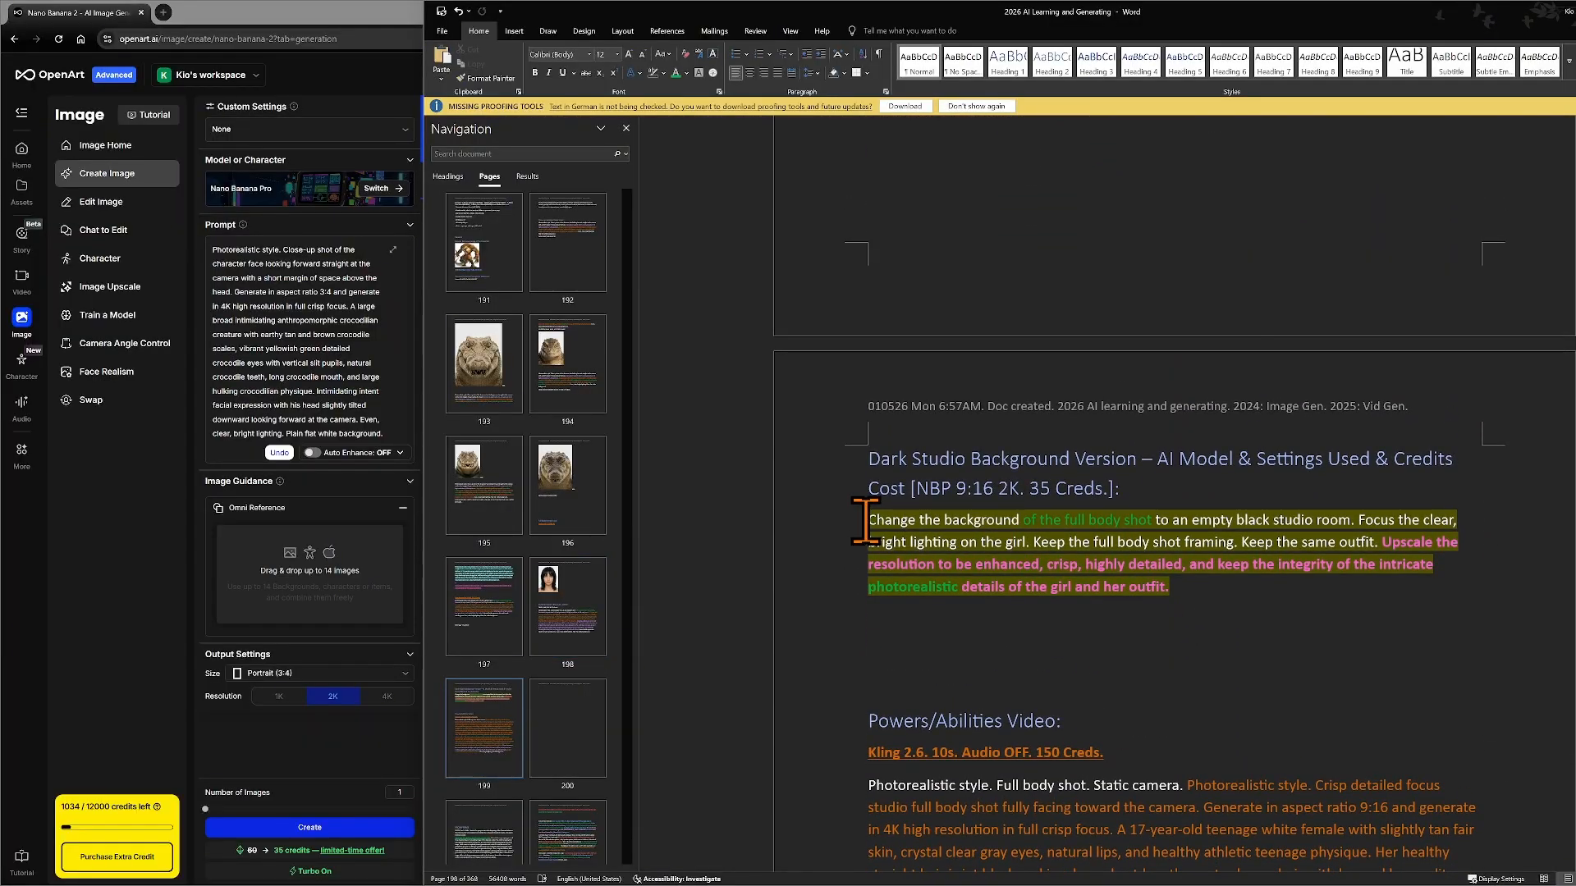
pyautogui.moveTo(865, 519); pyautogui.dragTo(1169, 595)
pyautogui.hotkey('ctrl', 'c')
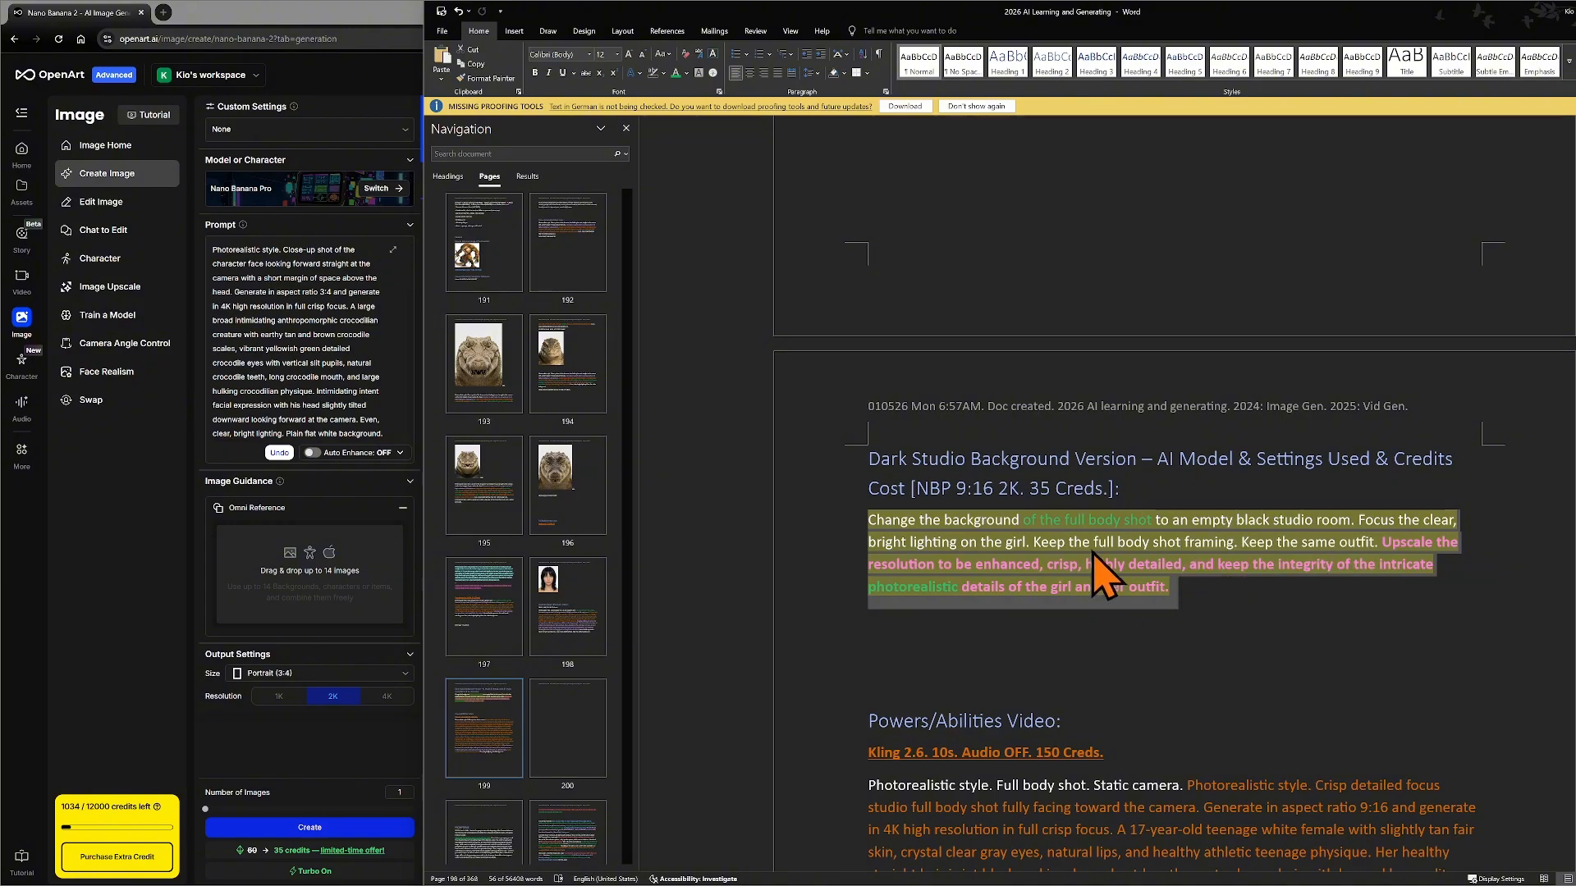
pyautogui.rightClick(1093, 550)
pyautogui.click(1122, 589)
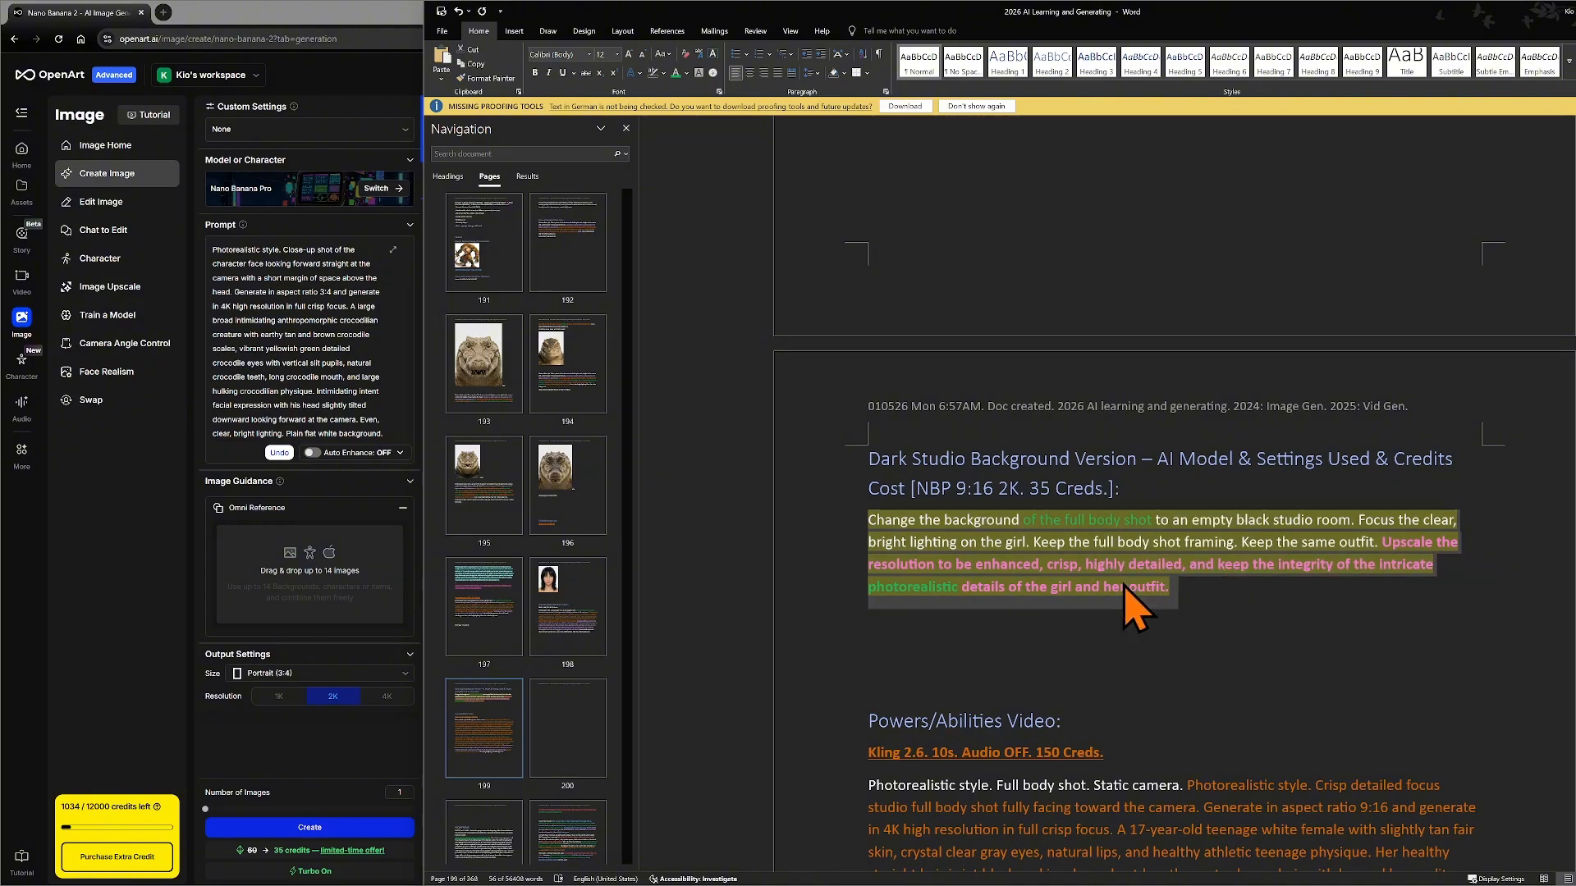
# - Paste the copied background-change and upscale prompt below the "Nano Banana Pro Edit Prompt:" line, keeping its formatting
pyautogui.click(1124, 586)
pyautogui.scroll(4, 1125, 586)
pyautogui.scroll(6, 1092, 739)
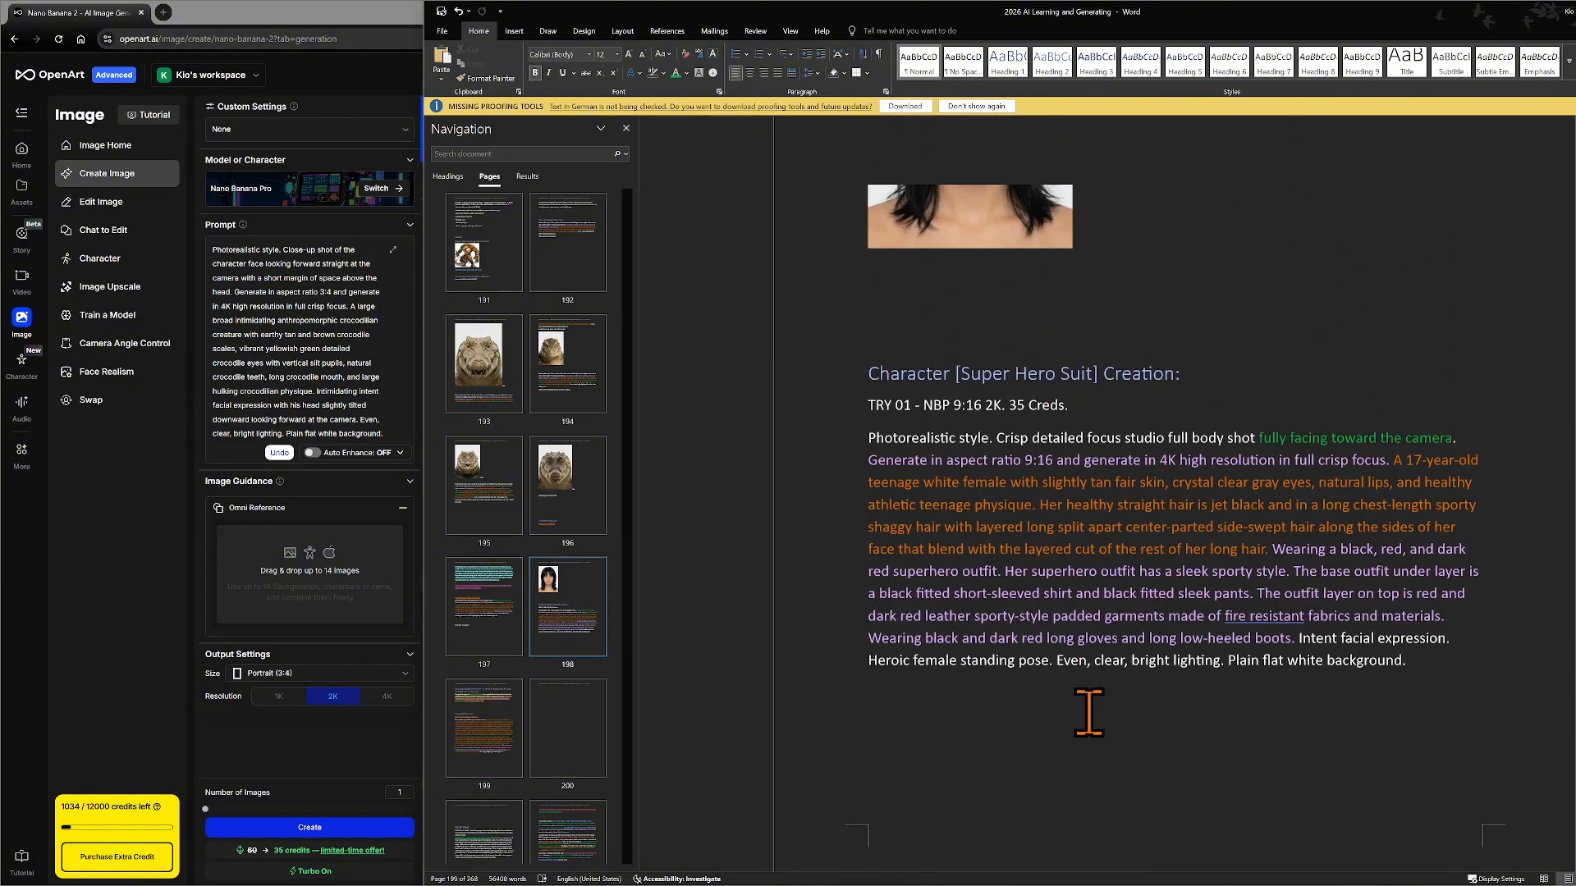
pyautogui.scroll(15, 1089, 712)
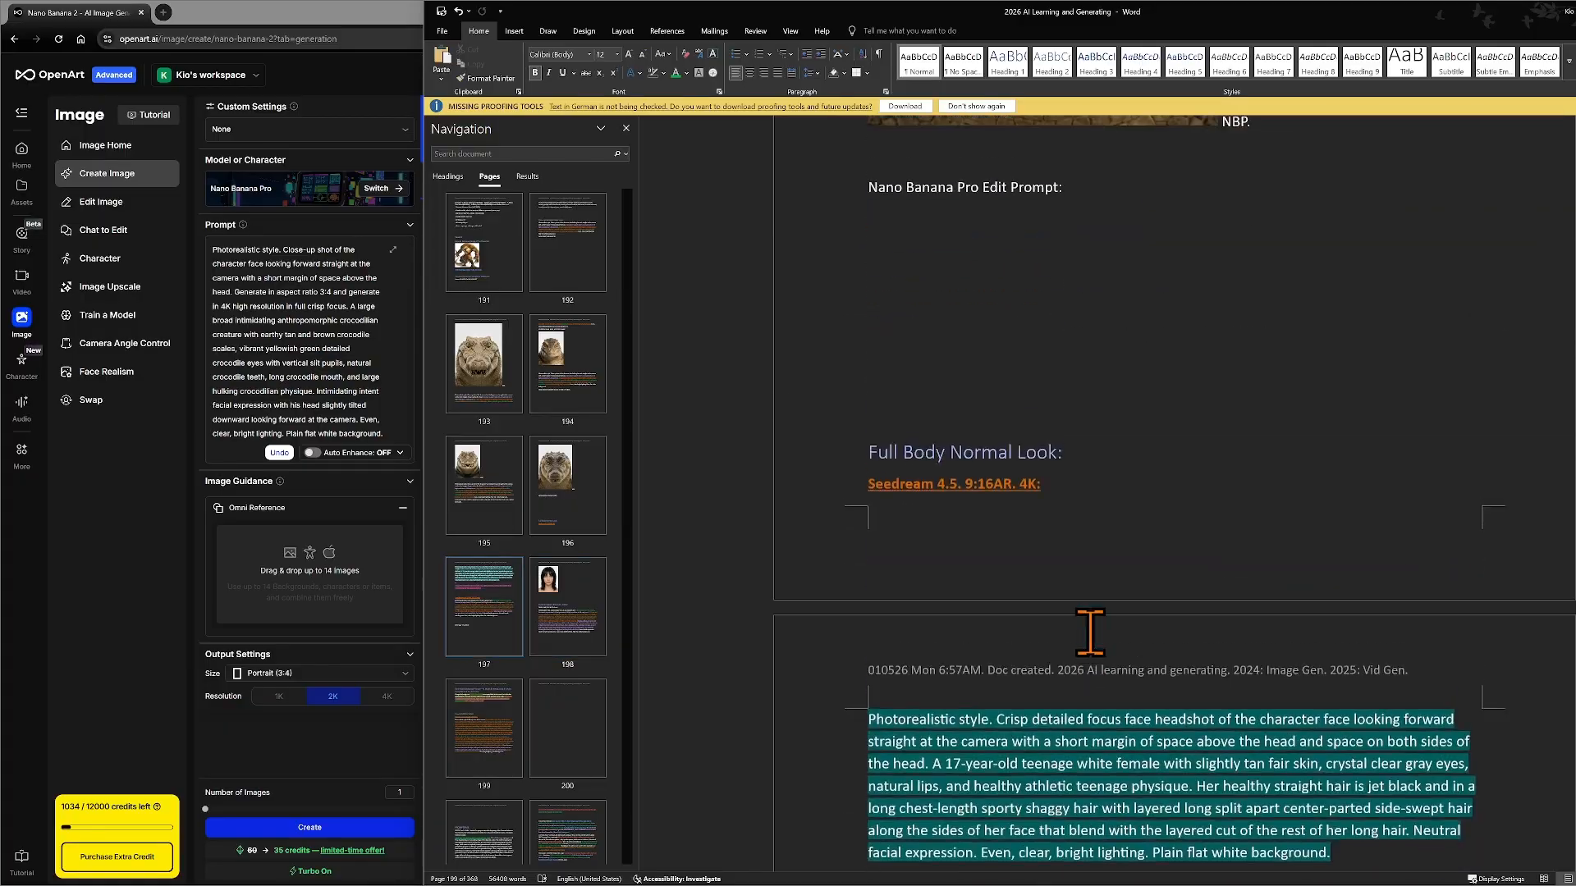
pyautogui.scroll(8, 1090, 632)
pyautogui.rightClick(906, 617)
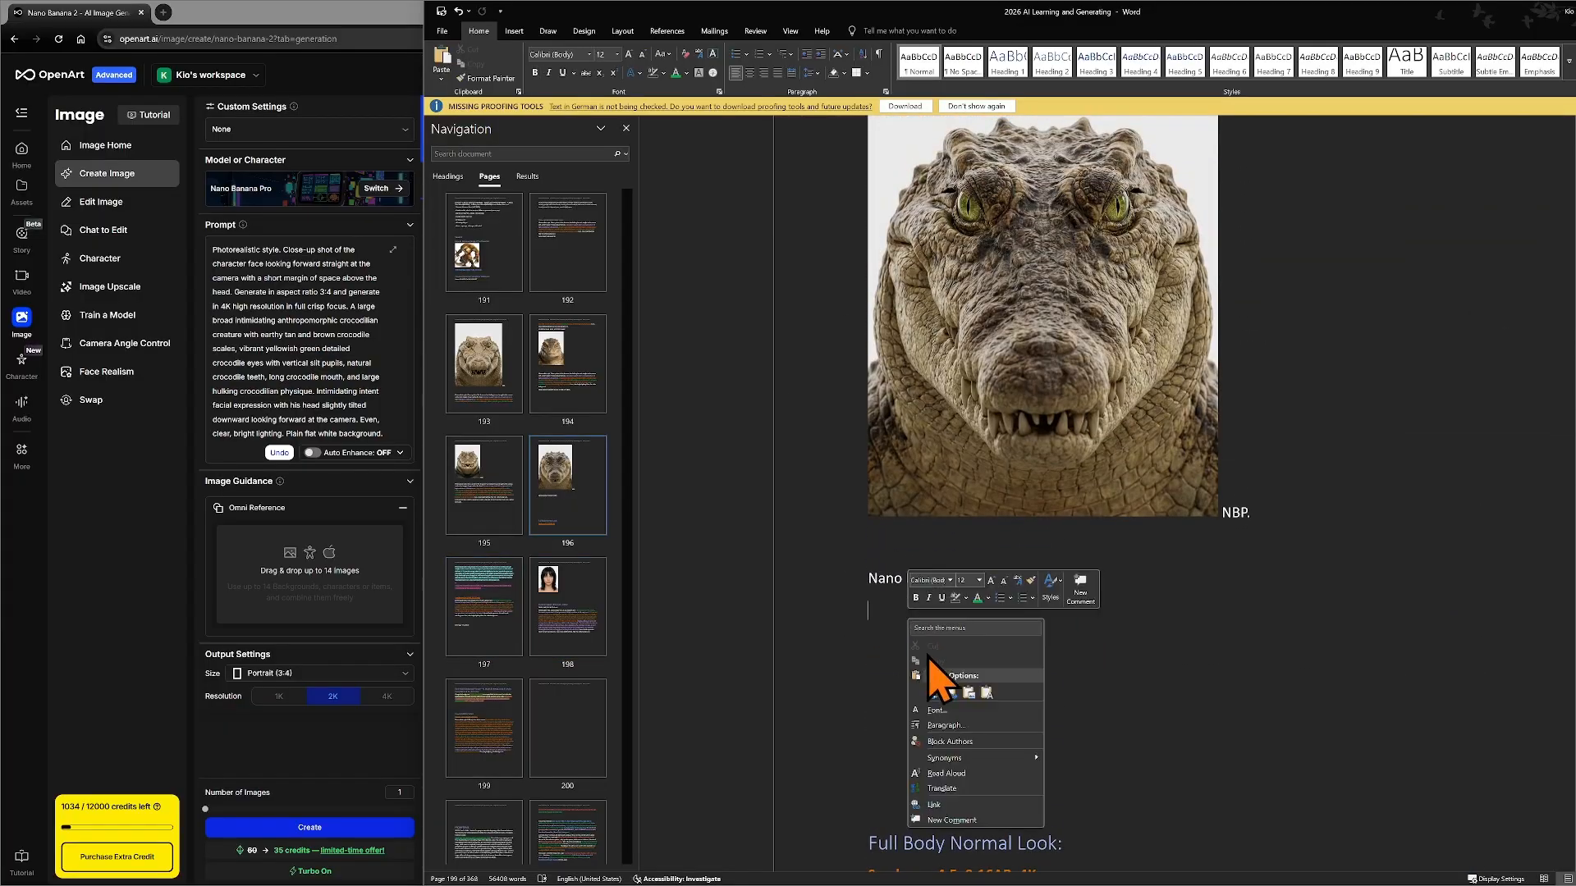
pyautogui.click(933, 693)
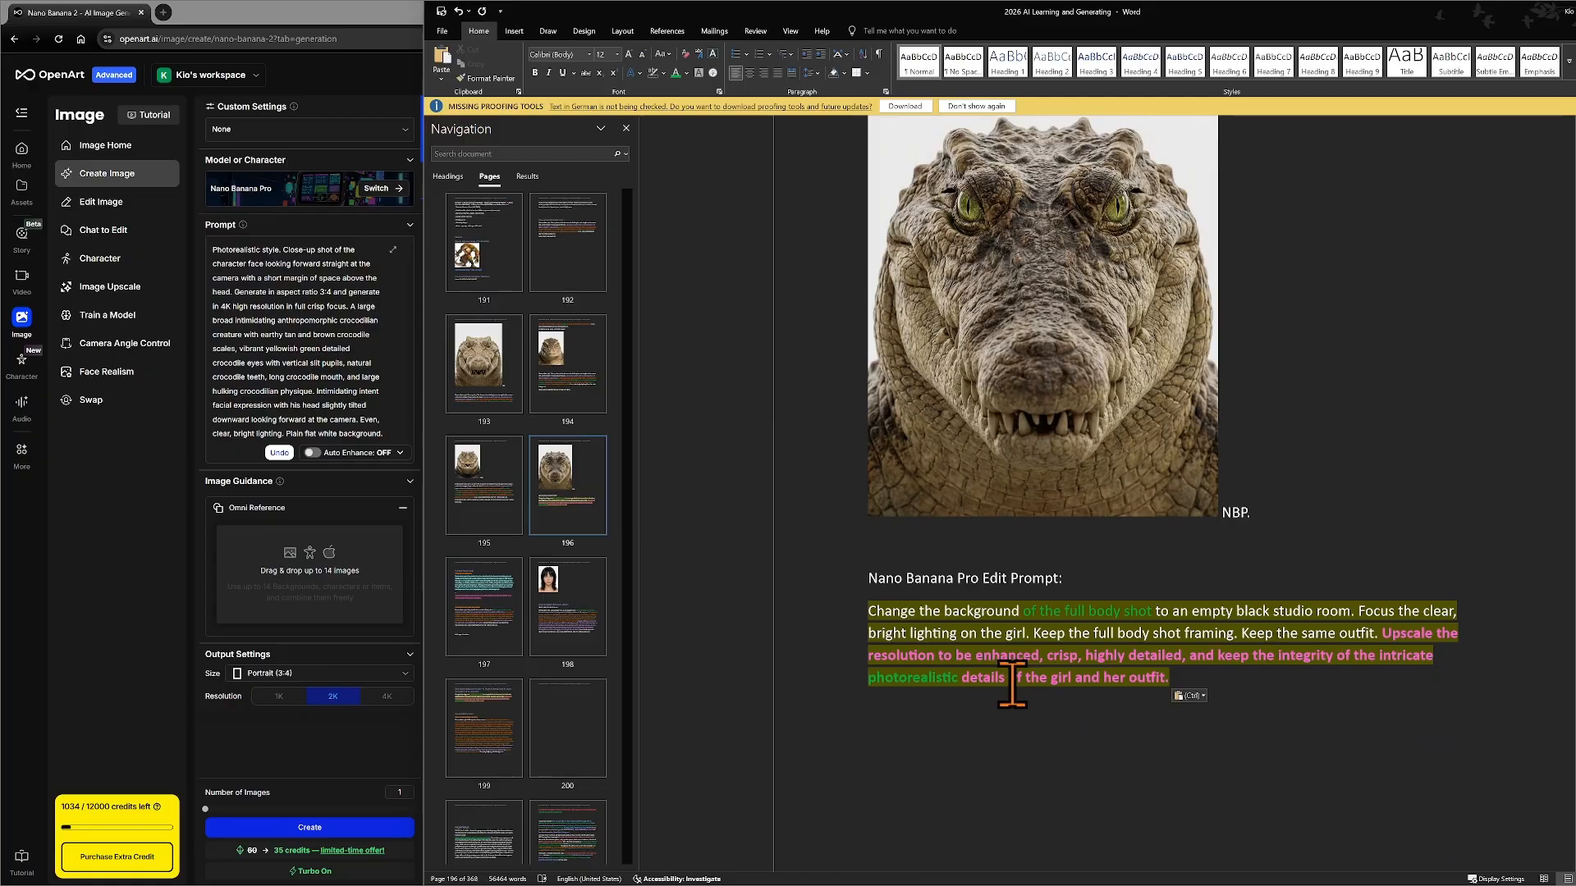
# - Replace the background-change sentence of the pasted prompt with "Space the eyes a little bit further apart."
pyautogui.scroll(1, 1012, 681)
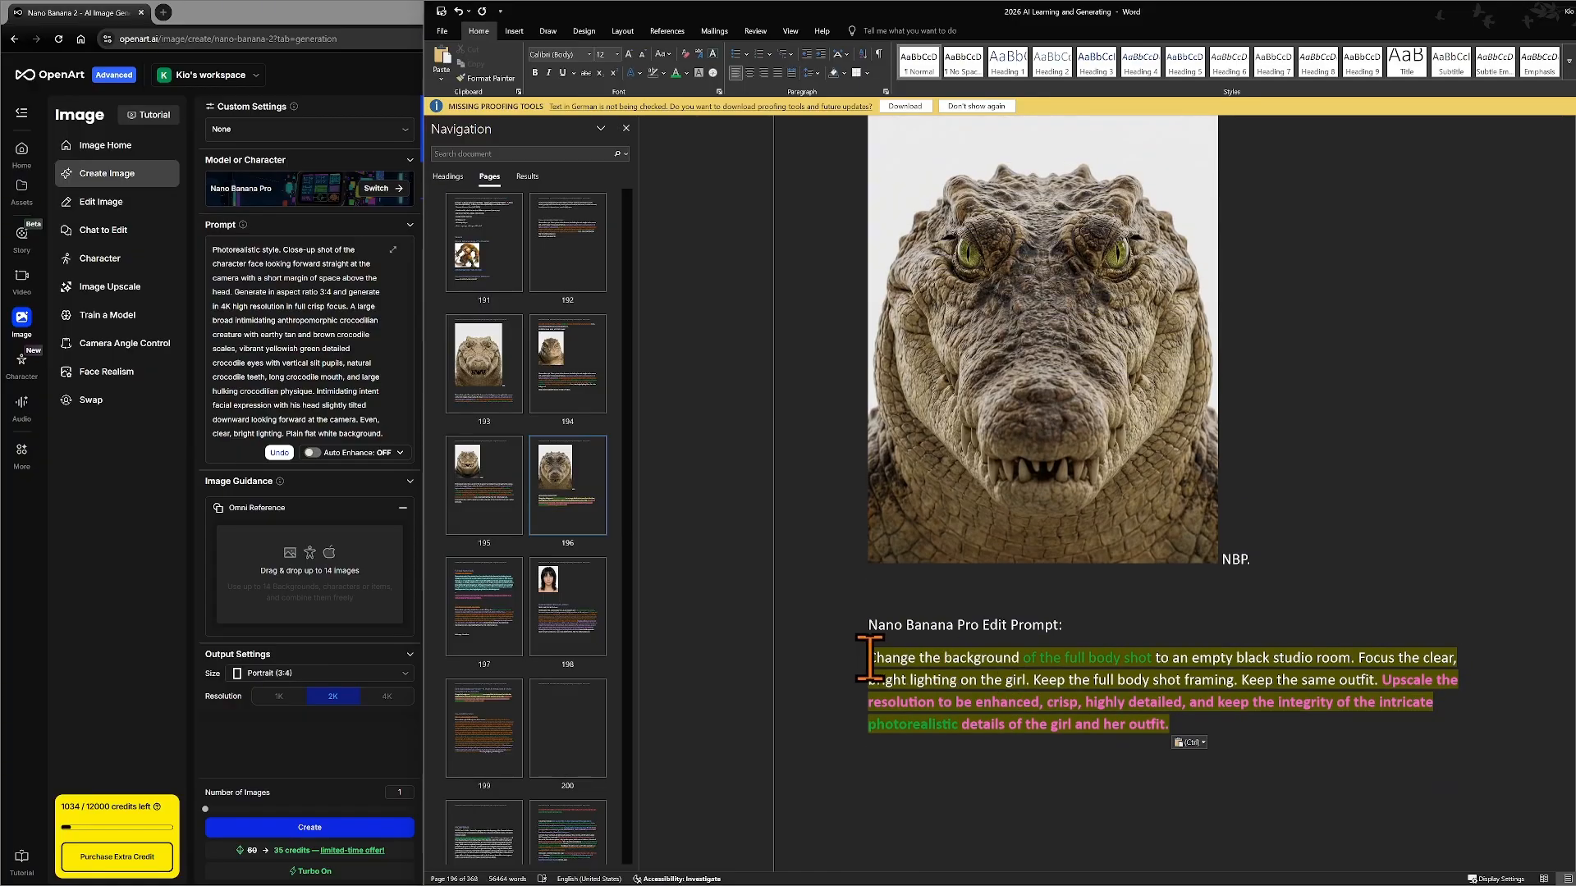
pyautogui.moveTo(868, 658); pyautogui.dragTo(1351, 657)
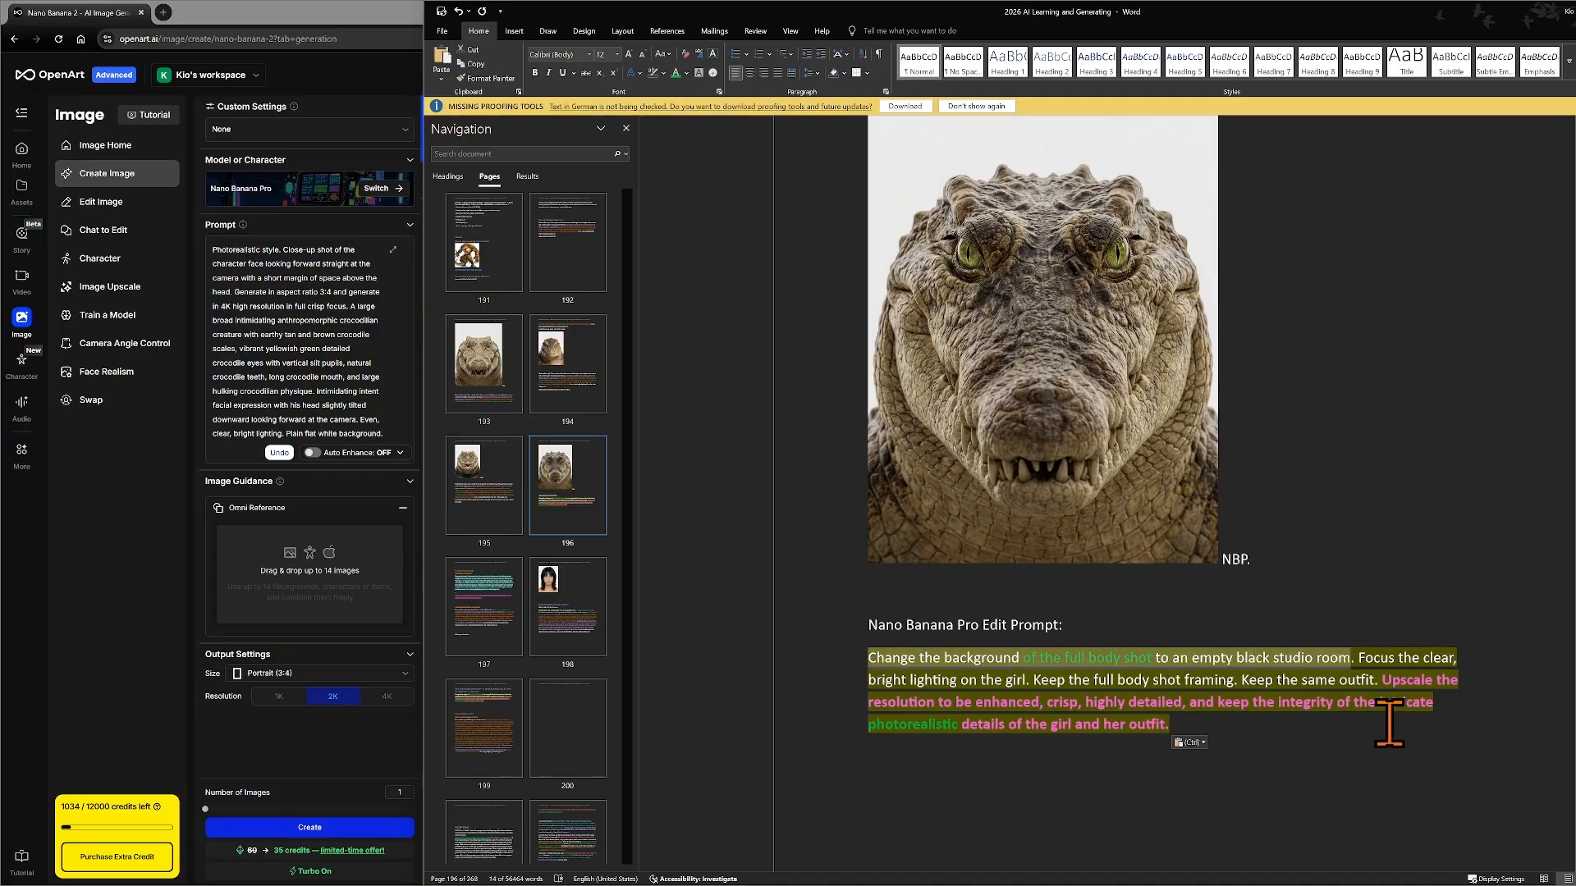
pyautogui.write('Space')
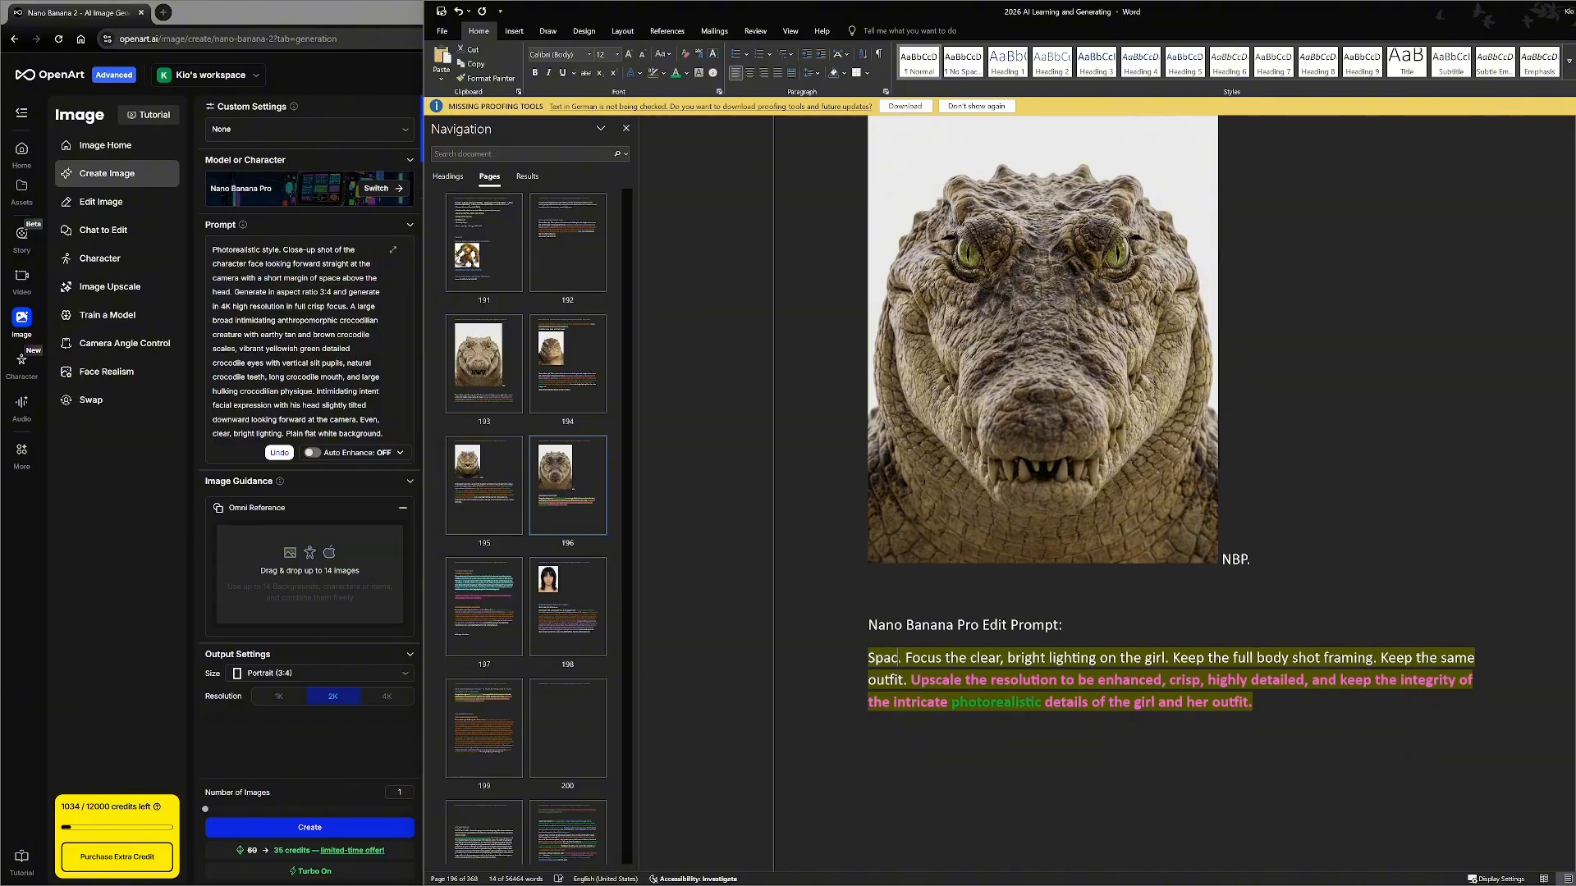
pyautogui.write(' the eyes')
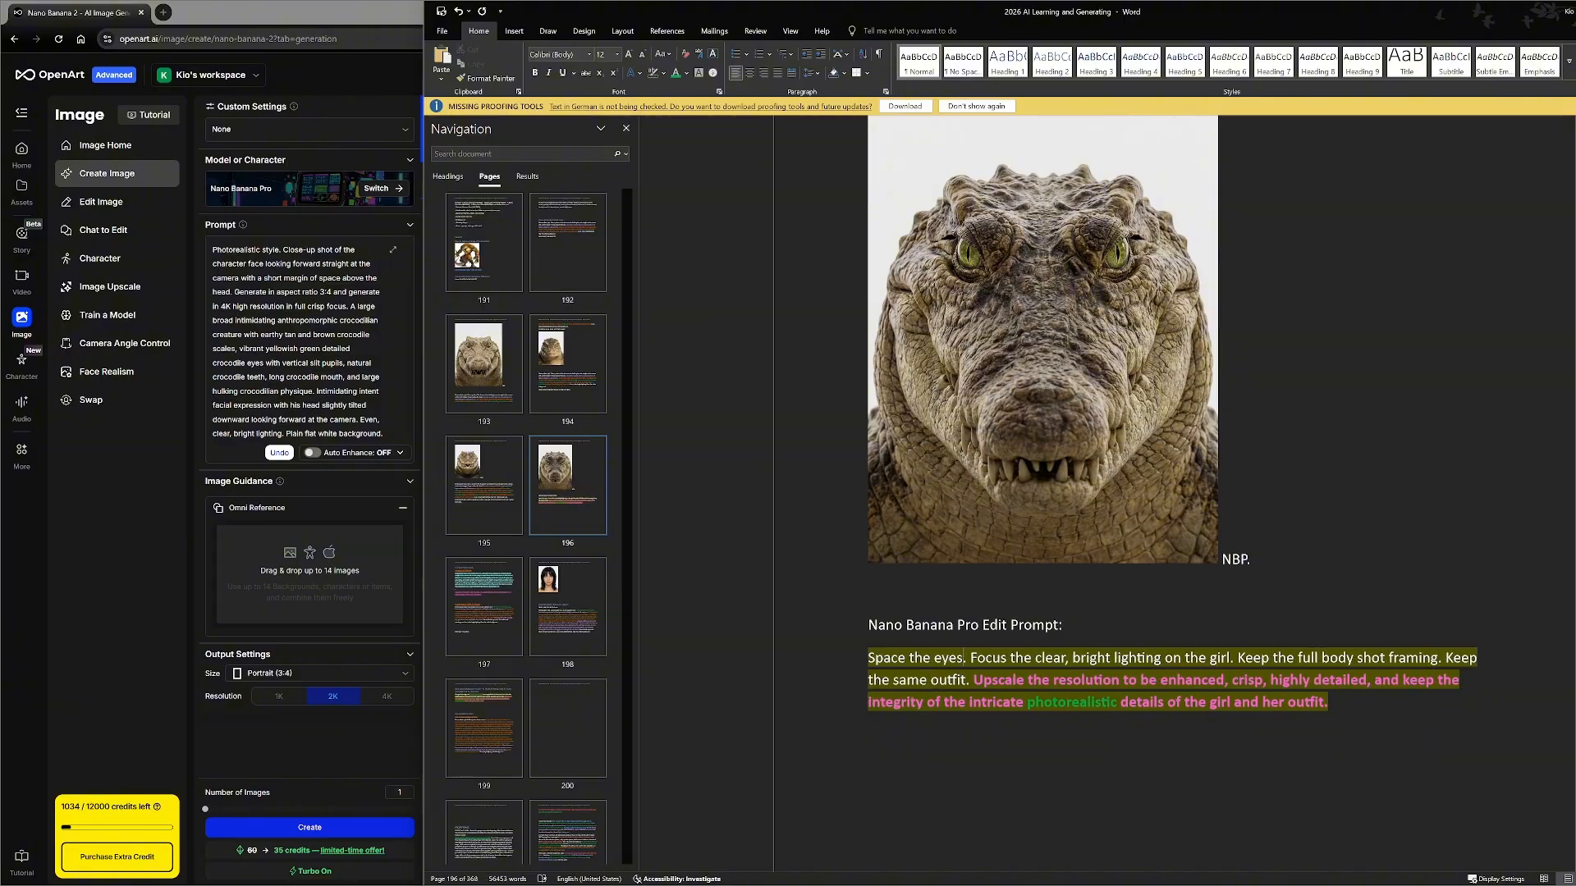
pyautogui.write(' a litt')
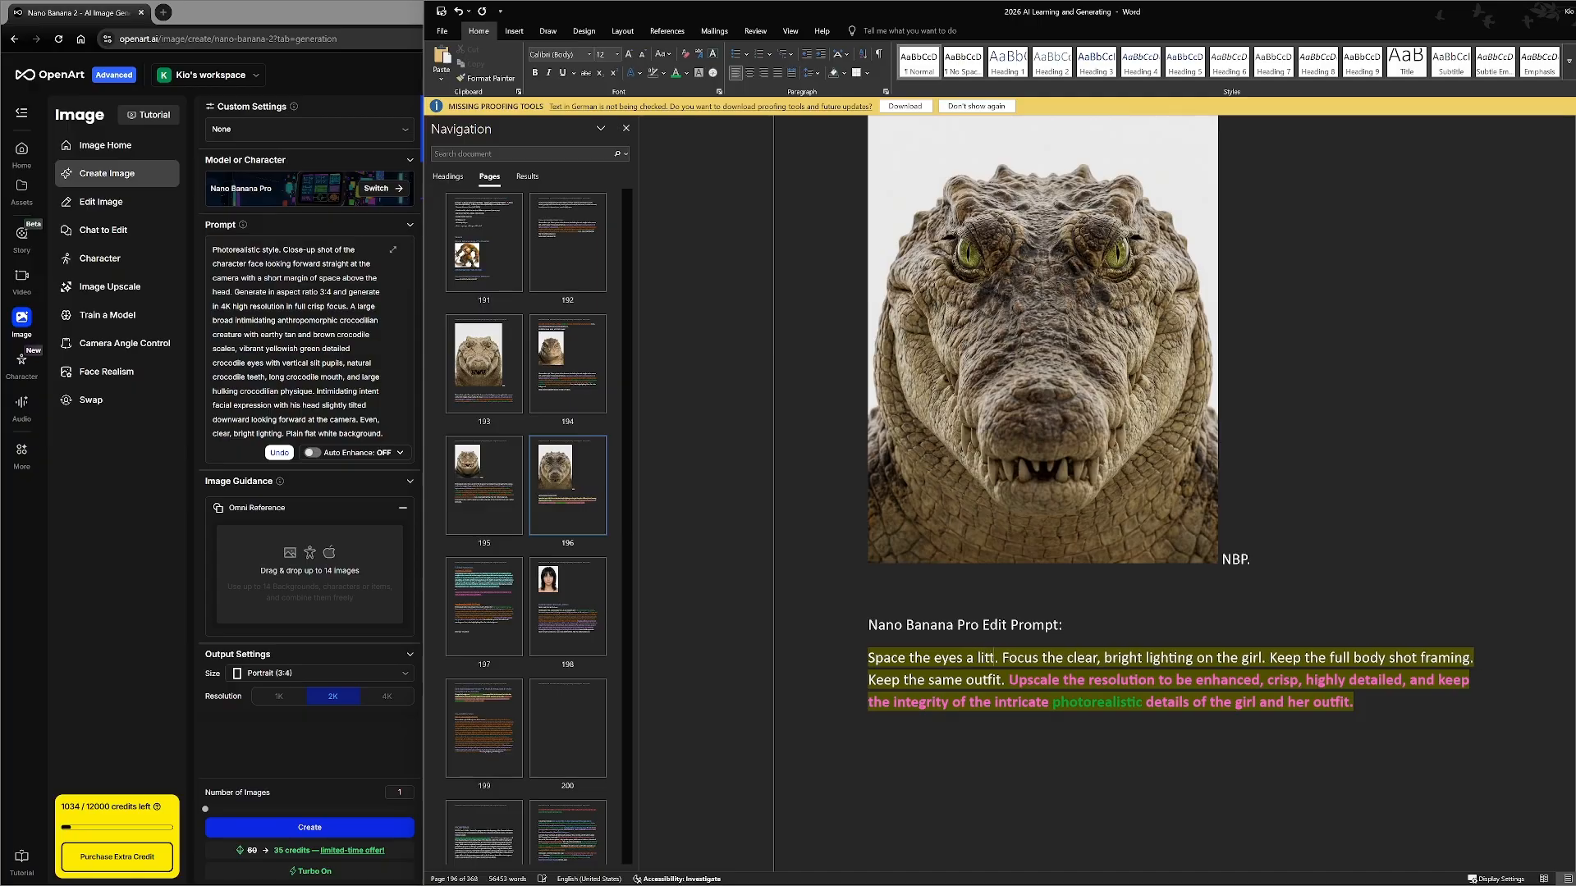
pyautogui.write('le bit furt')
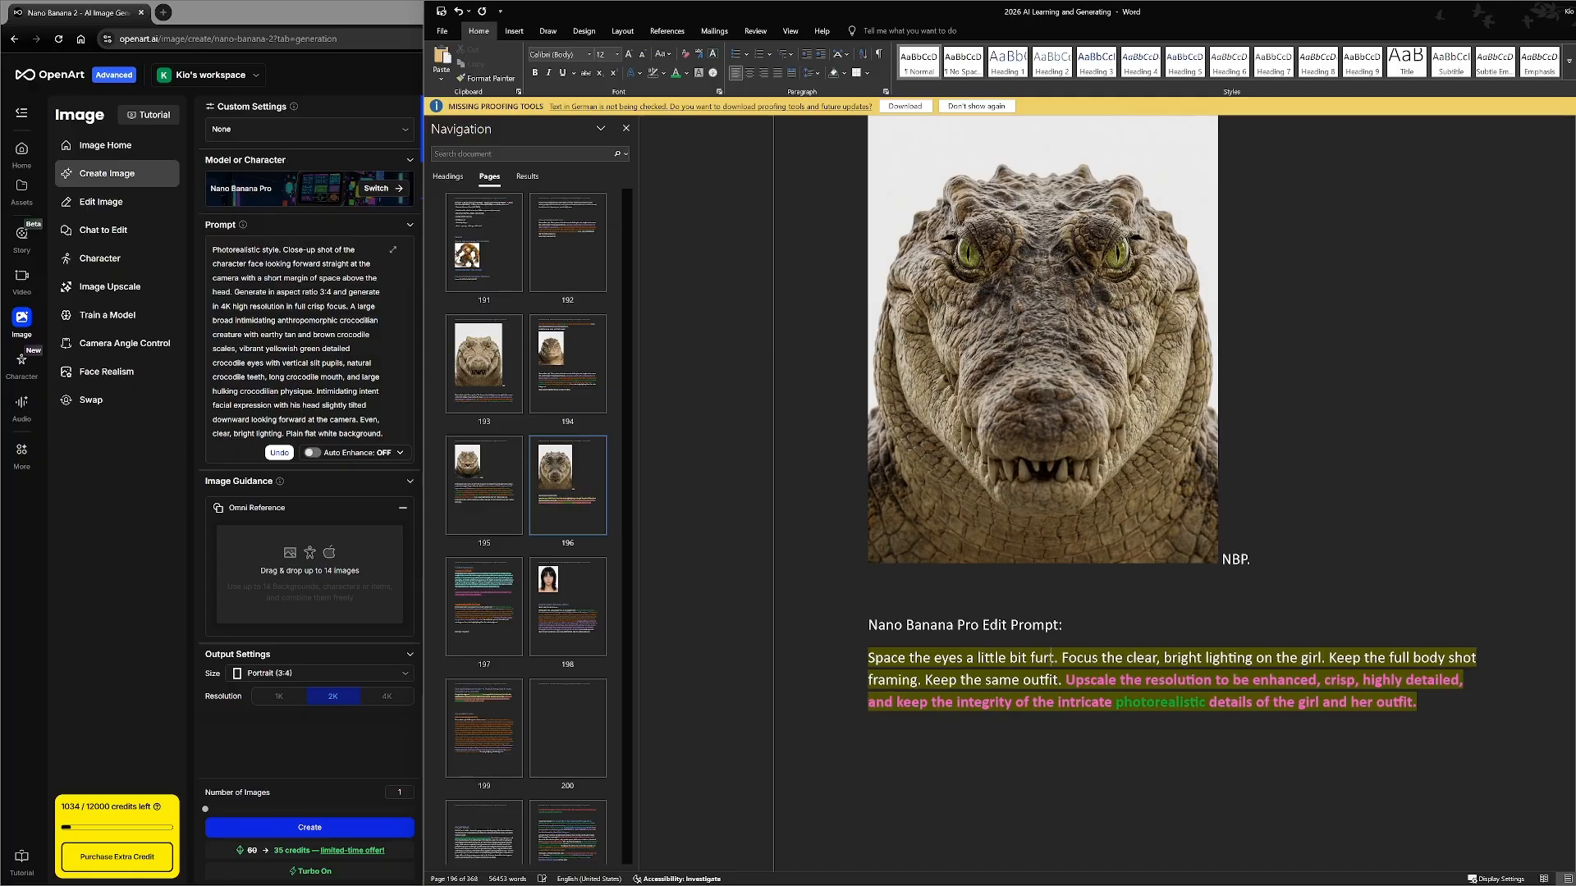
pyautogui.write('her apart')
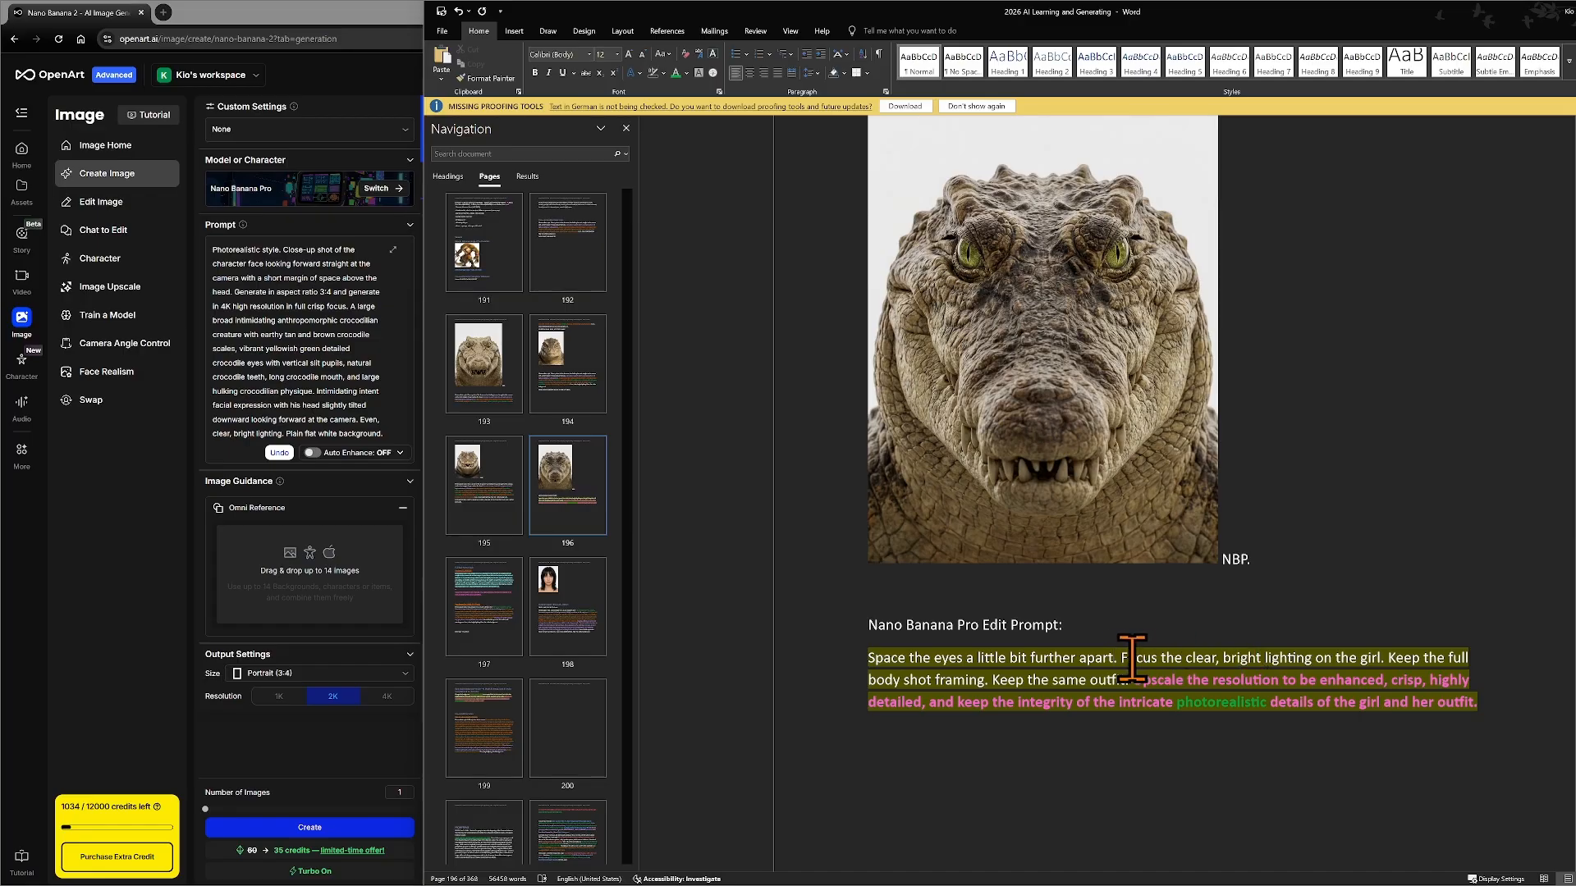
# - Delete the sentences about the bright lighting on the girl and the full body shot framing from the edit prompt
pyautogui.moveTo(1131, 659); pyautogui.dragTo(1390, 659)
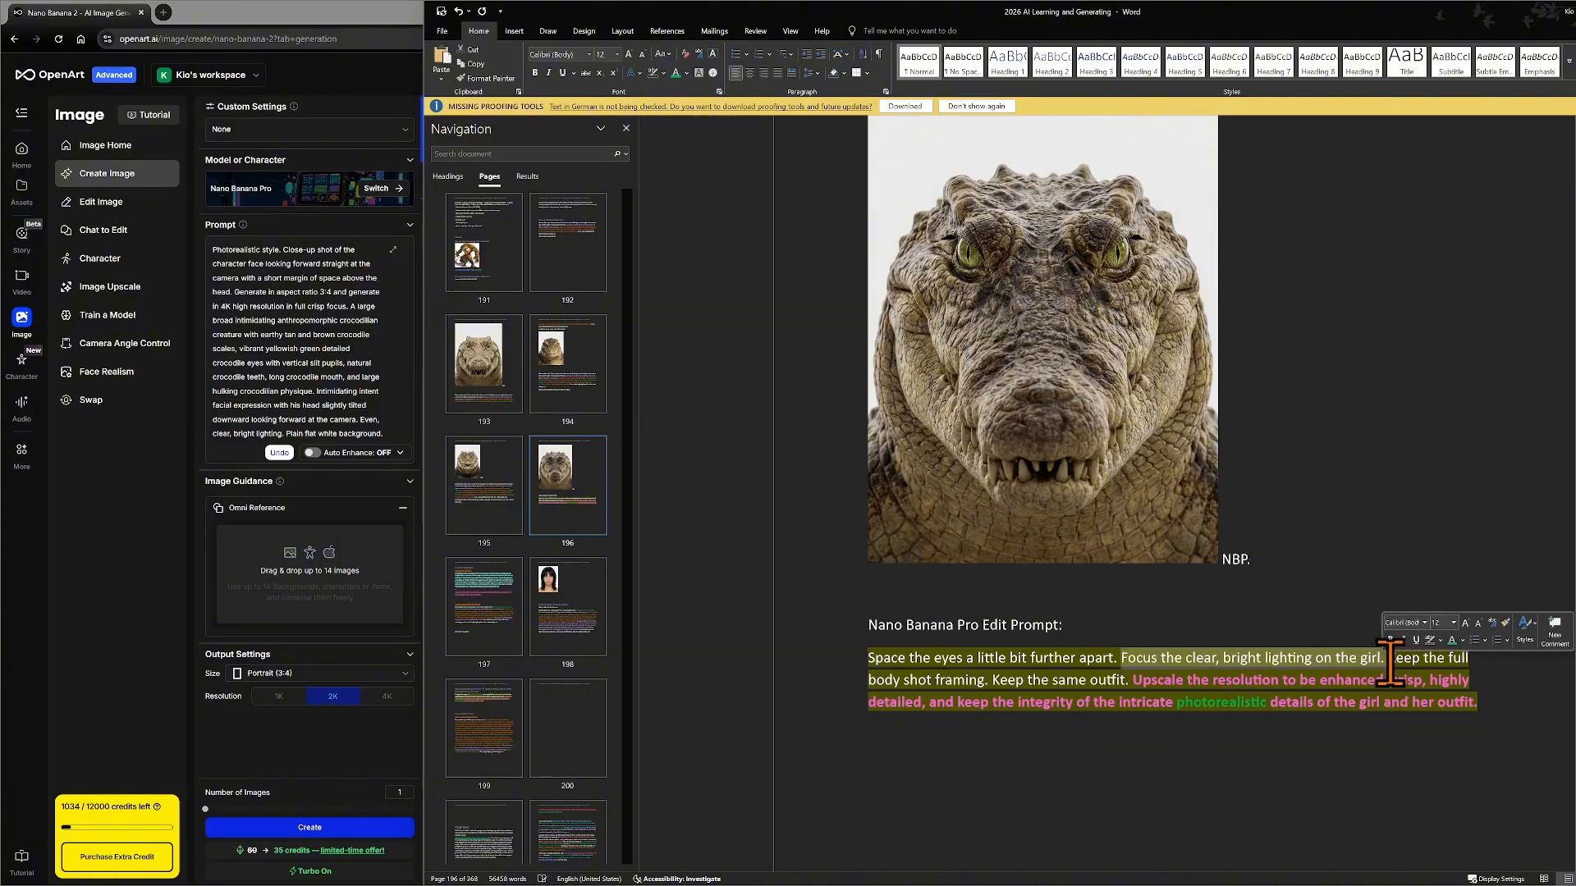
pyautogui.press('Delete')
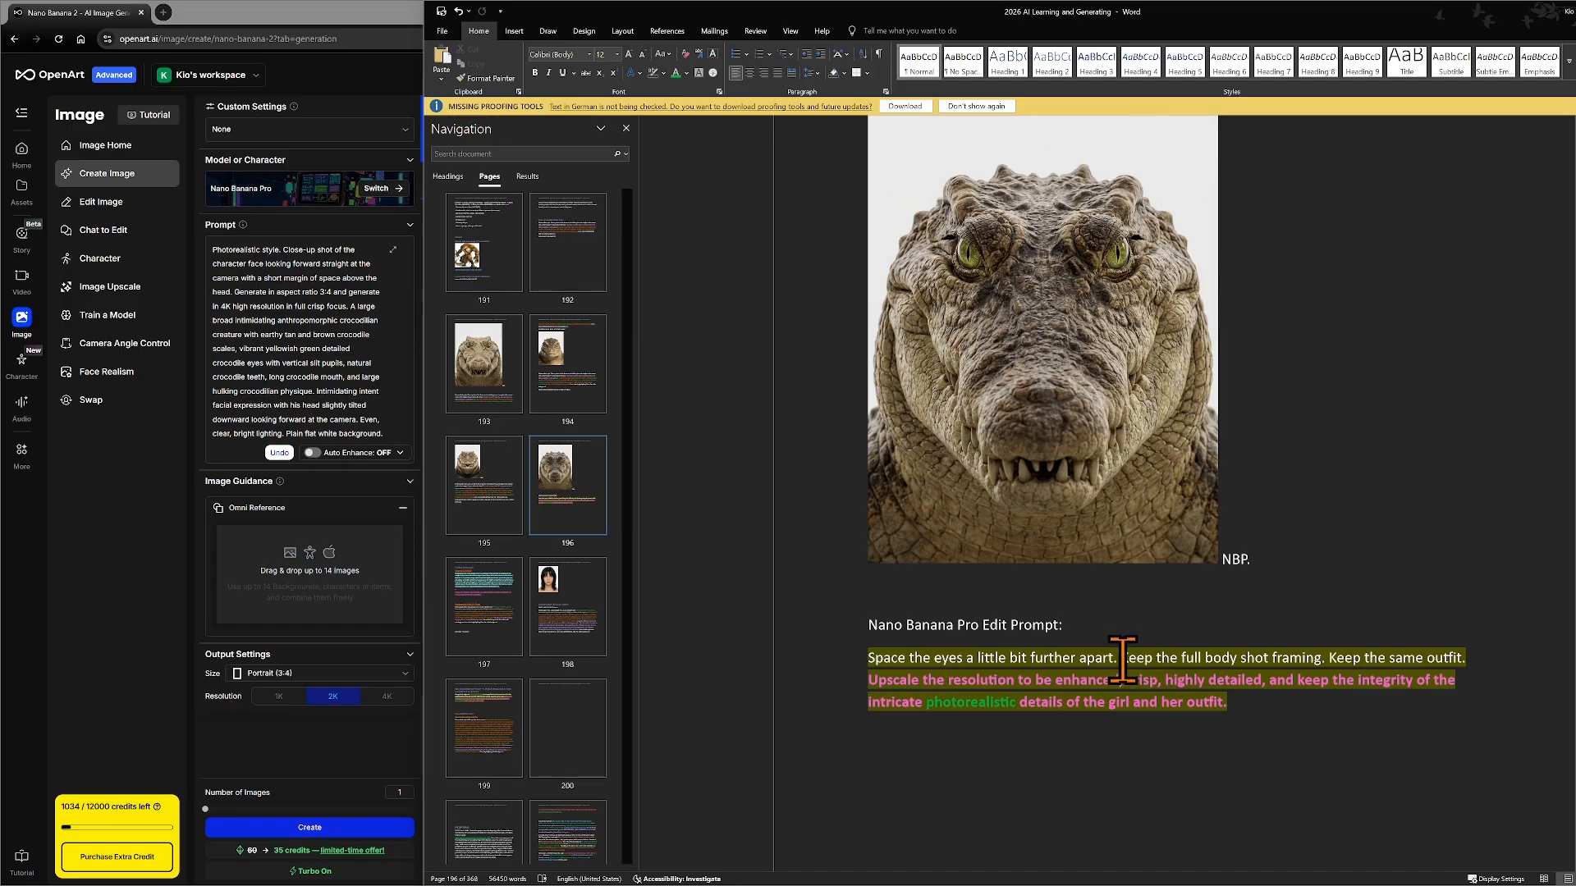
pyautogui.moveTo(1122, 662); pyautogui.dragTo(1332, 661)
pyautogui.press('Delete')
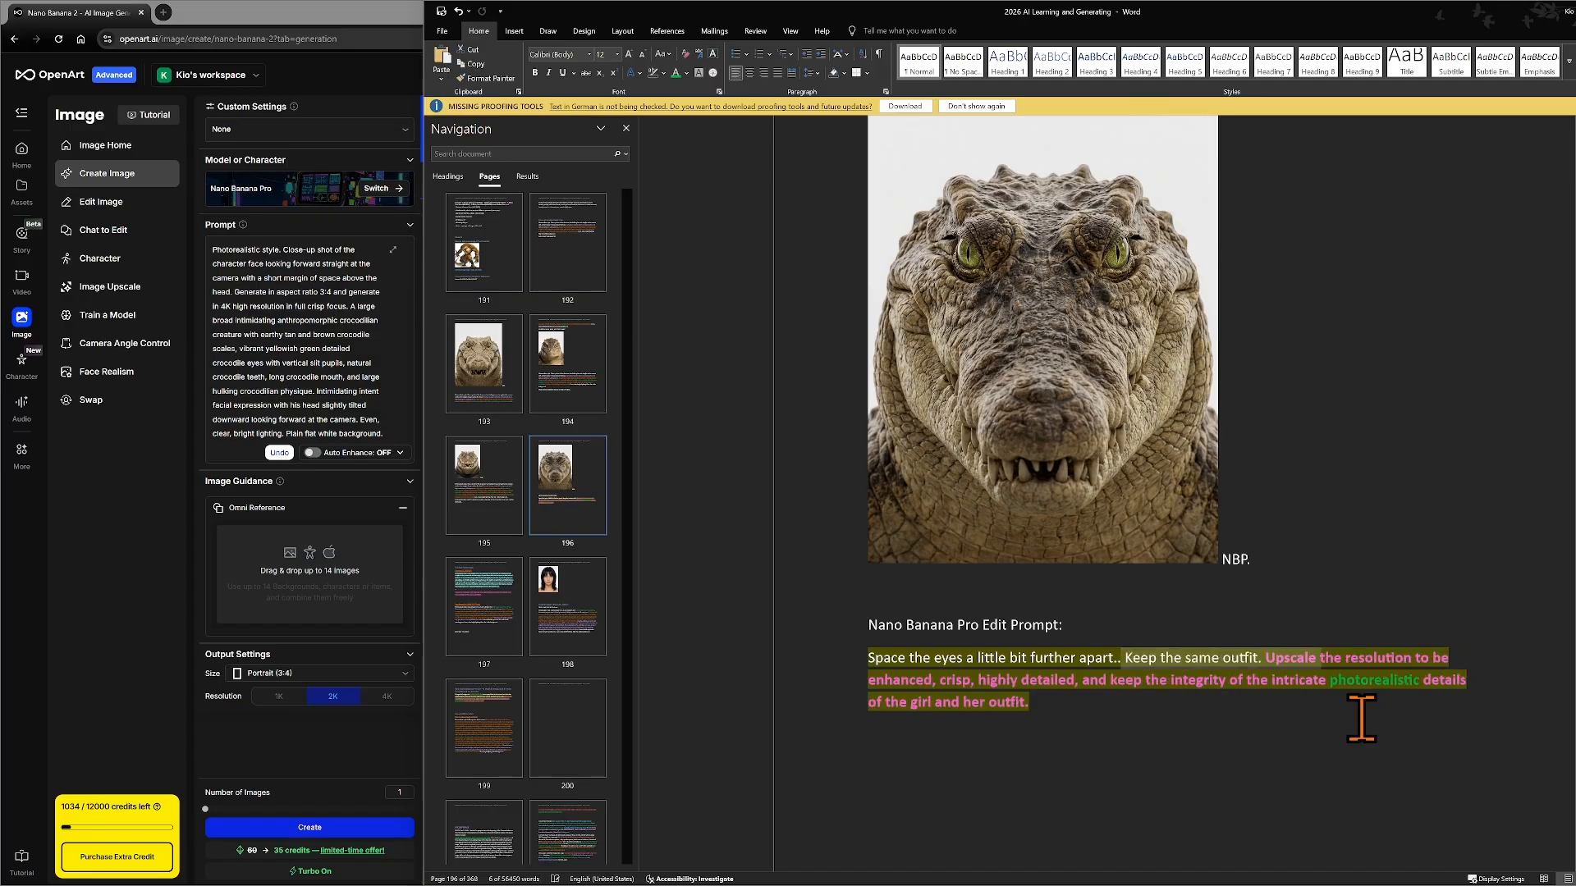
pyautogui.press('BackSpace')
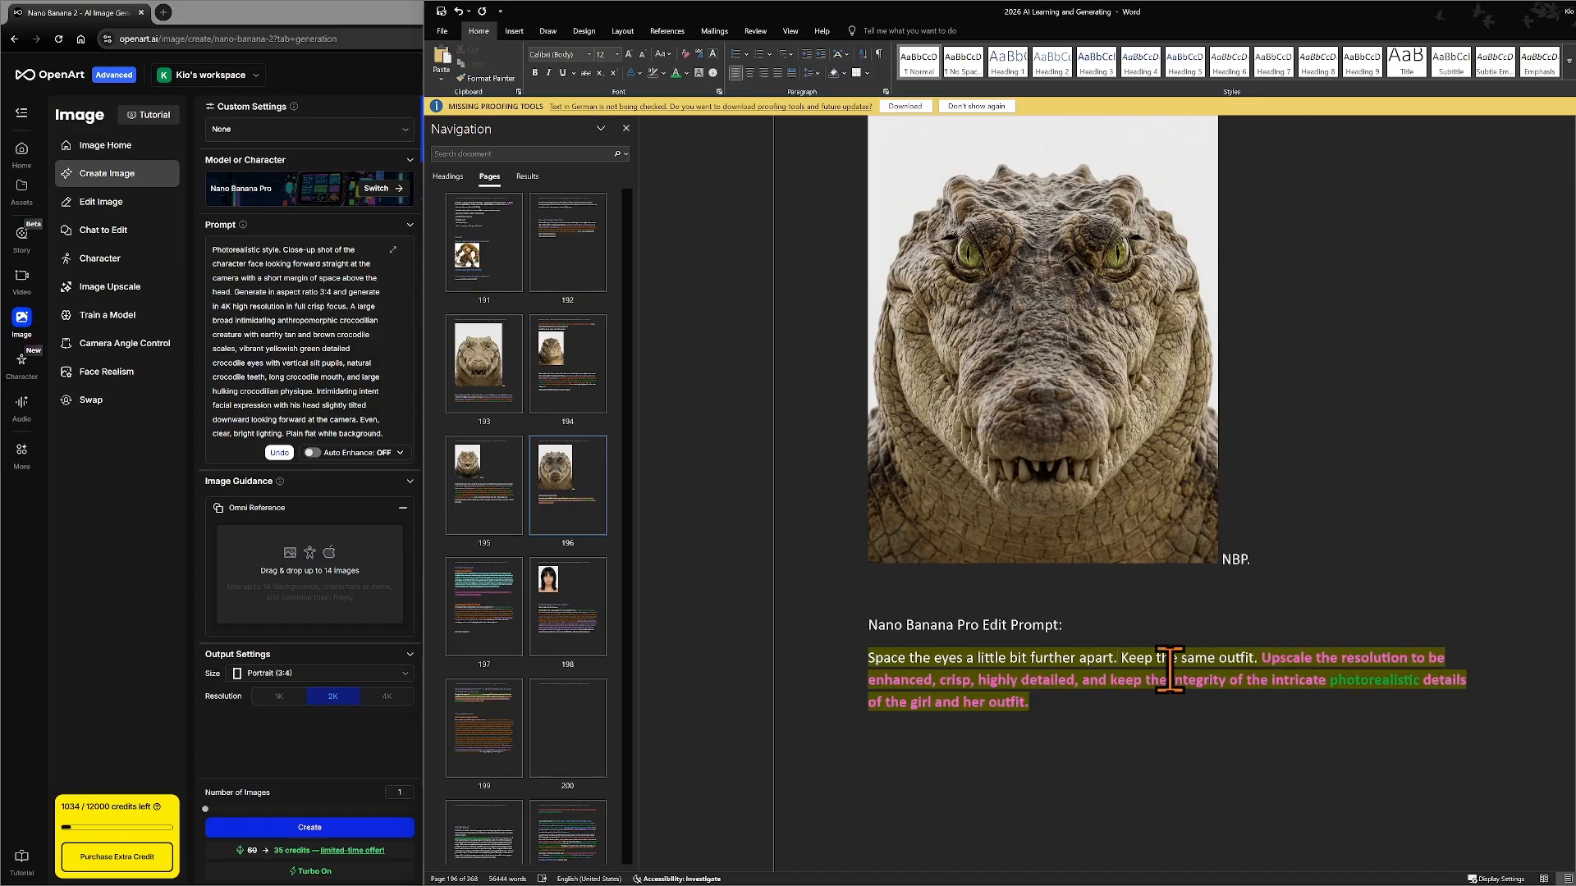
# - Reword the outfit sentence as "Keep everything else the same." and end the prompt with "details of the creature."
pyautogui.click(1157, 659)
pyautogui.write('everything else')
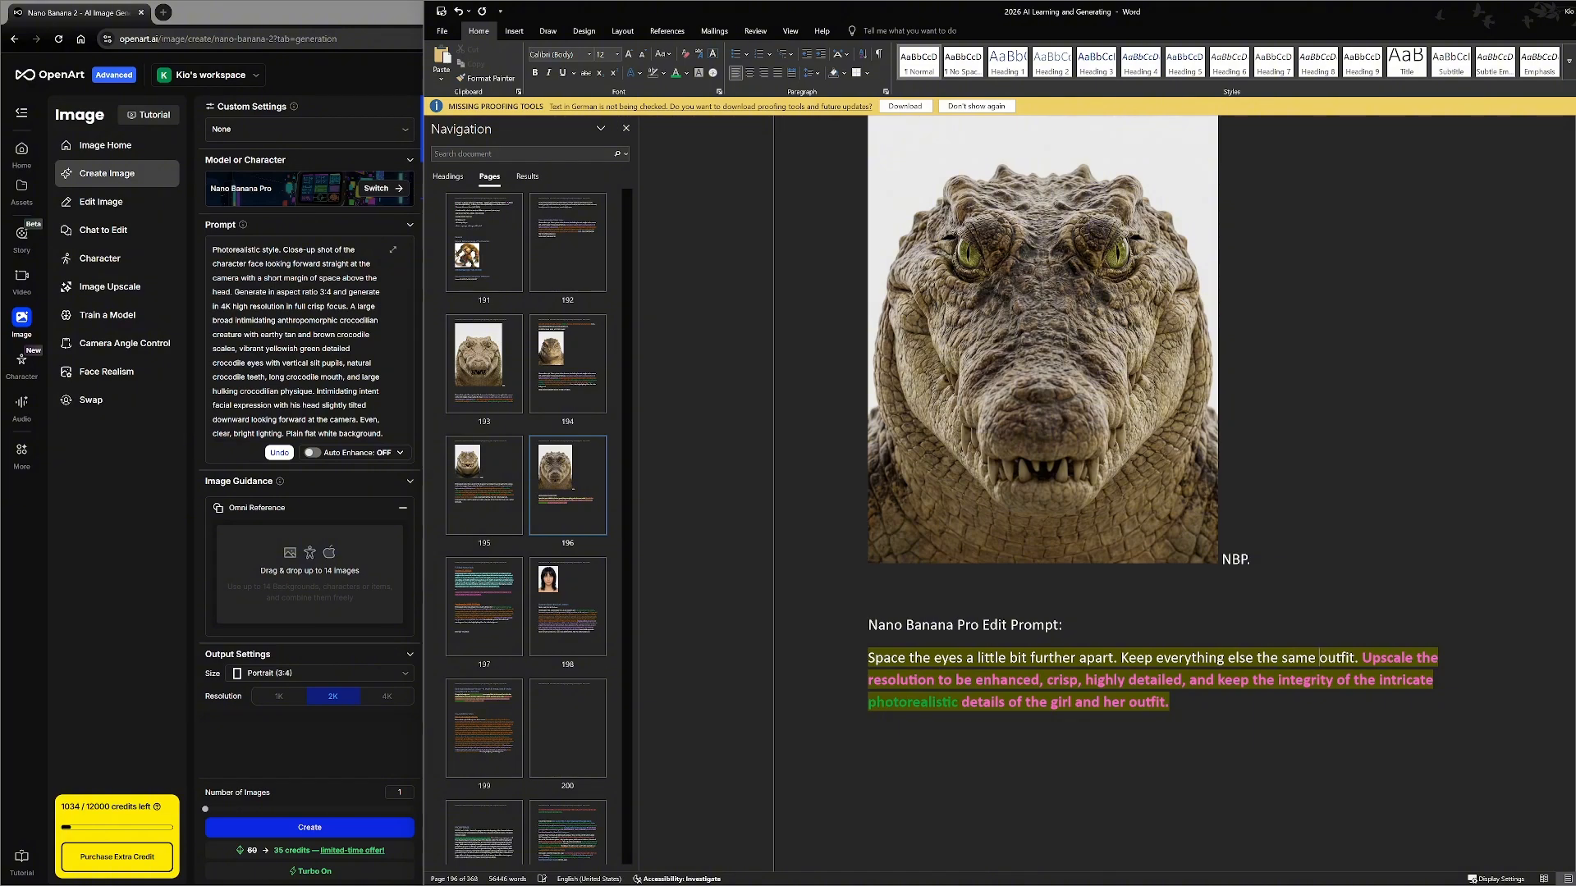
pyautogui.press('BackSpace')
pyautogui.press('Delete')
pyautogui.press('Delete')
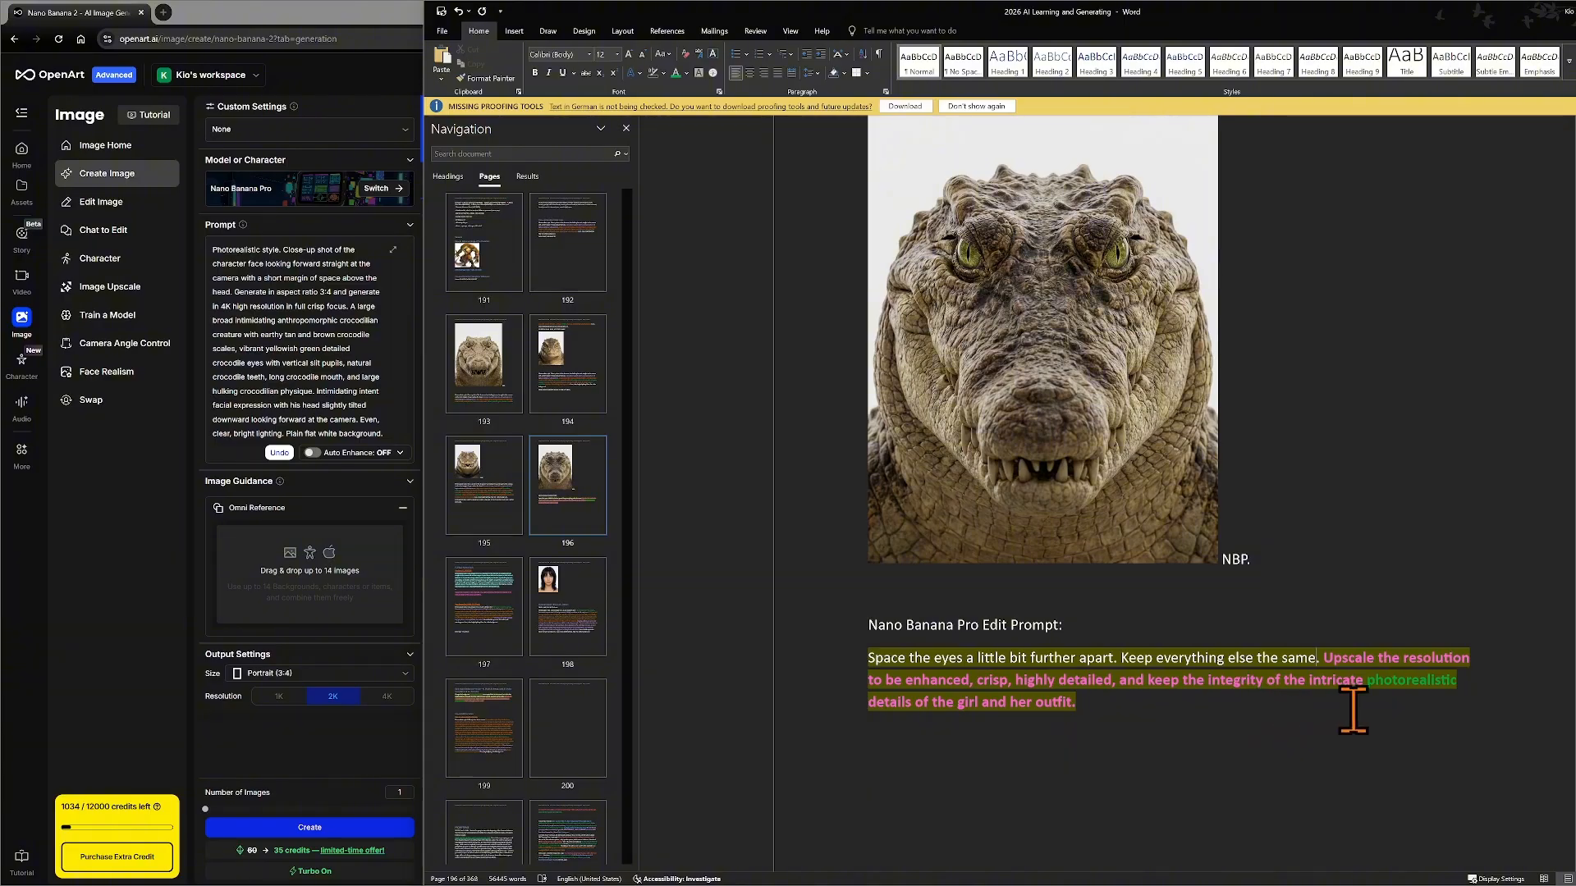
pyautogui.doubleClick(968, 702)
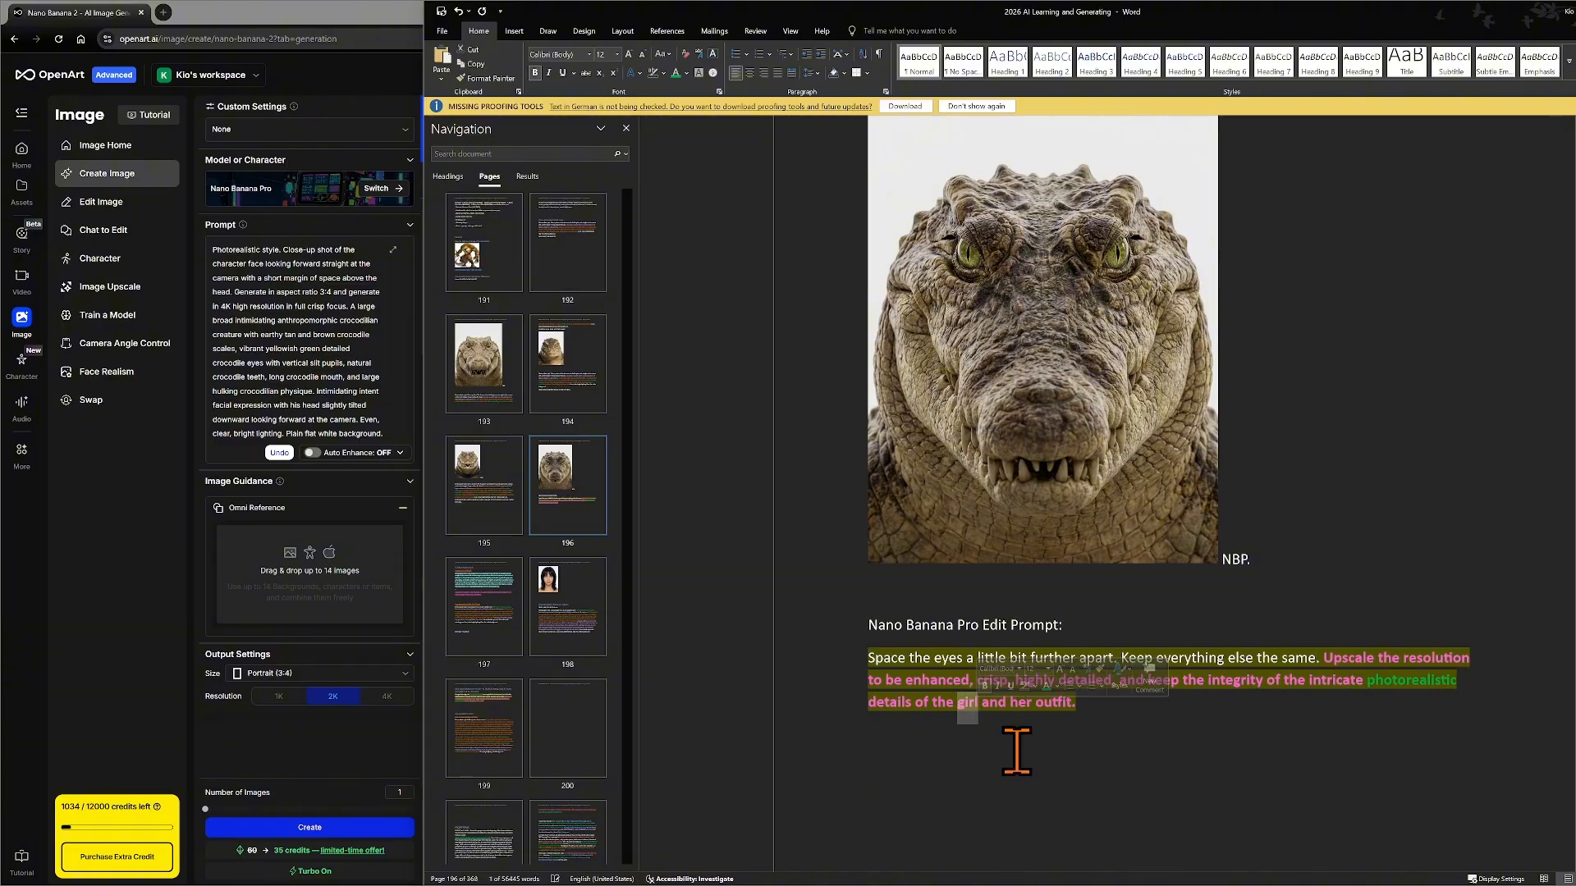
pyautogui.write('creatur')
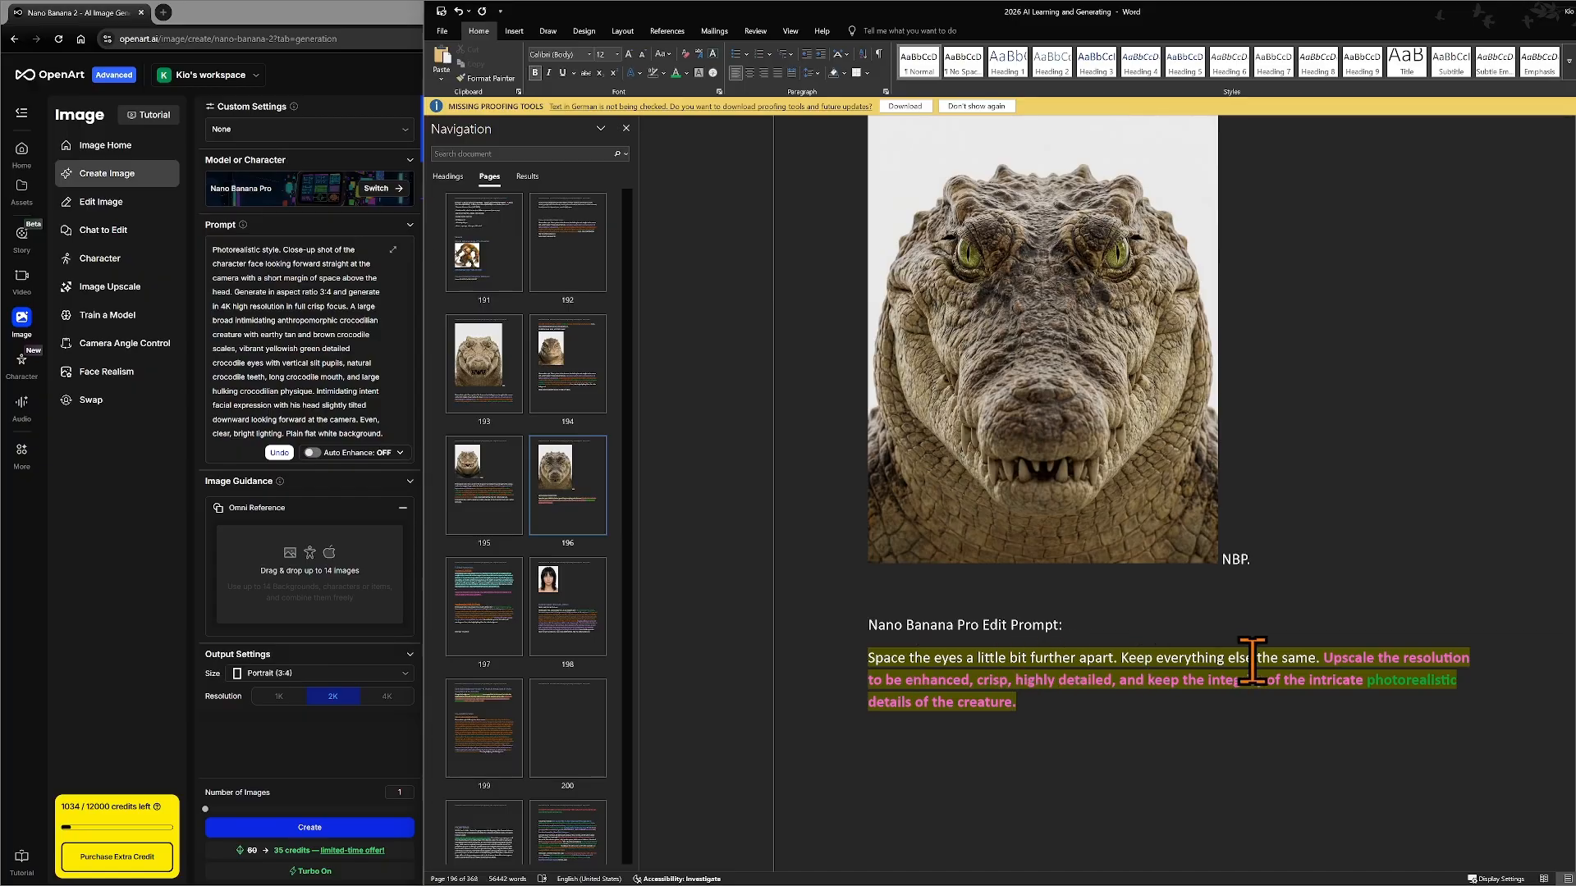
# - Copy the whole finished edit prompt paragraph about spacing the eyes further apart
pyautogui.scroll(1, 1288, 662)
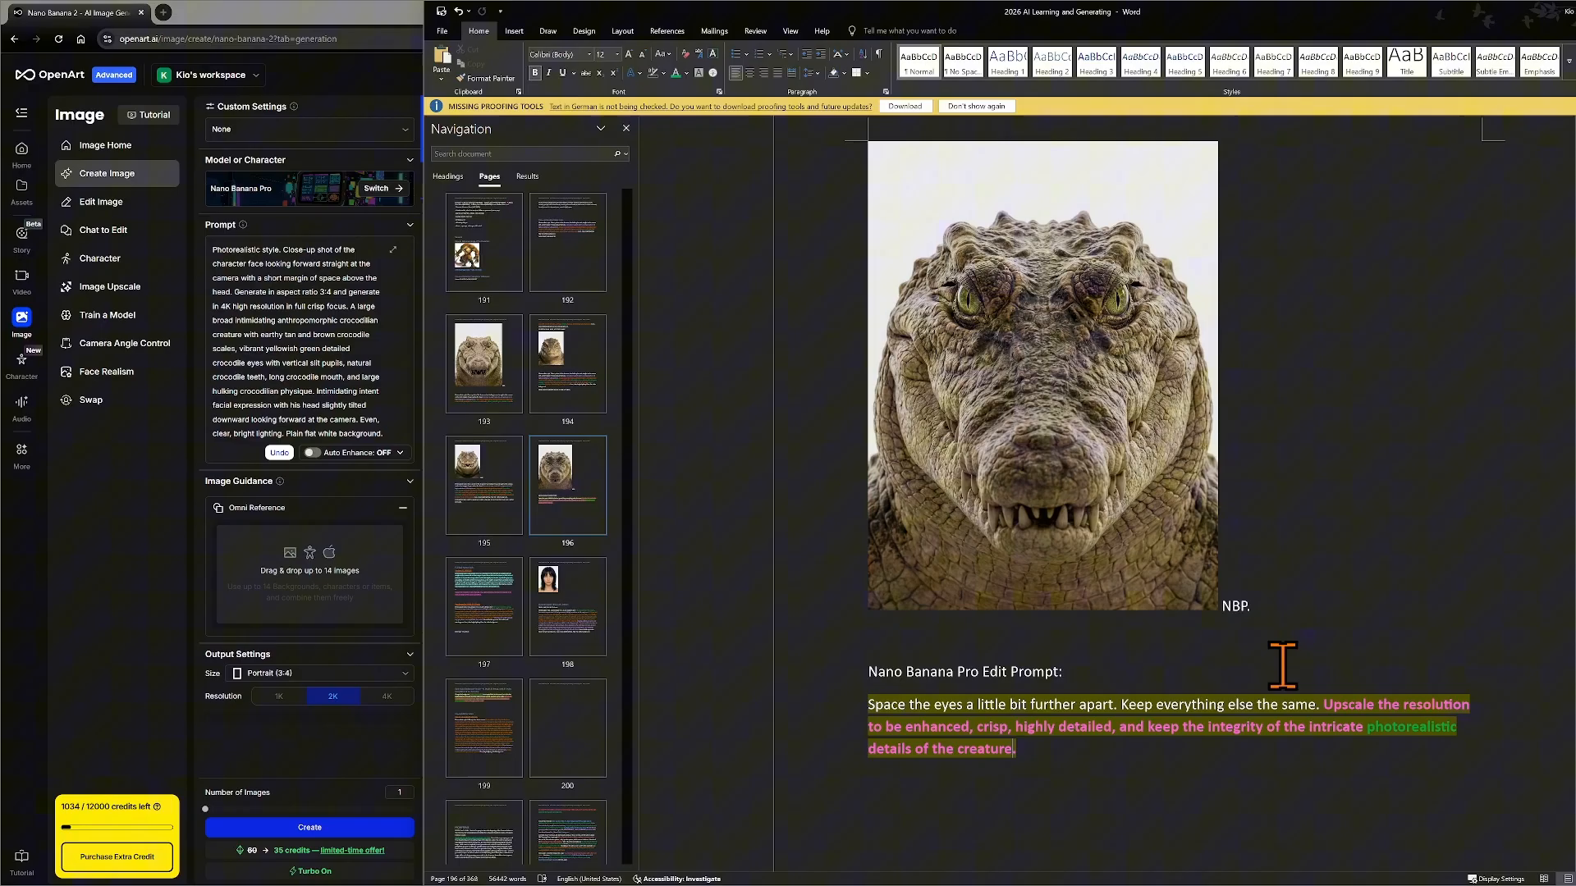
pyautogui.tripleClick(1120, 722)
pyautogui.rightClick(1117, 723)
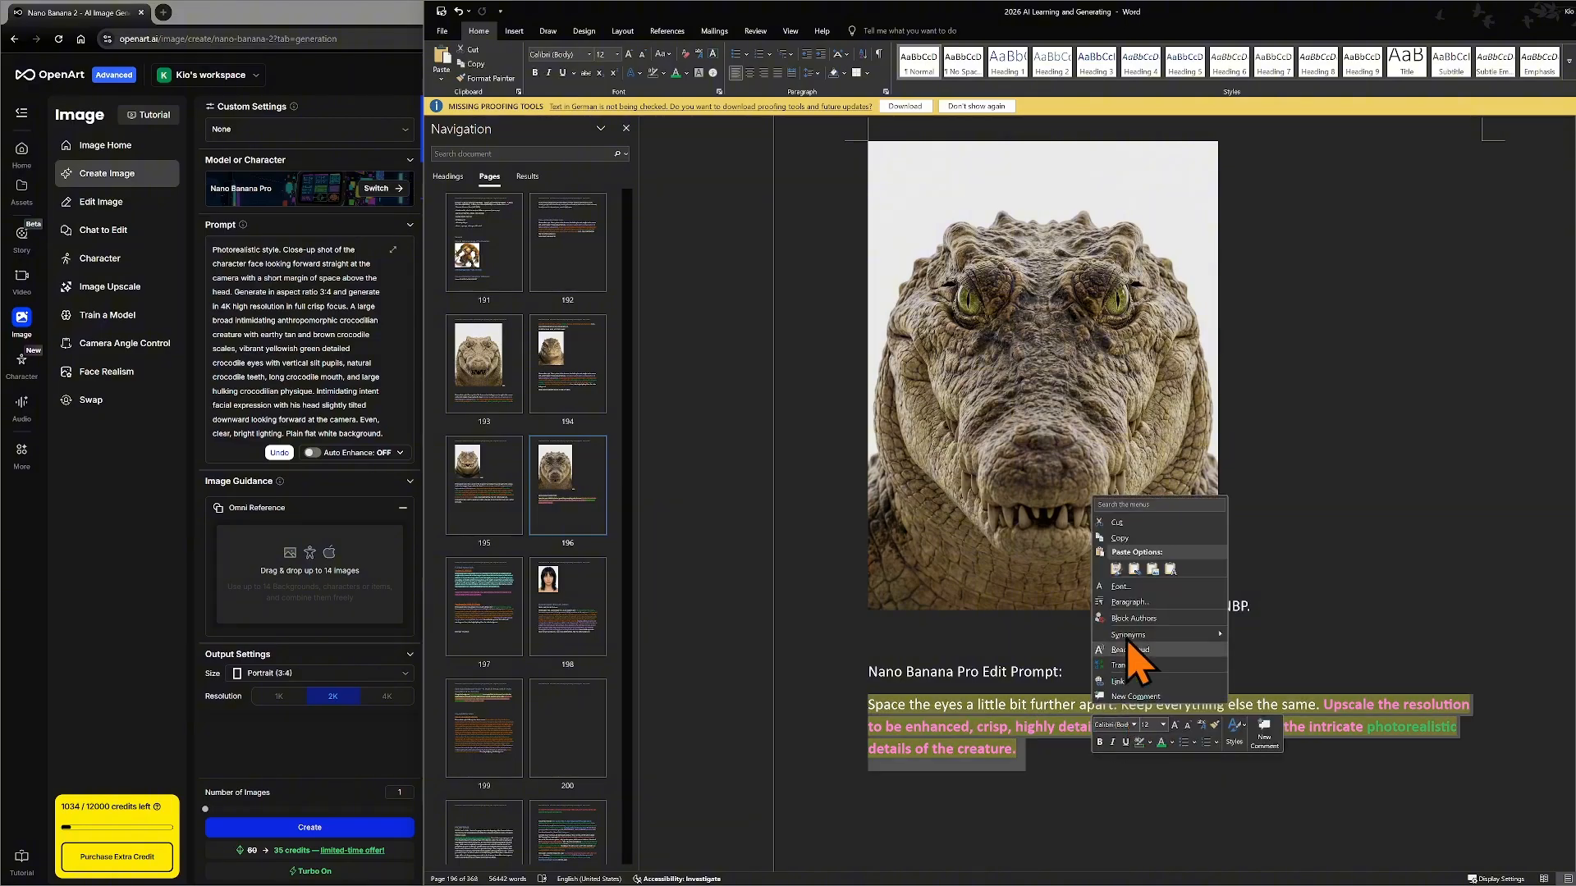
pyautogui.click(1121, 538)
# - Switch to OpenArt and replace the existing image prompt with the copied edit prompt as plain text
pyautogui.click(329, 354)
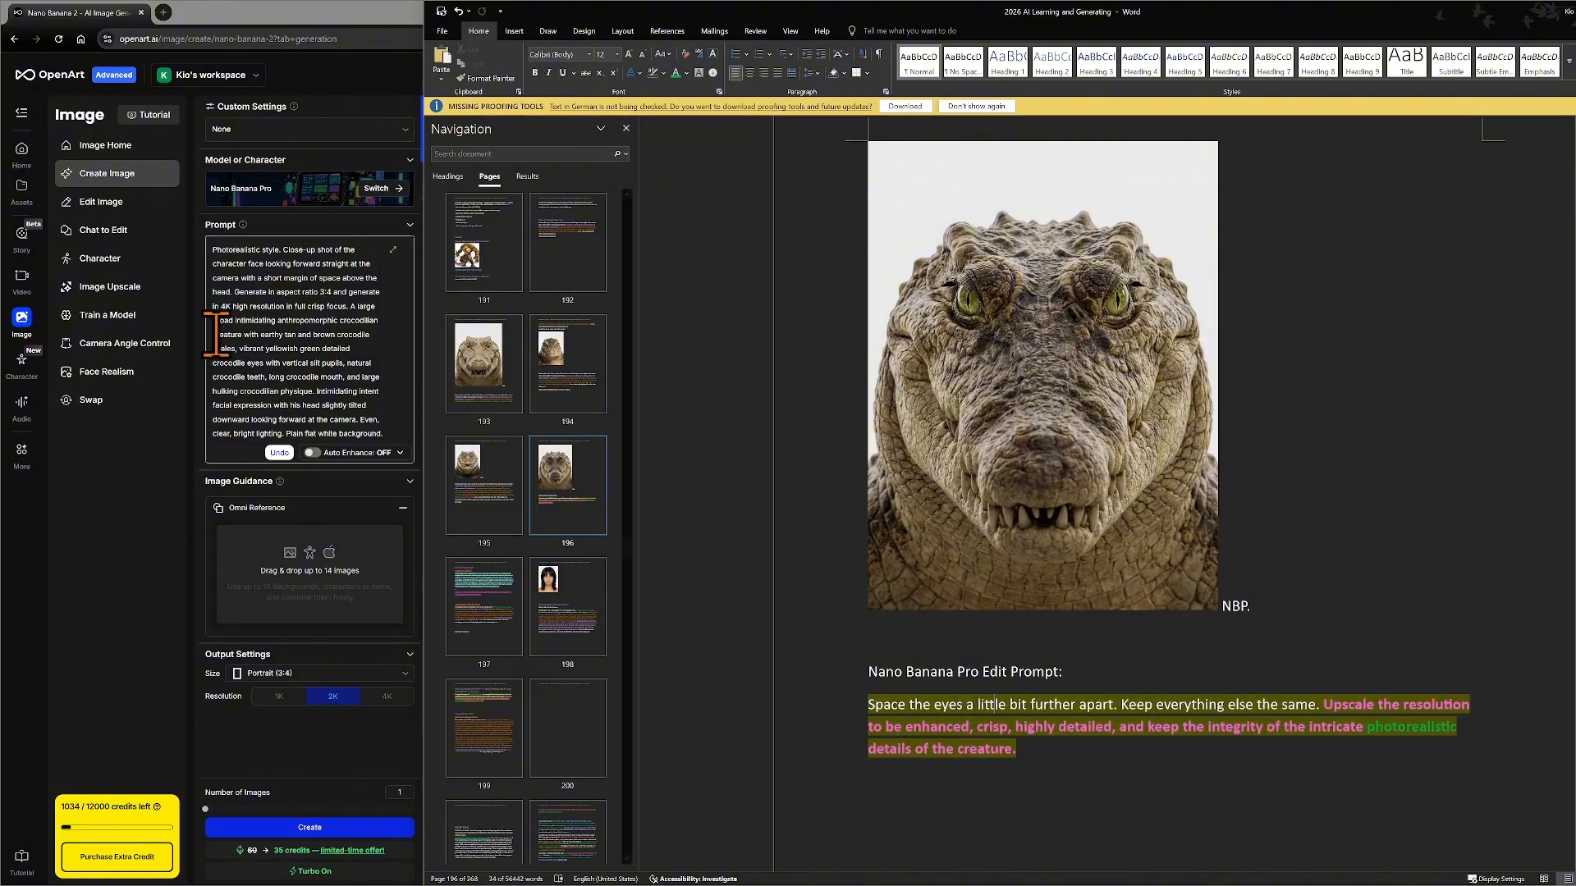
pyautogui.hotkey('ctrl', 'a')
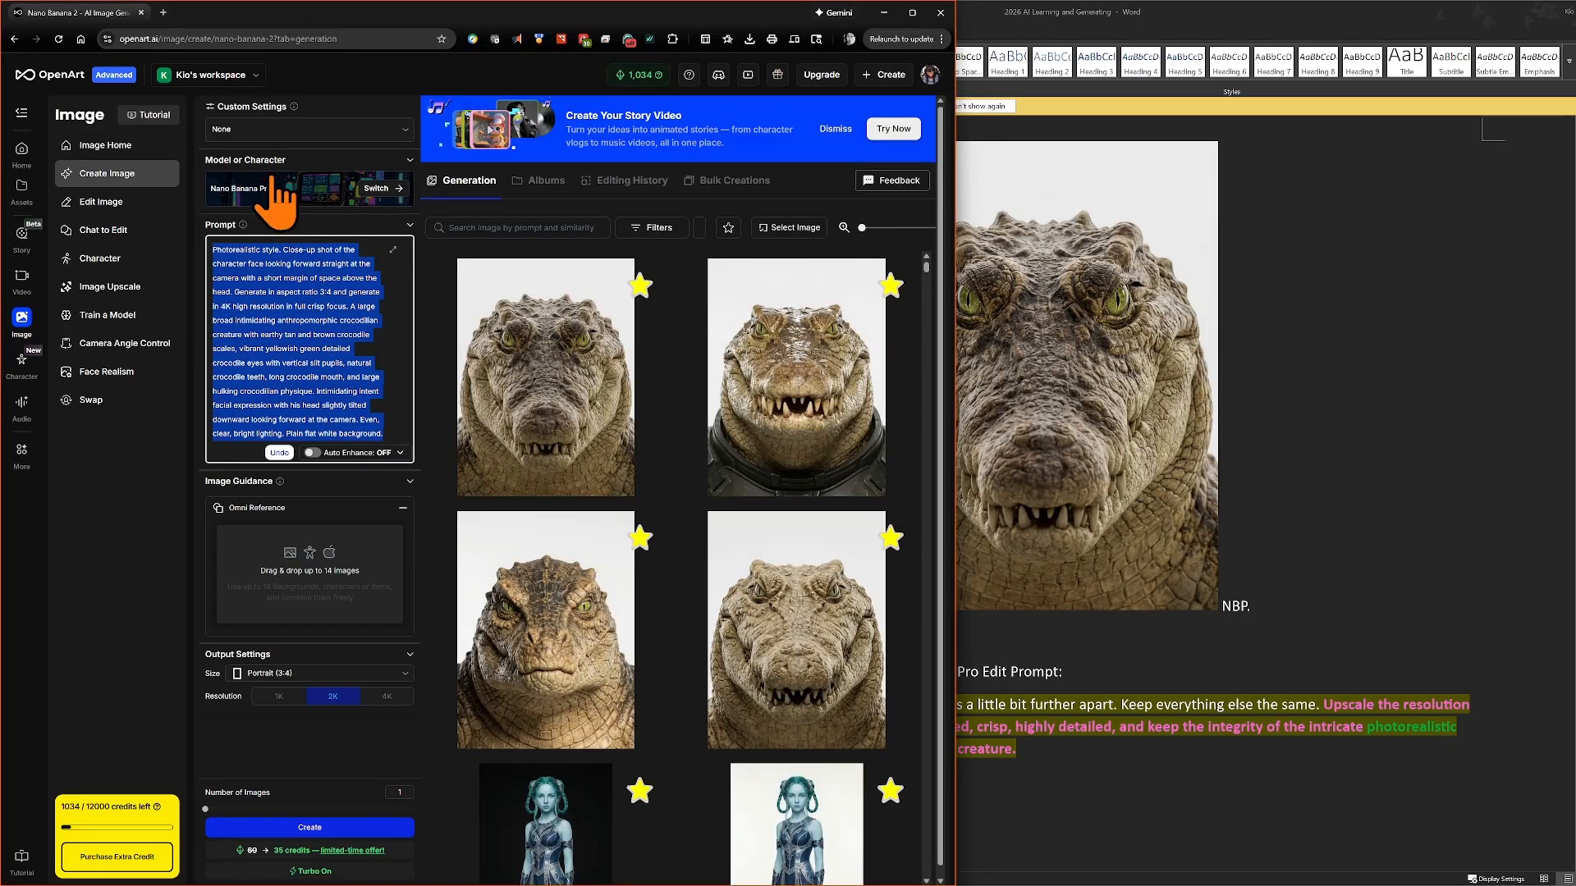
pyautogui.press('BackSpace')
pyautogui.rightClick(257, 265)
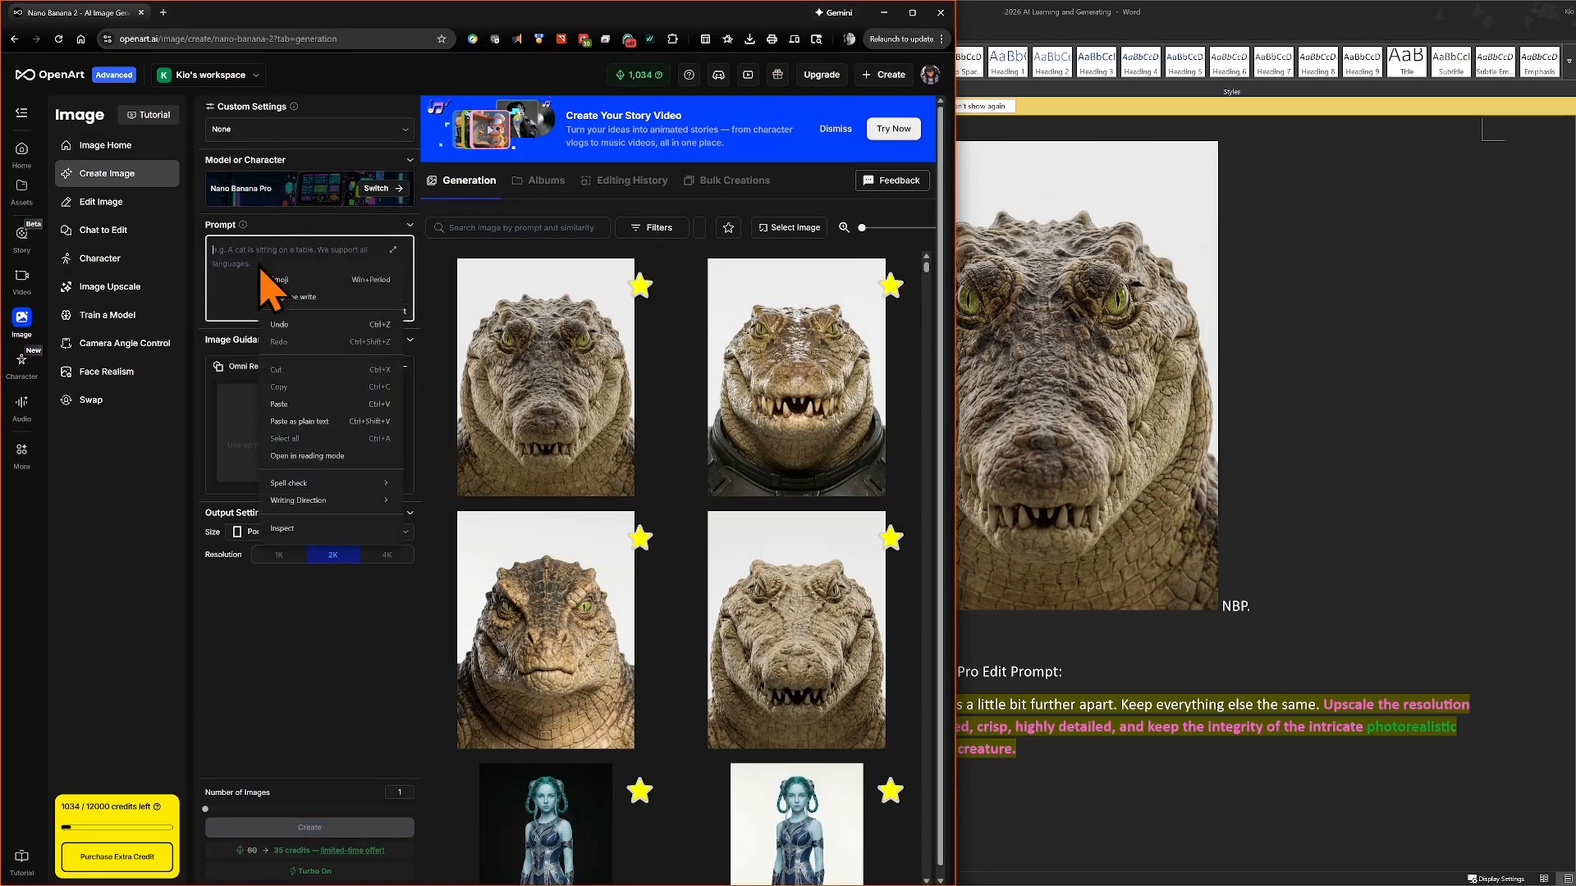
pyautogui.click(320, 423)
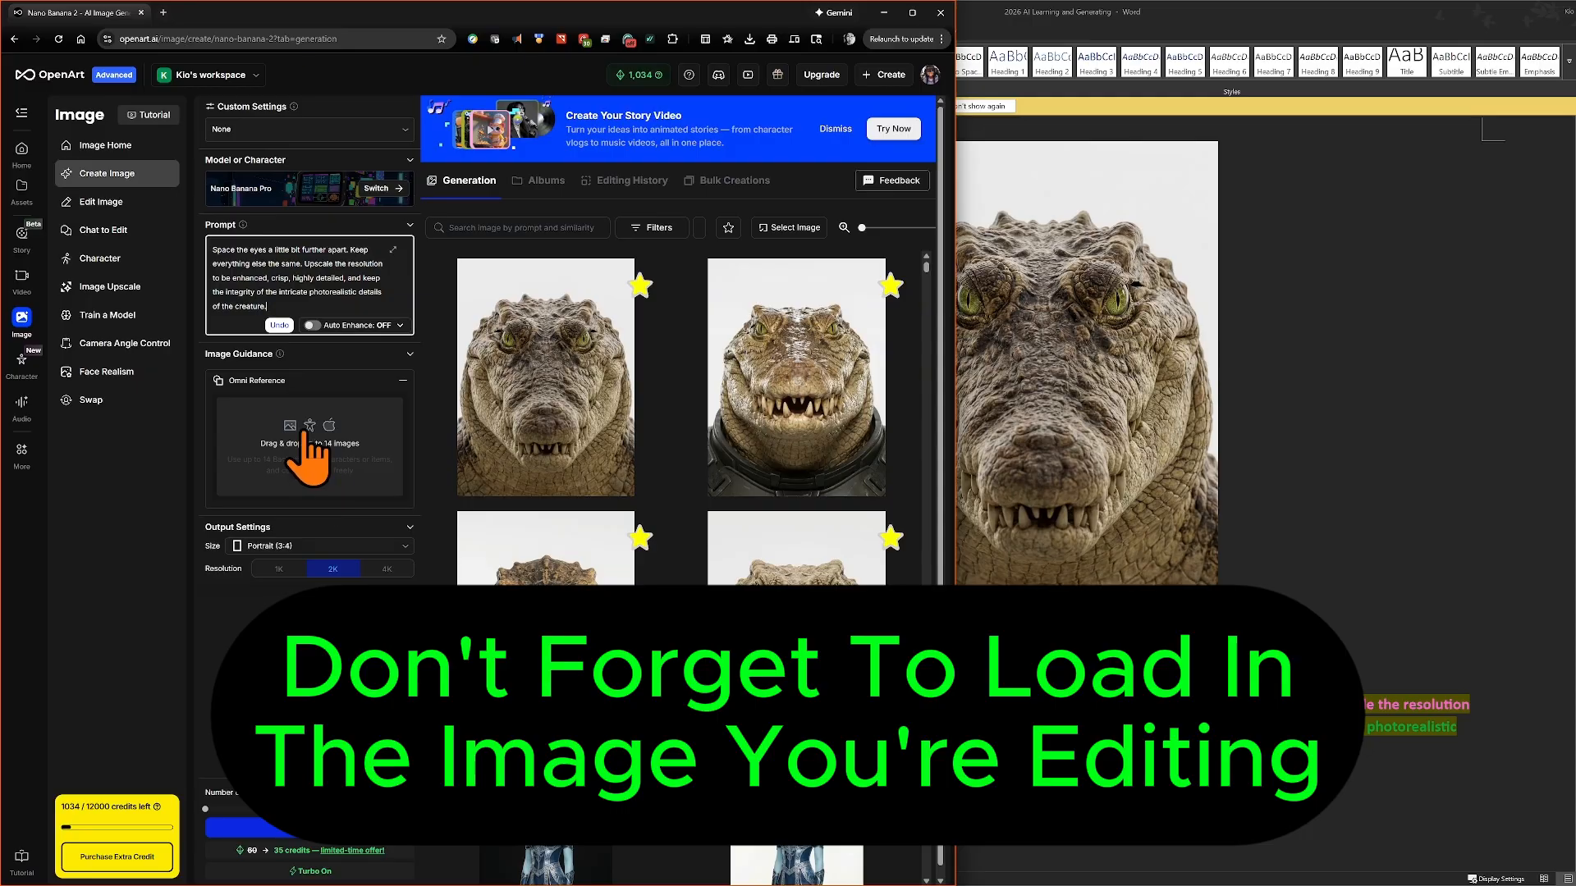
# - Load the newest crocodile image from the generation history as the Omni Reference
pyautogui.click(301, 430)
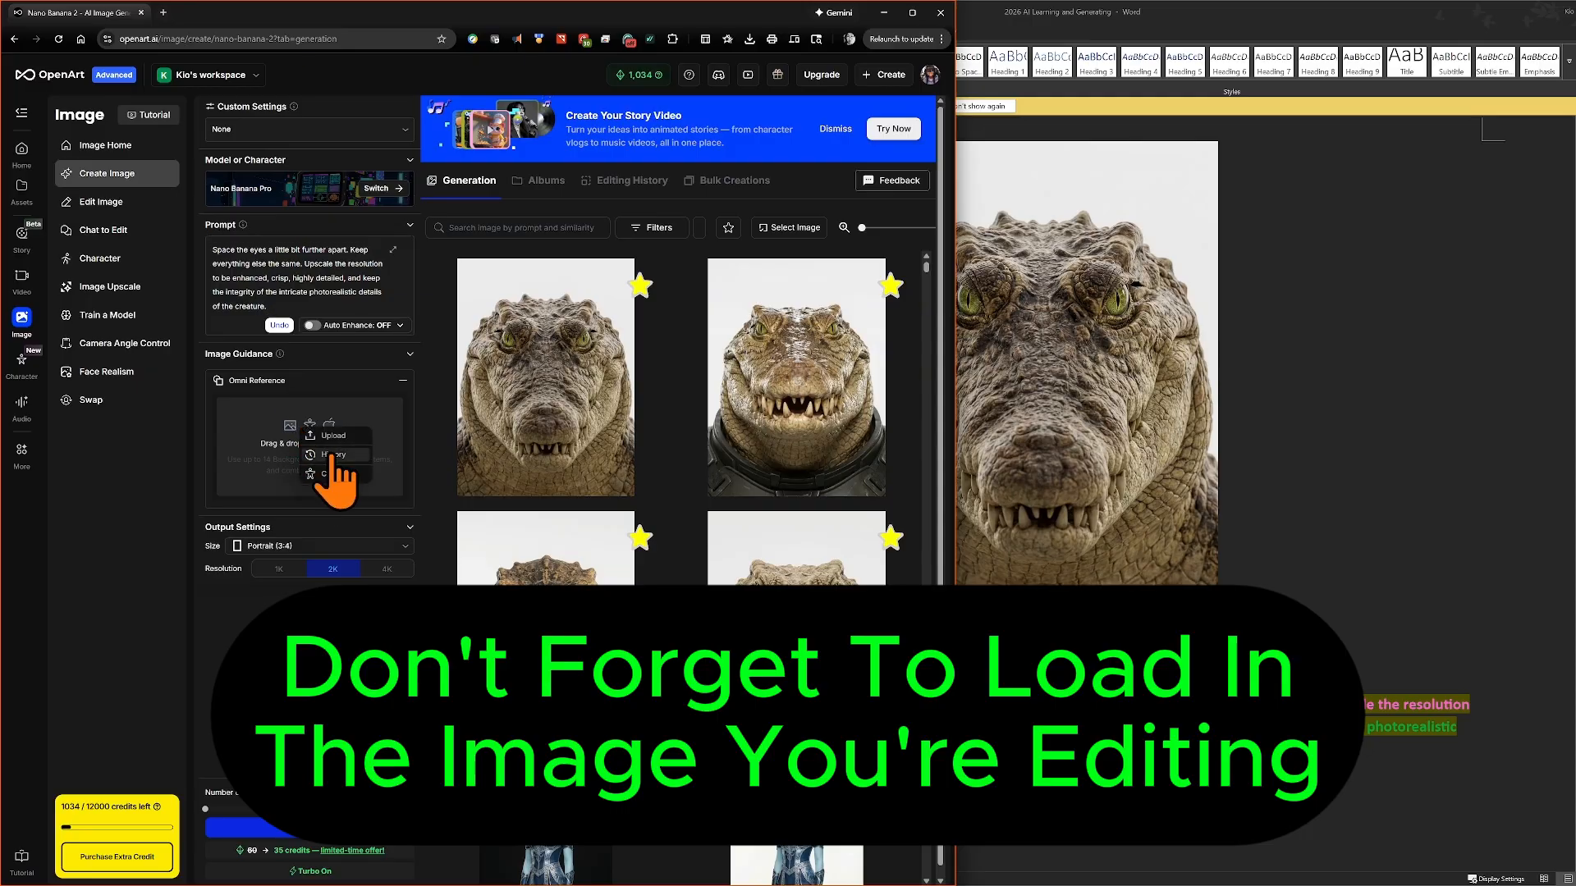
pyautogui.click(333, 456)
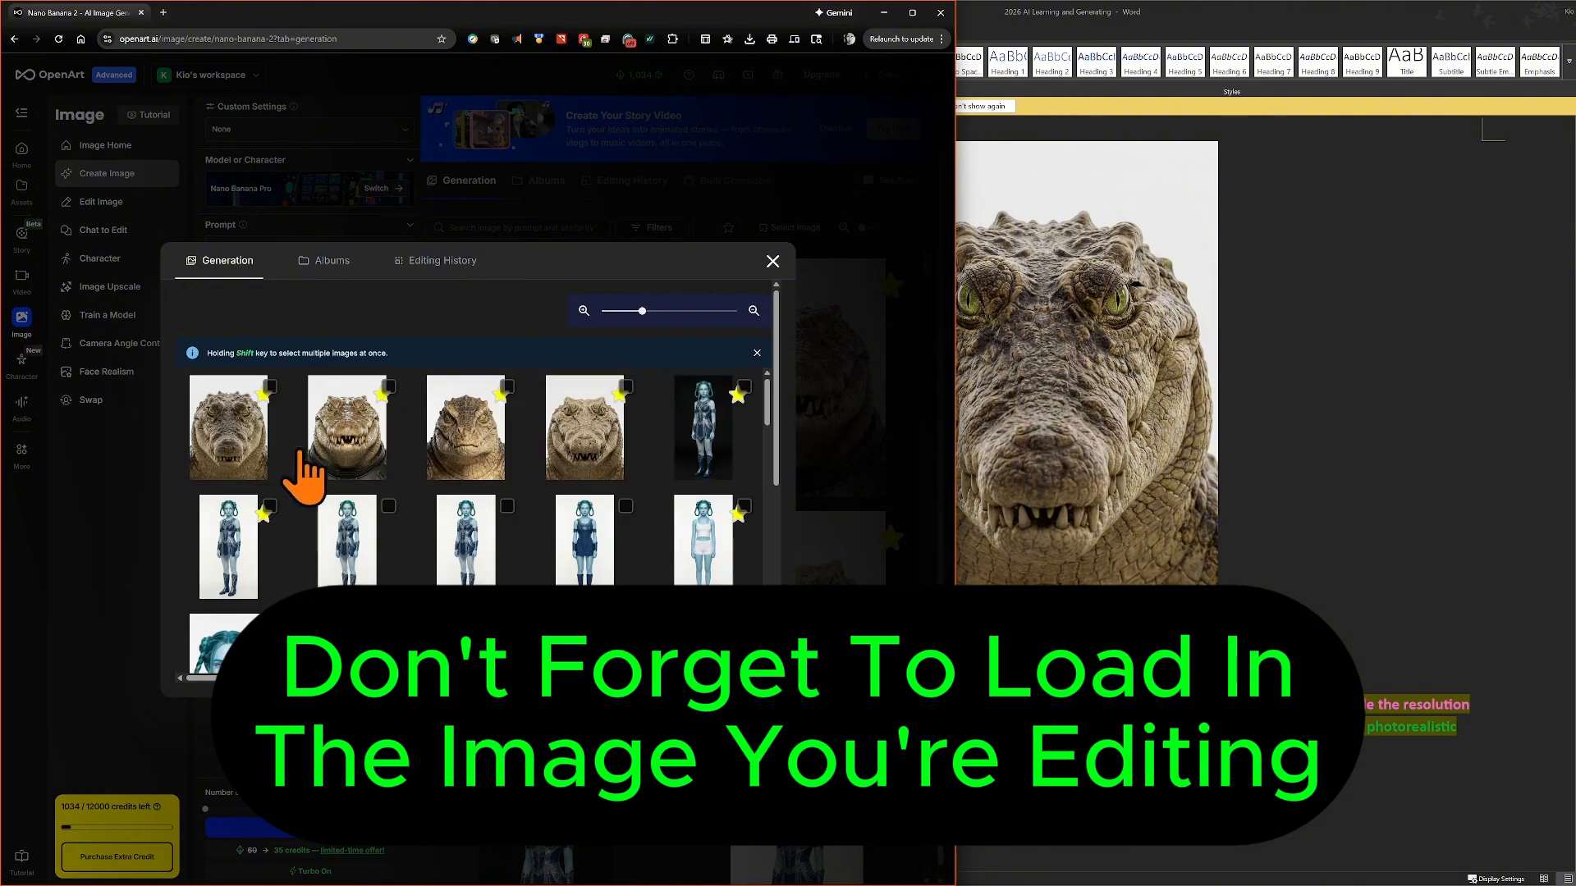
pyautogui.click(231, 435)
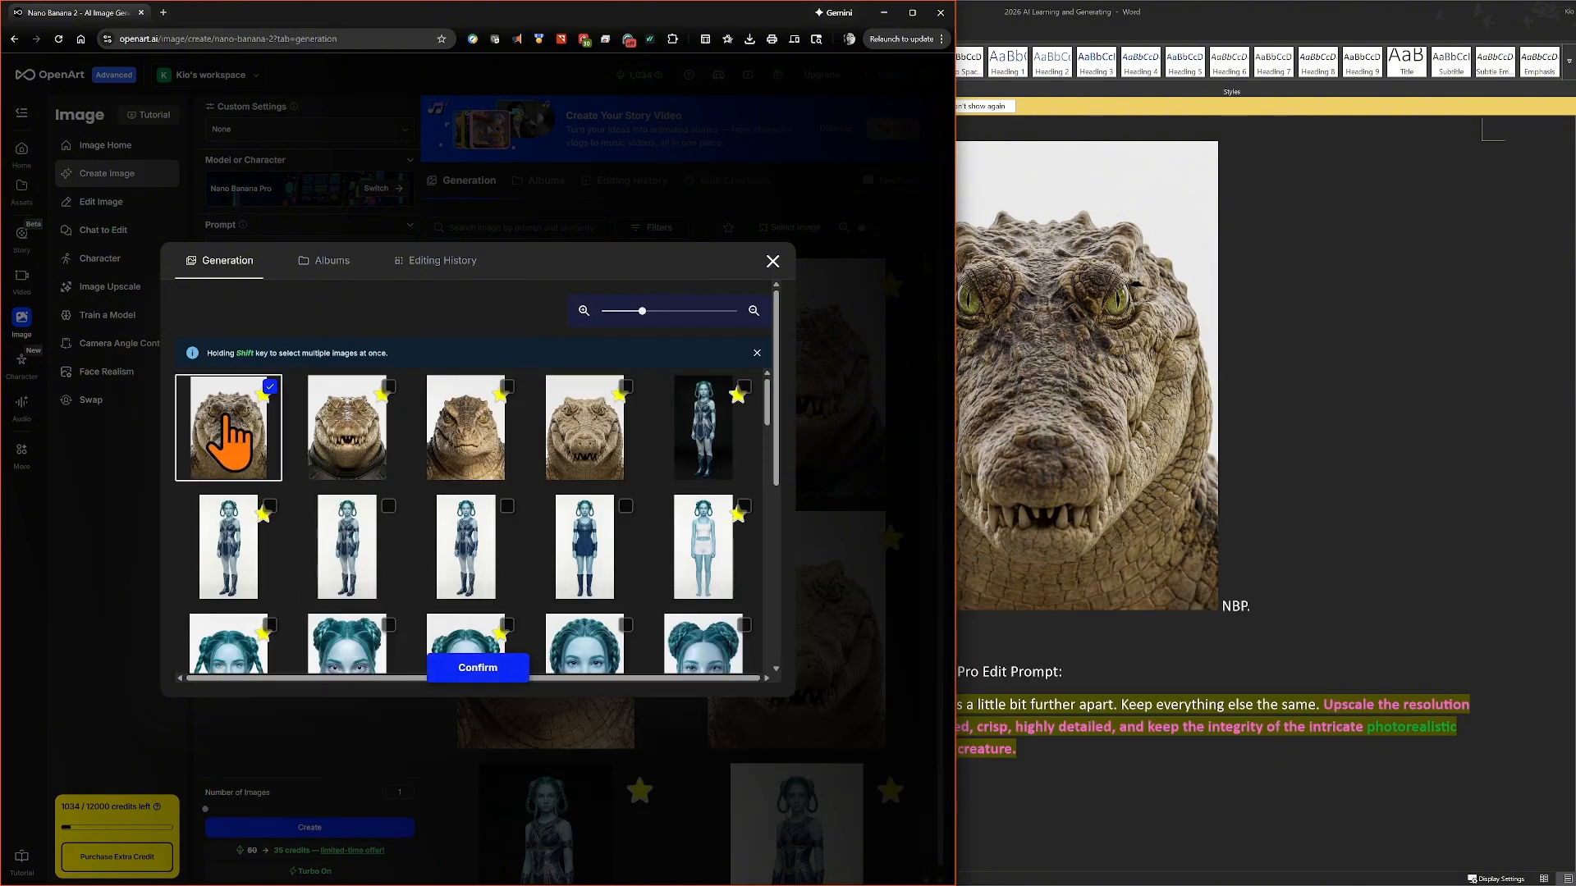
pyautogui.click(484, 669)
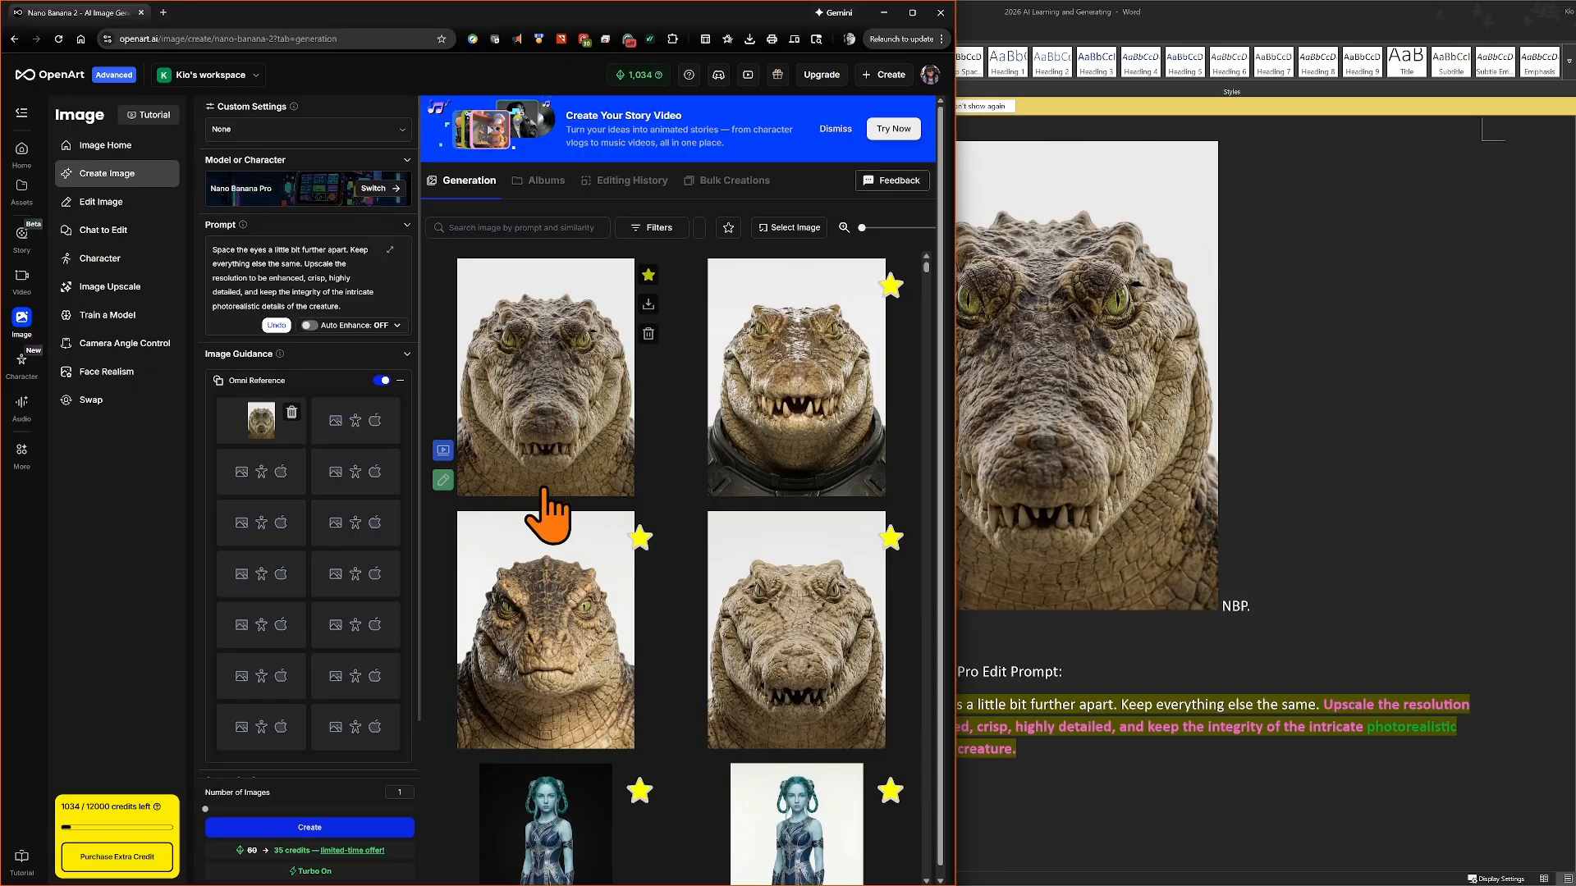
# - Switch to the Word document and compare the eye spacing and head shape in the earlier crocodile versions
pyautogui.click(1336, 488)
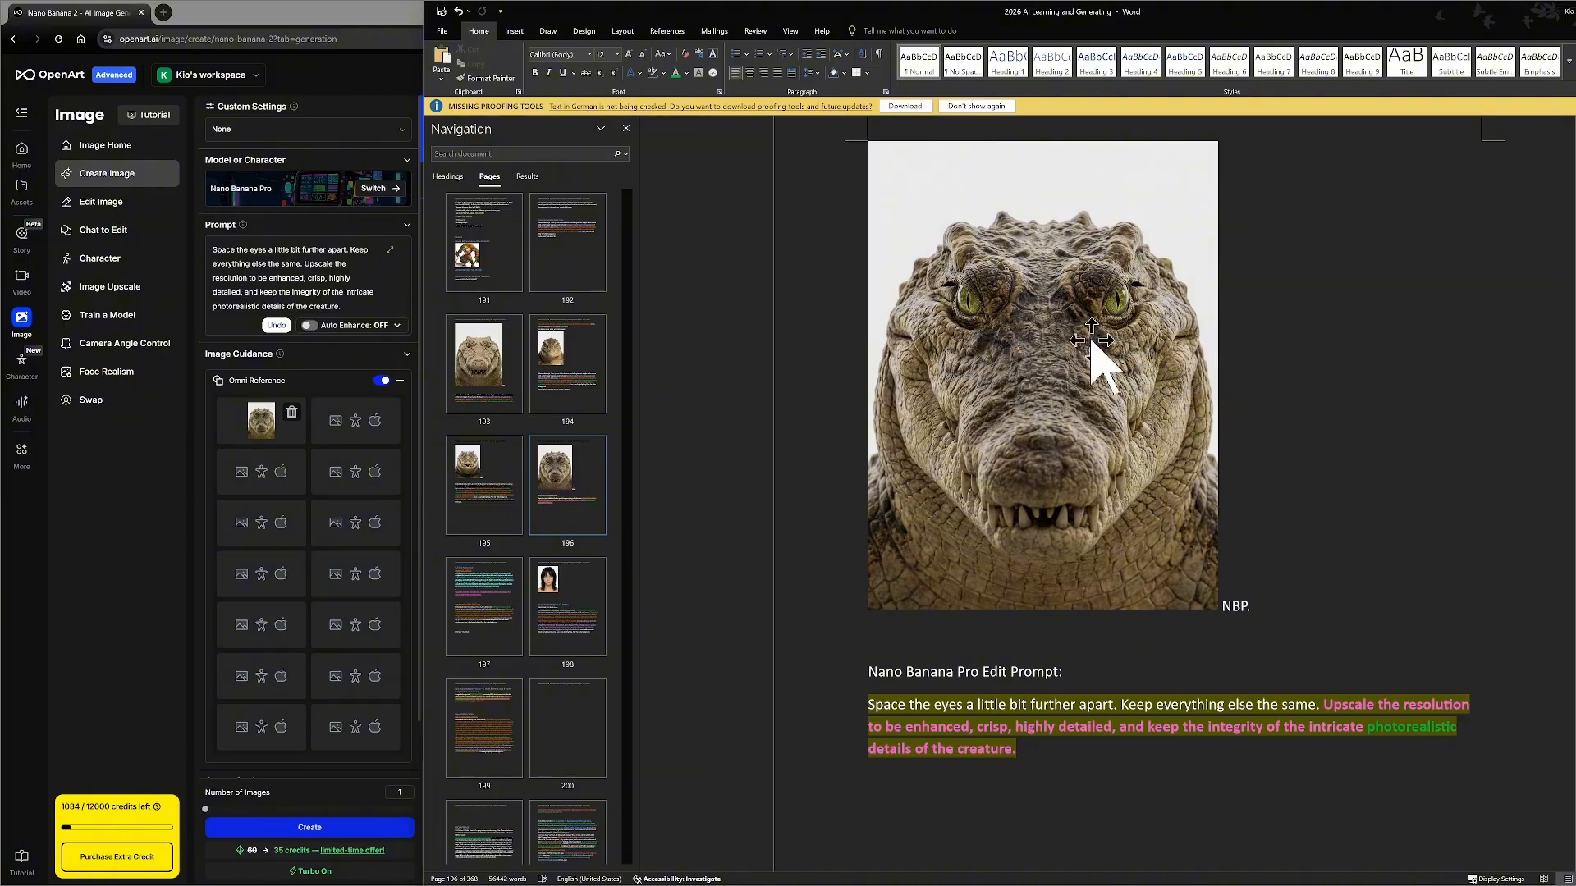
pyautogui.scroll(10, 1100, 361)
pyautogui.scroll(4, 1207, 360)
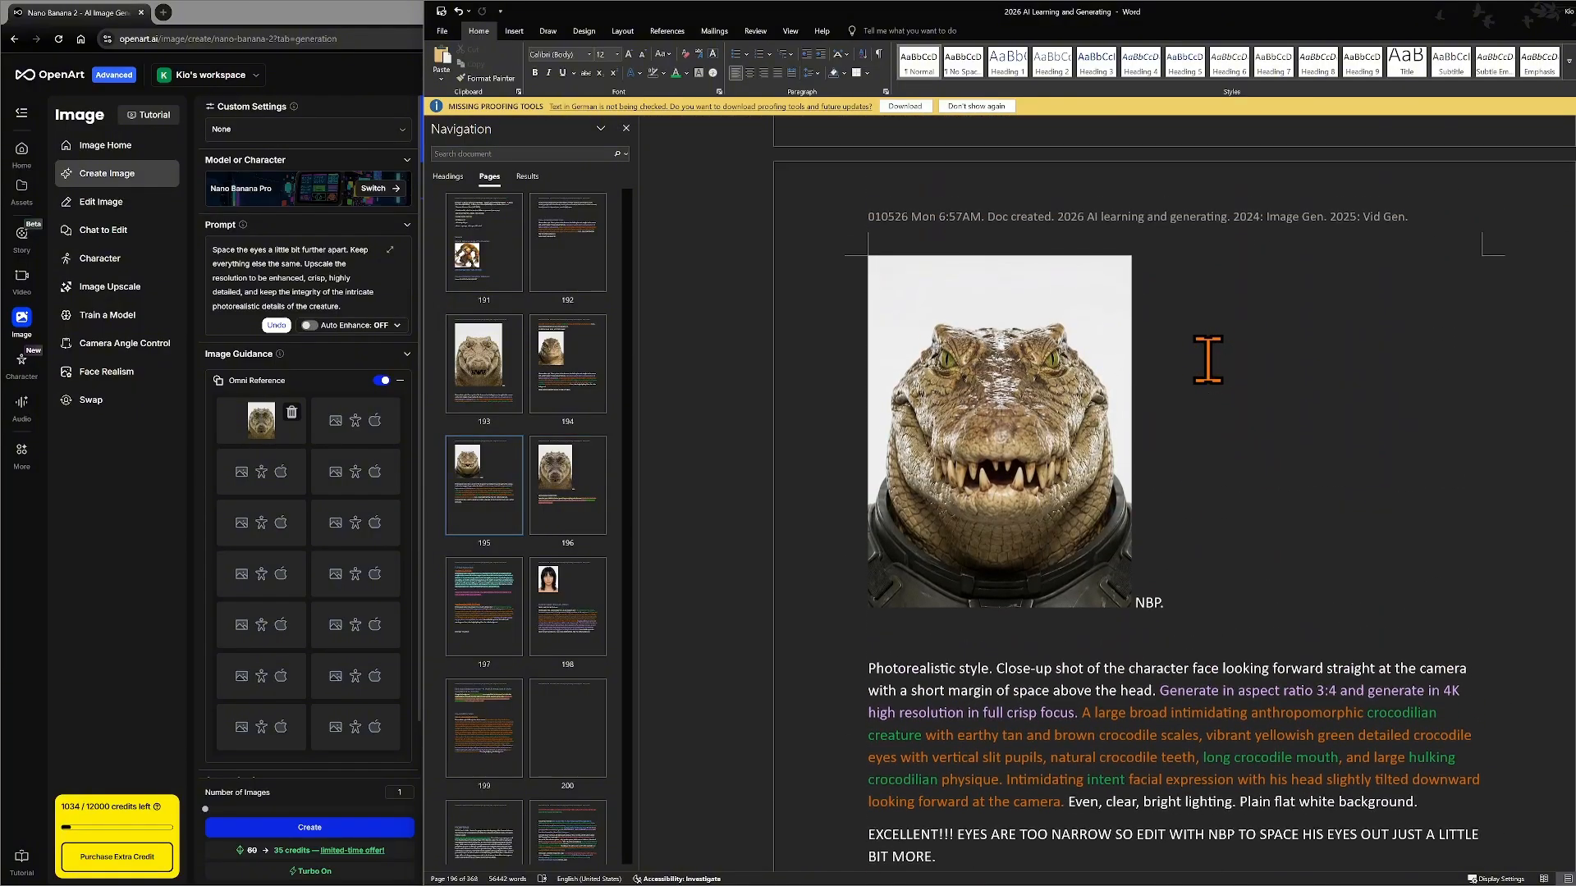
pyautogui.scroll(10, 1207, 360)
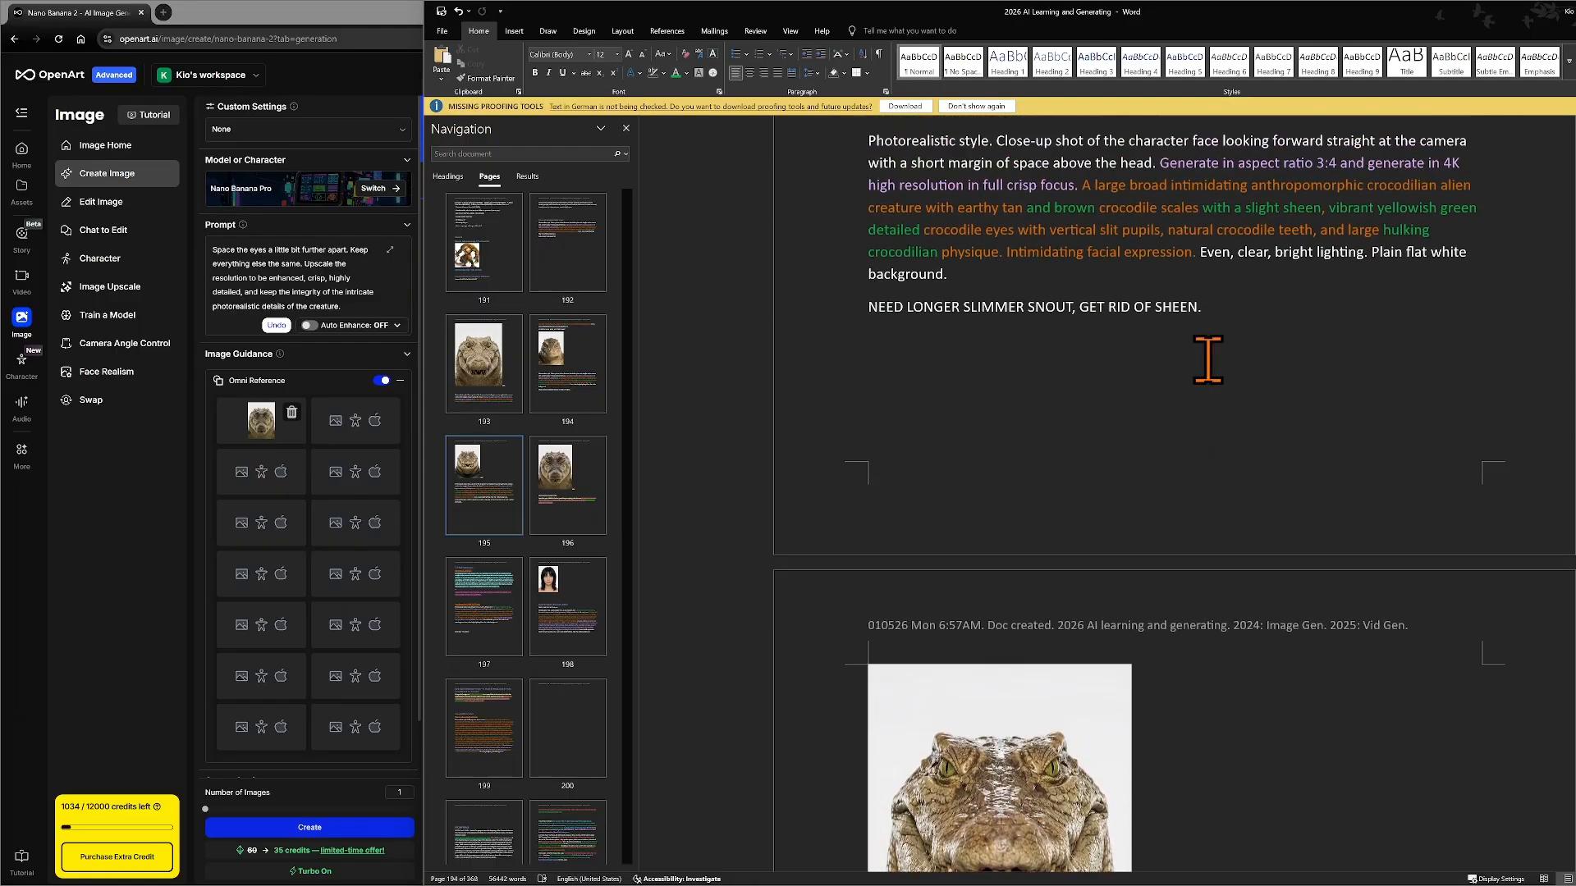
pyautogui.scroll(10, 1260, 353)
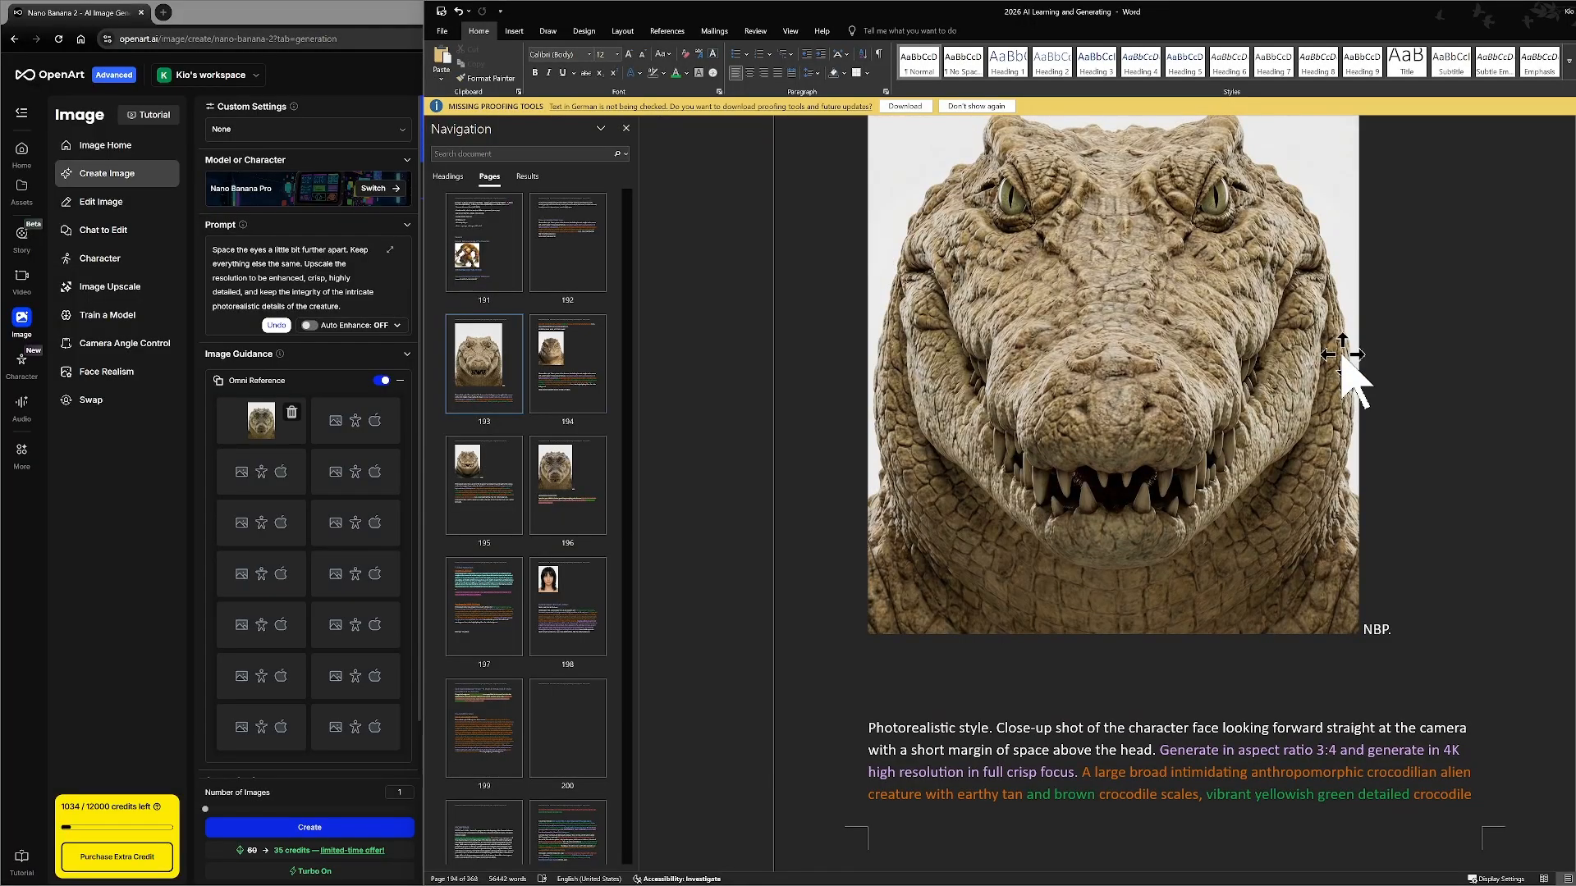
pyautogui.scroll(1, 1342, 354)
pyautogui.scroll(-1, 1342, 355)
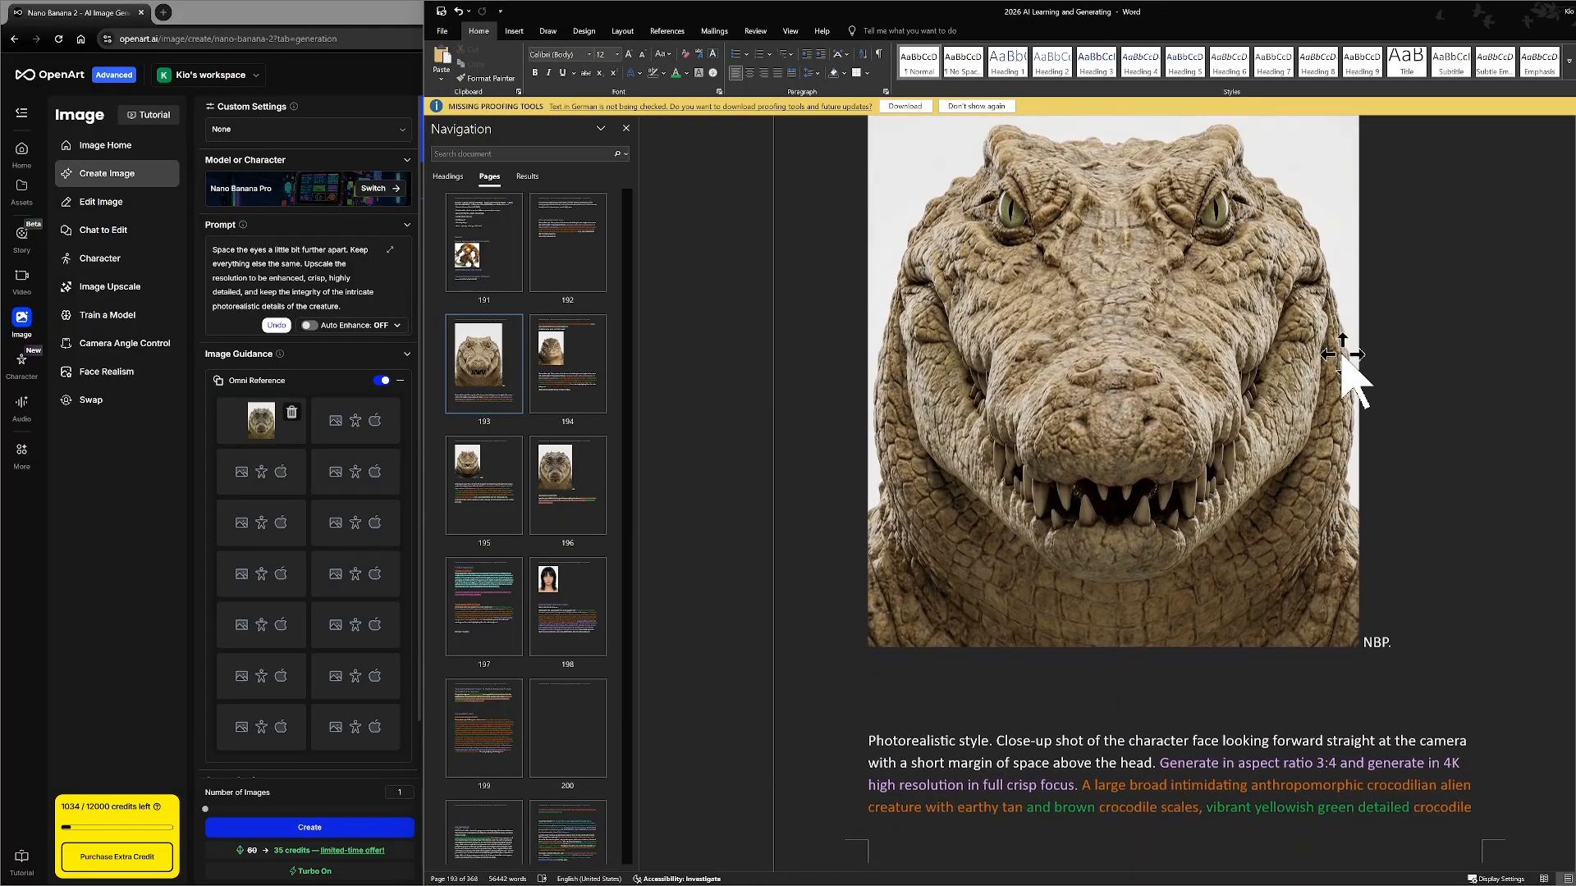
pyautogui.scroll(1, 1342, 355)
pyautogui.scroll(-4, 1050, 443)
pyautogui.scroll(-9, 1088, 428)
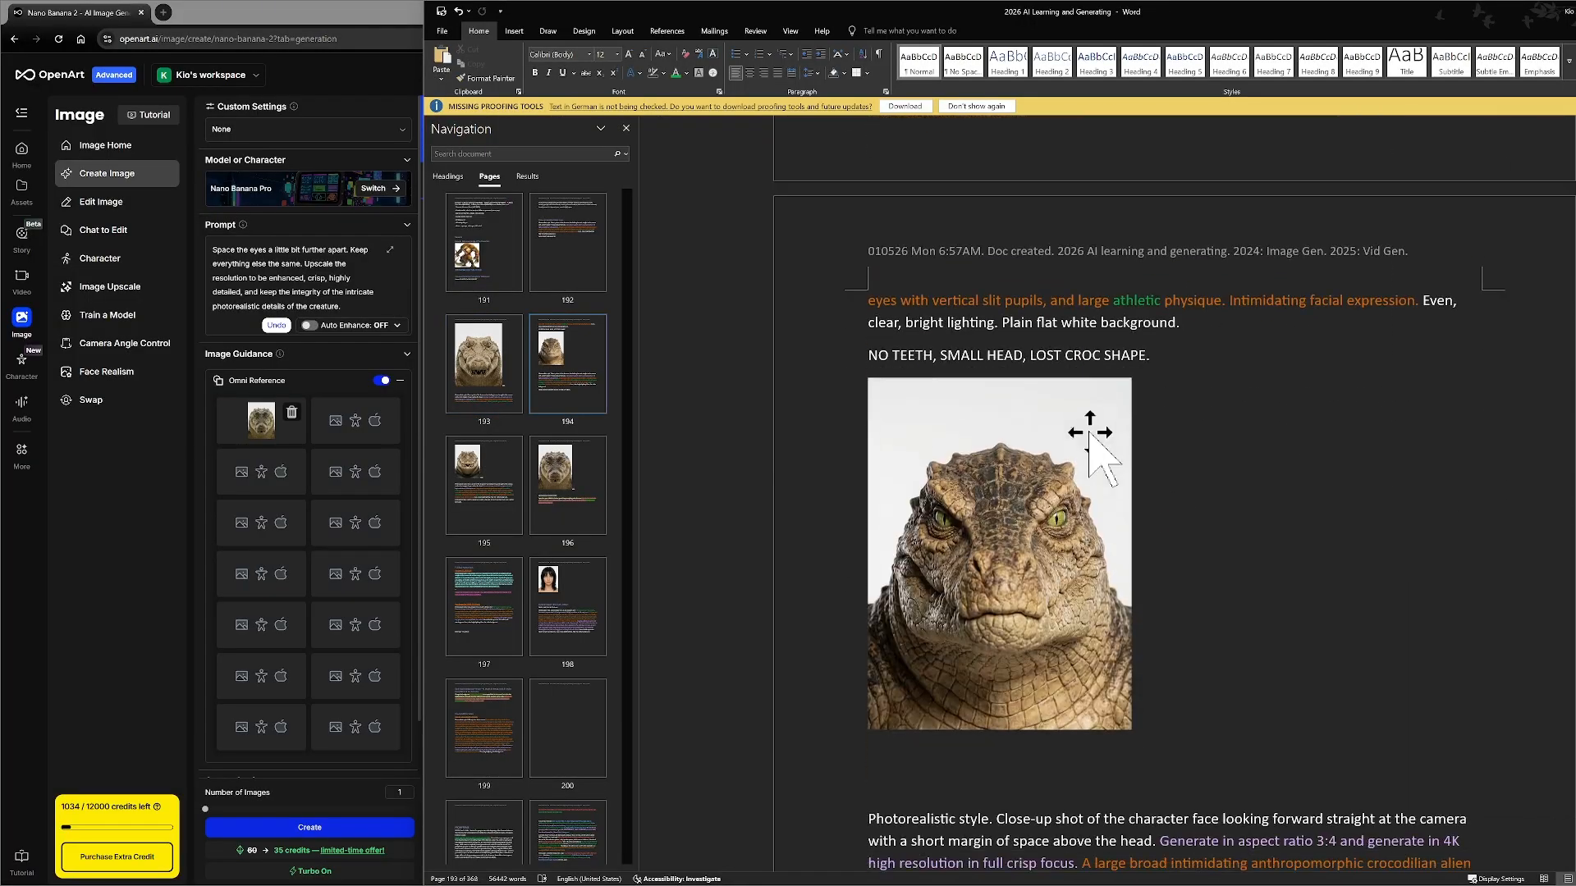
# - Return to the edit prompt in the Word document, switch to OpenArt and generate the crocodile image with wider-spaced eyes
pyautogui.click(589, 484)
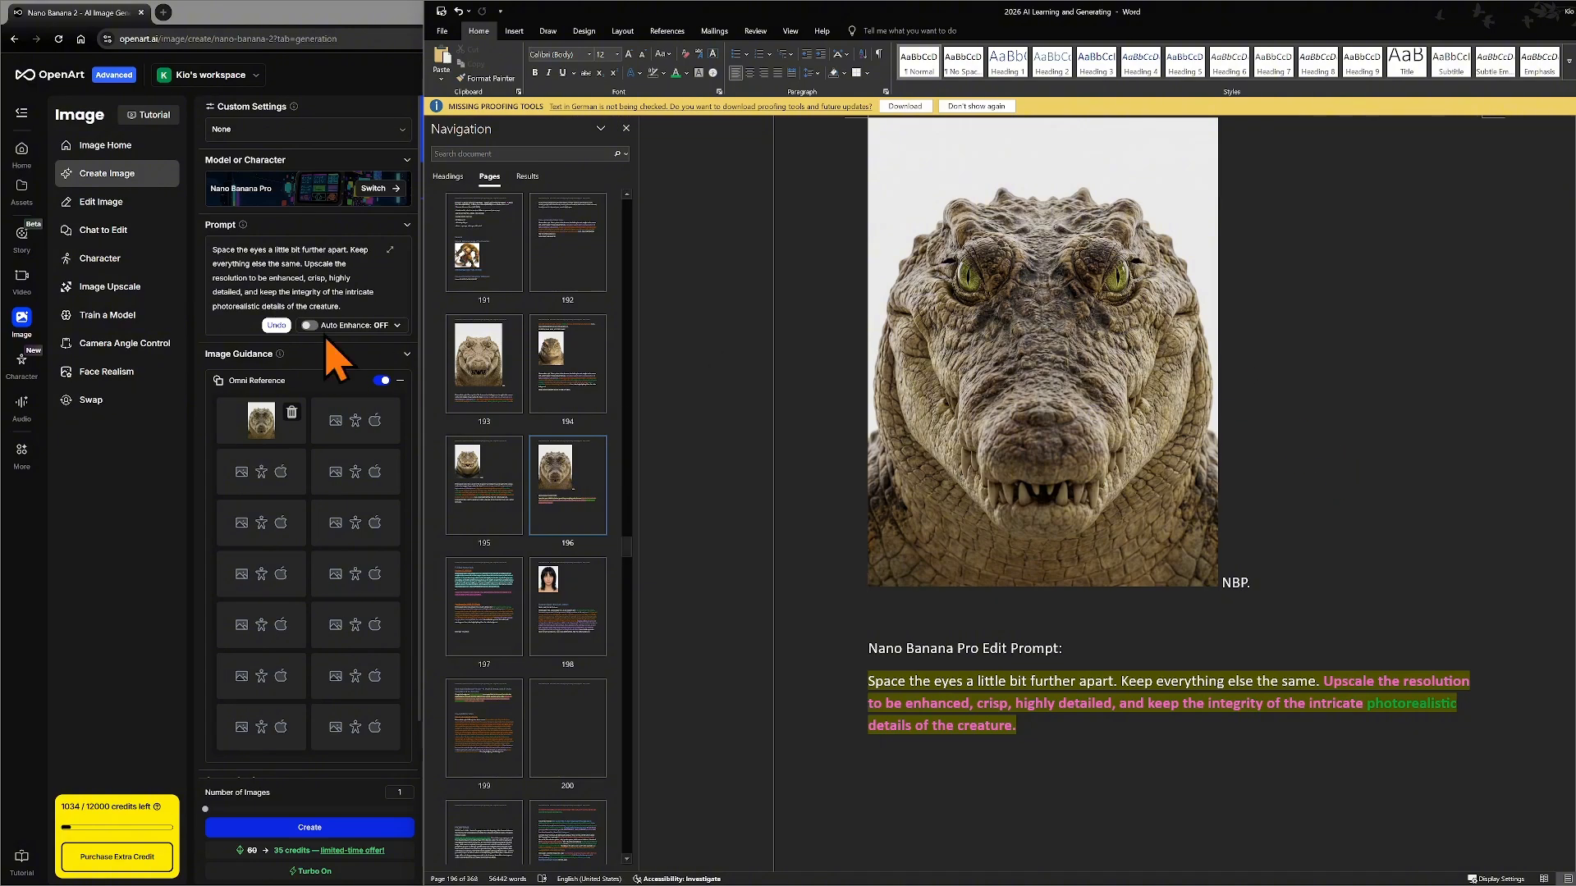
pyautogui.click(123, 529)
pyautogui.scroll(-2, 381, 386)
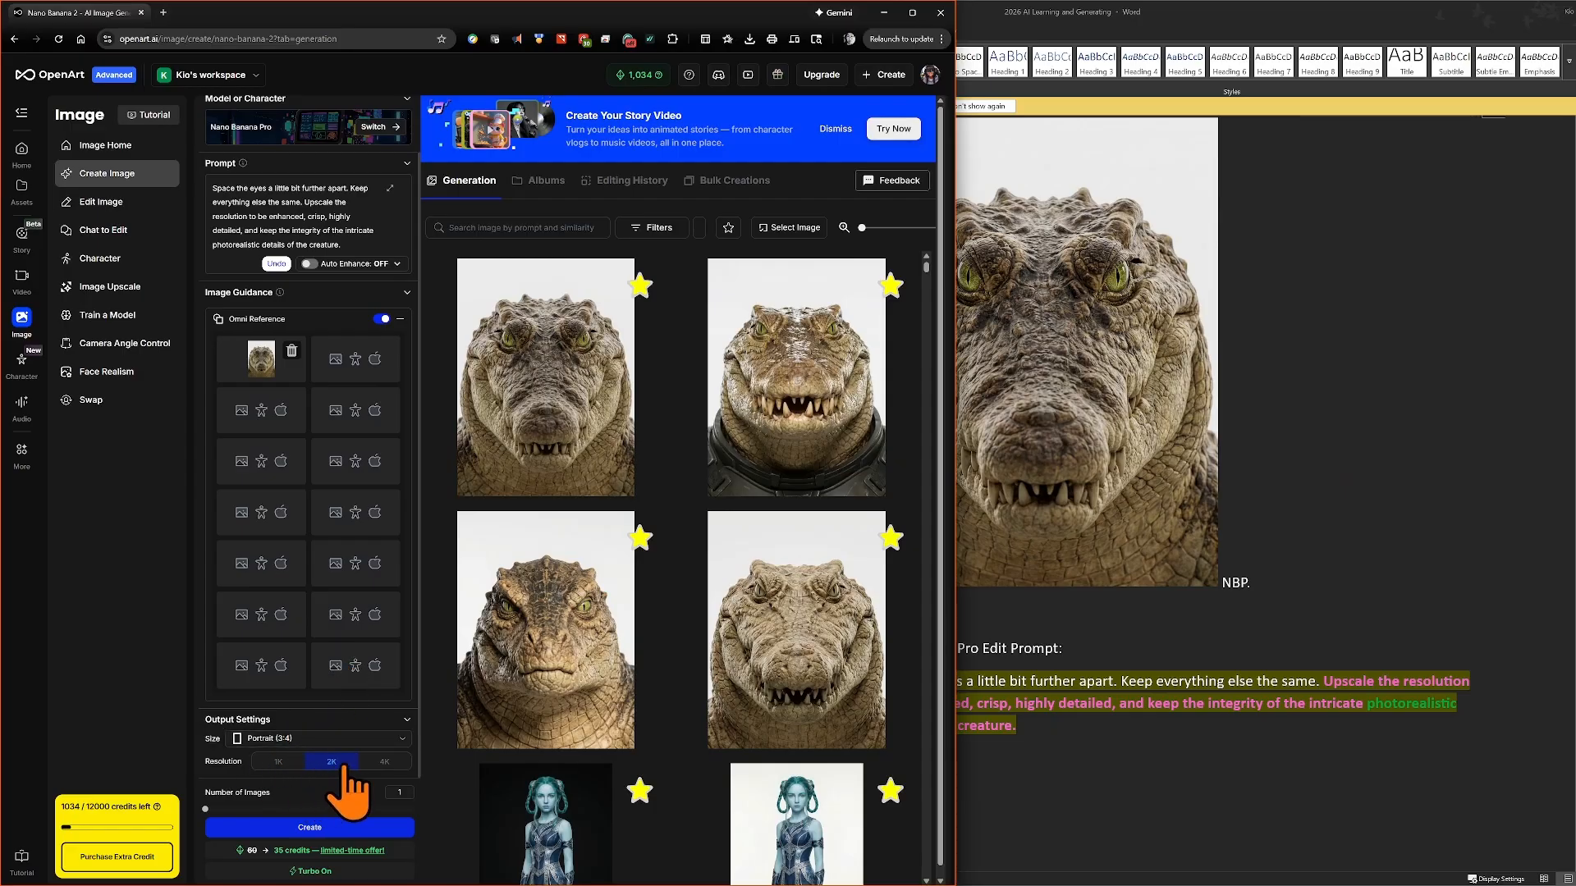
pyautogui.click(315, 829)
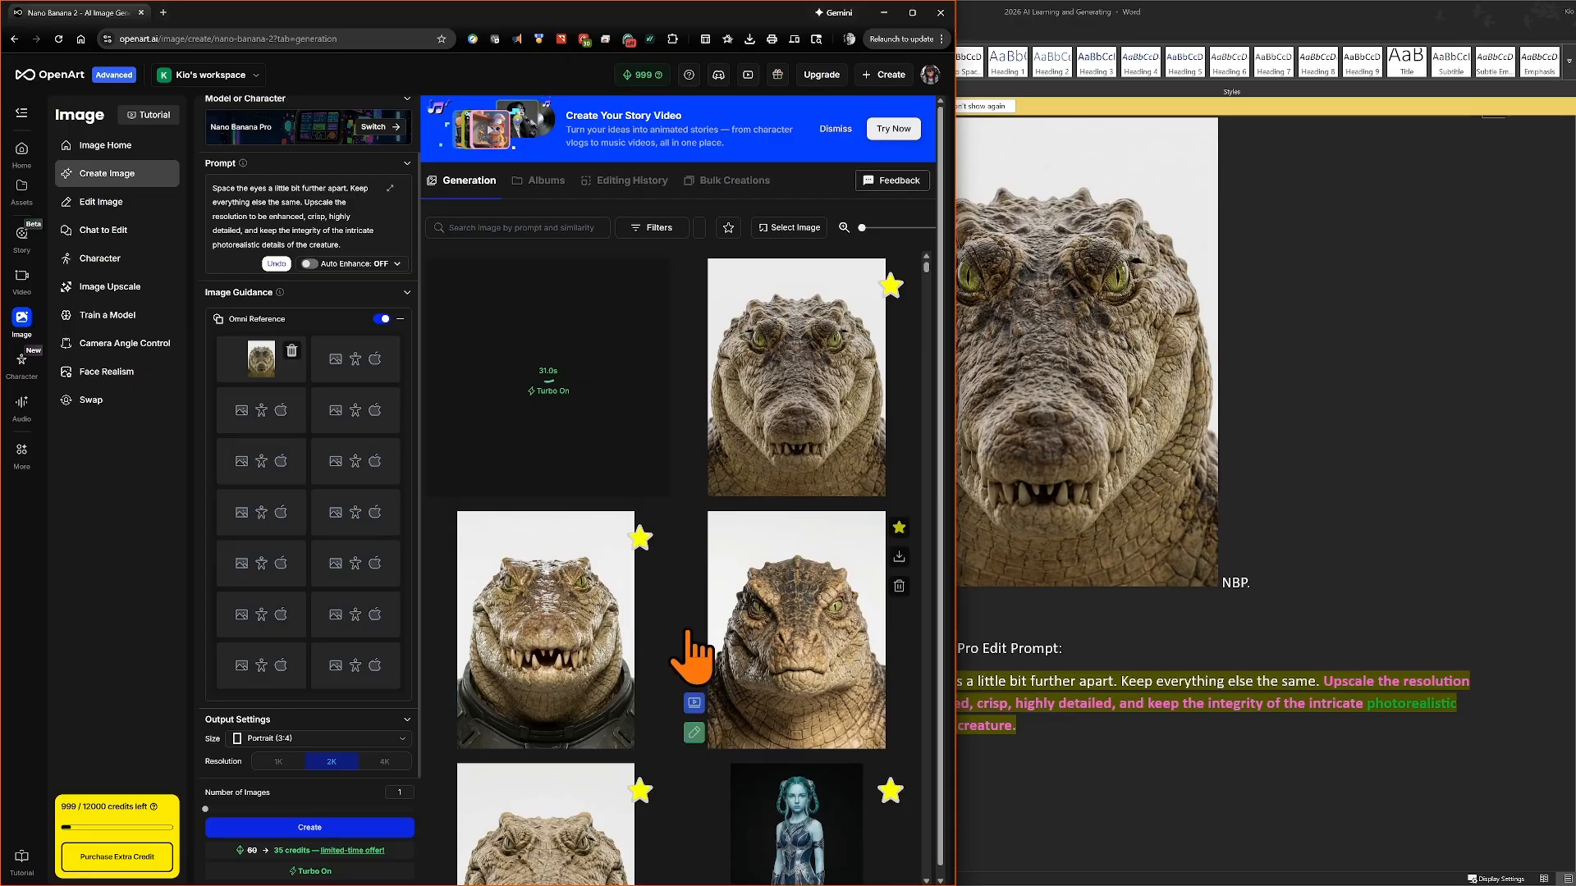
# - Enlarge the newly generated crocodile image and compare its eye spacing with the previous version
pyautogui.scroll(-1, 817, 583)
pyautogui.scroll(-3, 825, 595)
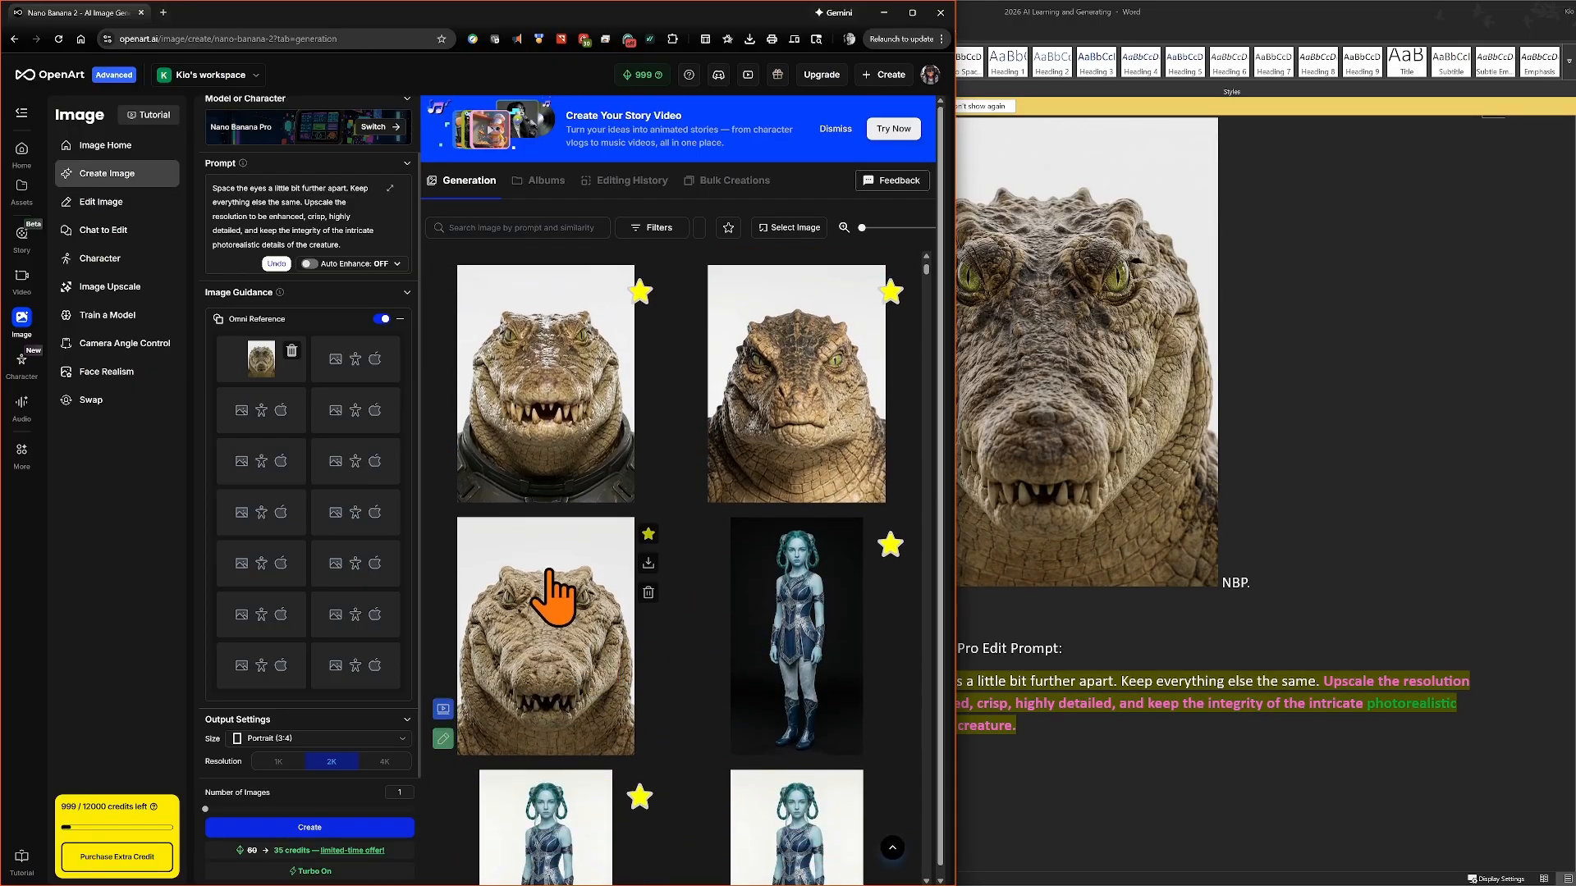
pyautogui.scroll(3, 544, 632)
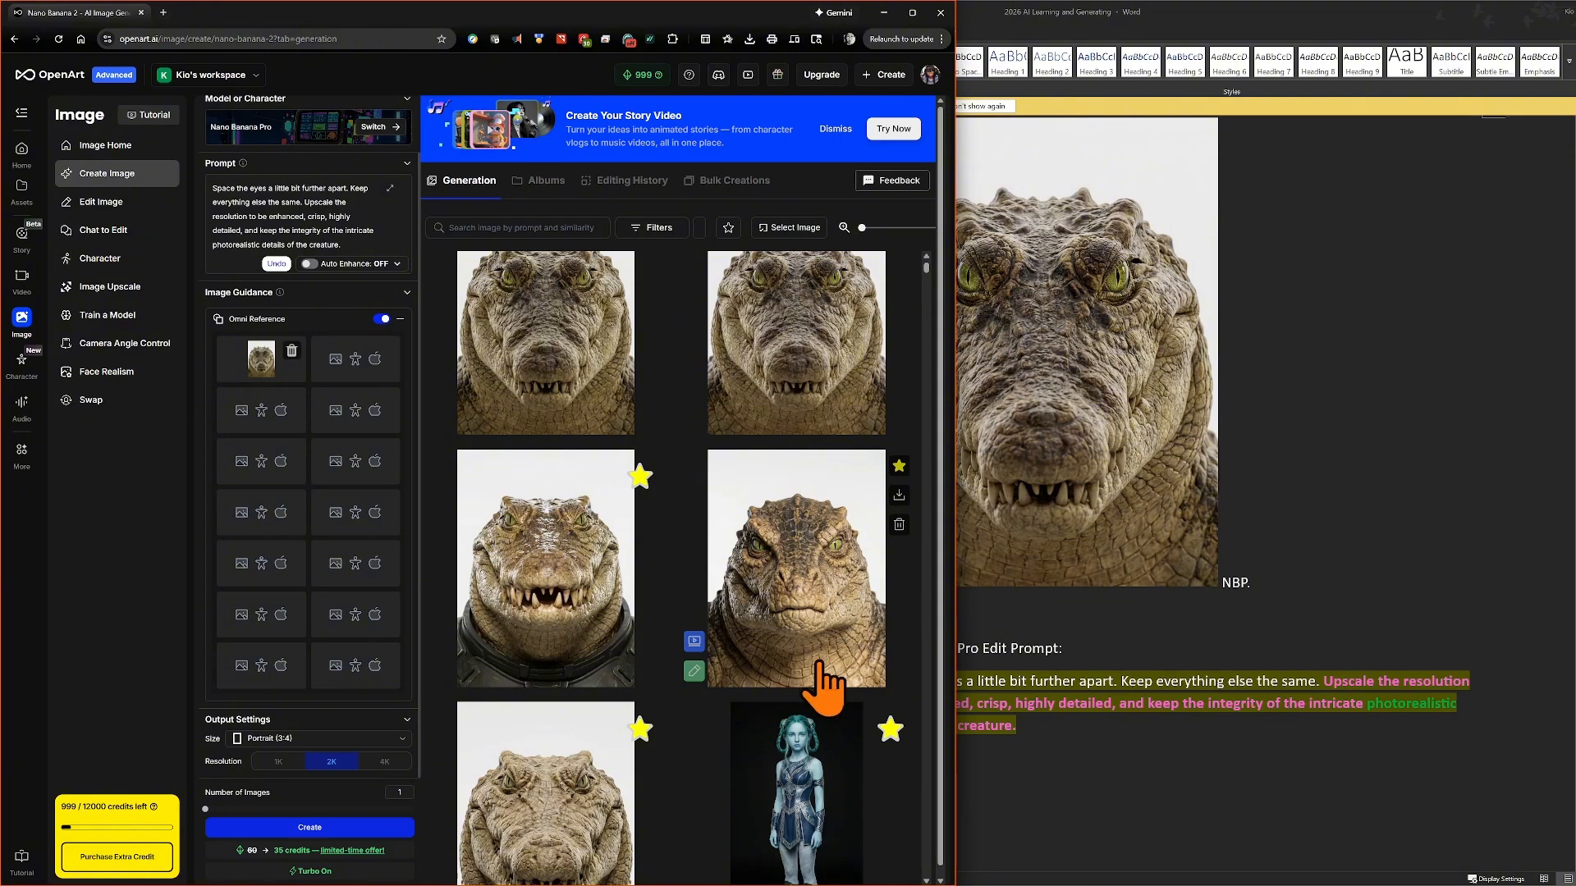
pyautogui.scroll(1, 811, 636)
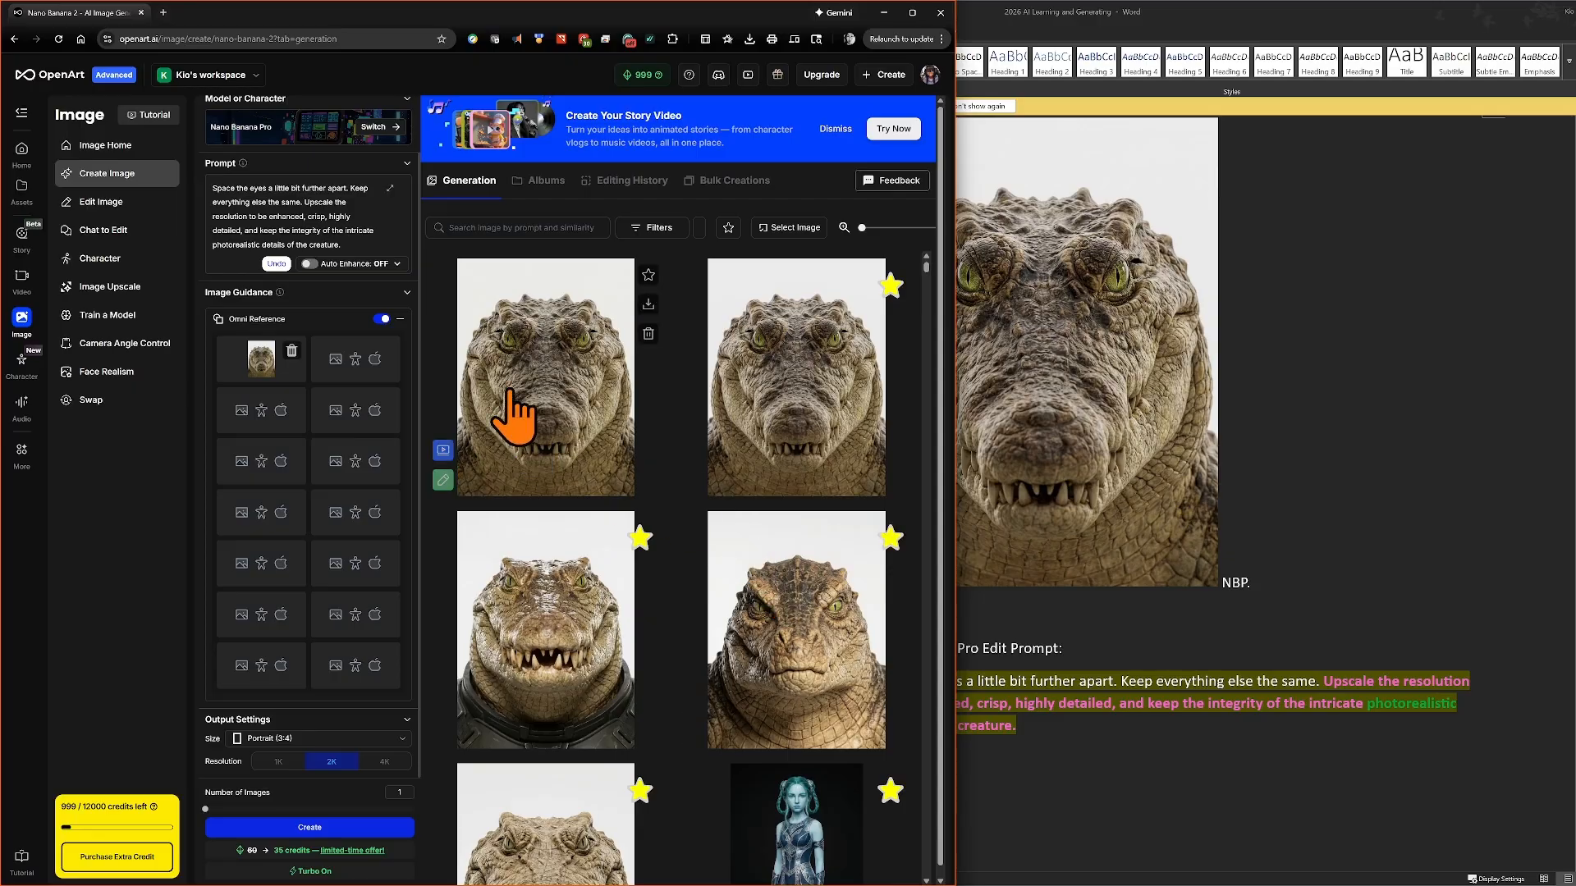
pyautogui.click(558, 402)
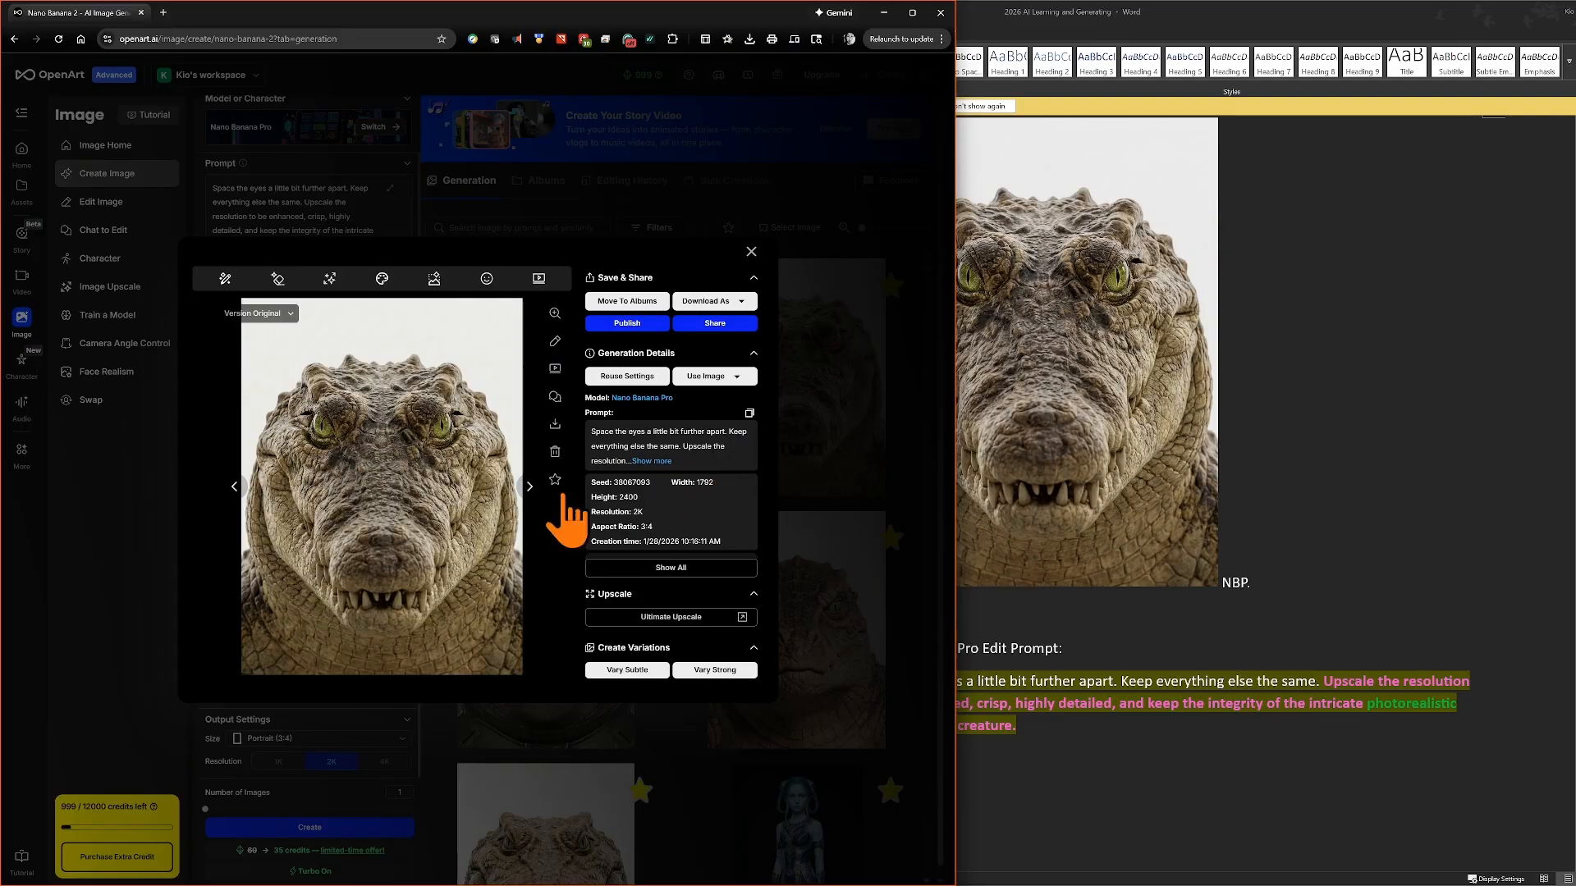
pyautogui.click(554, 313)
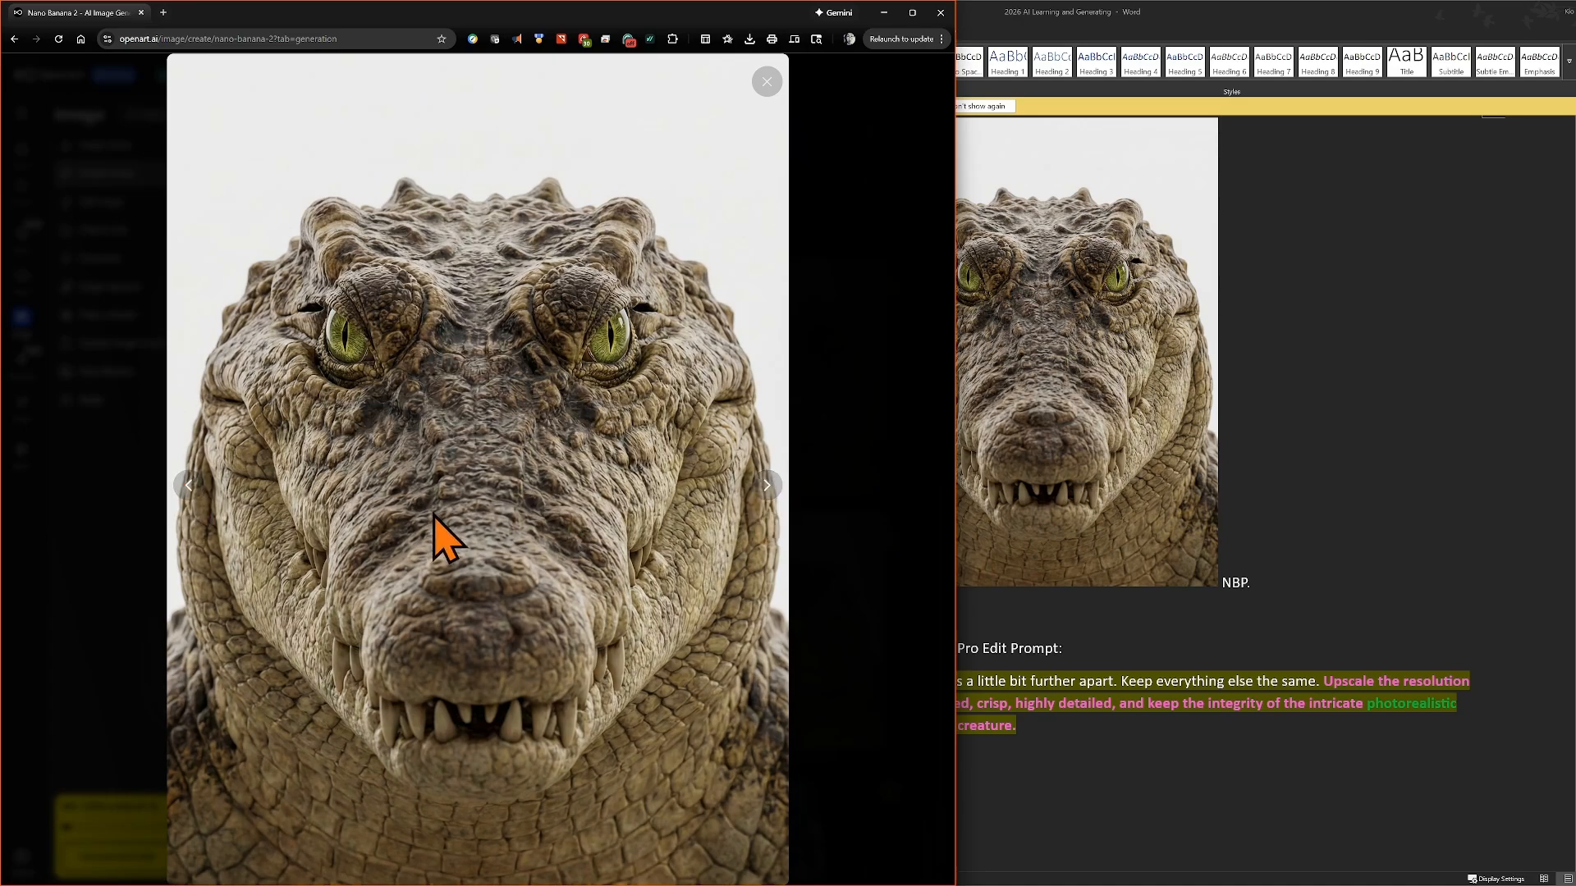
pyautogui.click(185, 493)
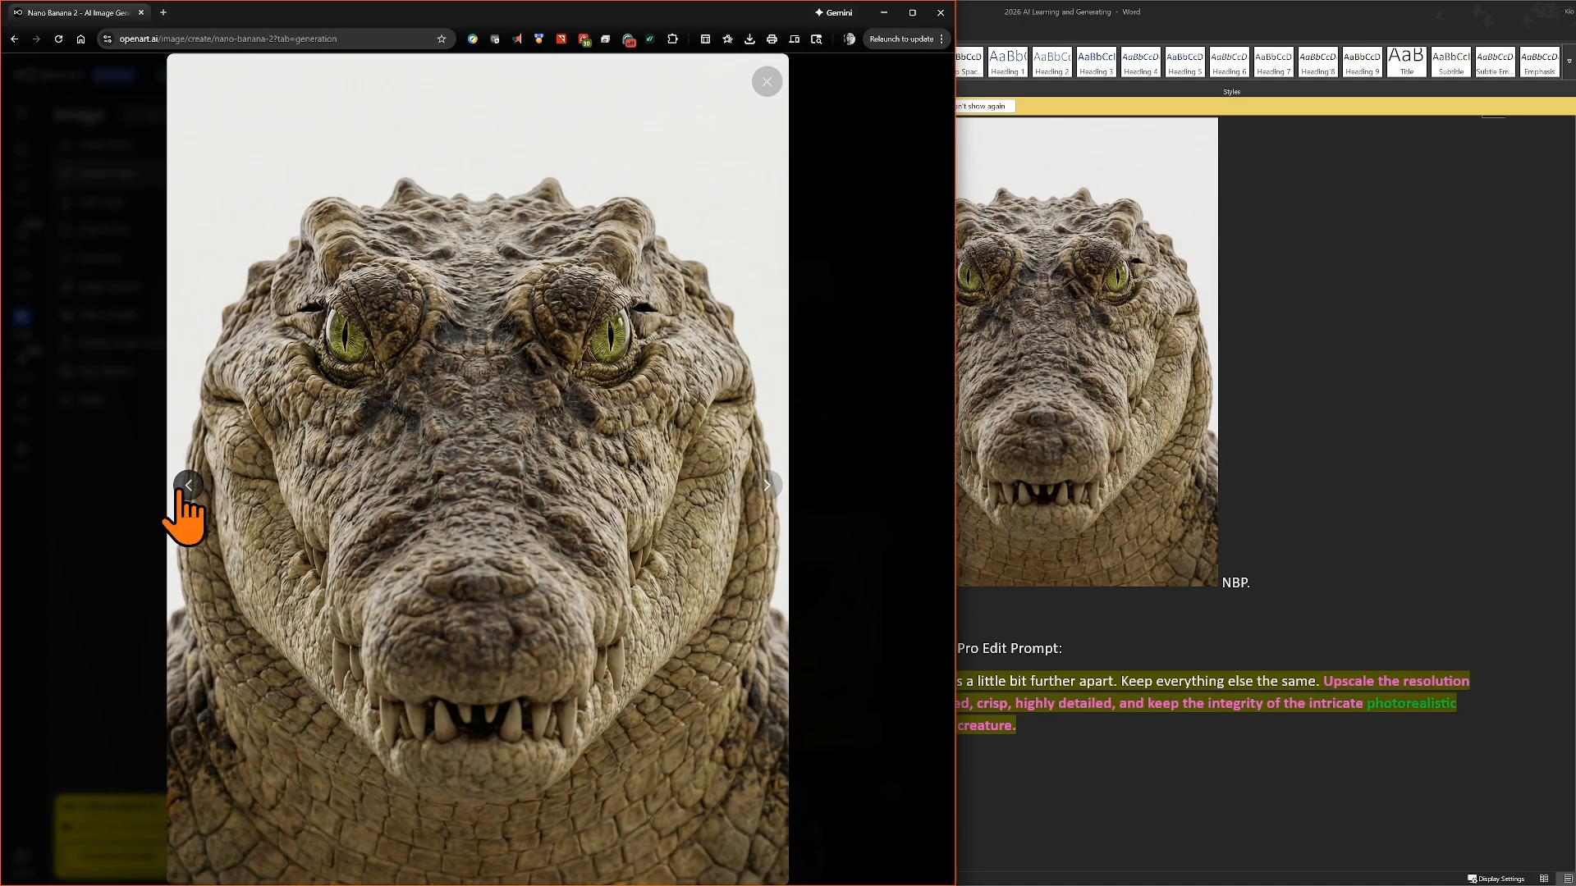
pyautogui.click(770, 491)
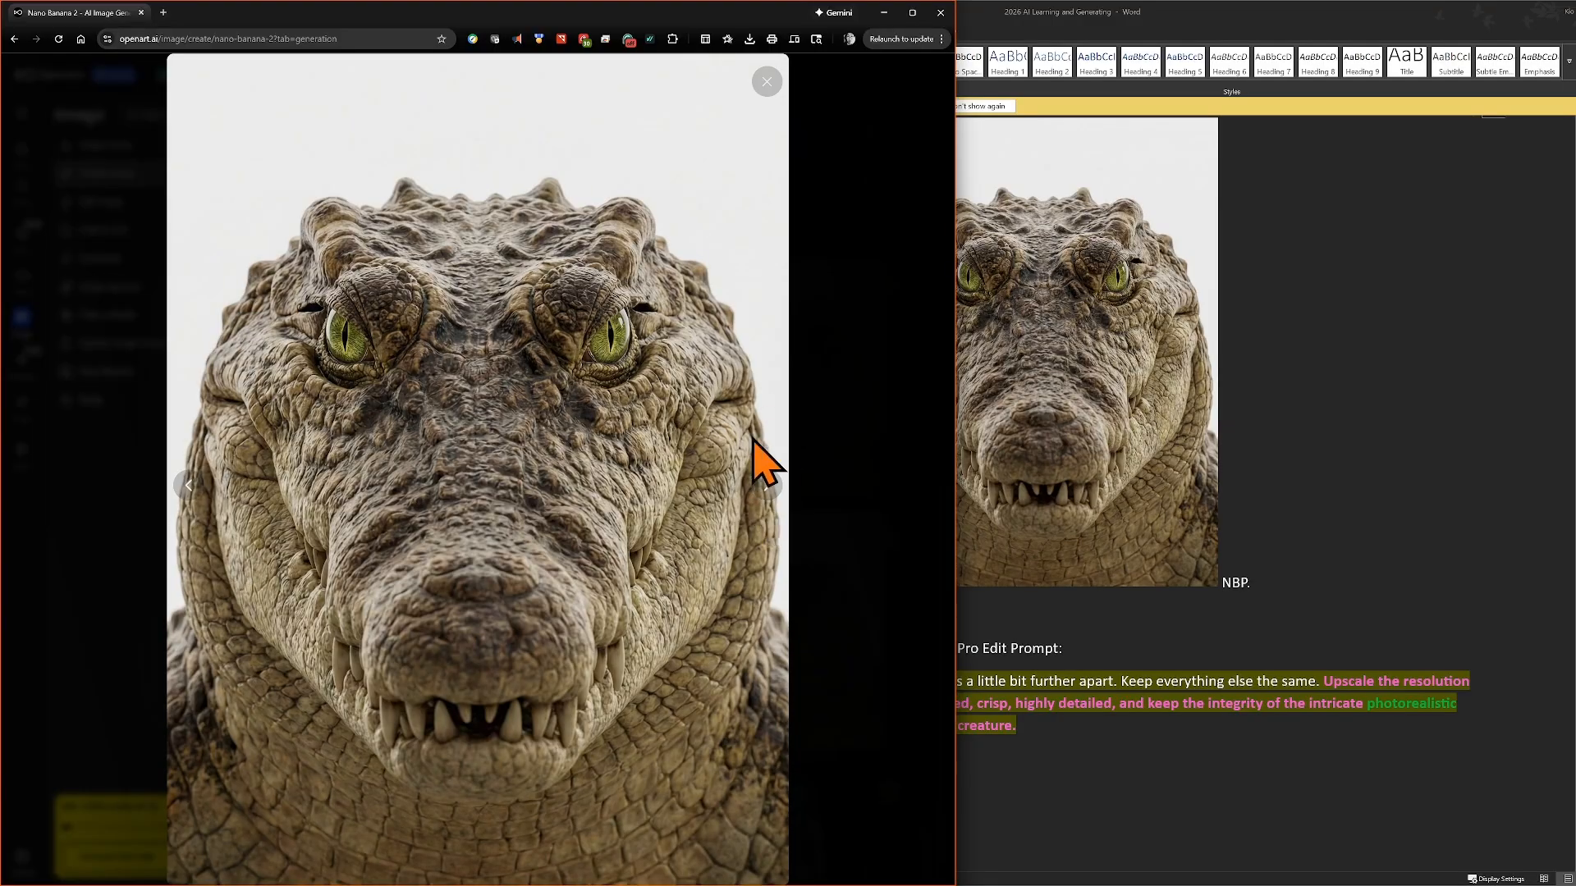
pyautogui.click(188, 486)
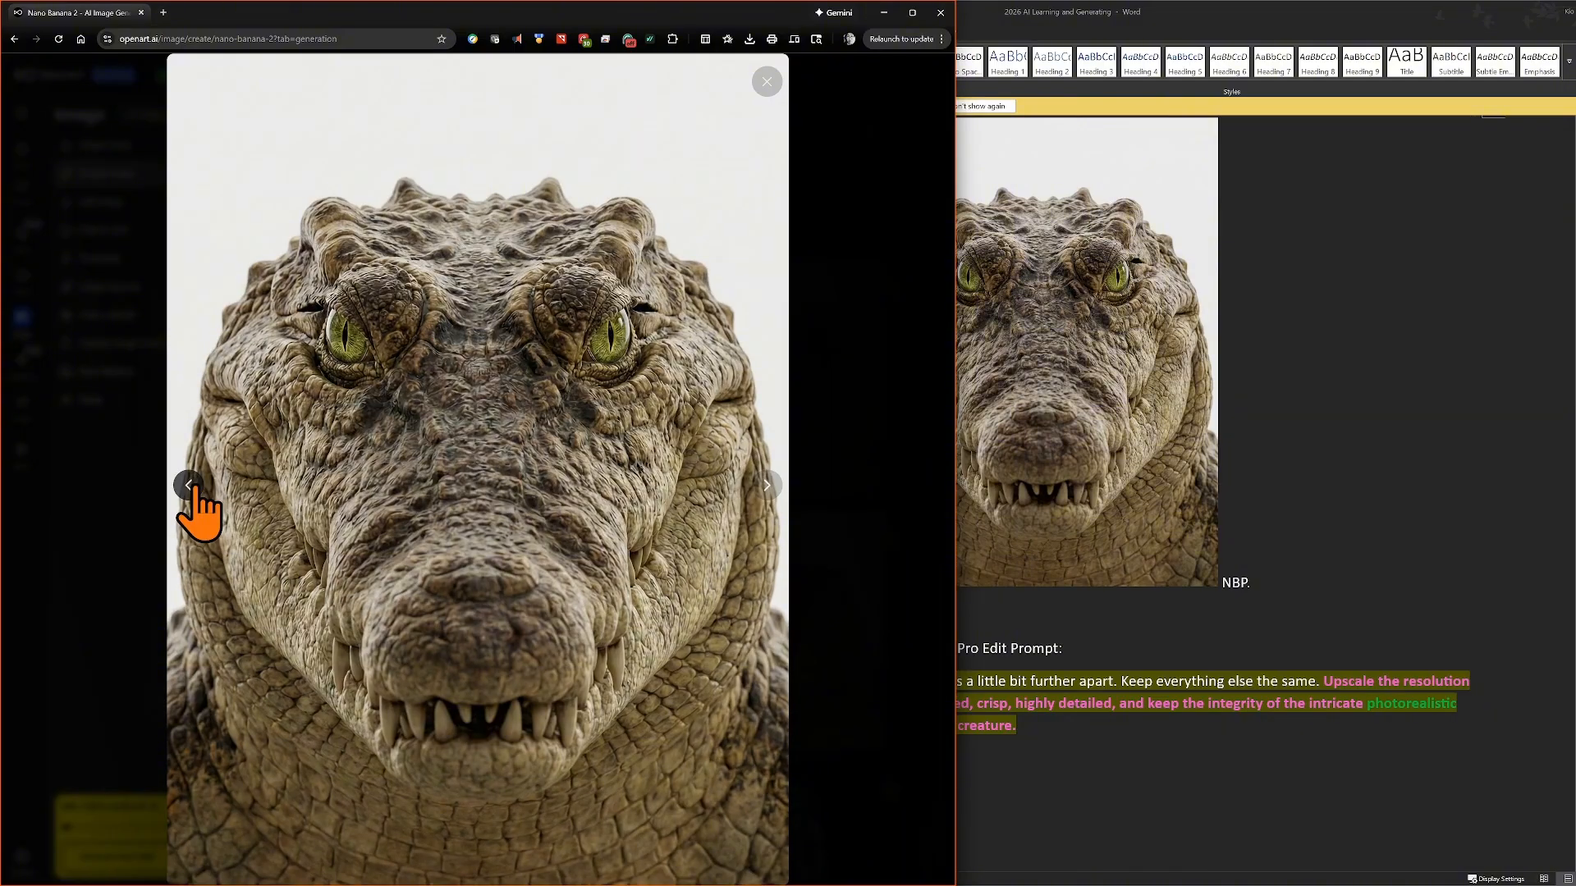
pyautogui.click(767, 487)
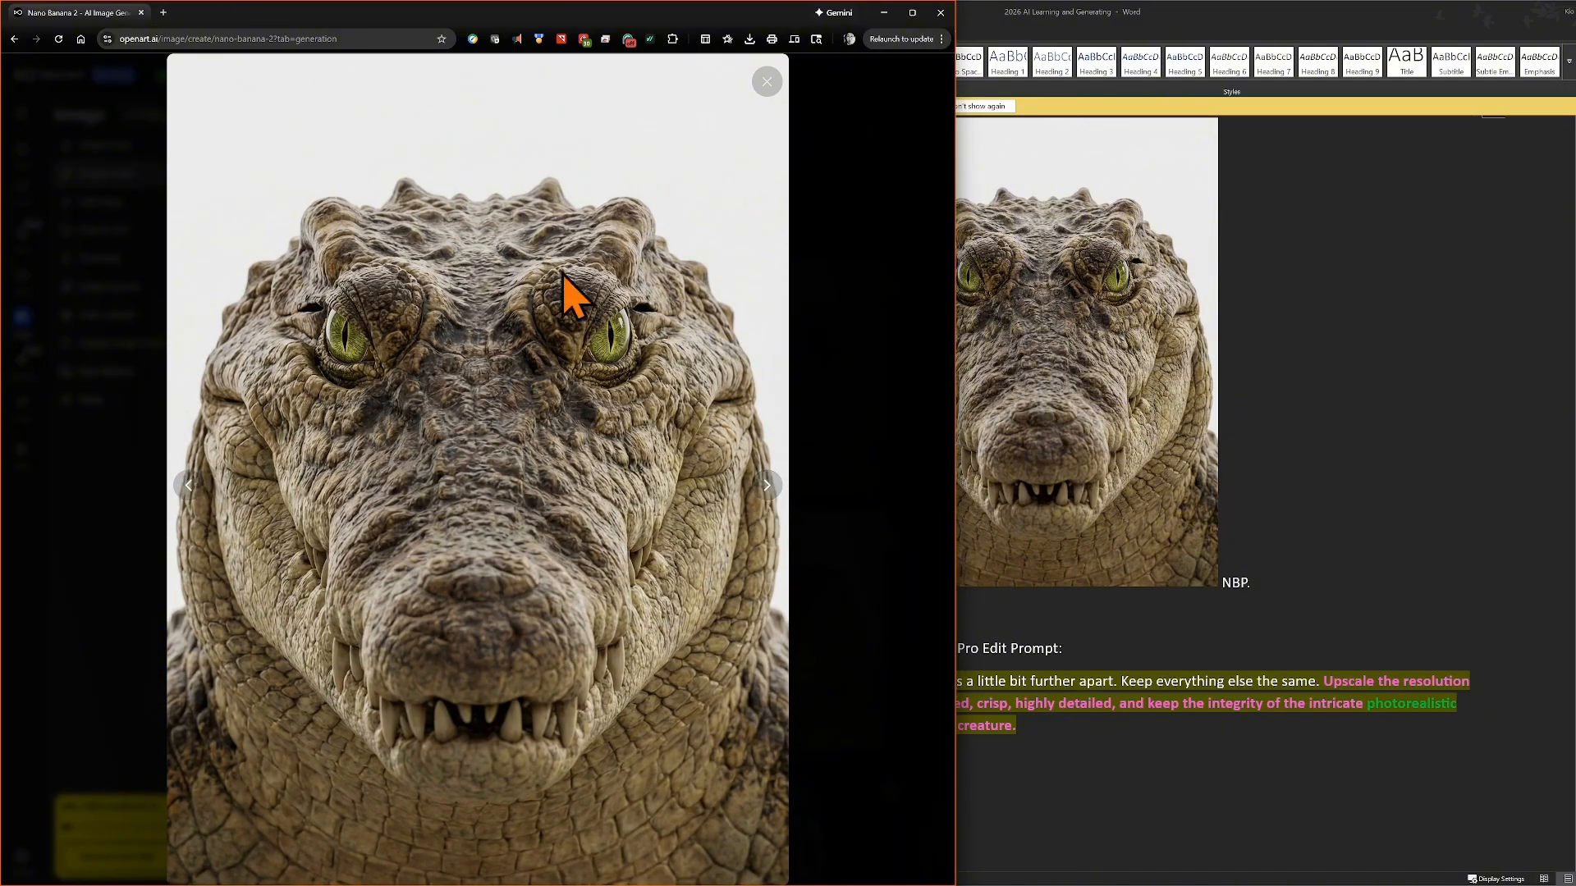
pyautogui.click(766, 81)
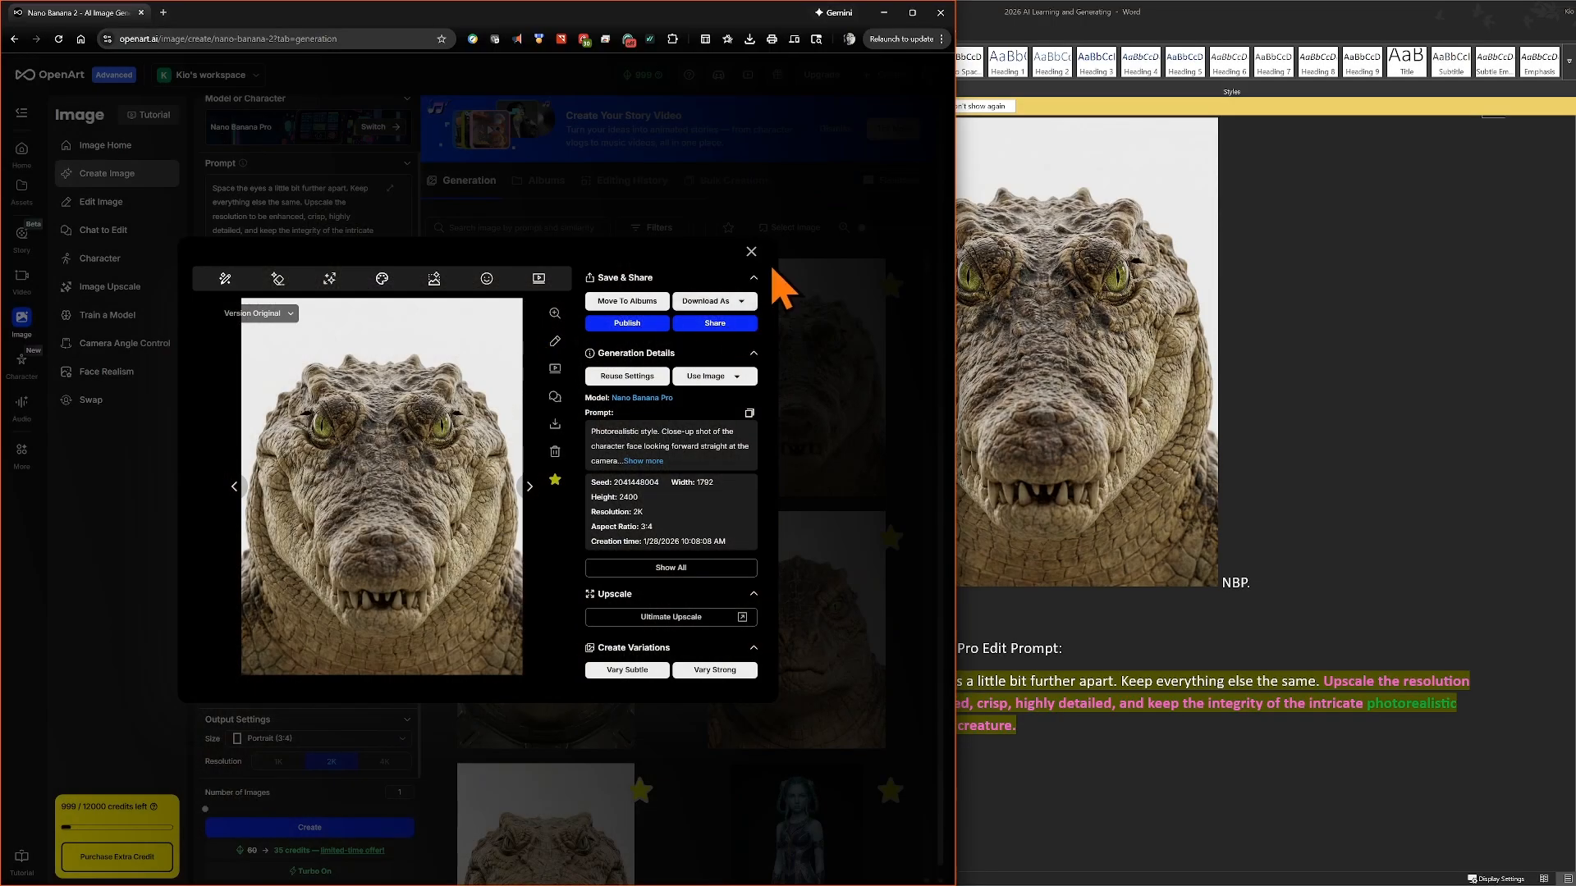
pyautogui.click(751, 251)
# - Review the prompt settings and enlarge the starred original crocodile image, alternating it with the new edit to examine any differences
pyautogui.moveTo(253, 379)
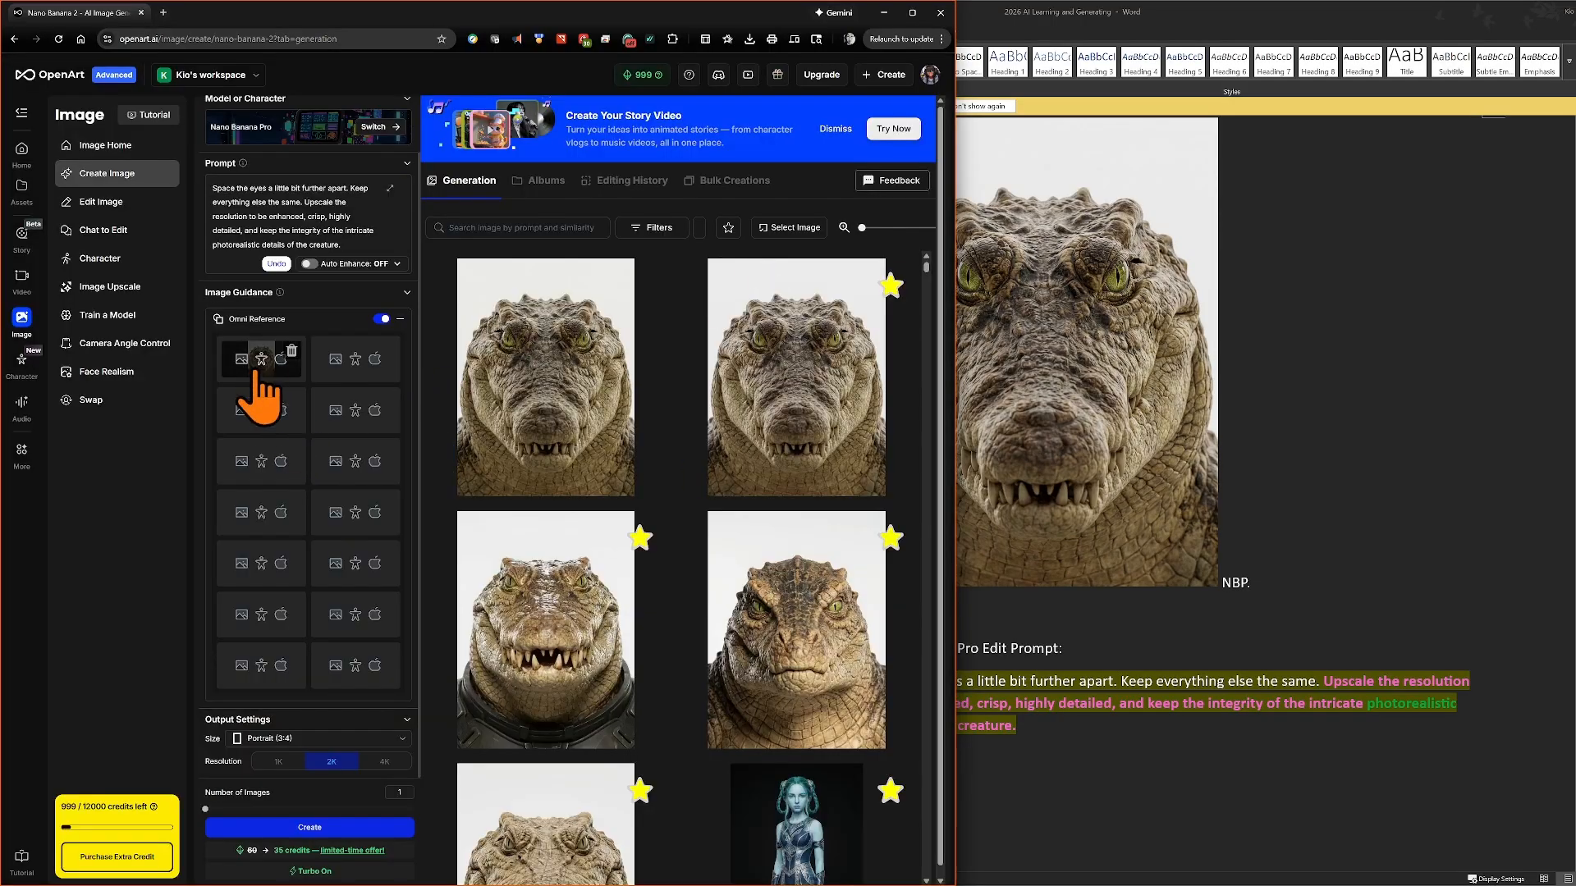
pyautogui.scroll(2, 257, 373)
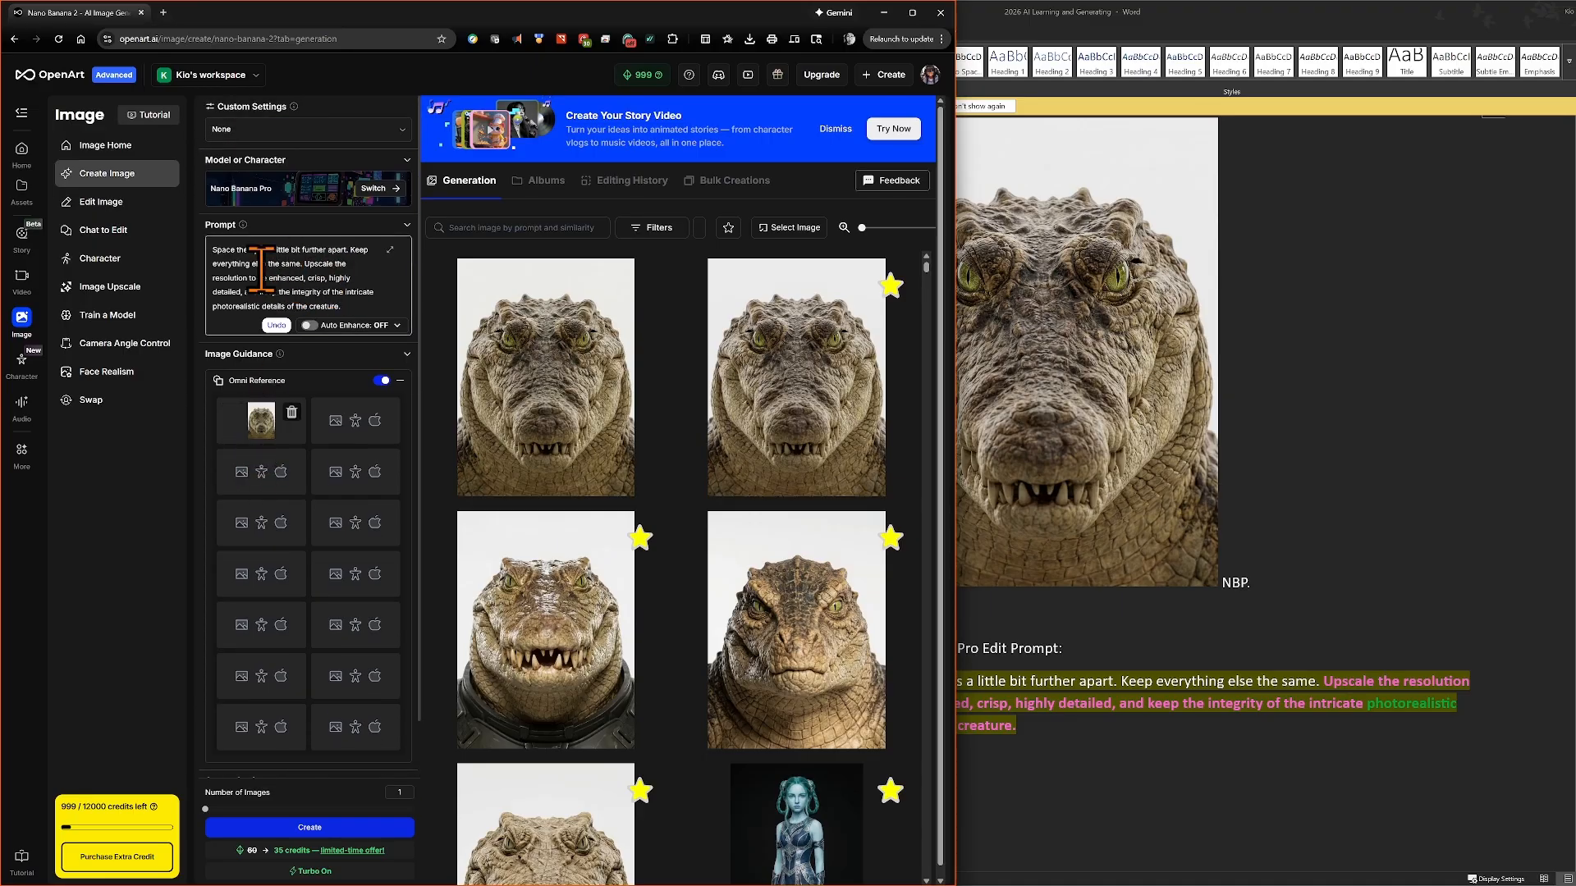
pyautogui.moveTo(260, 426)
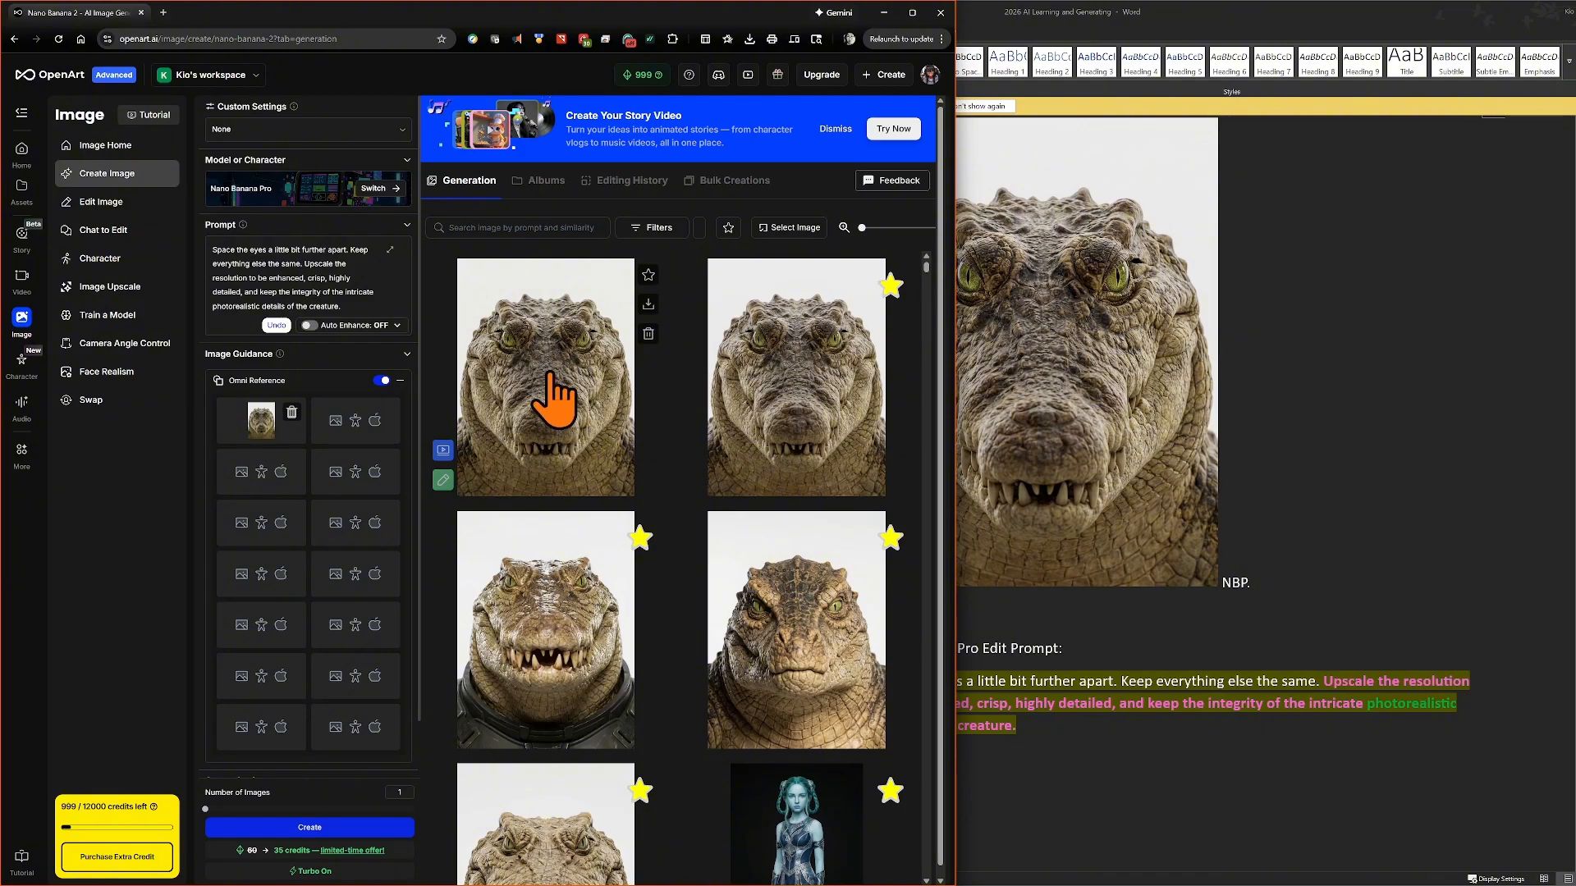
pyautogui.click(767, 390)
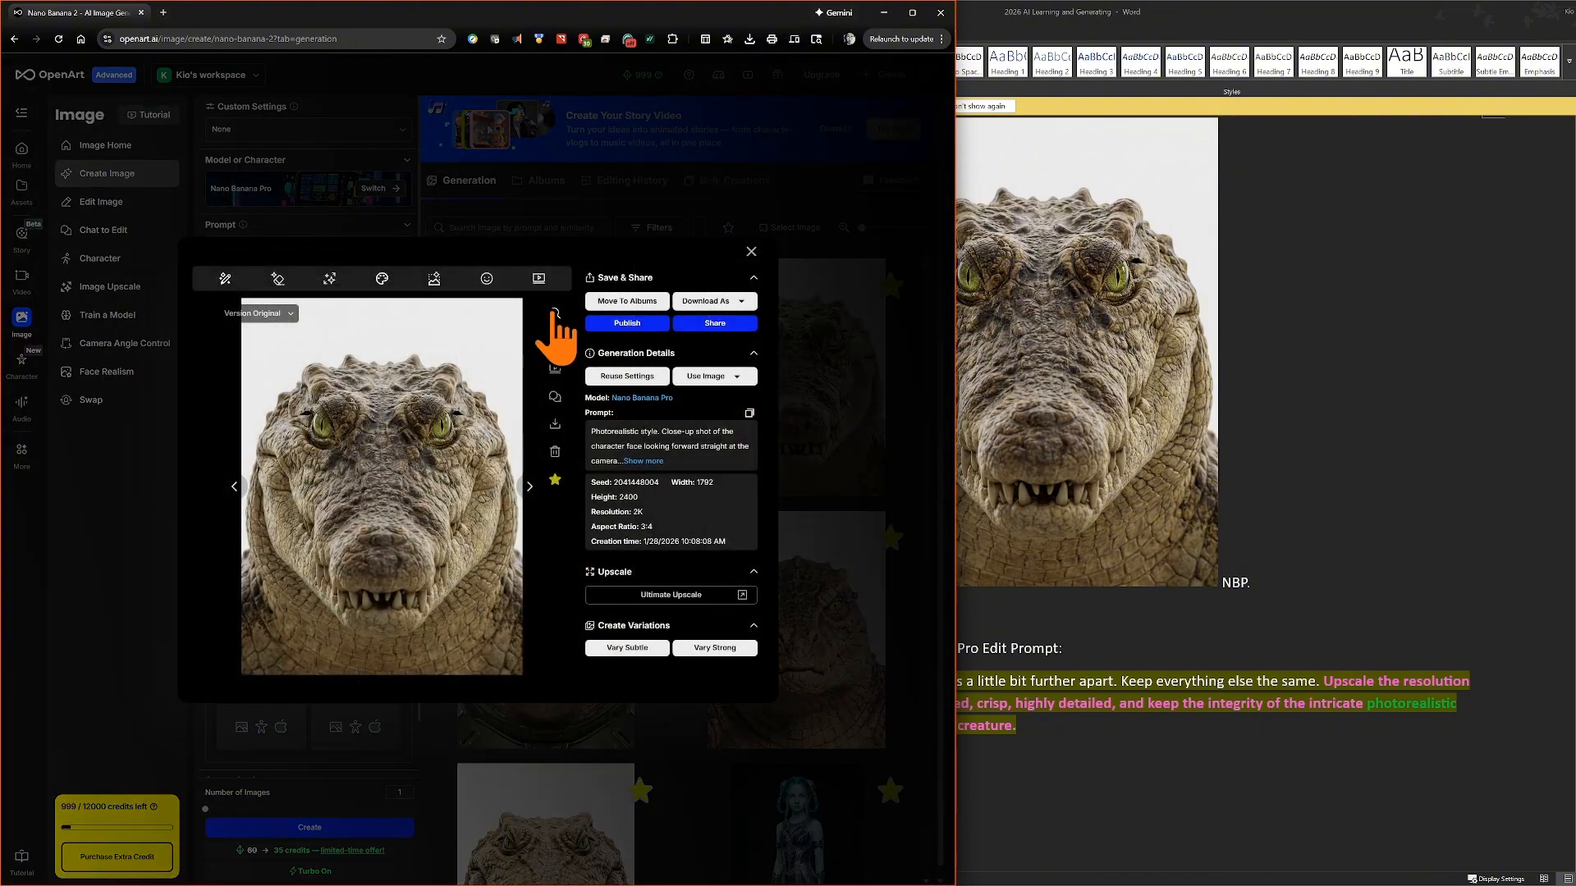
pyautogui.click(556, 337)
pyautogui.click(188, 485)
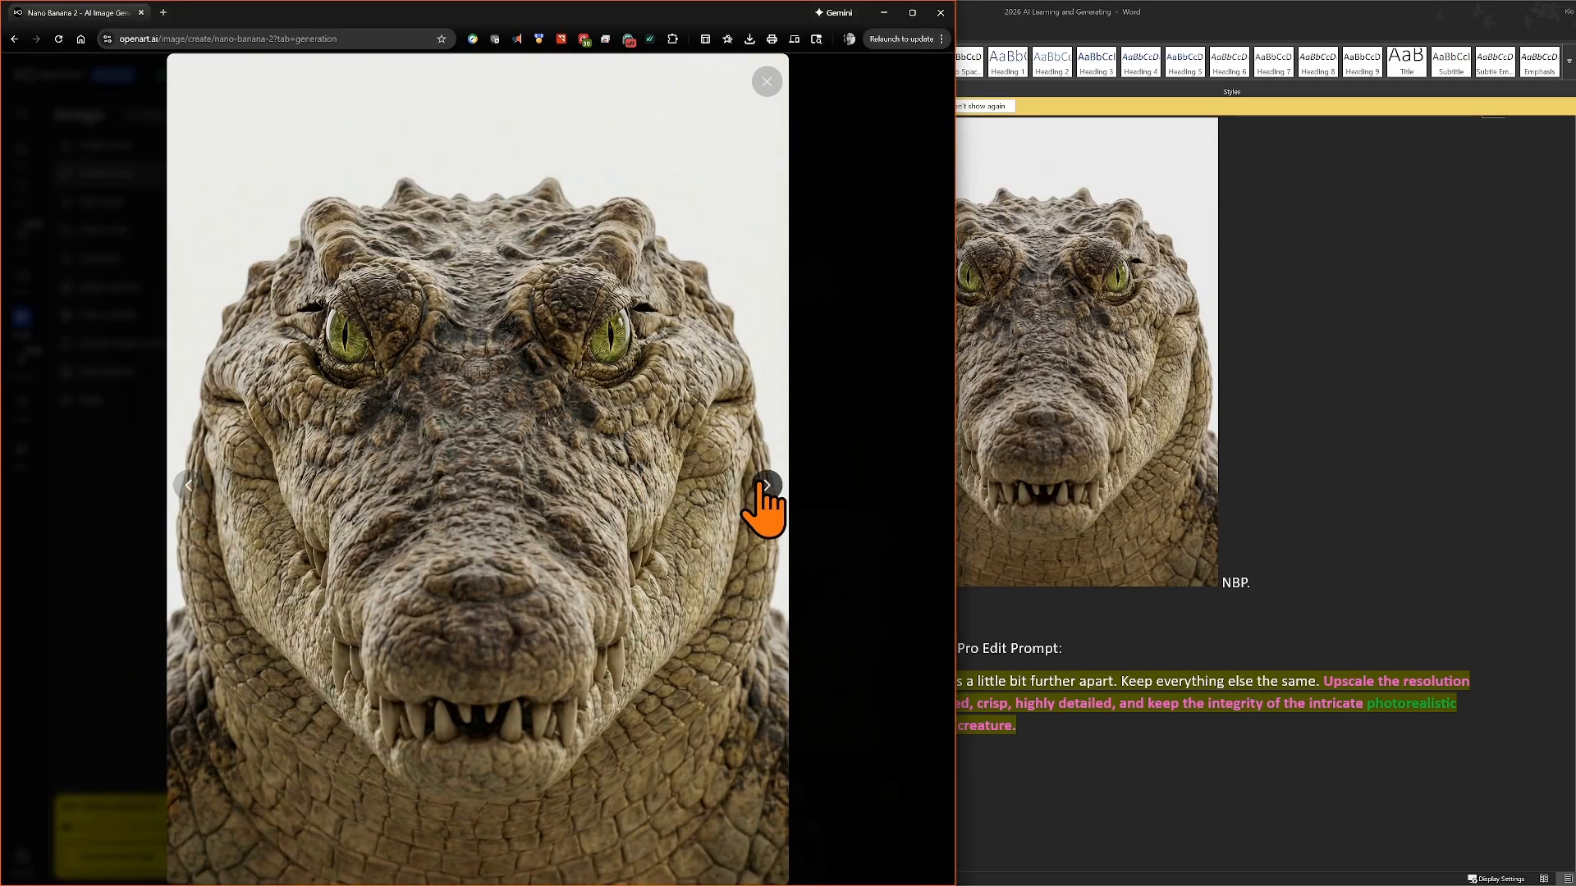
pyautogui.click(760, 489)
pyautogui.click(189, 492)
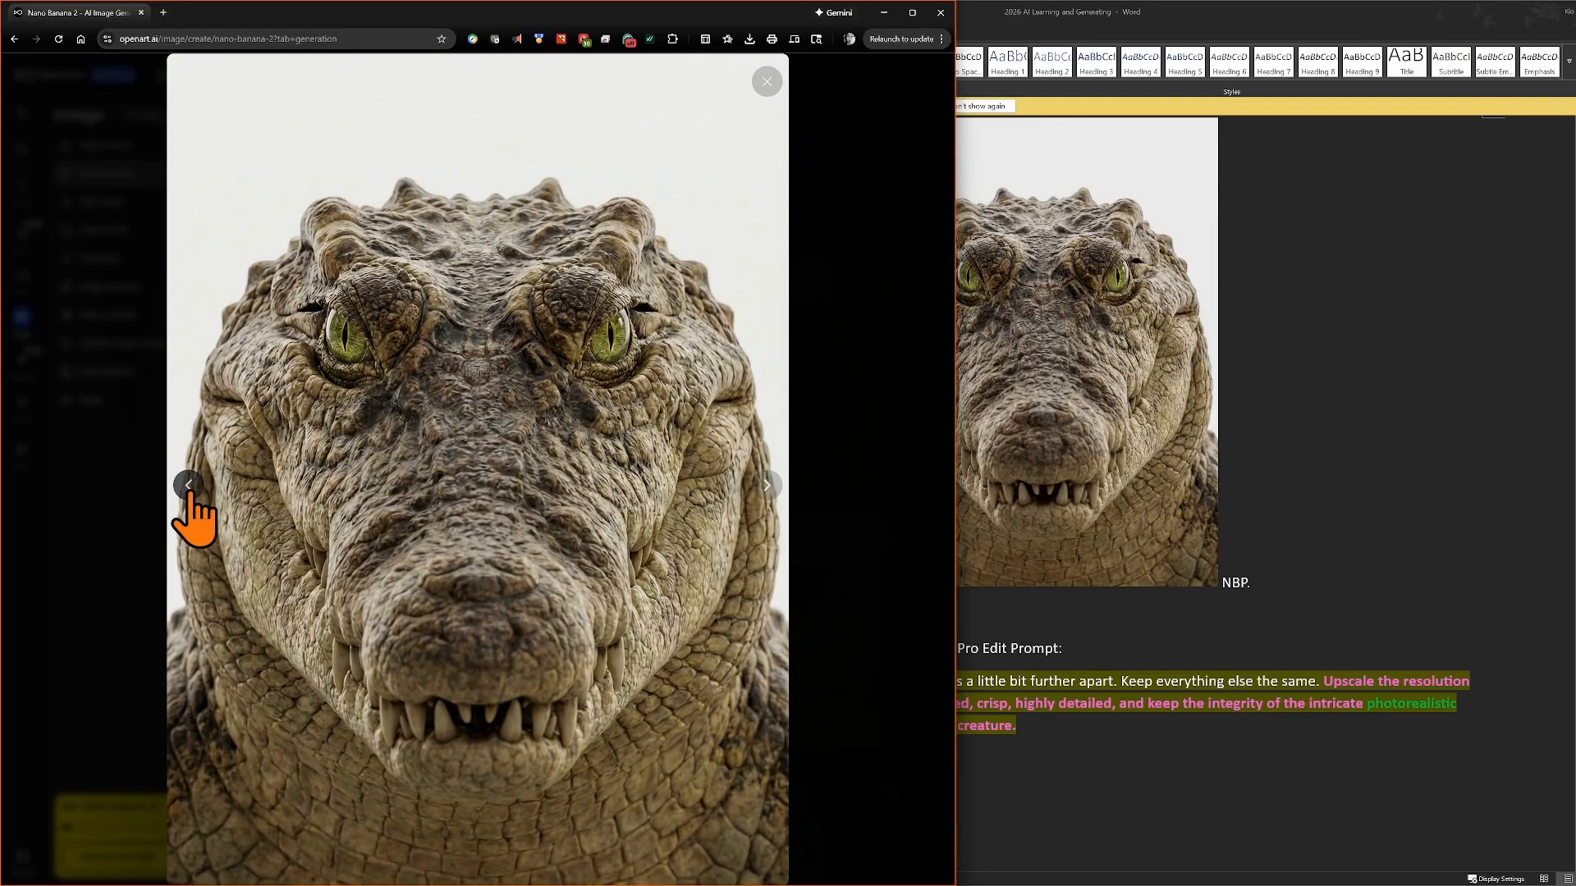
pyautogui.click(766, 486)
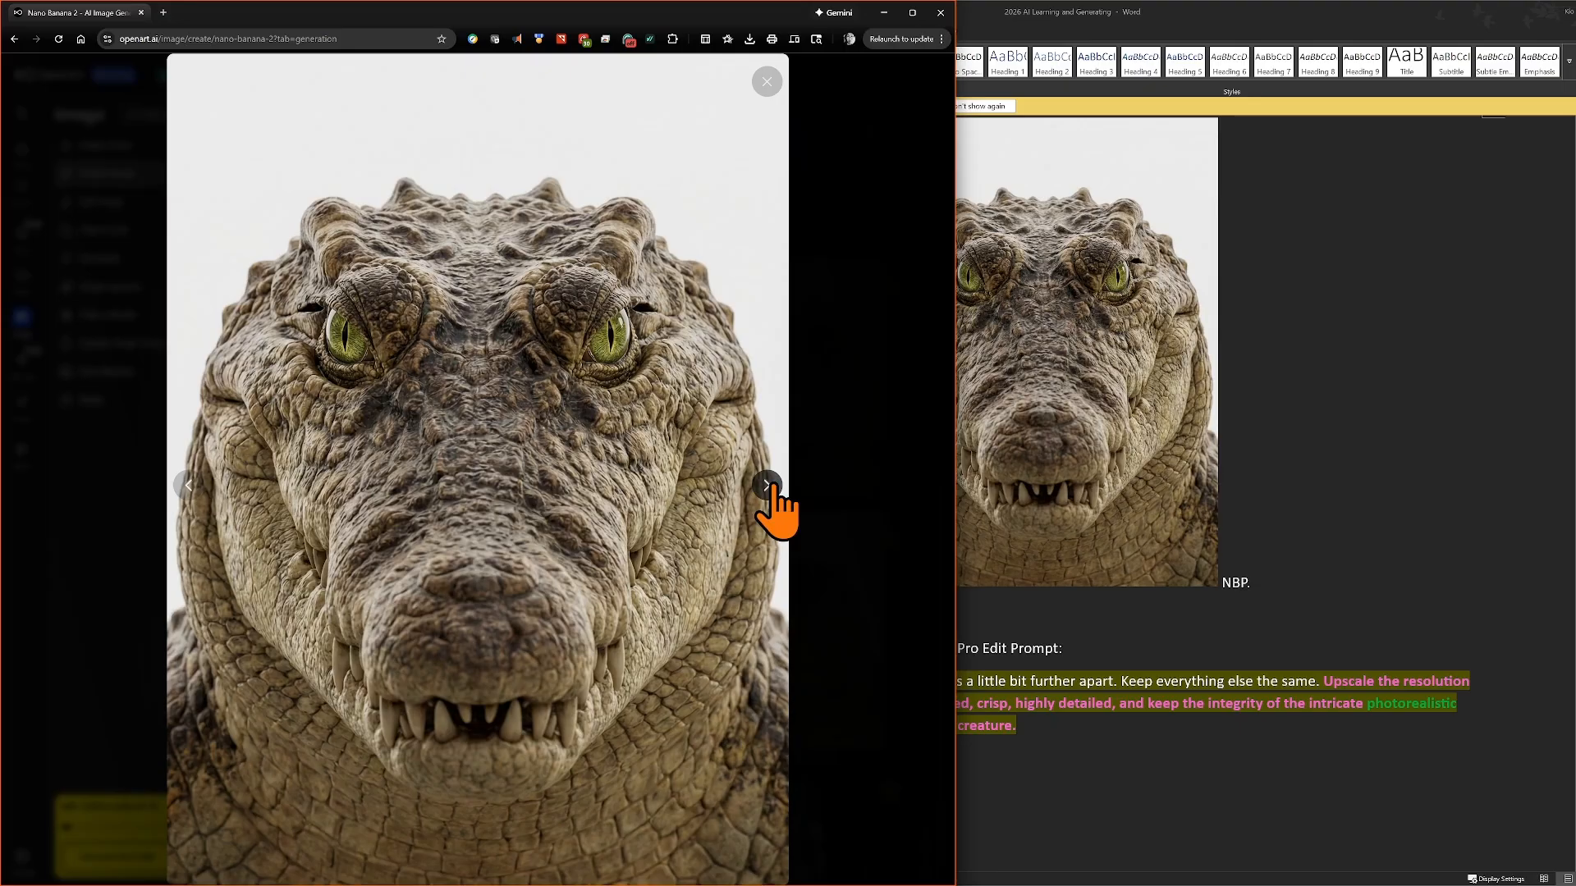
pyautogui.click(189, 485)
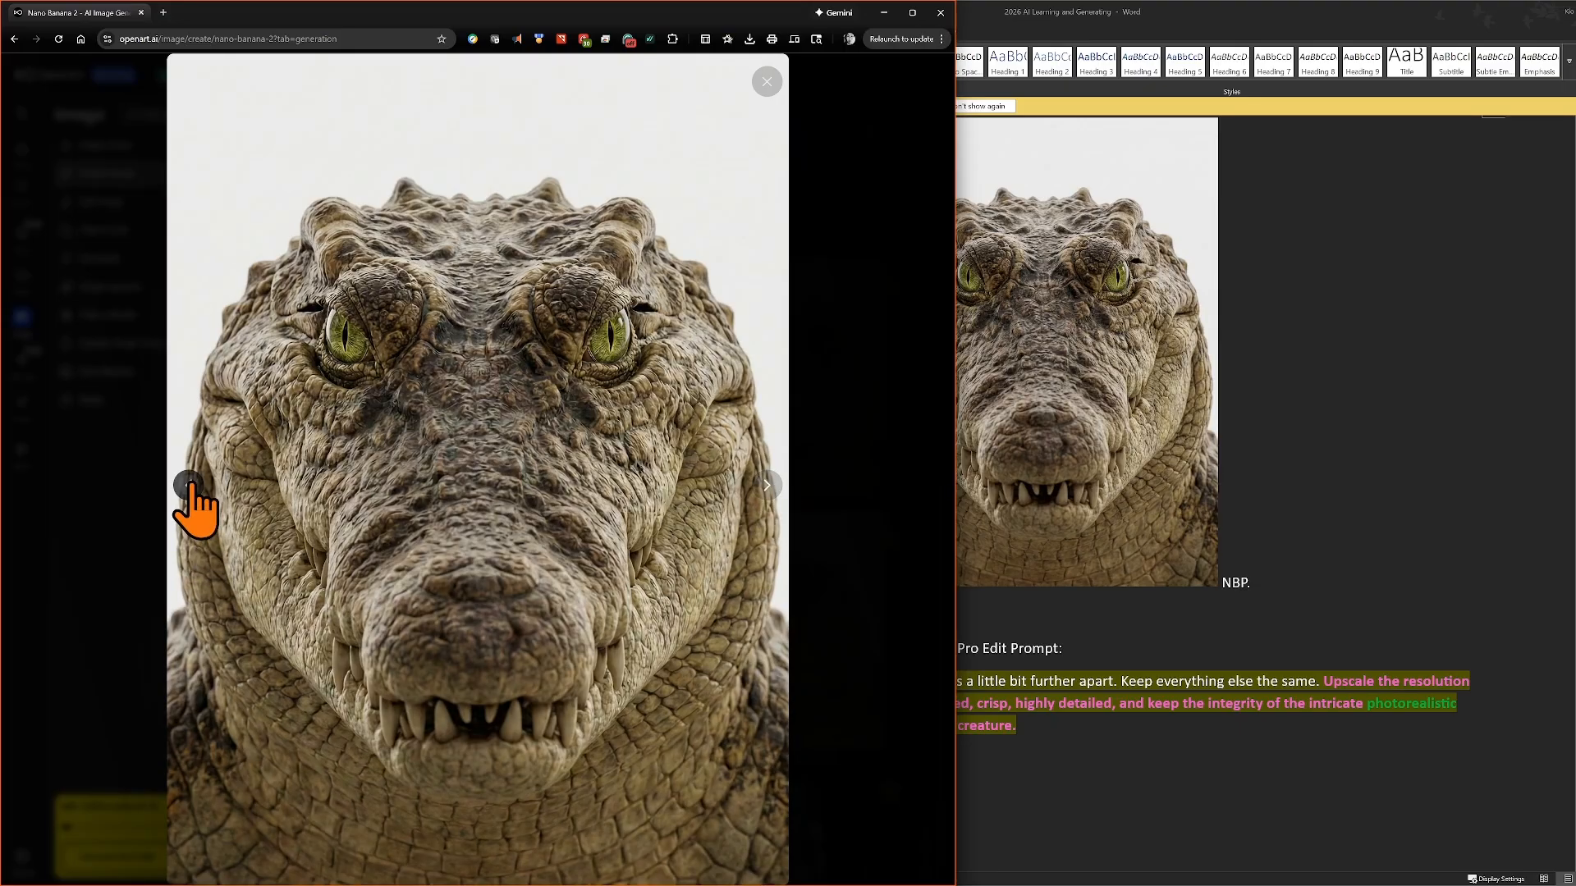
pyautogui.click(766, 486)
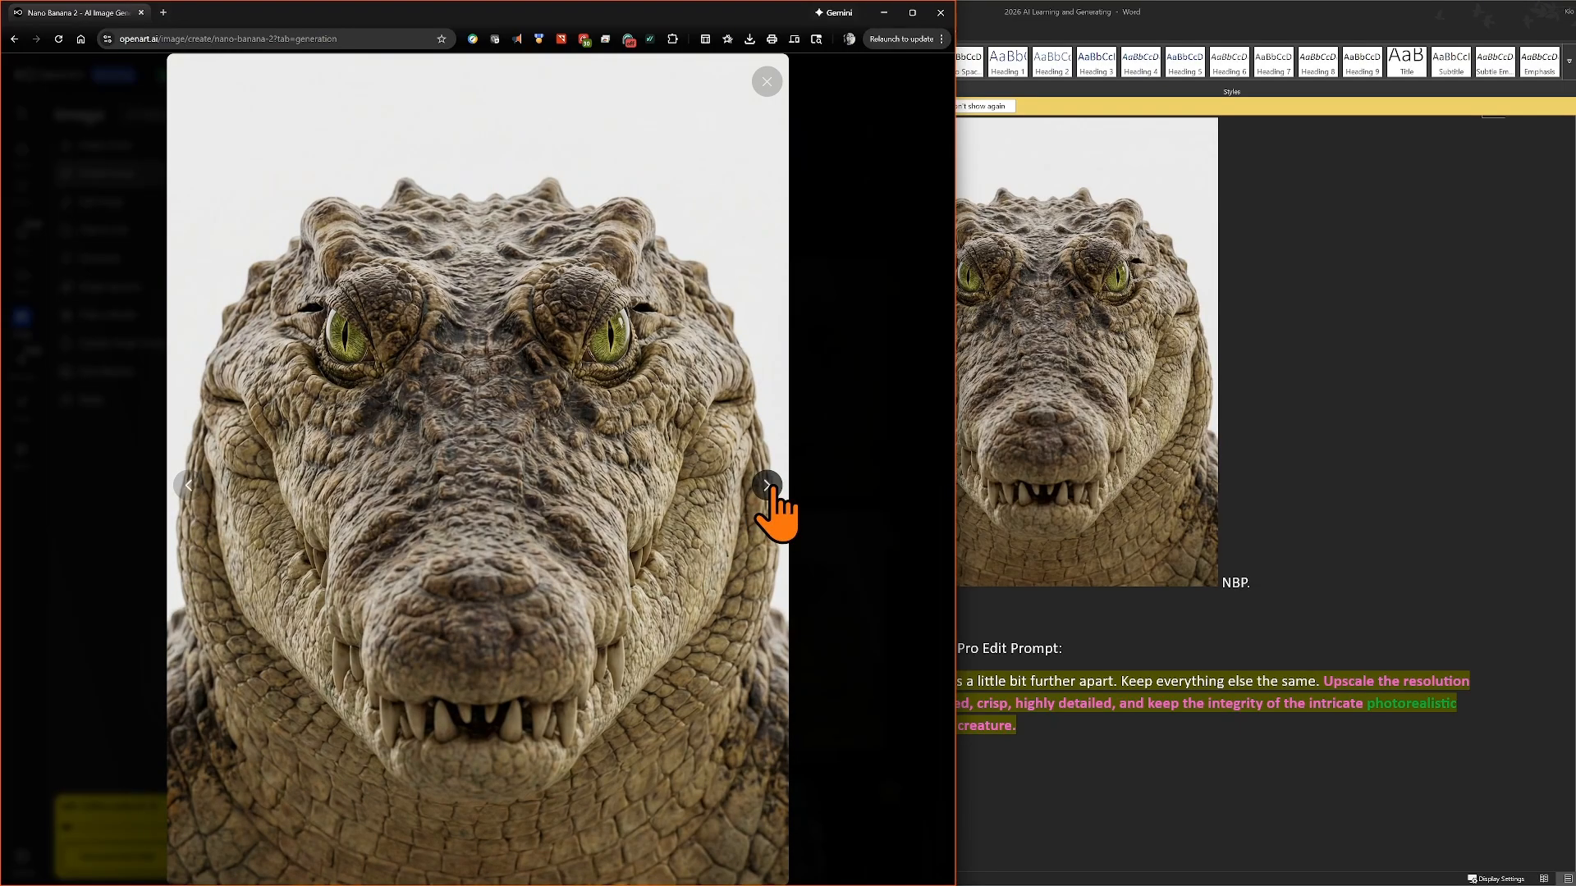
pyautogui.click(188, 485)
pyautogui.click(767, 81)
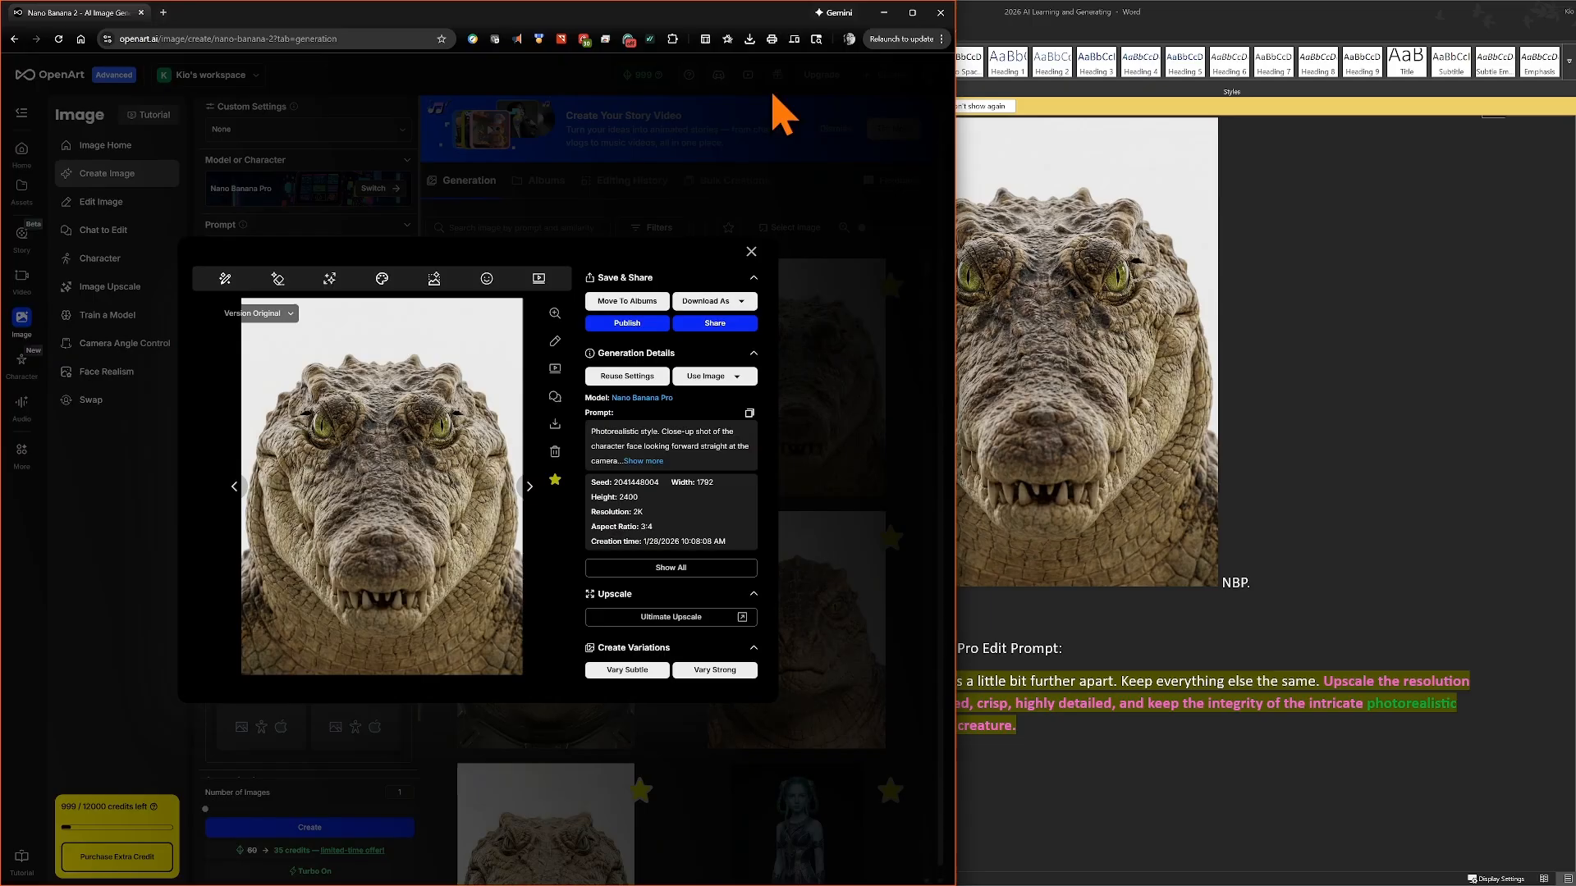
pyautogui.click(751, 251)
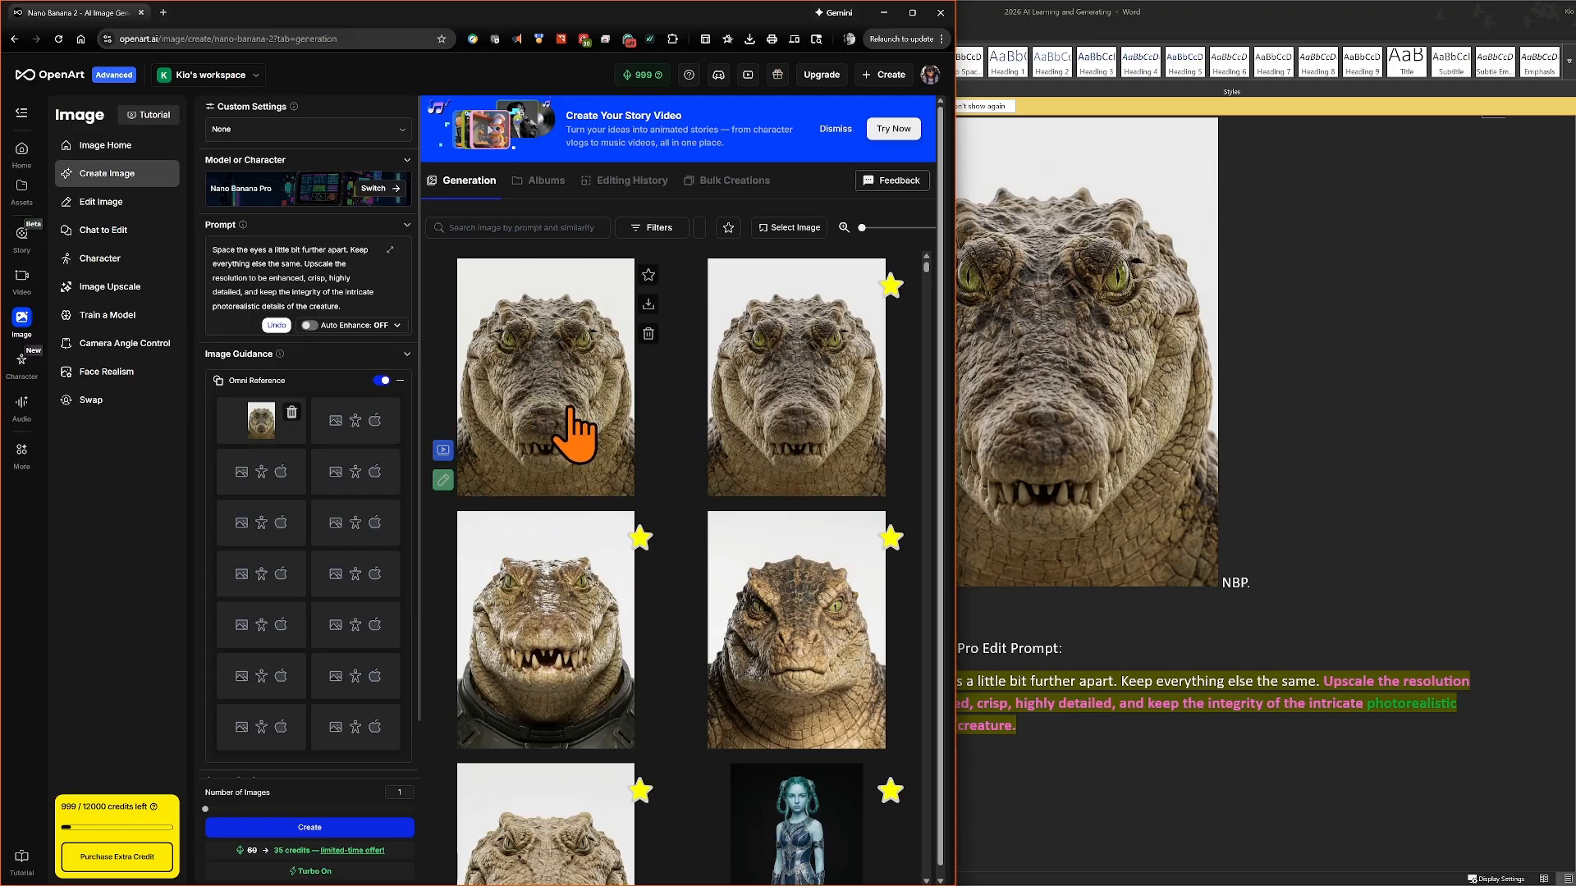
# - Enlarge the newest crocodile edit and alternate it with the starred original to compare eye spacing and skin detail
pyautogui.scroll(-3, 574, 412)
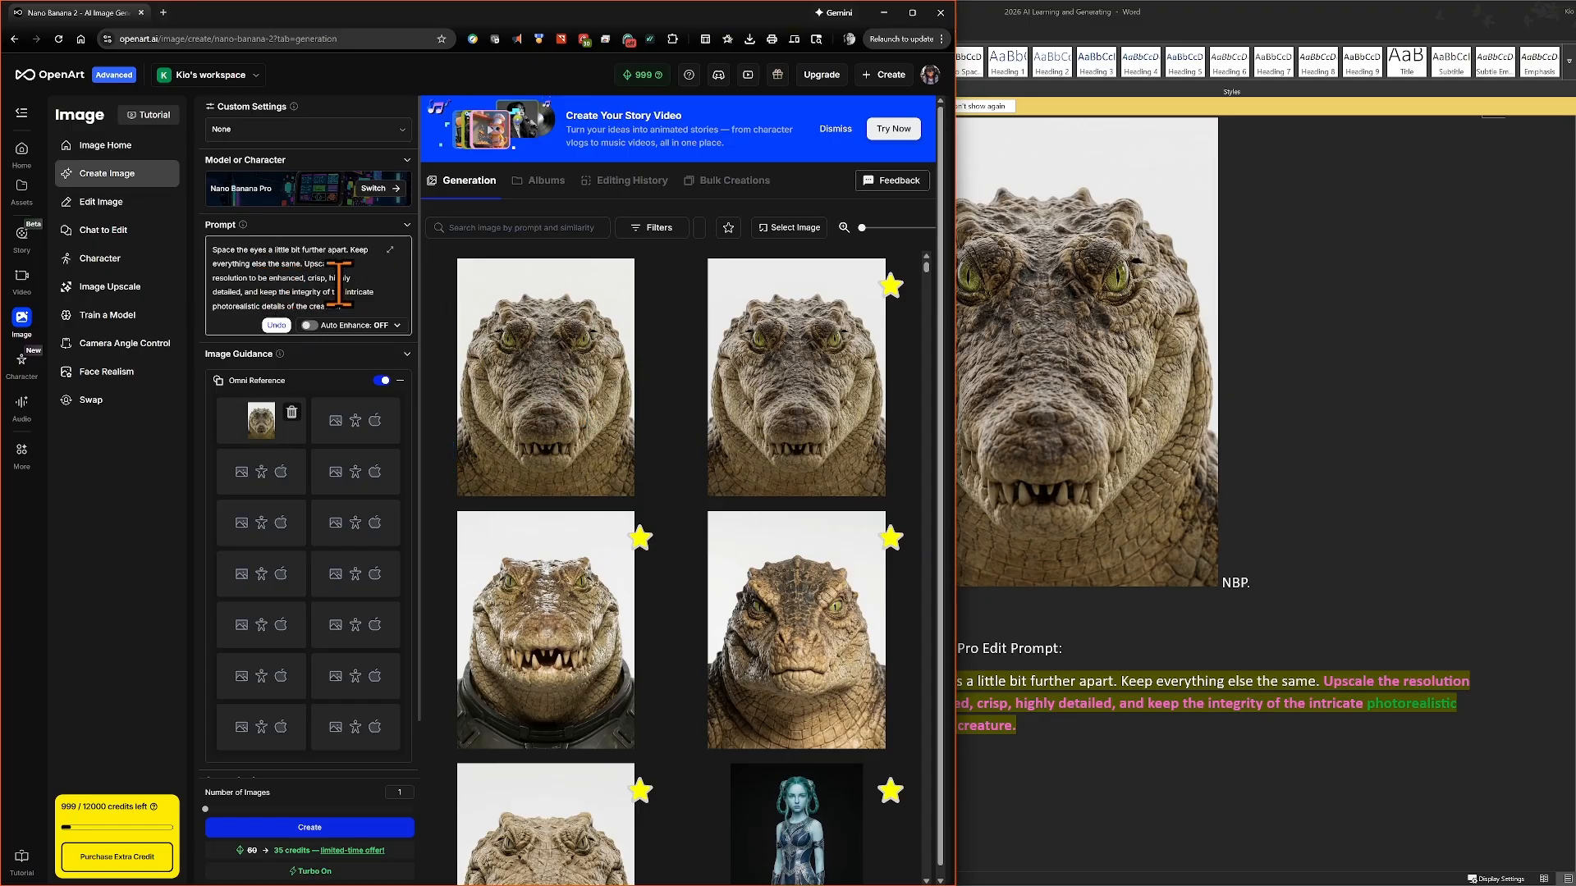
pyautogui.moveTo(545, 402)
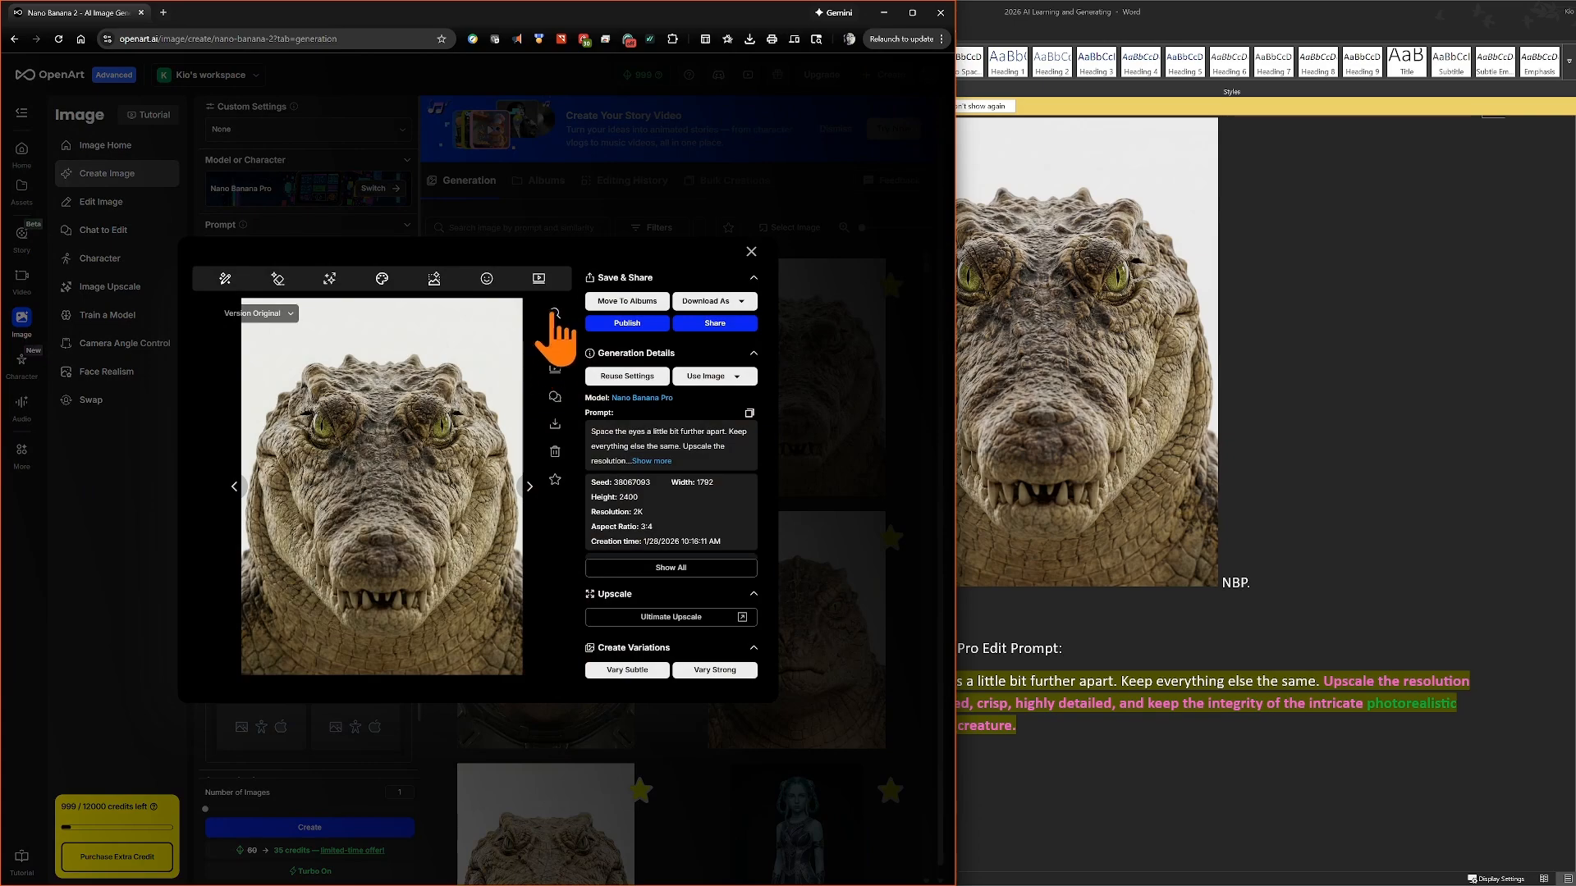
pyautogui.click(555, 314)
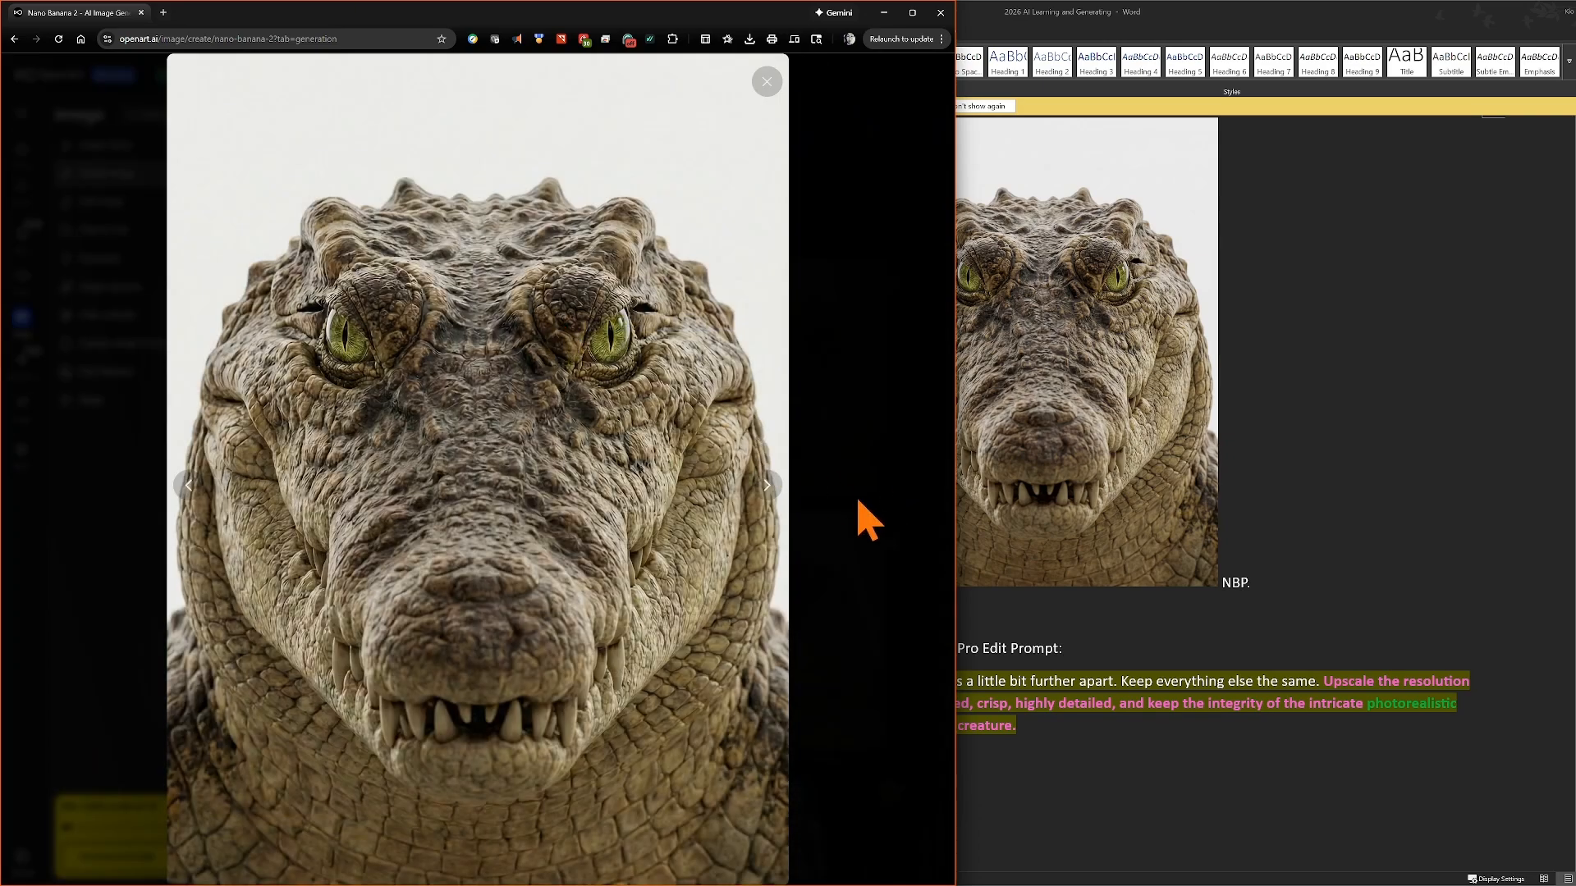
pyautogui.click(764, 486)
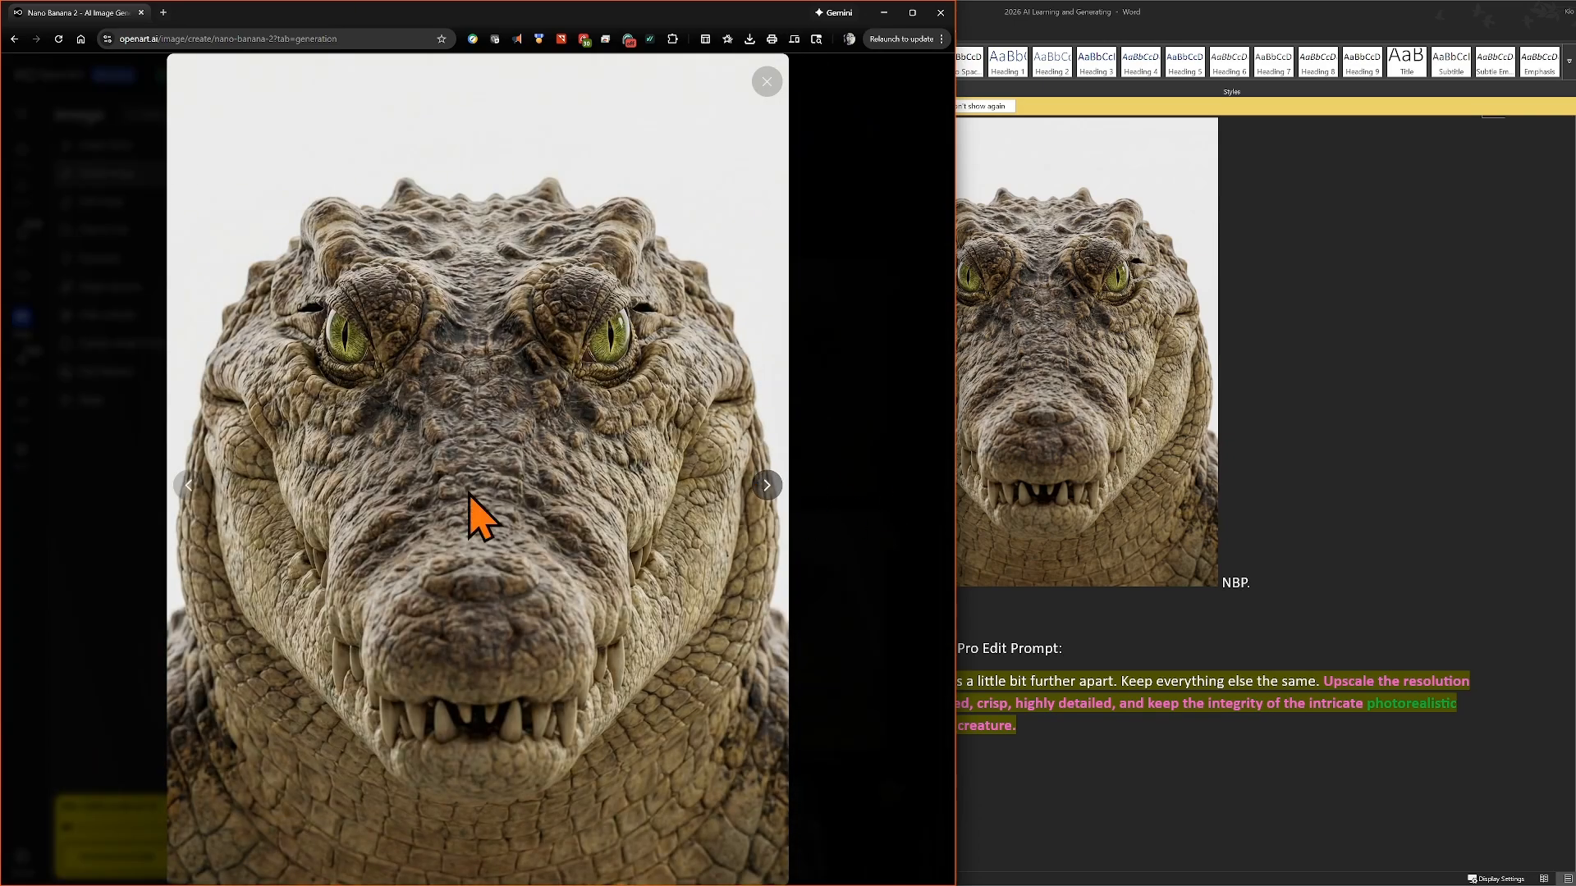
pyautogui.click(188, 486)
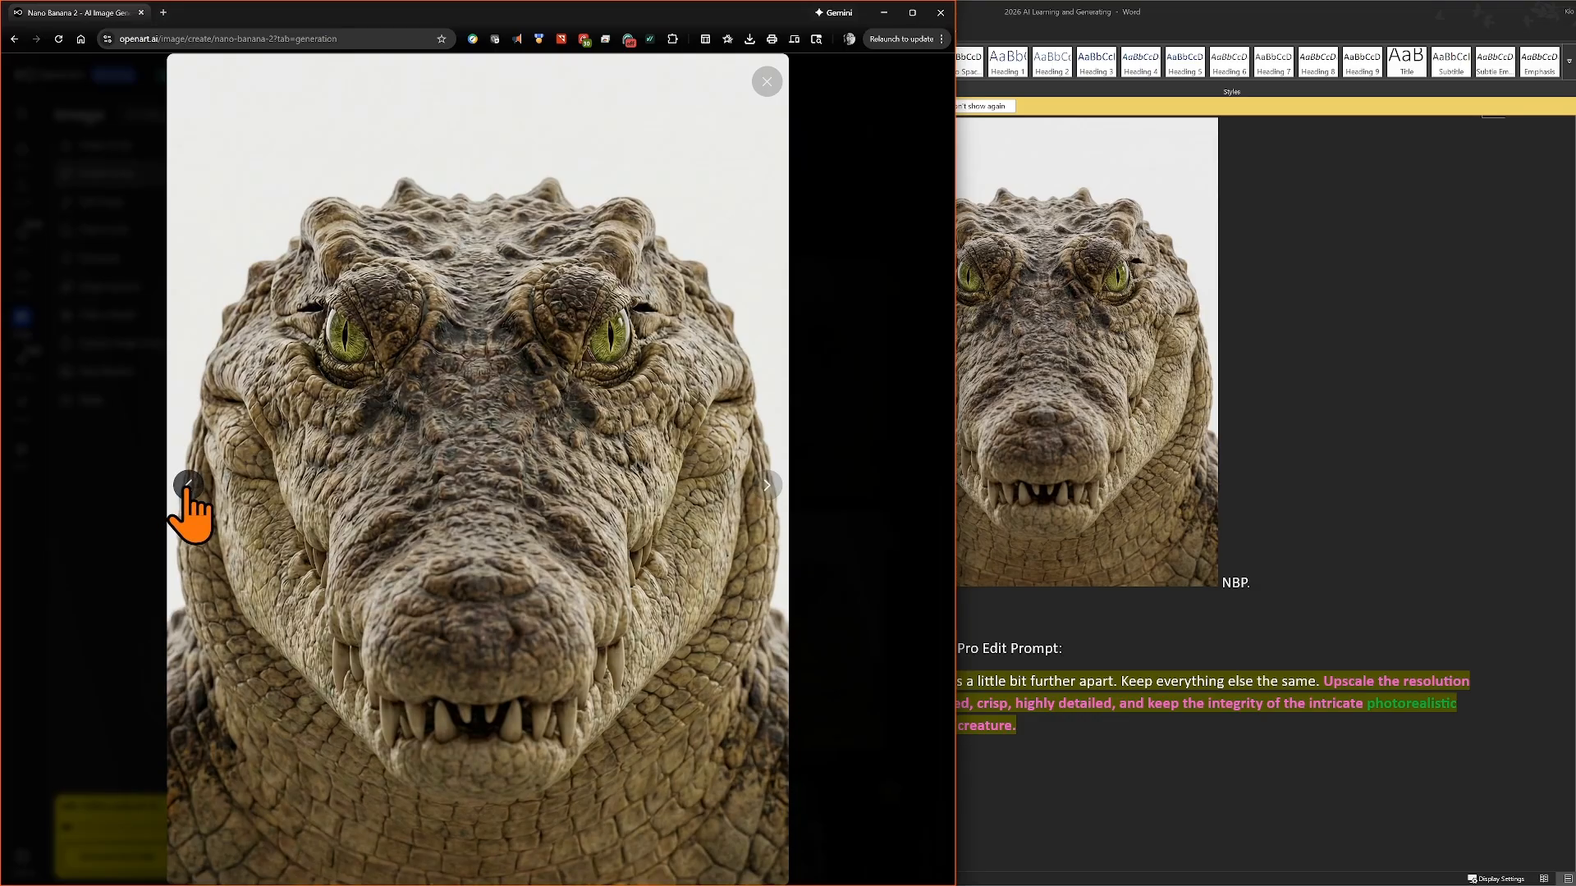
pyautogui.click(767, 485)
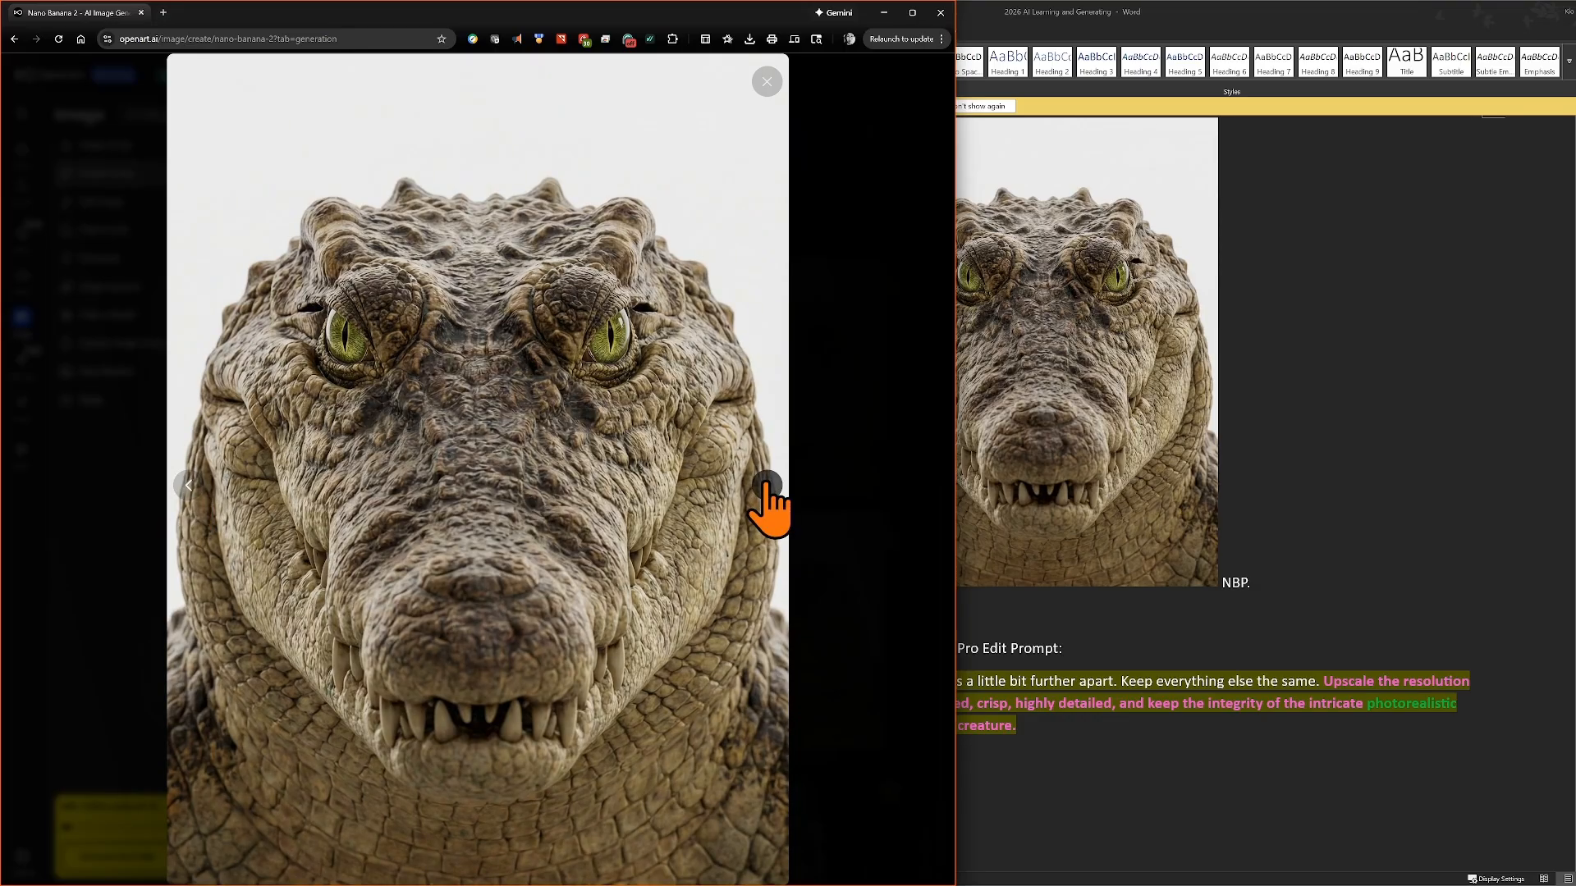
pyautogui.click(188, 486)
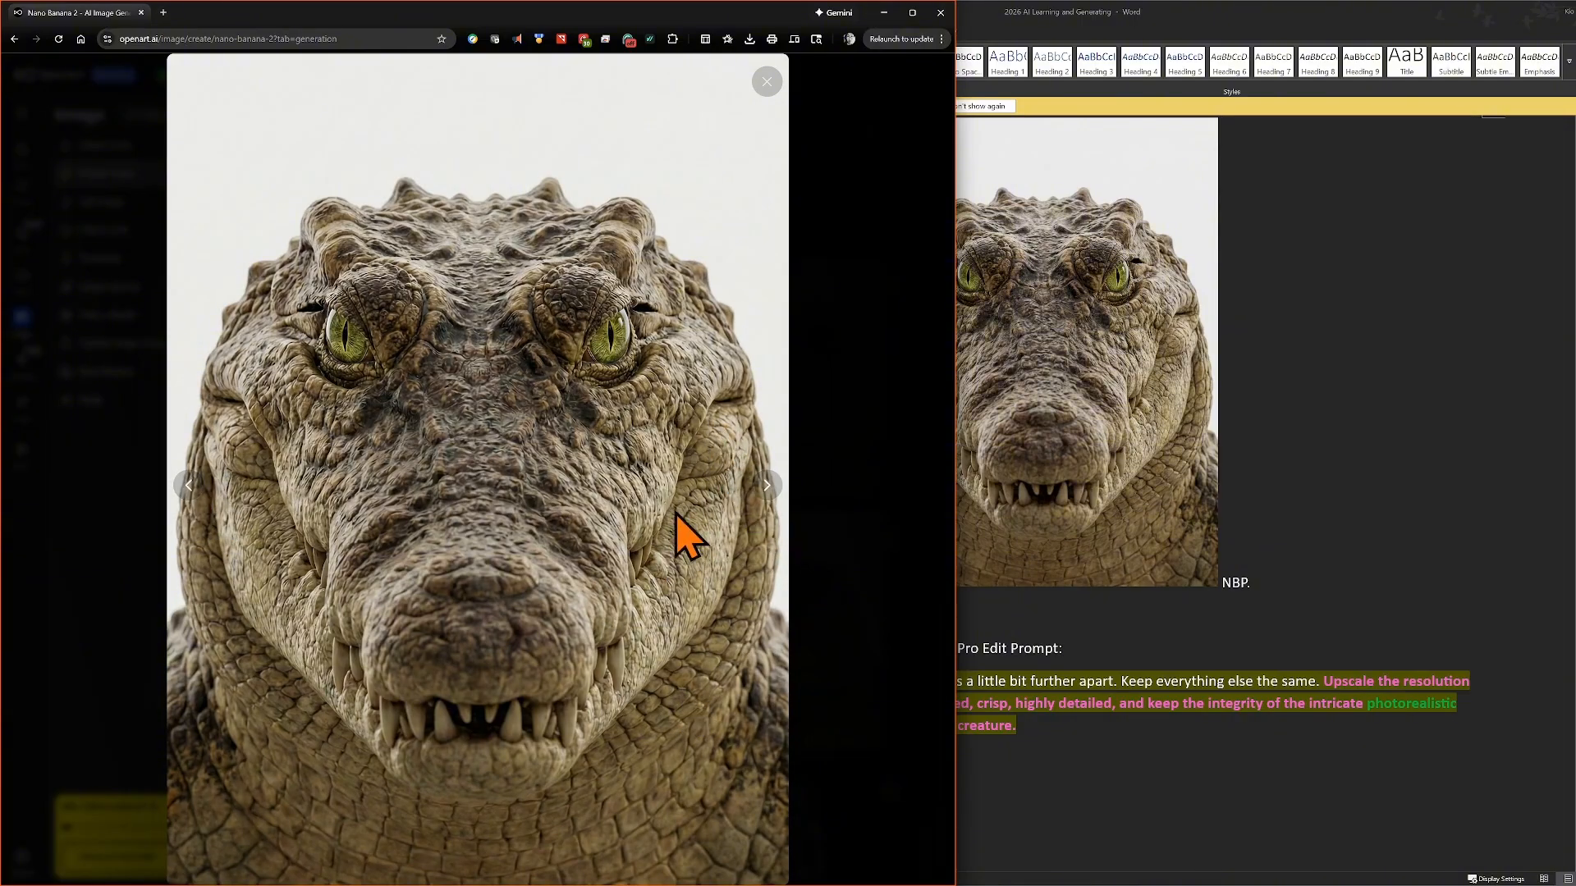
pyautogui.click(767, 485)
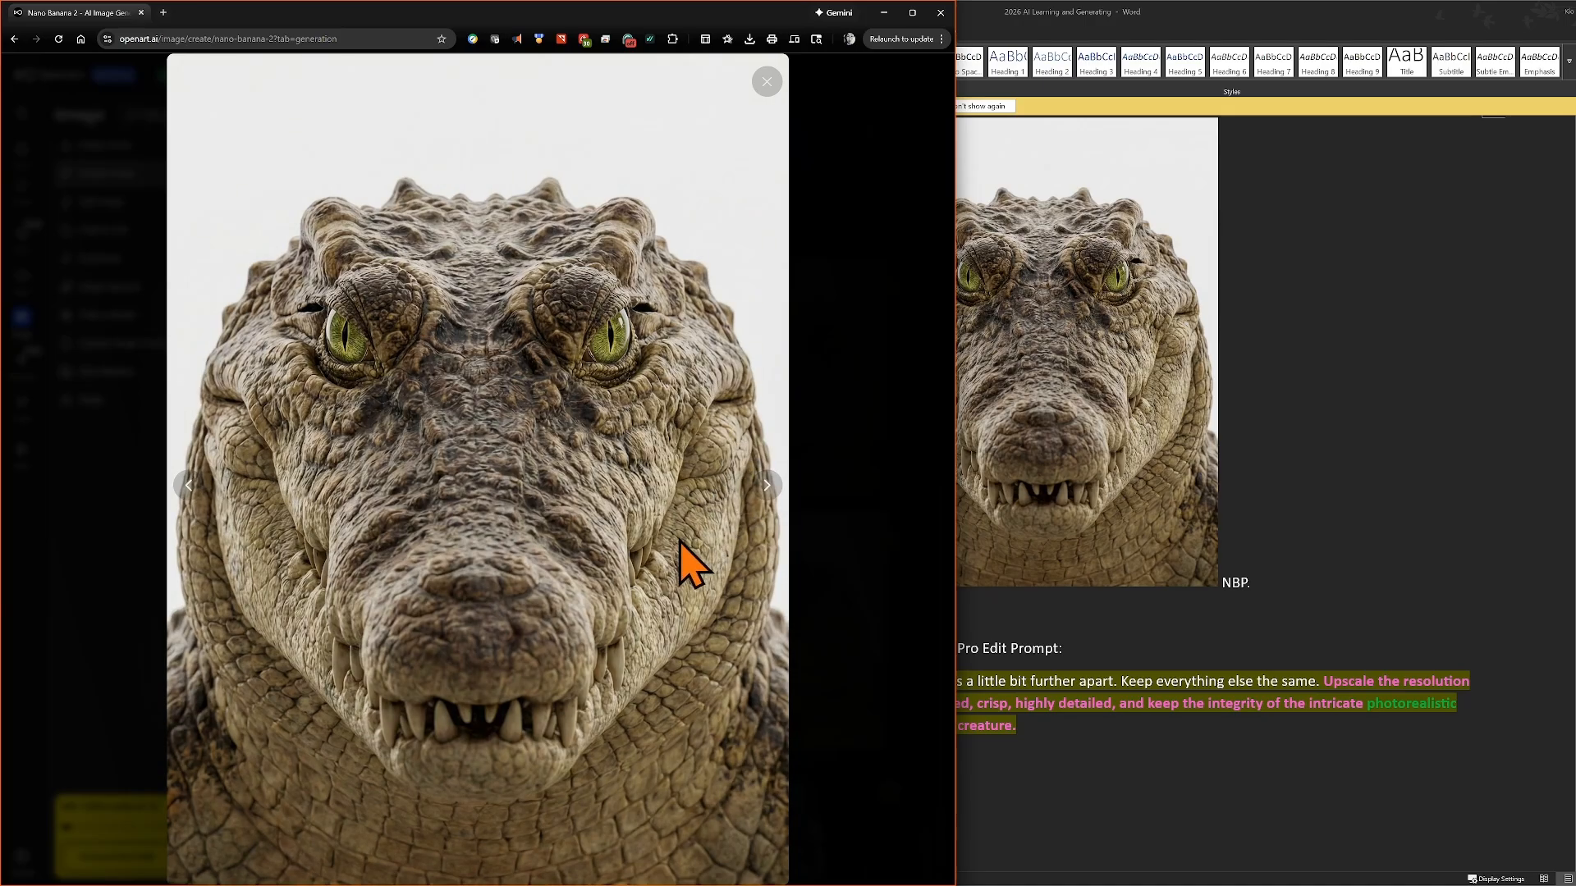
pyautogui.click(185, 487)
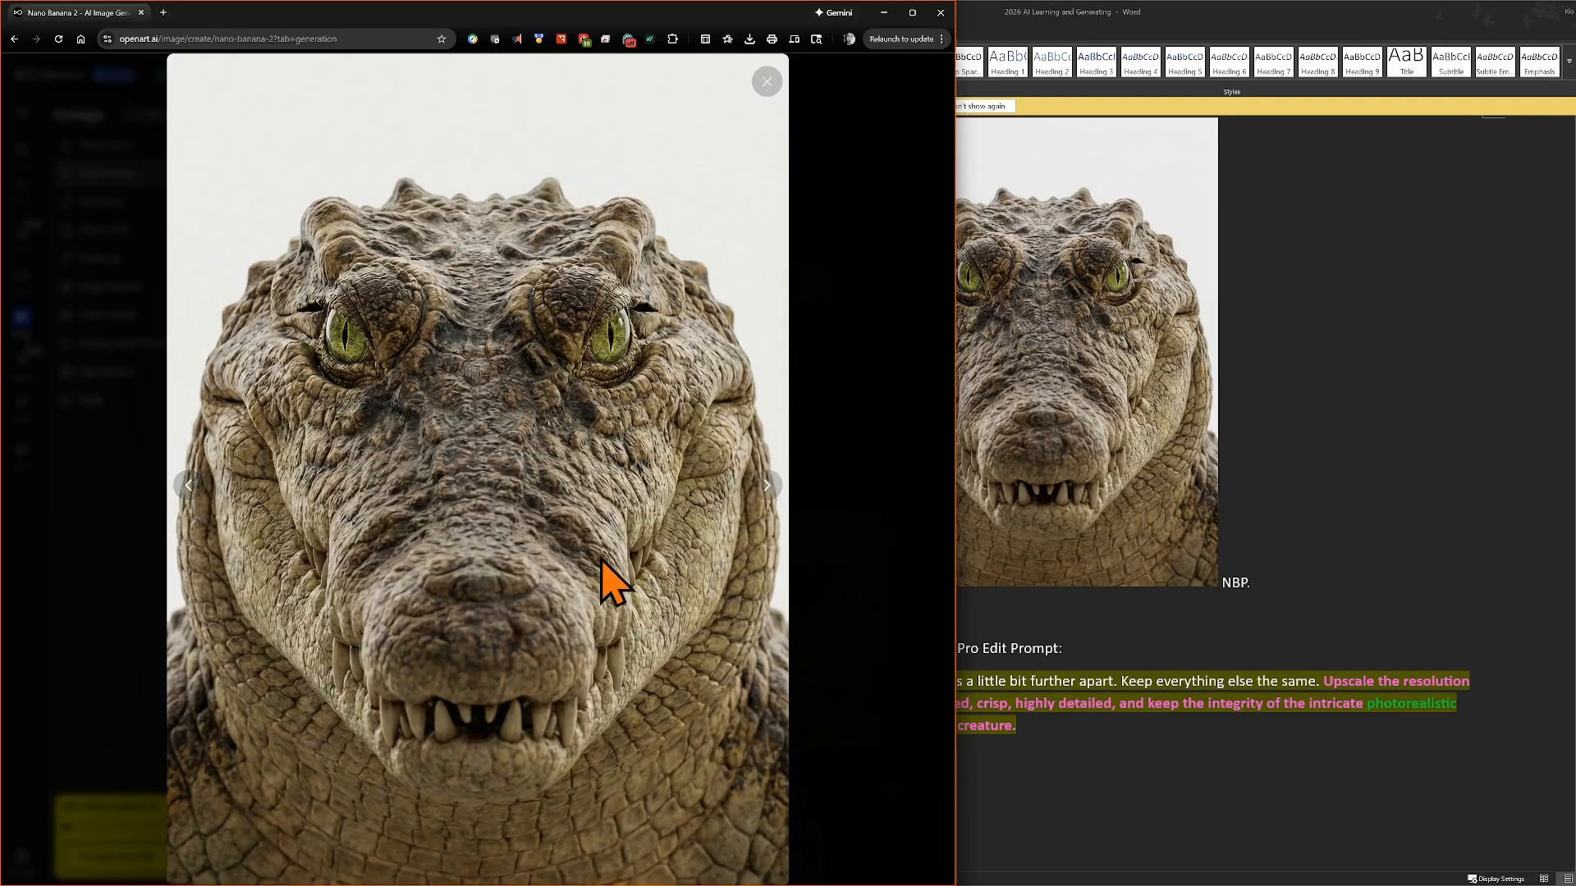
pyautogui.click(765, 487)
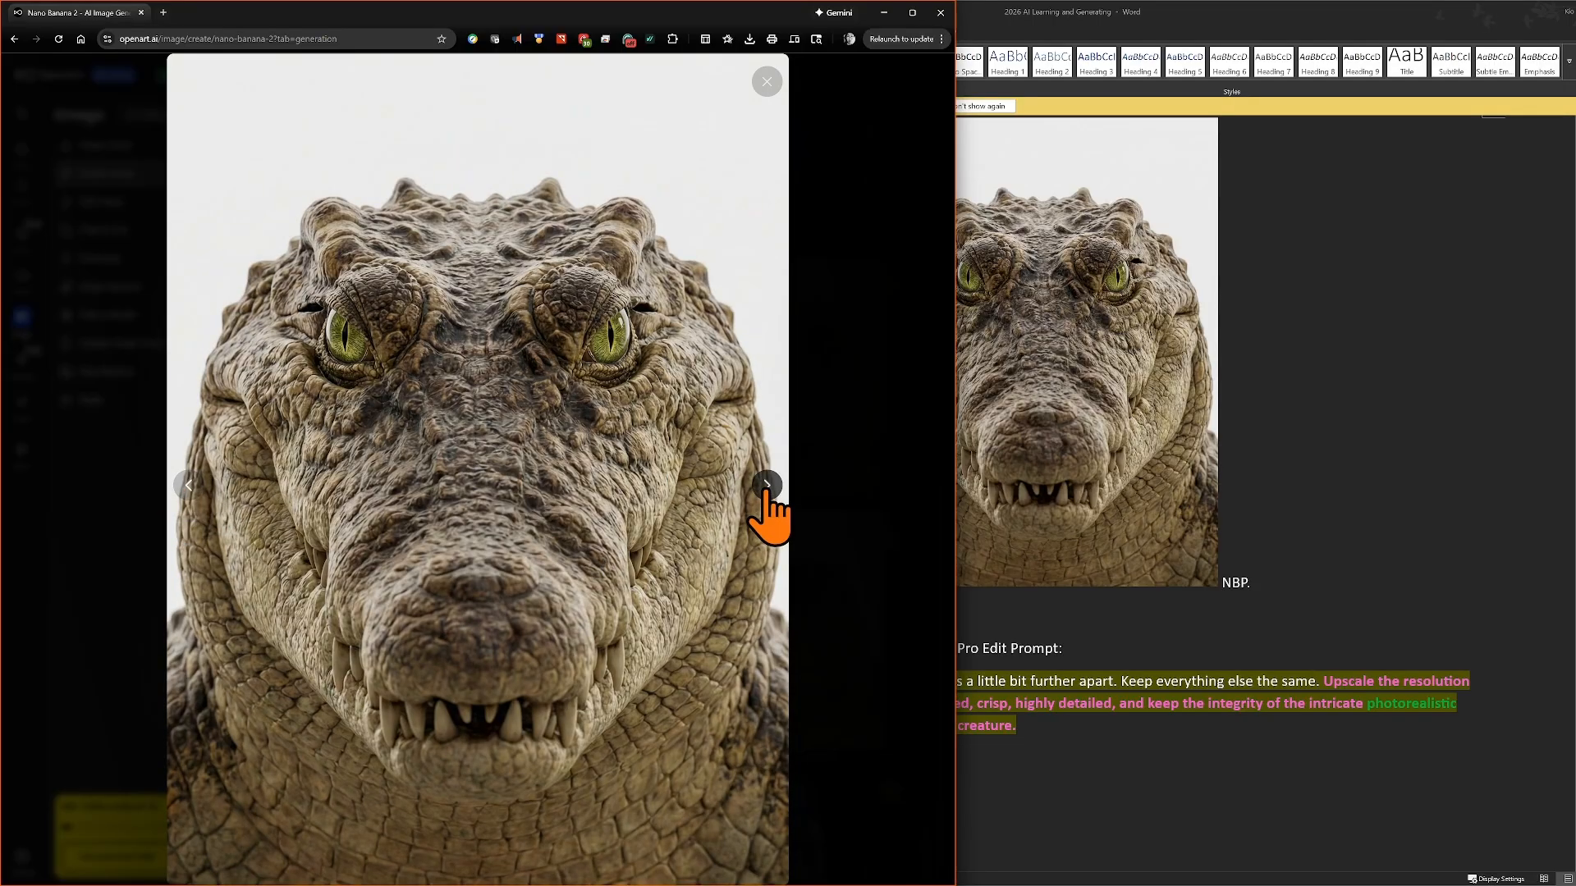
pyautogui.click(189, 486)
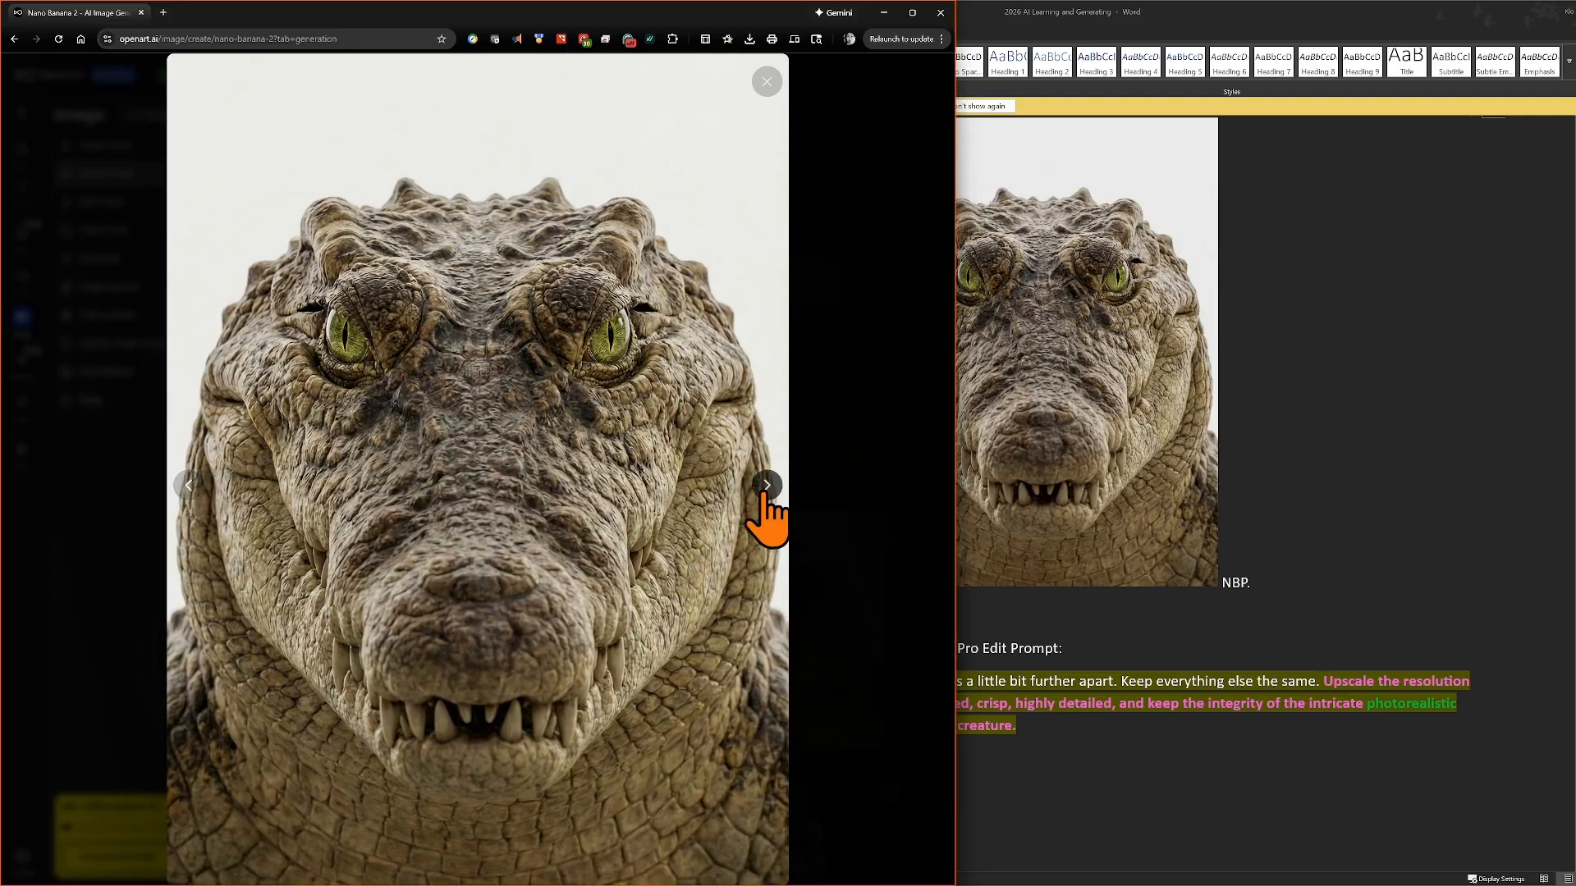
pyautogui.click(765, 487)
pyautogui.click(188, 486)
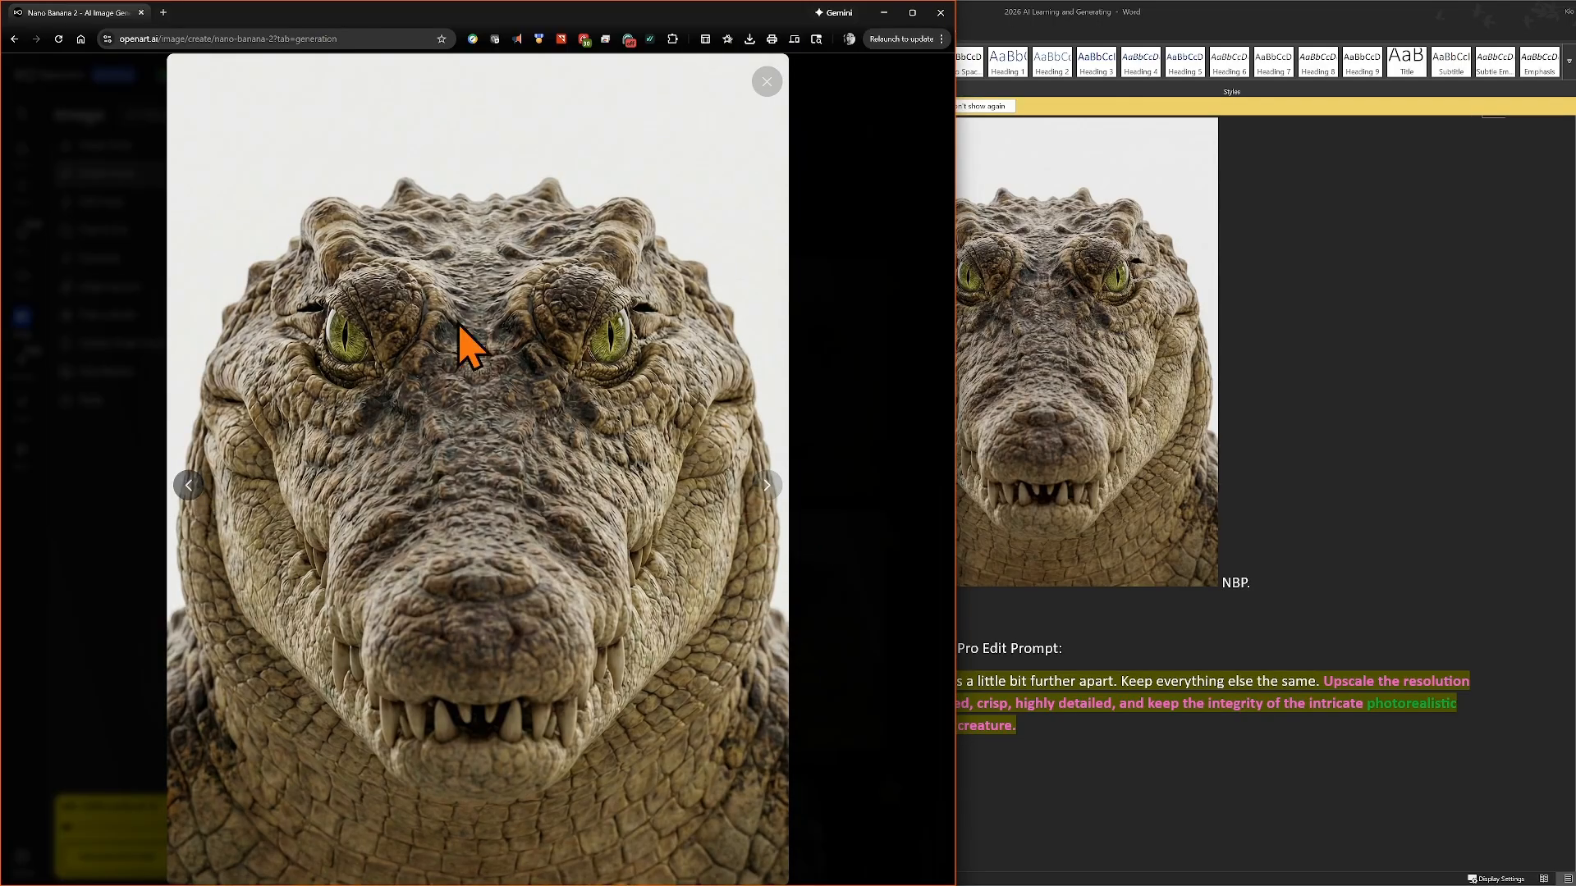
pyautogui.click(767, 81)
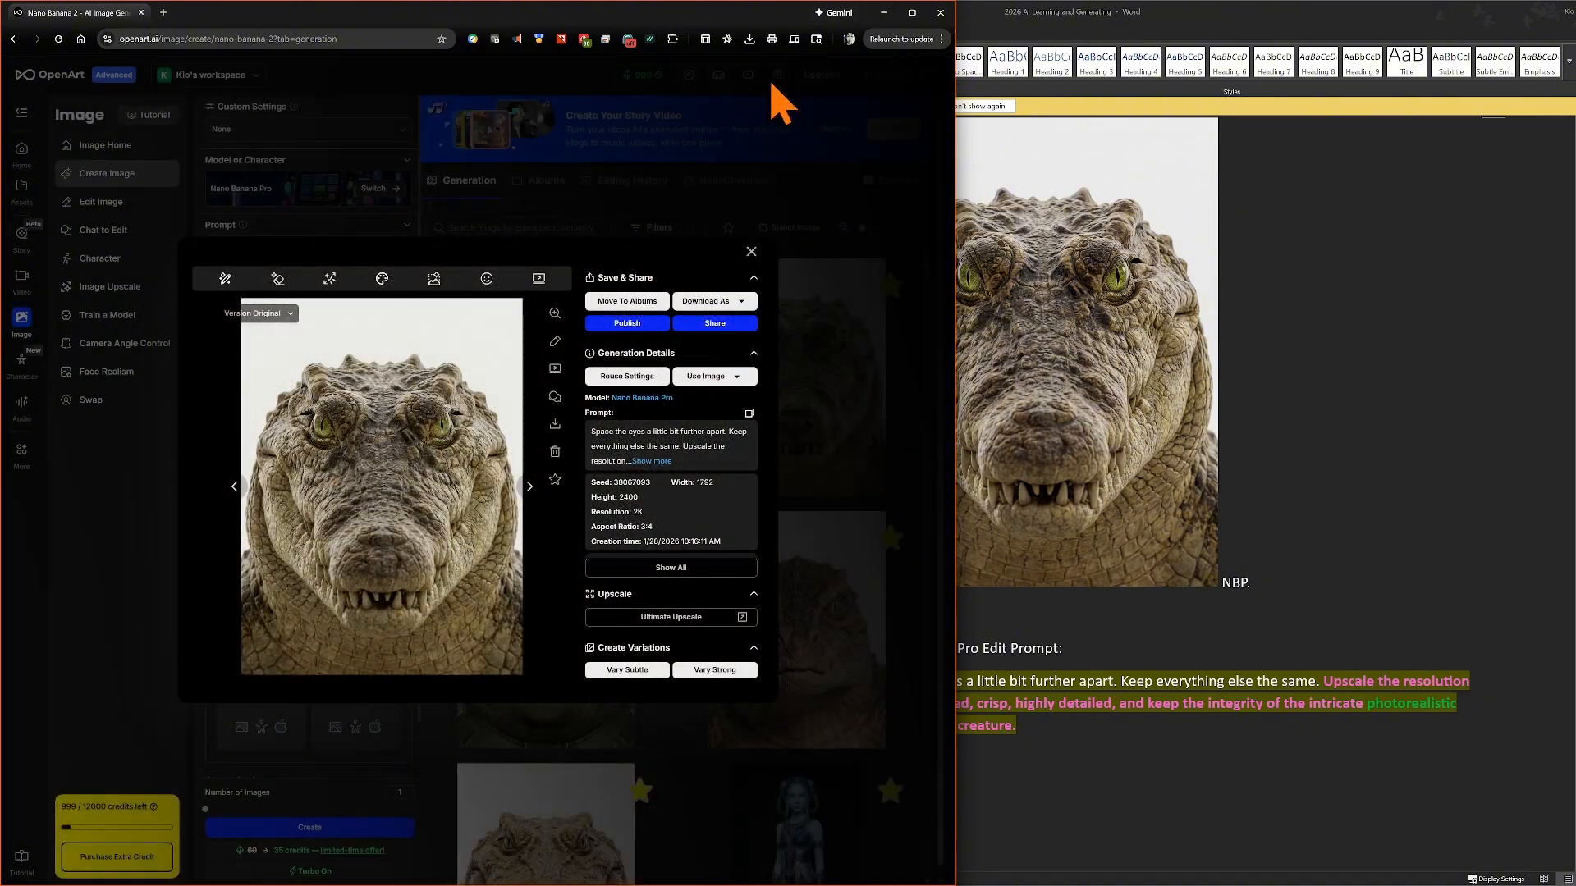
pyautogui.click(740, 239)
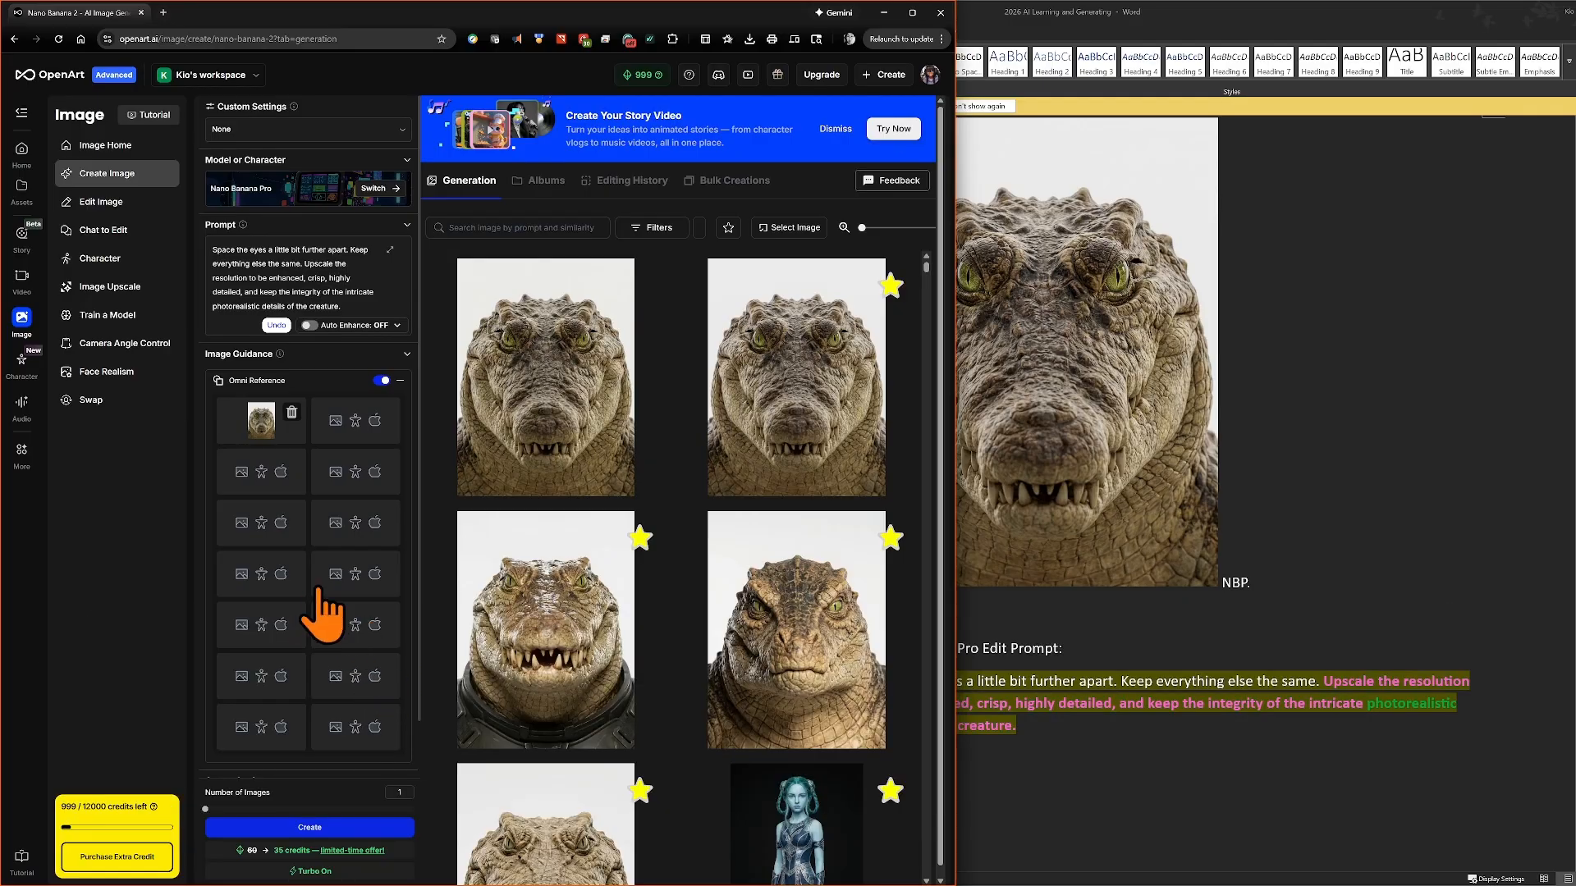
# - Reopen the newest crocodile edit at full size and flip between it and the original again to check for differences
pyautogui.moveTo(261, 428)
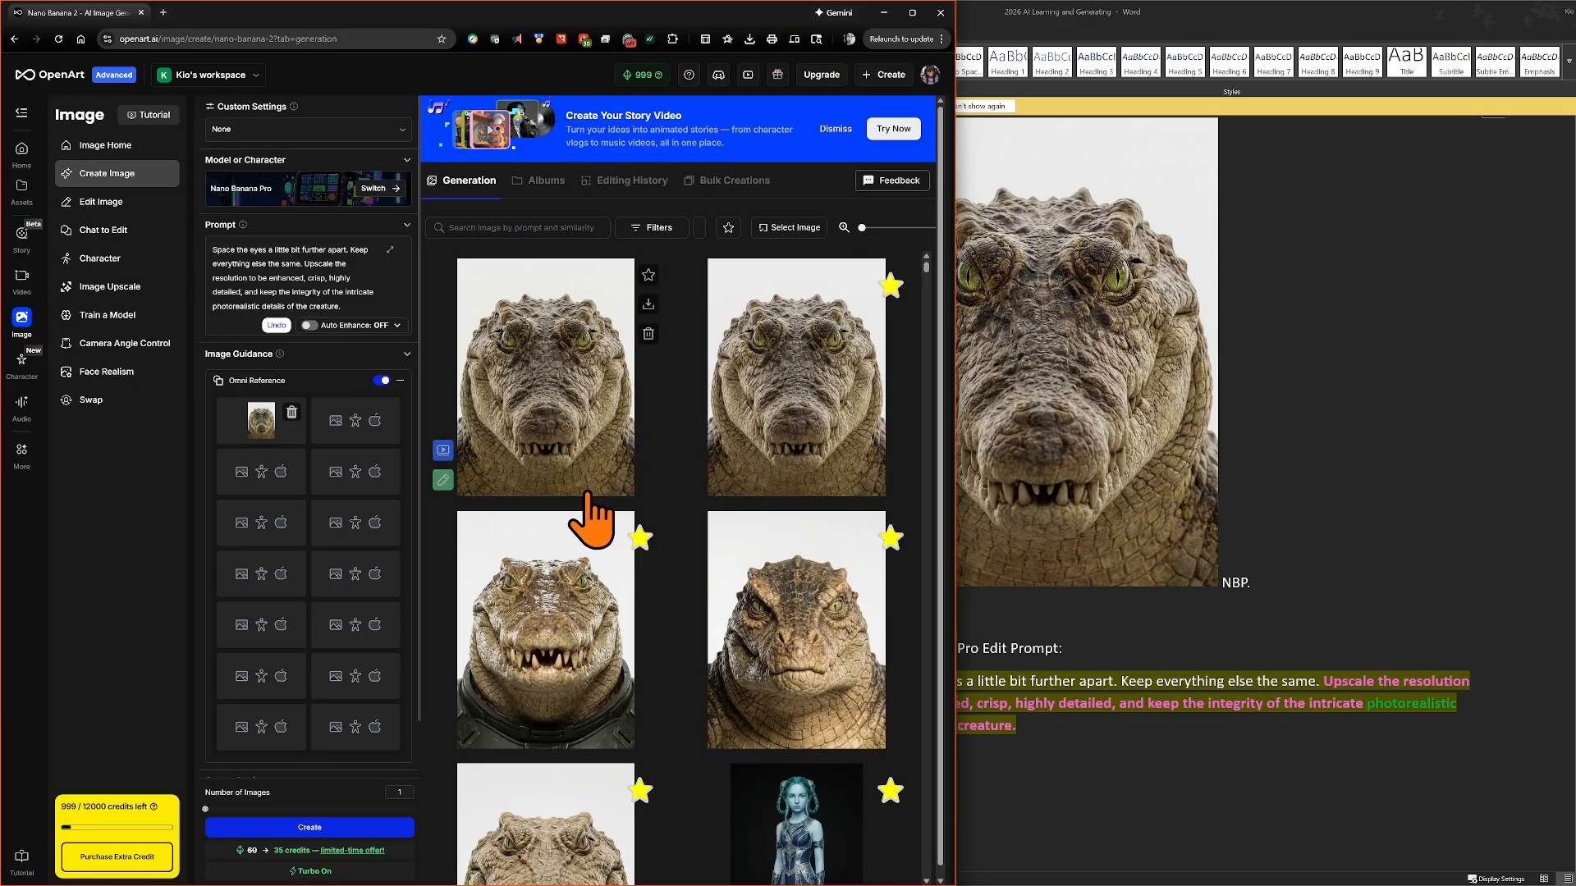
pyautogui.click(546, 382)
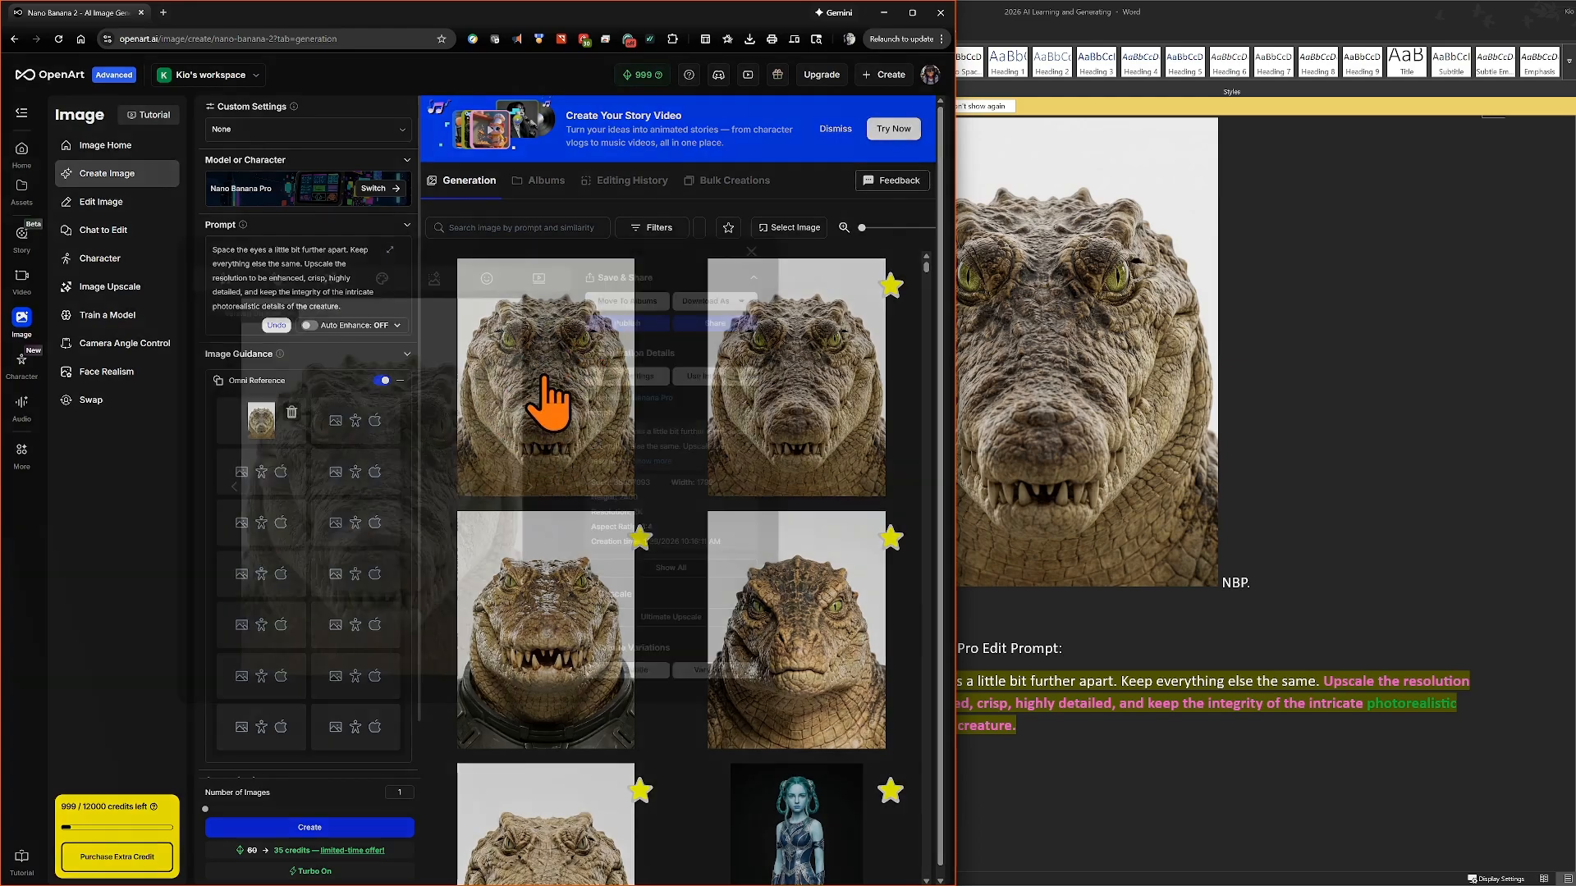
pyautogui.click(556, 313)
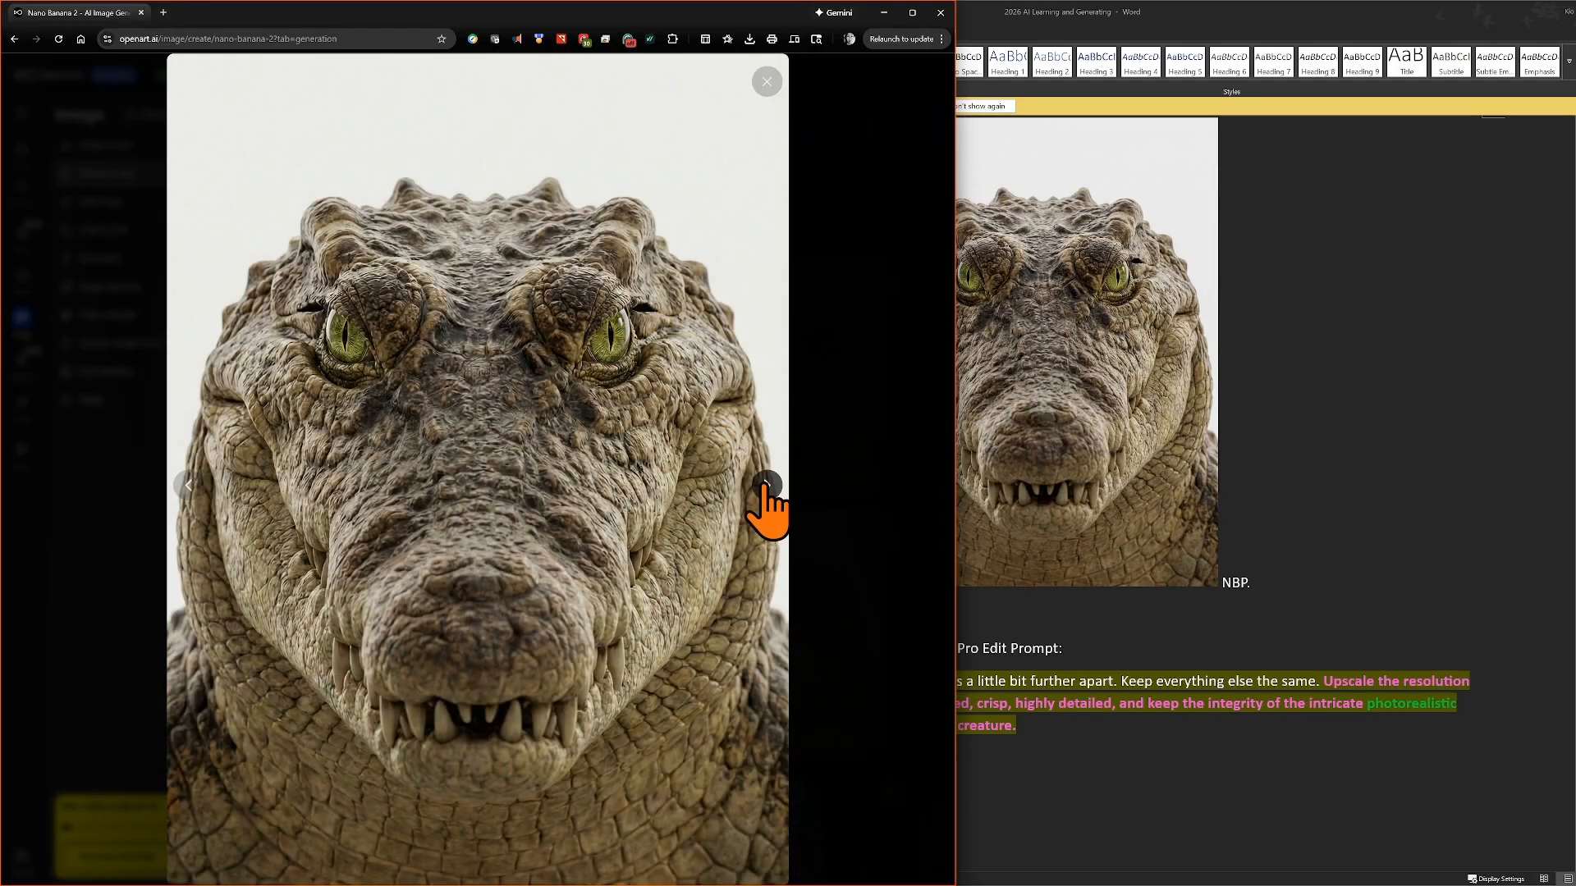
pyautogui.click(764, 487)
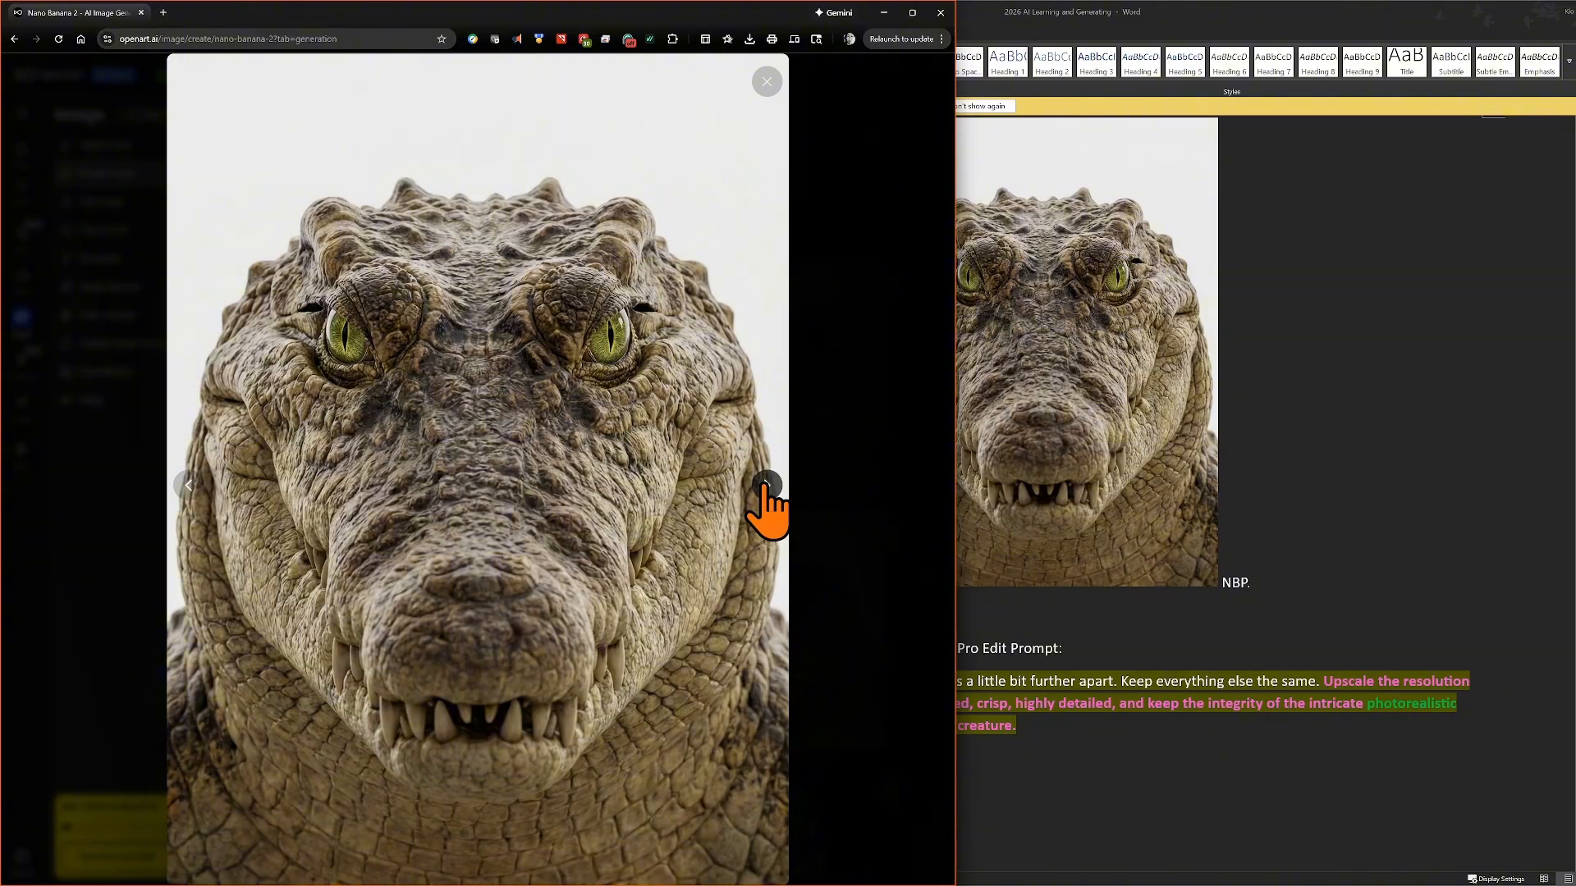
pyautogui.click(188, 486)
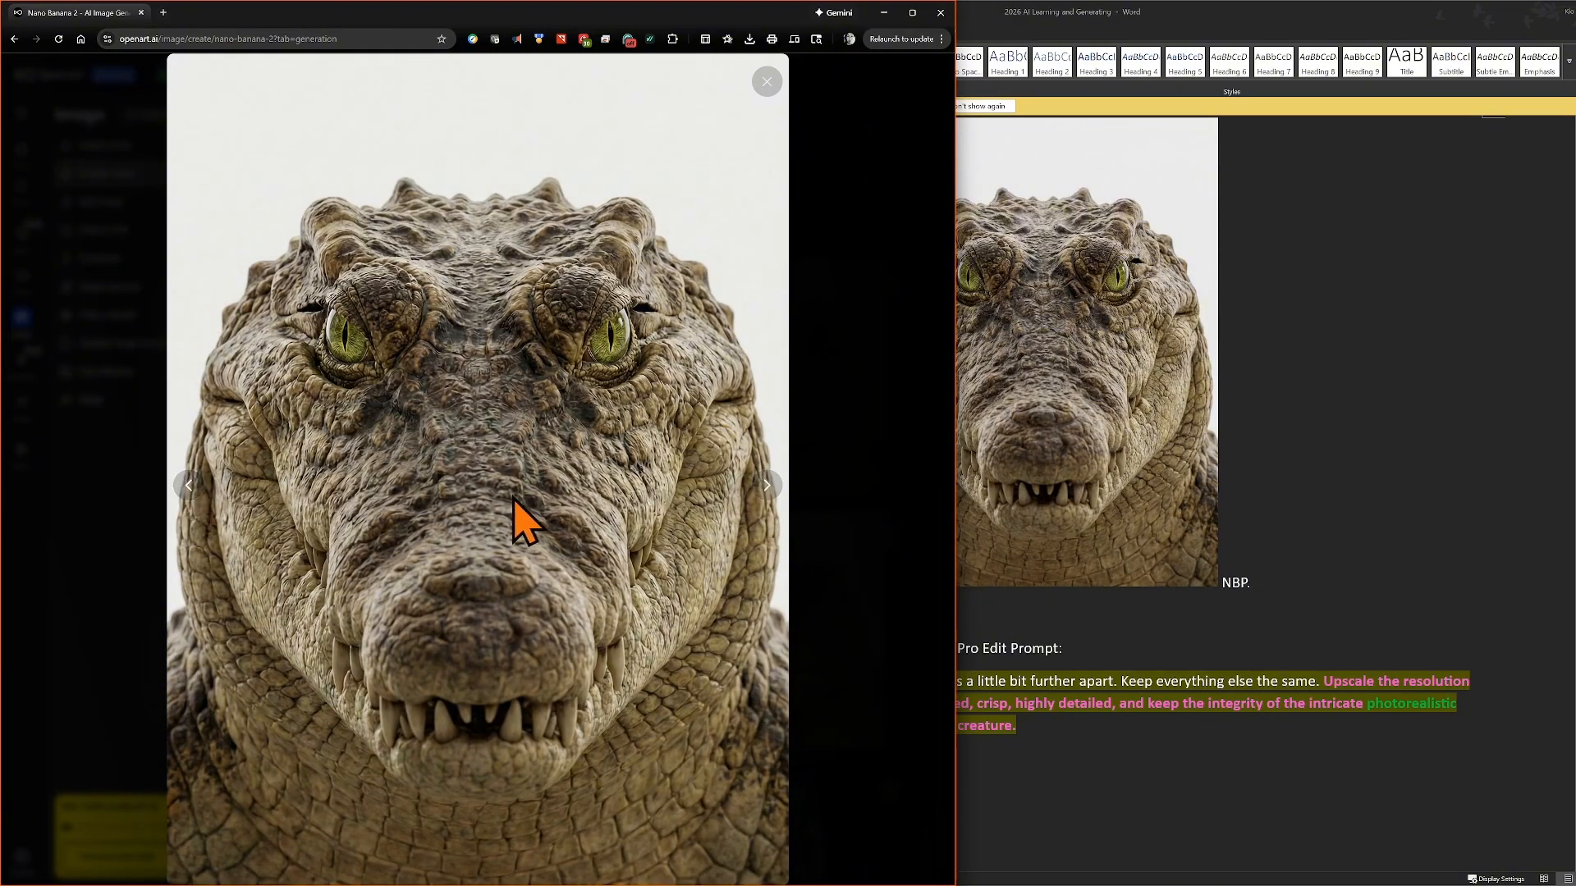
pyautogui.click(768, 491)
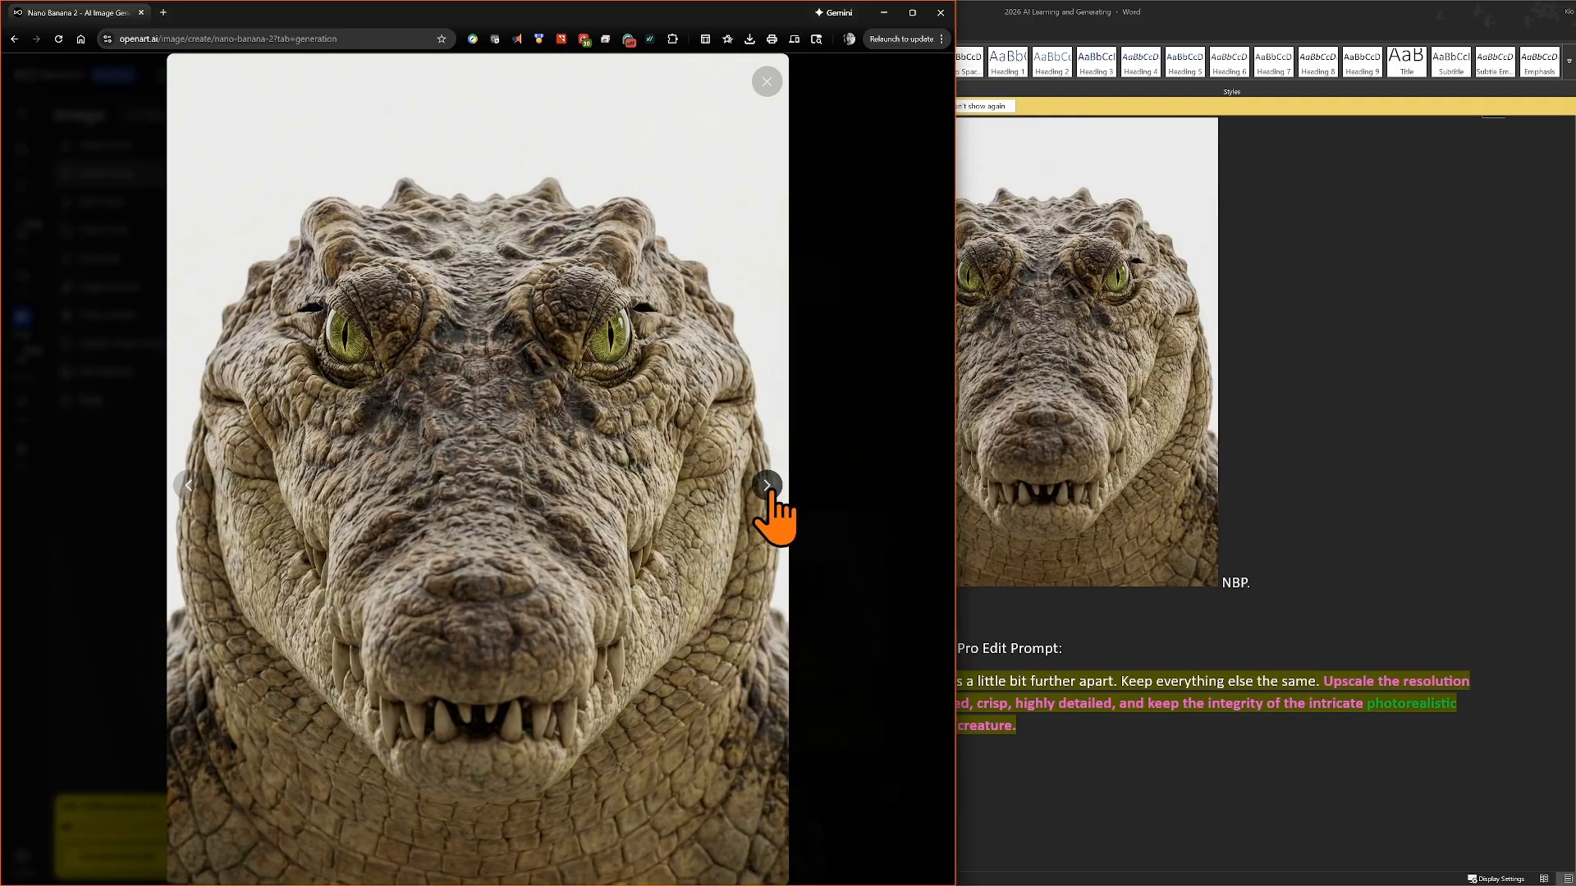
pyautogui.click(188, 486)
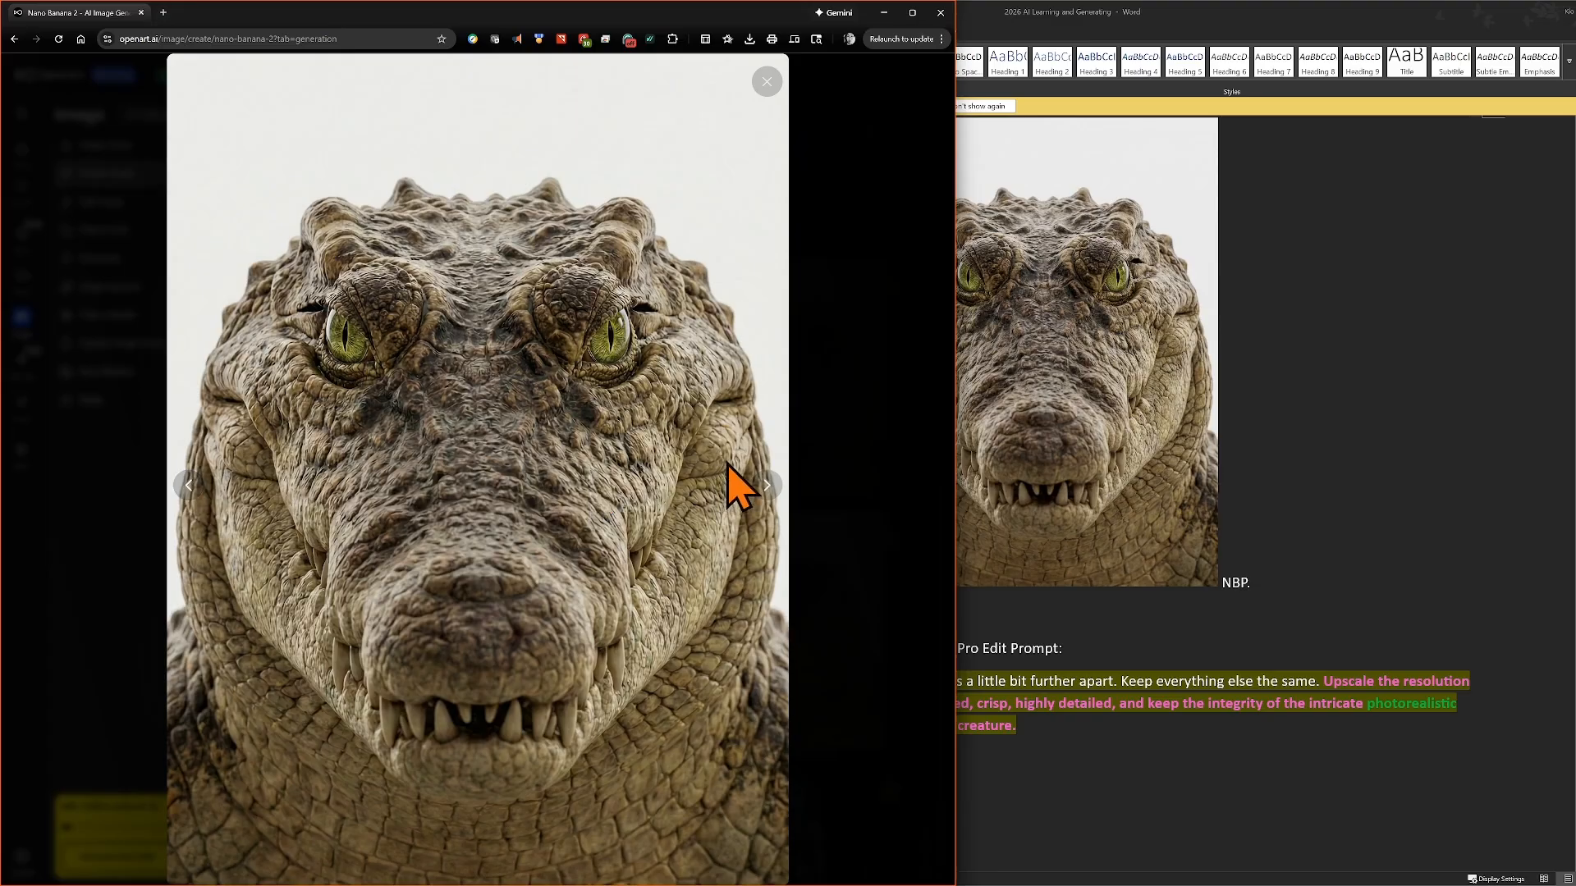
pyautogui.click(766, 486)
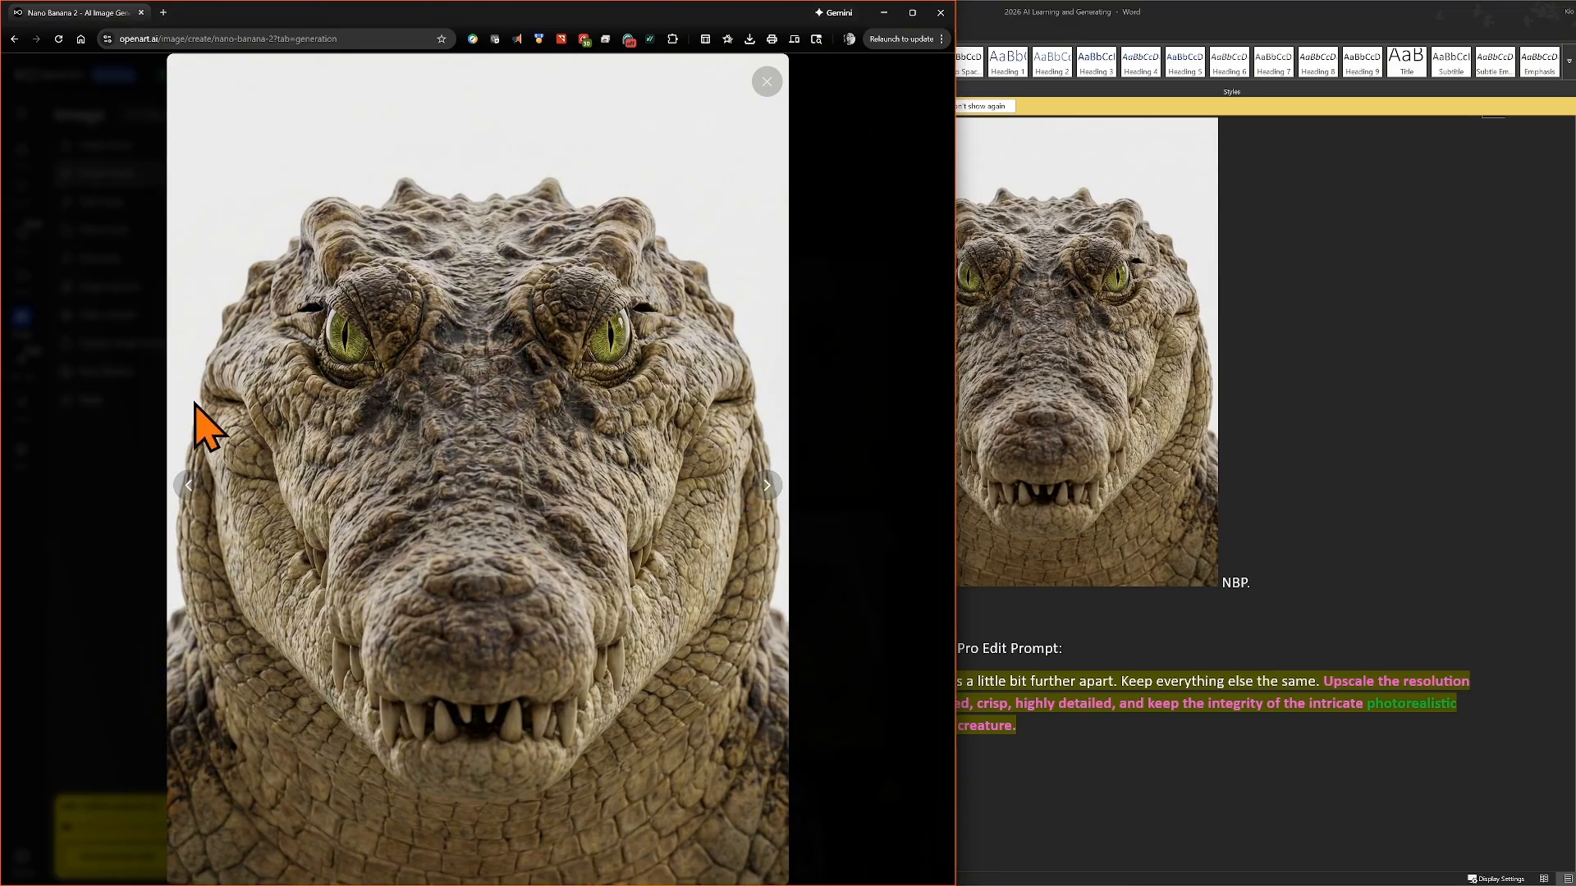
pyautogui.click(188, 486)
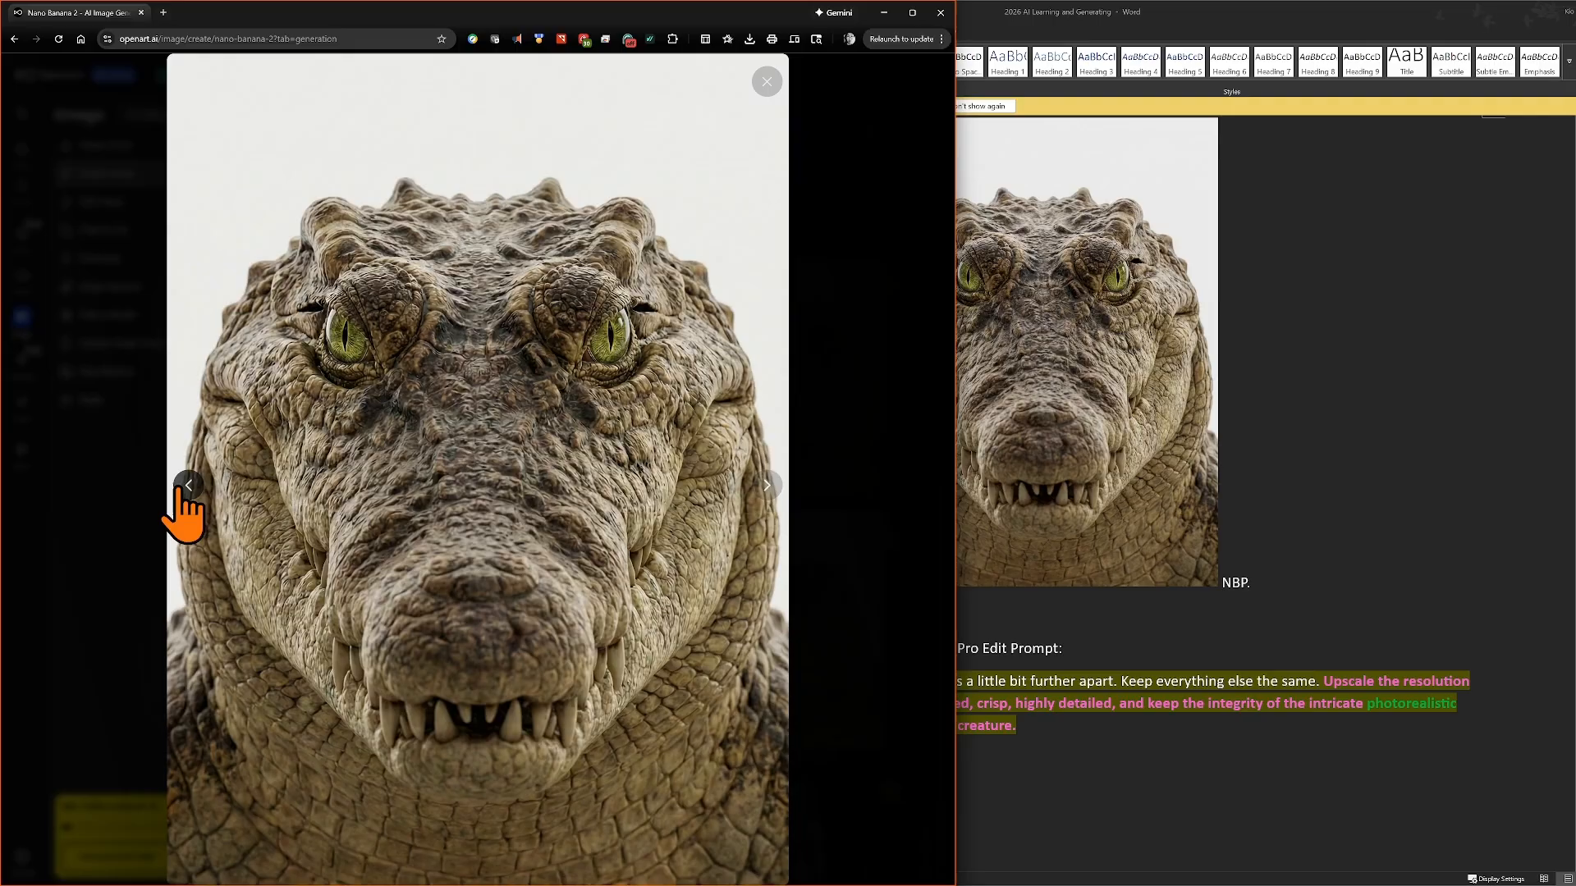
pyautogui.click(766, 486)
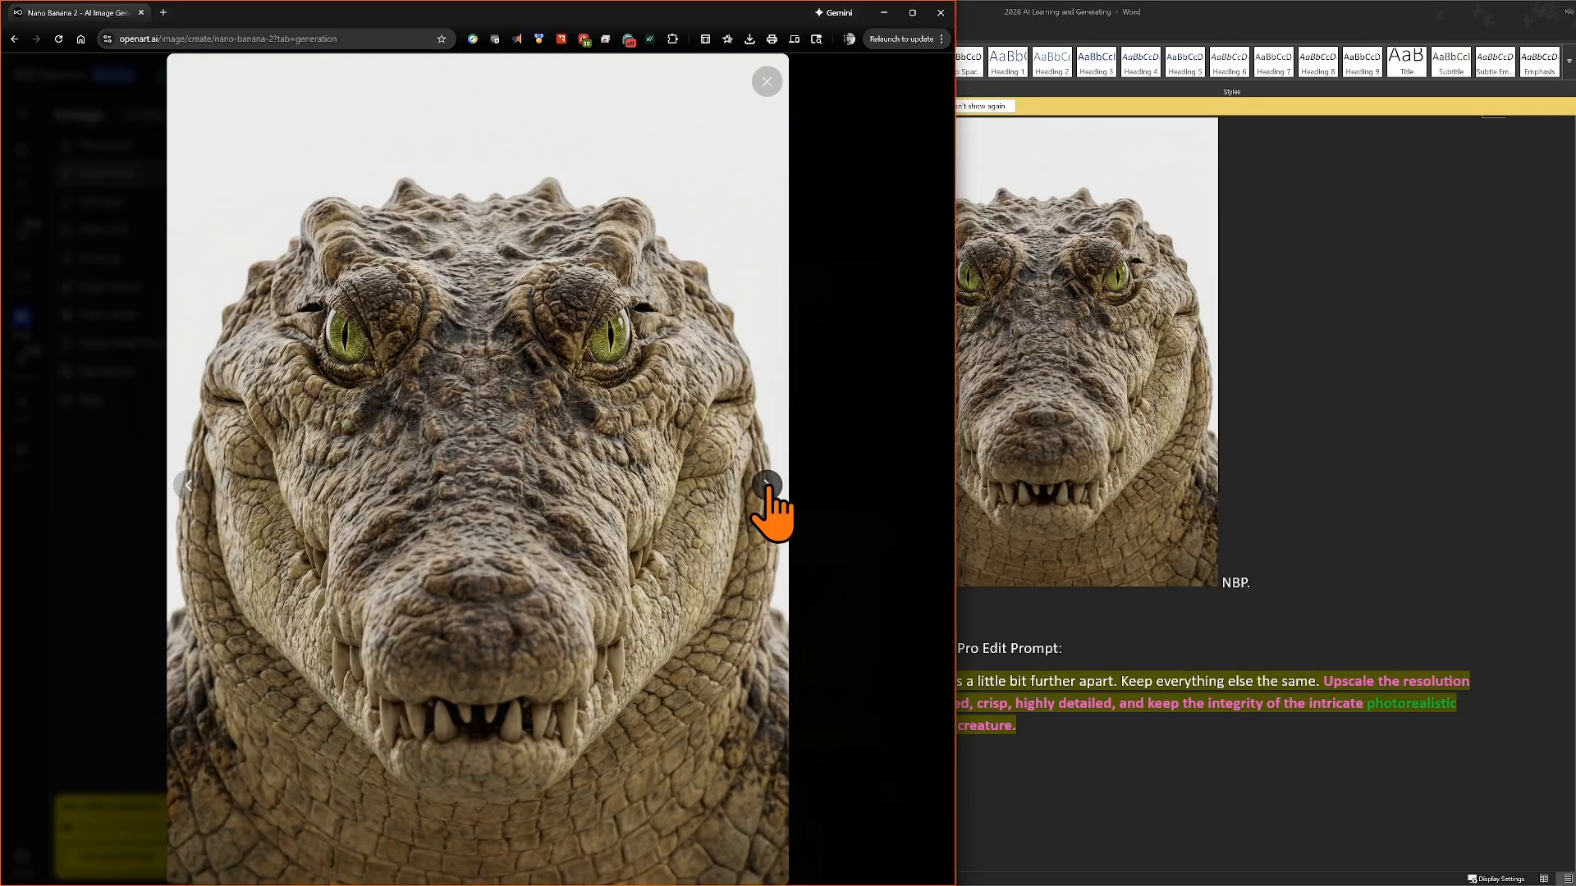
pyautogui.click(188, 486)
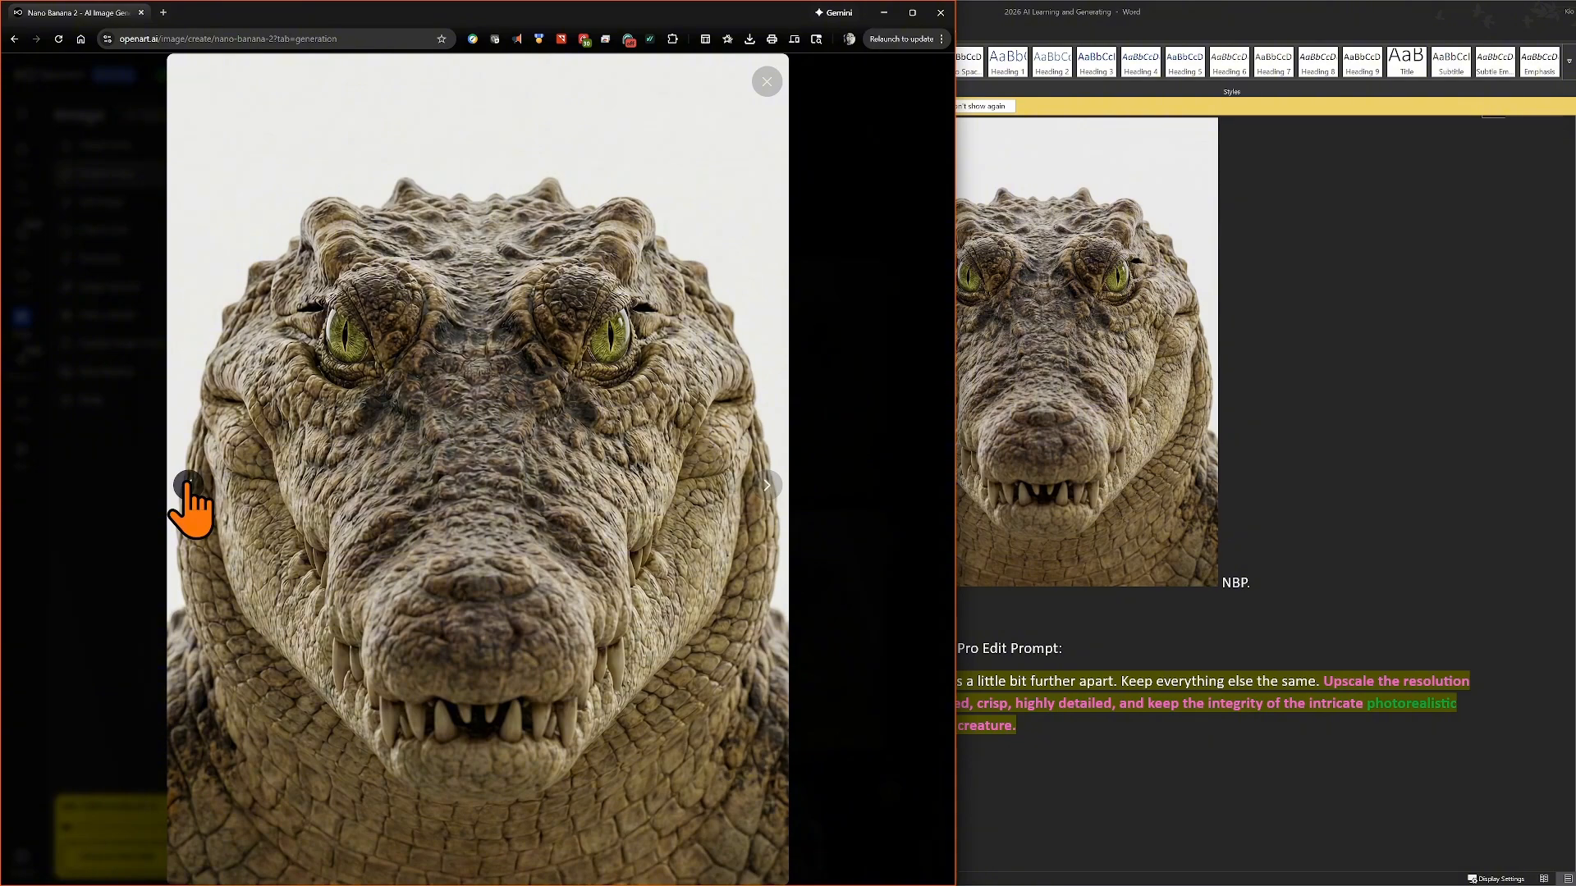
pyautogui.click(766, 81)
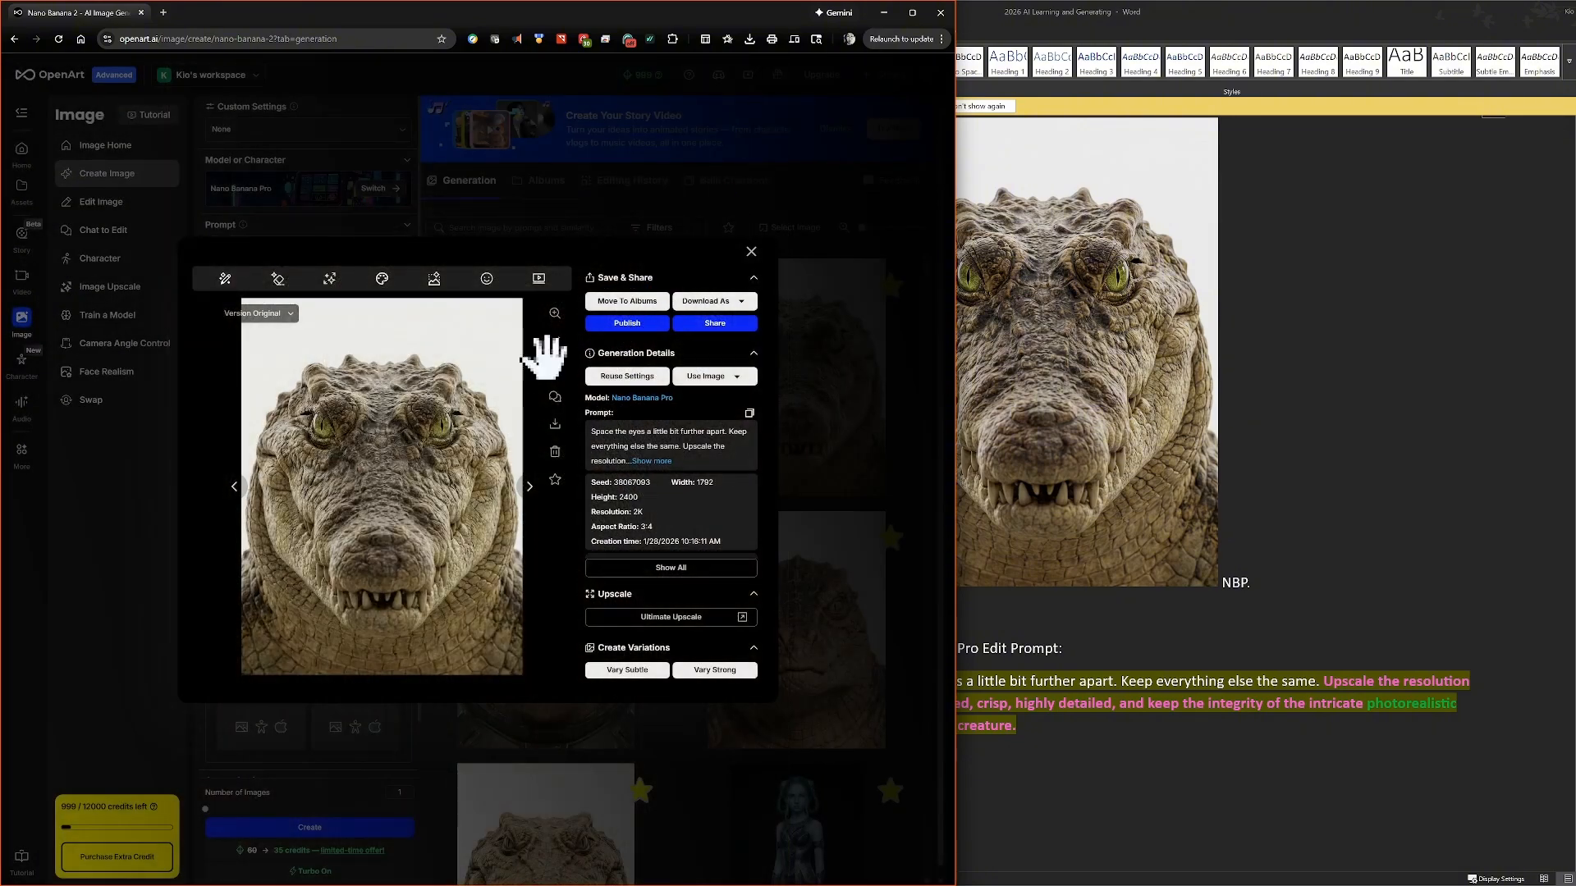
# - Star the newest crocodile edit, download it as a lossless PNG and close its details
pyautogui.click(556, 481)
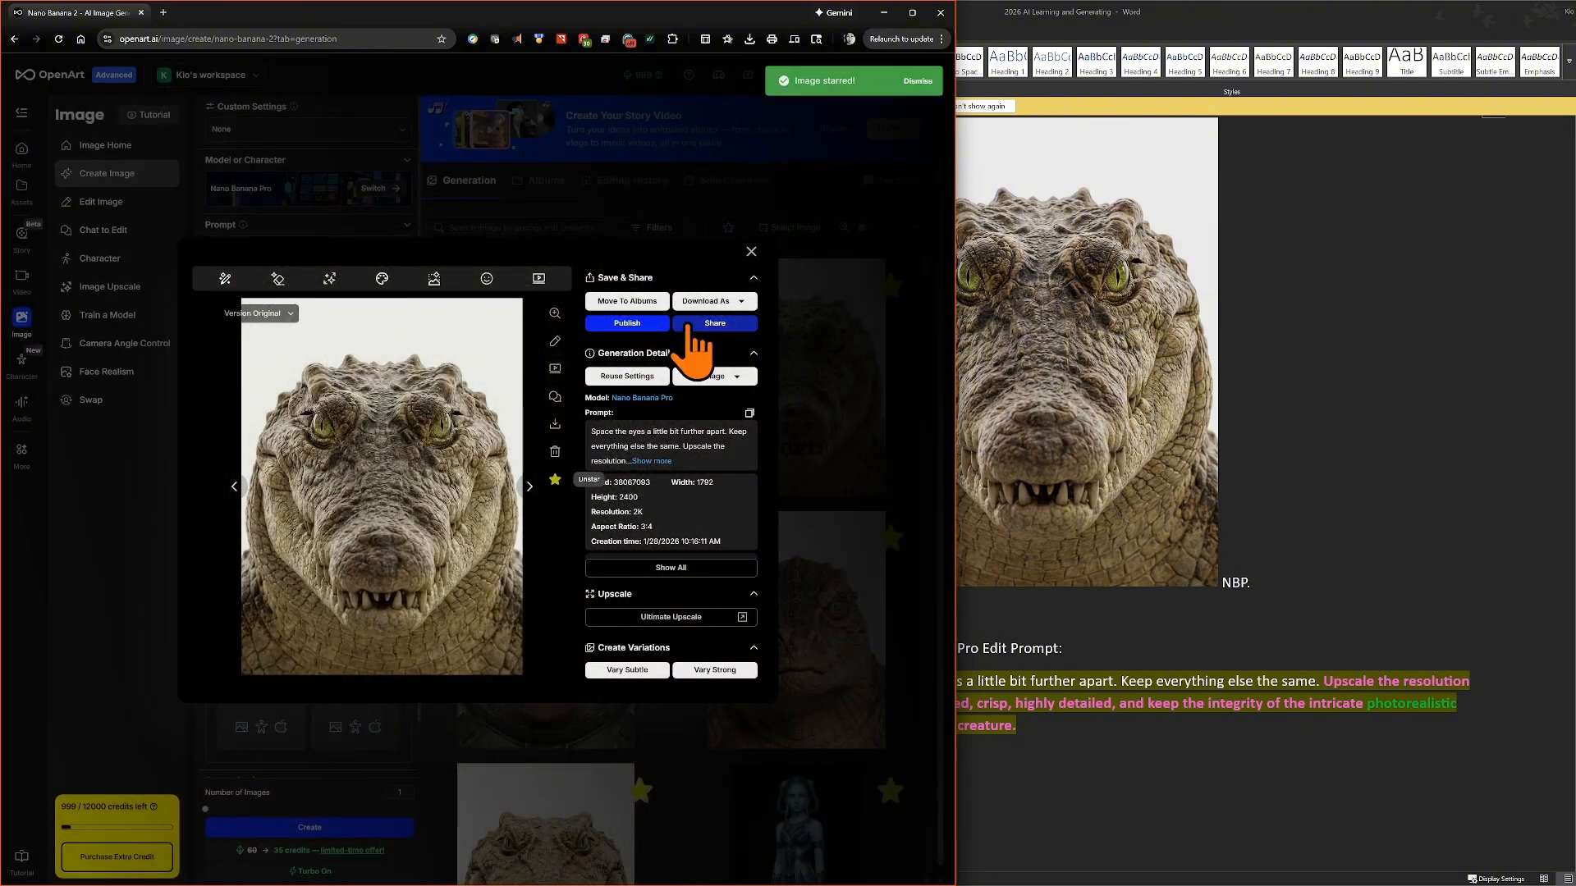
pyautogui.click(723, 301)
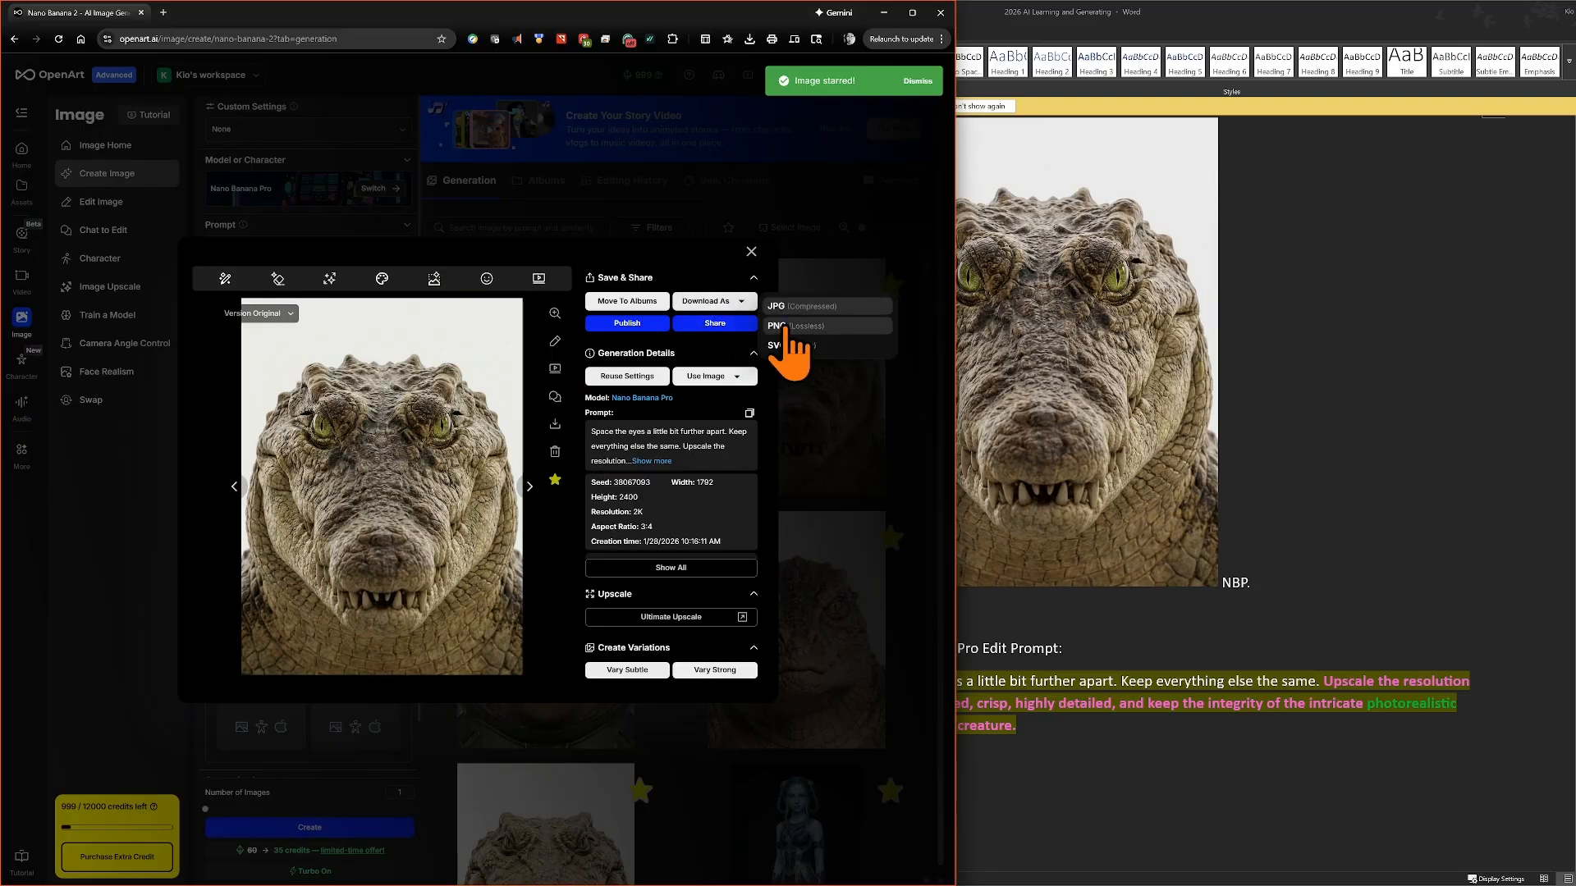
pyautogui.click(780, 326)
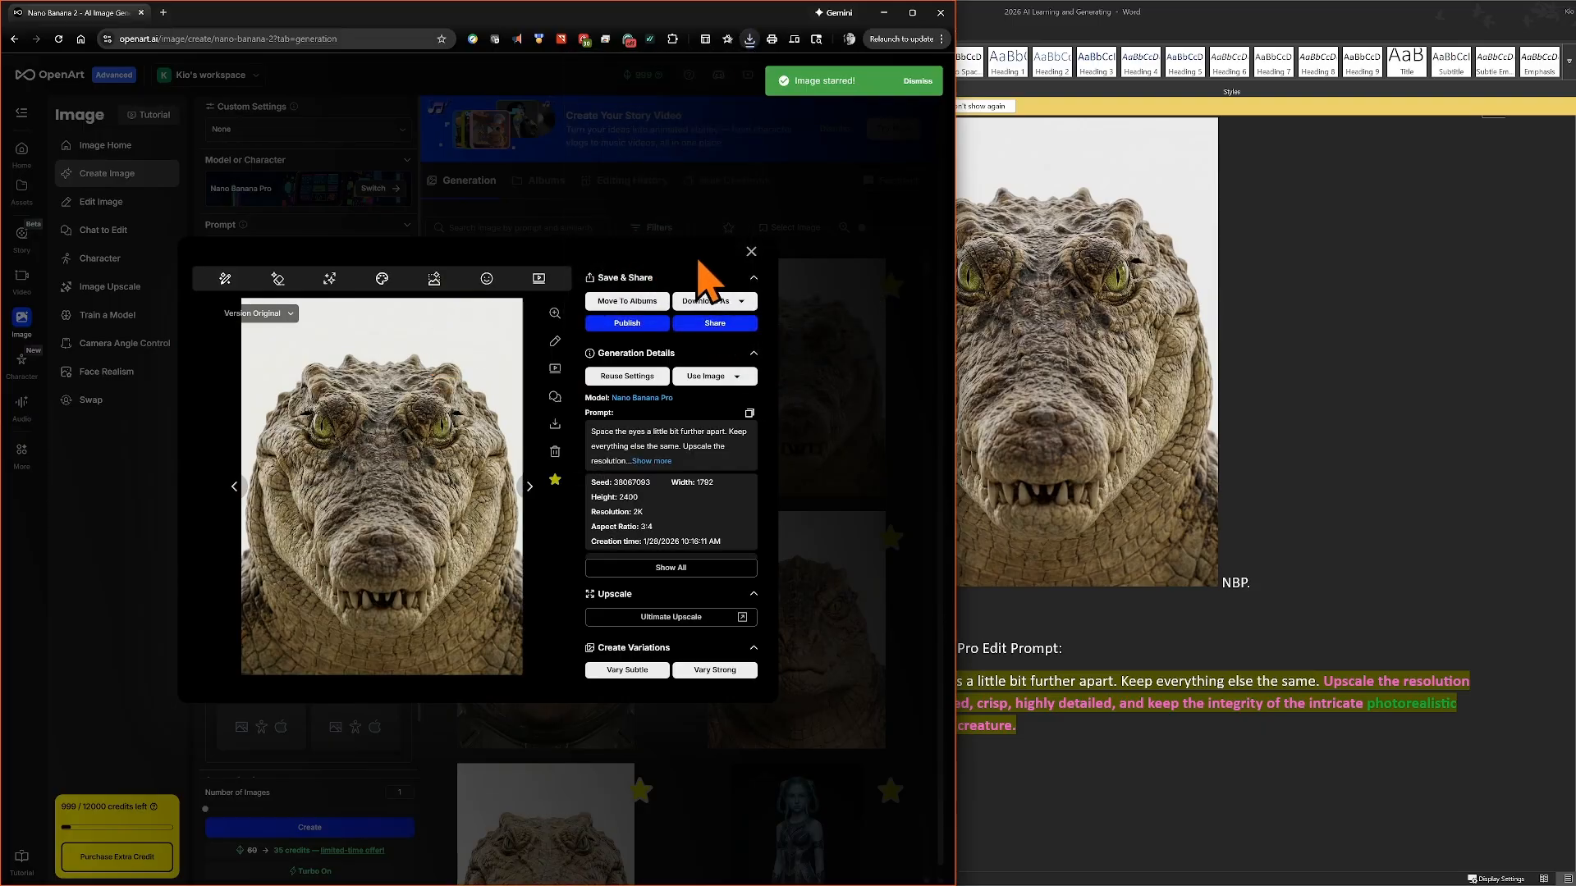
pyautogui.click(747, 248)
# - Switch to the Word document and add the note "DIDN'T MOVE HIS EYES, BUT THE DETAILS DID GET A LITTLE BETTER." below the edit prompt
pyautogui.click(1018, 749)
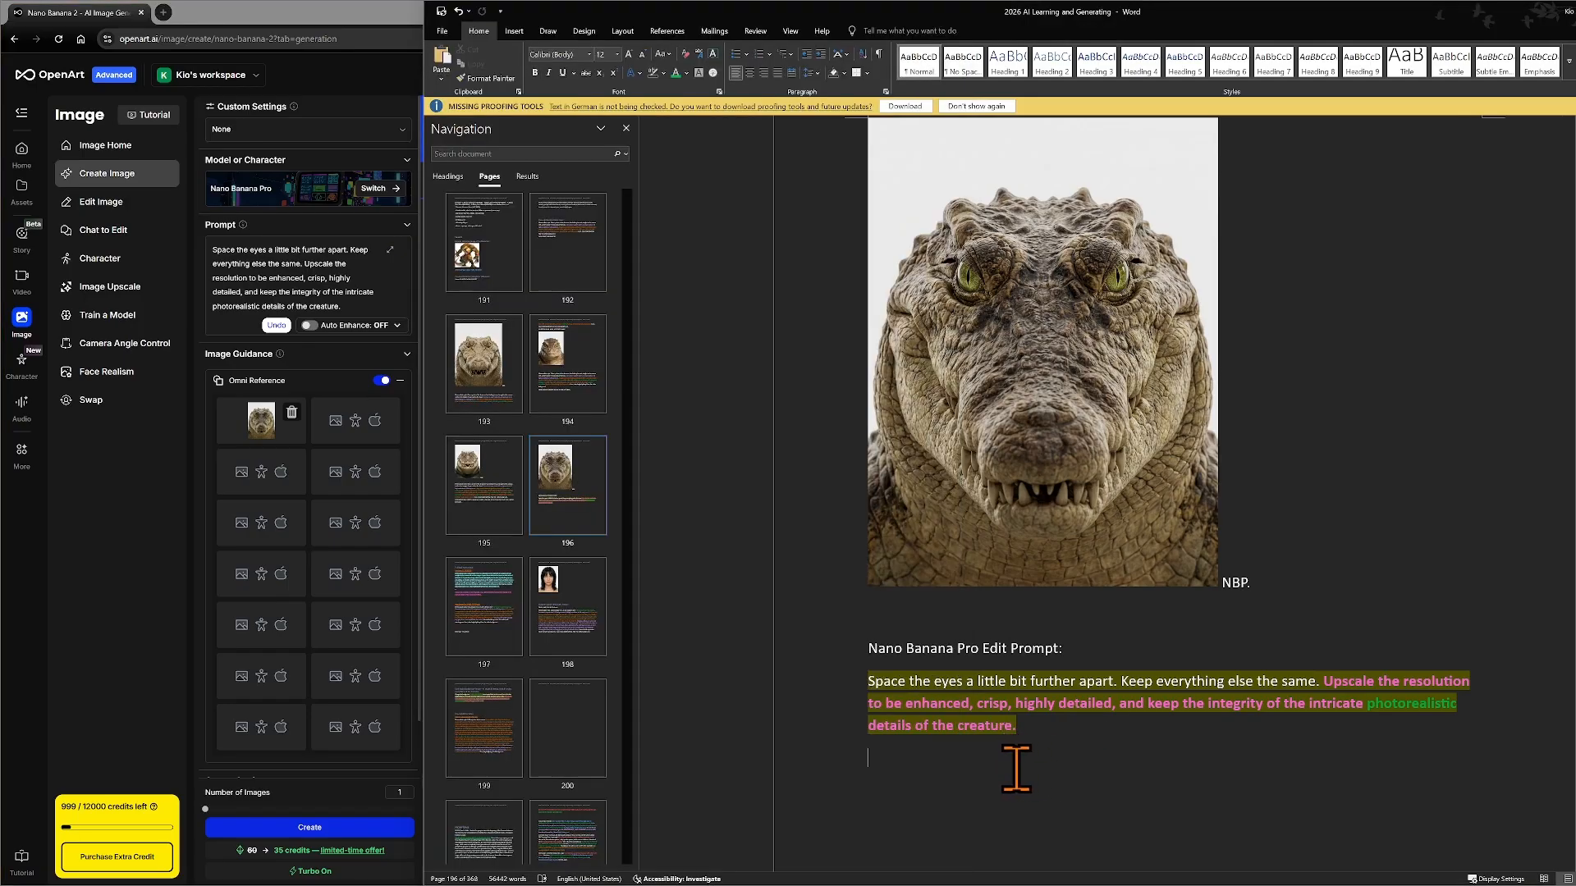
pyautogui.press('capslock')
pyautogui.write('D')
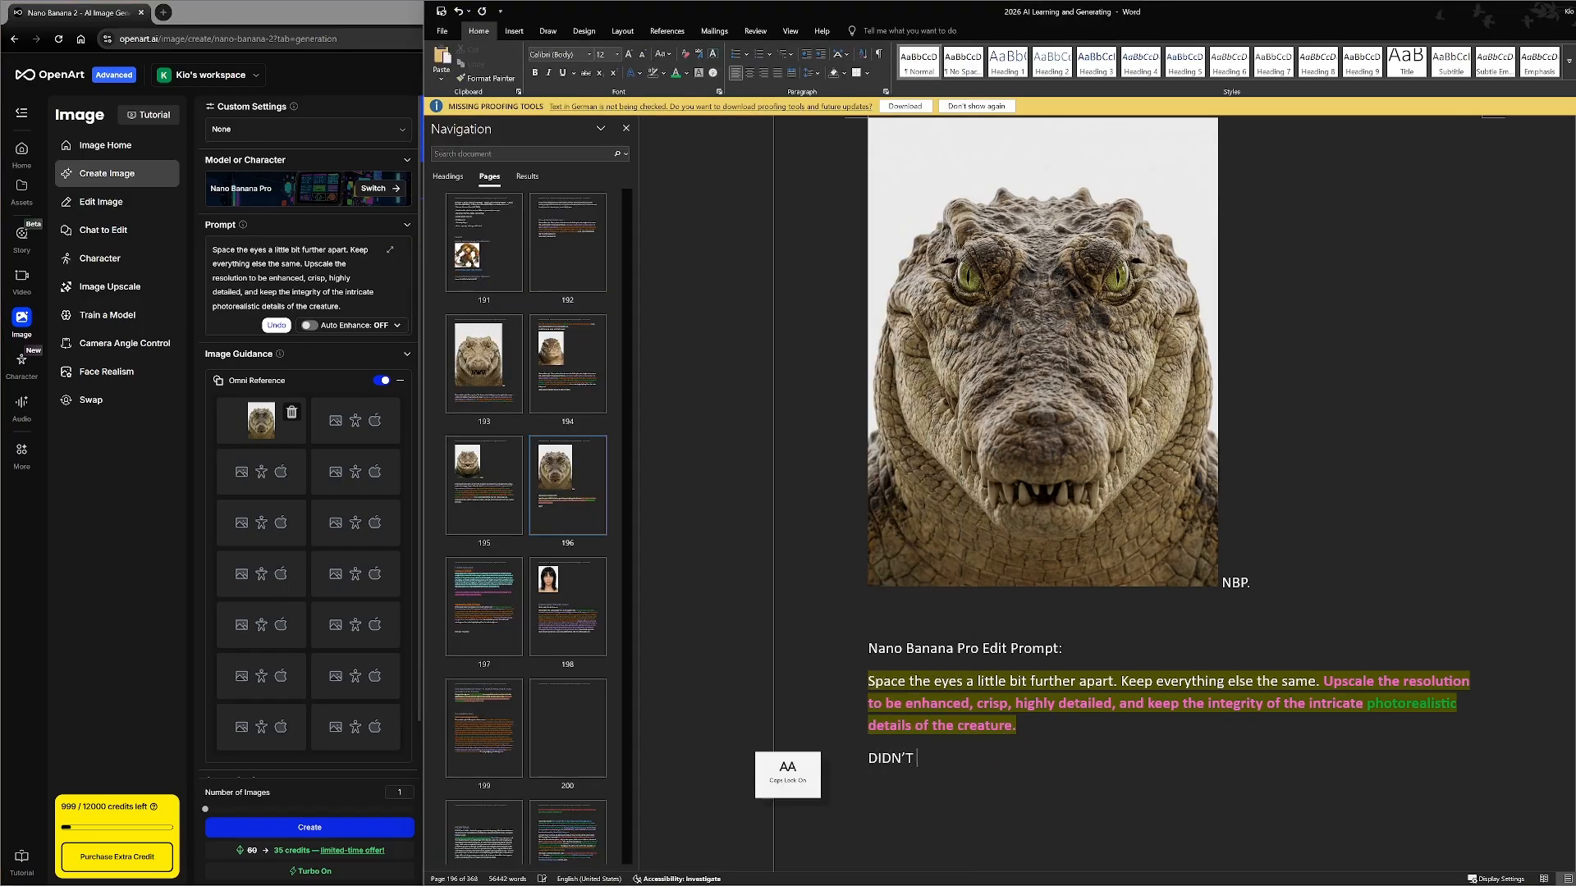
pyautogui.write("IDN'T MOV")
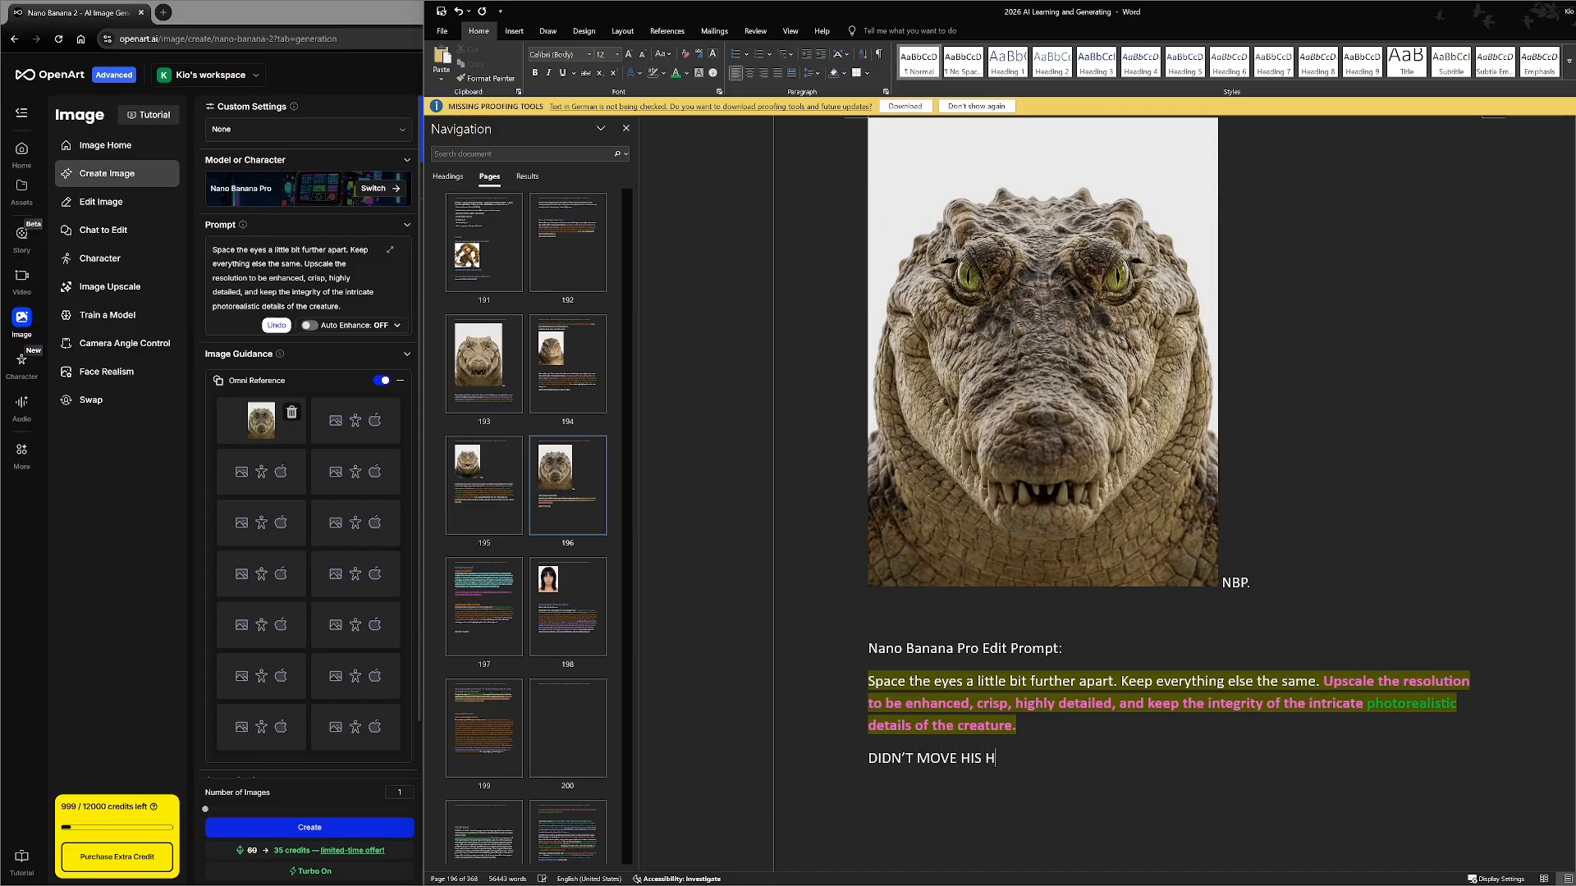
pyautogui.write('E HIS EYES, BUT THE DETAILS DID GET A LITTLE BETTER.')
pyautogui.press('Return')
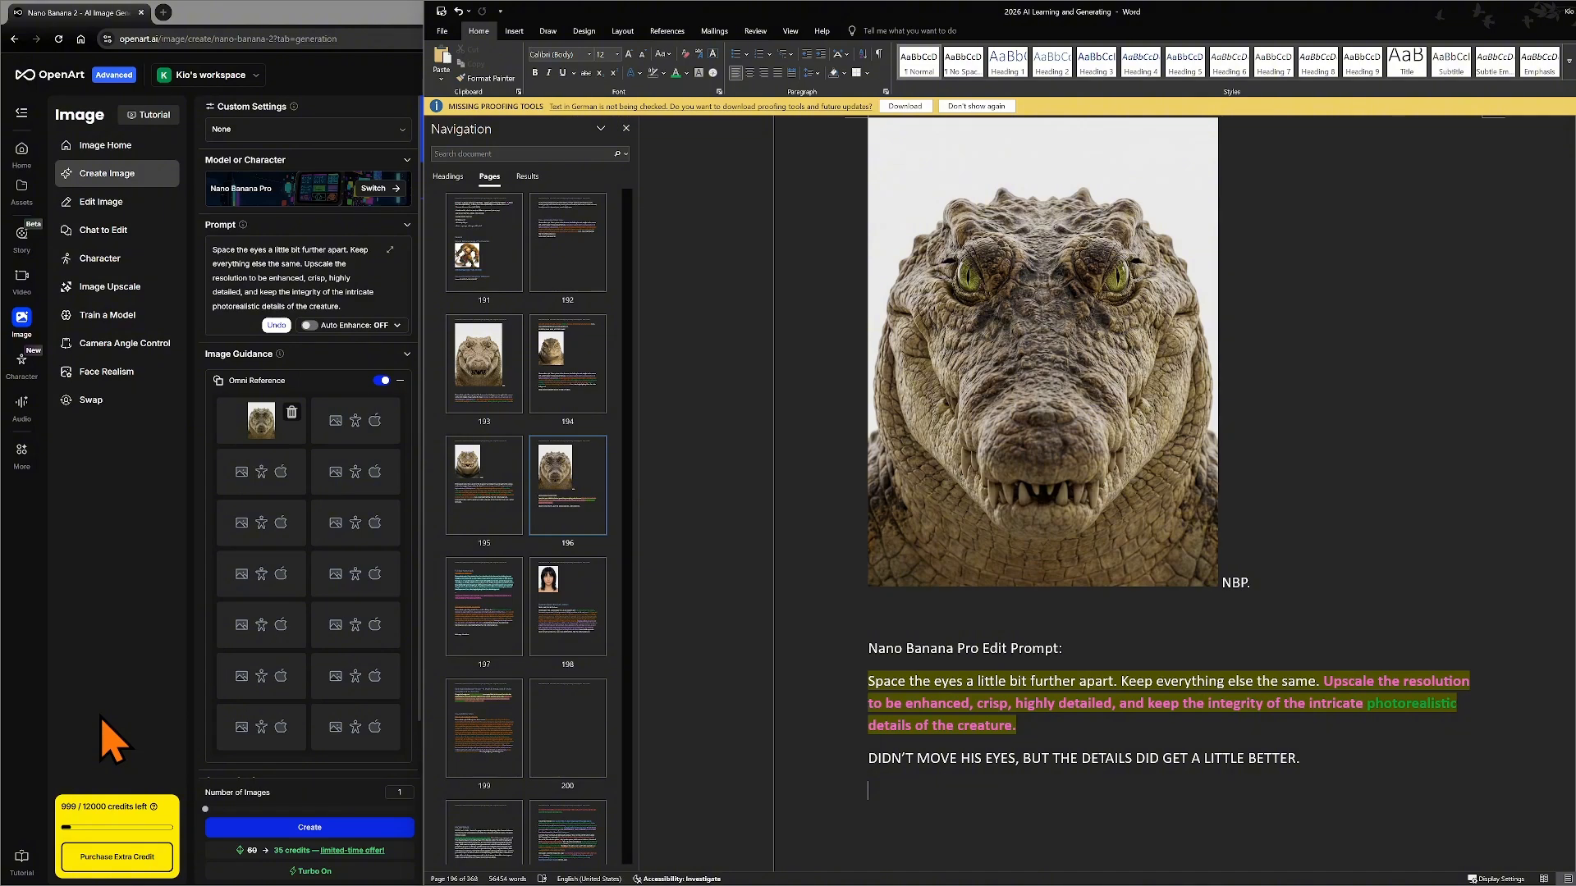
# - Copy the edit prompt about spacing the eyes a little bit further apart
pyautogui.tripleClick(974, 689)
pyautogui.rightClick(976, 693)
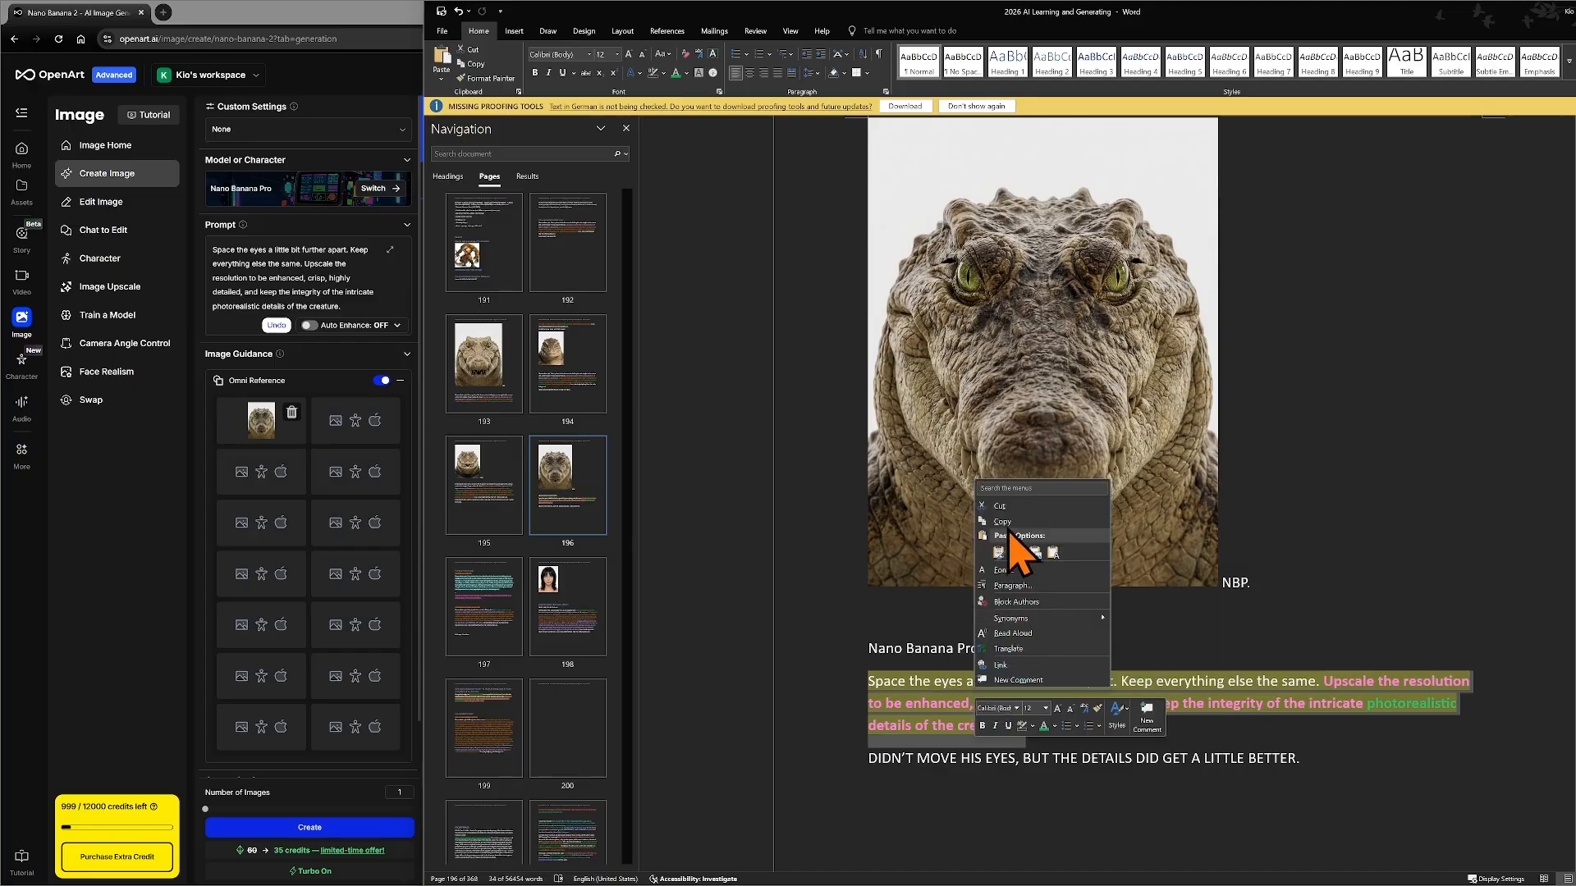
pyautogui.click(1002, 522)
# - Insert the newest crocodile edit on a new page below the outcome note and append "TRY AGAIN." to that note
pyautogui.click(1024, 714)
pyautogui.scroll(-1, 1011, 702)
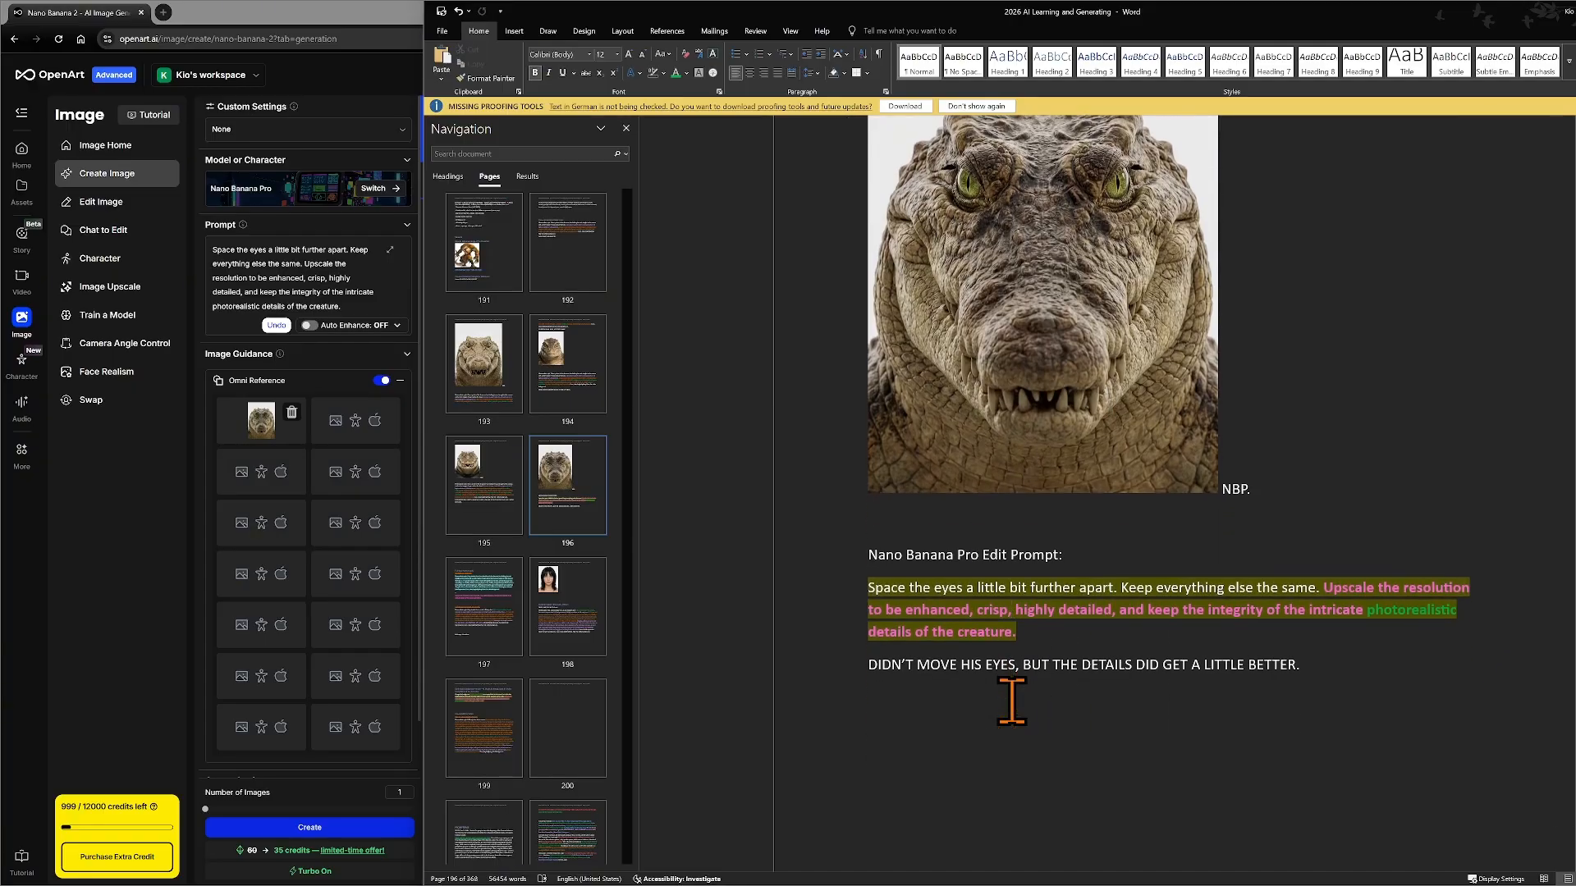
pyautogui.scroll(-2, 1011, 702)
pyautogui.scroll(1, 1002, 591)
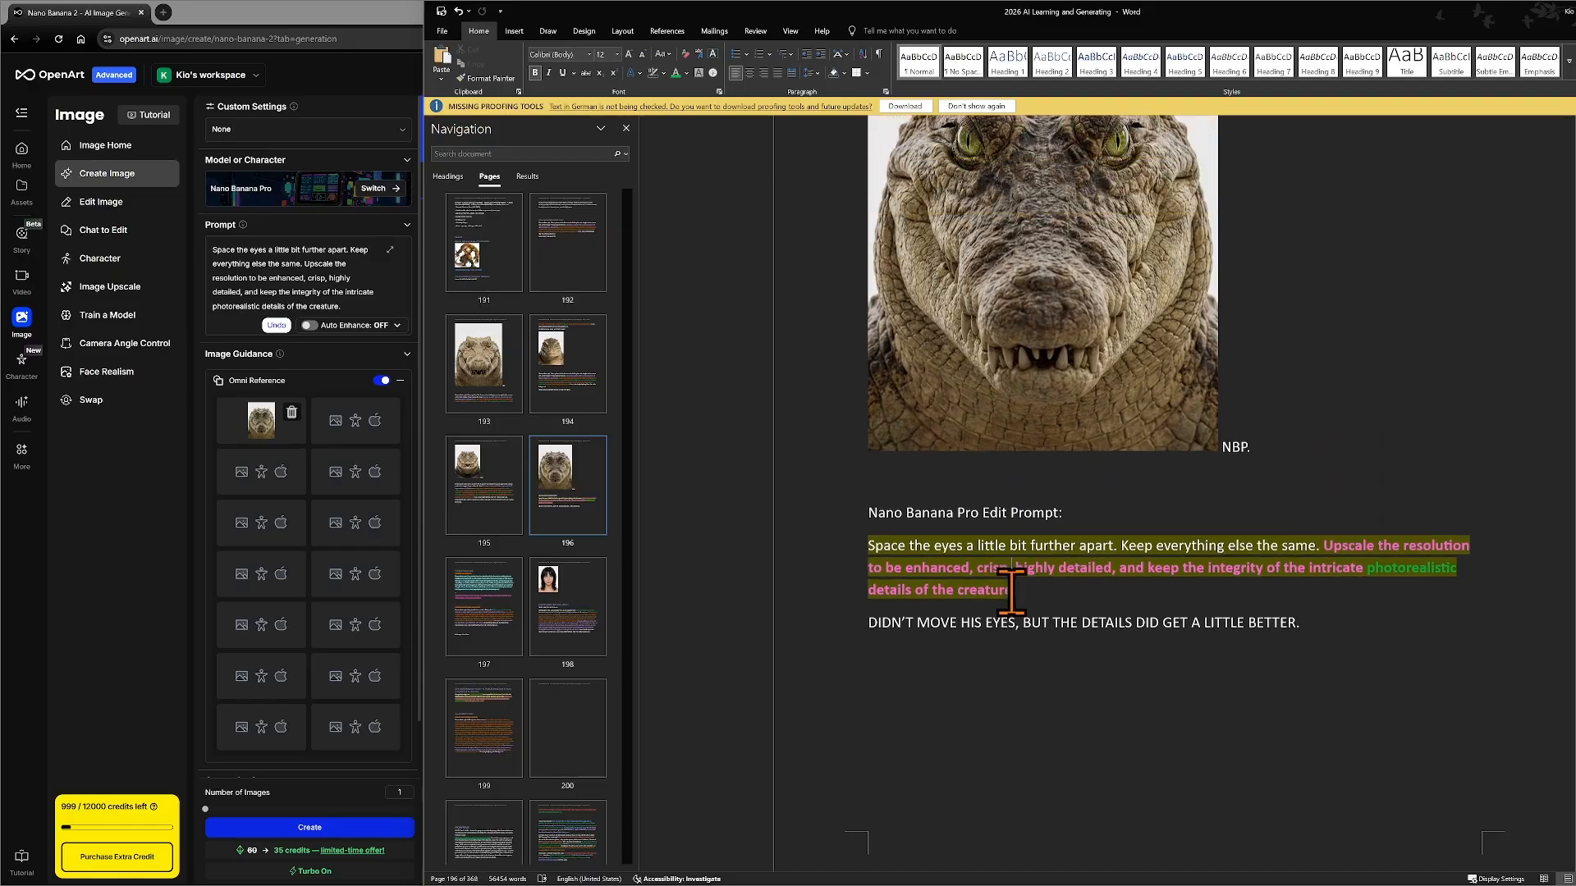
pyautogui.scroll(1, 1011, 591)
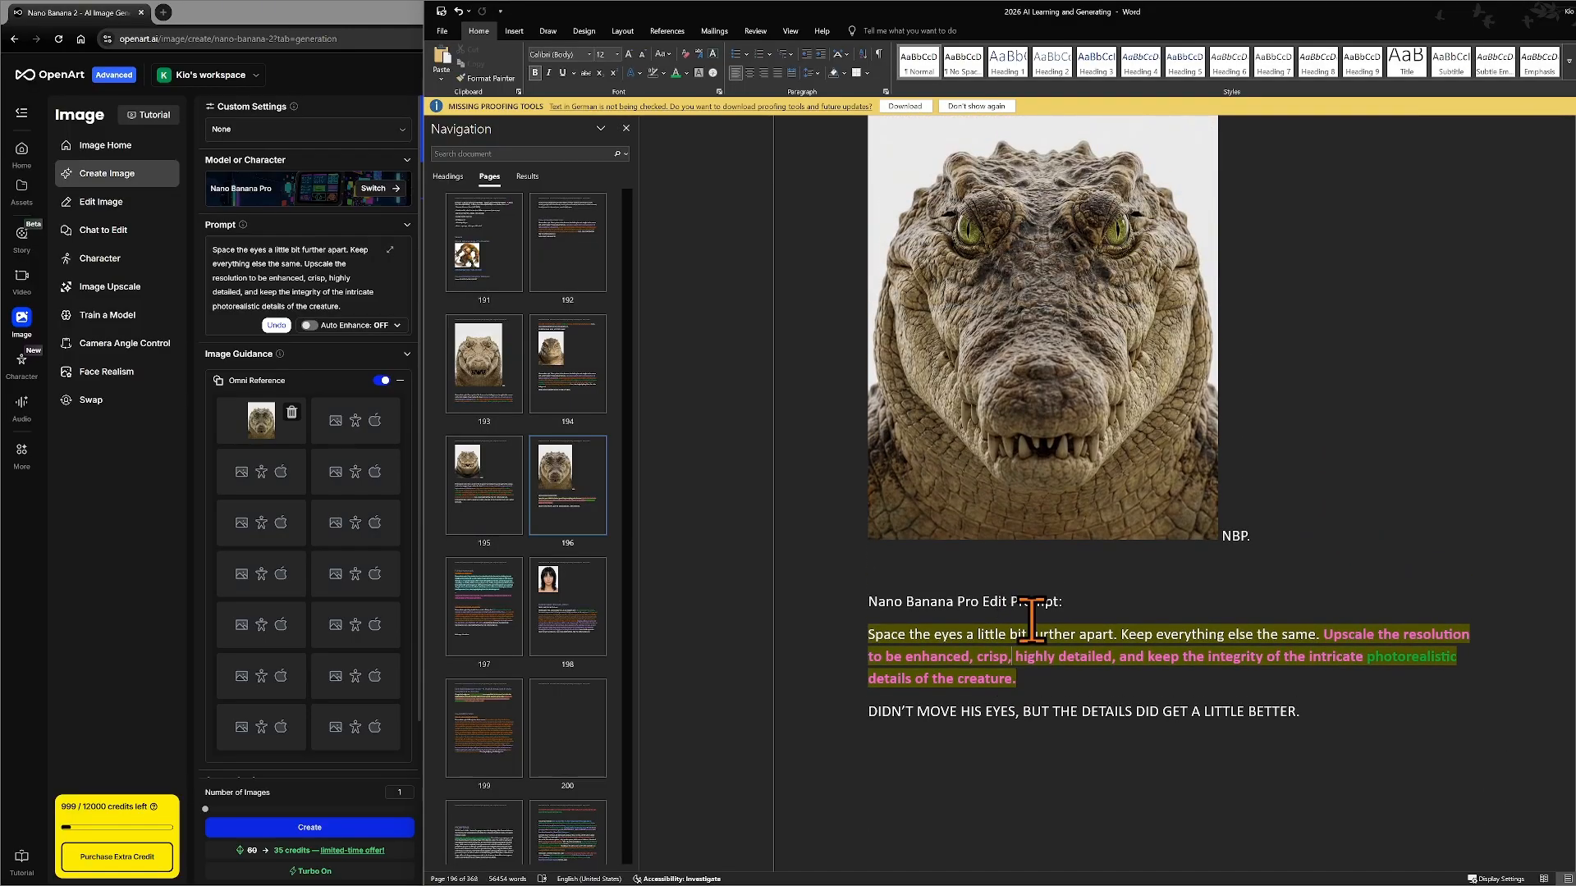
pyautogui.scroll(-1, 1087, 669)
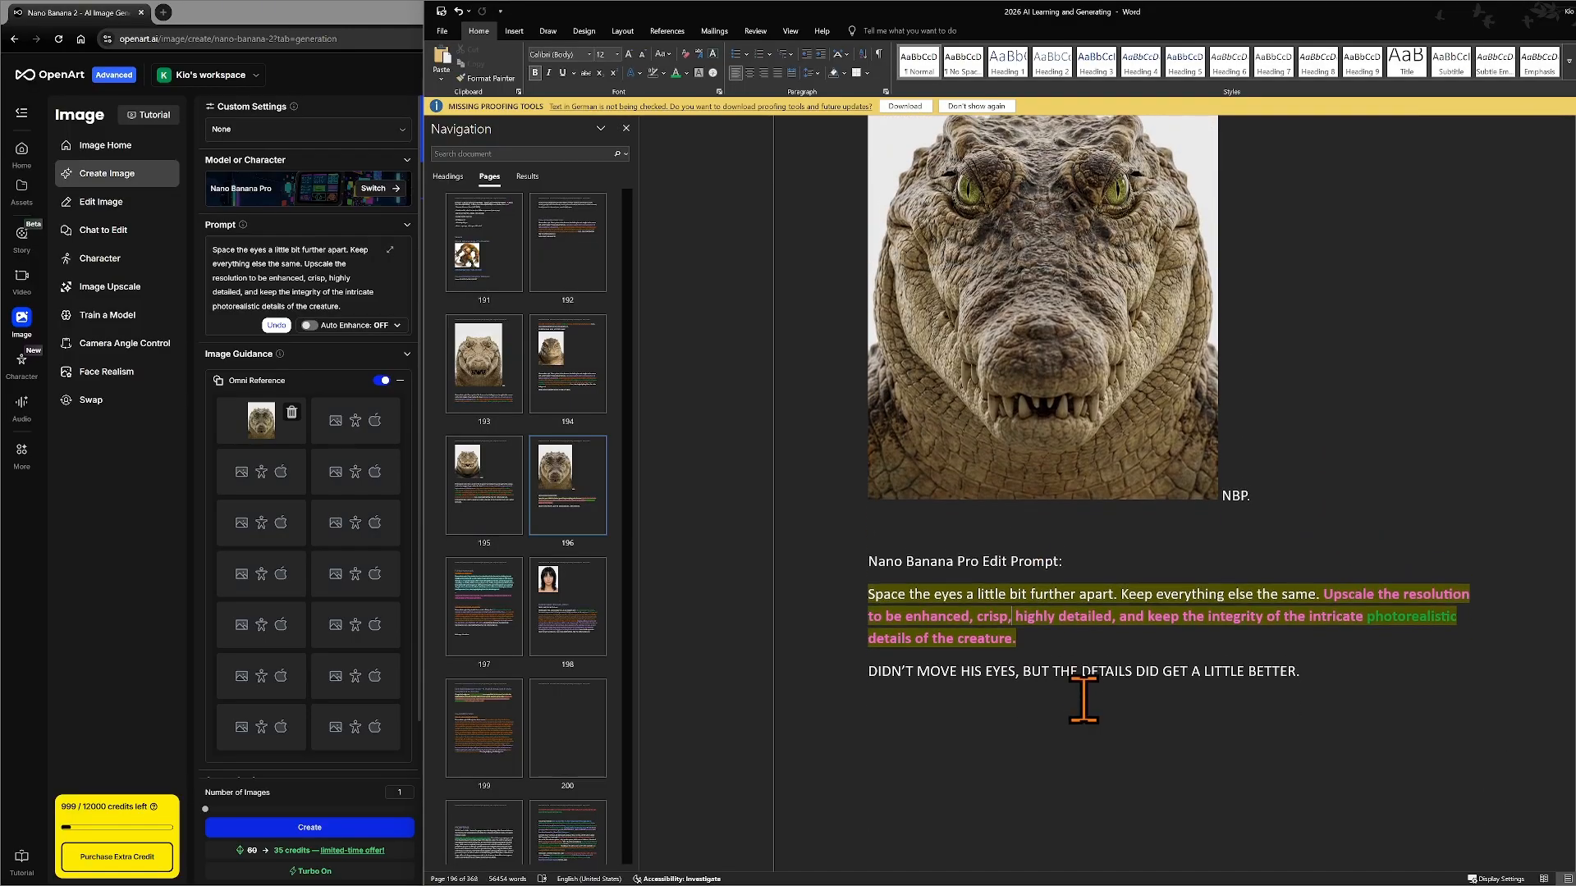
pyautogui.scroll(-5, 952, 707)
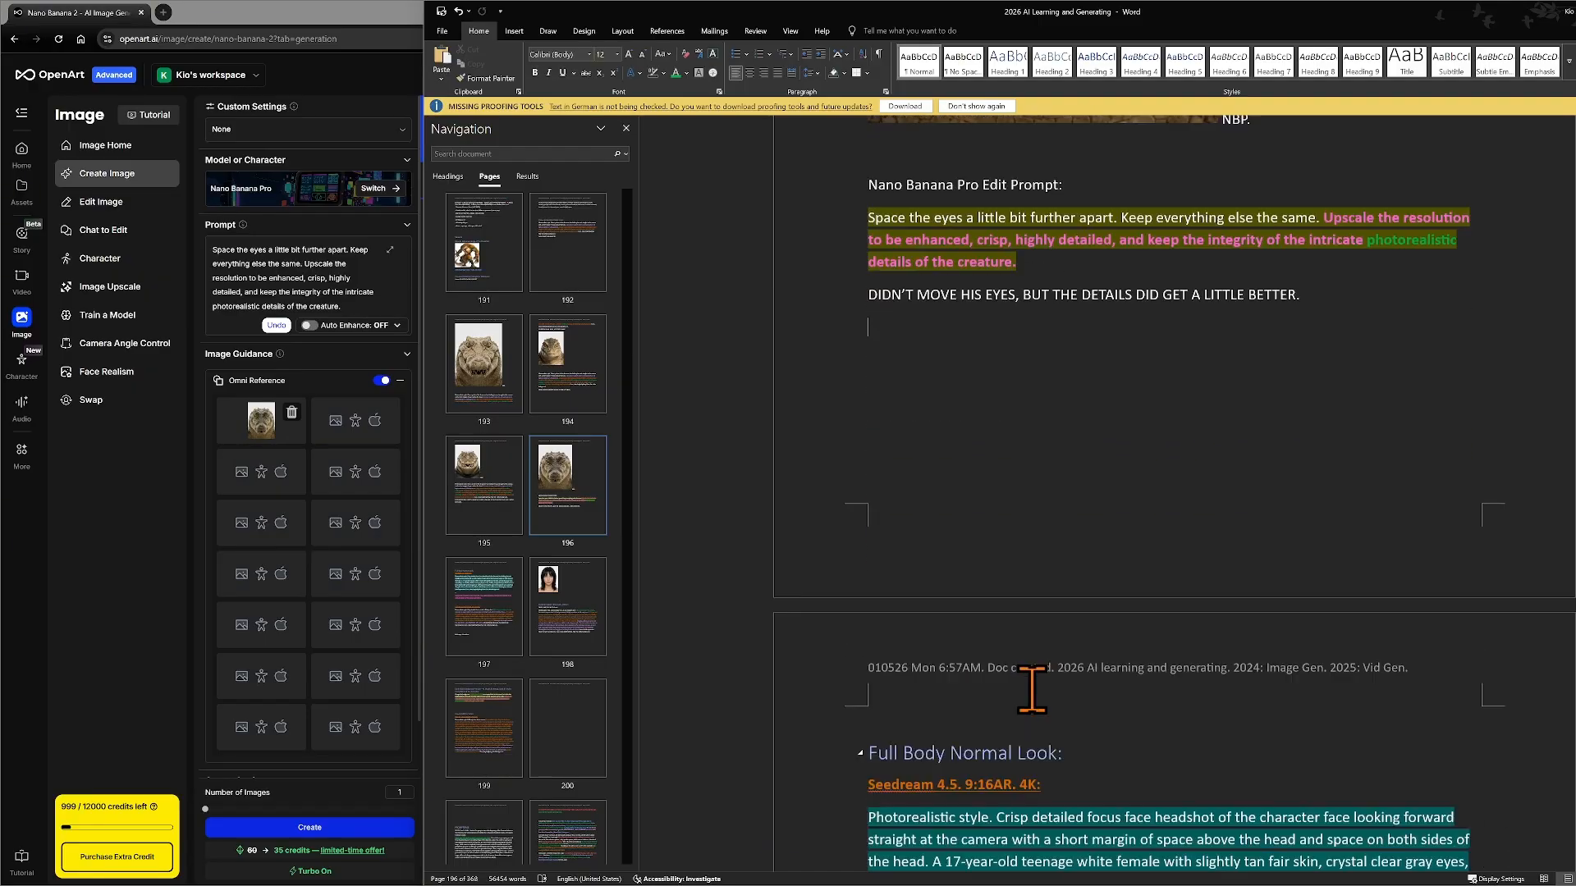
pyautogui.scroll(2, 1032, 689)
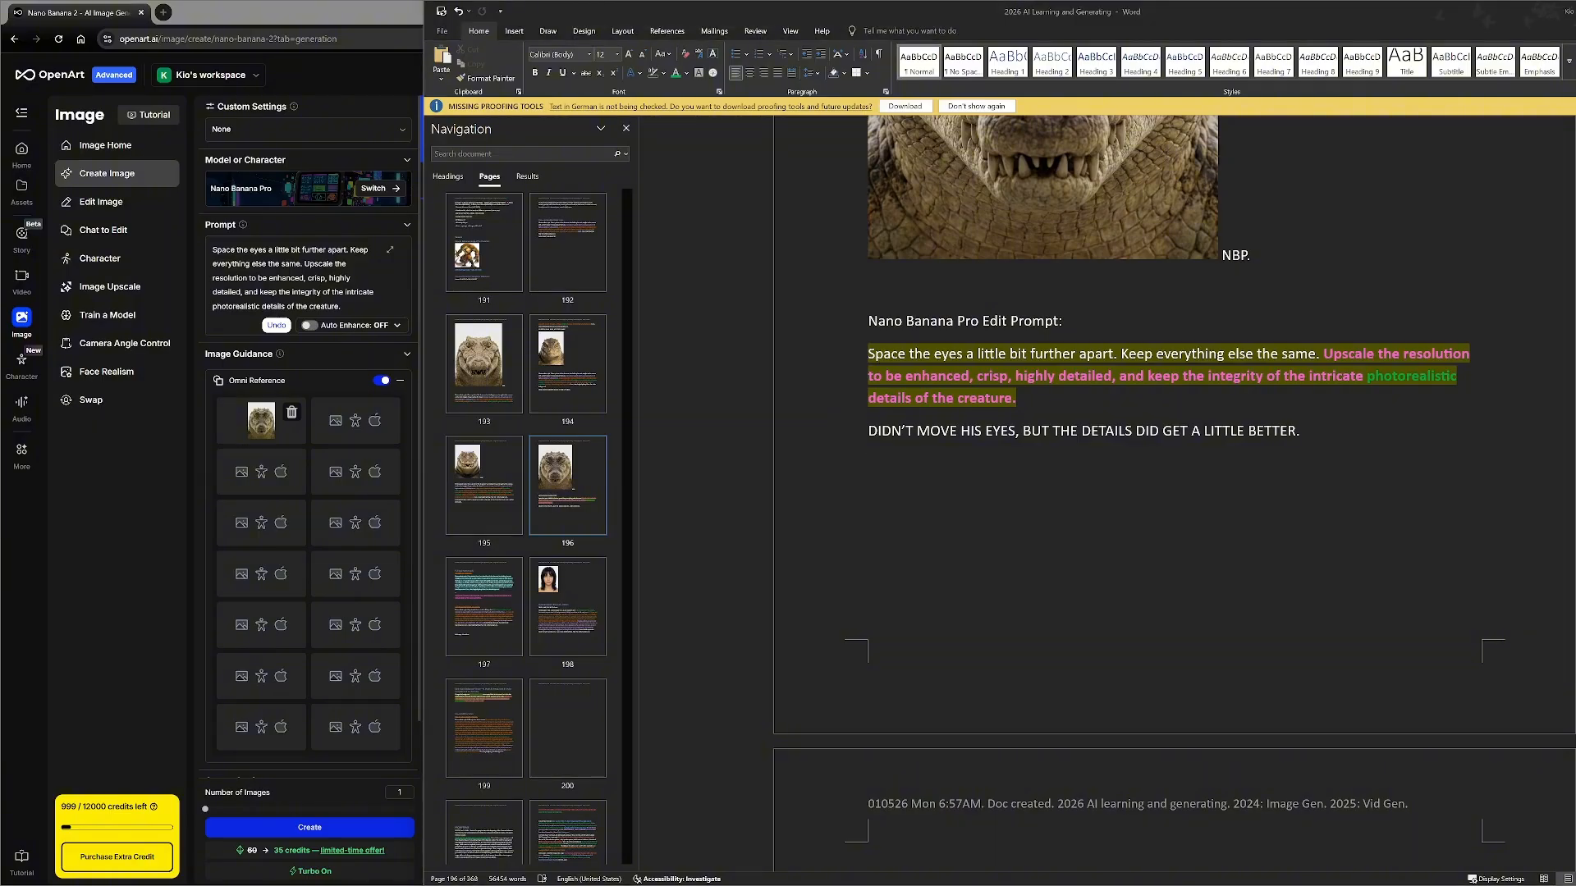
pyautogui.moveTo(3, 278); pyautogui.dragTo(1071, 497)
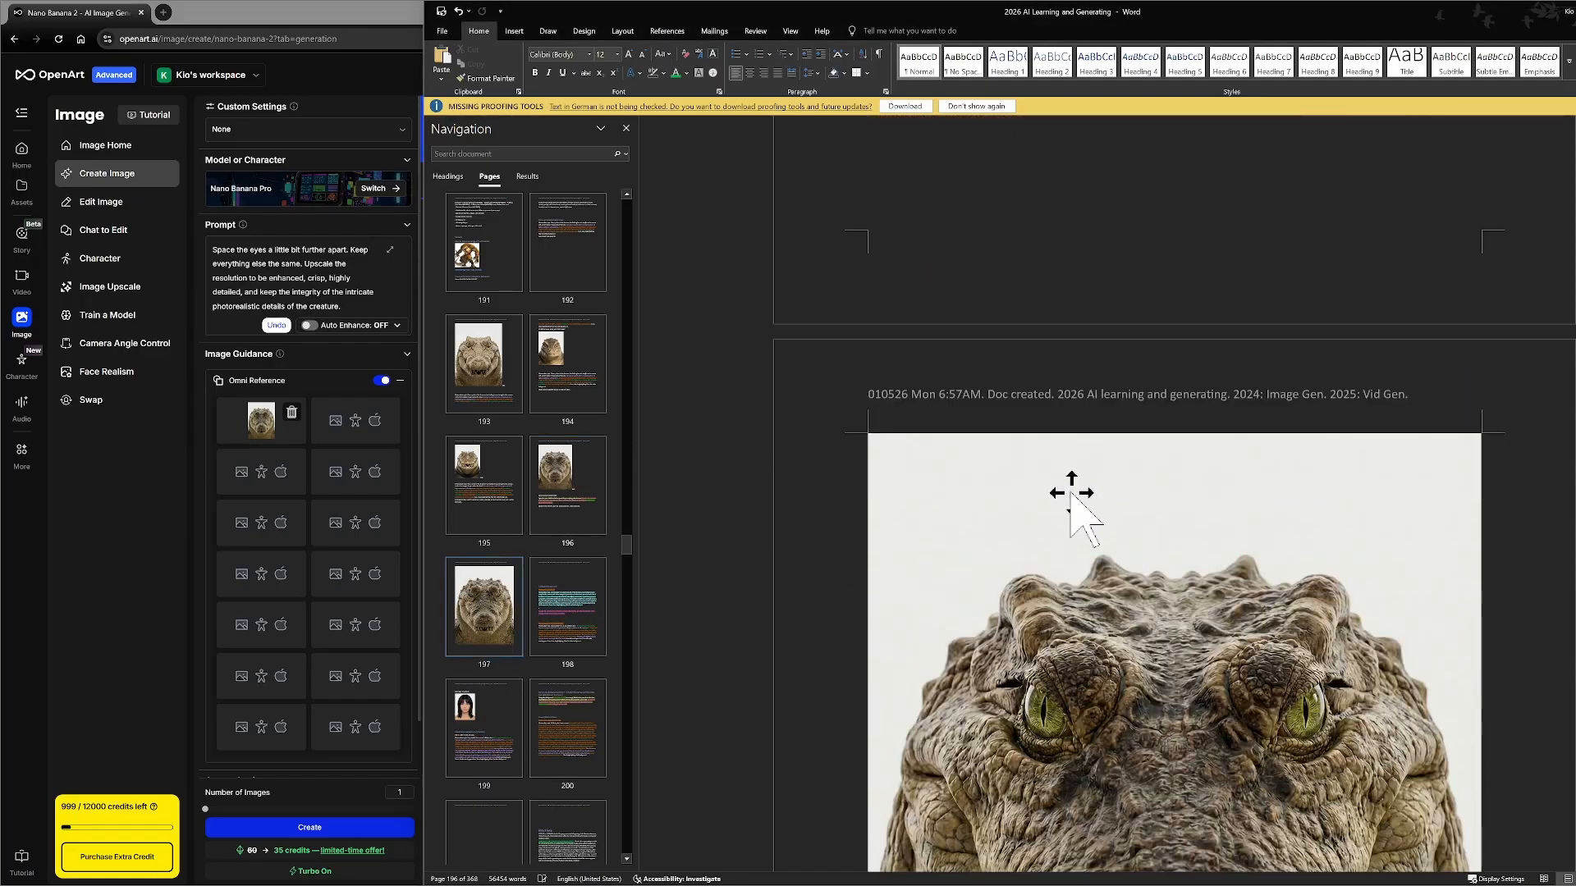
pyautogui.scroll(-5, 1071, 497)
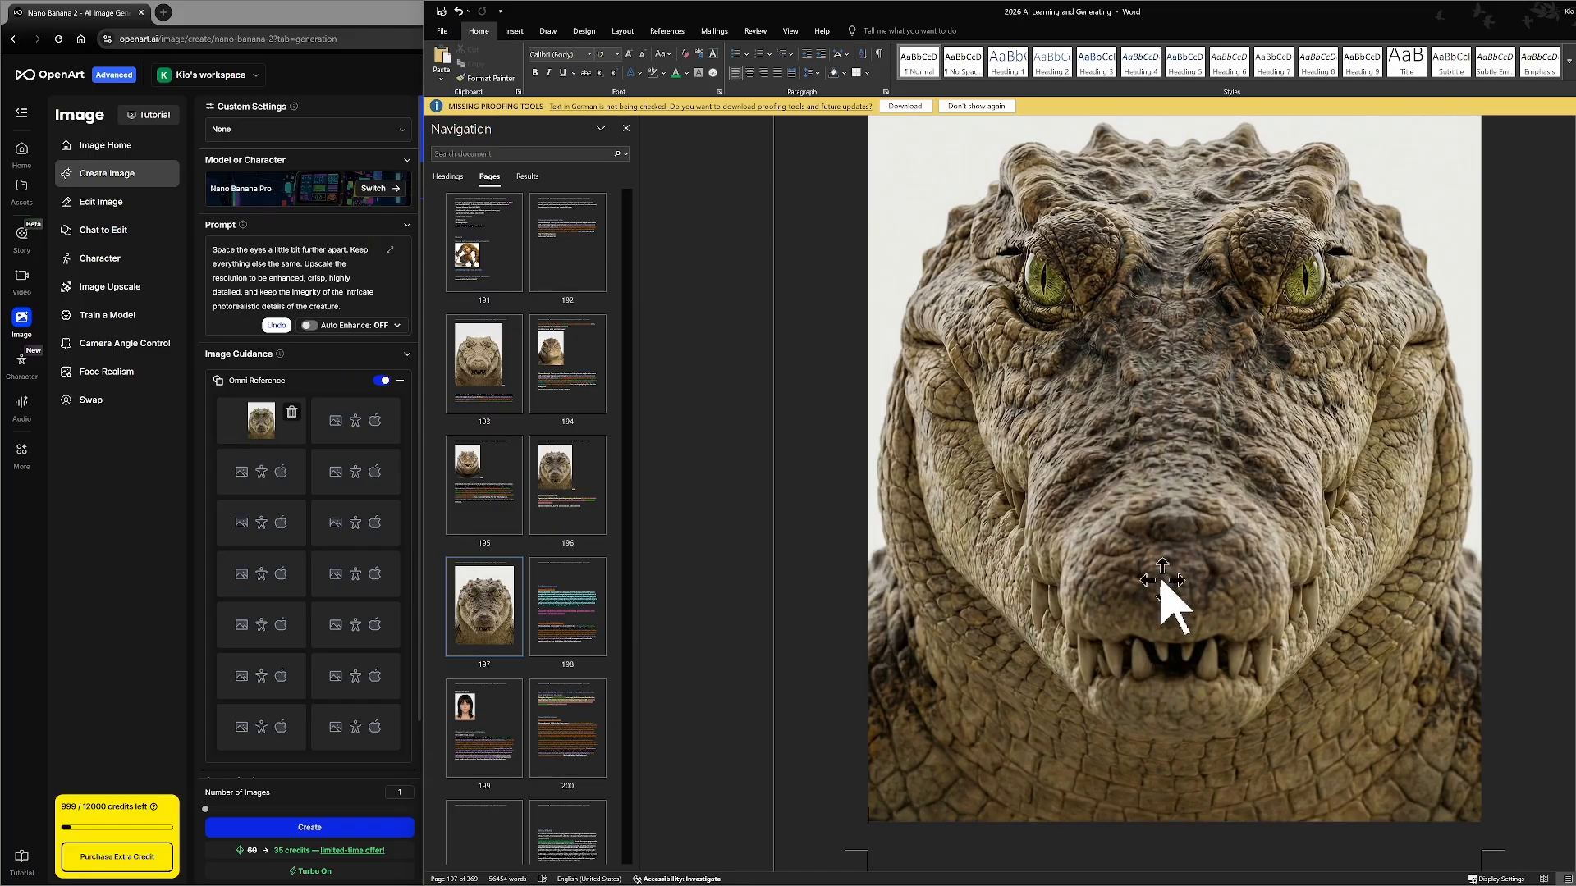
pyautogui.scroll(15, 1229, 624)
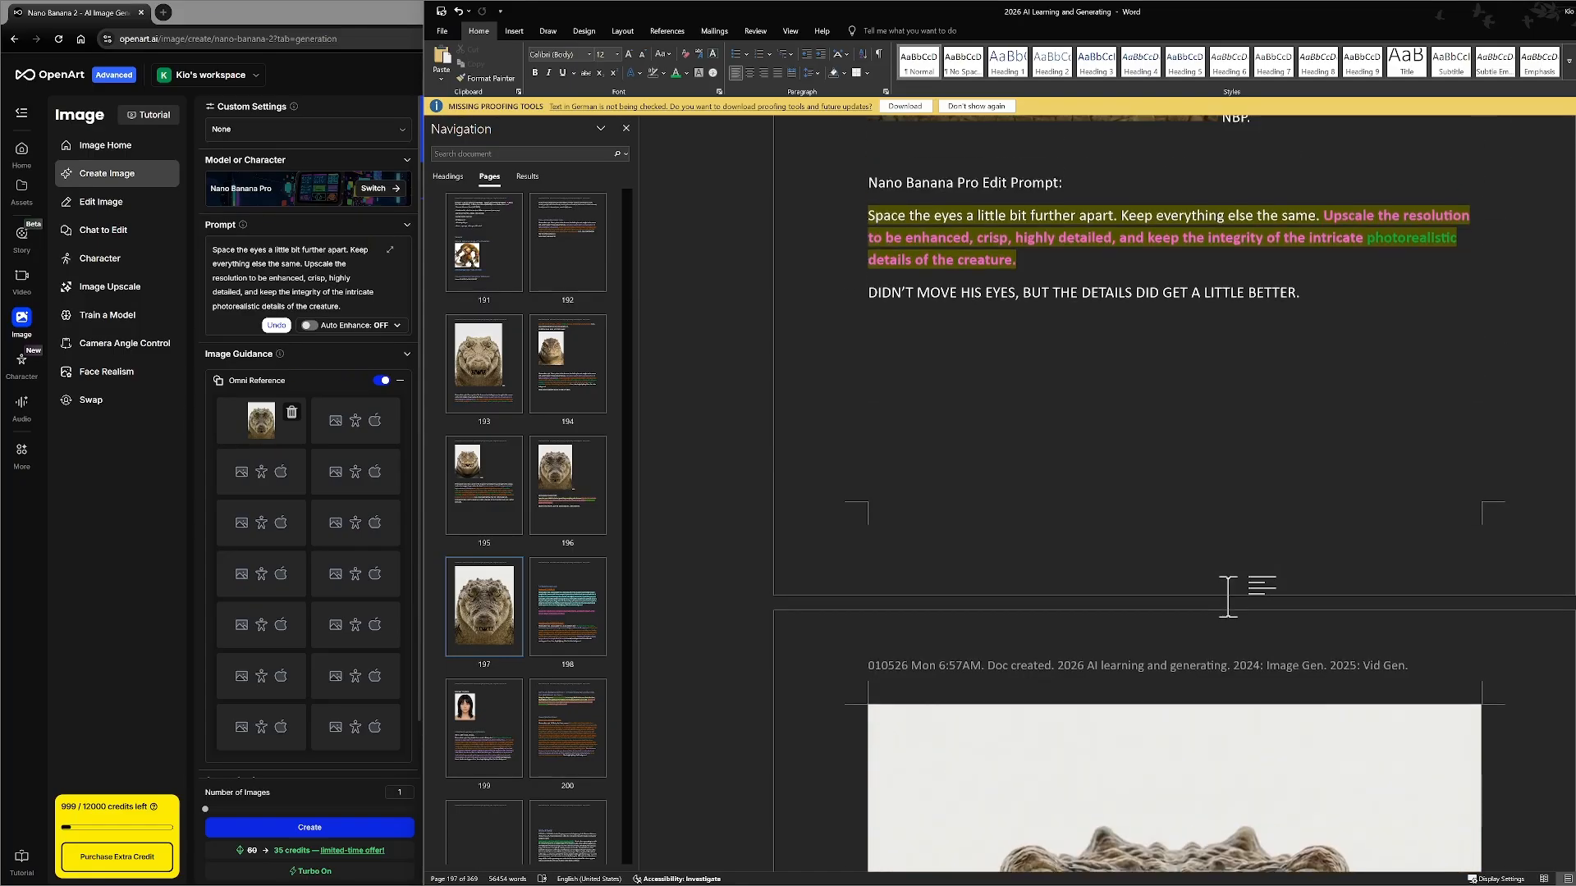
pyautogui.scroll(-4, 1354, 534)
pyautogui.write('TRY AGAIN.')
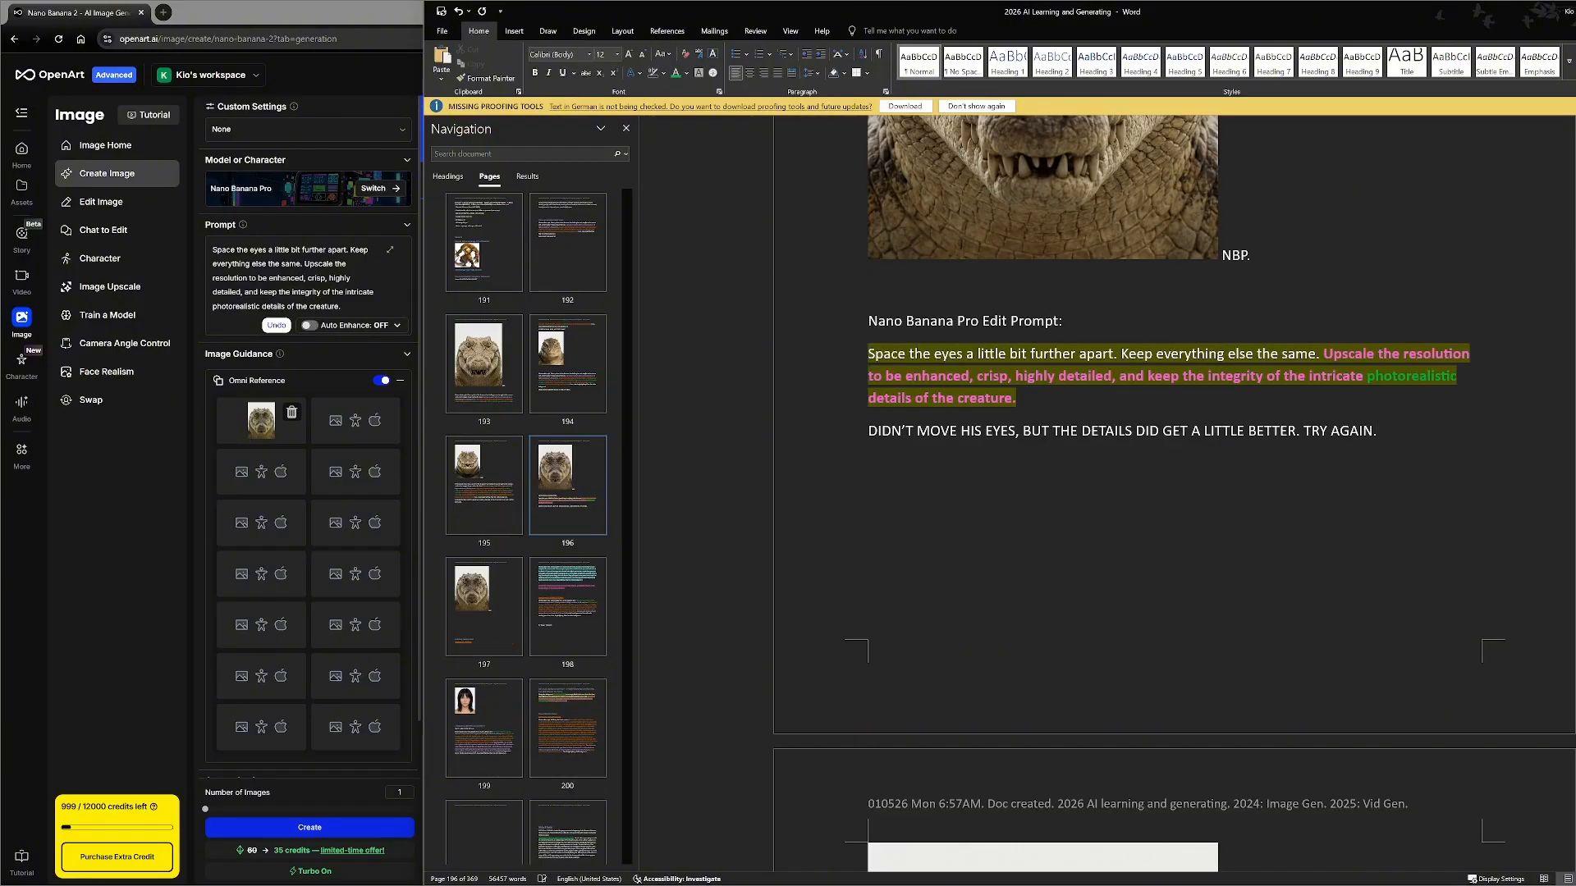
# - Copy the eye-spacing edit prompt and paste it with its formatting below the newly inserted crocodile image
pyautogui.tripleClick(1016, 371)
pyautogui.hotkey('ctrl', 'c')
pyautogui.rightClick(1016, 371)
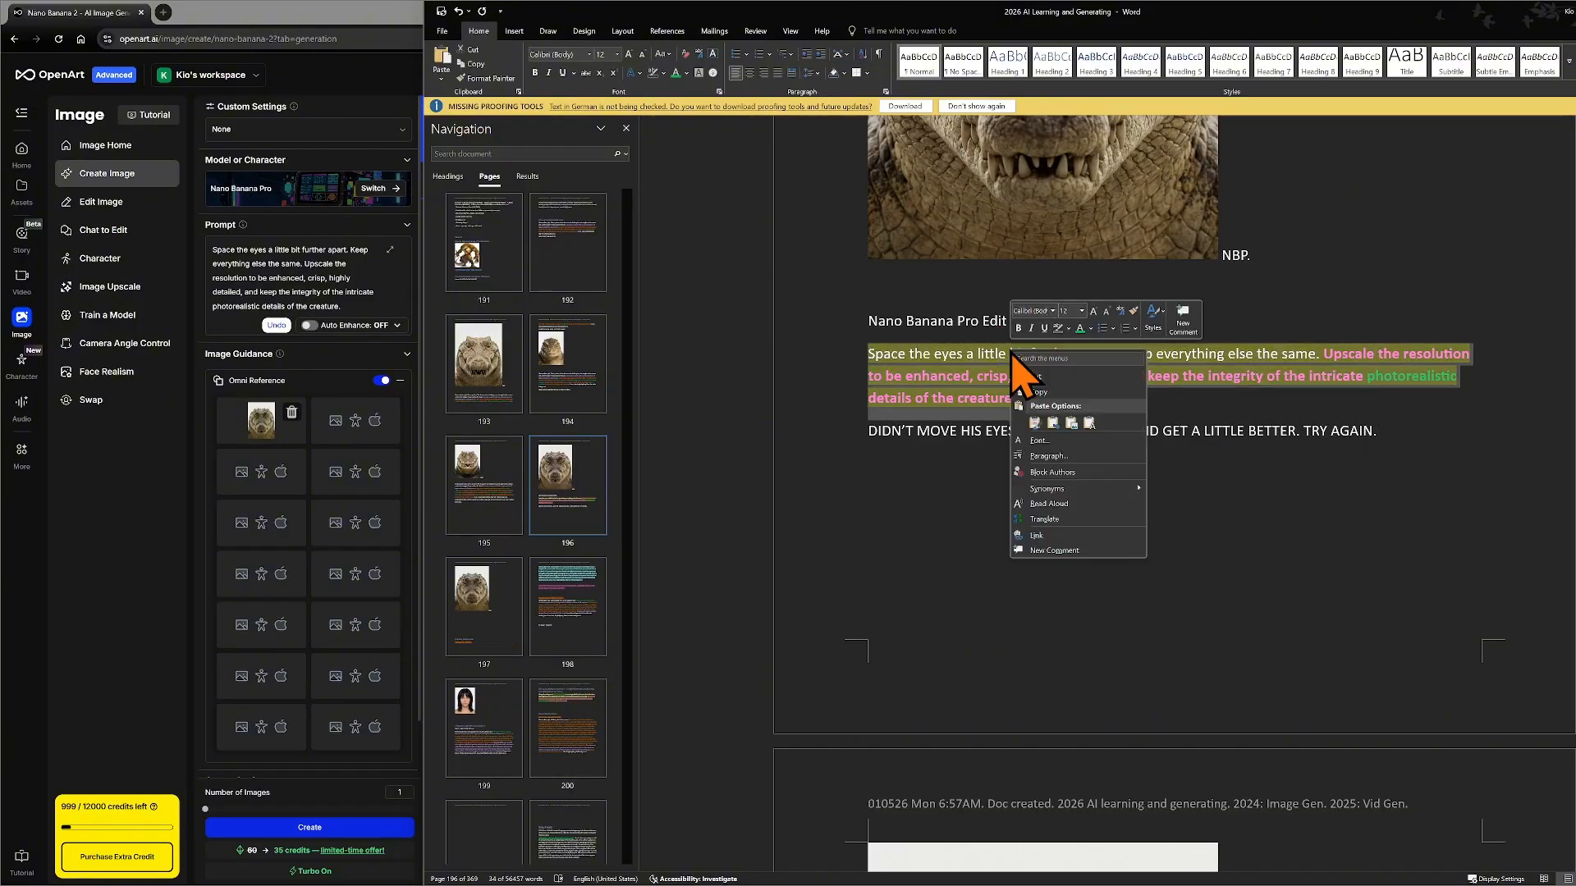
pyautogui.click(1050, 414)
pyautogui.scroll(-10, 1042, 402)
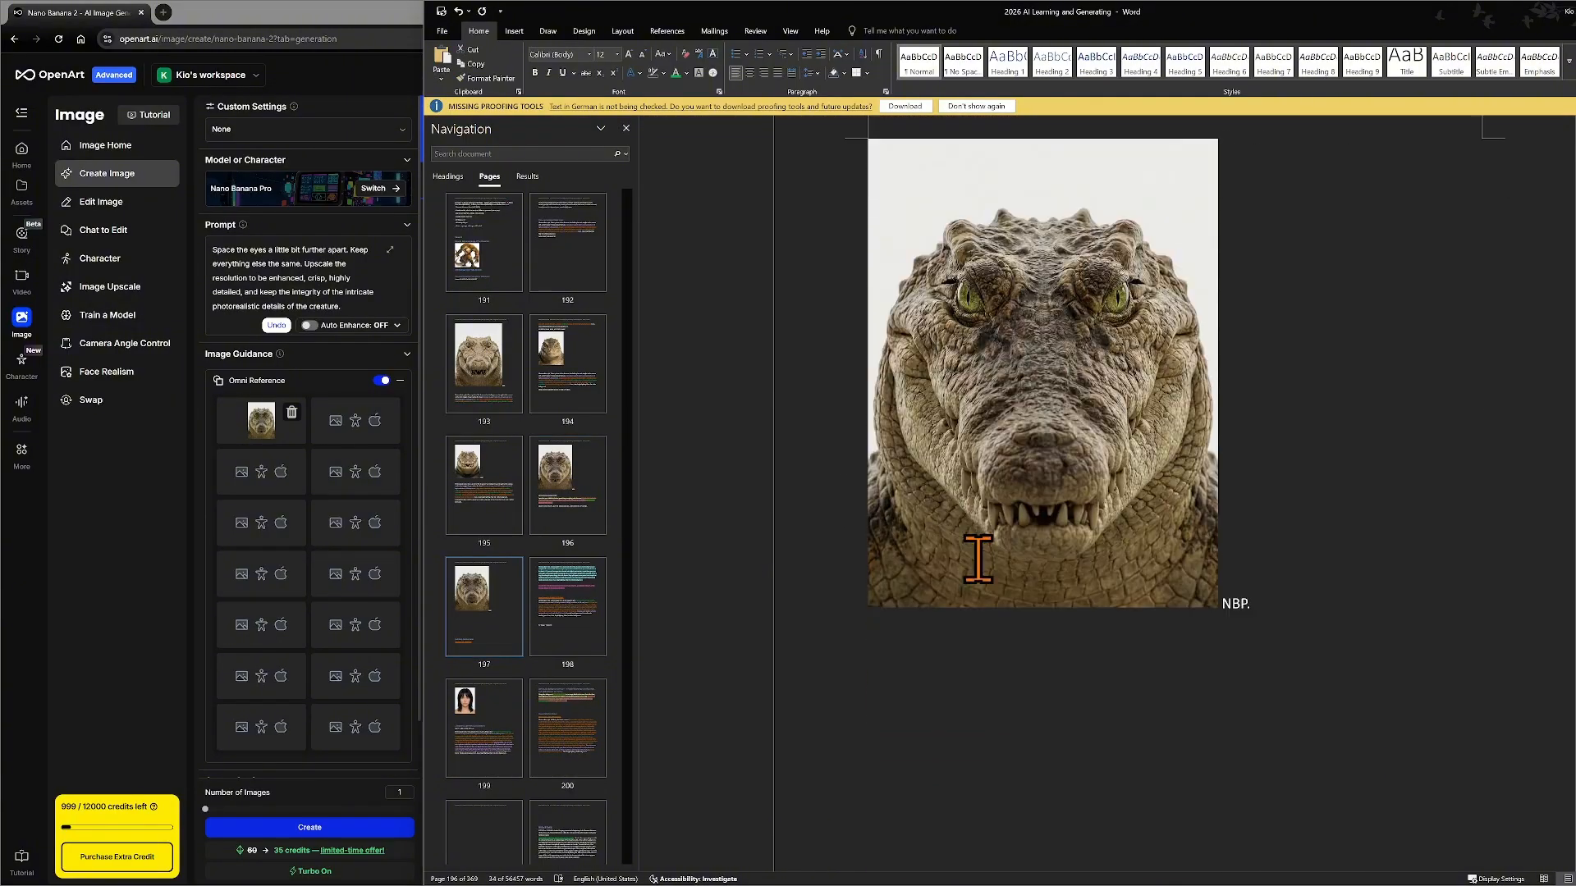
pyautogui.click(903, 582)
pyautogui.rightClick(903, 582)
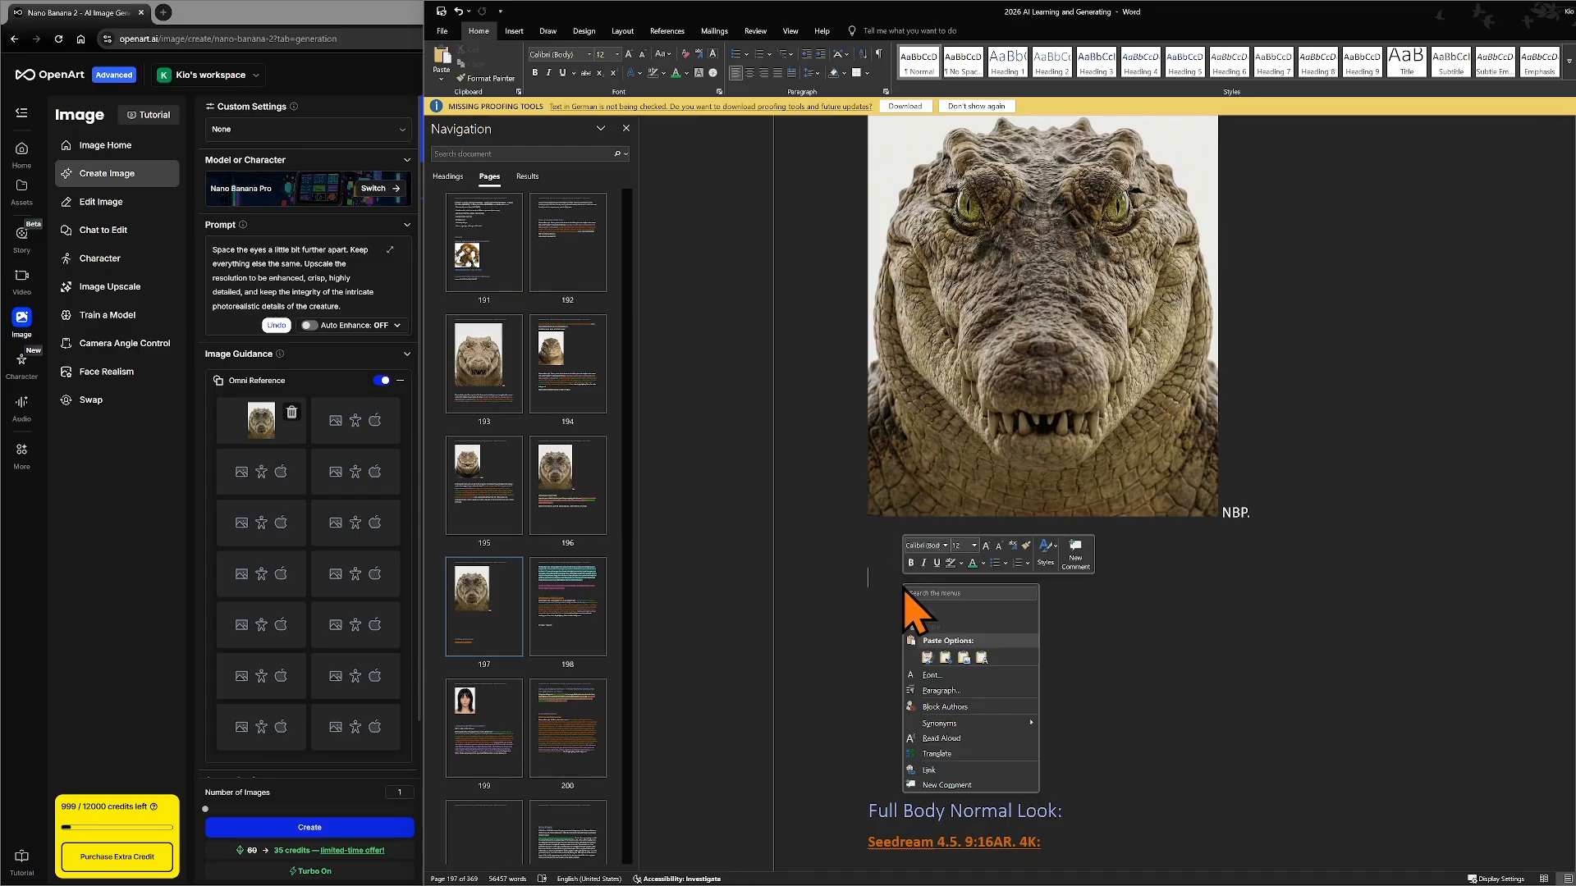
pyautogui.click(921, 666)
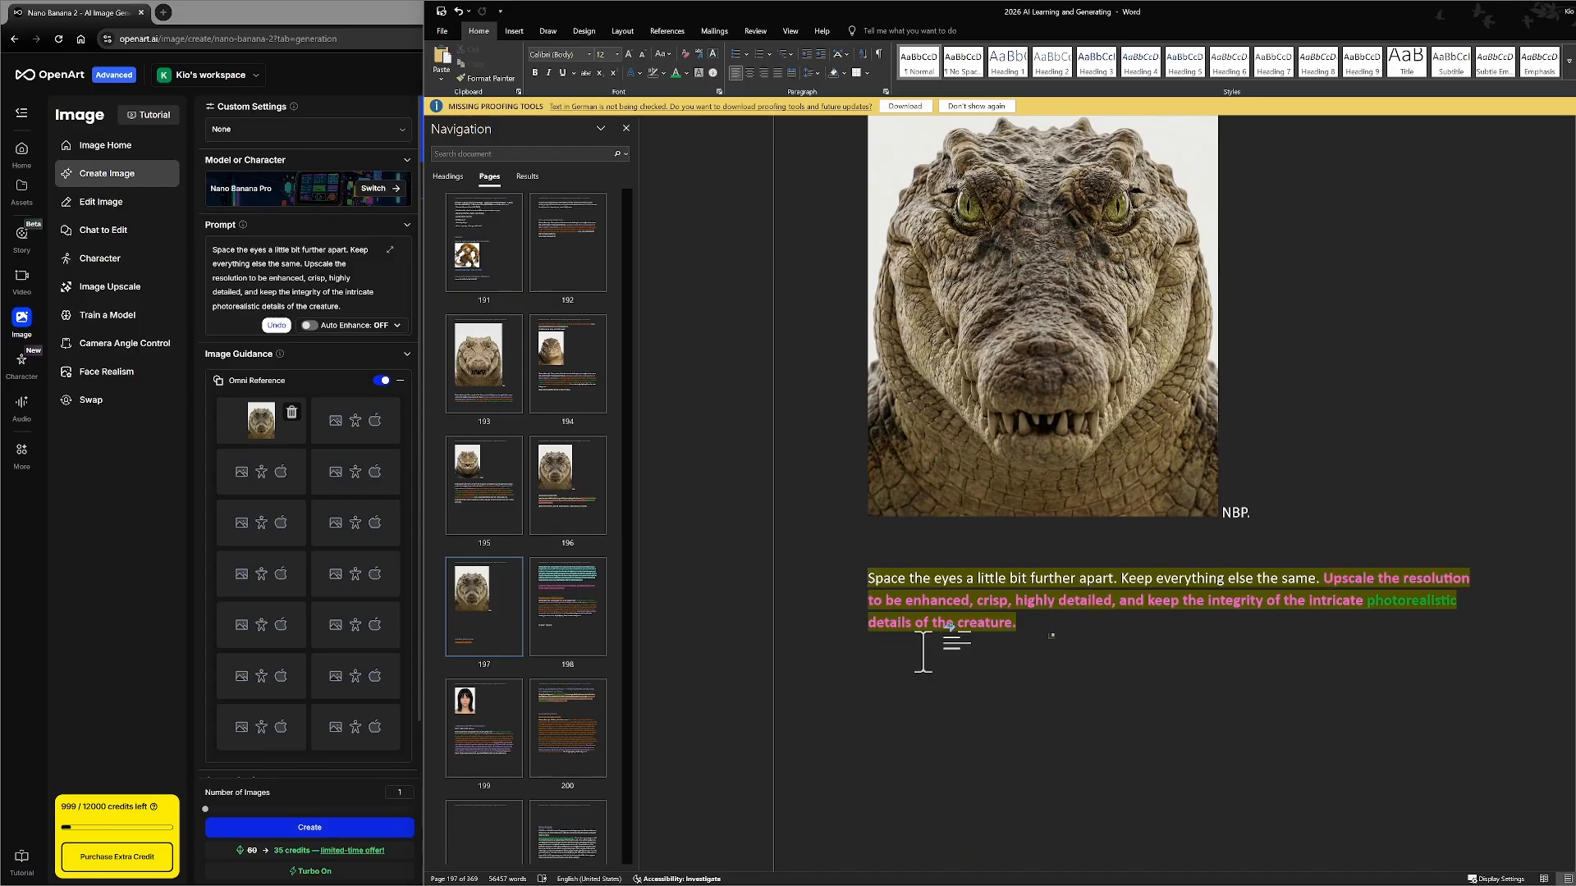
# - Reword the opening of the pasted prompt to "Increase the spacing of his eyes a little bit further apart"
pyautogui.click(869, 577)
pyautogui.write('iNC')
pyautogui.press('BackSpace')
pyautogui.press('BackSpace')
pyautogui.press('BackSpace')
pyautogui.press('capslock')
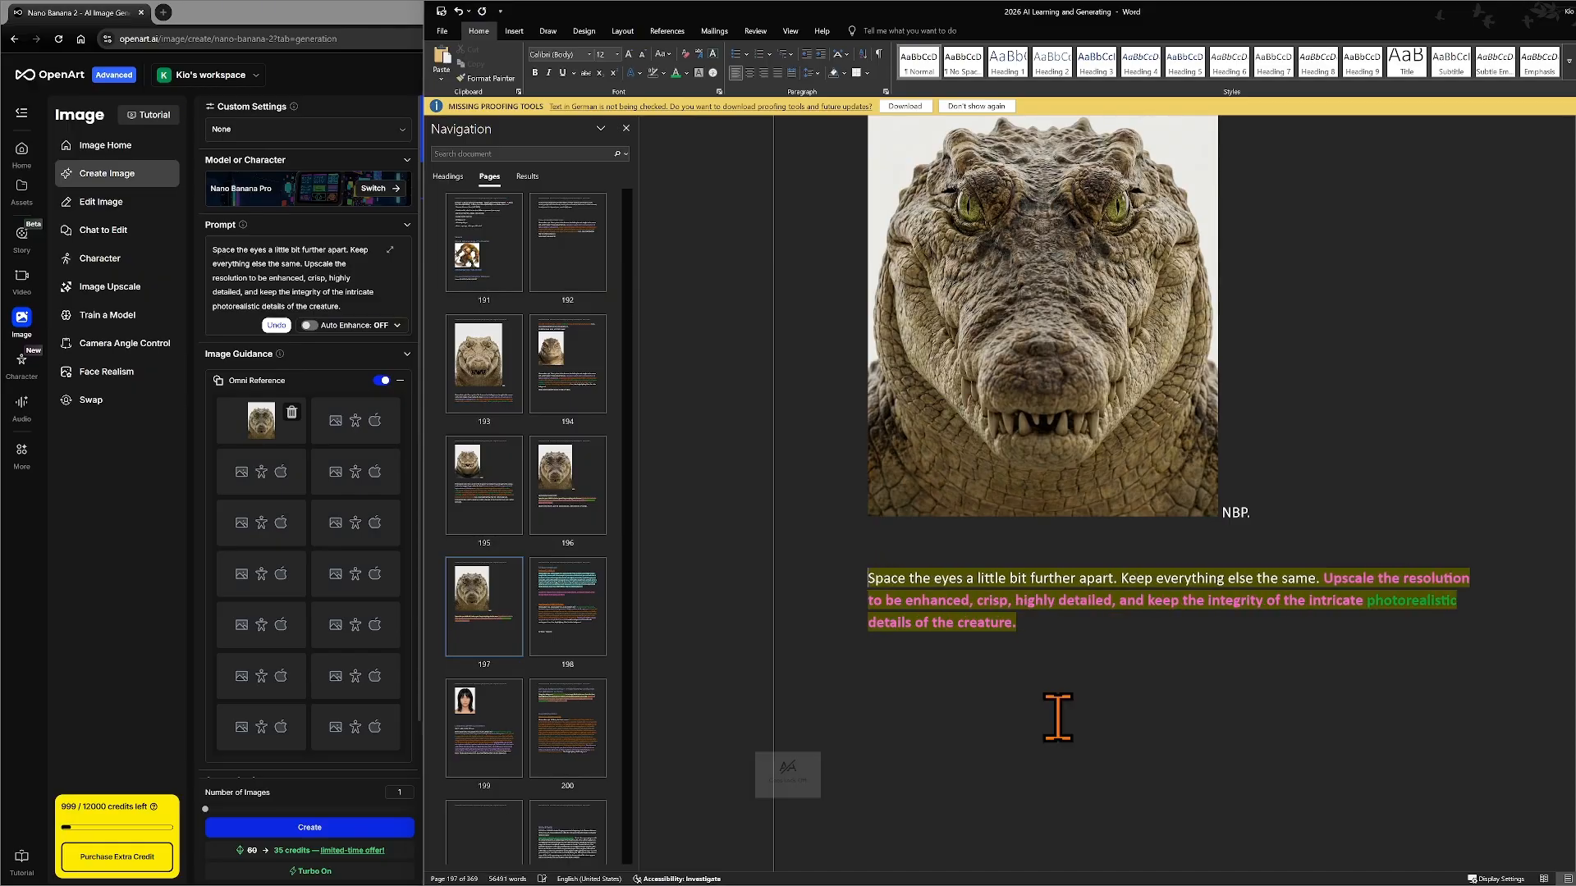
pyautogui.write('Incres')
pyautogui.press('BackSpace')
pyautogui.write('ase the')
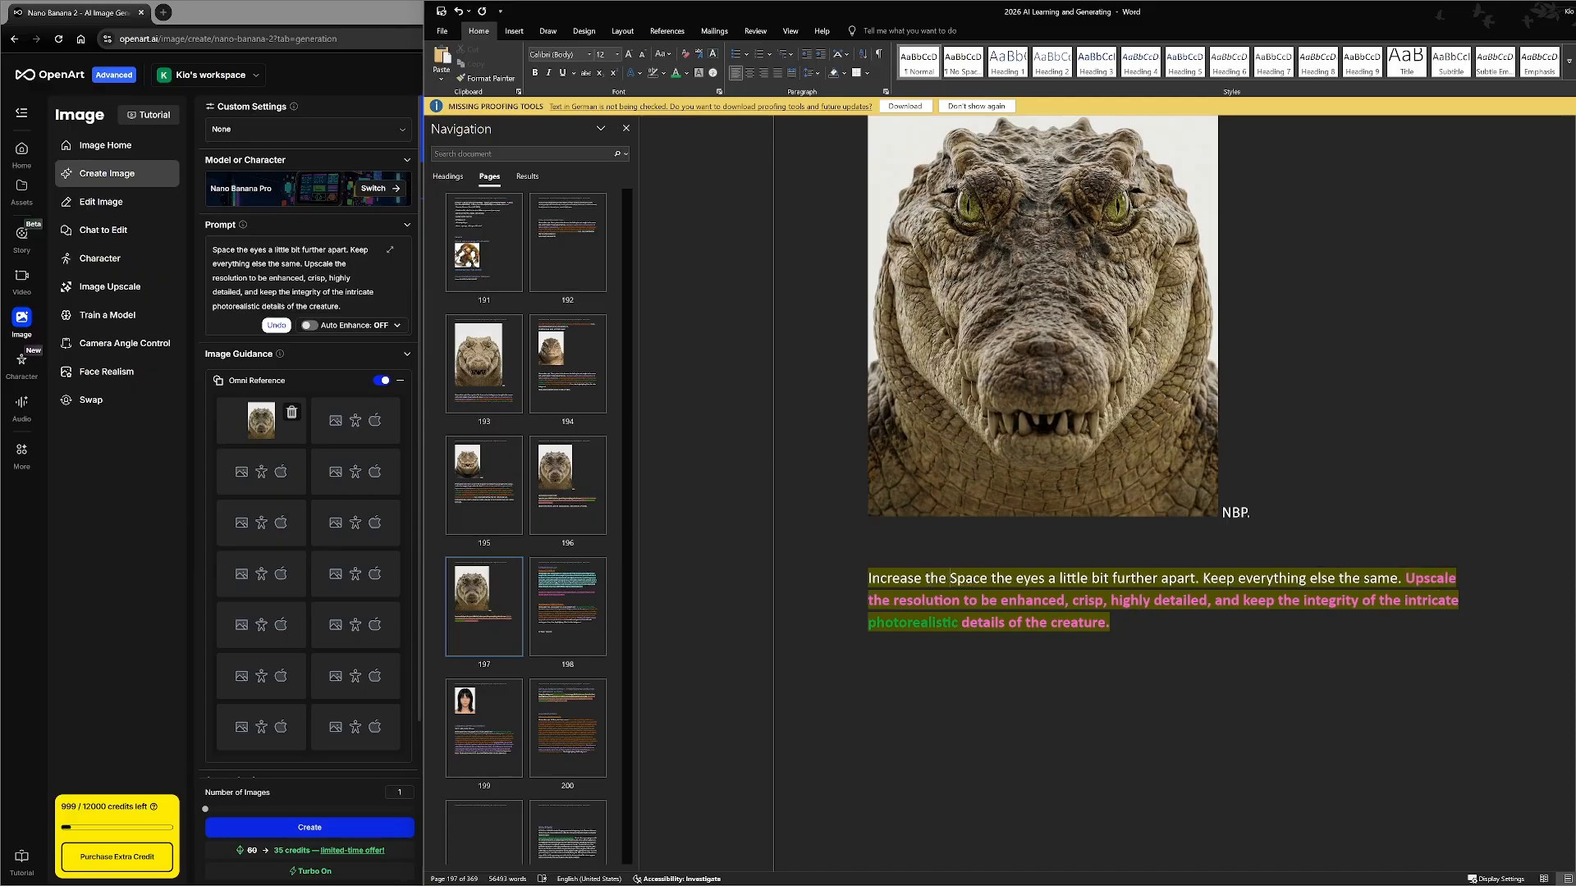
pyautogui.press('Delete')
pyautogui.write('s')
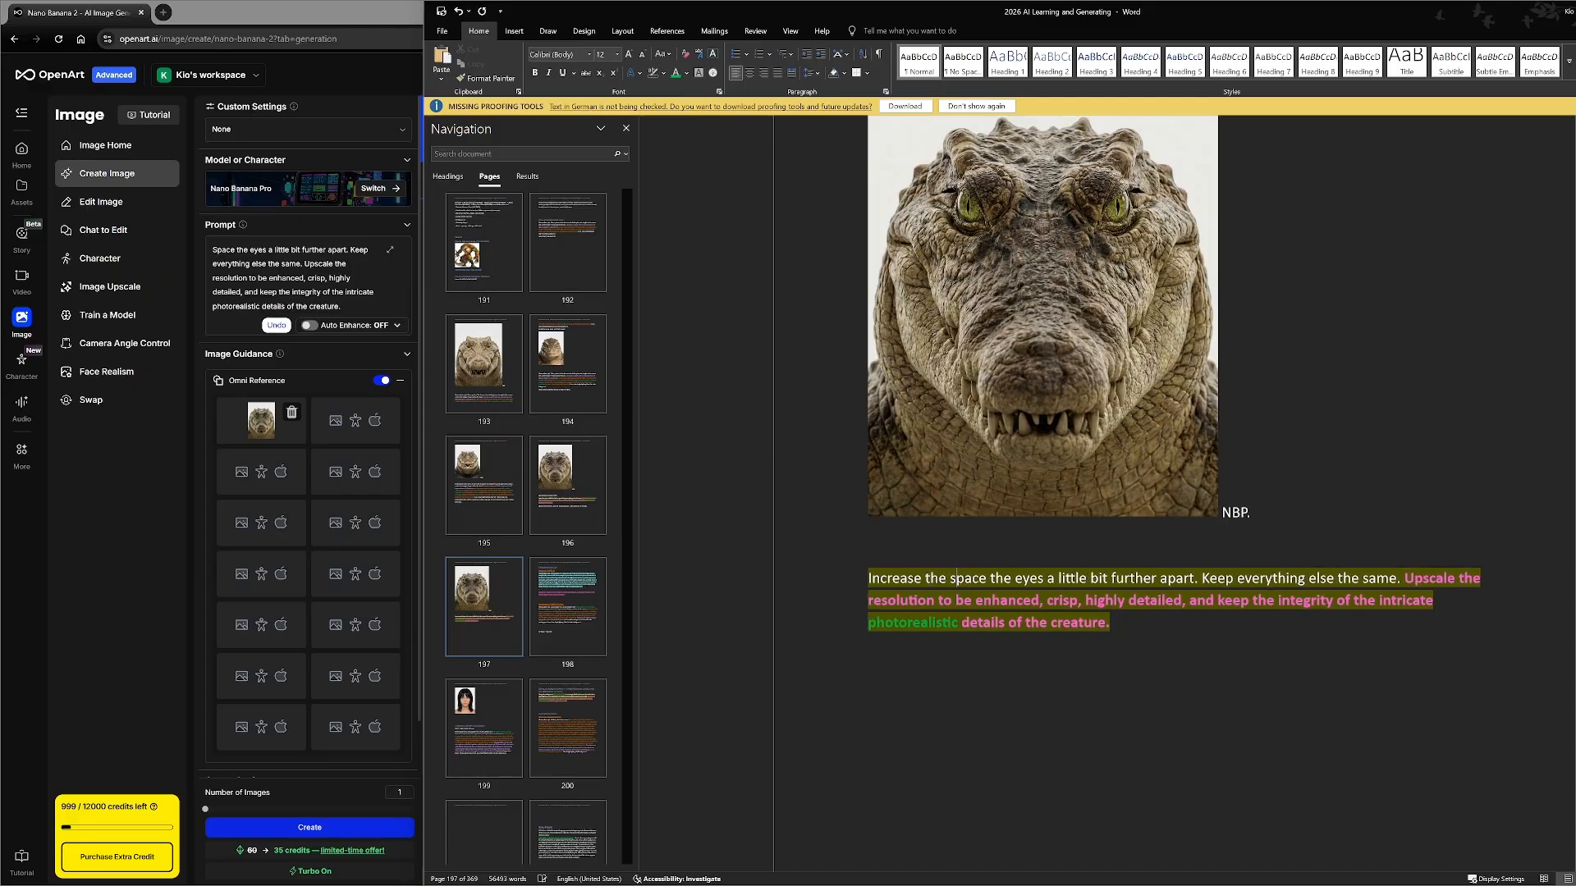
pyautogui.press('BackSpace')
pyautogui.write('ing ')
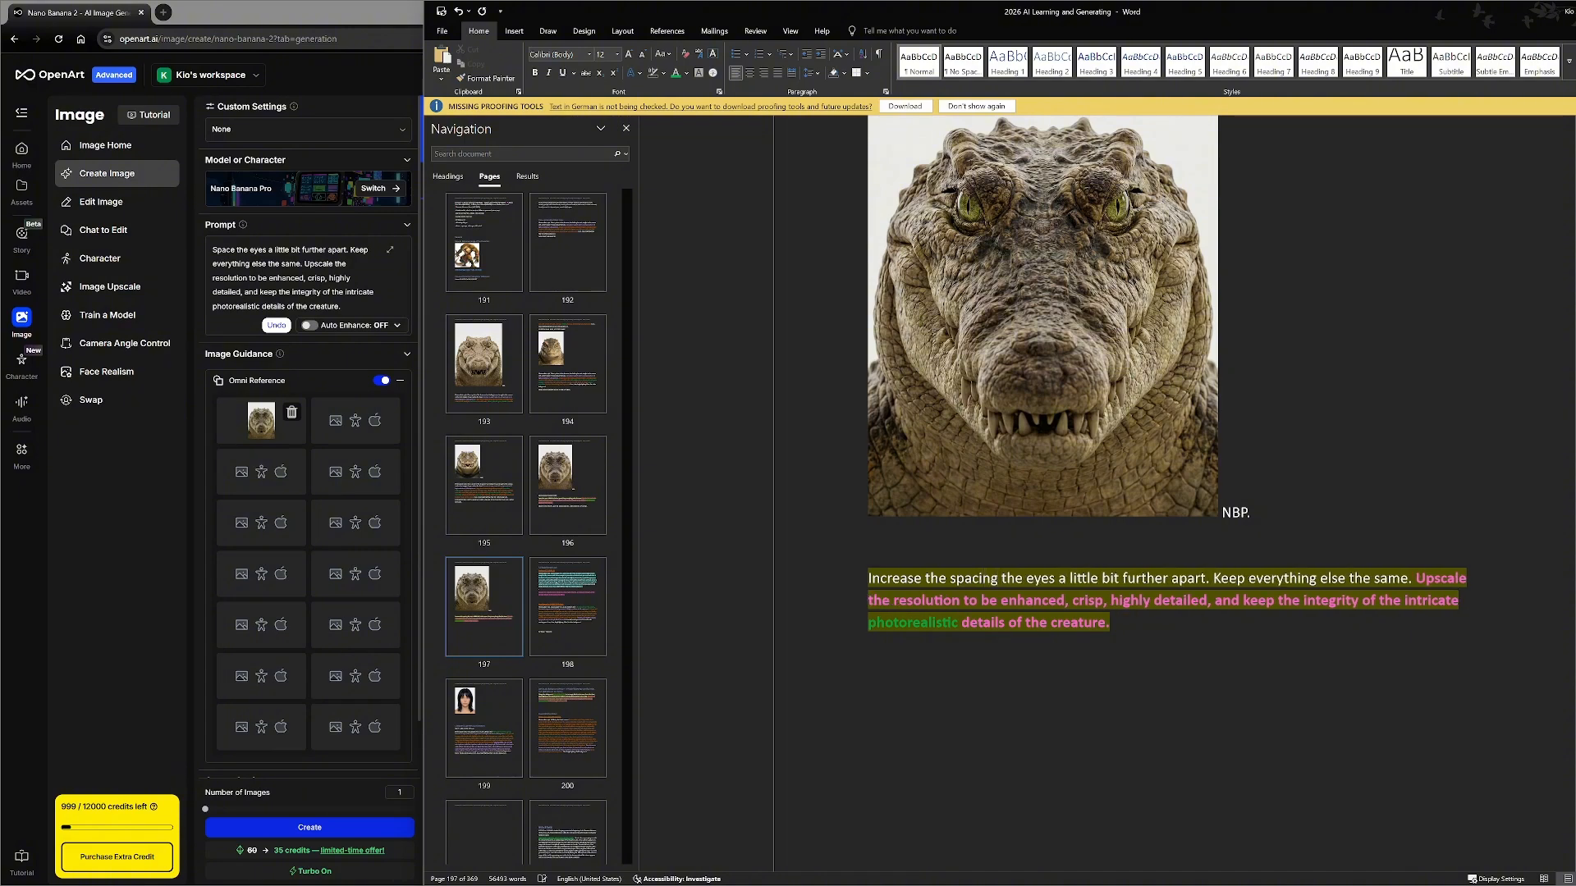
pyautogui.write('of his')
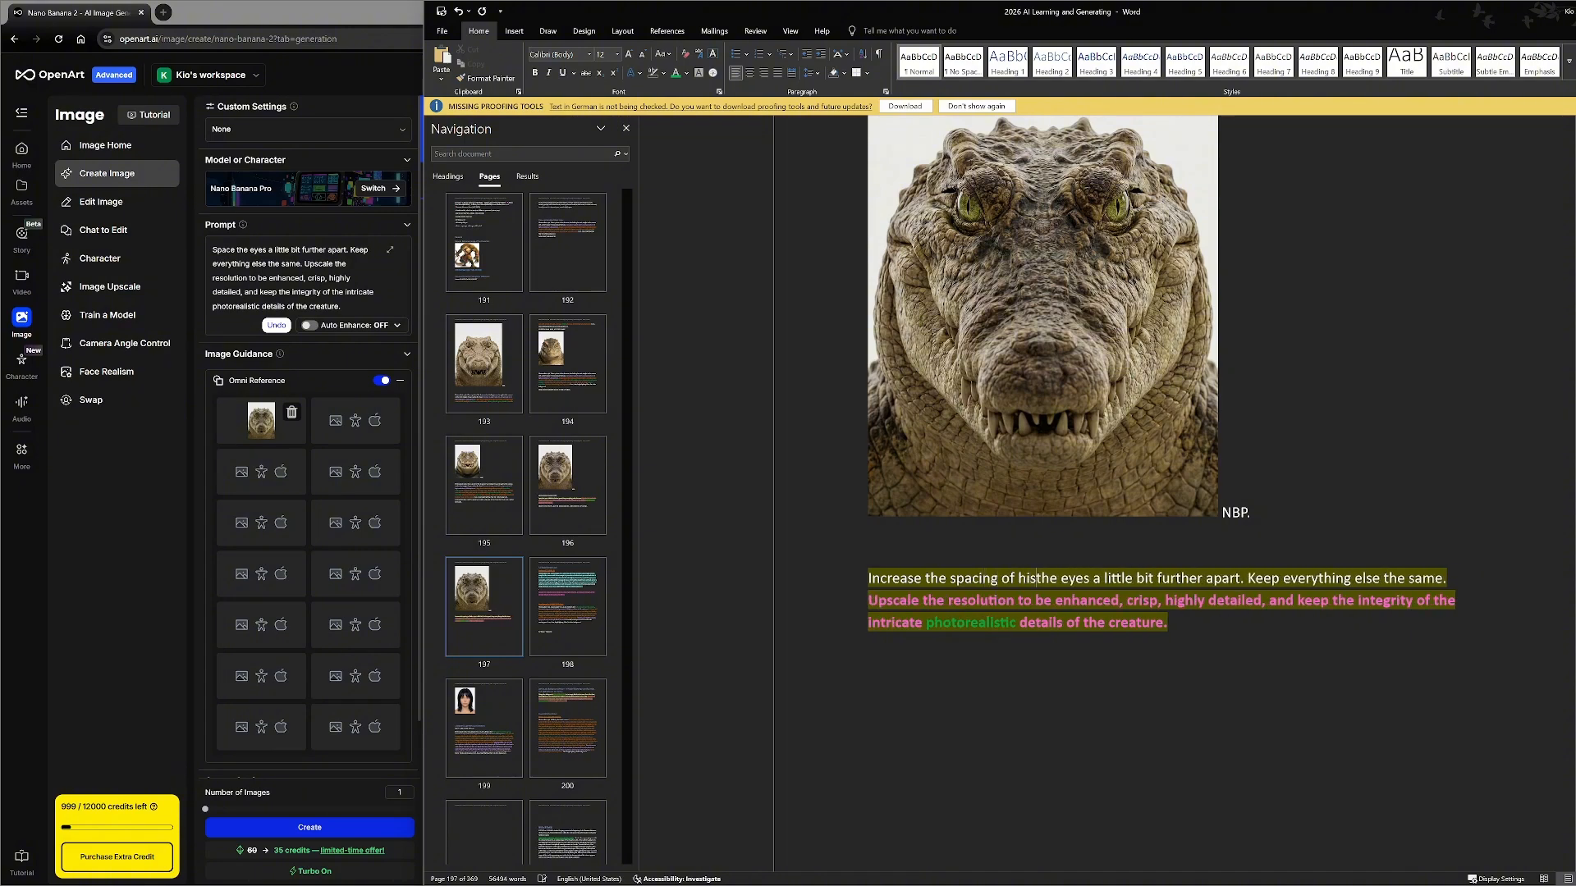
pyautogui.press('Delete')
pyautogui.press('Delete')
pyautogui.press('Delete')
pyautogui.press('Delete')
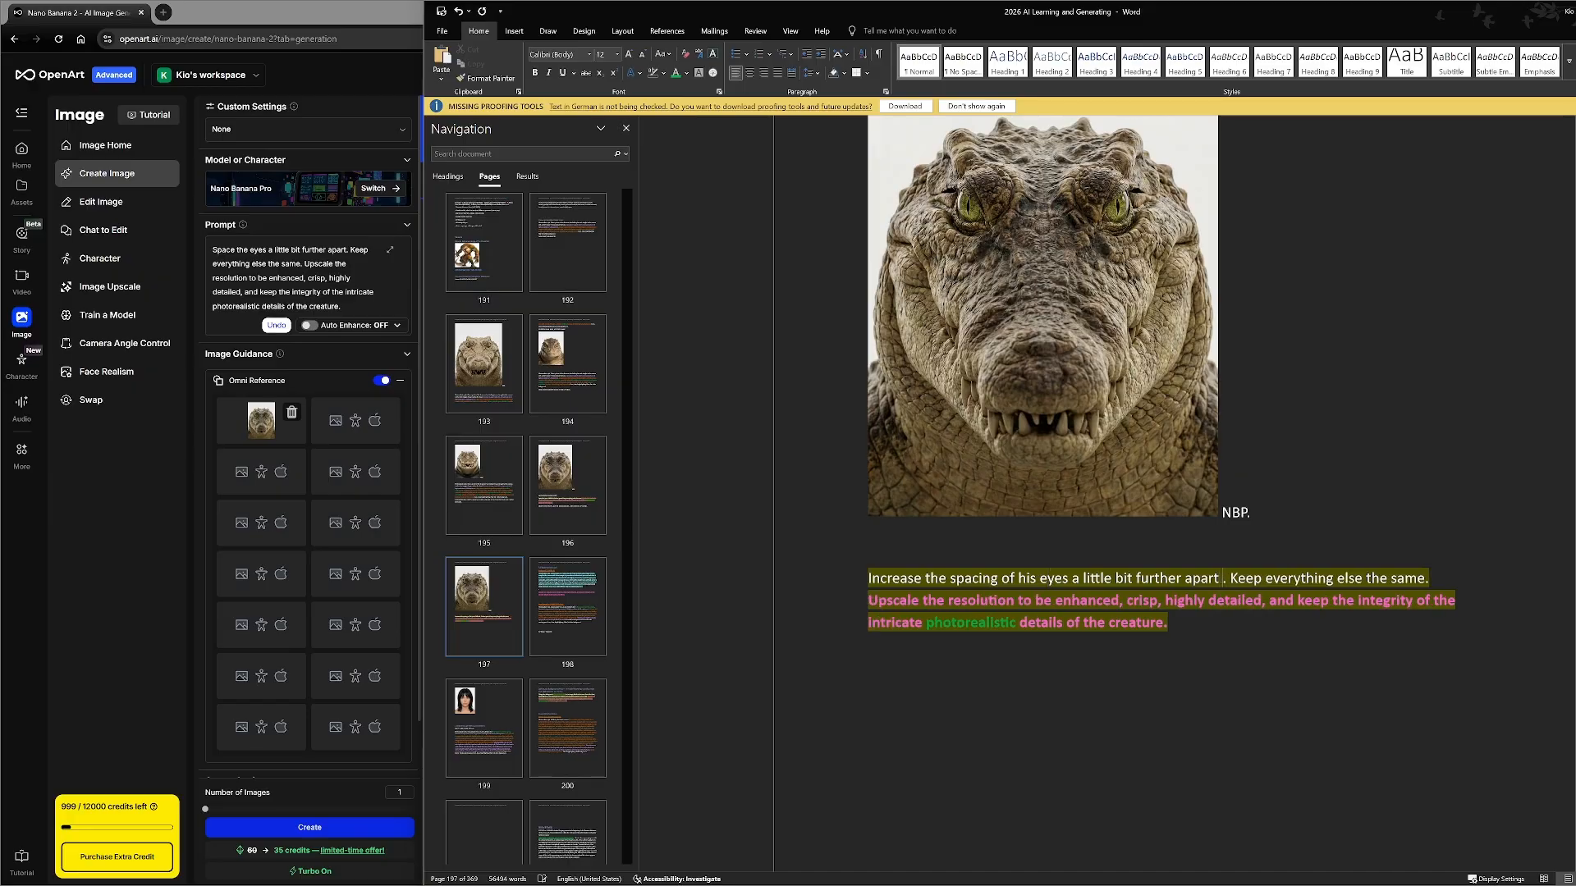
# - Extend the first sentence of the new prompt with "from each other by half an inch"
pyautogui.write('from each')
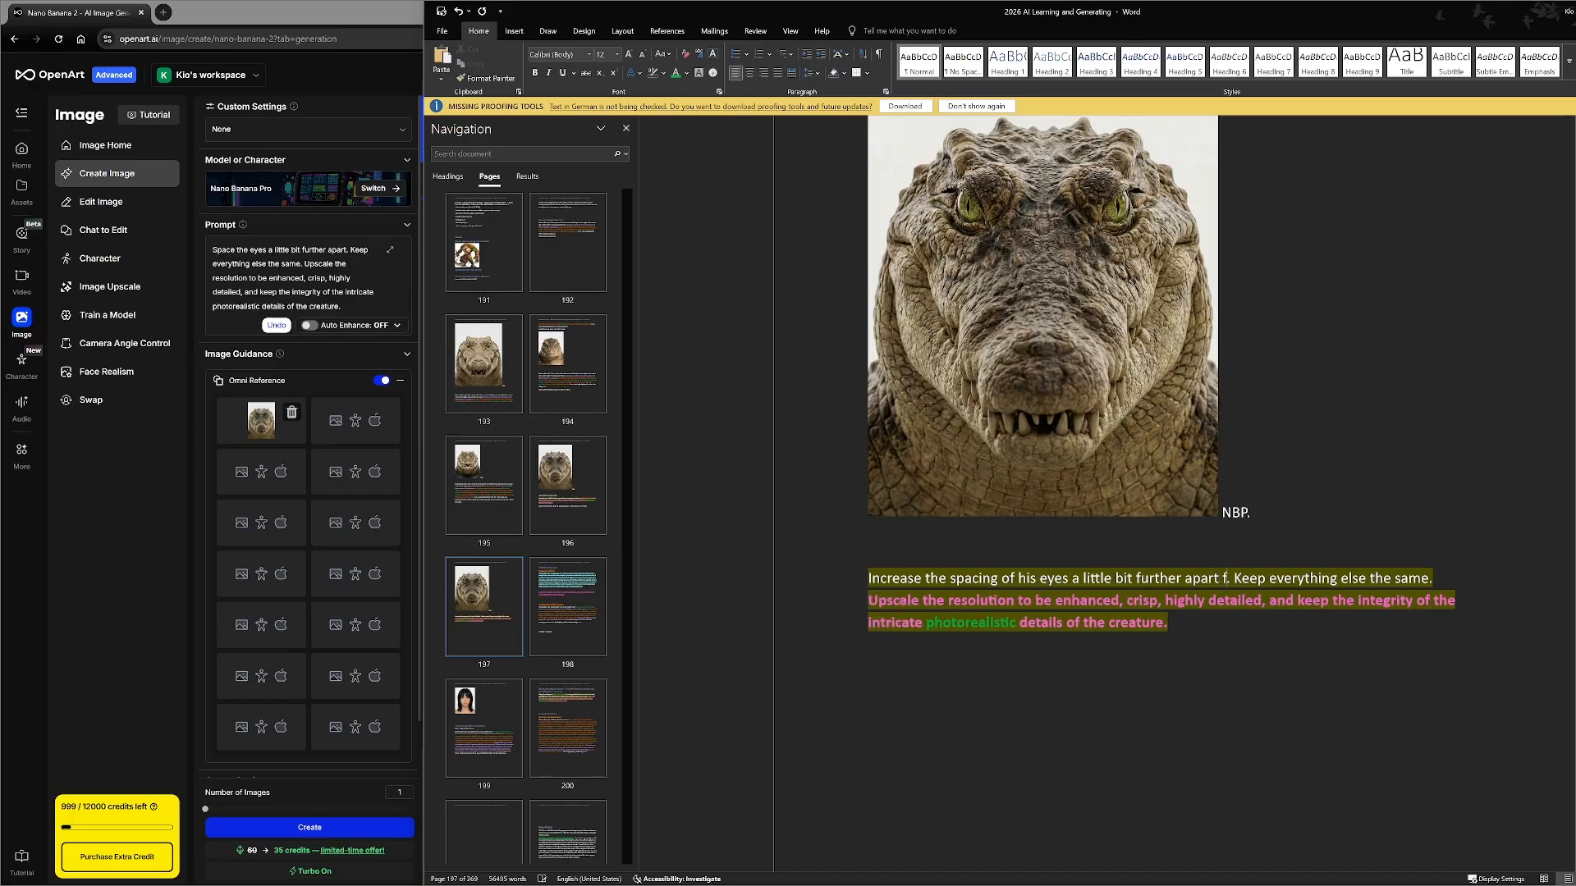
pyautogui.write(' other')
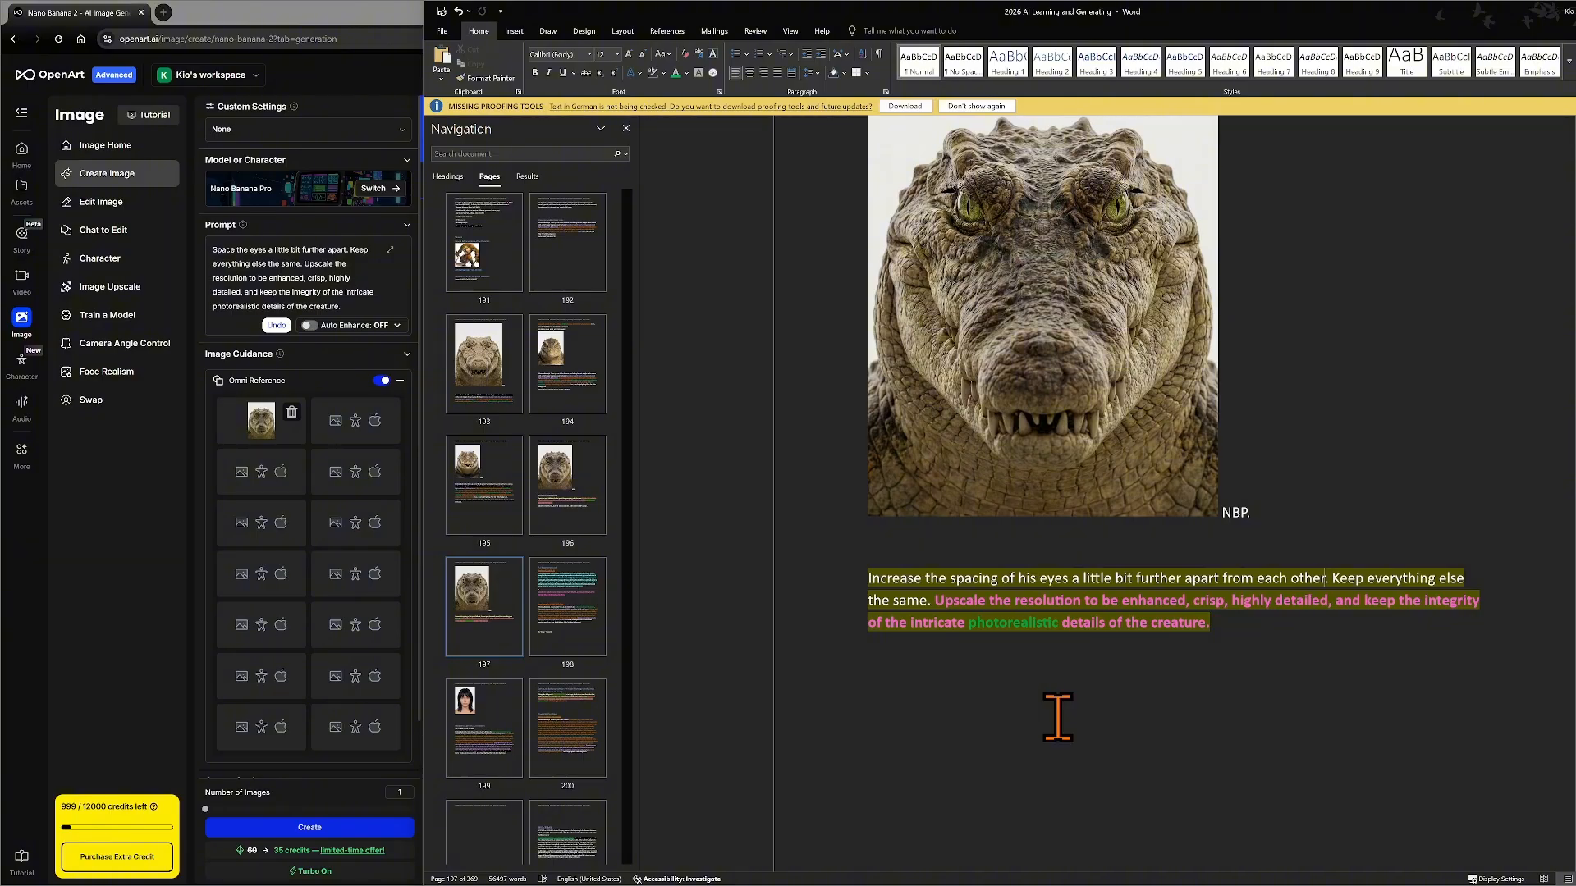
pyautogui.write('by ')
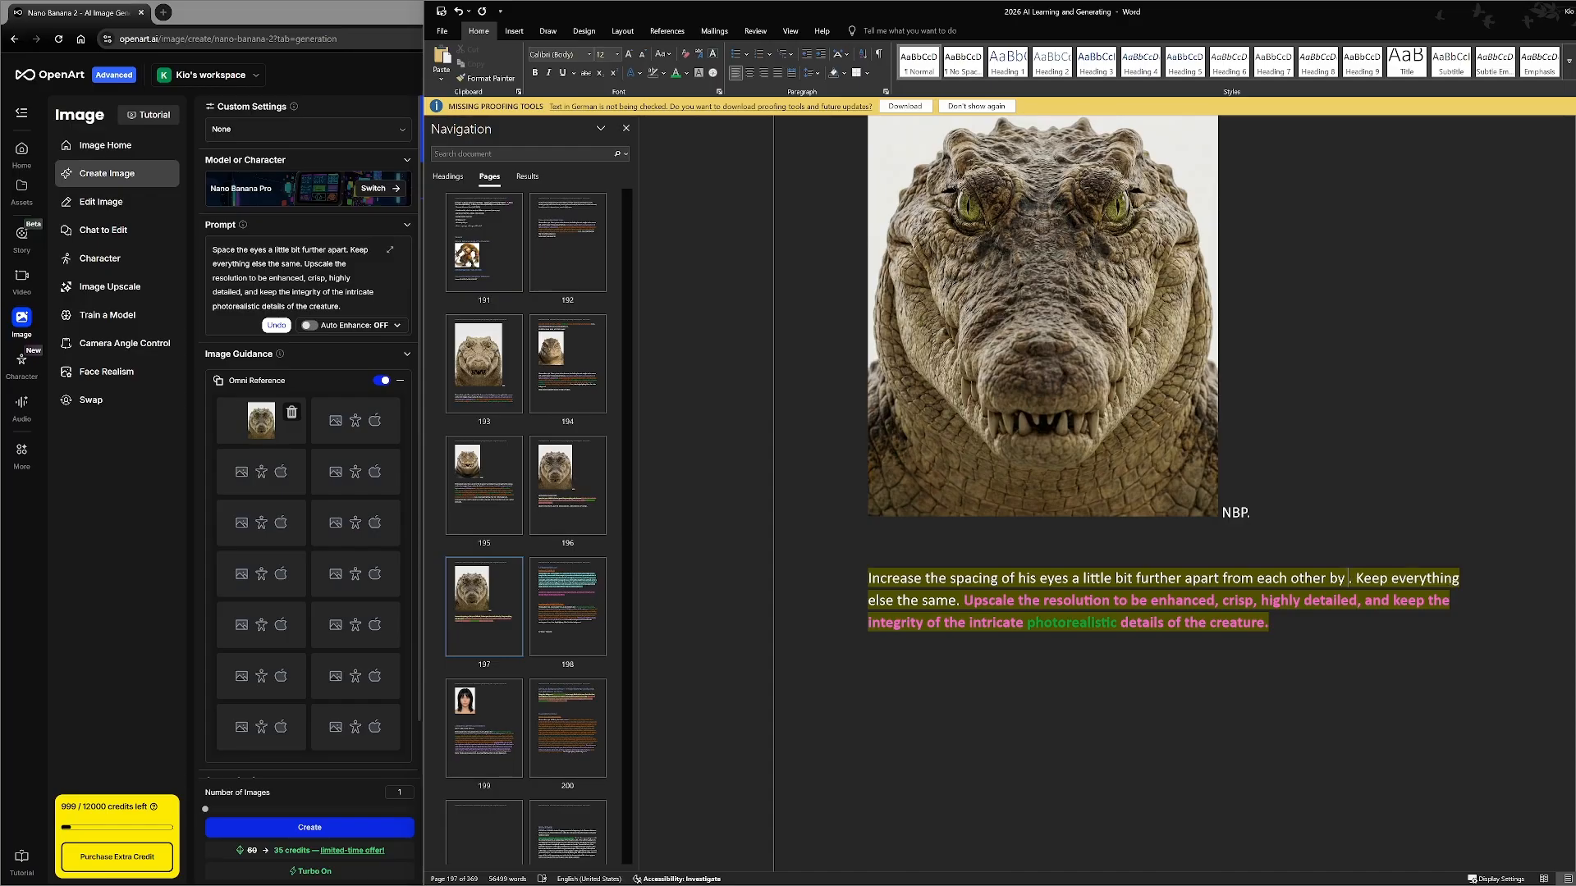
pyautogui.write('half and inch')
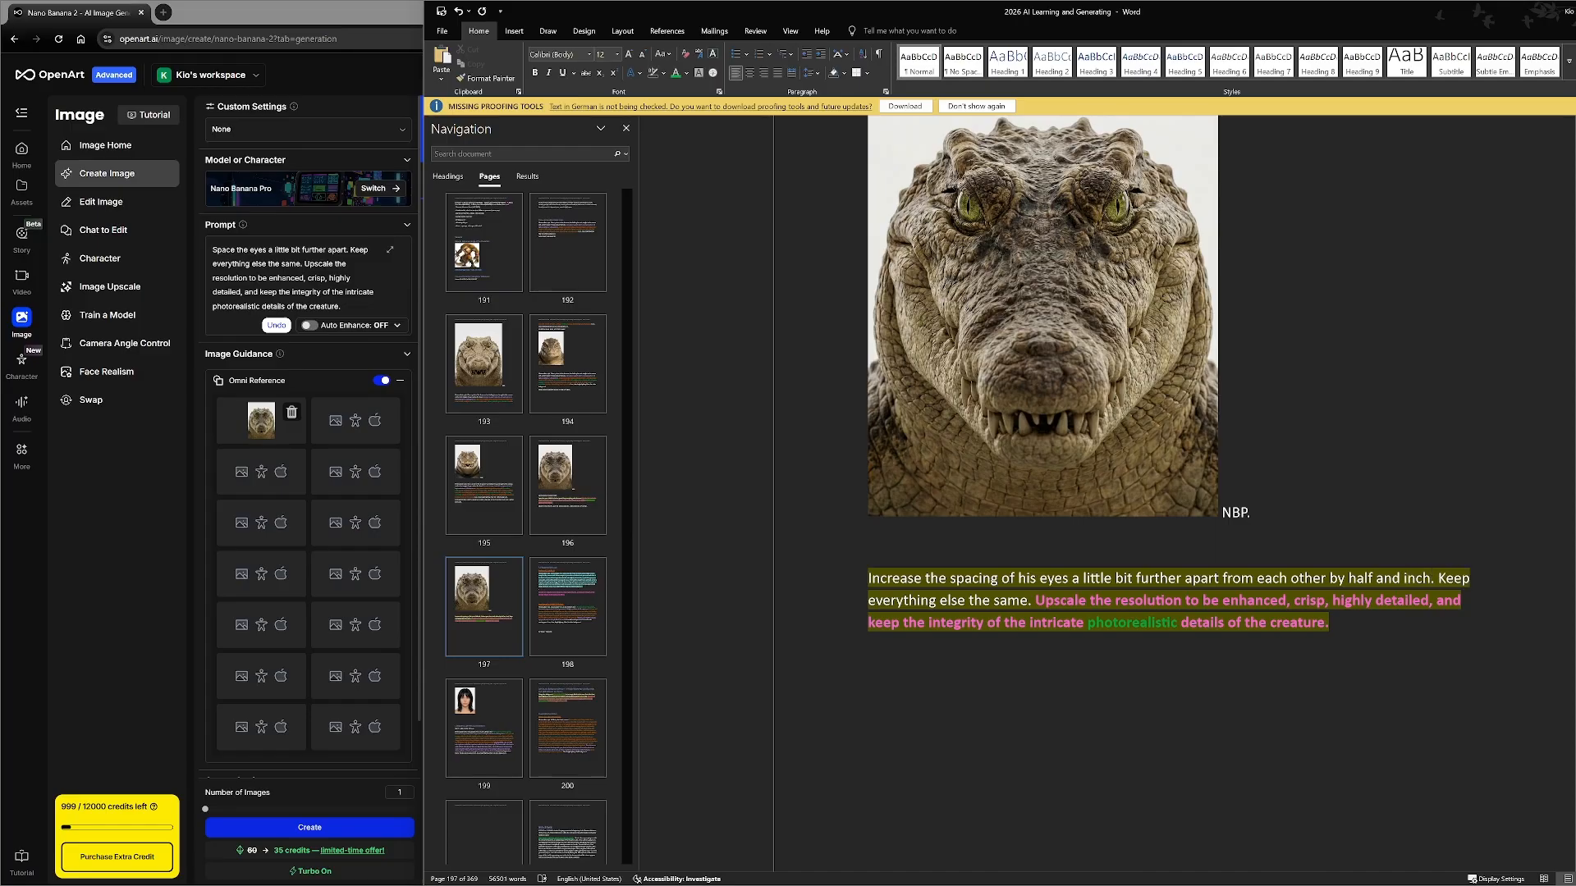
pyautogui.press('BackSpace')
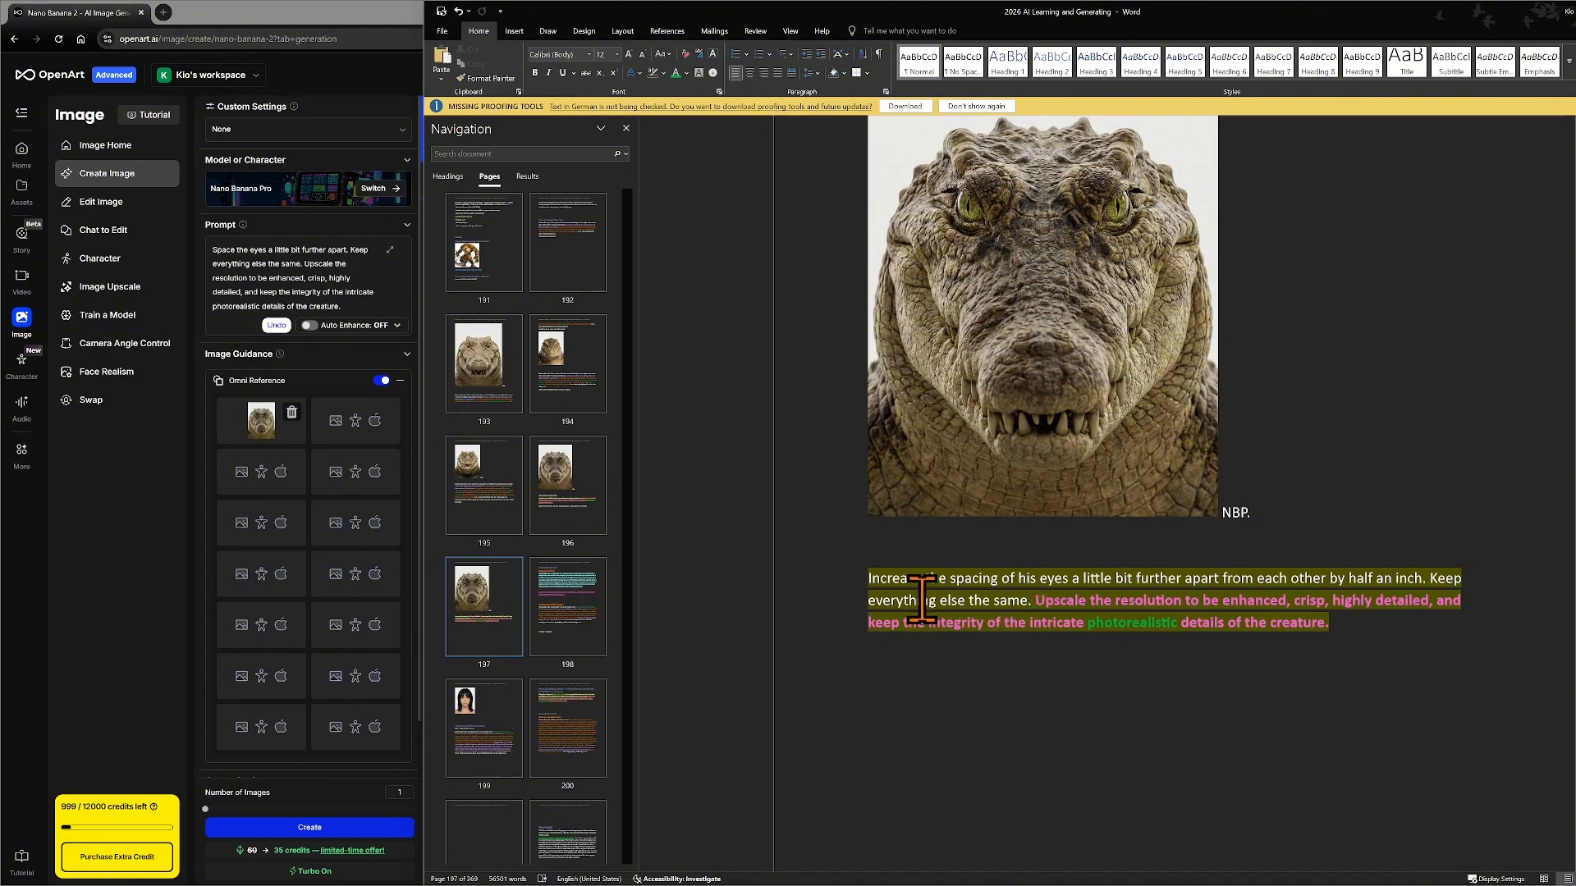
# - Change the second sentence to "Keep everything else about him the same." and add "White background." after it
pyautogui.moveTo(870, 600); pyautogui.dragTo(969, 599)
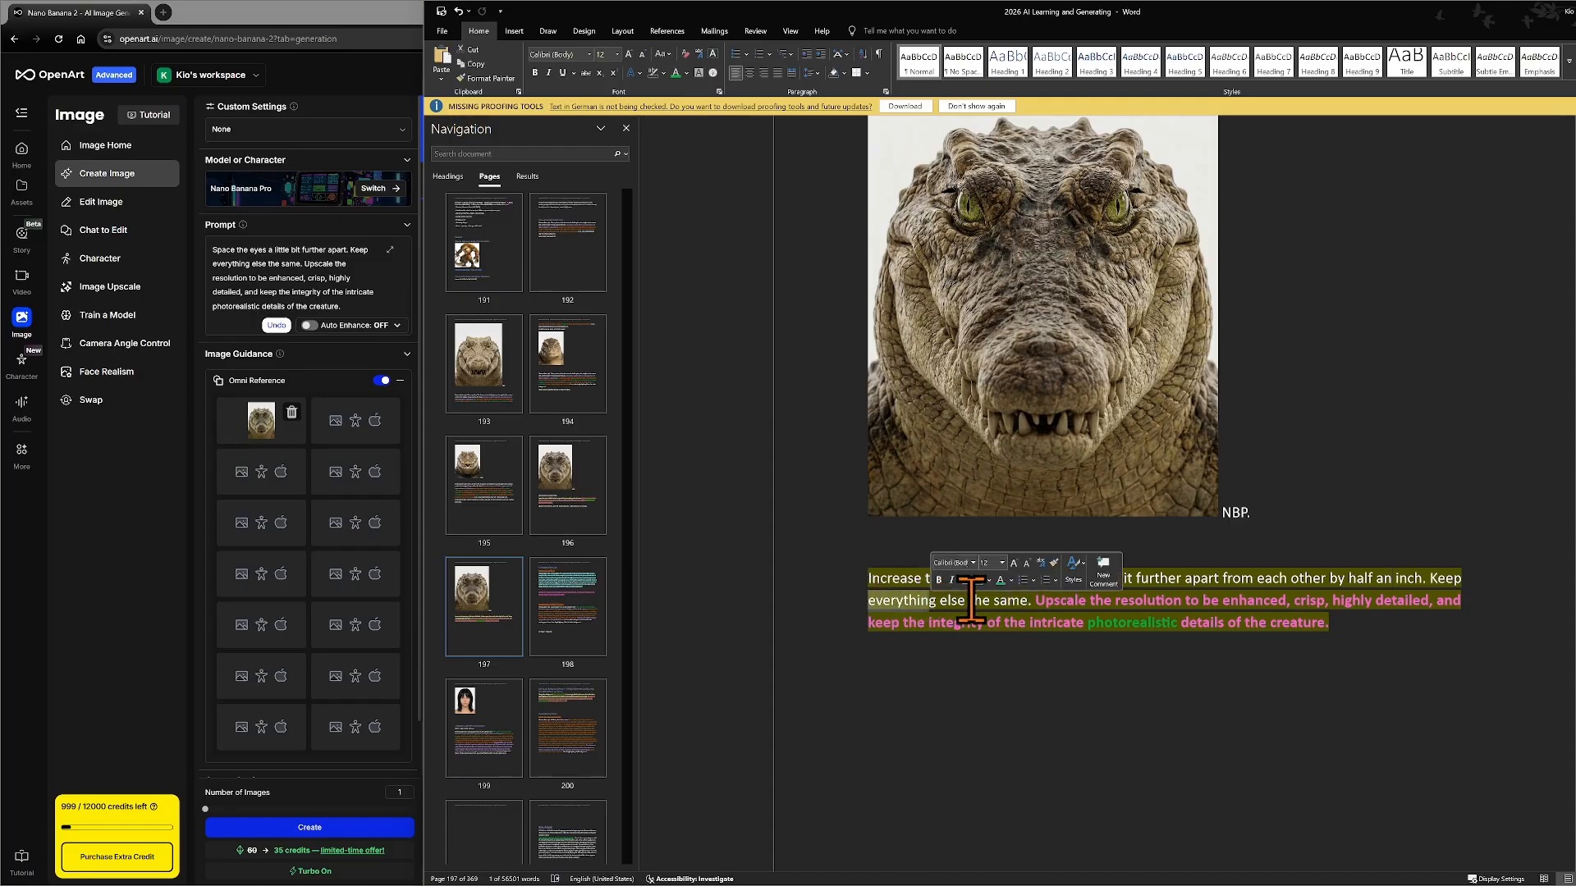
pyautogui.click(971, 600)
pyautogui.write('about him')
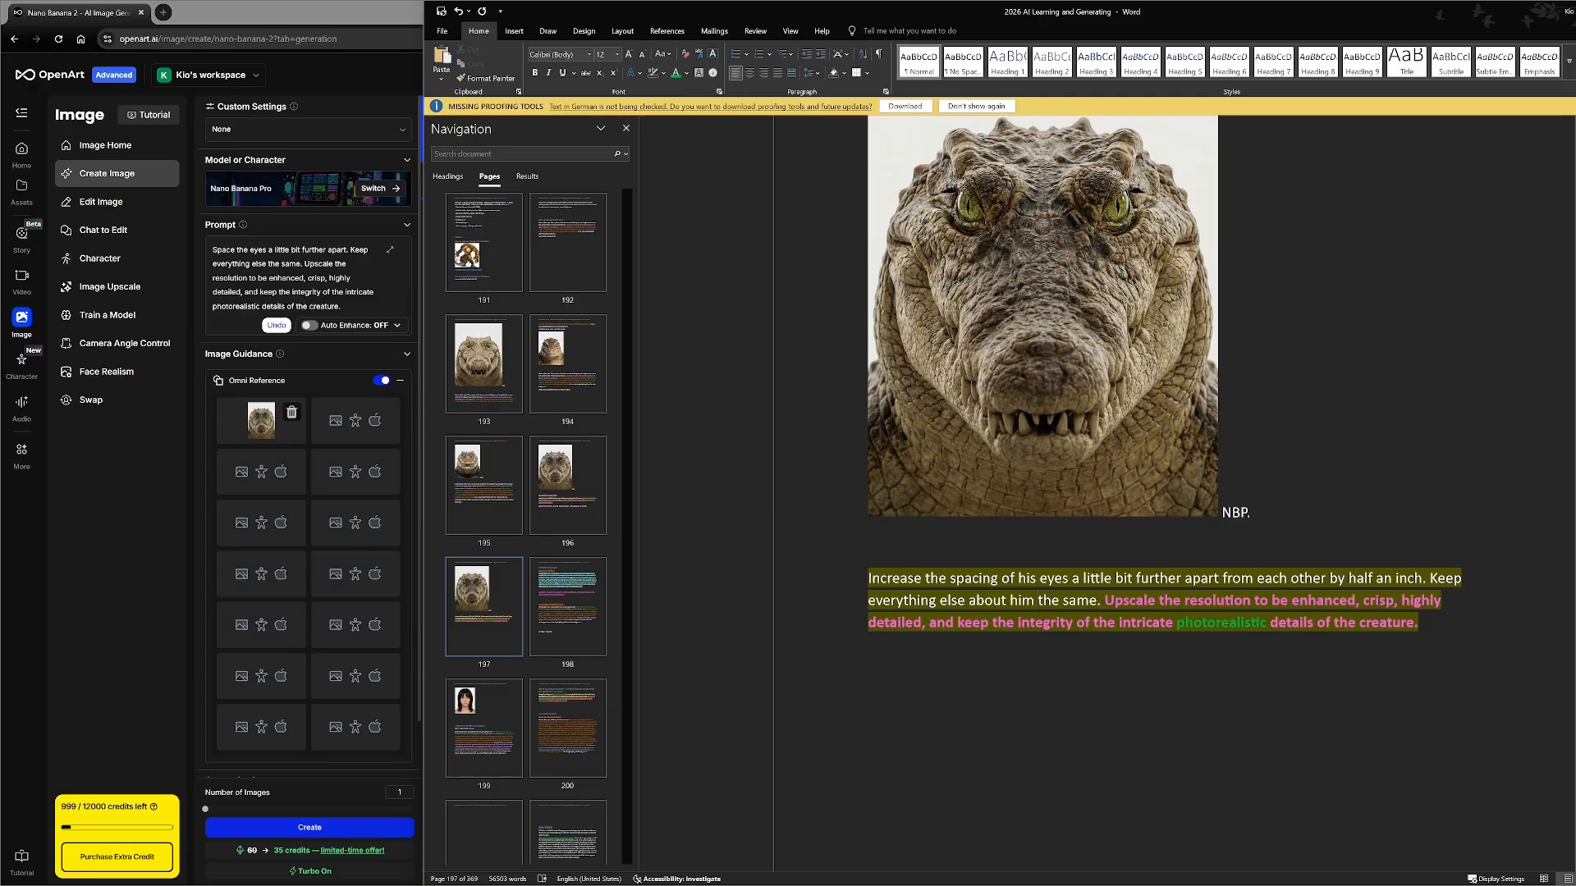
pyautogui.write('White bac')
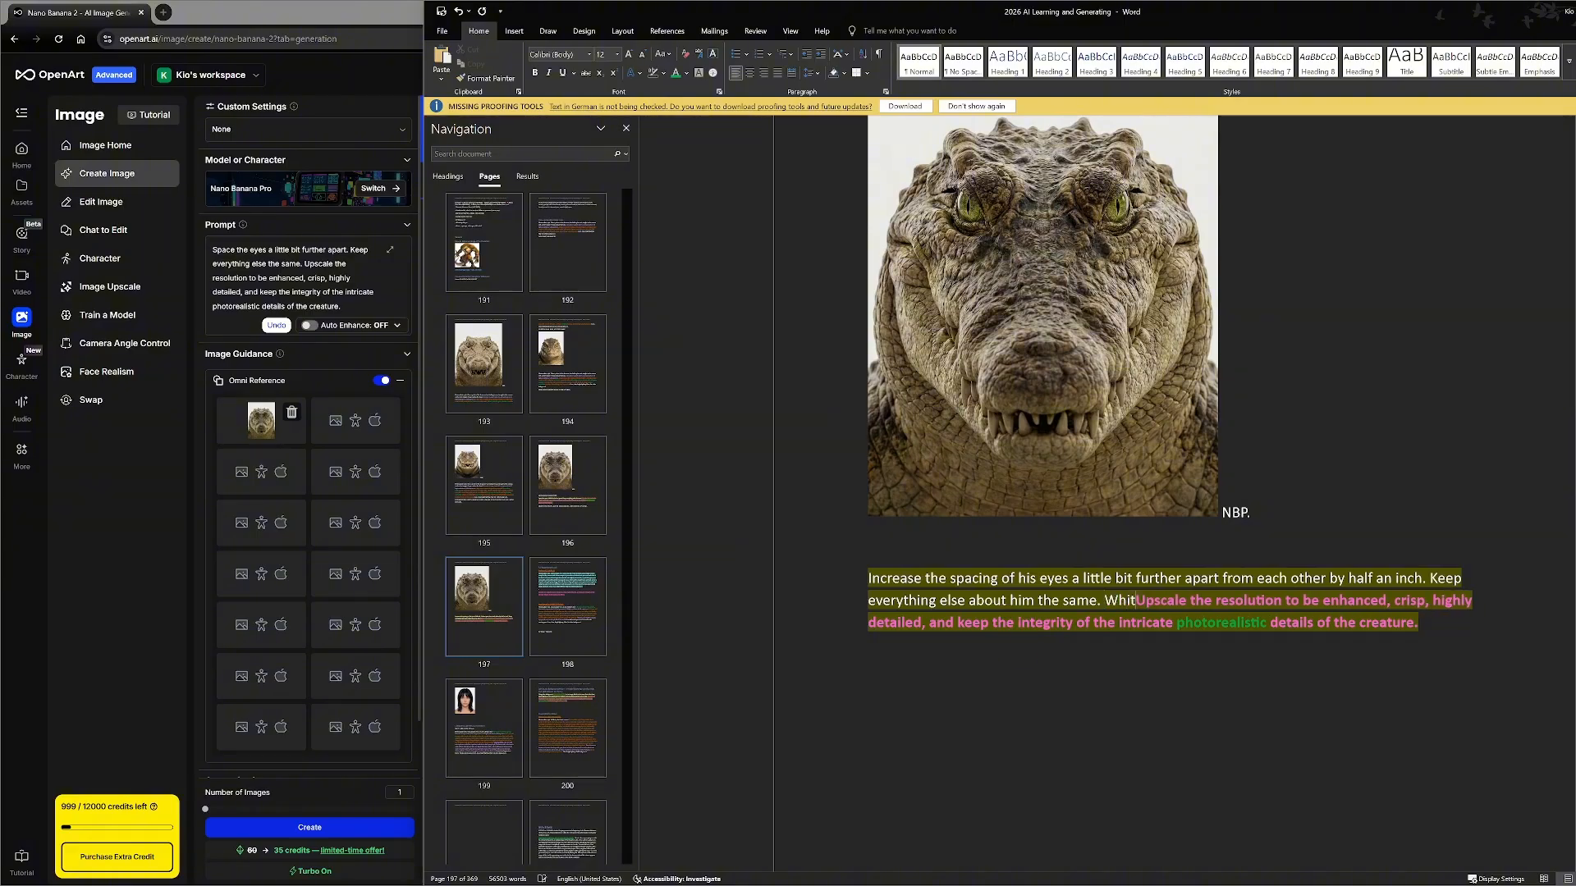
pyautogui.write('kground.')
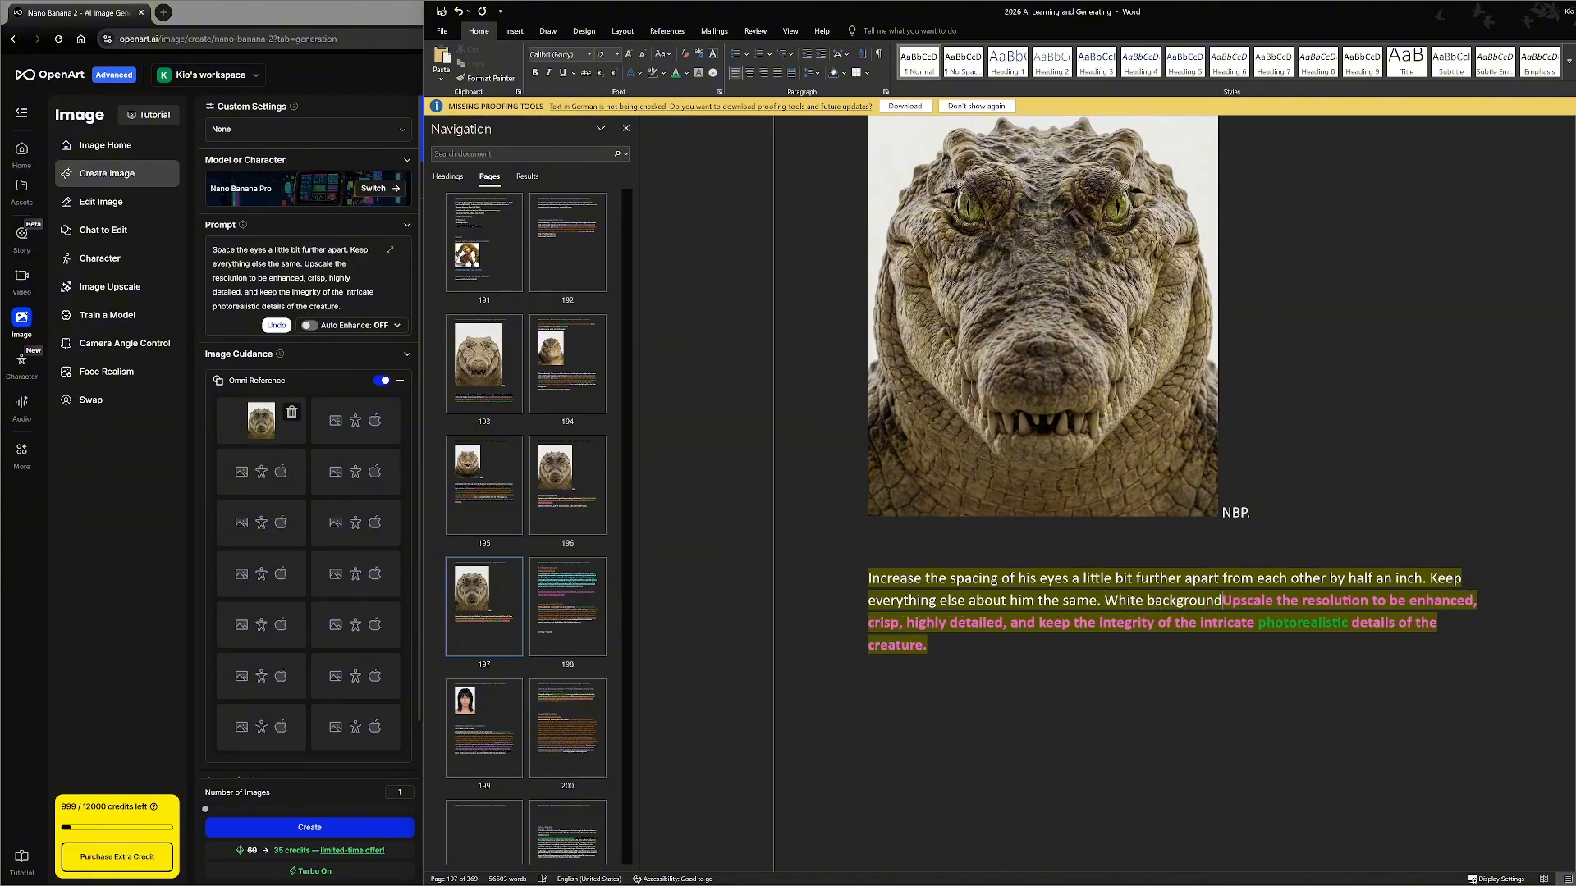
# - Copy the sentences "Even, clear, bright lighting. Plain flat white background." from the end of the earlier photorealistic close-up prompt
pyautogui.scroll(3, 1041, 626)
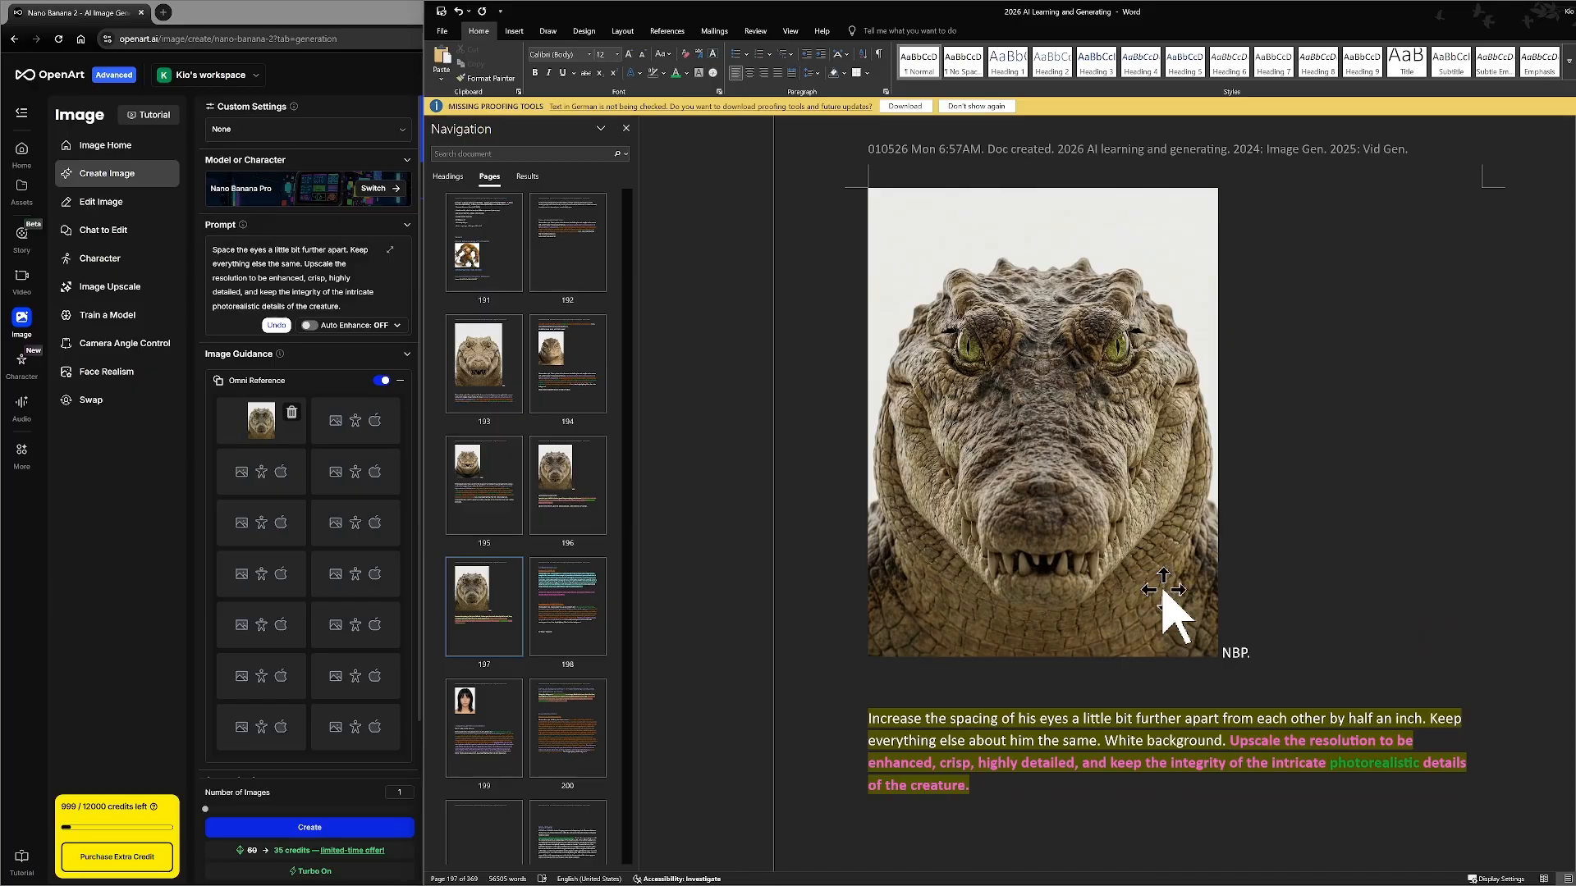
pyautogui.scroll(10, 1144, 607)
pyautogui.scroll(10, 1148, 674)
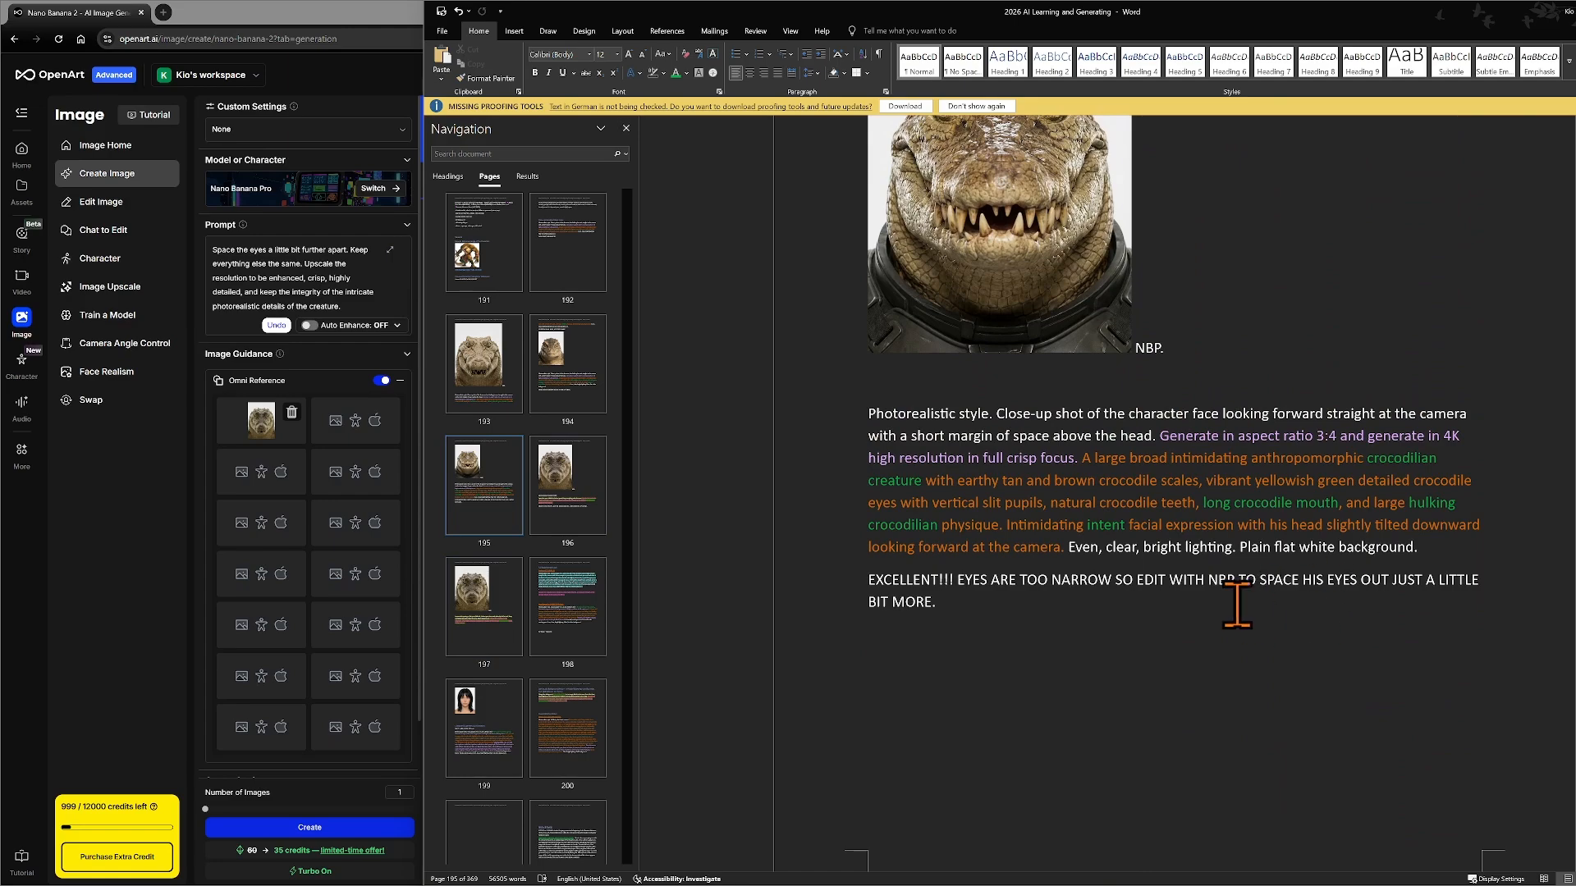
pyautogui.moveTo(1069, 548); pyautogui.dragTo(1420, 547)
pyautogui.rightClick(1345, 552)
pyautogui.click(1371, 594)
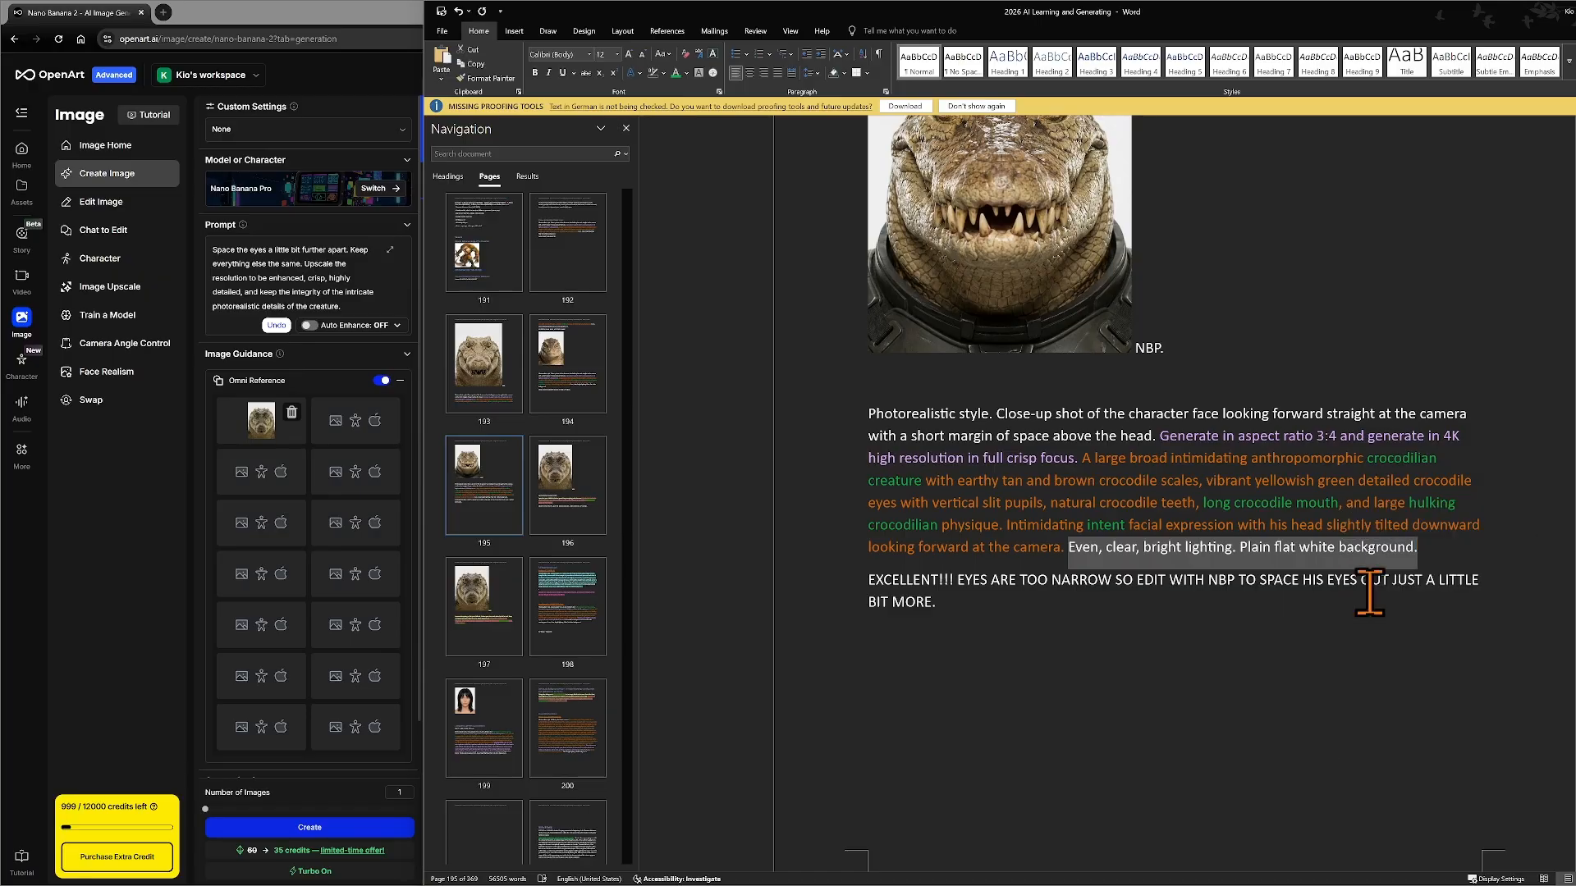
# - Replace "White background." in the new eye-spacing prompt with the copied lighting and background sentences, keeping source formatting and a space before "Upscale"
pyautogui.click(1313, 591)
pyautogui.scroll(-10, 1314, 594)
pyautogui.scroll(-12, 1313, 594)
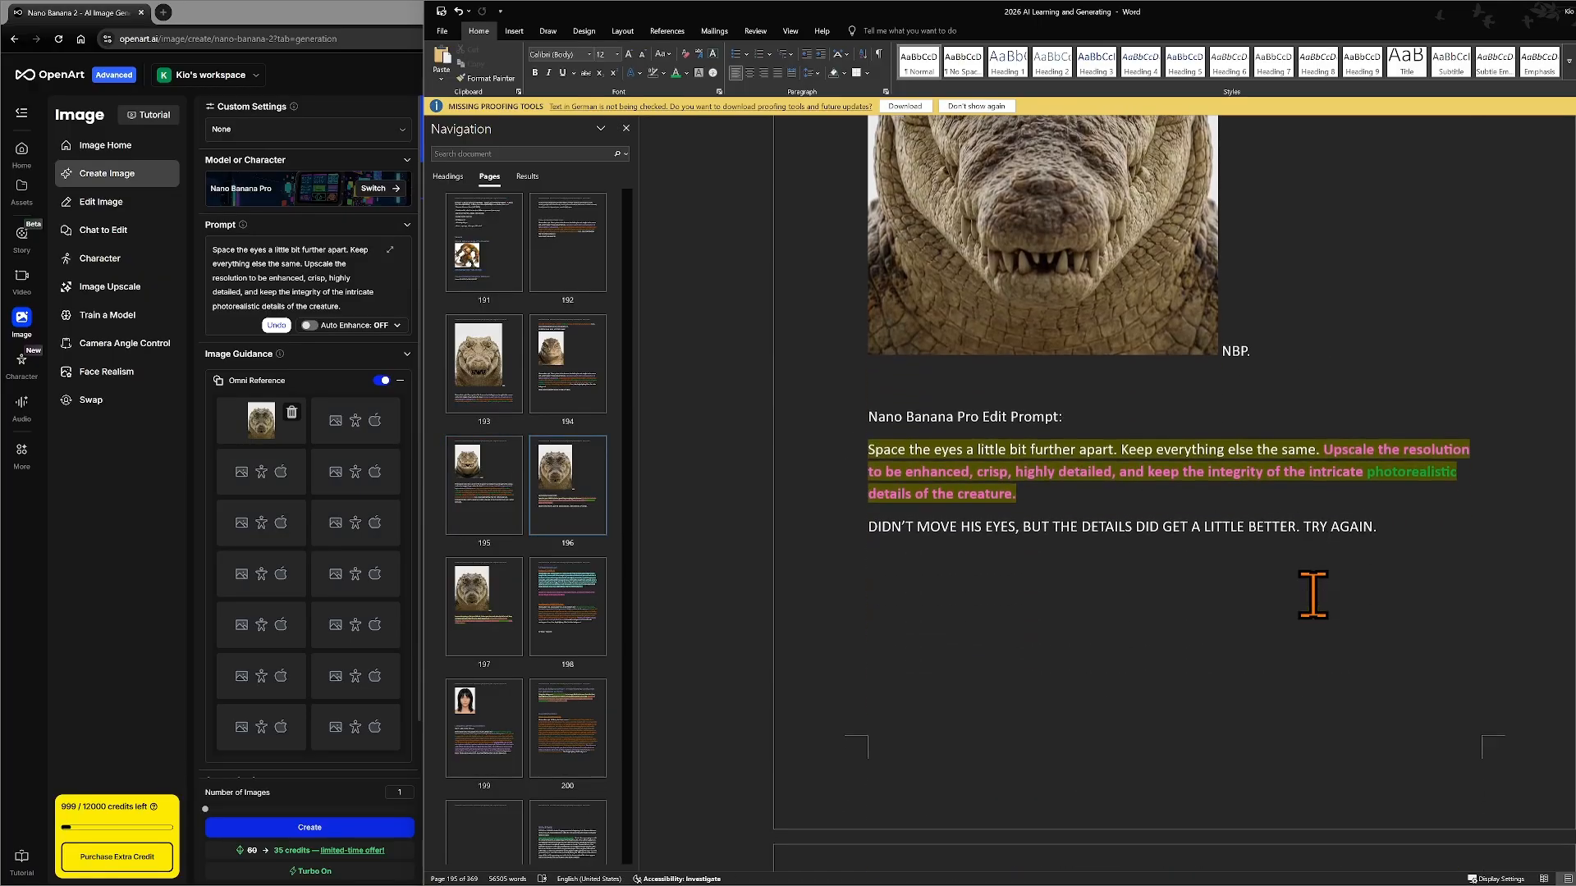
pyautogui.scroll(-5, 1314, 594)
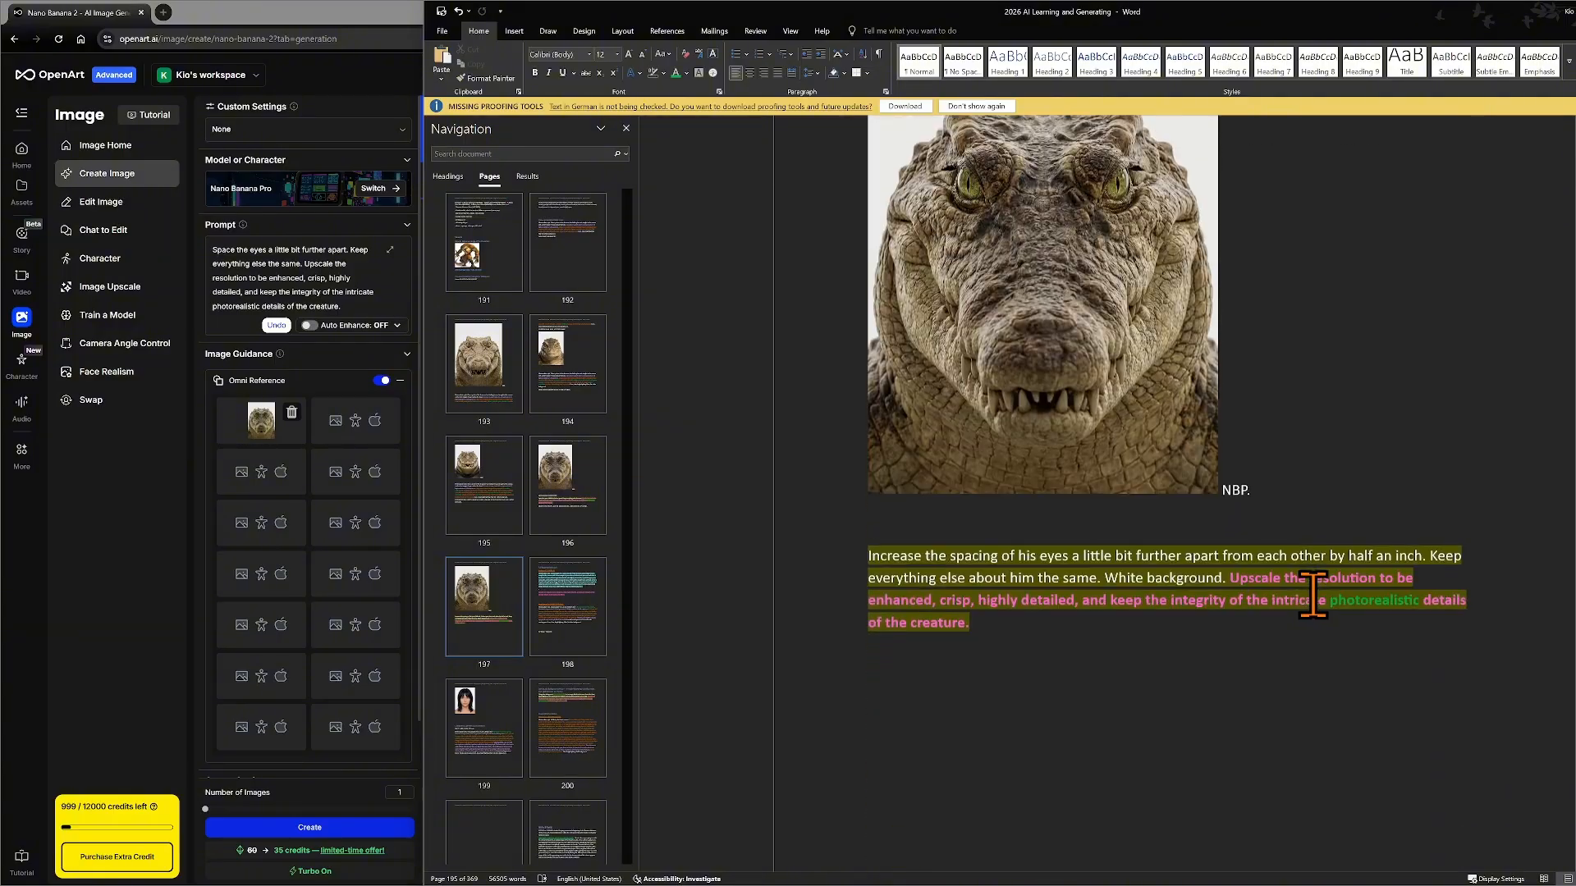
pyautogui.moveTo(1107, 554); pyautogui.dragTo(1231, 556)
pyautogui.rightClick(1199, 556)
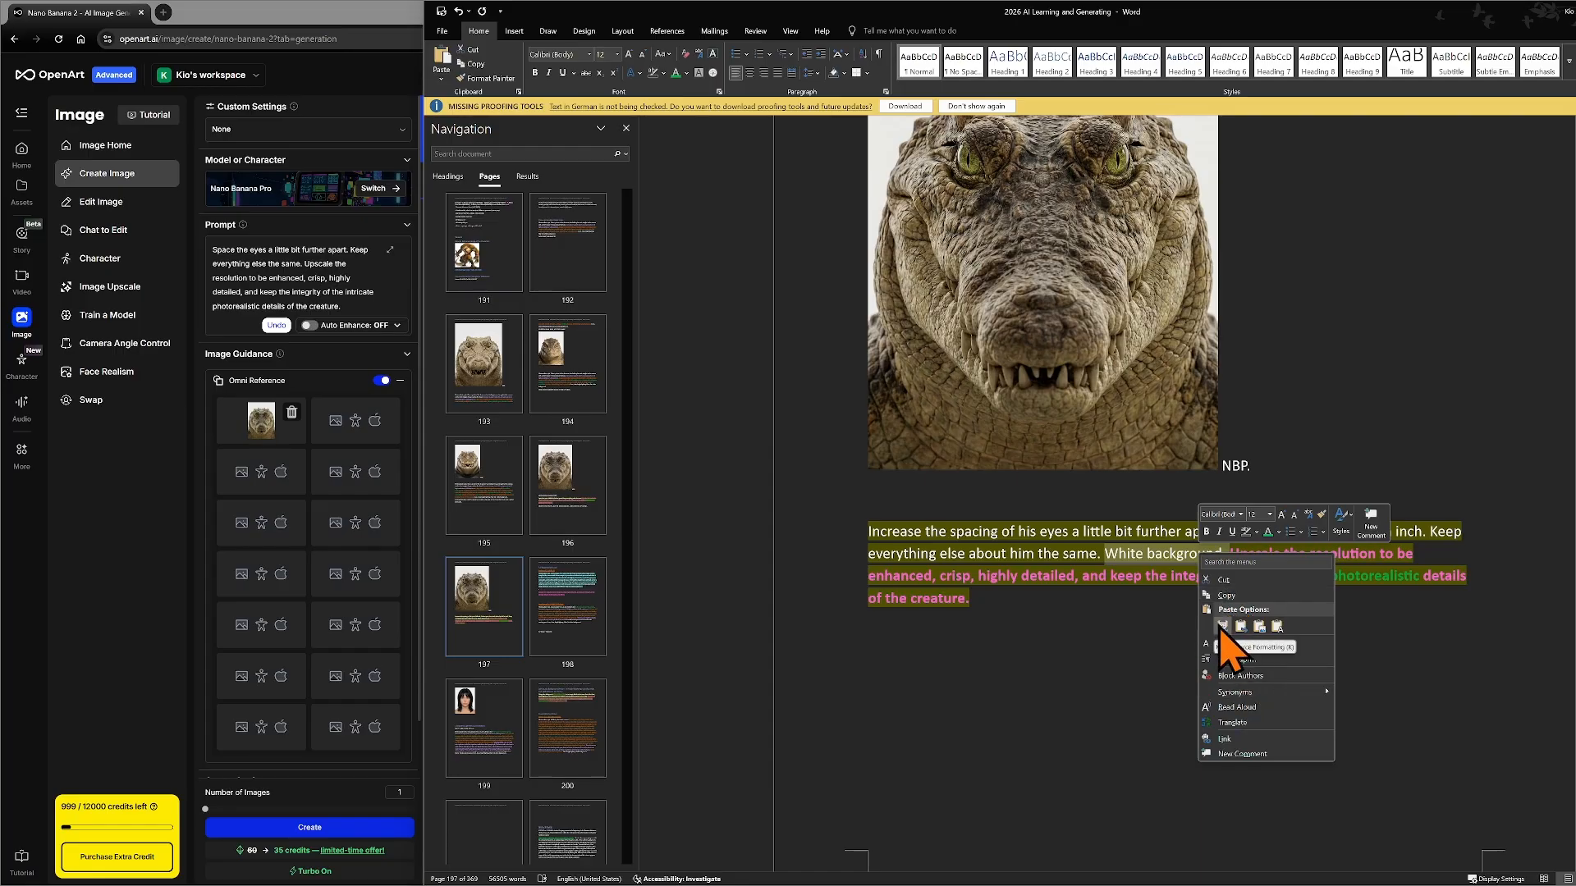
pyautogui.click(1231, 626)
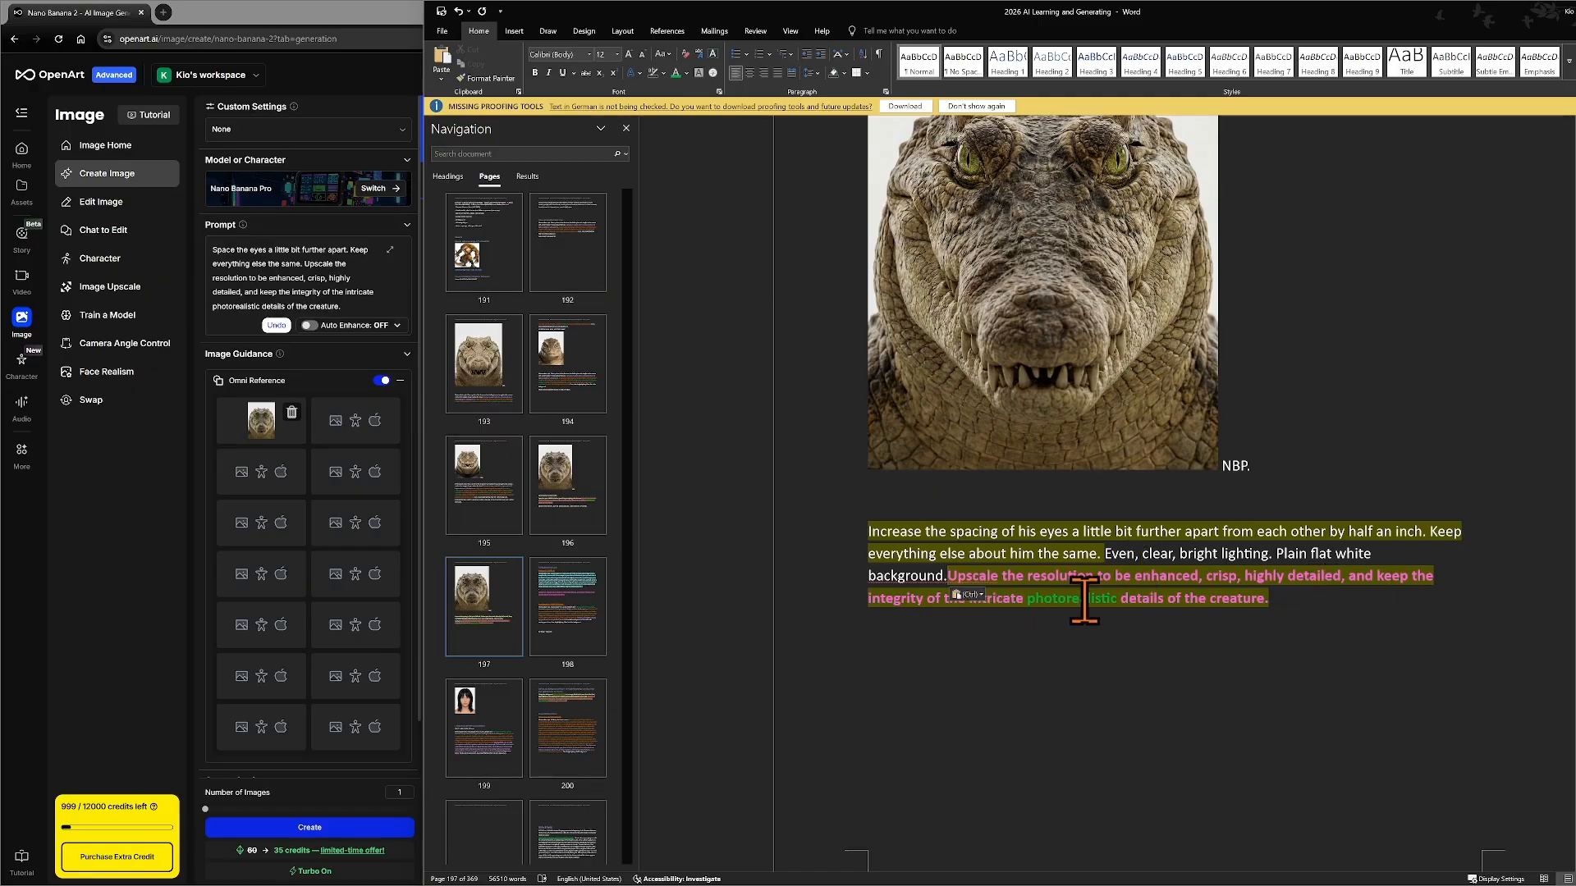
pyautogui.click(947, 575)
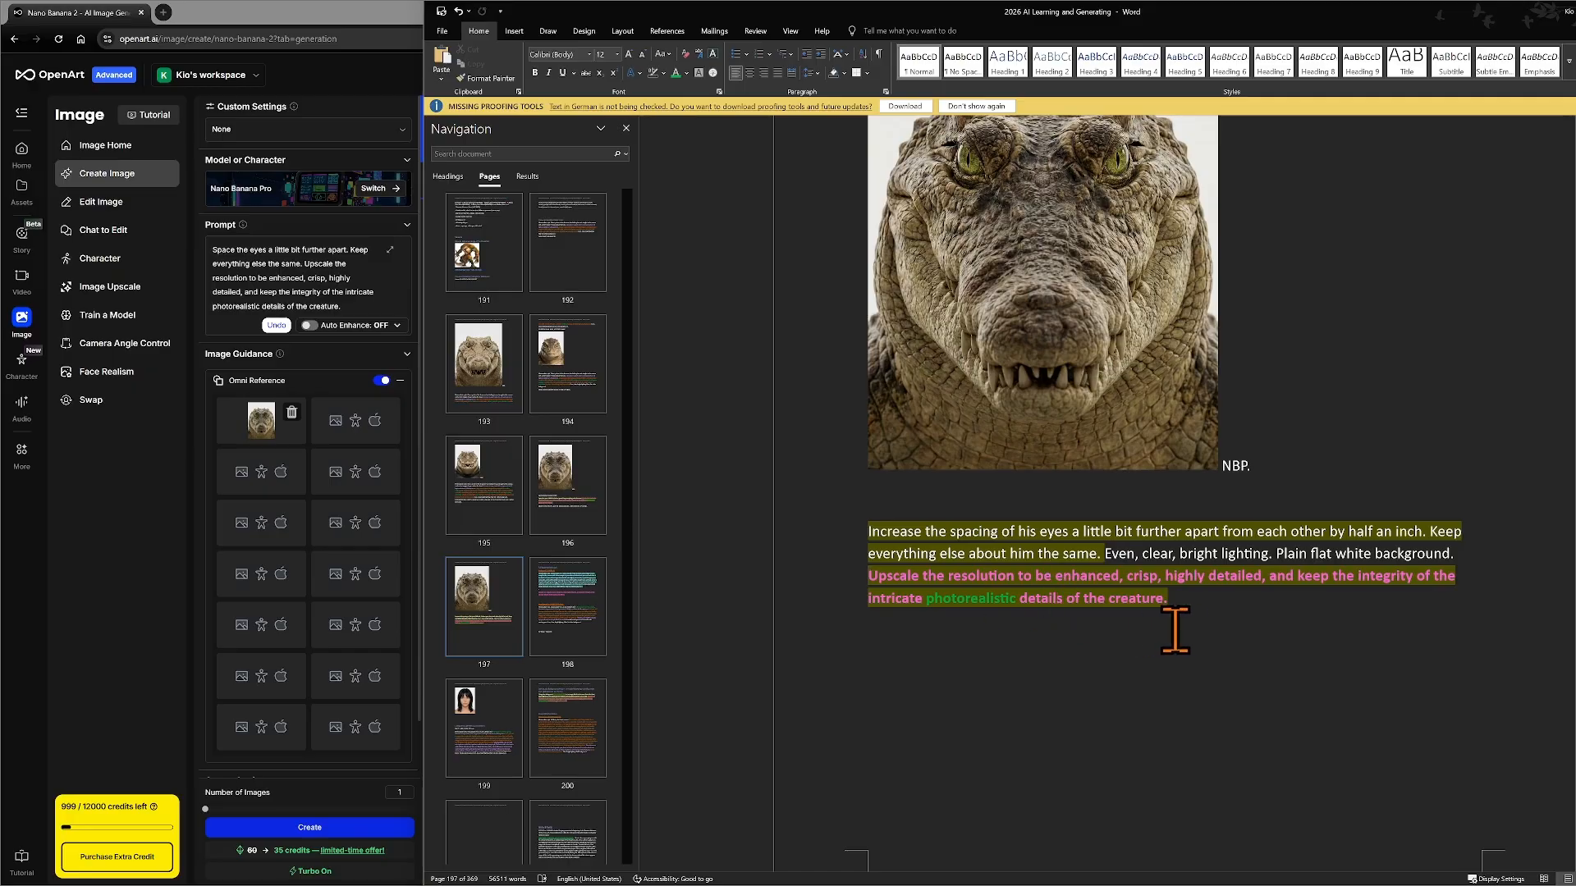
# - Copy the whole revised eye-spacing prompt below the latest crocodile image
pyautogui.scroll(1, 1228, 634)
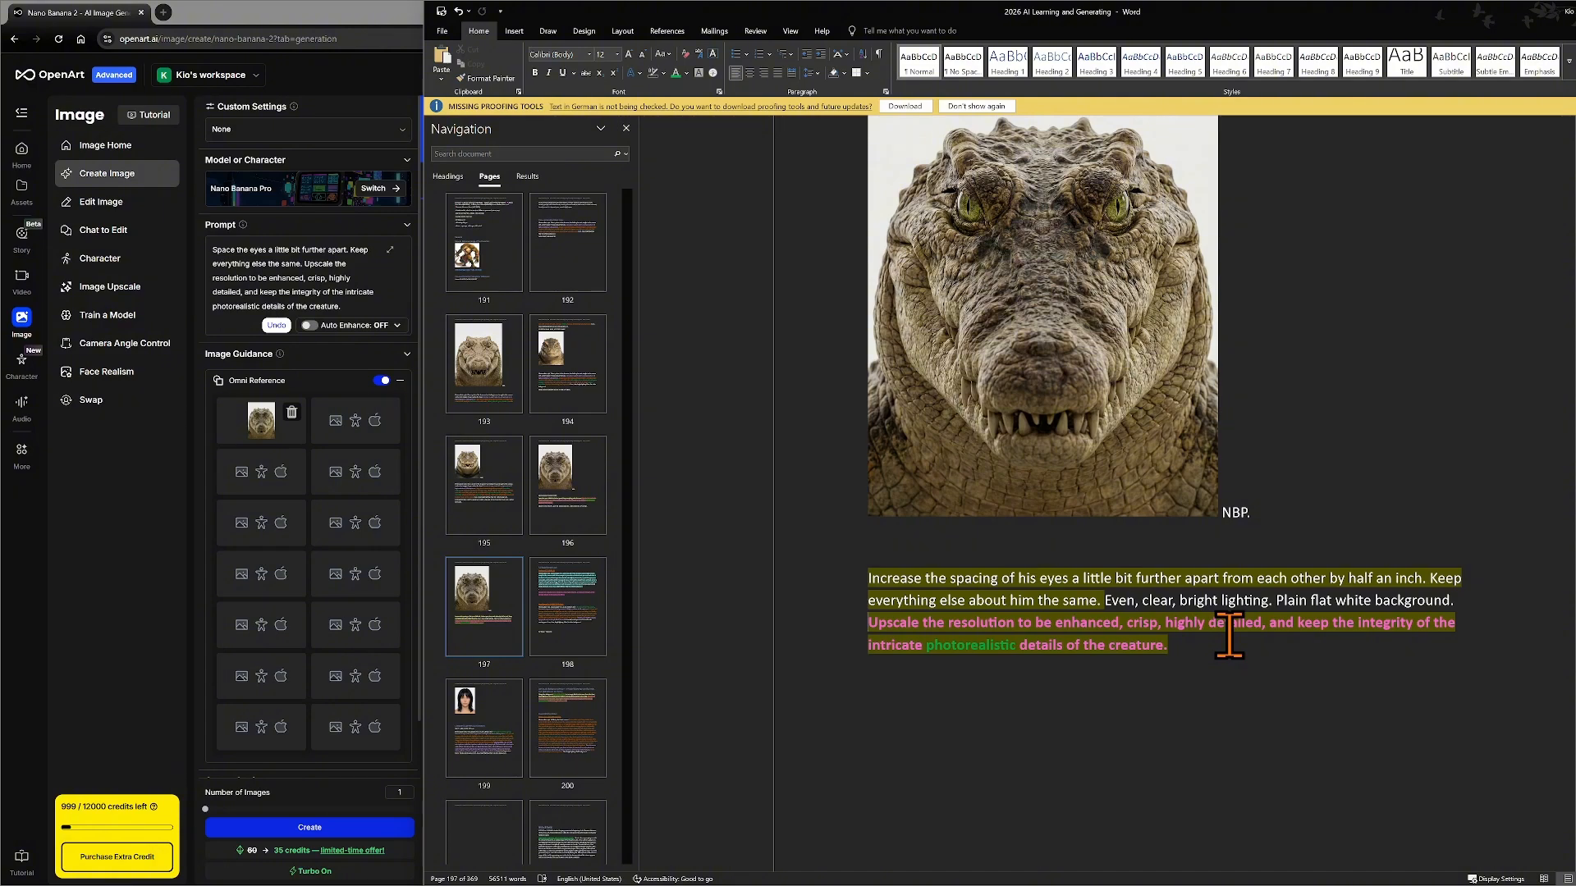
pyautogui.scroll(2, 1228, 634)
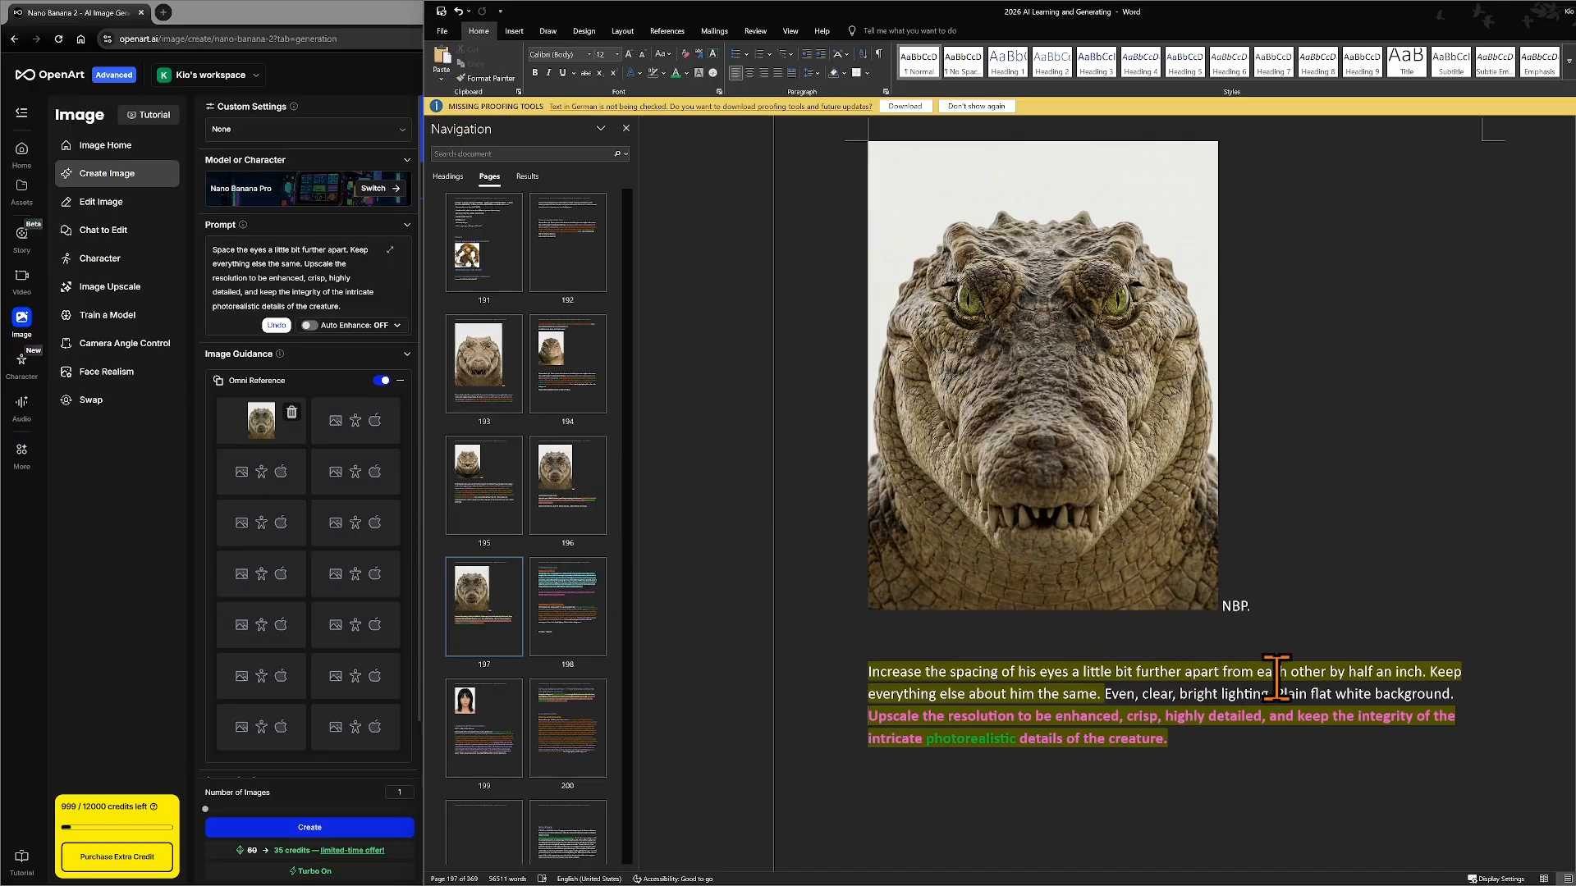
pyautogui.tripleClick(1135, 675)
pyautogui.rightClick(1135, 694)
pyautogui.click(1132, 760)
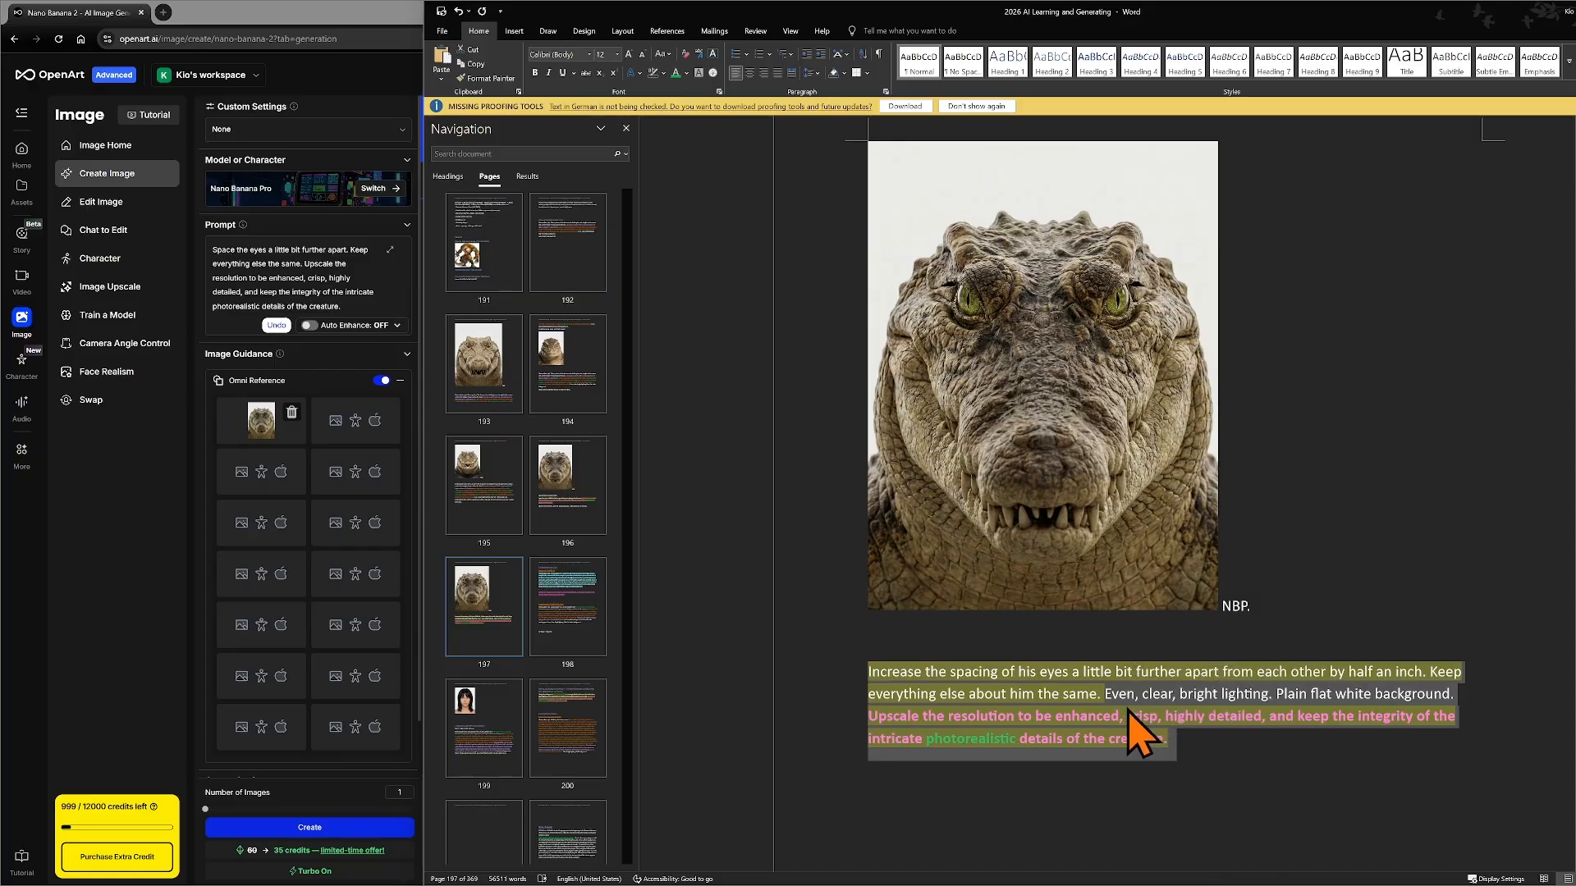
pyautogui.click(1098, 697)
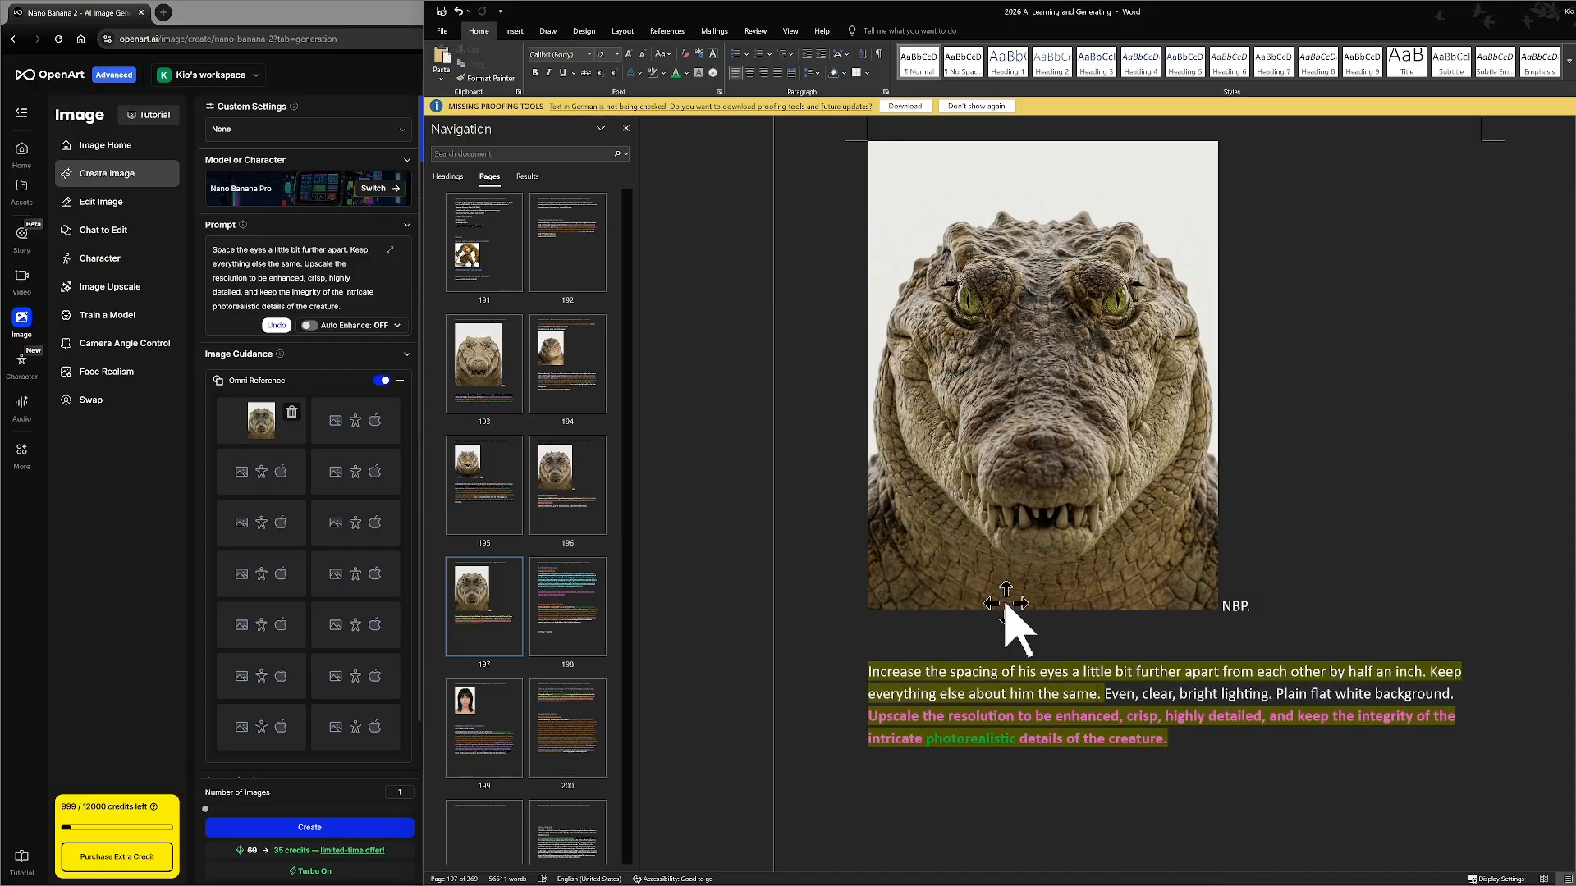
# - Switch to OpenArt and replace the existing image prompt with the copied eye-spacing prompt
pyautogui.click(250, 267)
pyautogui.hotkey('ctrl', 'a')
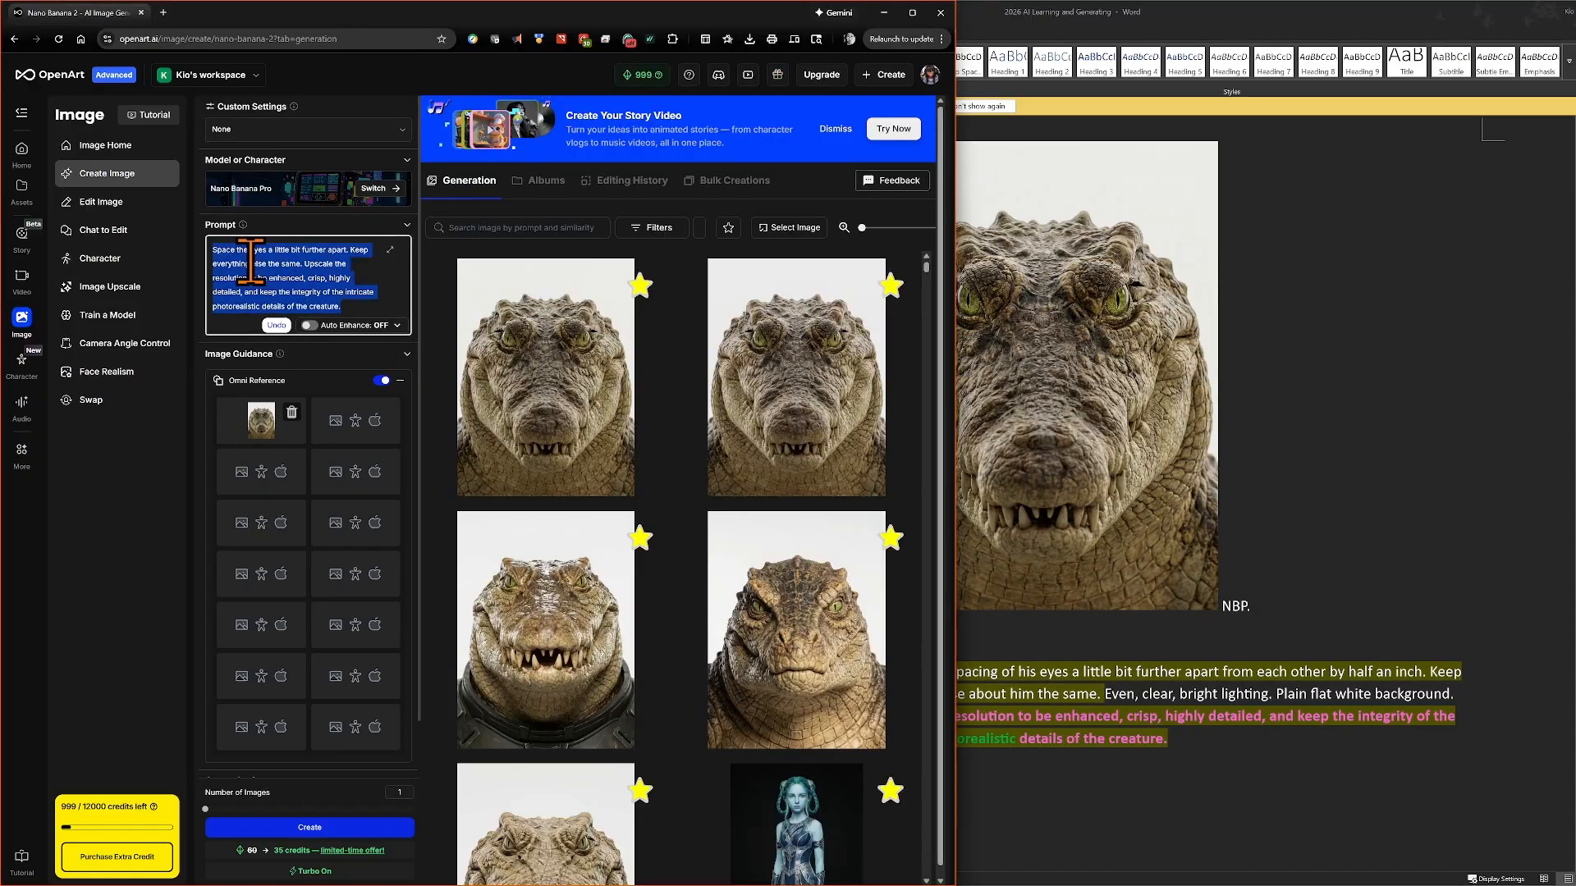
pyautogui.press('BackSpace')
pyautogui.rightClick(234, 256)
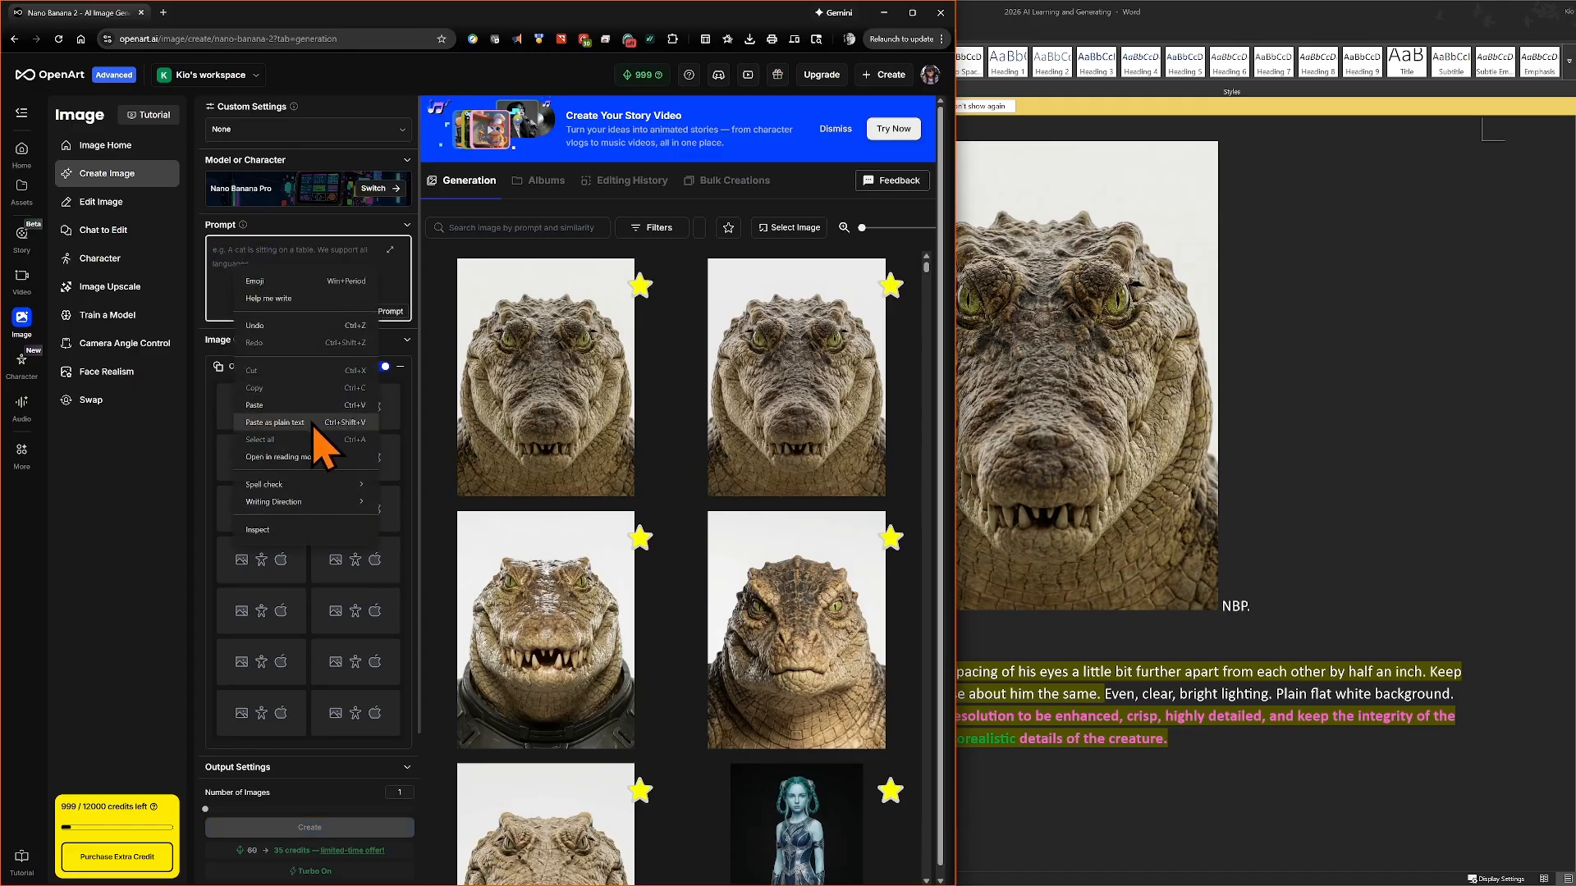
pyautogui.click(312, 406)
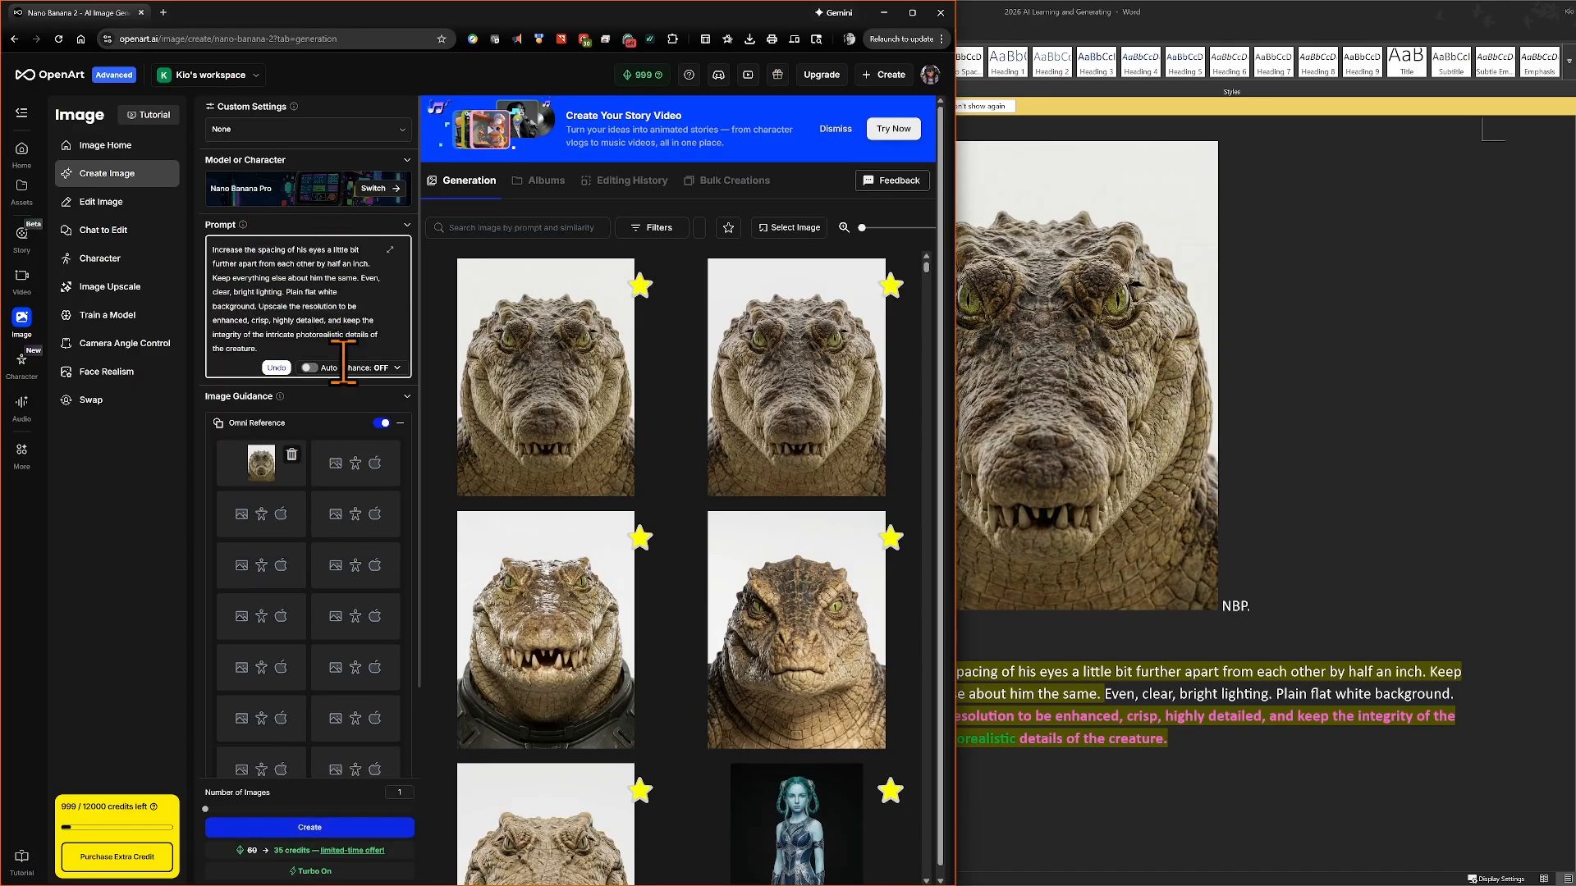
# - Replace the Omni Reference image with the newest crocodile from the generation history and create one new image
pyautogui.click(292, 454)
pyautogui.click(314, 480)
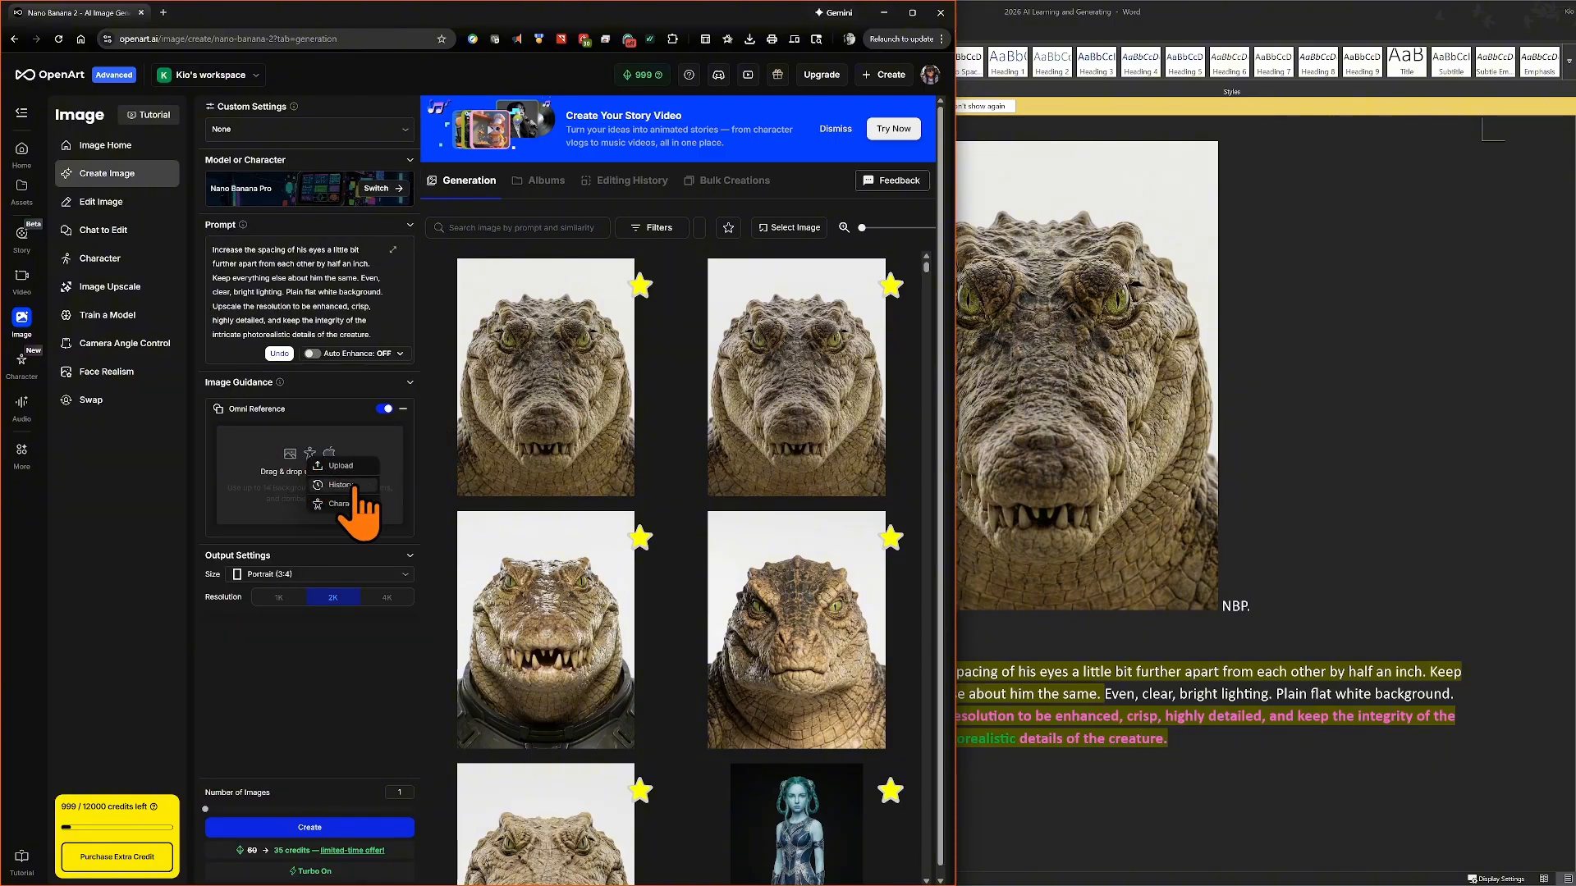
pyautogui.click(341, 485)
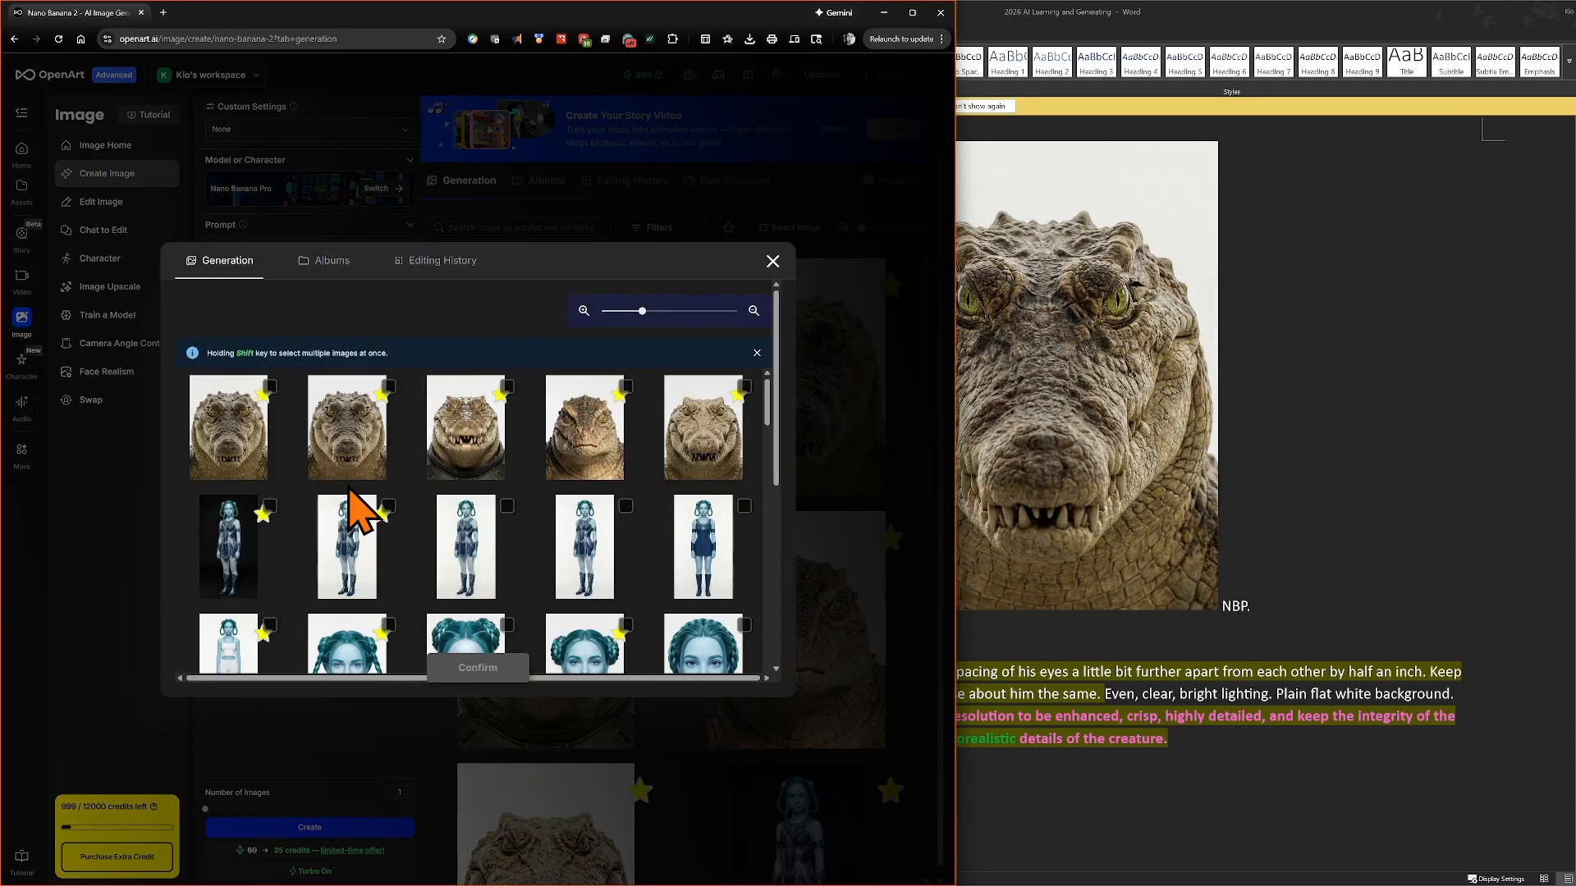
pyautogui.click(216, 423)
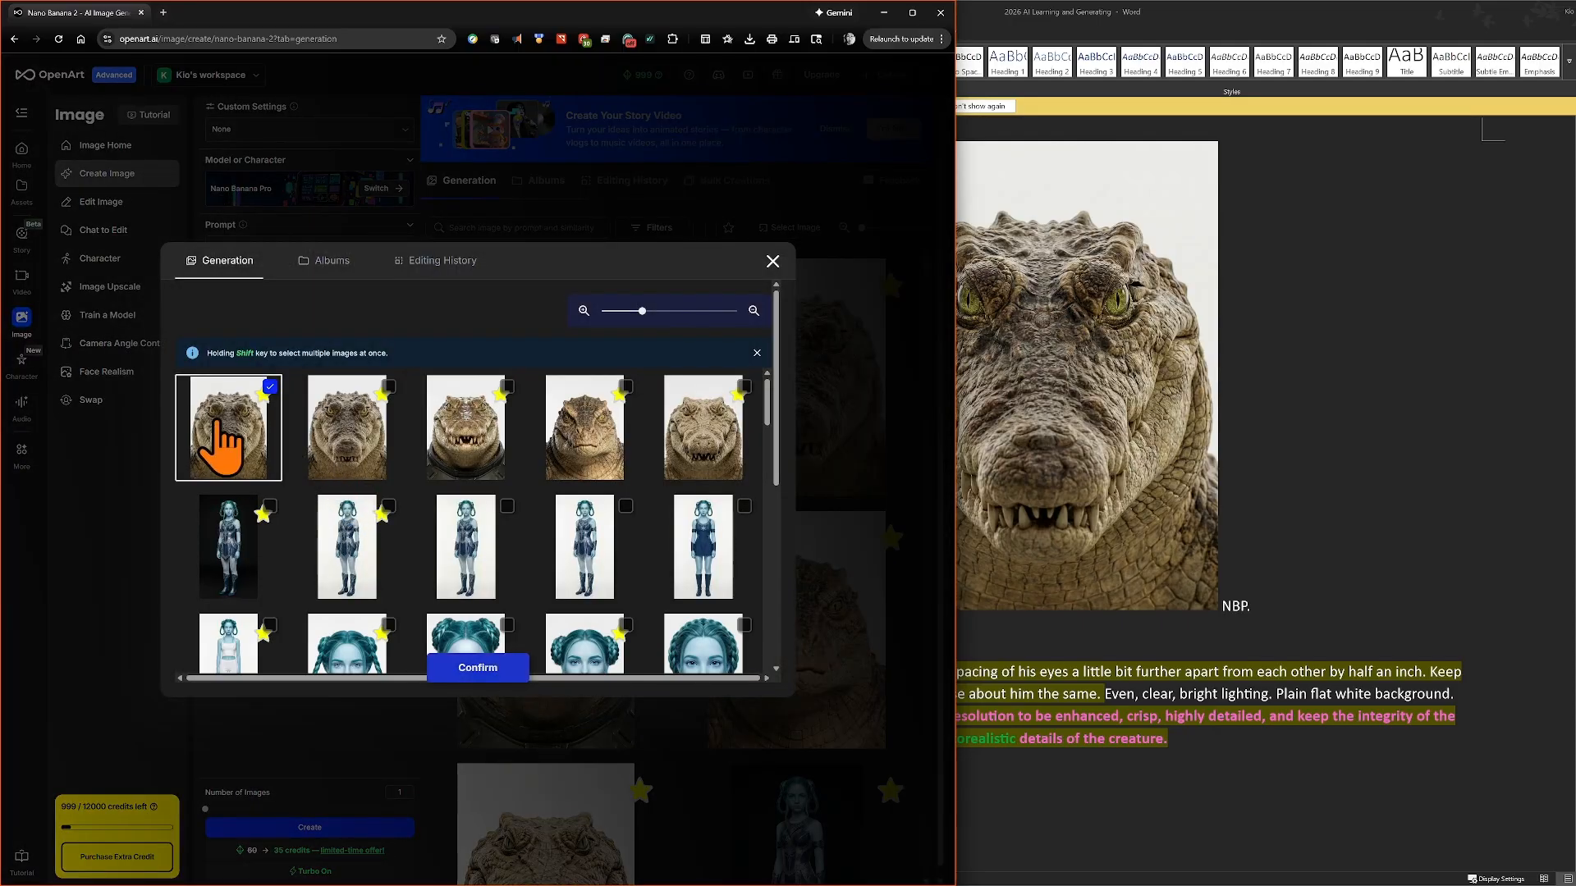
pyautogui.click(468, 668)
pyautogui.scroll(-2, 328, 608)
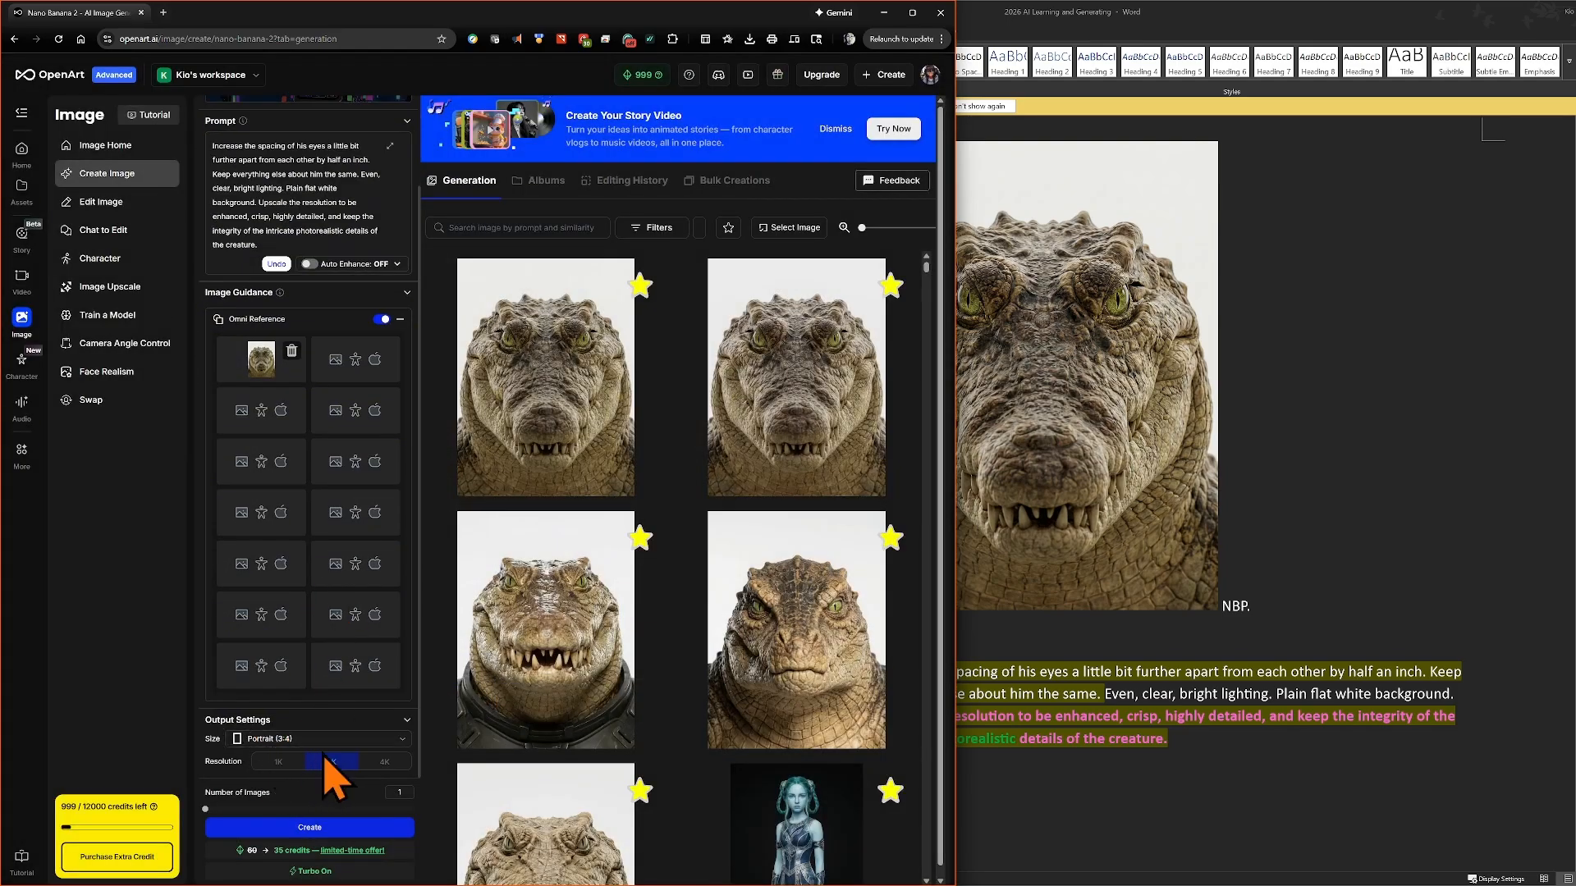
pyautogui.click(315, 827)
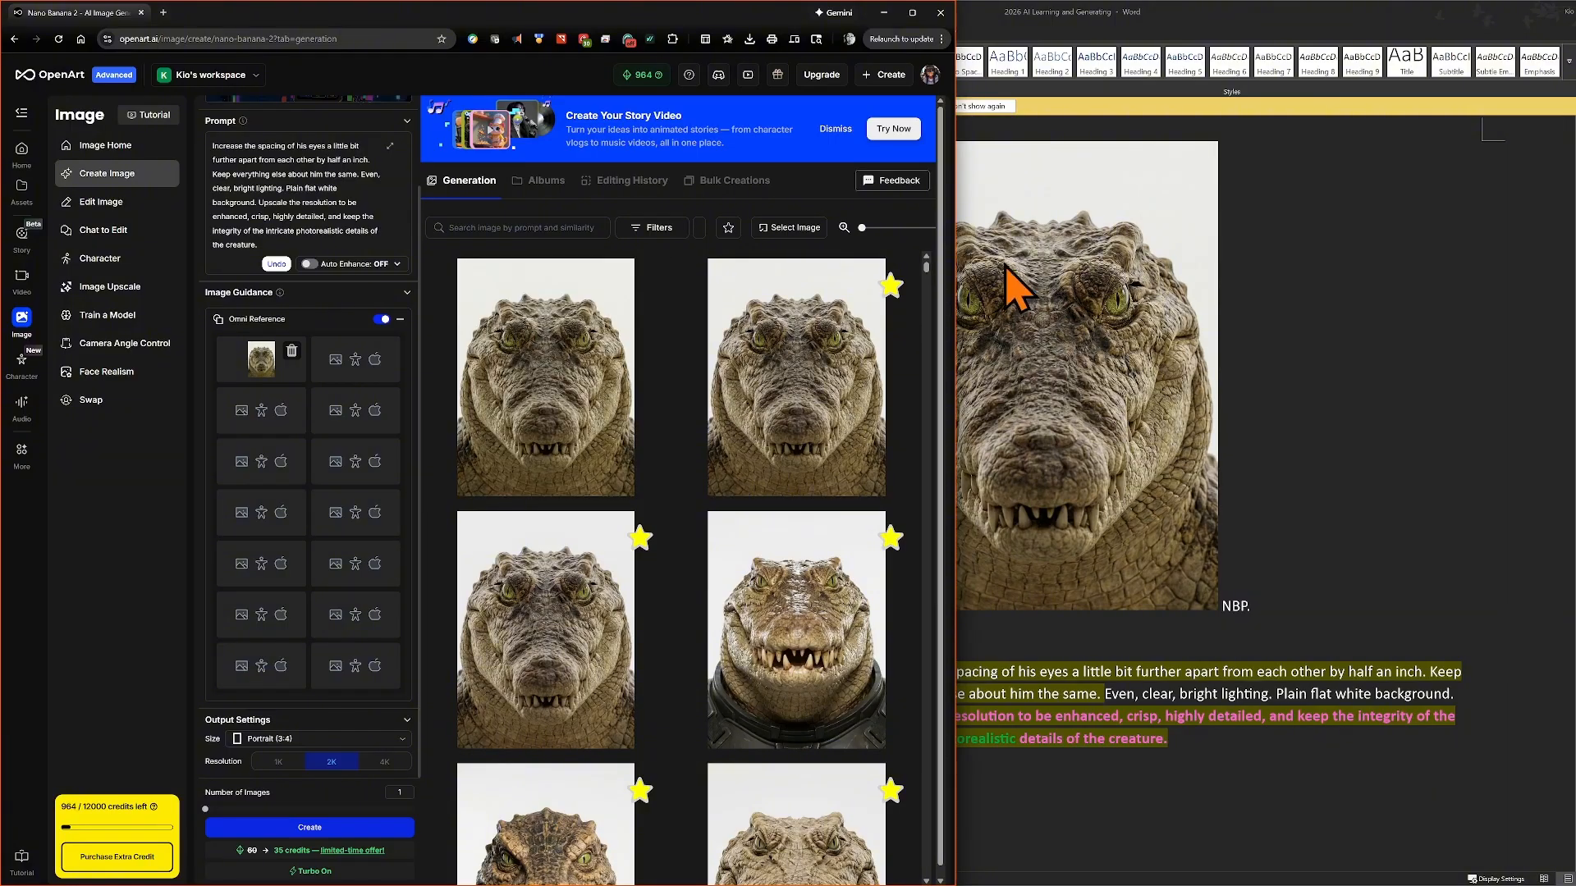
# - Enlarge the new crocodile result and compare its eye spacing and detail with the previous generation by alternating between them
pyautogui.click(541, 398)
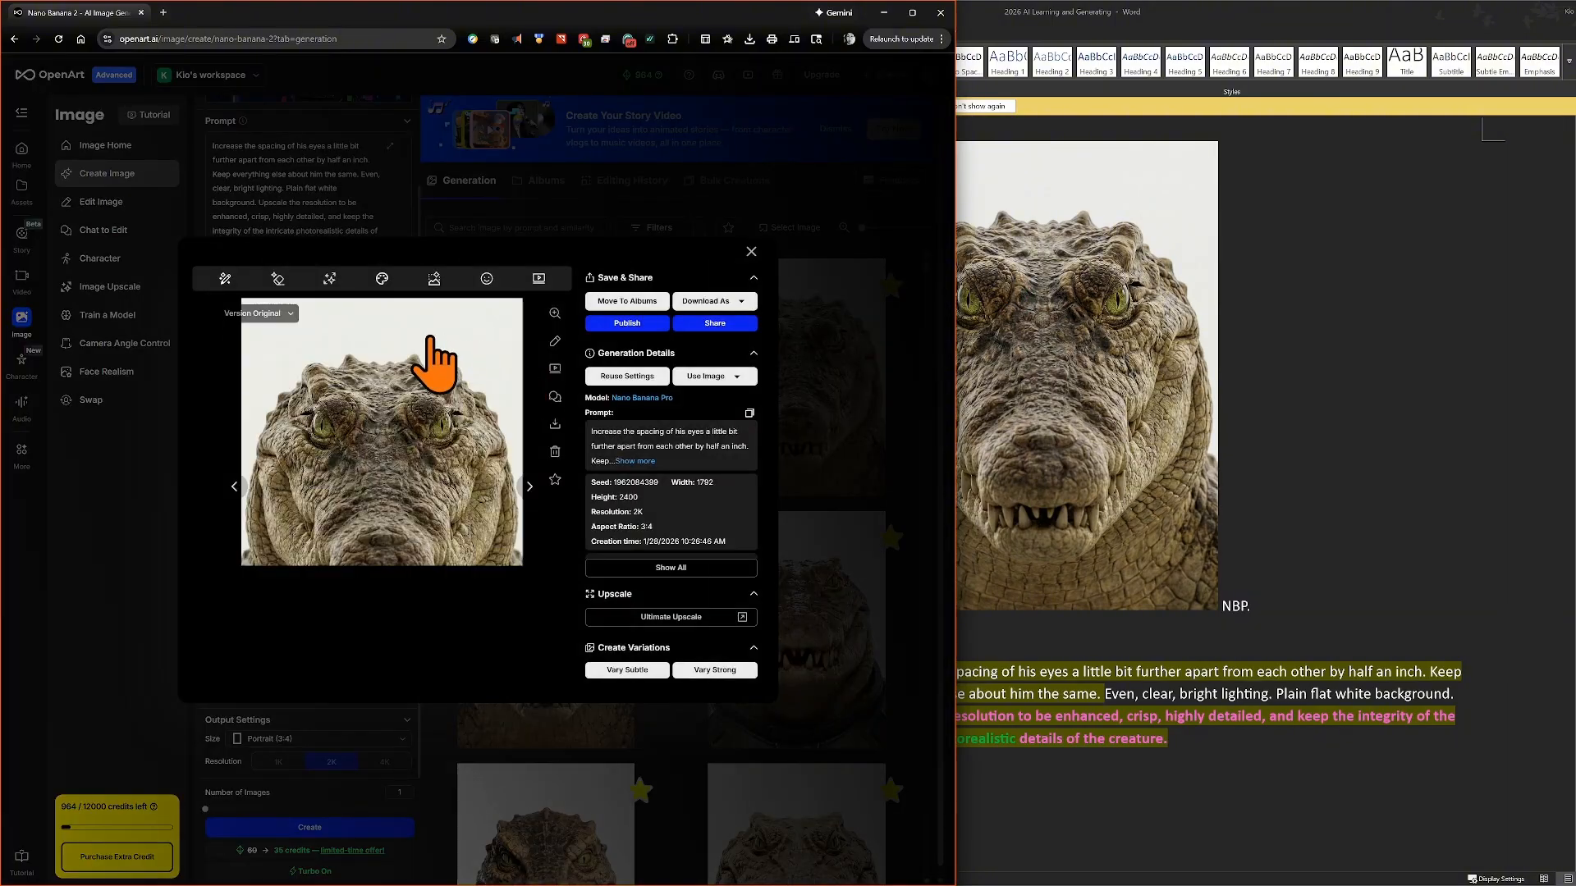
pyautogui.click(555, 313)
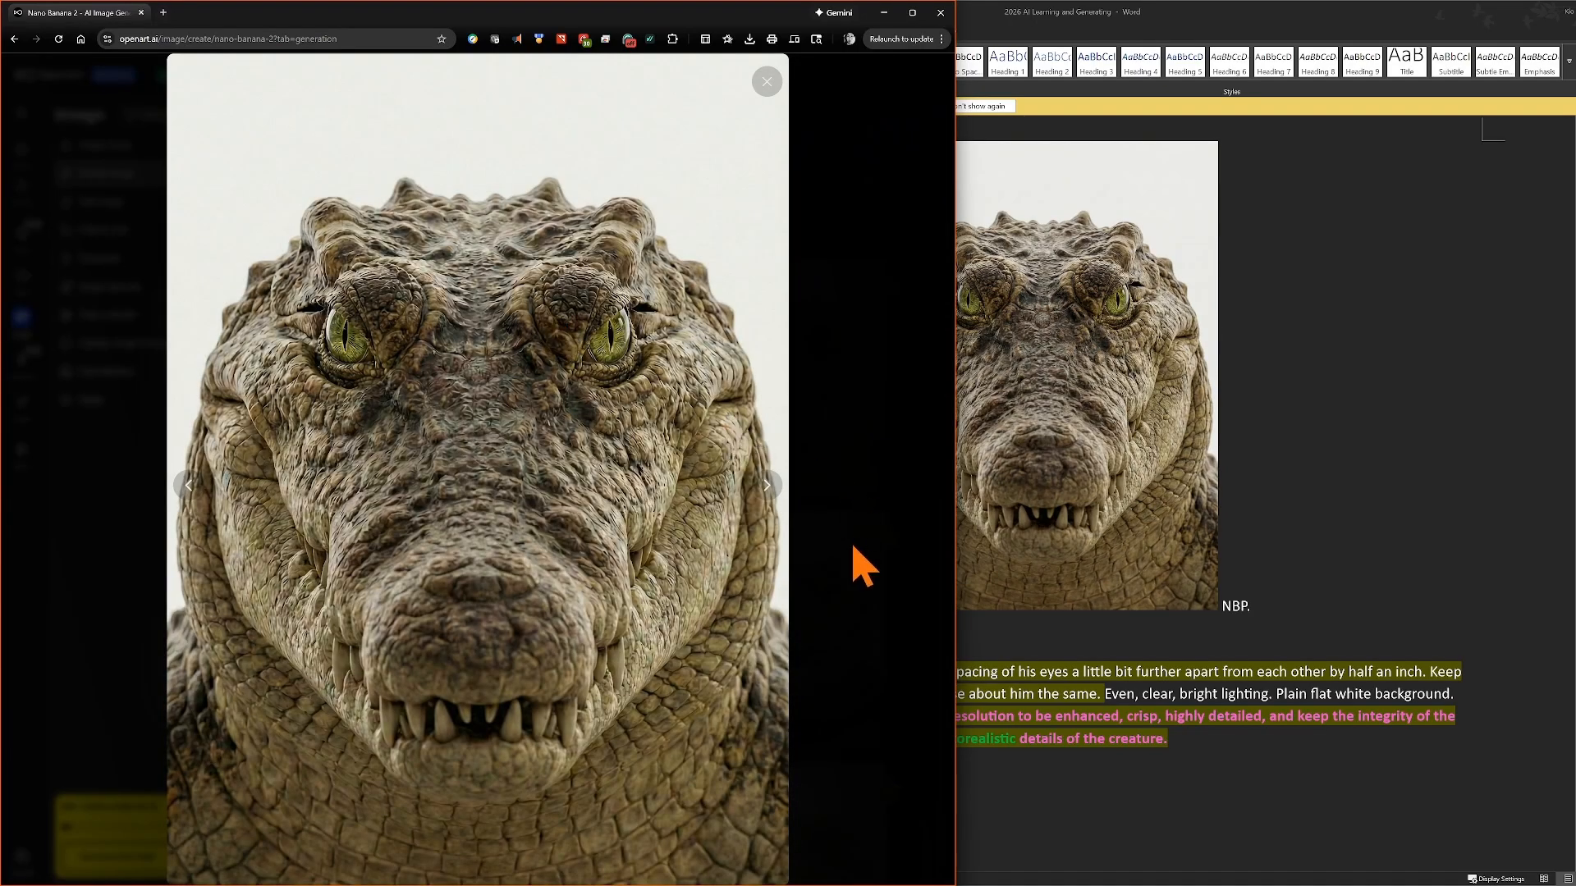
pyautogui.click(766, 488)
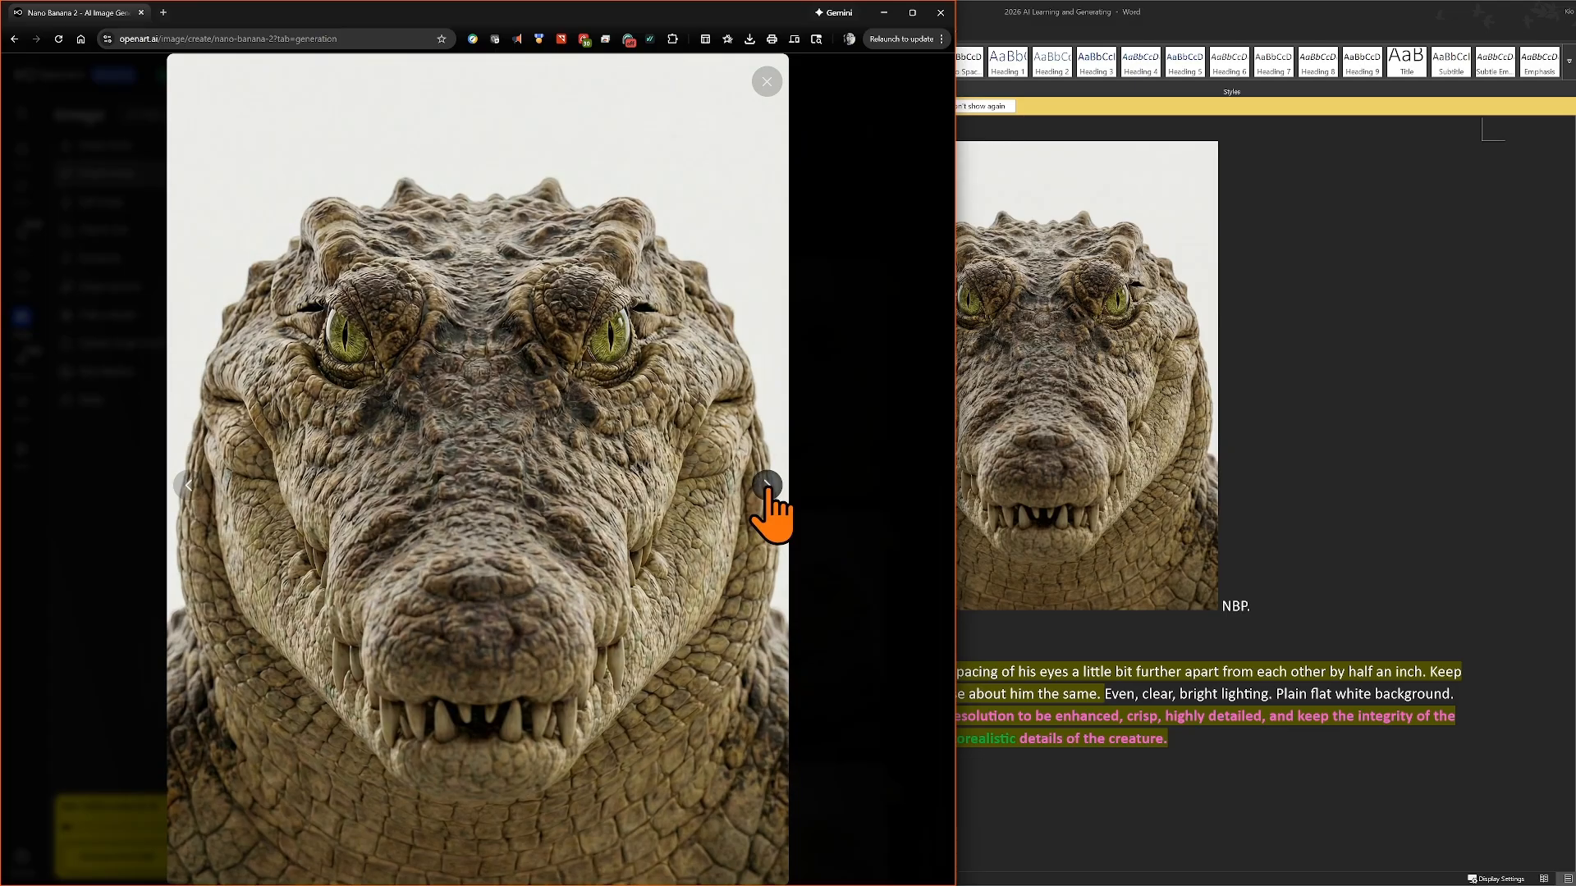
pyautogui.click(188, 485)
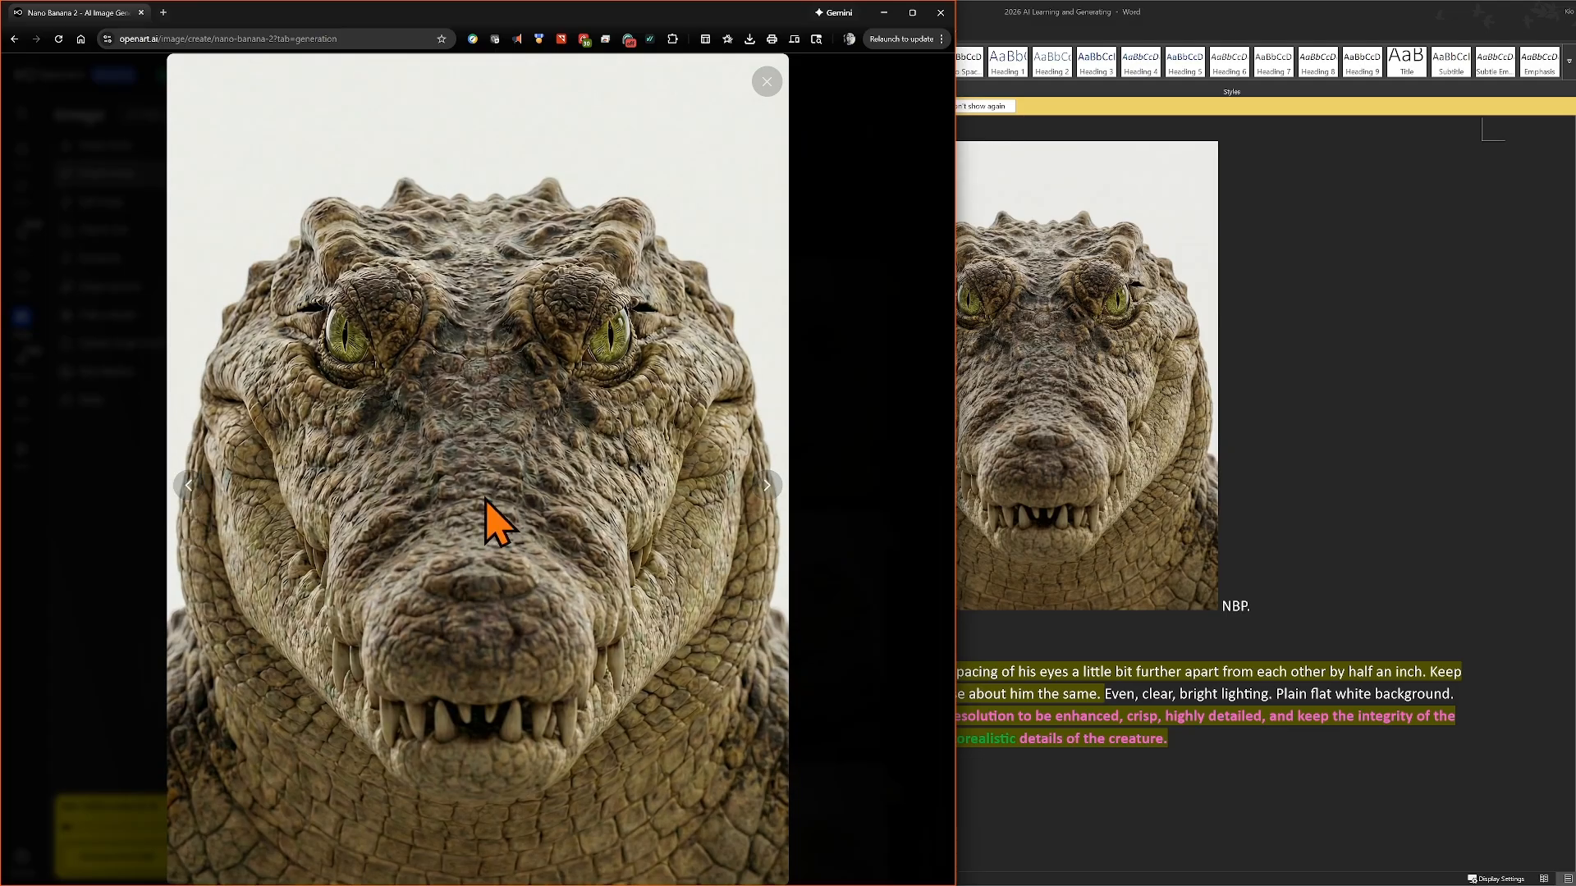
pyautogui.click(758, 490)
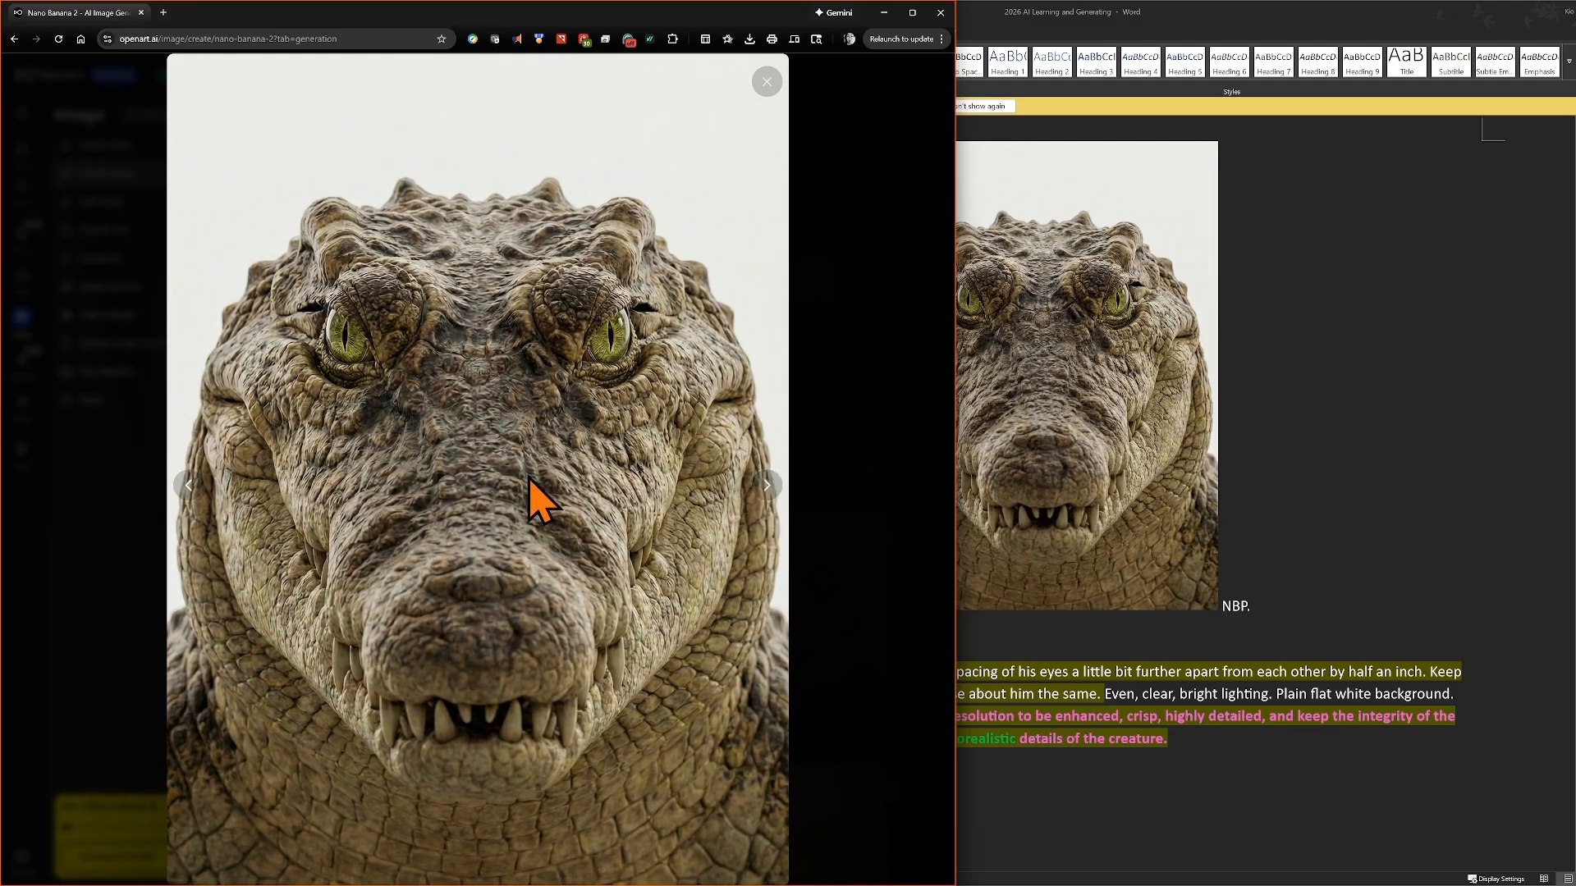
pyautogui.click(188, 485)
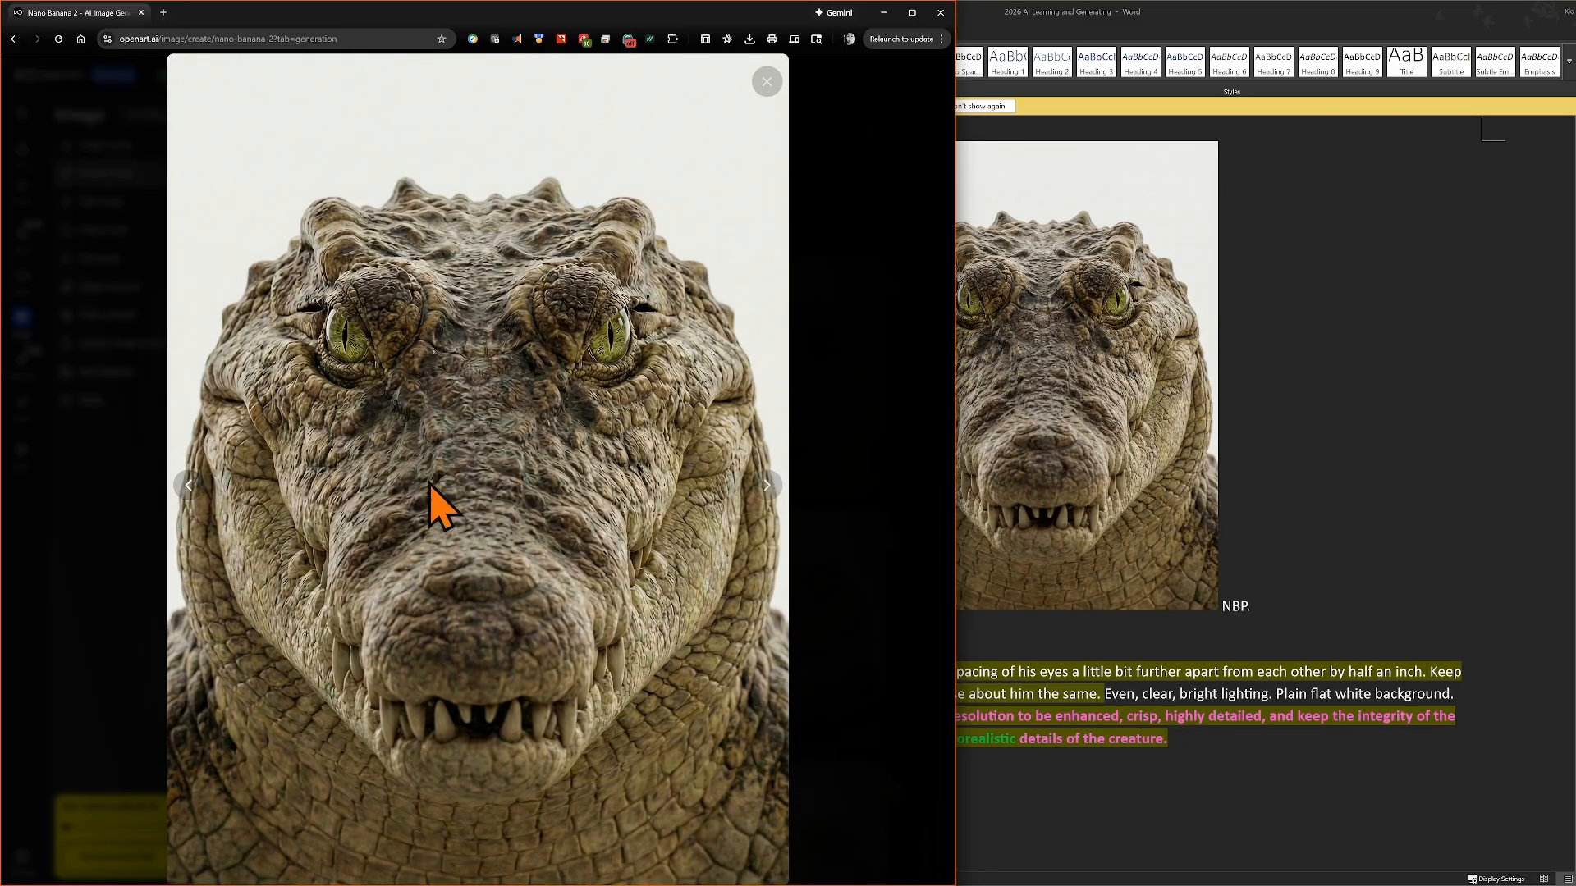
pyautogui.click(765, 488)
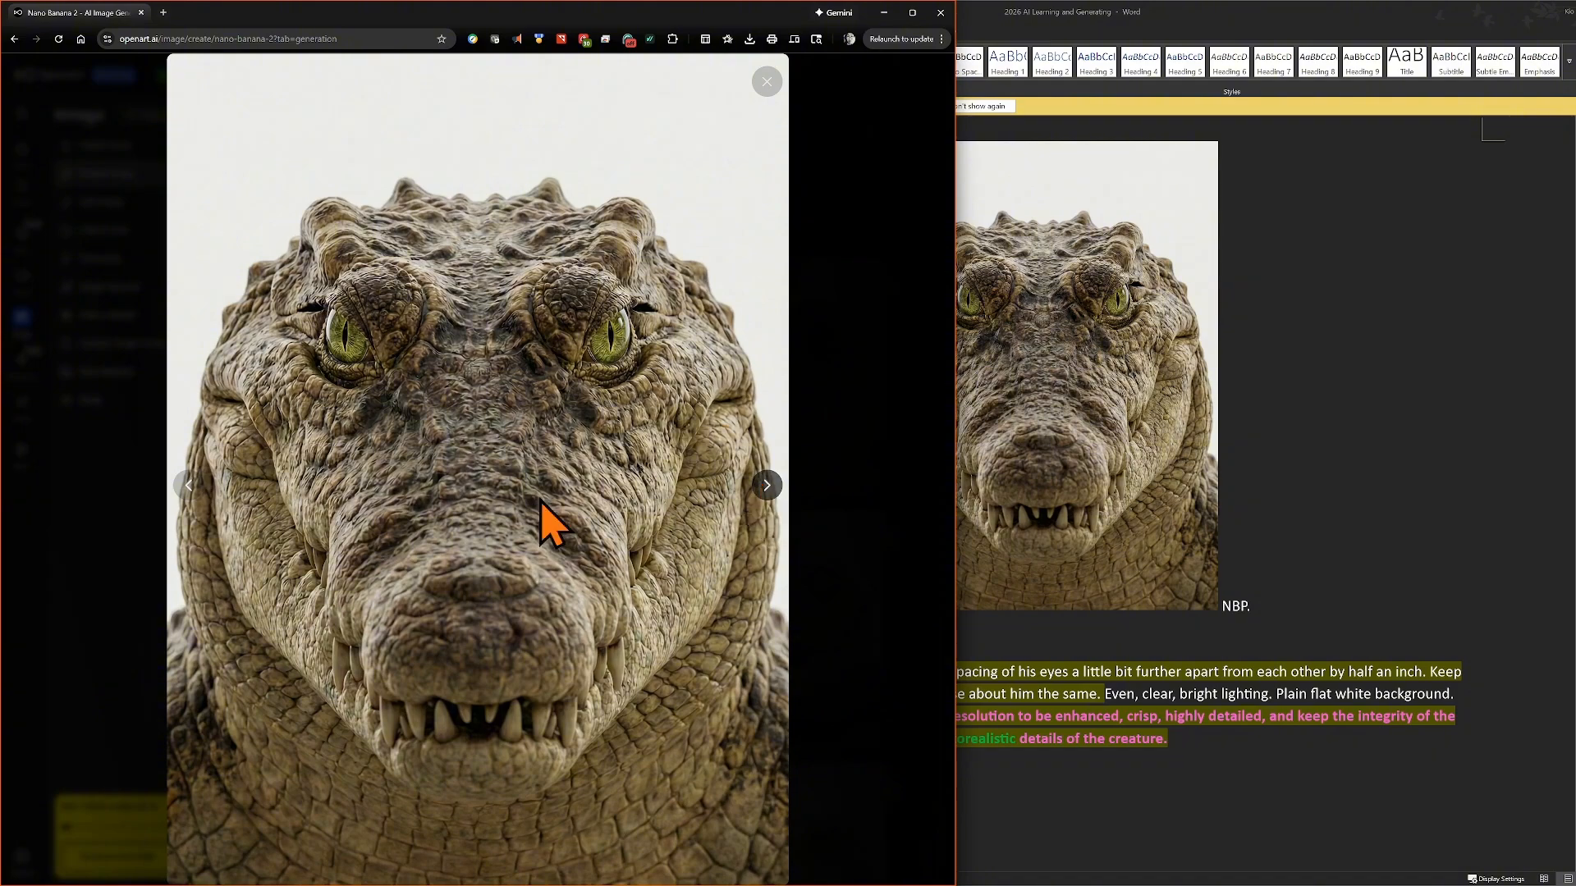
pyautogui.click(188, 487)
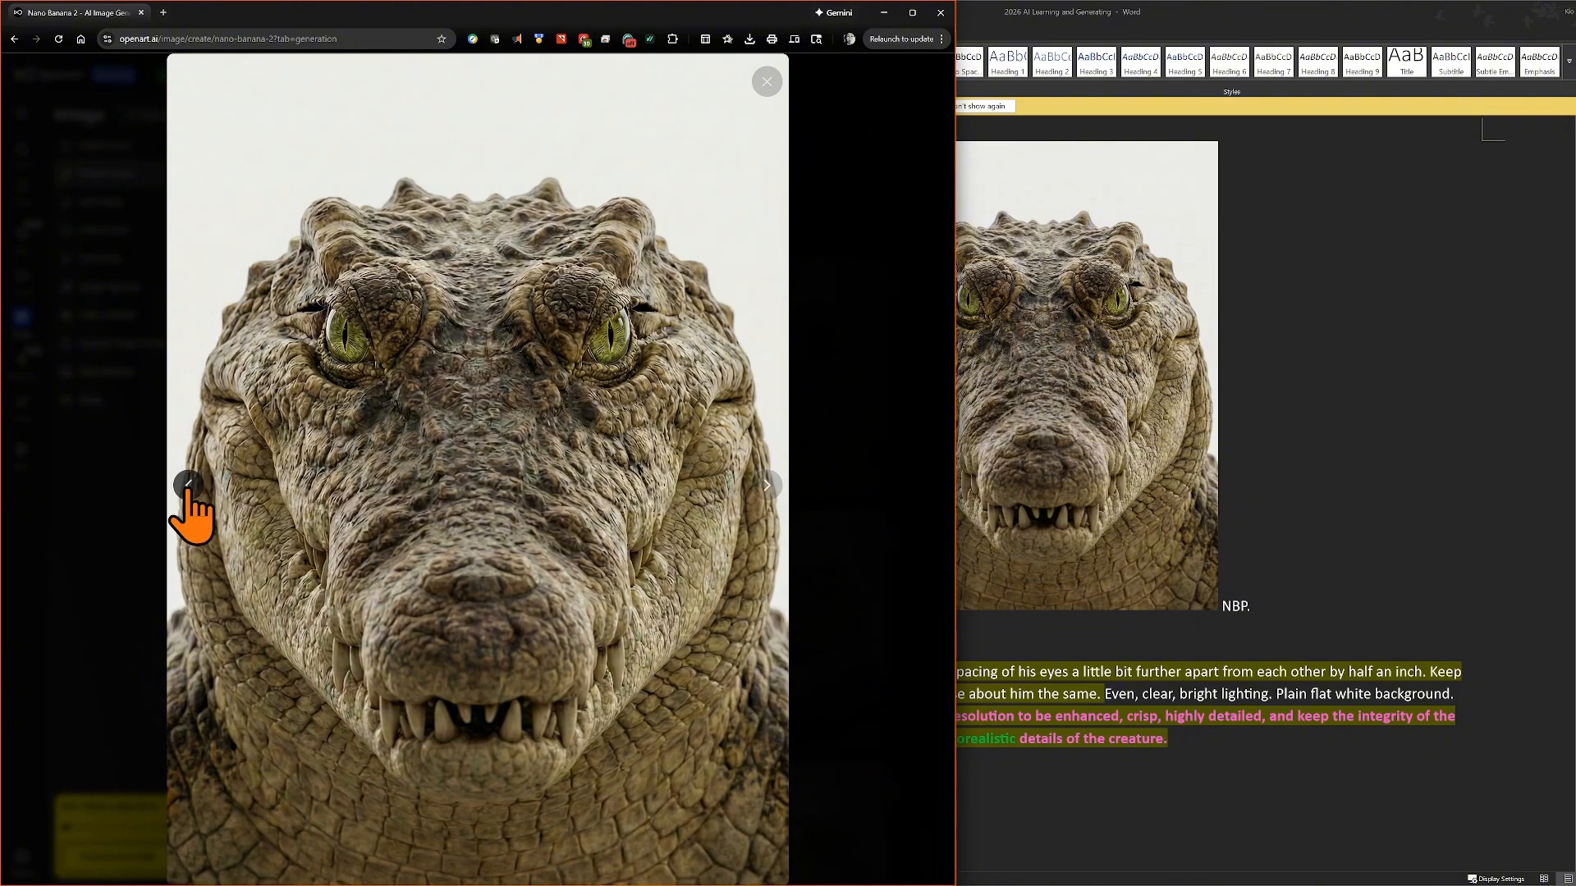
pyautogui.click(767, 485)
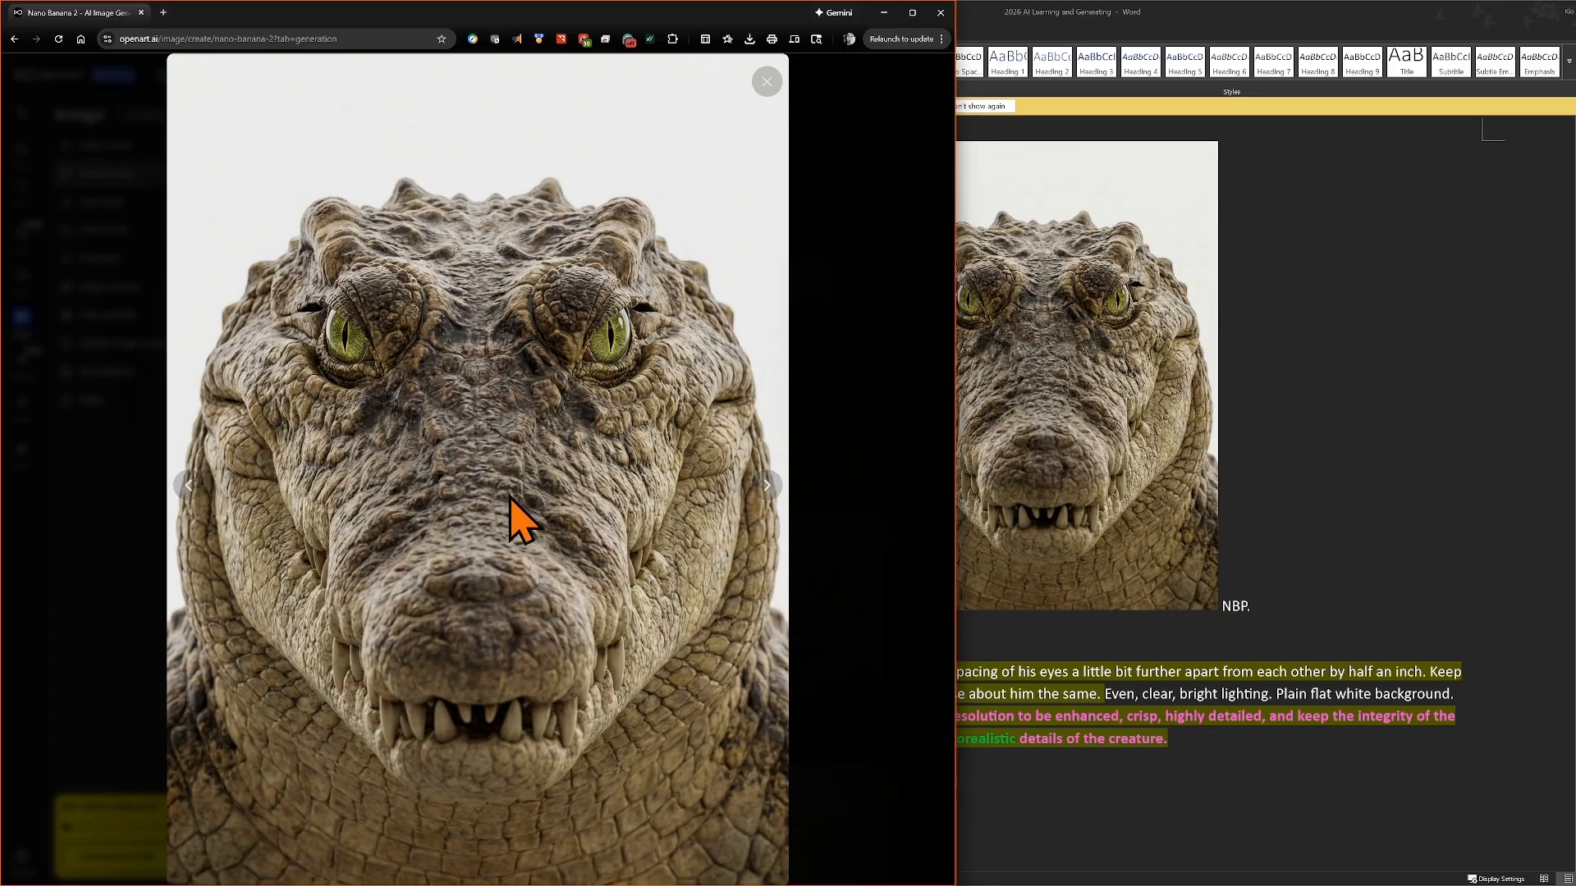
pyautogui.click(189, 485)
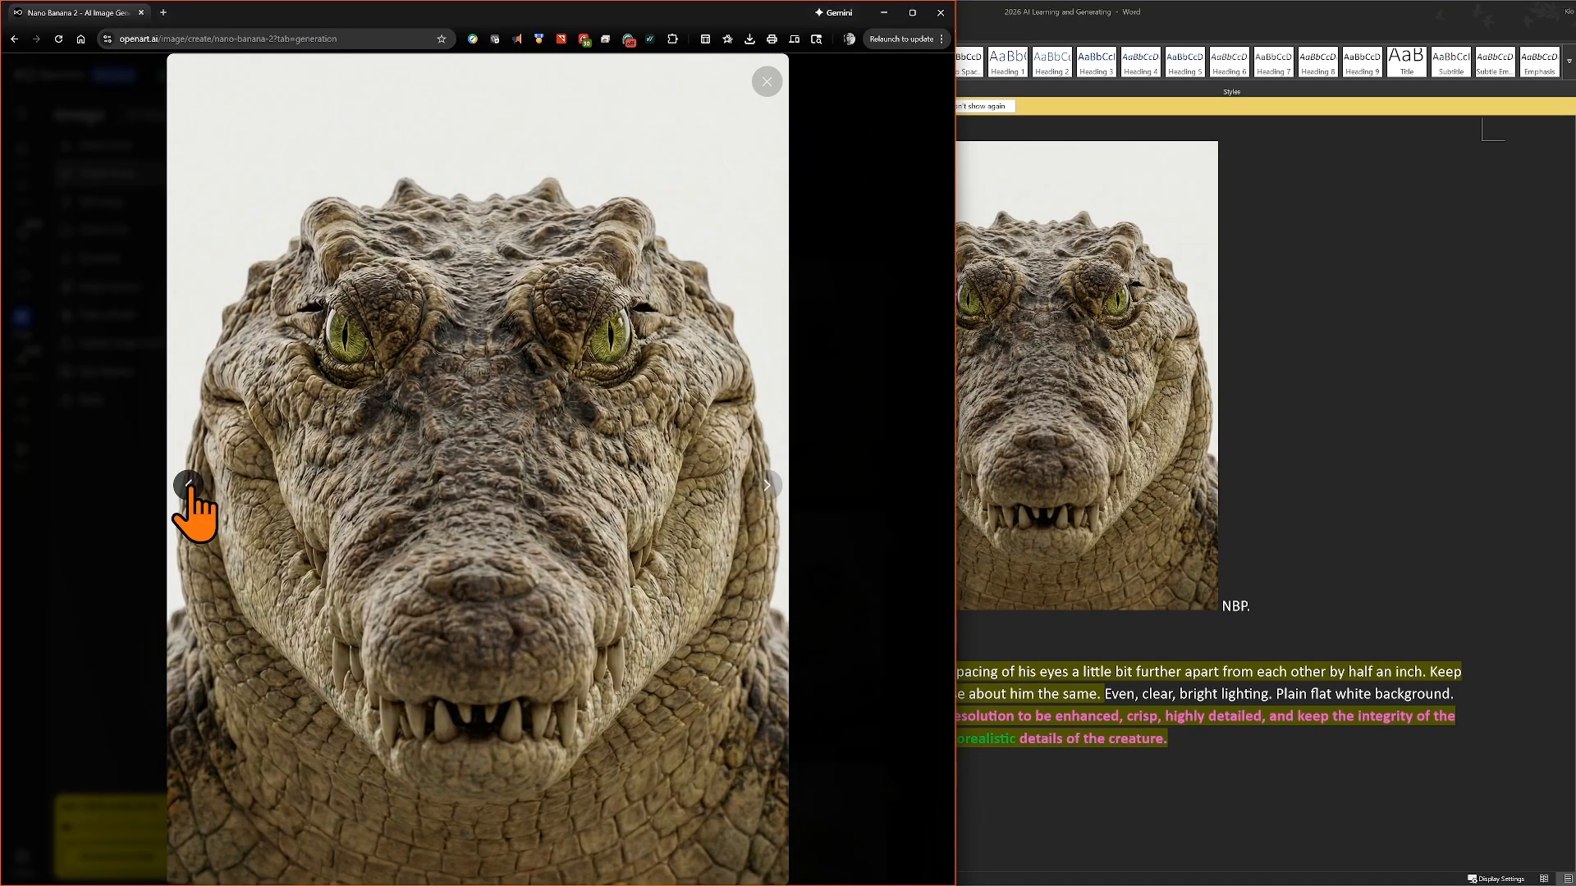
pyautogui.click(189, 485)
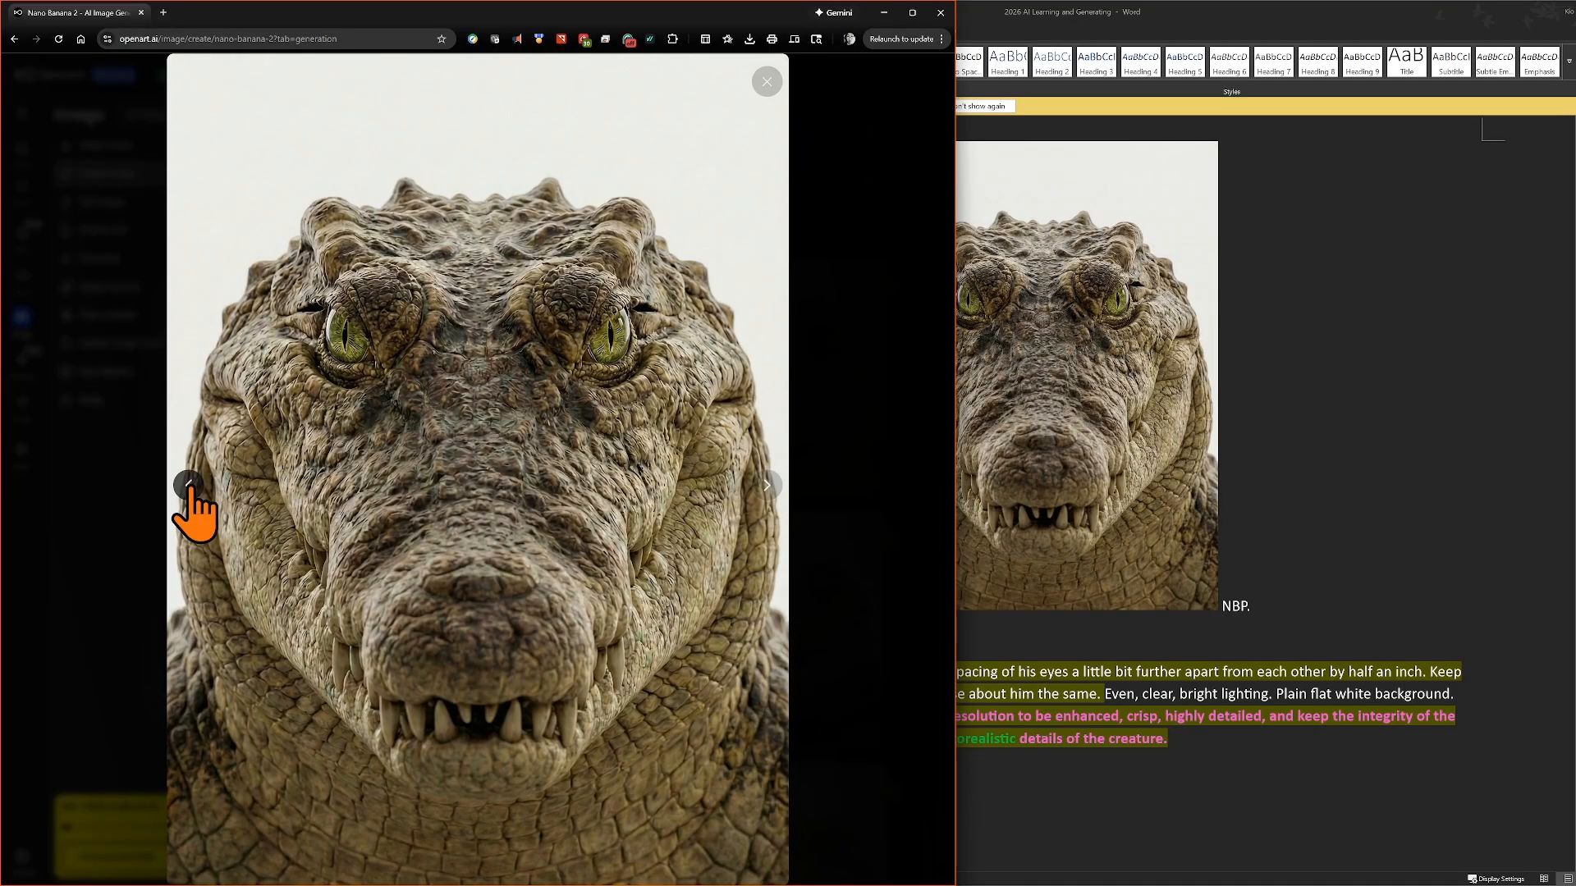
pyautogui.click(767, 485)
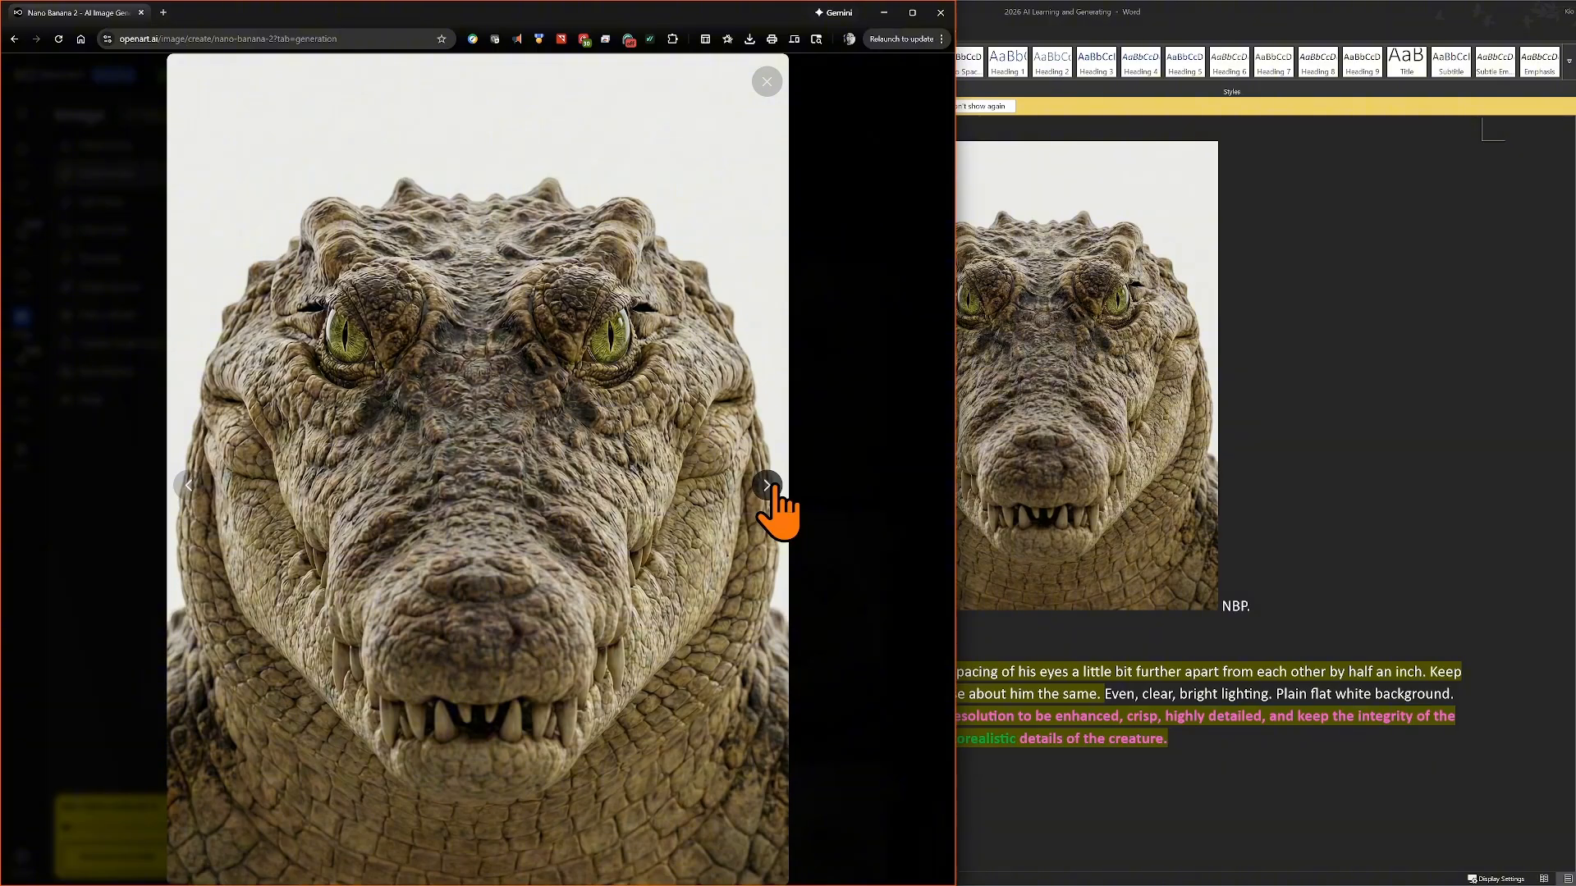
pyautogui.click(189, 485)
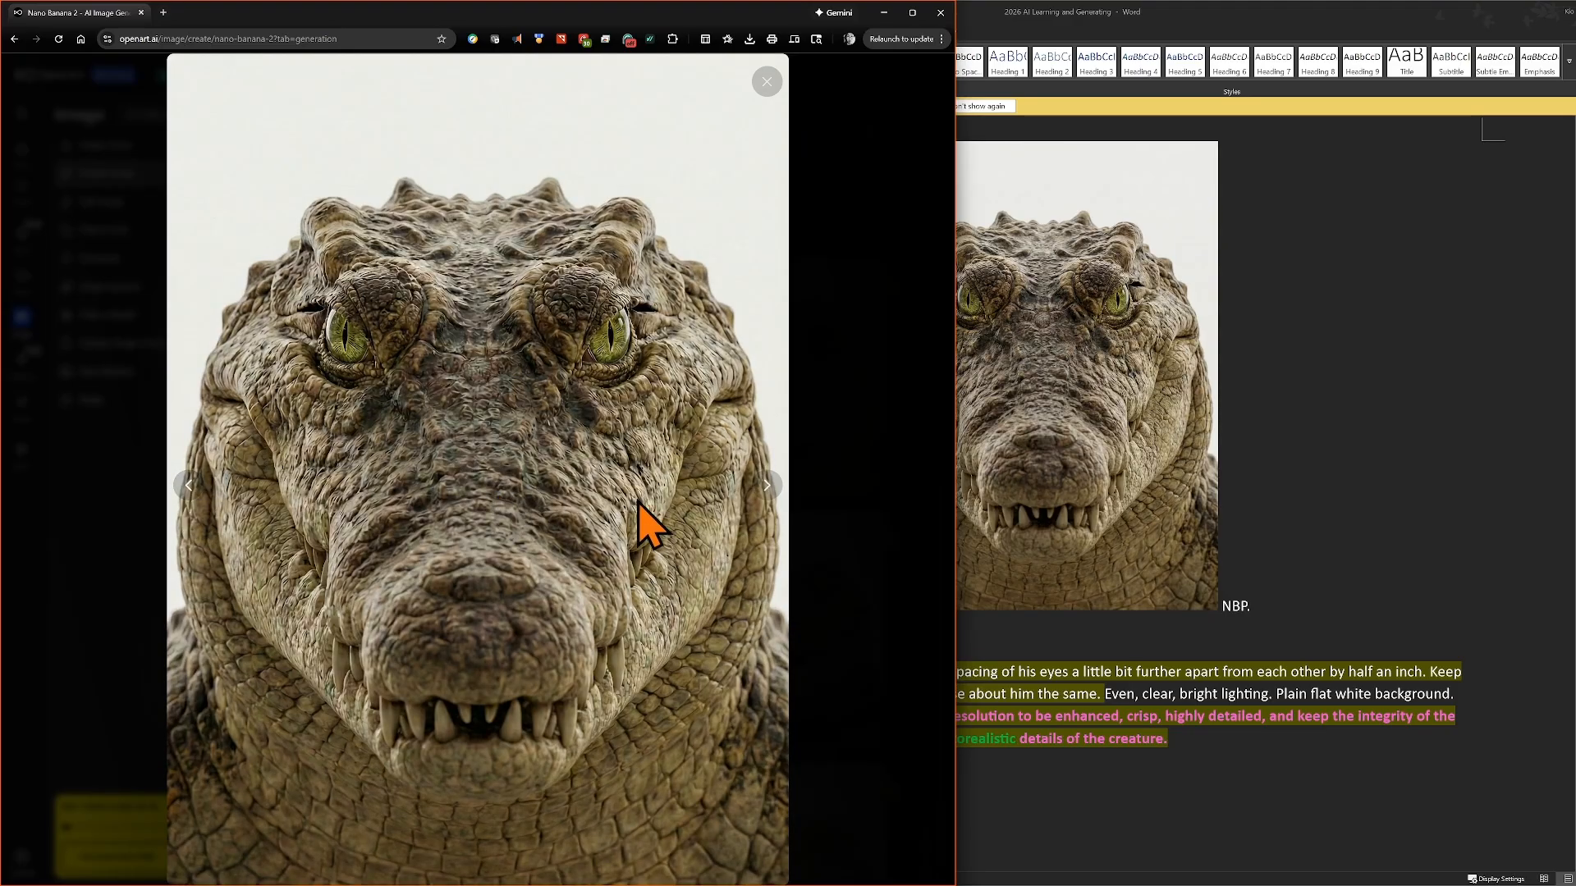
pyautogui.click(760, 501)
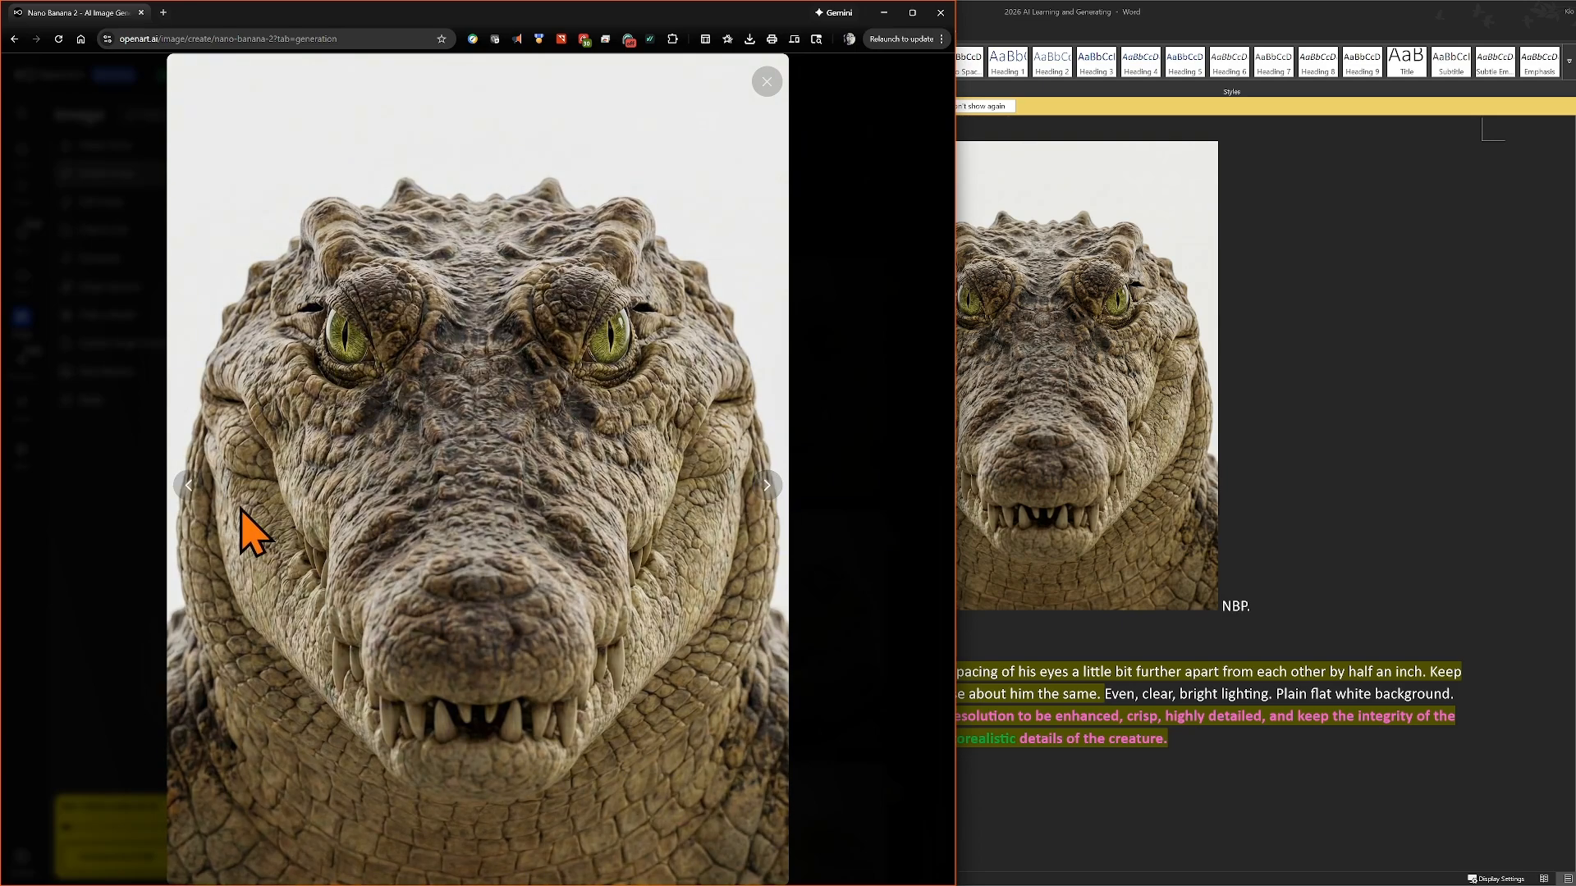
pyautogui.click(188, 489)
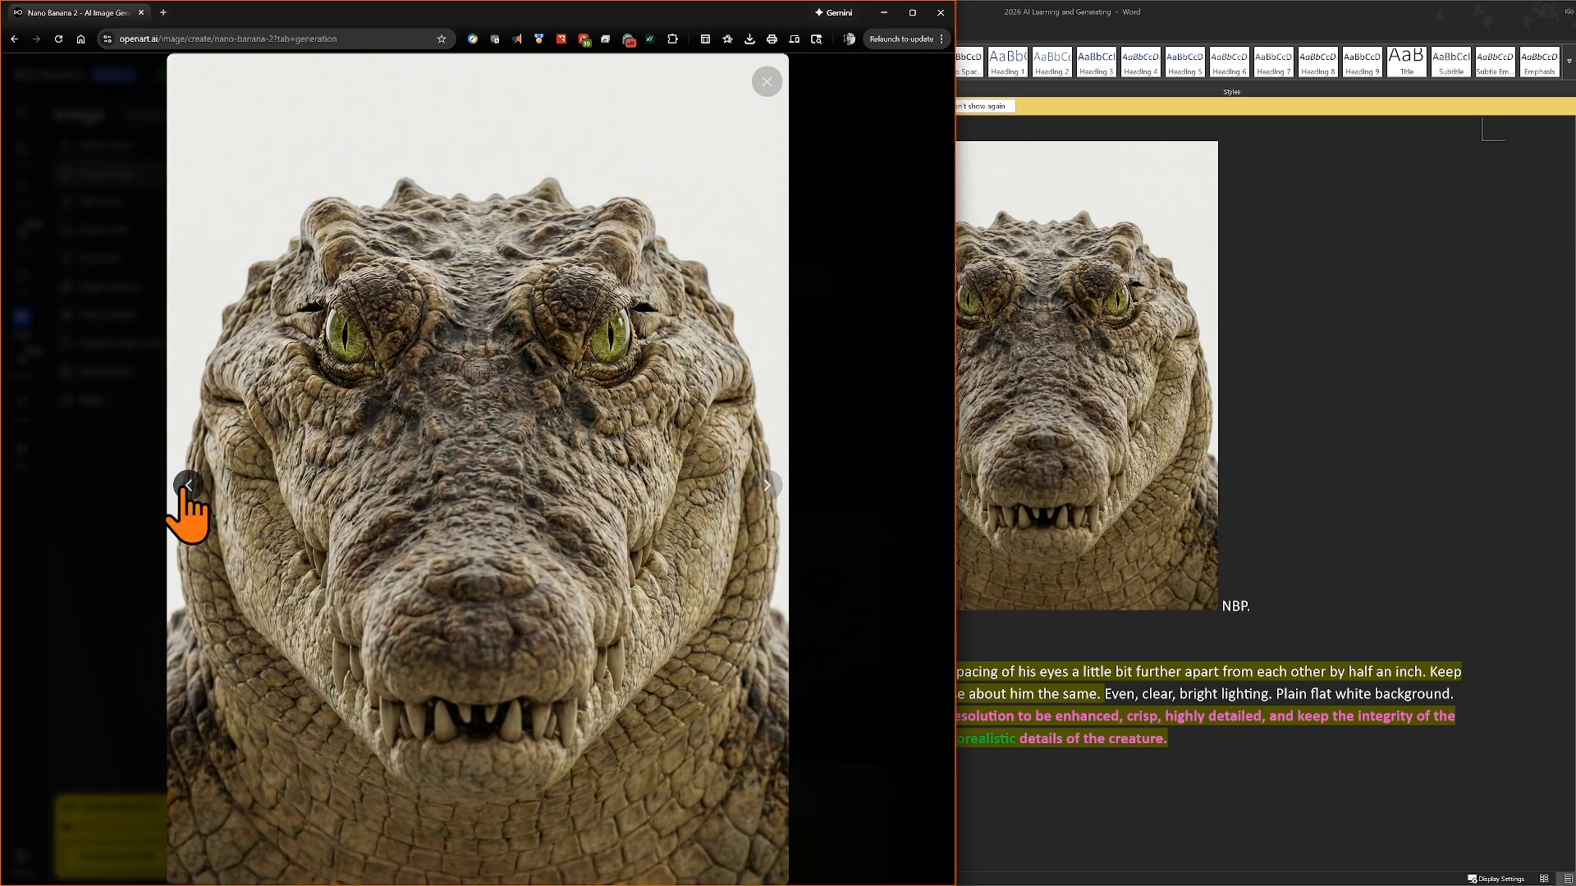
# - Switch between the newest and previous enlarged crocodile generations again to check for differences around the eyes
pyautogui.click(187, 488)
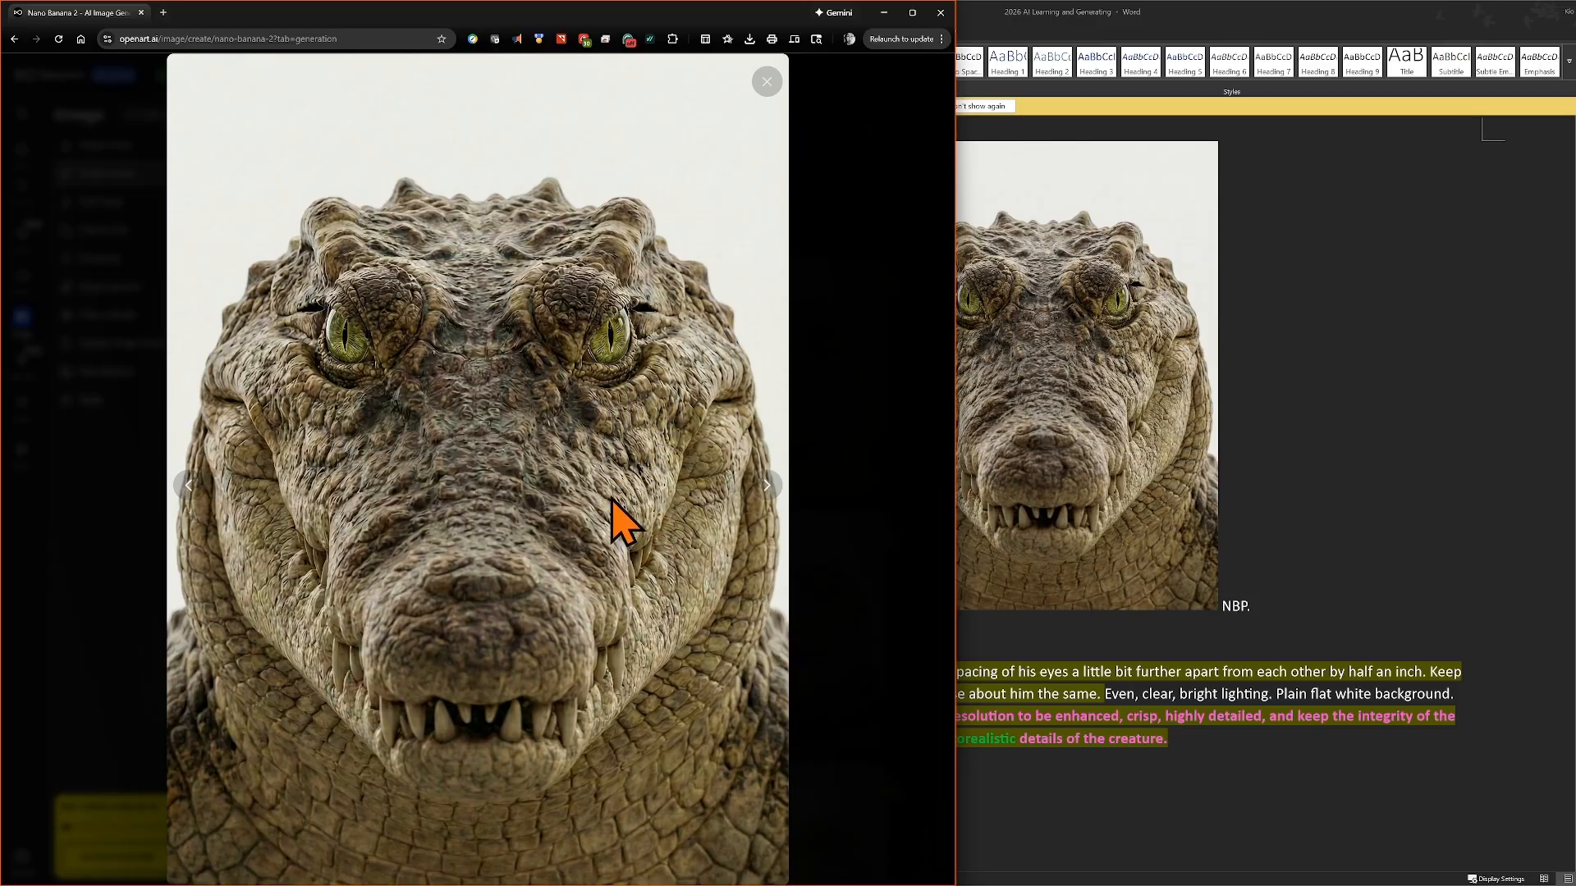
pyautogui.click(762, 486)
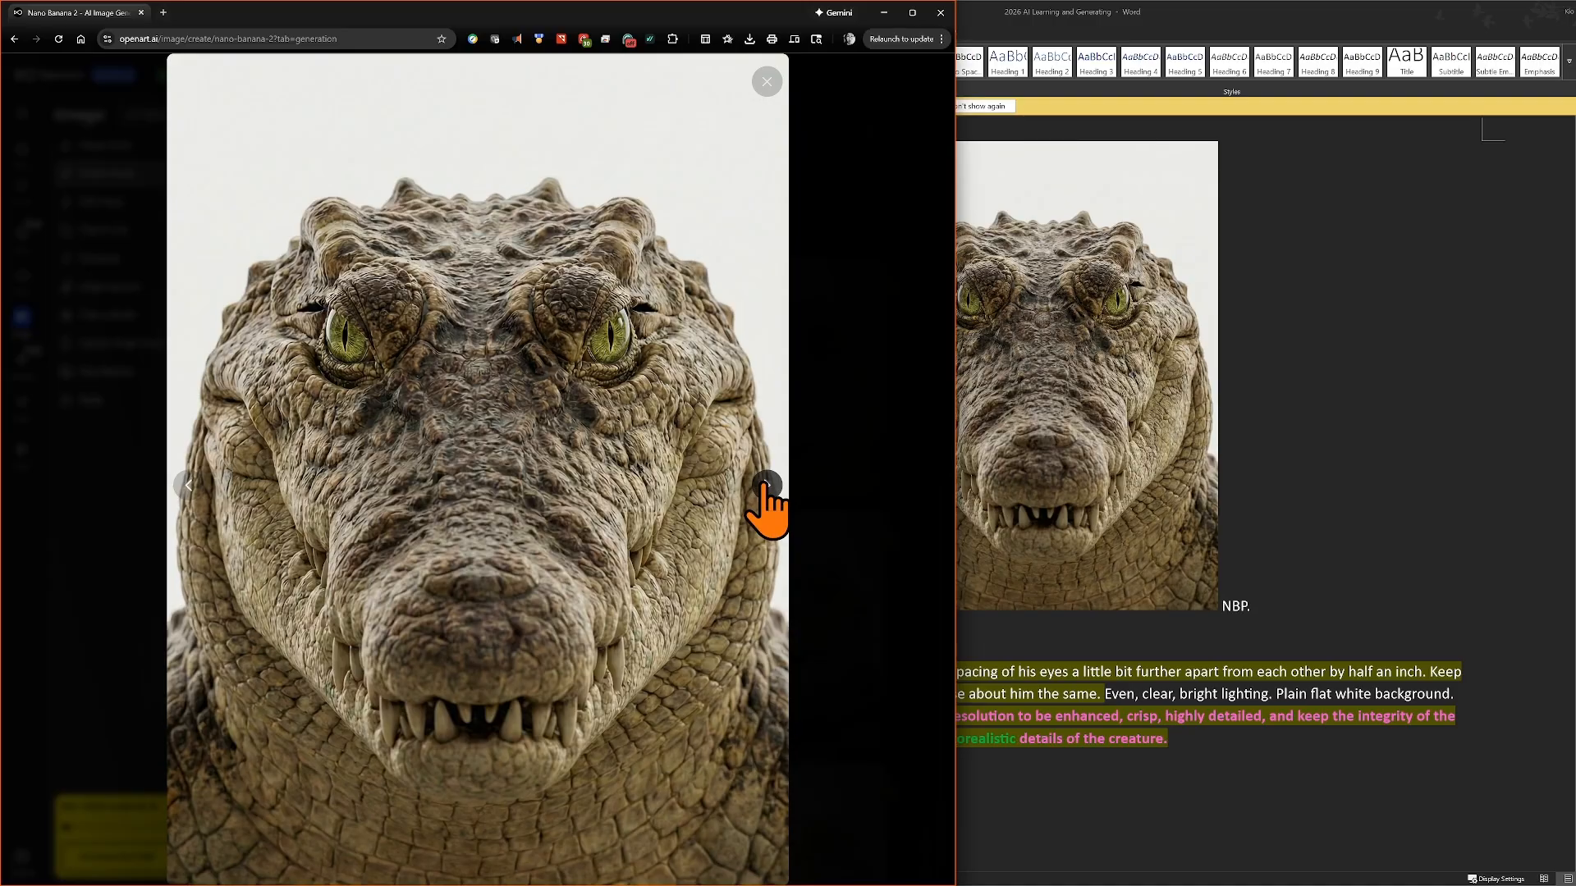
pyautogui.click(763, 486)
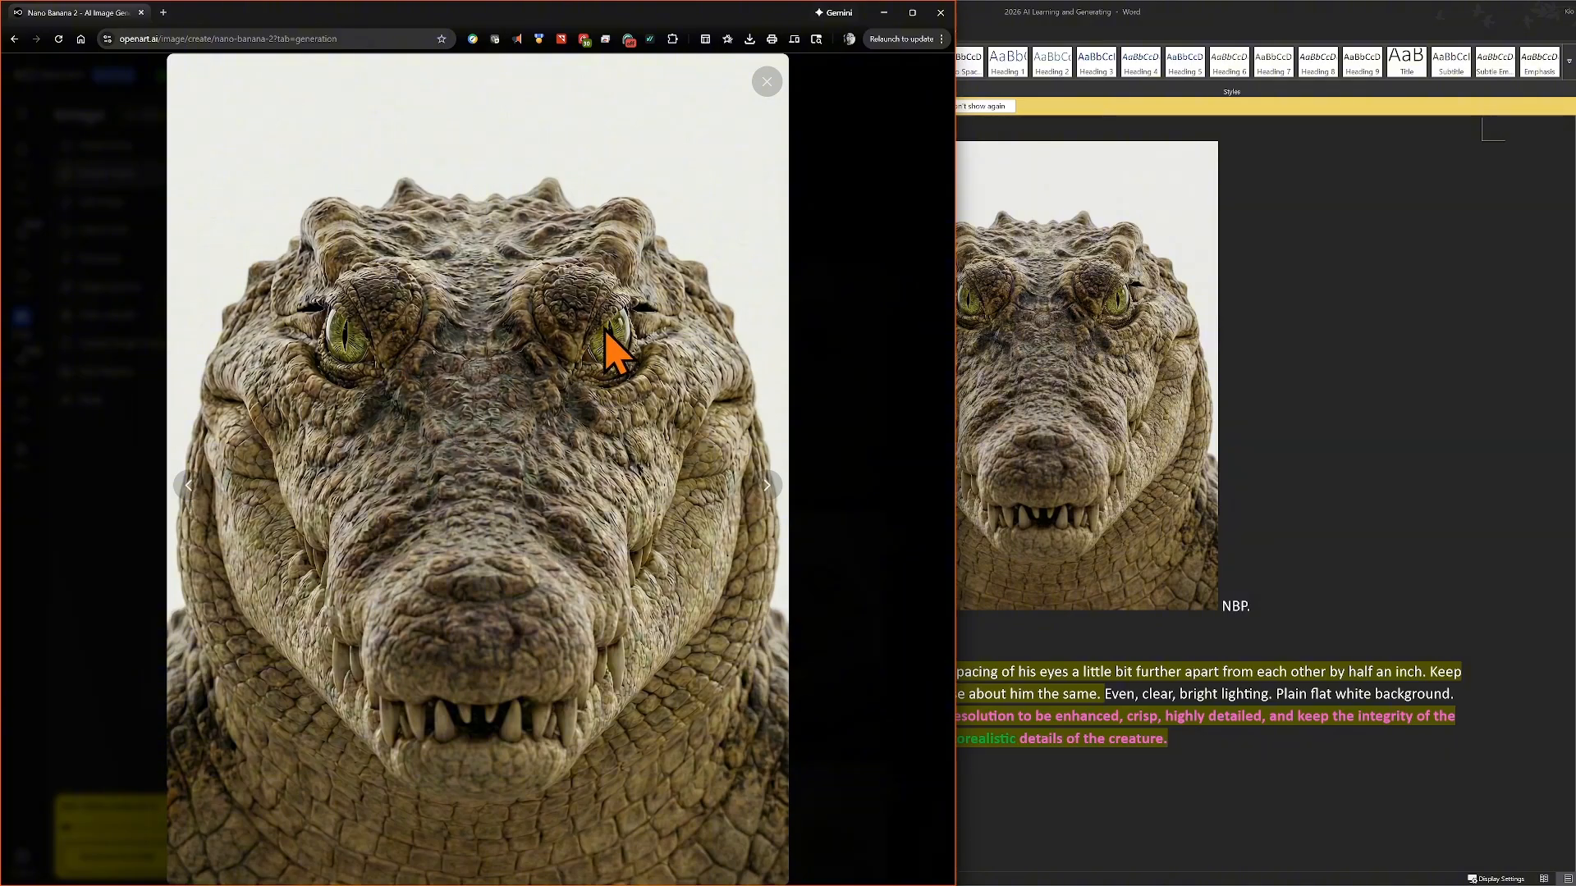
# - Star the newest crocodile generation and download it as a lossless PNG
pyautogui.click(766, 81)
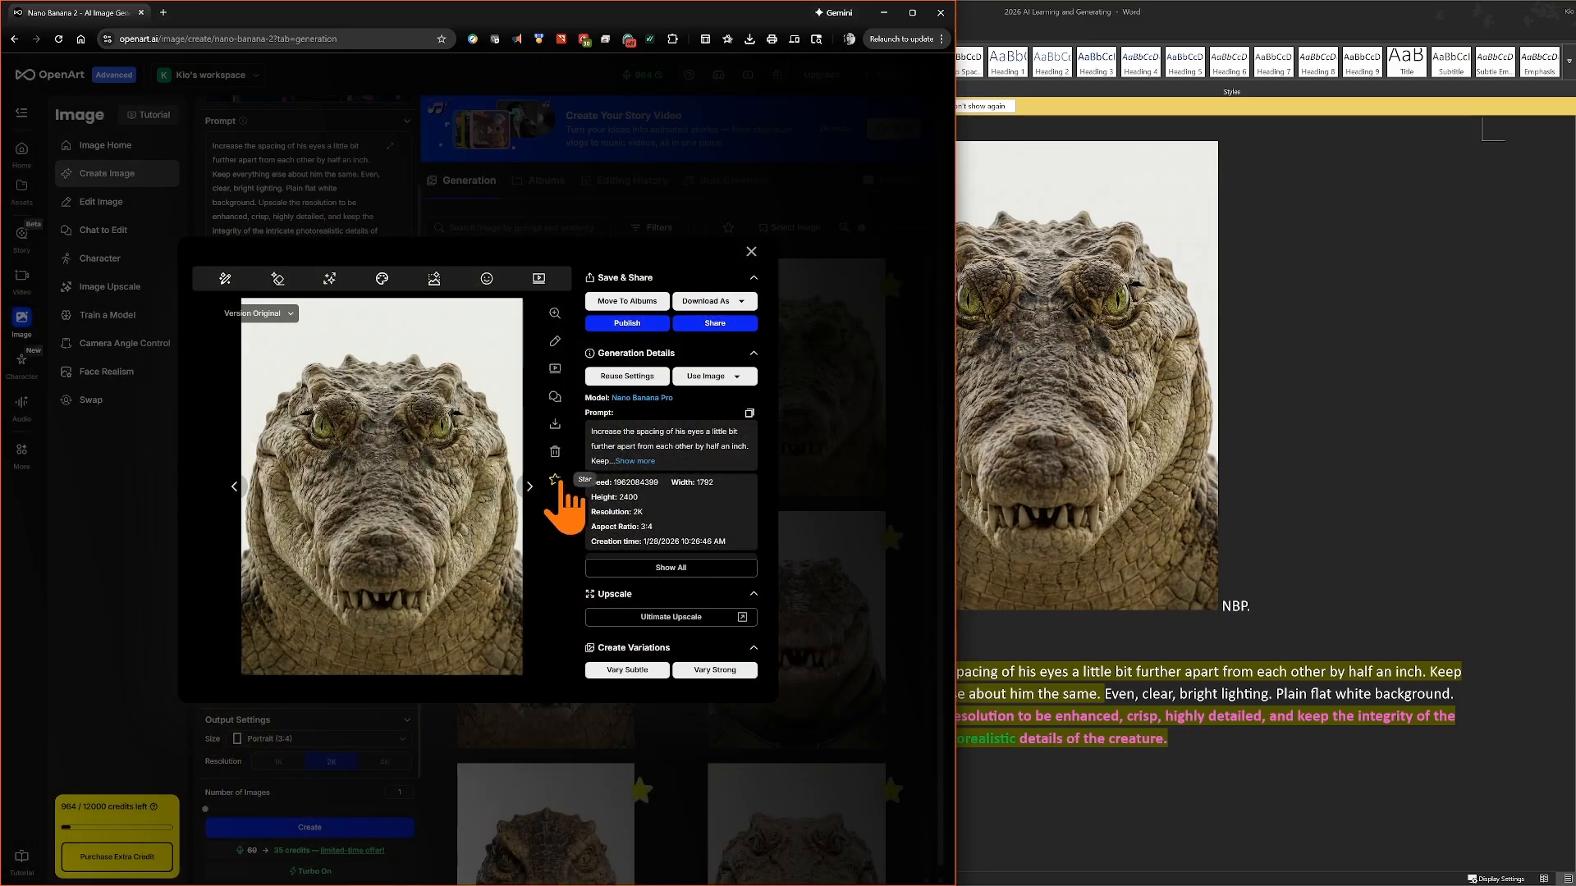
pyautogui.click(554, 480)
pyautogui.click(737, 302)
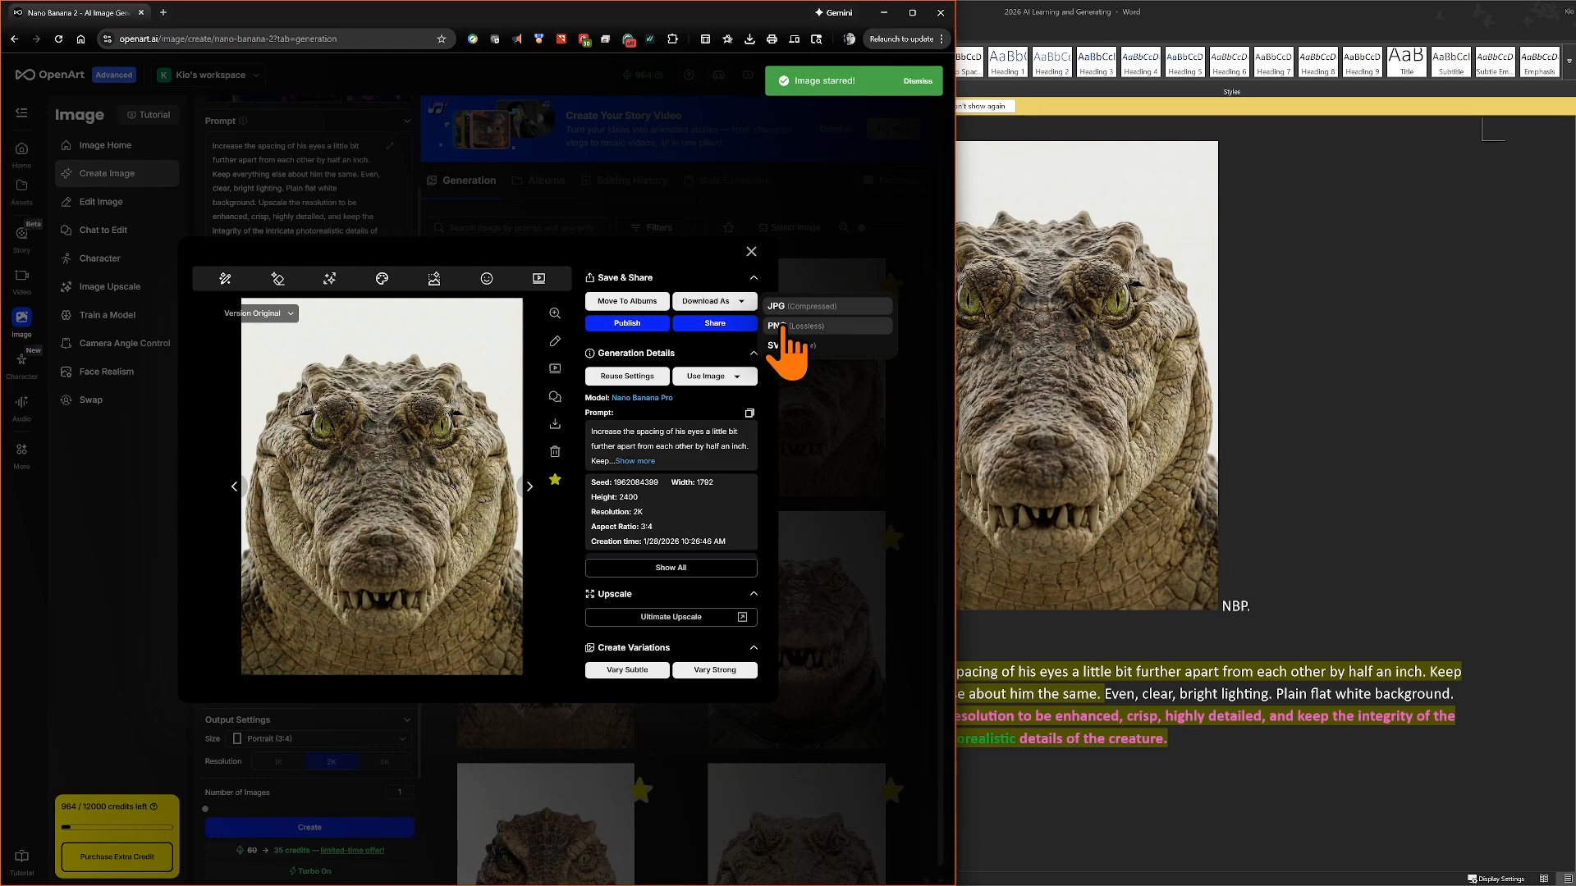
pyautogui.click(781, 327)
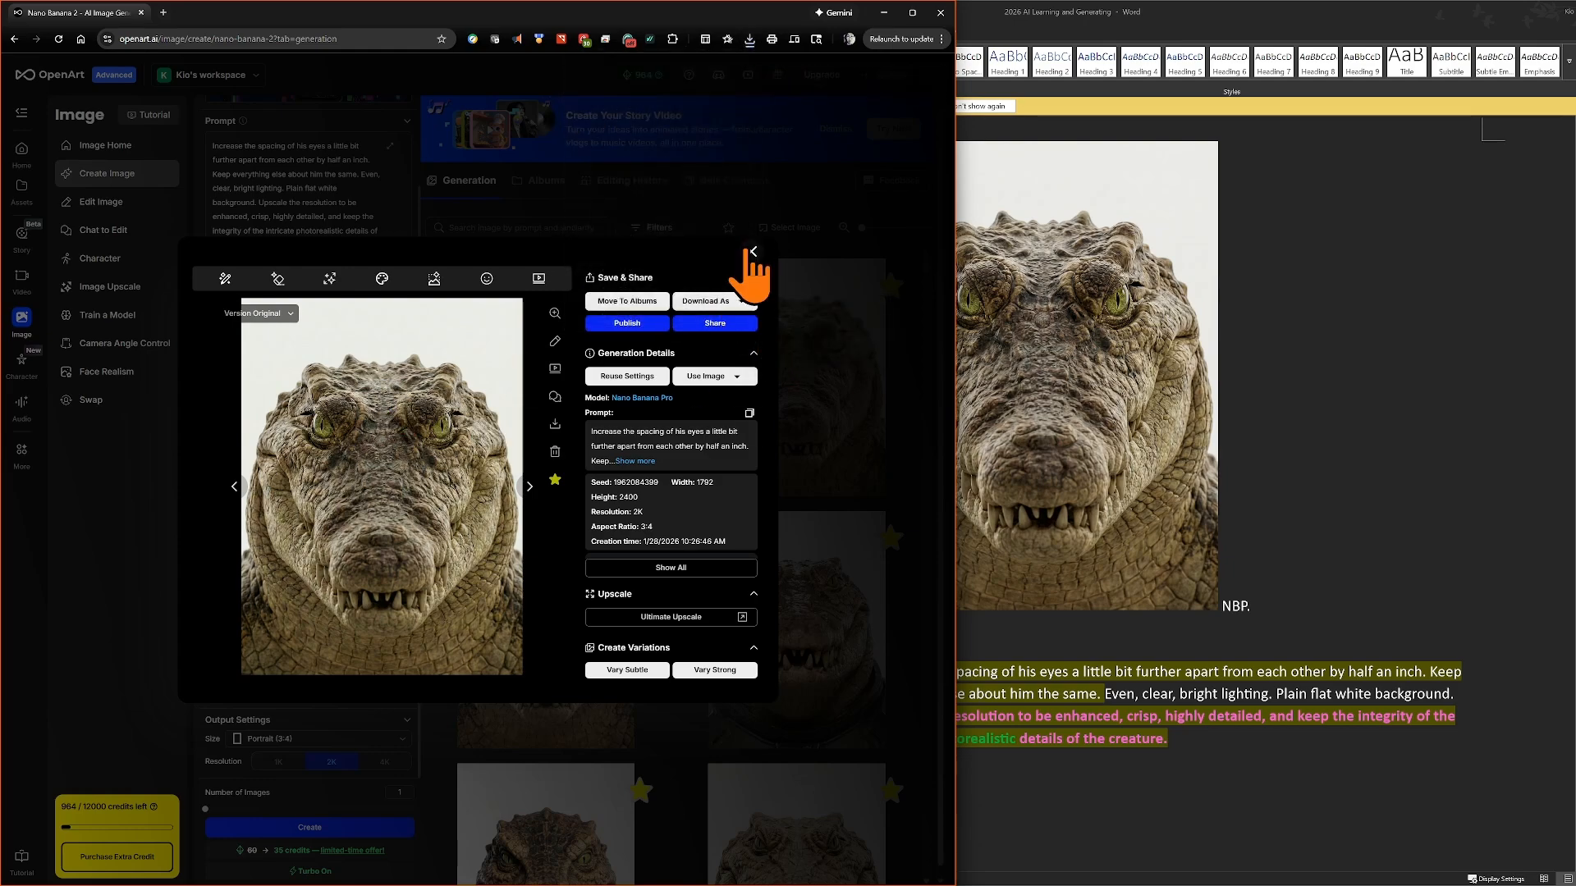
pyautogui.click(751, 252)
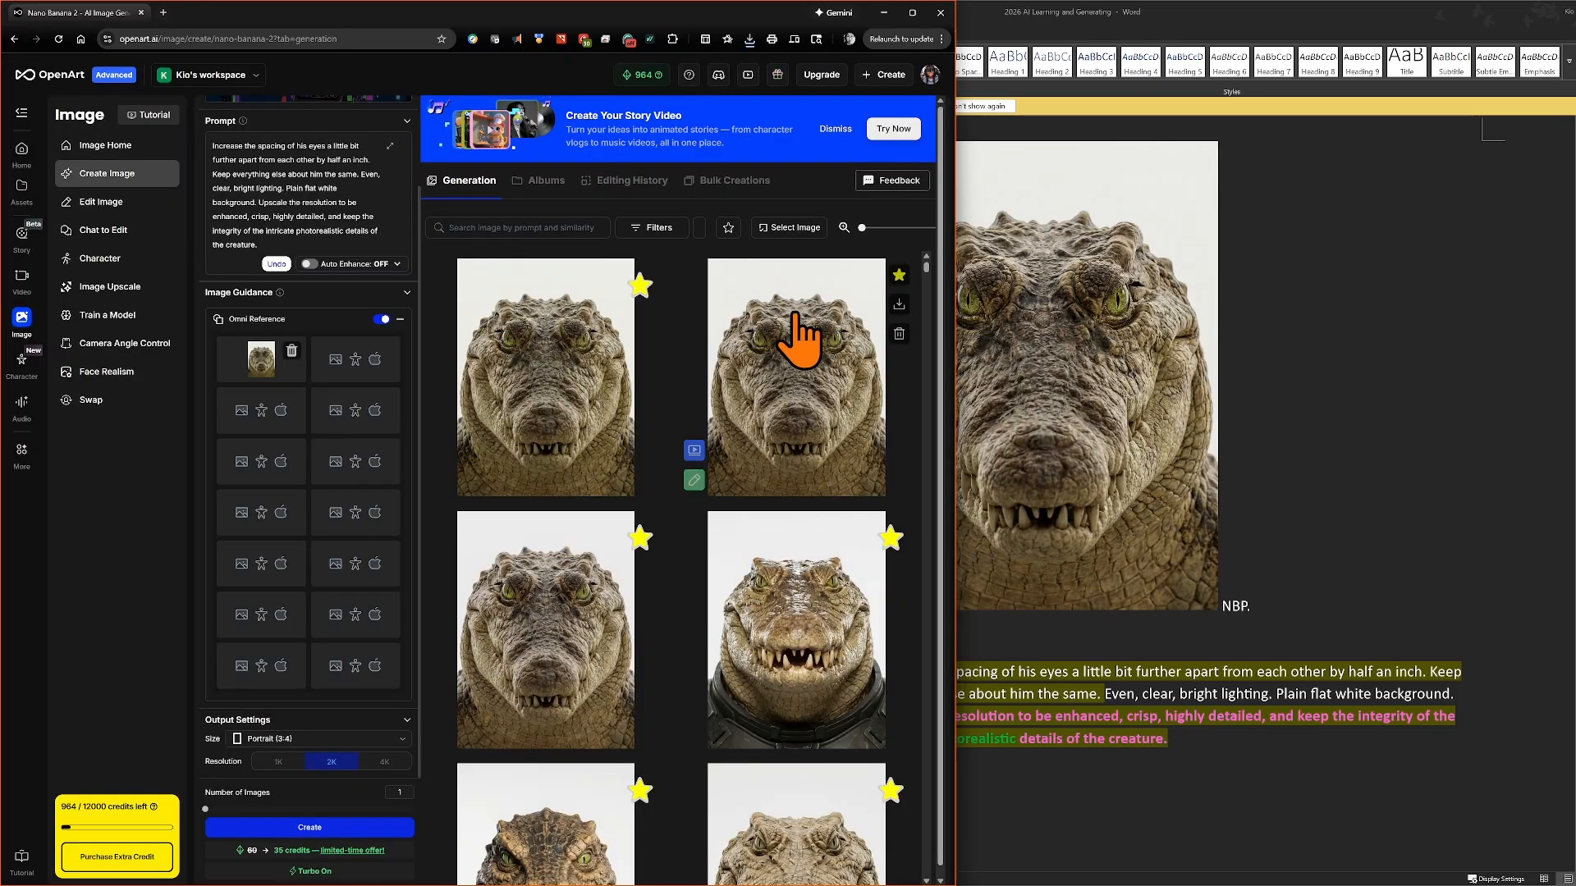
# - Browse the generation history through the earlier character images and compare the three latest crocodile results
pyautogui.scroll(-3, 808, 333)
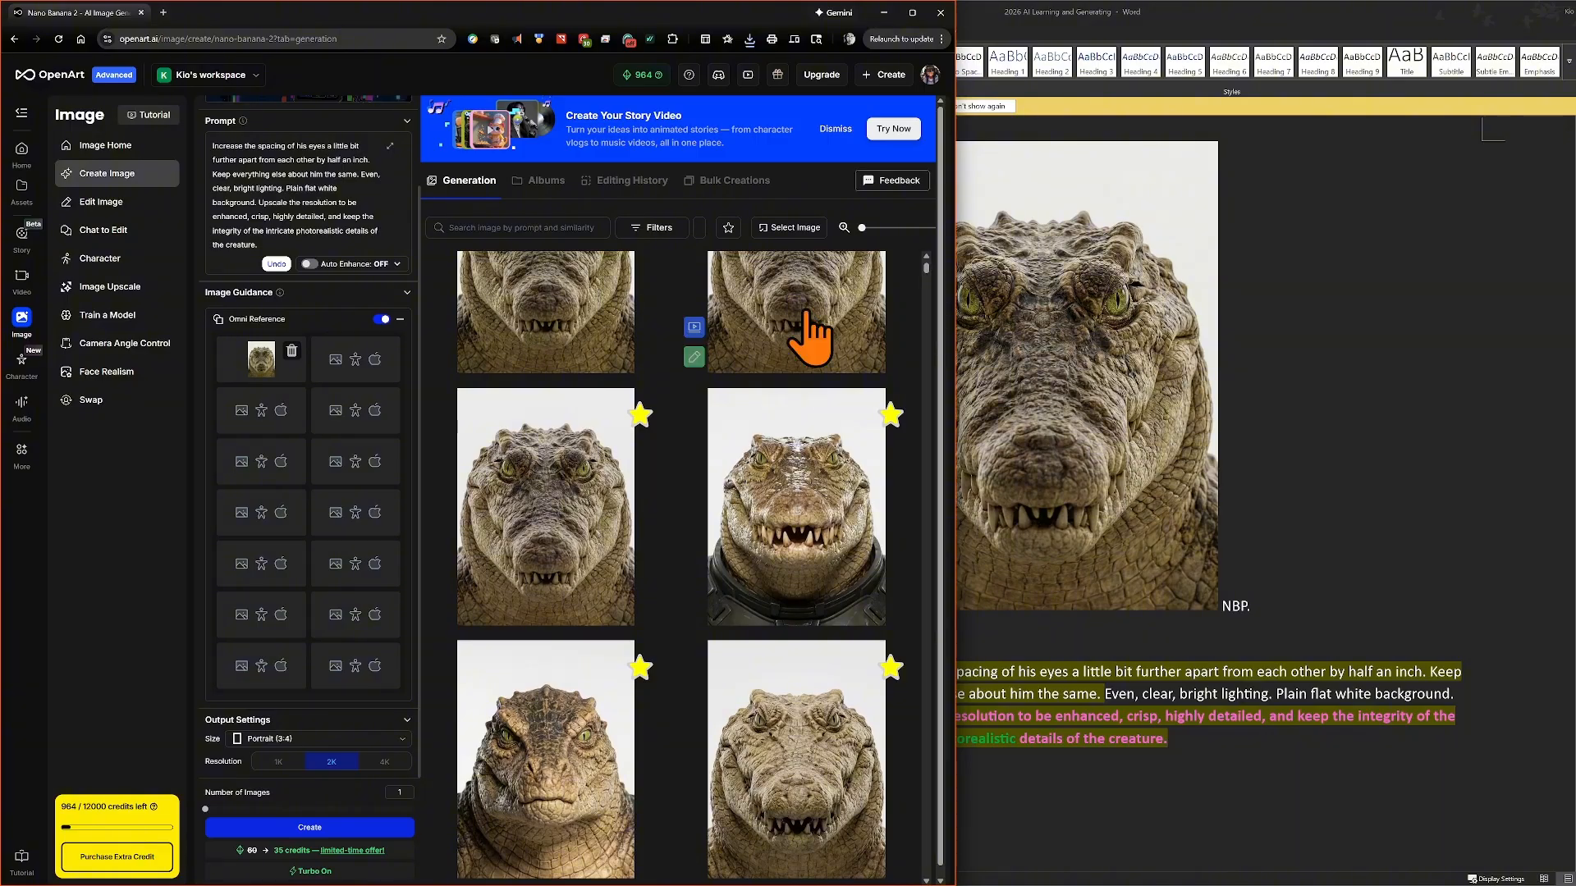
pyautogui.scroll(-2, 812, 335)
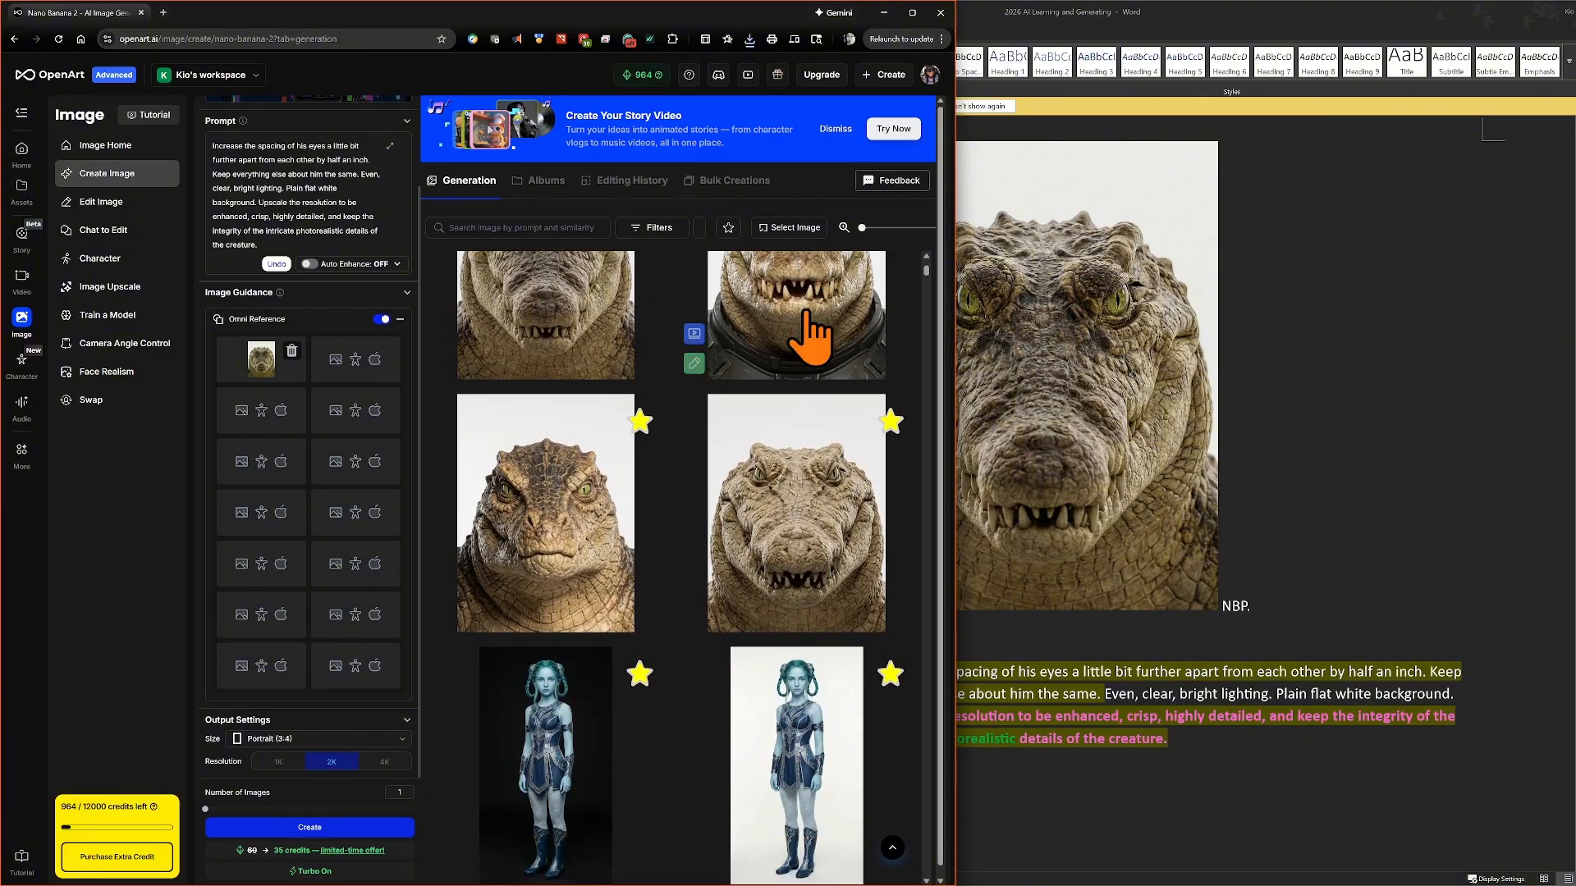
pyautogui.scroll(3, 779, 533)
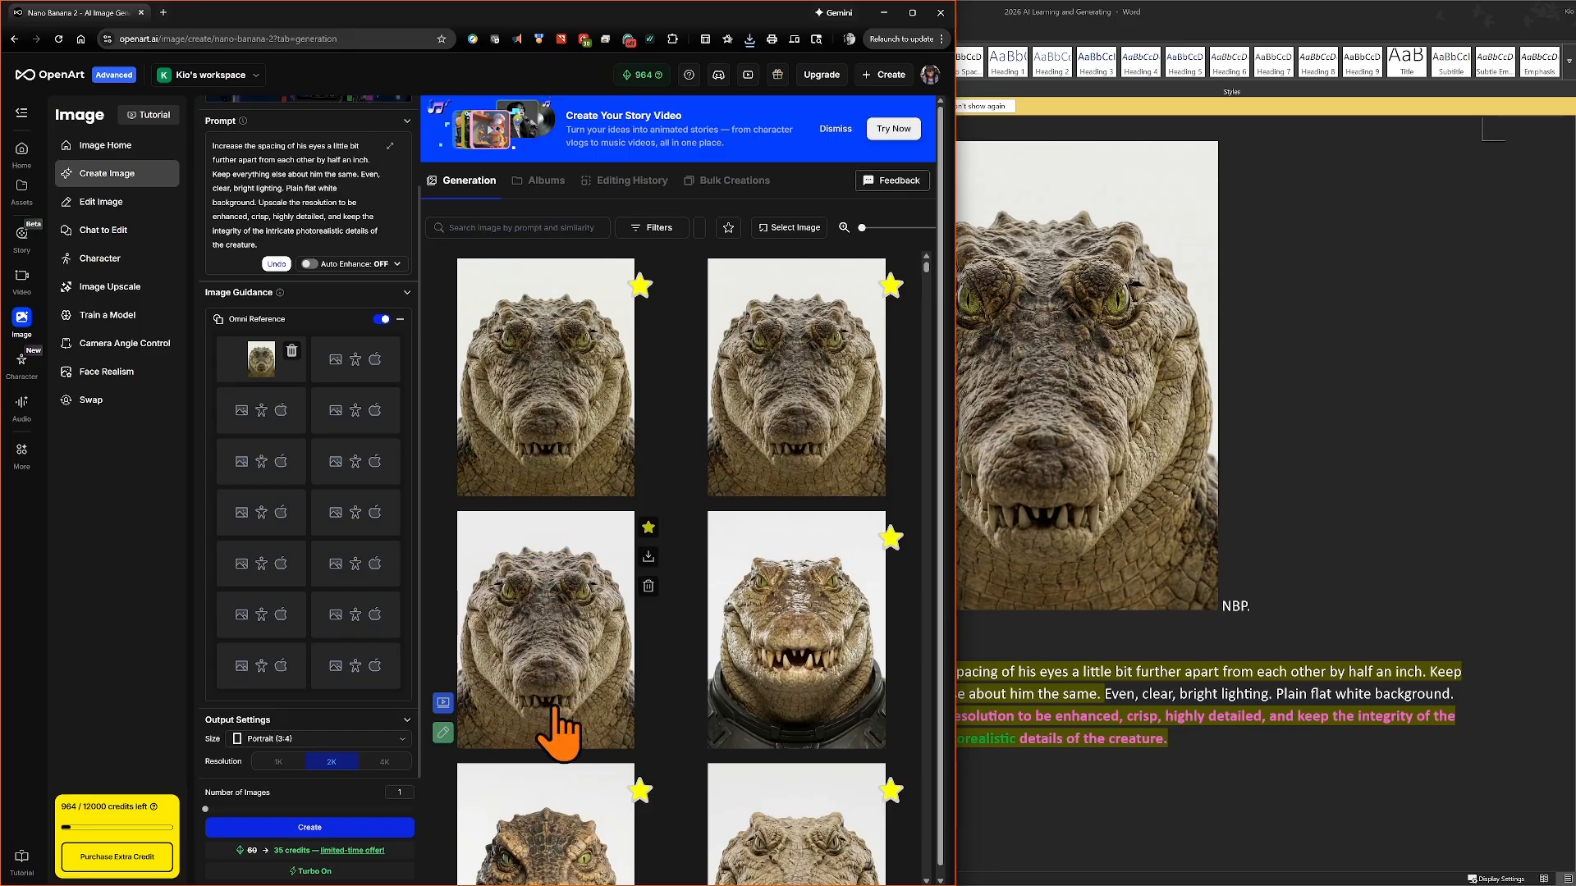
pyautogui.scroll(-3, 558, 723)
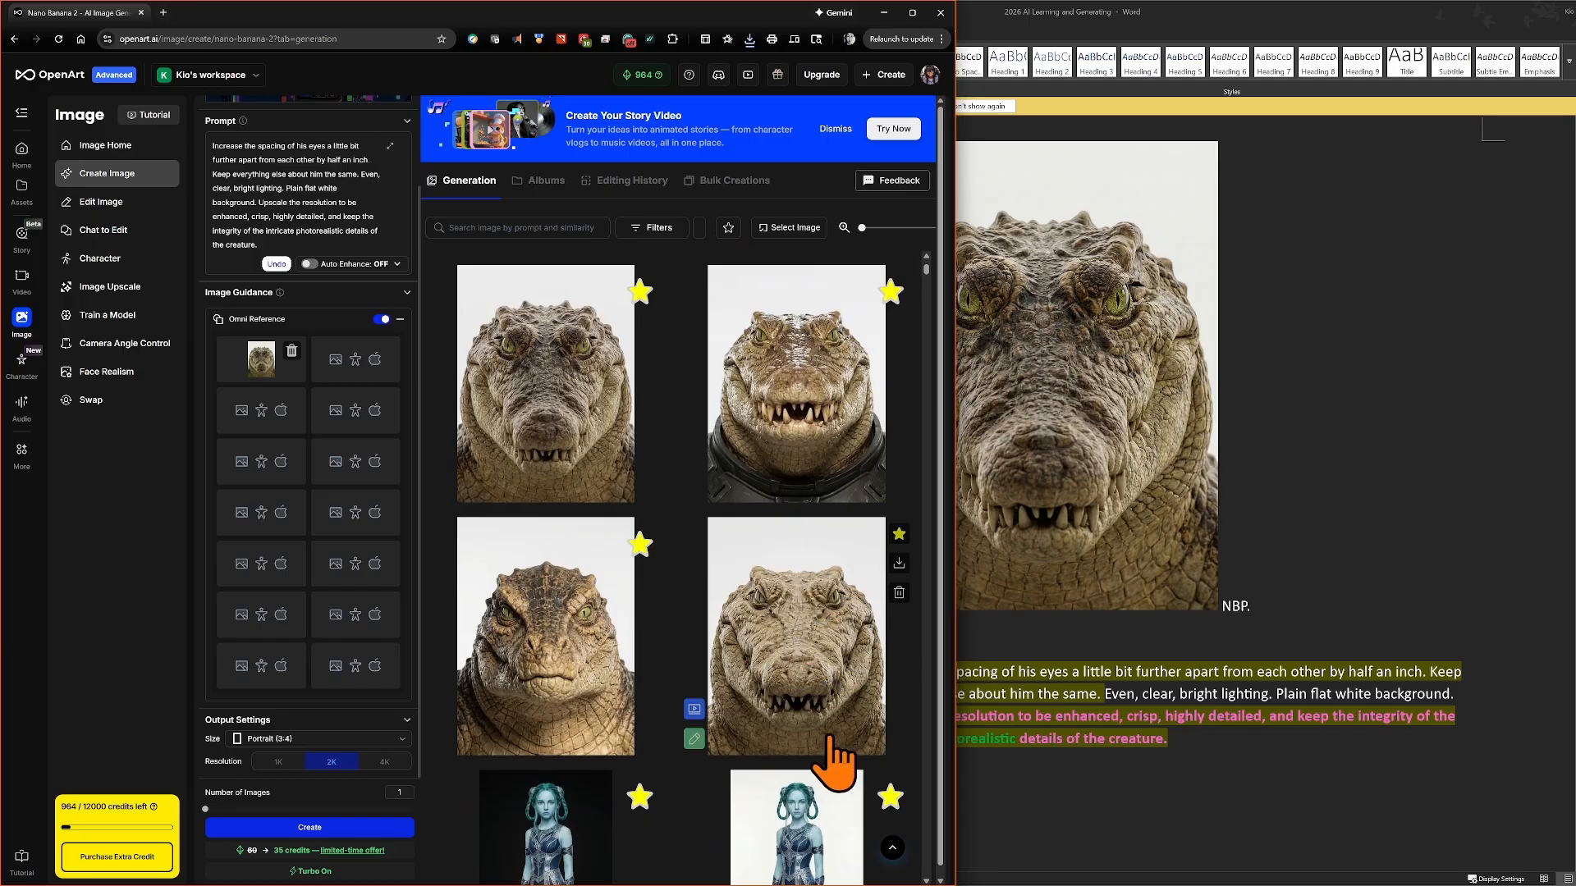
pyautogui.scroll(-8, 851, 528)
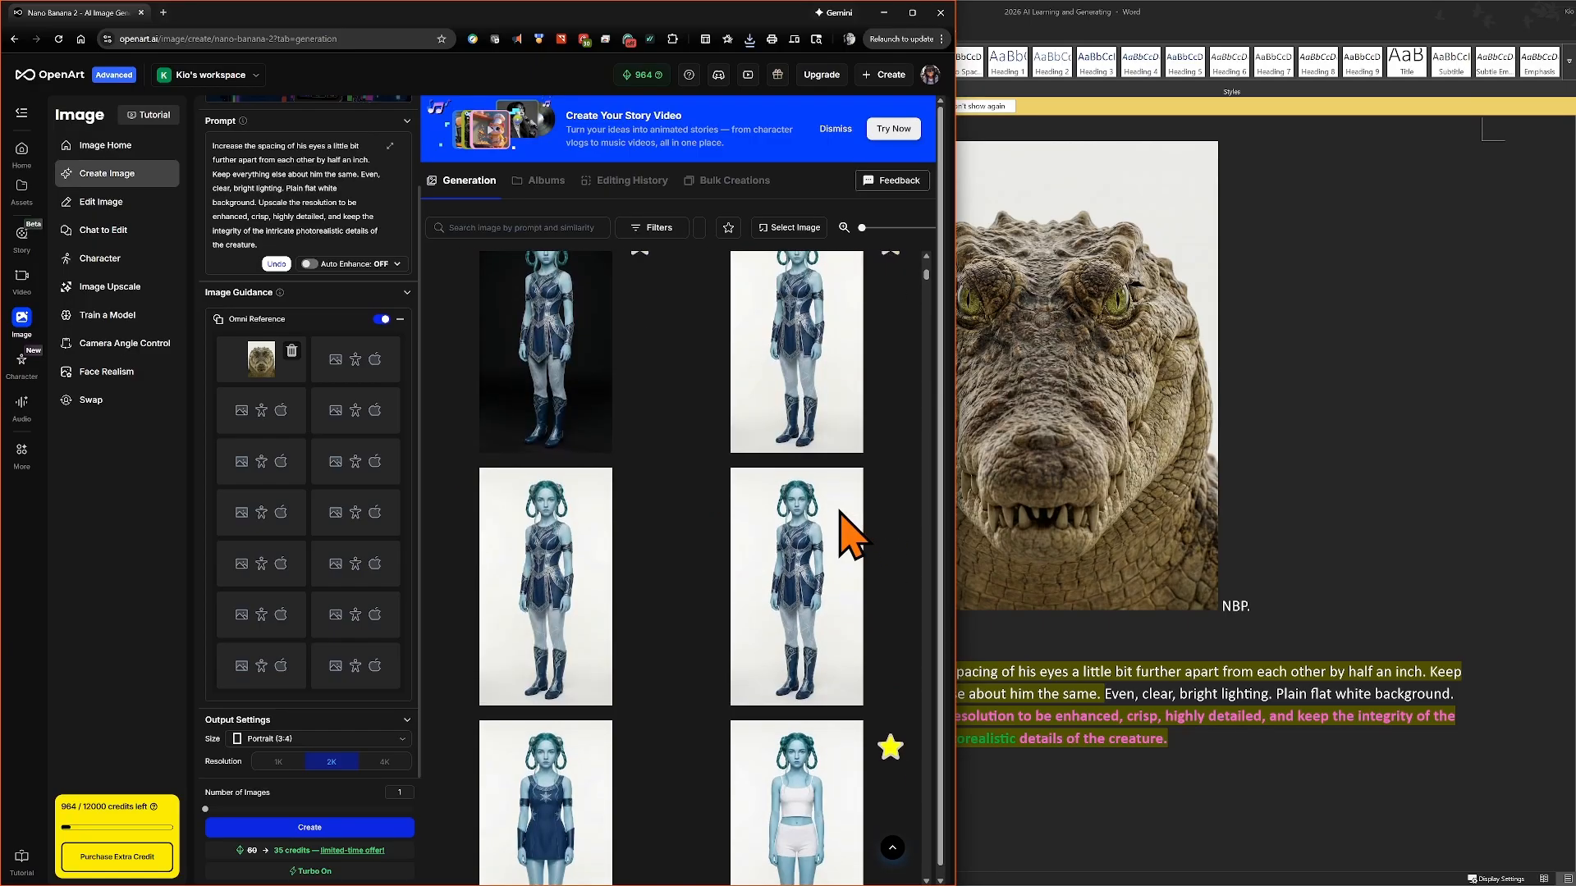
pyautogui.scroll(-10, 852, 528)
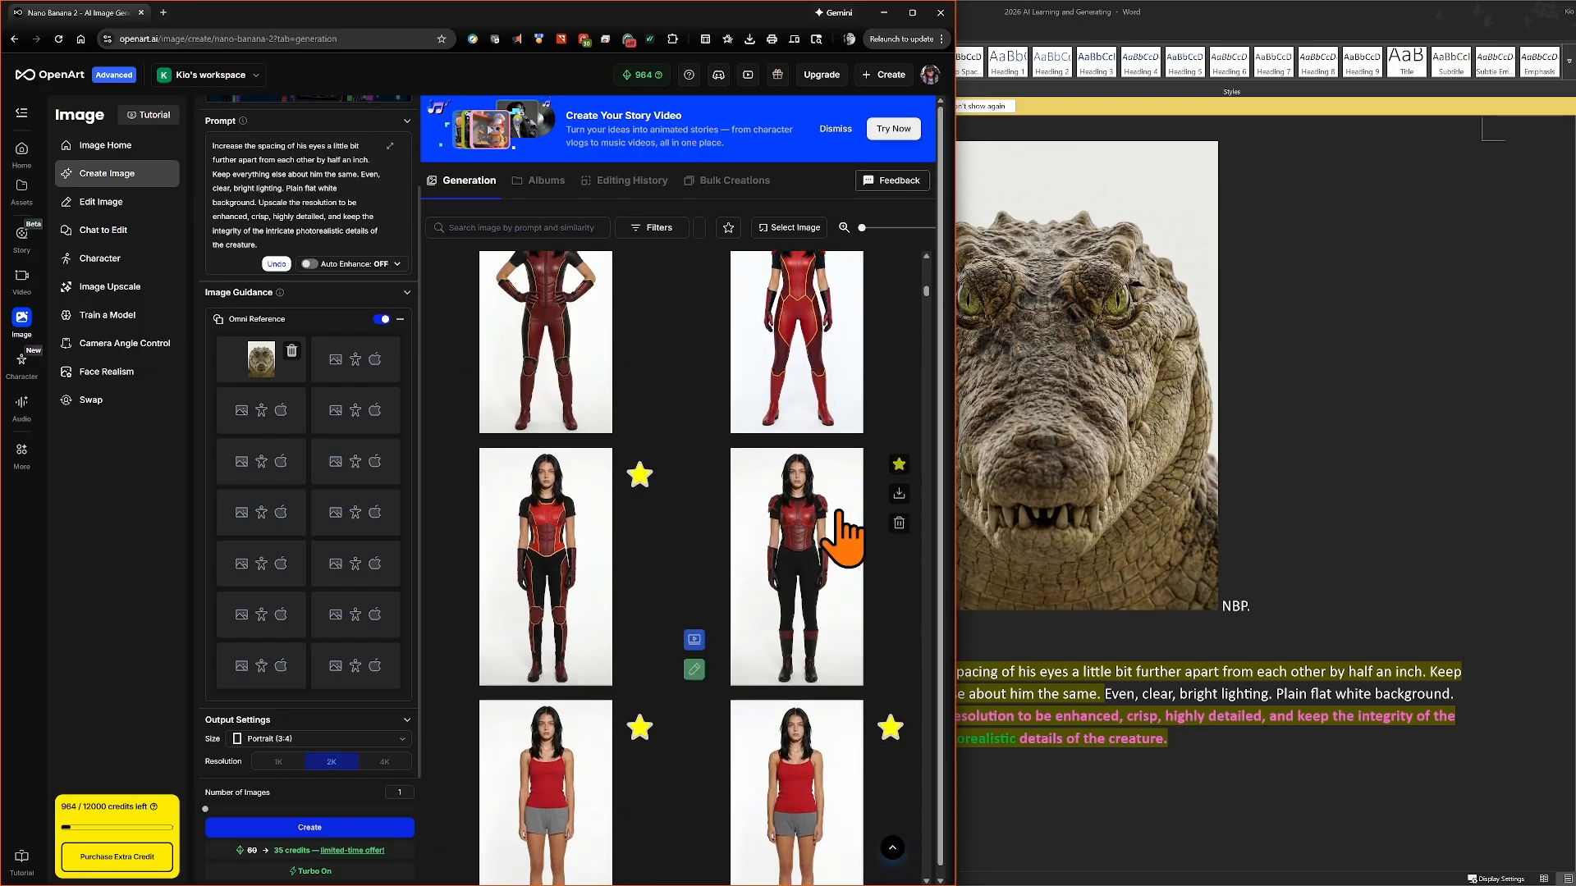
pyautogui.scroll(-10, 851, 528)
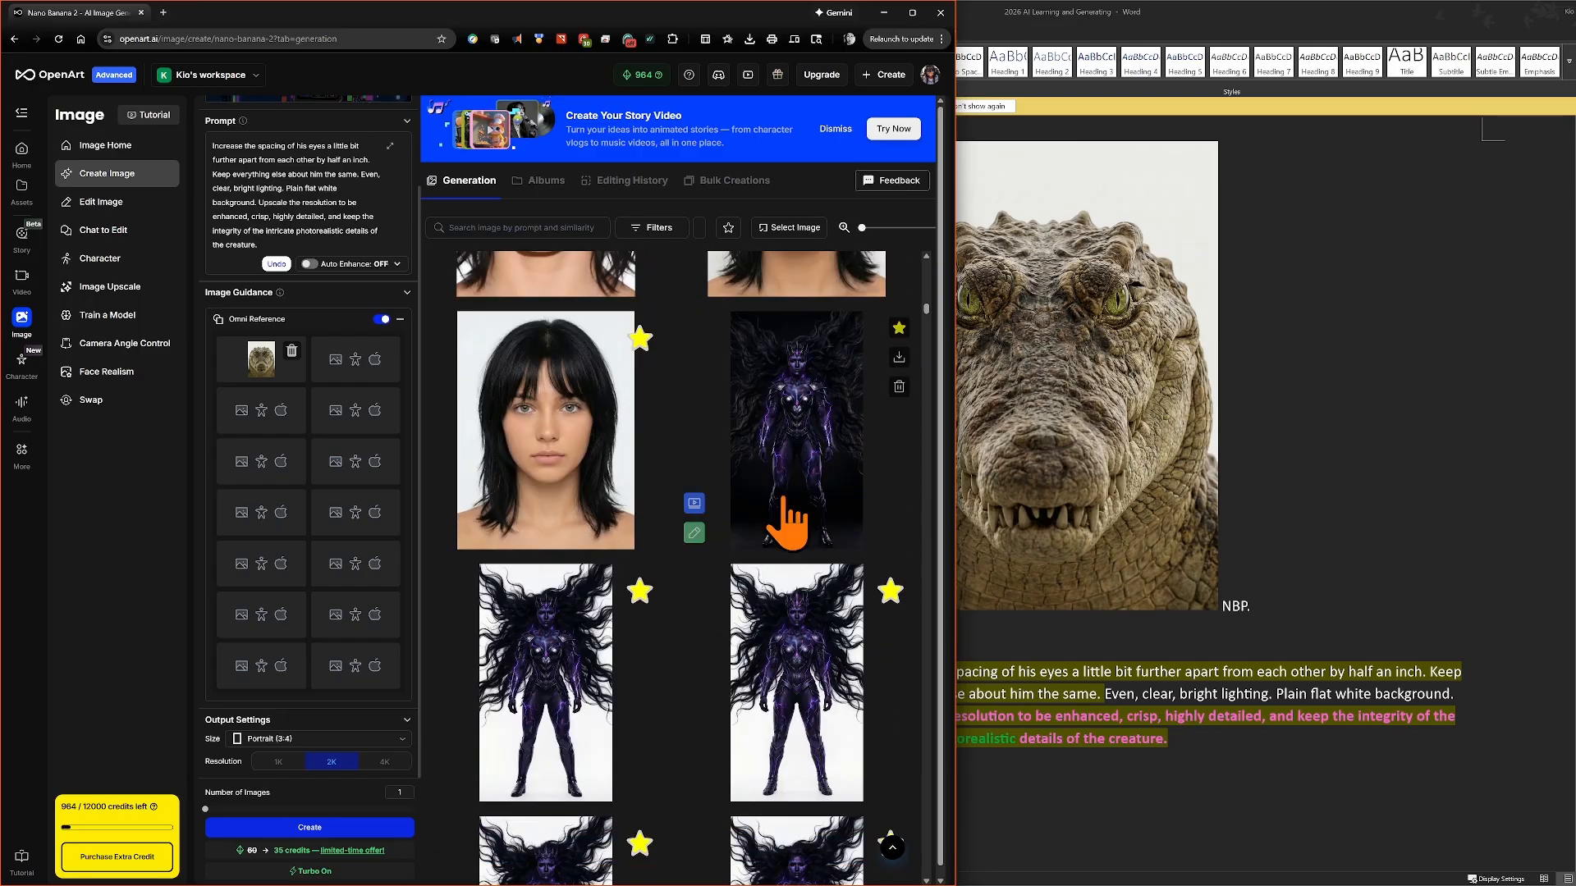
pyautogui.moveTo(545, 698)
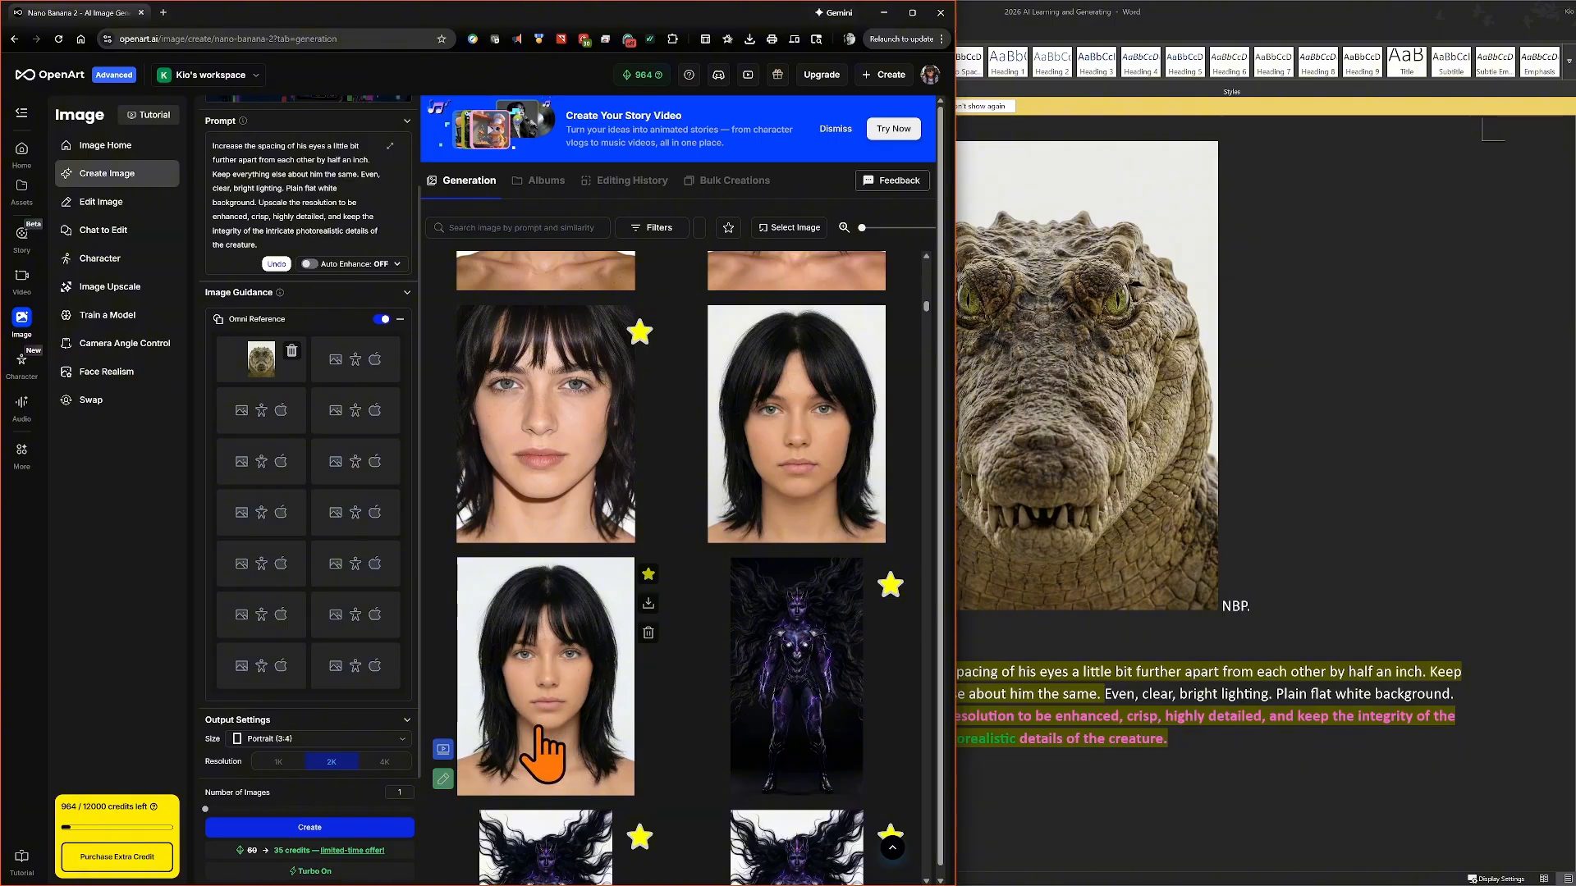
pyautogui.scroll(1, 525, 722)
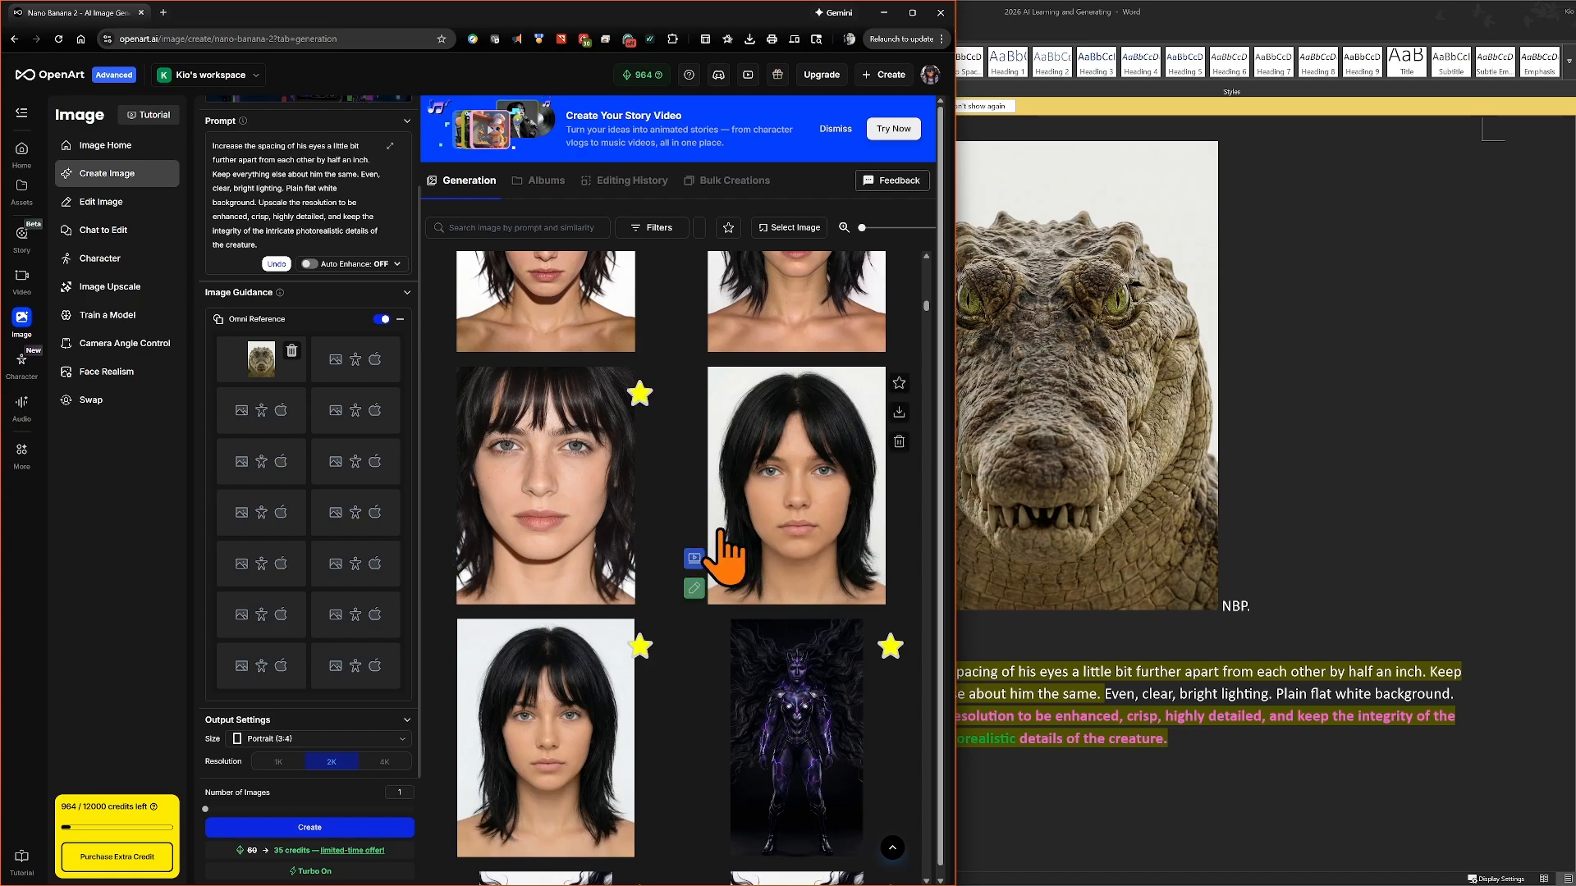
pyautogui.scroll(5, 747, 551)
pyautogui.scroll(6, 749, 548)
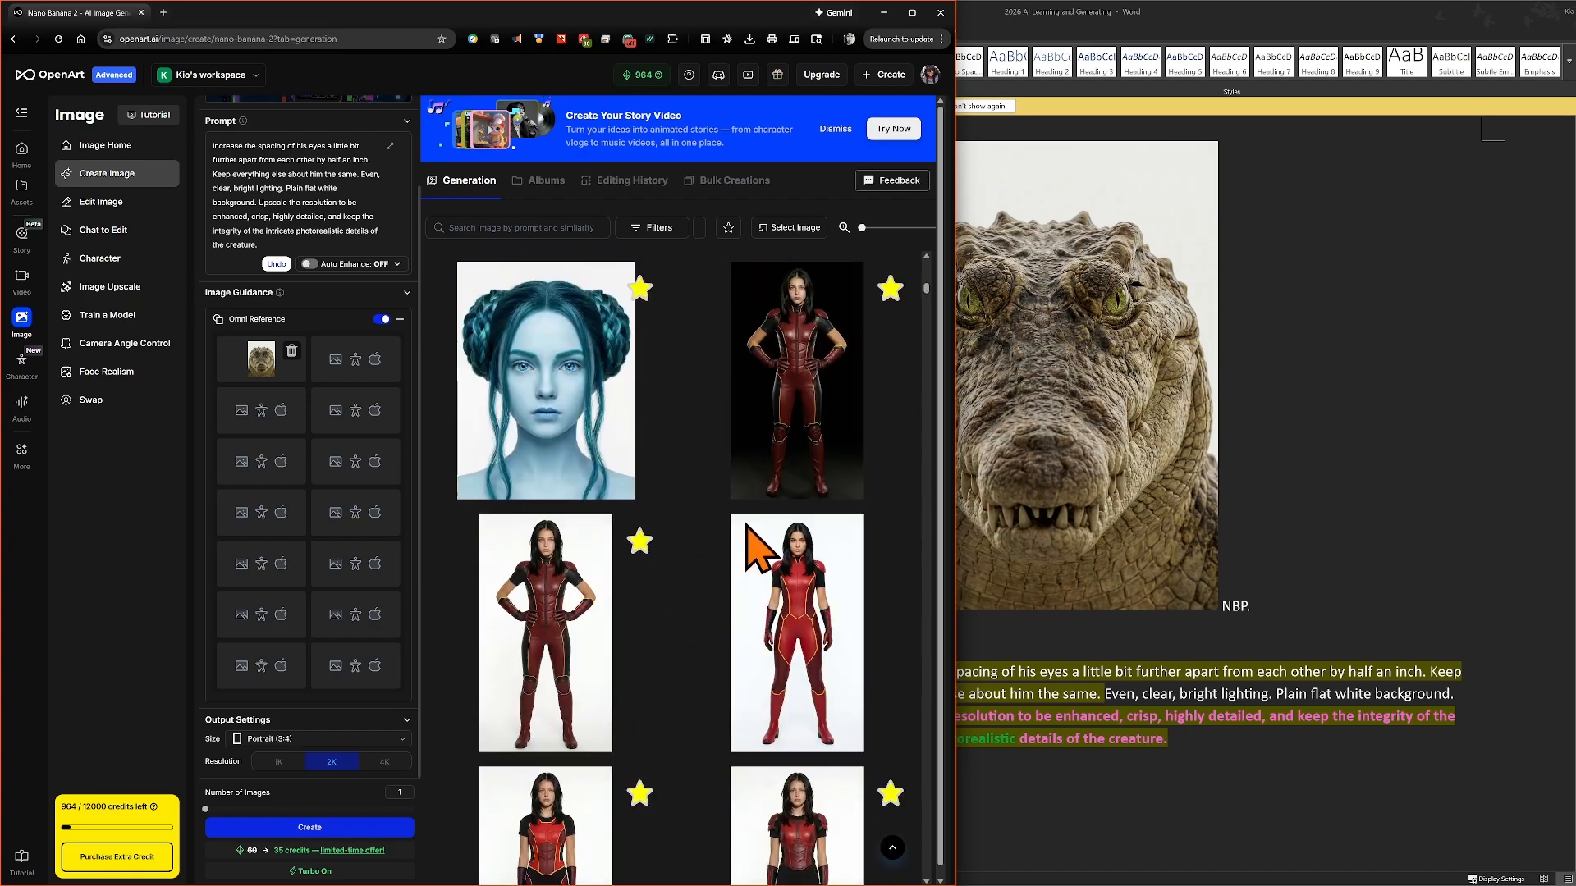
pyautogui.scroll(6, 749, 546)
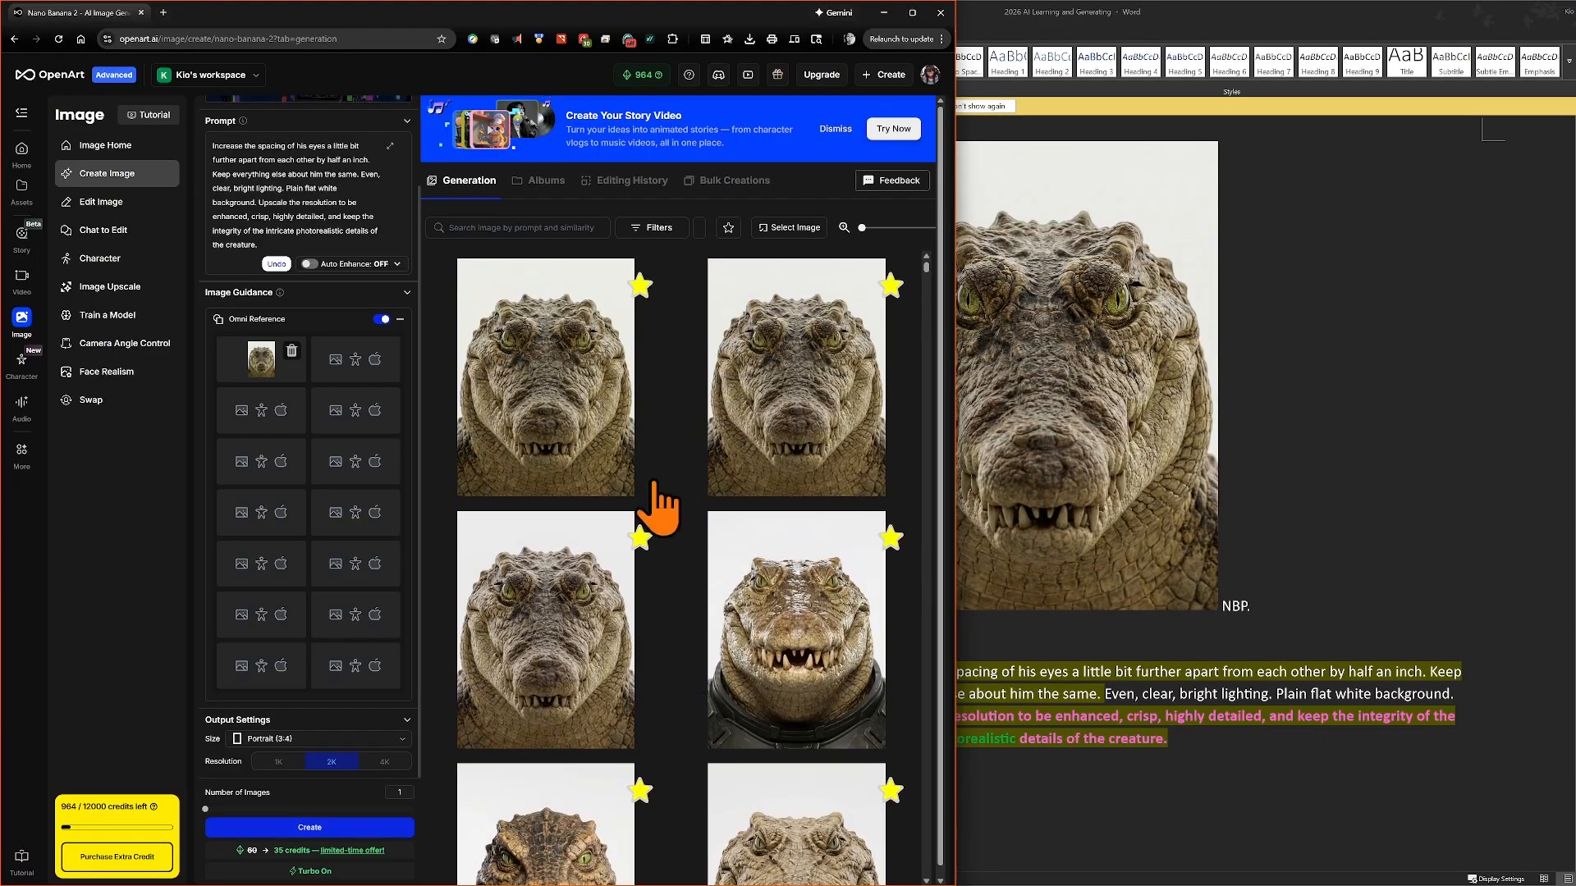
pyautogui.moveTo(606, 380)
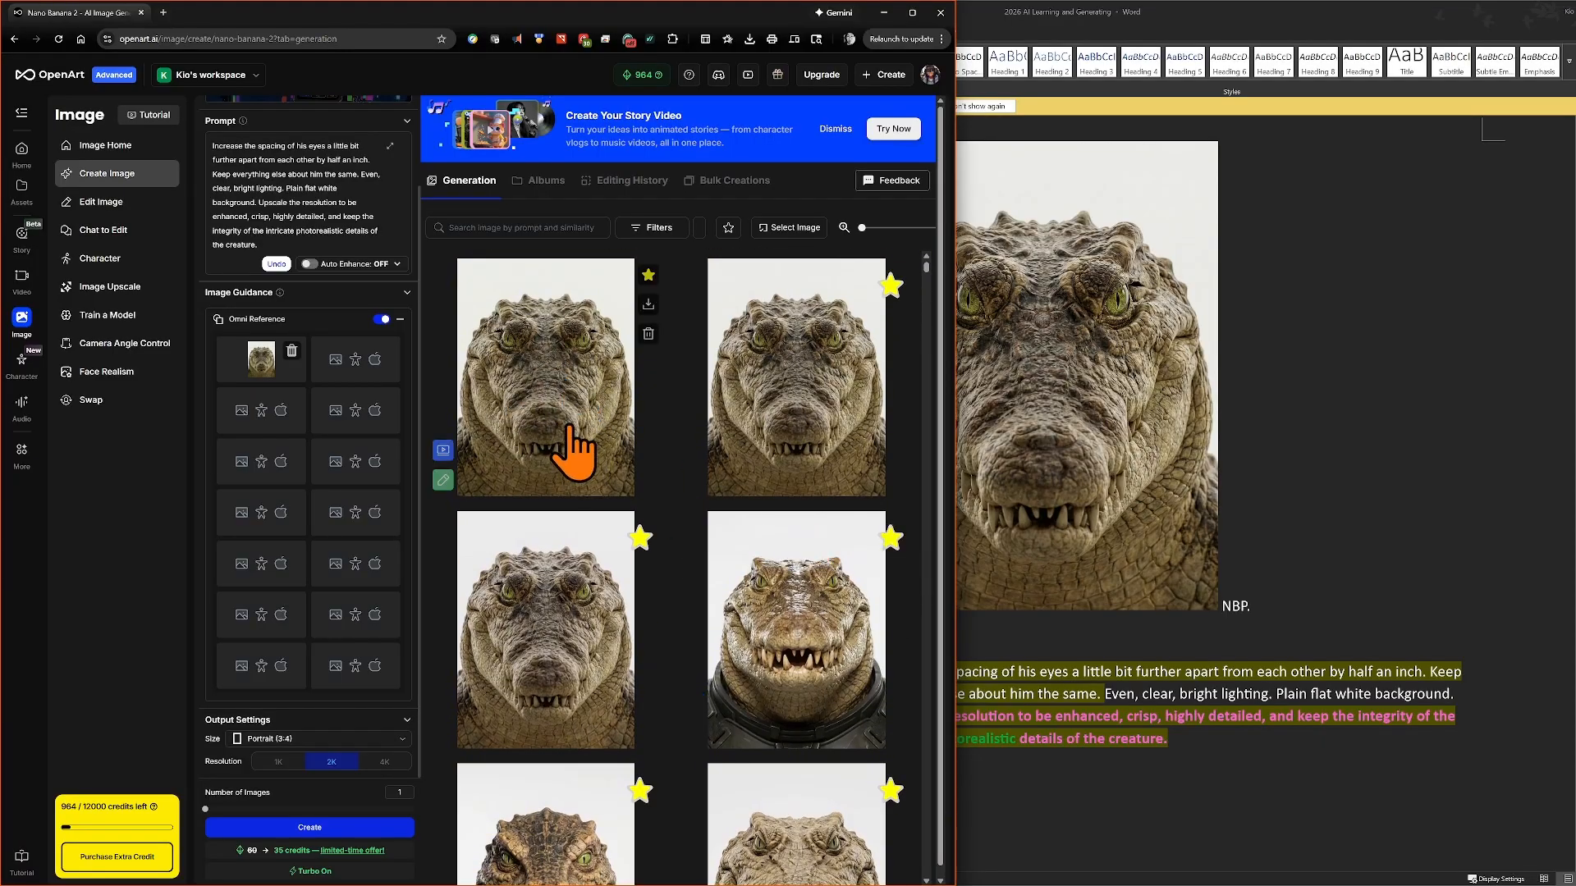
pyautogui.moveTo(773, 457)
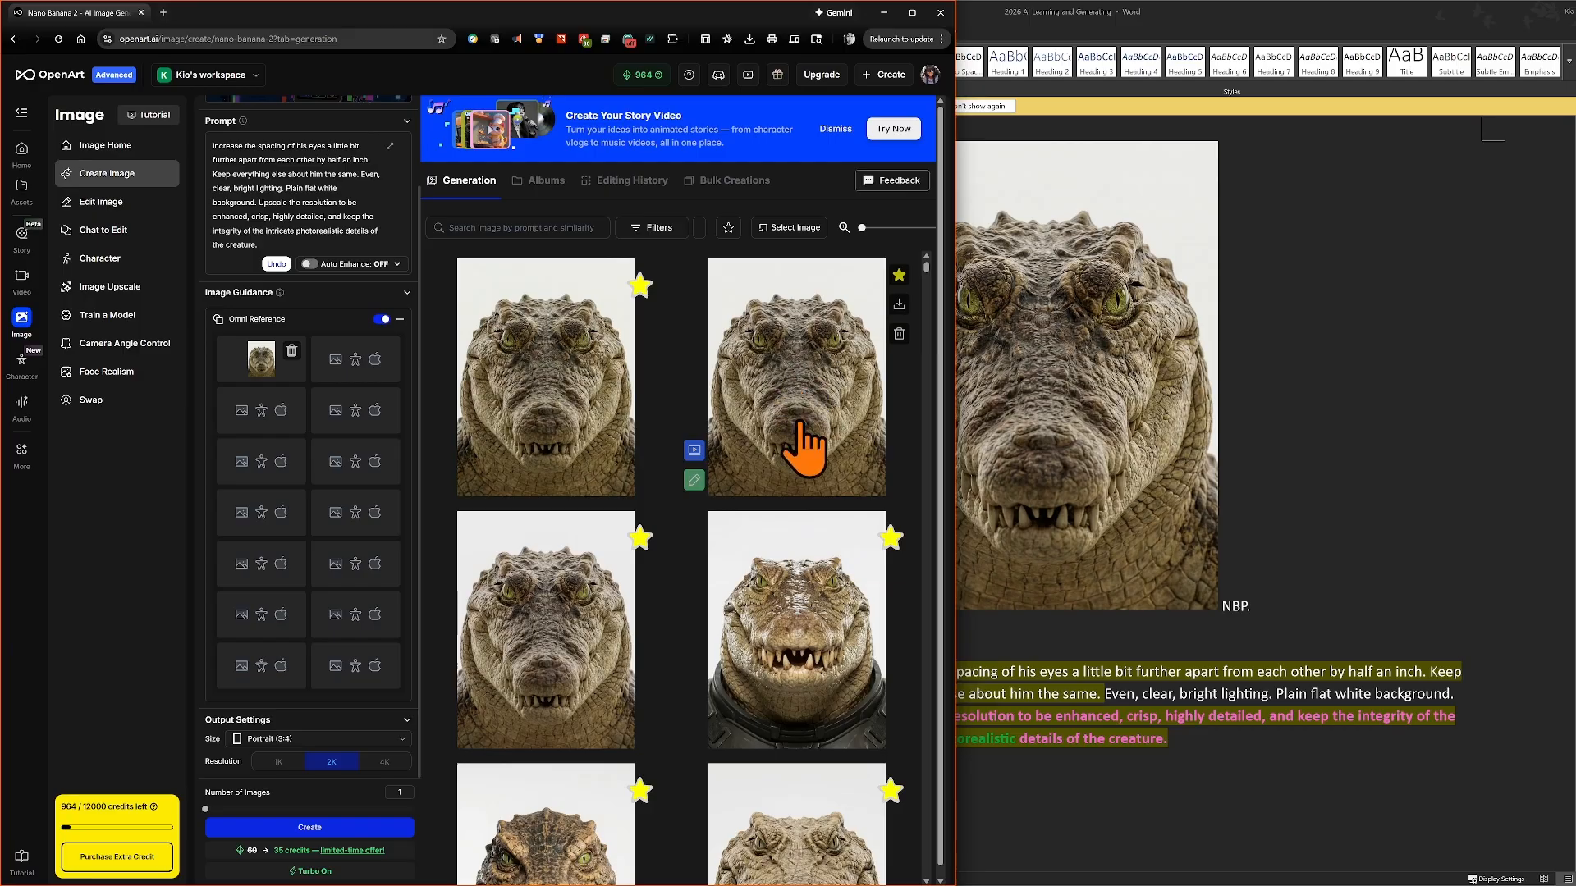
pyautogui.moveTo(591, 598)
# - Enlarge the second-newest crocodile generation and compare it with the newest one
pyautogui.click(789, 398)
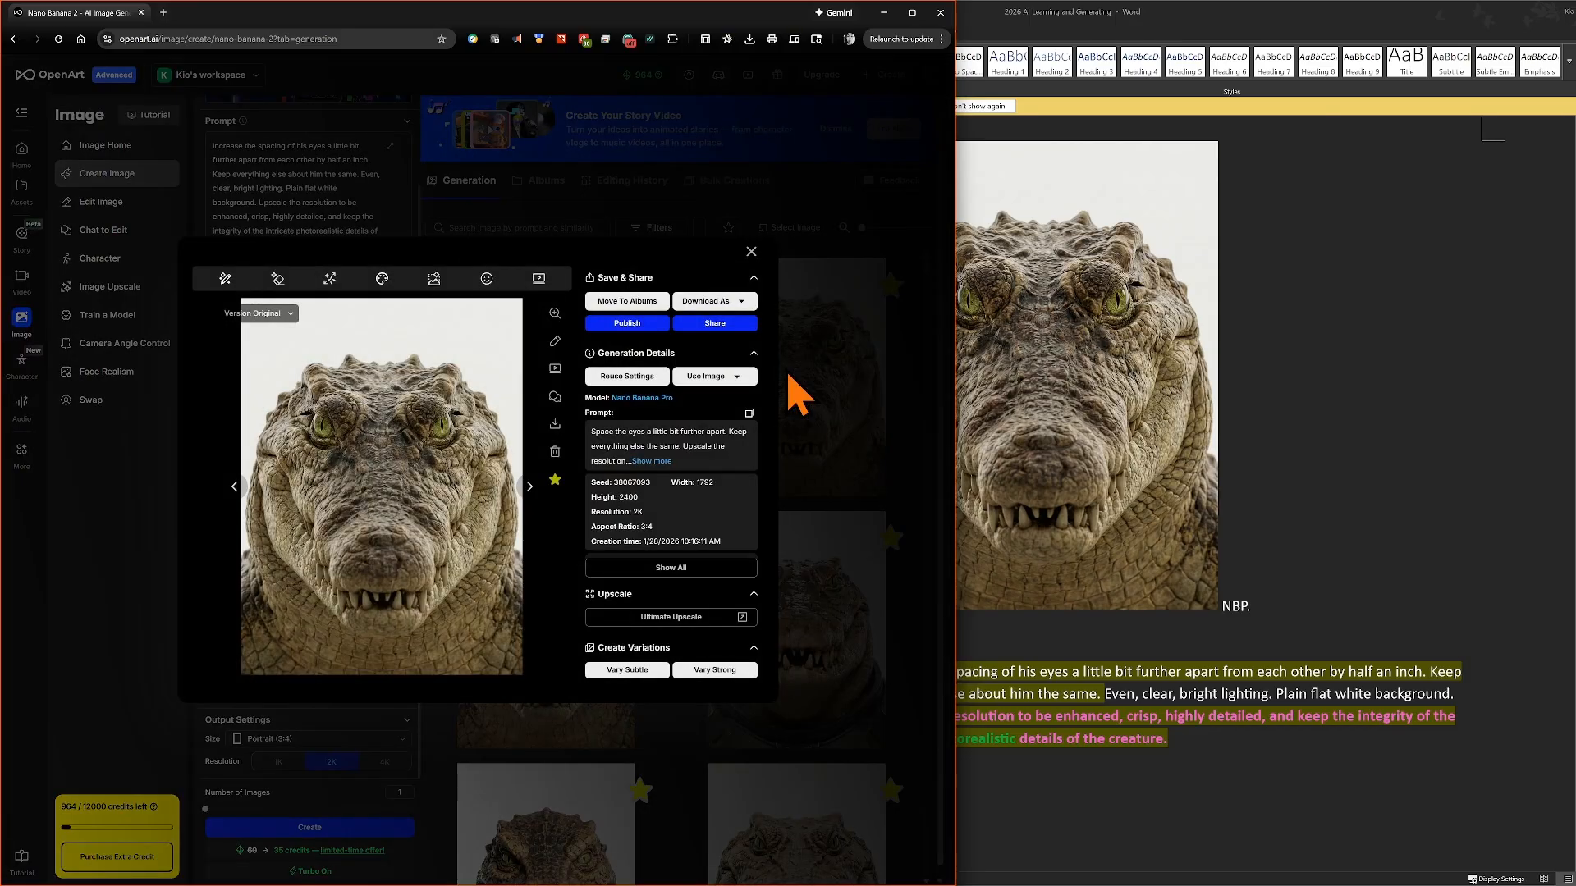
pyautogui.click(554, 313)
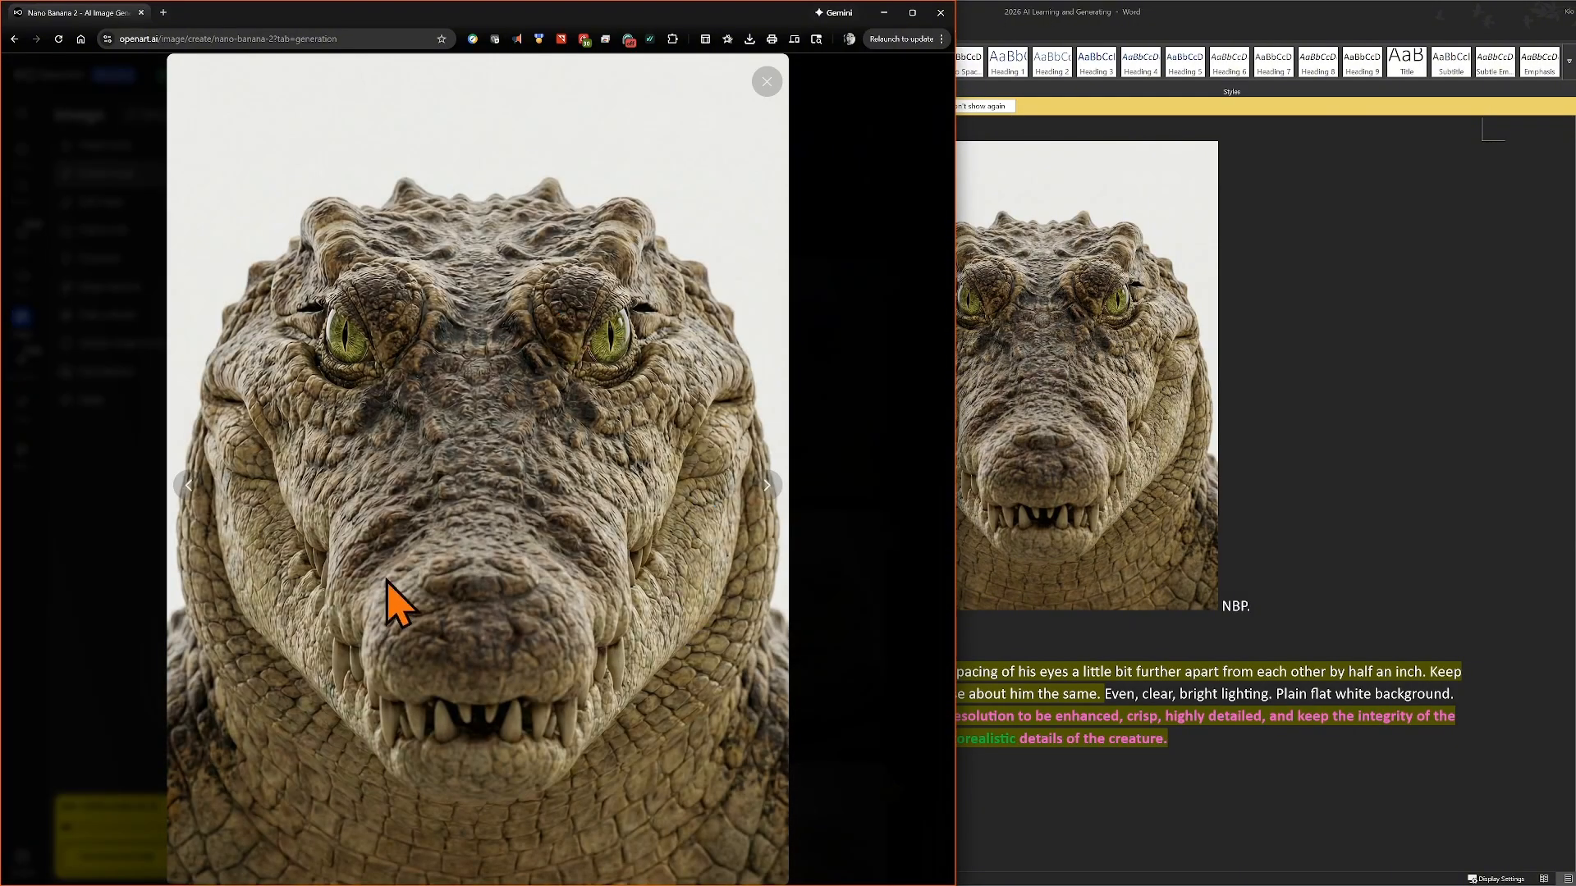
pyautogui.click(187, 484)
pyautogui.click(767, 82)
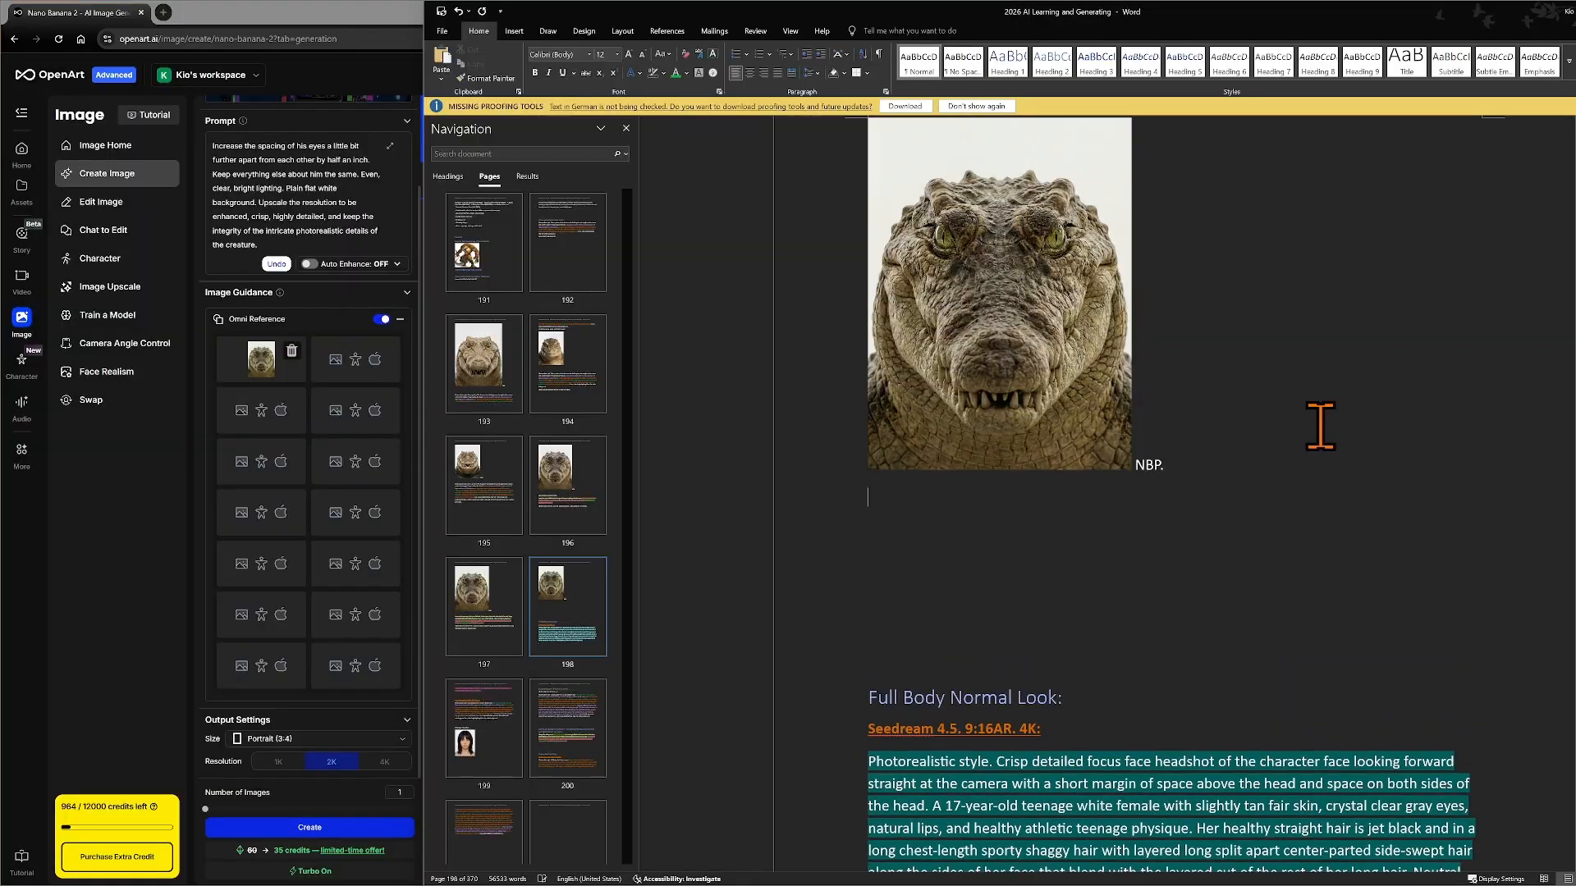
# - In the Word document, remove the highlighting from the half-inch eye-spacing prompt
pyautogui.scroll(10, 1215, 410)
pyautogui.scroll(3, 1192, 377)
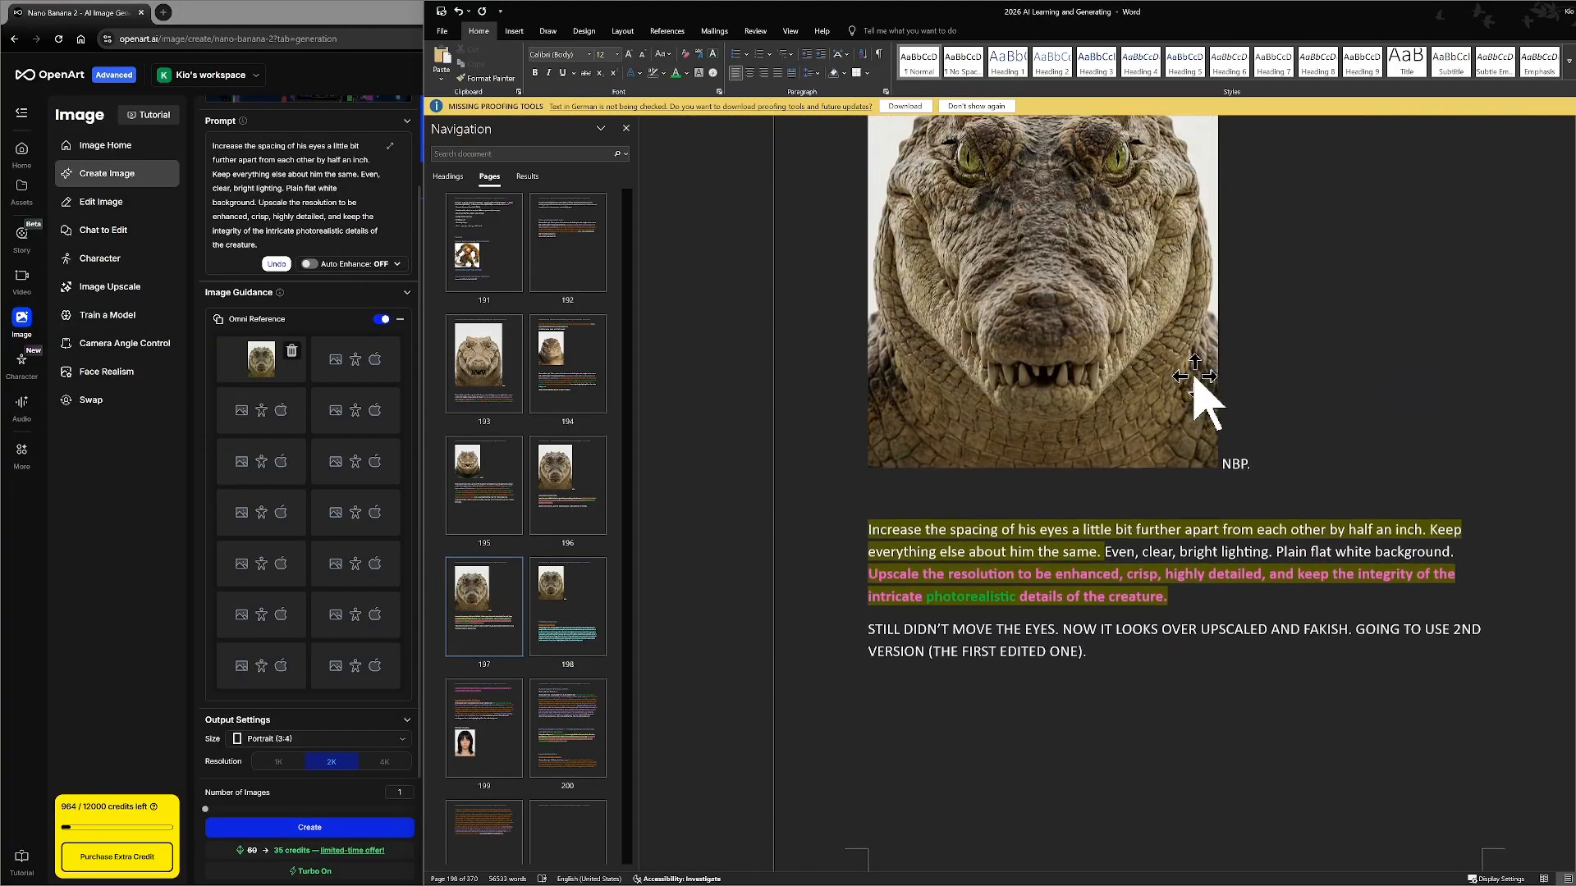
pyautogui.tripleClick(956, 577)
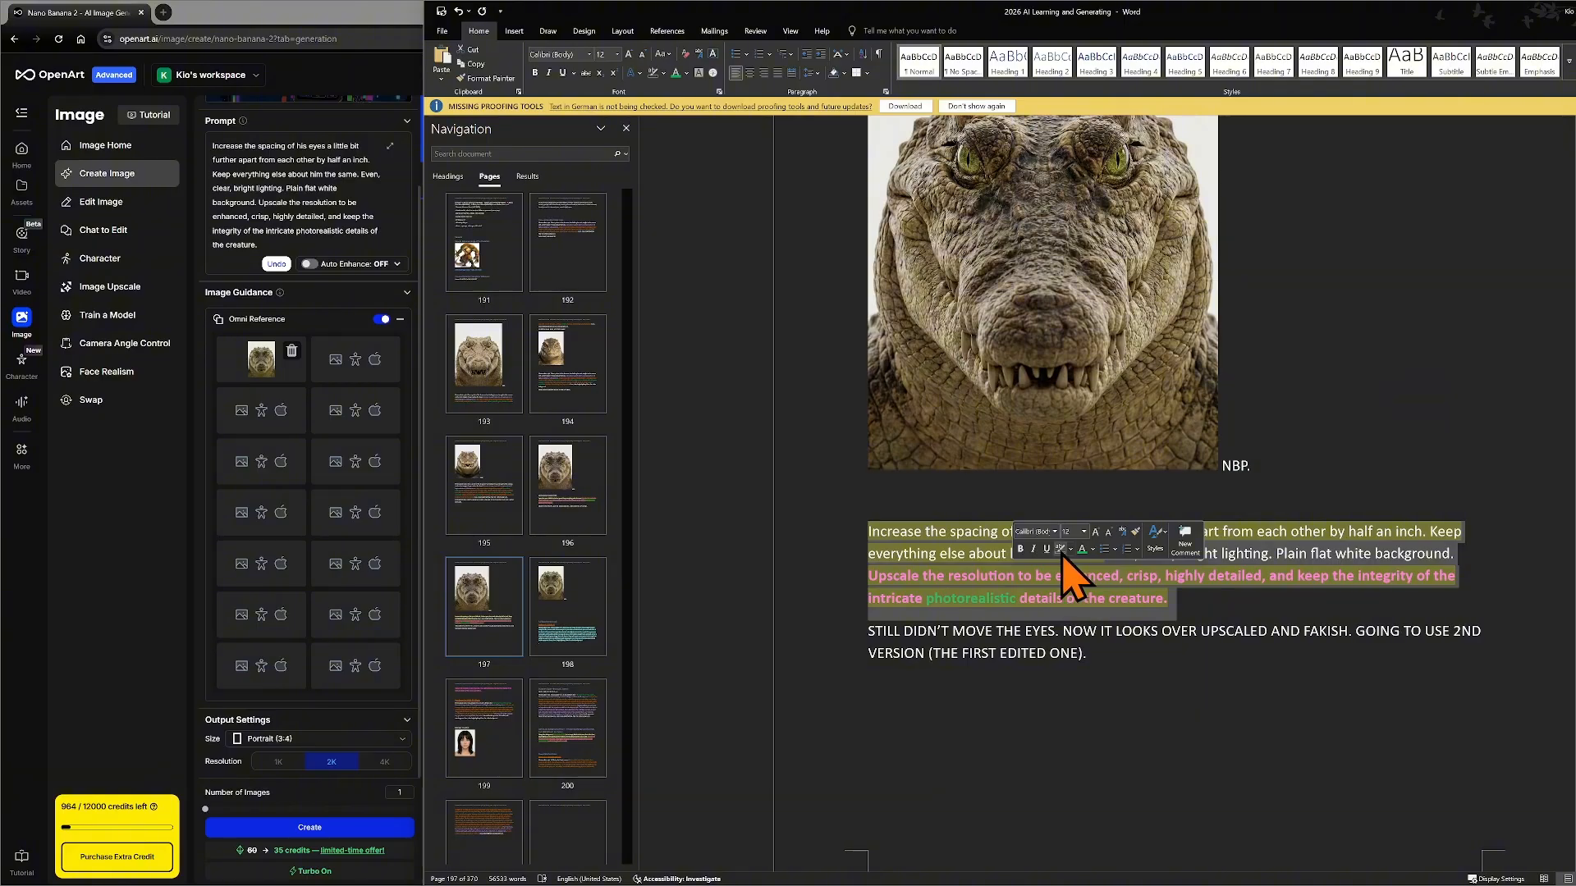
pyautogui.click(1067, 595)
# - Color the note "DIDN'T MOVE HIS EYES, BUT THE DETAILS DID GET A LITTLE BETTER. TRY AGAIN." green
pyautogui.scroll(3, 1038, 591)
pyautogui.scroll(2, 1036, 566)
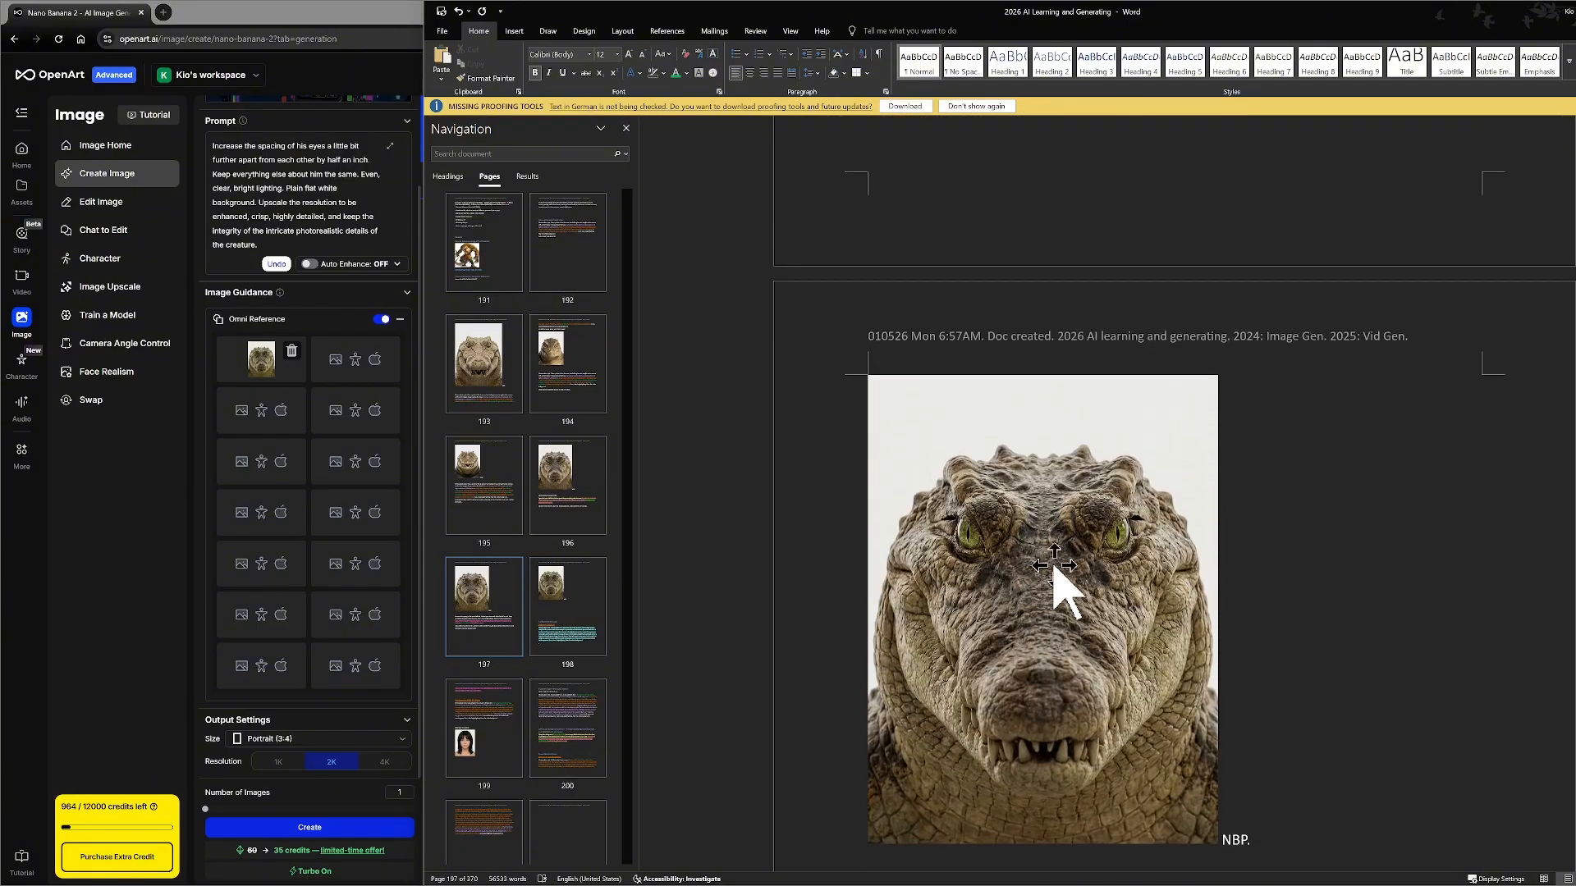
pyautogui.scroll(10, 1086, 598)
pyautogui.scroll(1, 1078, 575)
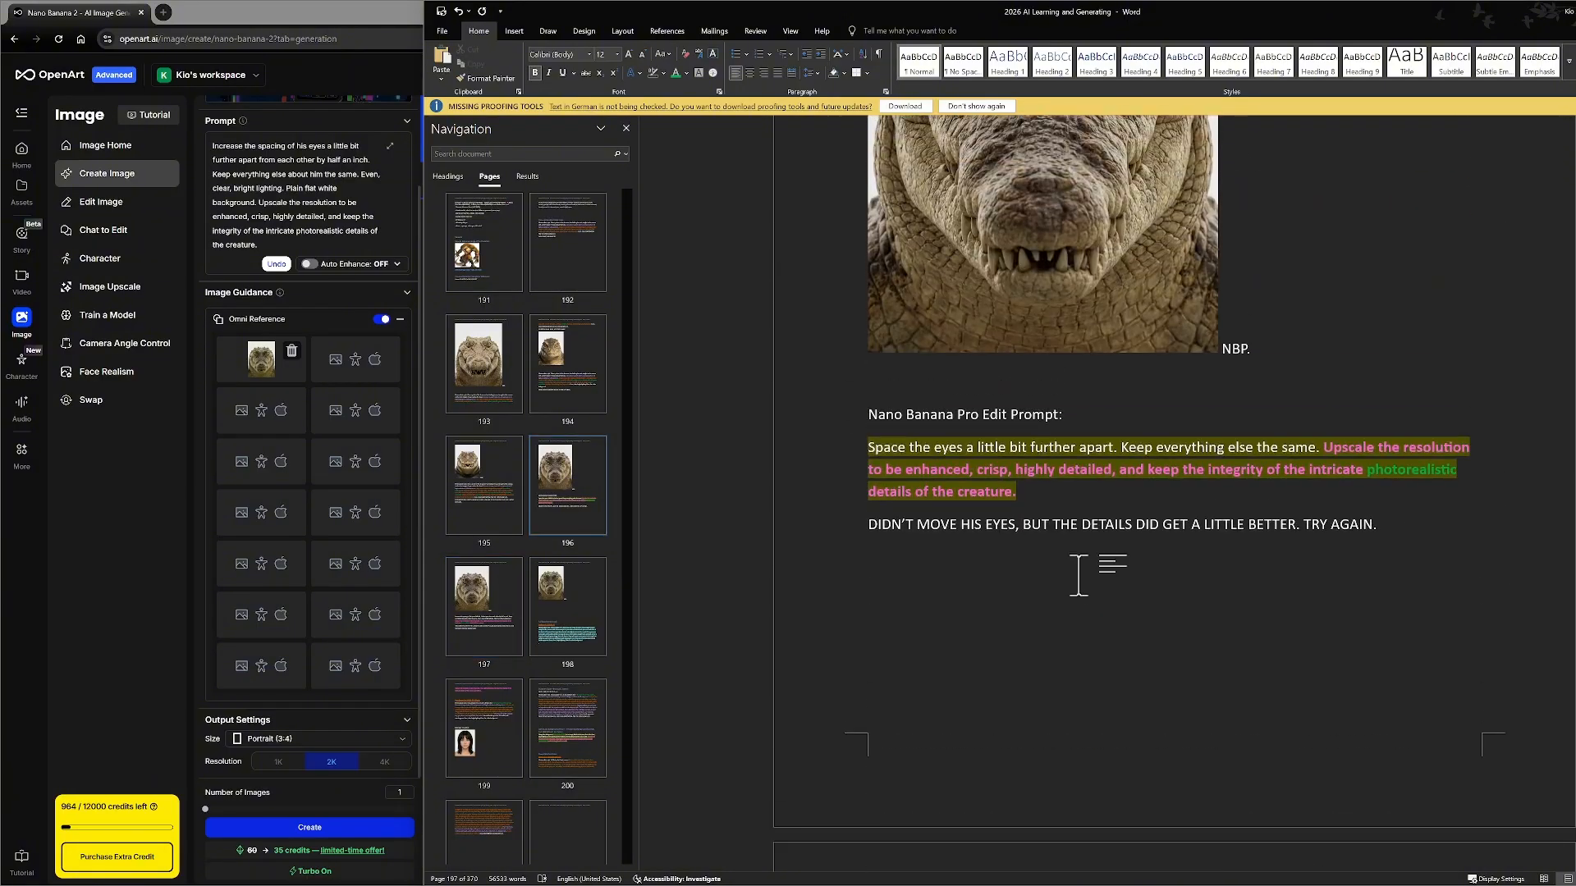
pyautogui.doubleClick(1187, 574)
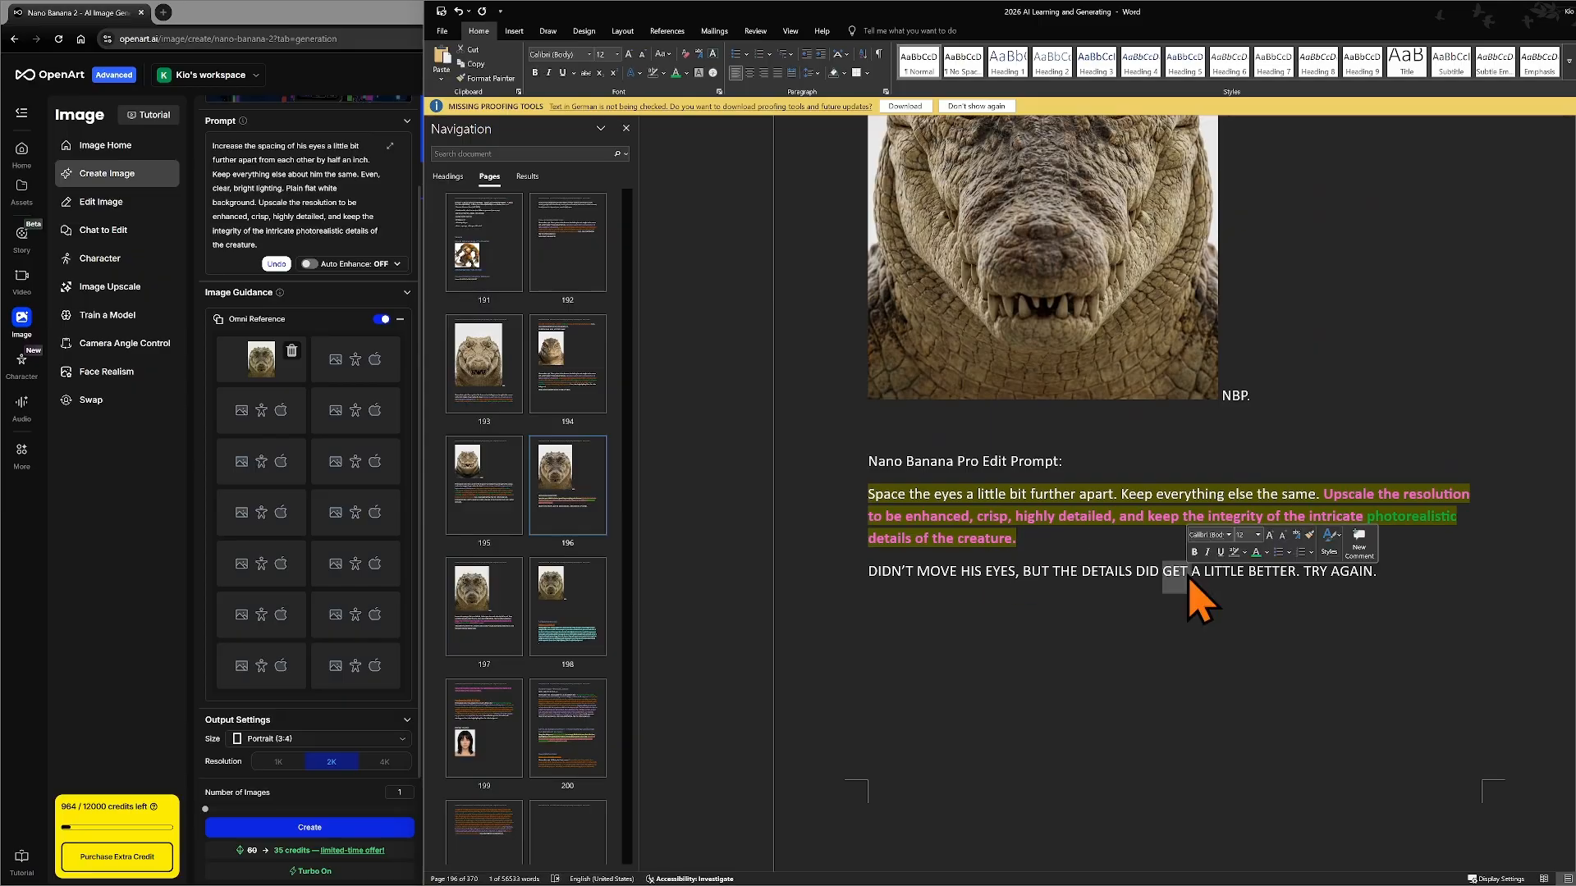
pyautogui.tripleClick(1190, 577)
pyautogui.doubleClick(1188, 574)
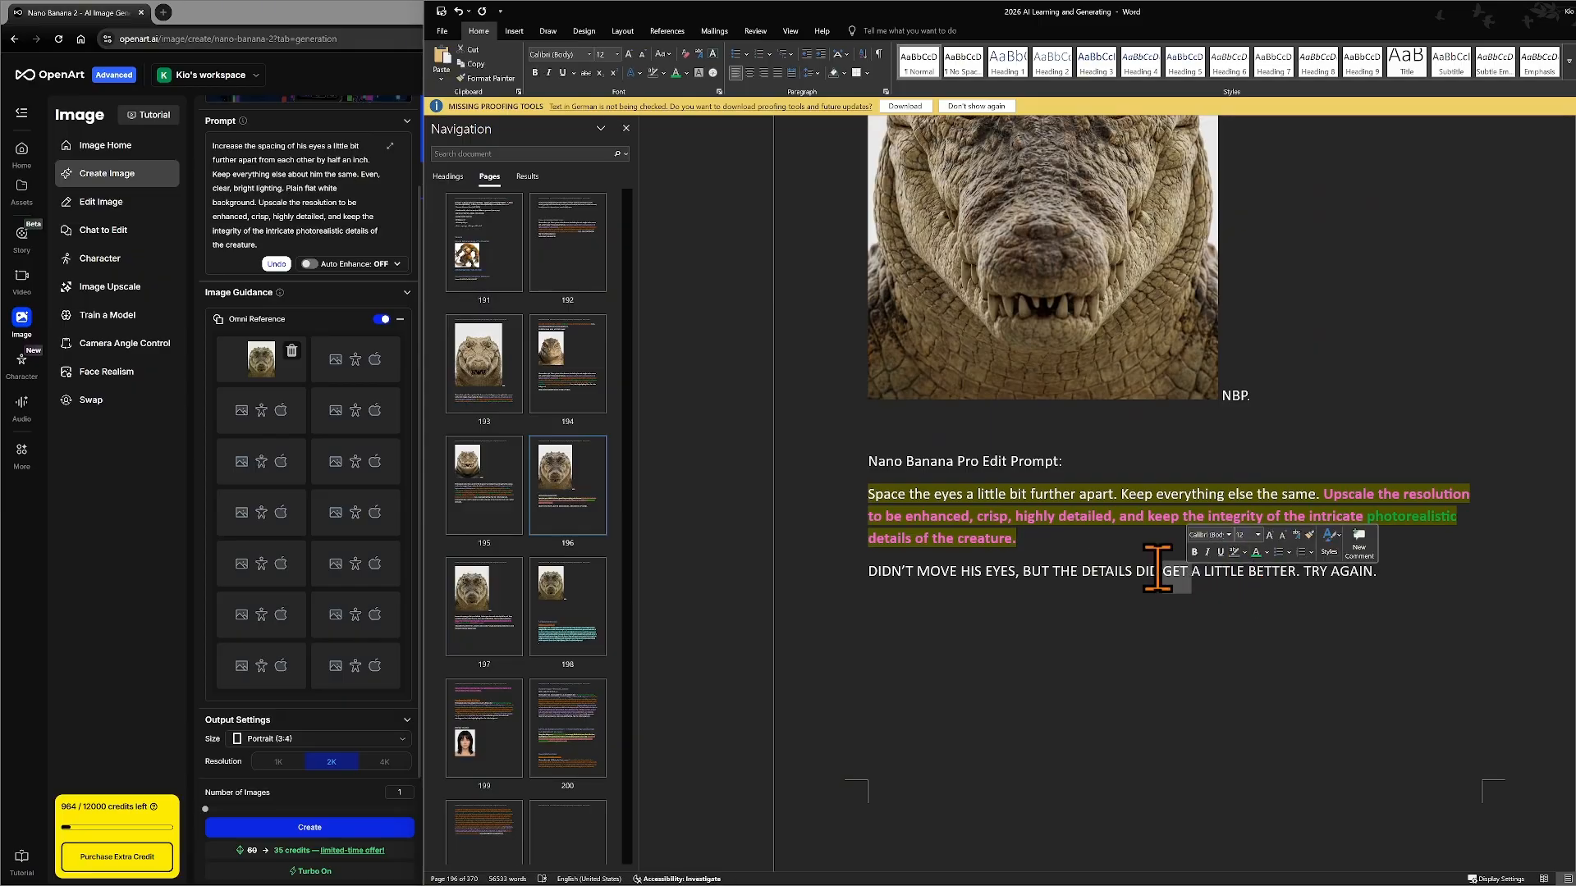
pyautogui.tripleClick(1149, 574)
pyautogui.click(1222, 548)
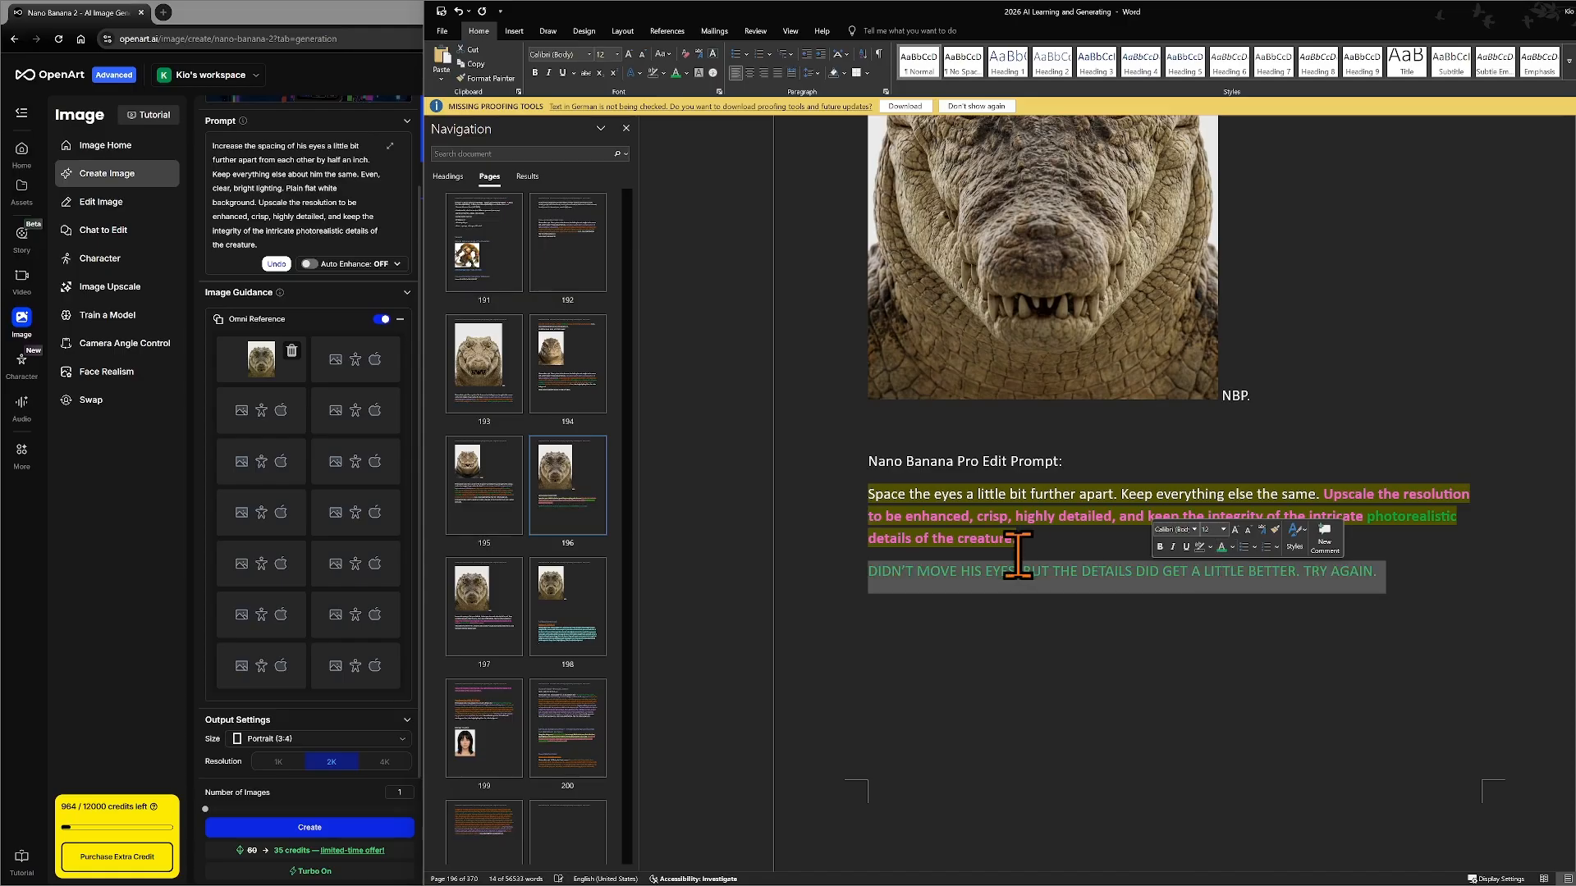
pyautogui.click(1017, 552)
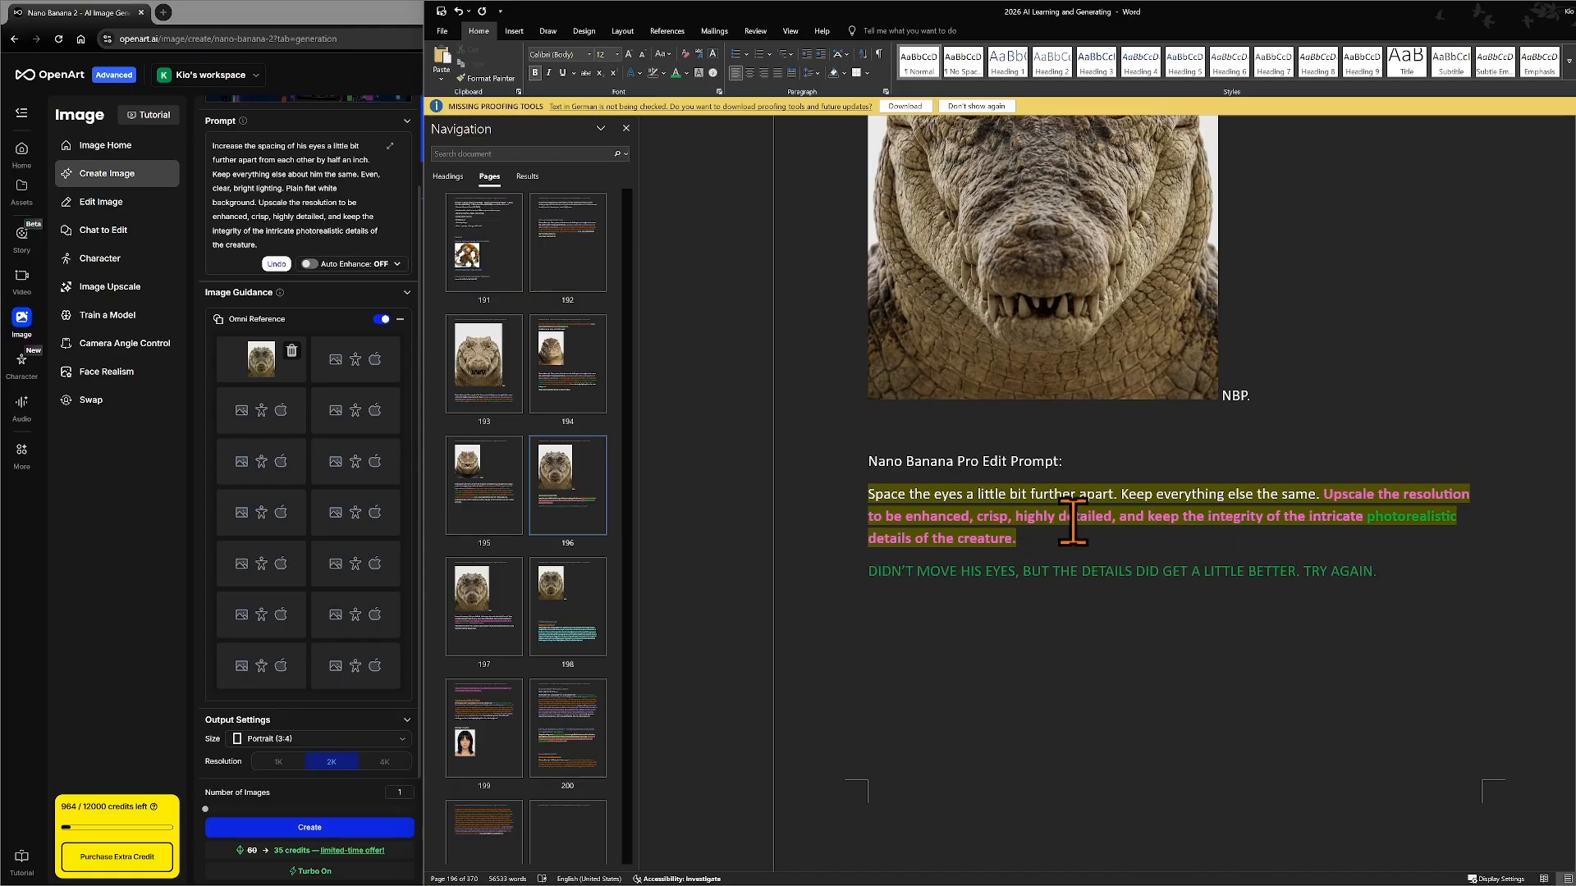
# - Color the NBP label beside the crocodile image above the half-inch prompt green, and center that image's line
pyautogui.scroll(-5, 1067, 530)
pyautogui.scroll(-3, 1075, 525)
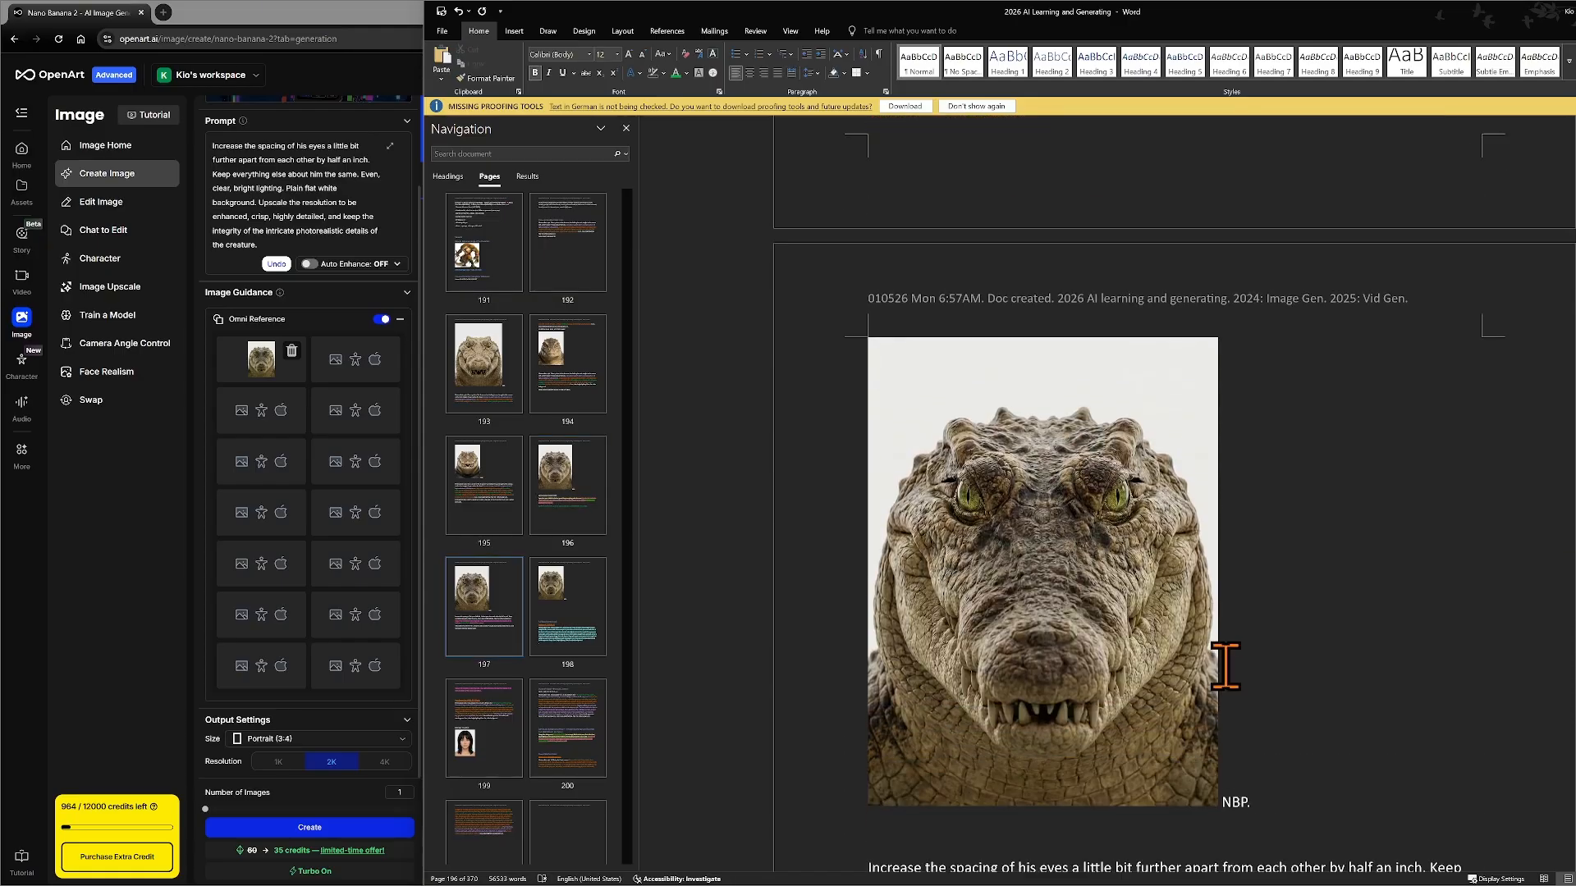
pyautogui.moveTo(1222, 746); pyautogui.dragTo(1261, 757)
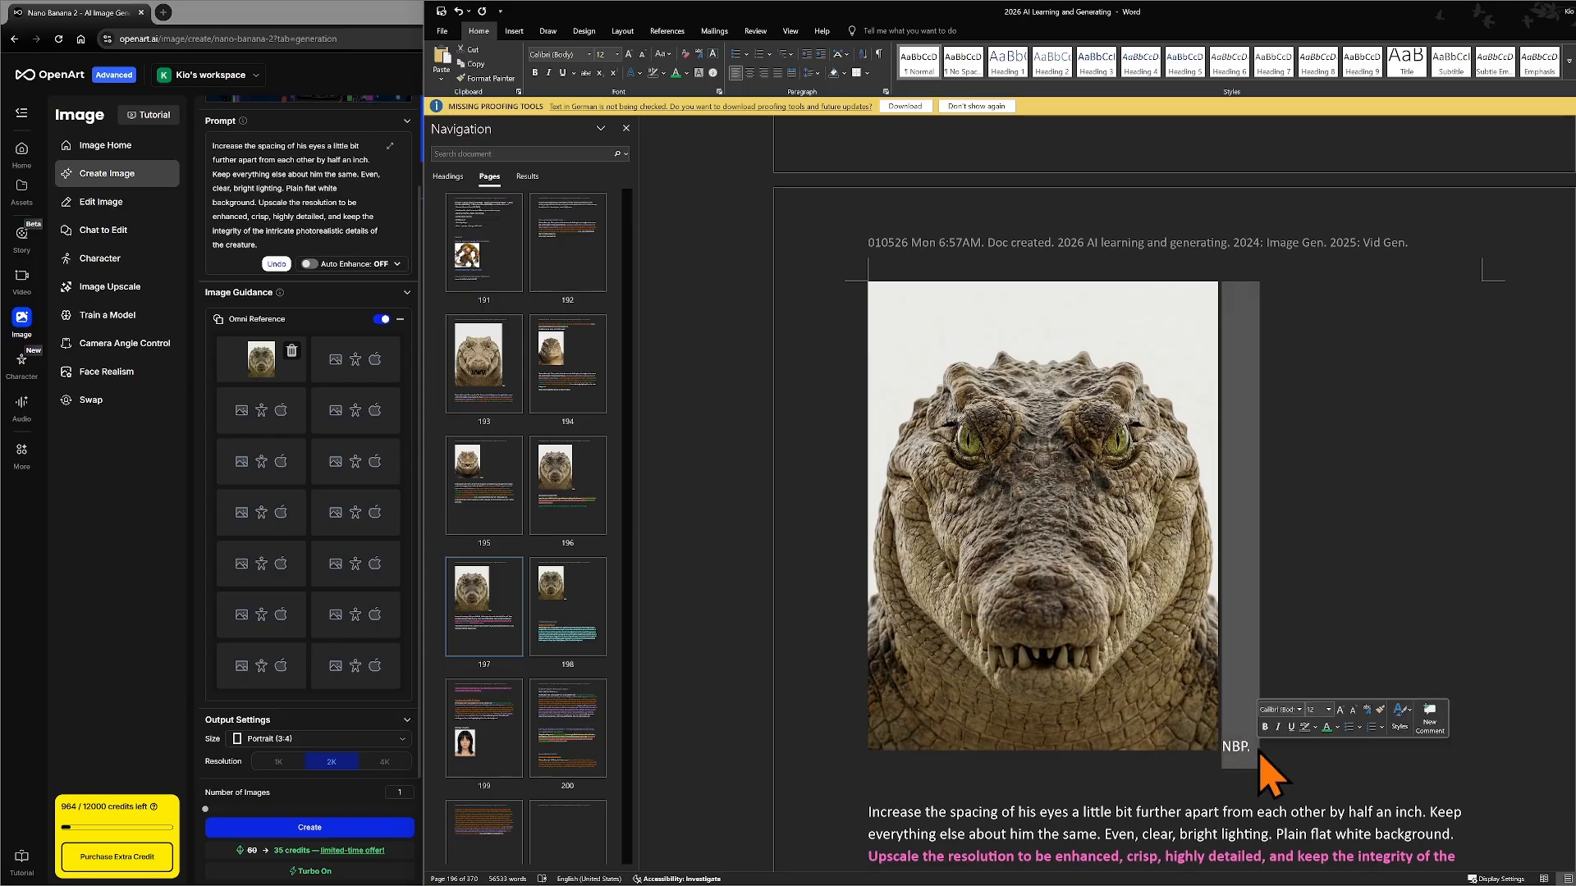
pyautogui.click(1328, 727)
pyautogui.click(1191, 711)
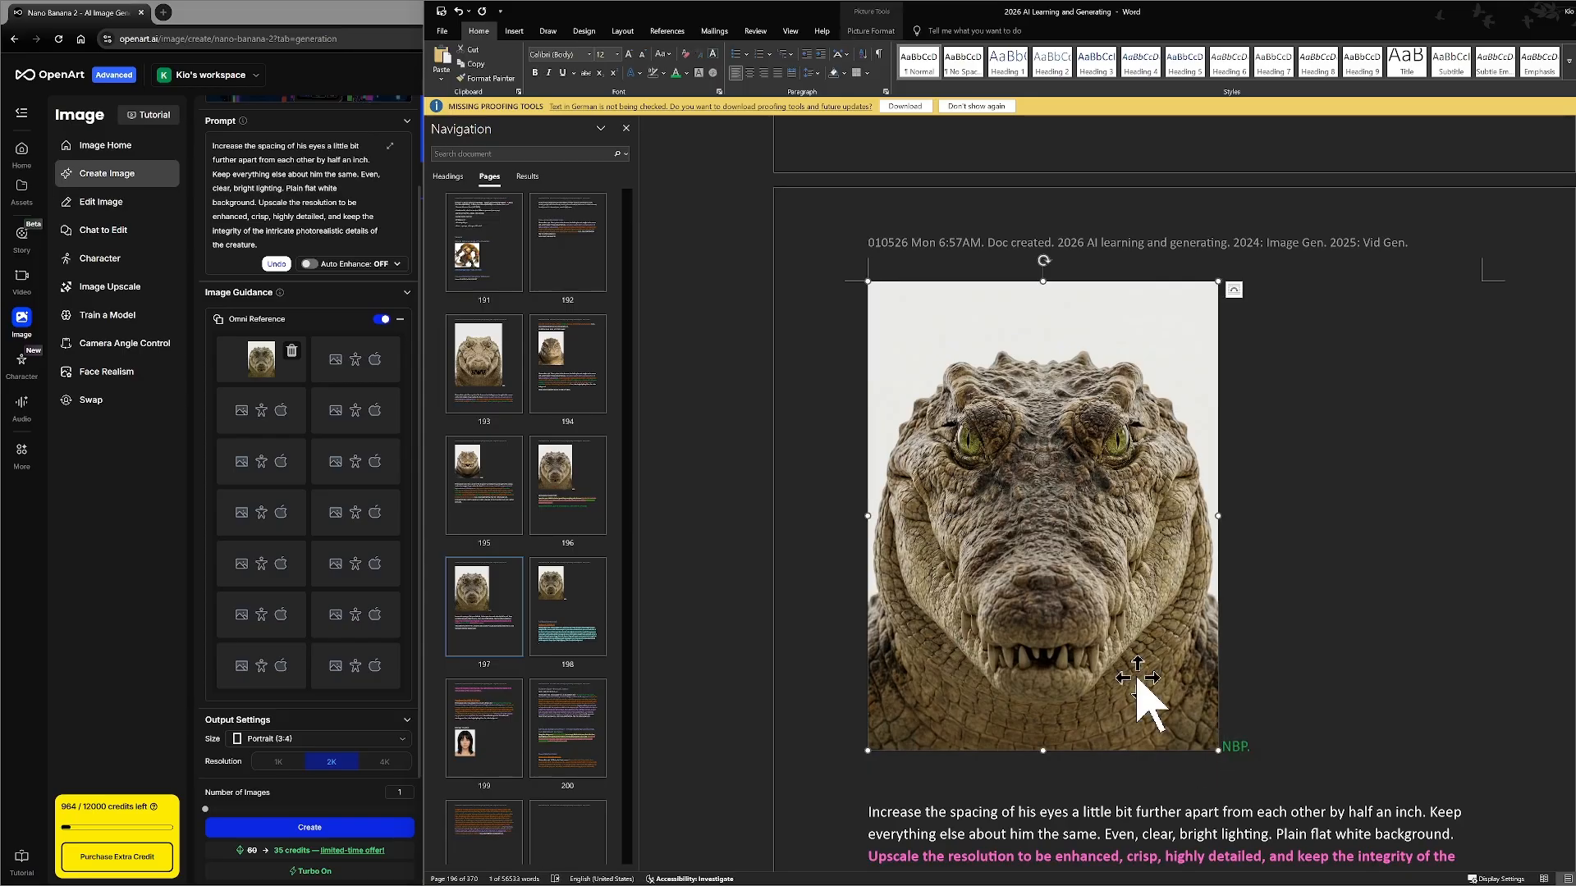
pyautogui.click(750, 73)
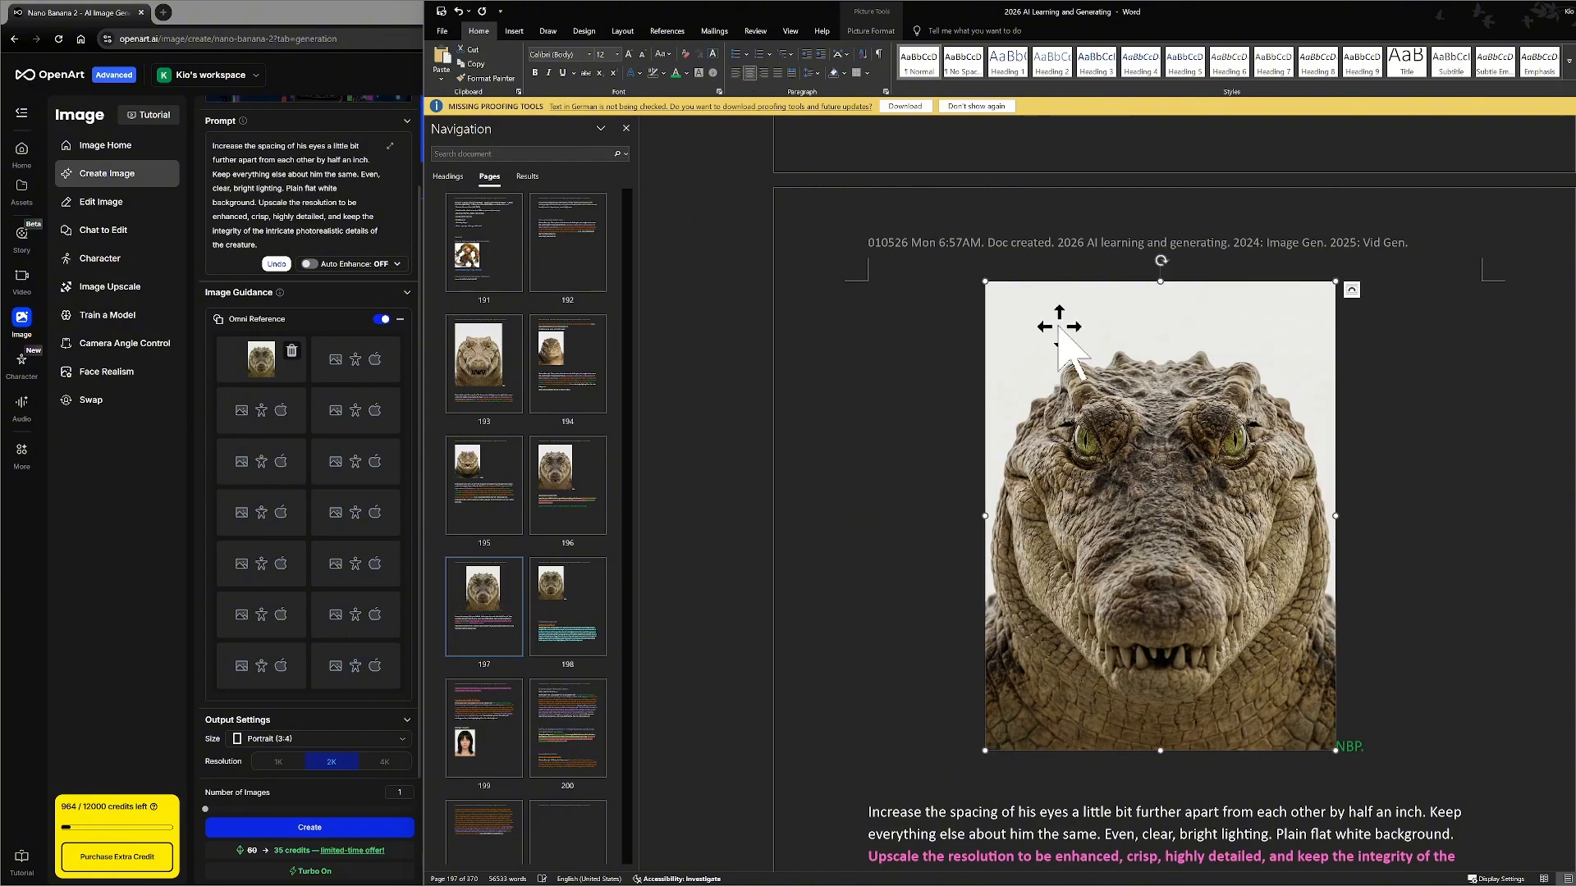
# - Deselect the crocodile picture on page 197 and review it with the half-inch eye-spacing prompt and verdict note
pyautogui.click(1416, 712)
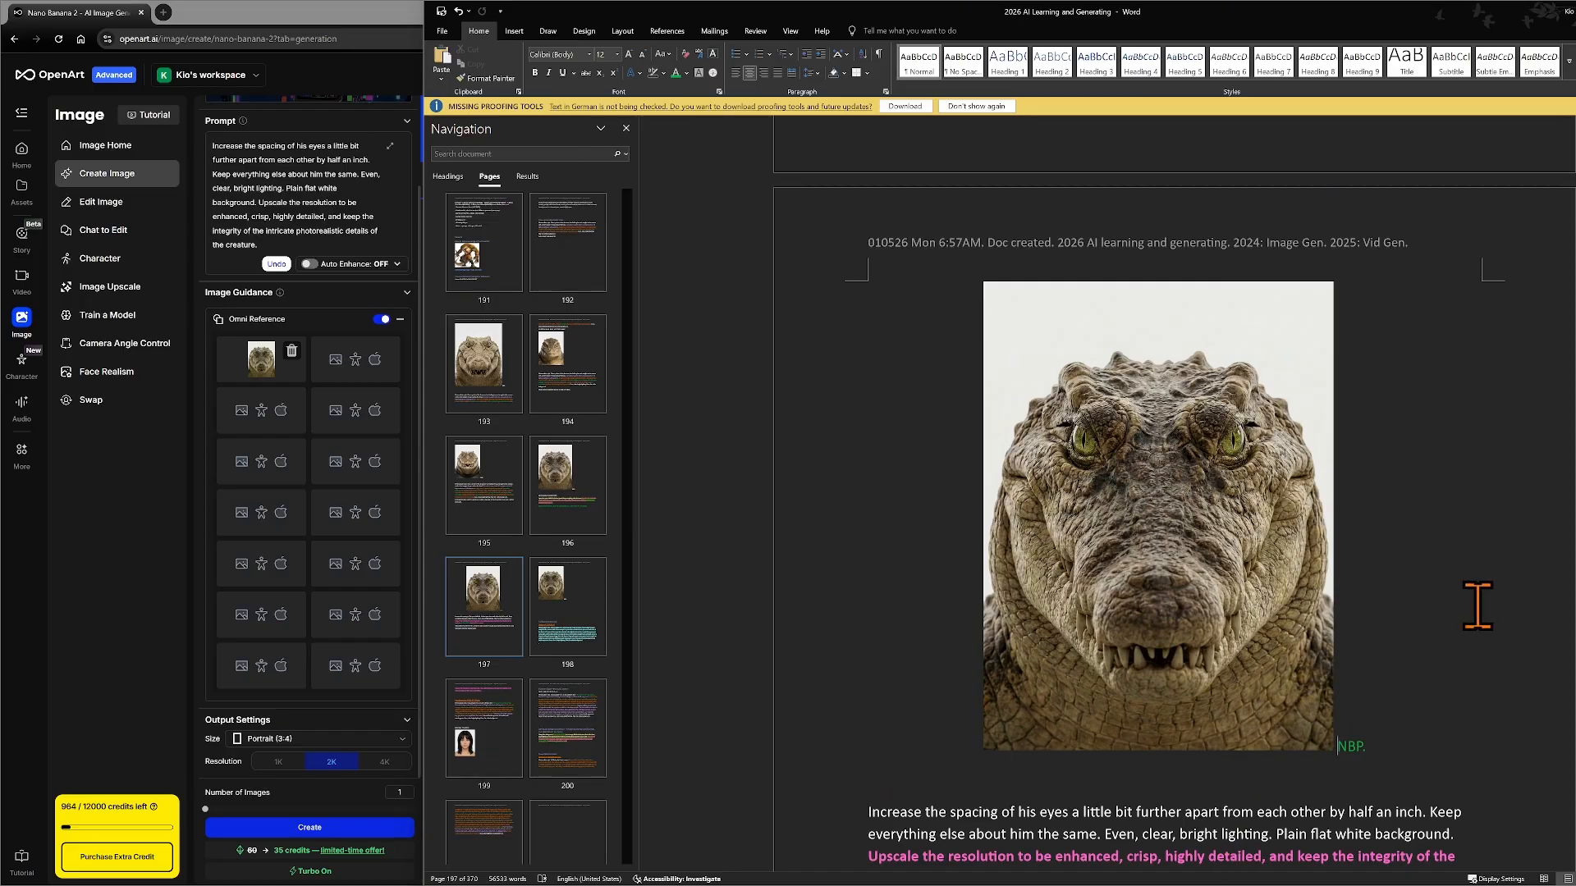
pyautogui.scroll(-1, 1477, 606)
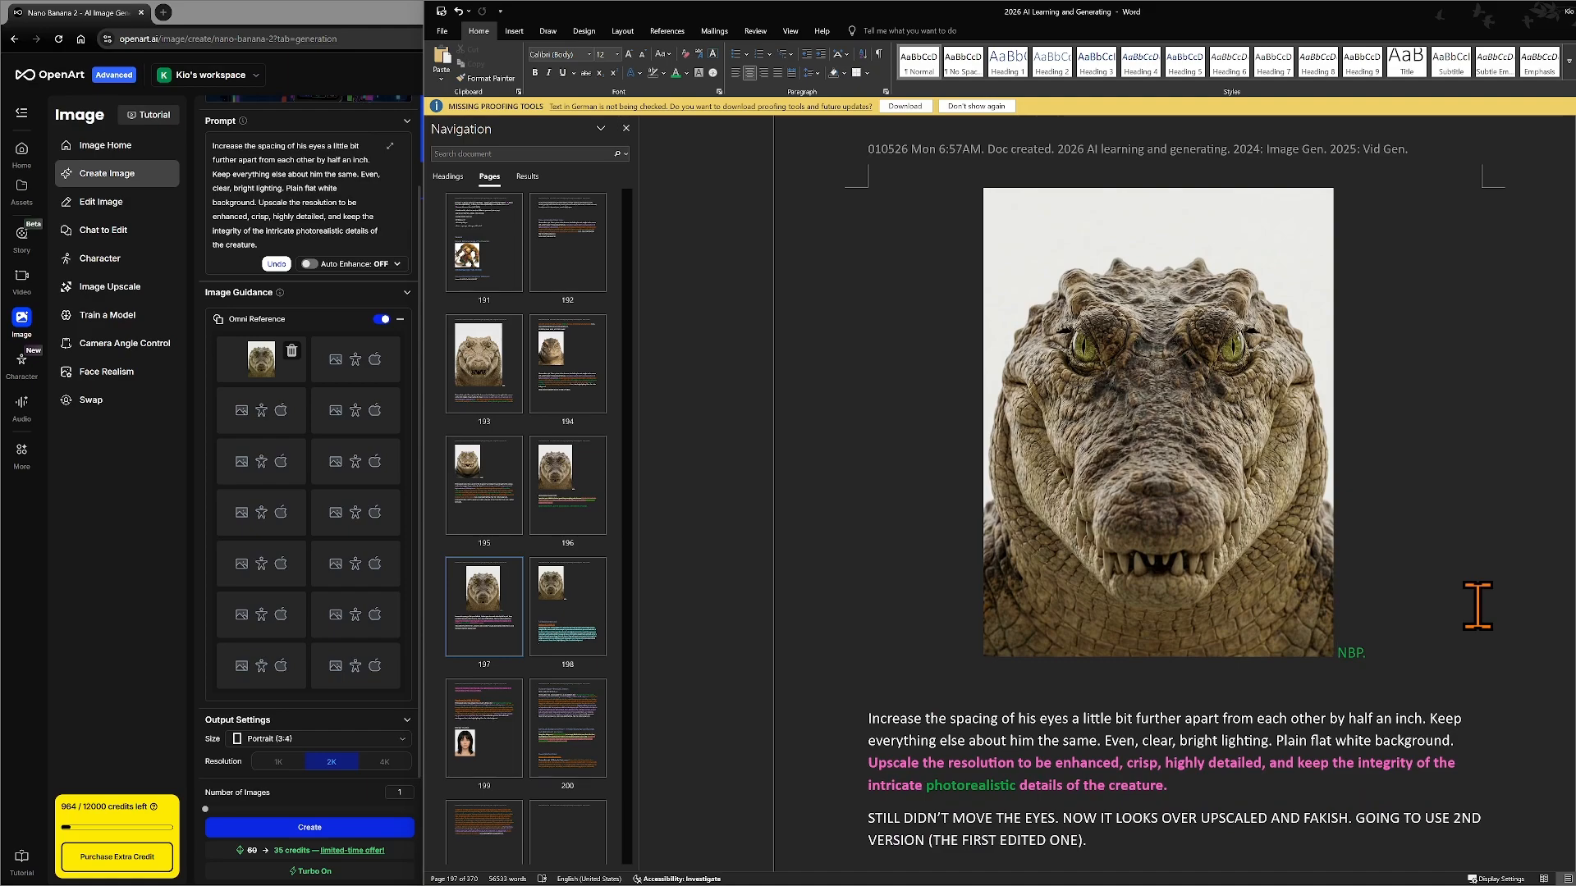
pyautogui.scroll(1, 1477, 606)
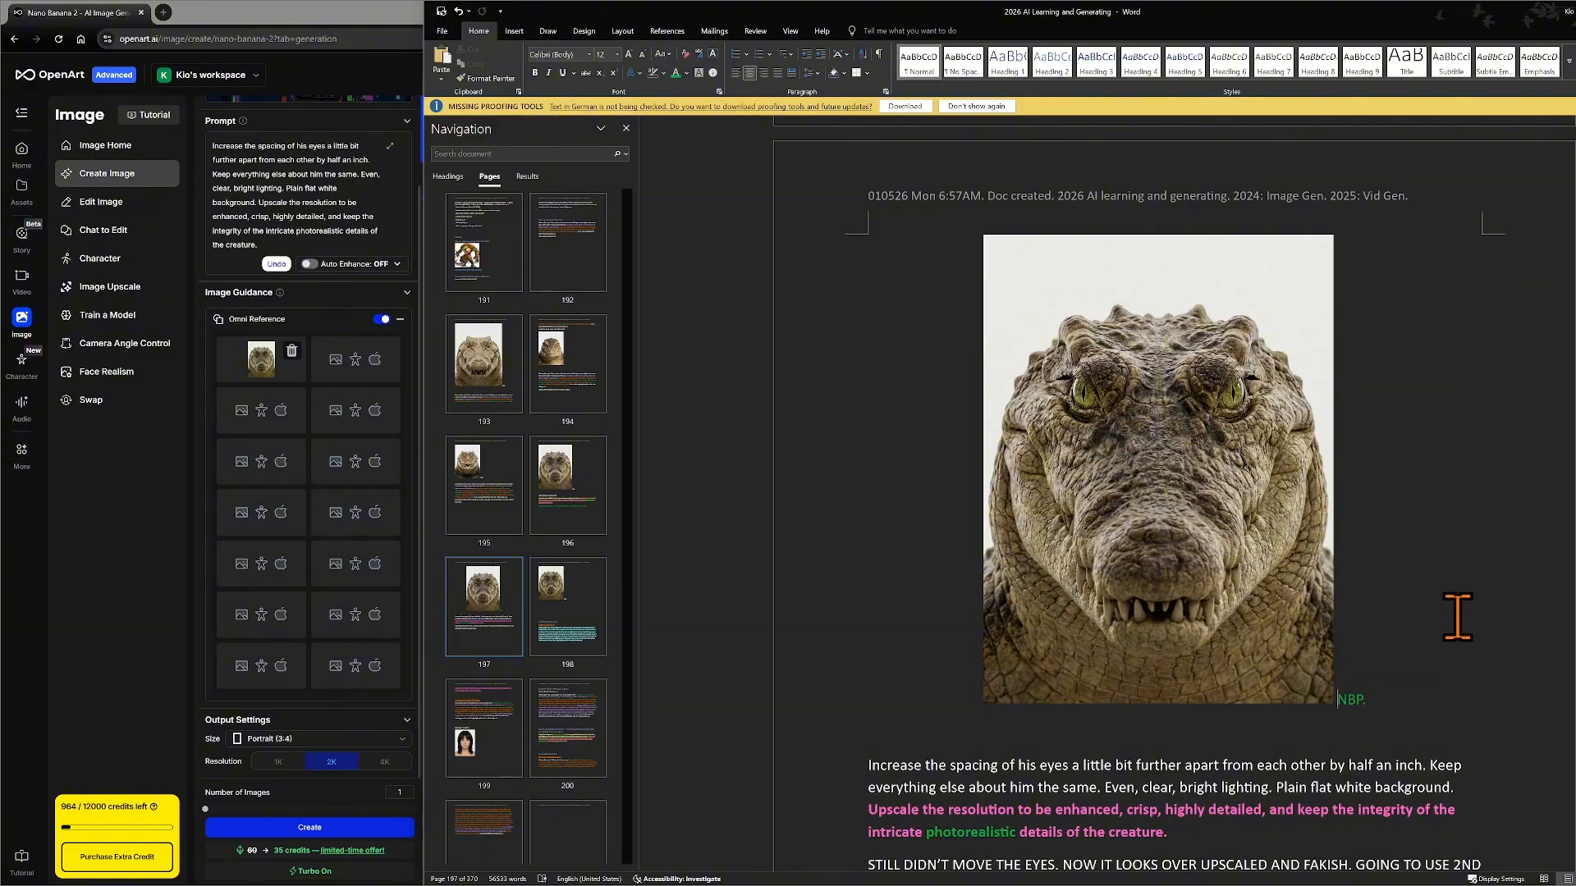
pyautogui.scroll(3, 1457, 617)
pyautogui.scroll(-3, 1457, 617)
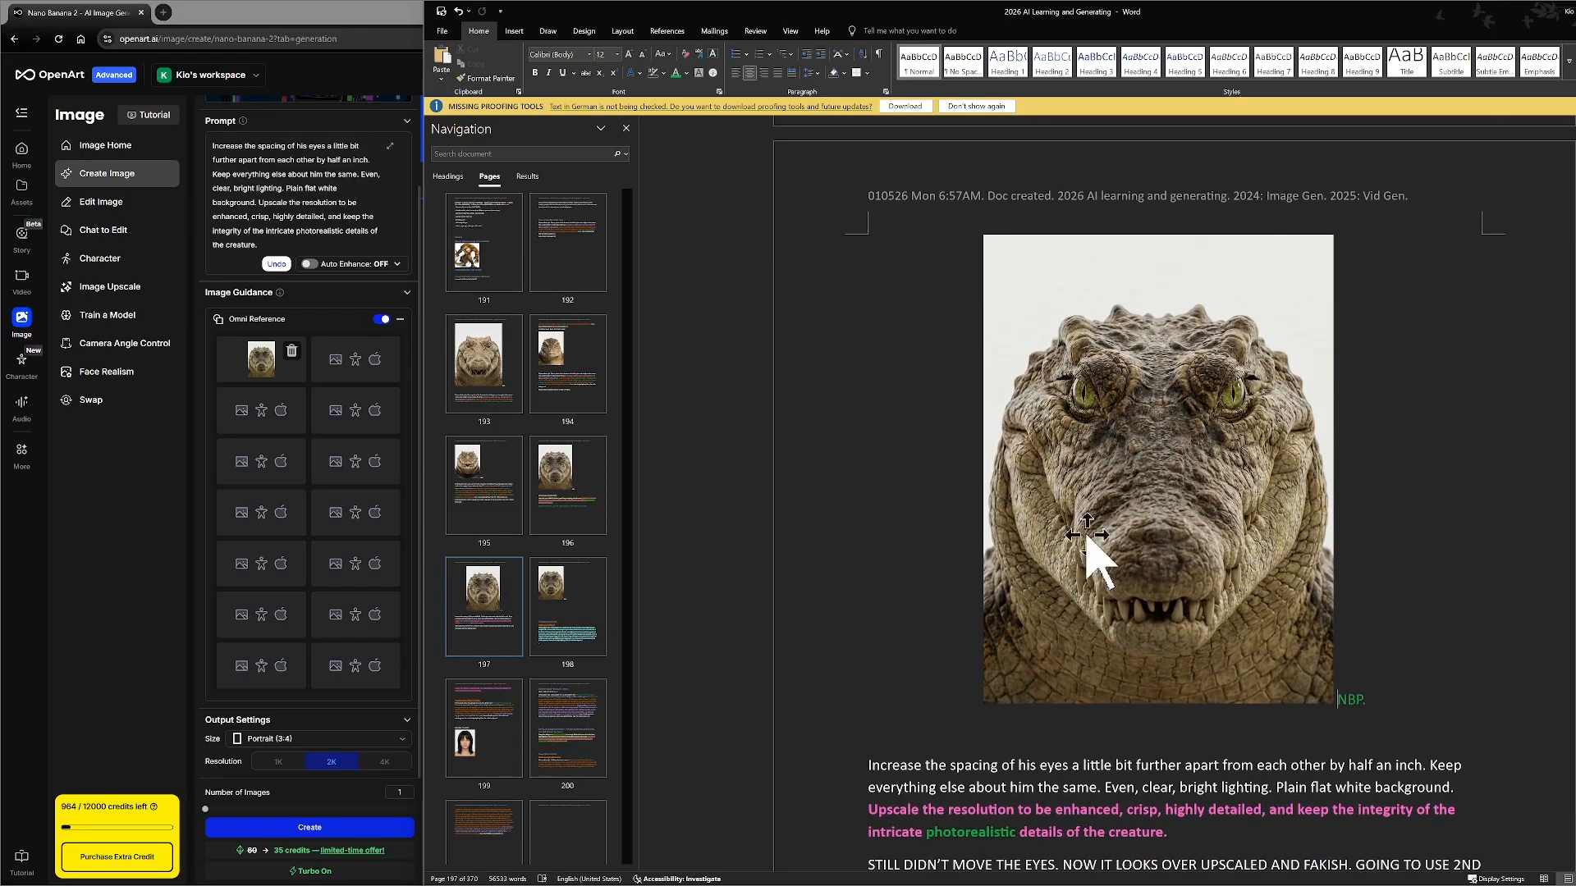
pyautogui.scroll(-5, 1376, 614)
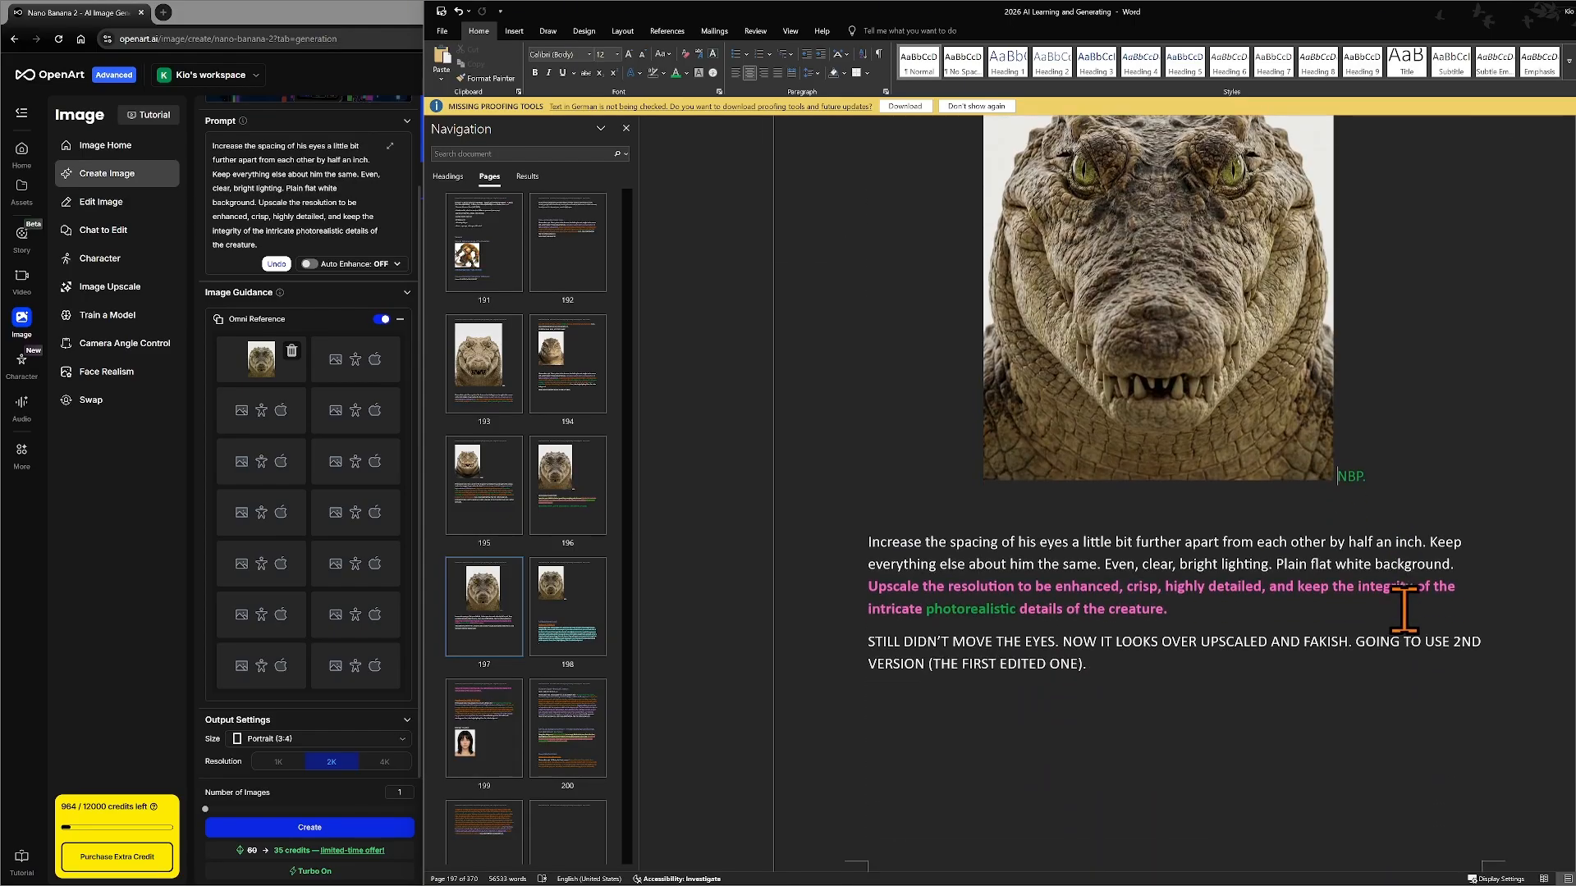
pyautogui.scroll(4, 1405, 607)
pyautogui.scroll(1, 1403, 609)
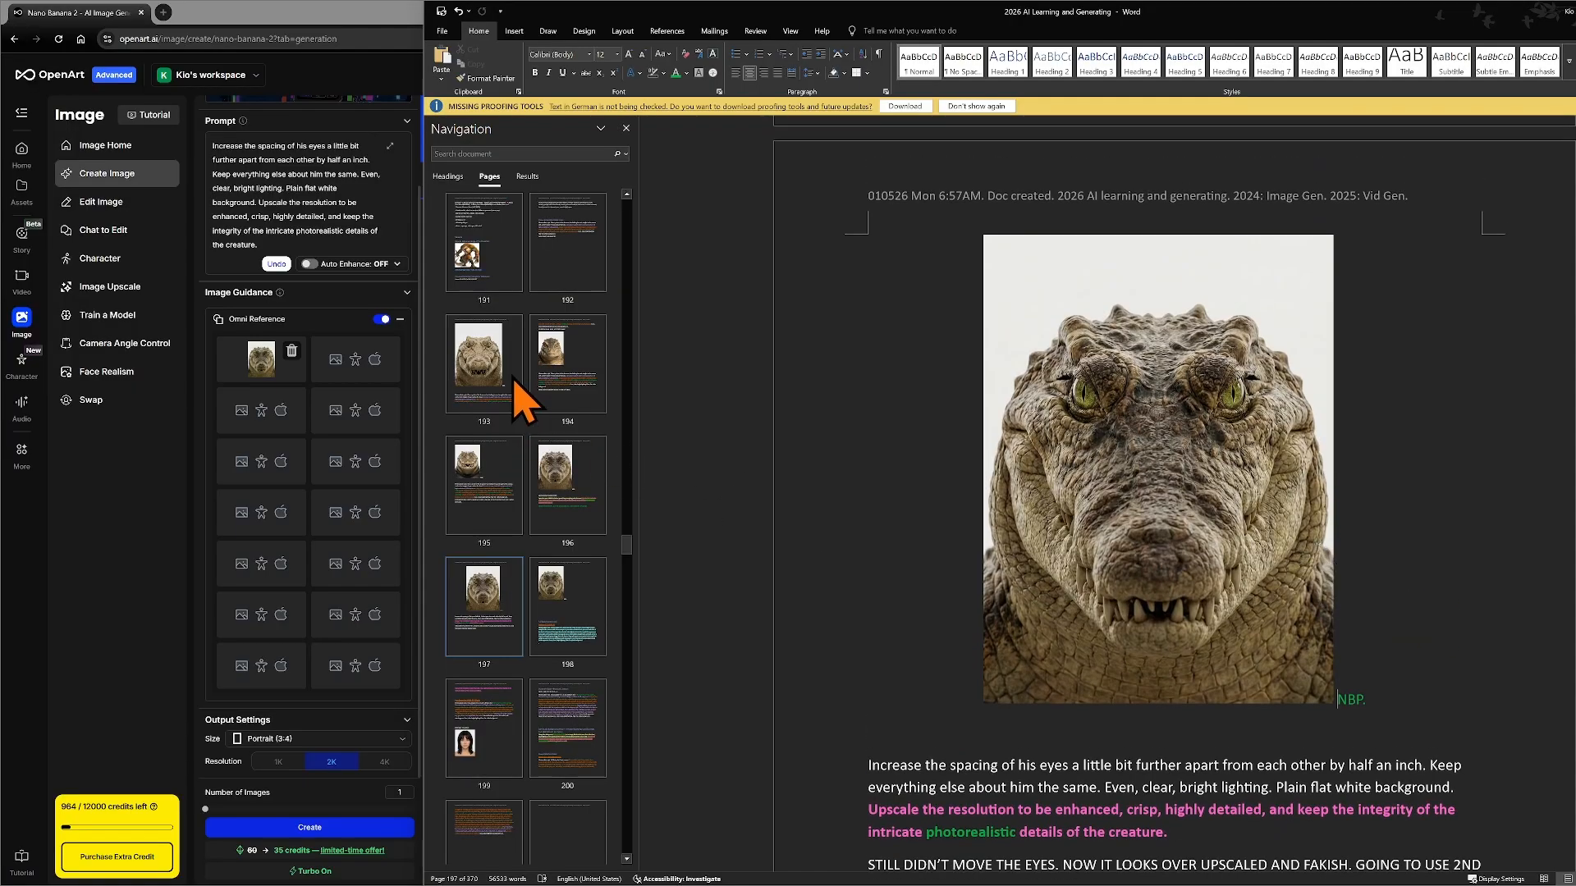
# - Go to page 191 of the document to view the headshot-to-full-body workflow outline and generation tips above the Sauvos heading
pyautogui.scroll(2, 511, 451)
pyautogui.click(493, 501)
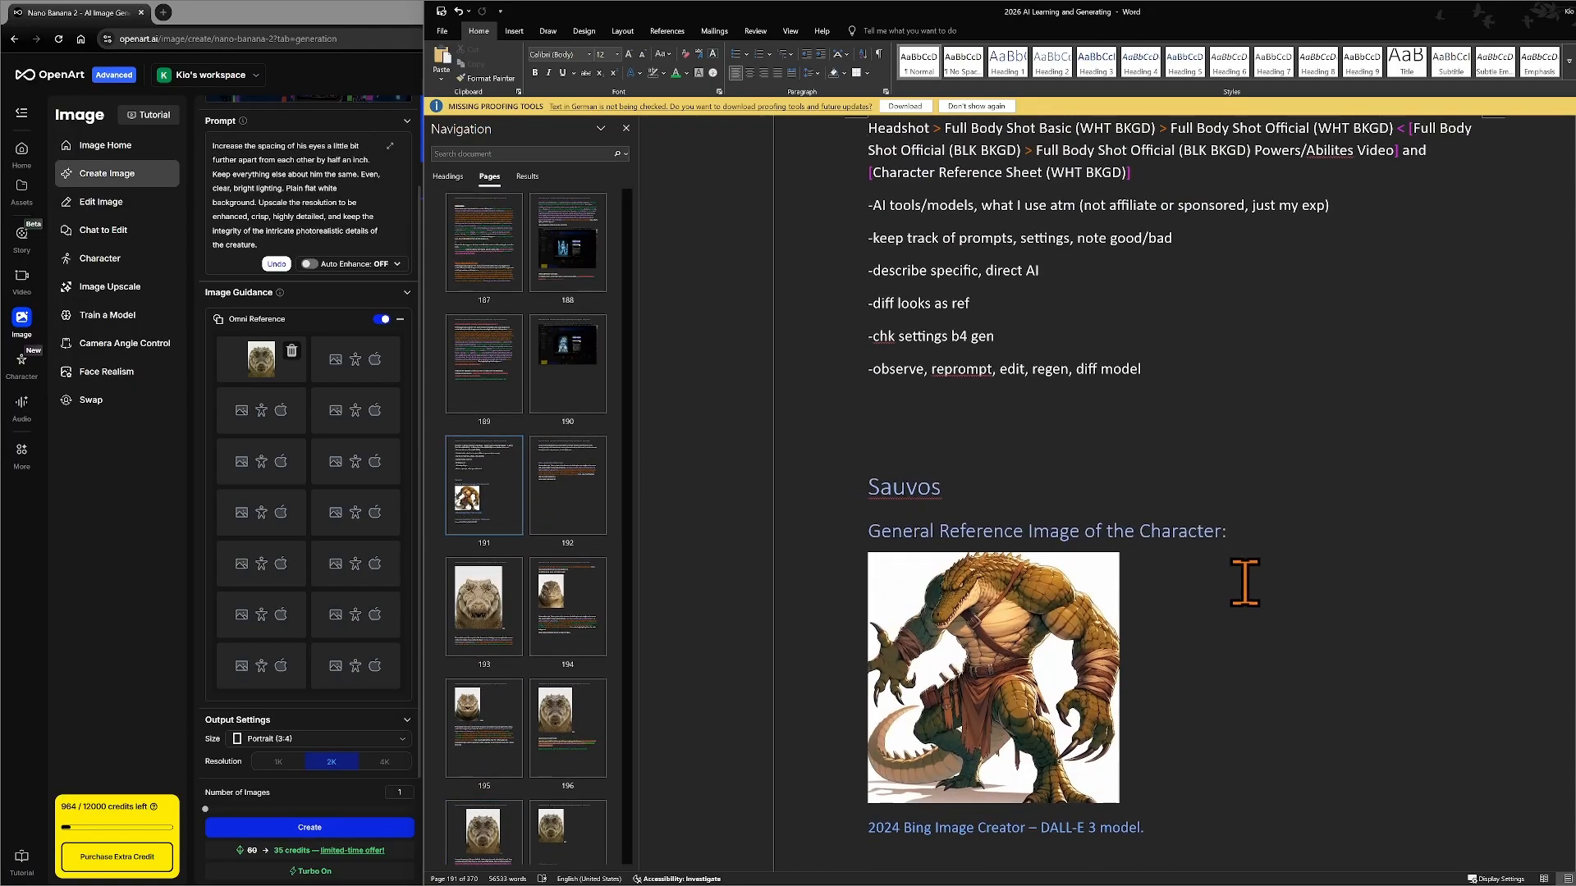
pyautogui.scroll(1, 1249, 626)
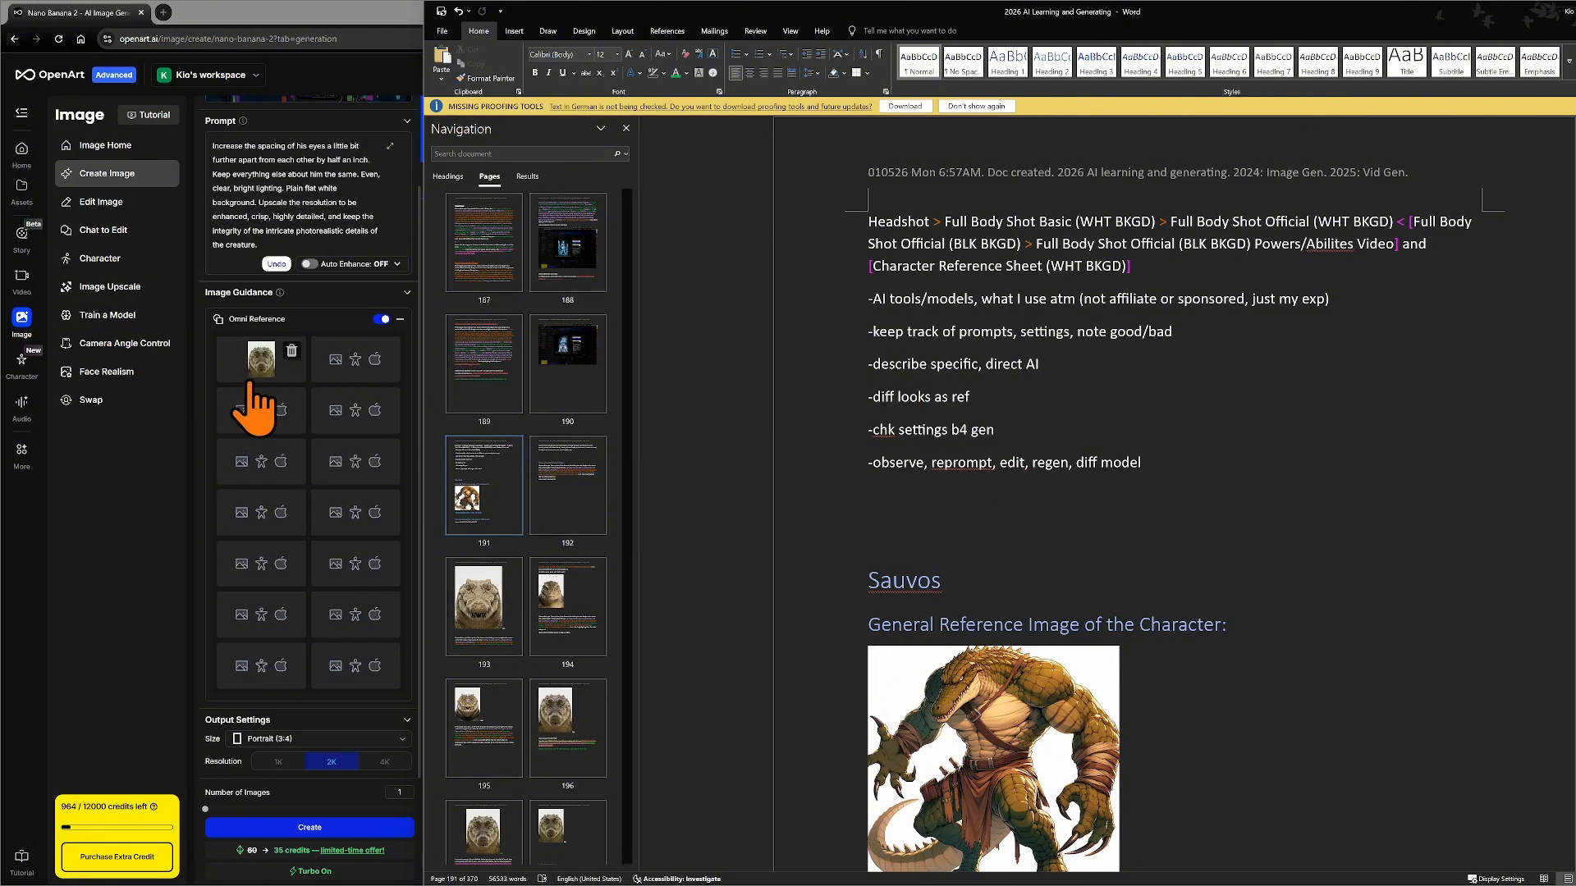
# - In OpenArt, enlarge the original close-up crocodile headshot and compare it with the half-inch eye-spacing version
pyautogui.moveTo(253, 374)
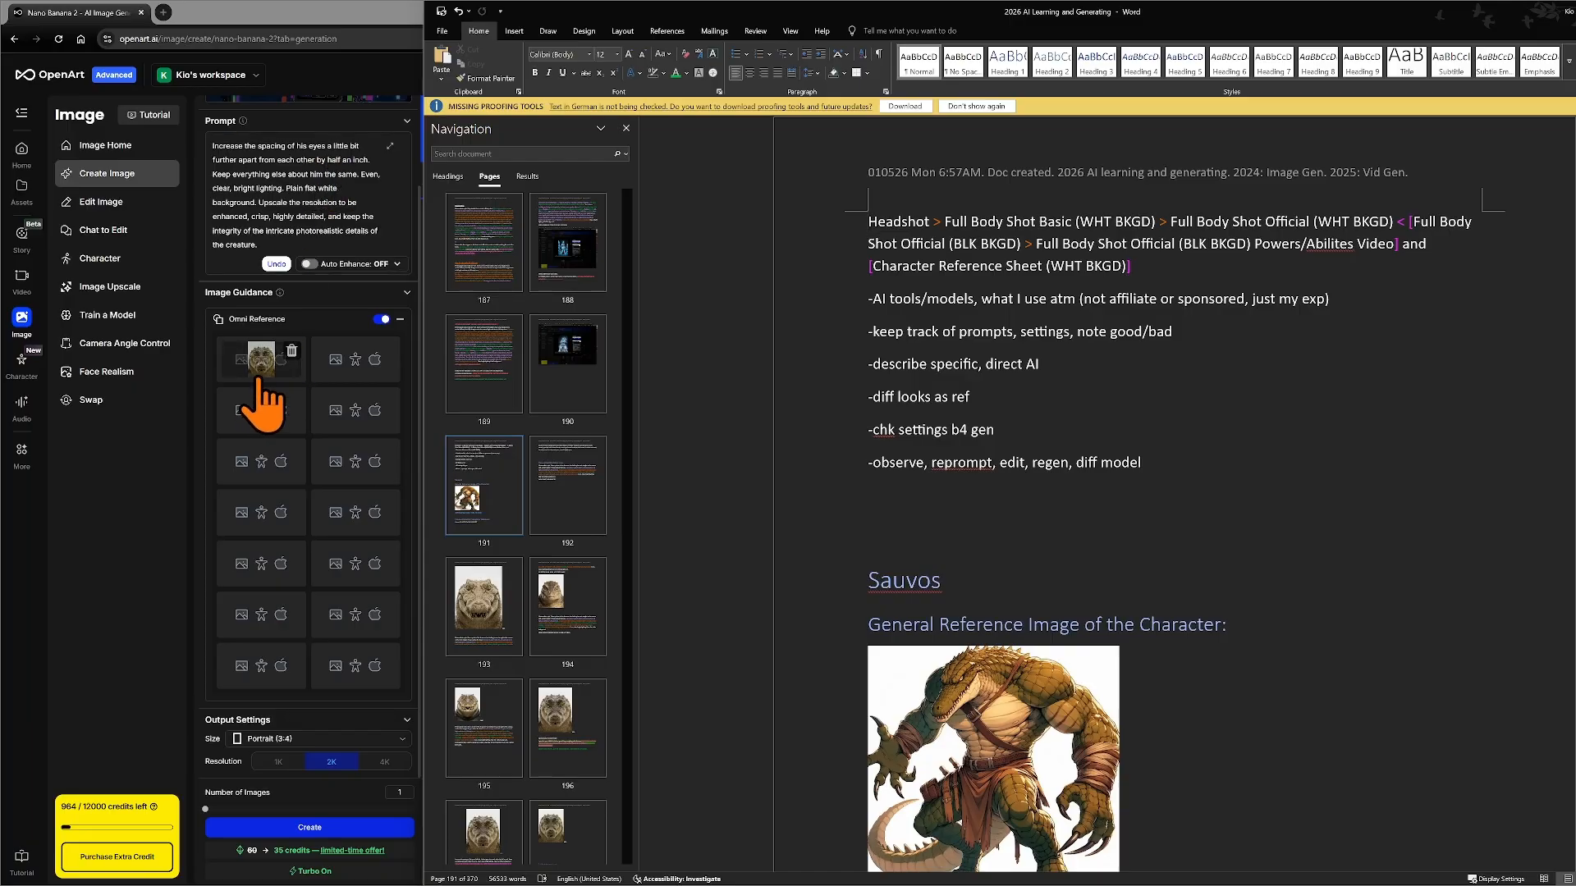
pyautogui.click(180, 513)
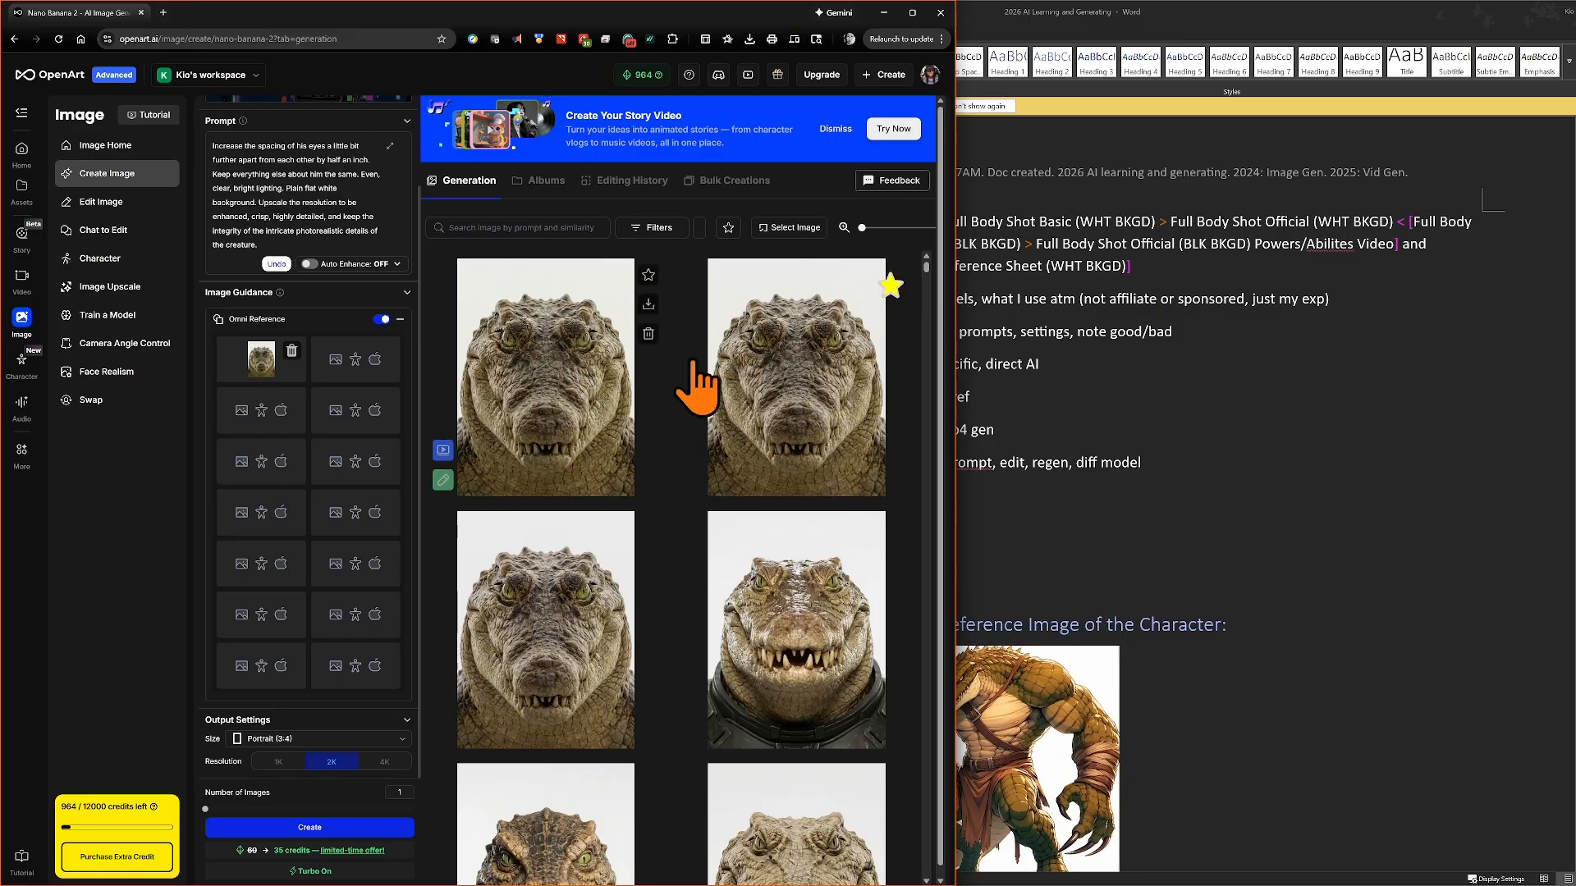
pyautogui.click(535, 586)
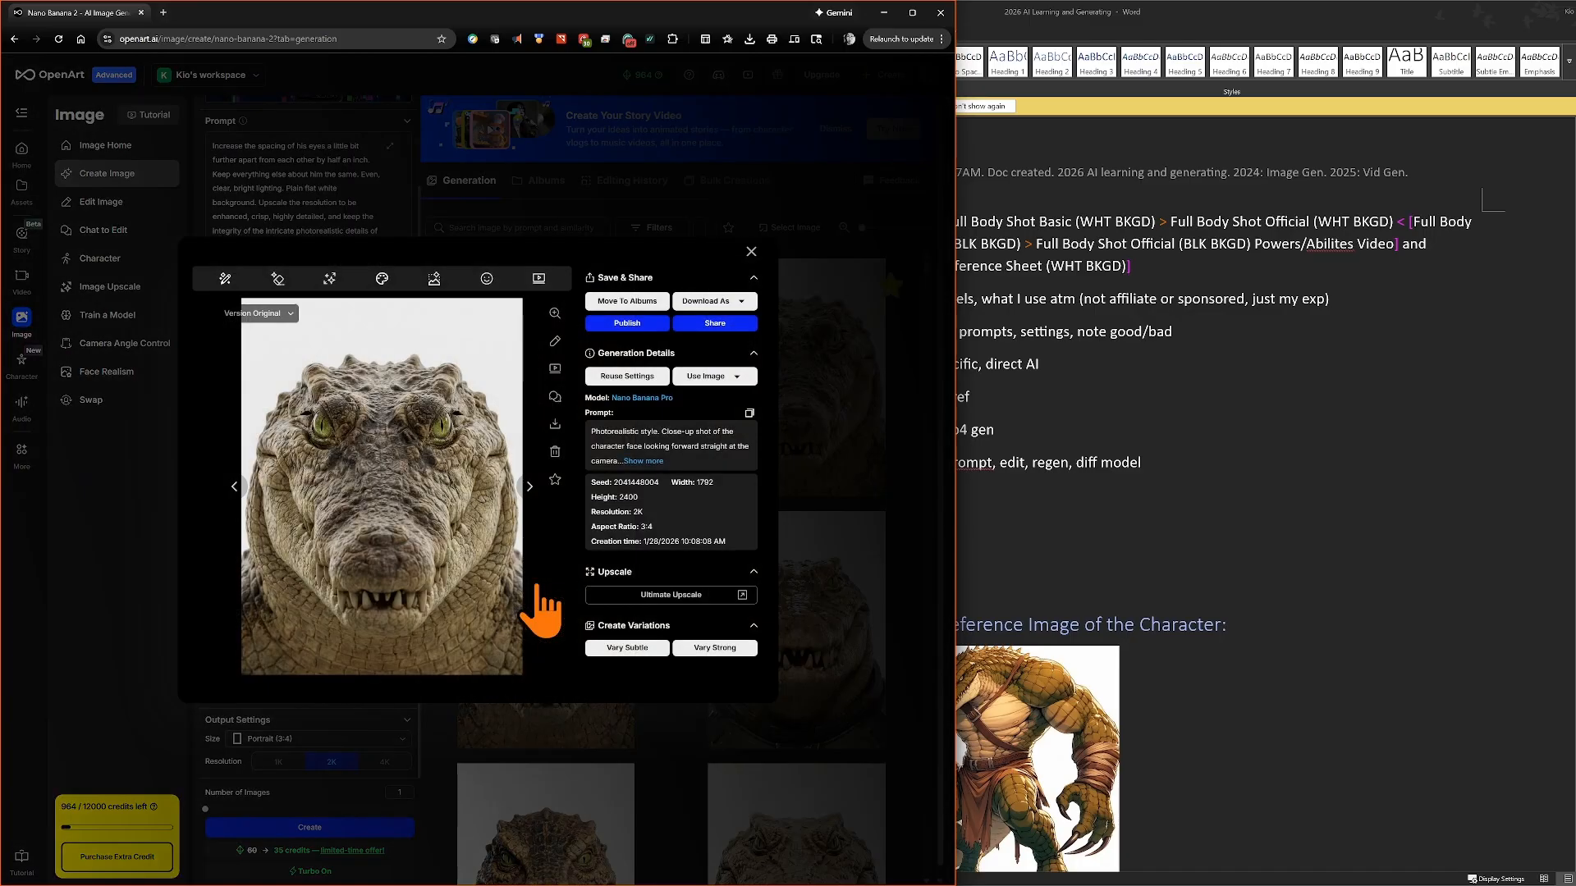
pyautogui.click(549, 311)
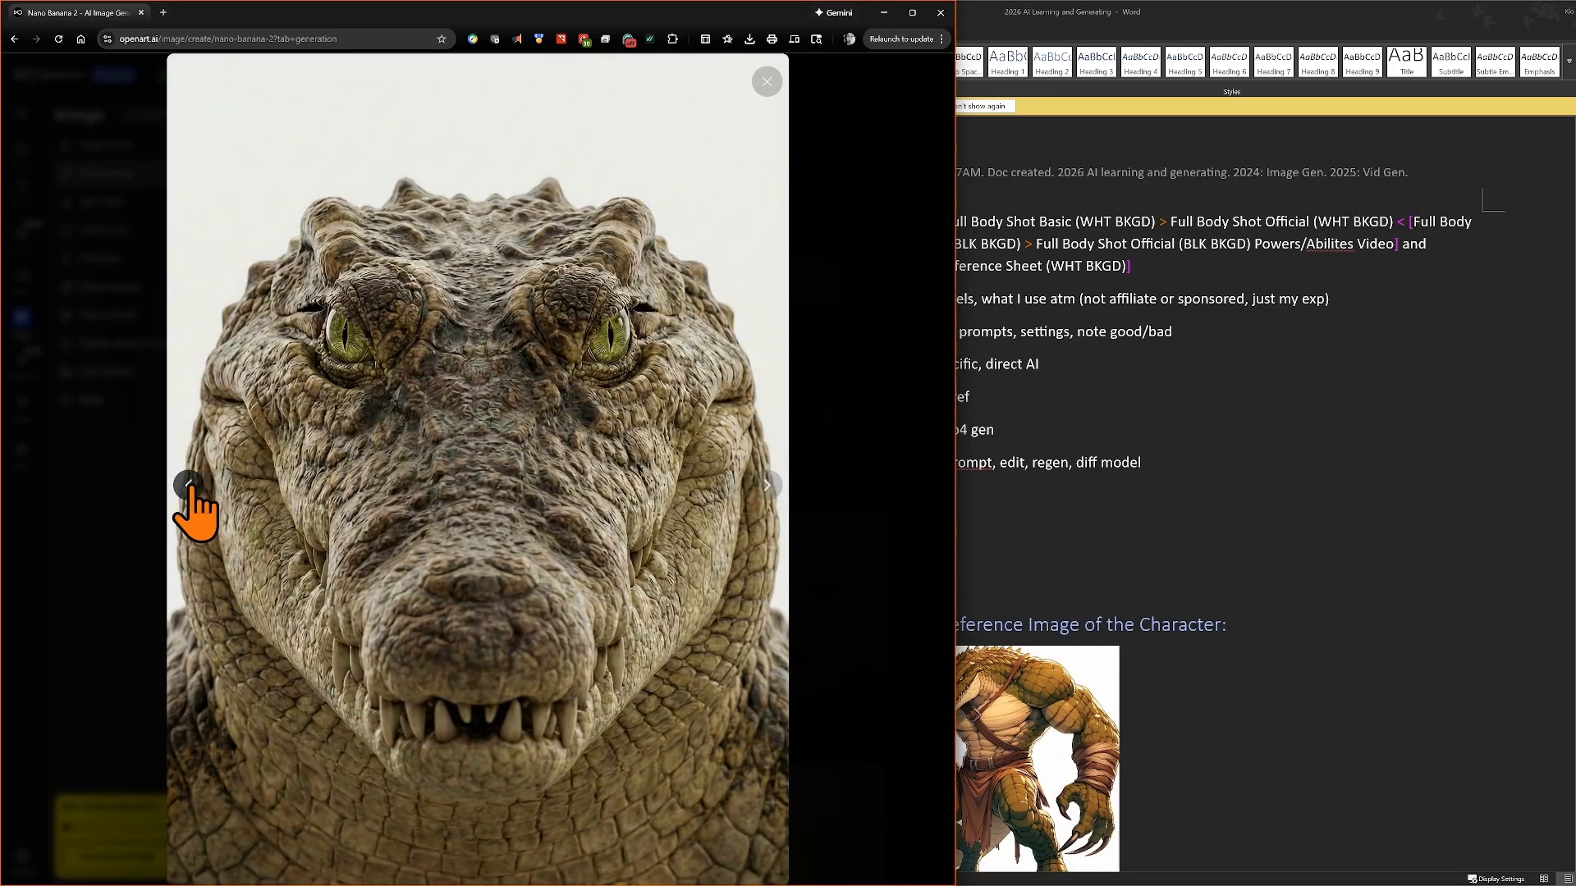
pyautogui.click(766, 81)
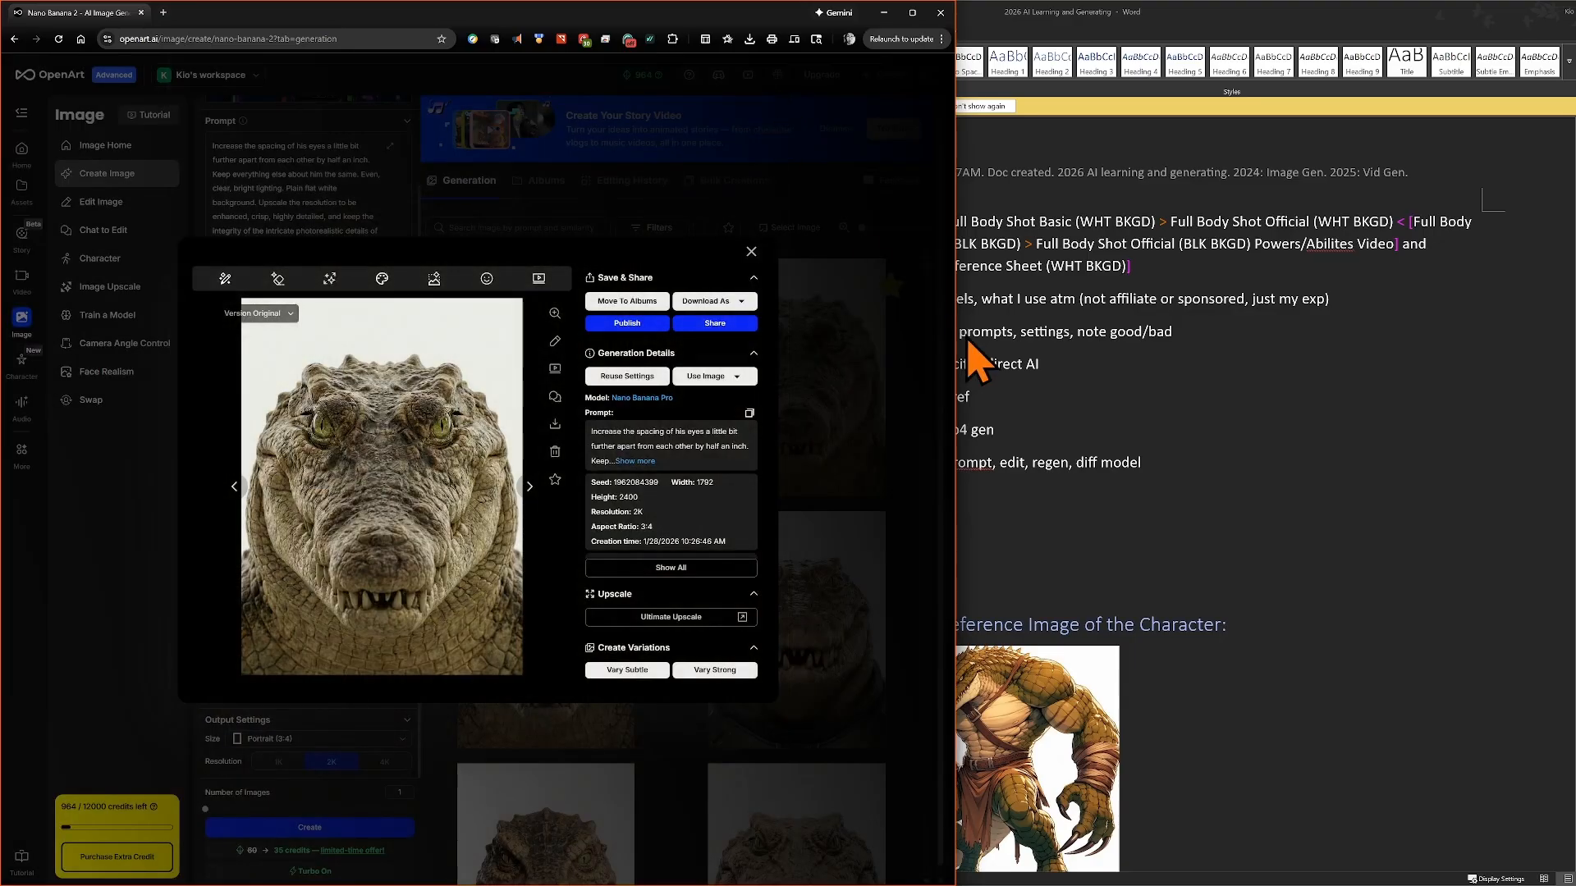
pyautogui.click(751, 251)
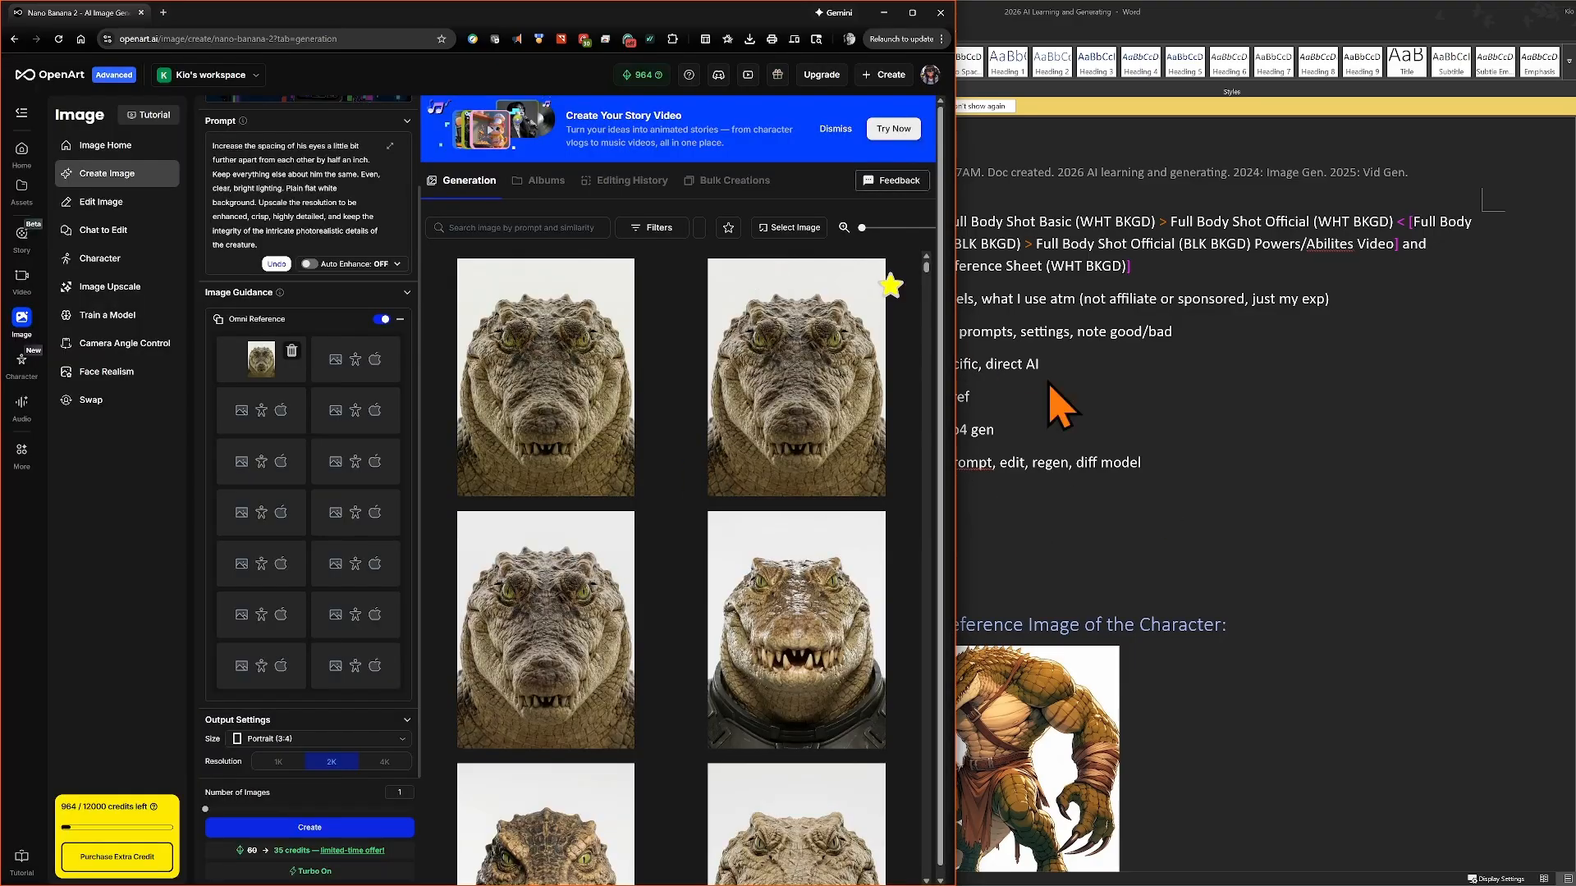
pyautogui.click(1237, 505)
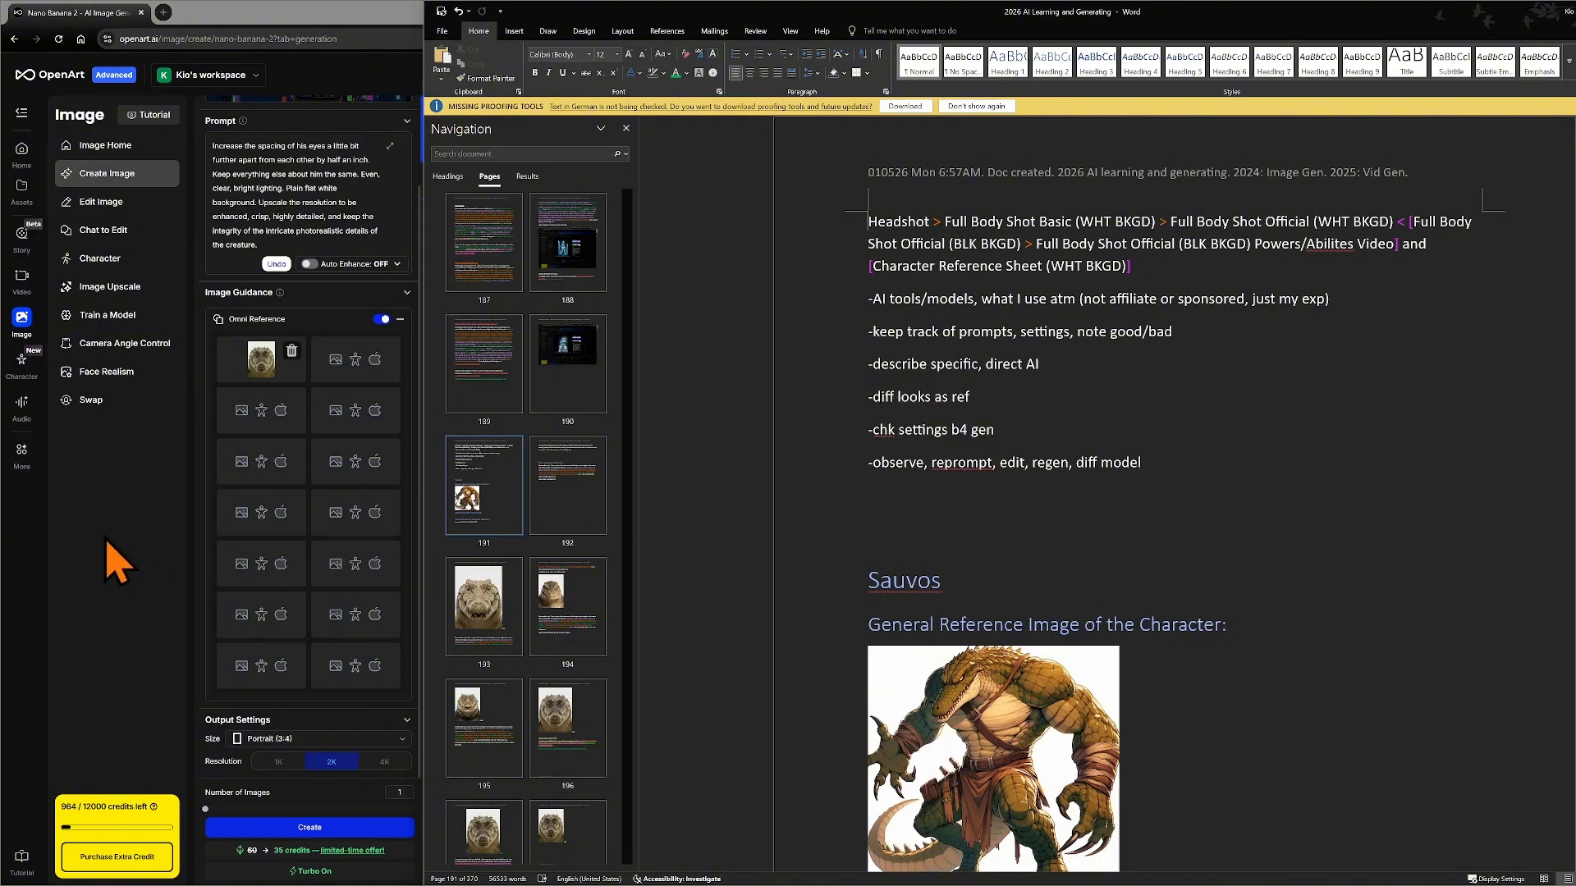
# - Browse the OpenArt generation history to examine the blue-skinned character's progression of headshots, basic outfits and full-body shots
pyautogui.click(116, 558)
pyautogui.scroll(-5, 742, 626)
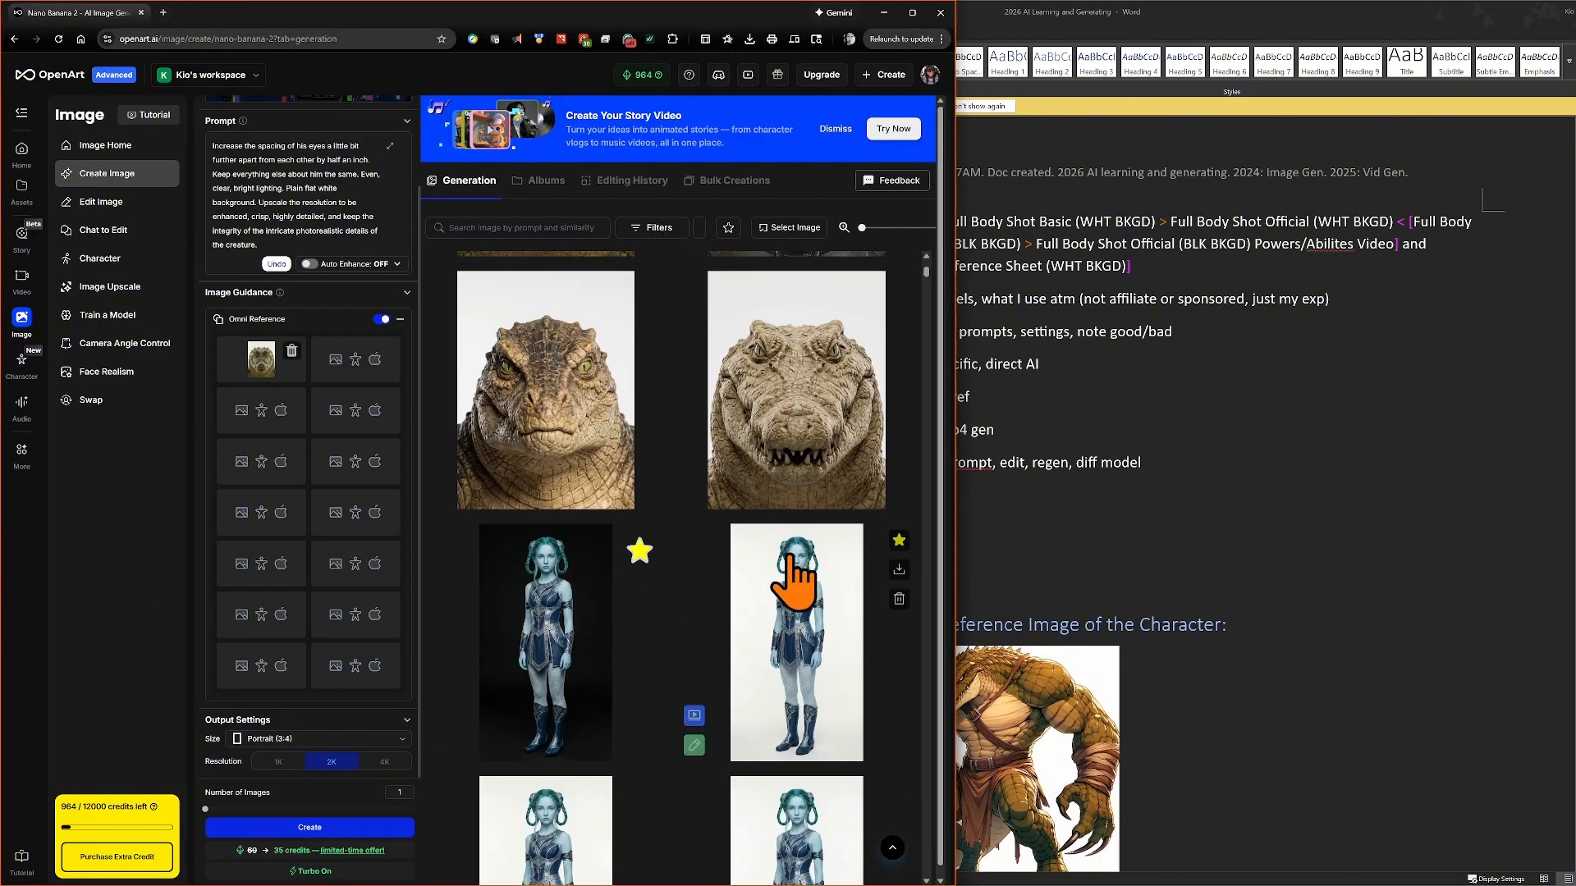
pyautogui.scroll(-8, 772, 591)
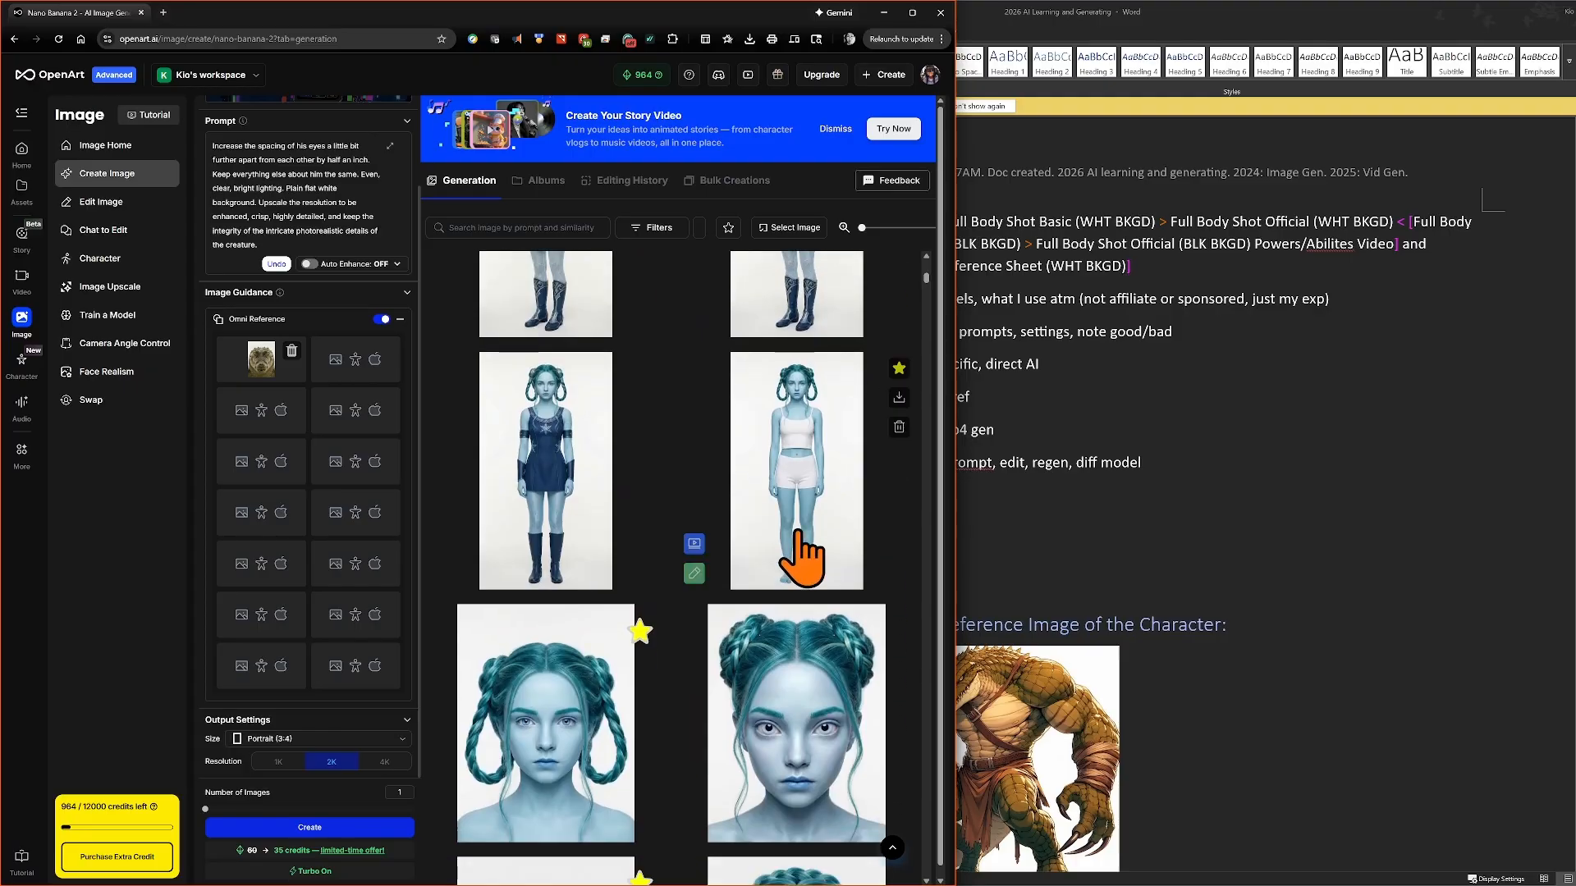
pyautogui.scroll(3, 800, 566)
pyautogui.moveTo(760, 587)
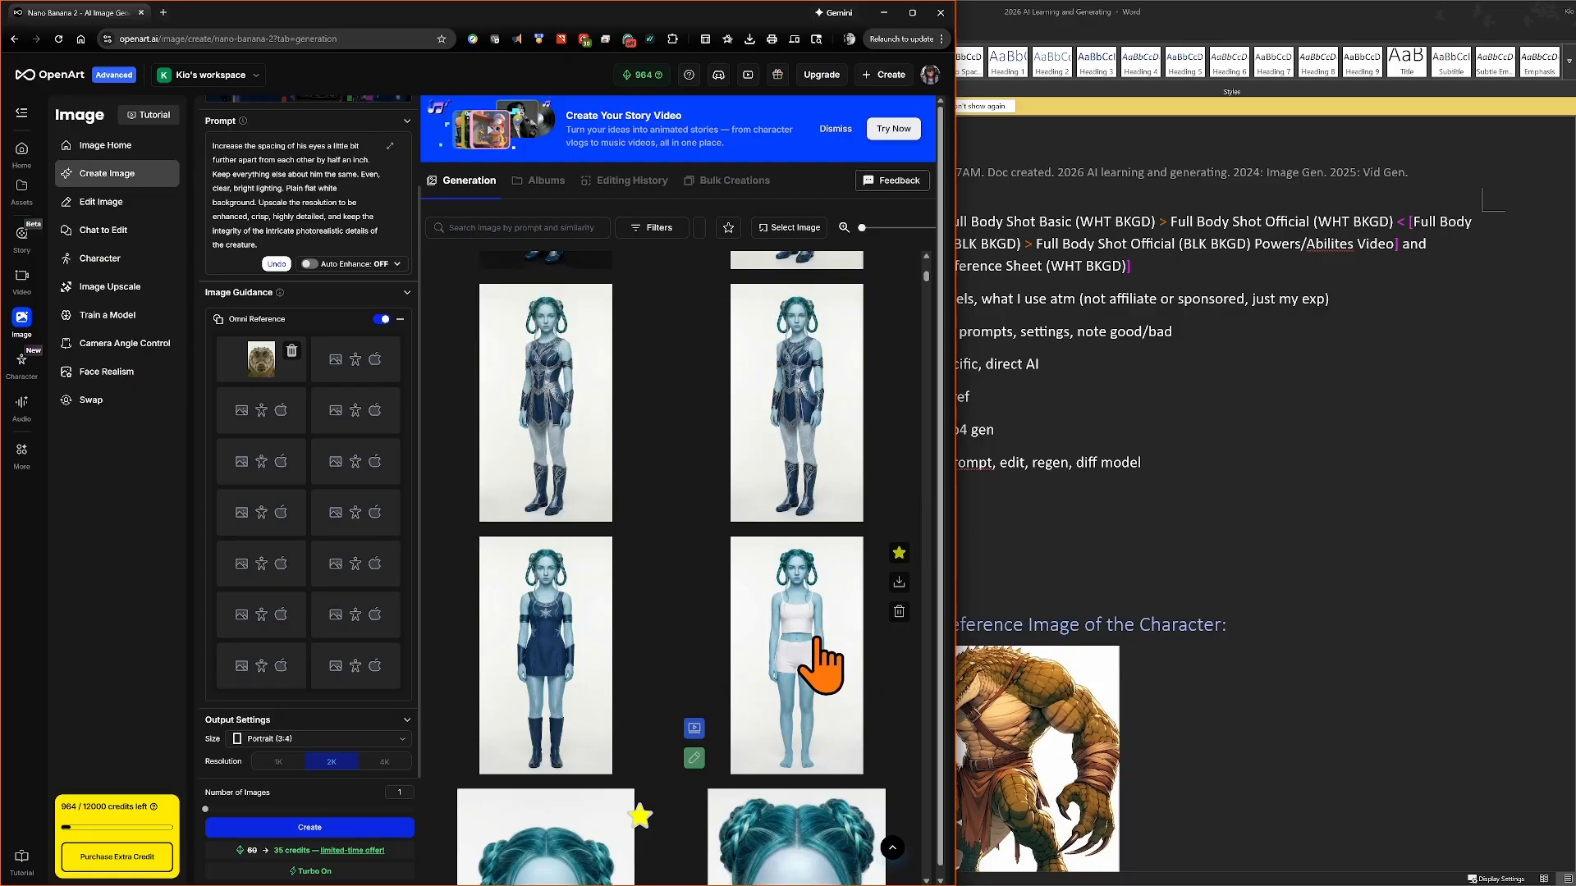
pyautogui.moveTo(681, 550)
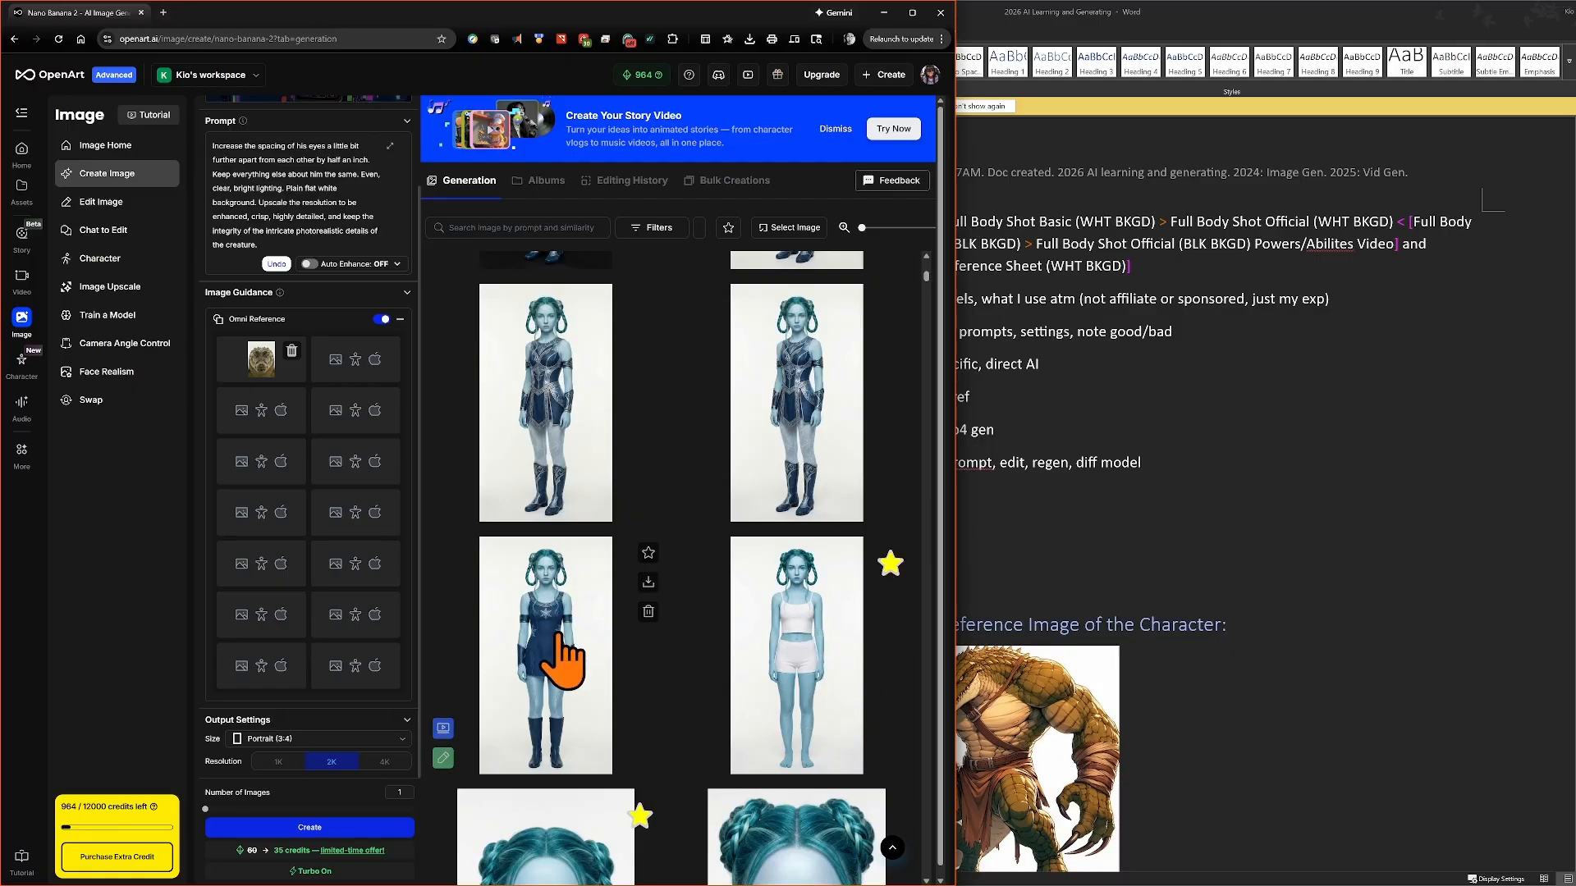
pyautogui.scroll(5, 804, 562)
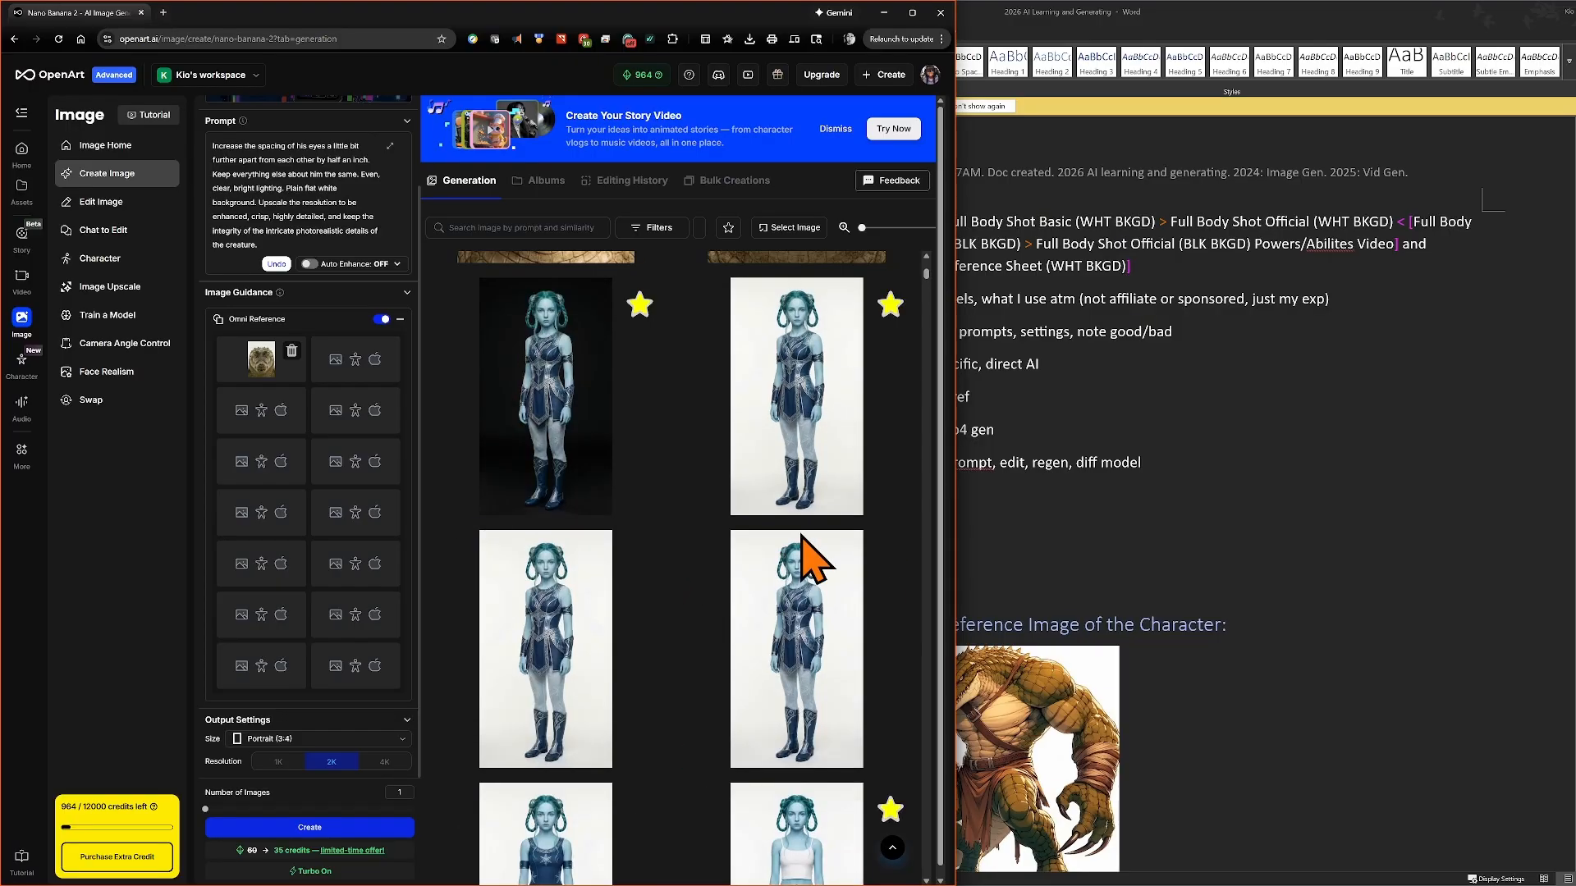
pyautogui.scroll(1, 801, 535)
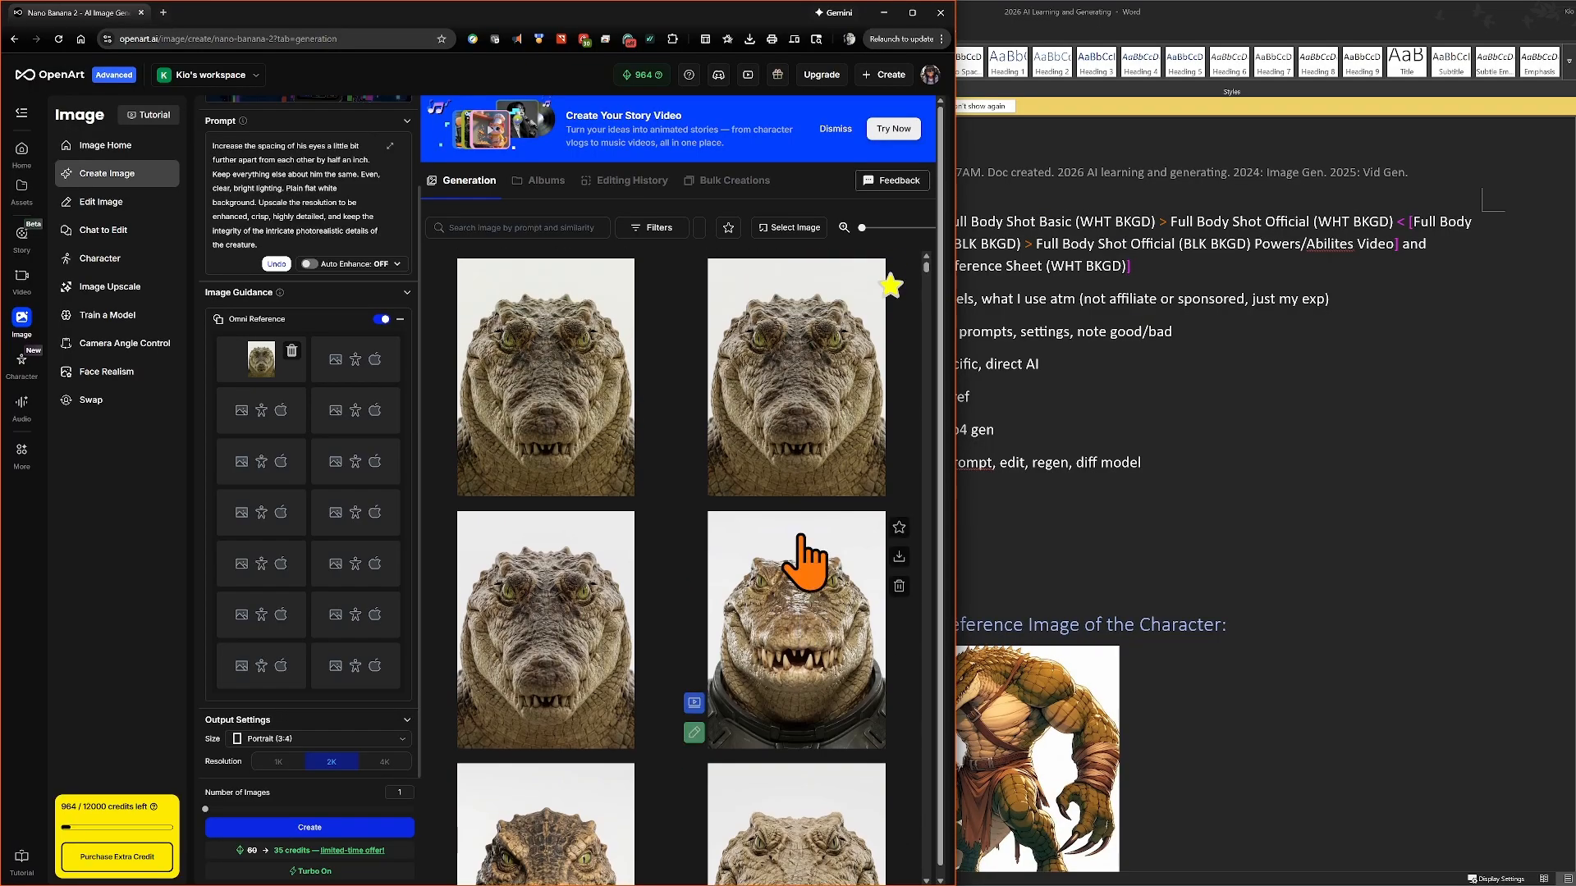
# - Check the selected model, prompt and omni reference settings in OpenArt, and return to the Word document
pyautogui.click(1139, 497)
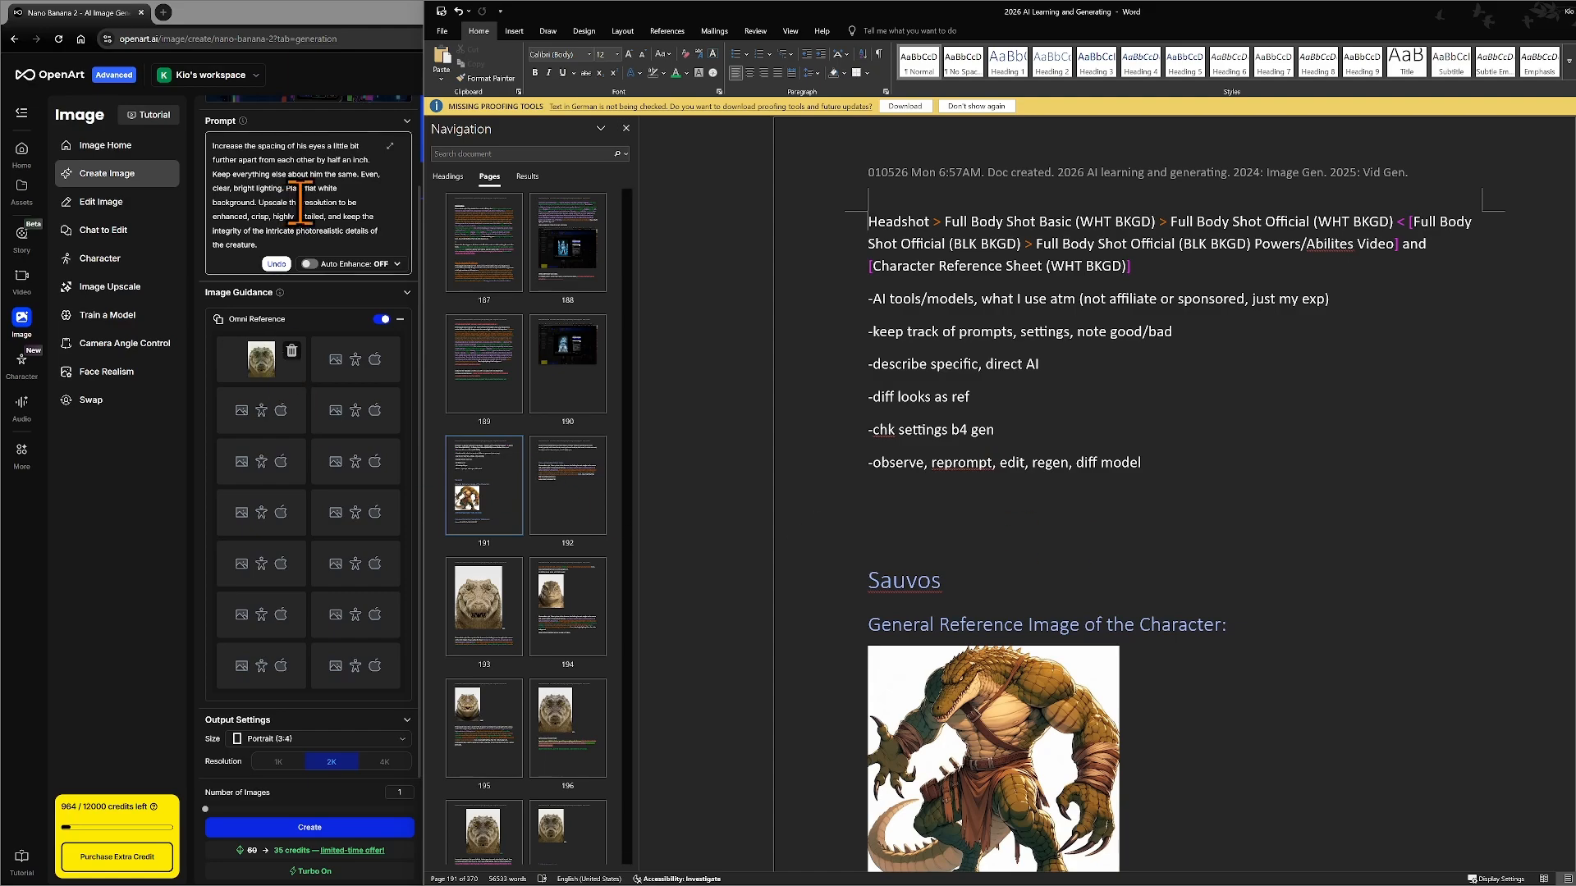
pyautogui.scroll(1, 311, 567)
pyautogui.click(116, 528)
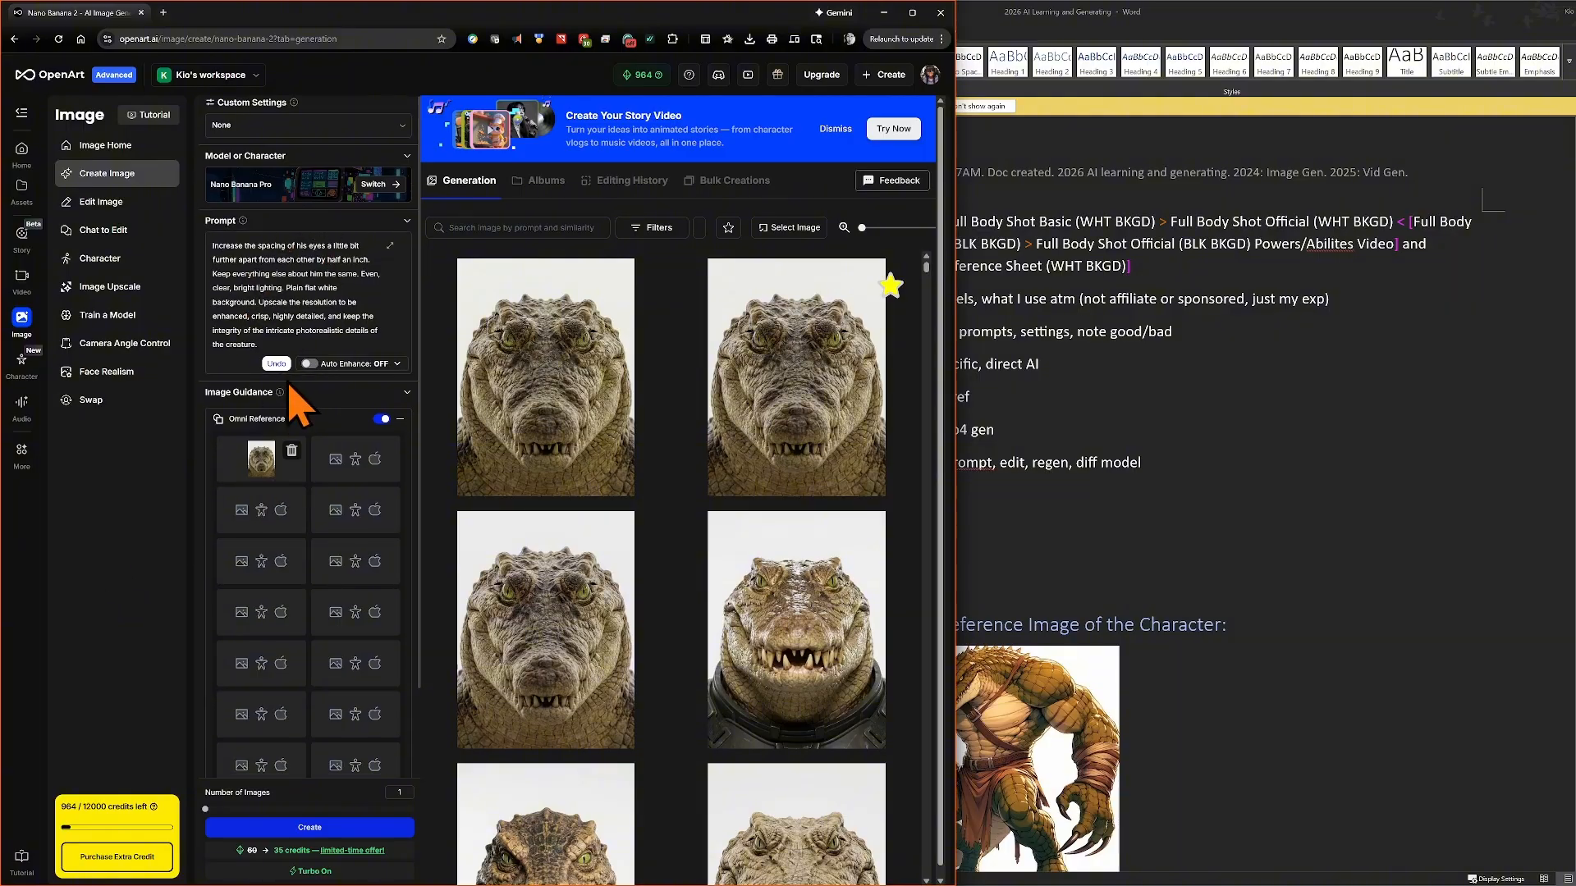
pyautogui.scroll(-1, 293, 397)
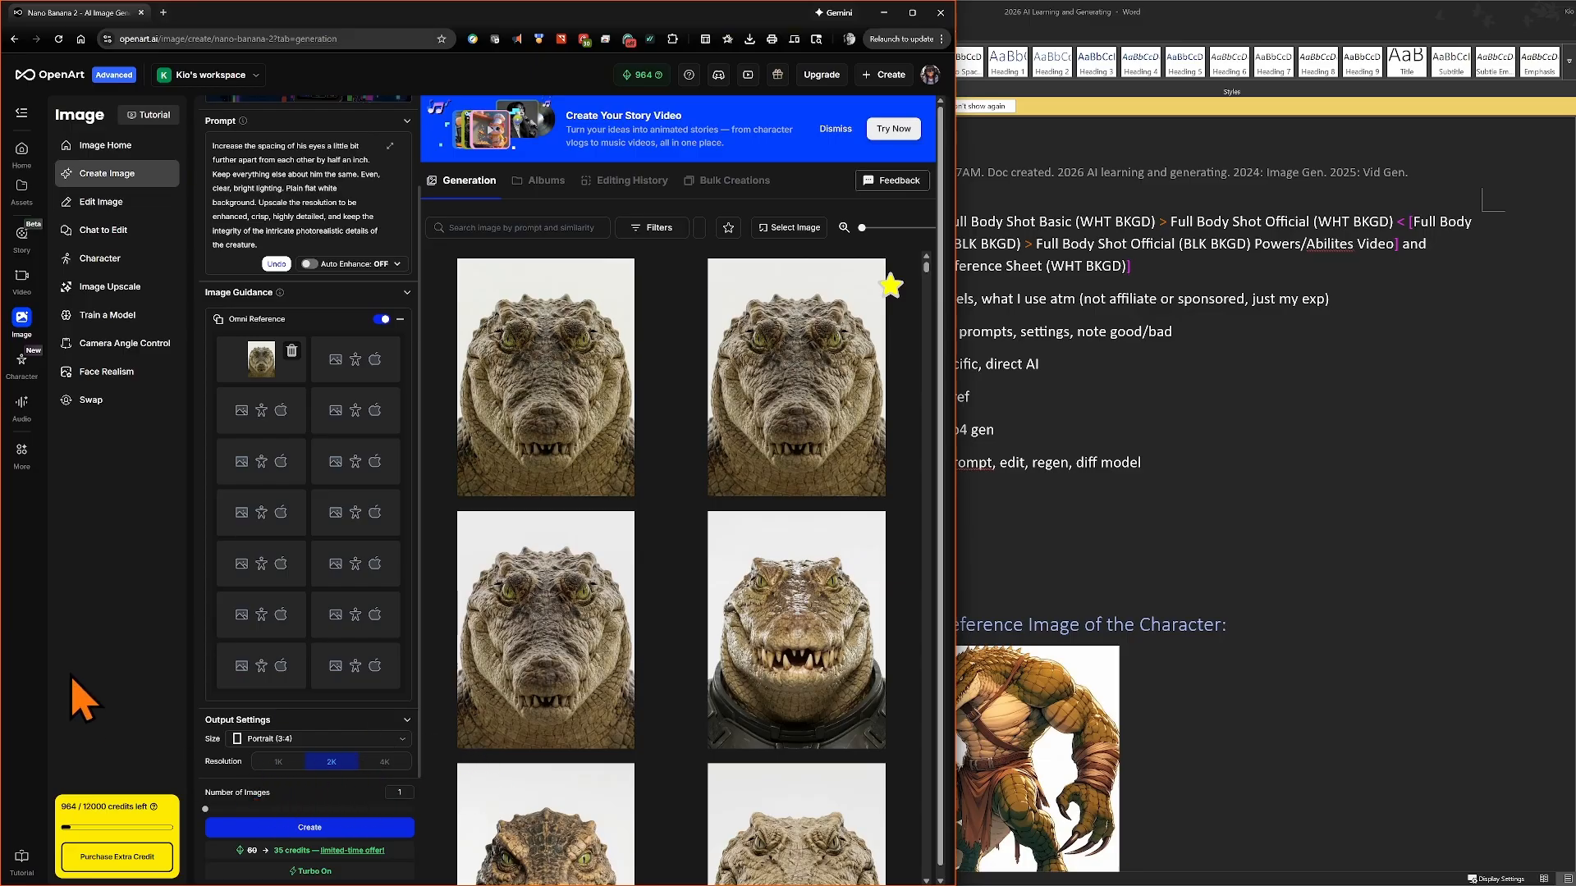
pyautogui.click(1225, 507)
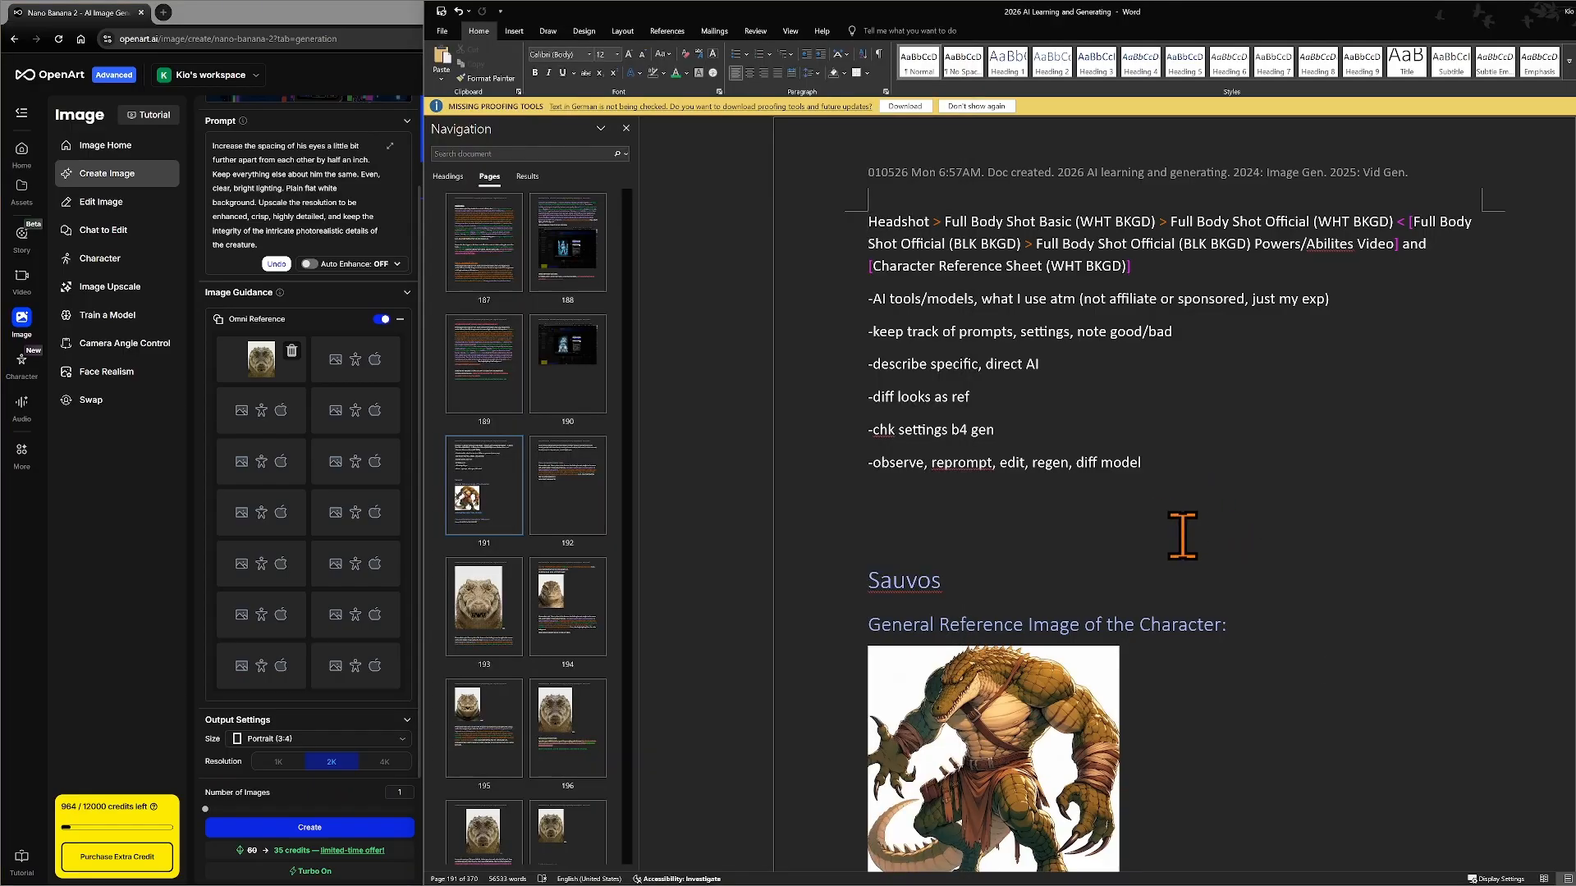
# - Review the Sauvos section of the document from the general reference image through the headshot prompts to the crocodile image on page 197
pyautogui.scroll(-5, 1282, 568)
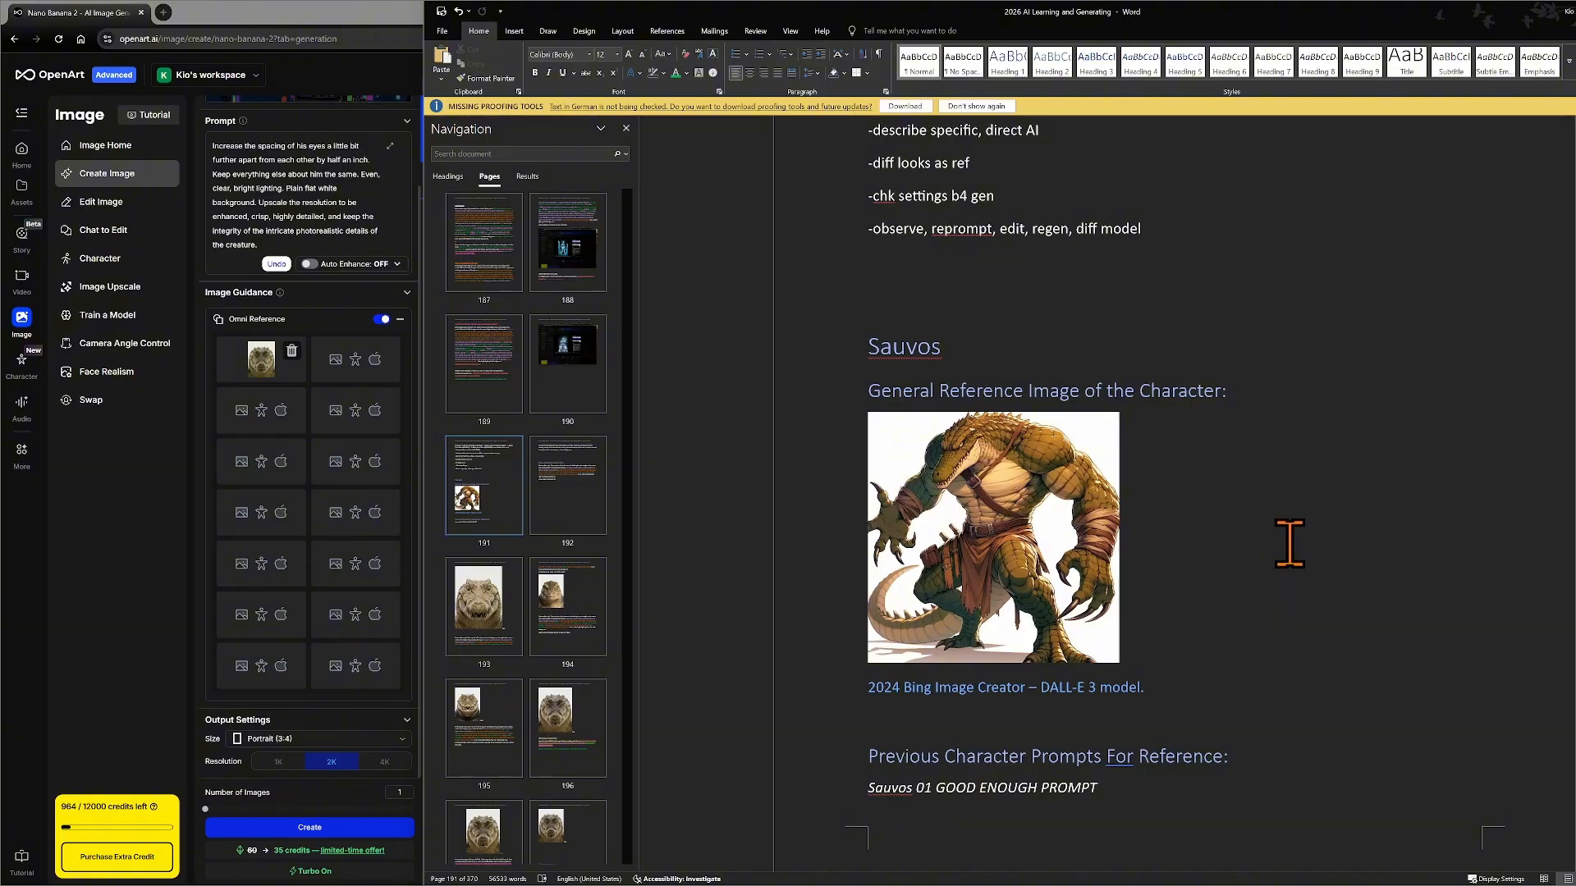
pyautogui.scroll(-8, 1289, 543)
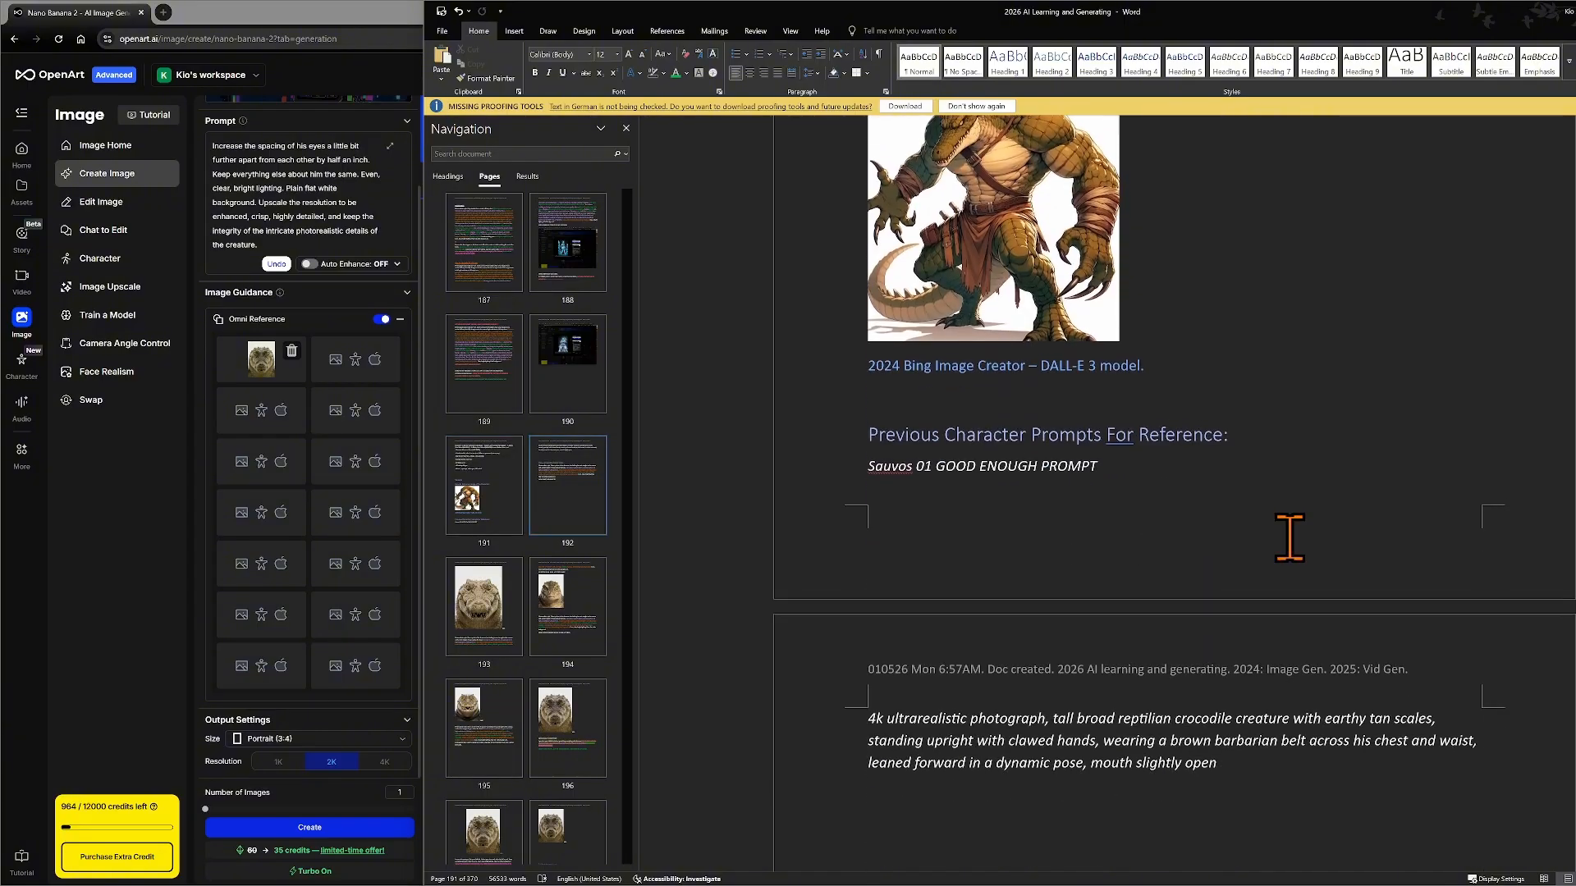
pyautogui.scroll(-6, 1293, 539)
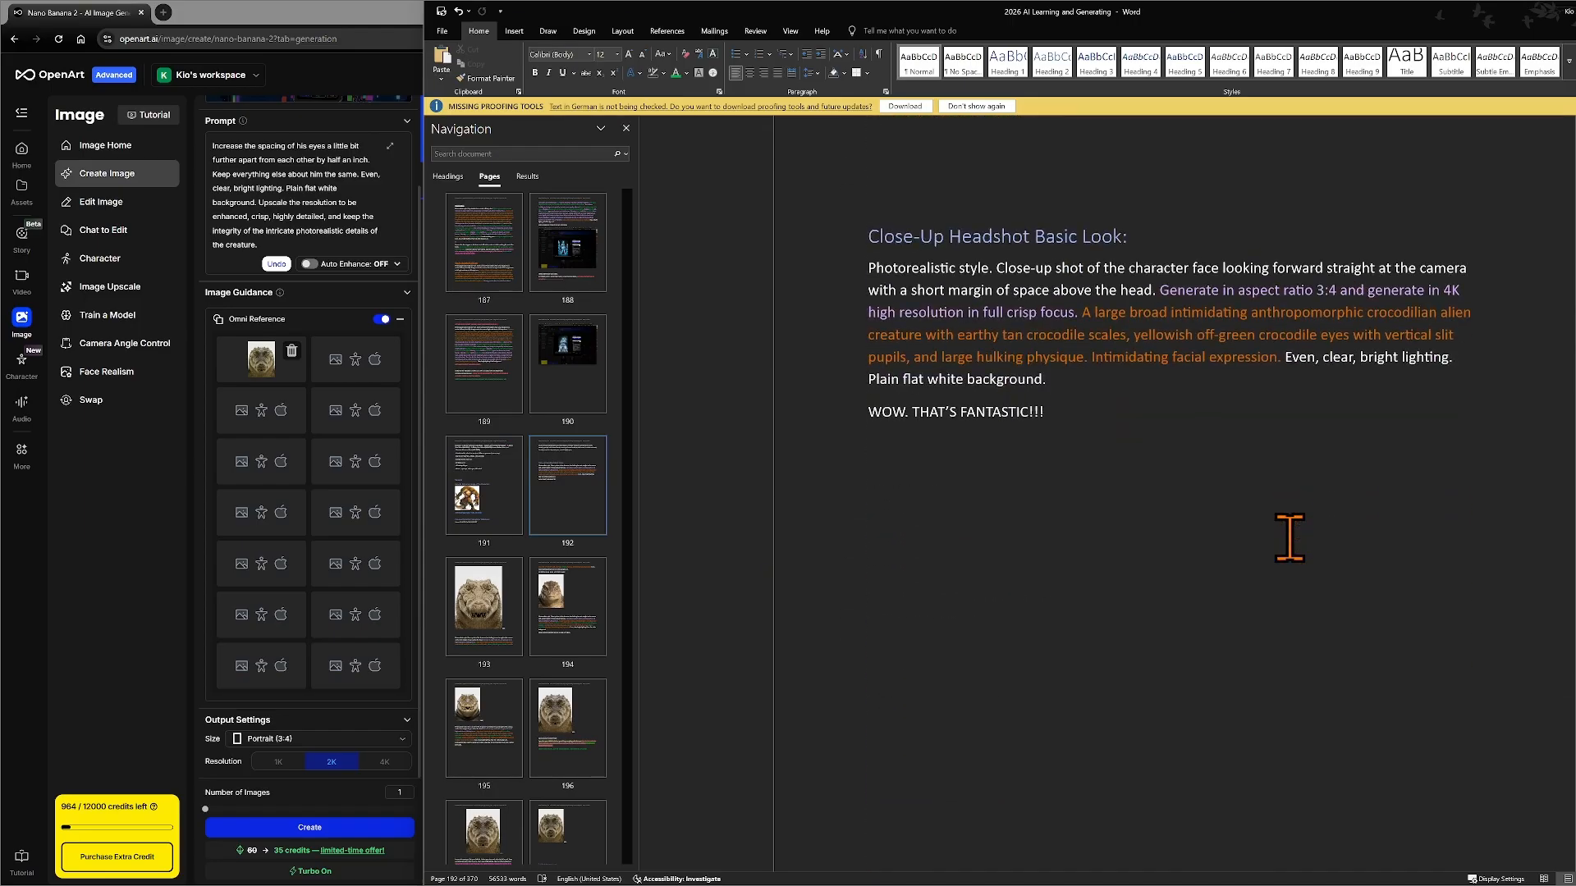
pyautogui.scroll(-10, 1289, 537)
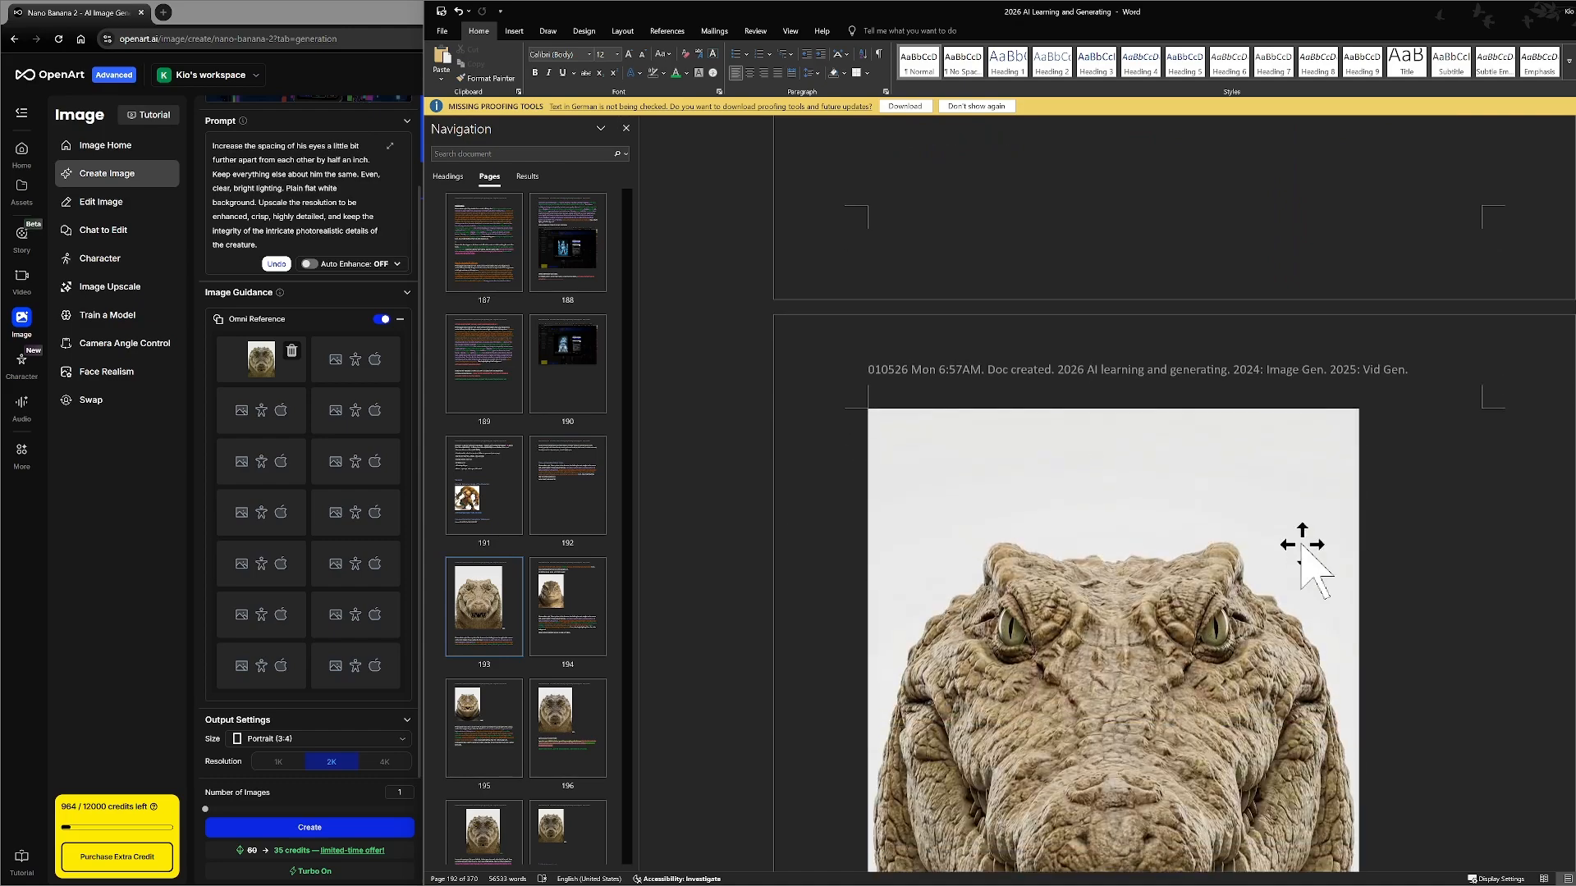
pyautogui.scroll(-15, 1370, 543)
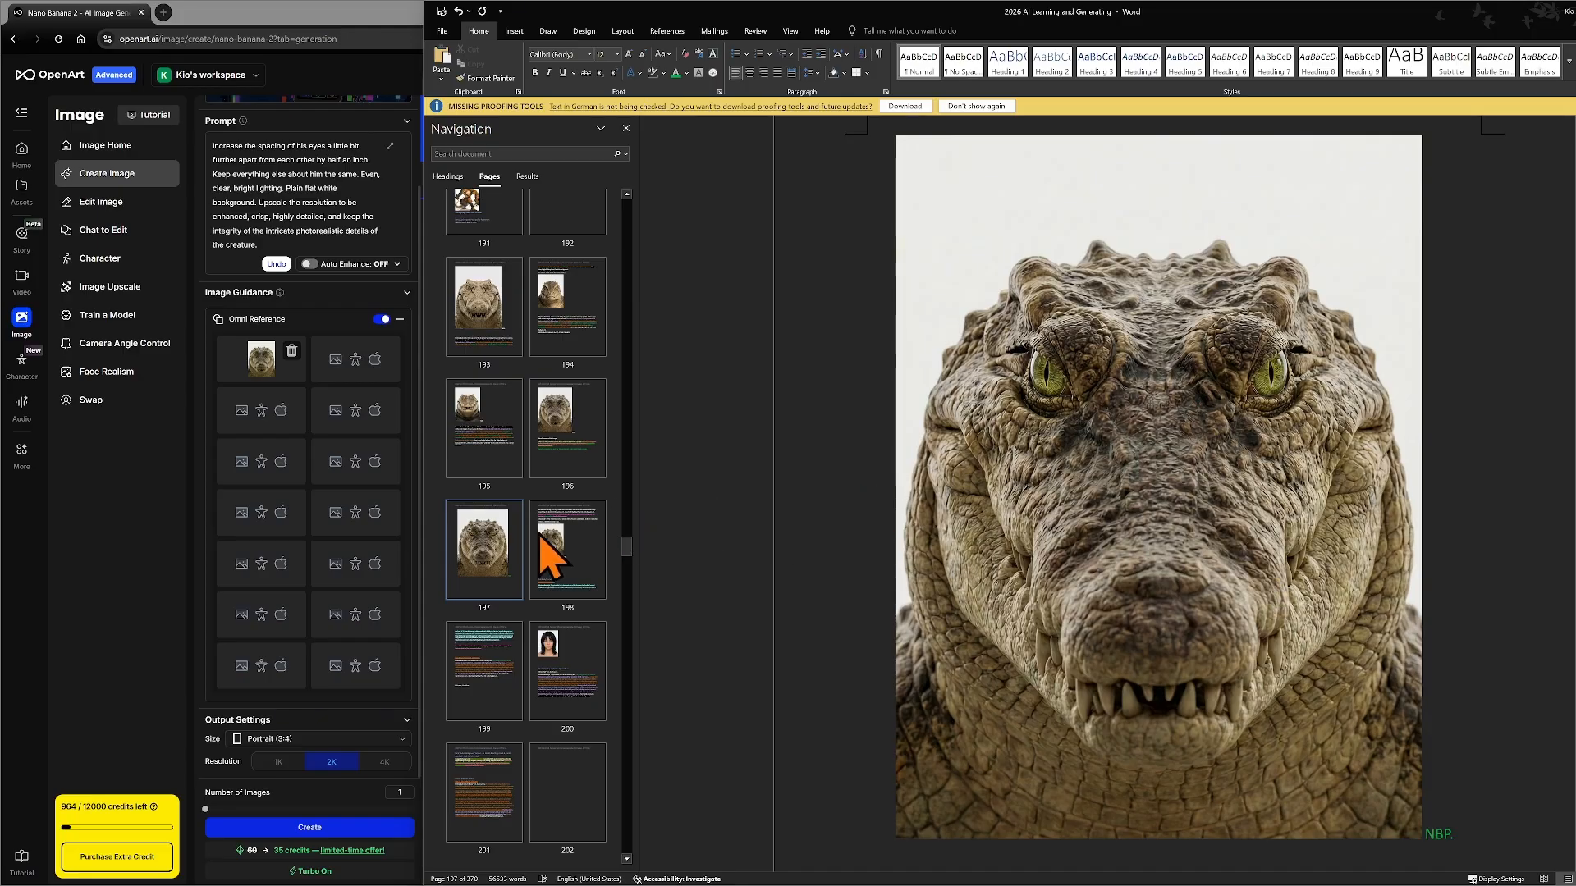
pyautogui.scroll(2, 551, 557)
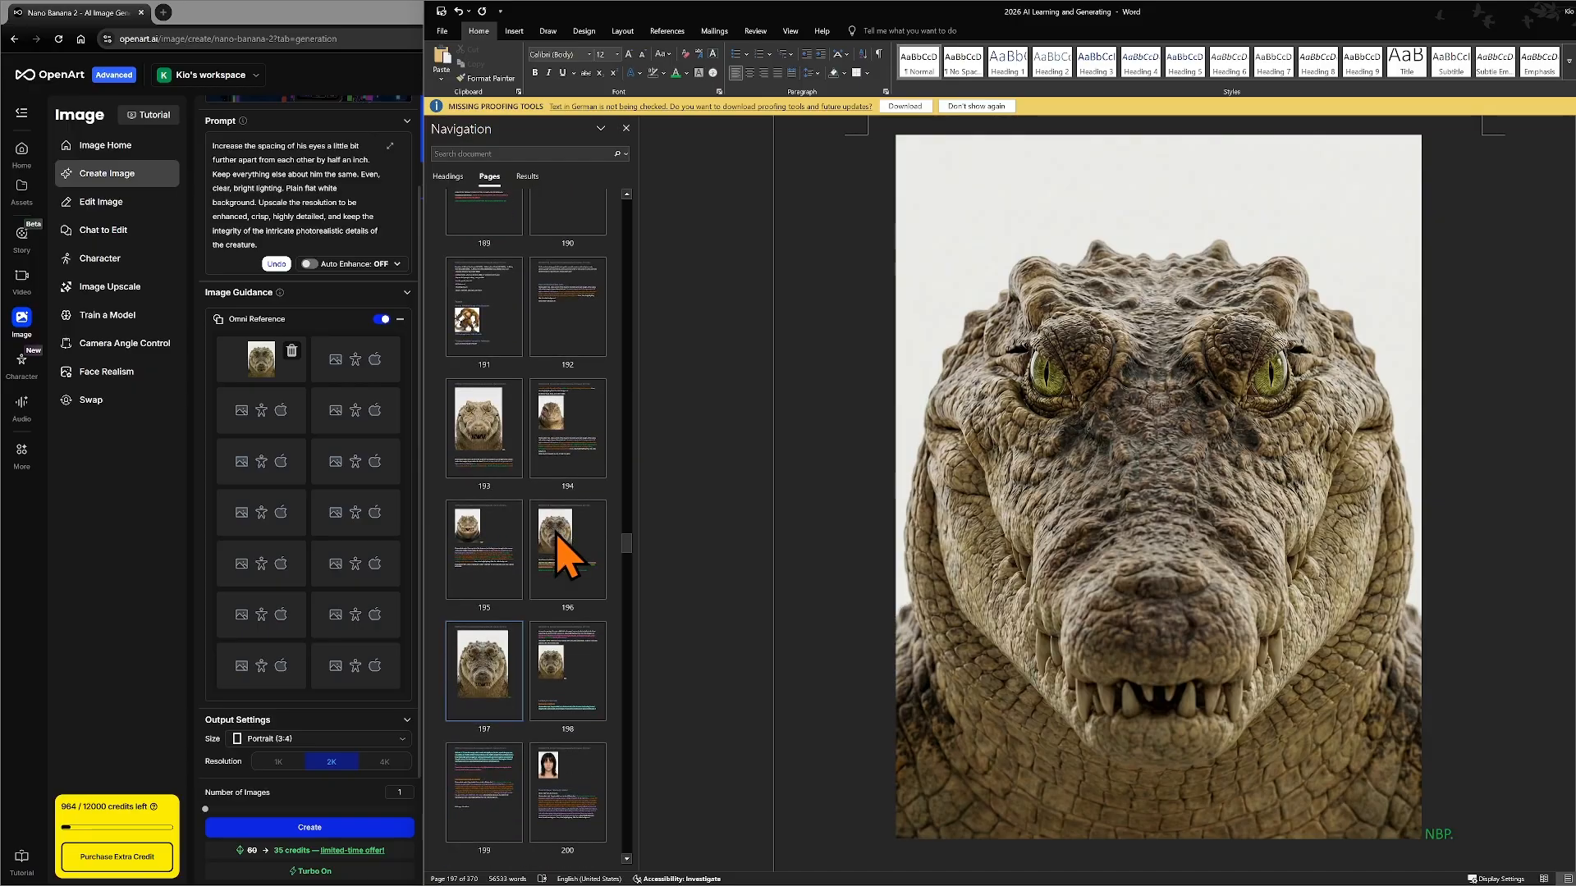
pyautogui.scroll(-2, 556, 541)
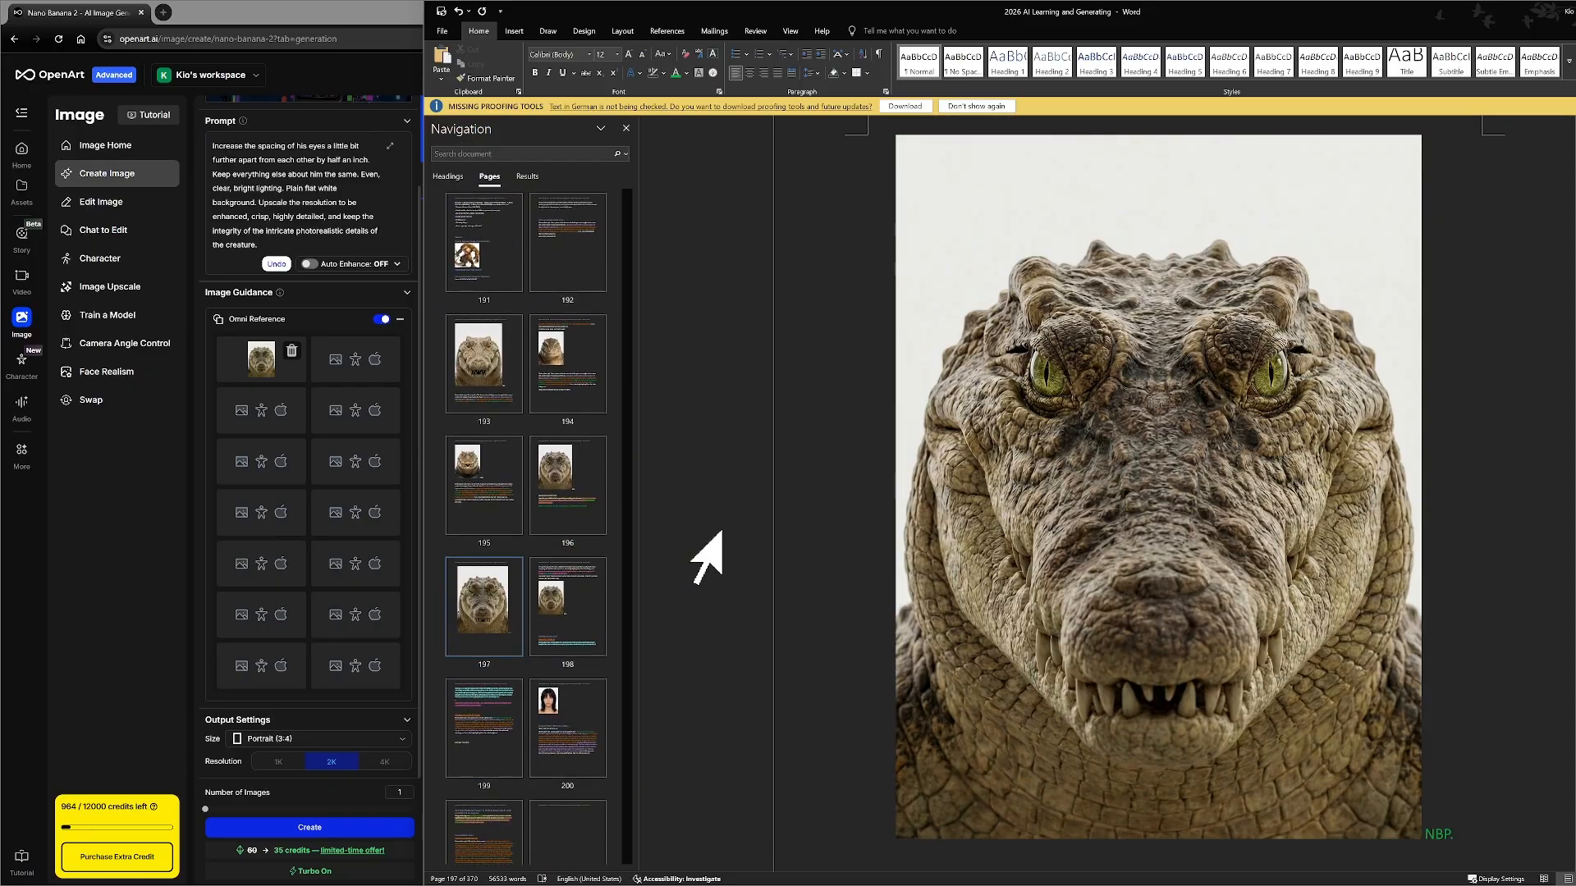